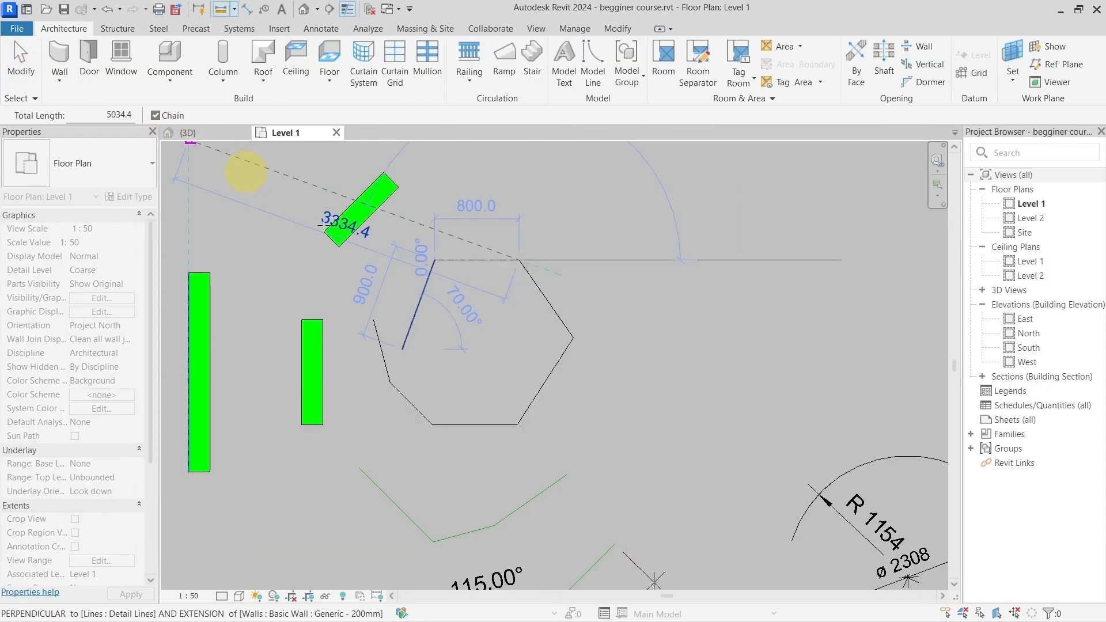
Step: Measure the total length along the open polygon of detail lines, continuing the chained measurement from vertex to vertex until its free end
click(572, 338)
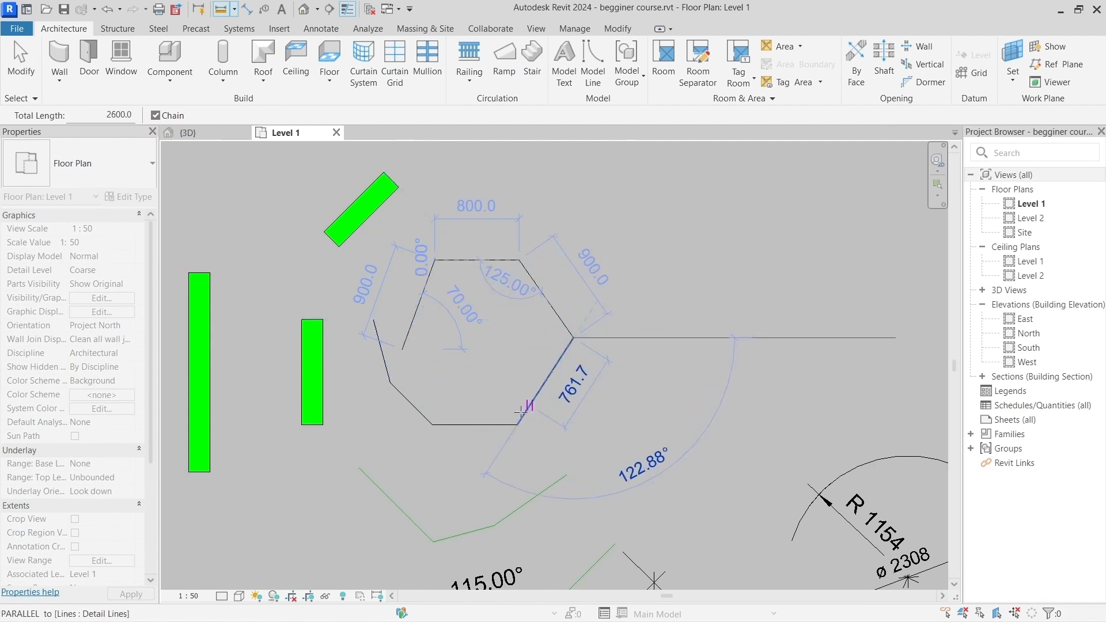
click(518, 424)
click(433, 425)
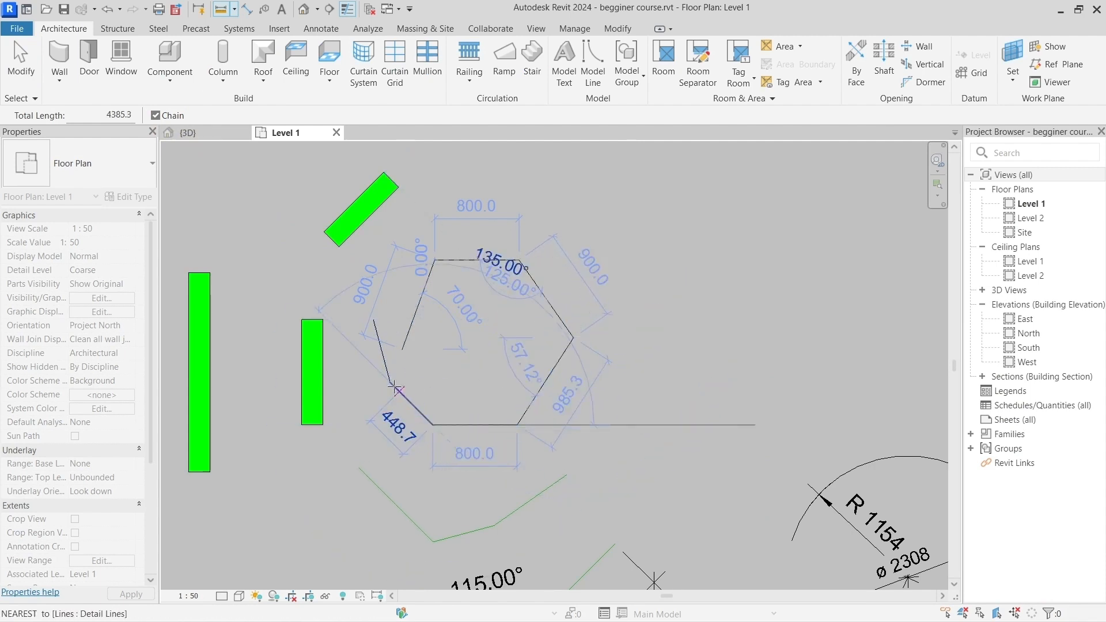
click(390, 382)
click(373, 319)
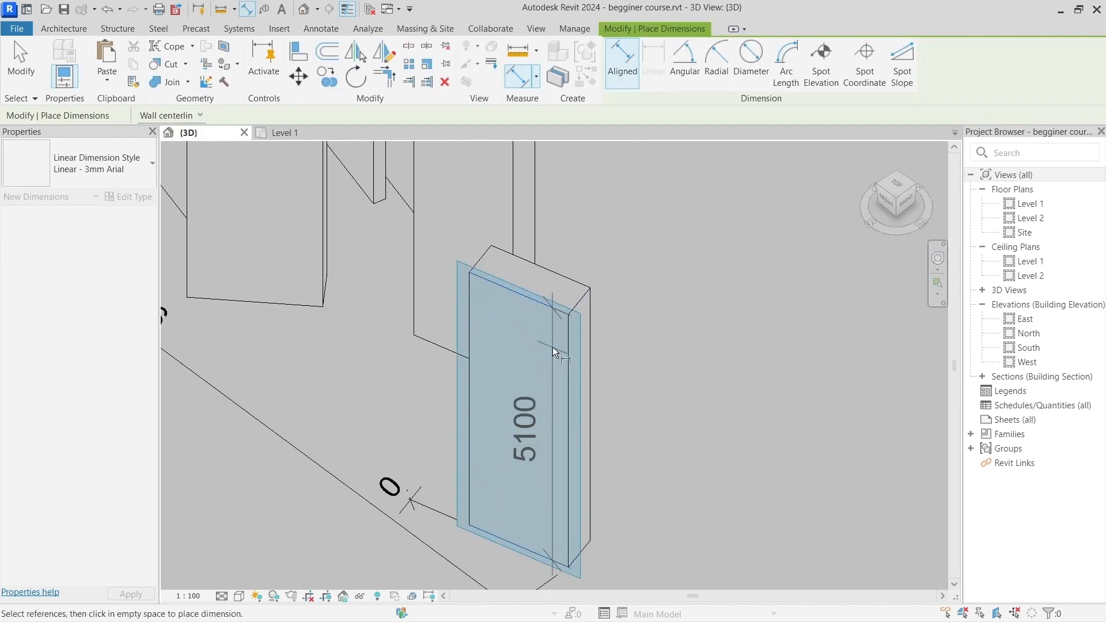
Step: Place an aligned dimension for the wall's height on its front face in the 3D view
middle_drag(555, 351, 459, 284)
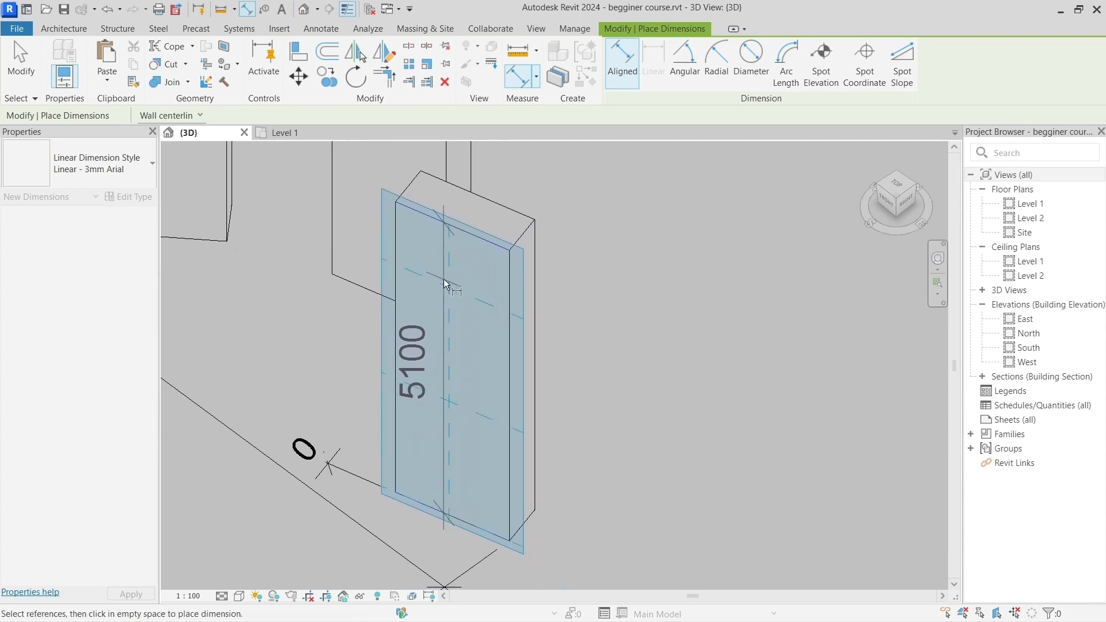
click(468, 295)
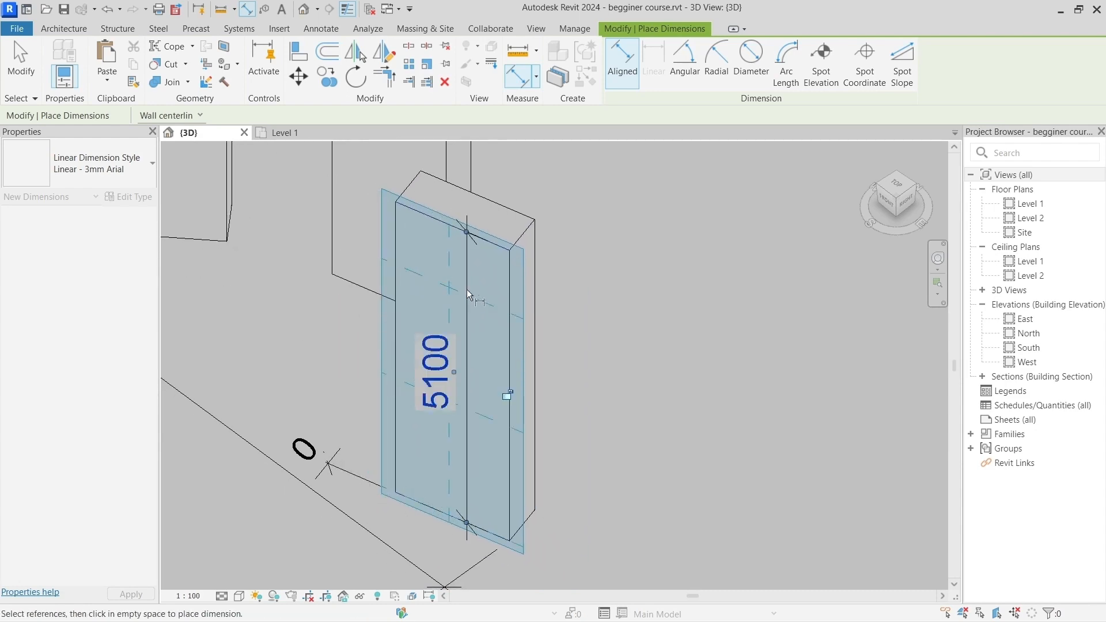
mouse_move(630, 353)
shift+middle_down()
mouse_move(535, 269)
mouse_move(674, 309)
mouse_move(647, 353)
mouse_move(614, 349)
shift+middle_up()
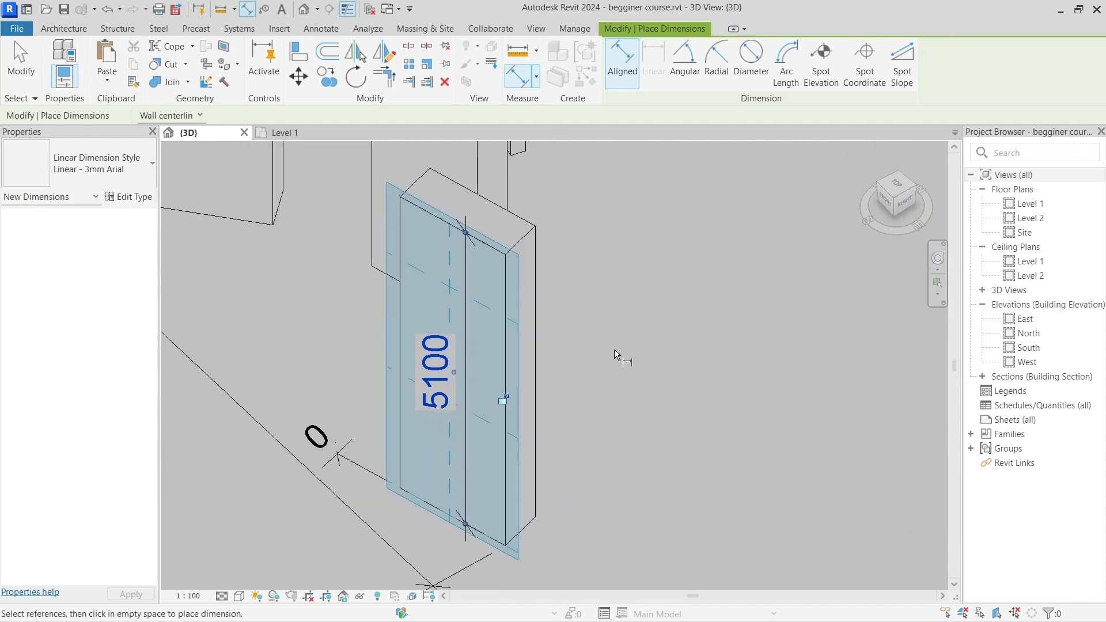
scroll(614, 349, down, 4)
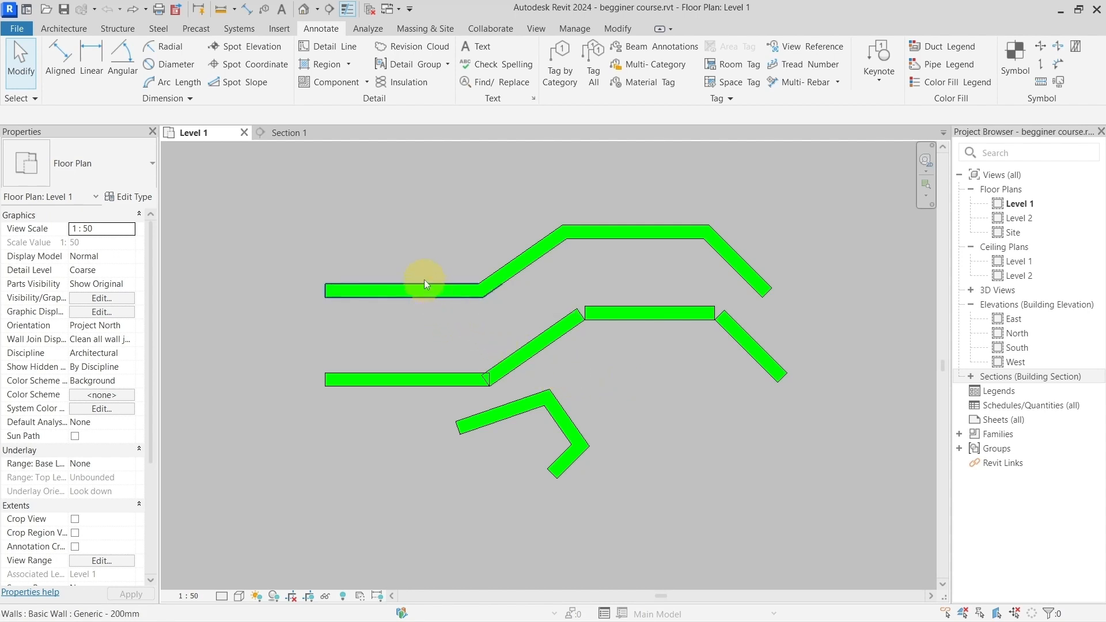
Step: Select individual walls one after another across the three wall chains in the Level 1 plan and clear the selection
scroll(417, 286, up, 5)
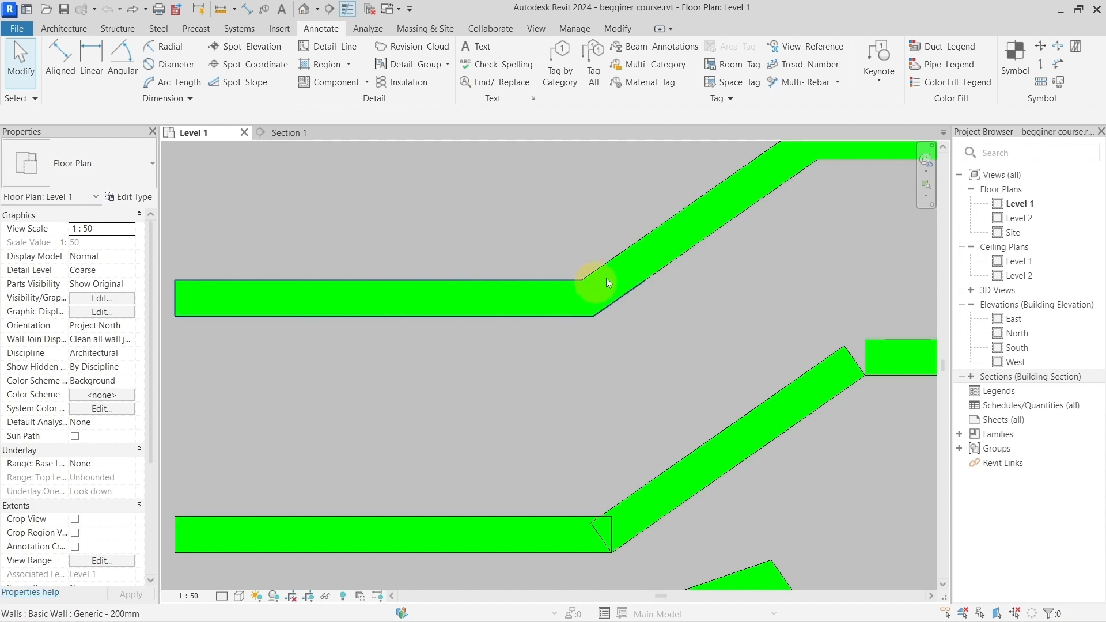
click(727, 192)
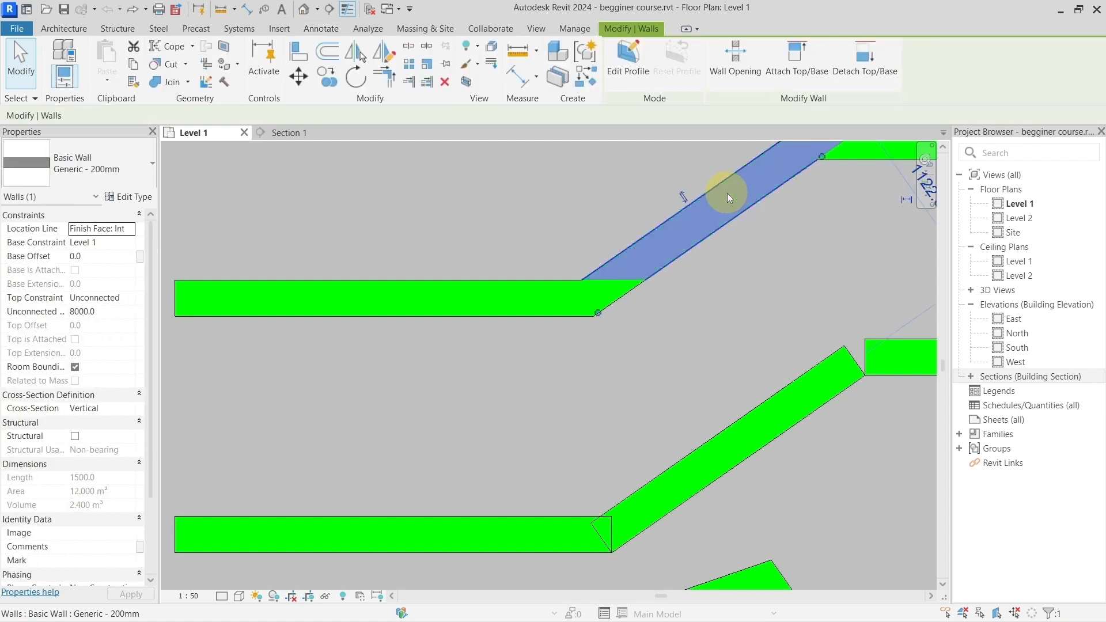
middle_drag(776, 274, 671, 336)
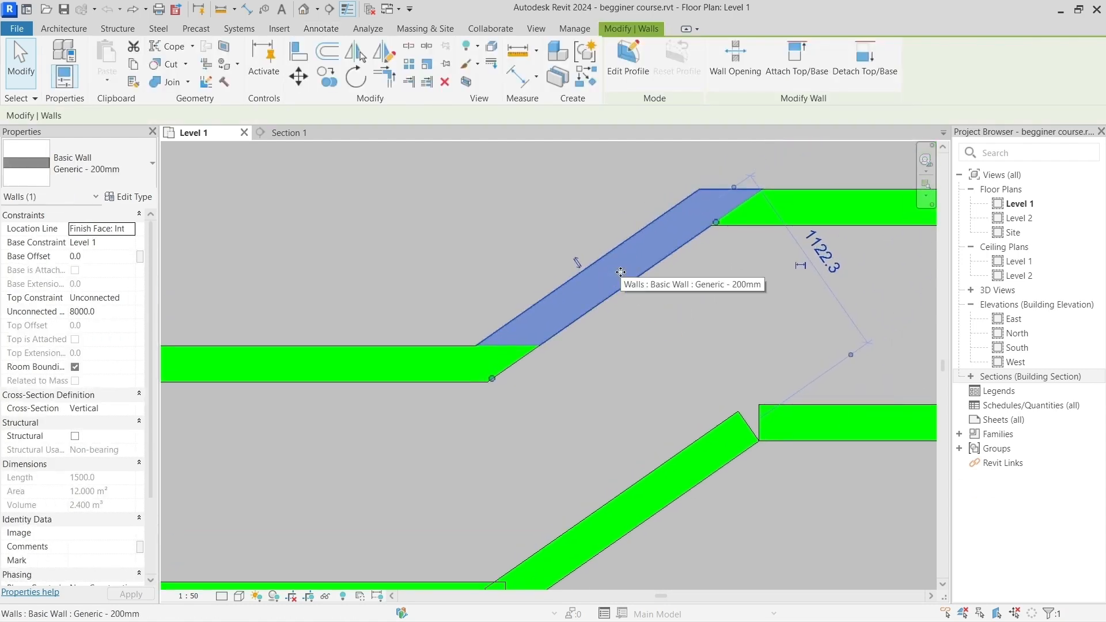
scroll(620, 272, down, 4)
middle_drag(640, 286, 478, 279)
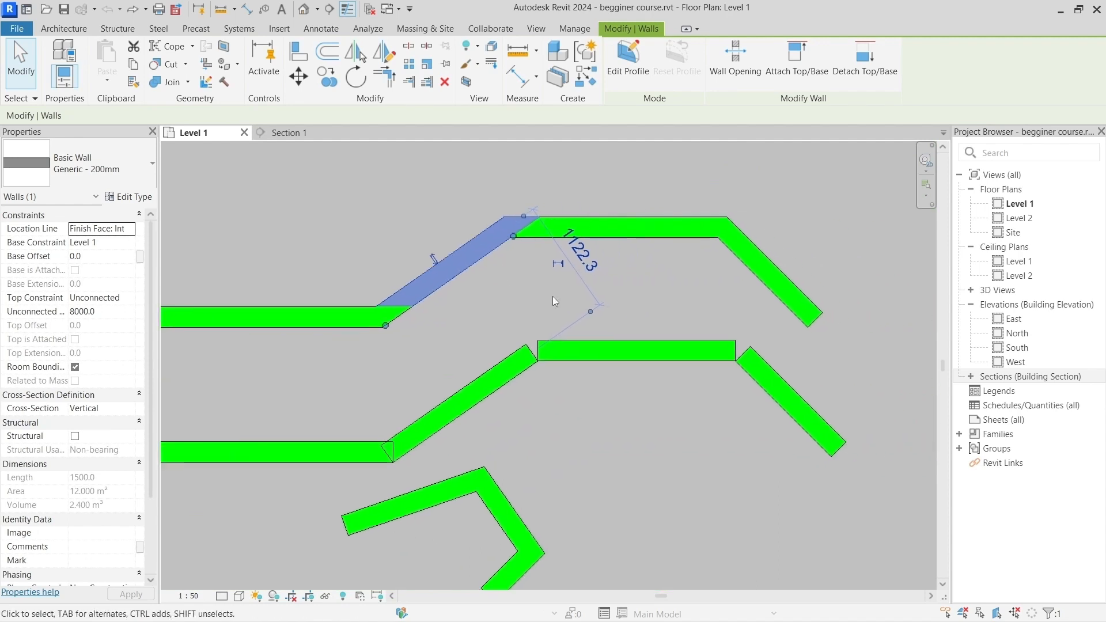
click(615, 341)
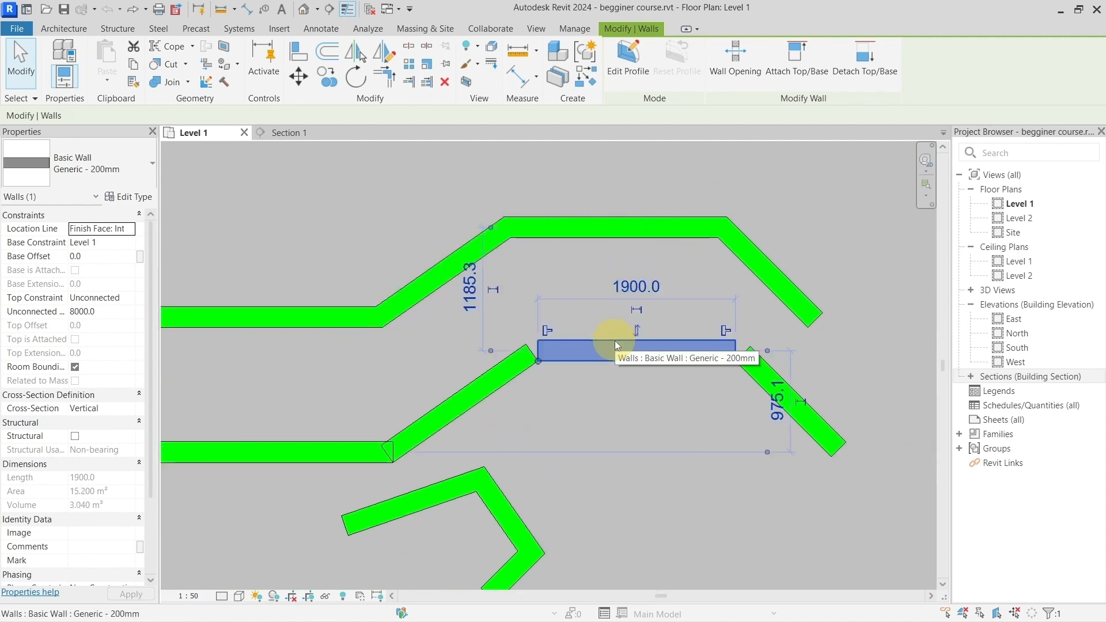
click(344, 452)
click(504, 514)
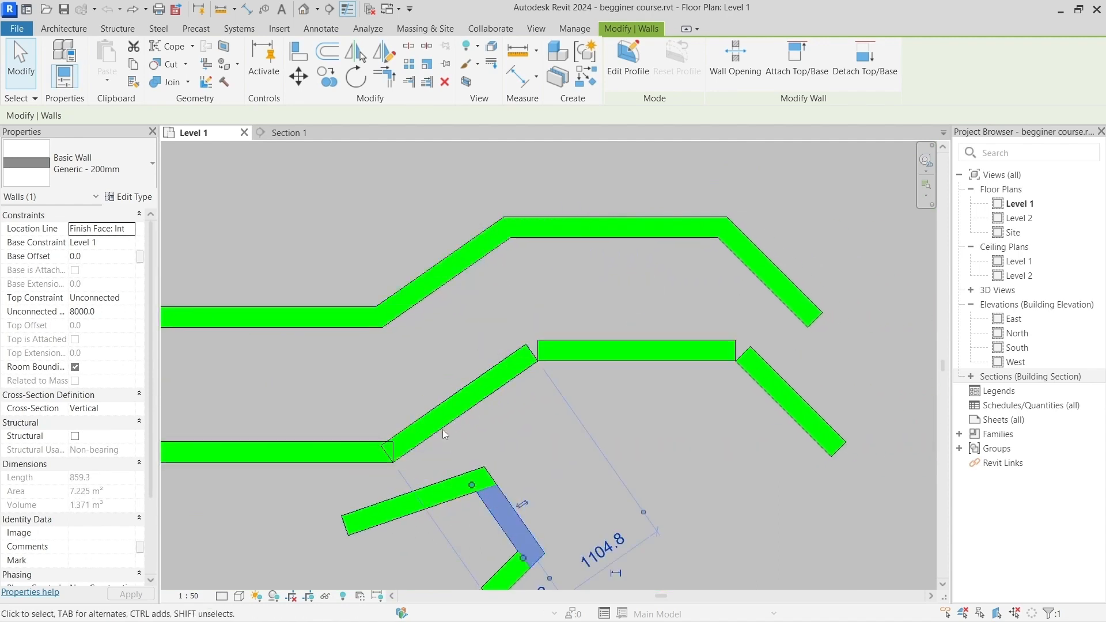
click(414, 378)
middle_drag(409, 382, 528, 362)
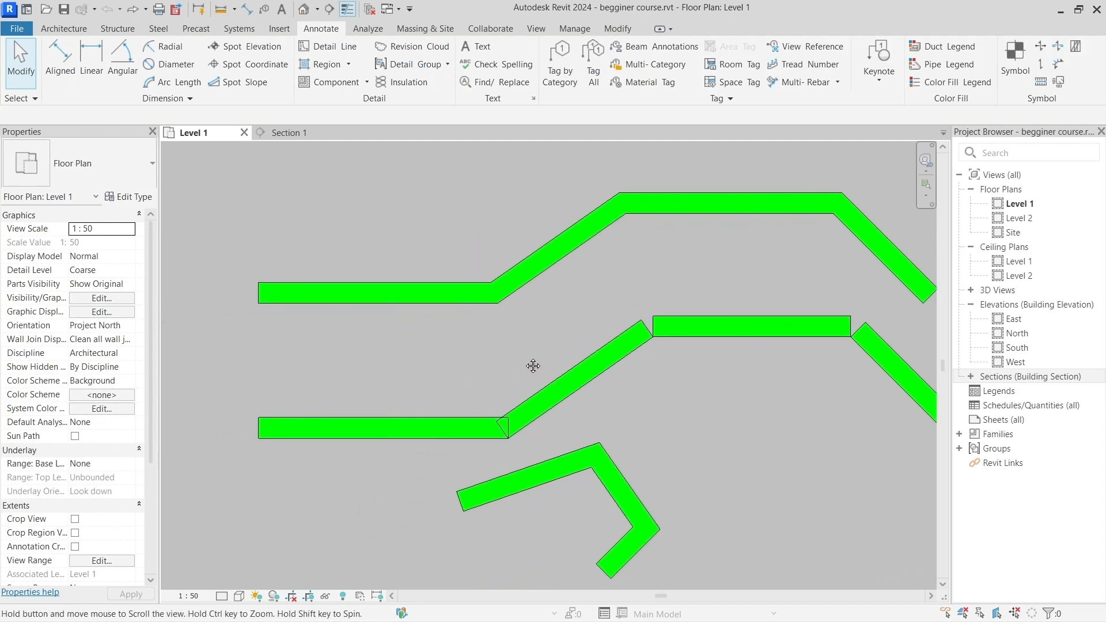
Step: Build up a multiple selection containing all eight walls of the upper and middle wall chains
click(525, 279)
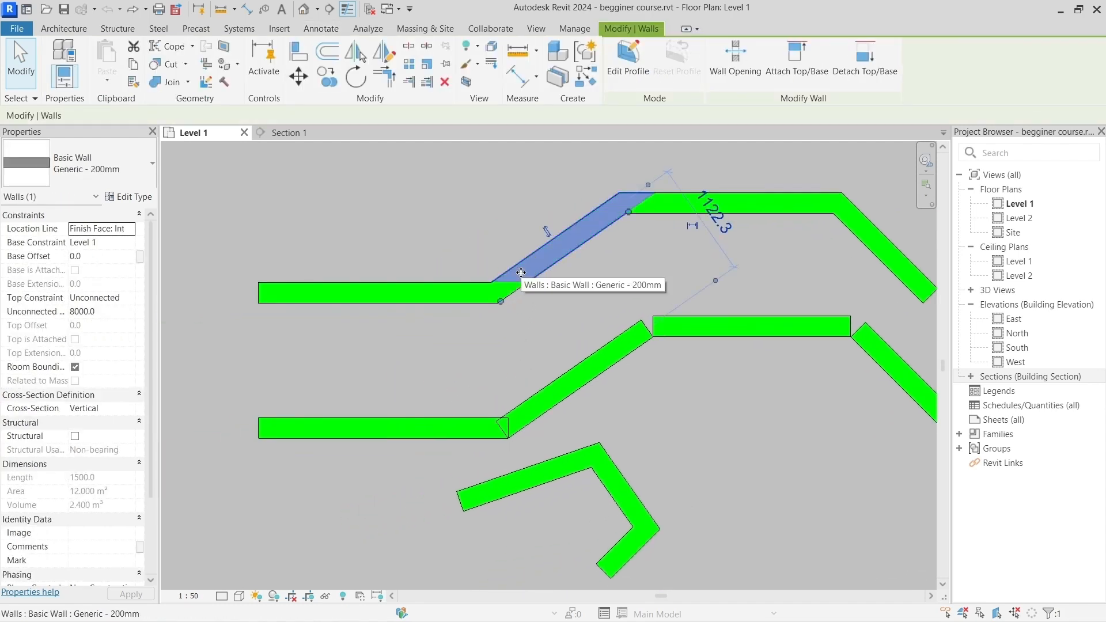
click(567, 314)
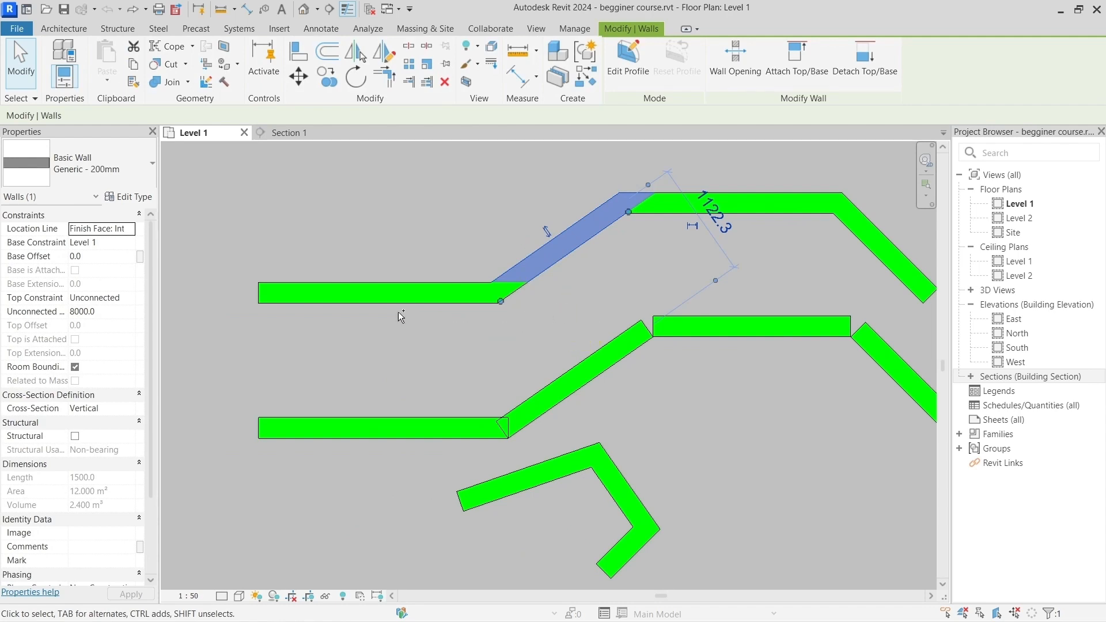
ctrl+click(392, 295)
ctrl+click(672, 205)
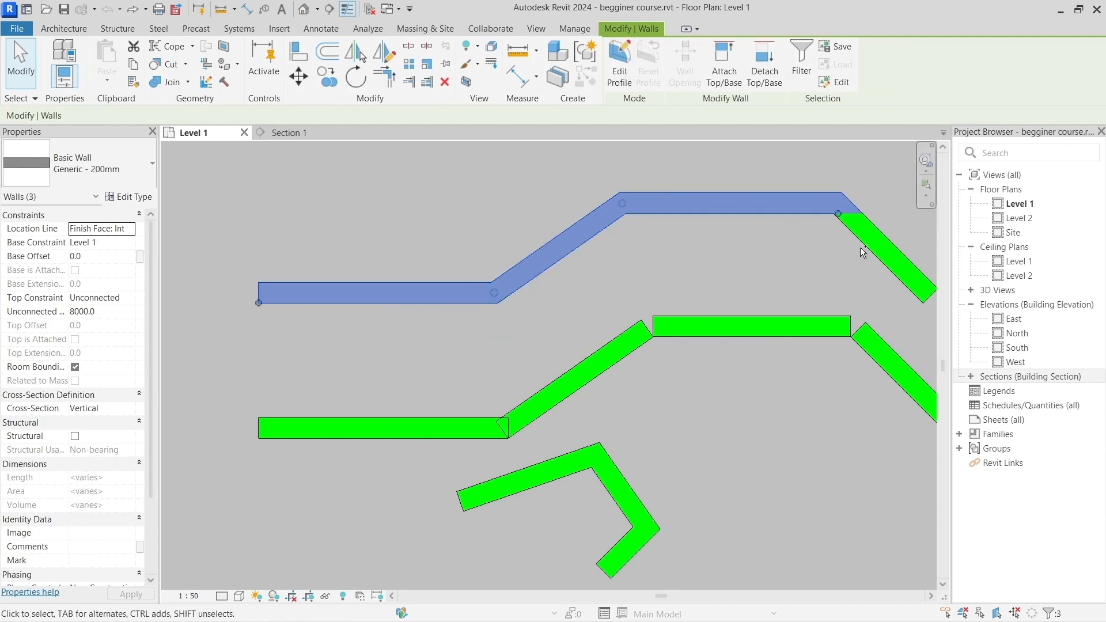
ctrl+click(862, 251)
ctrl+click(878, 348)
ctrl+click(723, 330)
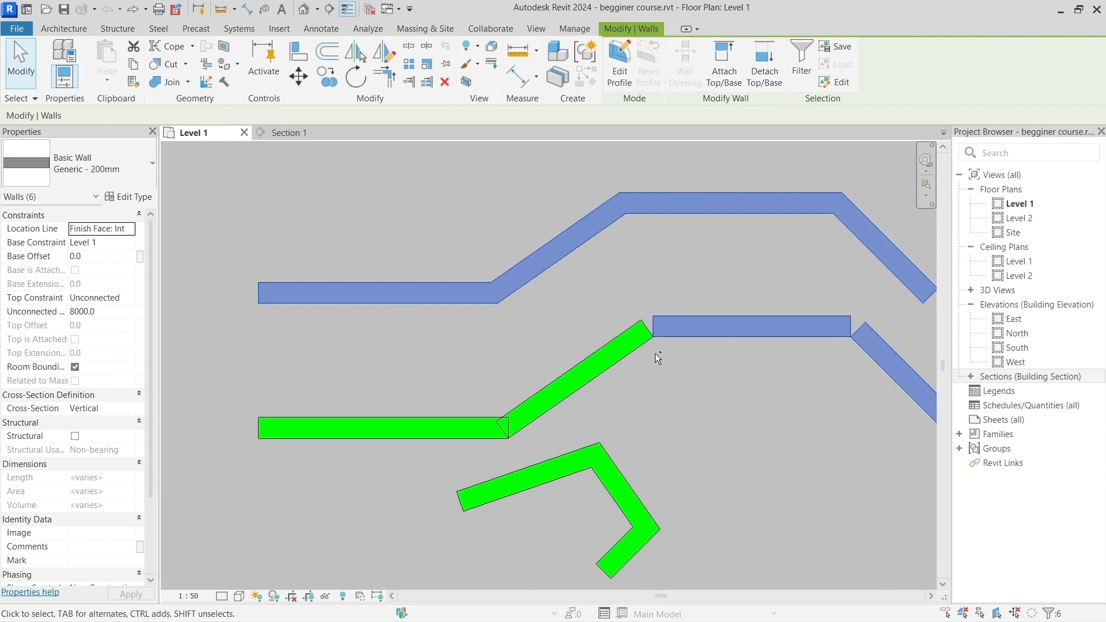
ctrl+click(587, 376)
ctrl+click(462, 426)
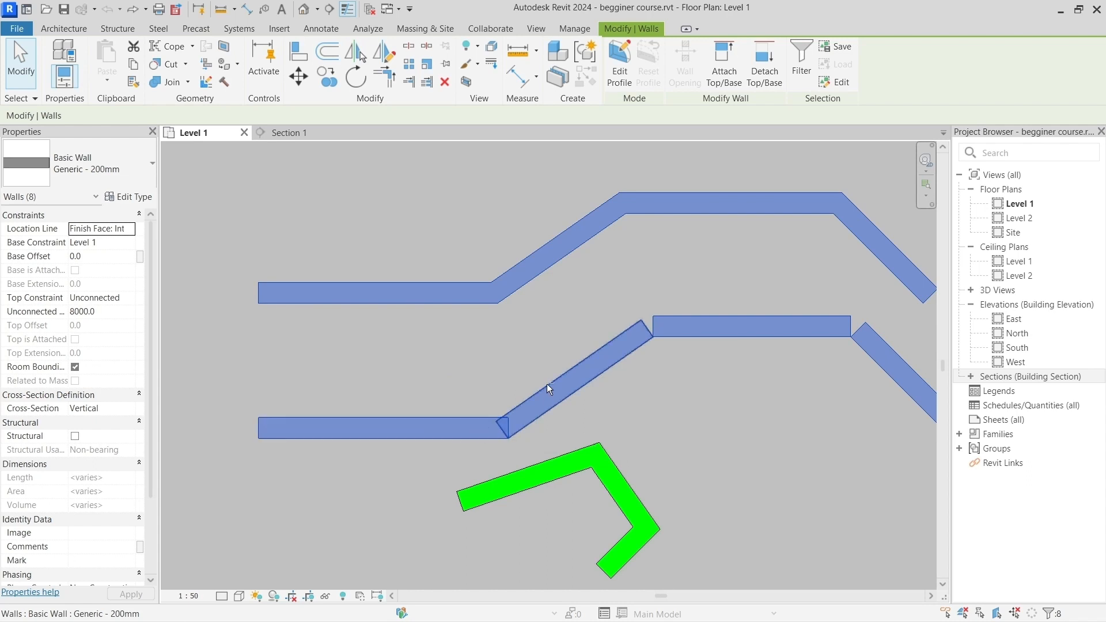
Step: Remove the four slanted walls of the upper and middle chains from the selection and deselect the remaining walls
shift+click(571, 376)
shift+click(556, 253)
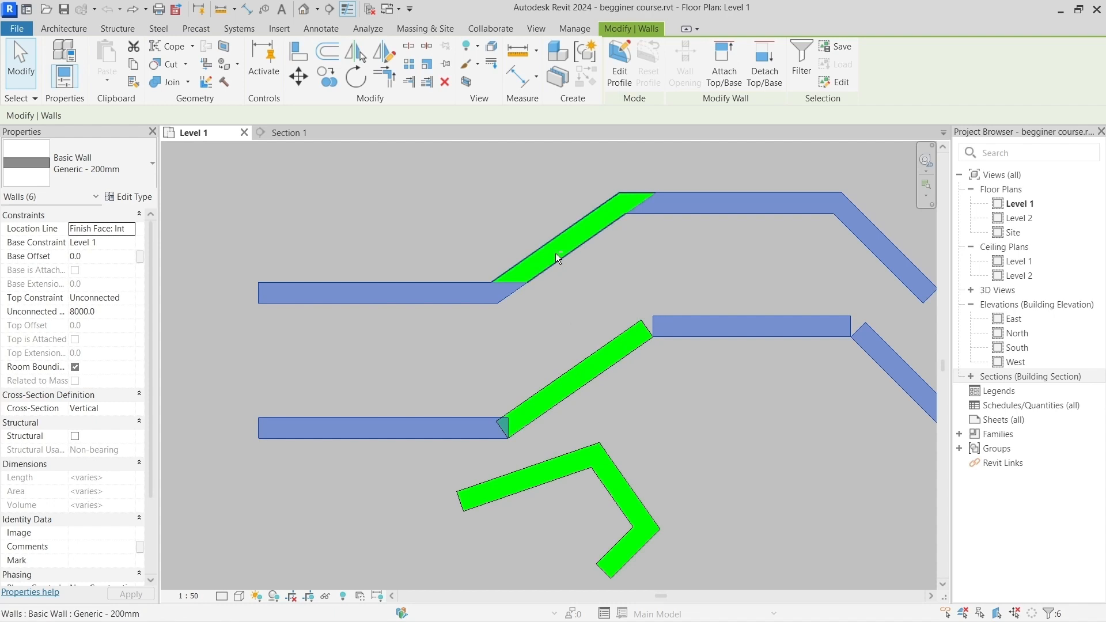
shift+click(857, 242)
shift+click(885, 352)
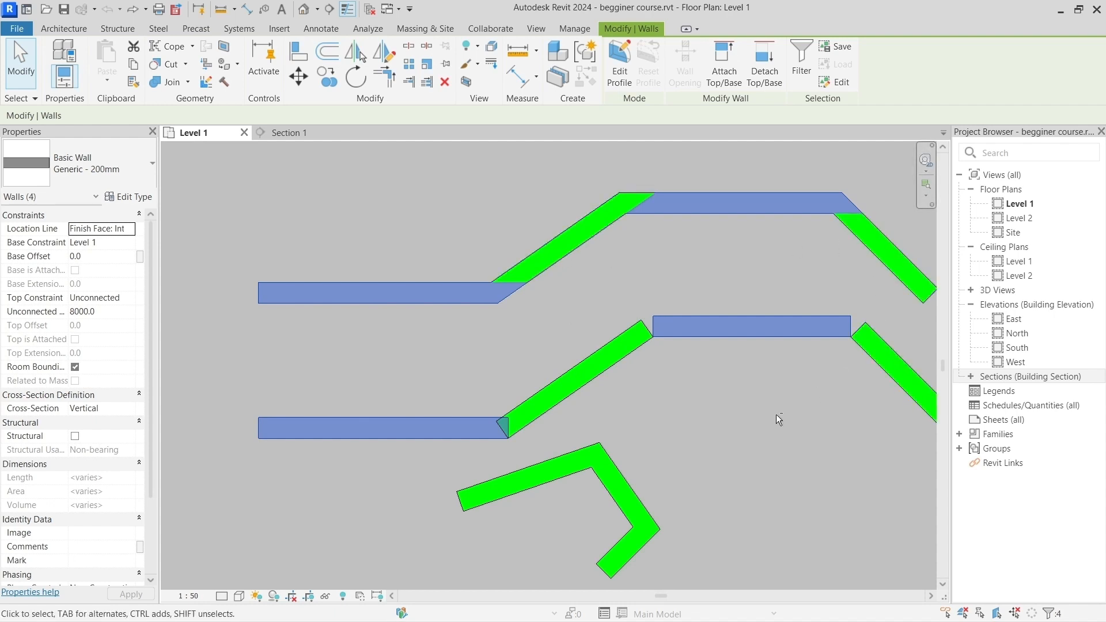
middle_drag(776, 415, 686, 384)
click(686, 385)
scroll(669, 375, down, 3)
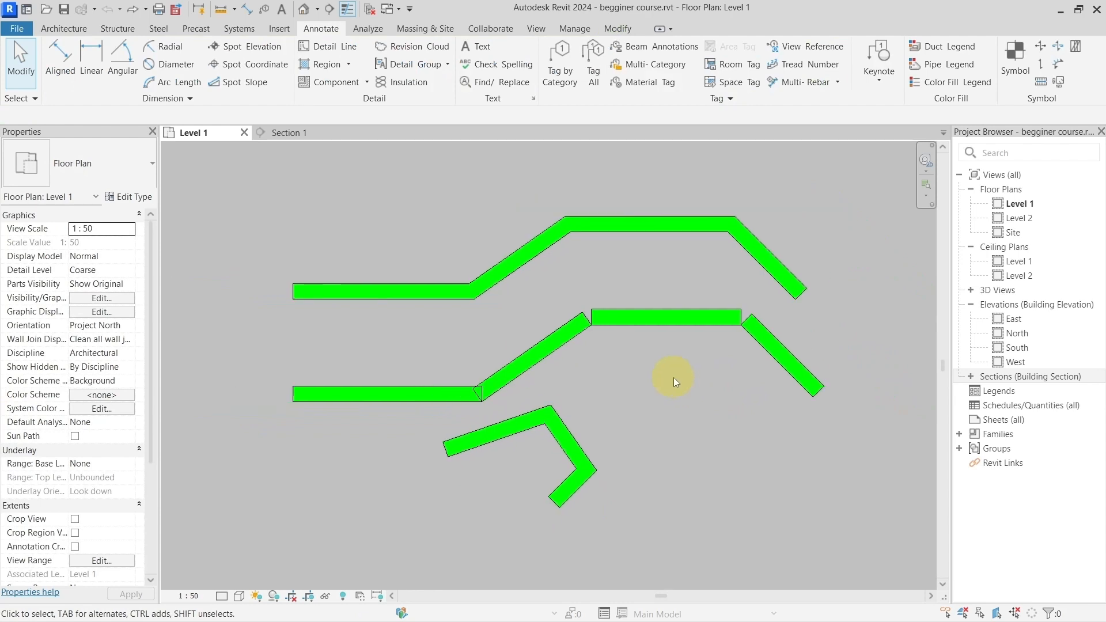
middle_drag(661, 293, 590, 316)
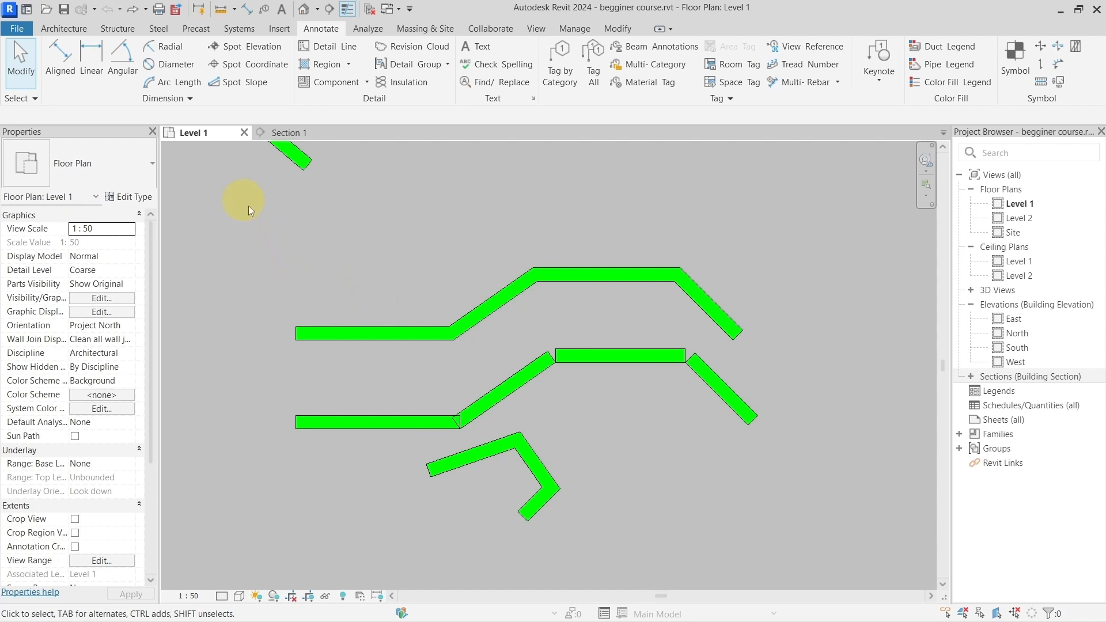
Step: Window-select the nine walls fully enclosed by a box, leaving out the right-end slanted walls of the upper and middle chains, and clear the selection
drag(243, 201, 726, 551)
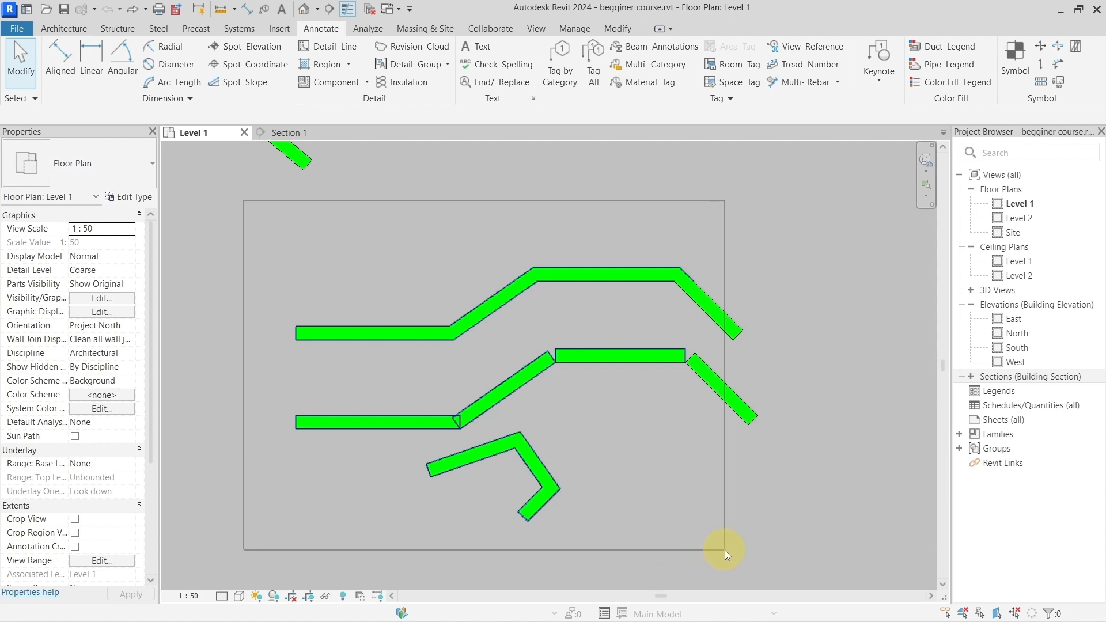
drag(725, 551, 700, 548)
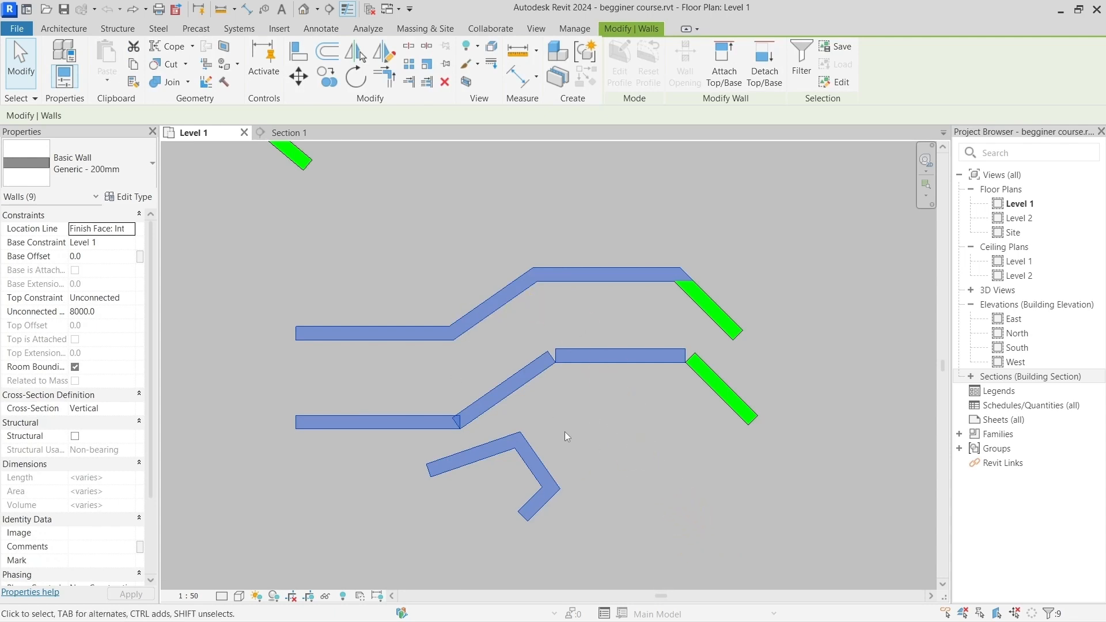
click(605, 408)
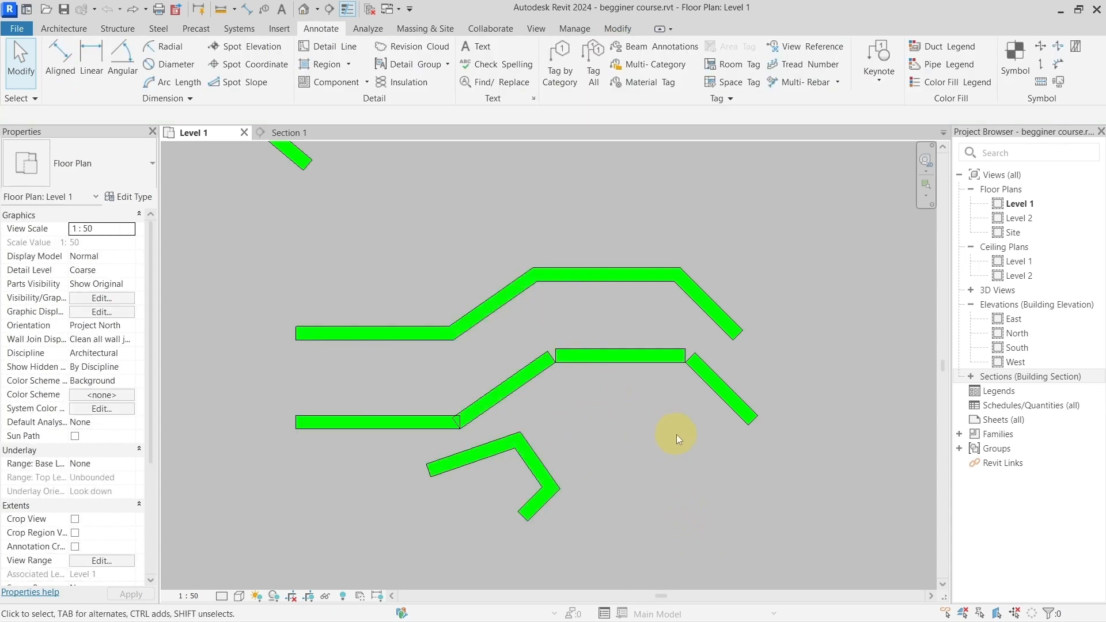
Step: Select the eight walls touched by a crossing box over the upper two chains and the short lower chain, and clear the selection
drag(676, 435, 634, 421)
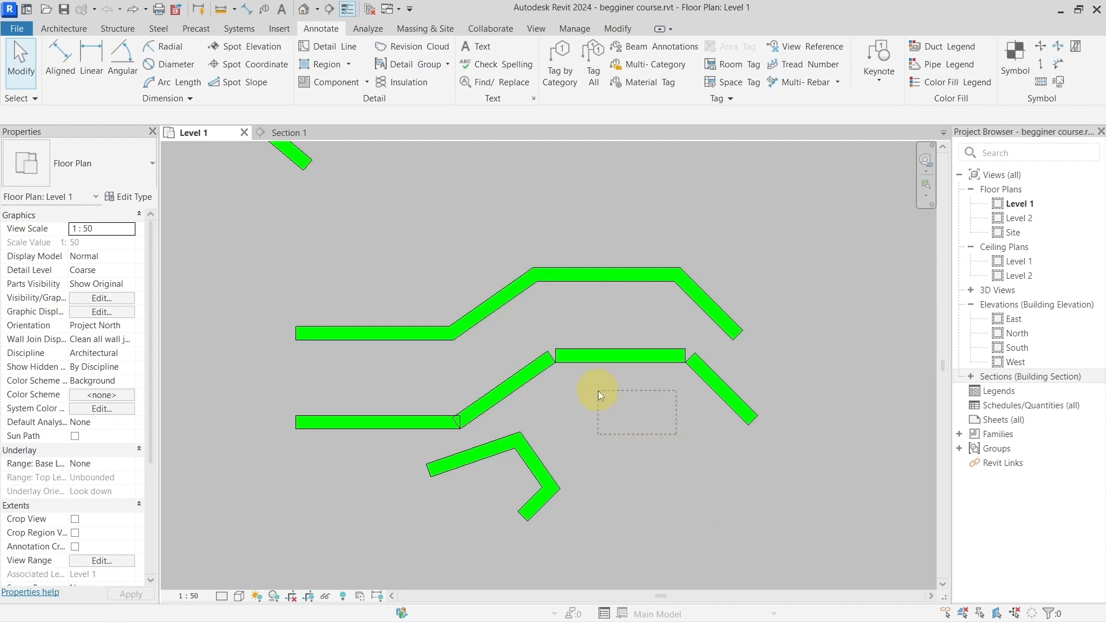
drag(598, 390, 383, 200)
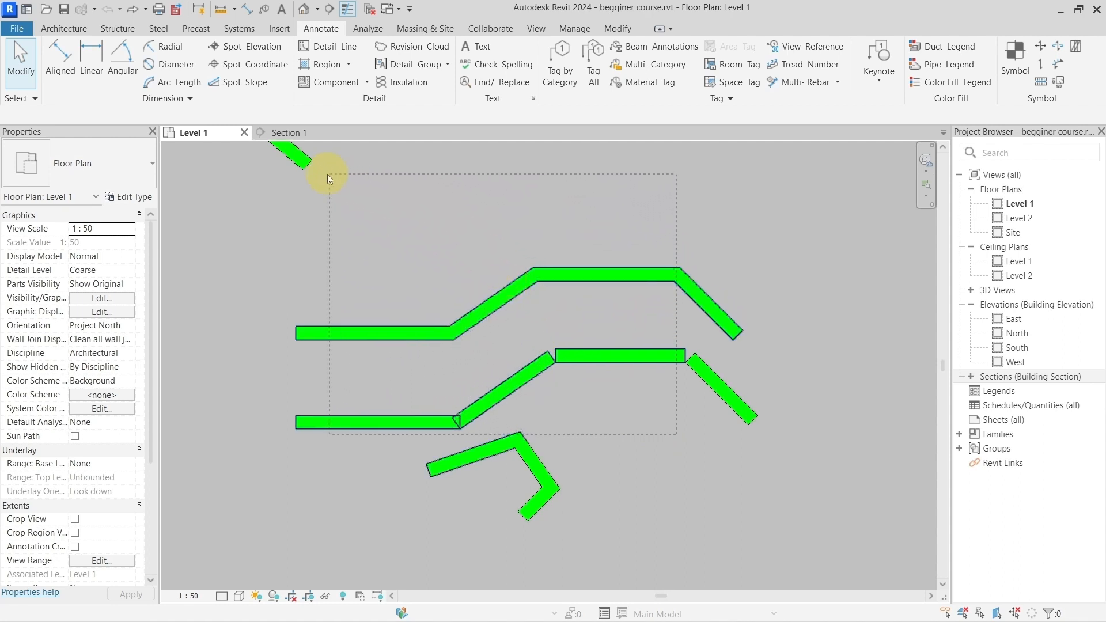
drag(328, 174, 405, 237)
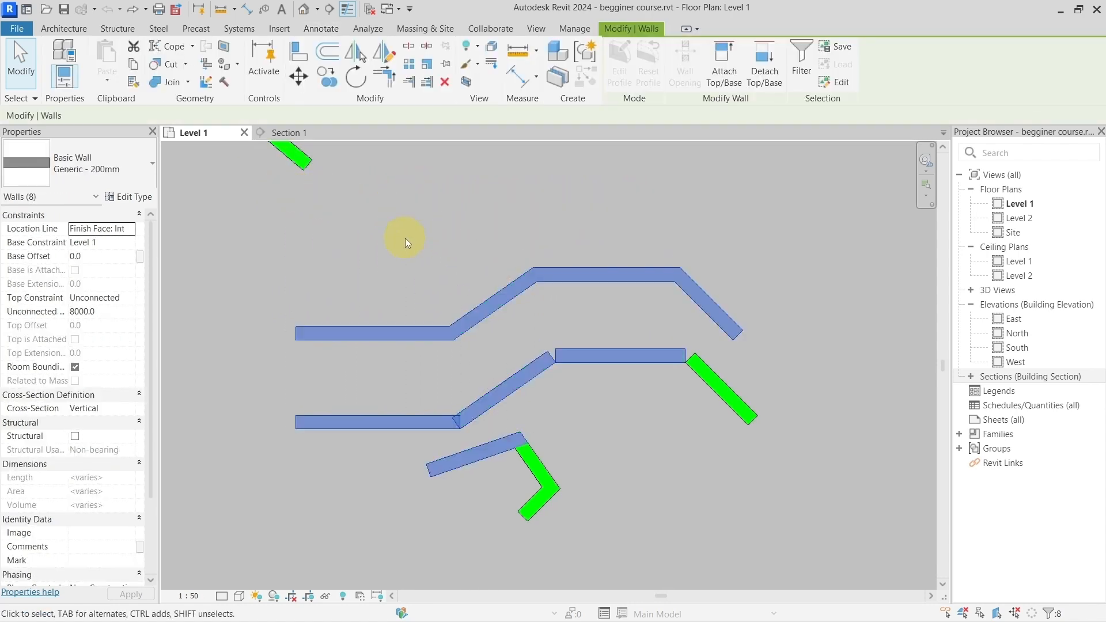
key(Escape)
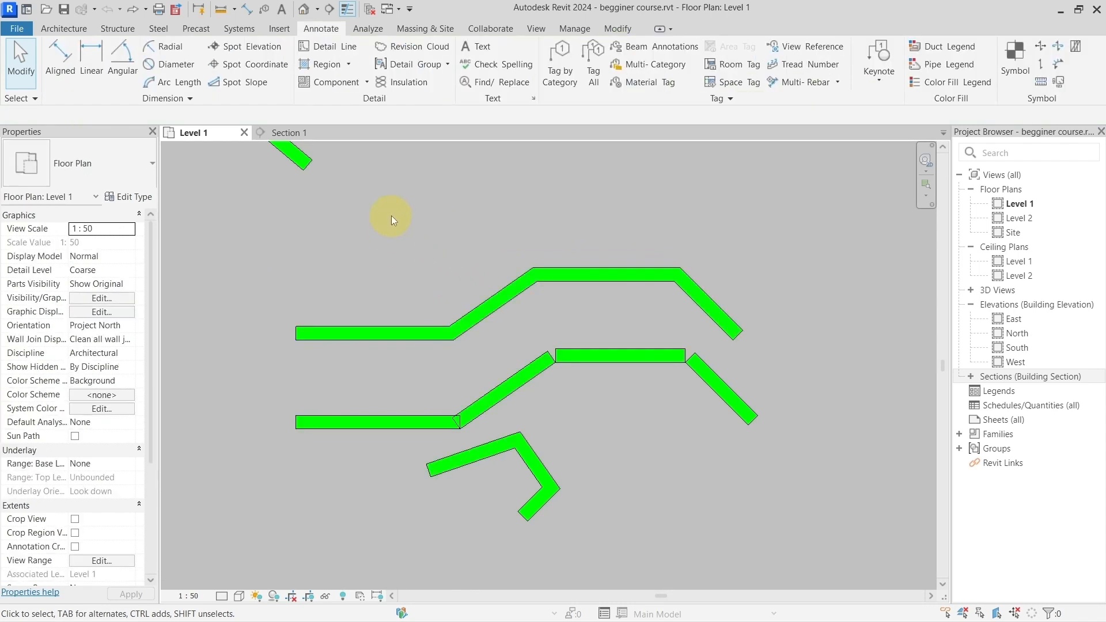
Step: Draw one continuous chain of thin detail lines looping across the upper, middle and short lower wall chains, ending with a horizontal segment
click(330, 49)
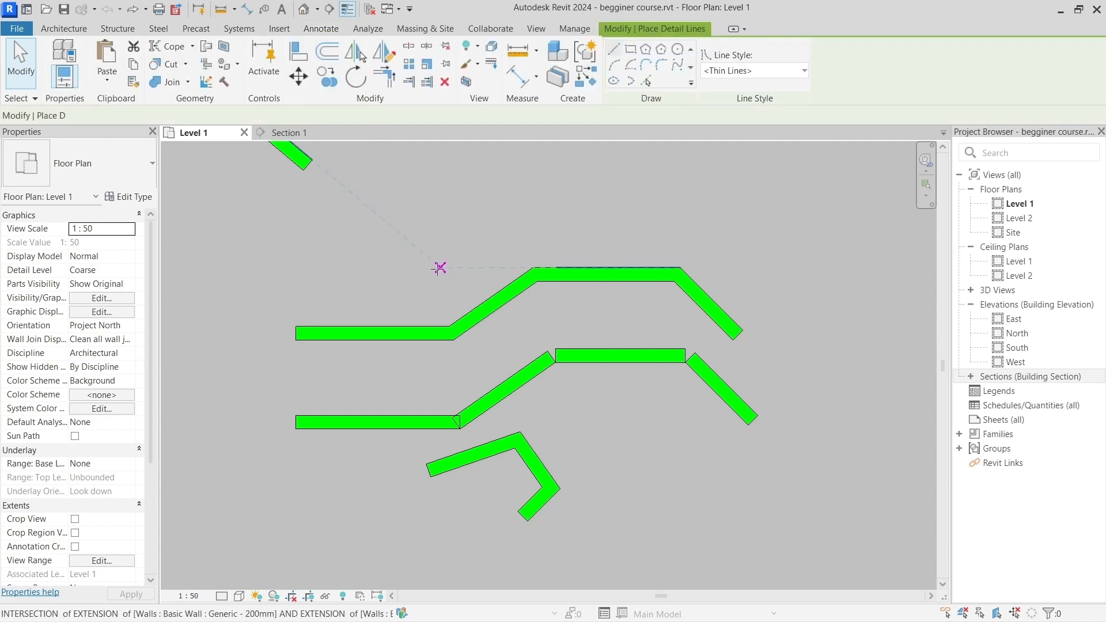
click(436, 309)
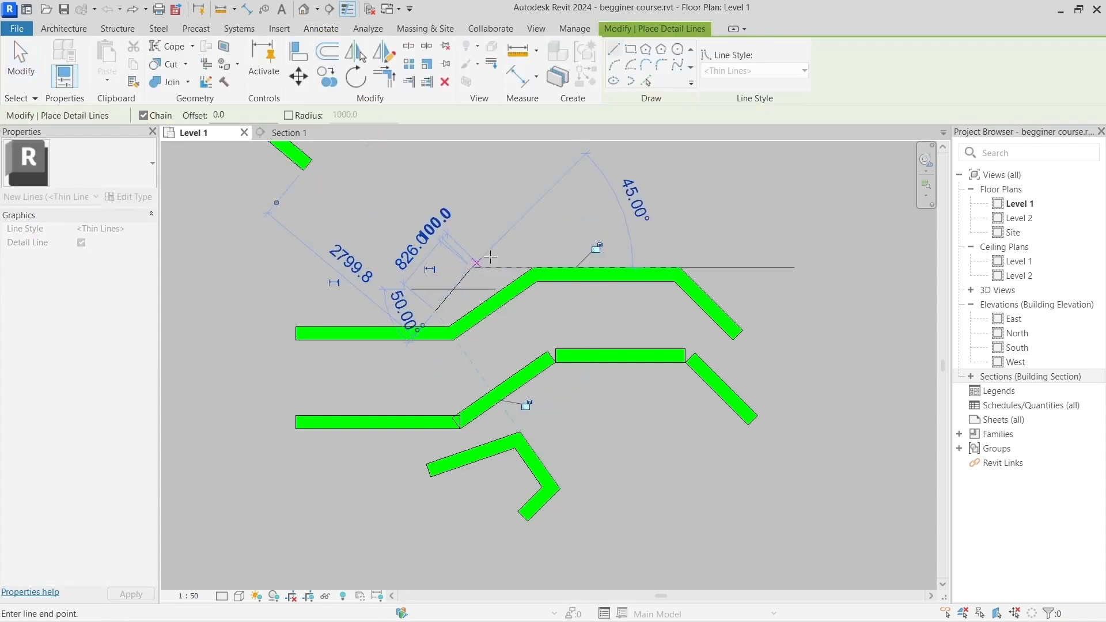
click(471, 267)
click(530, 248)
click(619, 248)
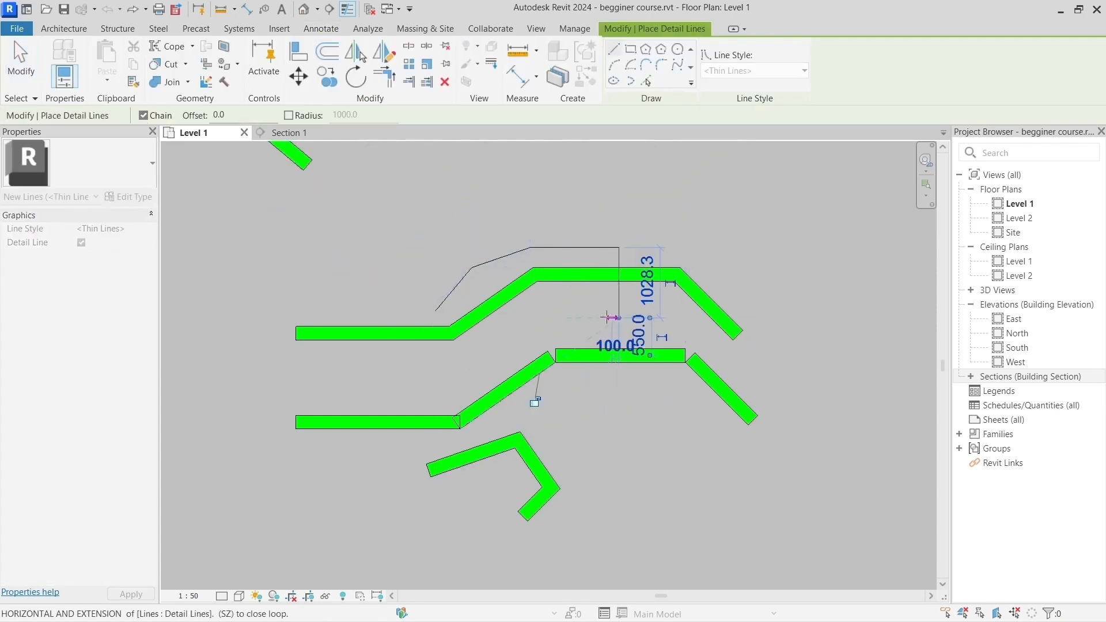
click(618, 318)
click(537, 317)
click(447, 381)
click(358, 411)
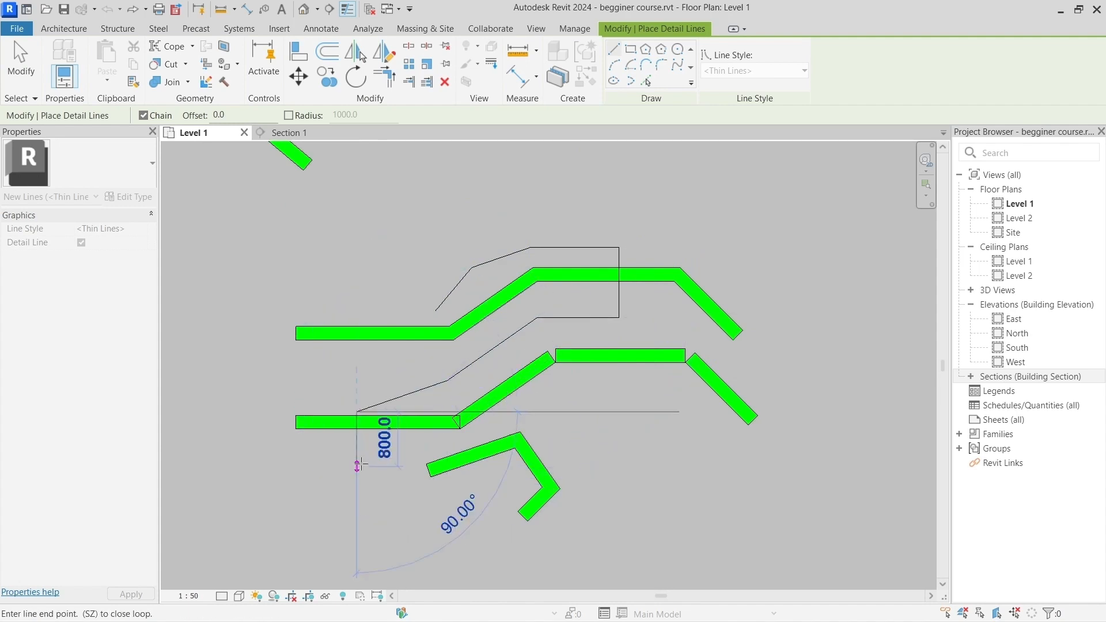
click(358, 466)
click(419, 519)
click(497, 483)
click(574, 428)
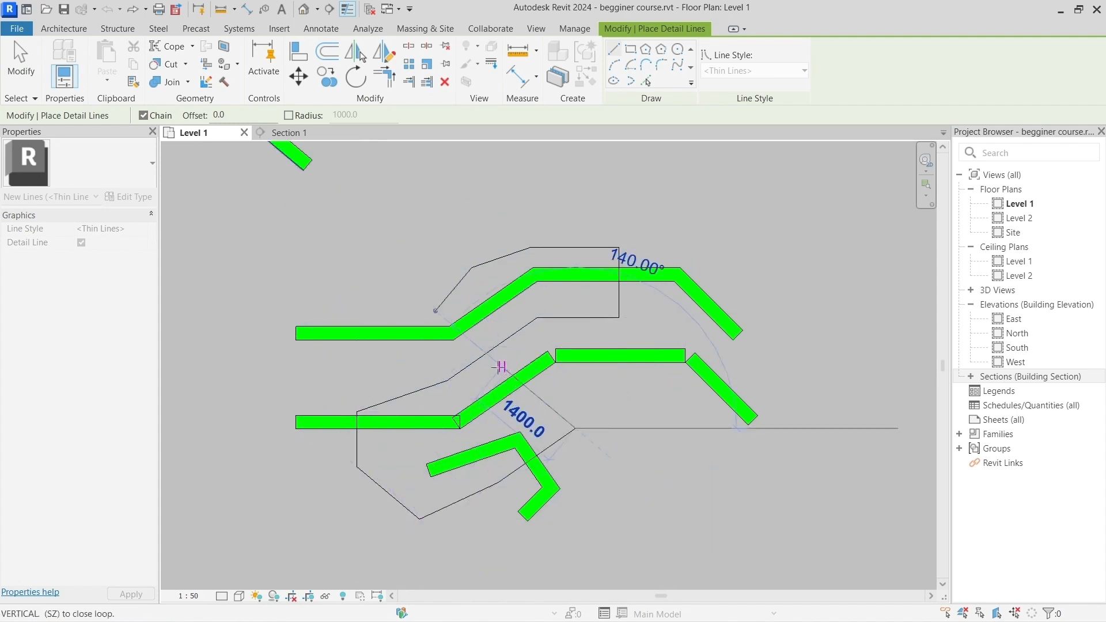
click(502, 367)
click(379, 300)
click(362, 399)
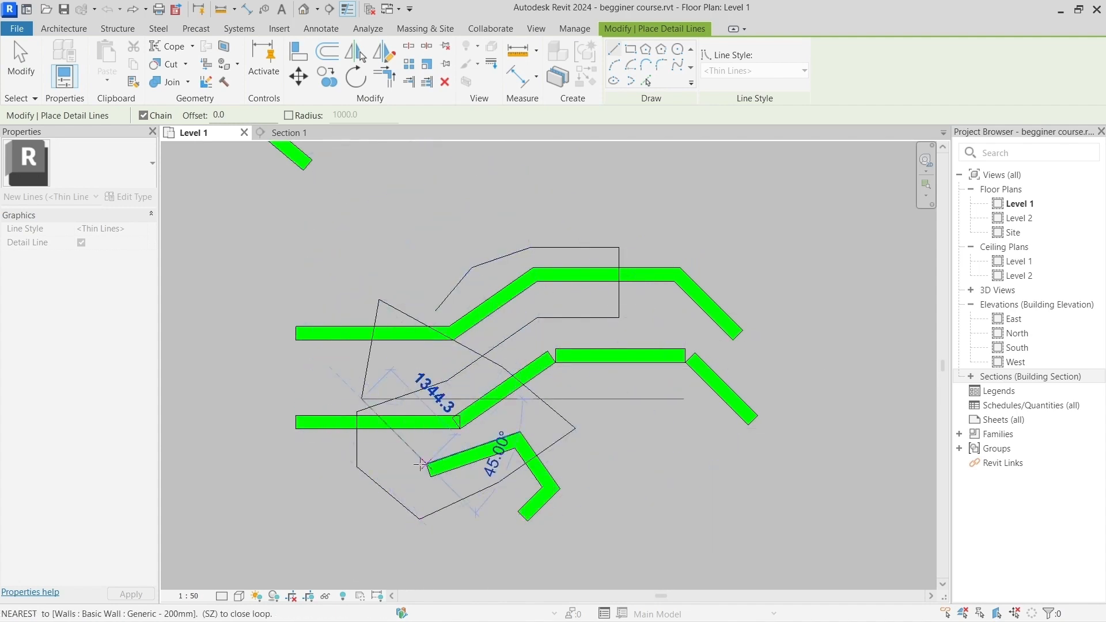
click(423, 465)
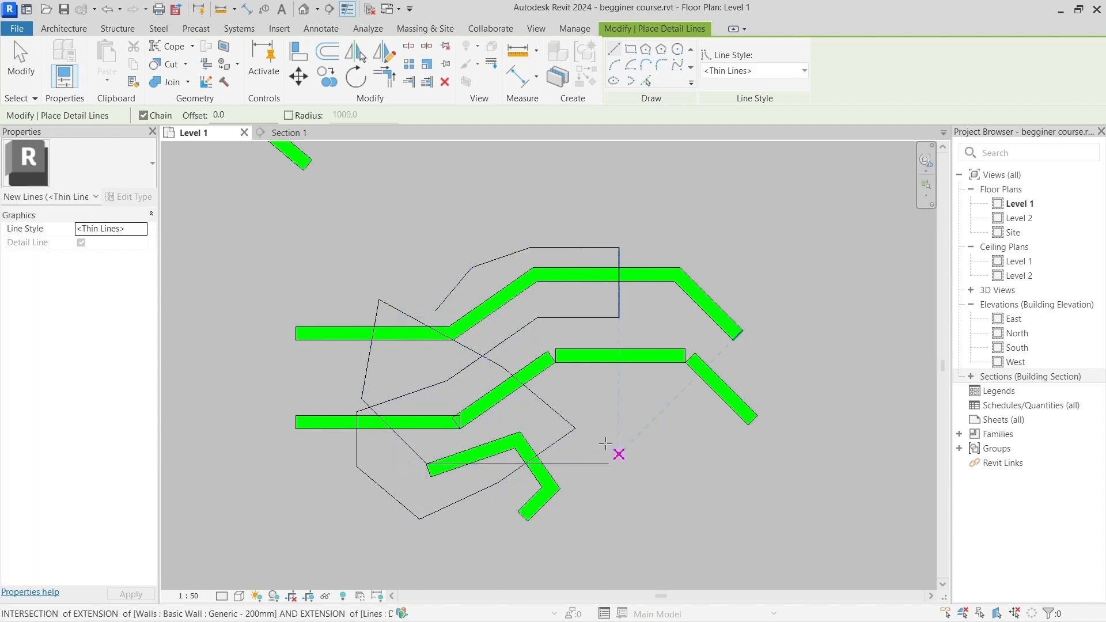
click(609, 464)
key(Escape)
middle_drag(622, 414, 606, 409)
key(Escape)
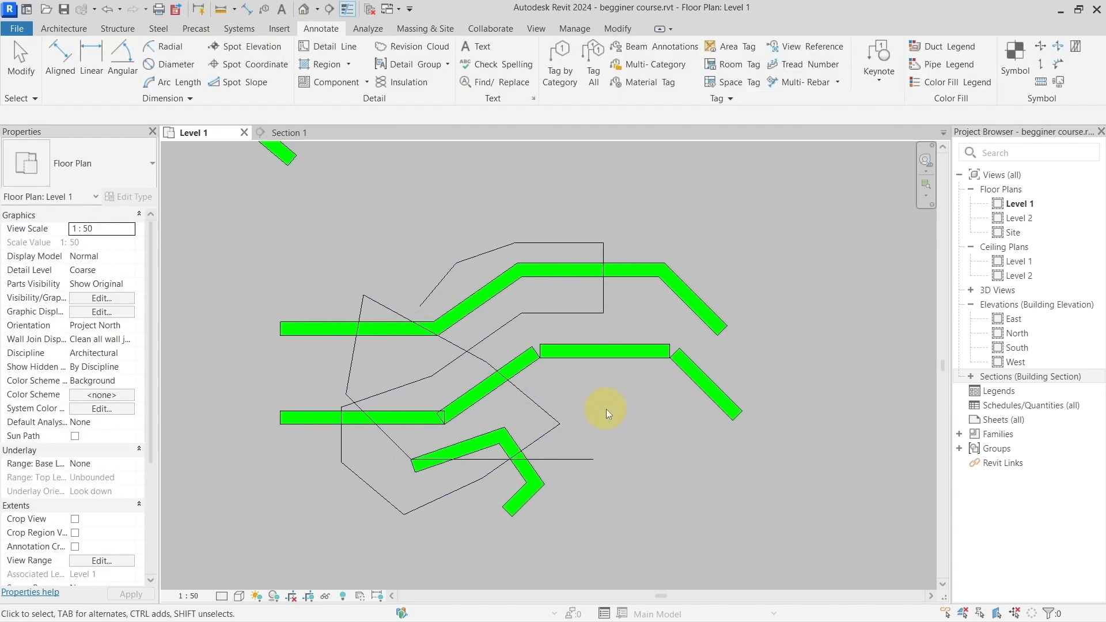
Step: Crossing-select the walls and detail lines, filter out the Lines category so only Walls stay selected, and clear the selection
drag(624, 485, 411, 250)
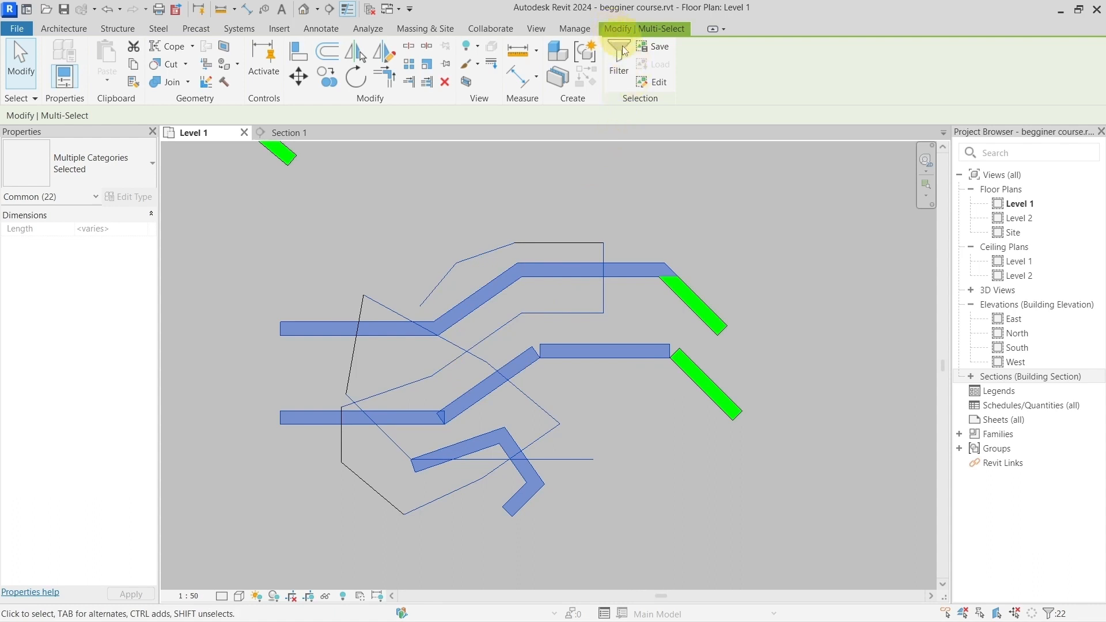
click(620, 72)
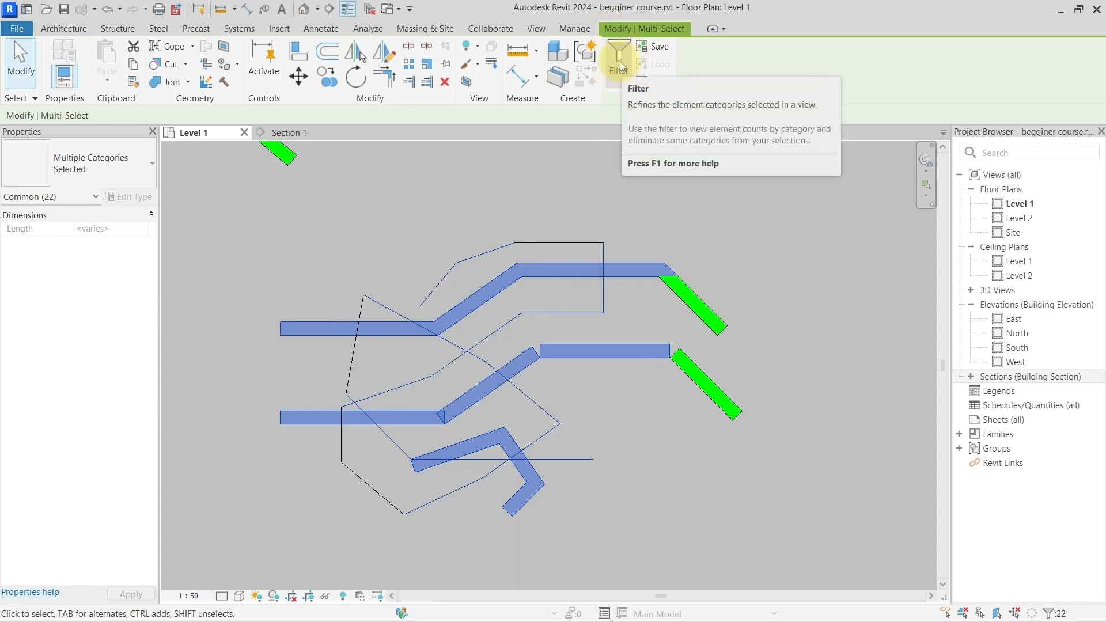
click(620, 63)
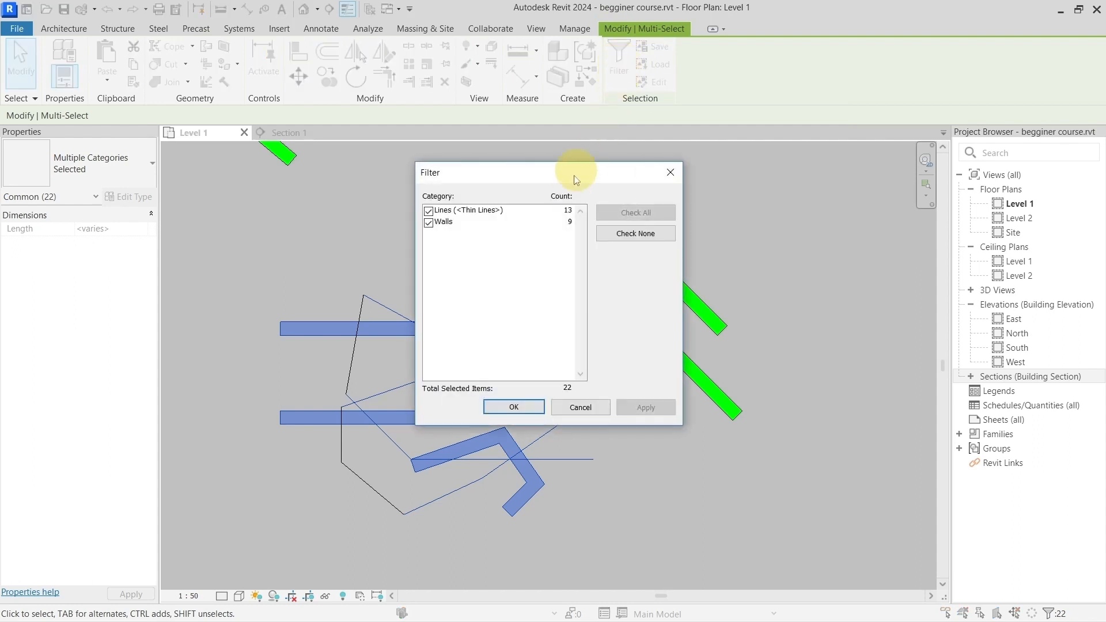
drag(550, 173, 530, 173)
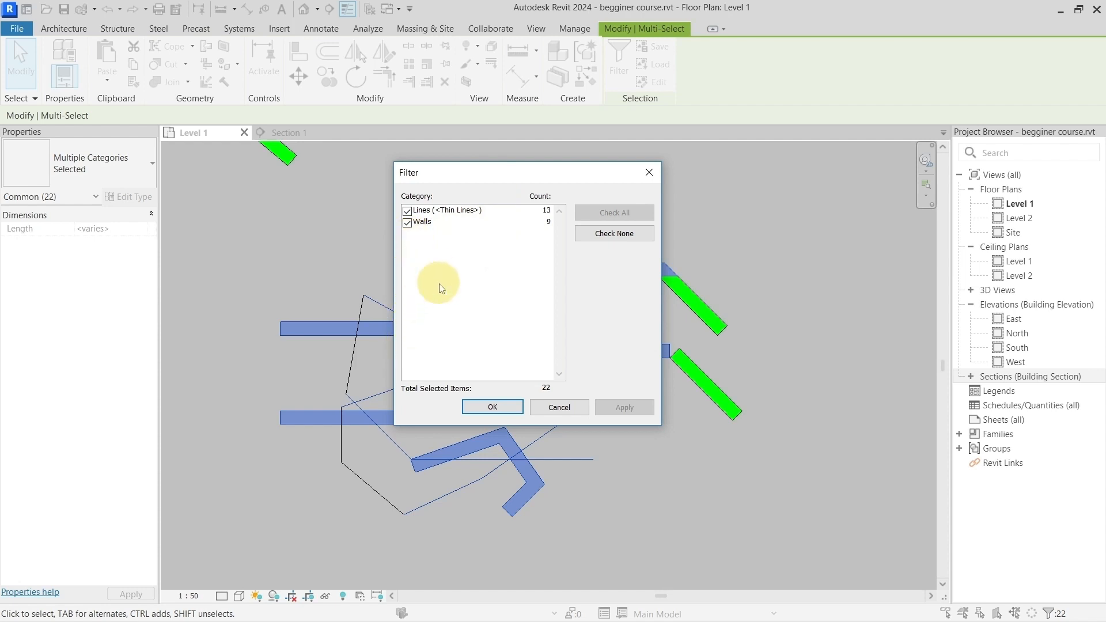
click(408, 211)
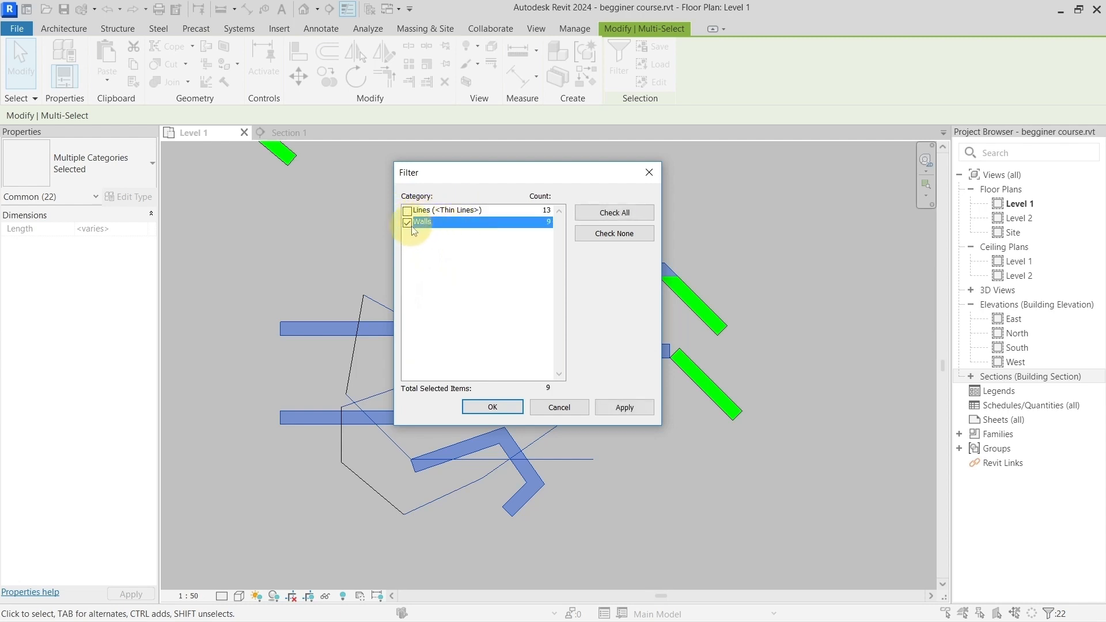
click(539, 227)
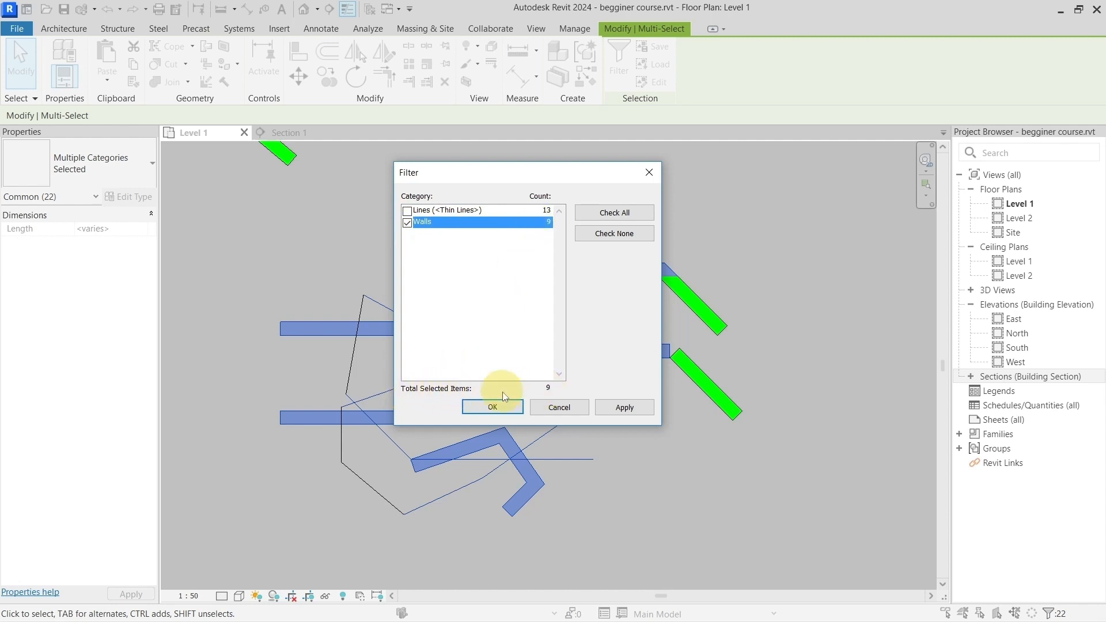
drag(541, 173, 706, 161)
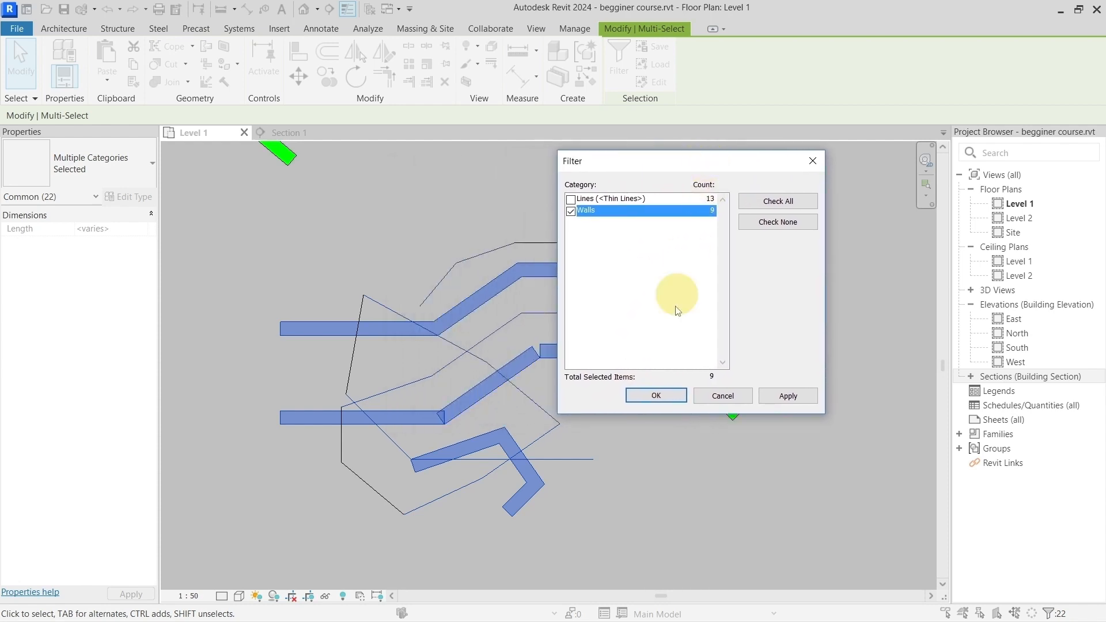
click(649, 394)
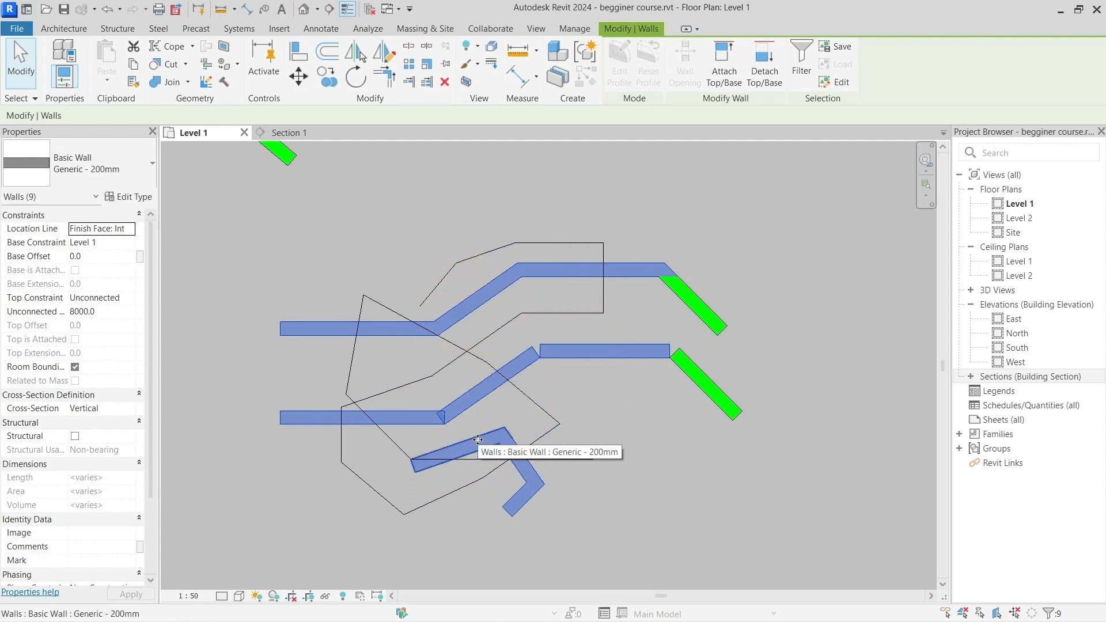
click(593, 403)
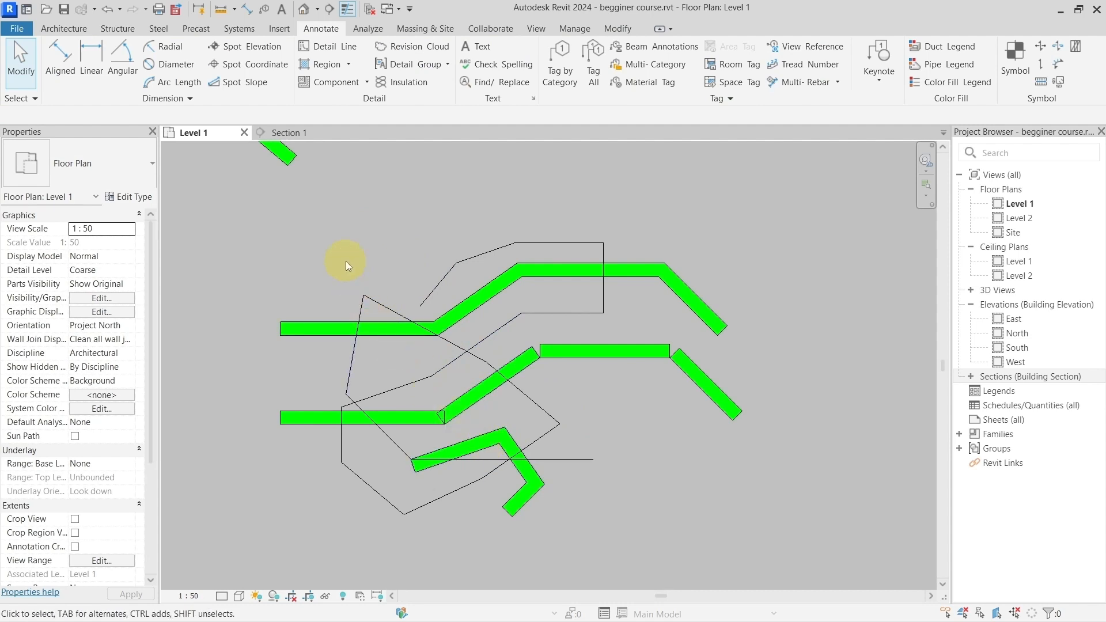
Step: Make two more crossing selections over the mixed walls and detail lines, clearing the selection each time
drag(641, 459, 386, 224)
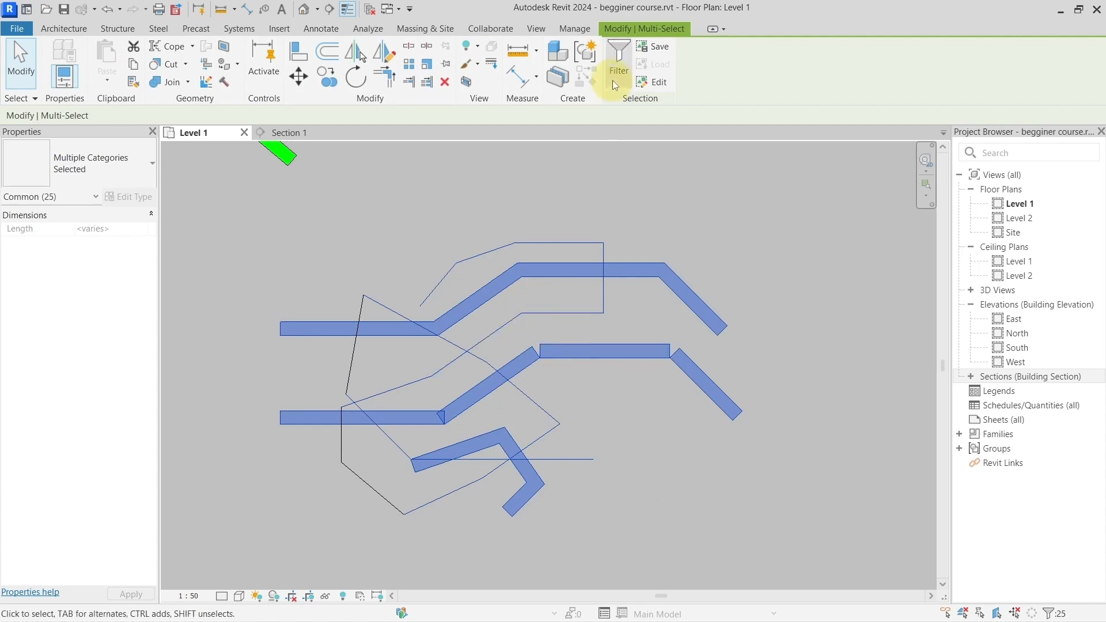
click(588, 420)
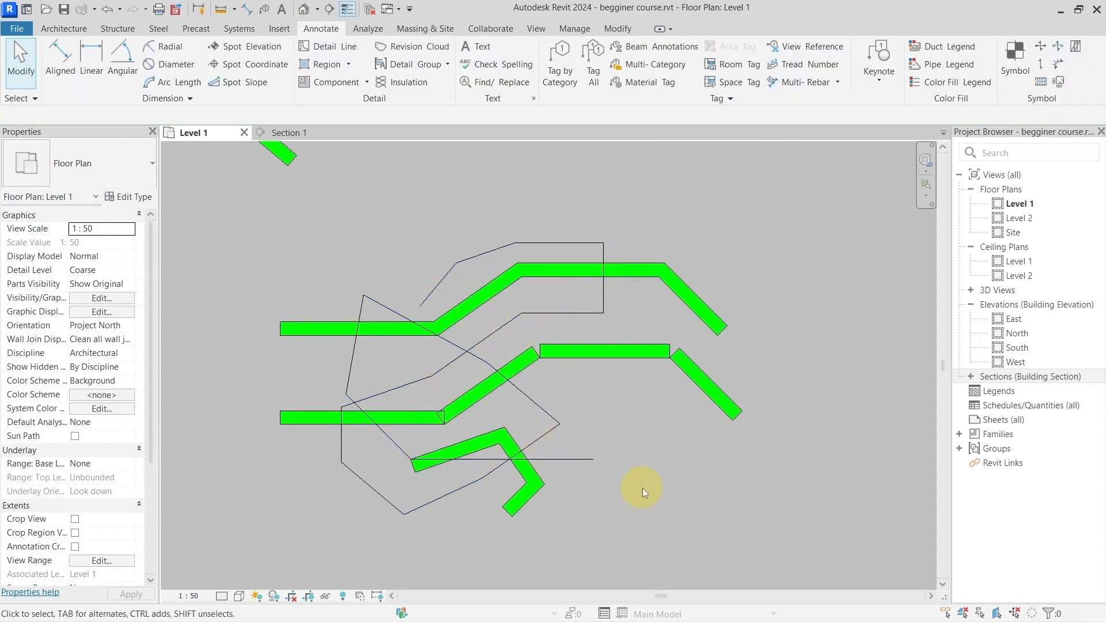
drag(662, 505, 403, 196)
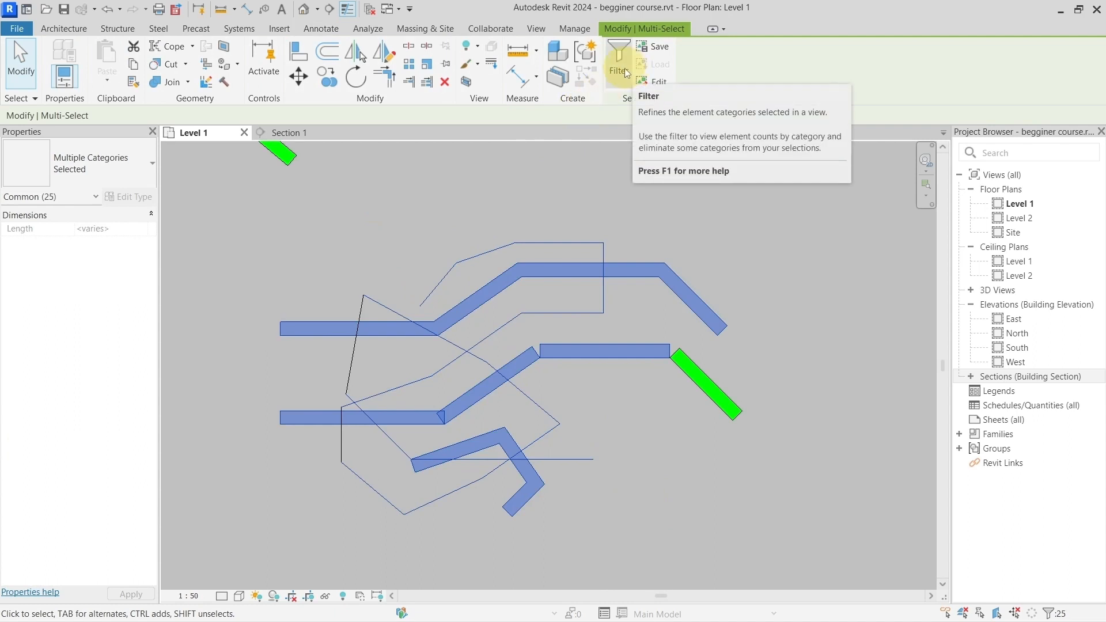
click(628, 203)
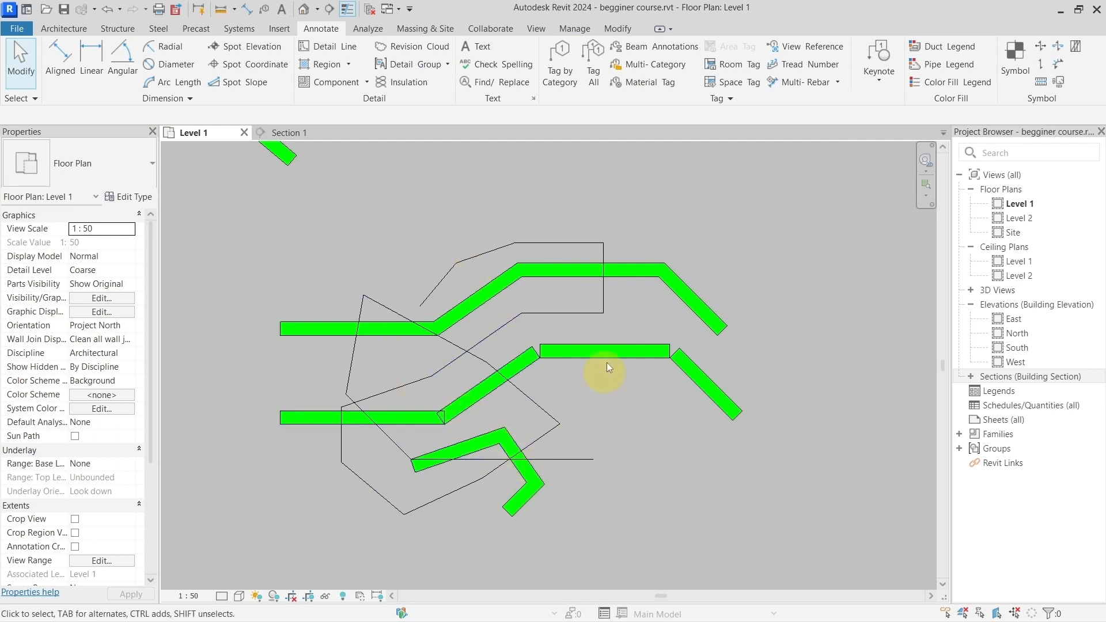
Step: Create a rectangular Generic Floor - 400mm architectural floor between the horizontal walls of the upper and middle chains, and deselect it
click(65, 28)
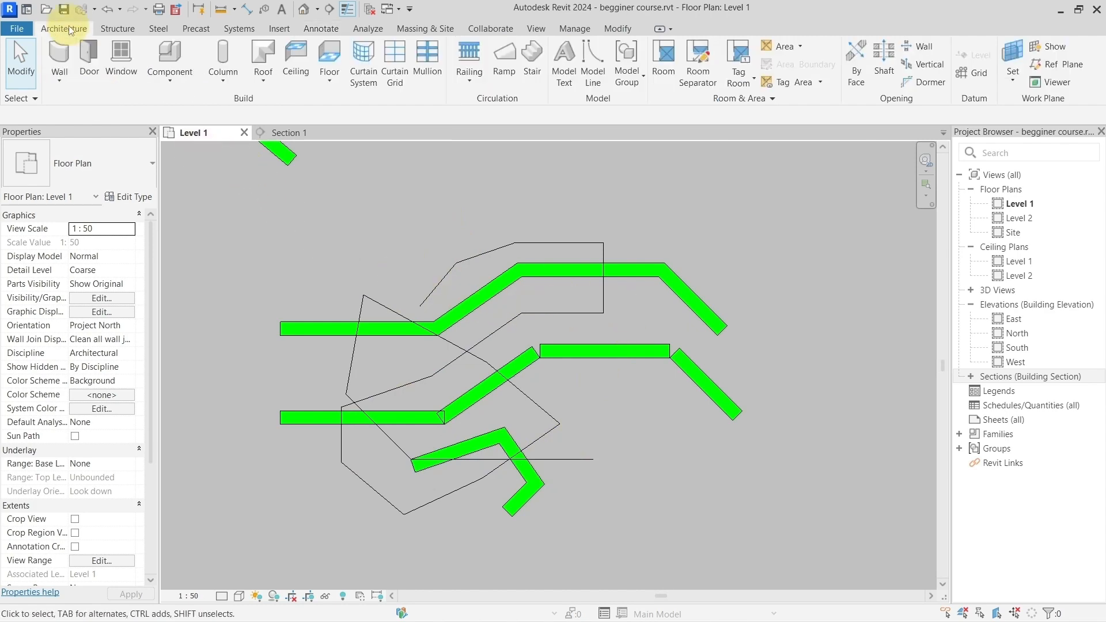
click(329, 85)
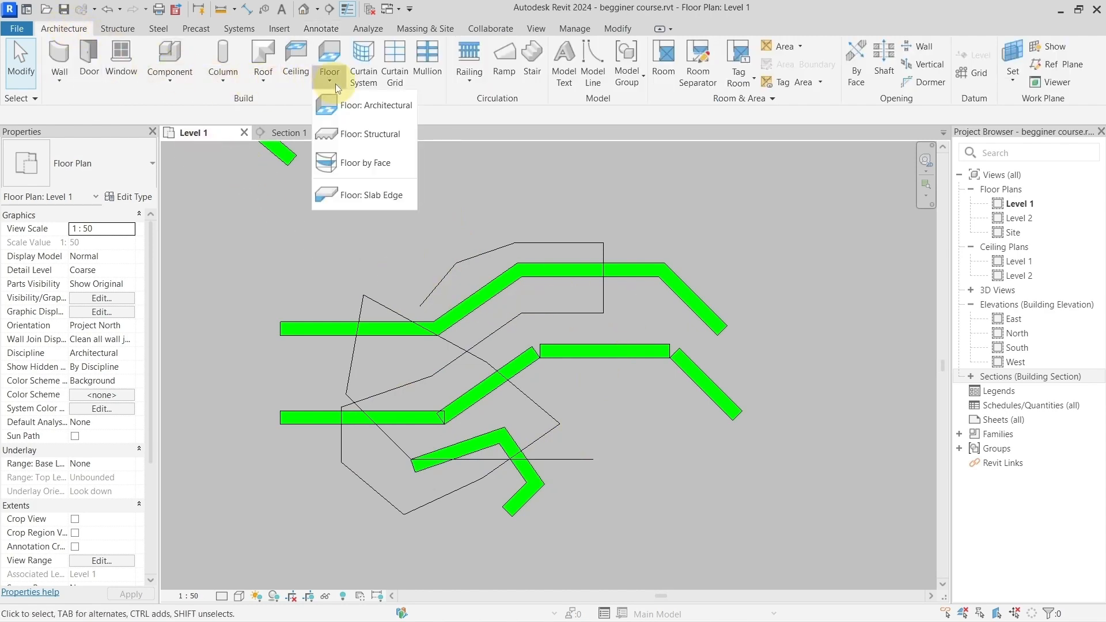
click(360, 102)
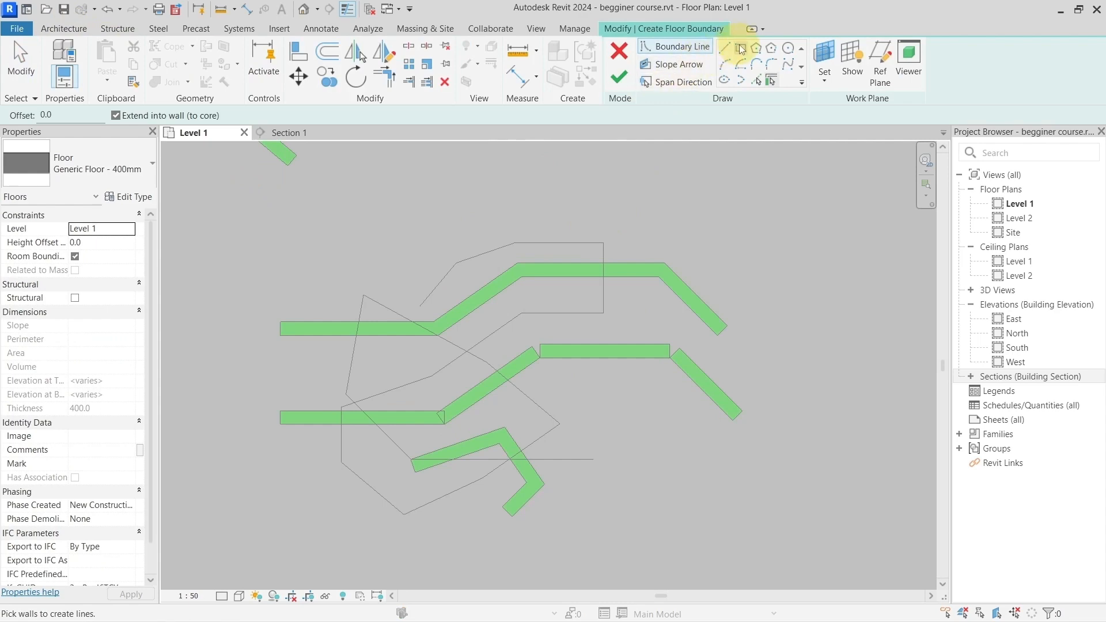
scroll(607, 247, up, 2)
click(492, 266)
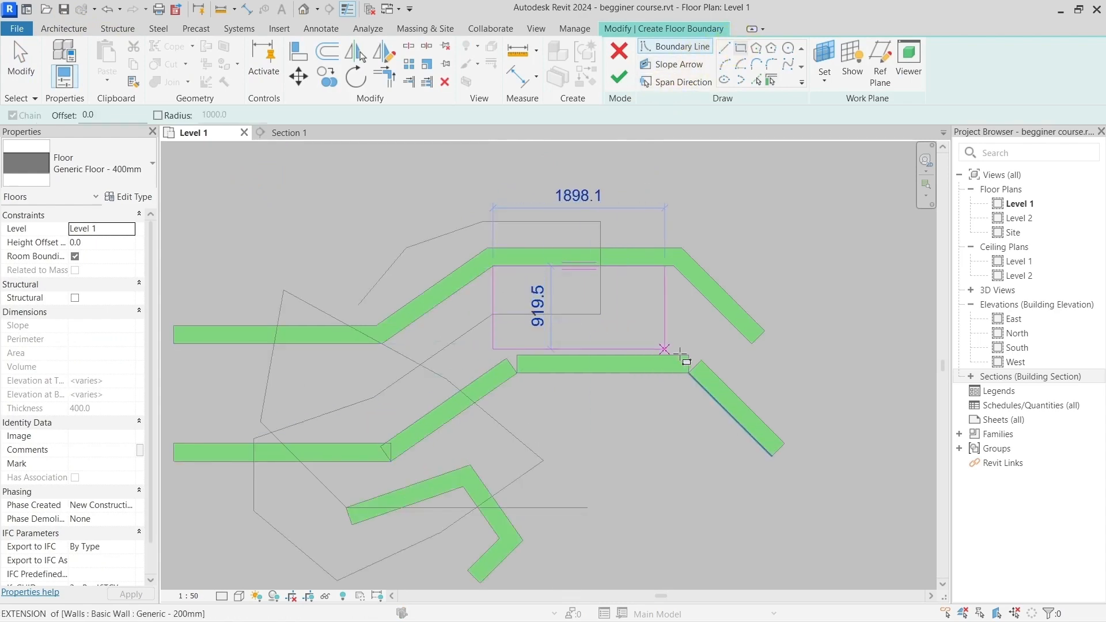
click(689, 354)
click(619, 77)
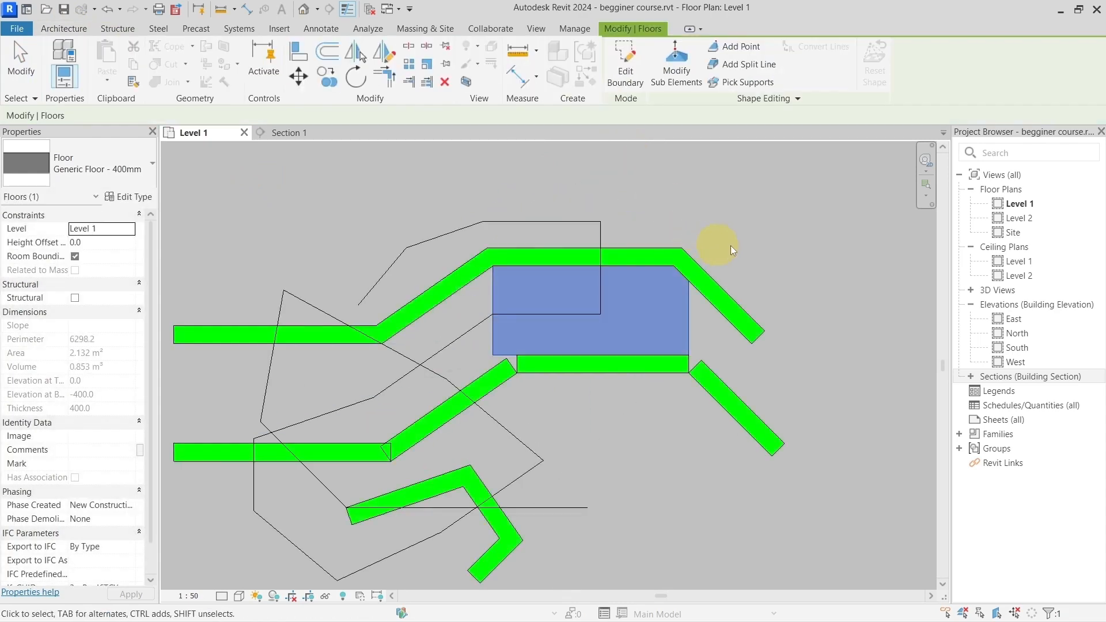
scroll(800, 205, up, 4)
click(755, 236)
Step: Draw a 2000 mm thin detail line along the lower face of the upper chain's horizontal wall, over the floor's edge
middle_drag(600, 244, 746, 210)
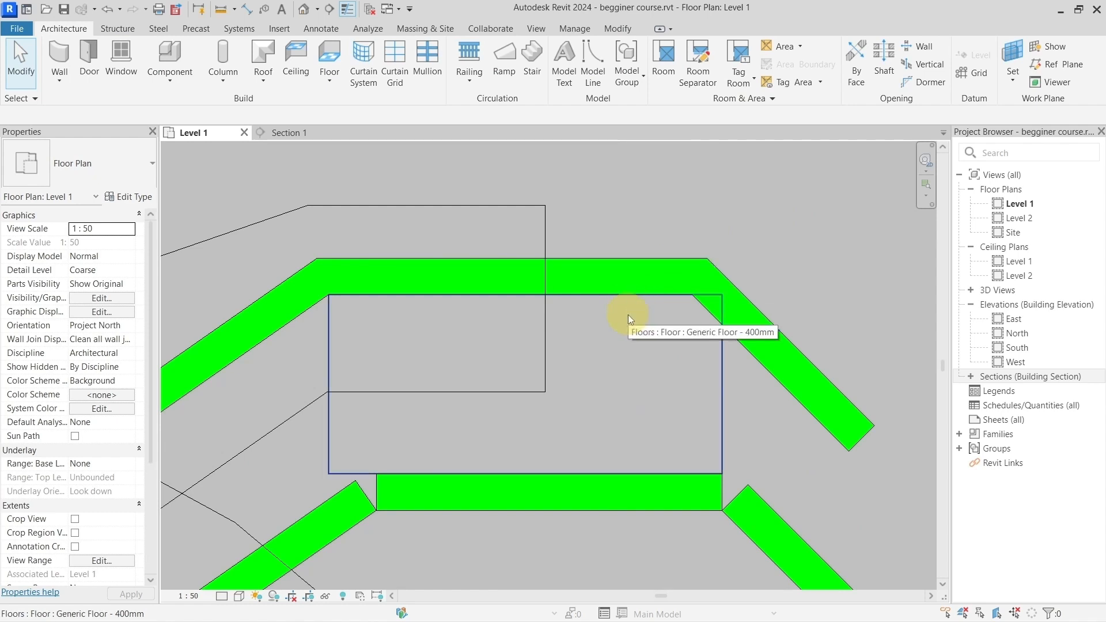
click(467, 206)
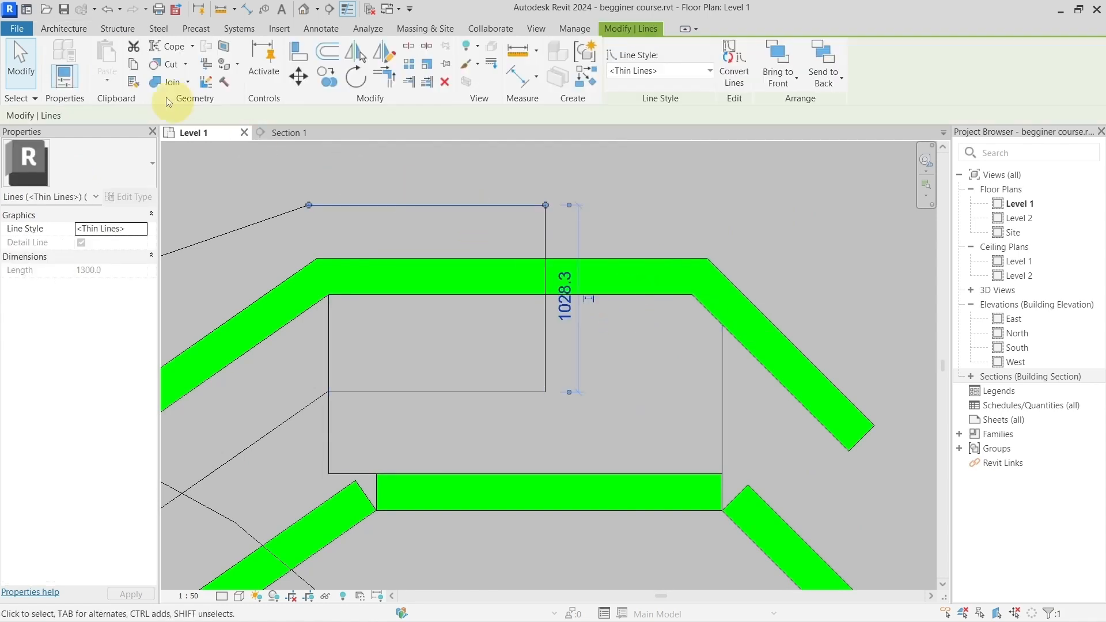
click(71, 27)
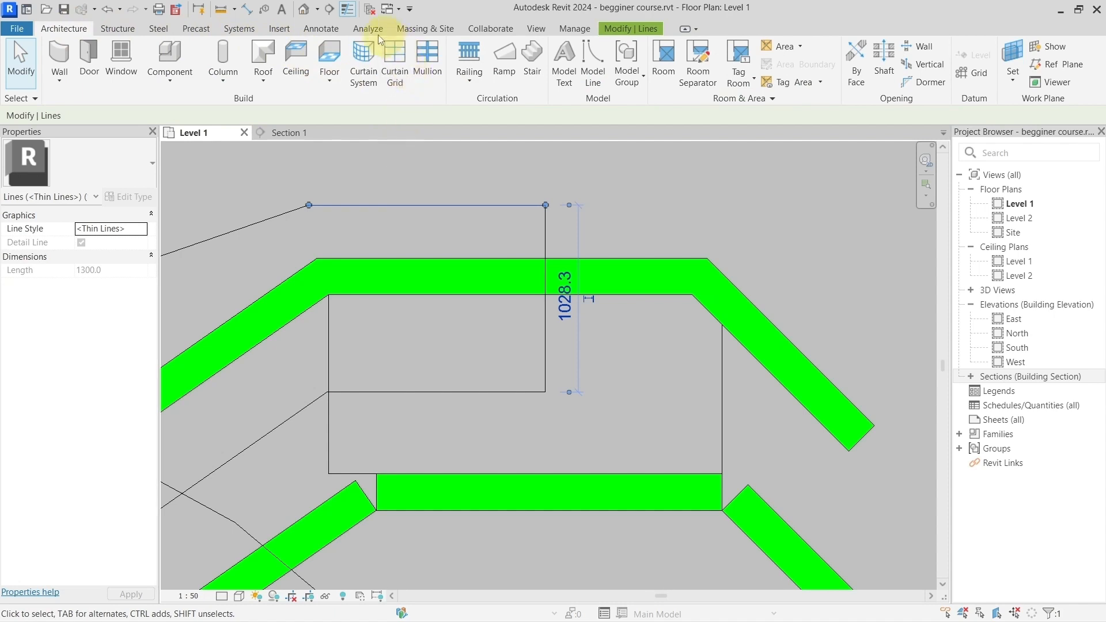
click(321, 28)
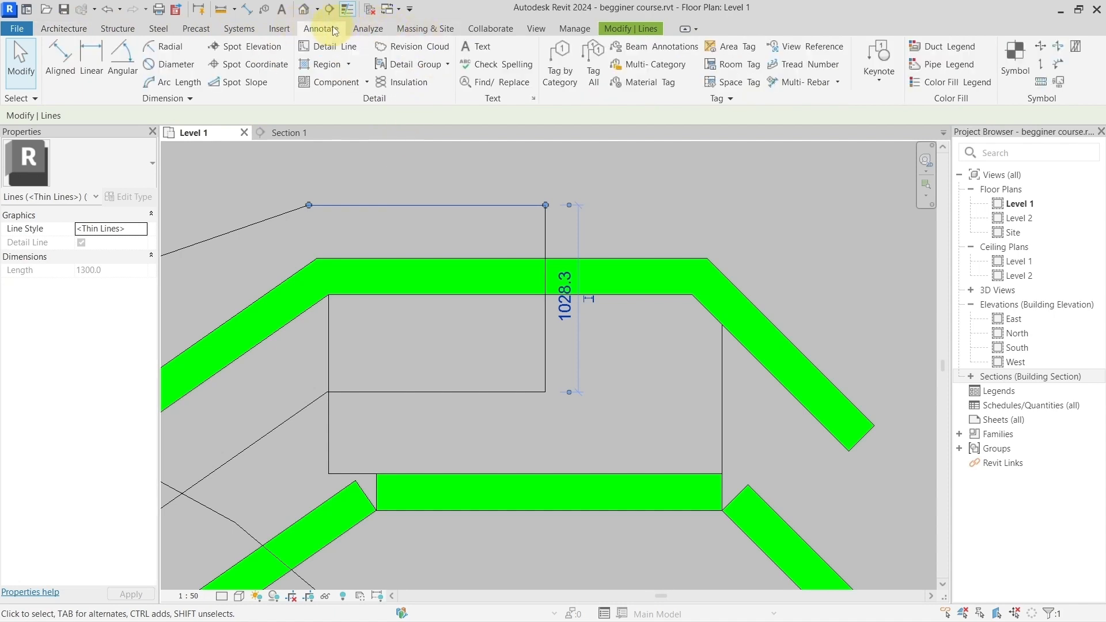
click(334, 46)
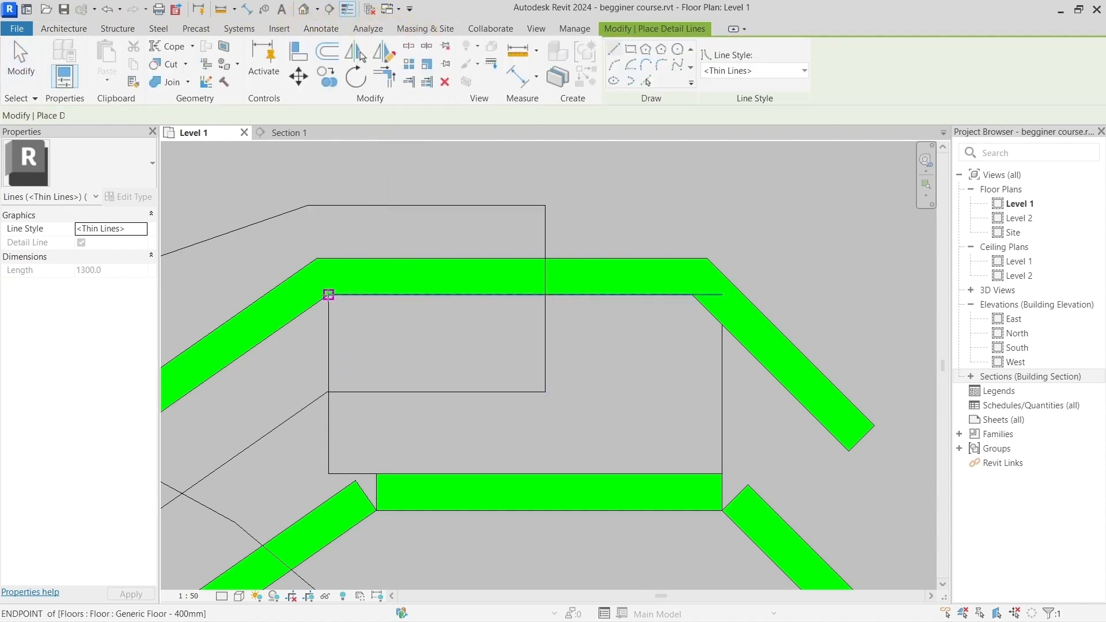
click(329, 295)
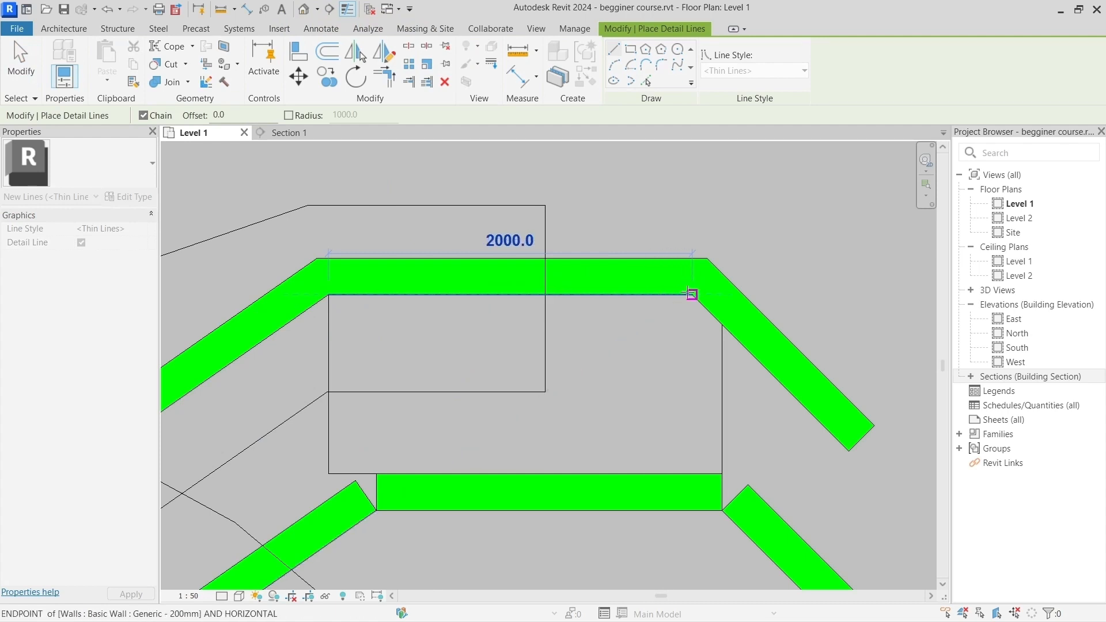
click(687, 292)
key(Escape)
key(Escape)
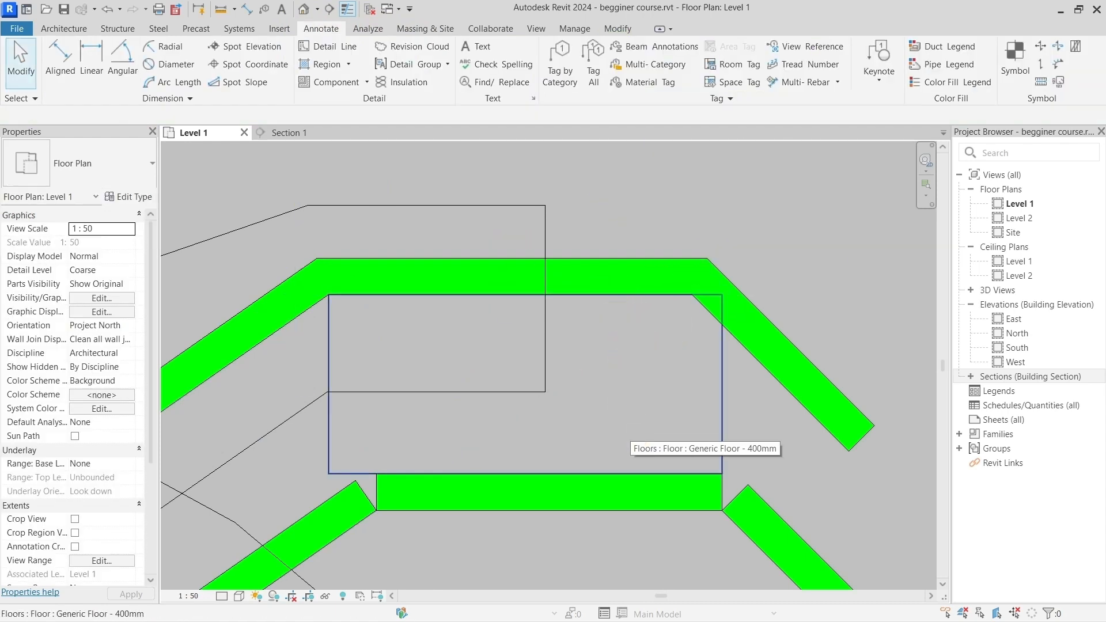
drag(312, 274, 742, 311)
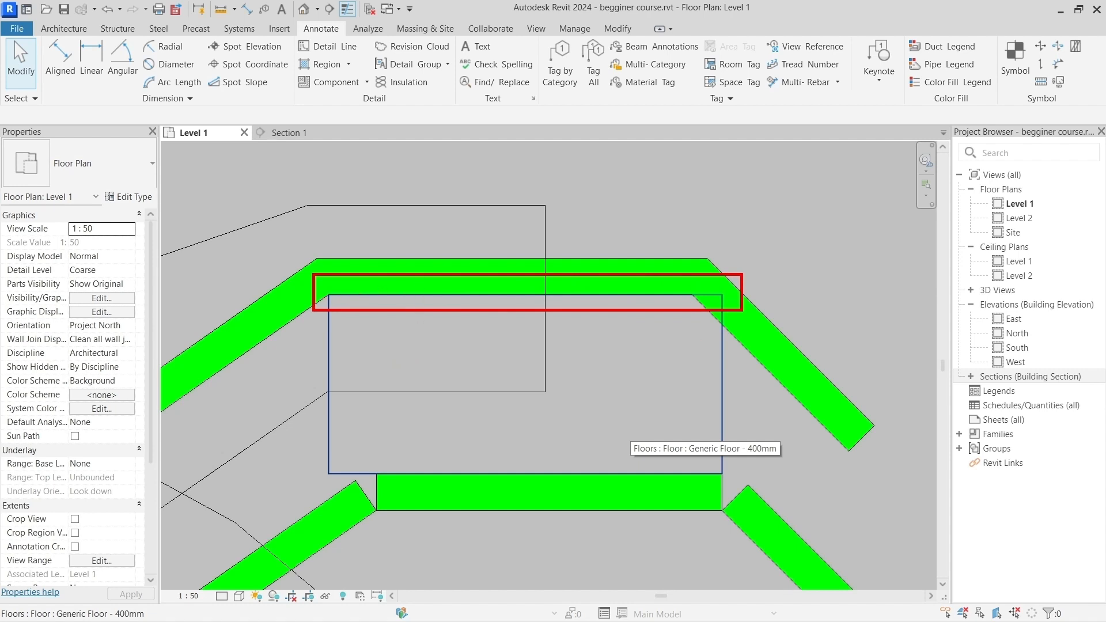
click(566, 384)
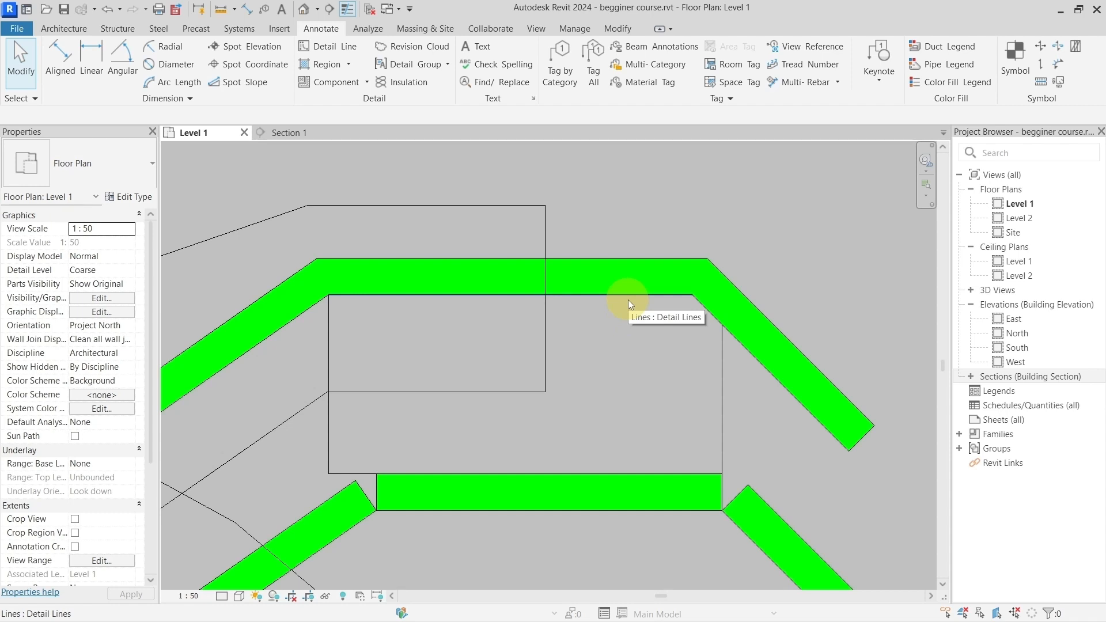
Step: Cycle the selection preview repeatedly through the overlapping detail line, wall, wall chain and floor along the upper chain's lower edge
key(Tab)
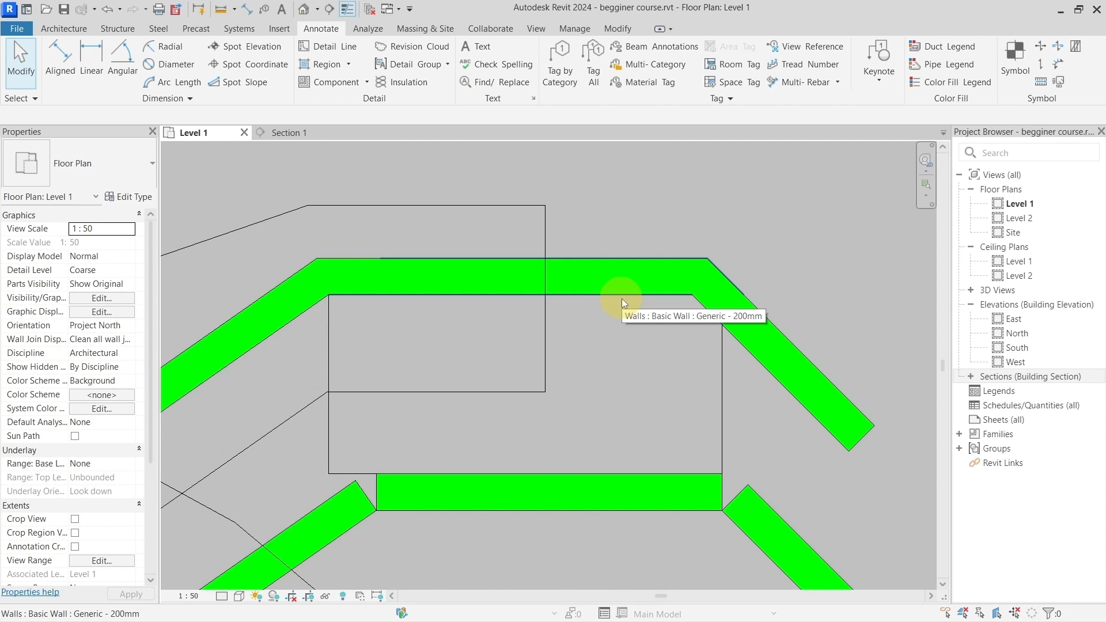
key(Tab)
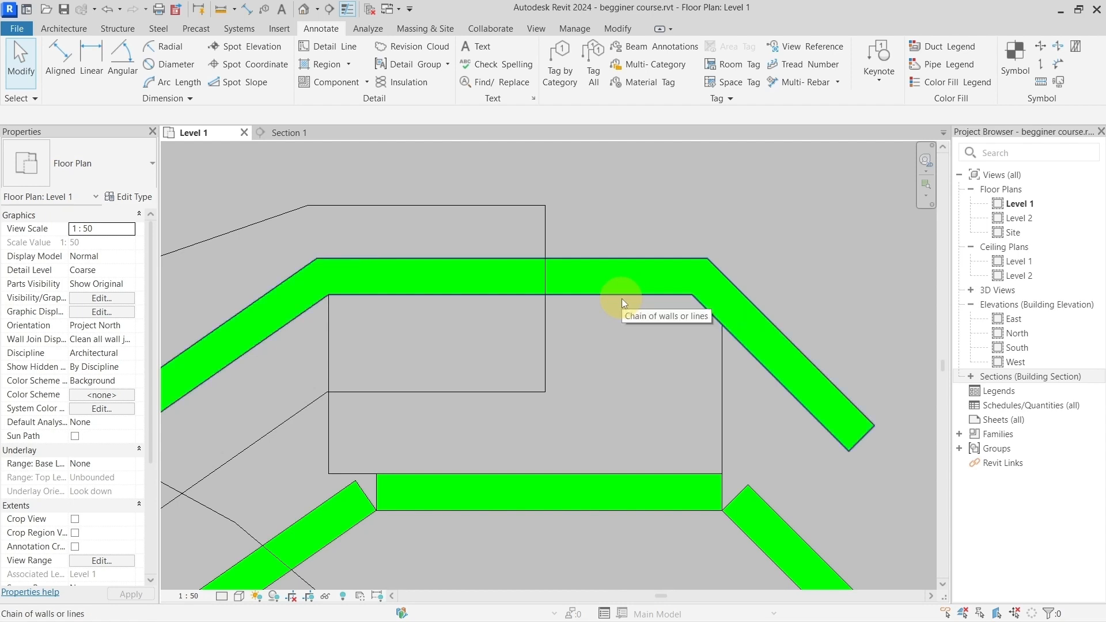
key(Tab)
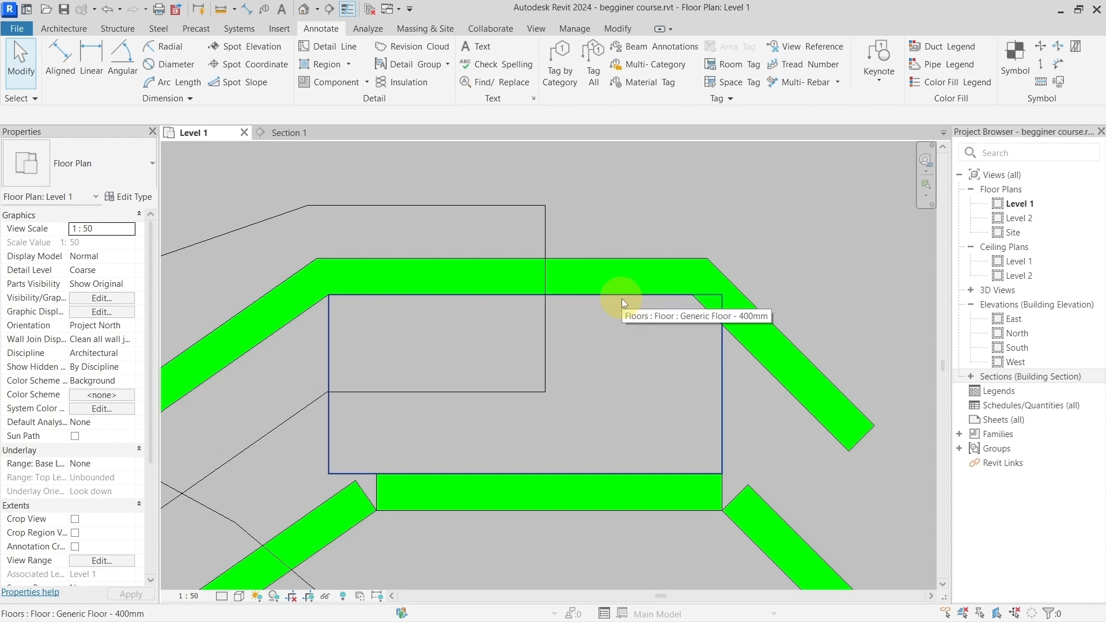
key(Tab)
key(Tab)
key(Tab)
key(Tab)
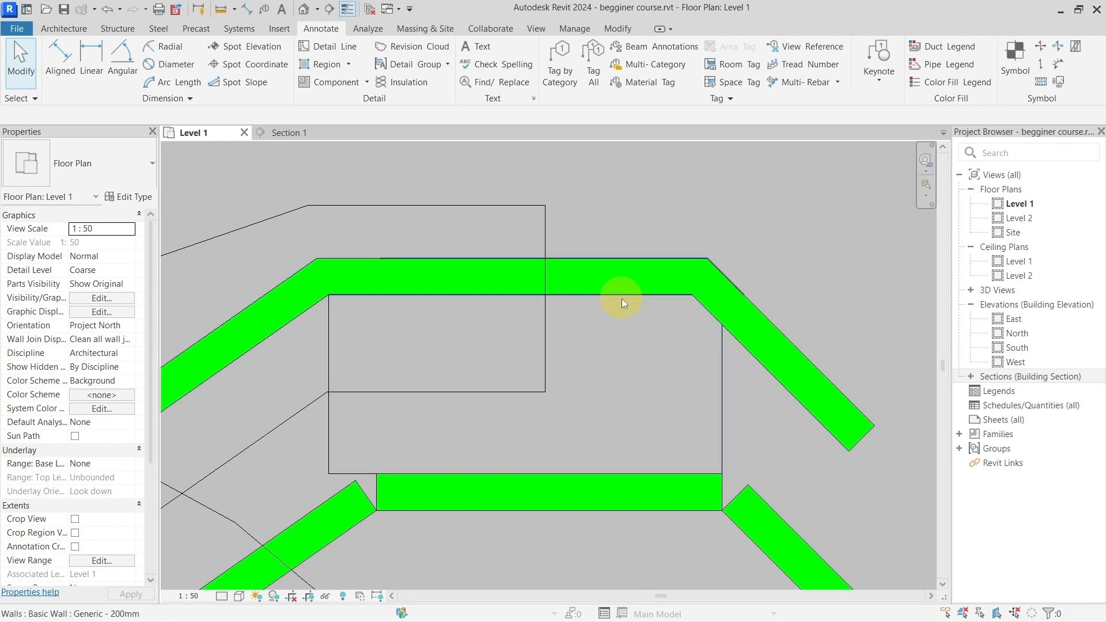
key(Tab)
key(Tab)
key(Tab)
key(Tab)
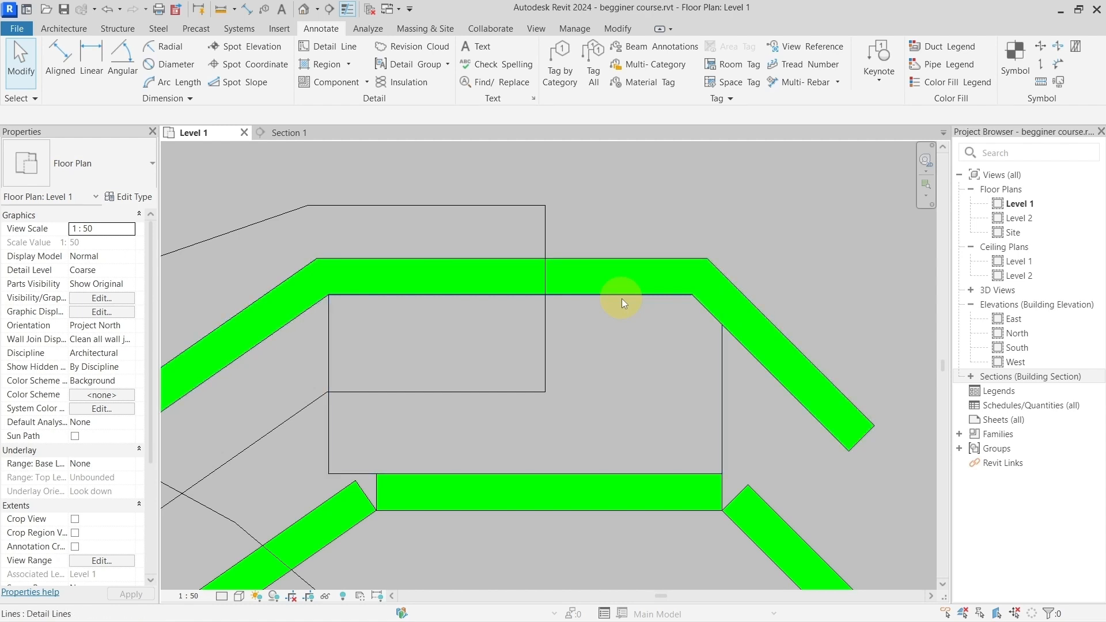
key(Tab)
key(Tab)
key(Tab)
key(Tab)
key(Tab)
key(Tab)
key(Tab)
key(Tab)
key(Tab)
key(Tab)
key(Tab)
key(Tab)
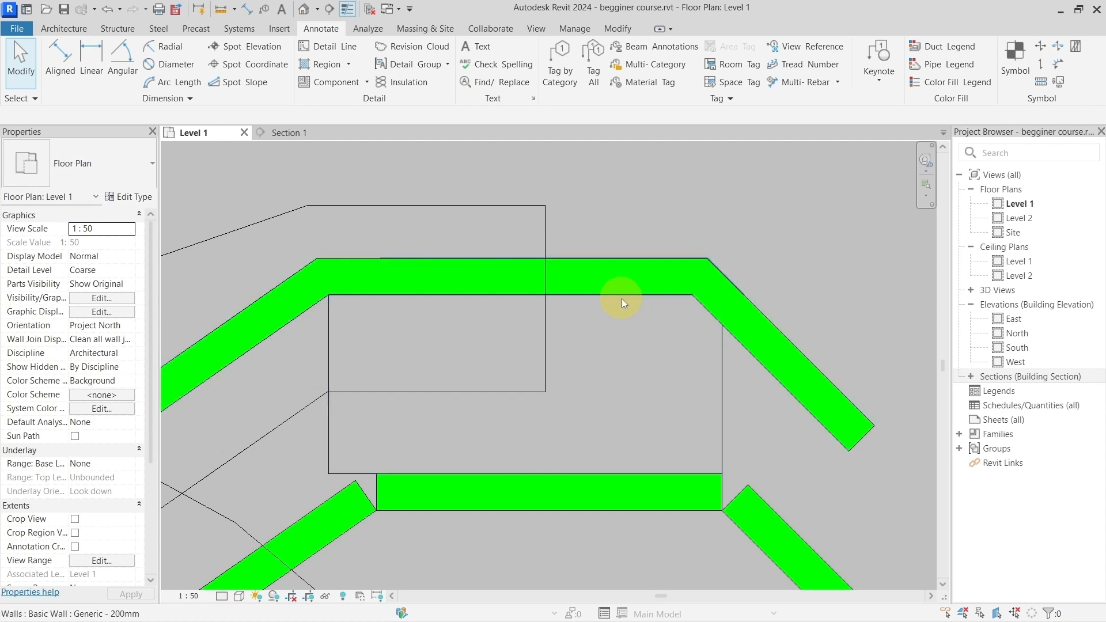
key(Tab)
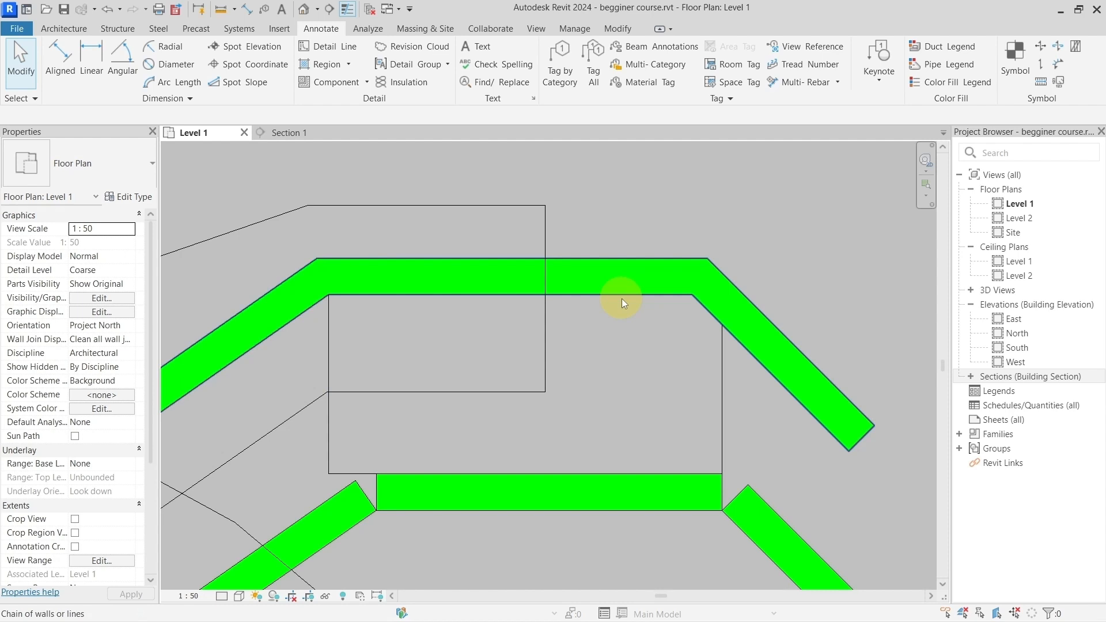
key(Tab)
key(Tab)
key(Tab)
key(Tab)
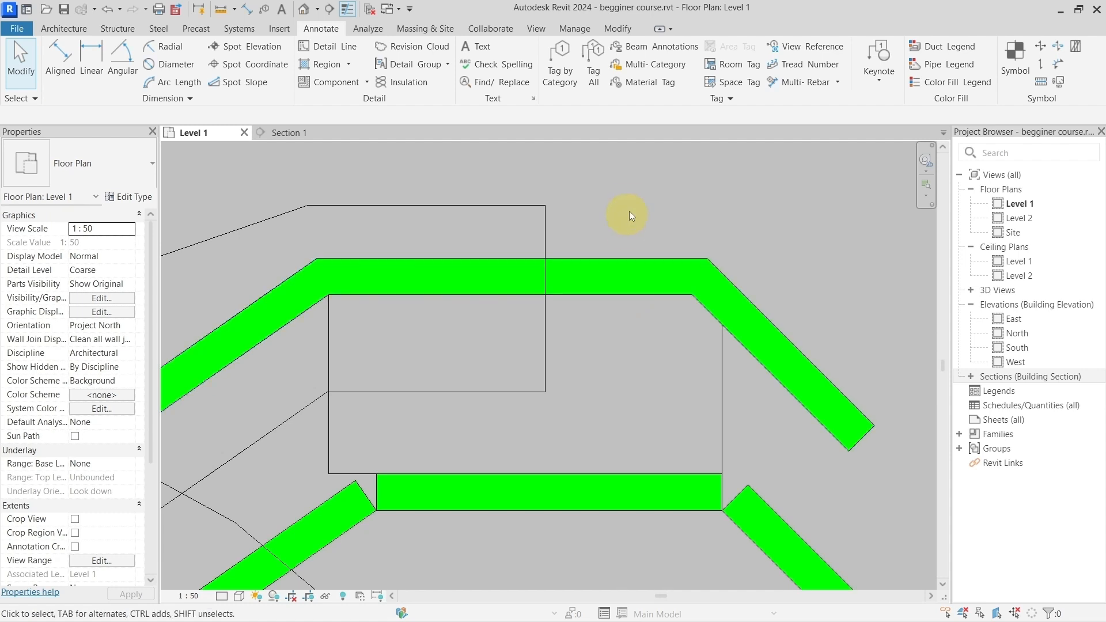
Step: Draw a connected chain of three Generic - 200mm walls above the existing upper chain, with the first segment about 1290 mm long
scroll(672, 309, down, 3)
middle_drag(672, 309, 632, 344)
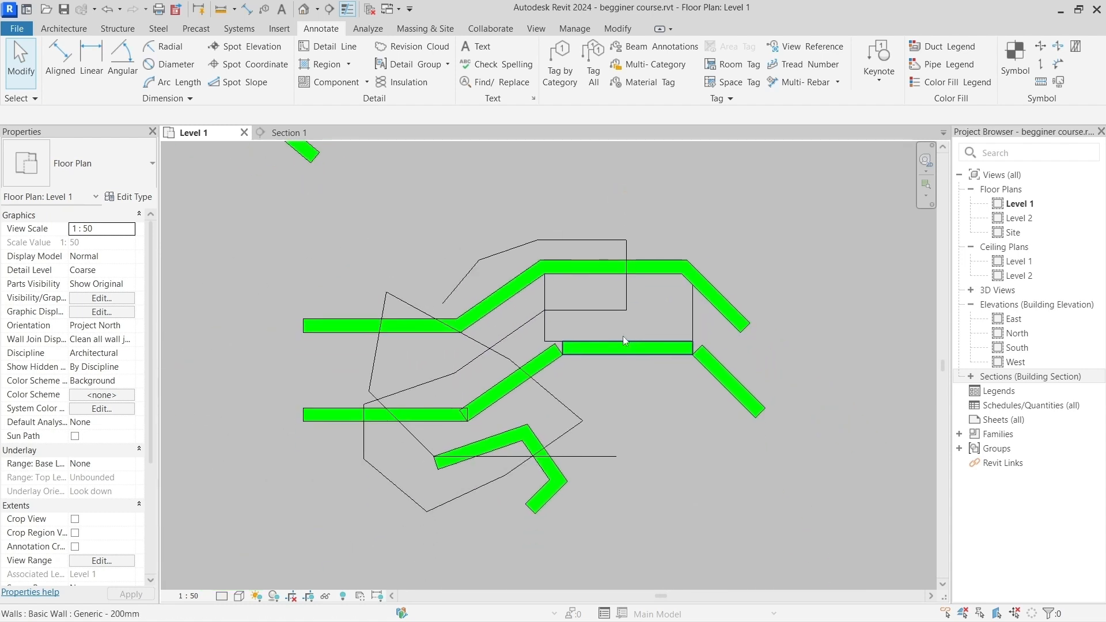
scroll(623, 337, up, 1)
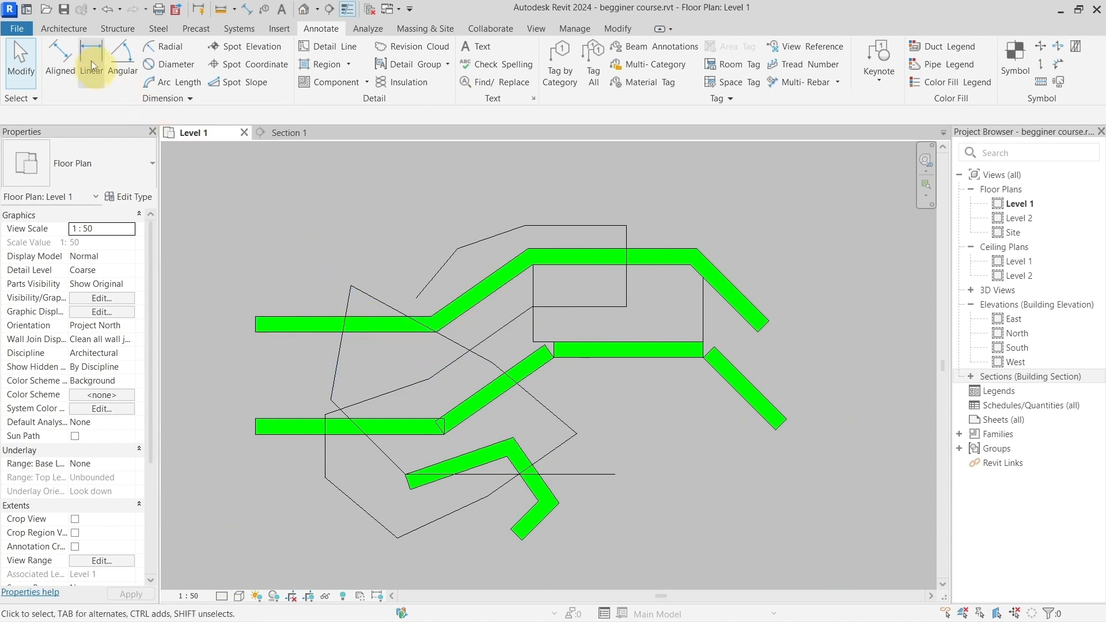
click(71, 34)
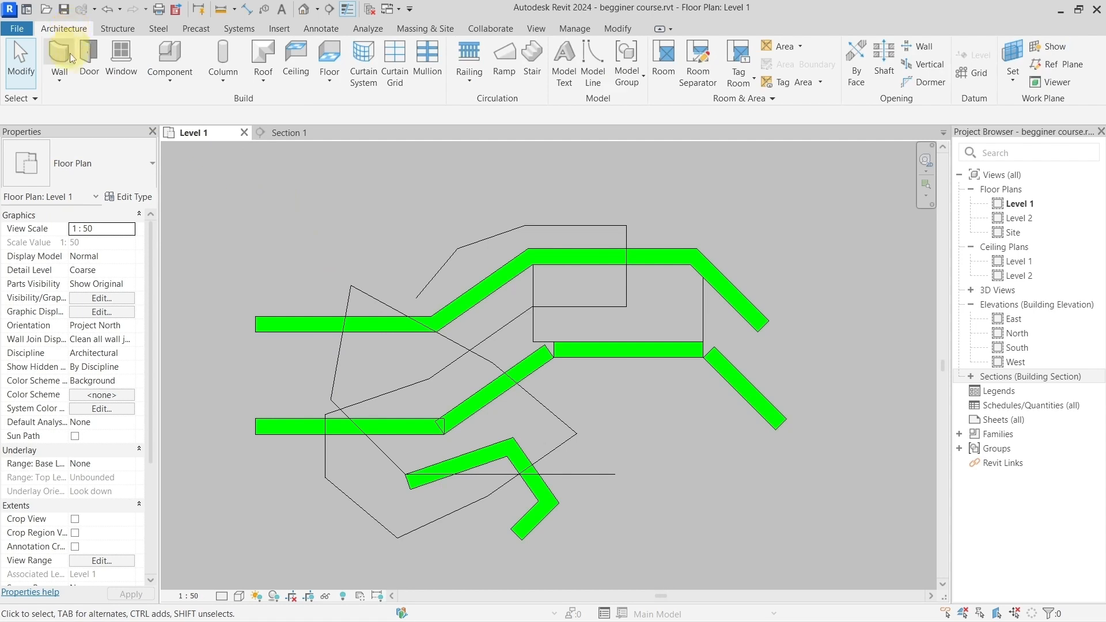
click(67, 56)
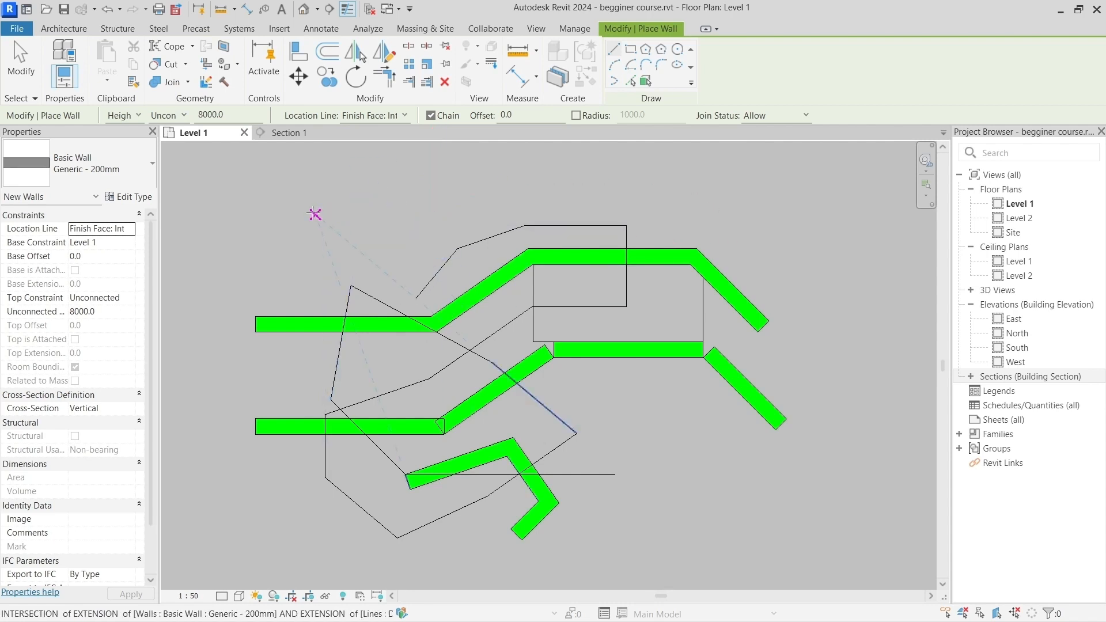
click(344, 226)
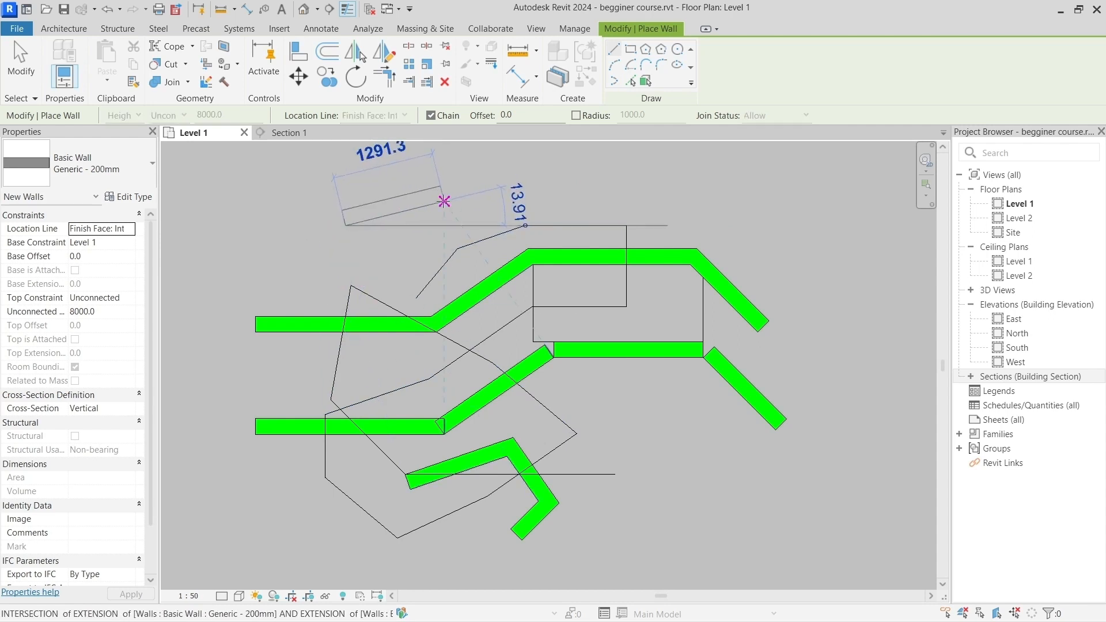
click(524, 161)
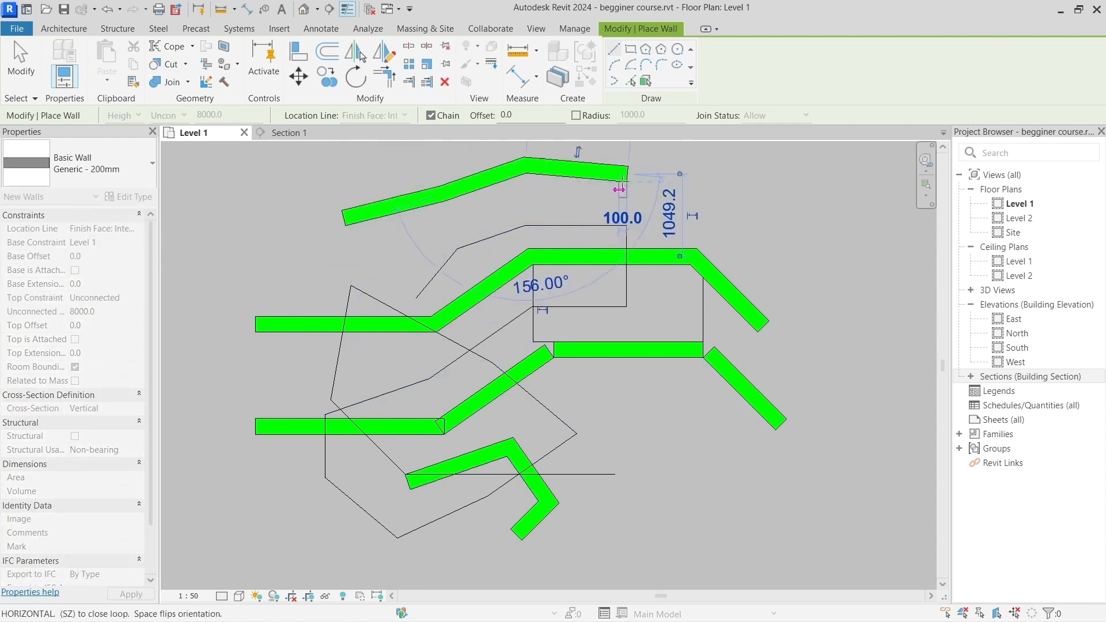
click(620, 188)
key(Escape)
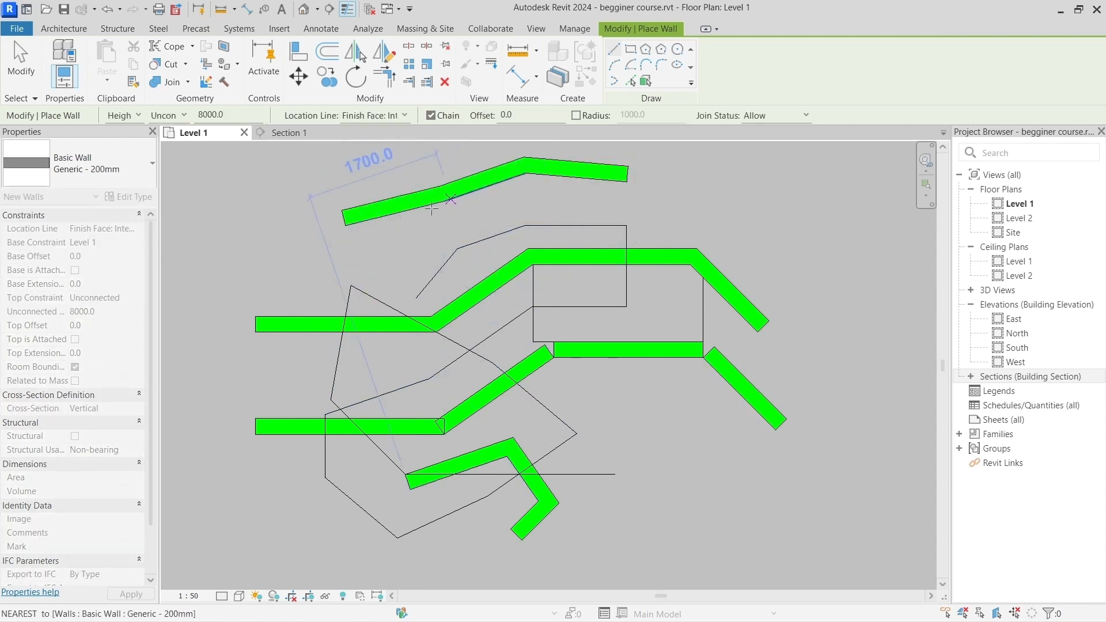
key(Escape)
Step: Select the whole chain of three newly drawn walls at once using chain selection
middle_drag(409, 223, 410, 257)
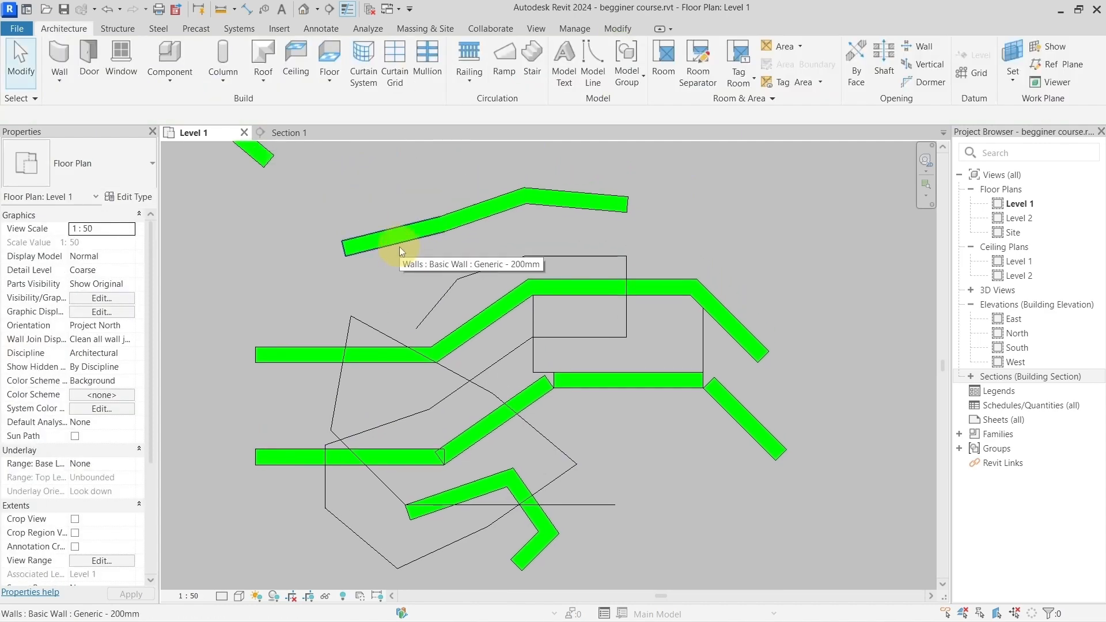
key(Tab)
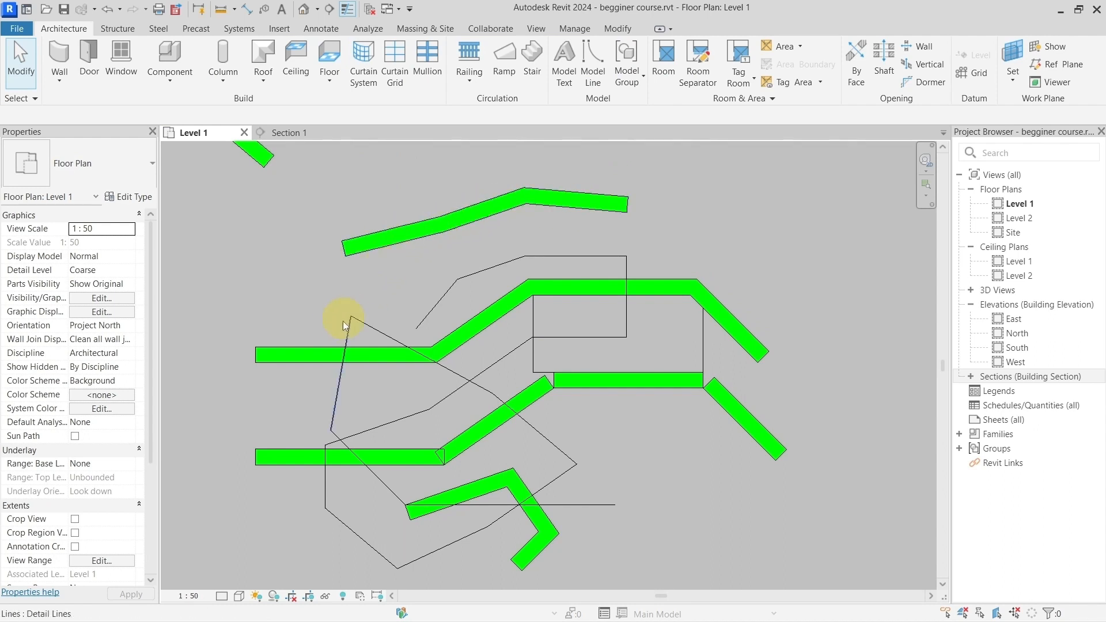
key(Tab)
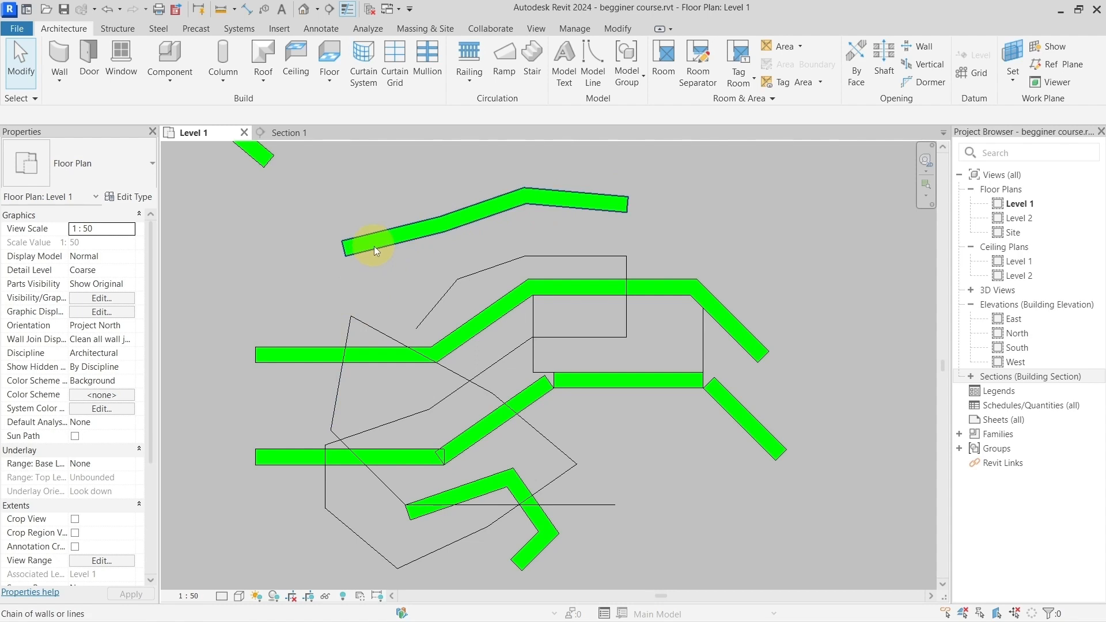
click(375, 246)
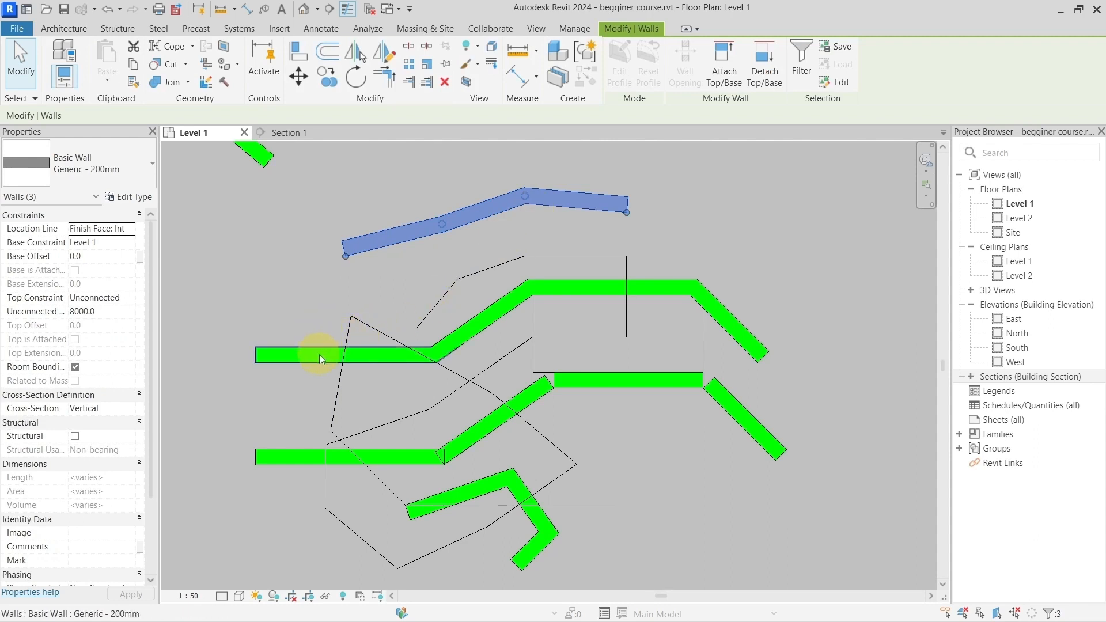
Step: Select the entire four-wall chain below the new walls using chain selection, and clear the selection
key(Tab)
key(Tab)
key(Tab)
key(Tab)
key(Tab)
click(319, 354)
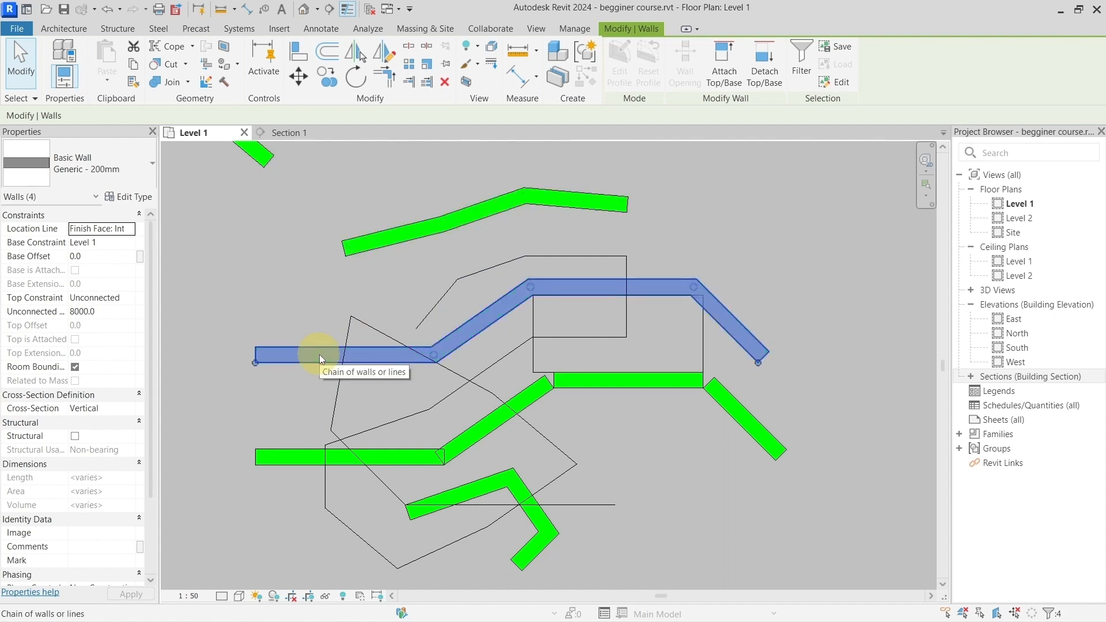
click(278, 408)
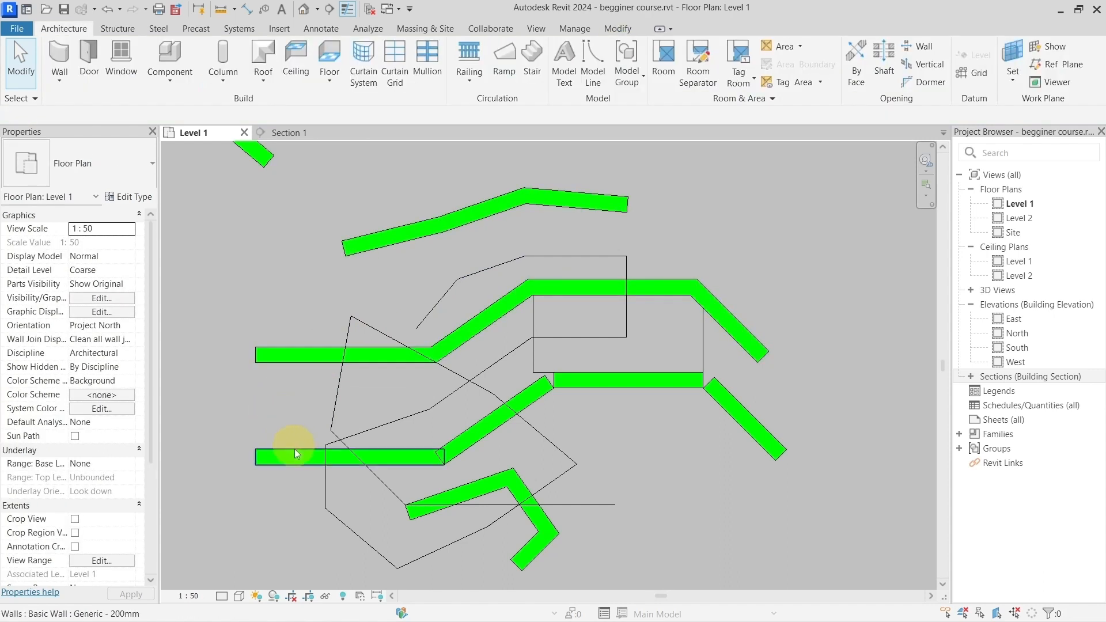
Step: Select the unconnected walls of the row beside the floor's lower edge one at a time, and clear the selection
click(399, 460)
click(465, 447)
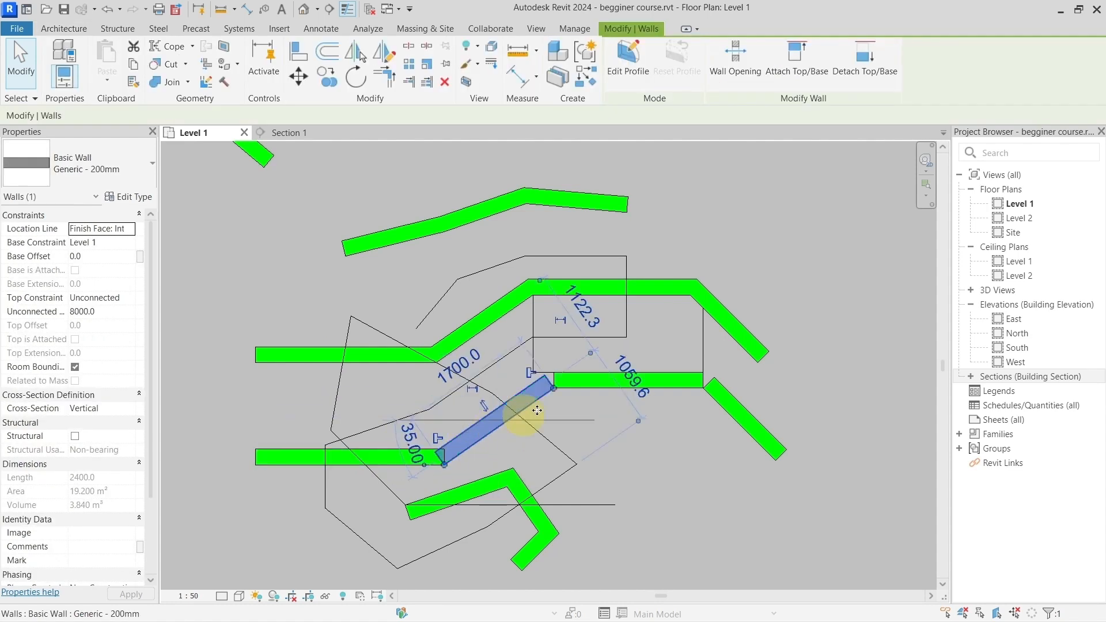
click(591, 383)
click(714, 394)
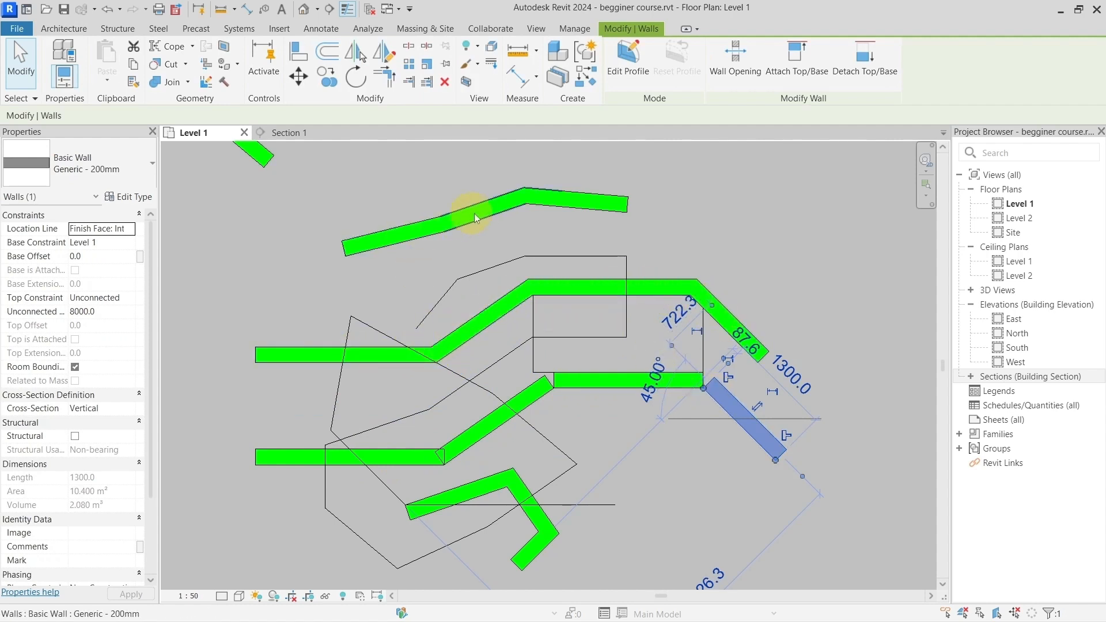
click(589, 227)
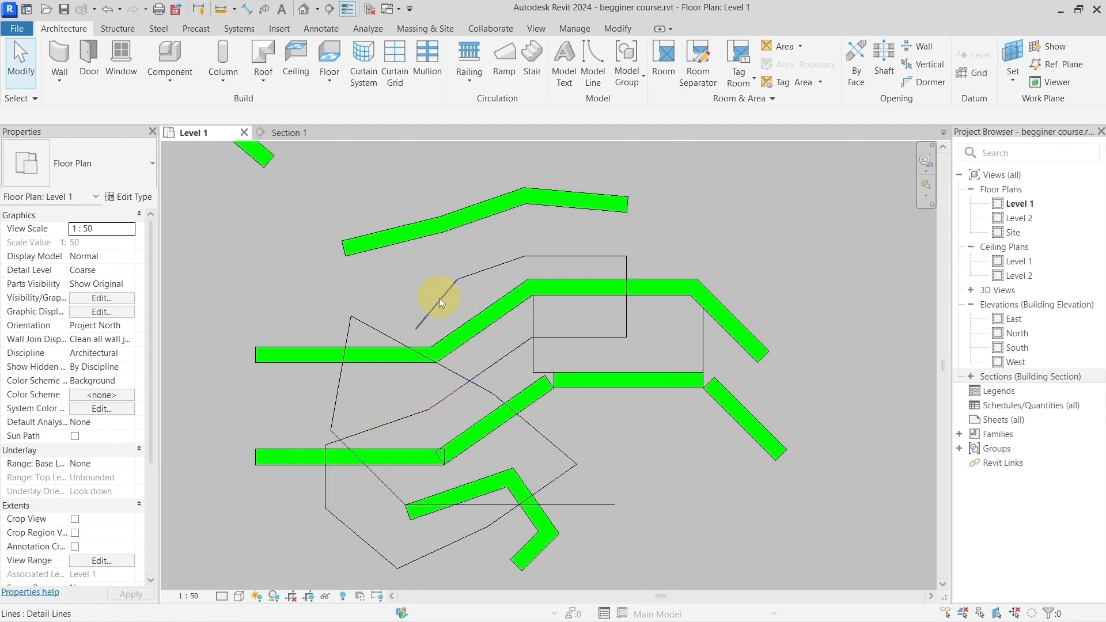
Step: Select the entire connected chain of detail lines, clear the selection, and preview the same chain again
scroll(439, 299, up, 1)
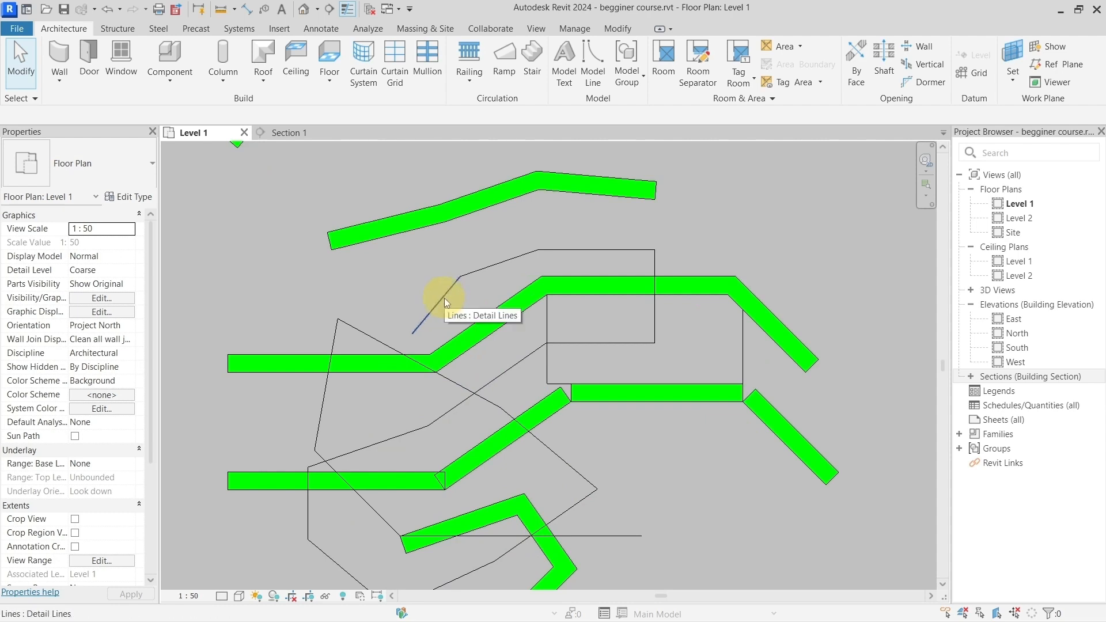
key(Tab)
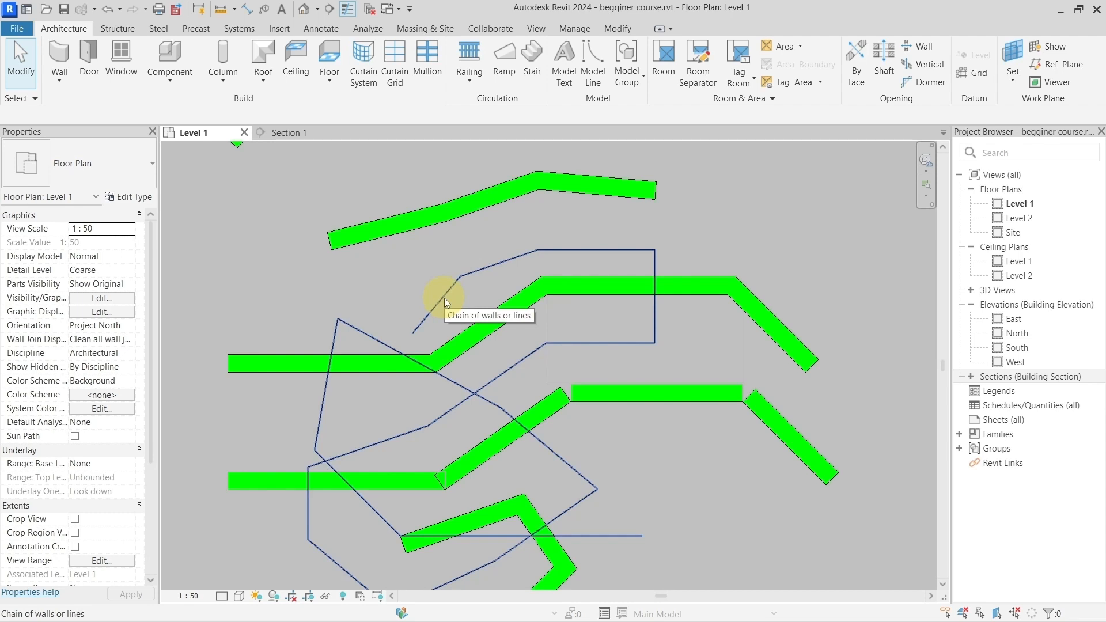
click(444, 298)
scroll(445, 299, down, 1)
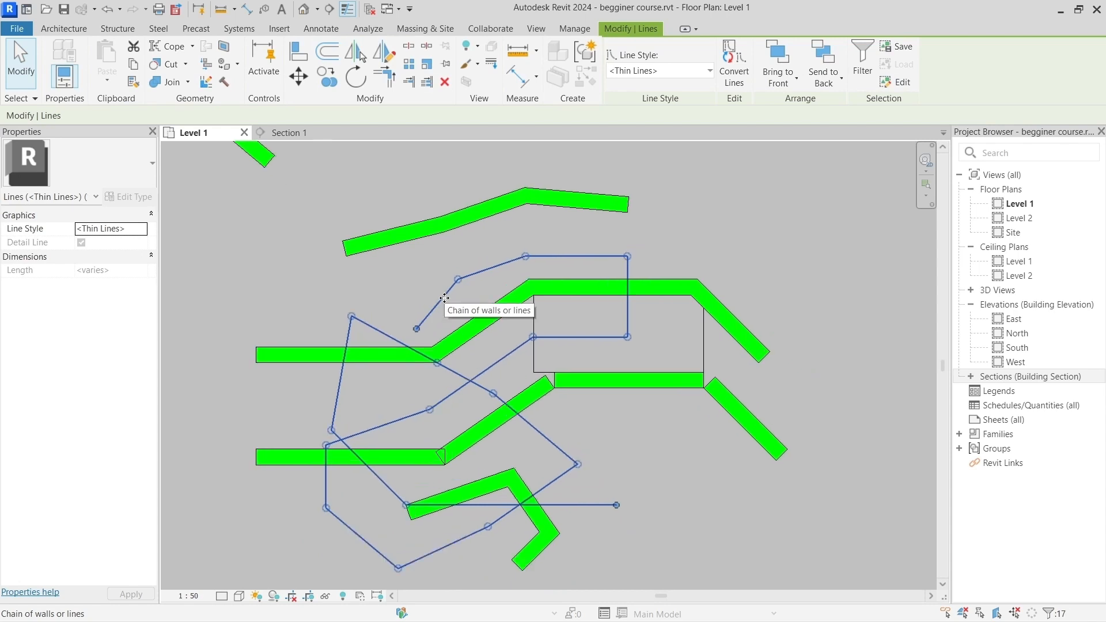
key(Escape)
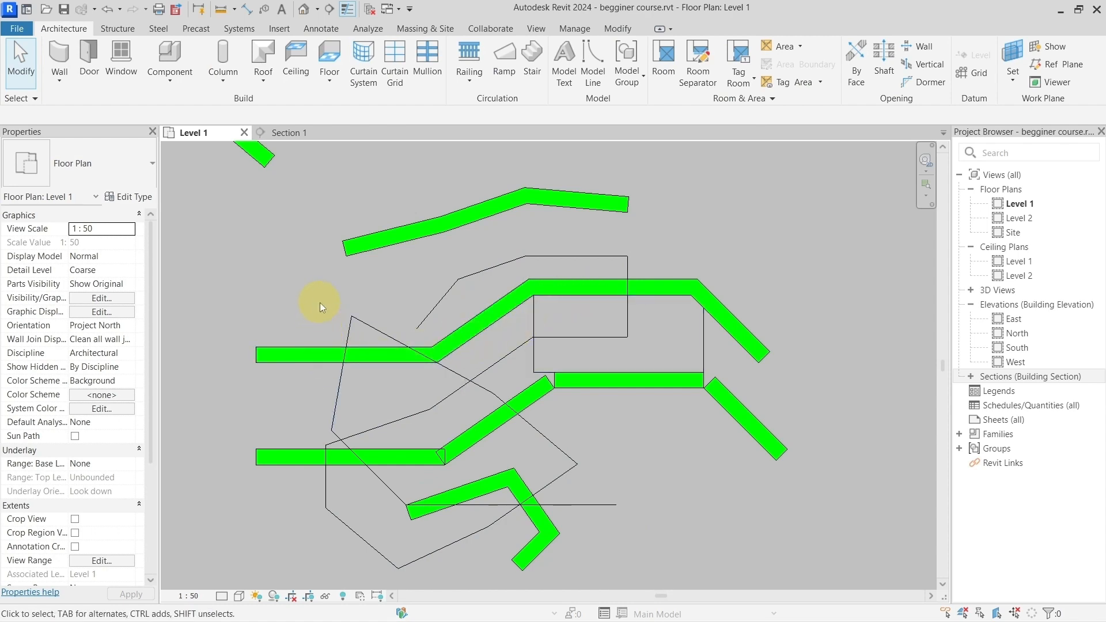
key(Tab)
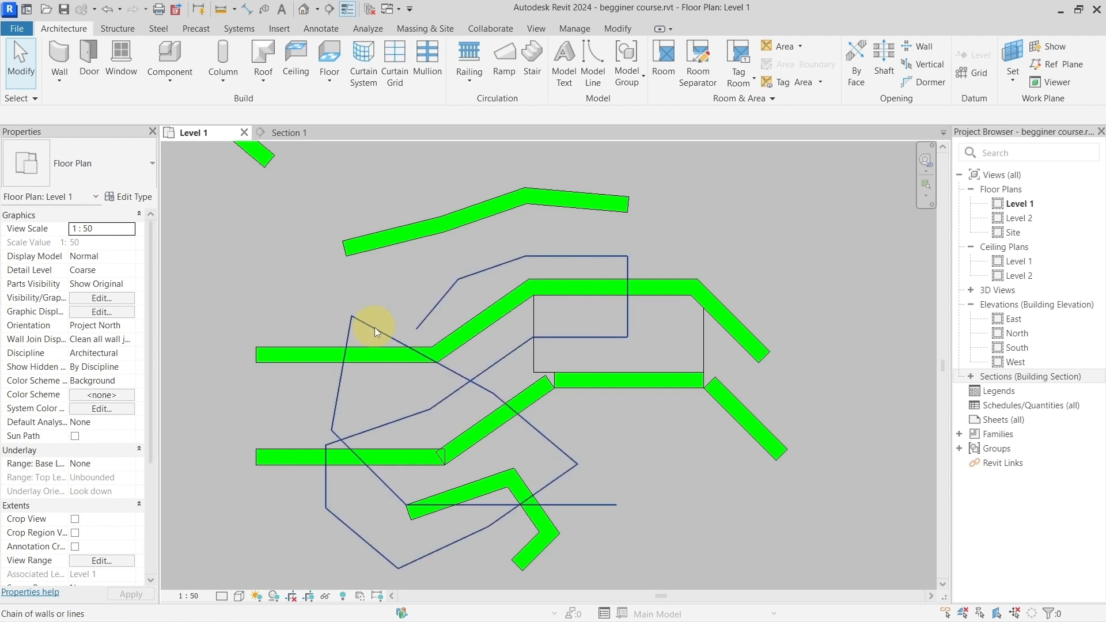
key(Tab)
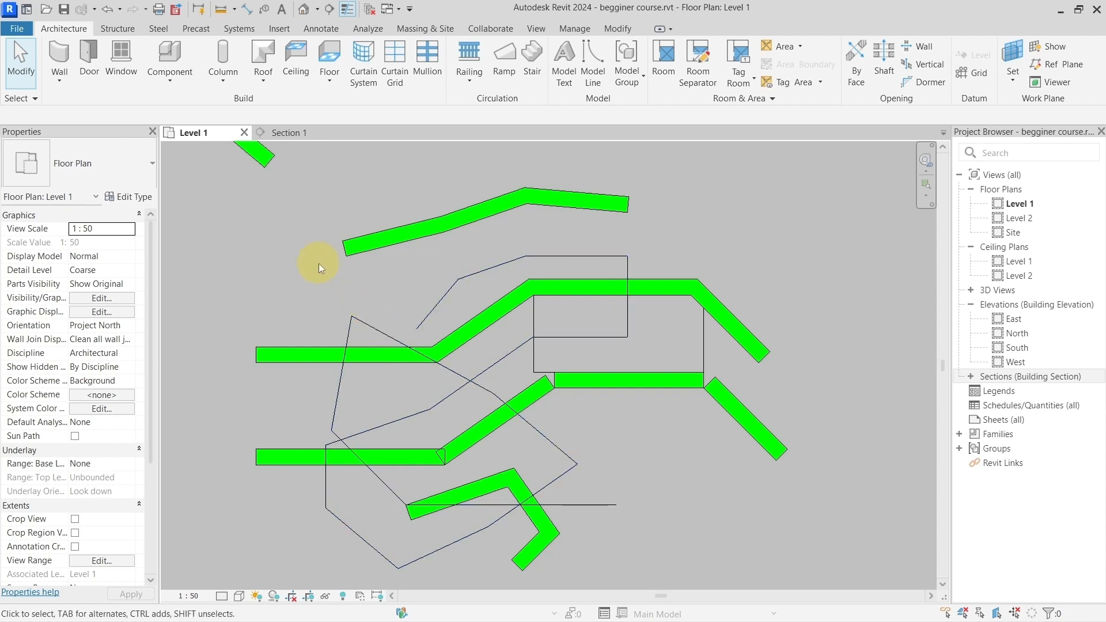
Step: Create Generic - 200mm walls, 8000 mm high, along the entire chain of detail lines with the Pick Lines option
click(61, 56)
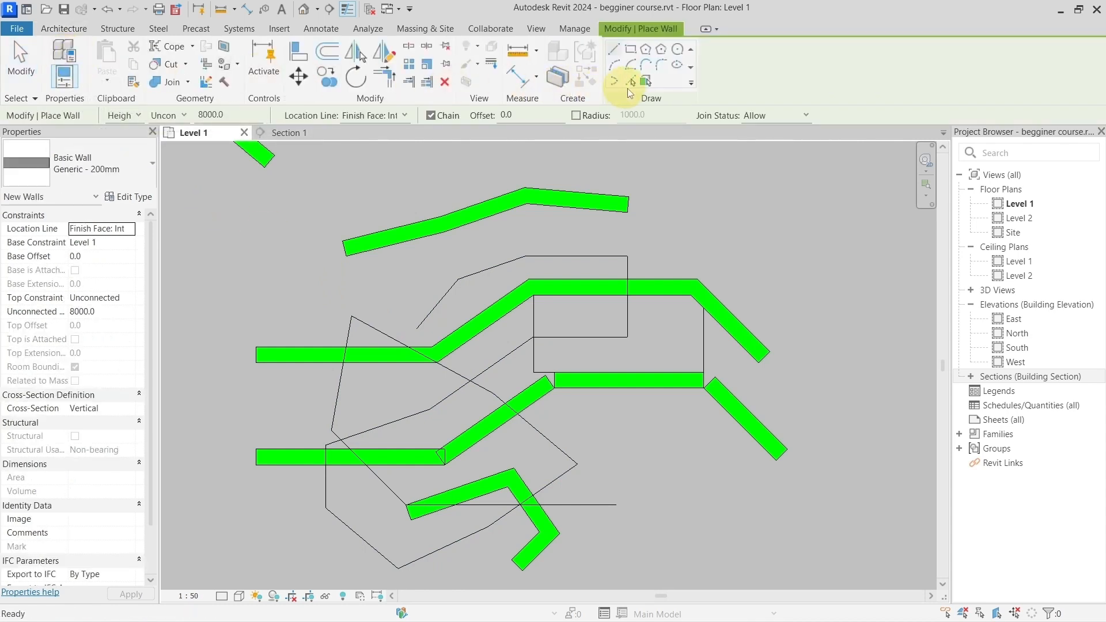
click(632, 83)
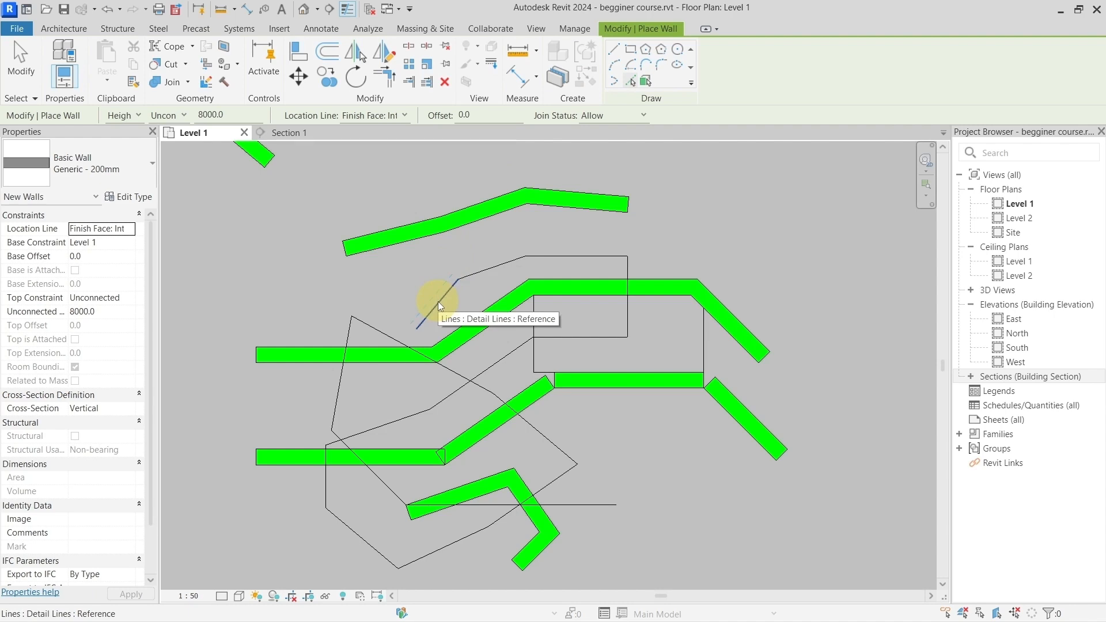
key(Tab)
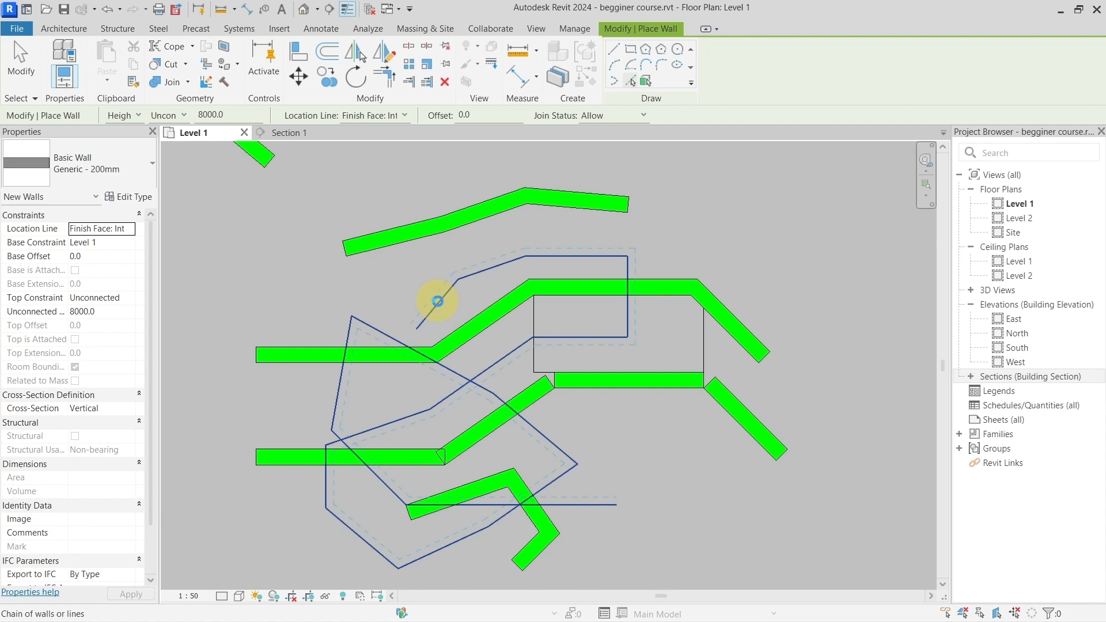
click(438, 302)
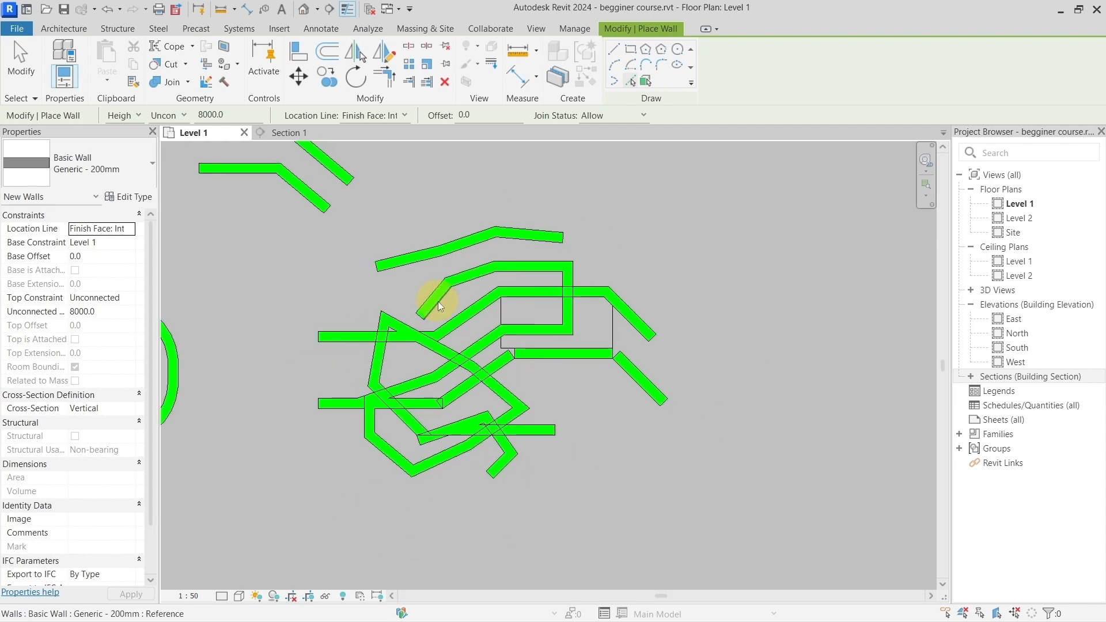
scroll(439, 305, up, 1)
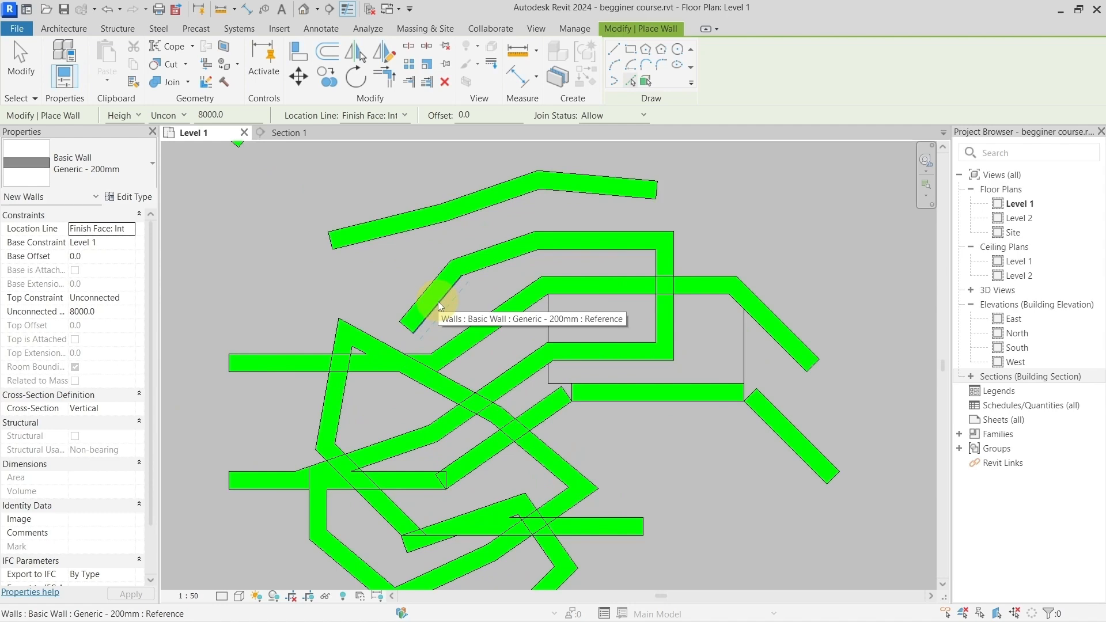
Step: Leave wall placement and undo the walls created along the chain of detail lines
right_click(406, 293)
click(426, 298)
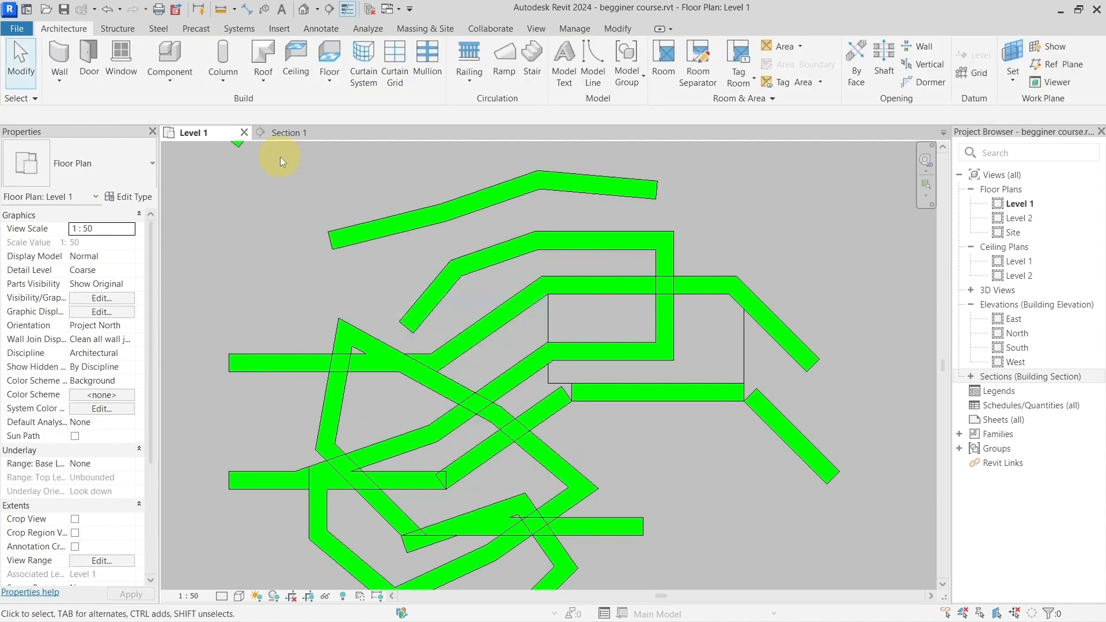
click(105, 10)
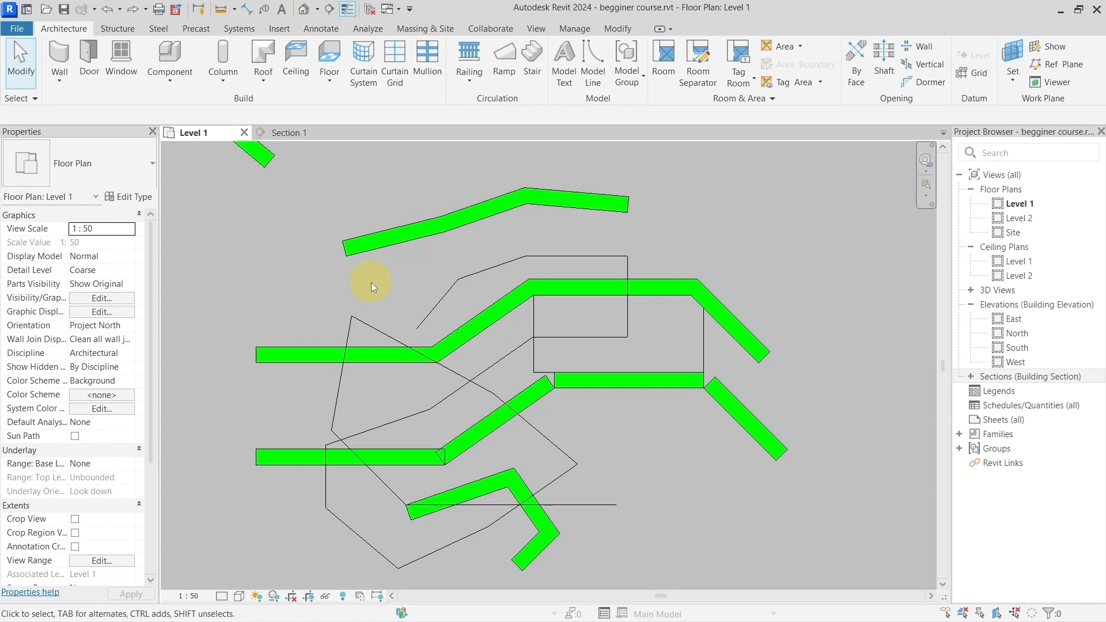
Step: Turn on the Drag Elements on Selection option
middle_drag(554, 326, 508, 330)
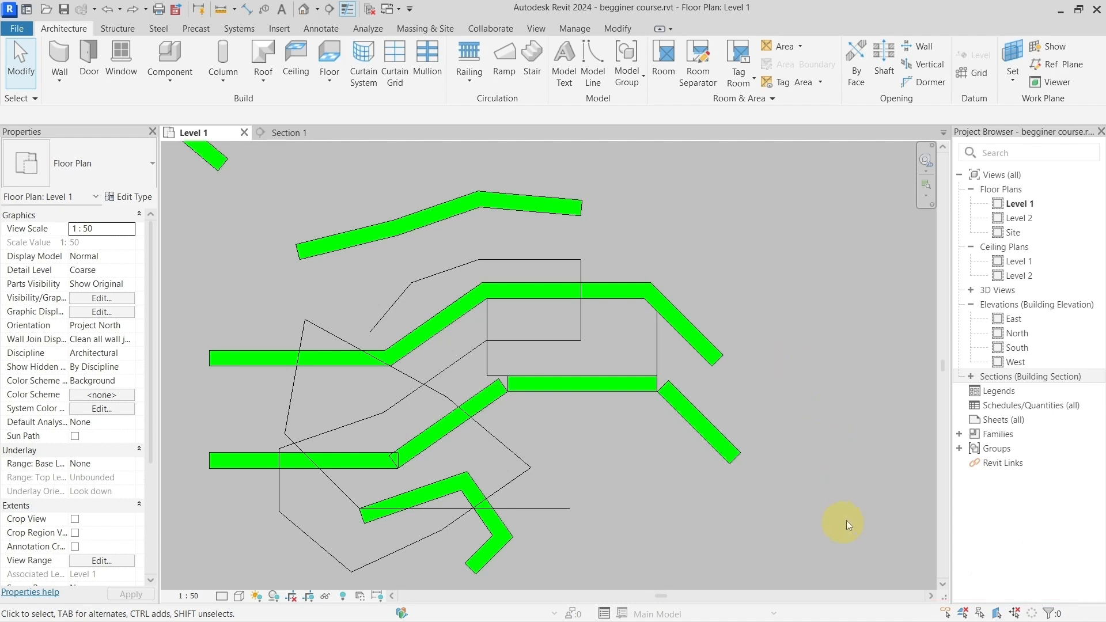
middle_drag(849, 506, 837, 495)
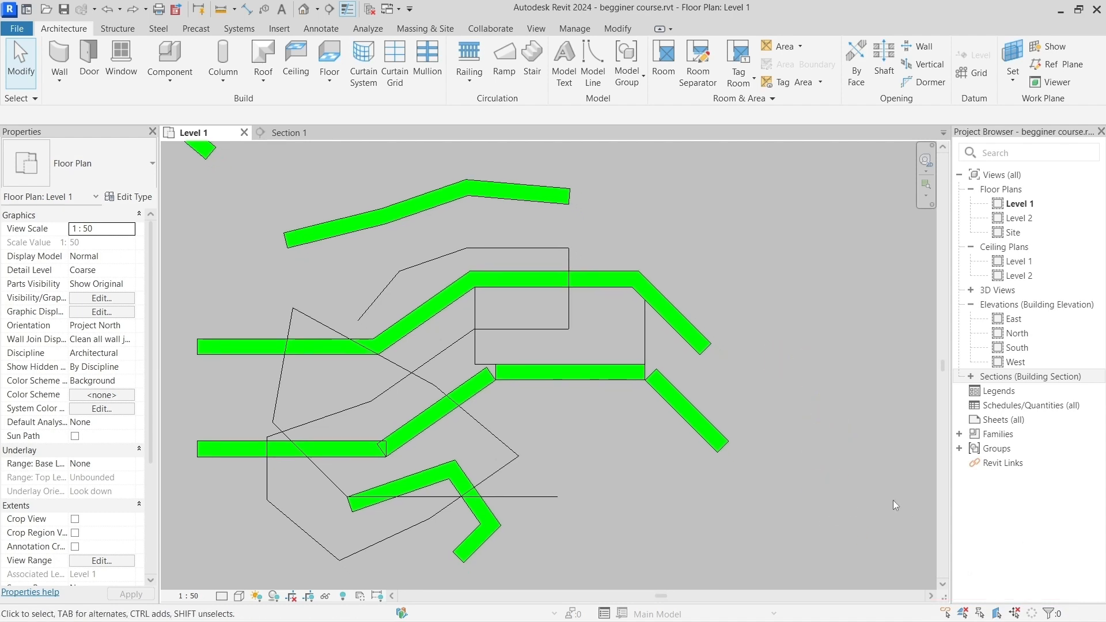
click(1015, 614)
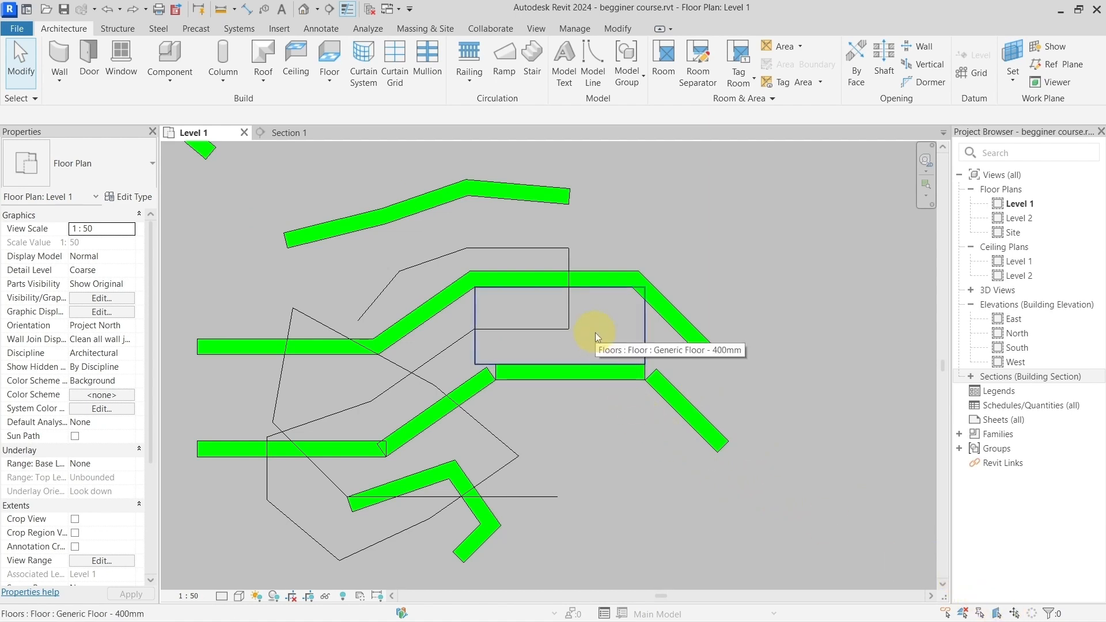
middle_drag(643, 471, 602, 454)
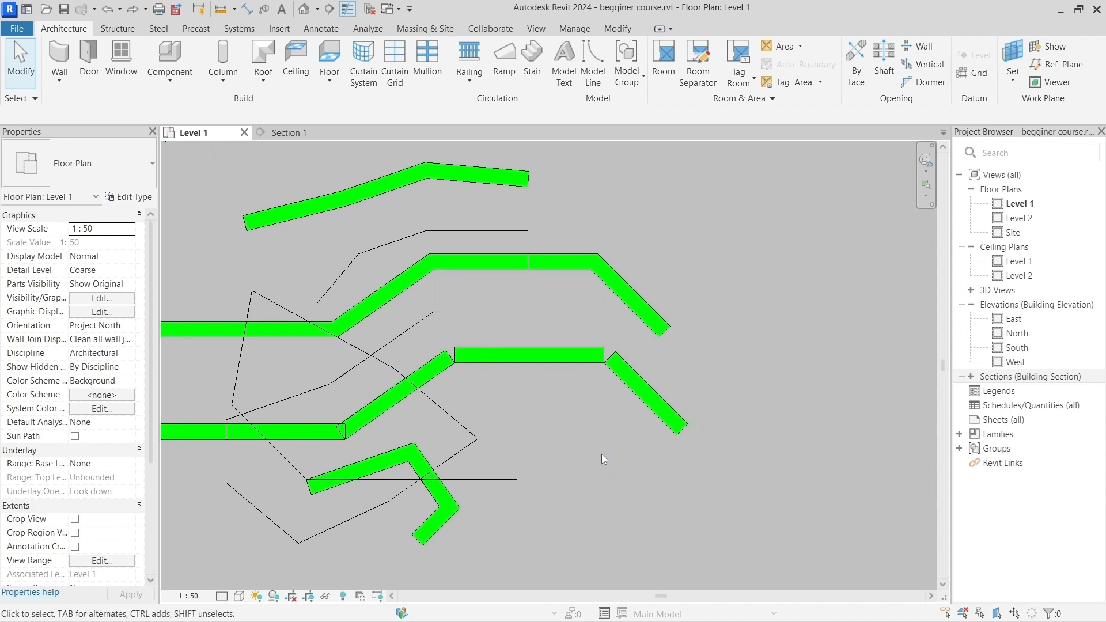
Step: Turn off Drag Elements on Selection, window-select the detached diagonal wall starting from inside the floor, and clear the selection
click(1015, 616)
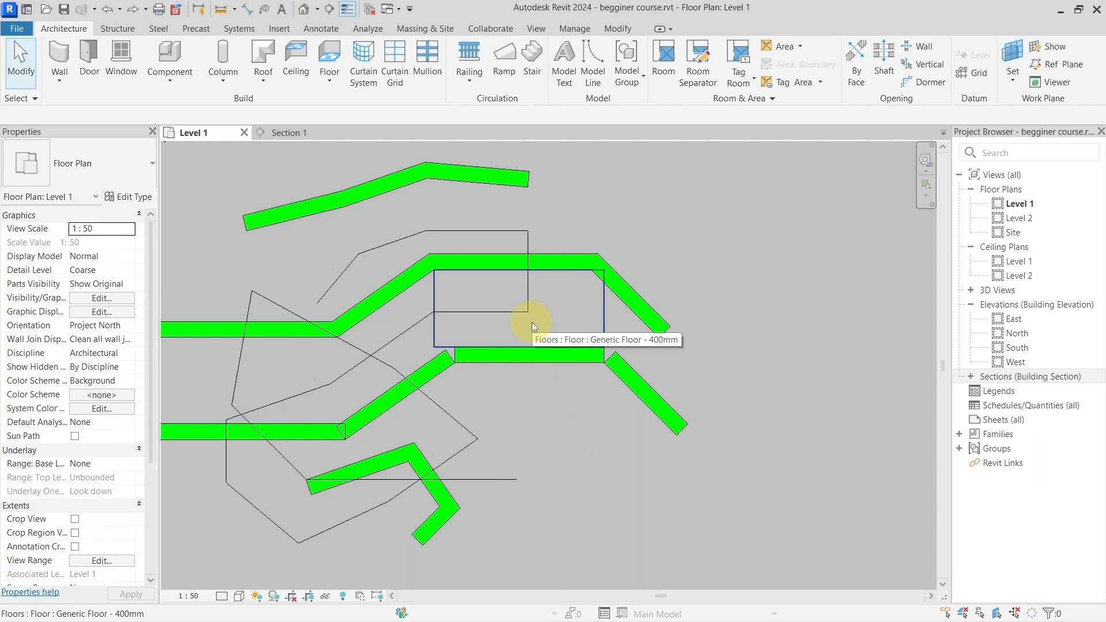
drag(531, 322, 745, 485)
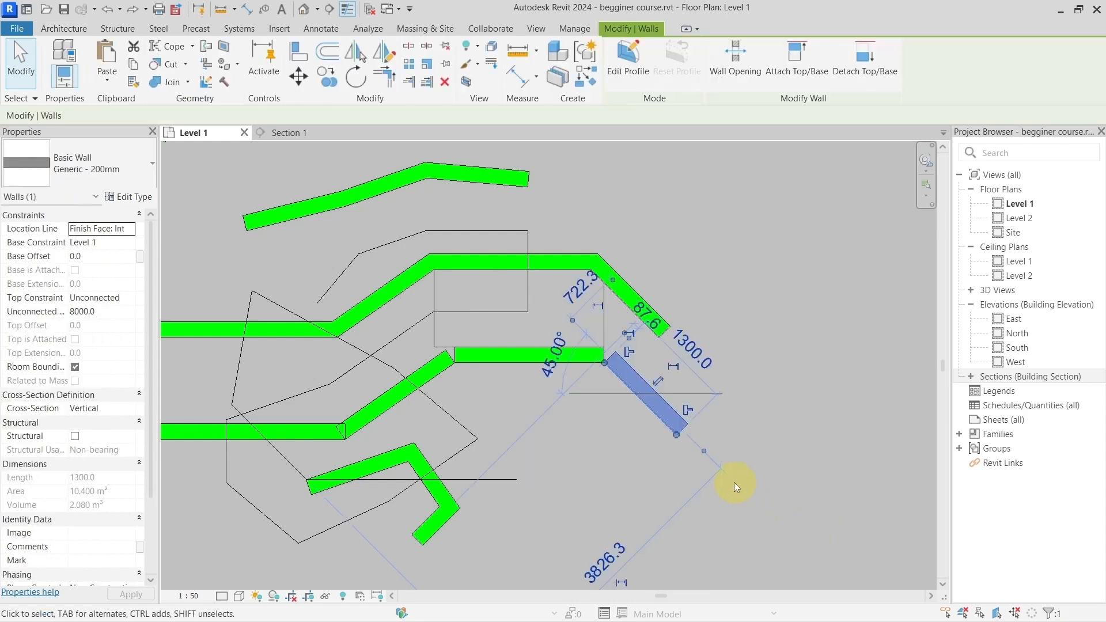
click(760, 465)
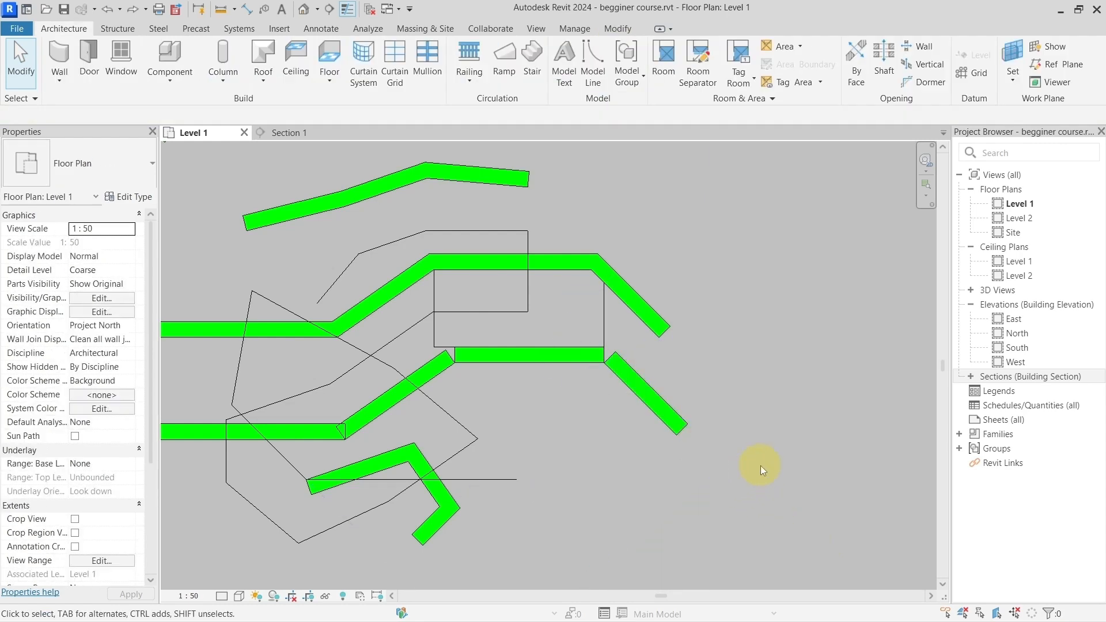
Step: Turn Drag Elements on Selection back on and shift the floor slightly without selecting it first
click(1015, 614)
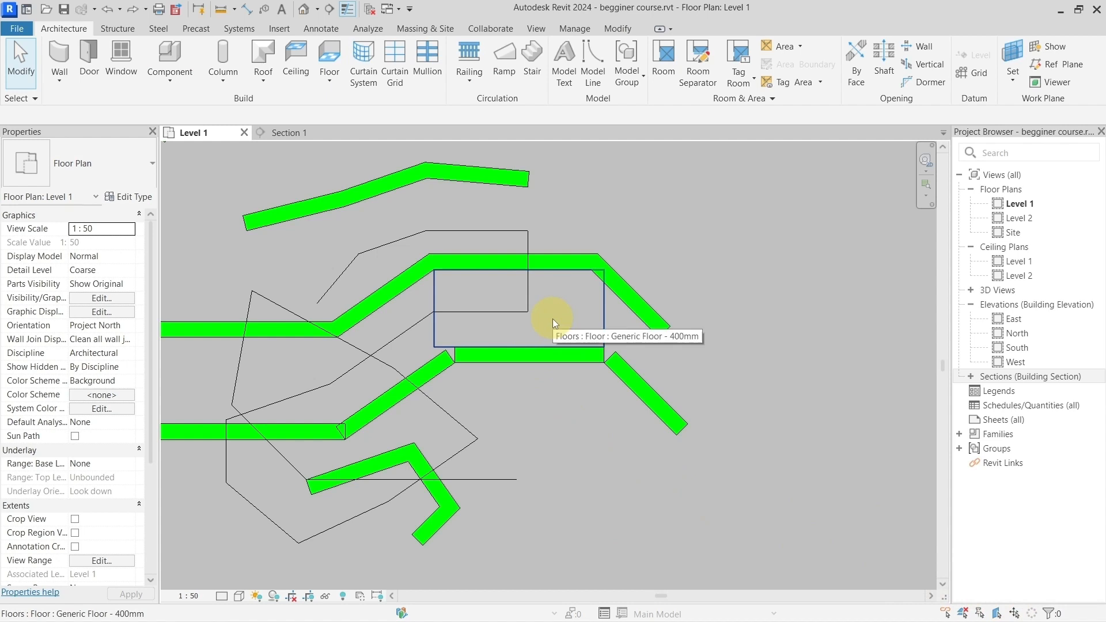
mouse_move(551, 319)
mouse_down()
mouse_move(757, 491)
mouse_move(550, 311)
mouse_move(681, 408)
mouse_move(728, 465)
mouse_move(543, 328)
mouse_move(535, 325)
mouse_move(717, 475)
mouse_move(635, 404)
mouse_move(477, 323)
mouse_move(634, 398)
mouse_move(749, 494)
mouse_move(545, 311)
mouse_move(554, 317)
mouse_up()
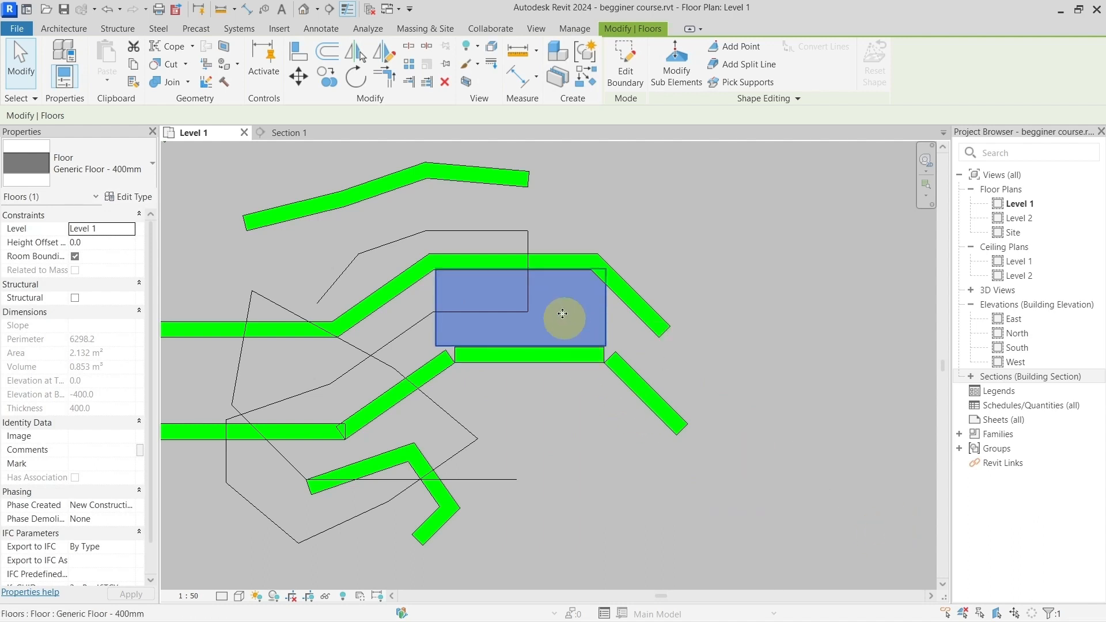
mouse_move(519, 321)
mouse_down()
mouse_move(630, 431)
mouse_move(498, 303)
mouse_move(518, 325)
mouse_up()
Step: Turn off Drag Elements on Selection, draw a selection window starting from inside the floor, and clear the selection
click(1015, 614)
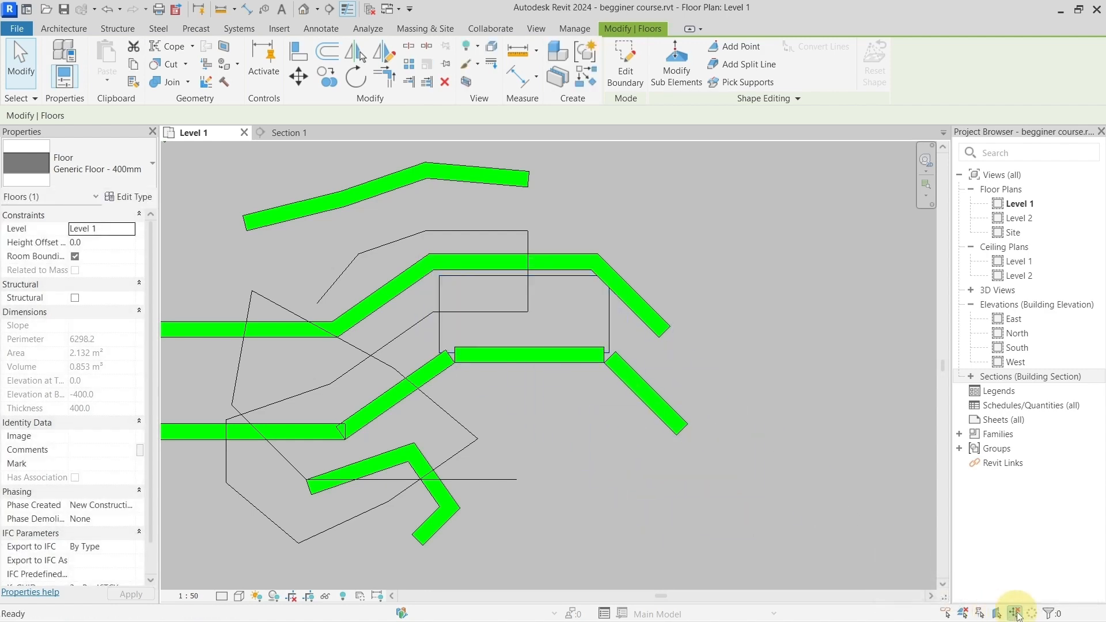
drag(540, 315, 781, 534)
key(Escape)
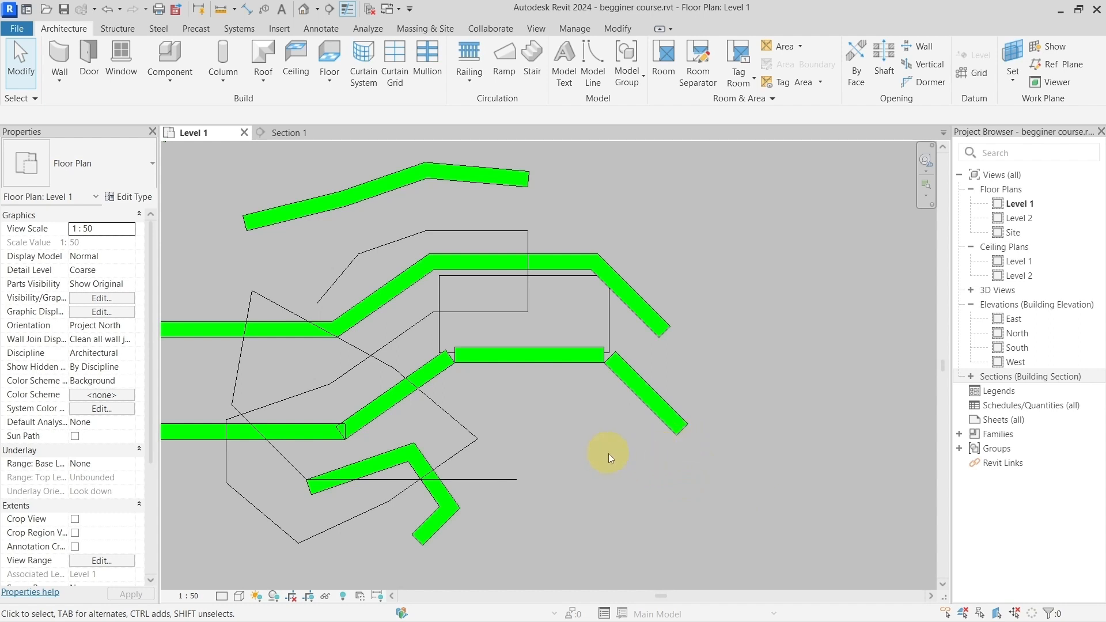
Step: Toggle the Select Elements by Face option and test it by selecting the floor from its interior
click(997, 615)
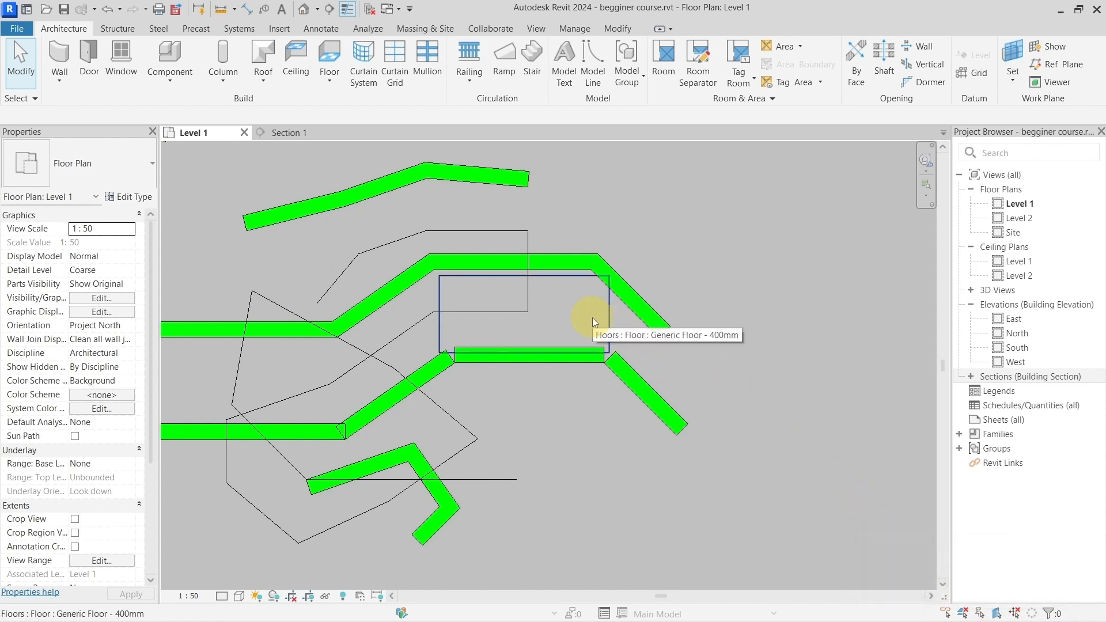
click(563, 306)
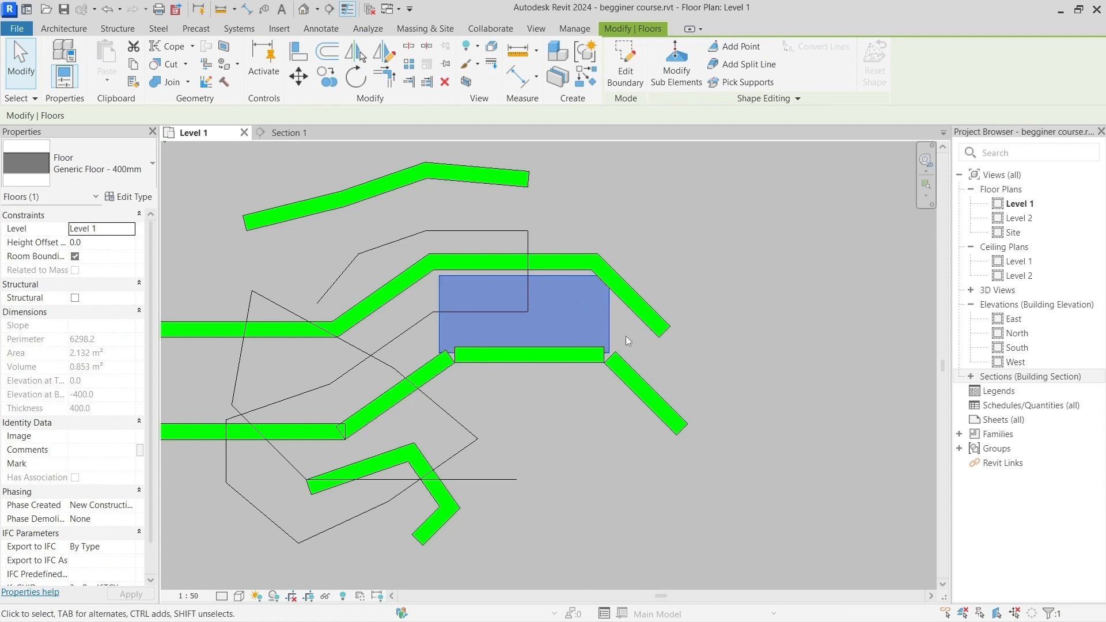
click(562, 318)
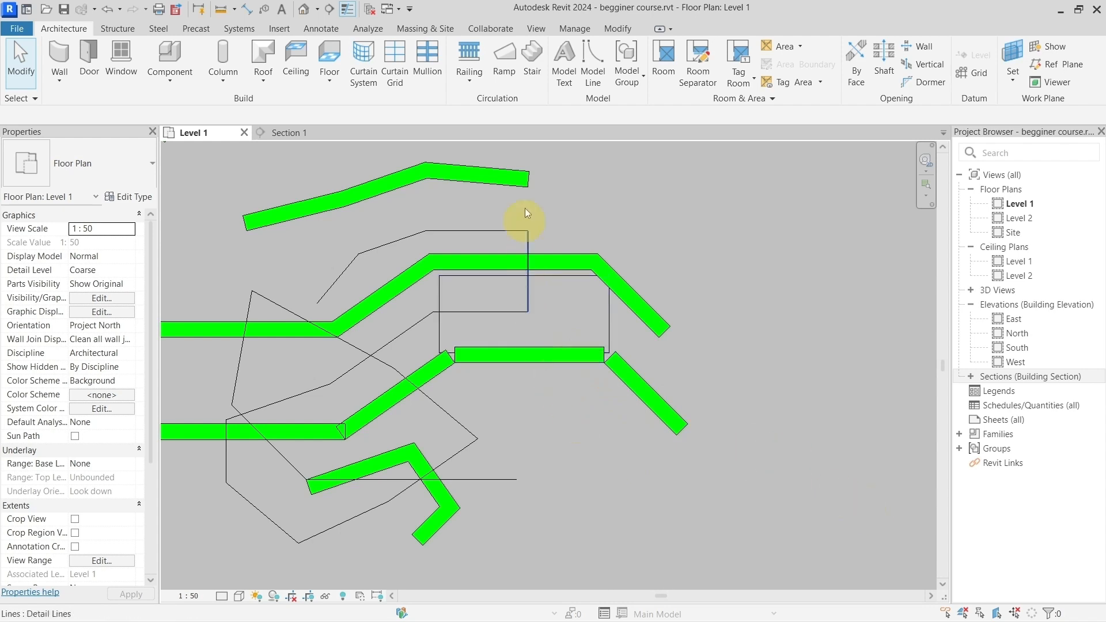
Step: Select the Generic Floor - 400mm and pin it in place
click(574, 28)
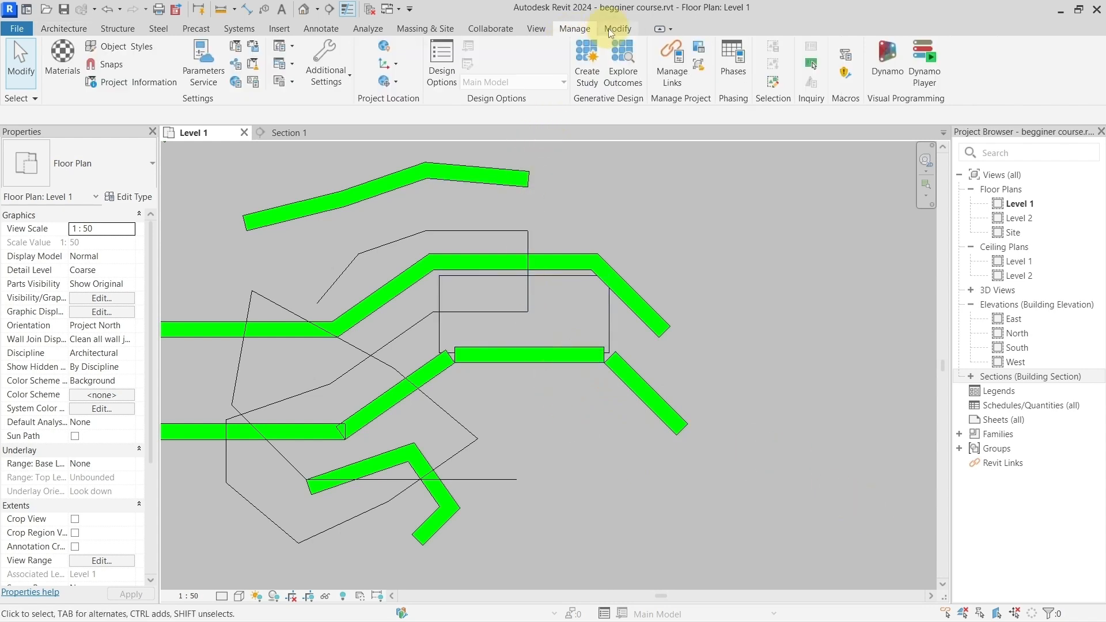
click(614, 28)
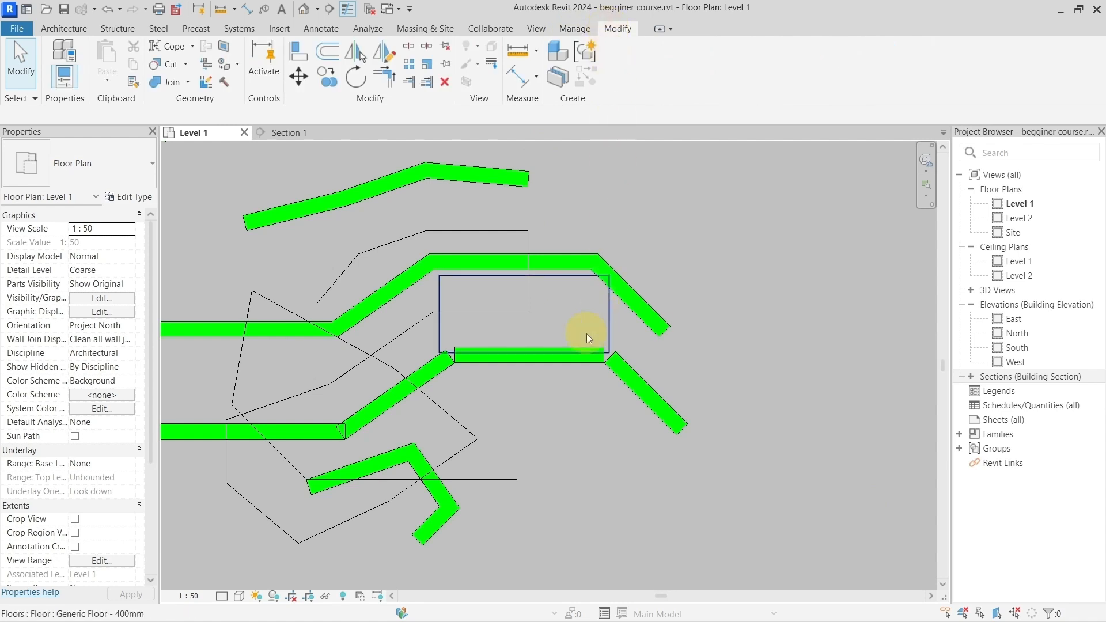
click(564, 310)
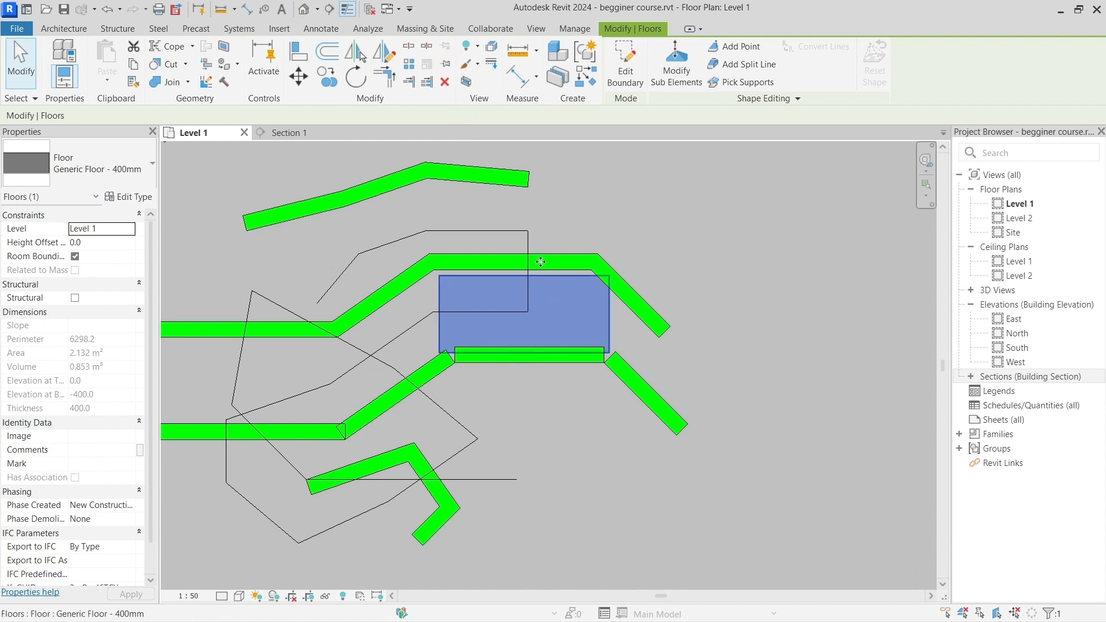
click(446, 64)
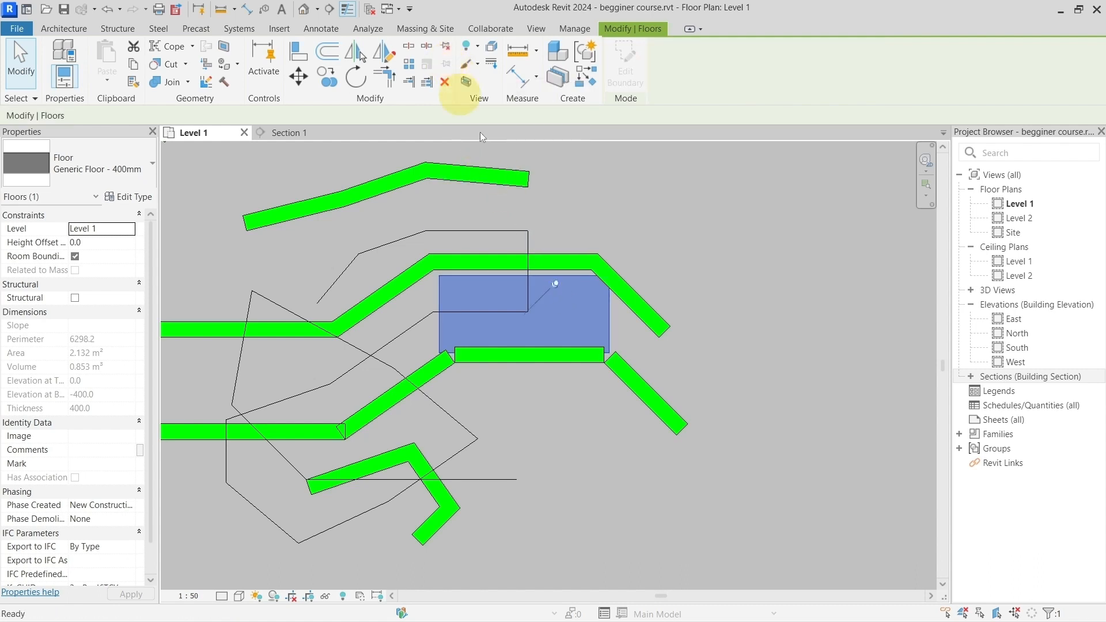
Step: Try to move the pinned floor diagonally upward with the Move command, and cancel the attempt
key(m)
key(v)
click(568, 313)
click(602, 219)
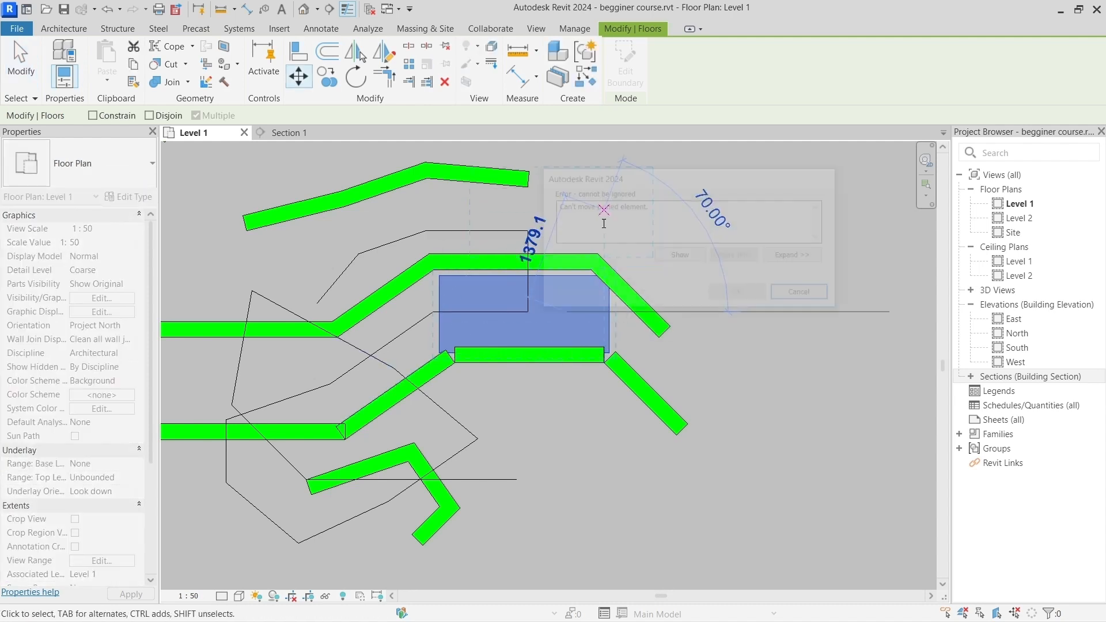
drag(639, 181, 381, 182)
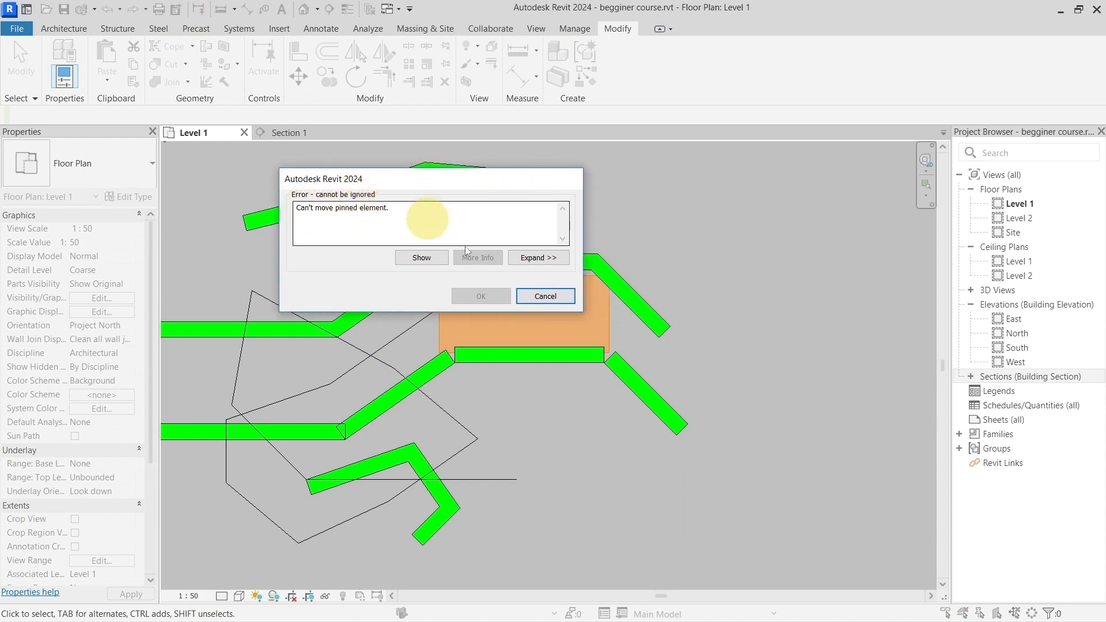
click(547, 297)
Step: Select the pinned floor and toggle its pin, finishing with the Unpin command
click(570, 305)
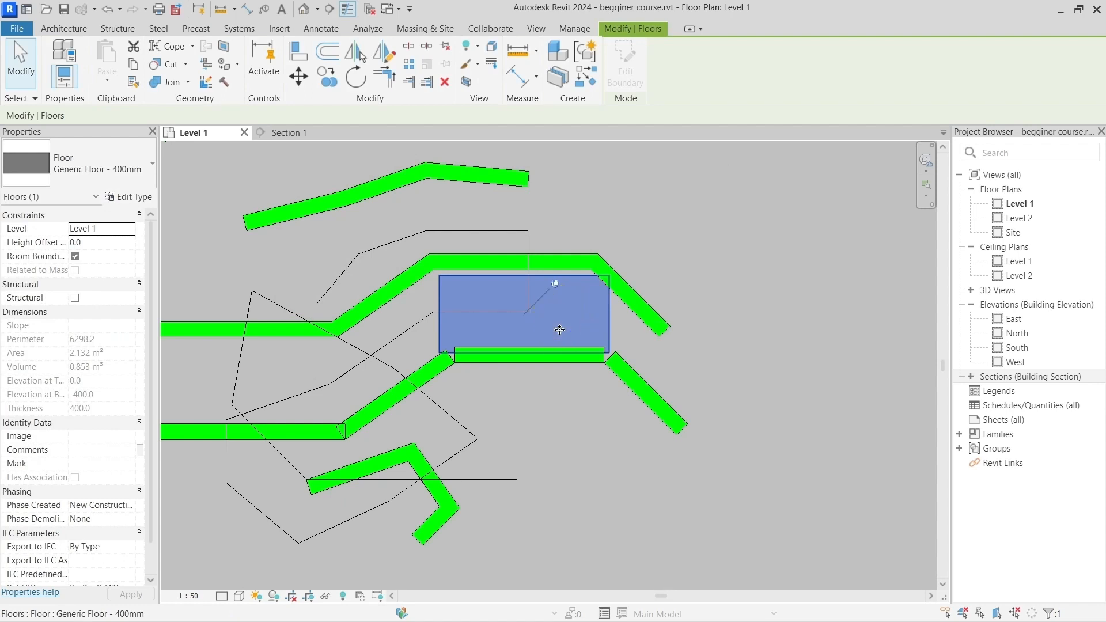
click(555, 285)
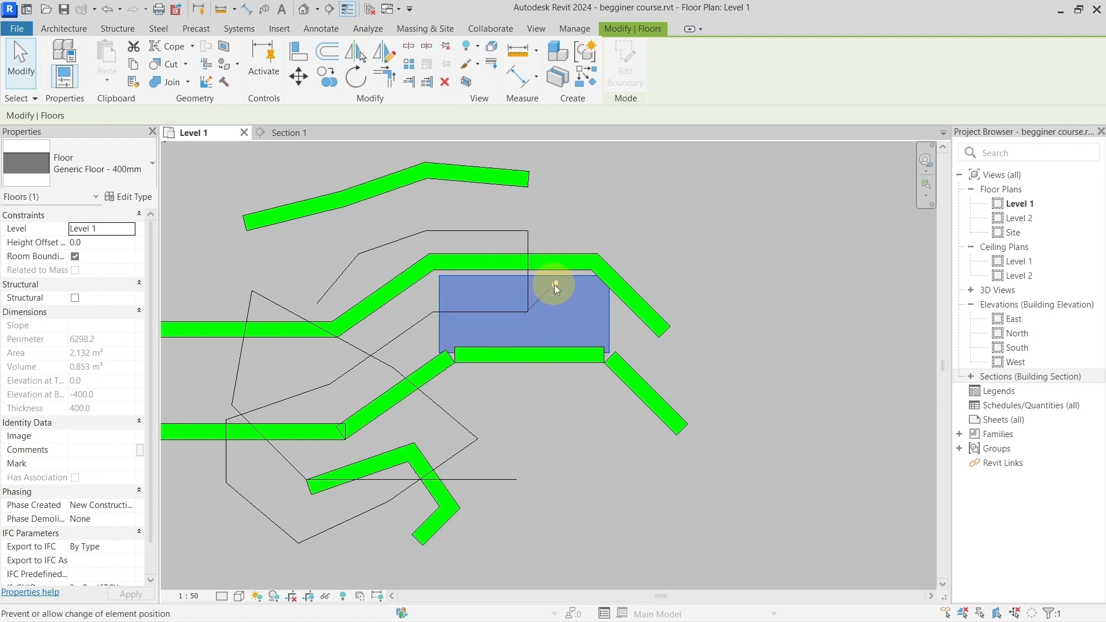
click(444, 63)
click(445, 47)
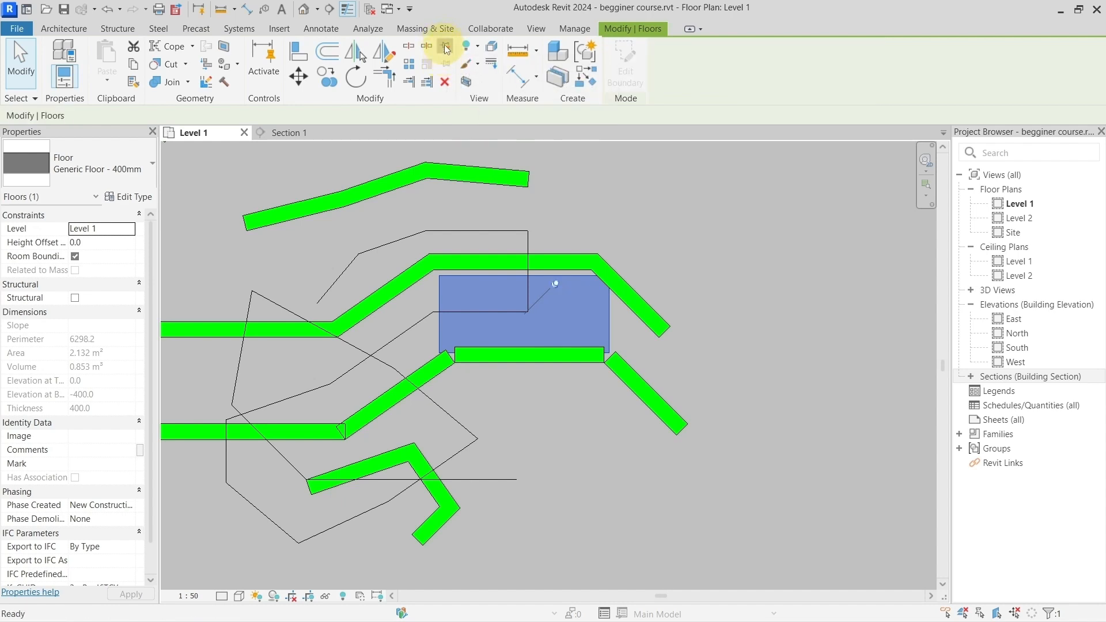
Step: Move the unpinned floor about 1342 mm up and to the right at about 50°, and clear the selection
click(298, 77)
click(562, 312)
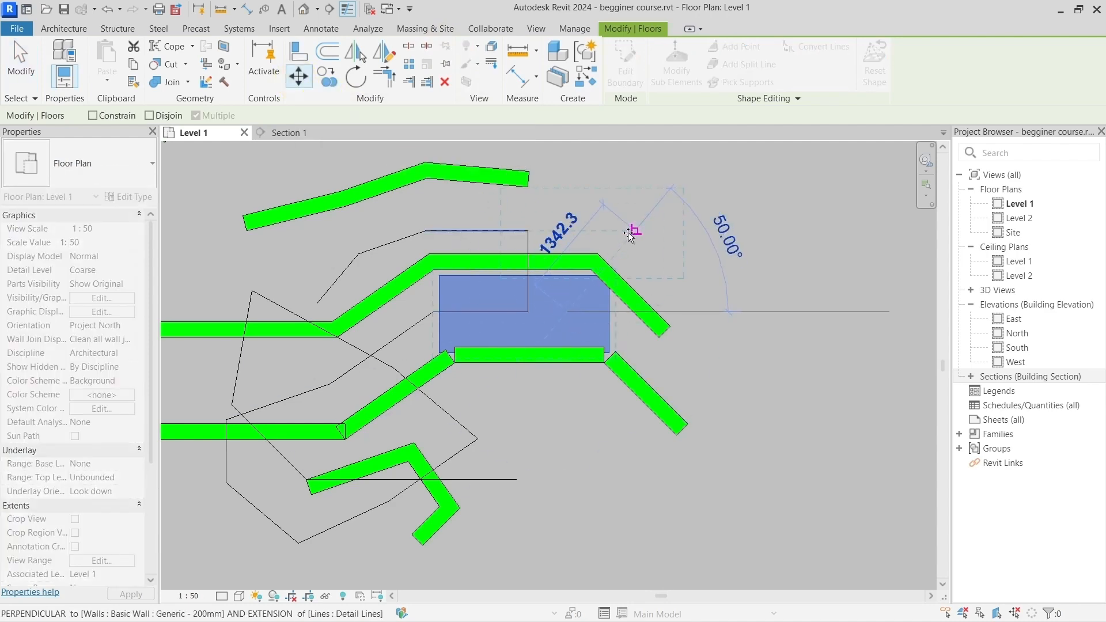
click(630, 231)
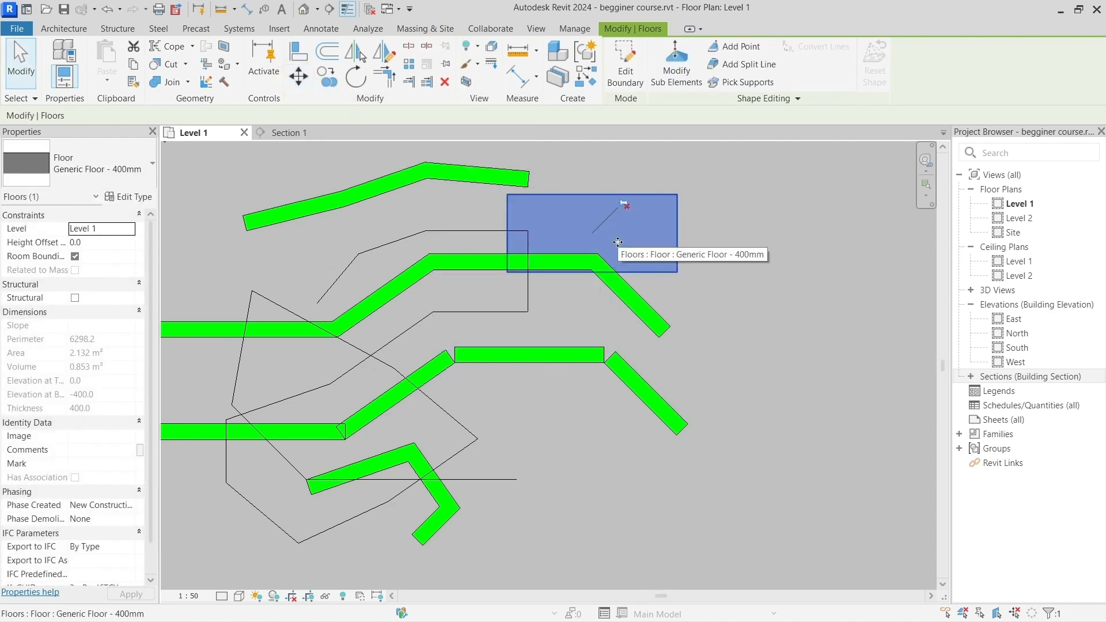
click(739, 283)
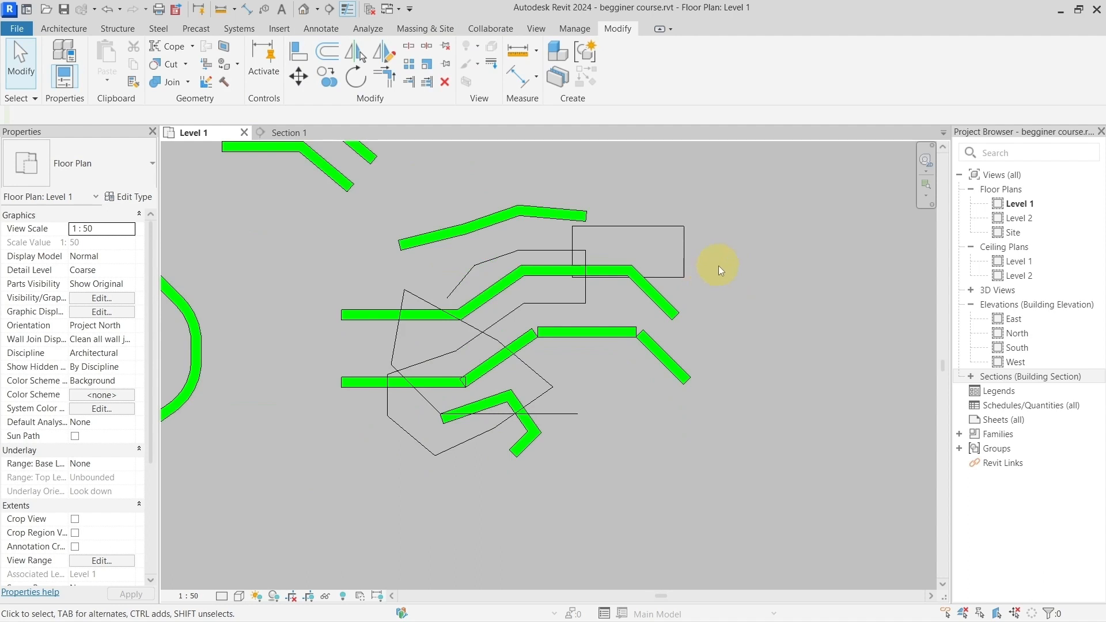
Step: Select all instances of the Generic - 200mm wall type visible in the view, starting from the horizontal wall of the detached row
middle_drag(718, 265, 728, 297)
scroll(728, 297, up, 1)
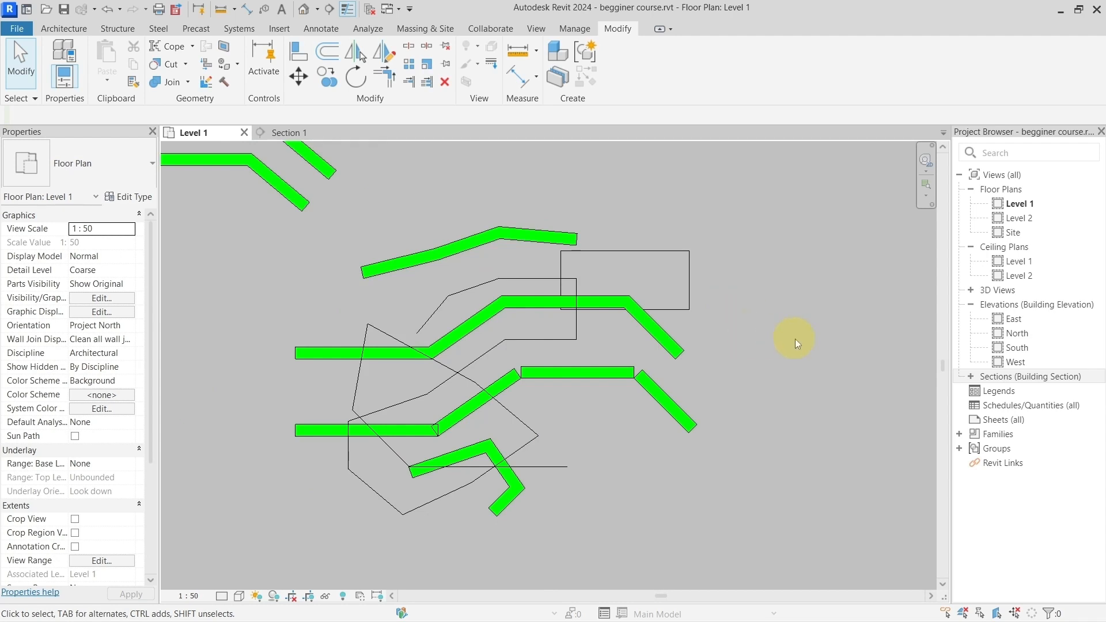
click(602, 378)
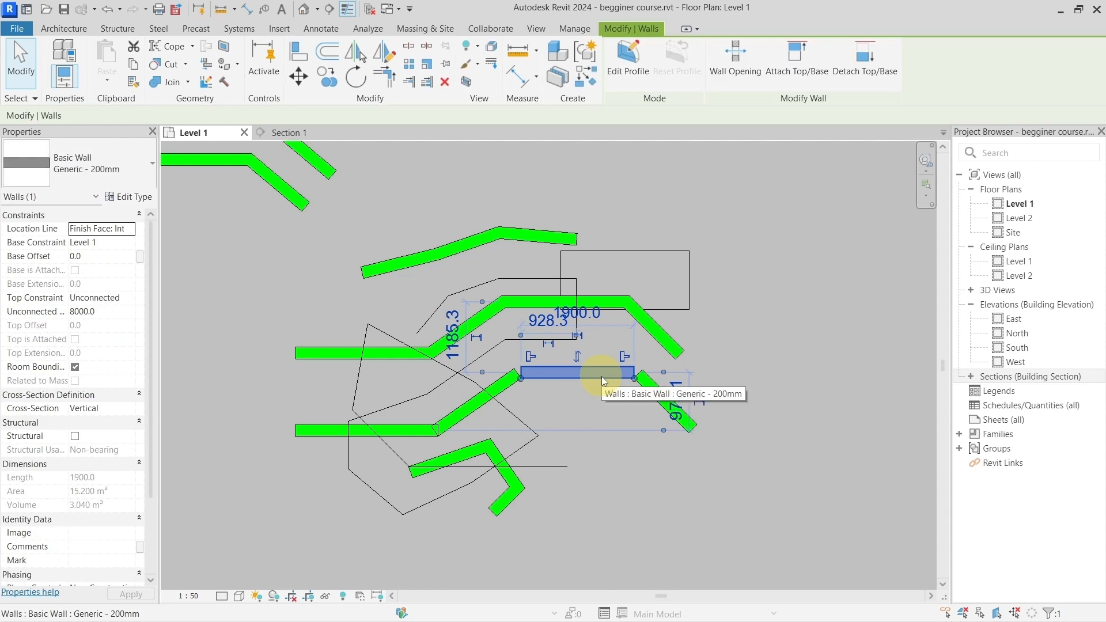
right_click(601, 376)
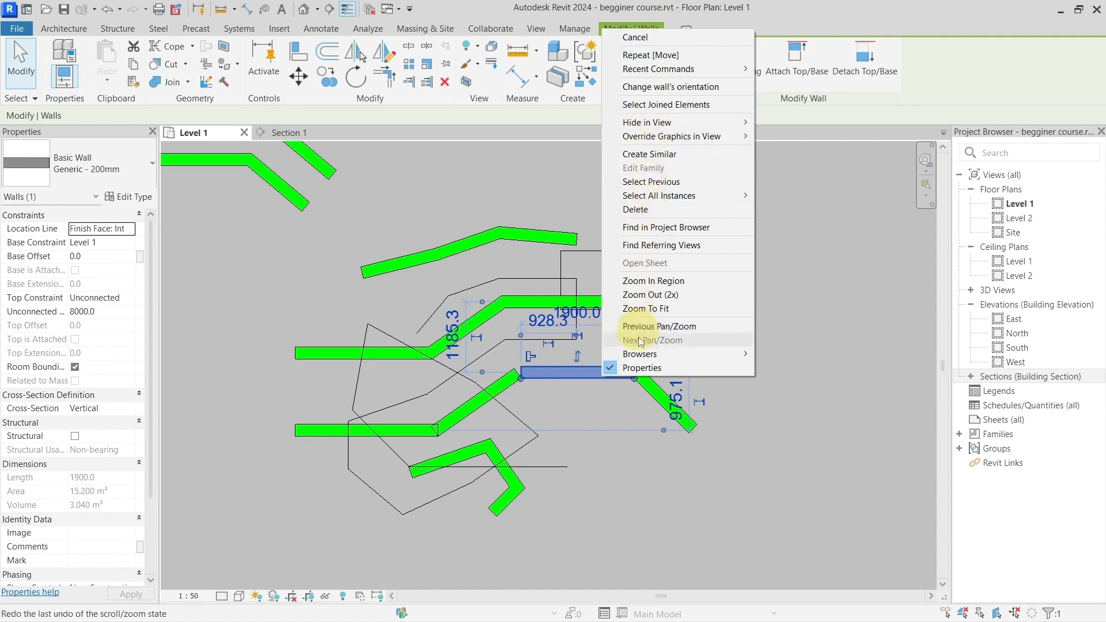
mouse_move(660, 199)
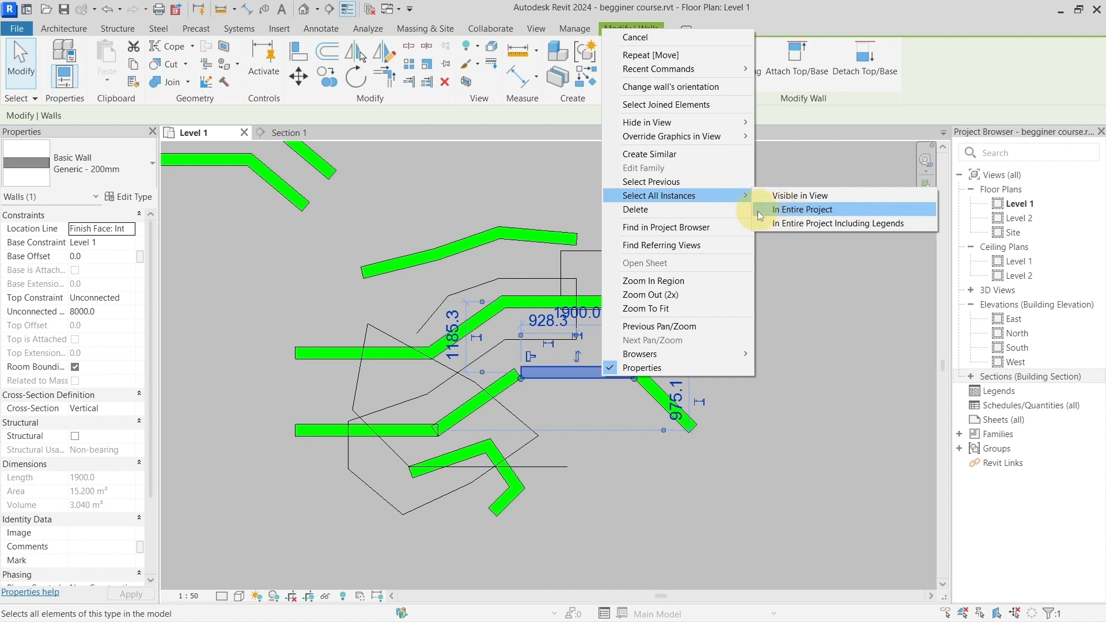
click(771, 199)
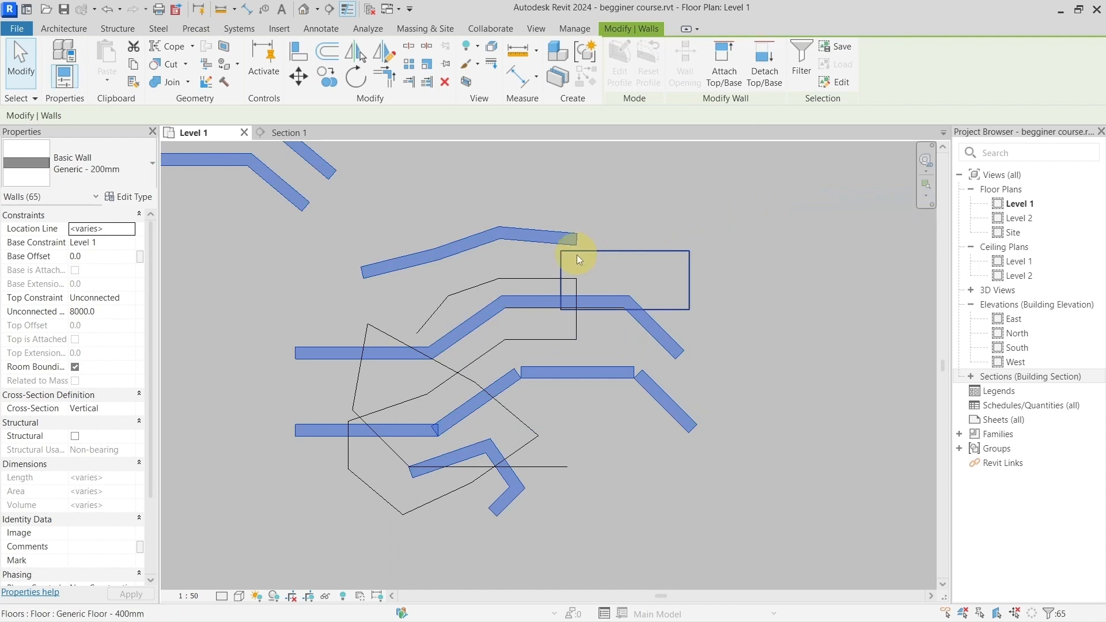
scroll(576, 254, down, 14)
middle_drag(418, 243, 637, 257)
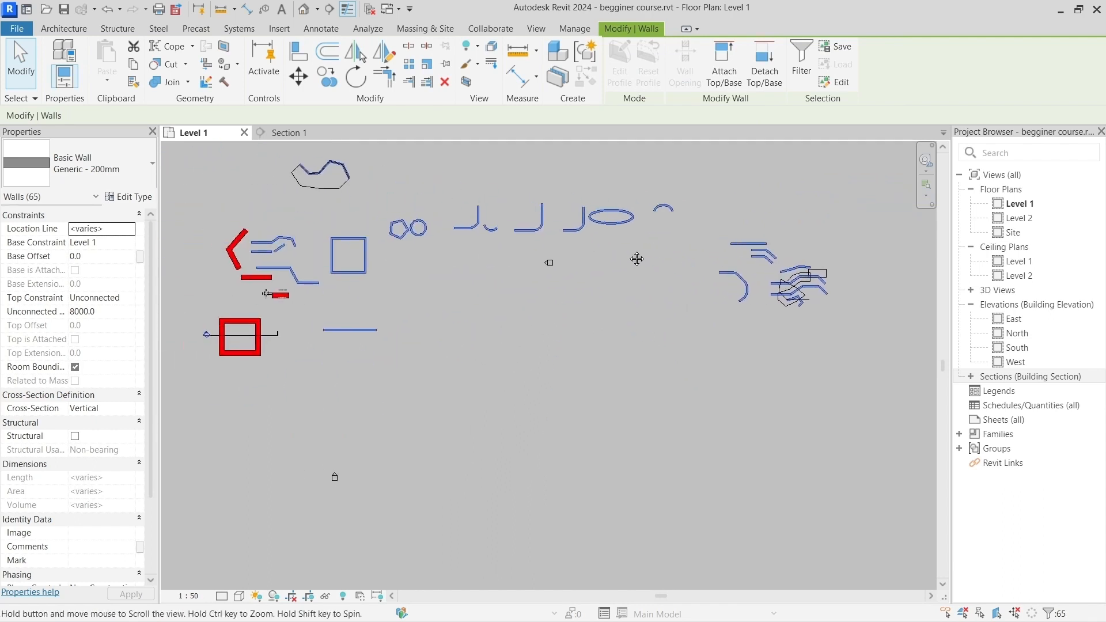
middle_drag(442, 255, 454, 289)
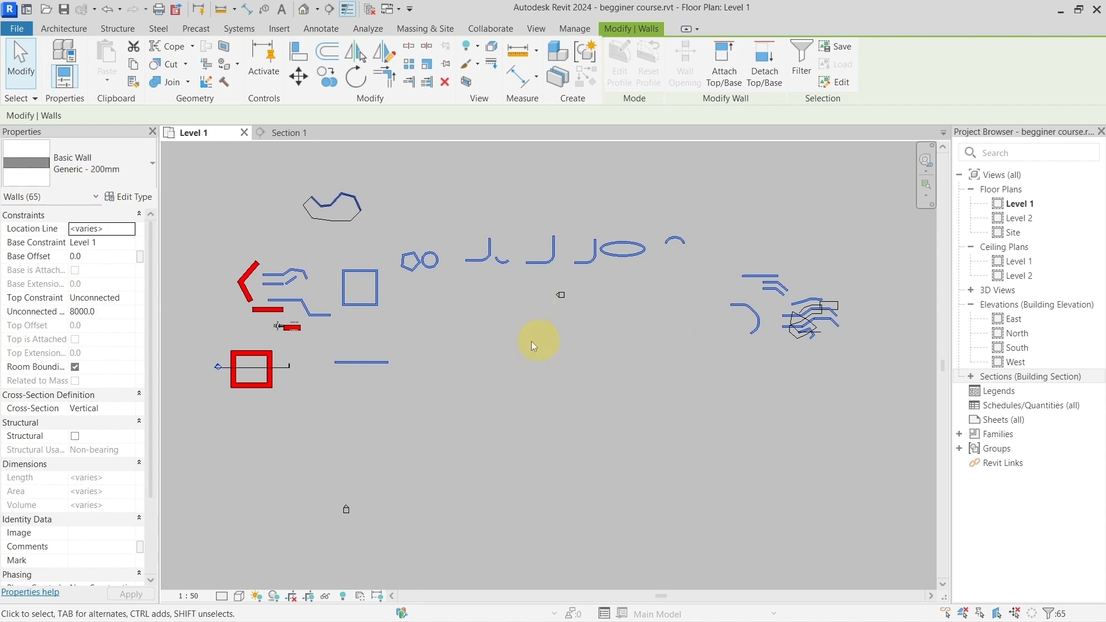
Step: Select all instances of the Generic - 300mm wall type visible in the view, starting from the horizontal wall below the angled red pair
middle_drag(512, 343, 543, 362)
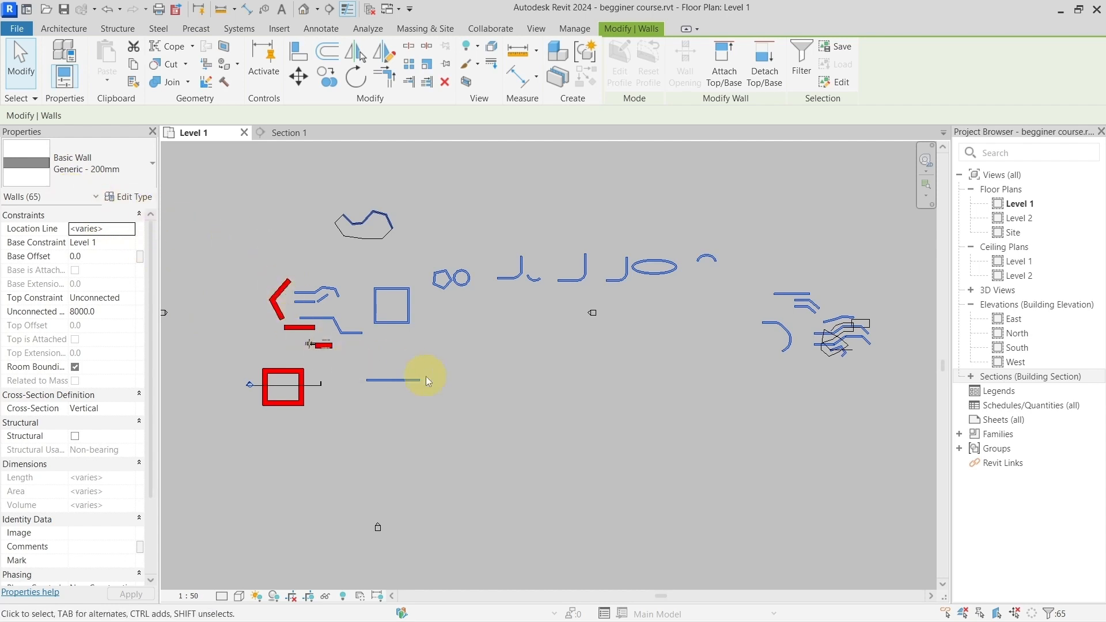
scroll(368, 357, up, 5)
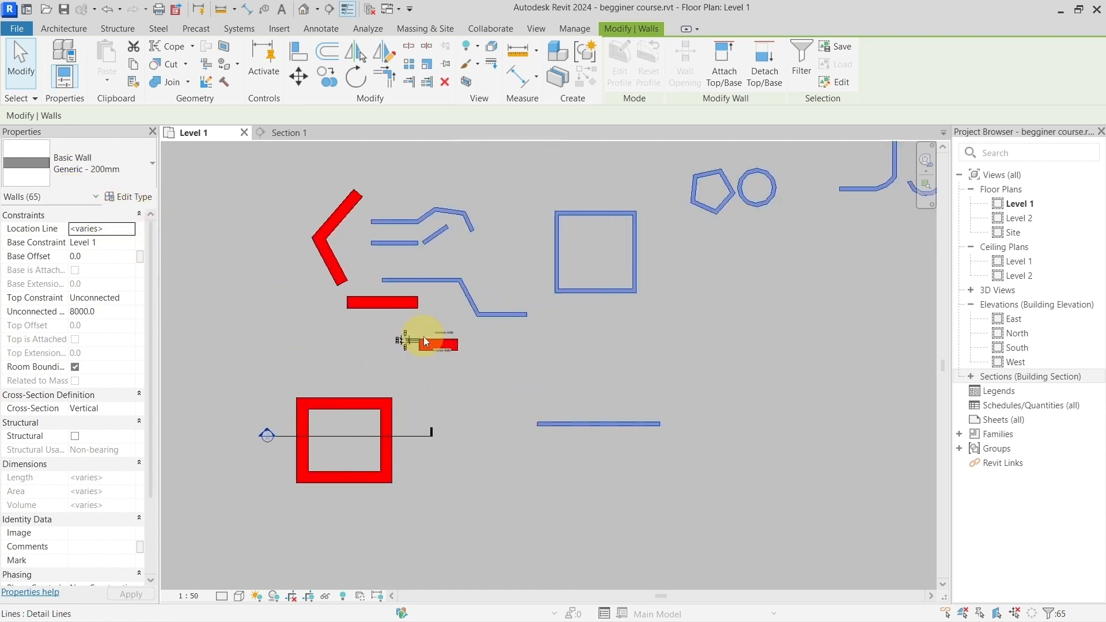
scroll(423, 336, up, 1)
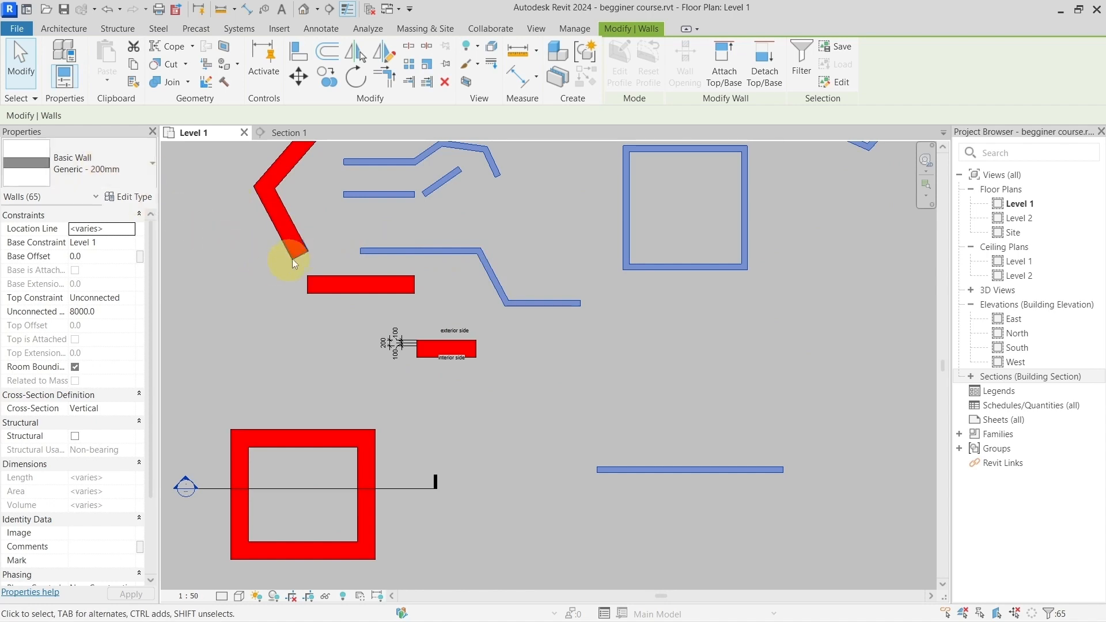
click(334, 285)
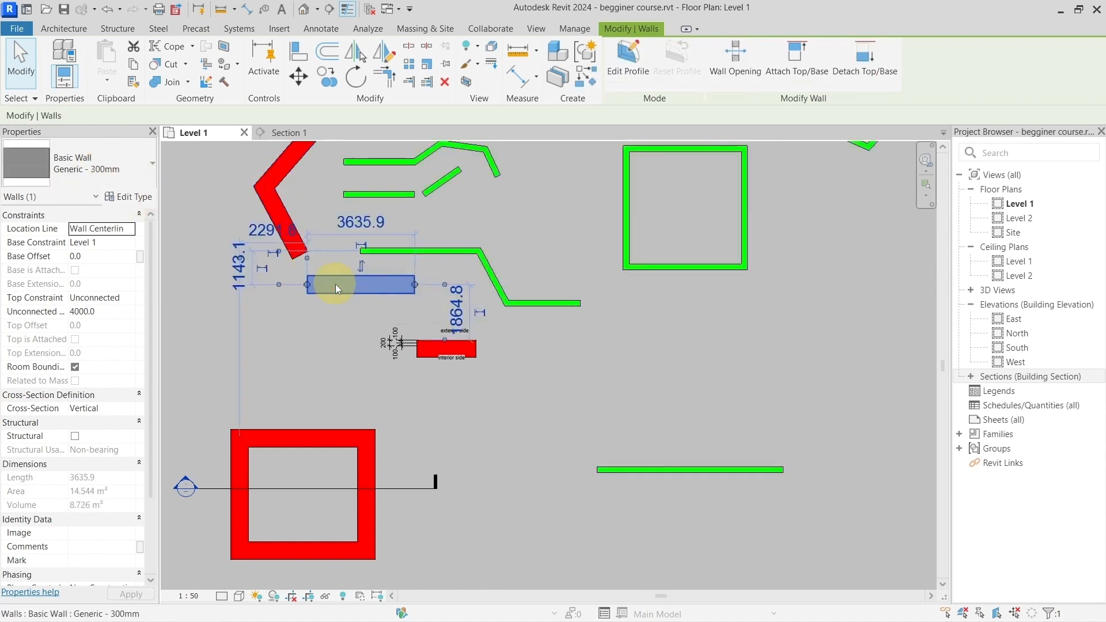
right_click(335, 285)
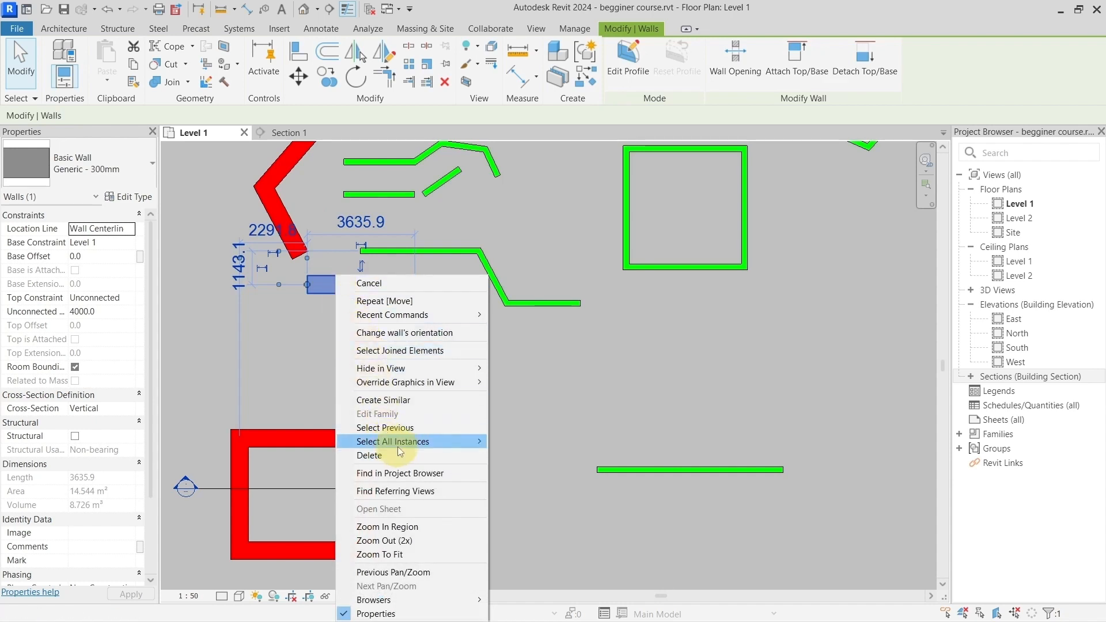
mouse_move(397, 447)
click(507, 442)
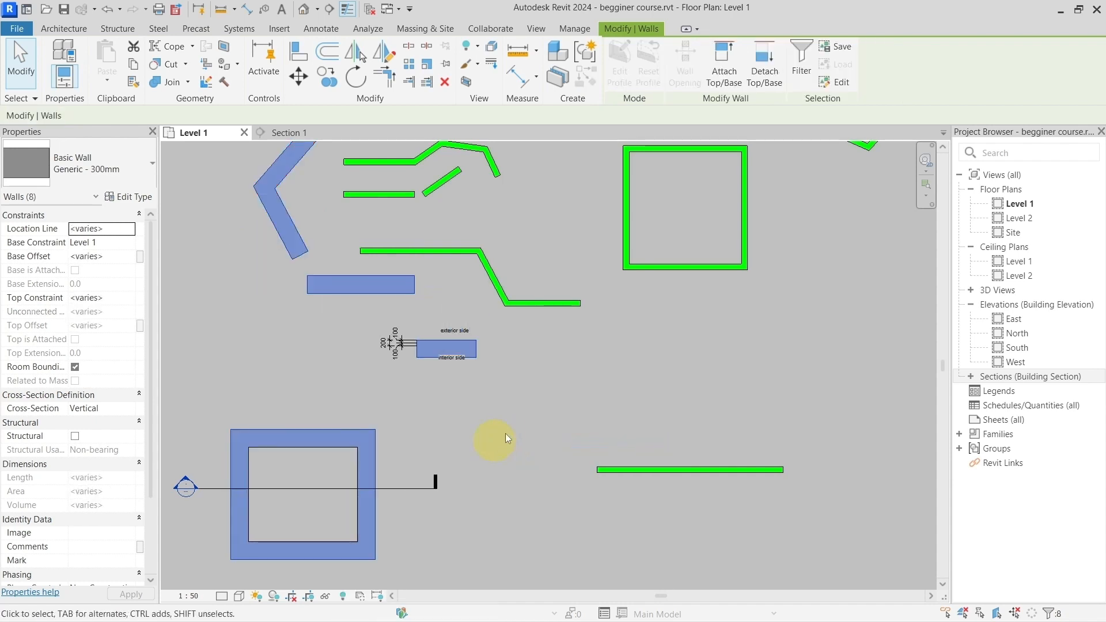
Step: Examine the walls across the plan to see which ones the type selection covers, and clear the selection
scroll(344, 370, down, 3)
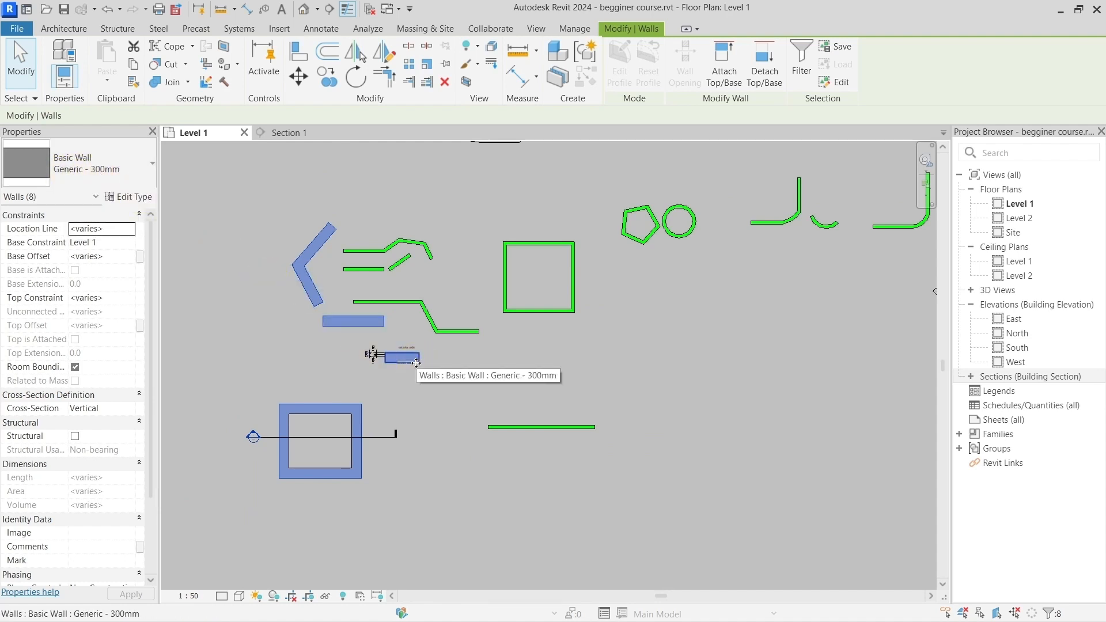
scroll(416, 362, down, 2)
scroll(471, 315, up, 3)
scroll(472, 316, up, 3)
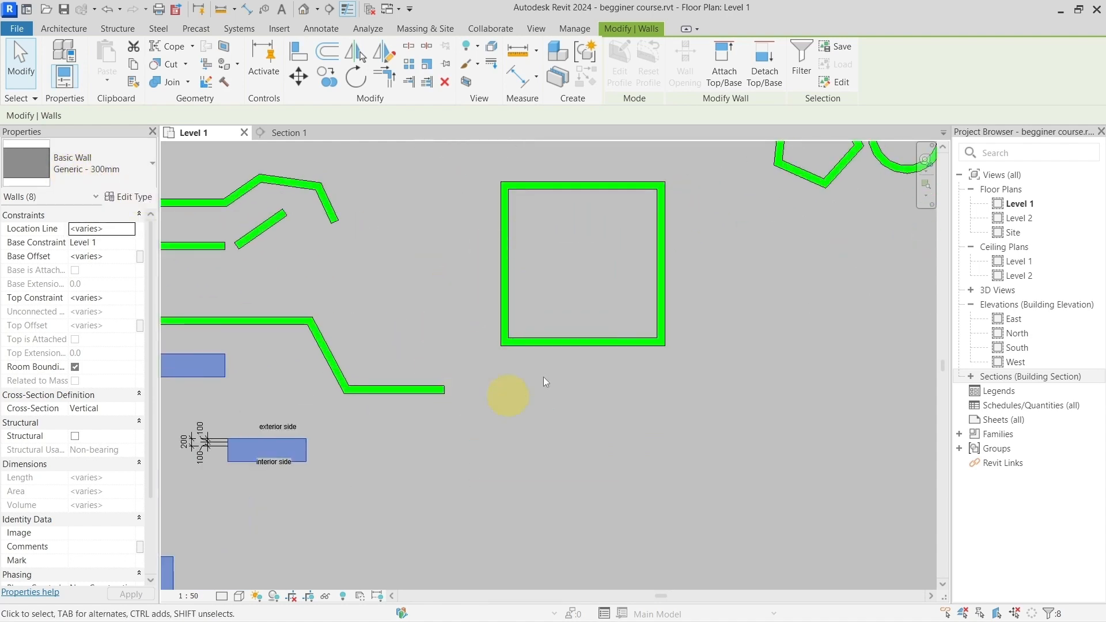
scroll(547, 365, down, 4)
middle_drag(753, 321, 362, 321)
middle_drag(641, 313, 458, 286)
scroll(516, 352, up, 3)
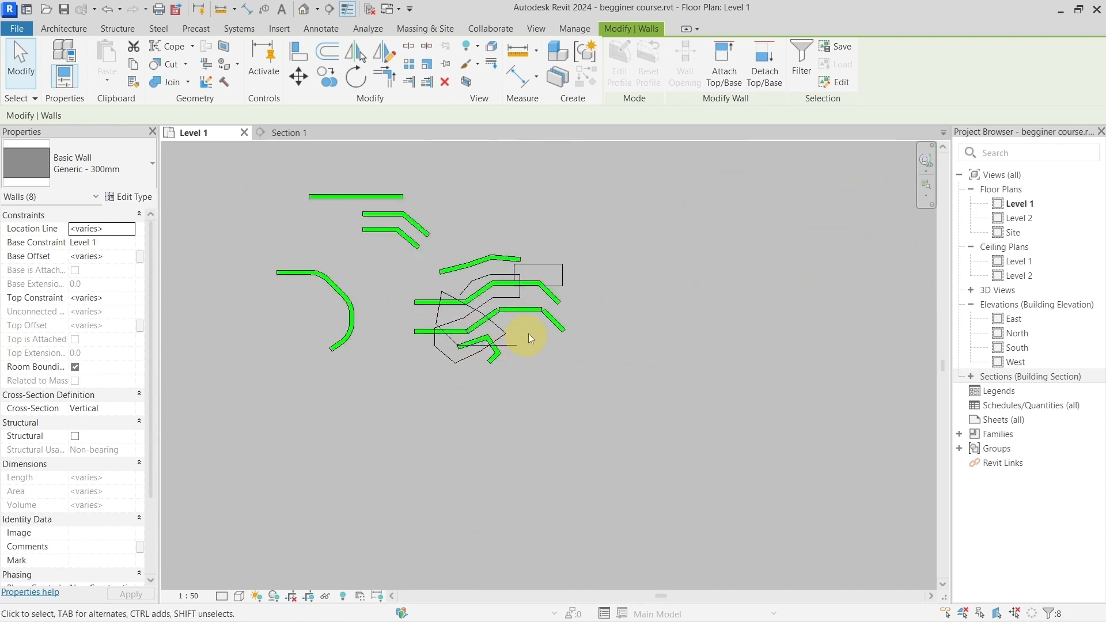
scroll(528, 334, up, 4)
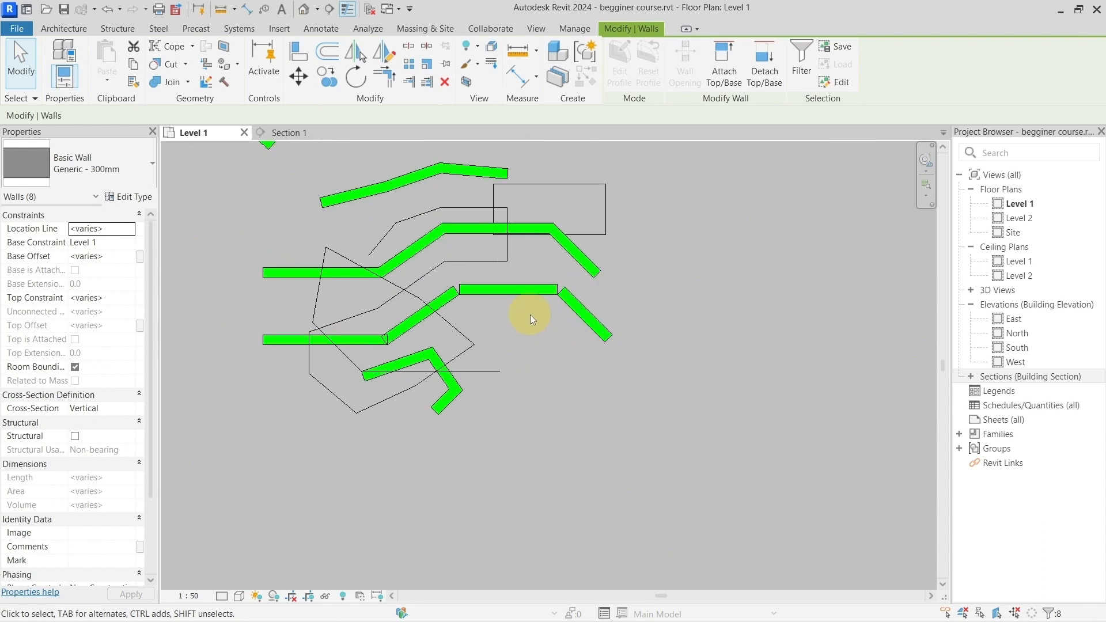
middle_drag(490, 311, 425, 356)
scroll(425, 356, up, 1)
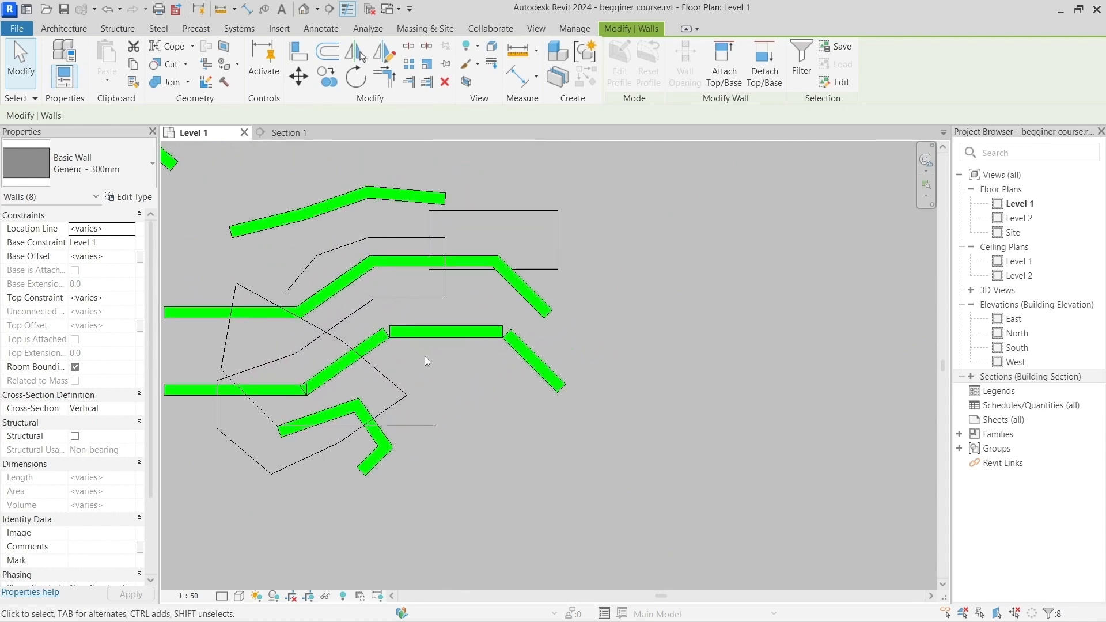
click(470, 375)
middle_drag(470, 376, 523, 367)
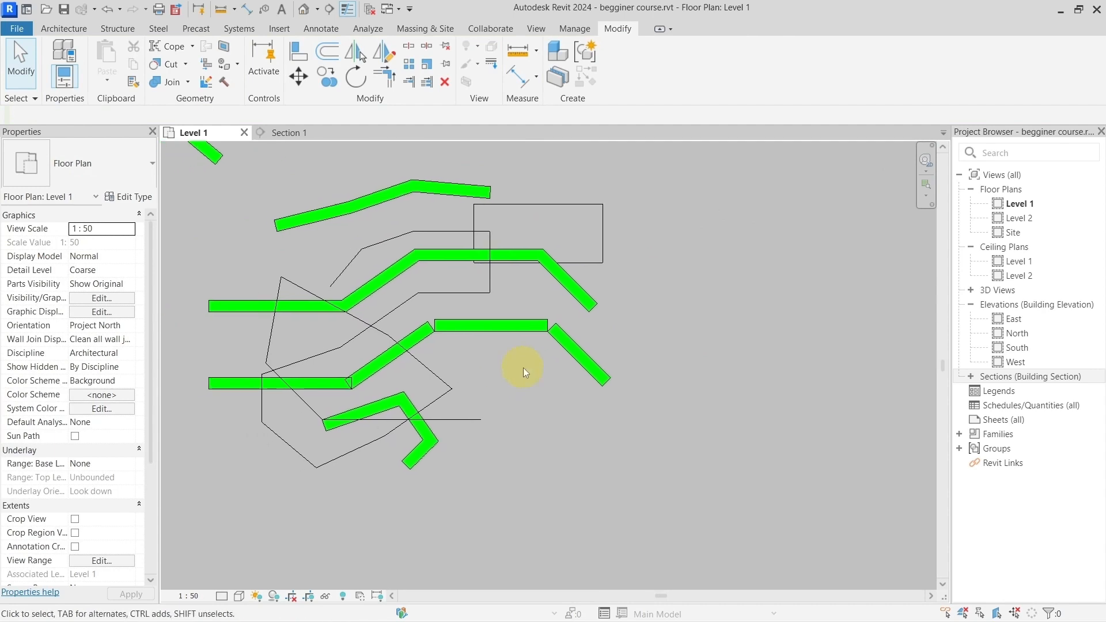
Step: Start the Wall tool and review the Snaps settings, closing them without changes
click(83, 32)
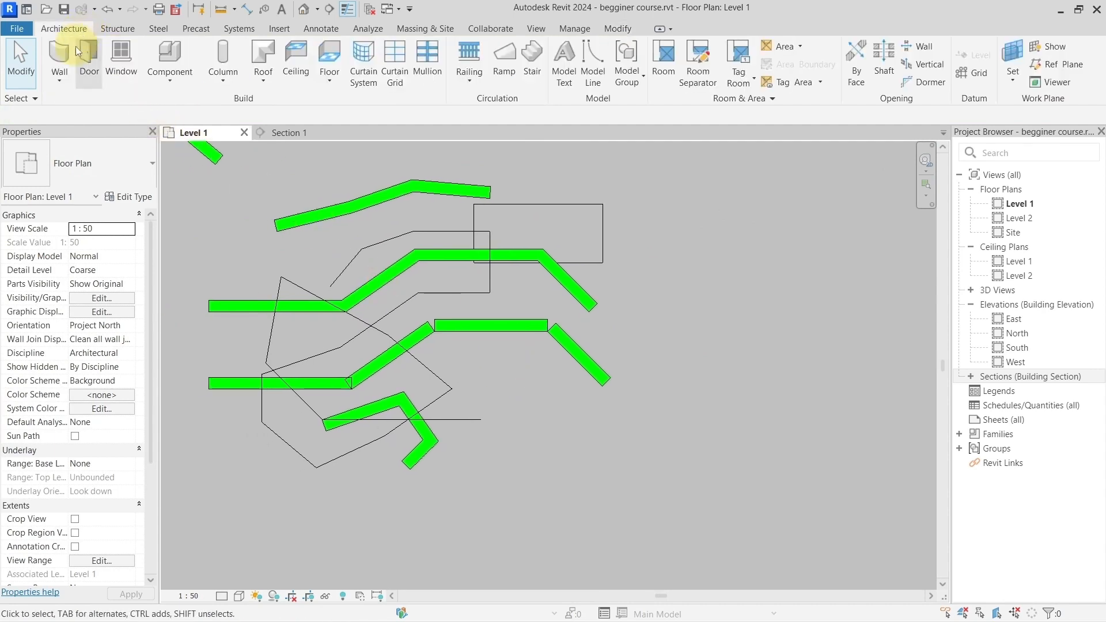
click(65, 51)
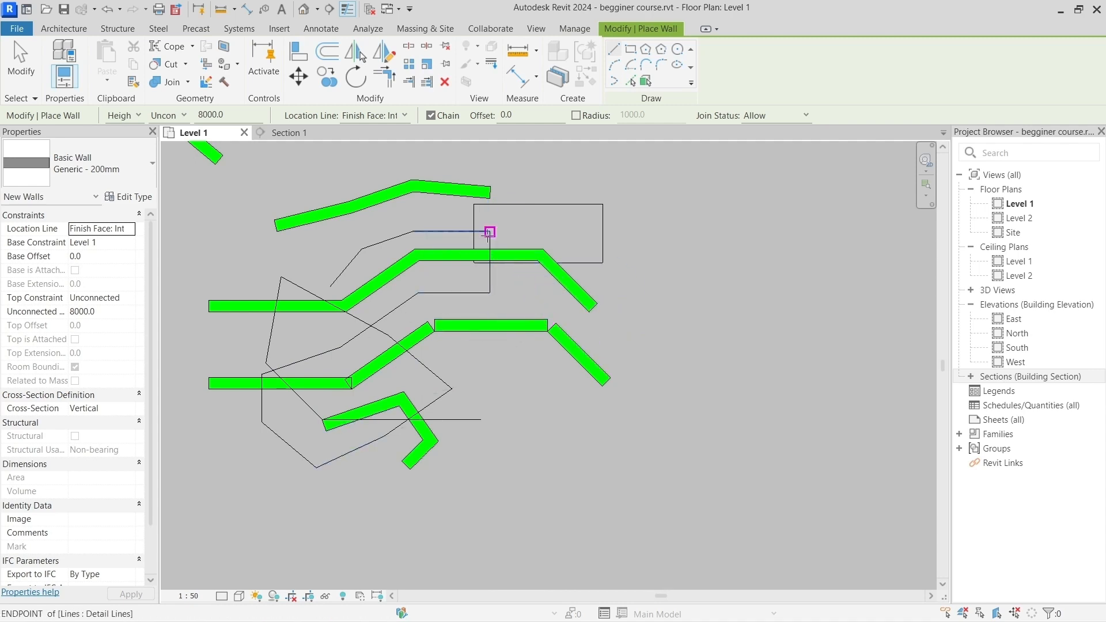
click(572, 30)
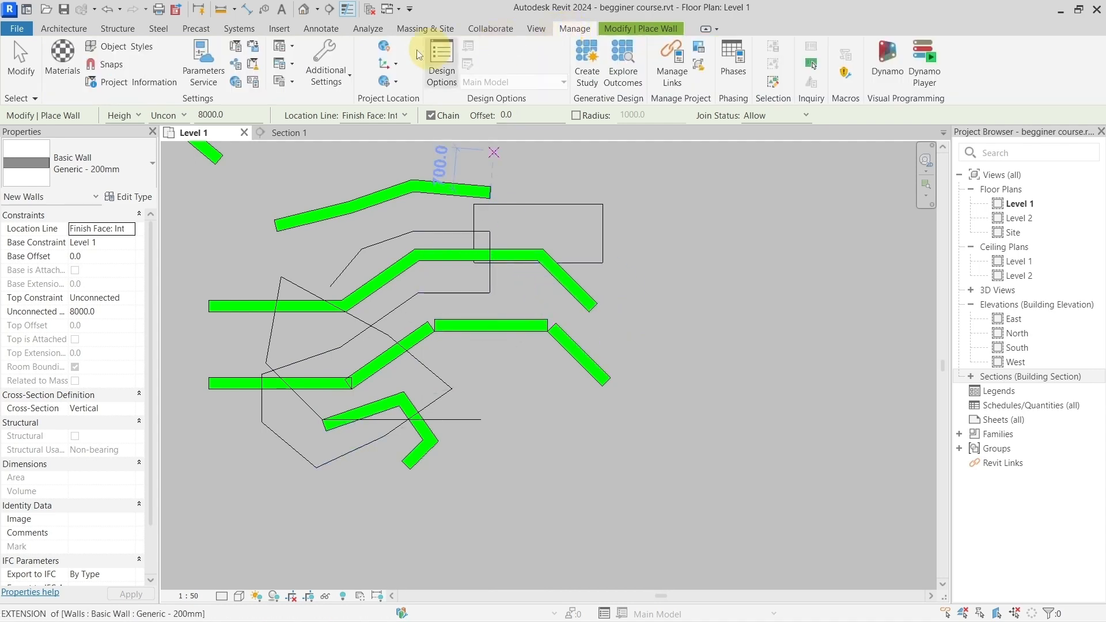
click(107, 64)
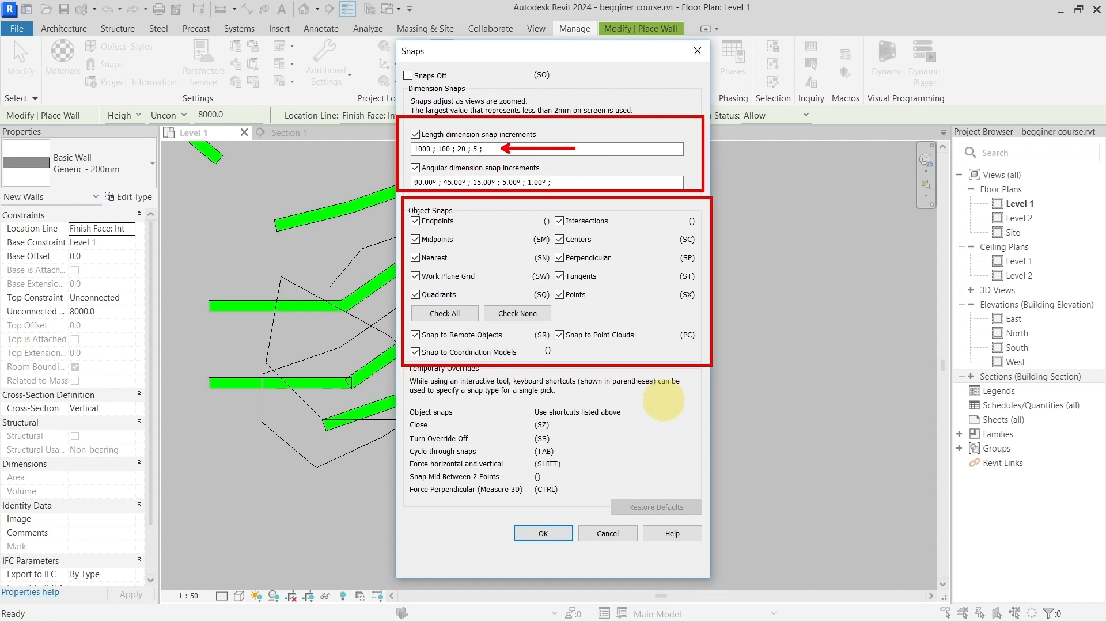
click(608, 533)
Step: Draw a Generic - 200mm wall about 1195 mm long from the lower row's horizontal wall to the midpoint of the upper row's diagonal end wall
middle_drag(673, 354, 610, 354)
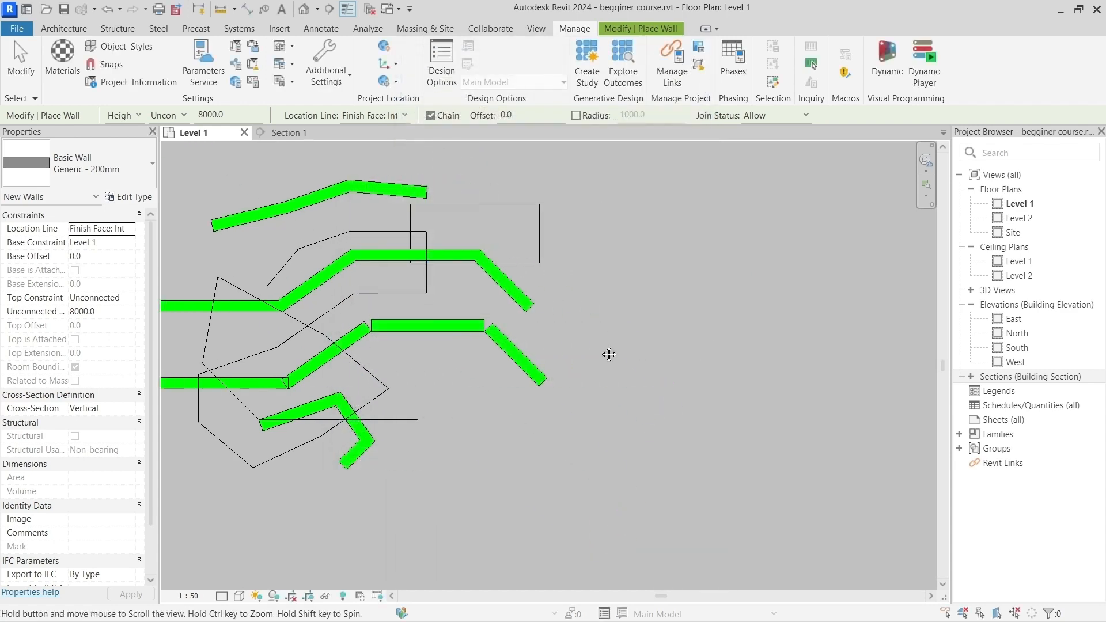
scroll(599, 355, up, 5)
click(523, 354)
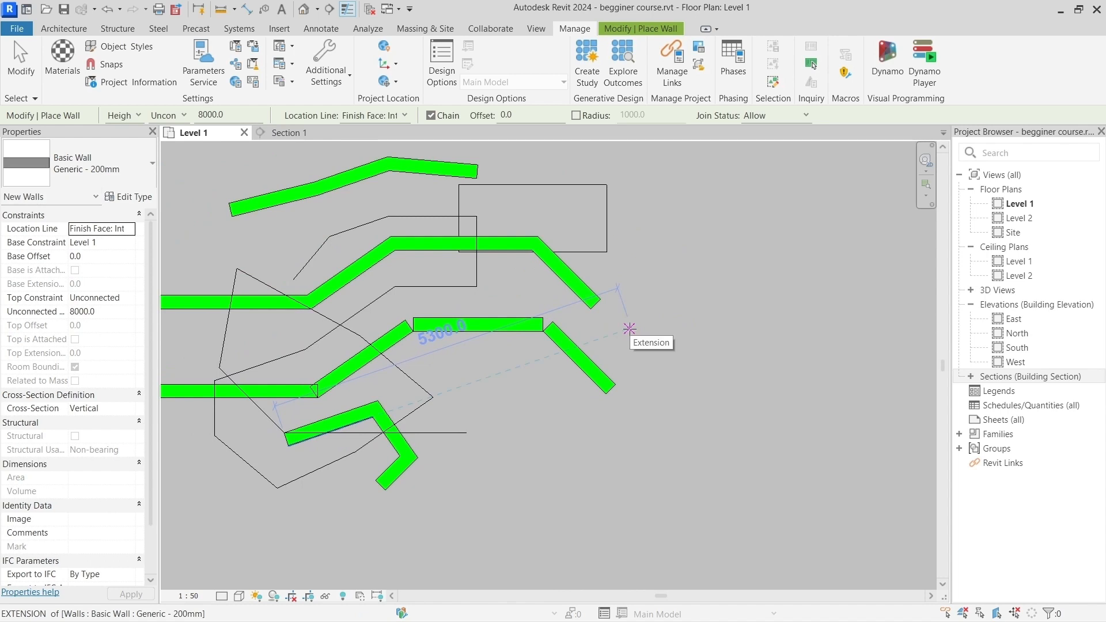
scroll(613, 331, up, 2)
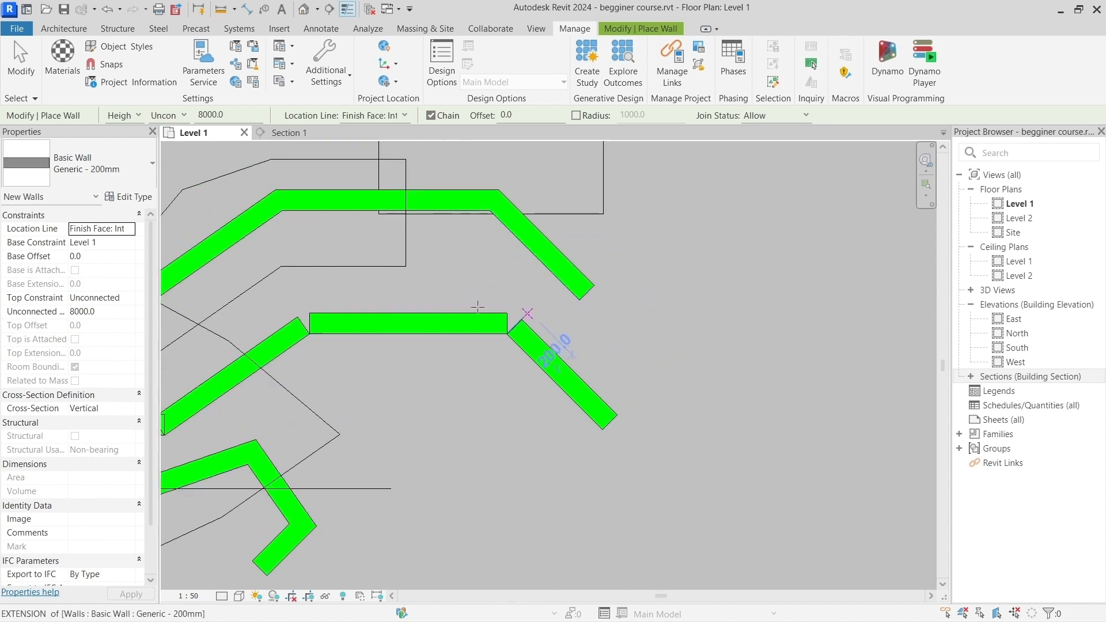
middle_drag(410, 282, 487, 371)
scroll(494, 399, up, 2)
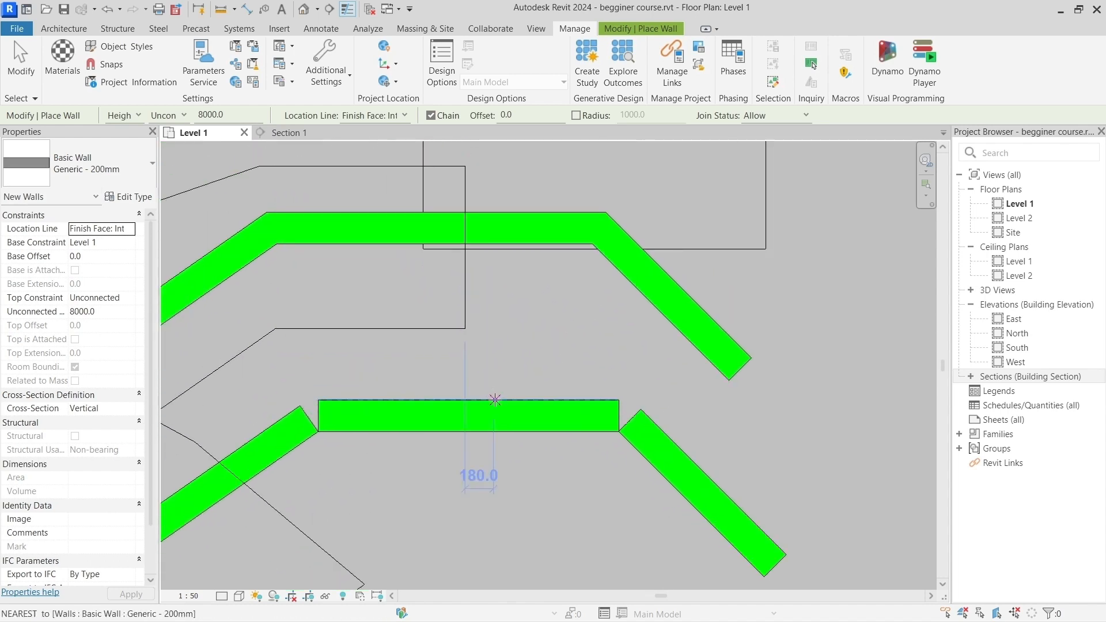
click(495, 399)
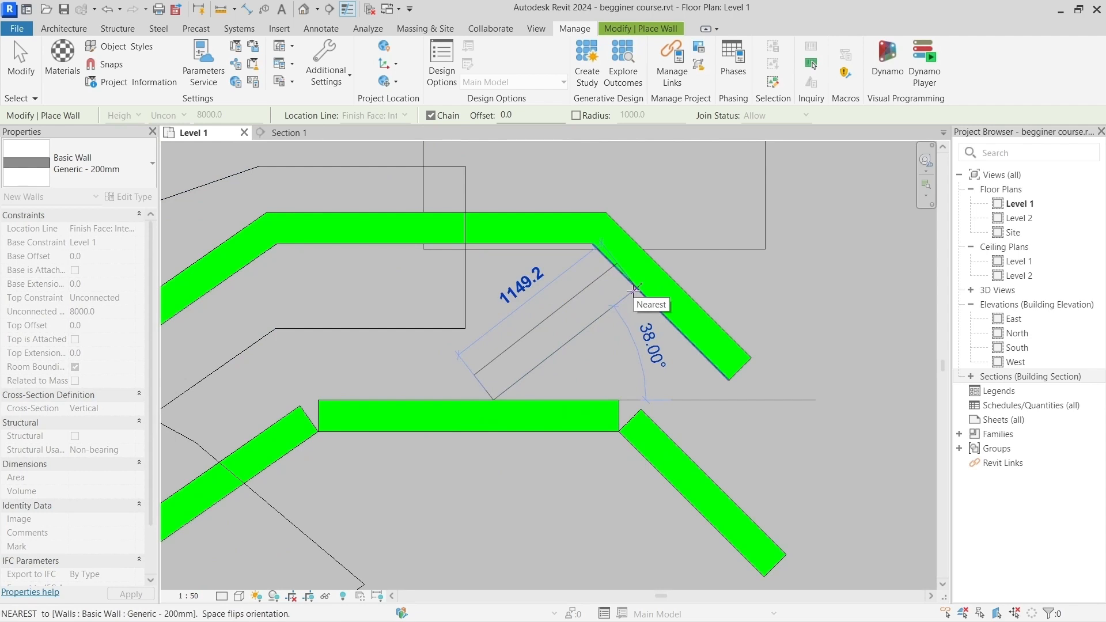
click(662, 314)
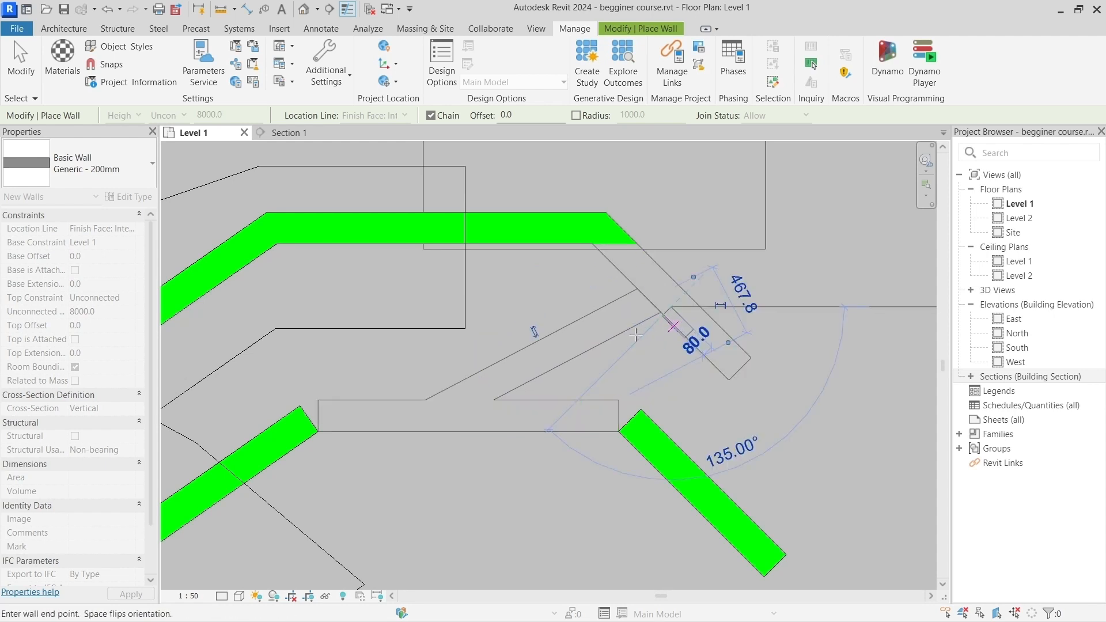
key(Escape)
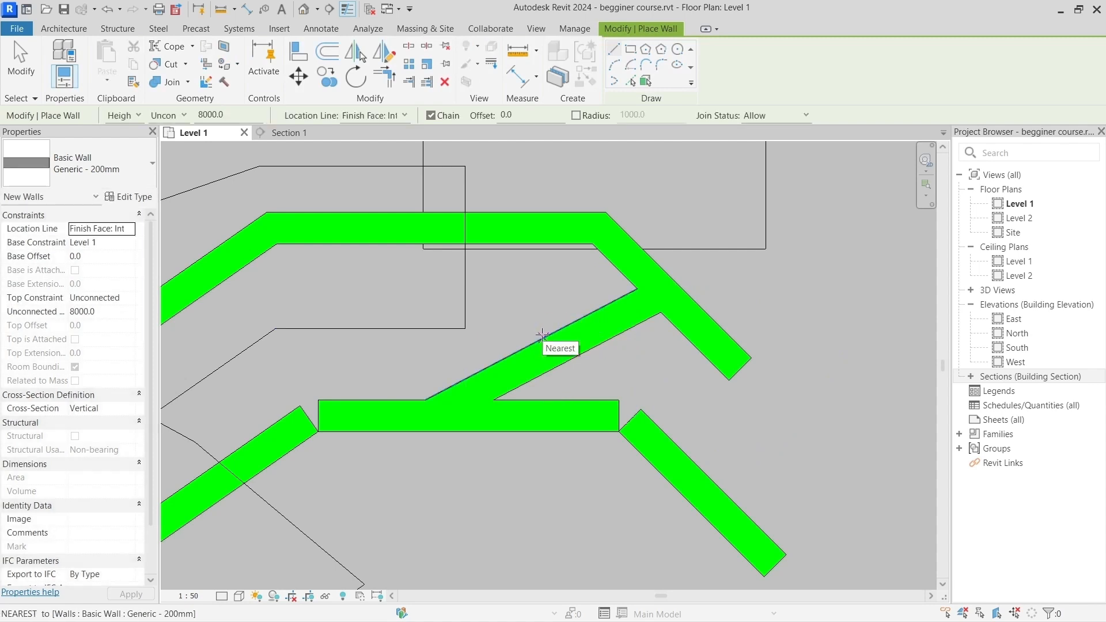
scroll(629, 381, down, 2)
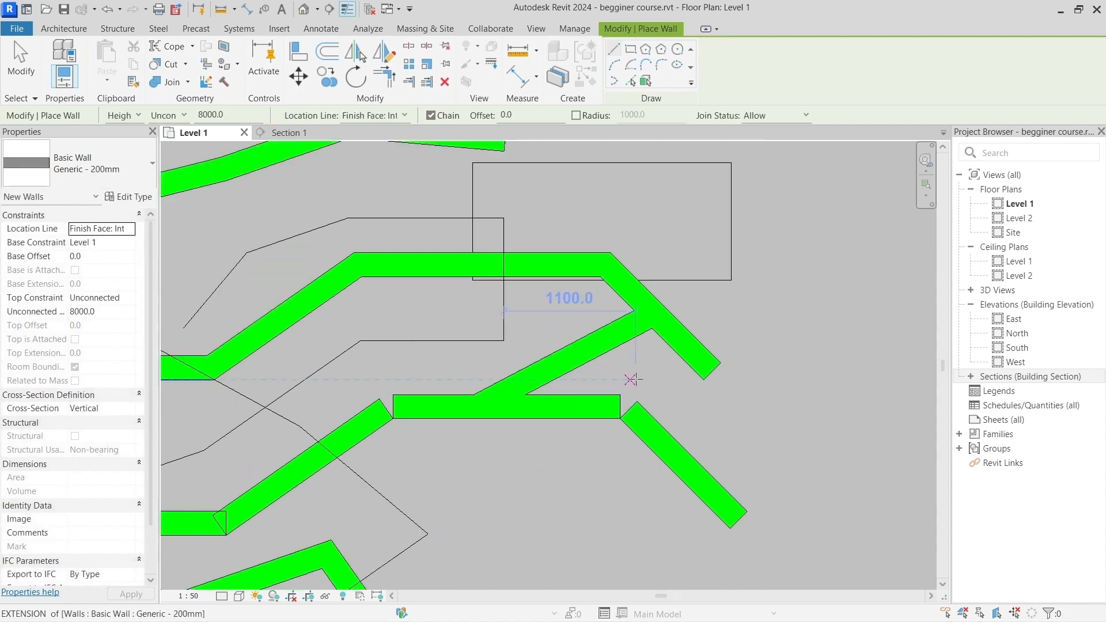
middle_drag(630, 375, 556, 347)
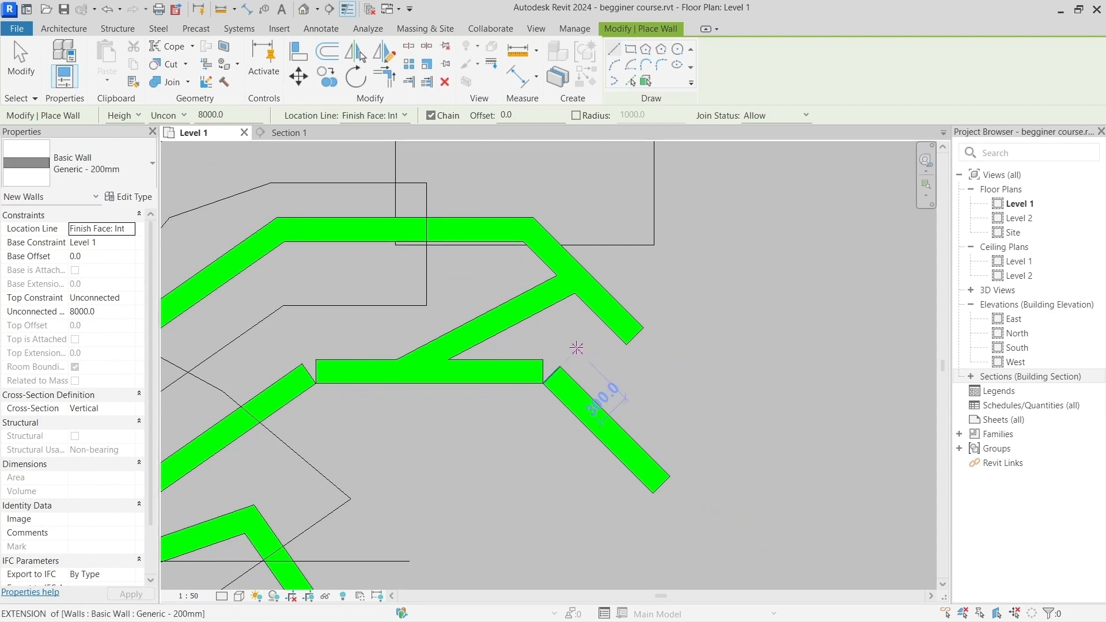
key(Escape)
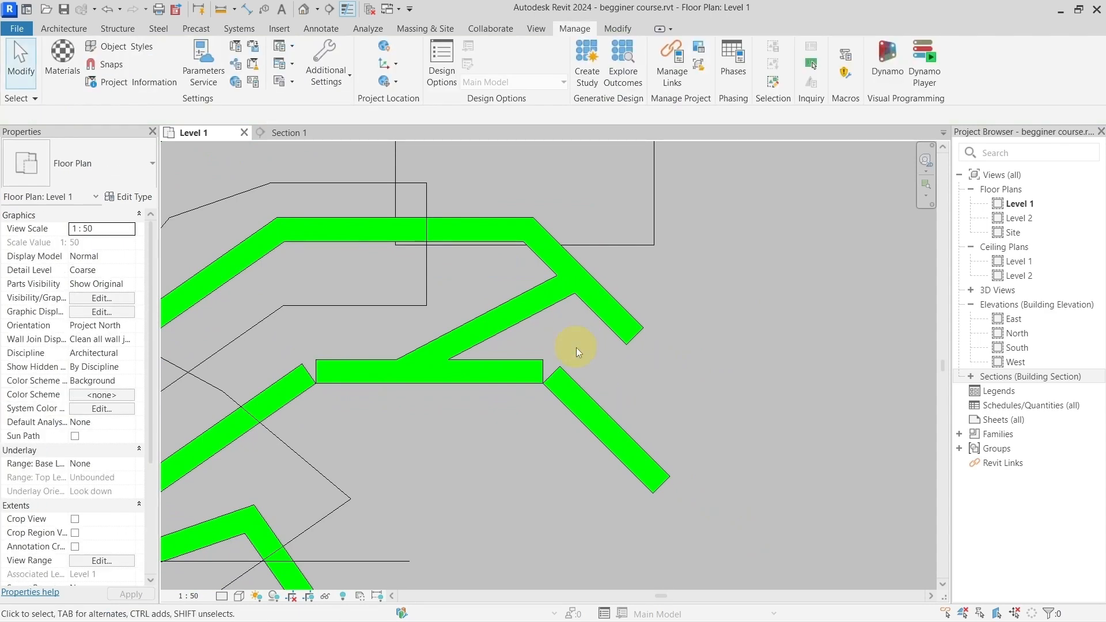
Step: Move the diagonal wall at the lower row's end 1500 mm away from the row, at 19 degrees above horizontal
scroll(576, 348, down, 4)
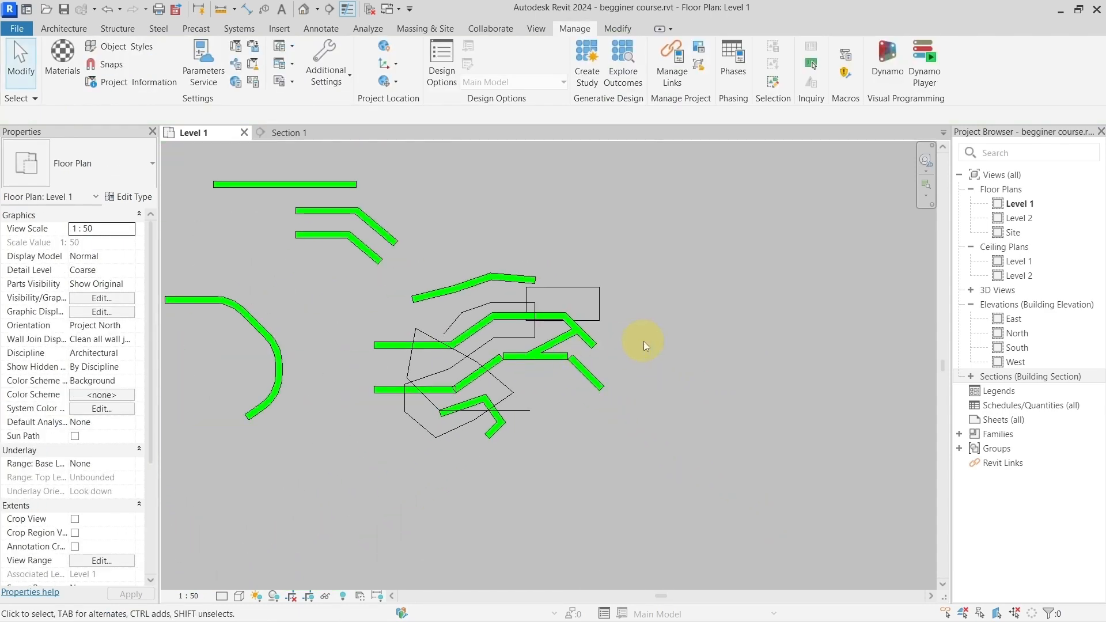
middle_drag(644, 341, 602, 350)
scroll(524, 351, up, 3)
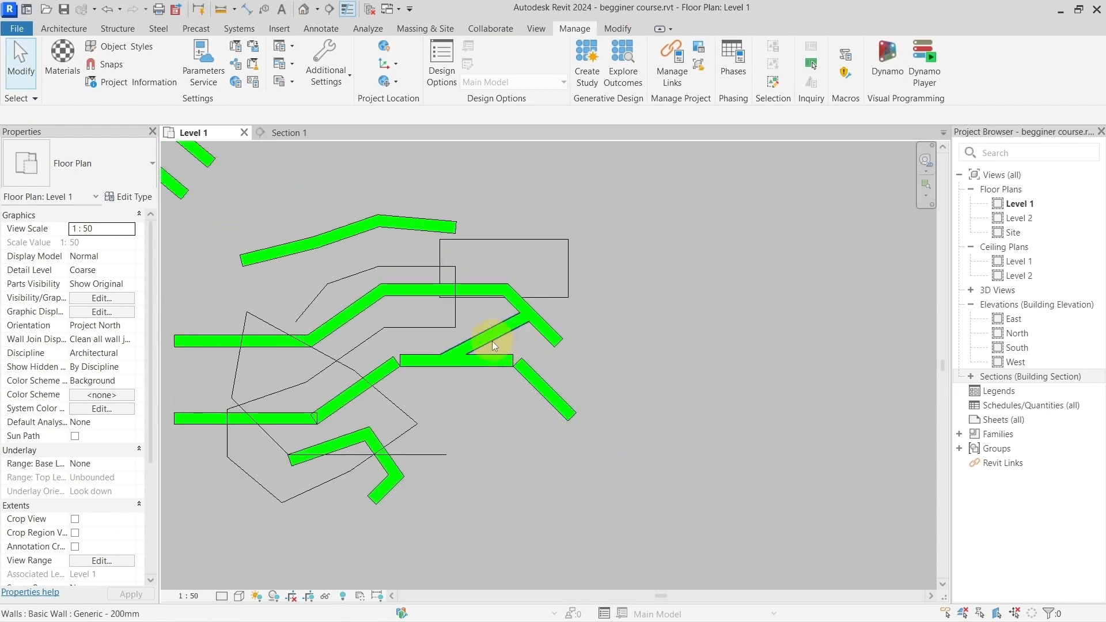
click(625, 32)
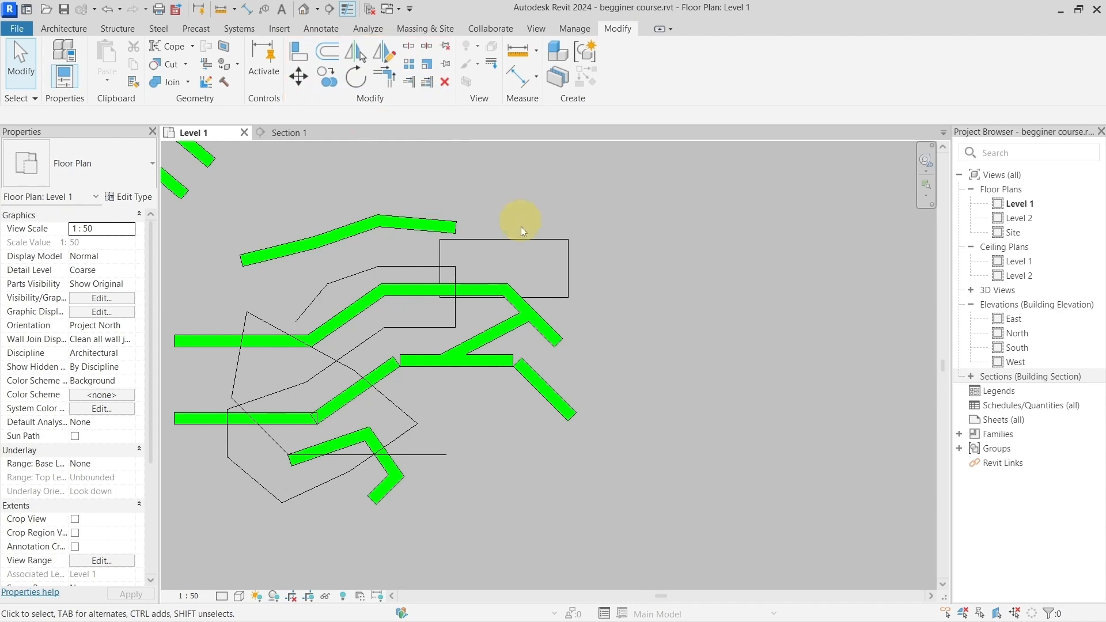
middle_drag(625, 260, 520, 257)
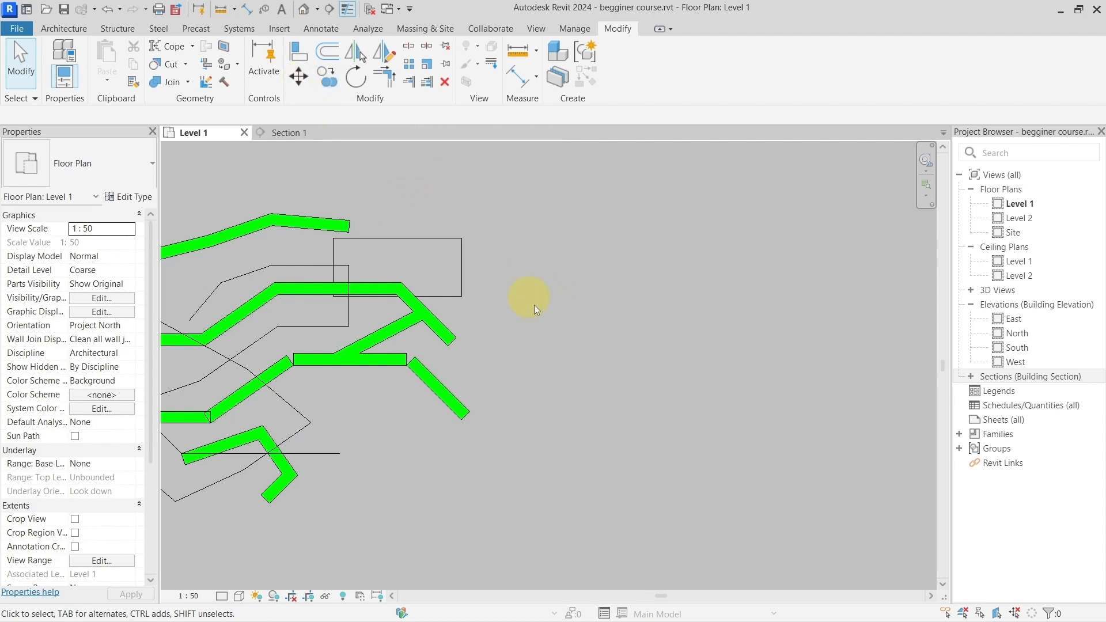
click(430, 382)
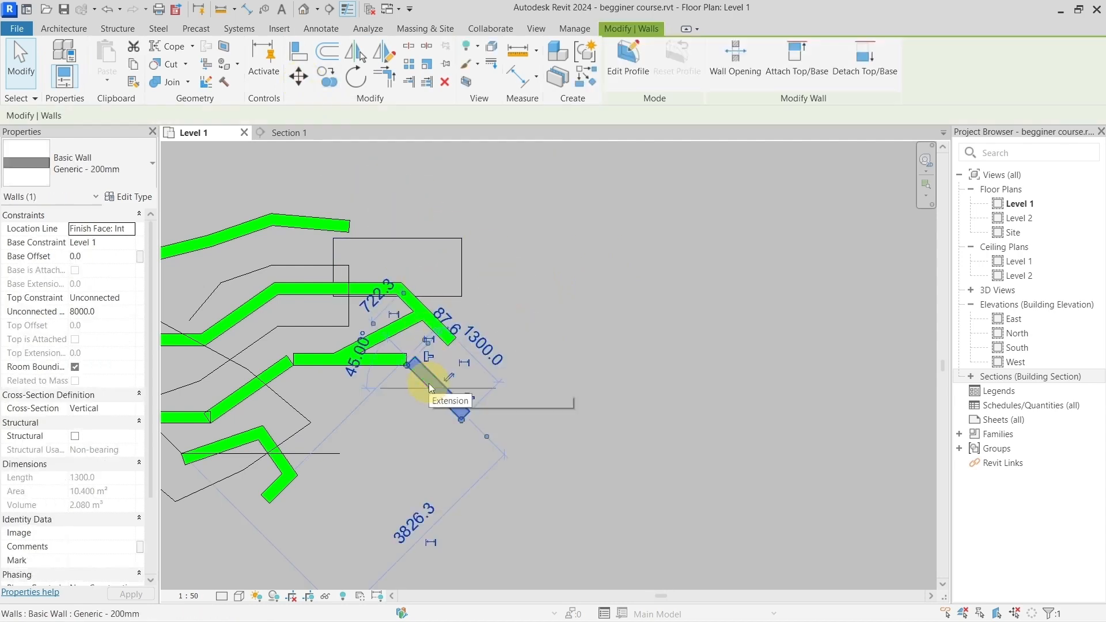
click(302, 78)
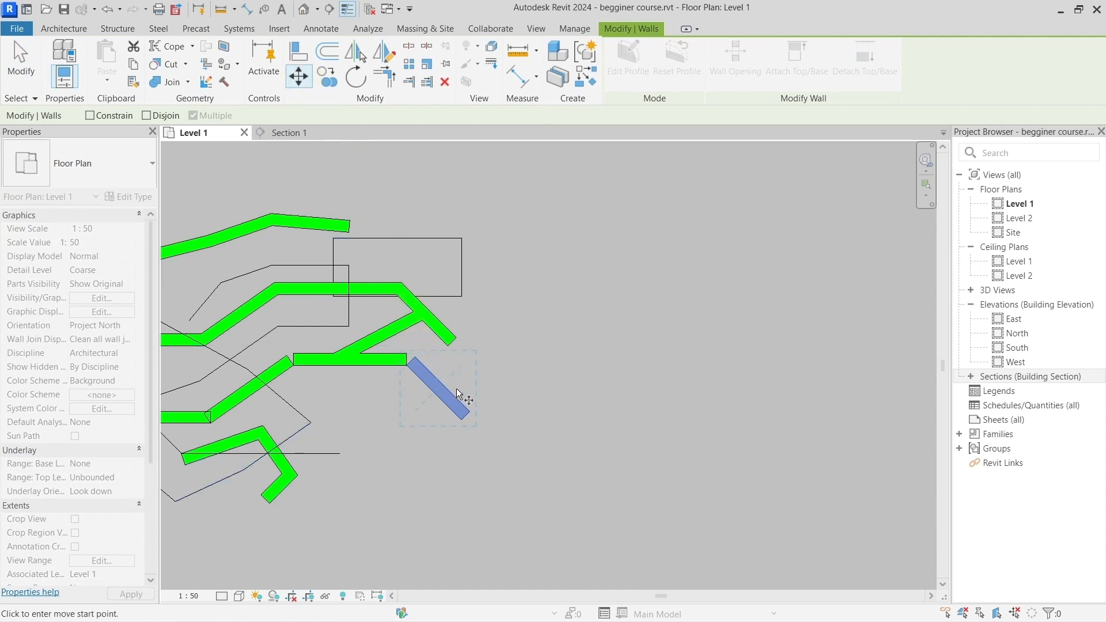
click(452, 414)
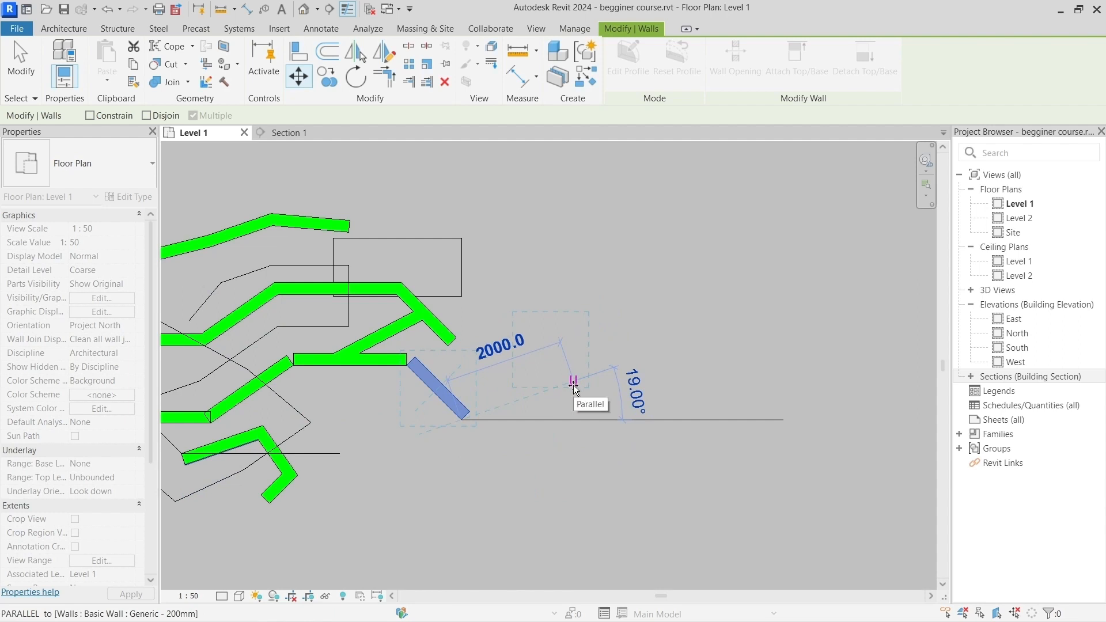
text(1500)
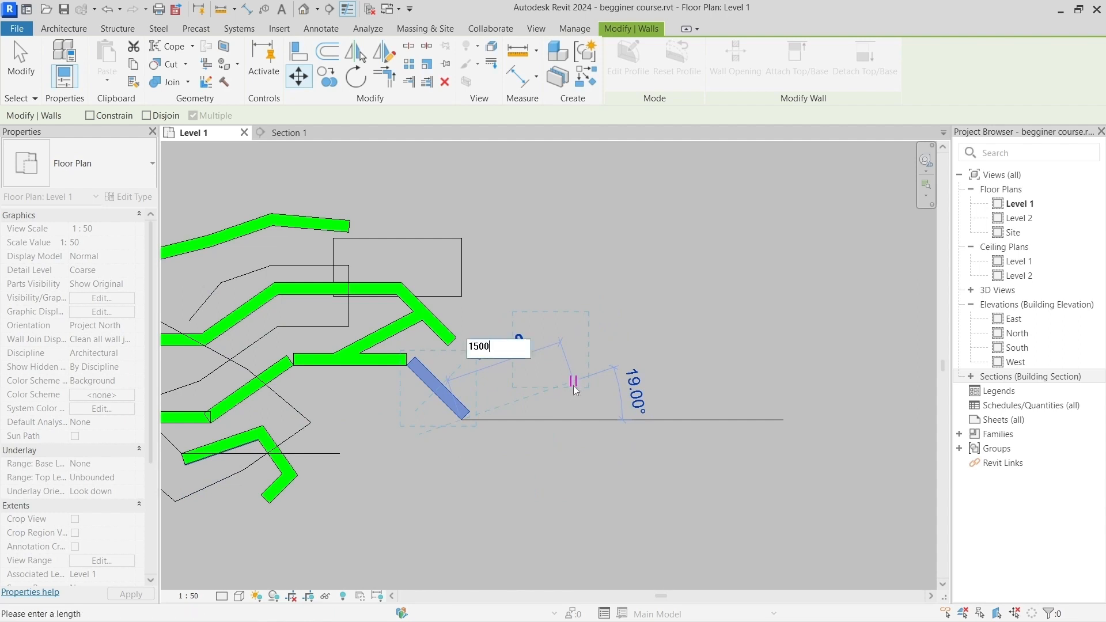
click(575, 390)
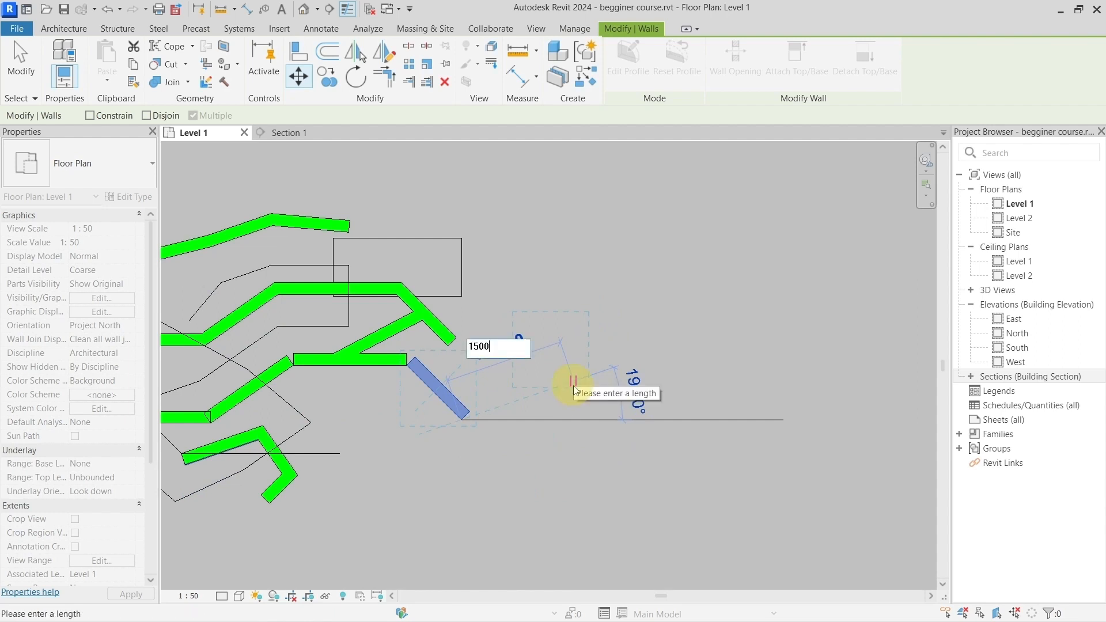
key(Return)
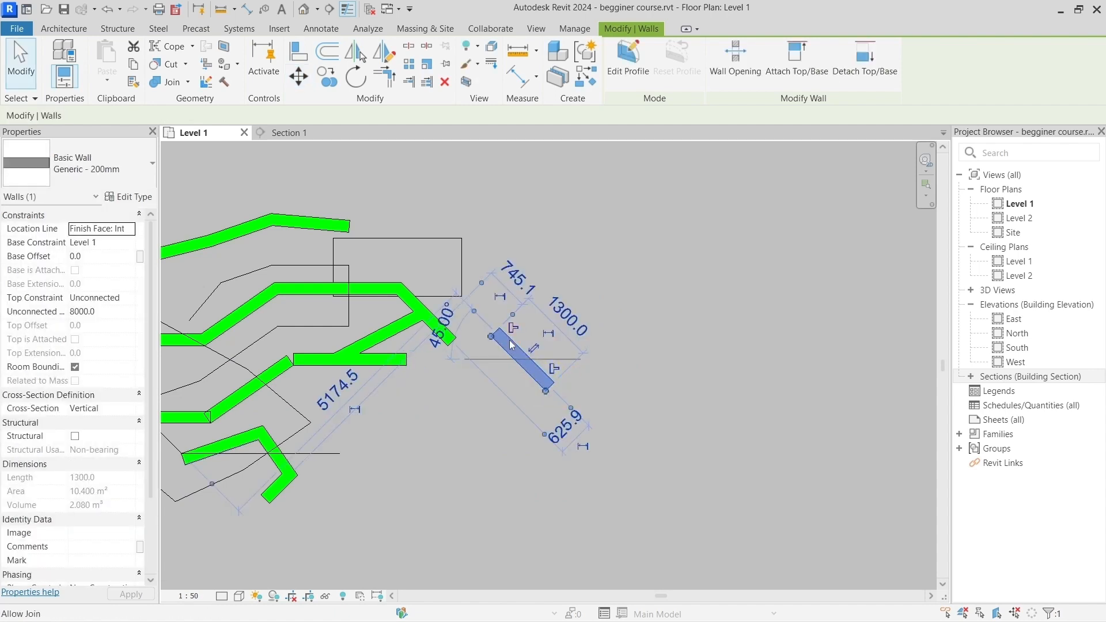
Step: Try to move the detached diagonal wall horizontally with the Constrain option, and turn the option off again
click(299, 77)
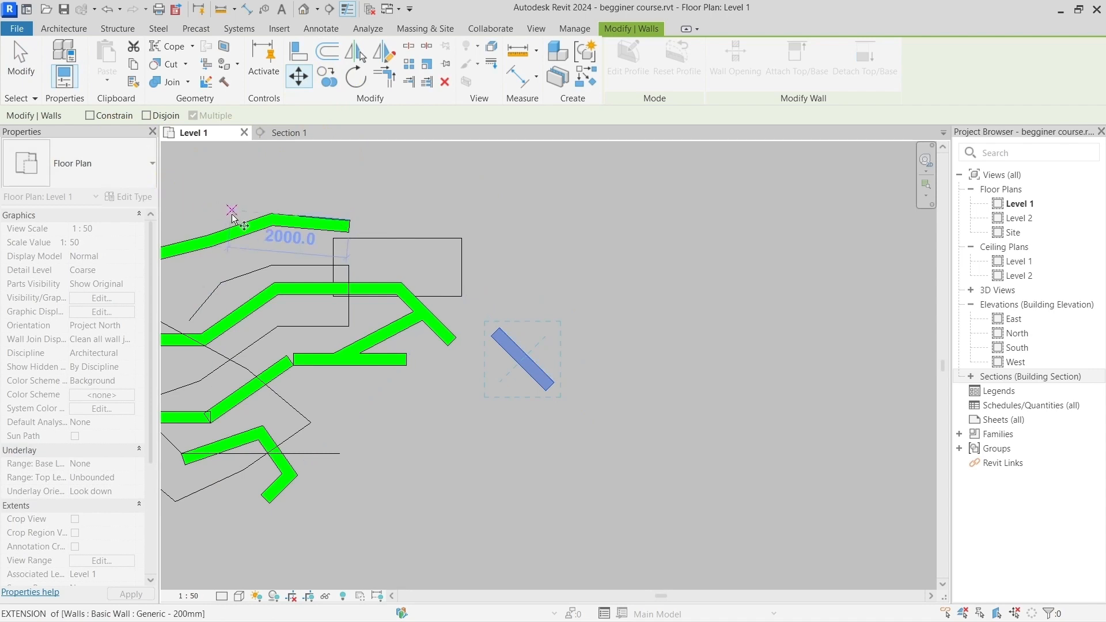
key(ctrl)
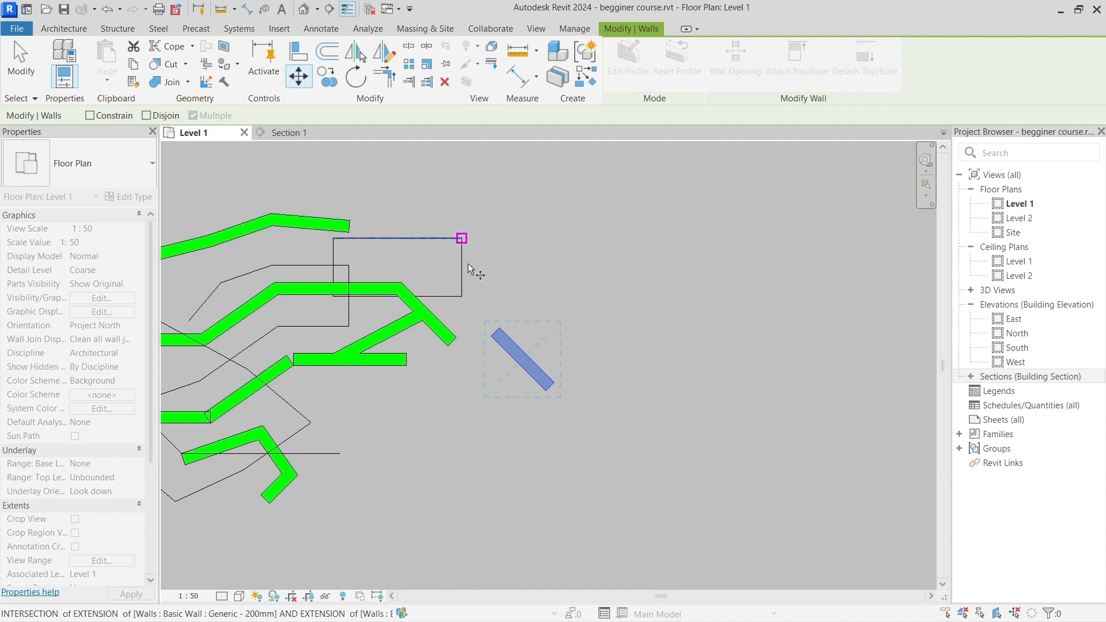
click(488, 328)
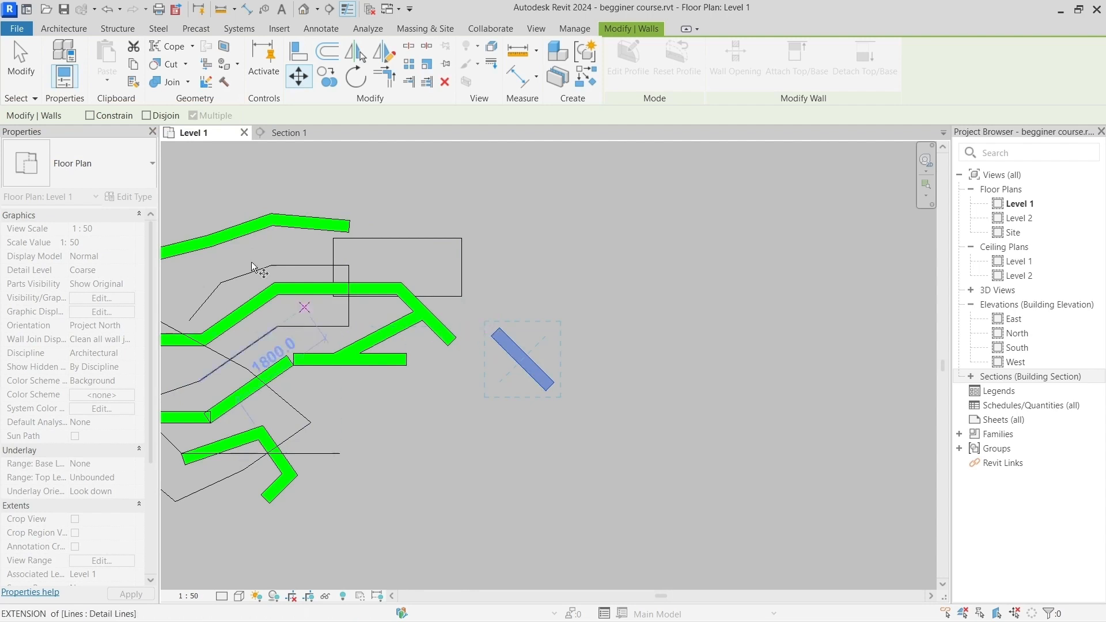
click(90, 115)
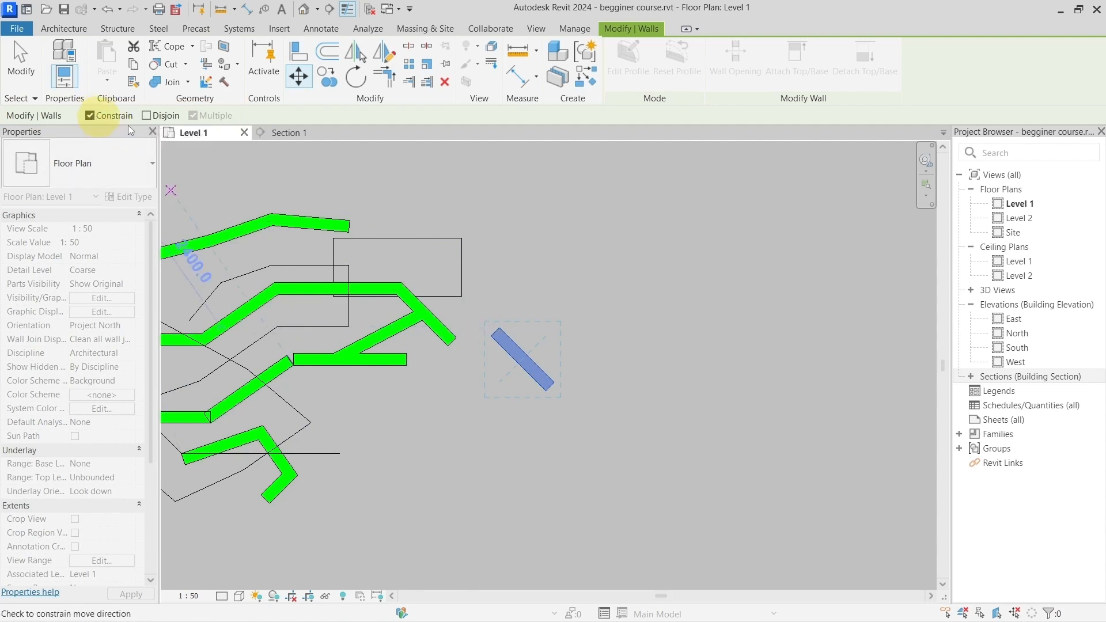
click(536, 366)
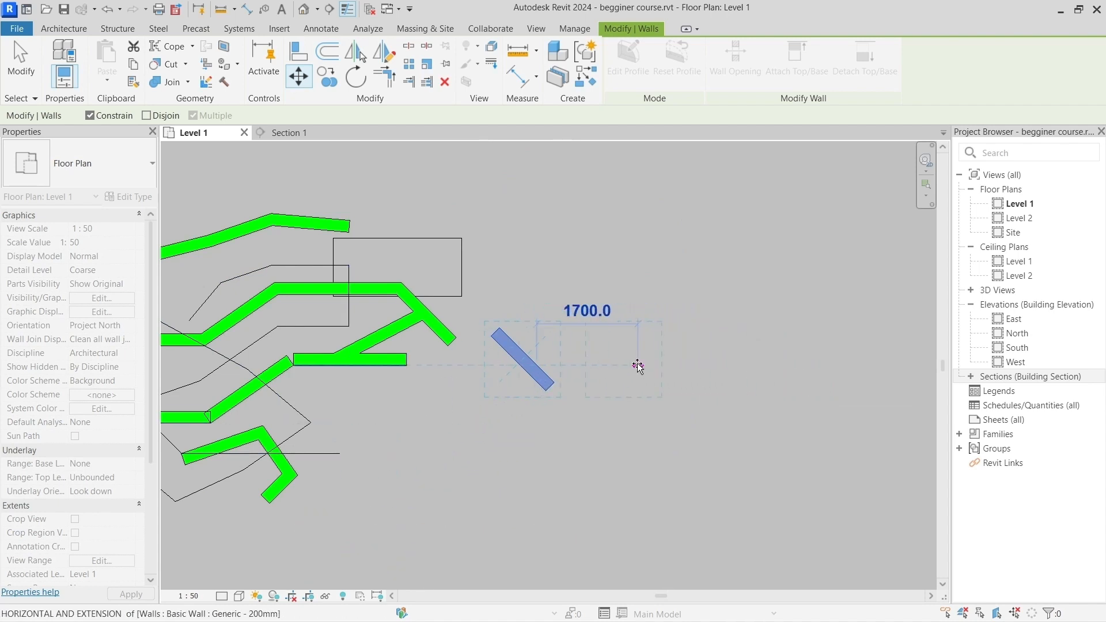
click(89, 115)
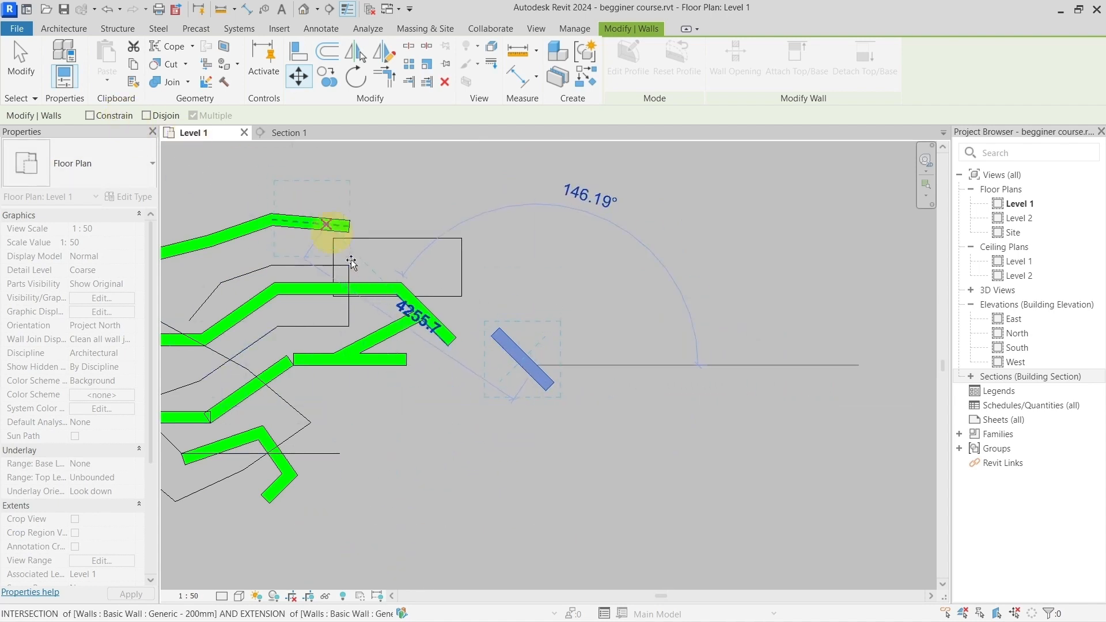
click(147, 116)
click(456, 337)
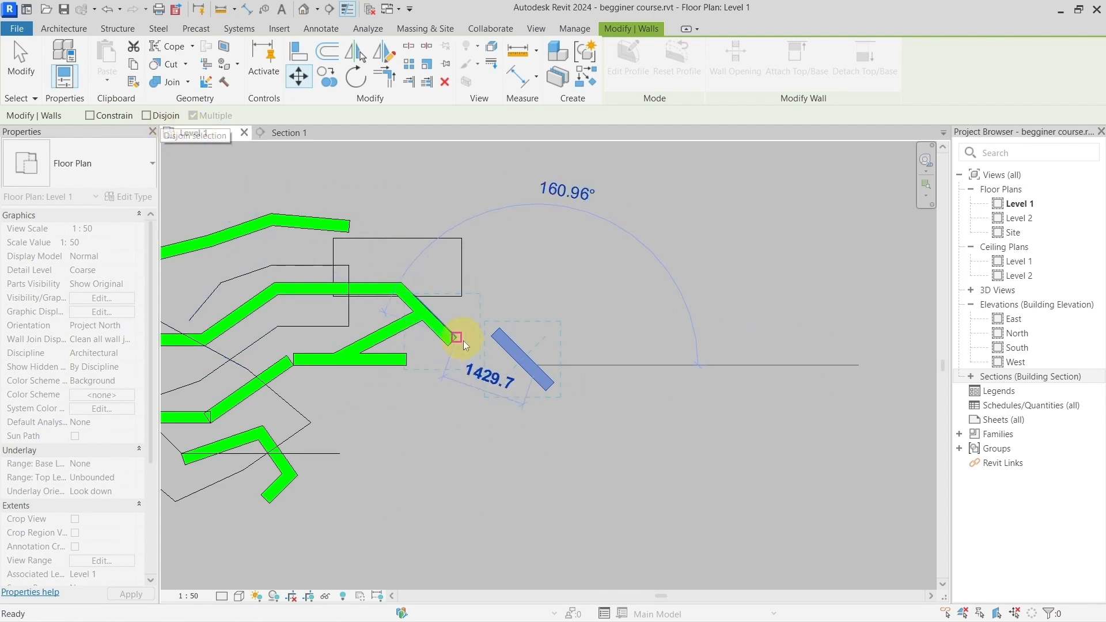
click(461, 342)
Step: Move the end wall of the topmost wall chain diagonally up and outward, leaving Disjoin off
middle_drag(272, 257, 476, 351)
scroll(482, 310, up, 4)
click(476, 351)
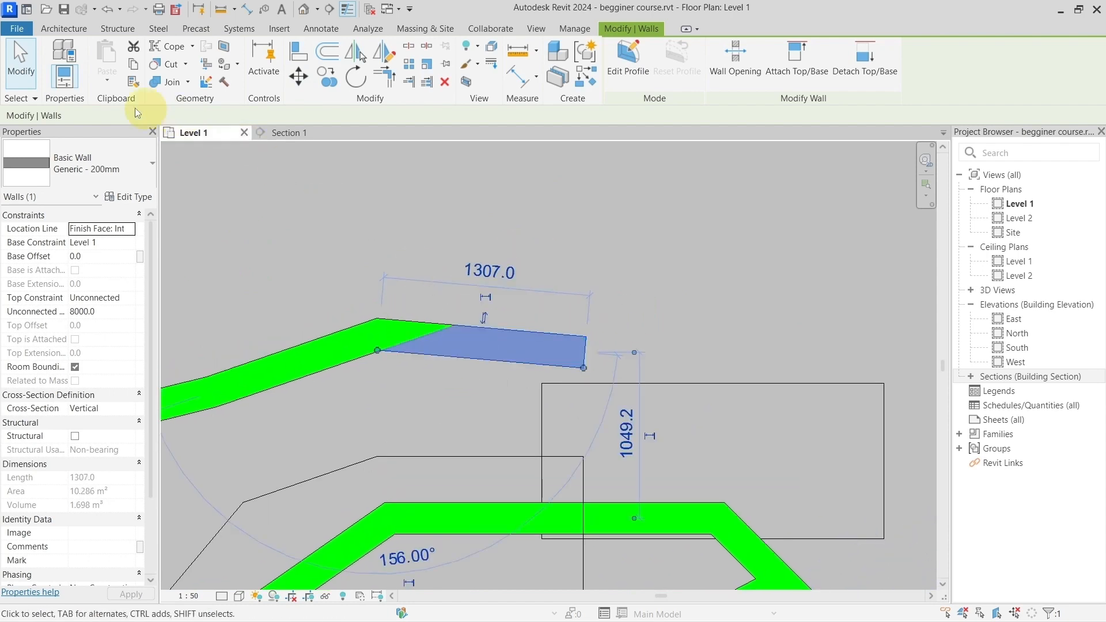
click(309, 80)
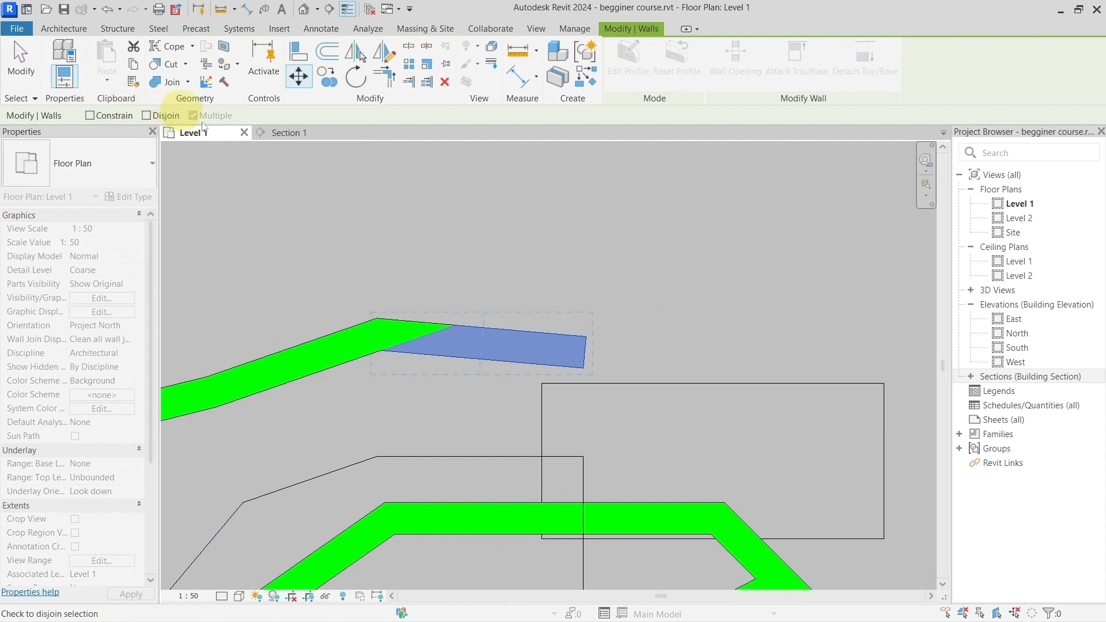
click(548, 349)
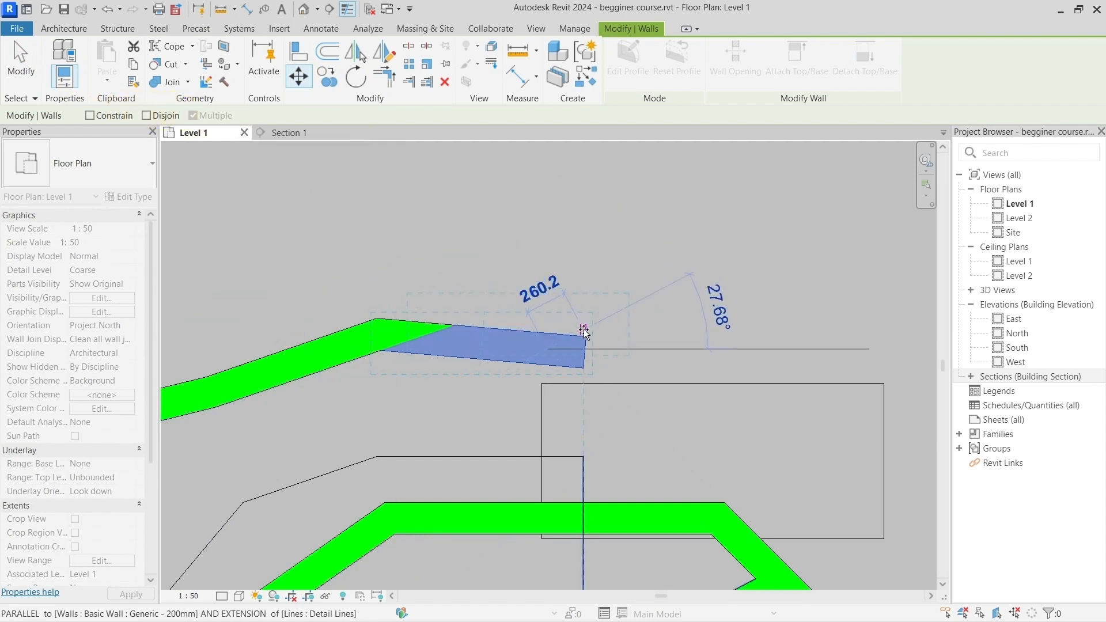
click(663, 283)
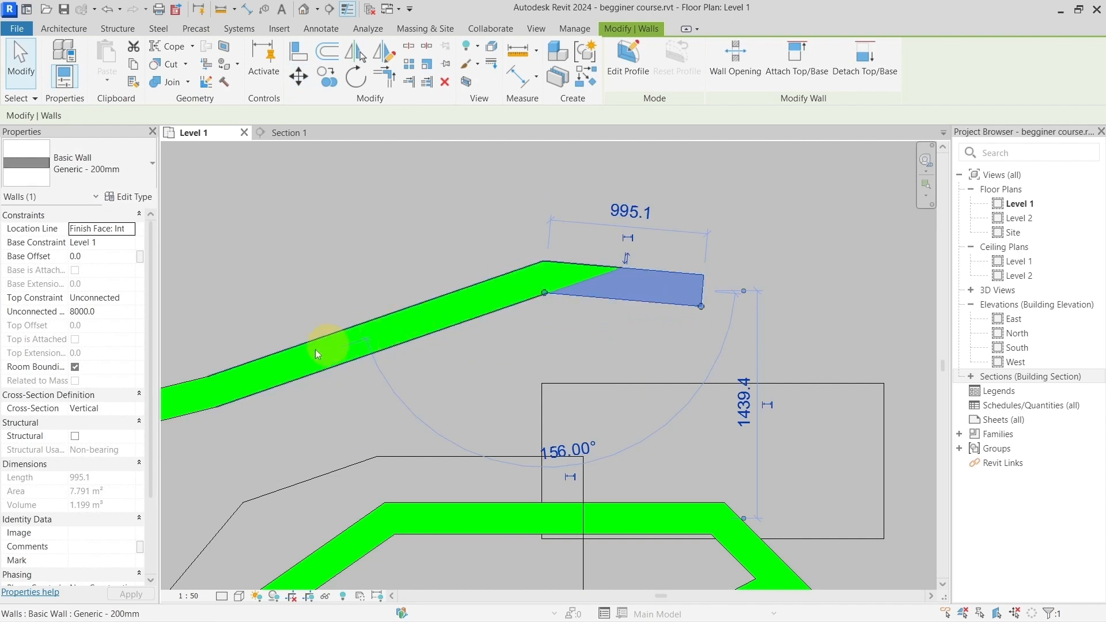
Step: Reposition the topmost chain's end wall directly by hand, back down to about 1200 mm above the horizontal wall below
click(295, 358)
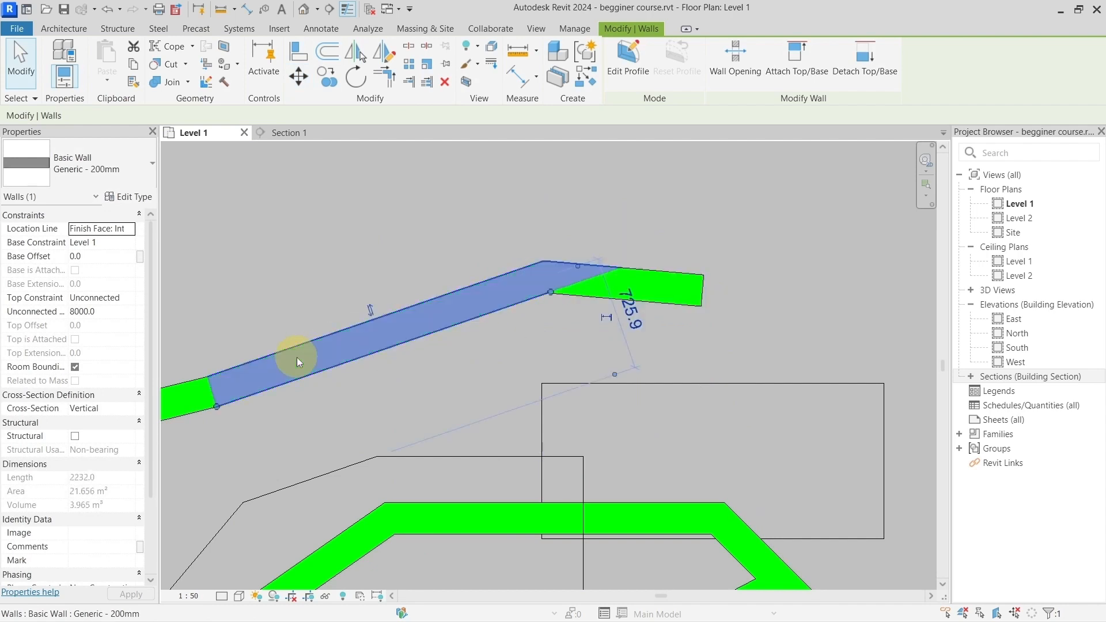
click(648, 281)
scroll(648, 281, down, 3)
scroll(648, 281, up, 2)
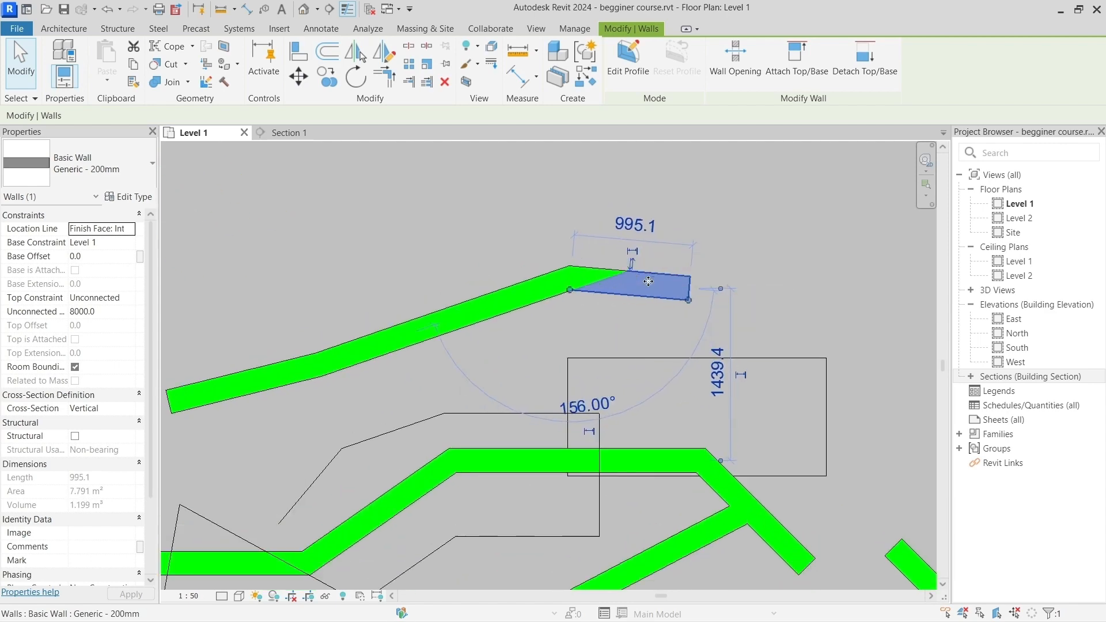
drag(654, 287, 589, 313)
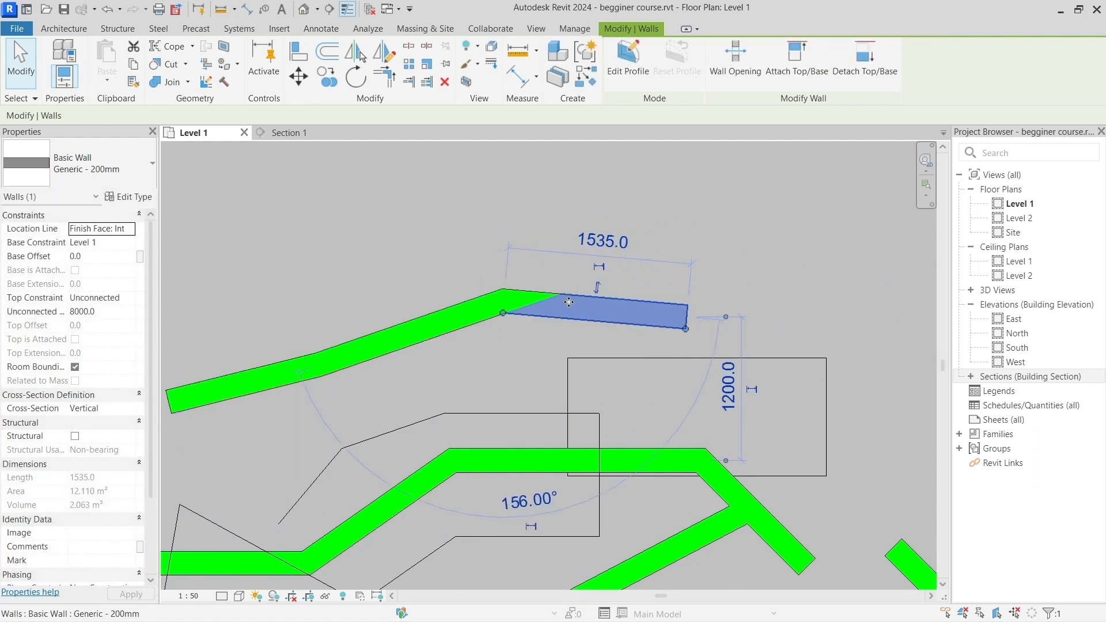
Step: Move the topmost chain's end wall with Disjoin on to about 1650 mm above the horizontal wall below, and check both separated walls
click(300, 77)
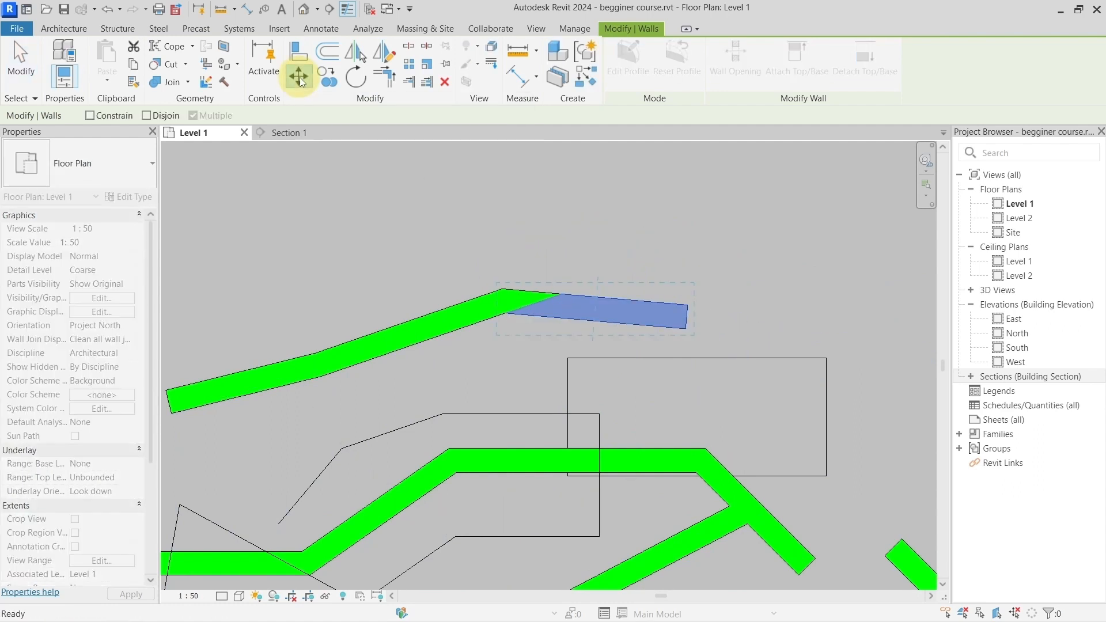
click(161, 117)
click(592, 302)
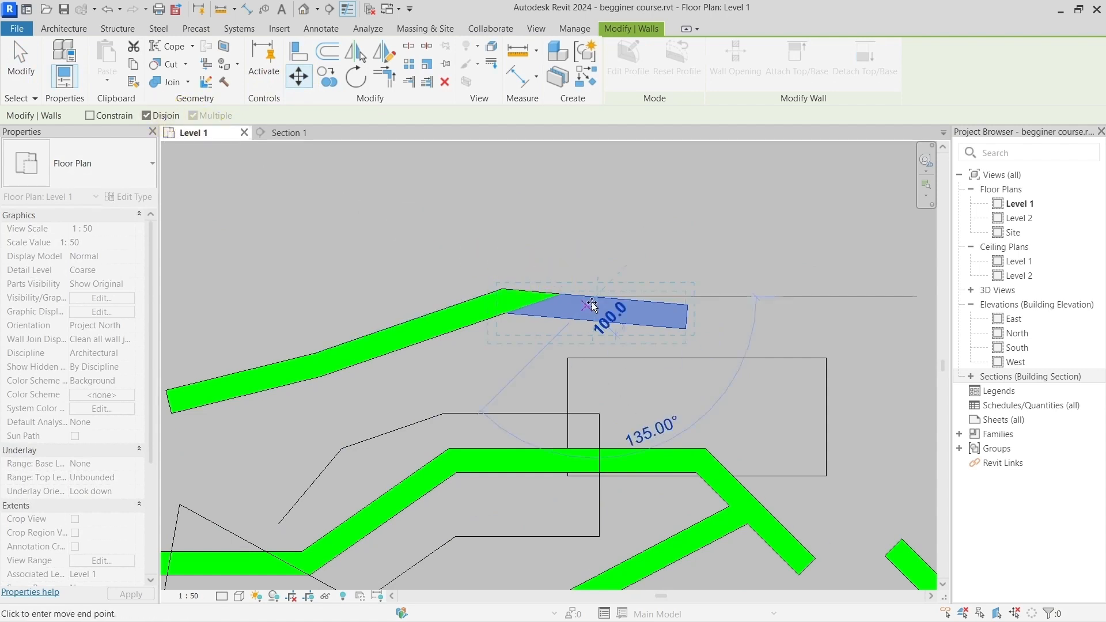
click(630, 254)
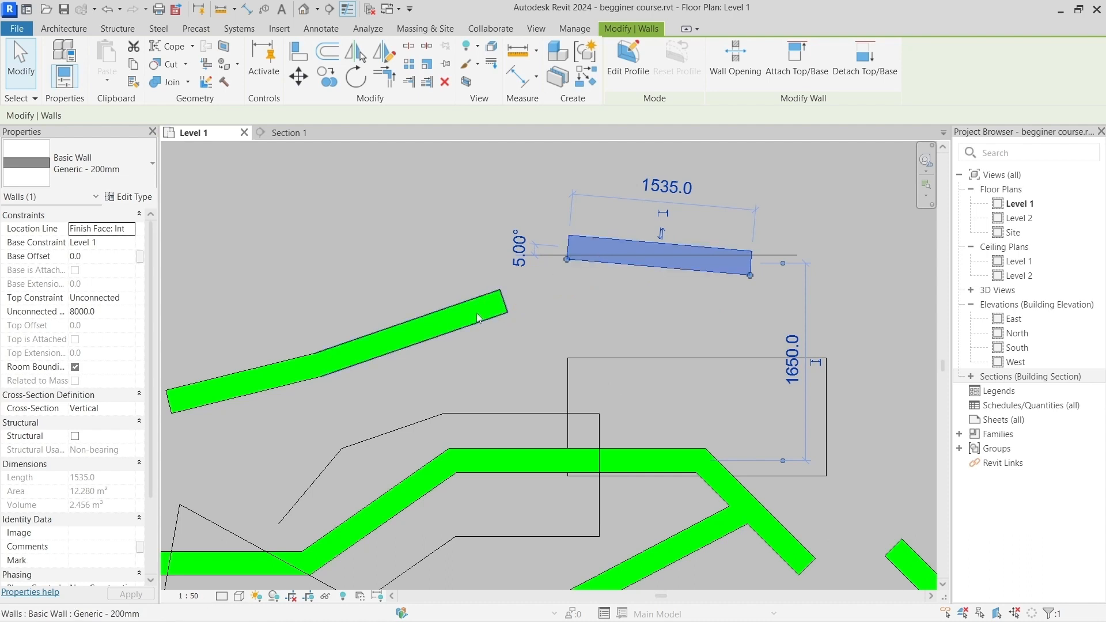
click(495, 311)
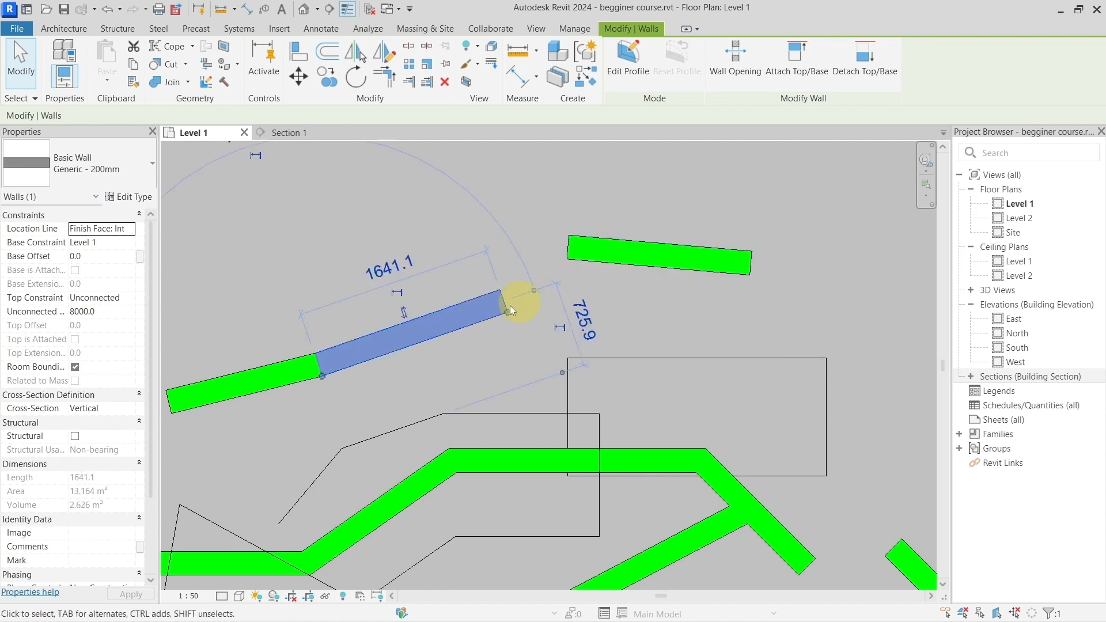
click(677, 264)
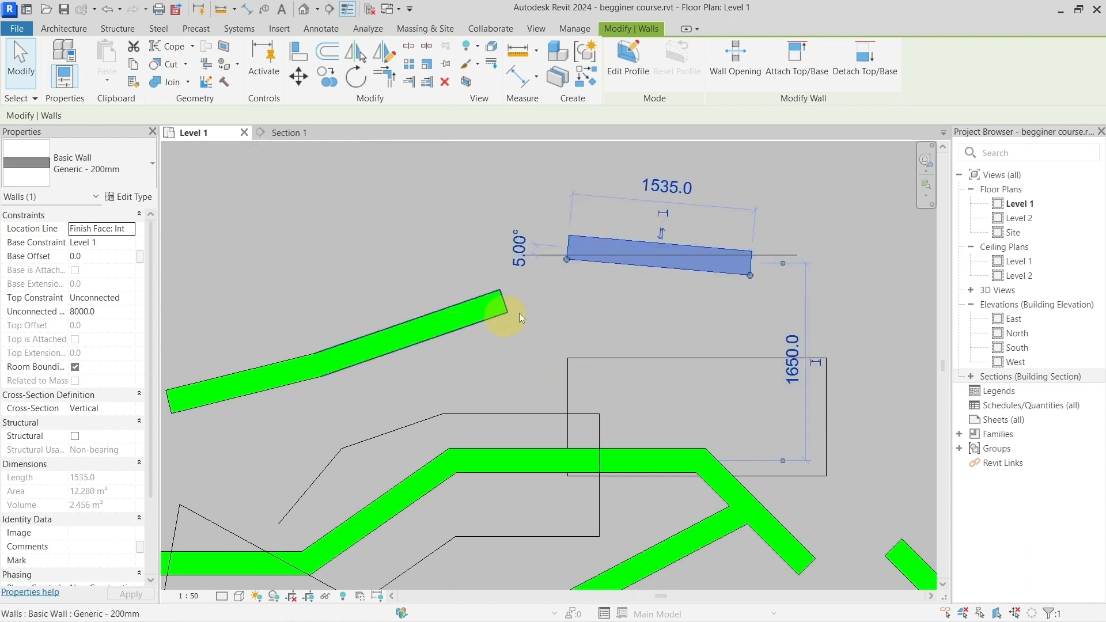
click(604, 302)
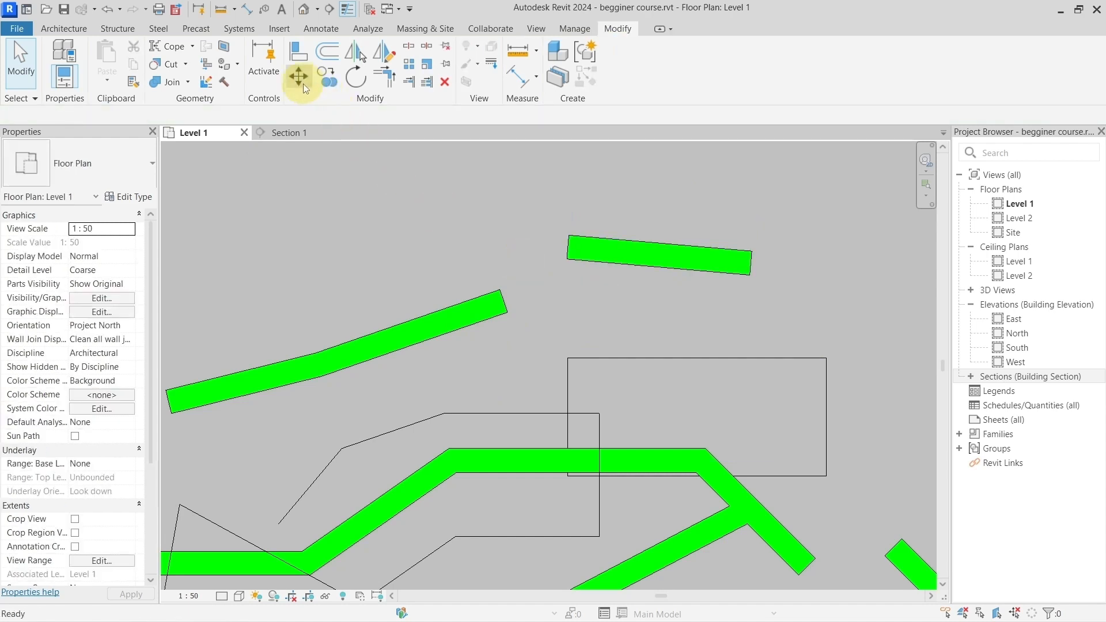
Step: Try the Move tool by starting it before choosing the separated top wall, then cancel it and clear the selection
click(303, 84)
click(593, 240)
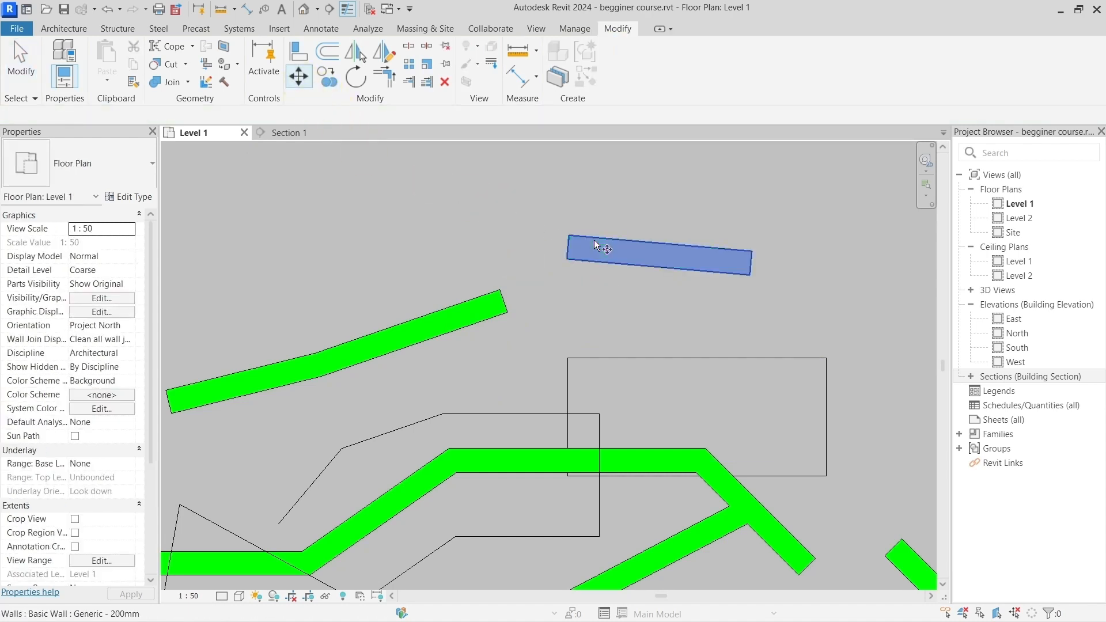
key(Return)
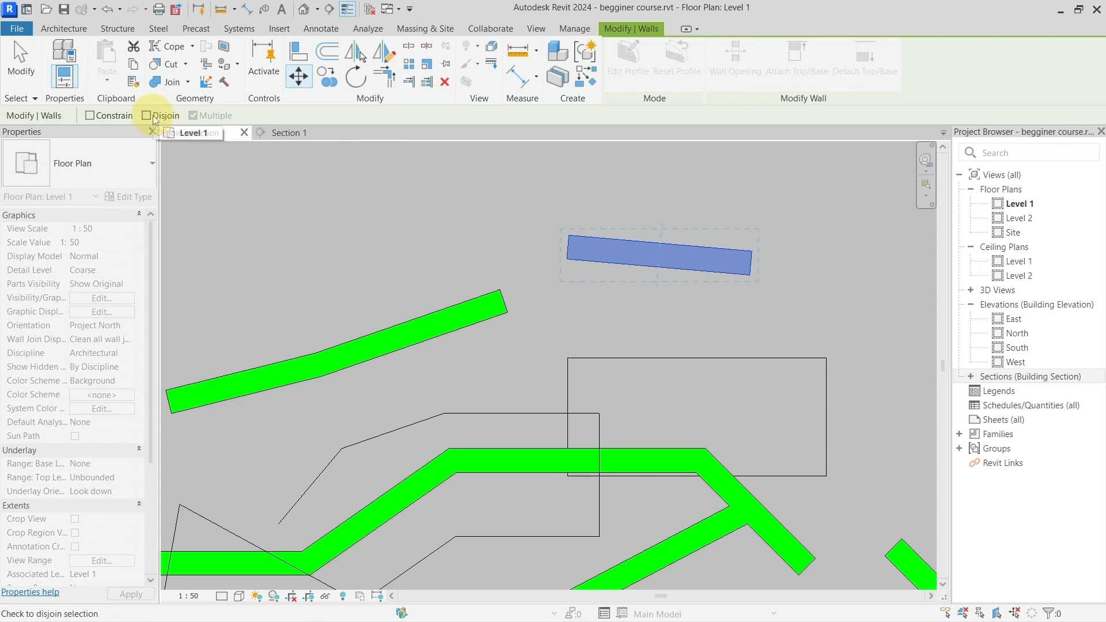
click(333, 215)
right_click(485, 229)
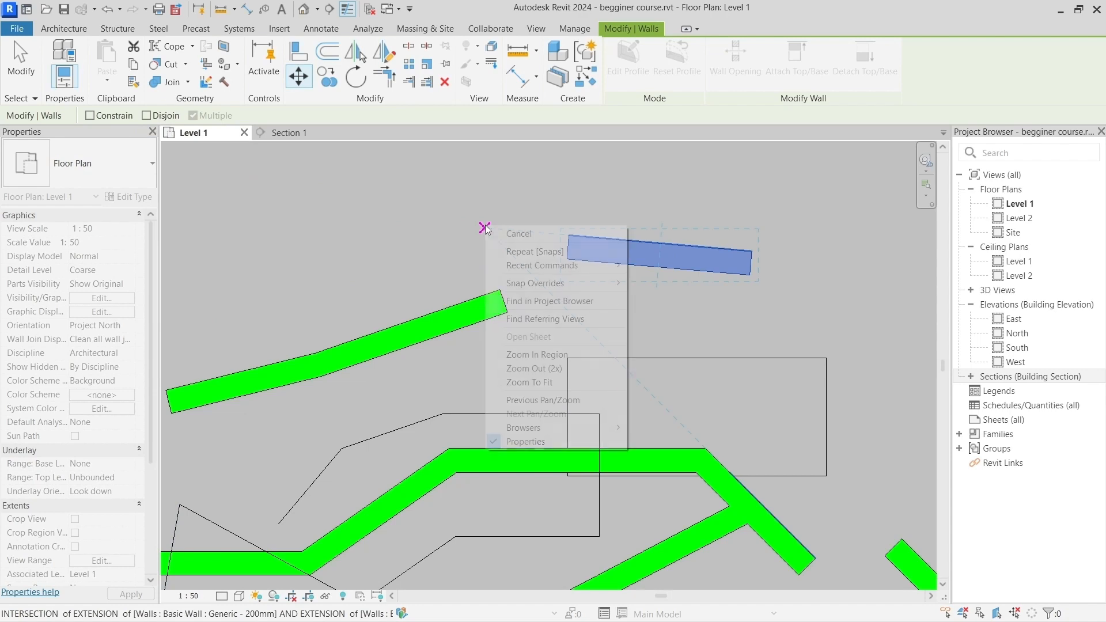
click(504, 230)
scroll(503, 230, down, 3)
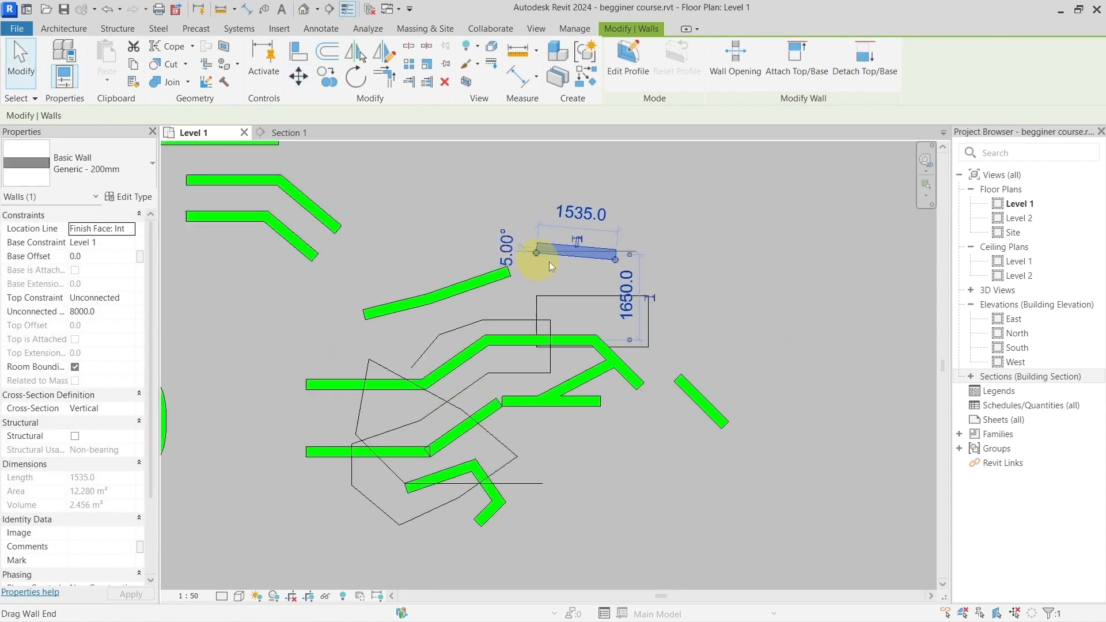
middle_drag(745, 287, 458, 293)
click(460, 295)
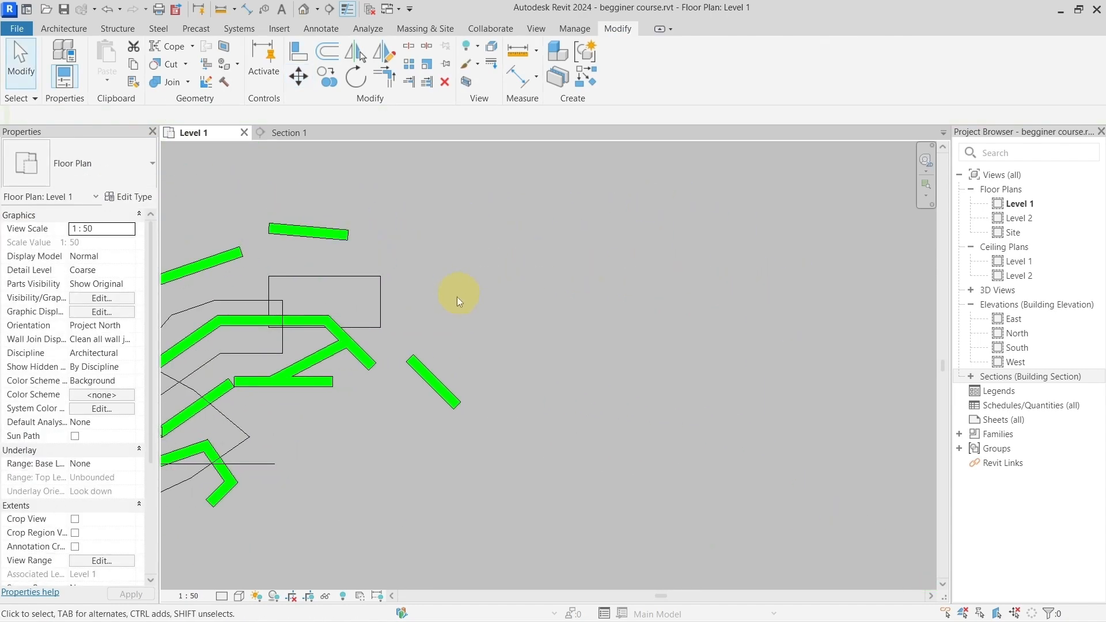
Step: Reshape the detached diagonal wall into a vertical wall about 1200 mm long by repositioning its upper end
scroll(448, 296, up, 1)
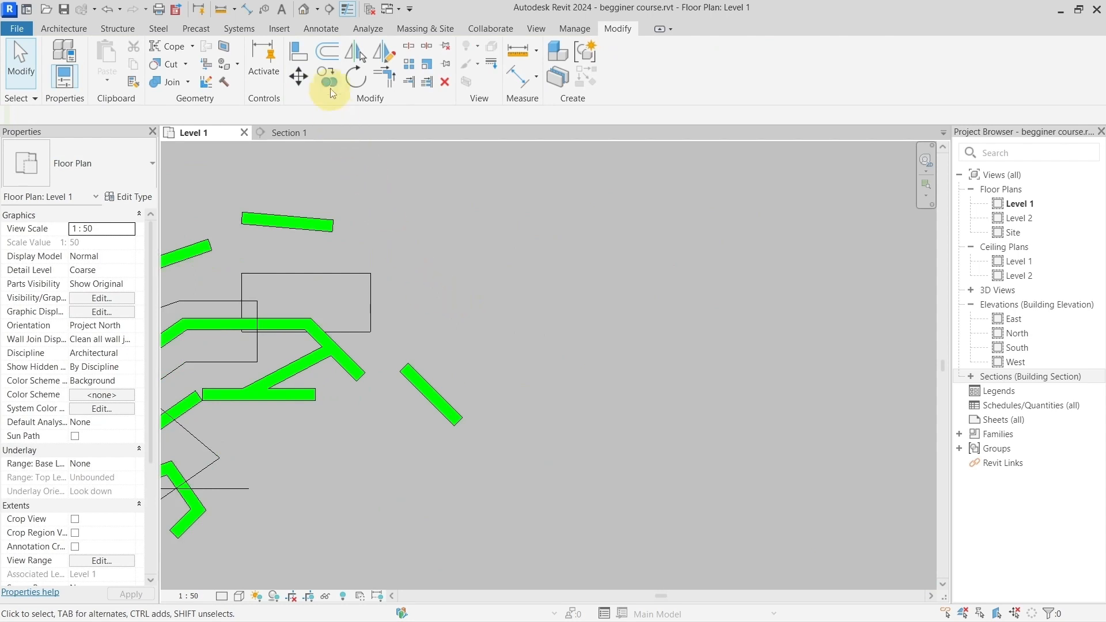
click(443, 408)
scroll(443, 408, up, 3)
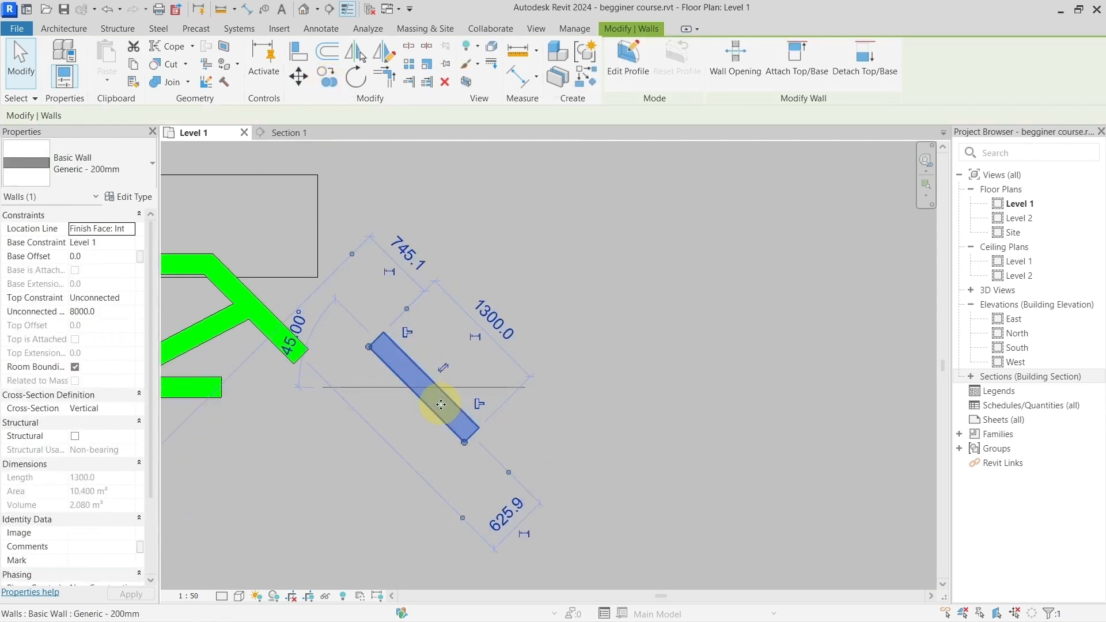
drag(358, 329, 466, 303)
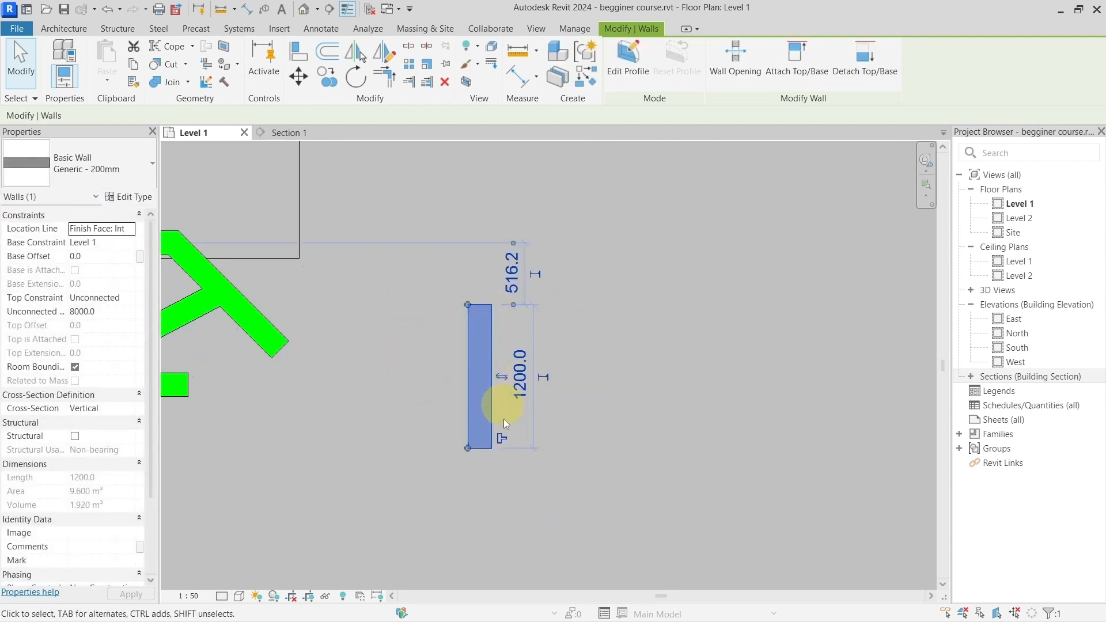
Step: Copy the vertical wall 1000 mm horizontally to the right from its top right corner, with Multiple off
middle_drag(440, 358, 371, 336)
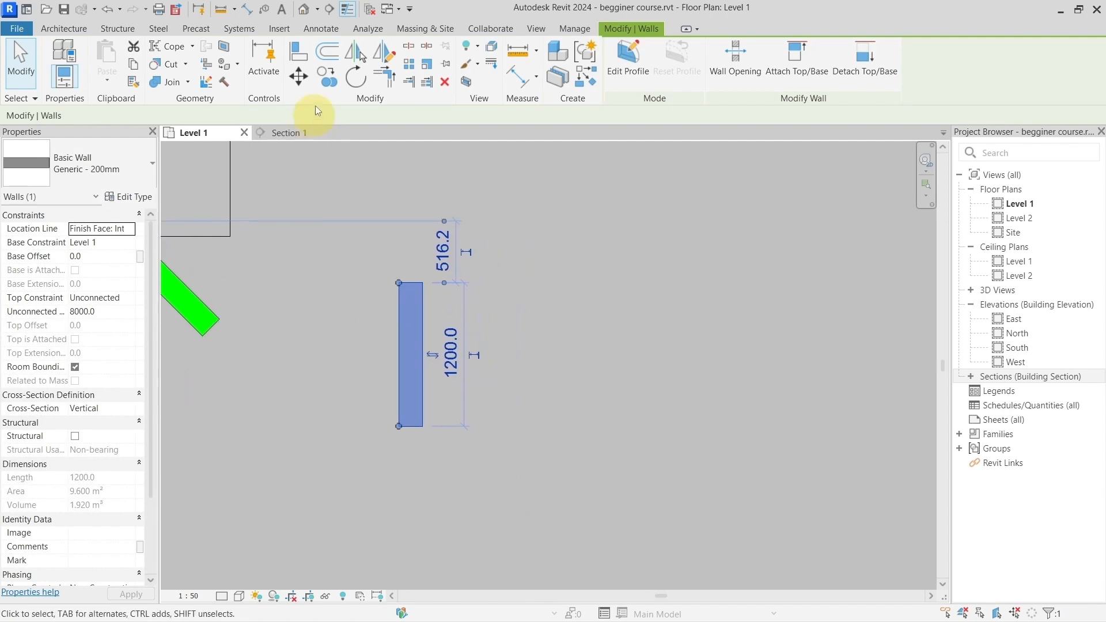
click(326, 77)
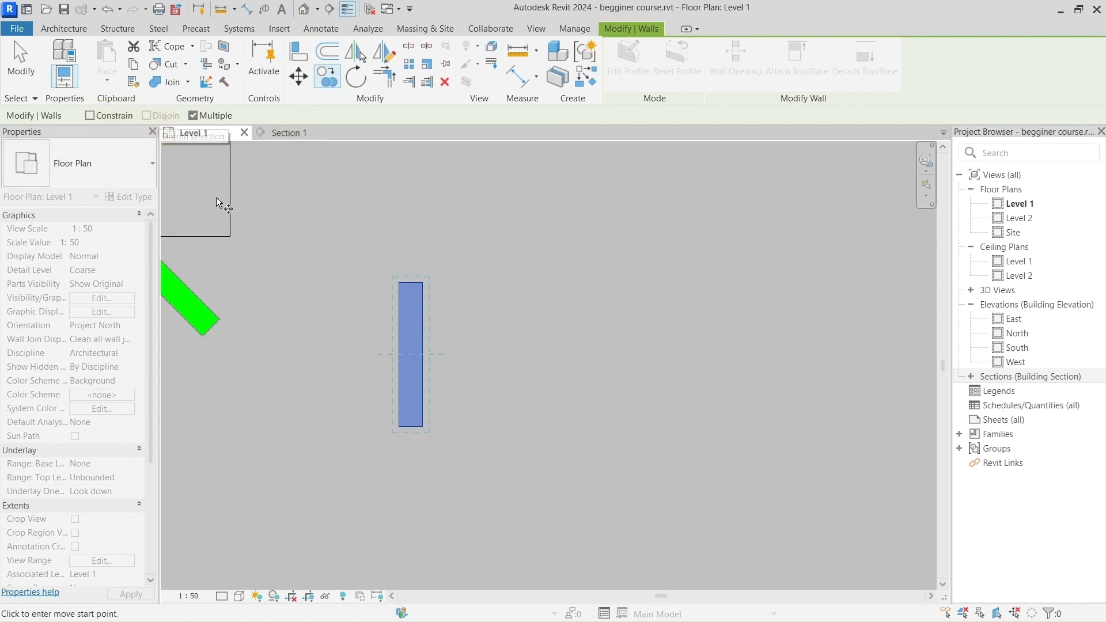
key(ctrl)
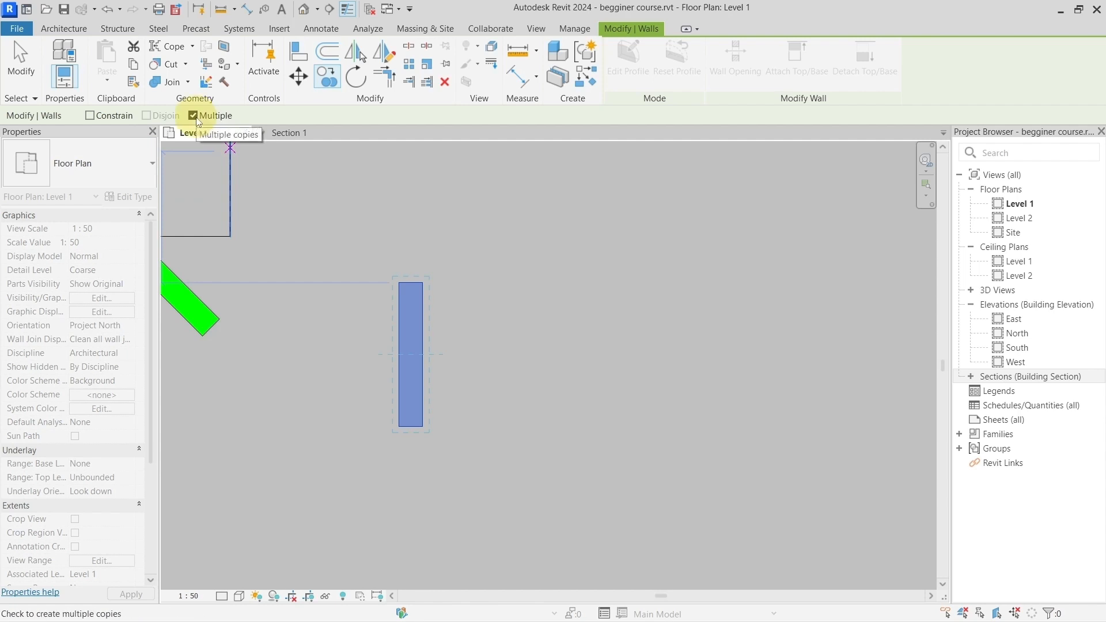
click(422, 283)
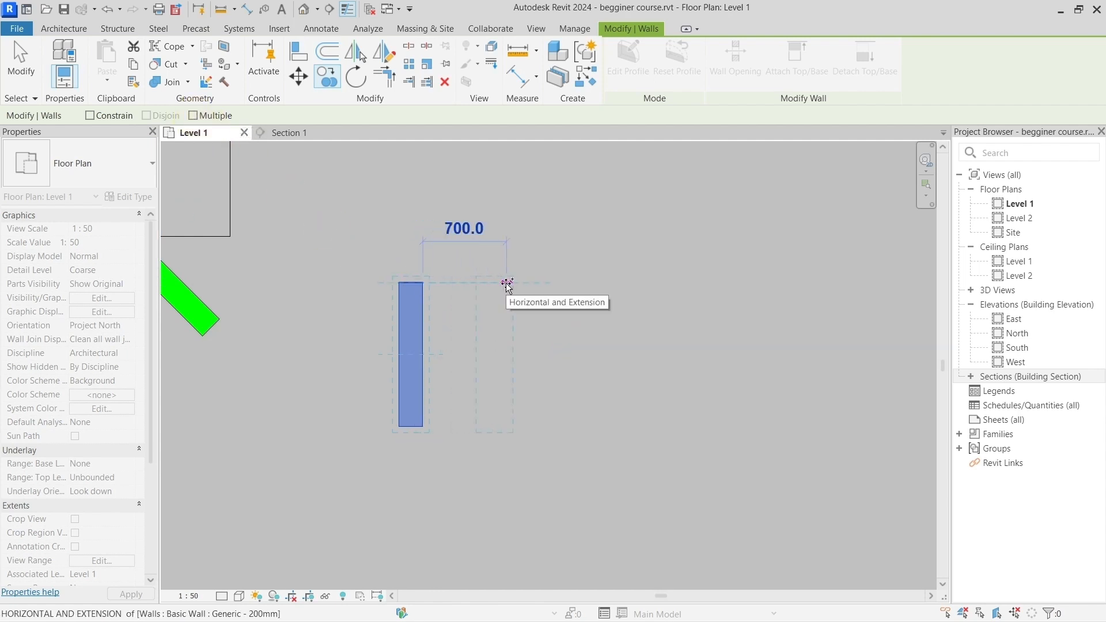
text(1000)
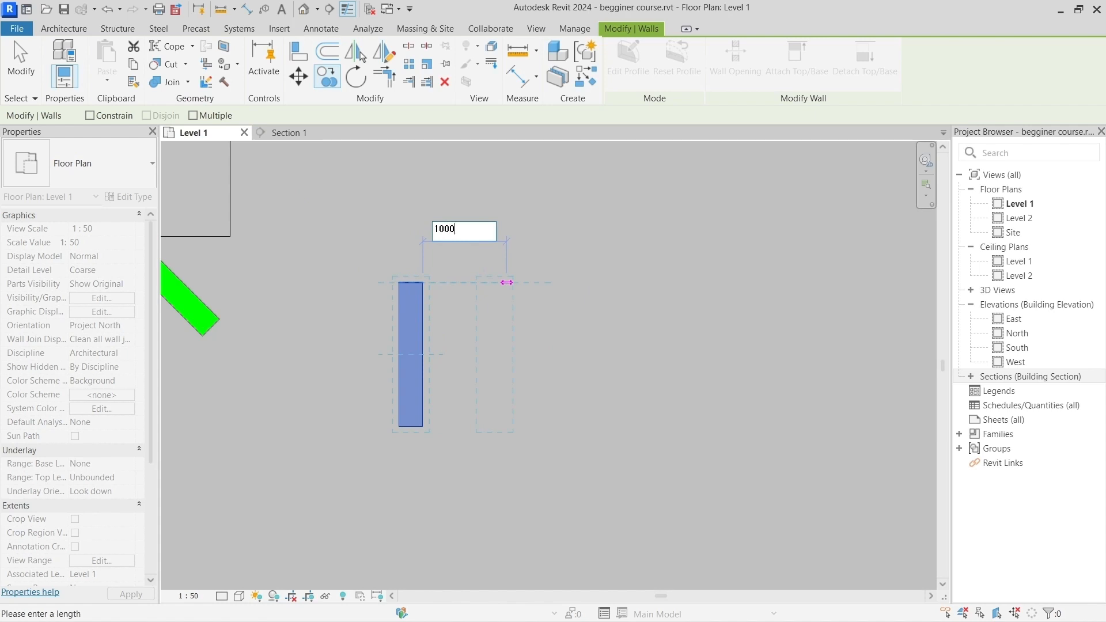
key(Return)
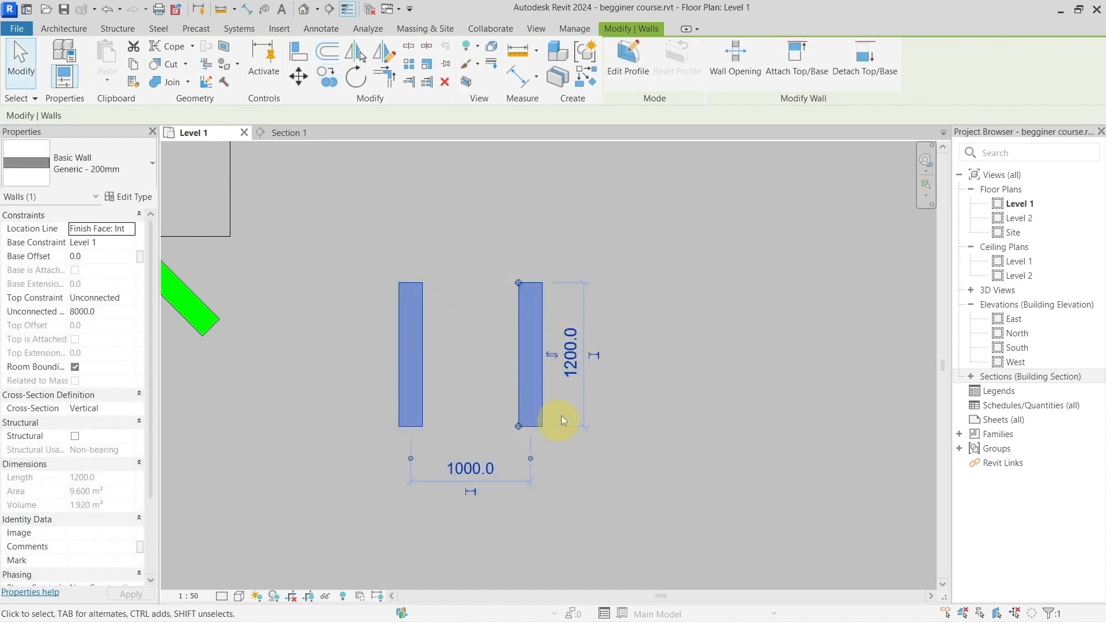
Step: Copy the second vertical wall 1000 mm further to the right from its top right corner, with Multiple on
middle_drag(517, 370, 452, 355)
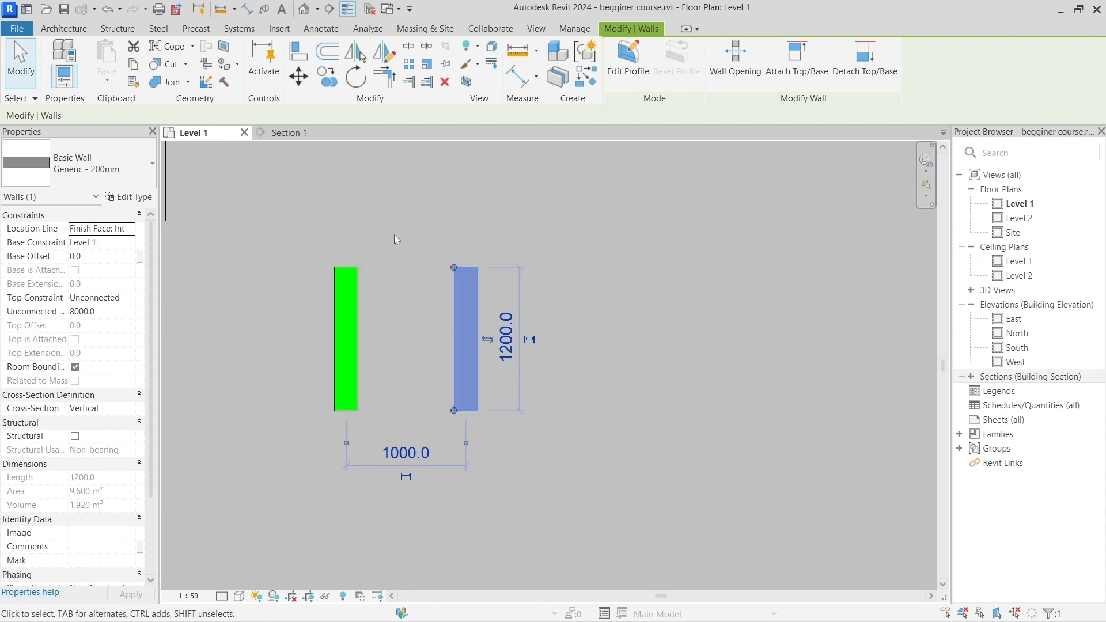
click(328, 78)
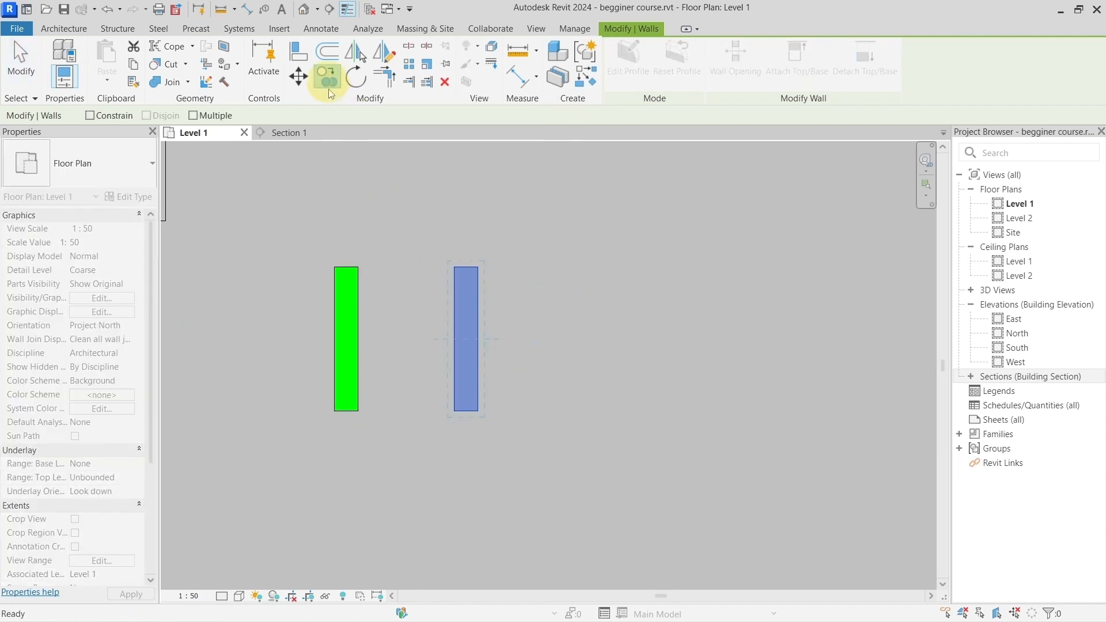
click(194, 116)
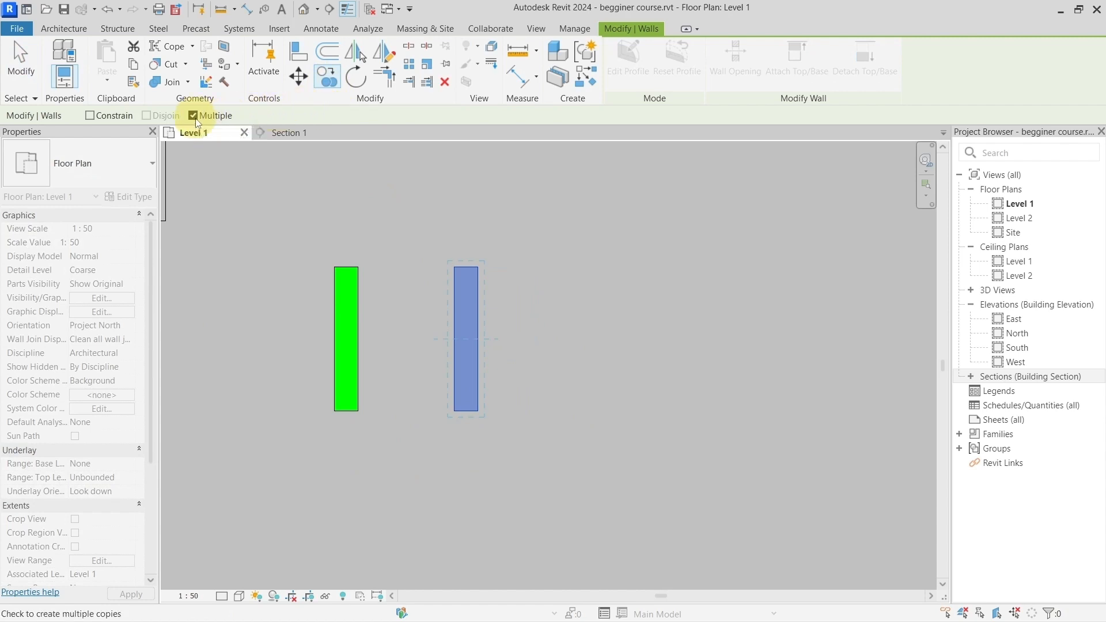
click(477, 268)
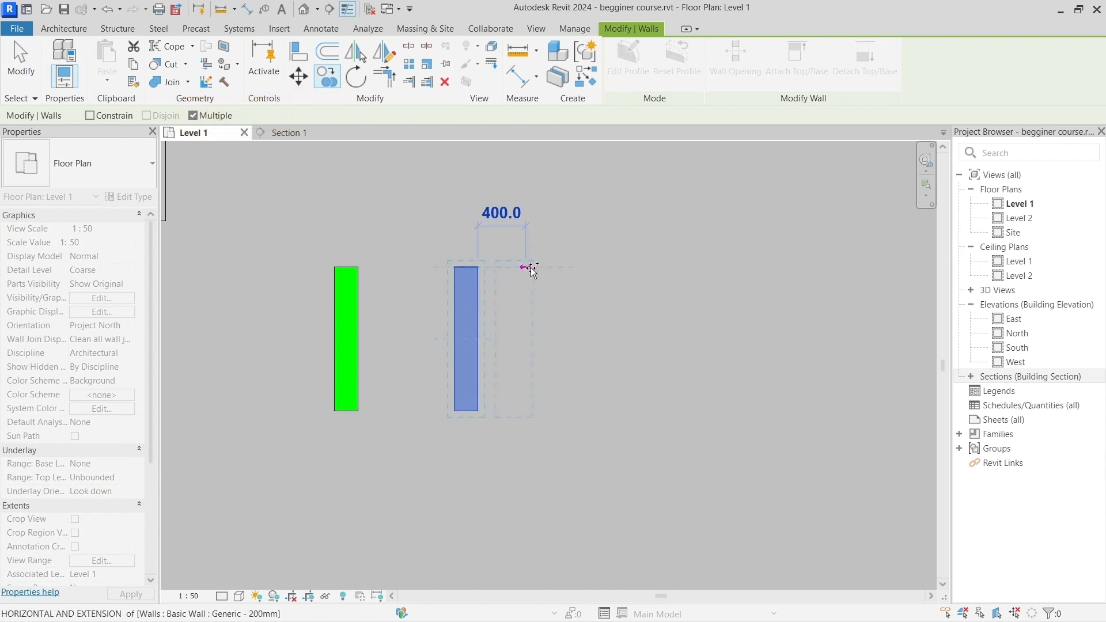
text(1000)
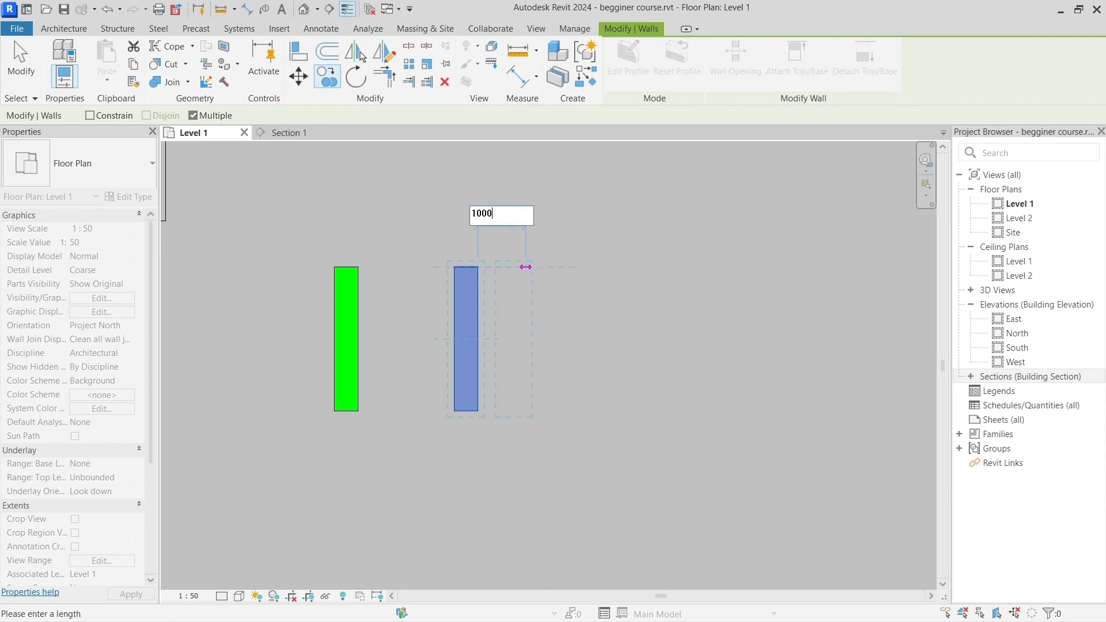
key(Return)
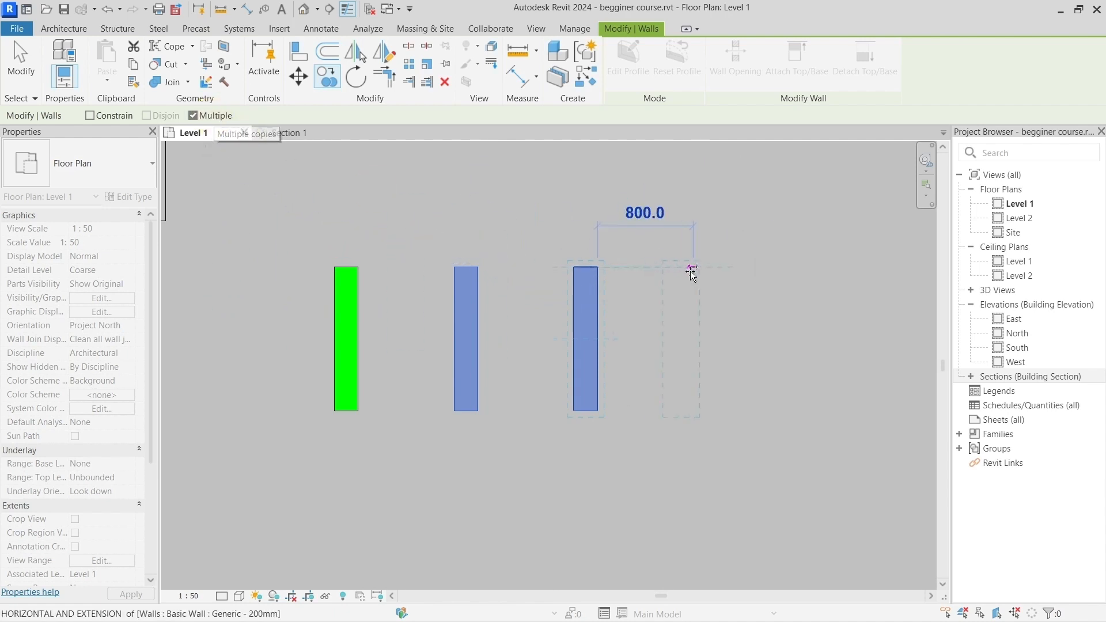
Step: Place ten more copies of the wall freehand around the row of three, continuing the same Multiple copy
middle_drag(695, 272, 532, 276)
scroll(535, 284, down, 2)
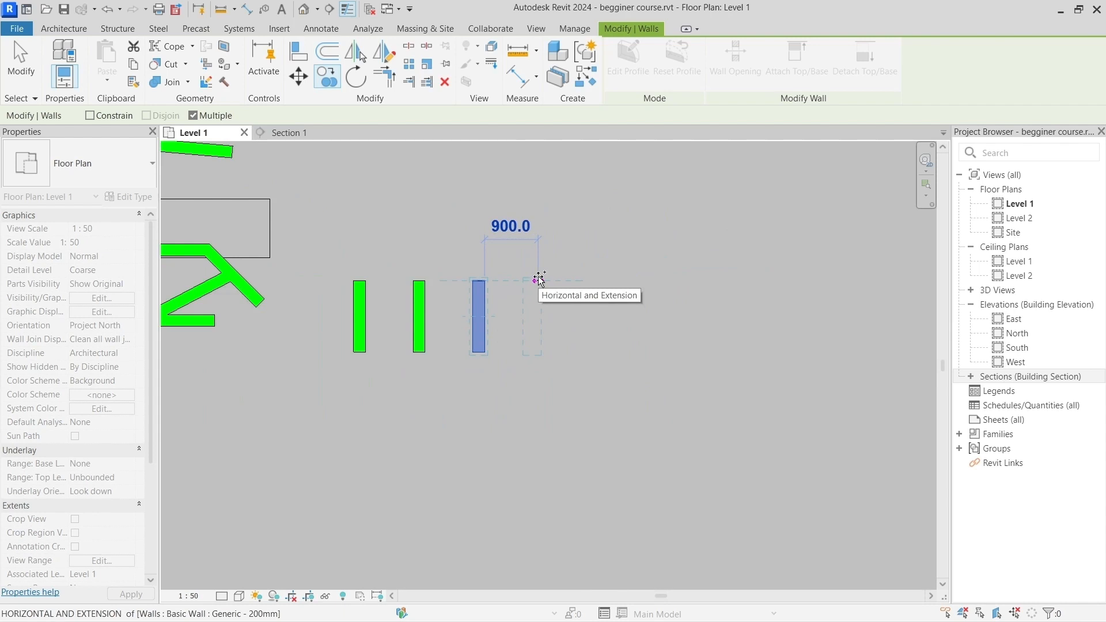
click(553, 257)
click(597, 243)
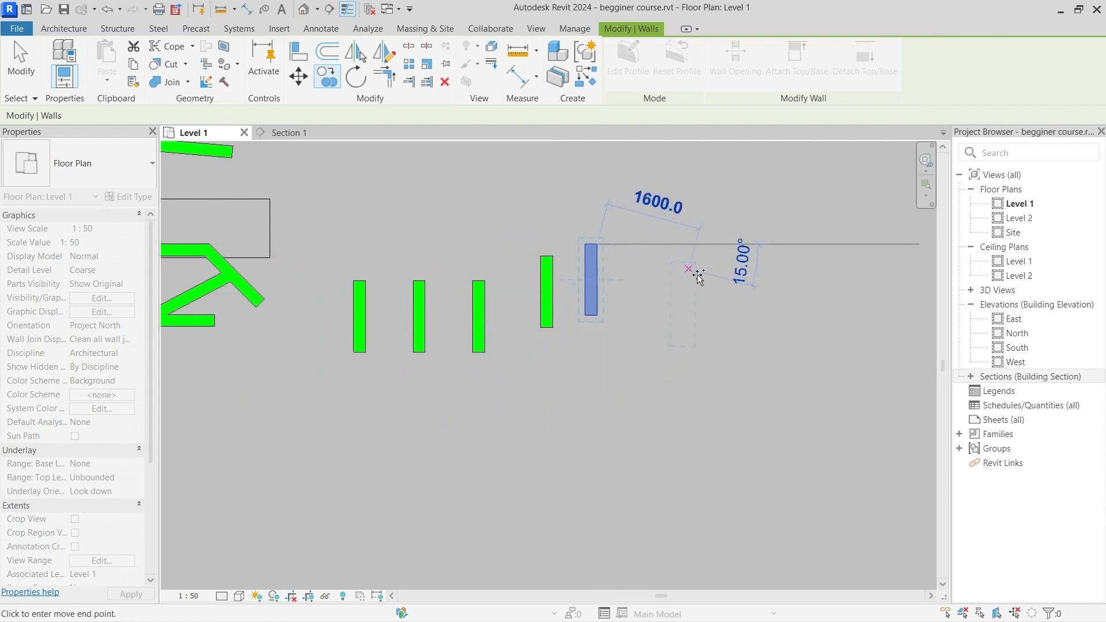
click(697, 281)
click(688, 400)
click(586, 408)
click(483, 400)
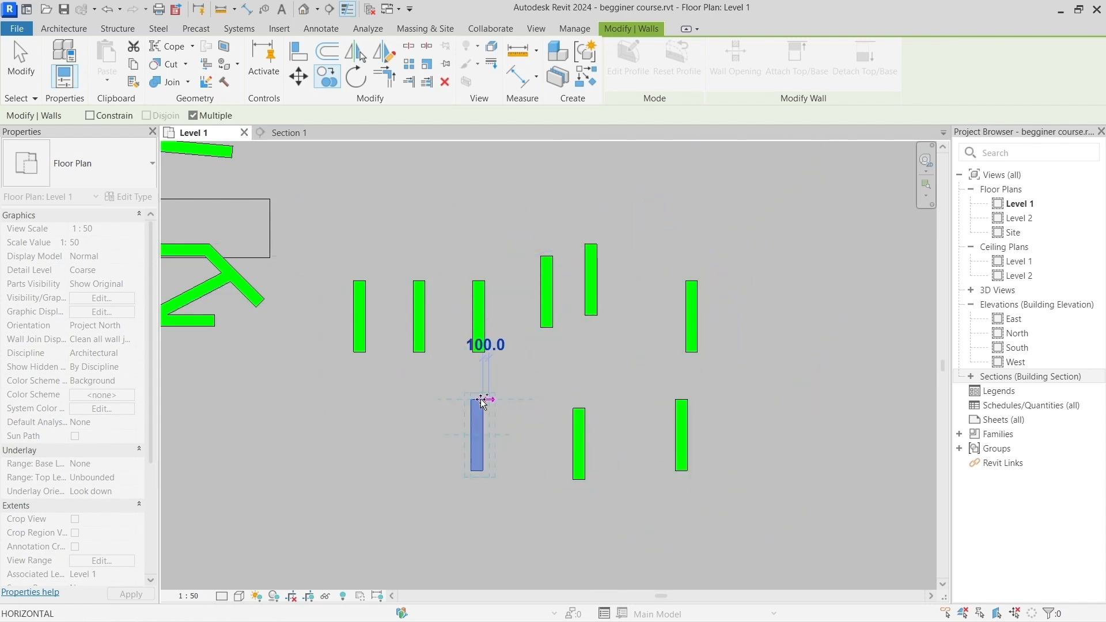
click(401, 392)
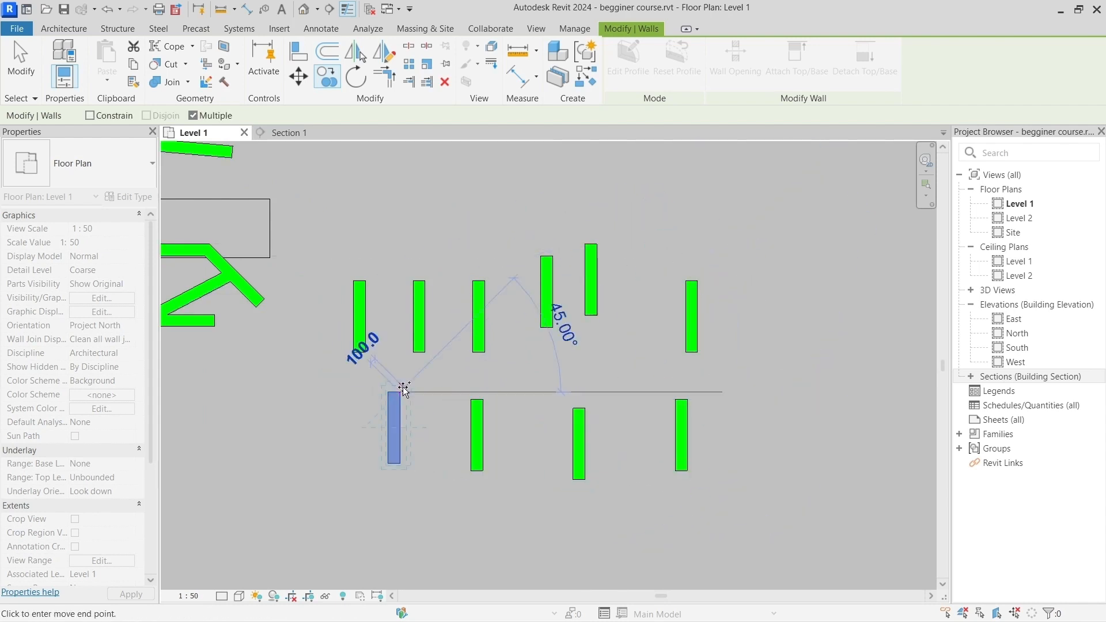
click(329, 392)
click(329, 297)
click(445, 214)
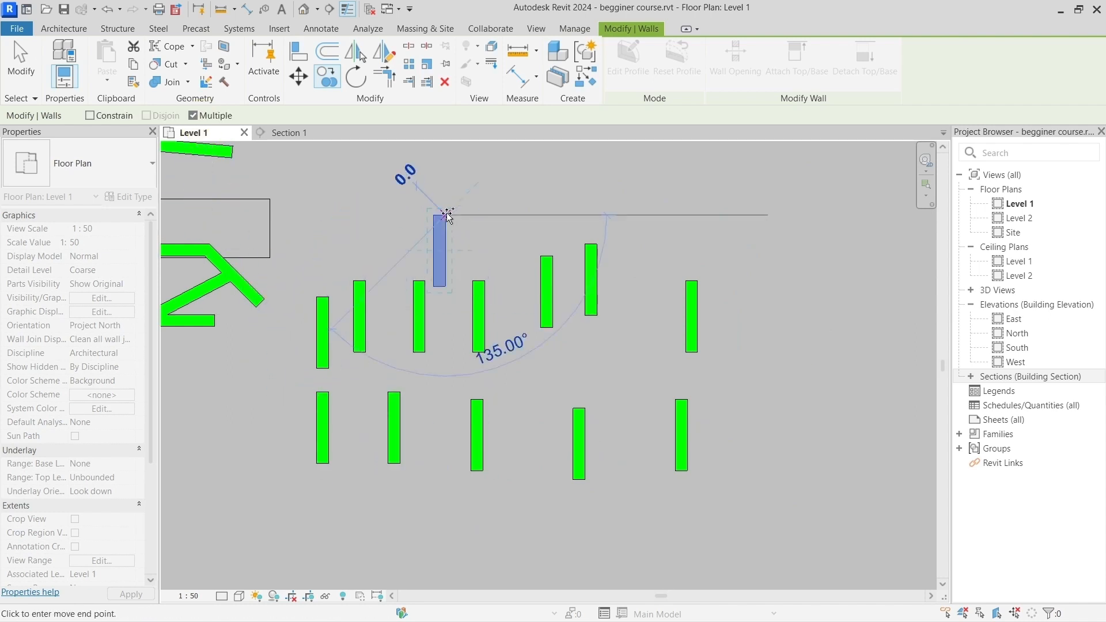
Step: Turn Multiple off and place one last copy between the third wall of the original row and the next copy
click(221, 115)
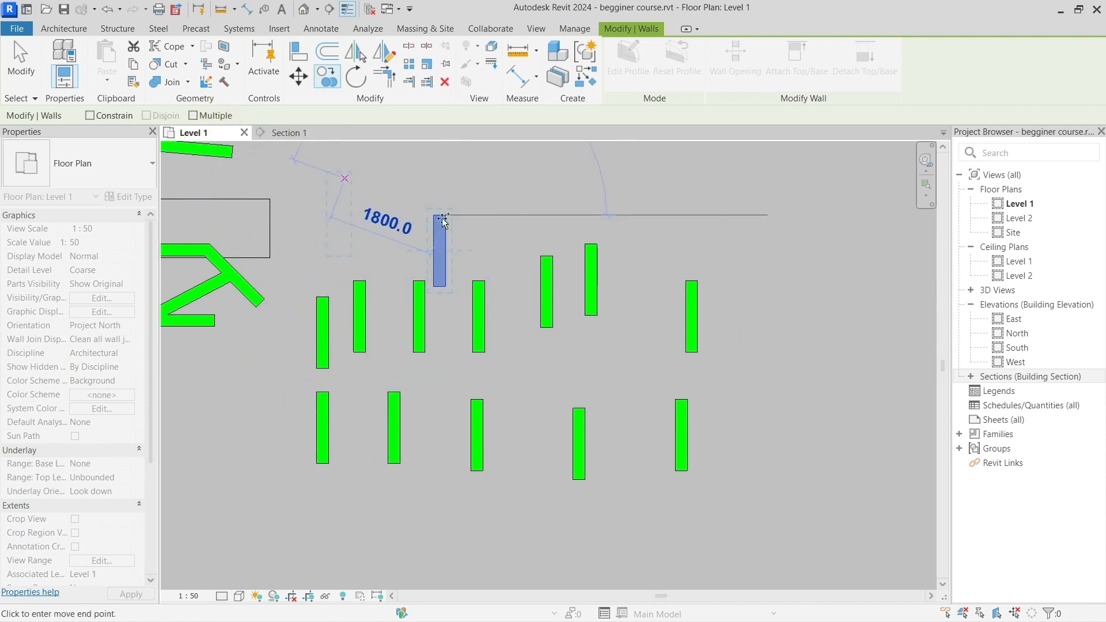
click(517, 256)
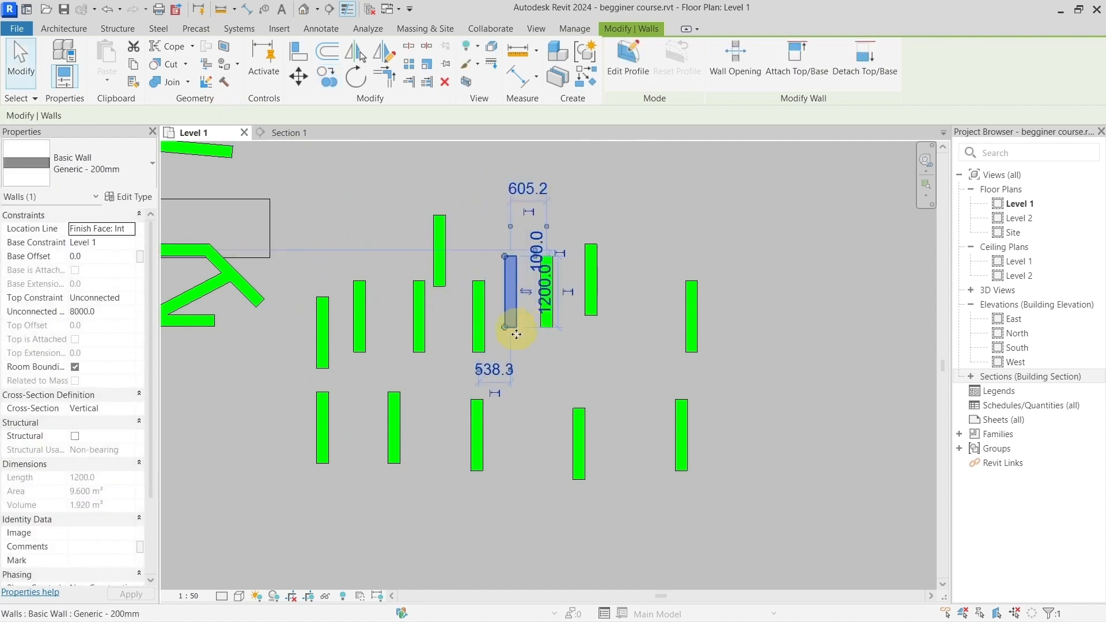
Step: Start the Offset tool for the rightmost upper wall and switch its method from Graphical to Numerical, keeping Copy on
scroll(634, 300, down, 1)
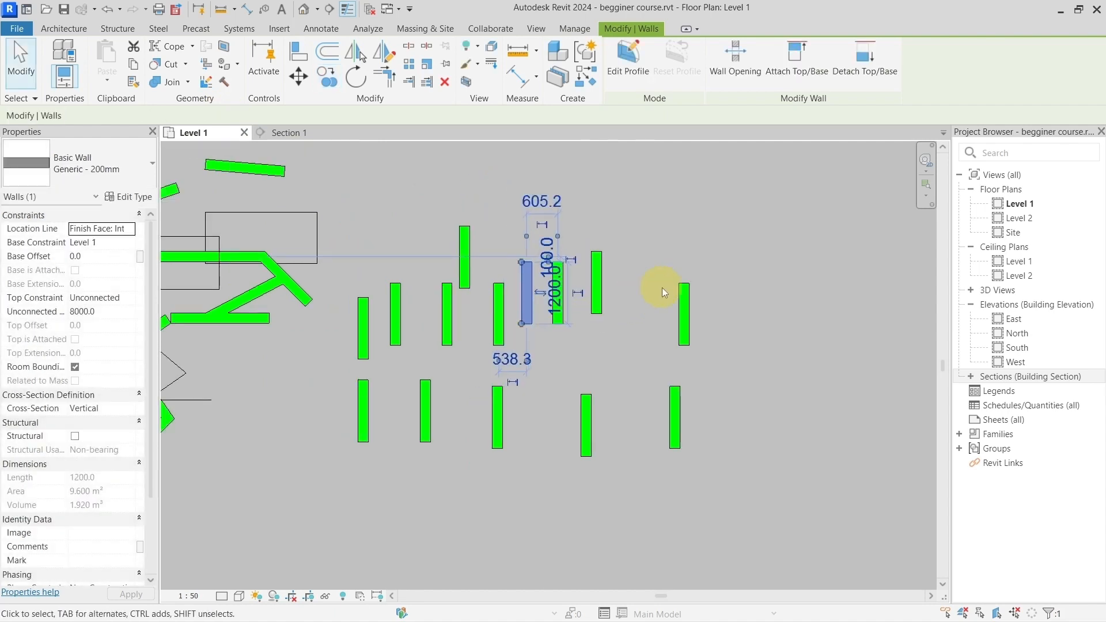
middle_drag(690, 210, 540, 282)
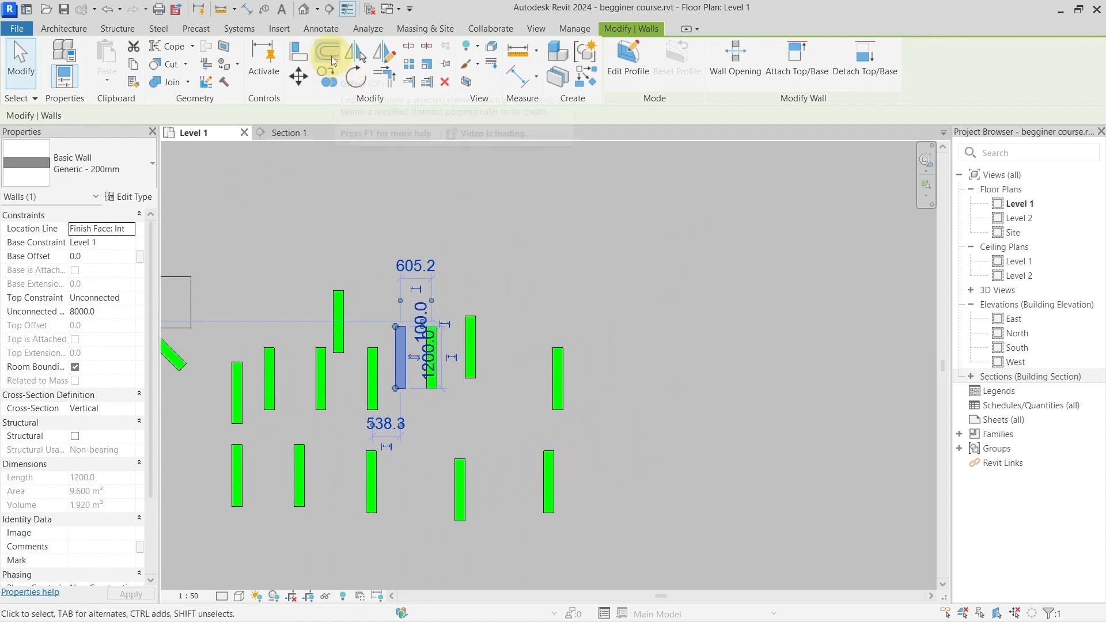
scroll(581, 400, up, 4)
middle_drag(615, 390, 440, 392)
click(345, 330)
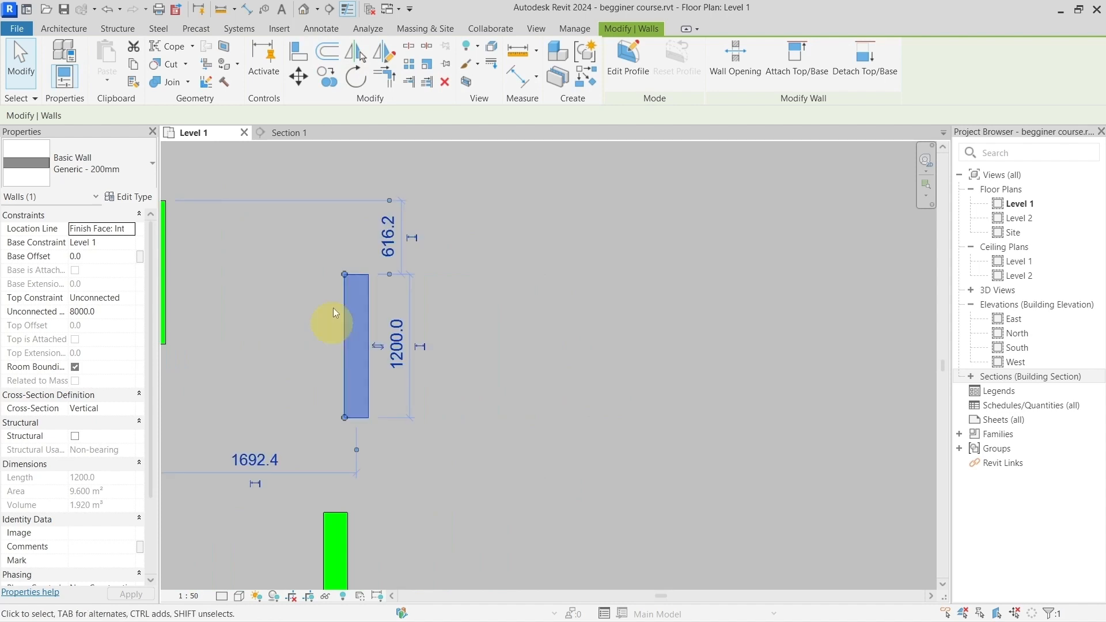
click(326, 57)
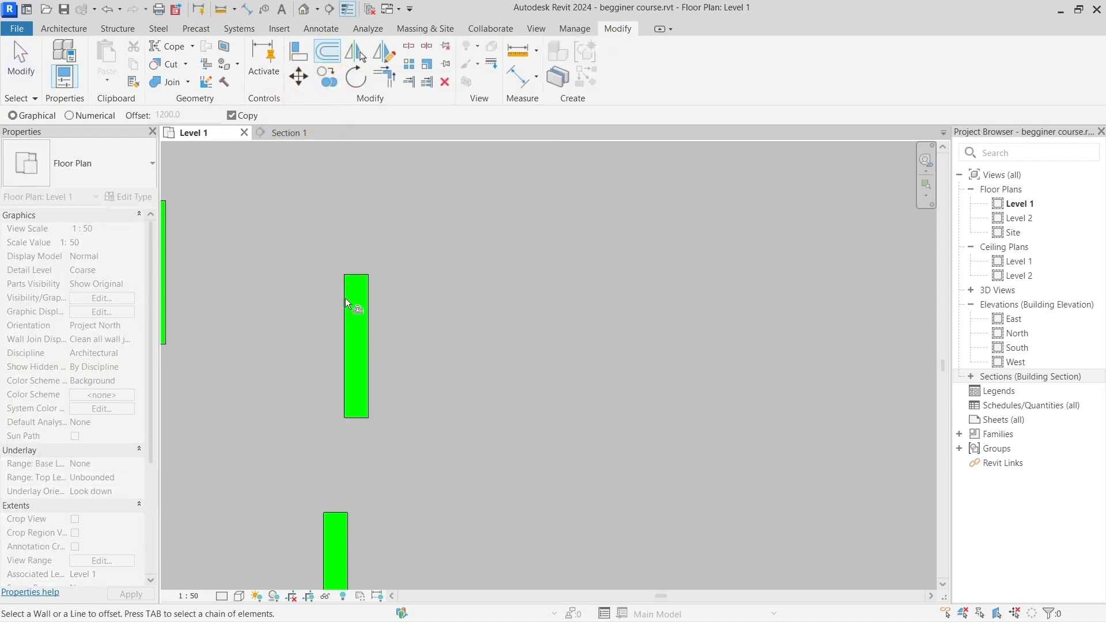
click(40, 117)
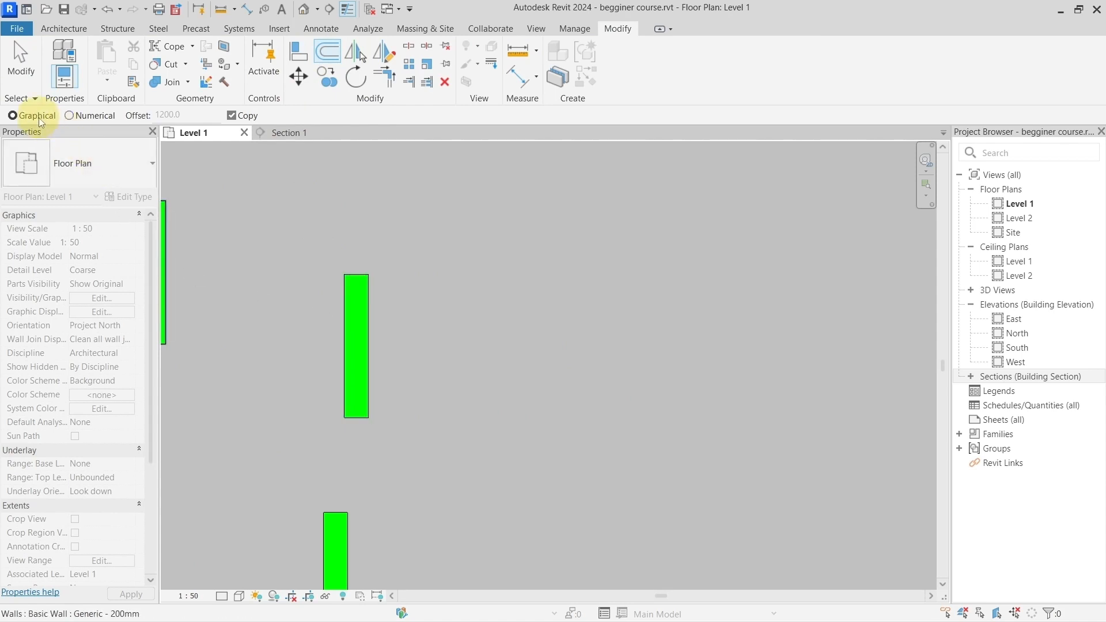
click(81, 116)
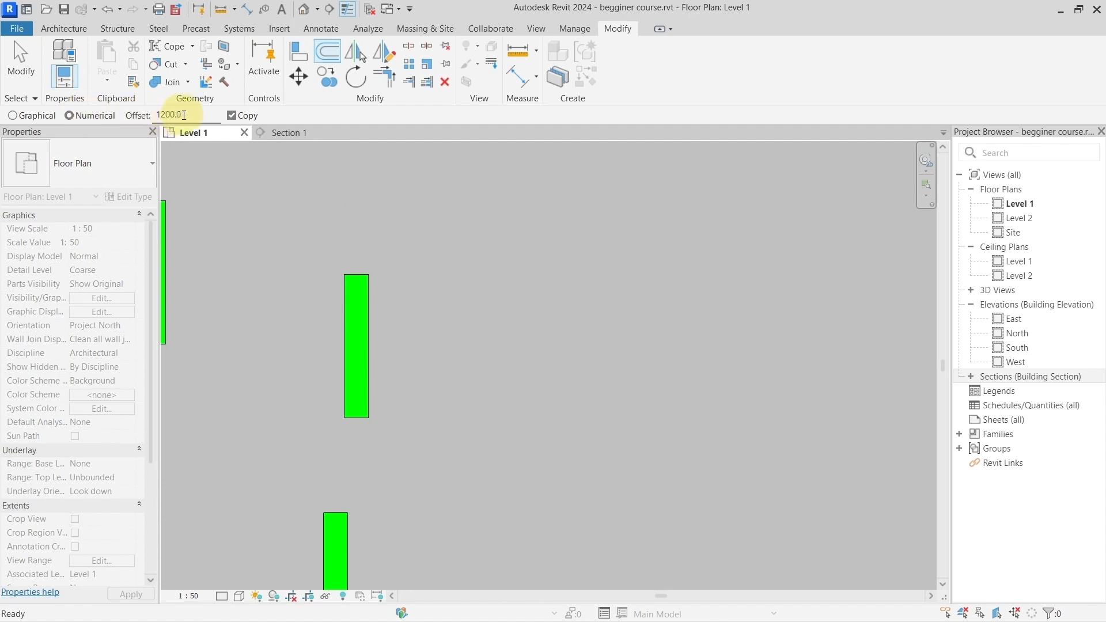
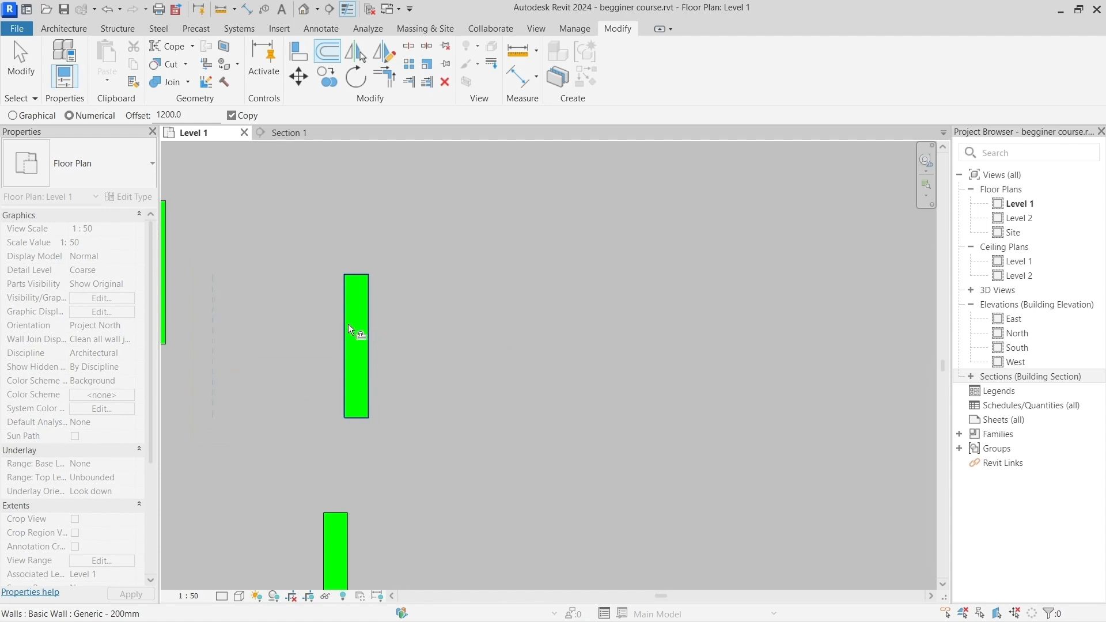
key(ctrl+2)
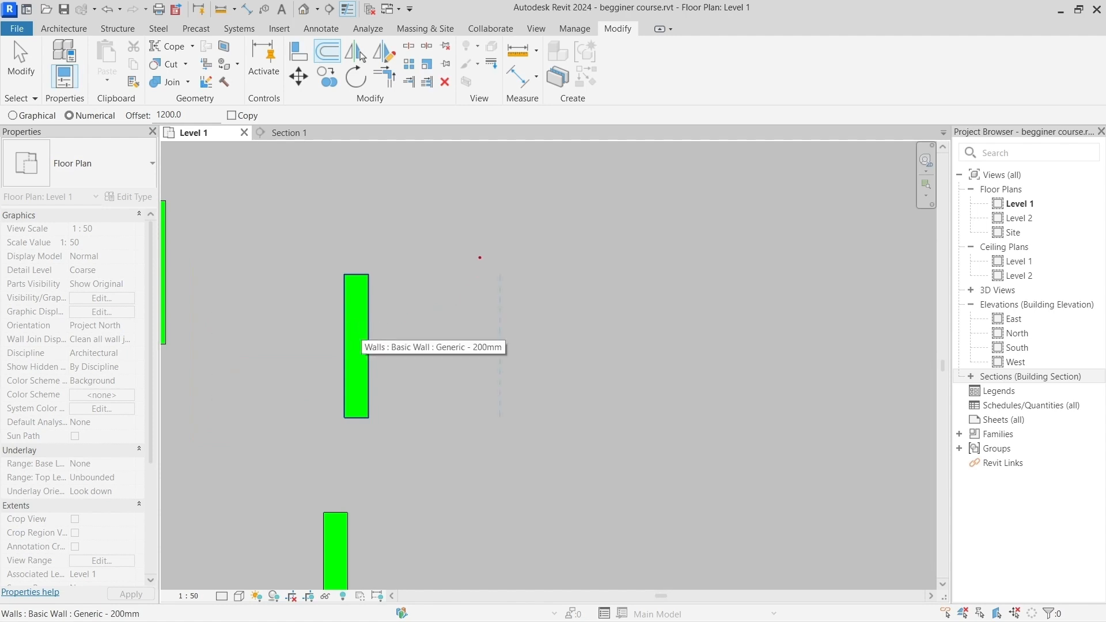
ctrl+drag(478, 252, 521, 423)
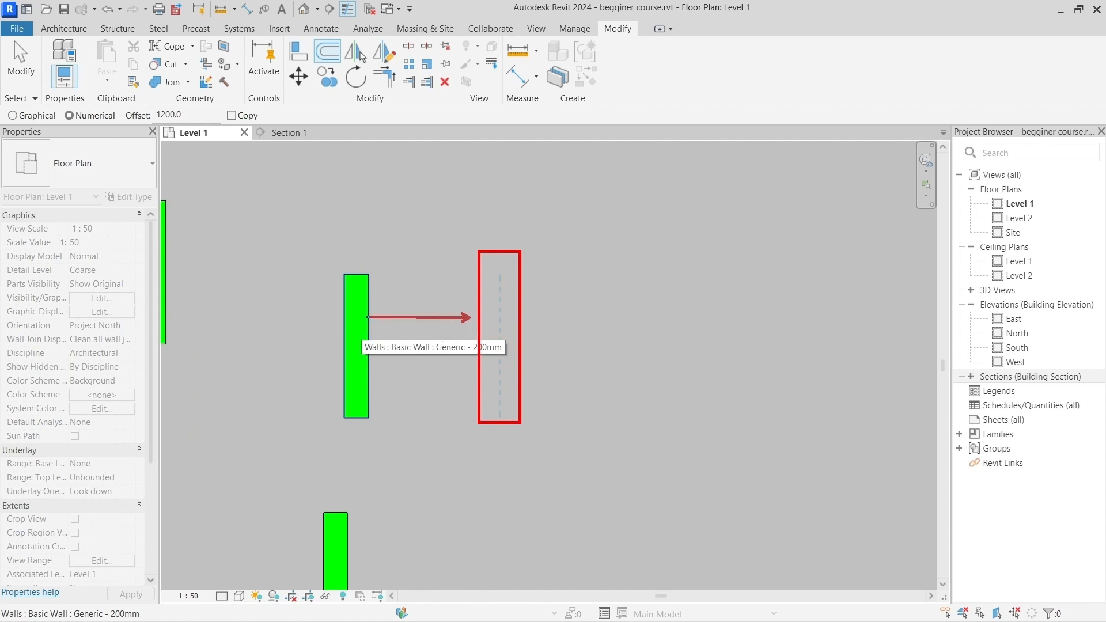
ctrl+shift+drag(368, 317, 366, 318)
key(Escape)
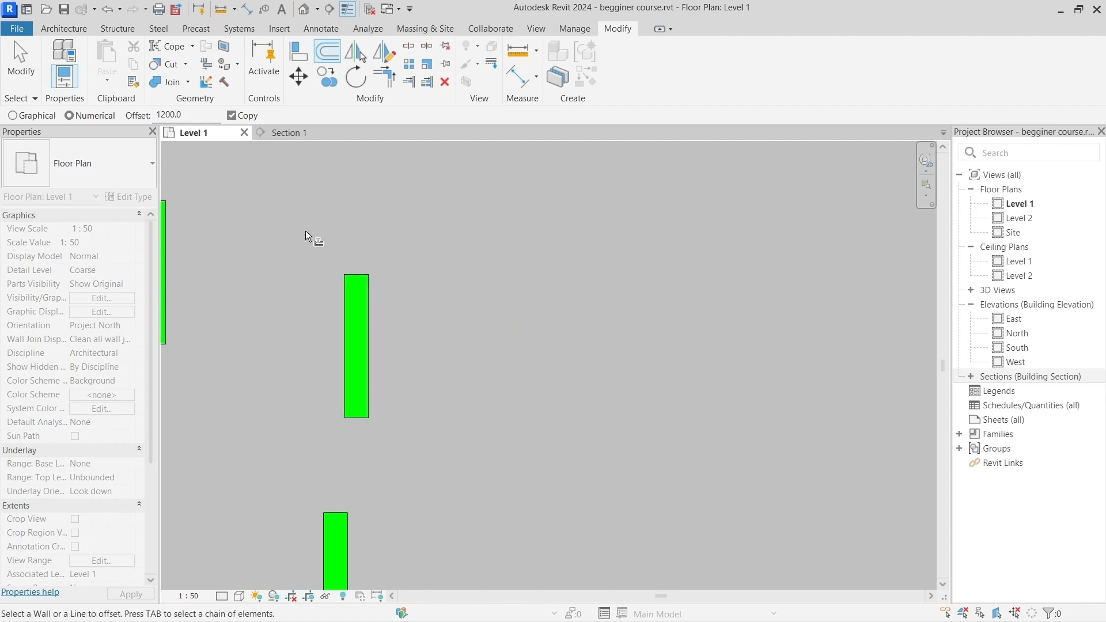
Step: Offset a copy of the rightmost upper wall 1200 mm to the right, and with Copy off offset that copy another 1200 mm right
click(233, 116)
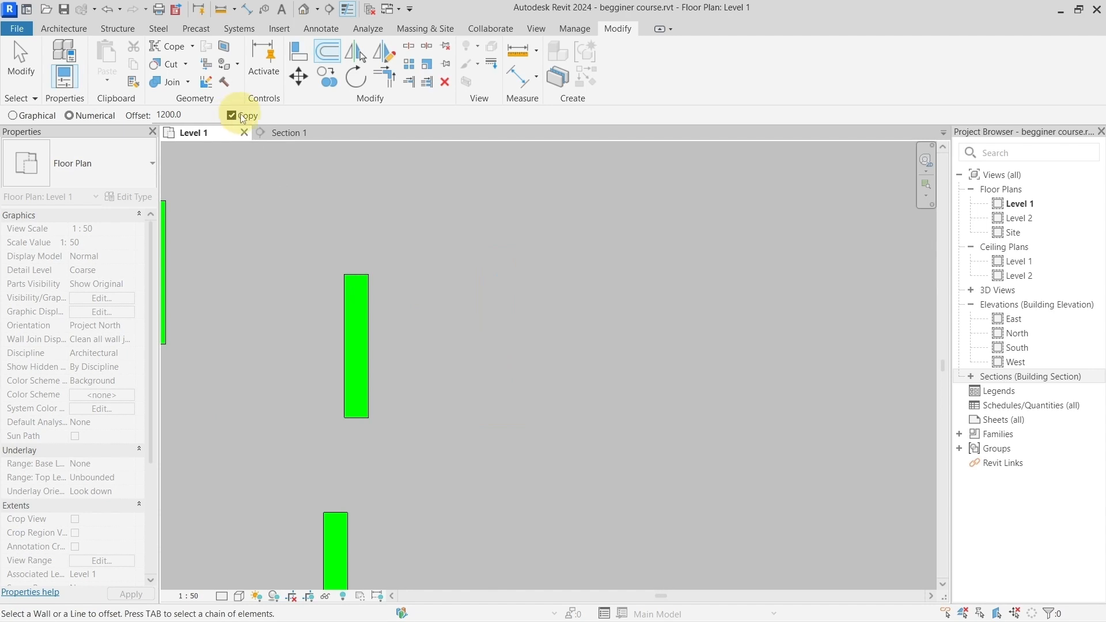
click(362, 315)
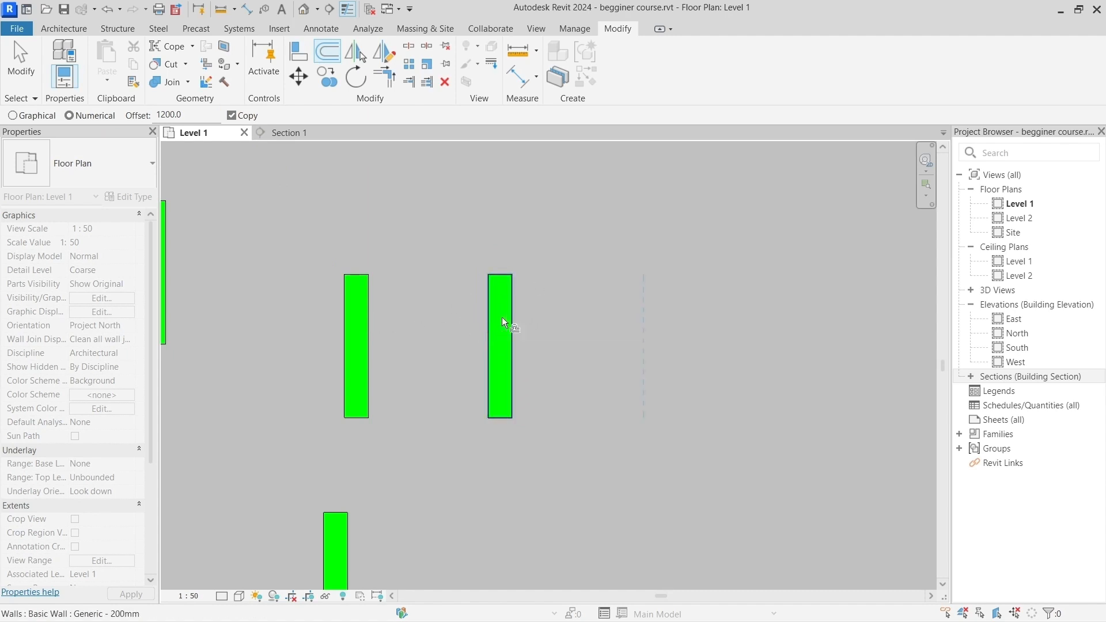
click(244, 116)
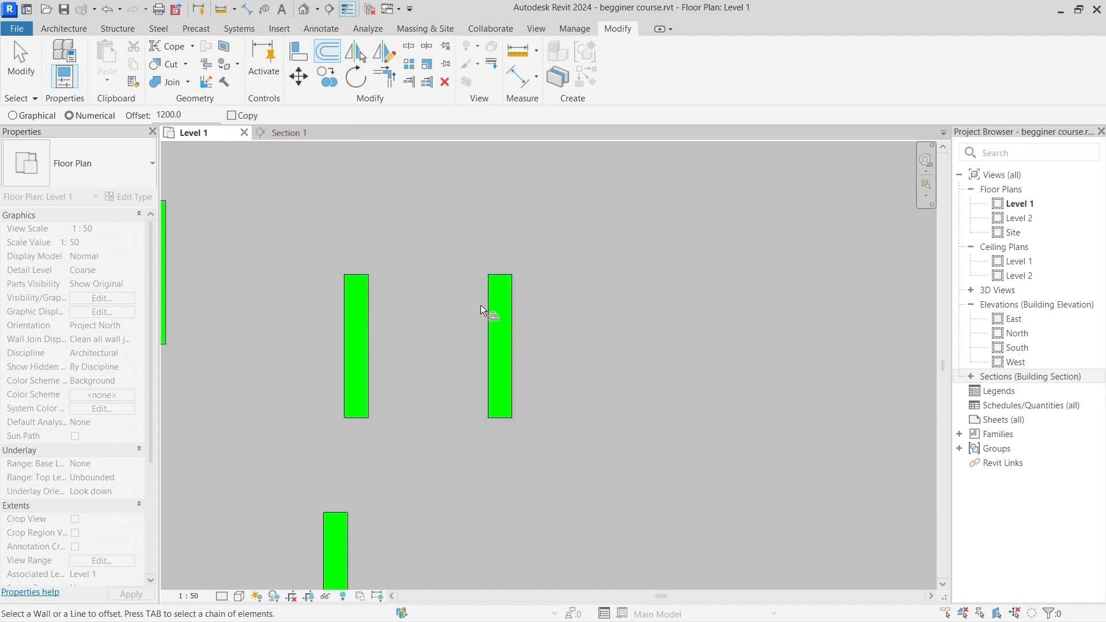
click(506, 316)
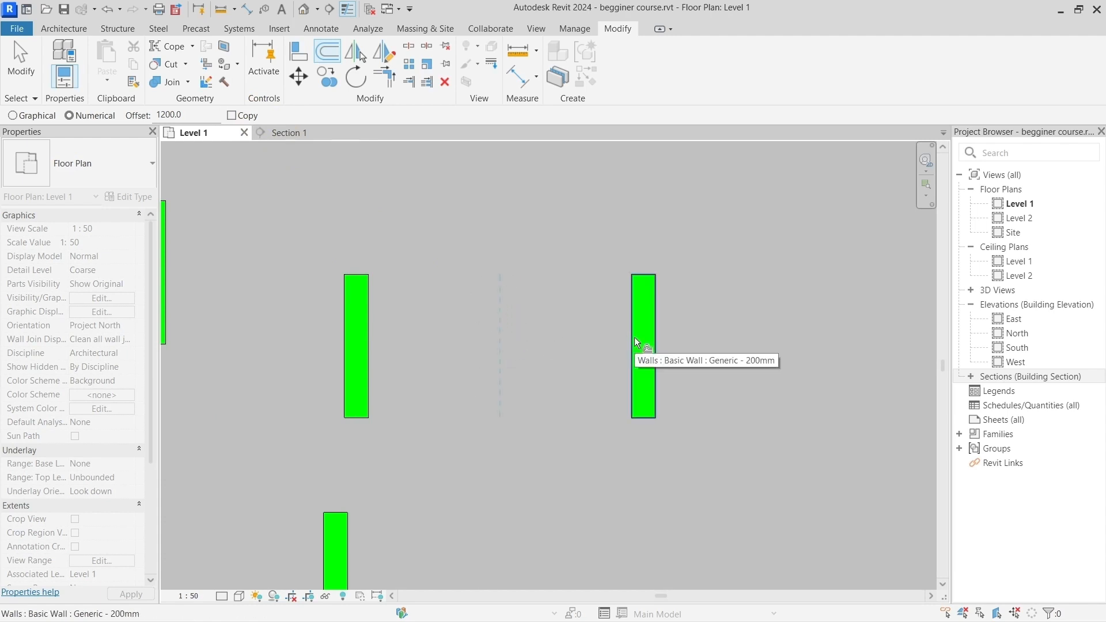
Step: Switch the Offset method to Graphical and offset the rightmost wall about 1300 mm back to the left with Copy off
click(70, 117)
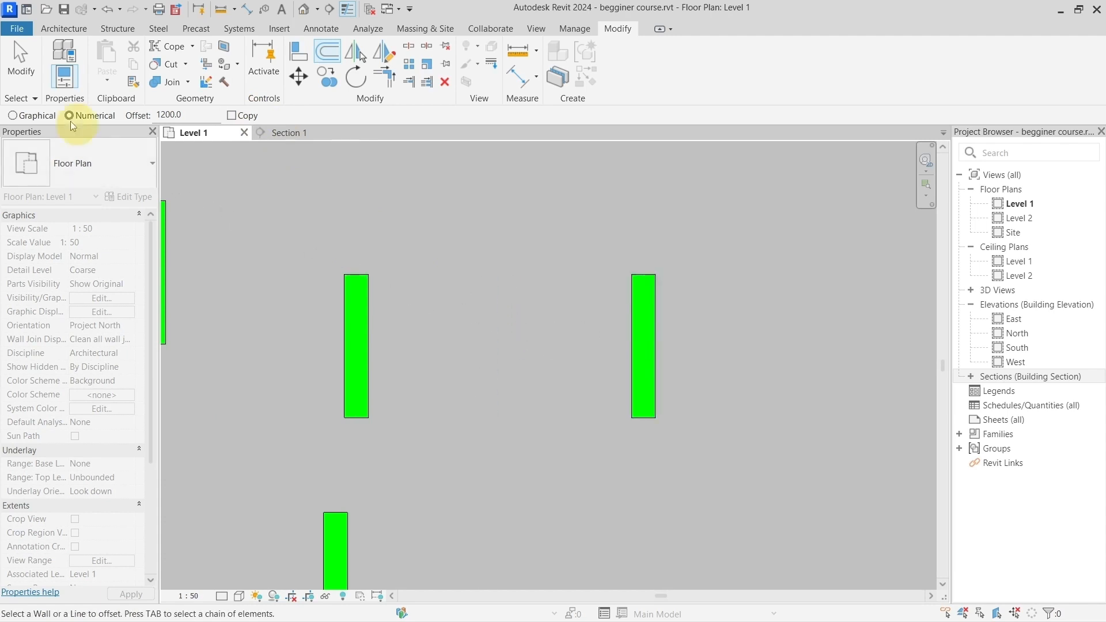
click(44, 116)
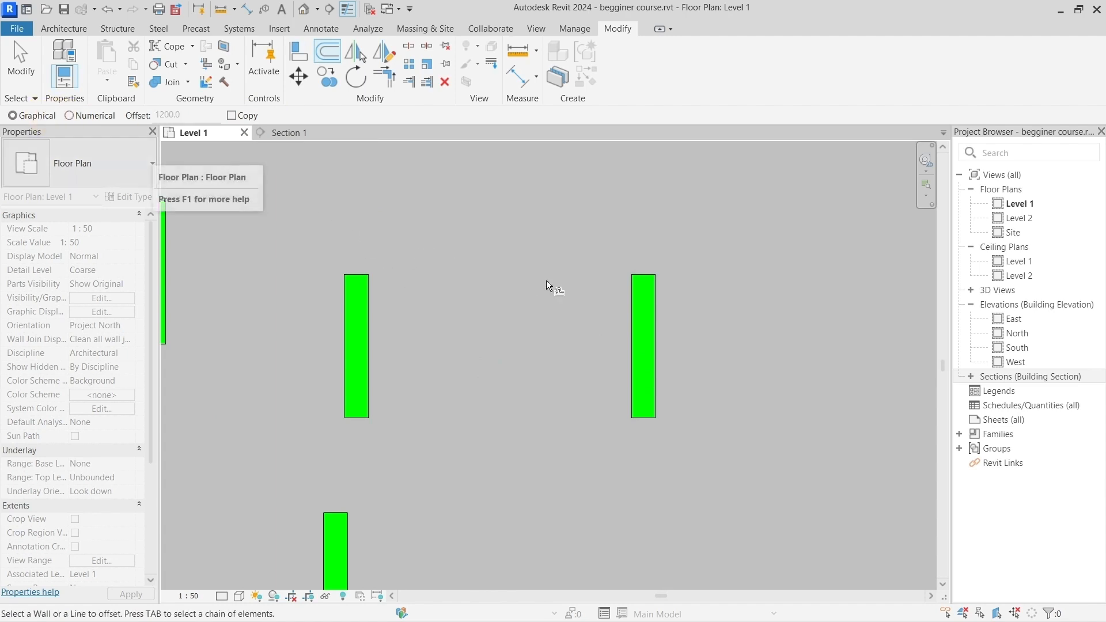
click(629, 308)
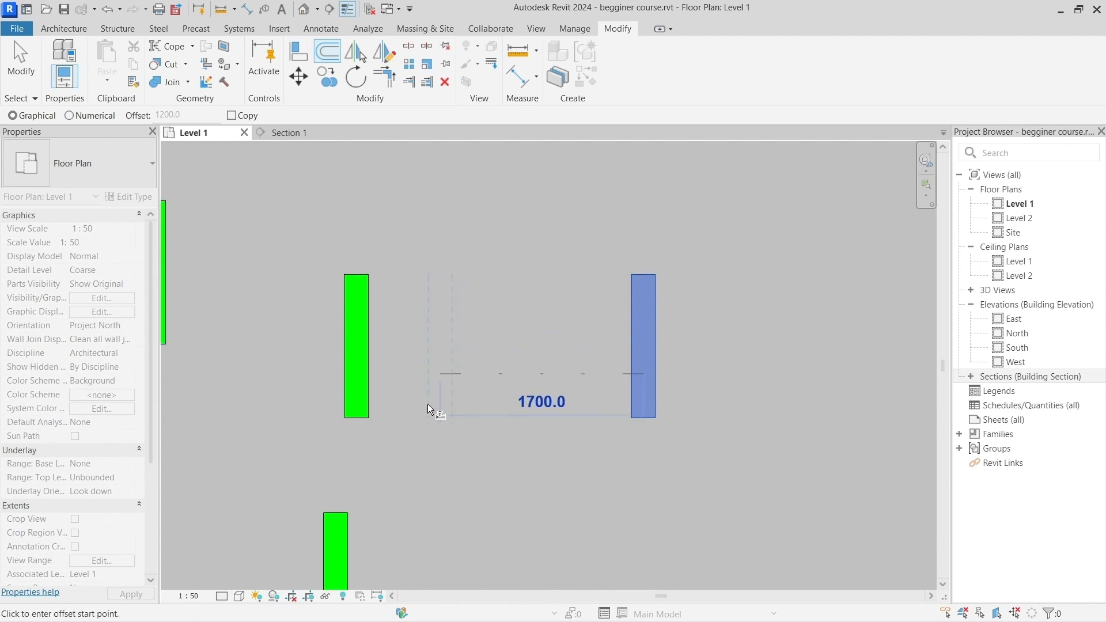
click(431, 450)
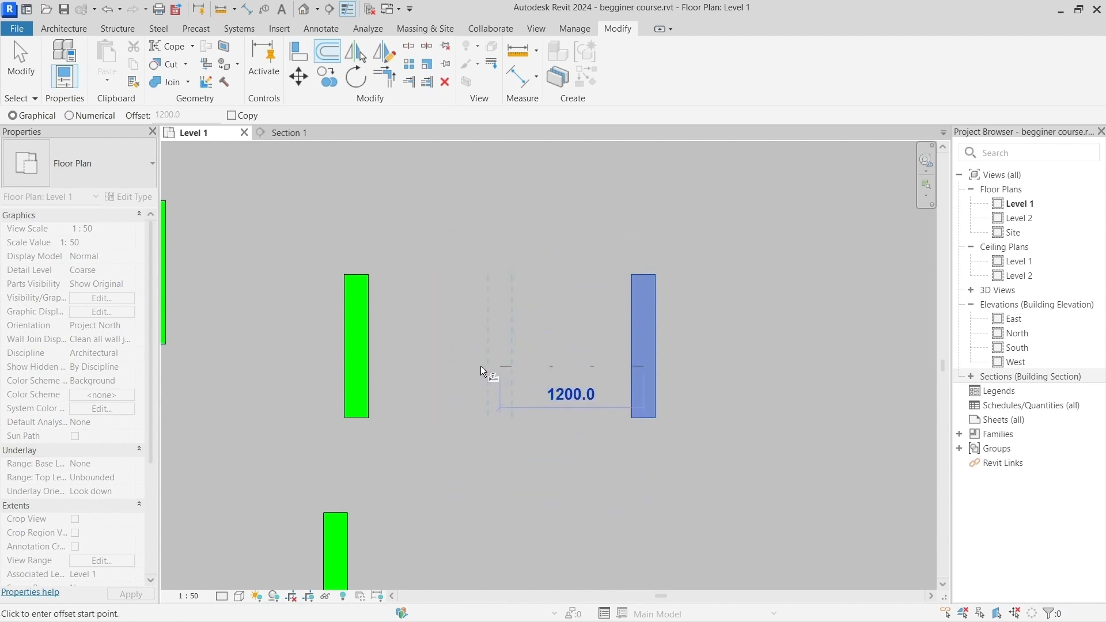
click(472, 365)
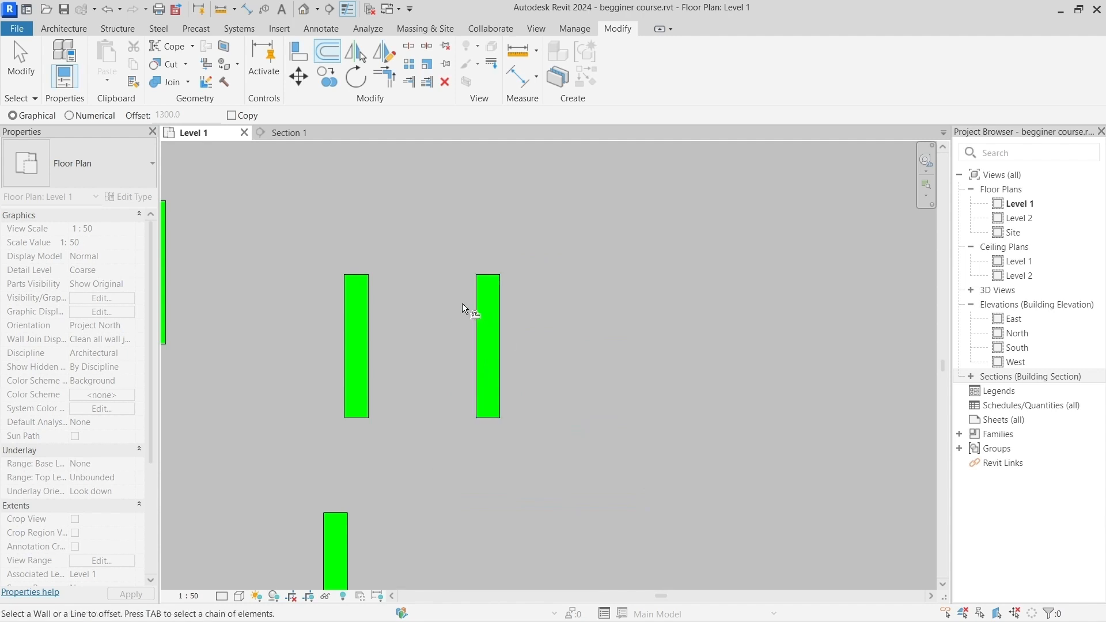
key(Escape)
Step: Move the offset wall freehand about 2000 mm to the right, away from the other walls
scroll(462, 303, down, 2)
middle_drag(512, 285, 430, 288)
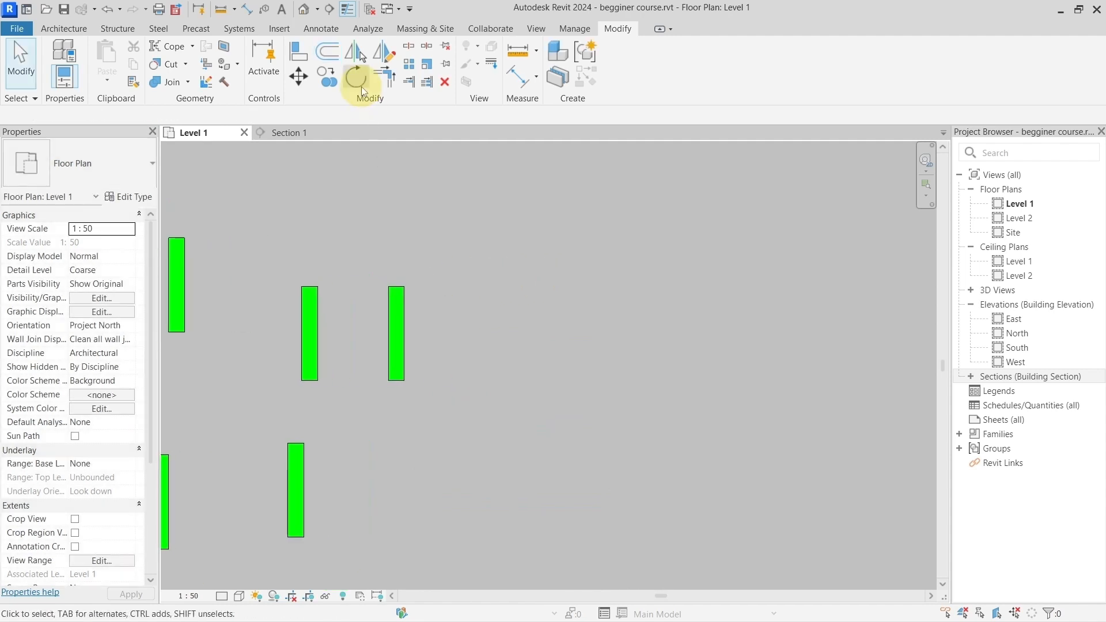
click(405, 306)
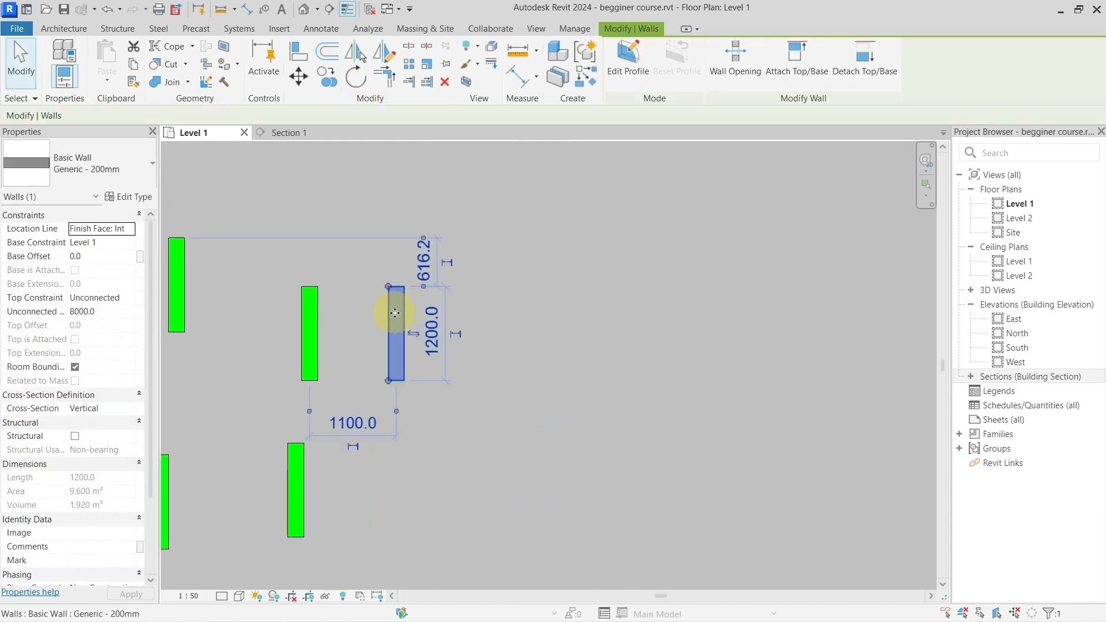
scroll(405, 316, up, 2)
drag(402, 303, 642, 303)
middle_drag(641, 303, 423, 288)
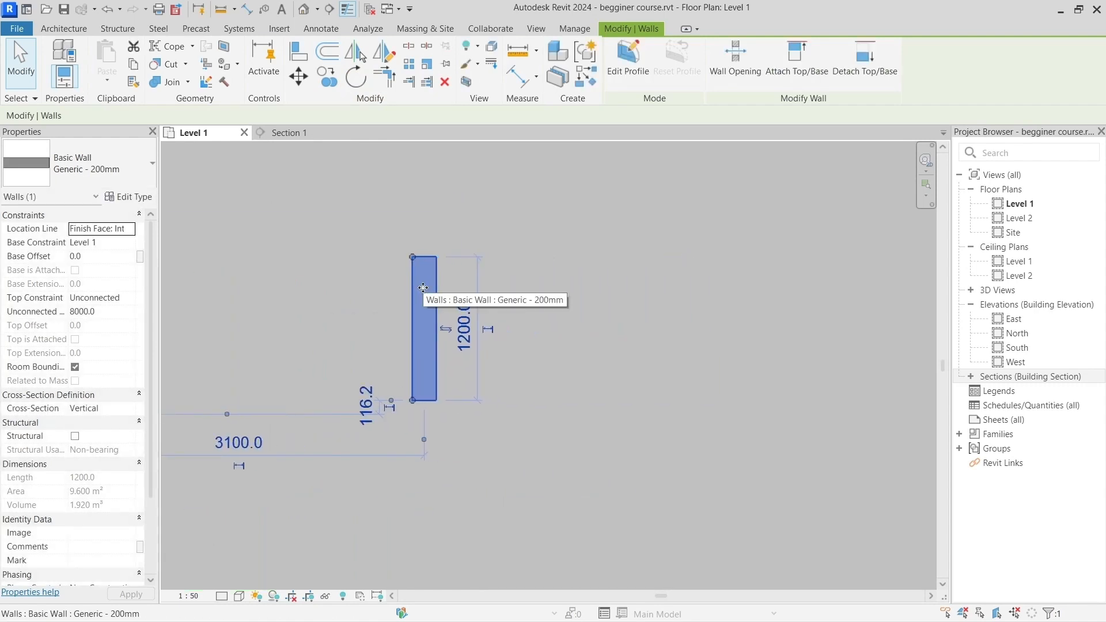
Step: Rotate the isolated wall freehand about its center, with Copy off, to about 16° off horizontal
click(353, 79)
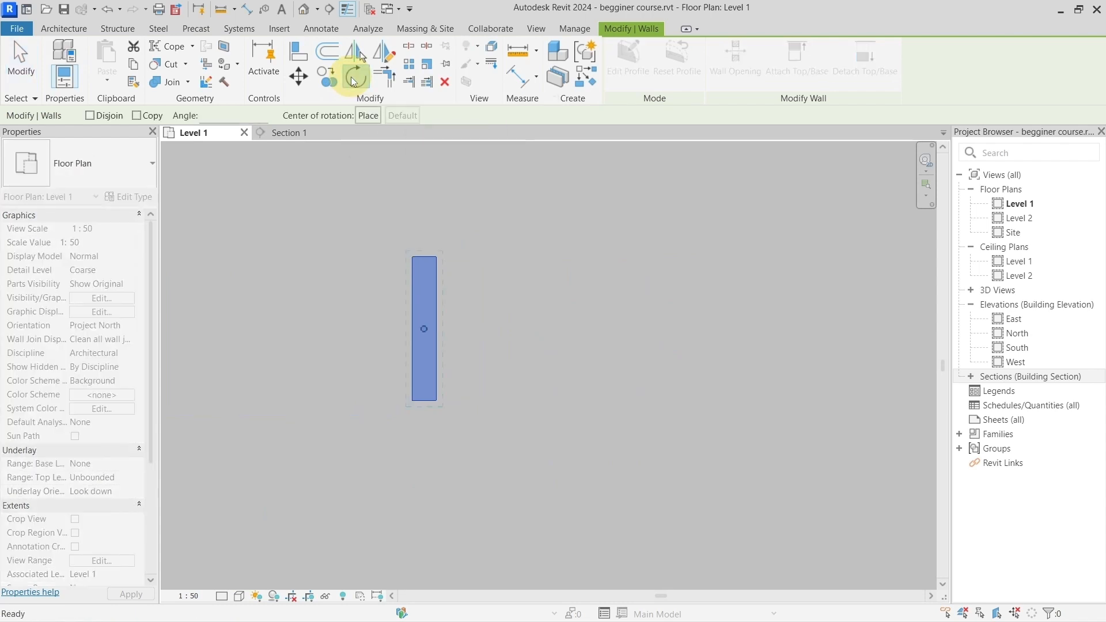
scroll(495, 253, down, 1)
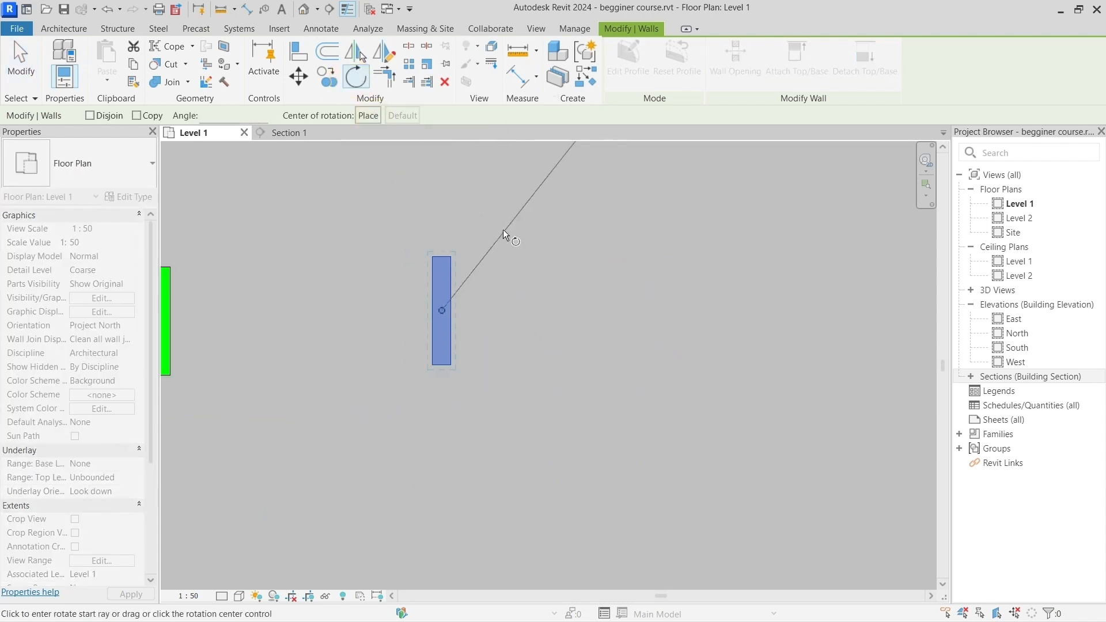
middle_drag(503, 229, 478, 302)
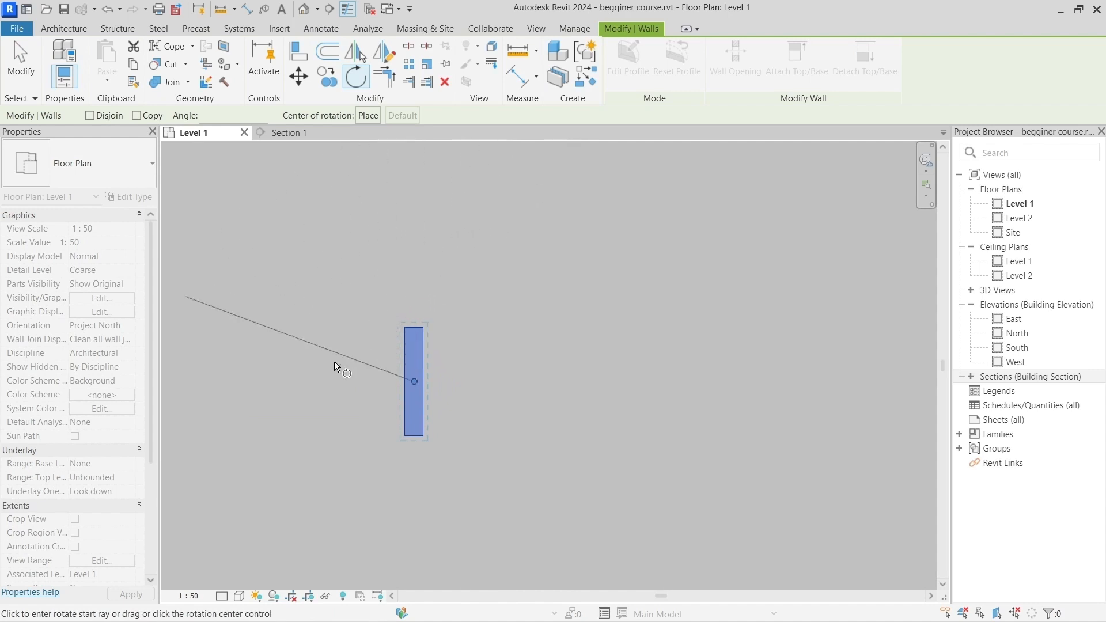
key(ctrl)
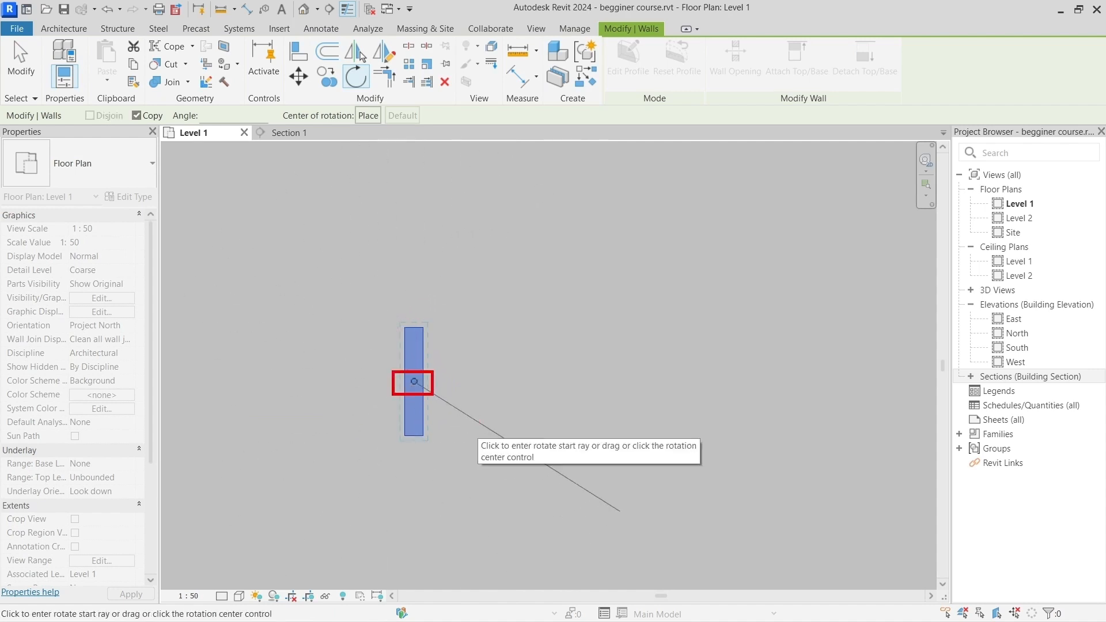
key(ctrl)
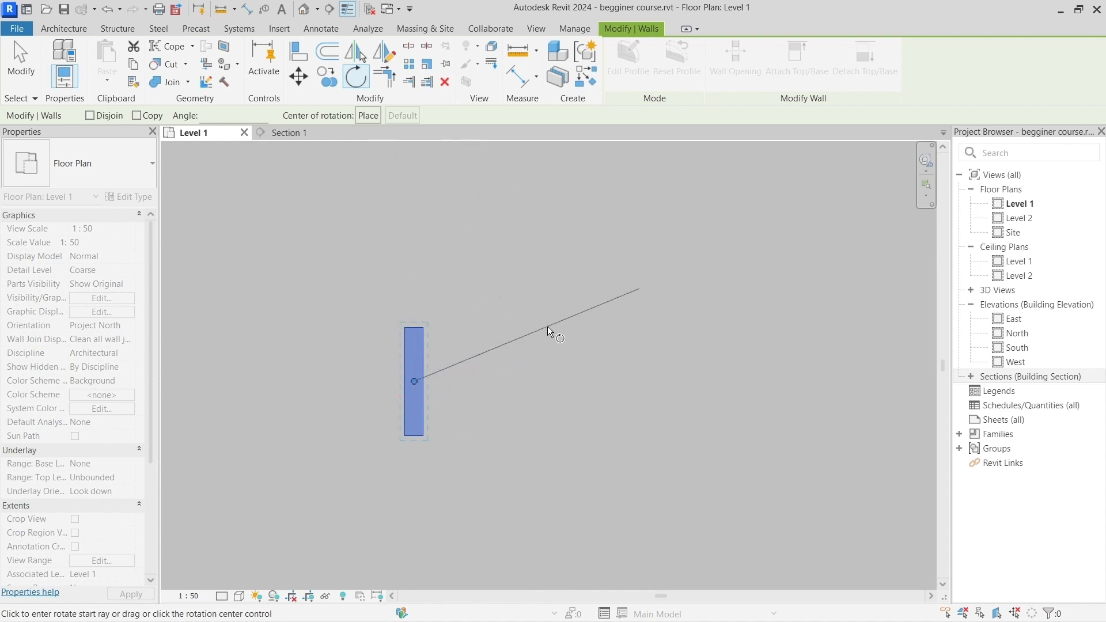
click(547, 326)
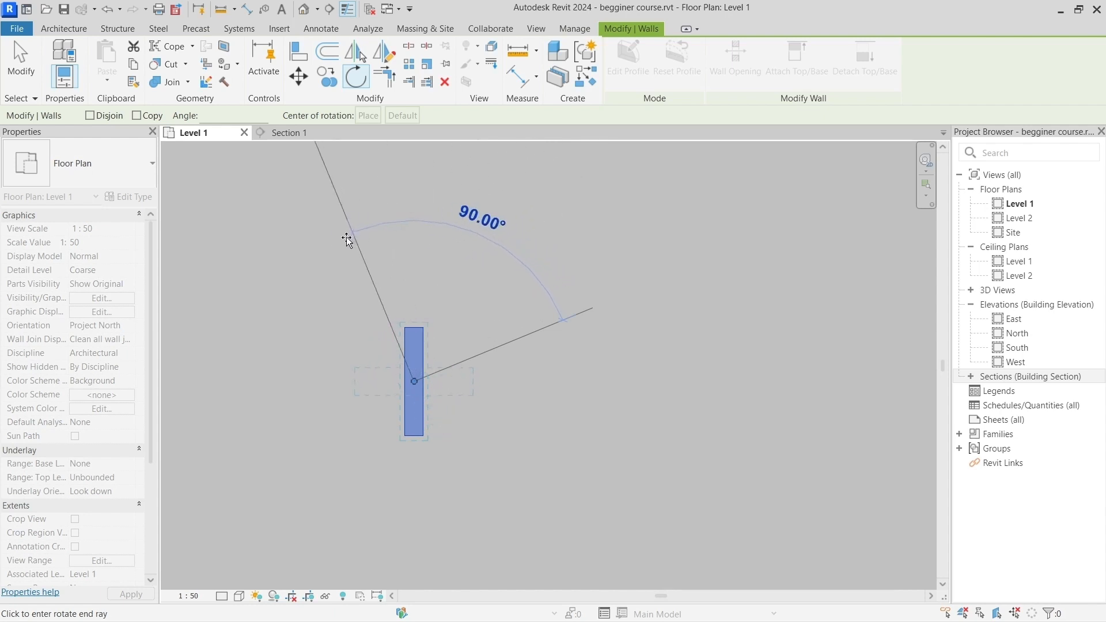
click(398, 238)
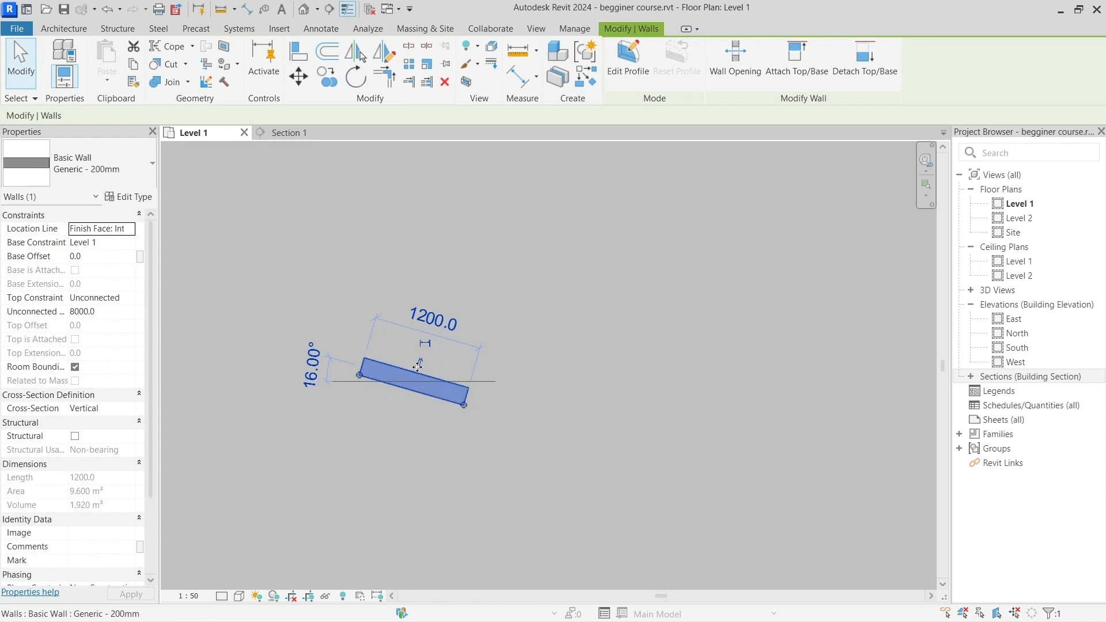
Step: Rotate a copy of the tilted wall 105° counterclockwise about its center, with the Copy option on
click(353, 78)
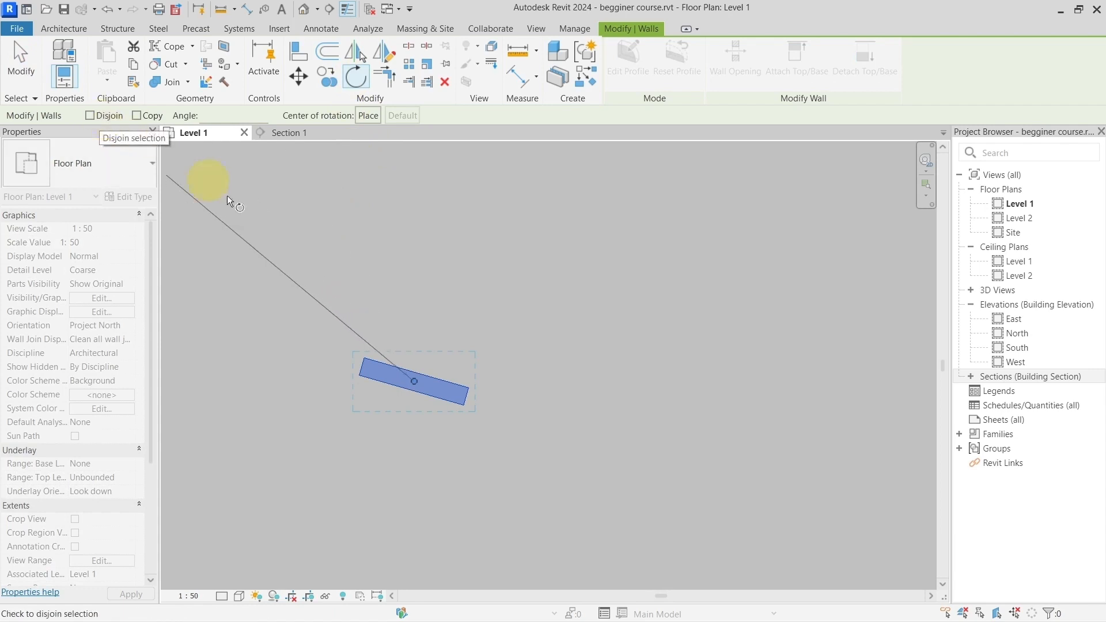
scroll(323, 285, down, 1)
scroll(324, 285, down, 2)
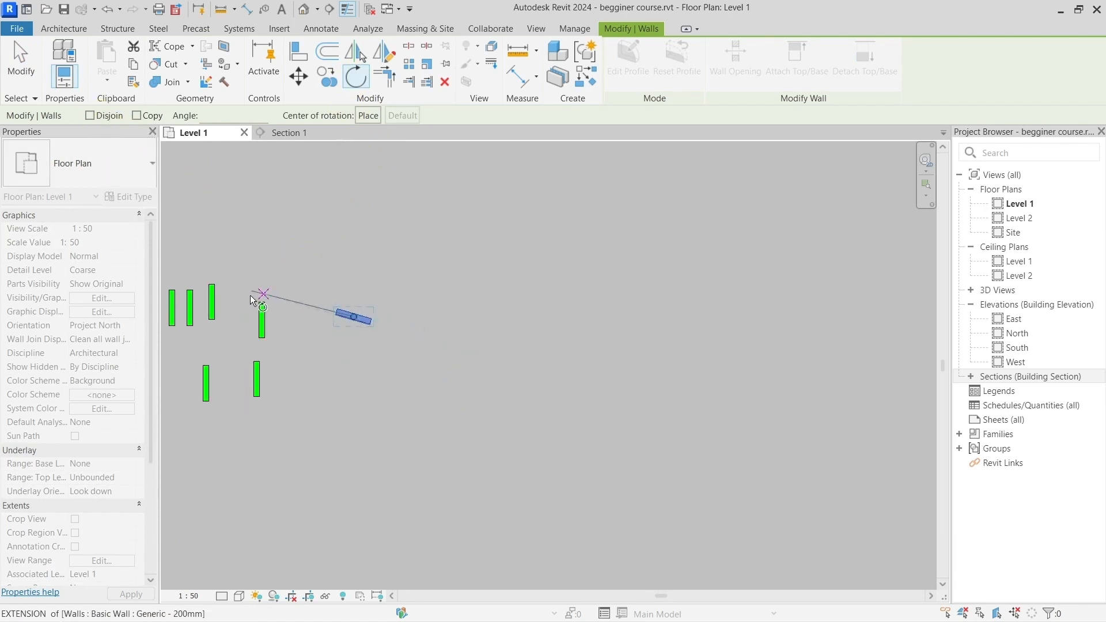
scroll(340, 297, up, 2)
scroll(340, 298, up, 2)
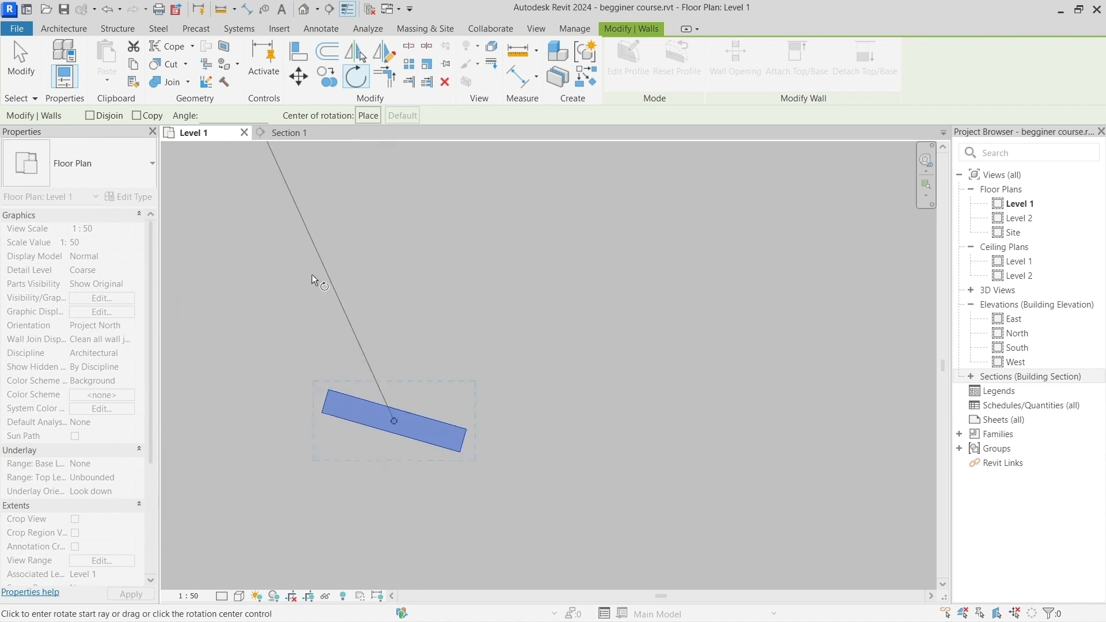
click(137, 115)
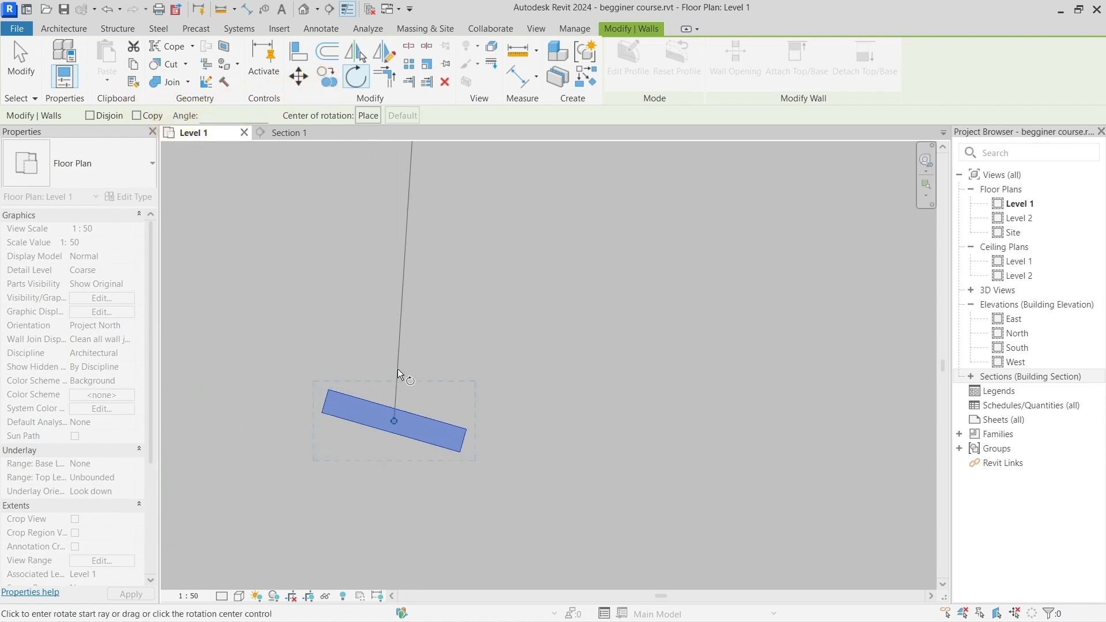
scroll(392, 344, down, 2)
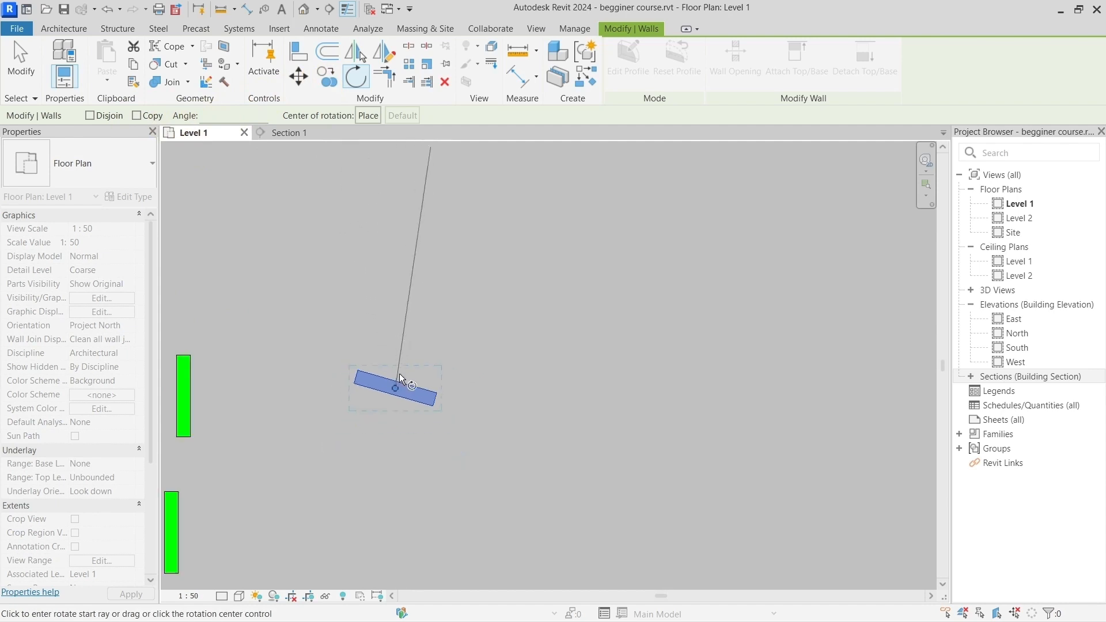
click(137, 116)
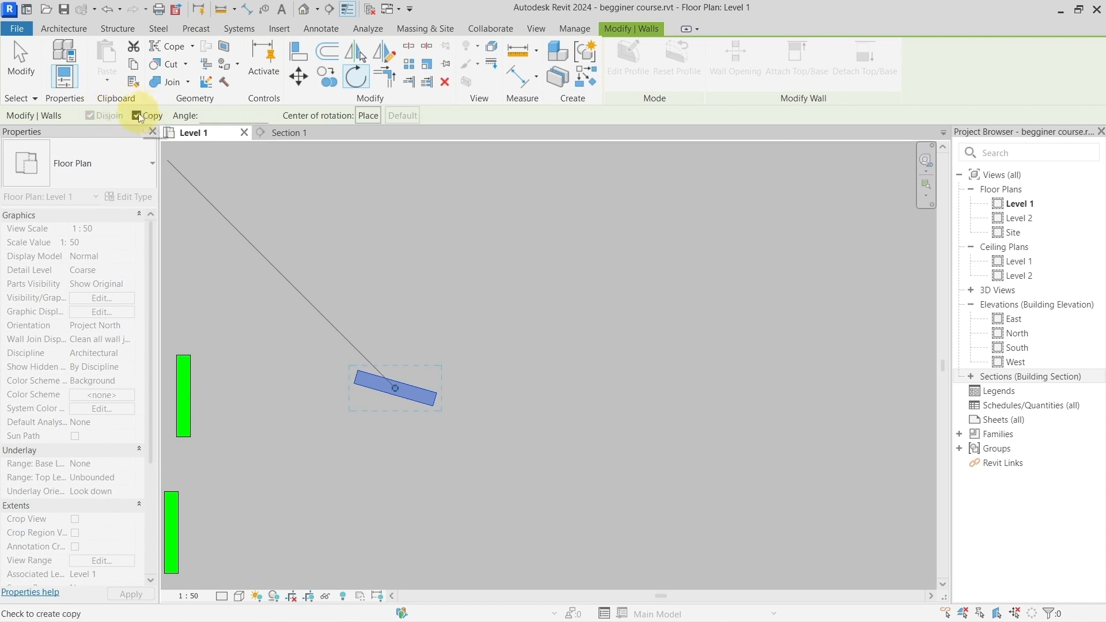
click(387, 344)
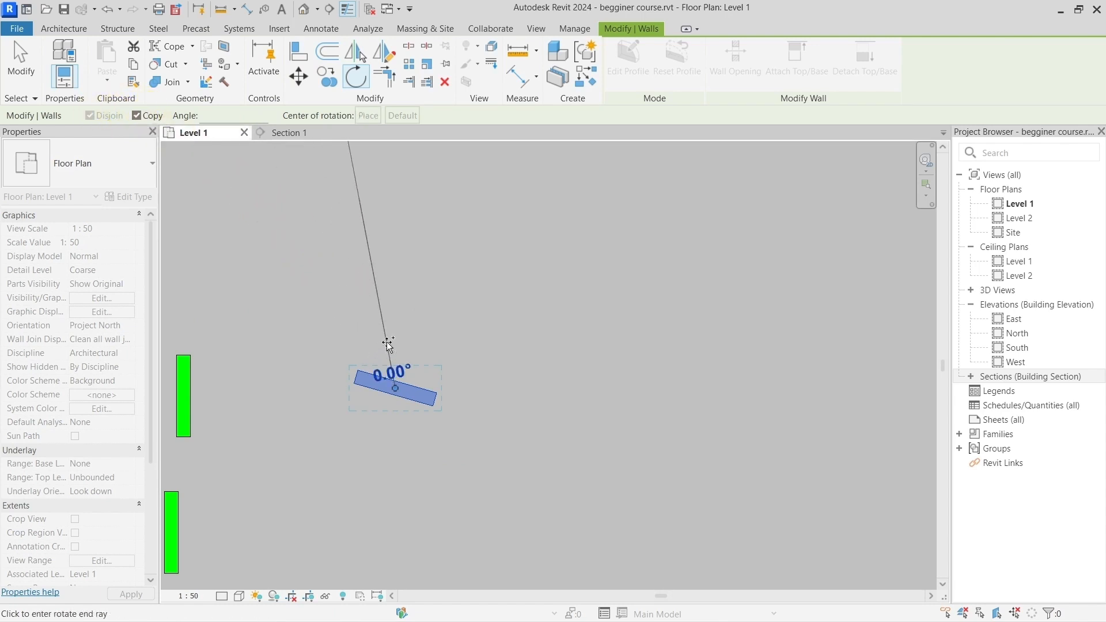
click(328, 423)
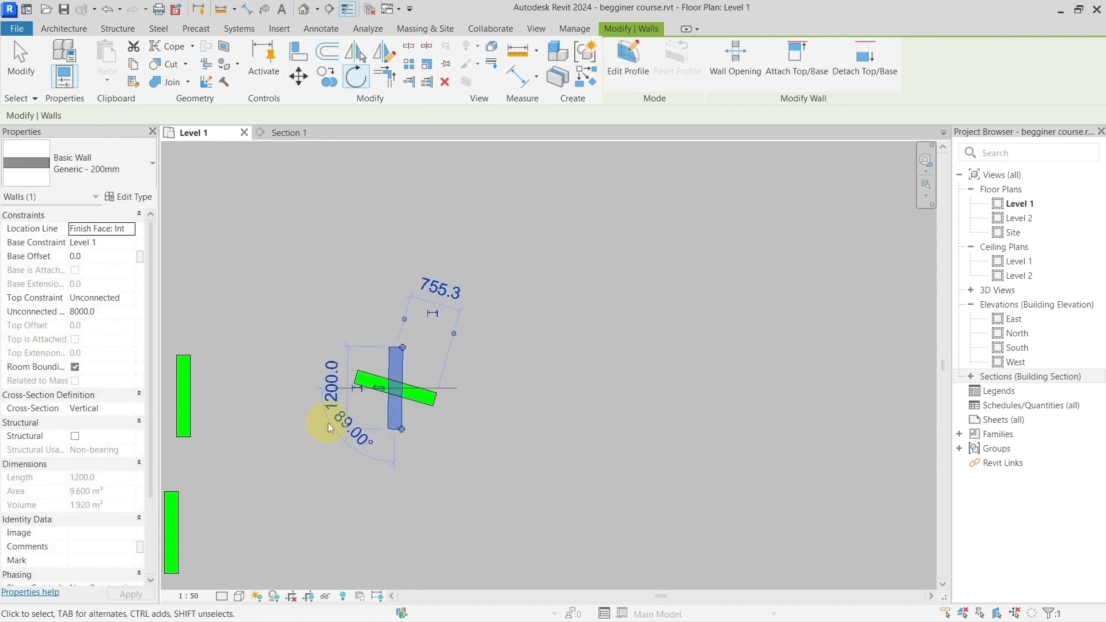
Step: Move the original tilted wall freehand to the right, clear of its nearly upright copy
click(423, 395)
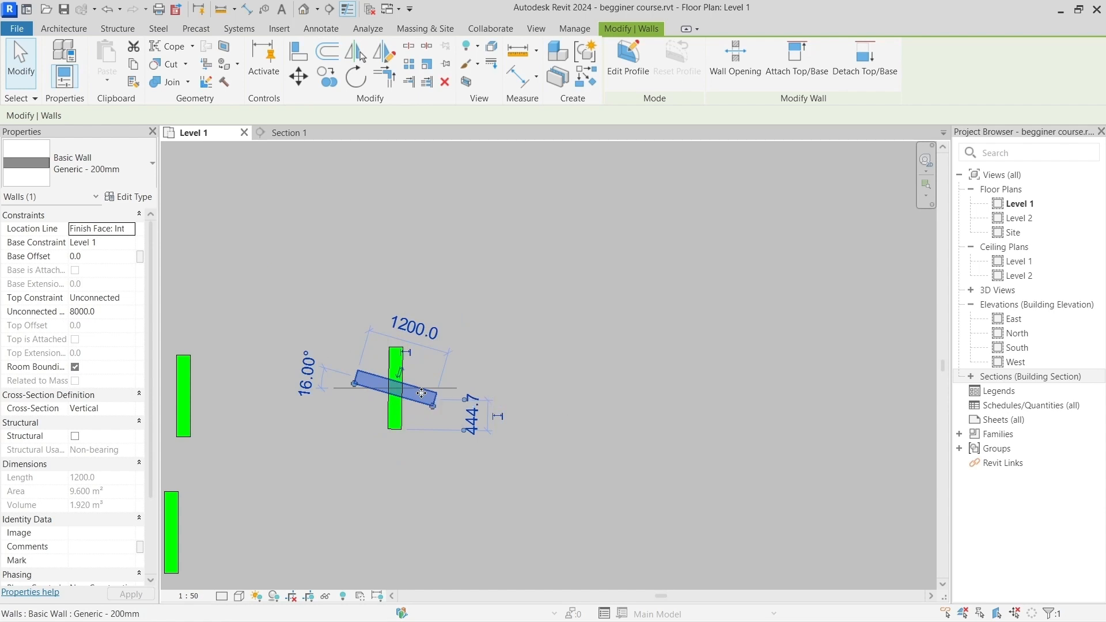
drag(422, 393, 565, 392)
scroll(597, 369, up, 2)
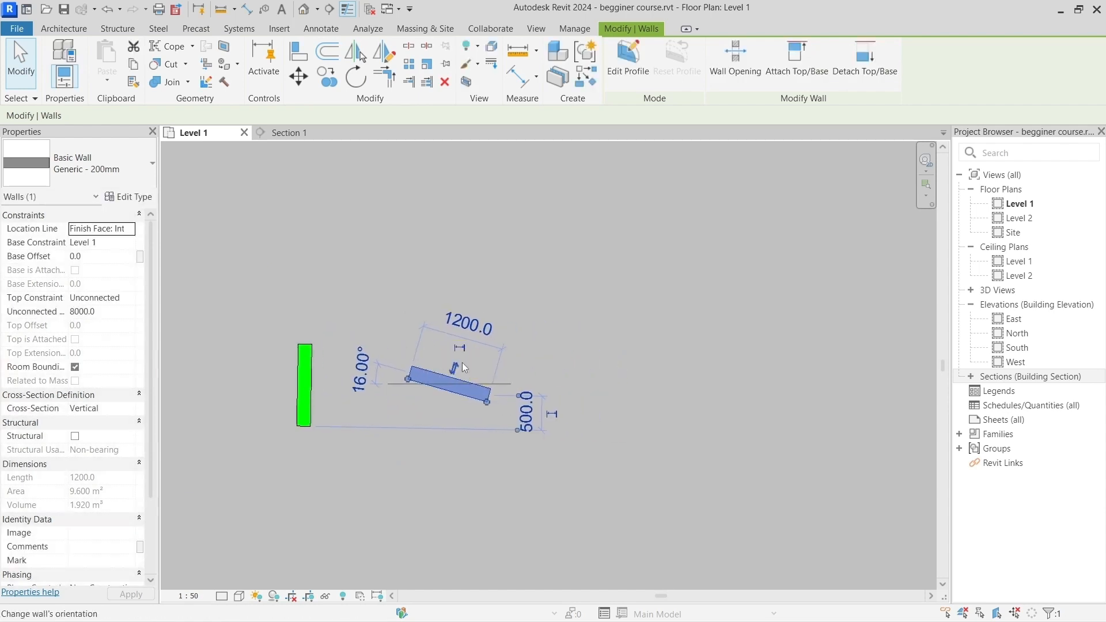
Step: Rotate a copy of the tilted wall exactly 45° counterclockwise about its center, with Copy on
click(357, 76)
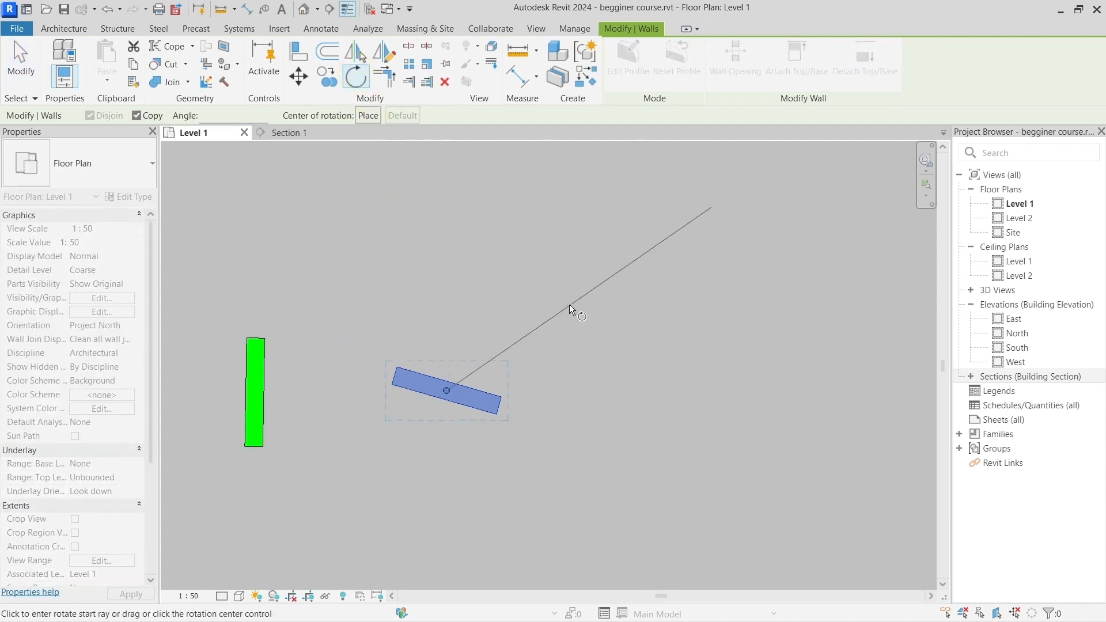
click(569, 304)
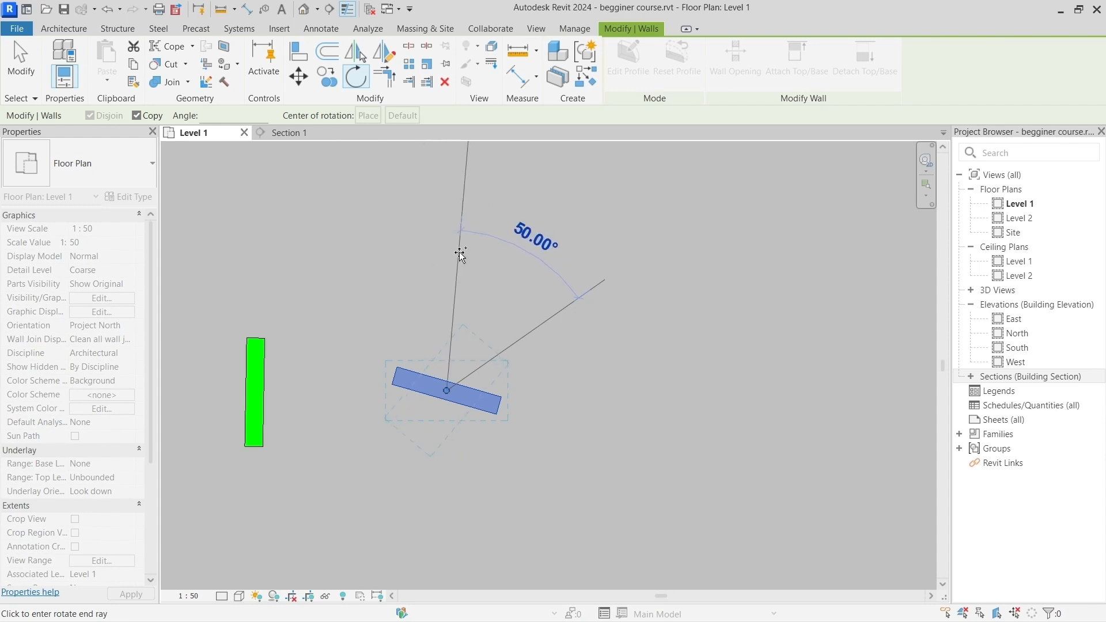
text(45)
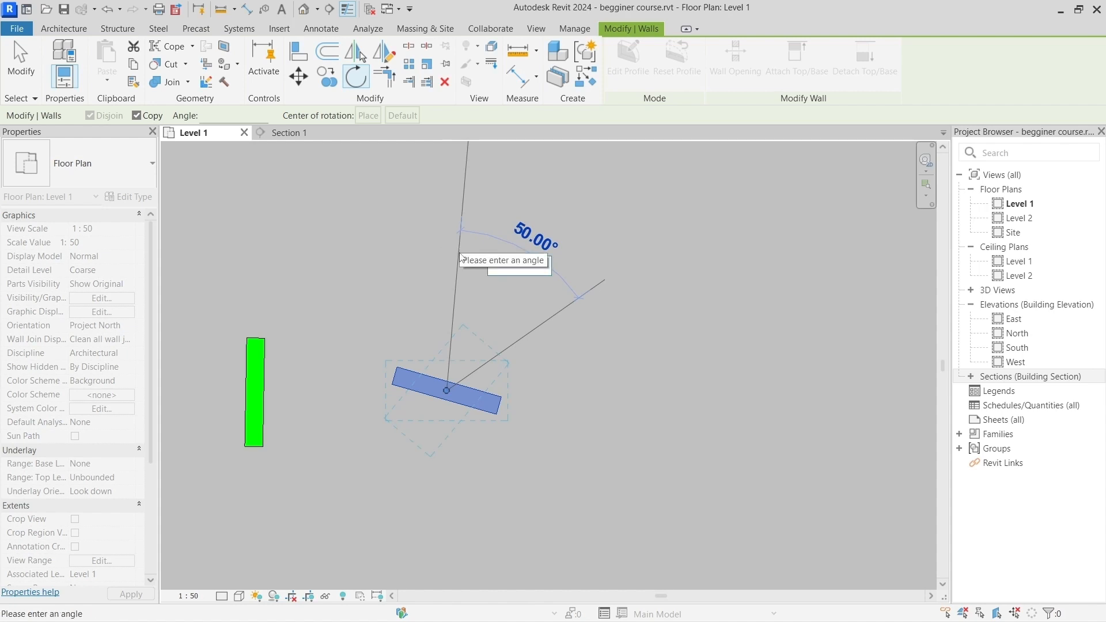
key(Return)
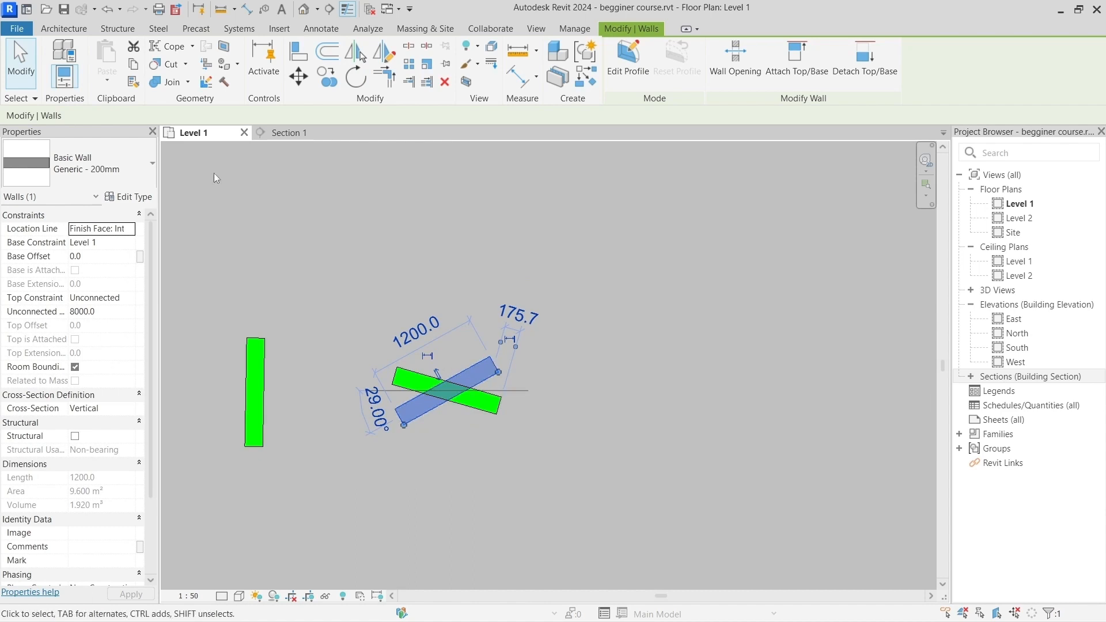
Step: Undo the last 45° rotated copy and start rotating the original tilted wall with Copy and Disjoin off
click(108, 8)
click(424, 362)
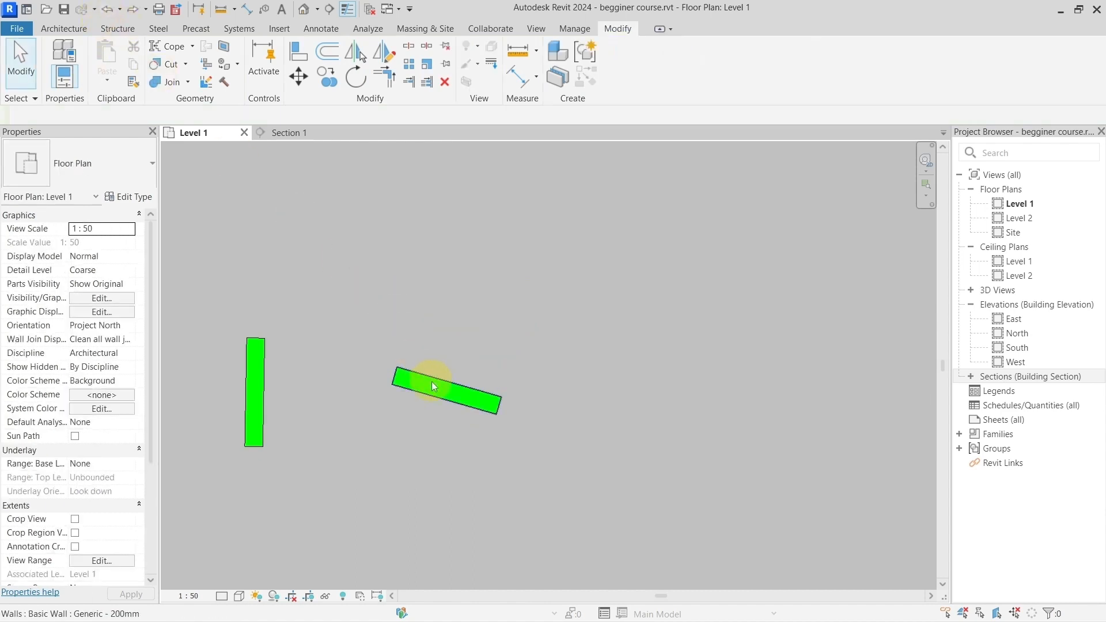
click(431, 381)
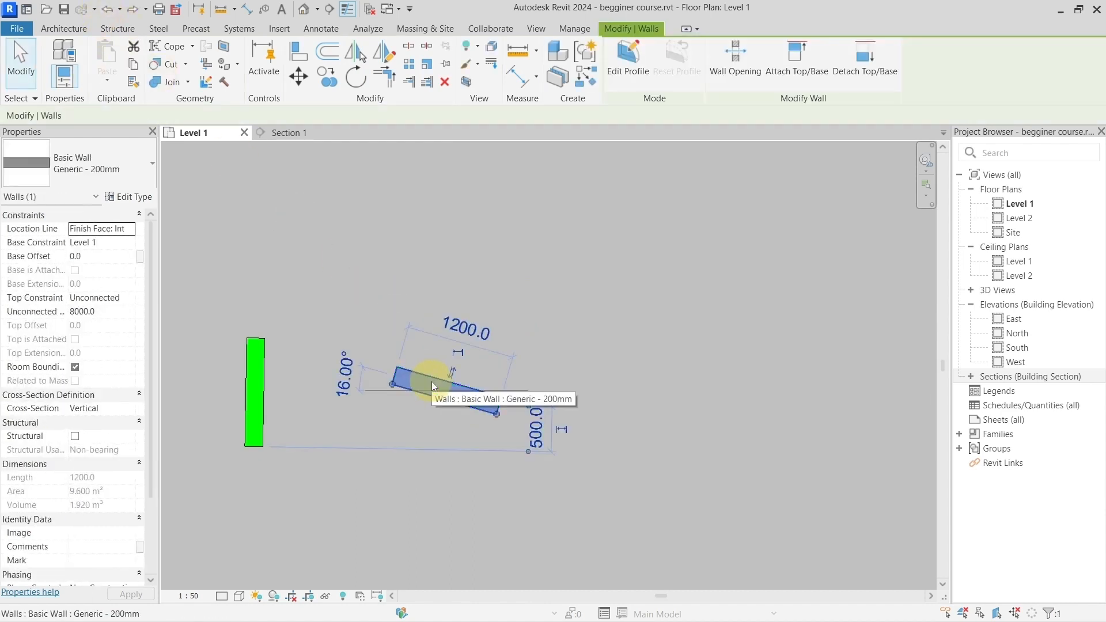
click(357, 78)
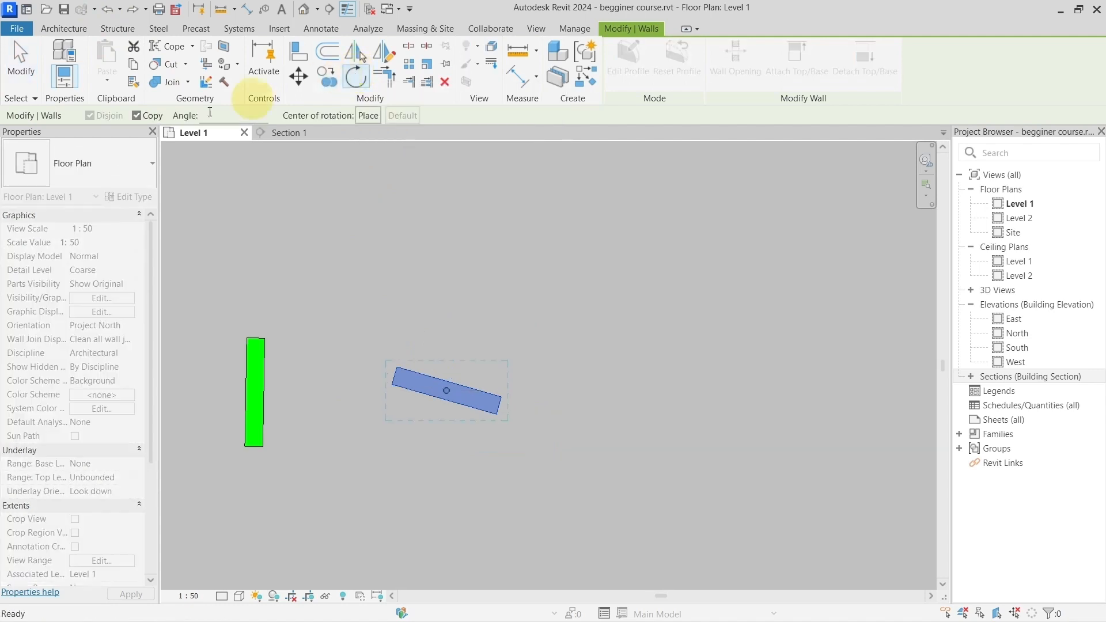
click(134, 115)
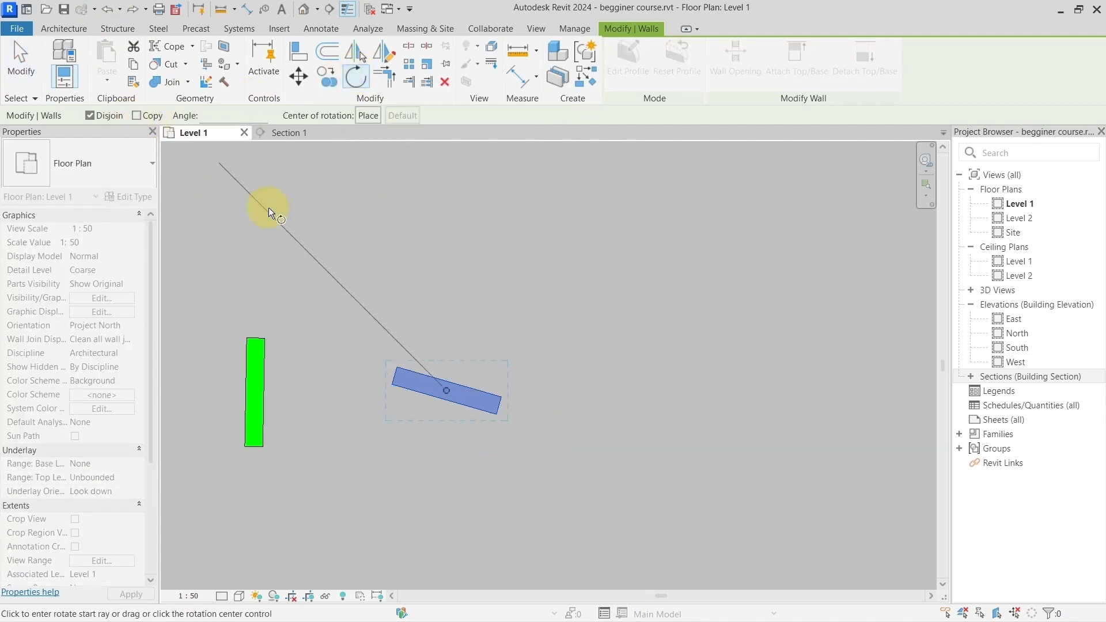
click(90, 115)
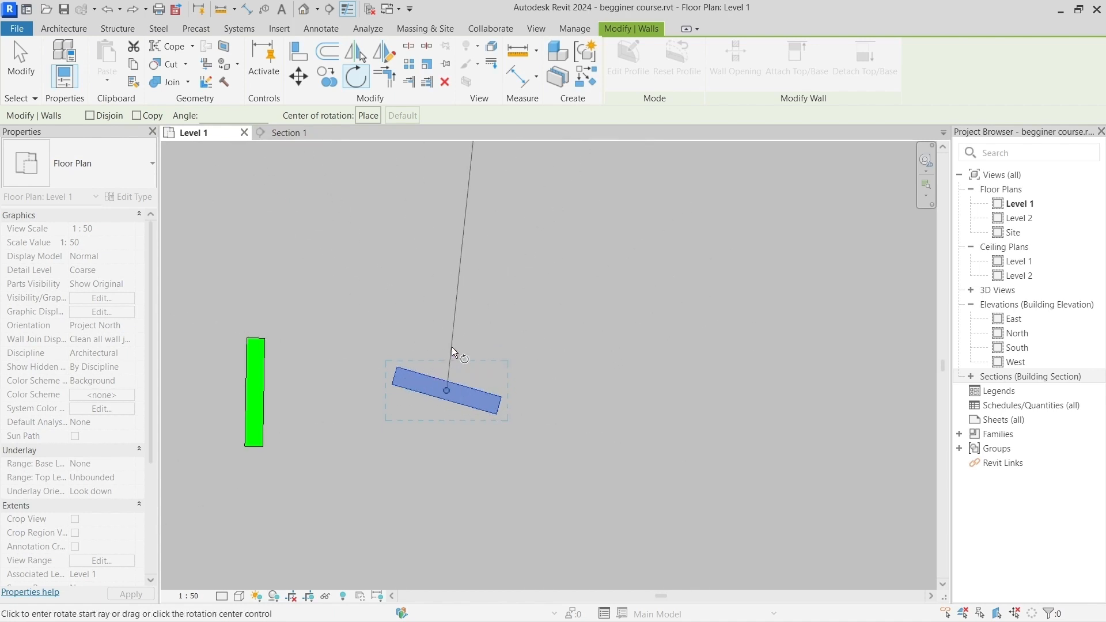
Step: Try placing the center of rotation on the upper-right corner of the nearly upright wall
key(ctrl)
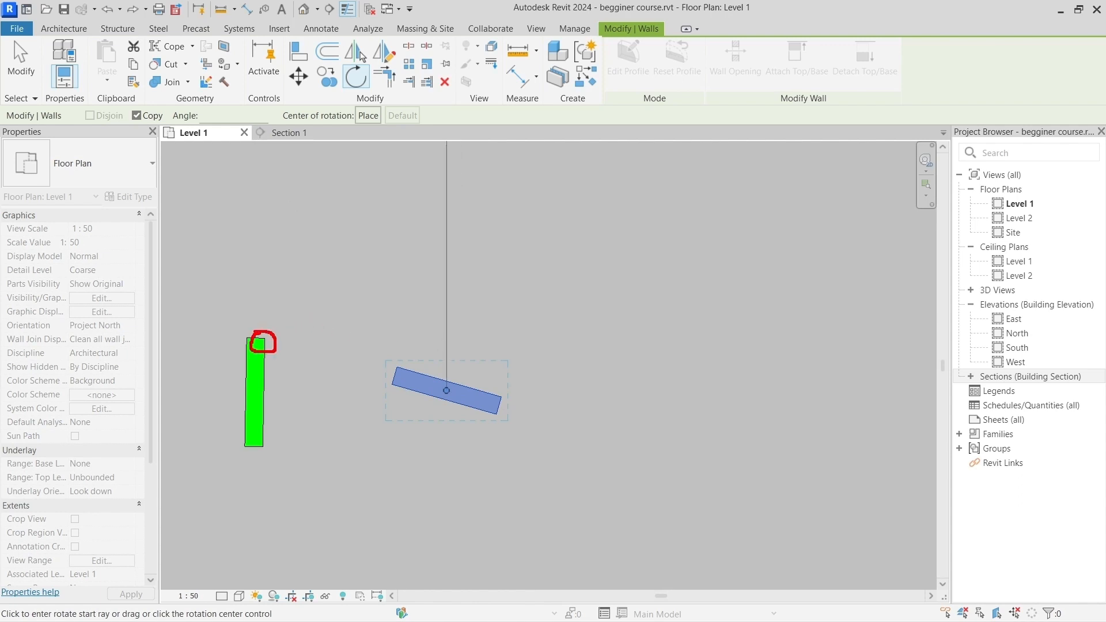
key(ctrl)
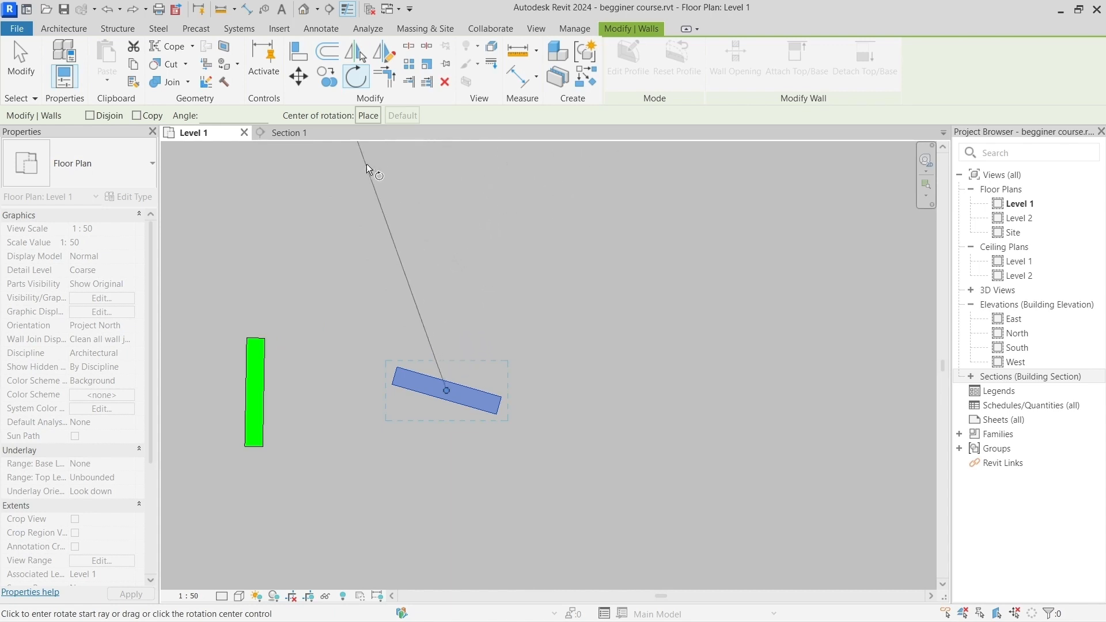
click(369, 117)
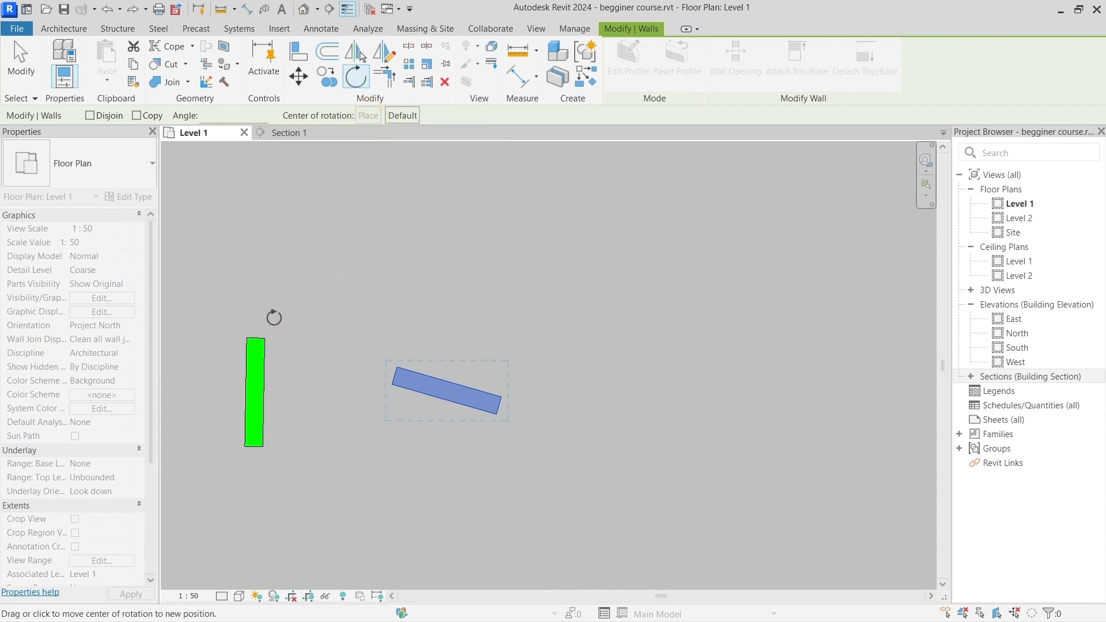
click(264, 340)
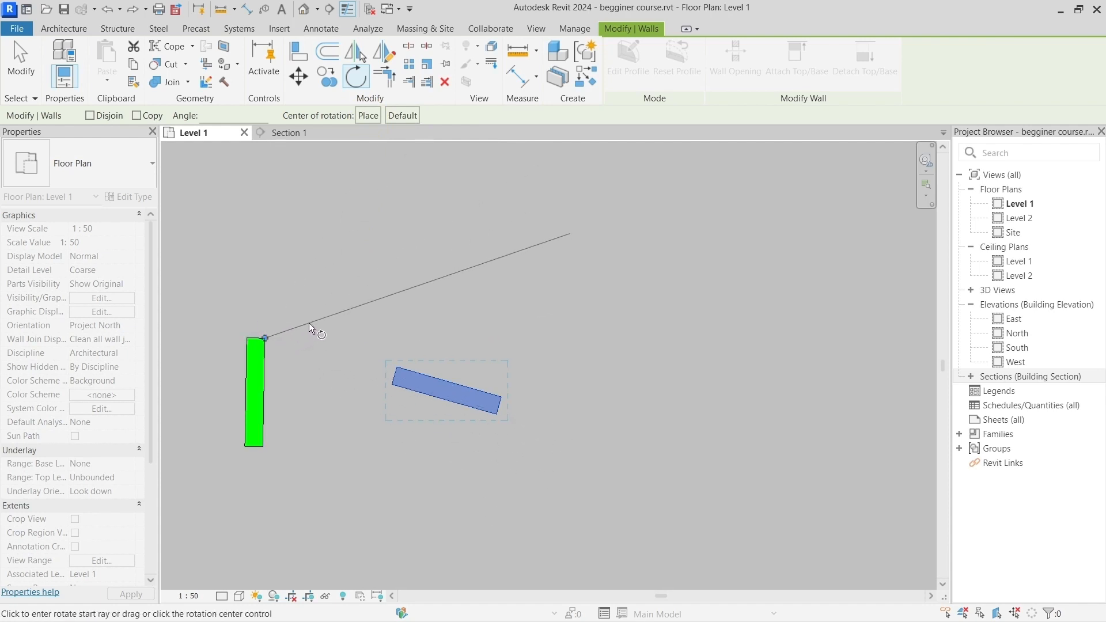
click(107, 9)
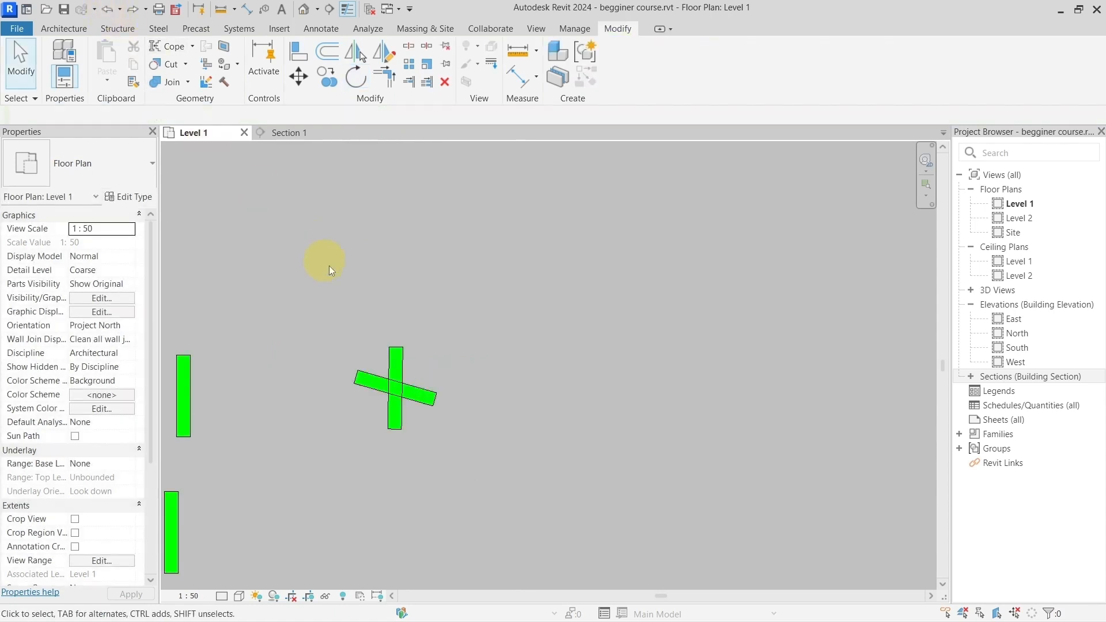
click(133, 9)
Step: Restart Rotate on the tilted wall and move its center of rotation freehand to a point above the wall
scroll(590, 419, up, 2)
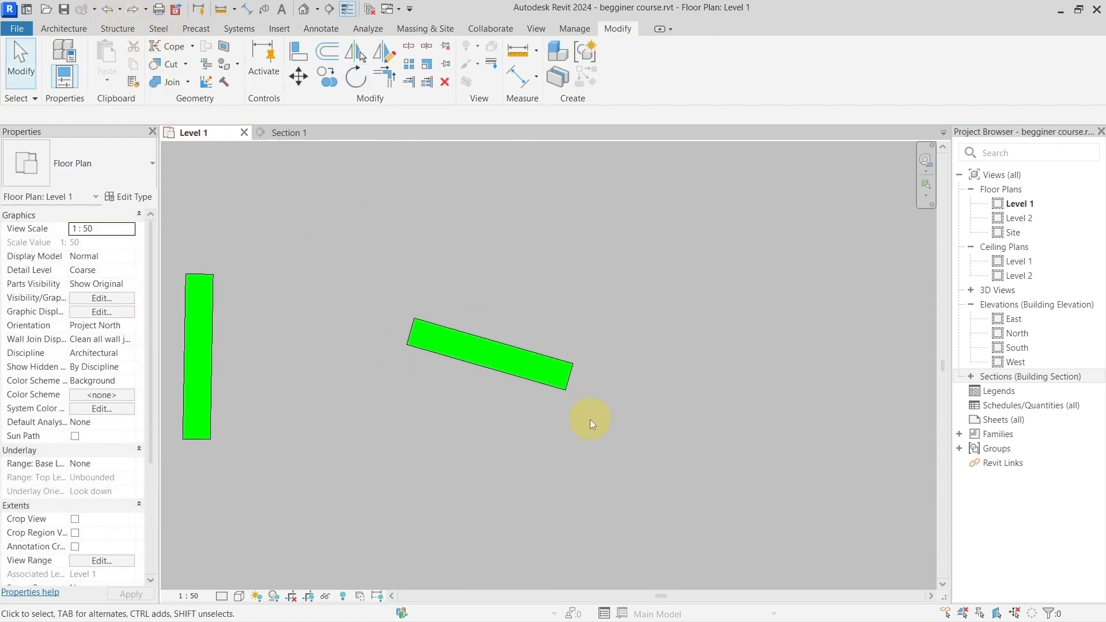
click(524, 368)
click(356, 77)
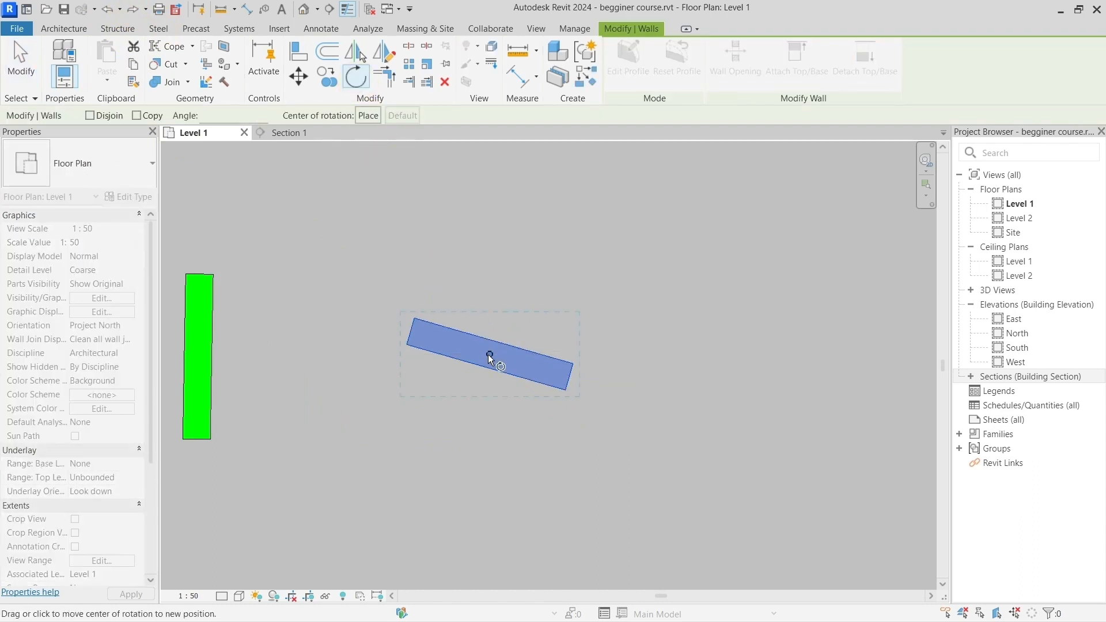
drag(489, 354, 214, 275)
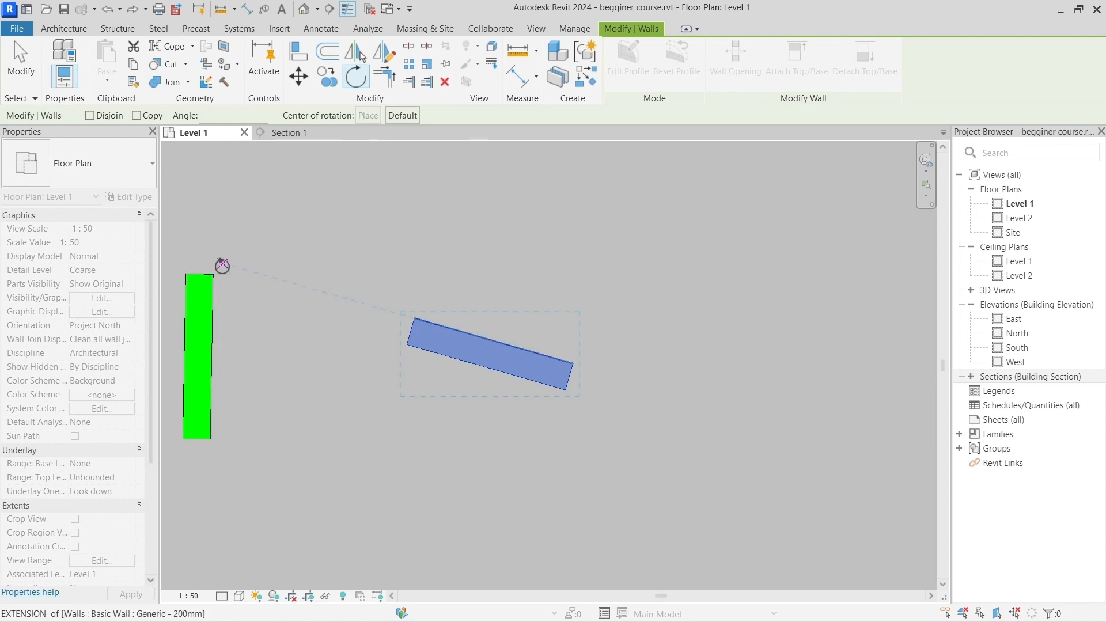
mouse_move(214, 274)
mouse_down()
mouse_move(411, 322)
mouse_move(430, 201)
mouse_up()
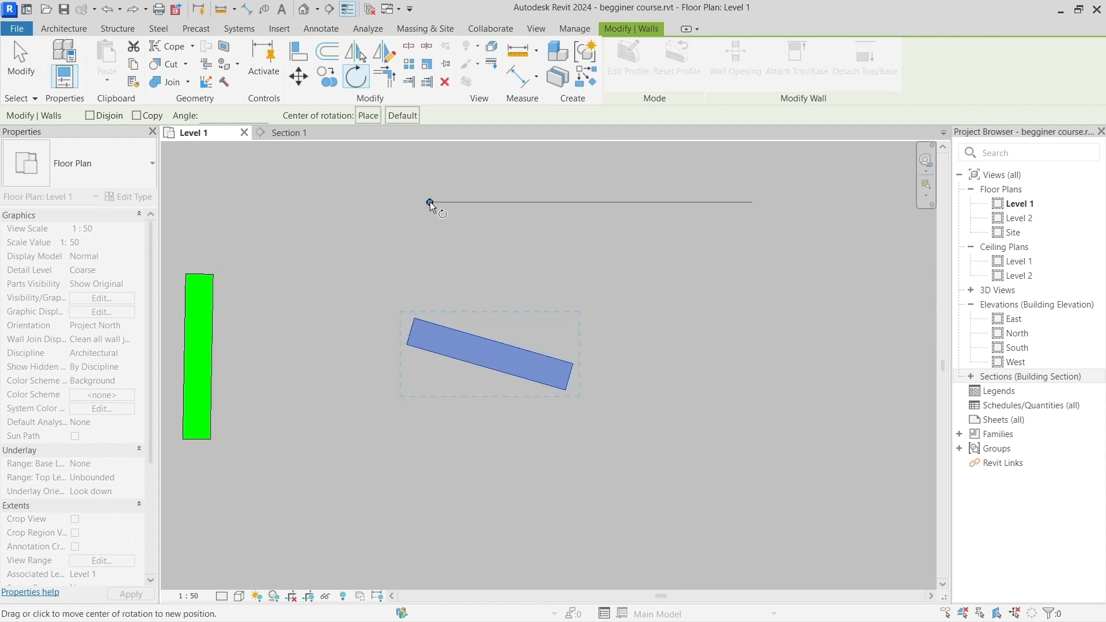
scroll(441, 231, down, 1)
middle_drag(440, 240, 437, 290)
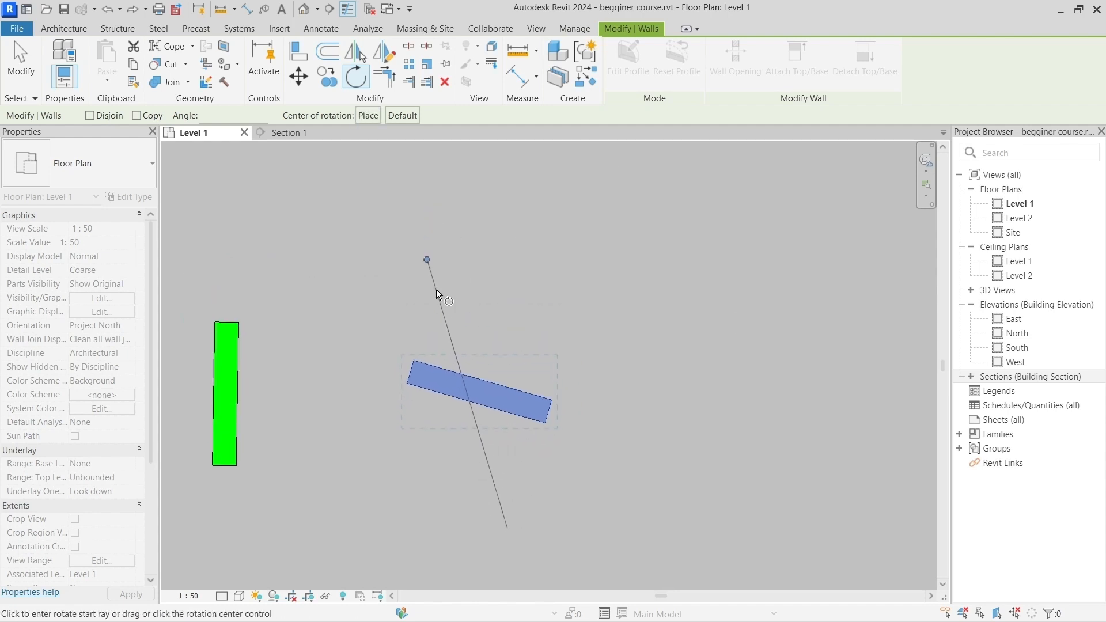
Step: Place the rotation center on the nearly upright wall's upper-right endpoint and rotate the tilted wall counterclockwise to about 28° off horizontal
key(space)
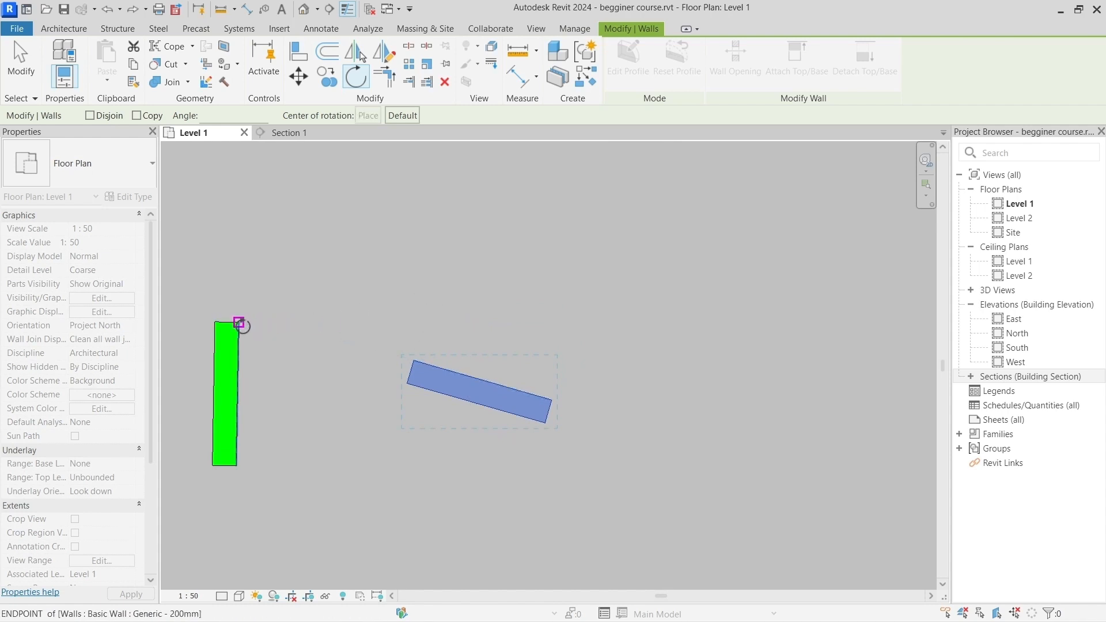
click(239, 322)
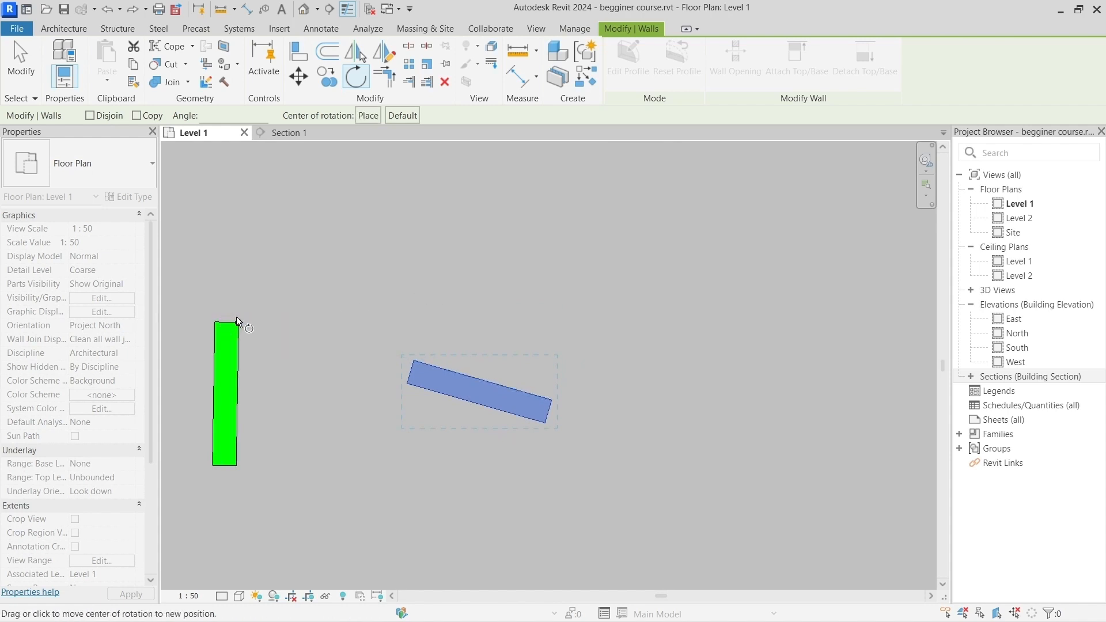
key(ctrl)
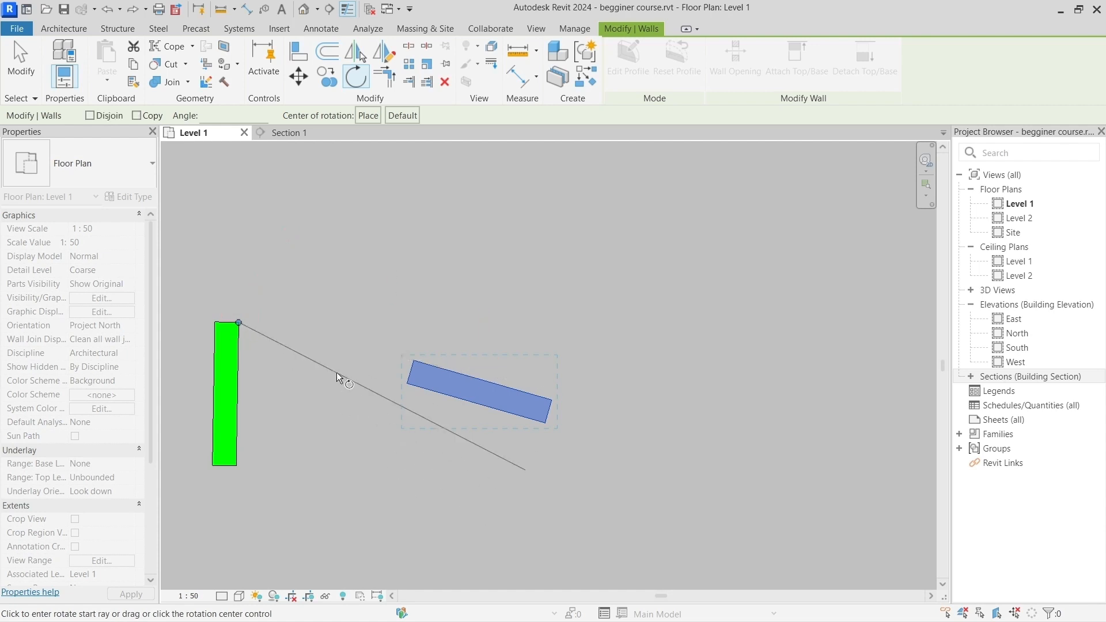
click(458, 385)
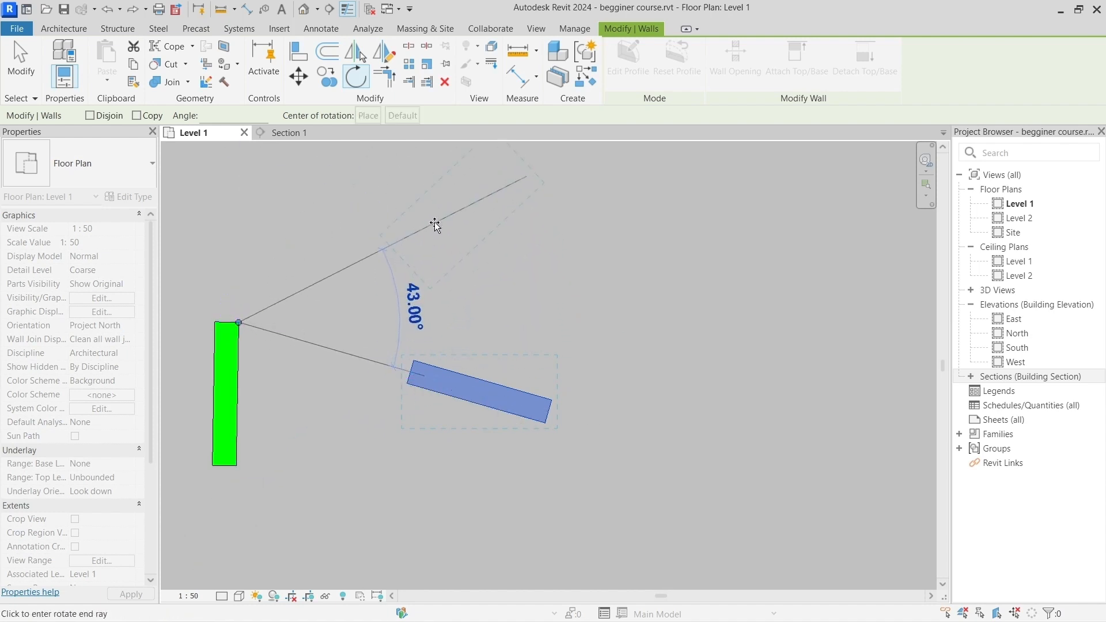
click(403, 276)
Step: Mirror a copy of the rotated wall across the nearly upright wall using Mirror - Pick Axis with Copy on
scroll(440, 238, down, 2)
middle_drag(472, 259, 458, 306)
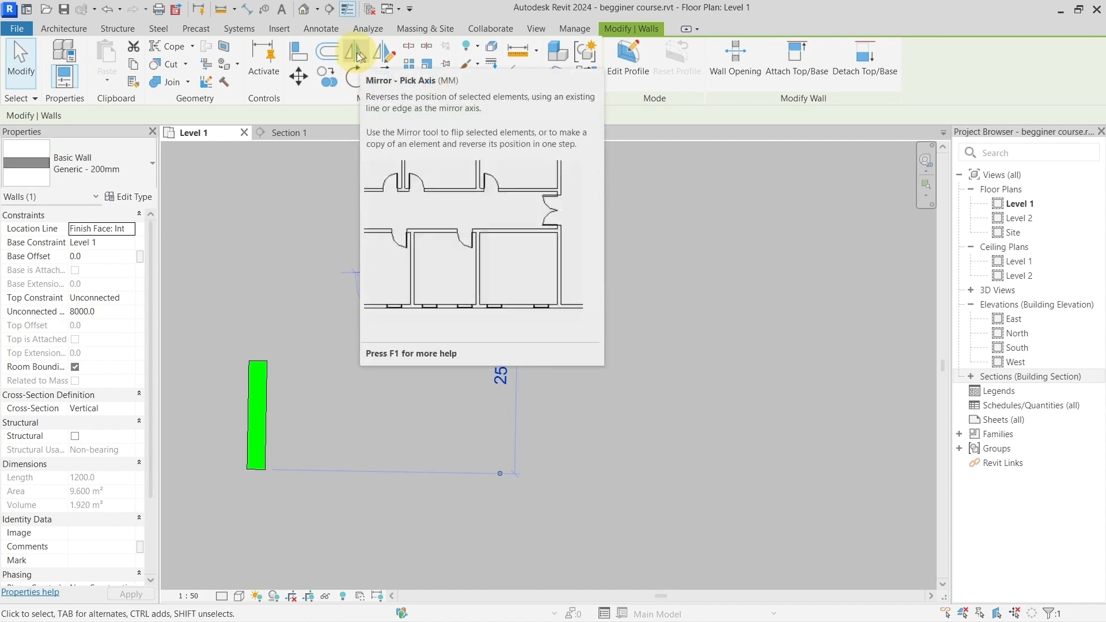
click(357, 53)
scroll(407, 348, down, 2)
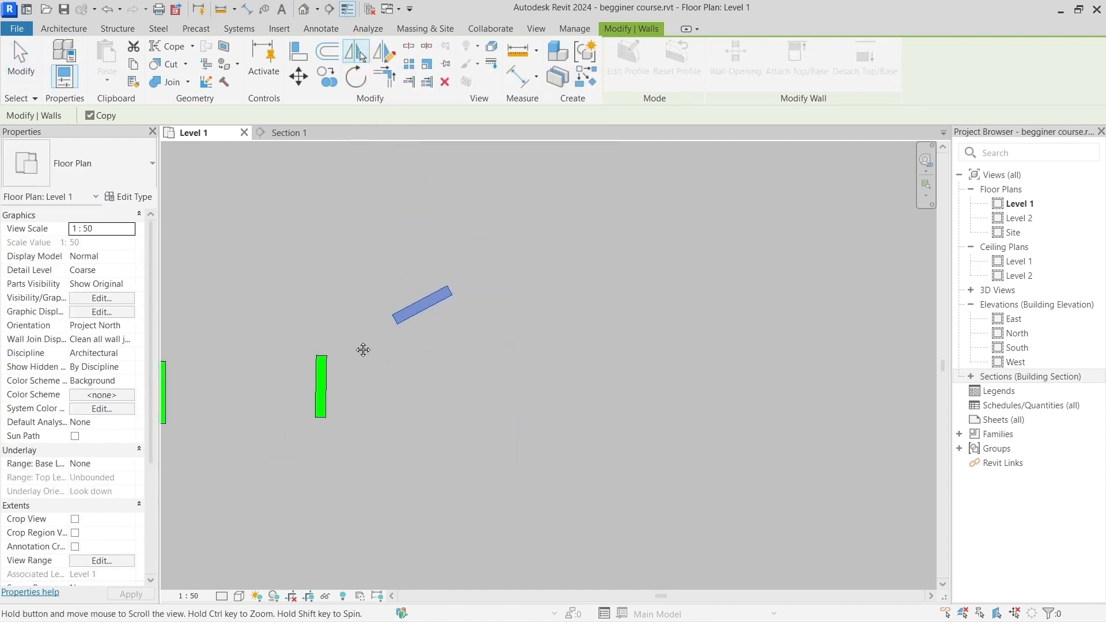
middle_drag(364, 349, 492, 344)
scroll(468, 345, up, 2)
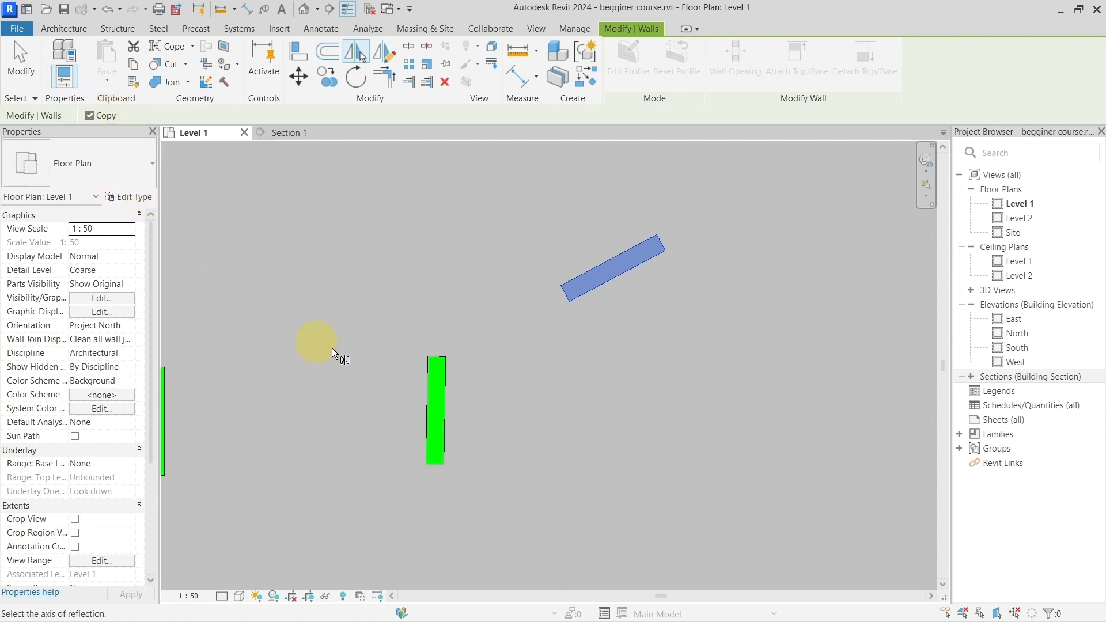
click(438, 381)
Step: Mirror the new copy back across the same upright wall with Copy off and dismiss the overlap warning
click(284, 270)
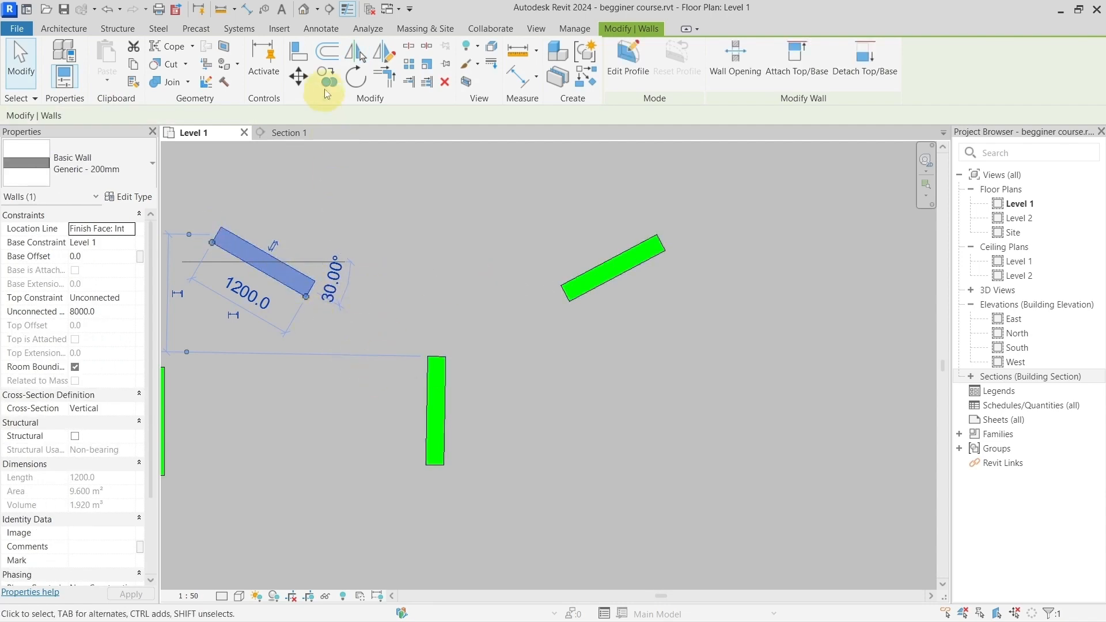
click(354, 53)
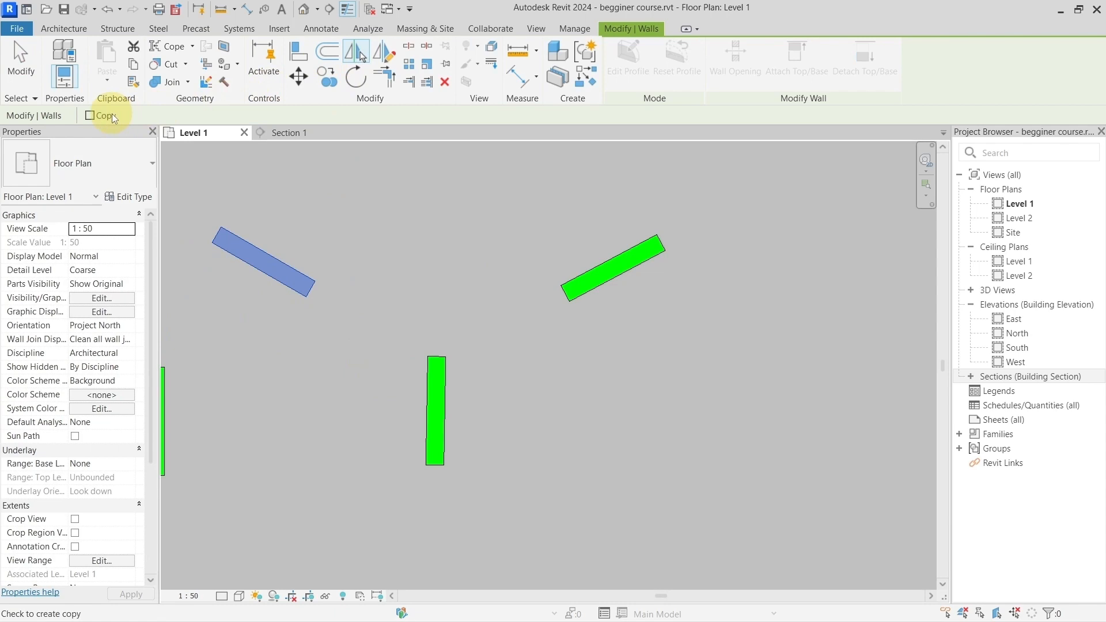
click(435, 389)
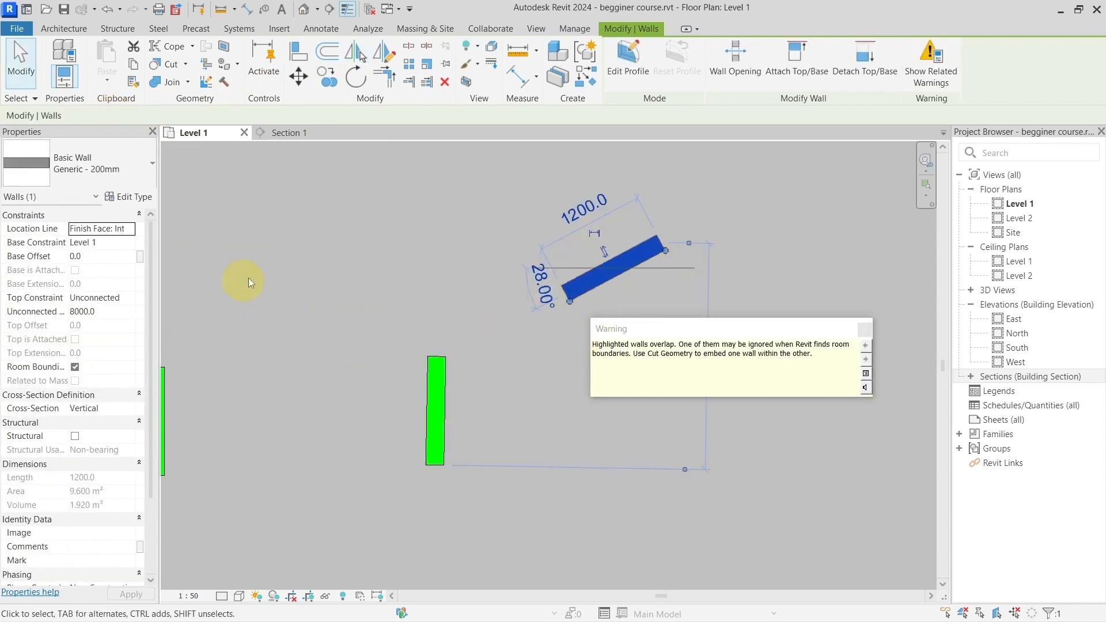
click(864, 329)
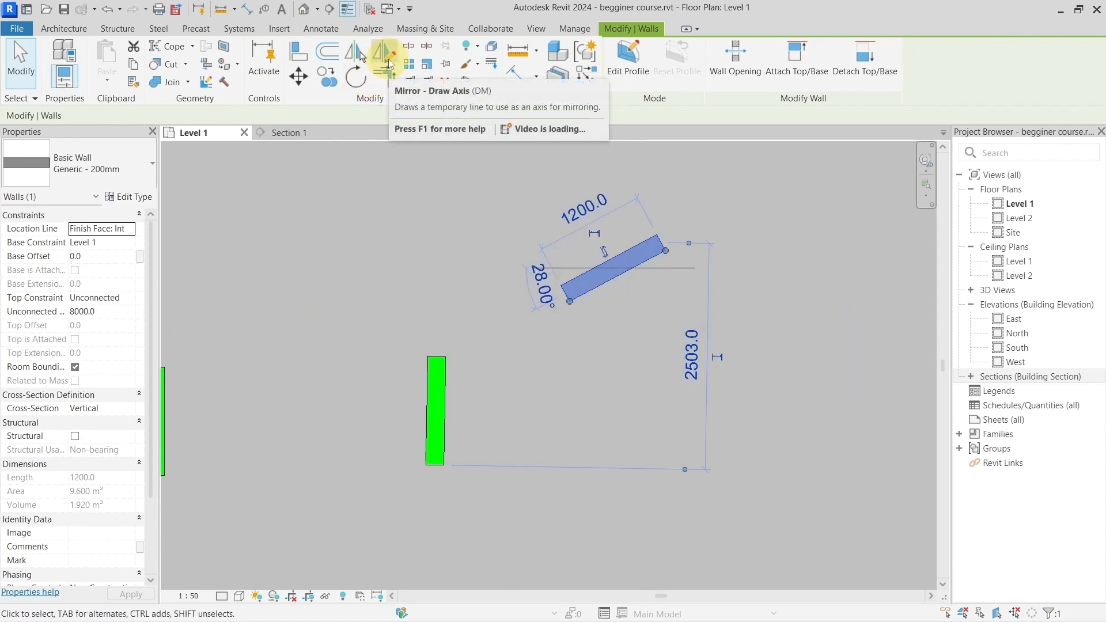
Step: Mirror a copy of the tilted wall about a slanted axis drawn freehand below it at about 130°, using Mirror - Draw Axis
middle_drag(521, 345, 348, 396)
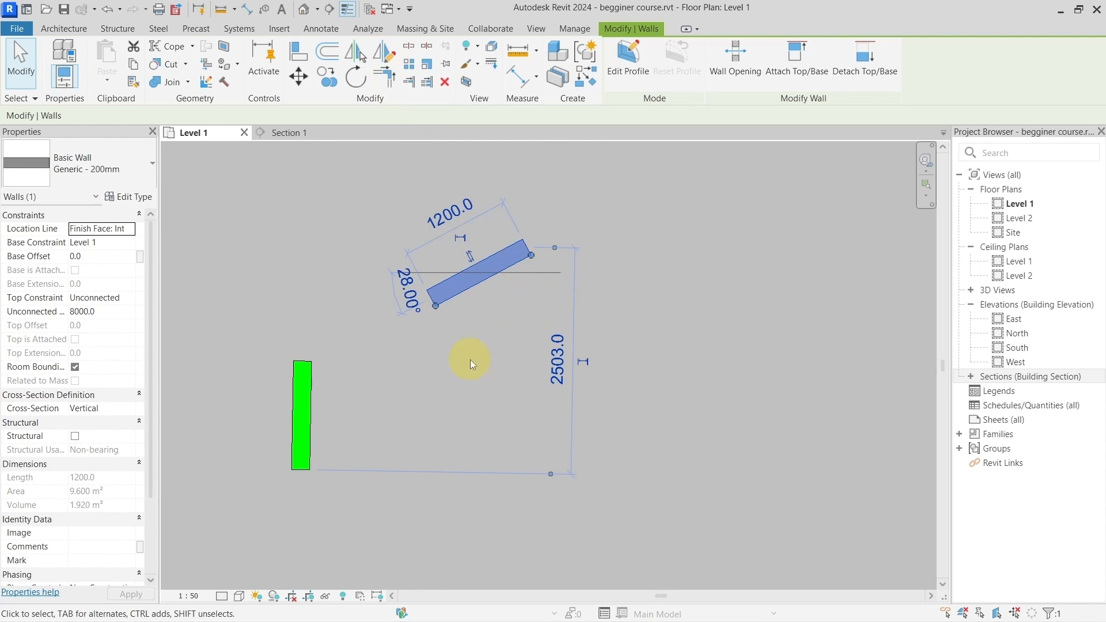
click(384, 53)
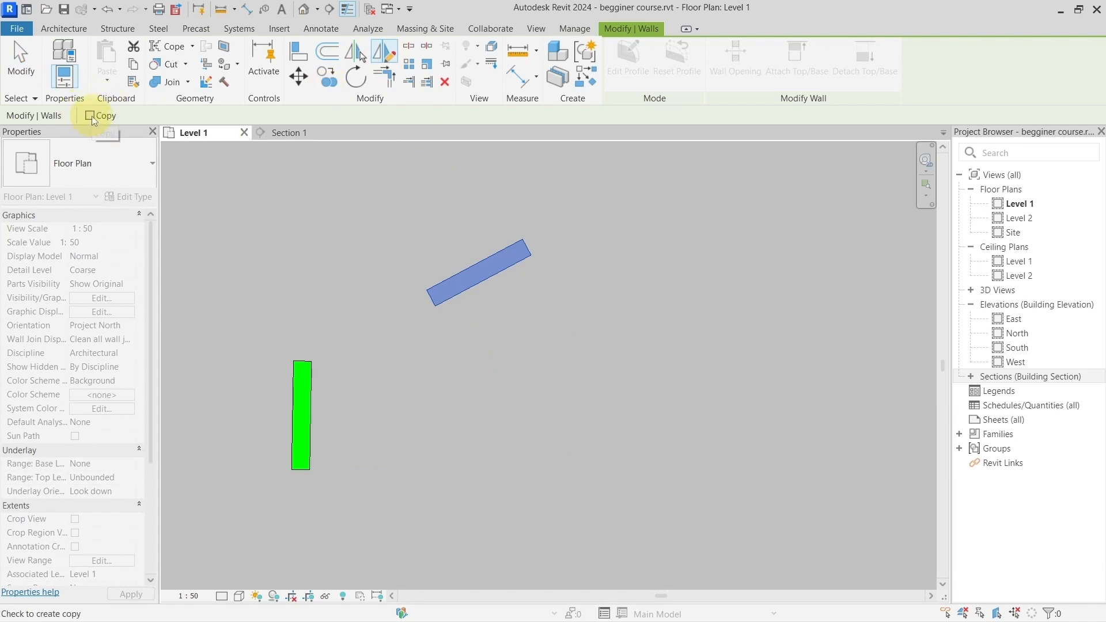
click(555, 300)
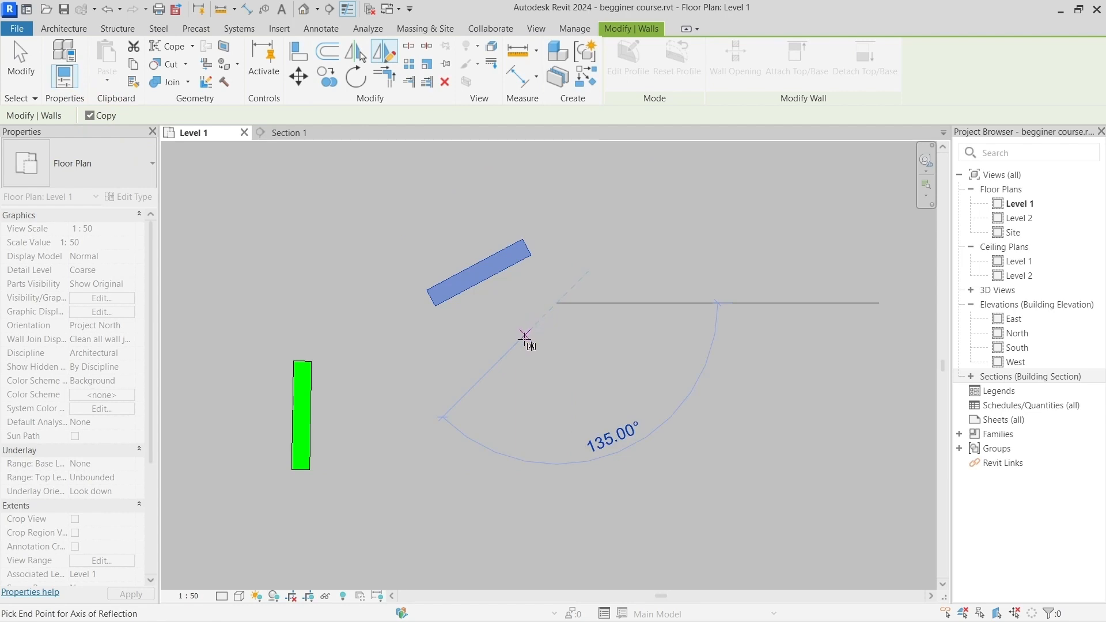
click(483, 391)
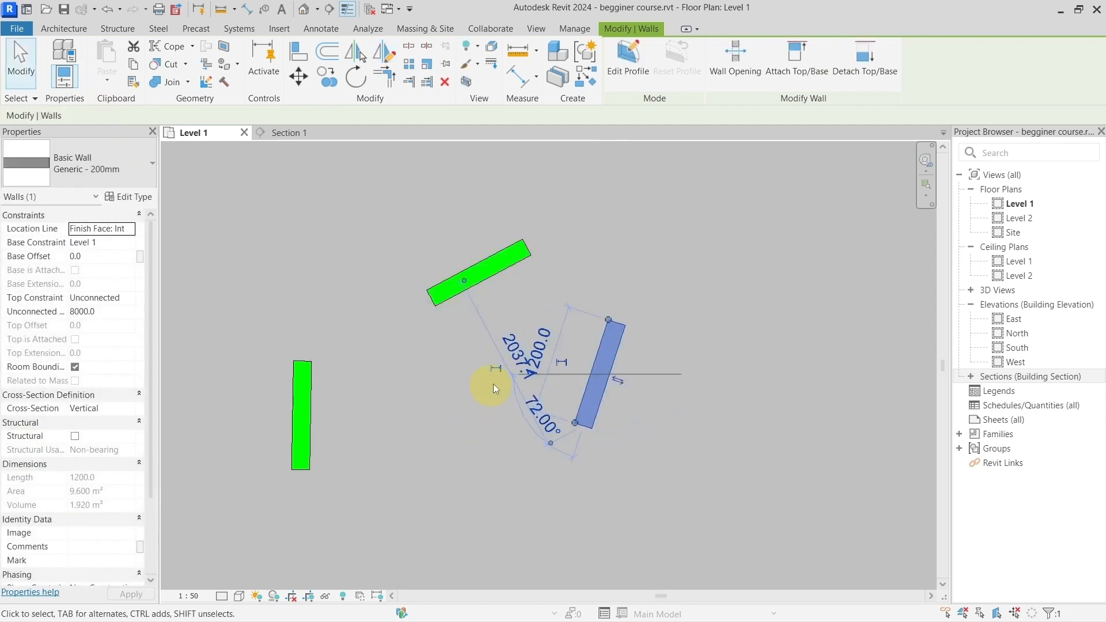
Step: Mirror a copy of the new steep wall about a vertical axis drawn down from its upper-right corner
click(385, 61)
click(626, 324)
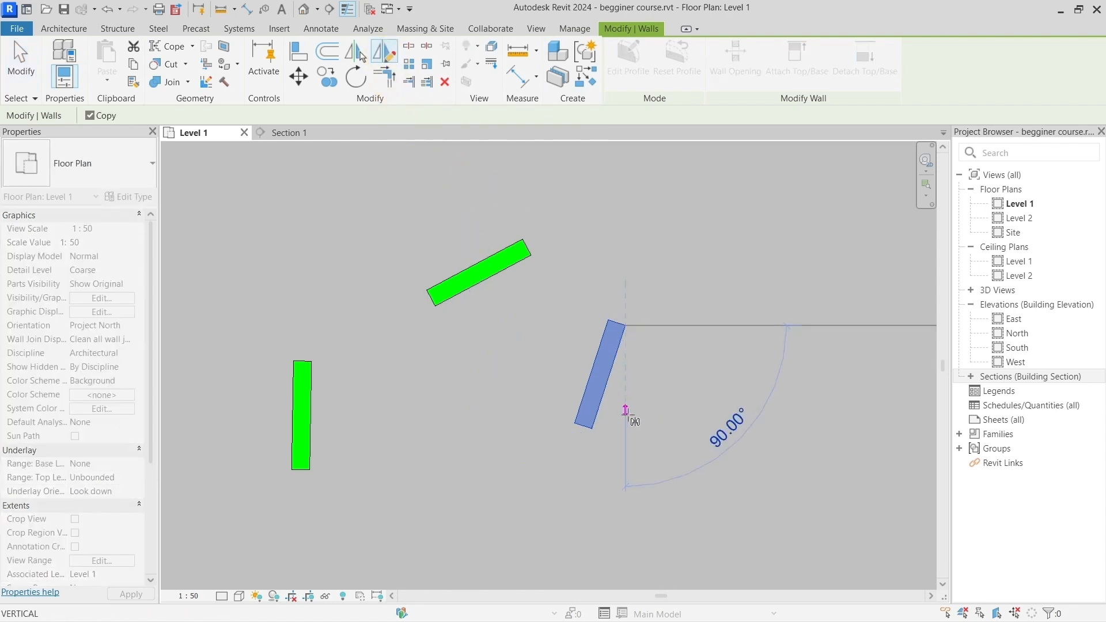
click(630, 429)
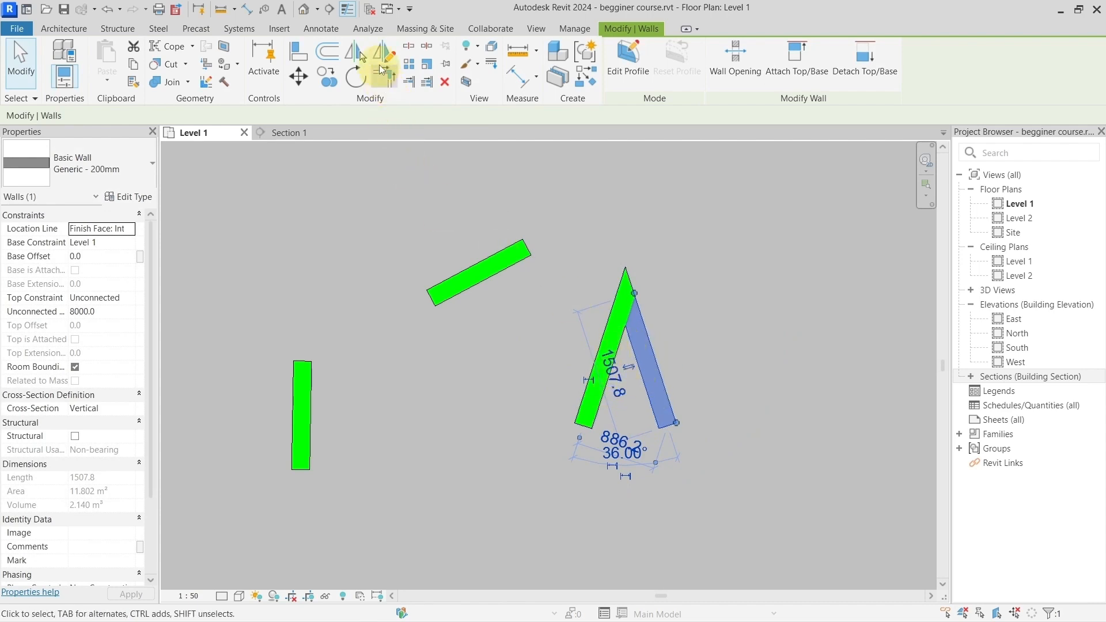
Step: Mirror a copy of the newest wall about a horizontal axis drawn level with the previous vertical axis's start point
click(383, 55)
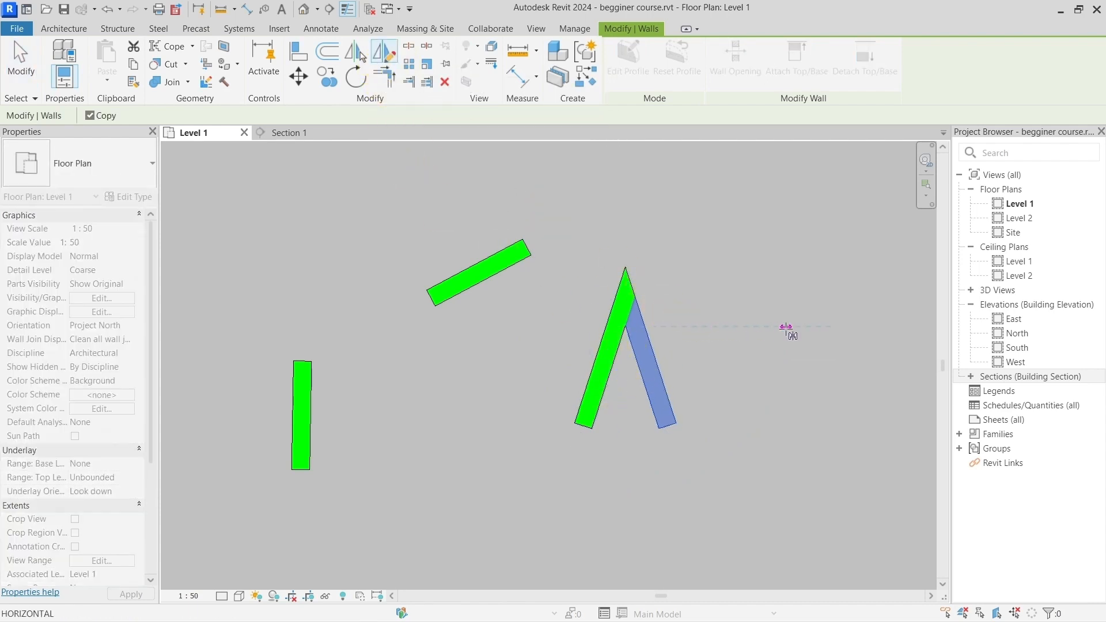
click(785, 327)
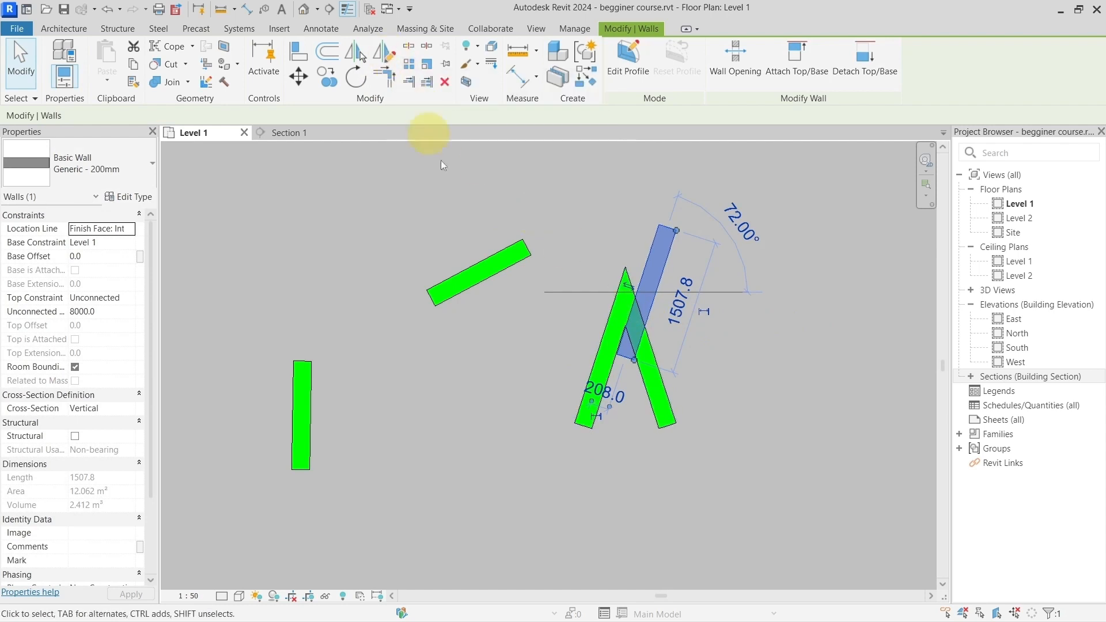
scroll(503, 231, down, 2)
middle_drag(447, 219, 509, 196)
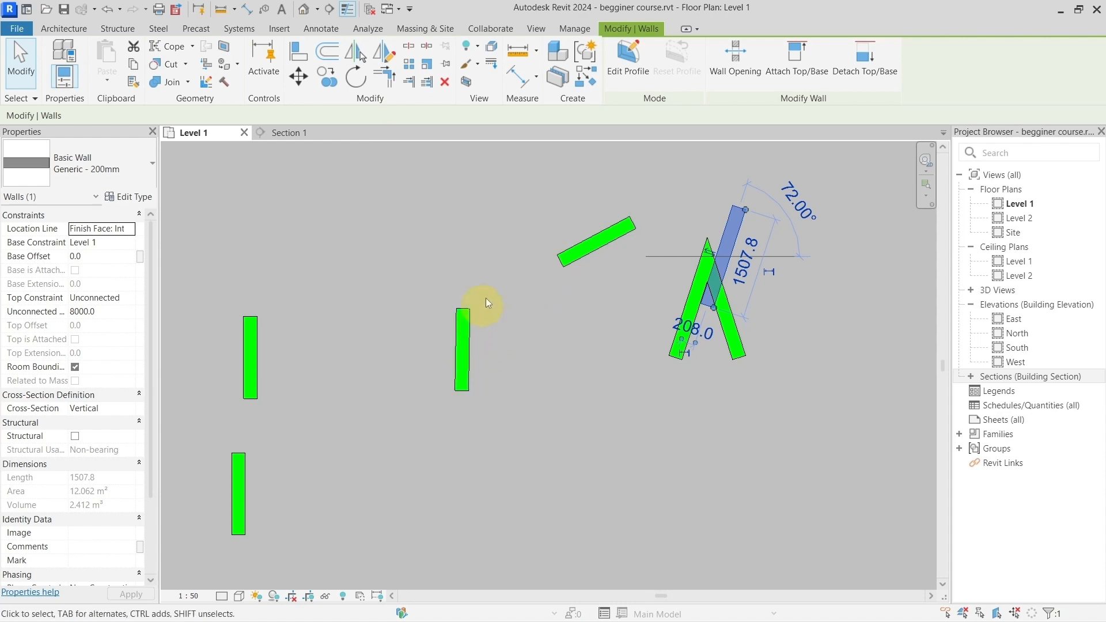
Step: Tilt the upright wall beside the short slanted wall by moving its upper end up and outward toward that slanted wall
scroll(526, 290, down, 5)
middle_drag(170, 291, 476, 280)
scroll(476, 280, up, 6)
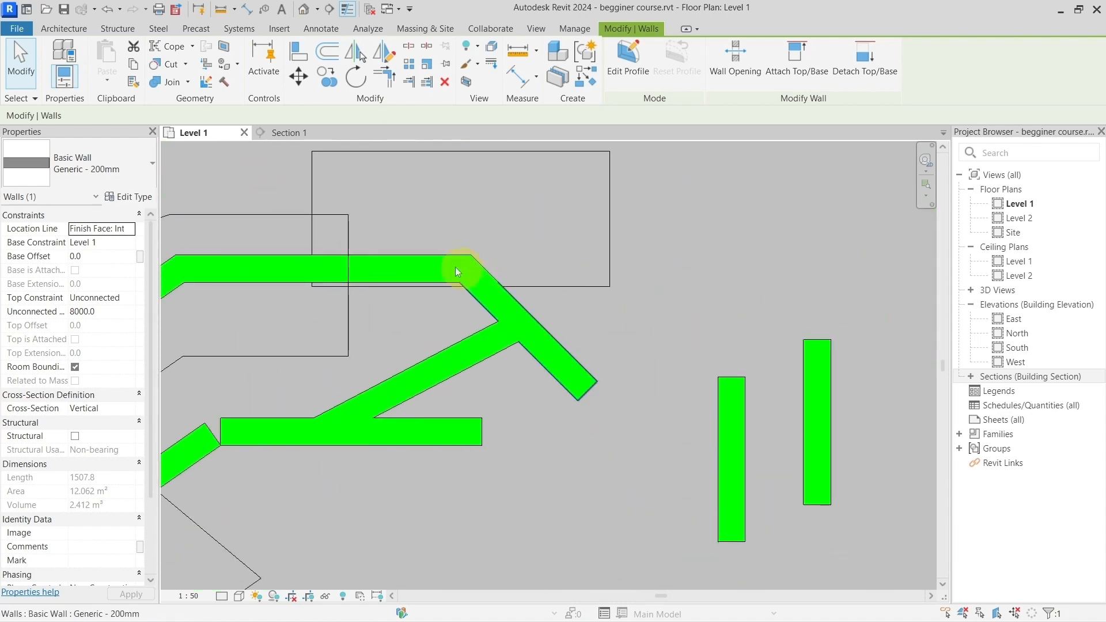
scroll(457, 272, down, 7)
middle_drag(775, 266, 585, 289)
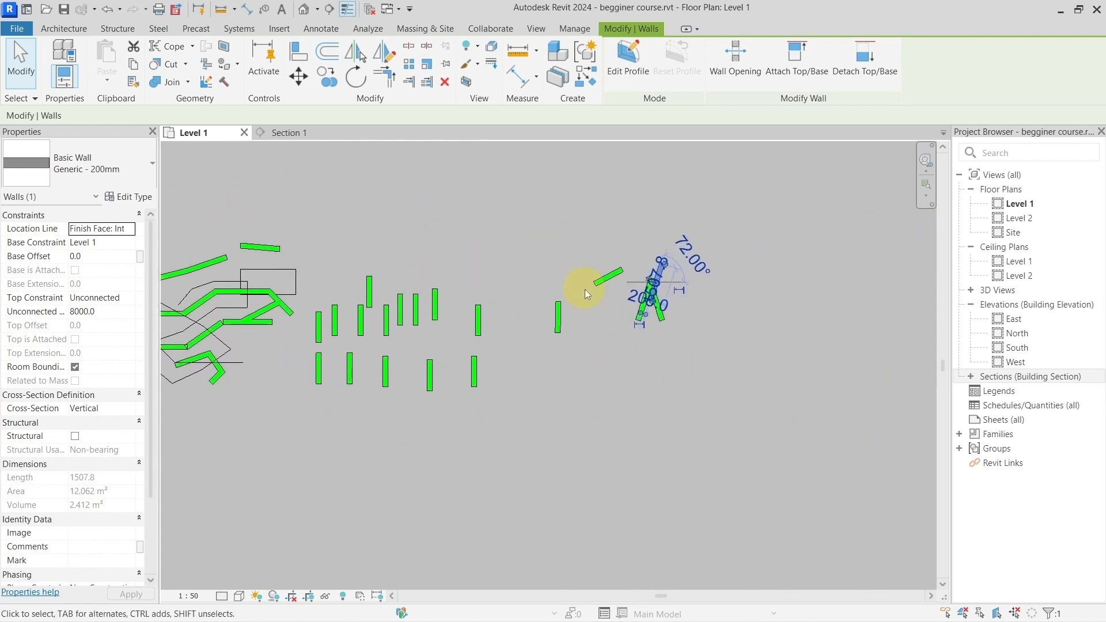
scroll(585, 290, up, 4)
click(536, 341)
drag(537, 314, 560, 298)
click(605, 275)
key(Escape)
middle_drag(568, 231, 475, 228)
click(384, 86)
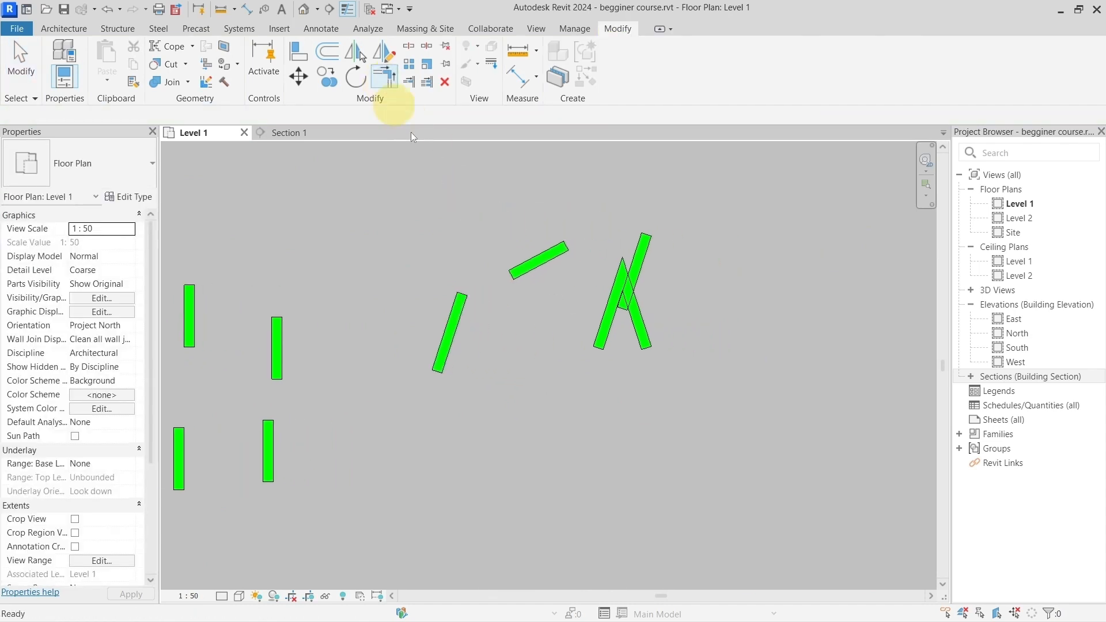
click(519, 266)
scroll(461, 320, up, 5)
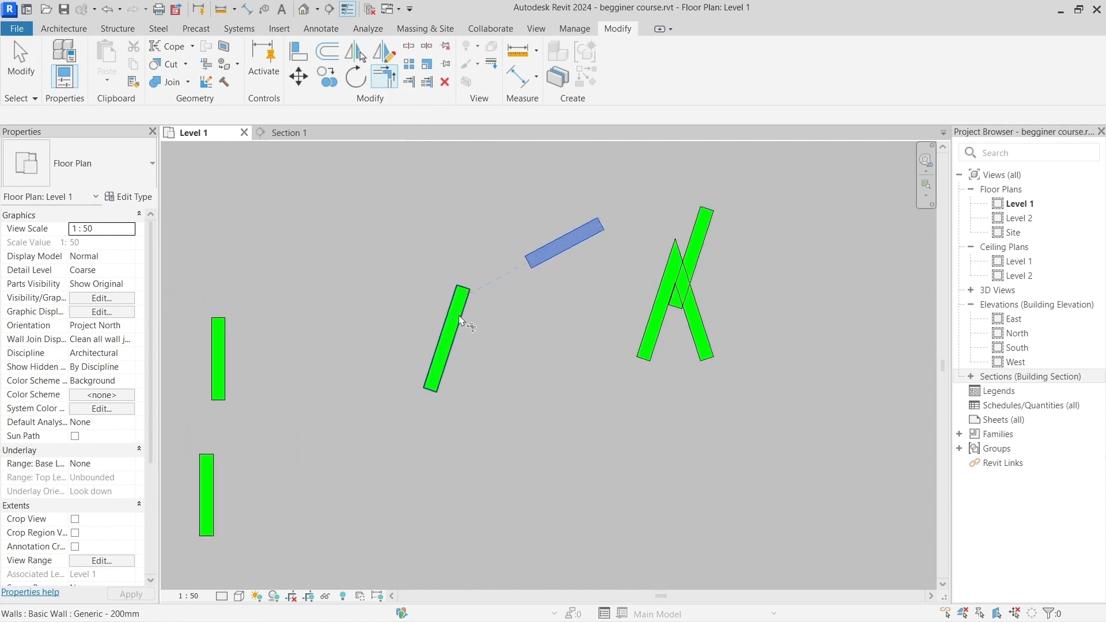
scroll(519, 315, down, 2)
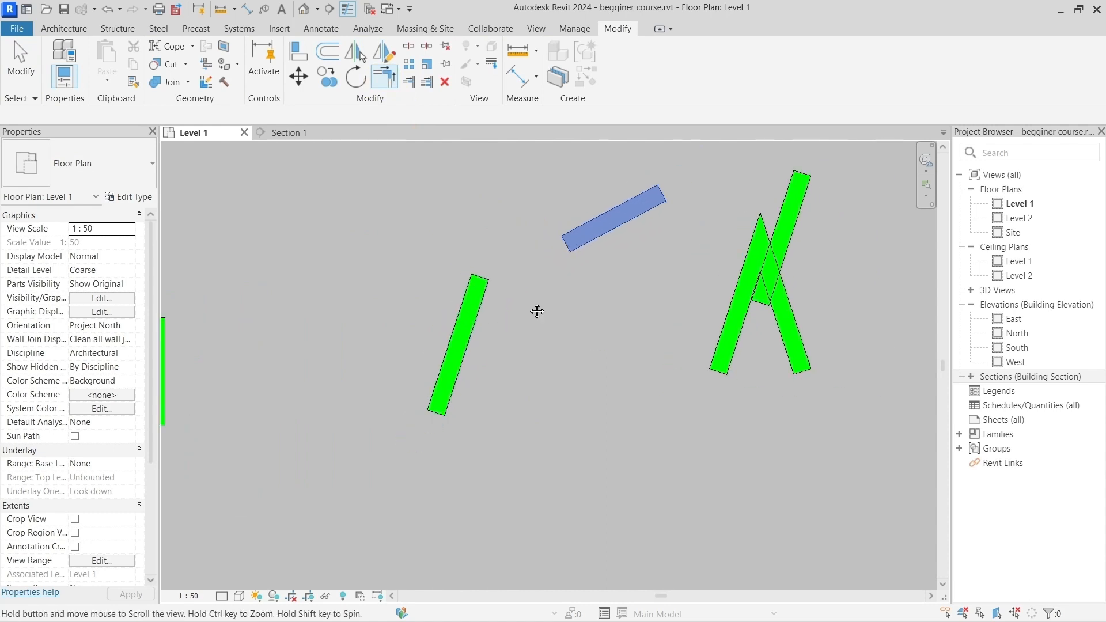
middle_drag(536, 309, 411, 343)
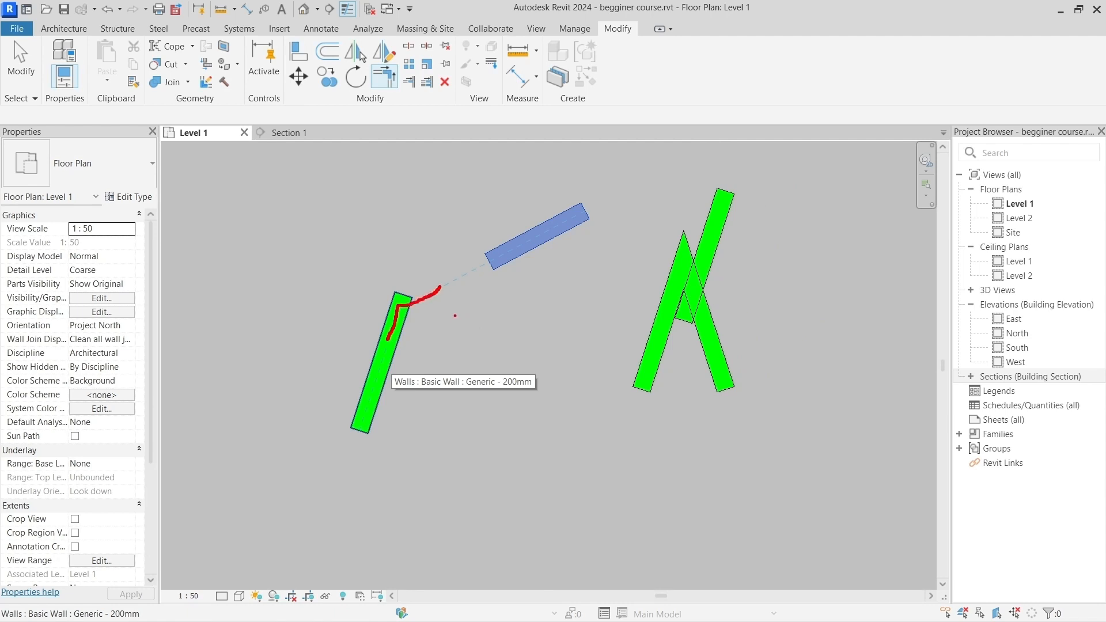
Step: Lengthen the tilted wall by moving its upper end past the line of the short slanted wall
click(406, 300)
drag(411, 298, 434, 231)
click(457, 265)
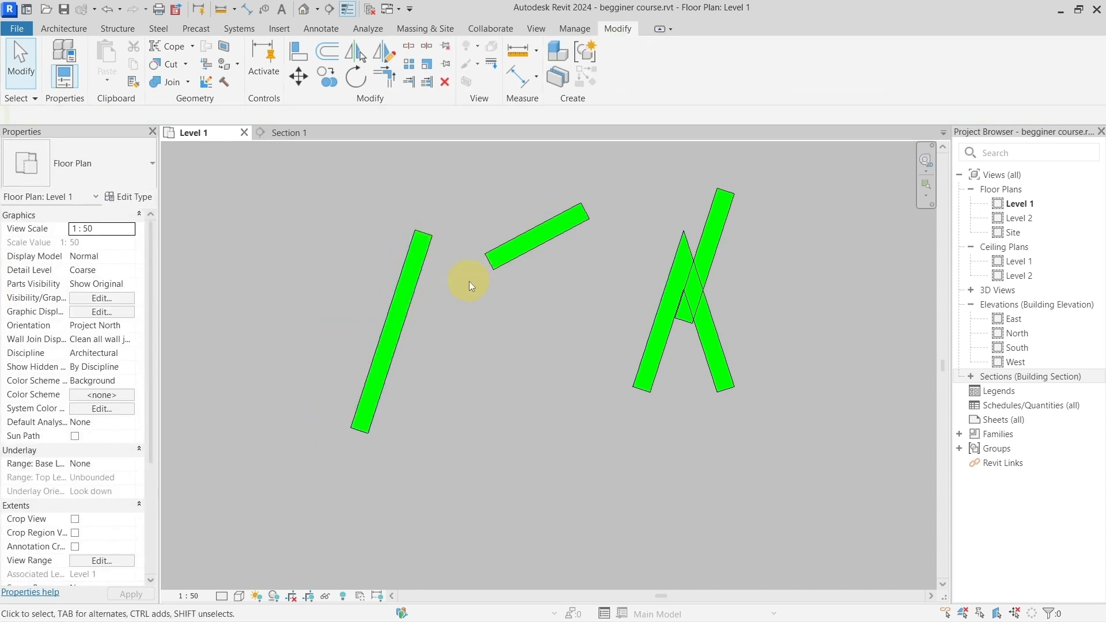
Step: Join the short slanted wall and the steep wall with Trim/Extend to Corner, keeping the steep wall's lower part
key(t)
key(r)
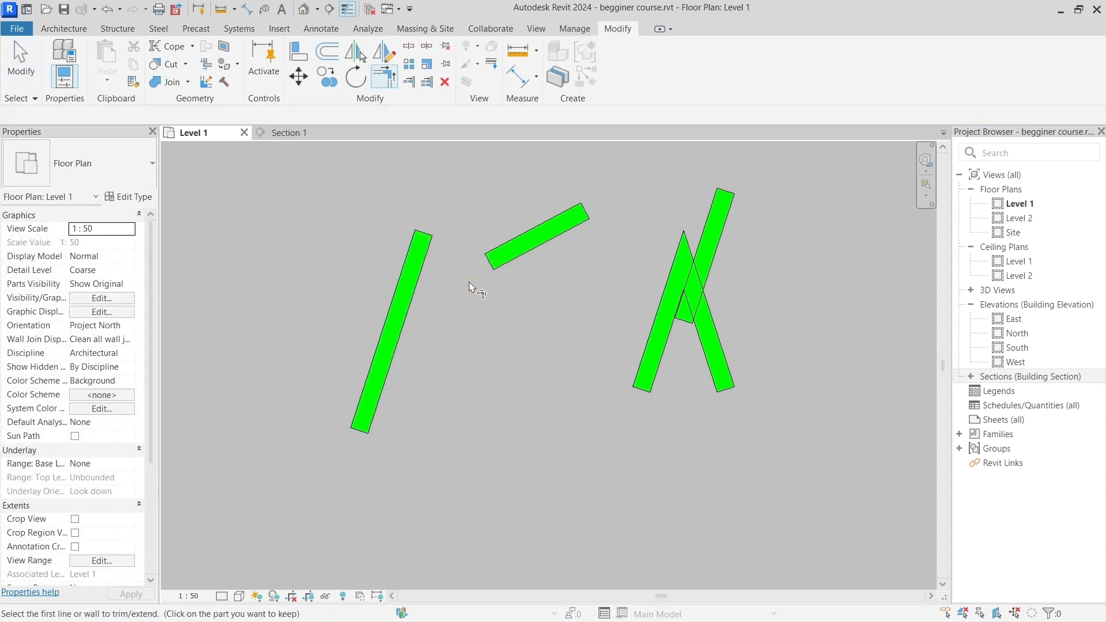
click(504, 259)
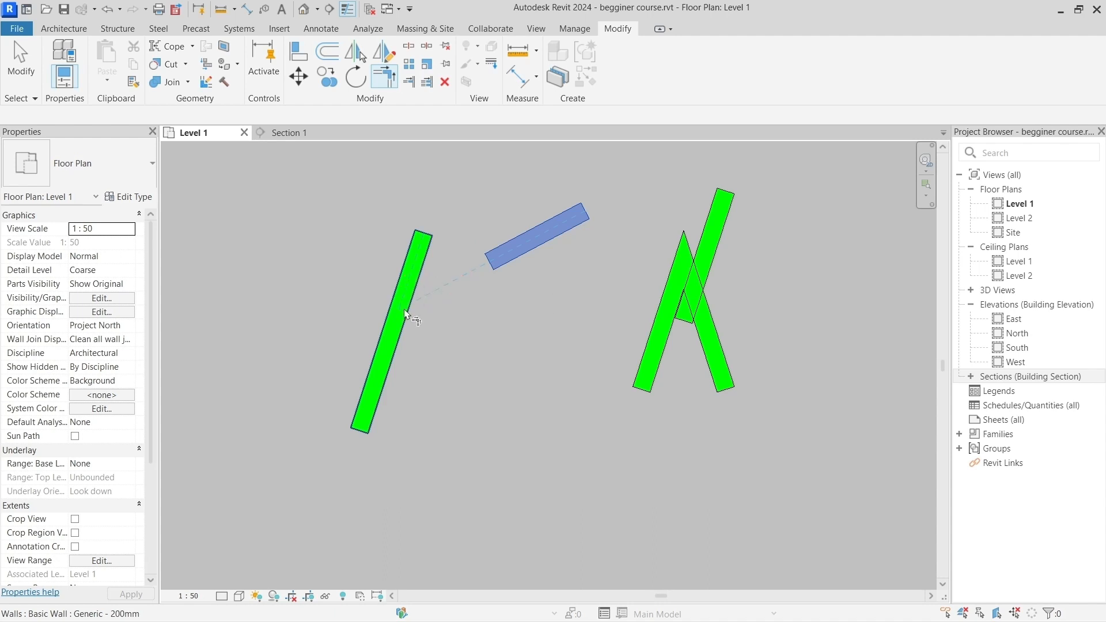
click(393, 349)
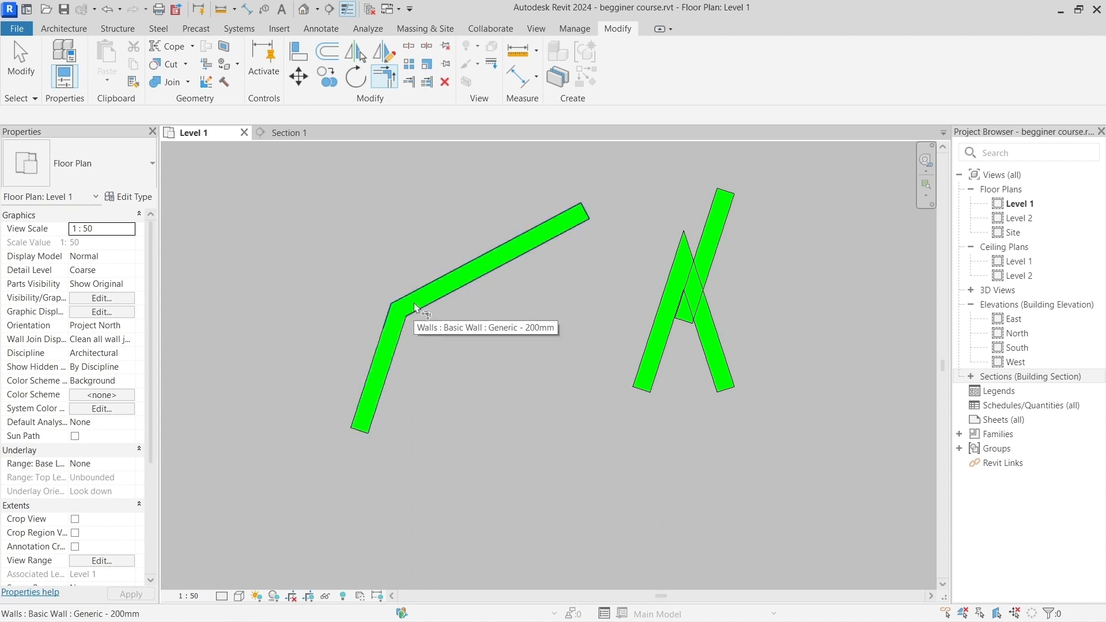
Step: Extend the slanted wall's free upper end and the tallest wall of the overlapping group until they meet in a corner
scroll(437, 326, down, 3)
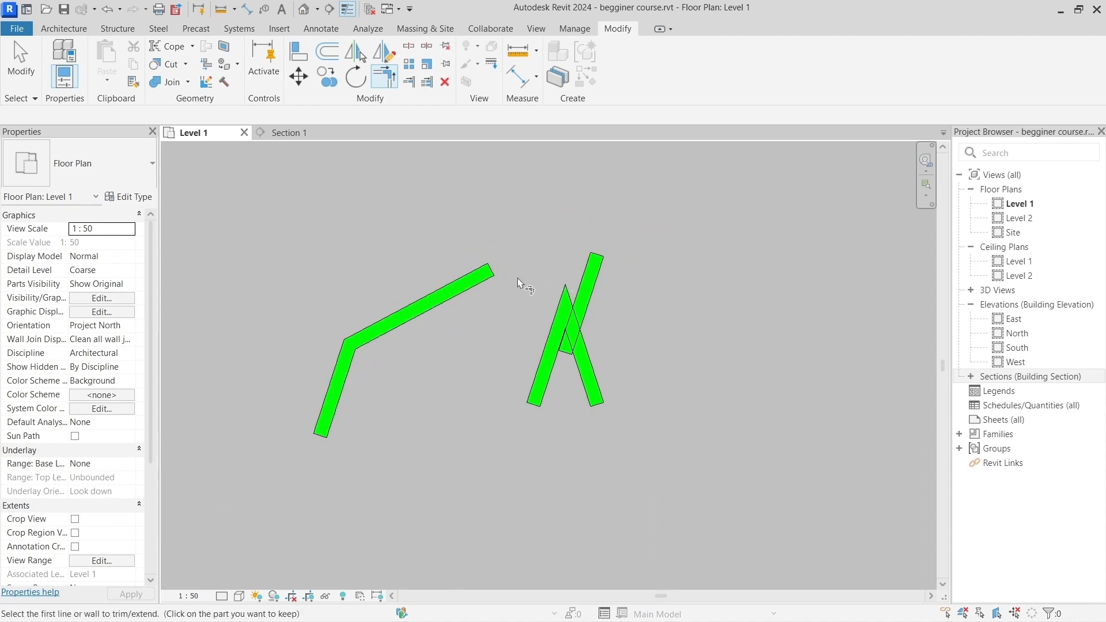
click(488, 284)
click(574, 284)
scroll(574, 284, up, 2)
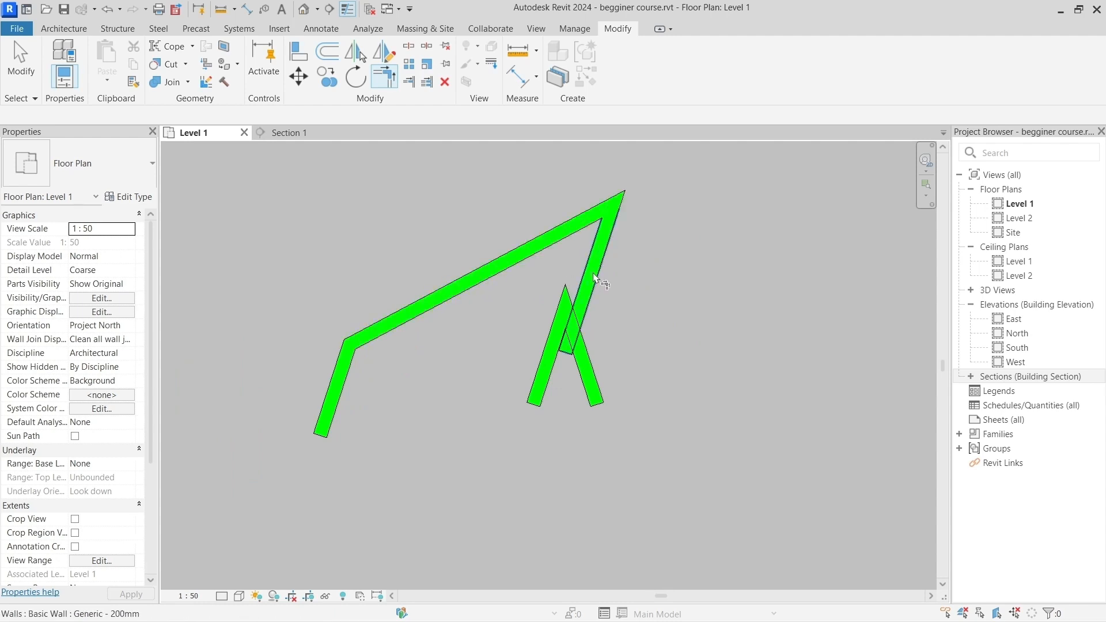
click(552, 376)
scroll(513, 270, down, 2)
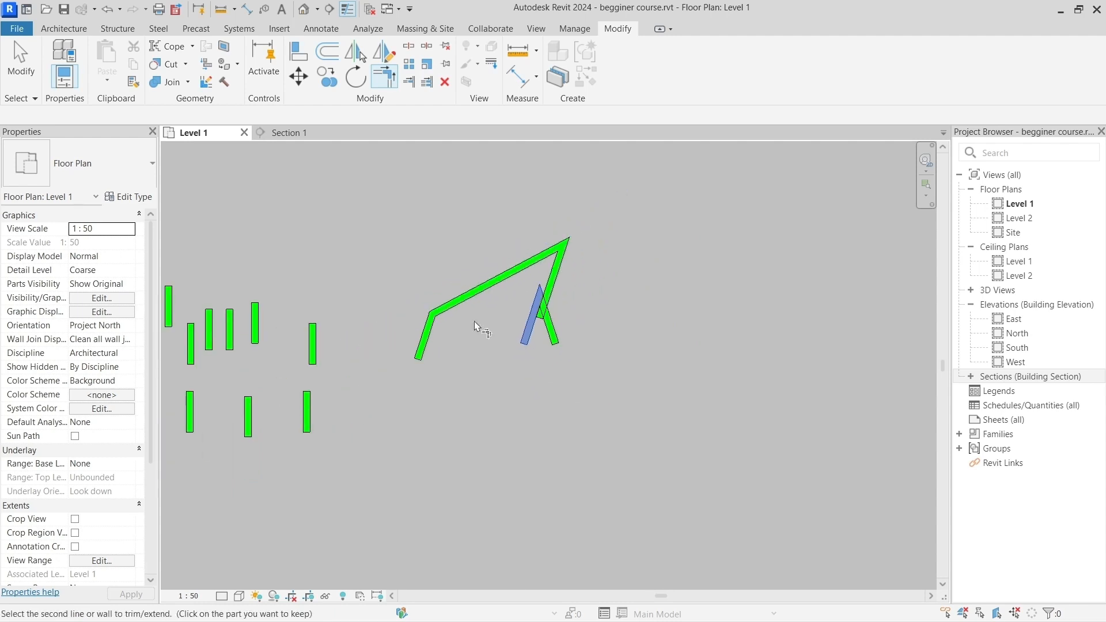
middle_drag(449, 339, 727, 291)
key(Escape)
key(Escape)
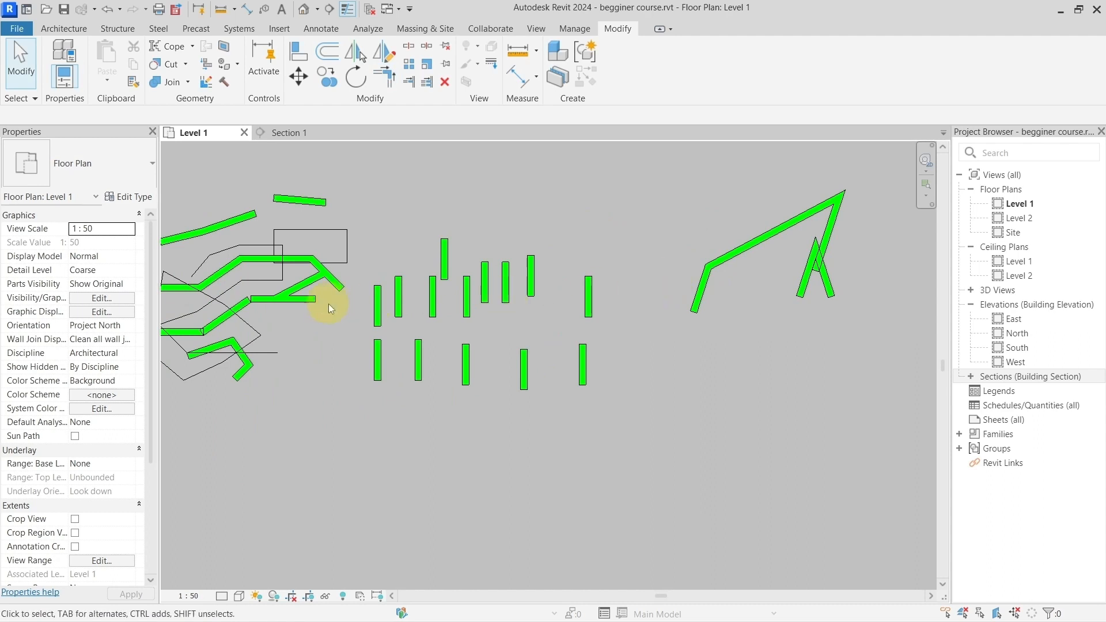
Step: Use Trim/Extend to Corner to make the horizontal detail line meet the descending diagonal detail line in a corner
middle_drag(329, 303, 575, 299)
scroll(562, 334, up, 5)
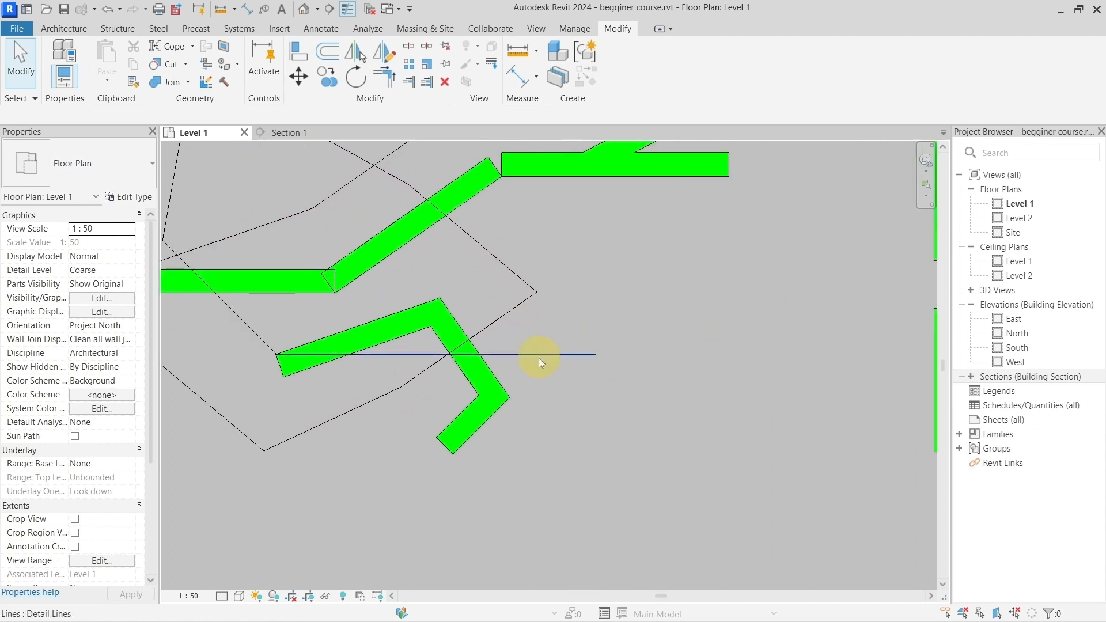
key(t)
key(r)
click(501, 355)
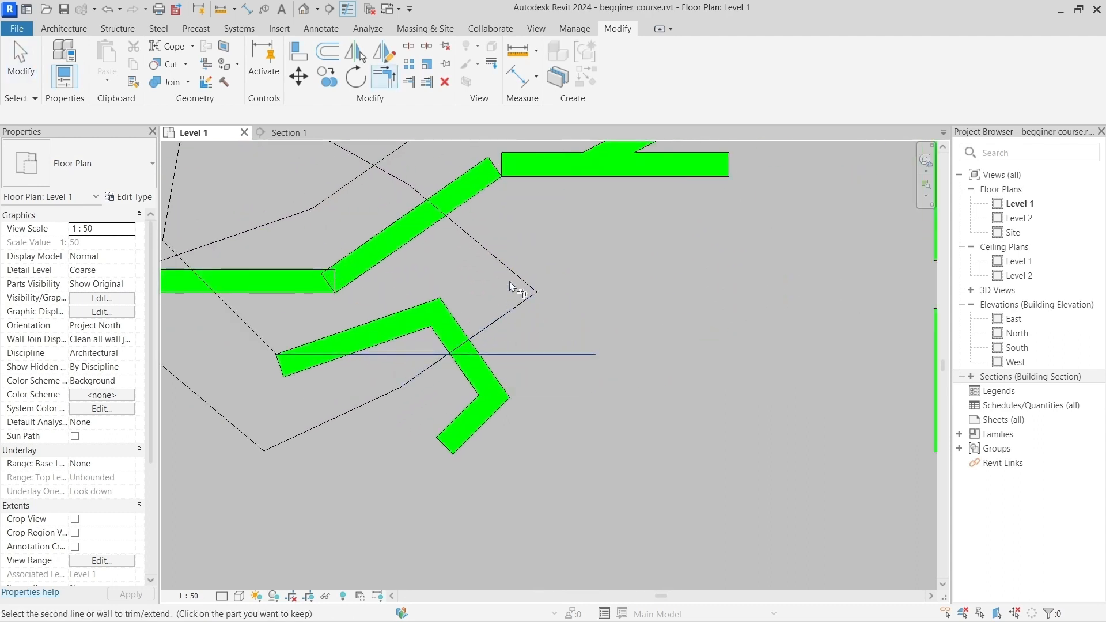
click(510, 272)
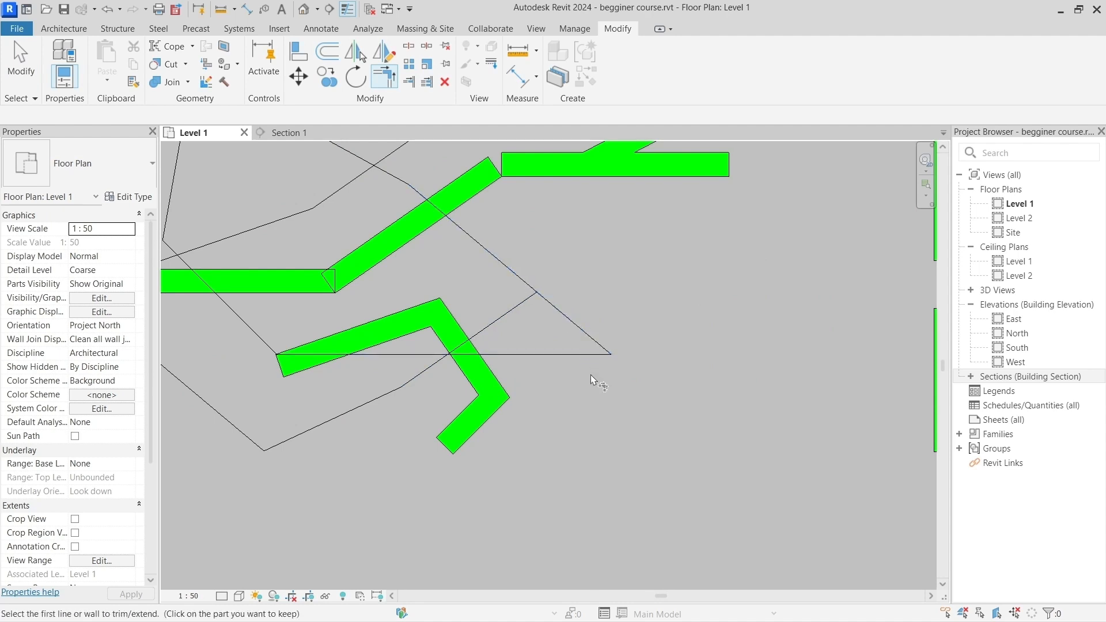
scroll(593, 374, down, 3)
scroll(602, 375, down, 1)
middle_drag(625, 338, 241, 352)
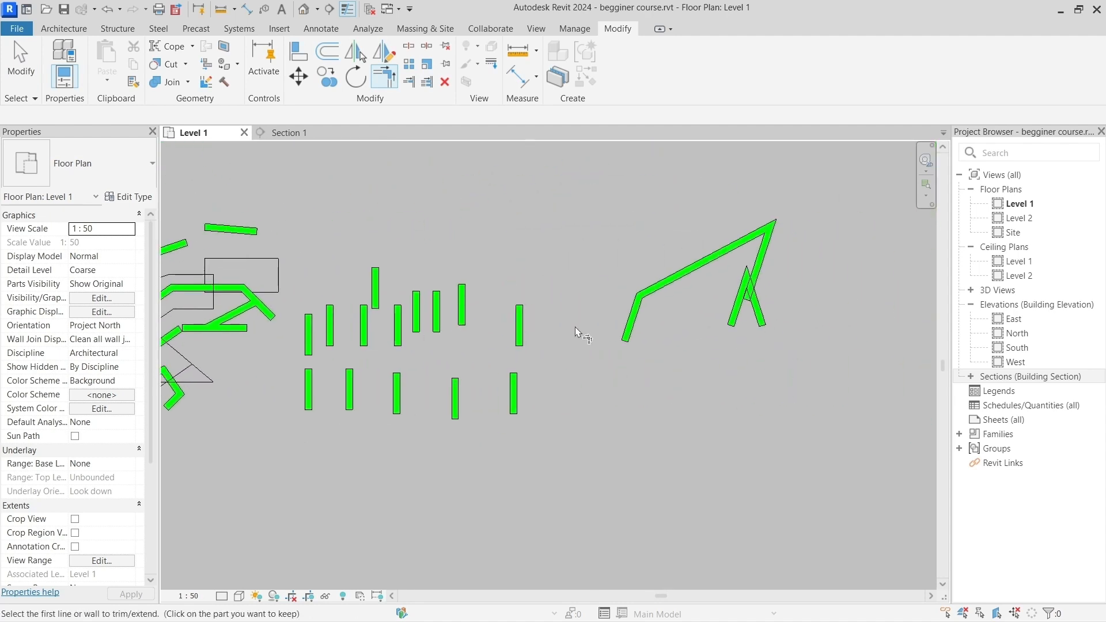
scroll(666, 299, up, 4)
scroll(665, 300, down, 2)
middle_drag(735, 358, 570, 392)
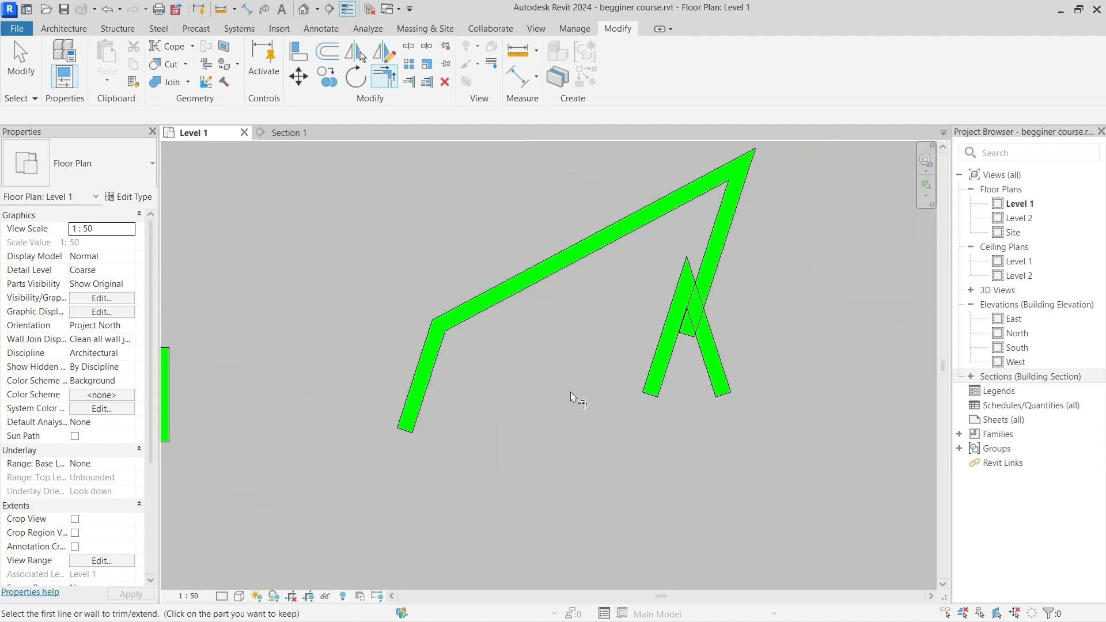
key(Escape)
click(507, 350)
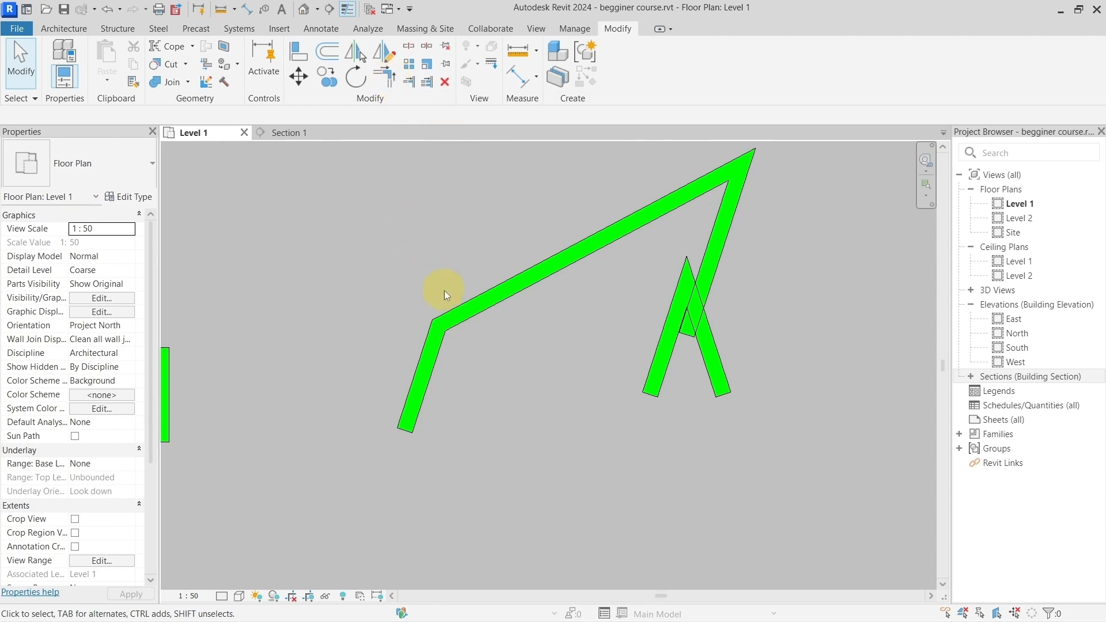
Step: Try to round the corner between the long slanted wall and the short steep wall with a Fillet Arc wall
scroll(458, 324, down, 5)
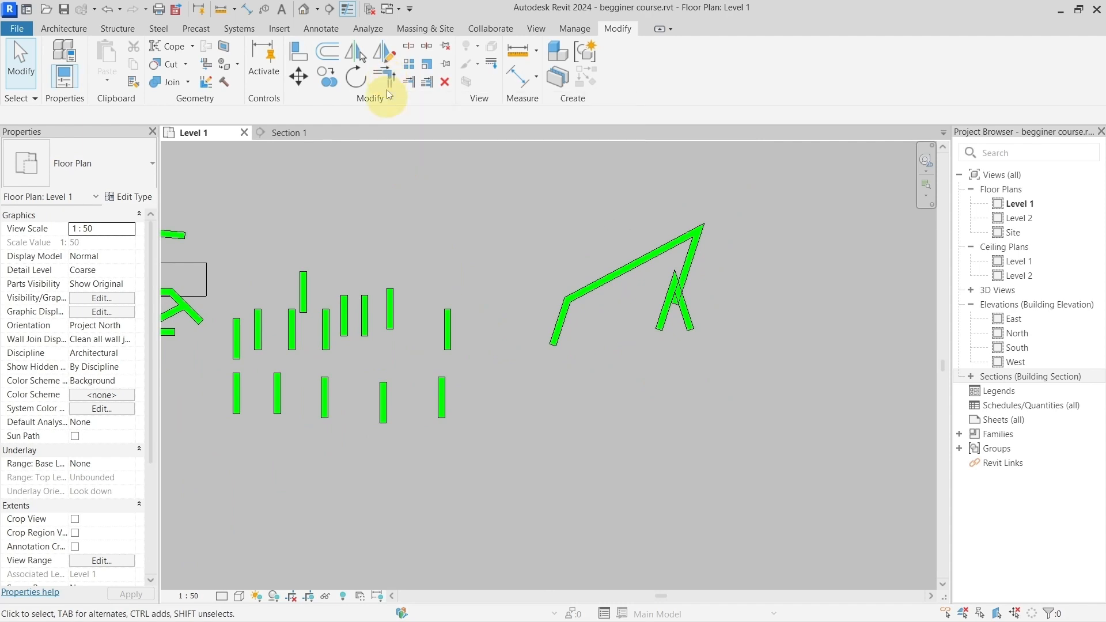
click(71, 32)
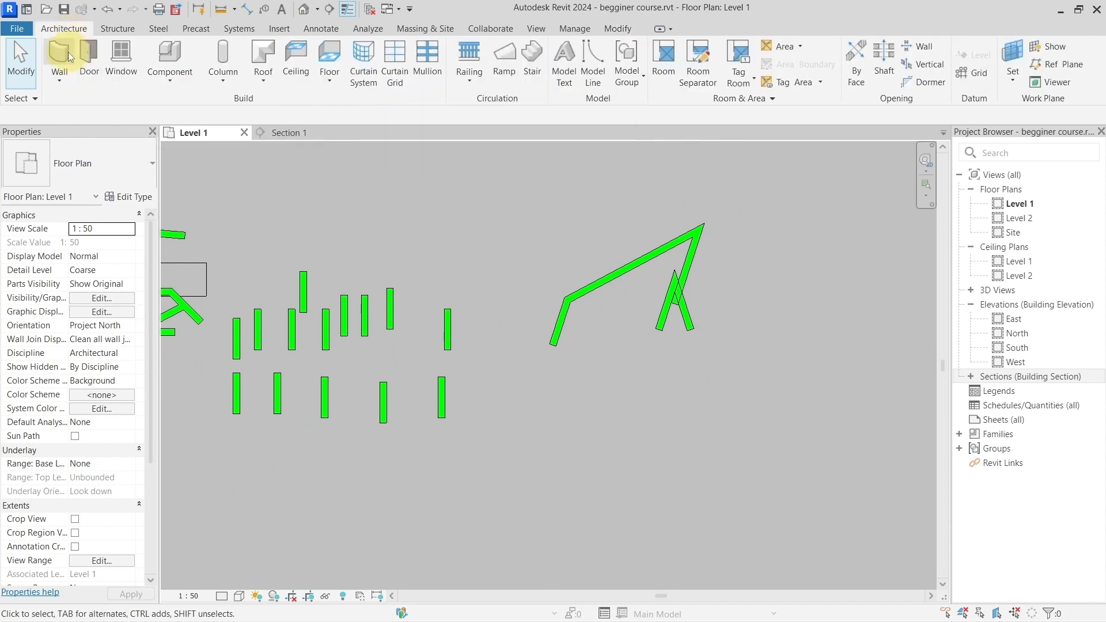
click(60, 56)
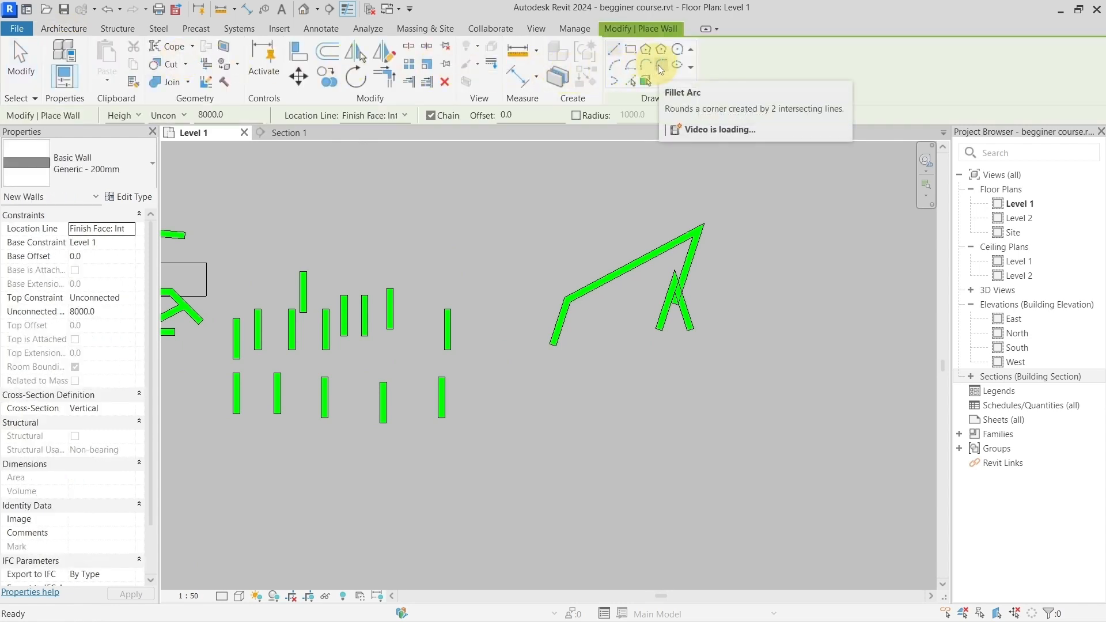
click(661, 69)
click(607, 289)
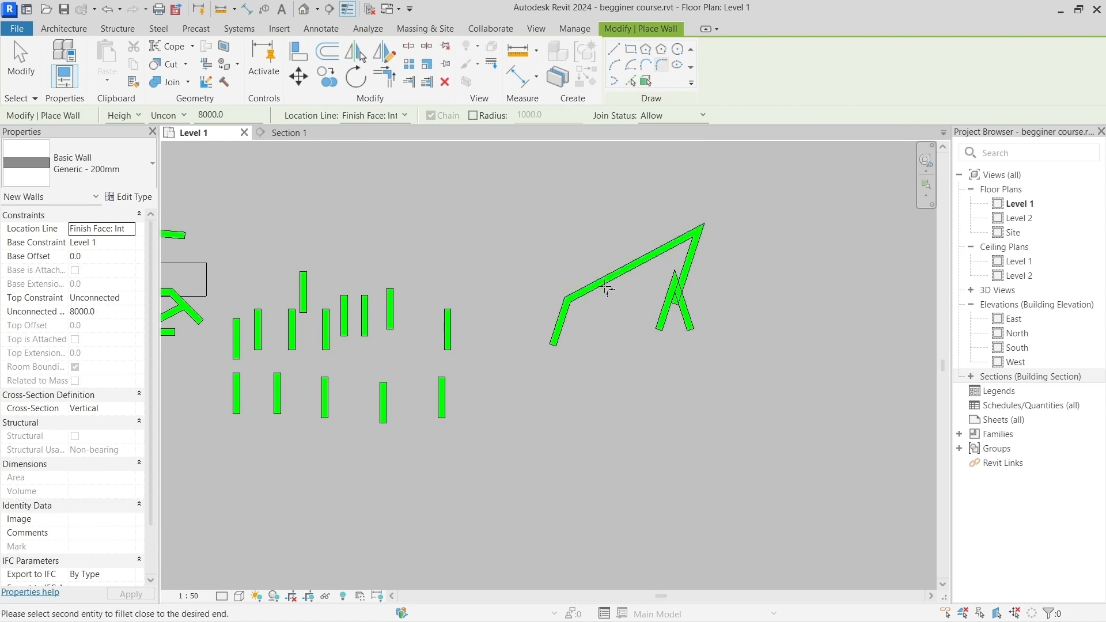
click(562, 320)
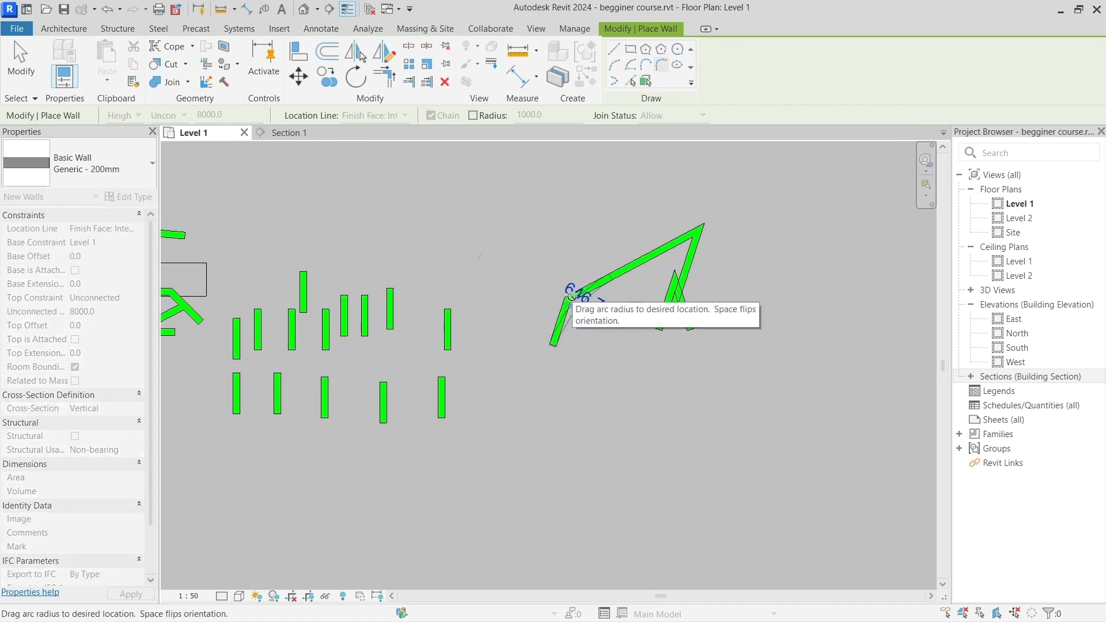
click(569, 297)
key(Escape)
key(Escape)
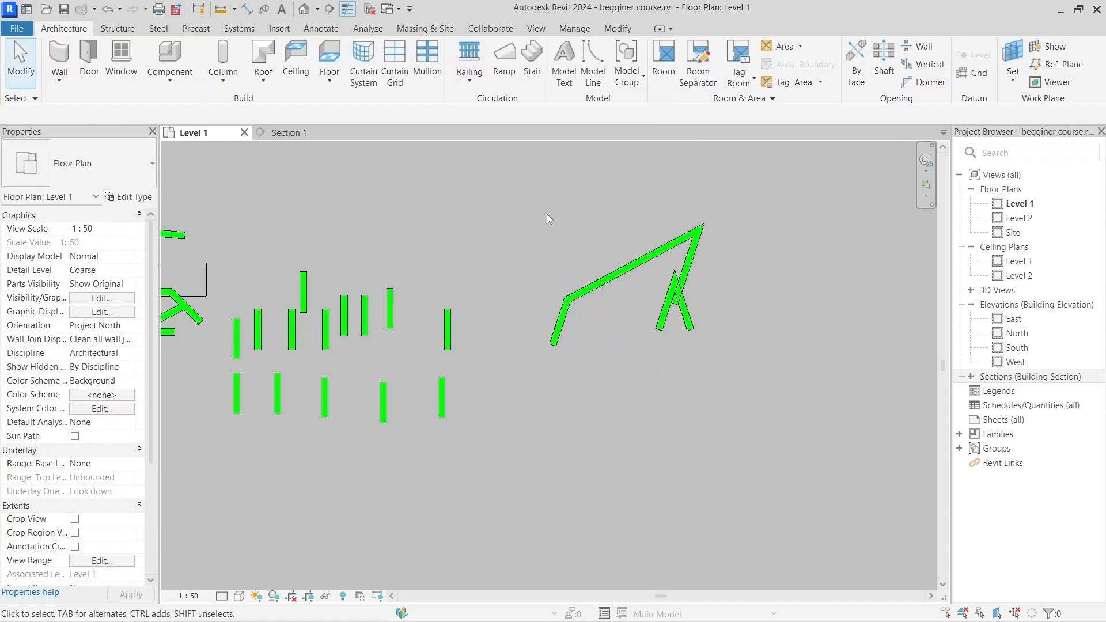
click(548, 216)
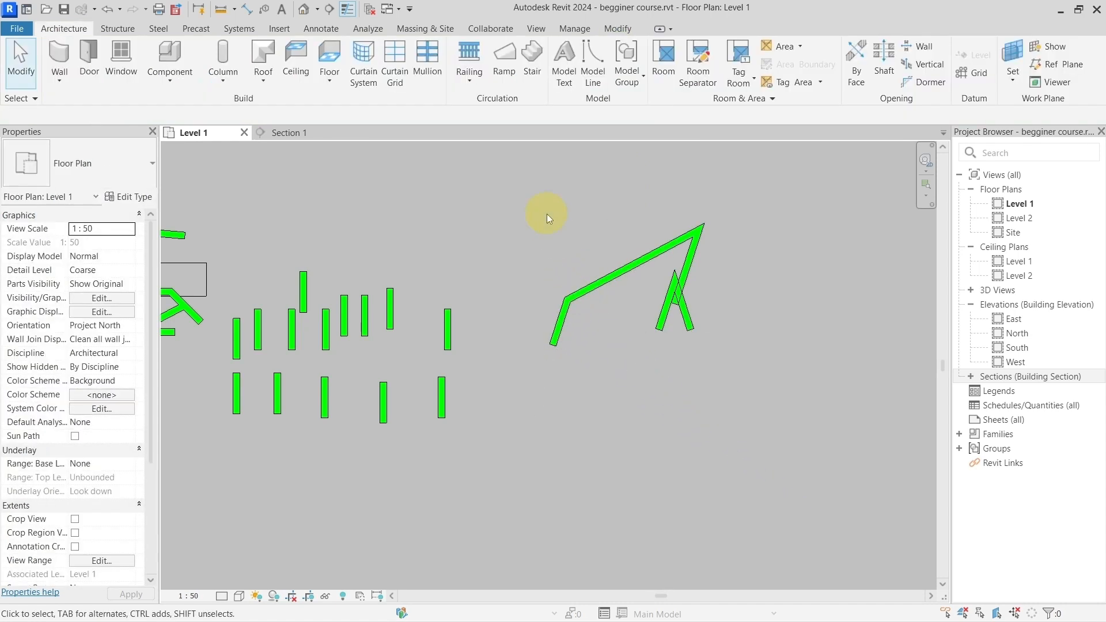
Step: Draw a horizontal detail line about 8400 mm long below the lower row of upright walls
click(615, 30)
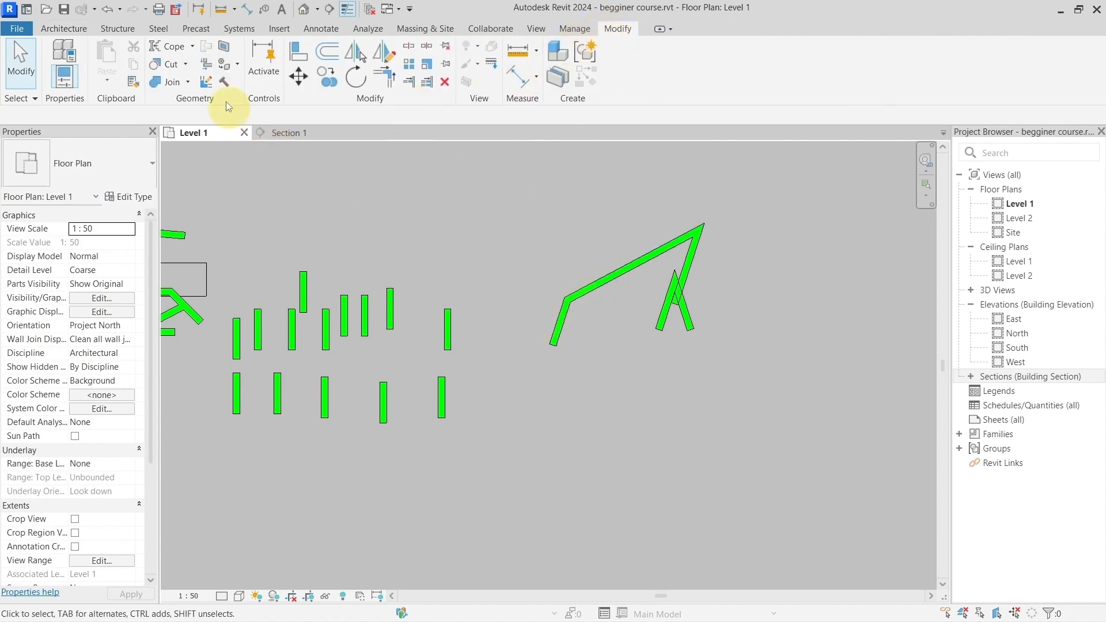
click(321, 28)
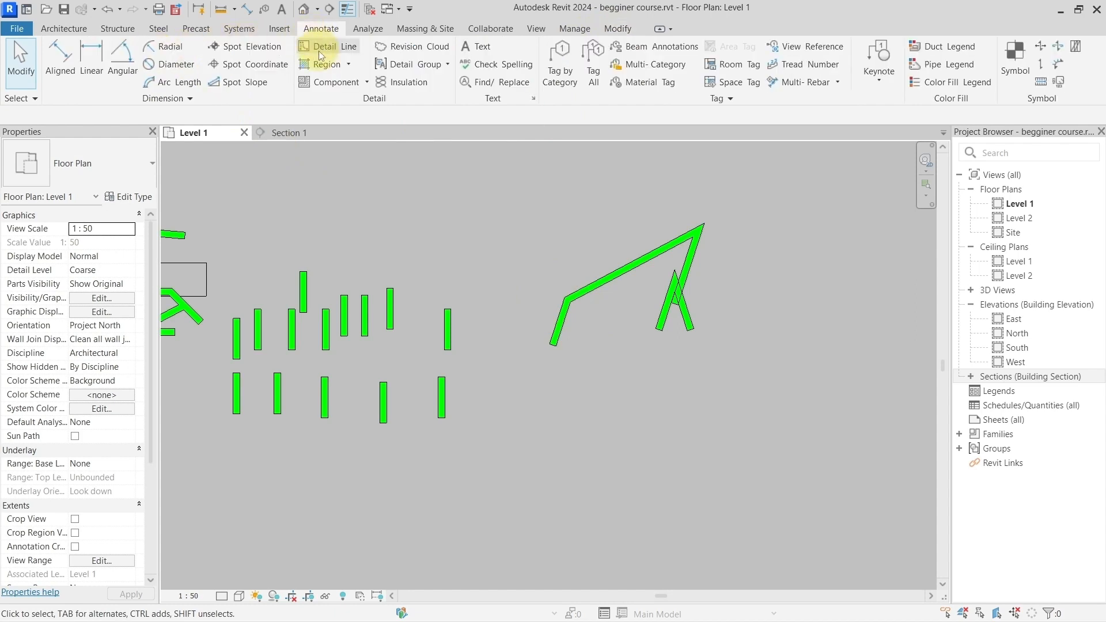
click(319, 50)
click(219, 465)
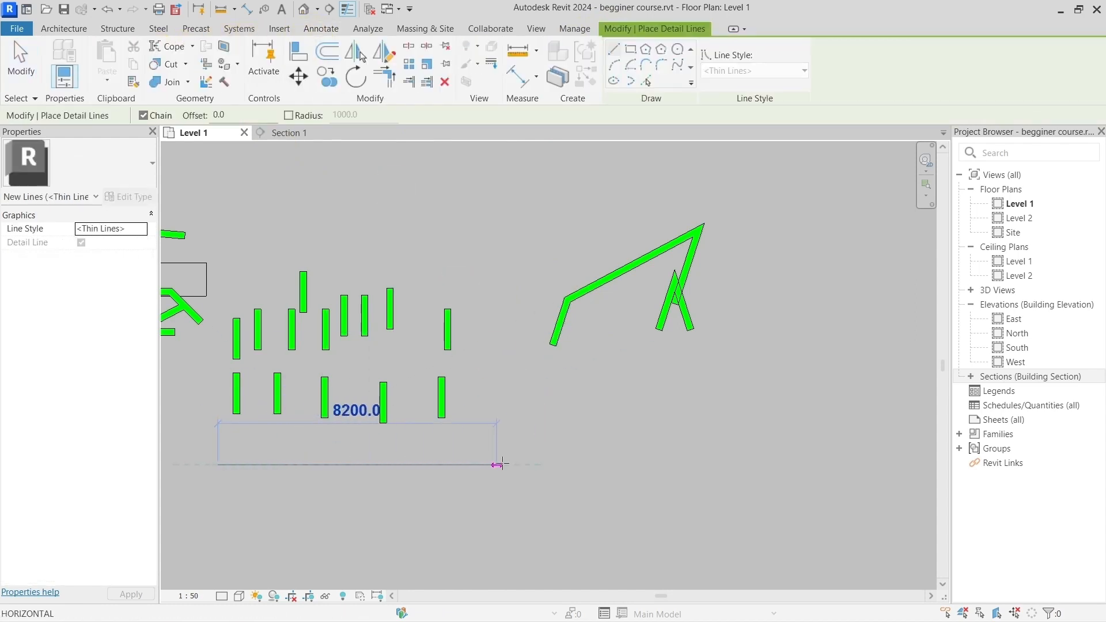
middle_drag(390, 429, 677, 392)
key(Escape)
key(Escape)
scroll(721, 394, up, 3)
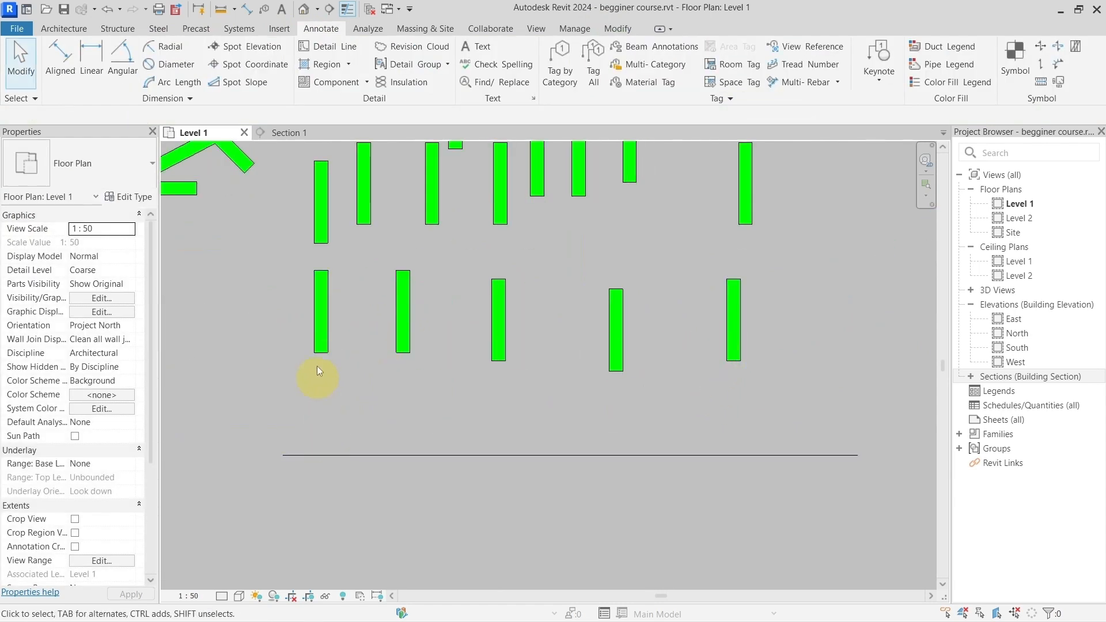
Step: Use Trim/Extend Single Element to extend the two leftmost walls of the lower row down to the horizontal detail line
click(354, 456)
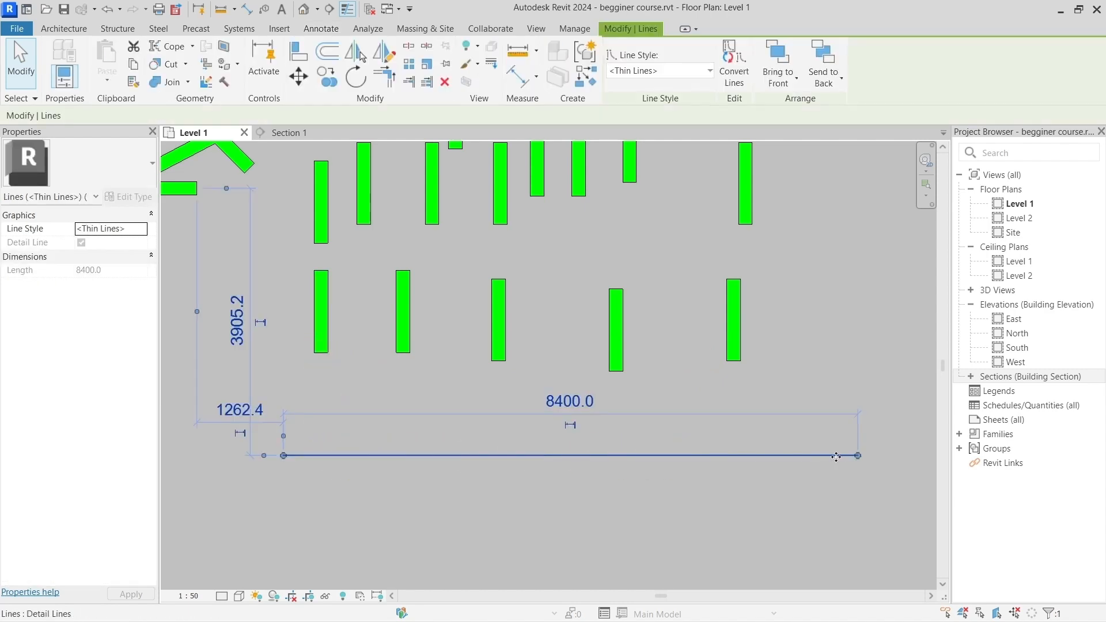
click(600, 361)
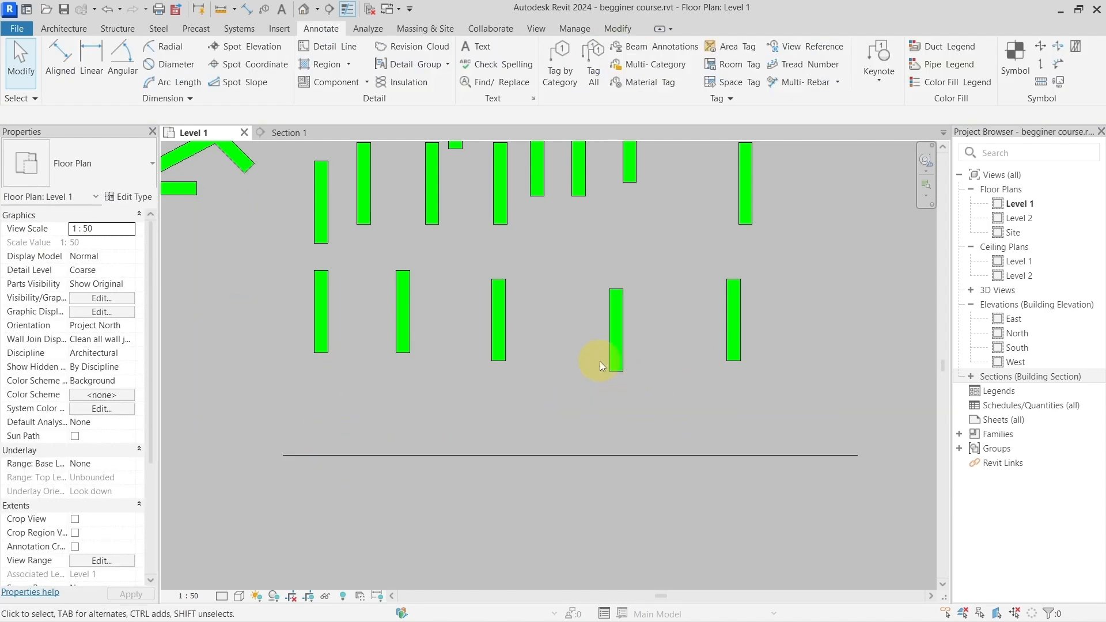
click(617, 28)
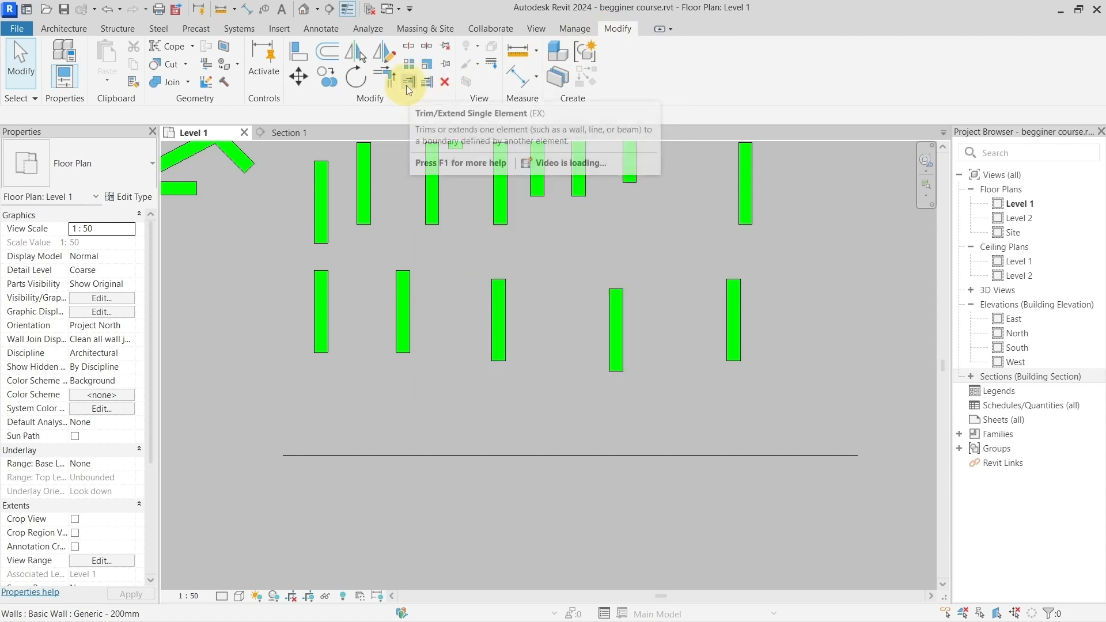
click(406, 85)
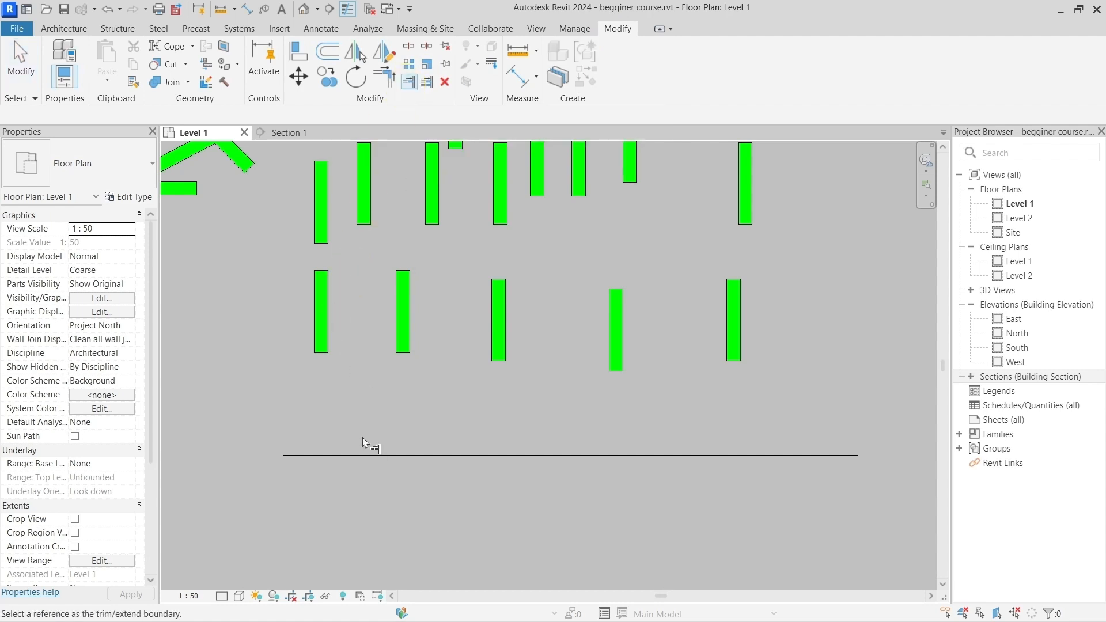
click(362, 460)
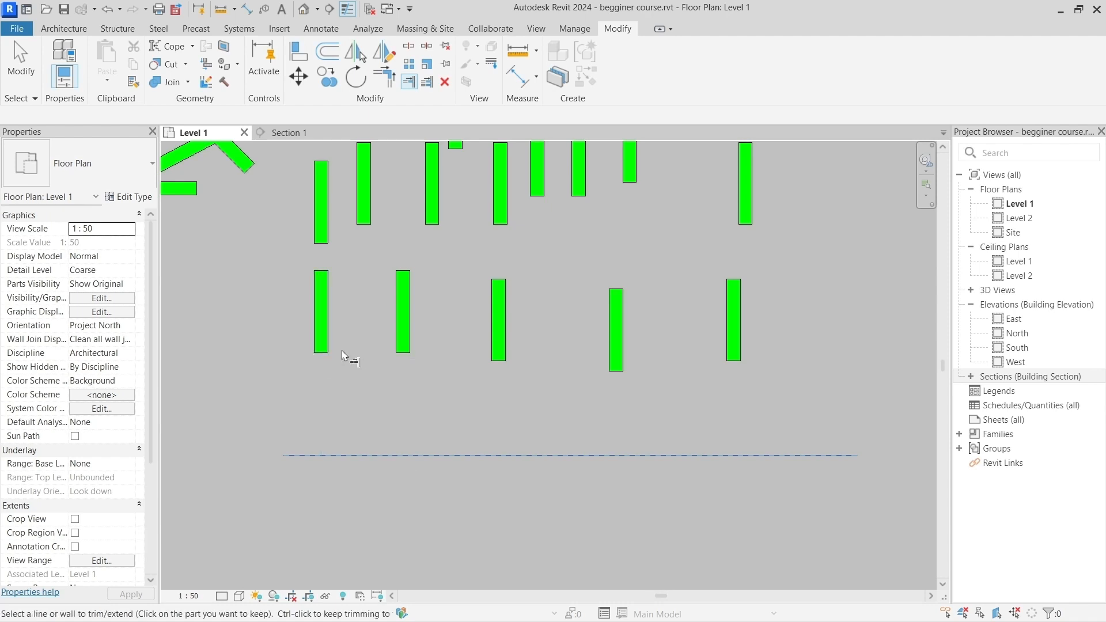
click(328, 344)
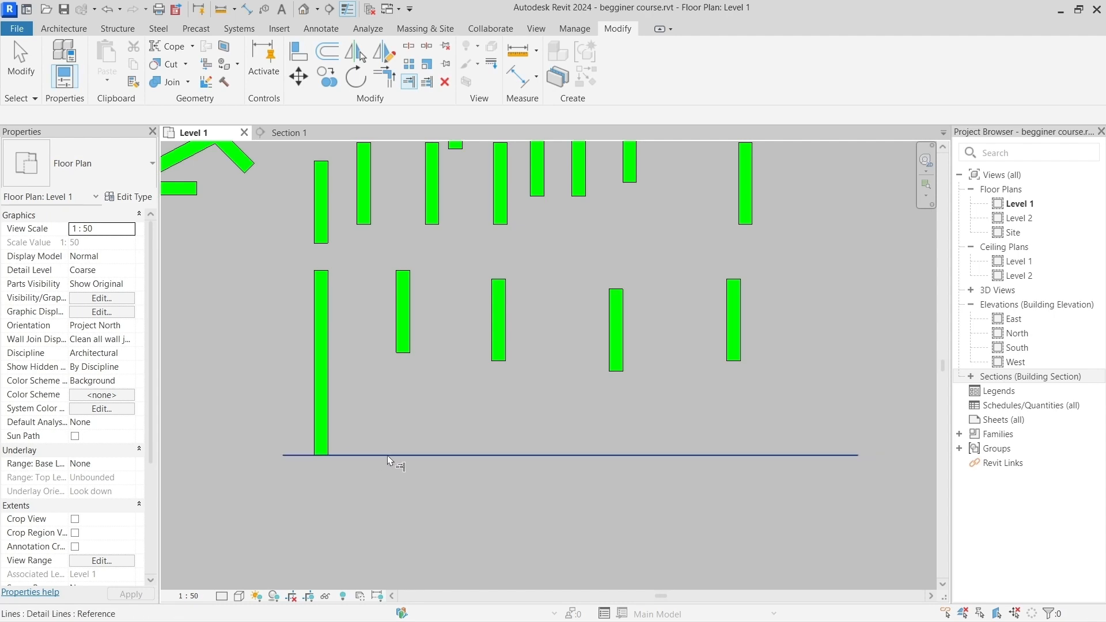
click(402, 455)
click(405, 346)
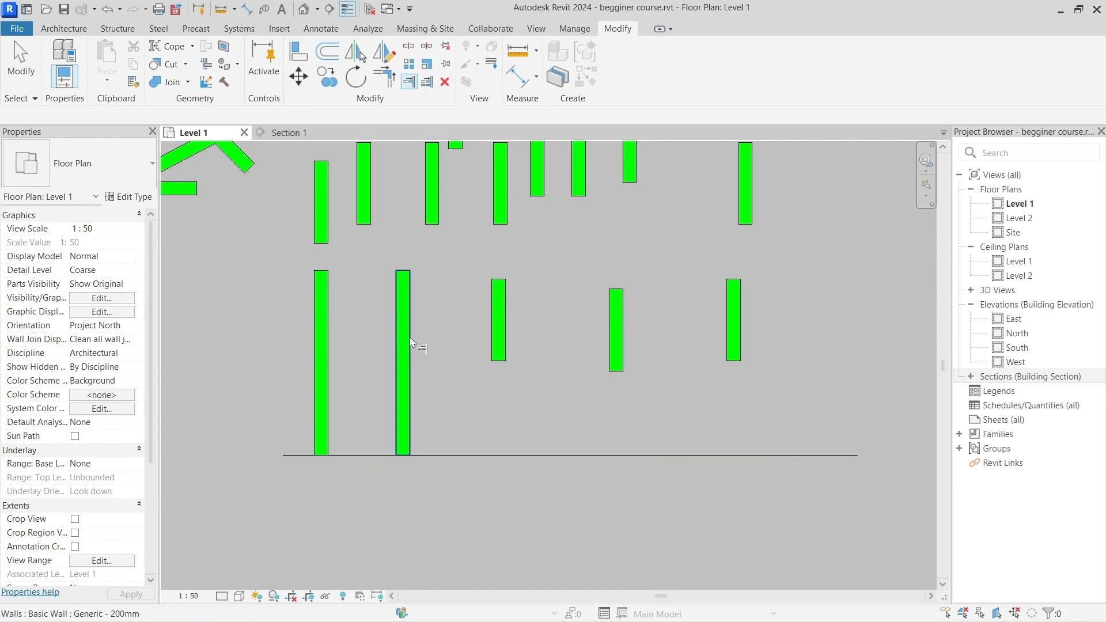
Step: Extend the three remaining lower-row walls and one wall of the upper row to the same detail line, keeping it as the boundary throughout
click(482, 456)
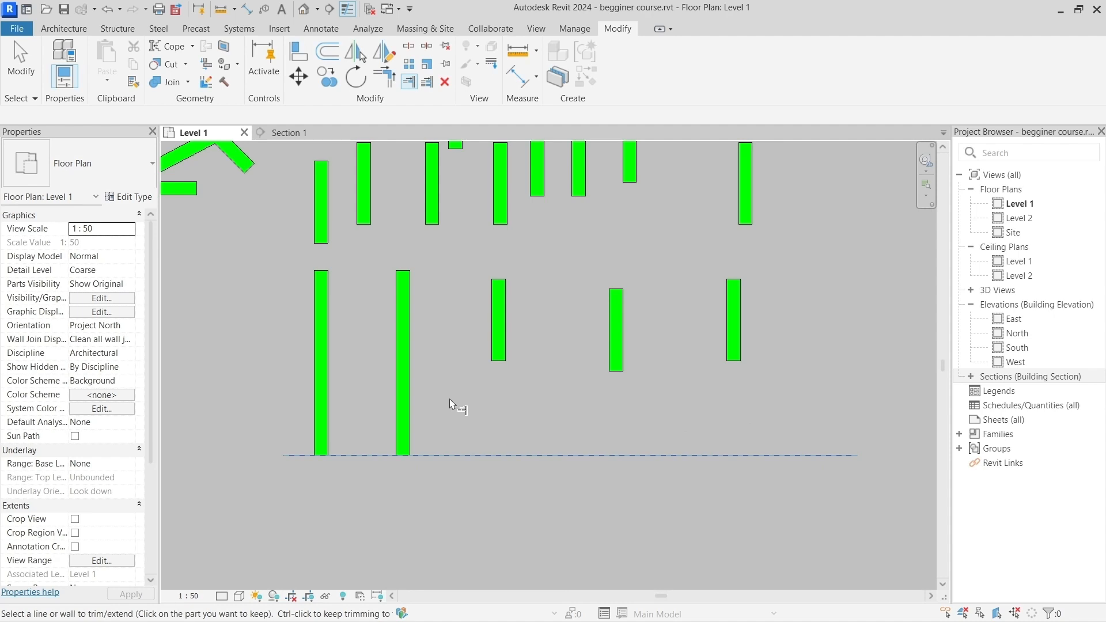
key(ctrl)
scroll(489, 412, up, 2)
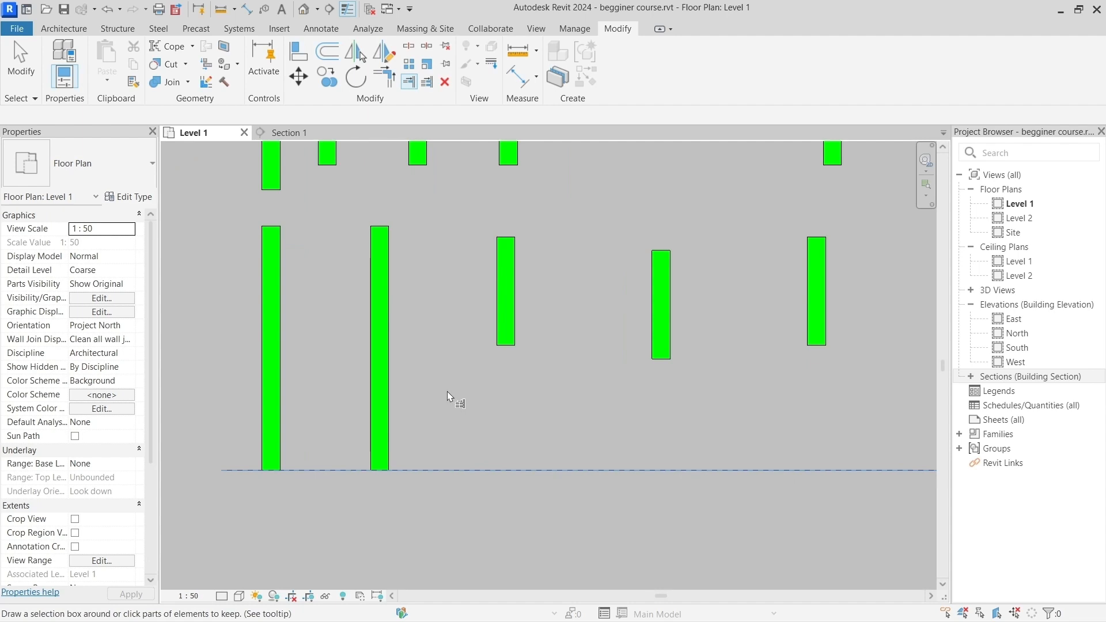
key(ctrl)
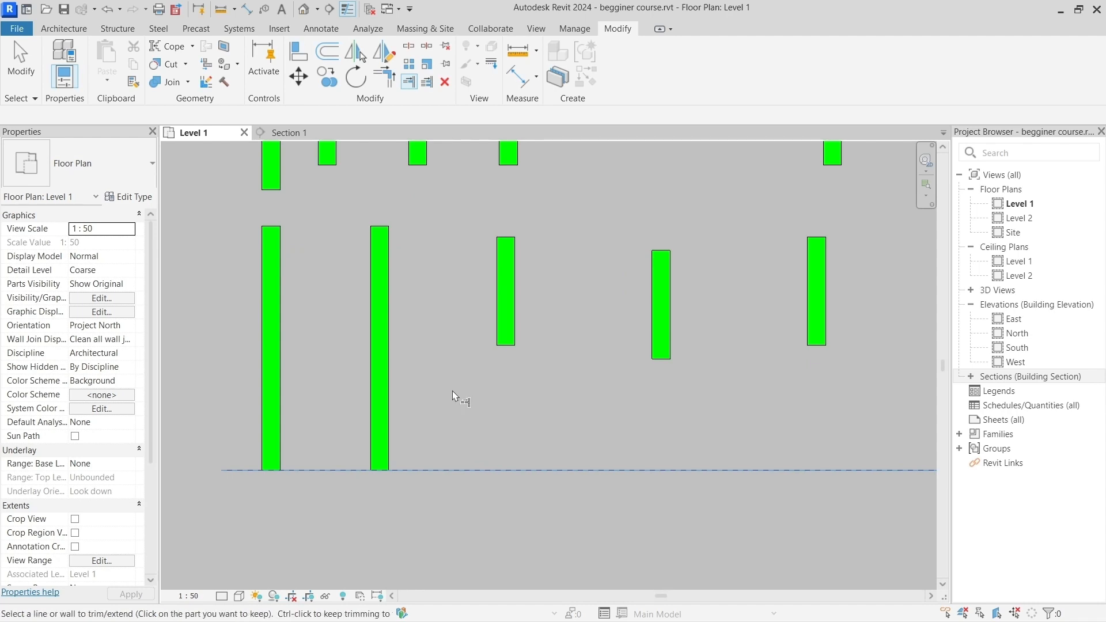
scroll(452, 391, down, 3)
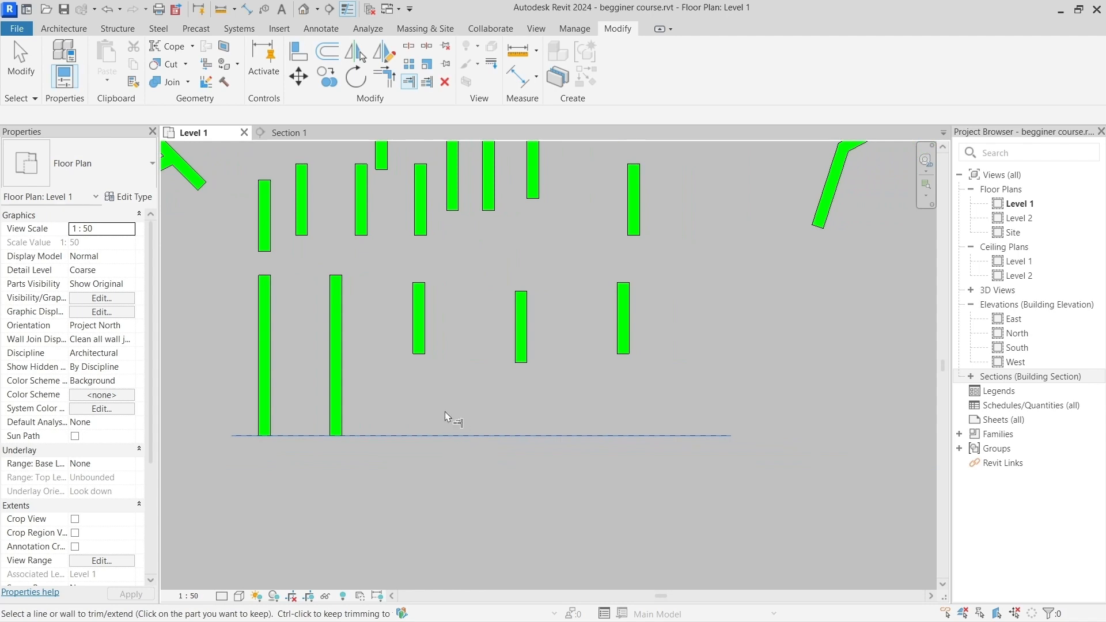
click(419, 345)
click(520, 346)
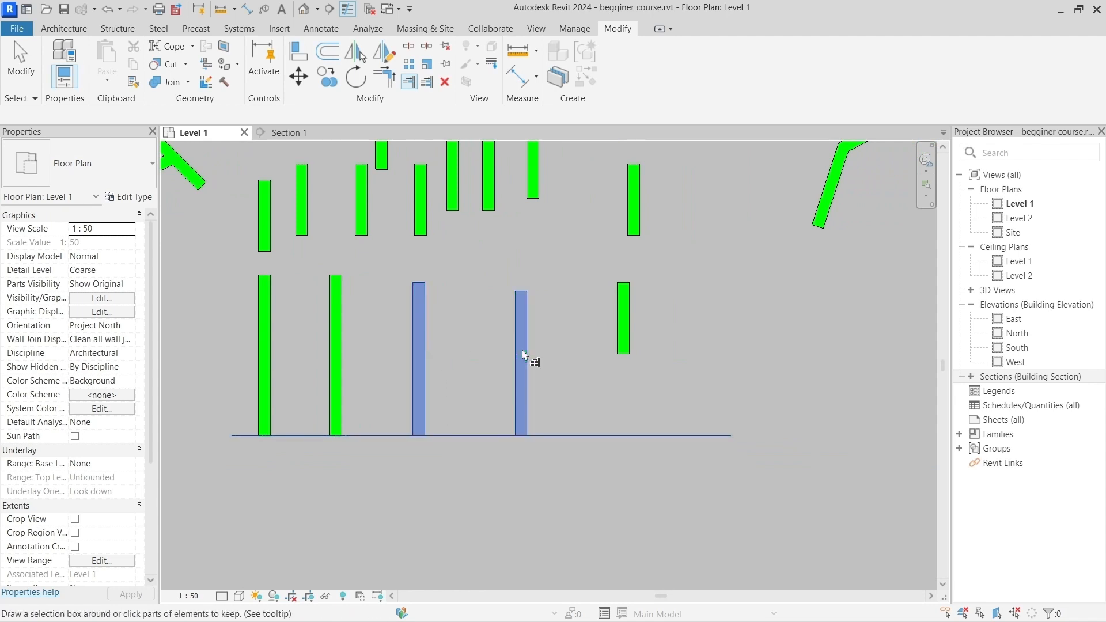
click(490, 191)
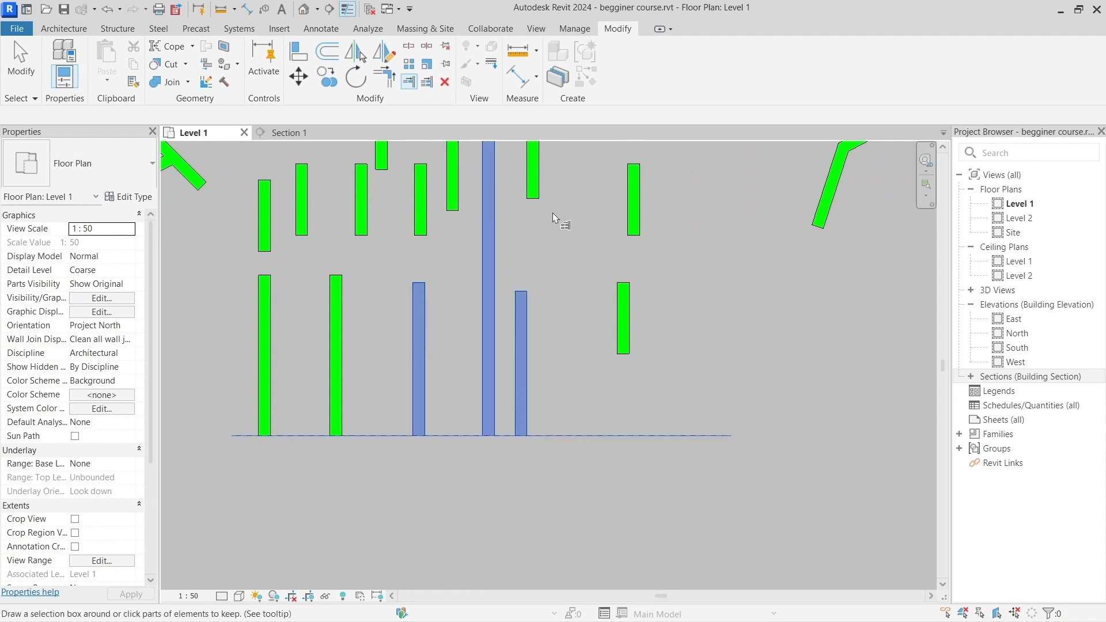
click(623, 317)
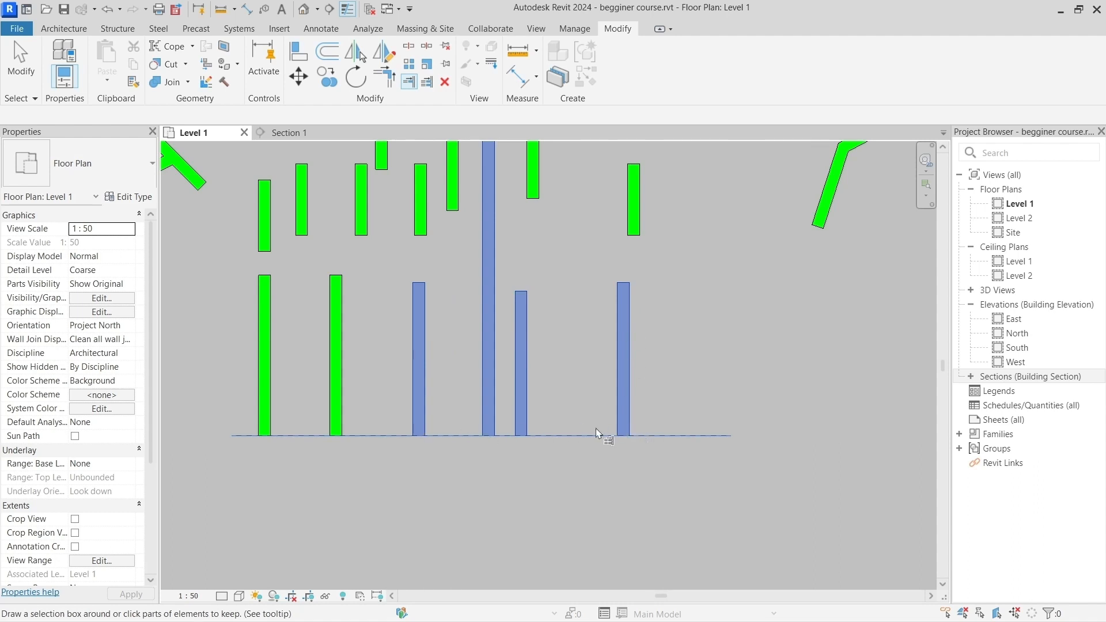
key(Escape)
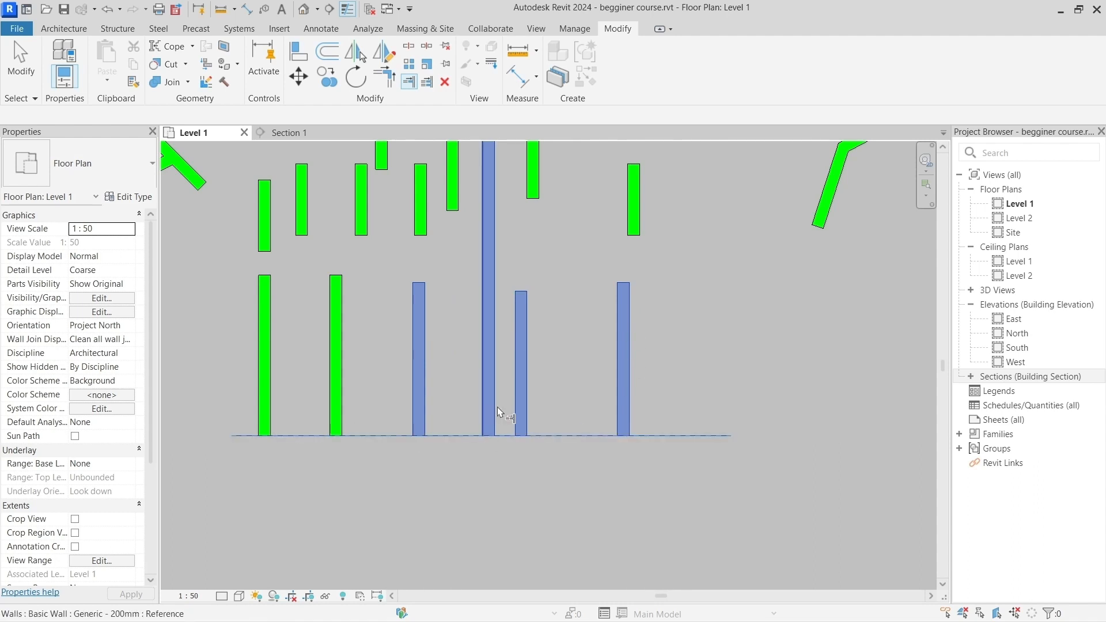
key(Escape)
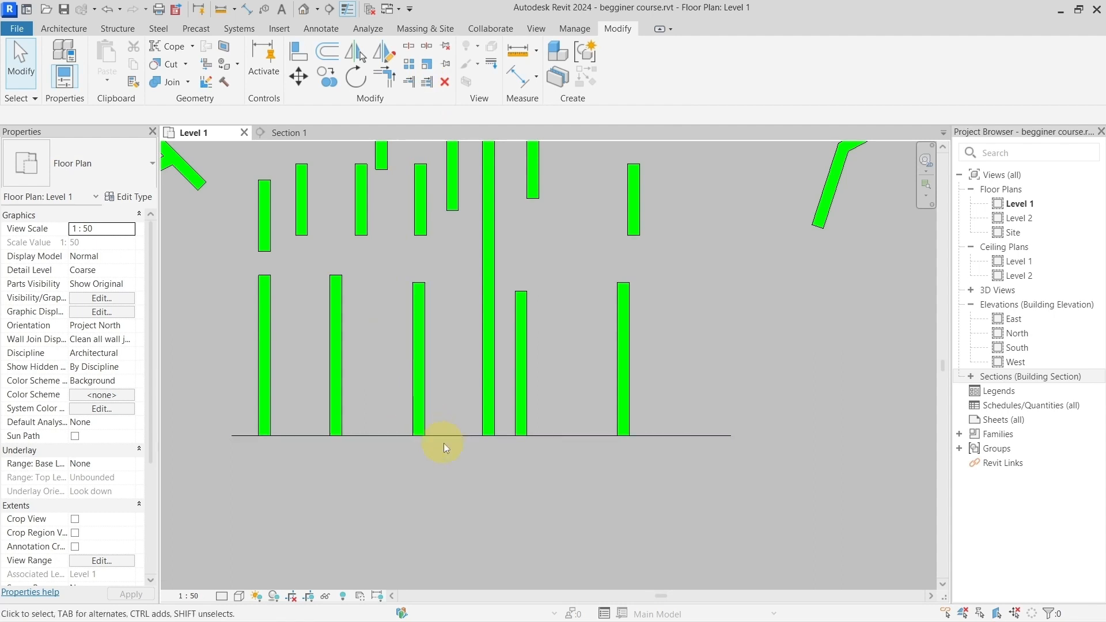
Step: Move the horizontal detail line up about 1230 mm so that it crosses the six extended walls
drag(451, 436, 455, 362)
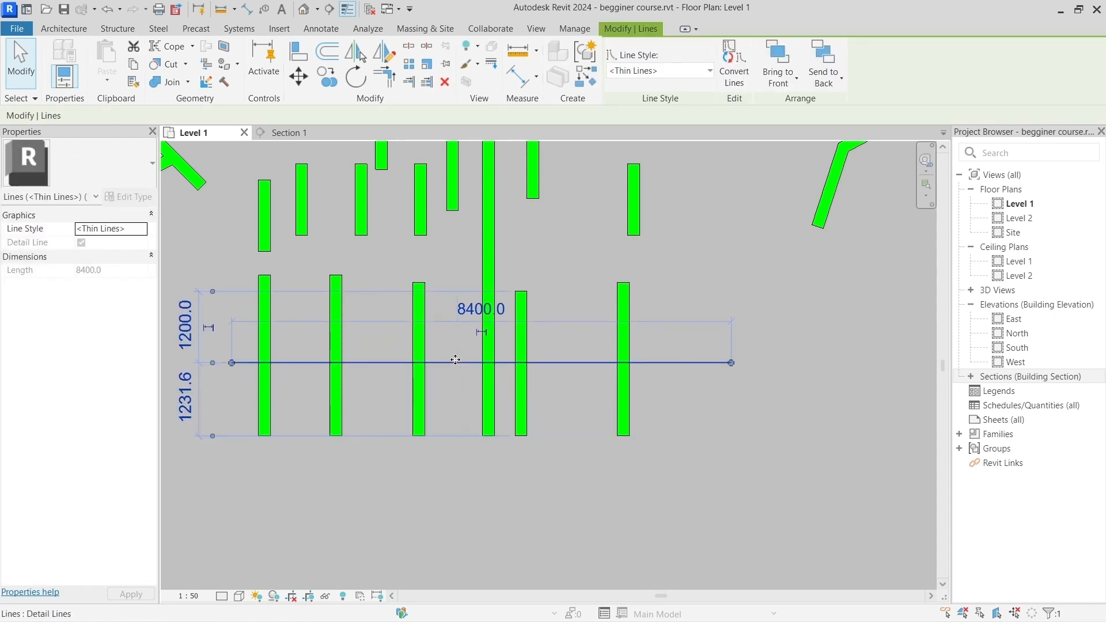
middle_drag(463, 361, 509, 358)
click(472, 351)
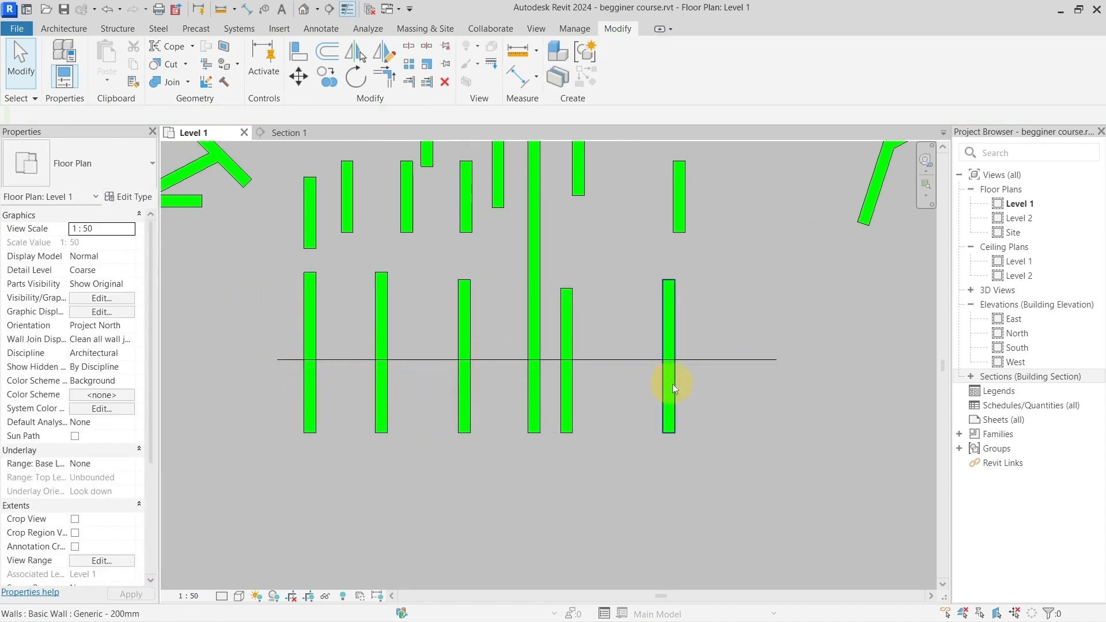
click(405, 358)
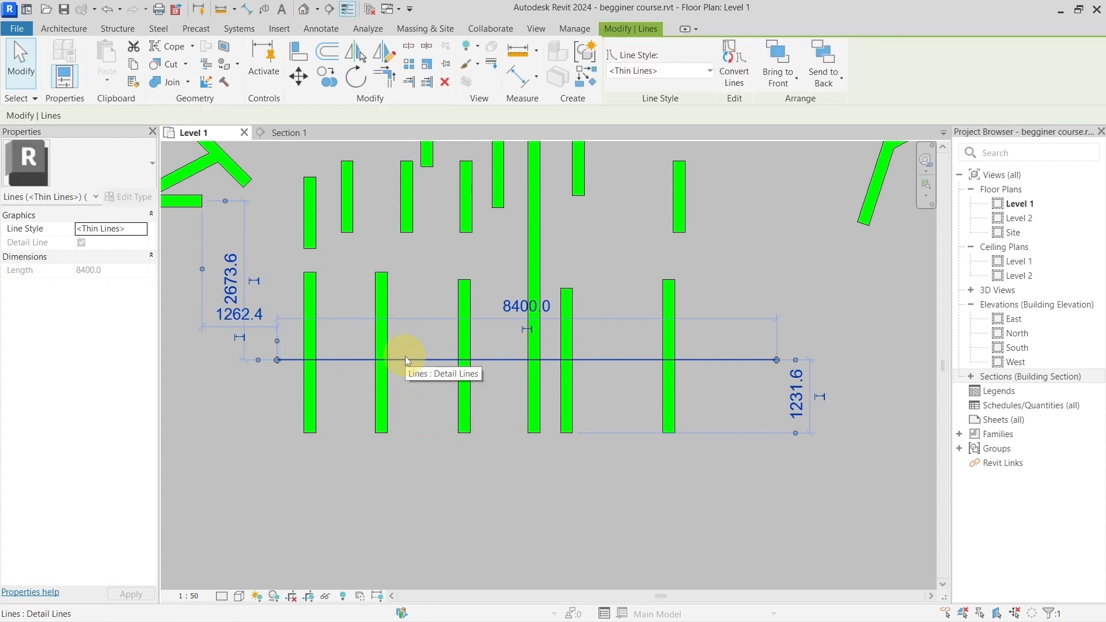
key(Escape)
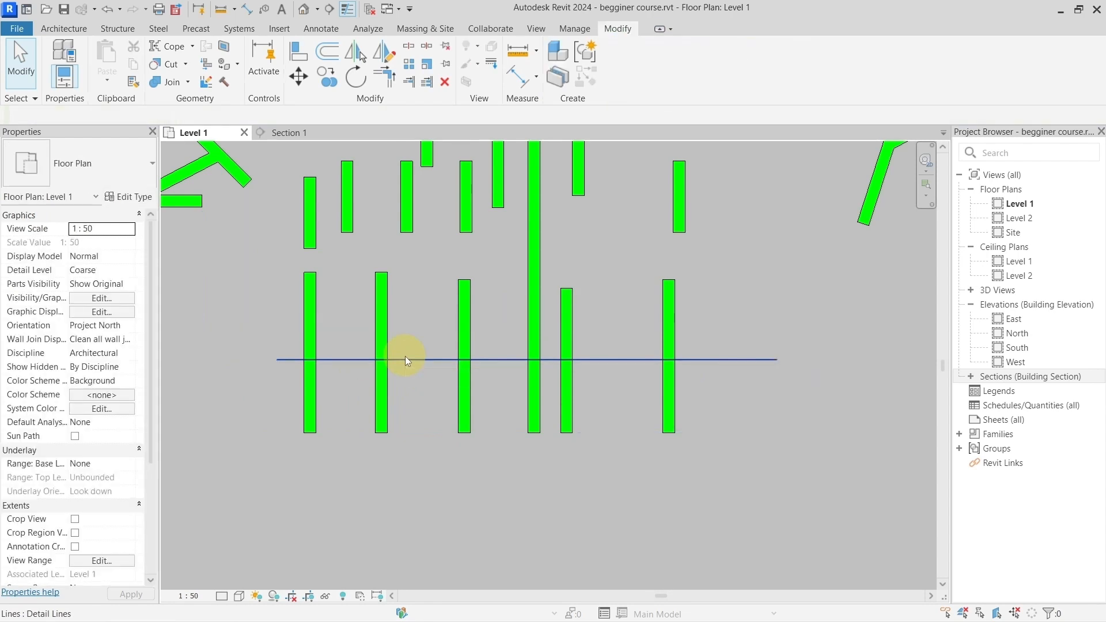
Step: Use Trim/Extend Multiple Elements to trim all six crossing walls at the detail line, keeping their upper parts
click(426, 84)
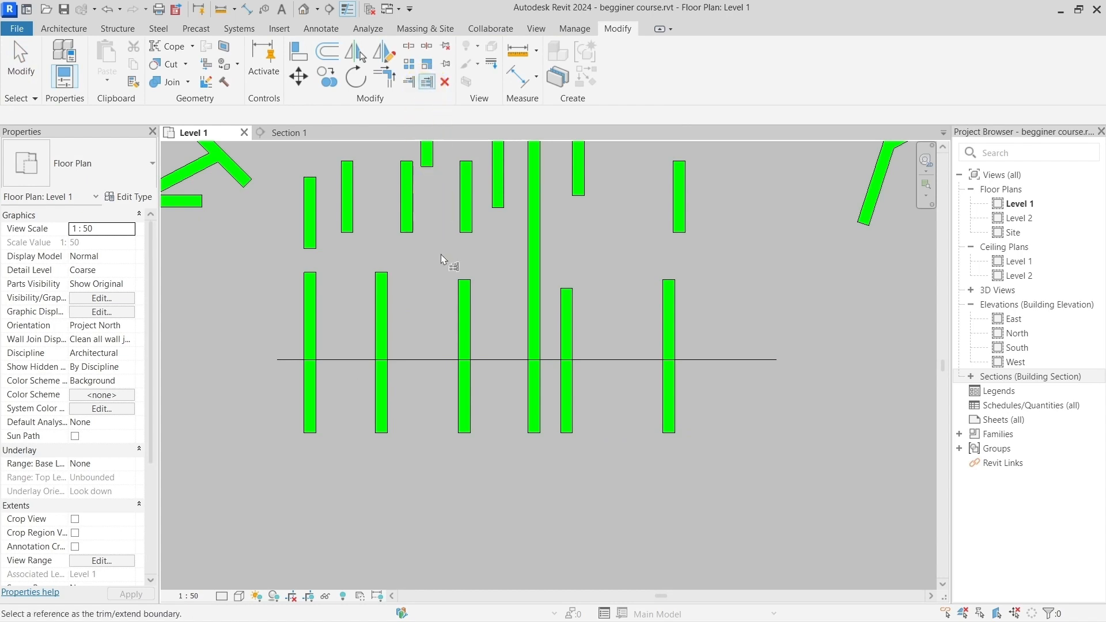
click(420, 359)
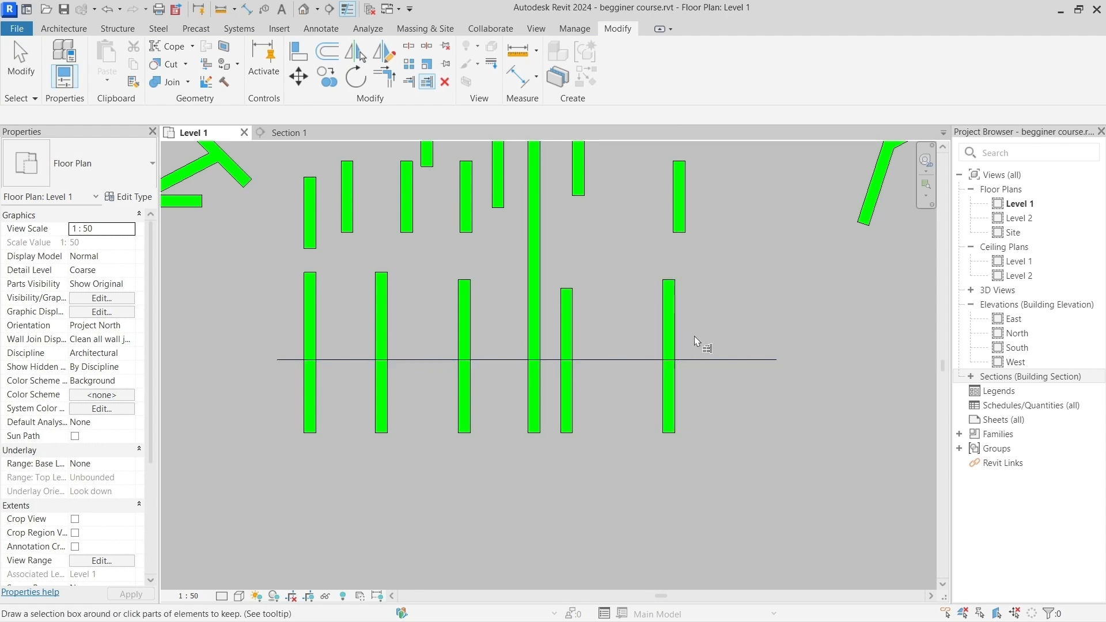
drag(609, 334, 274, 318)
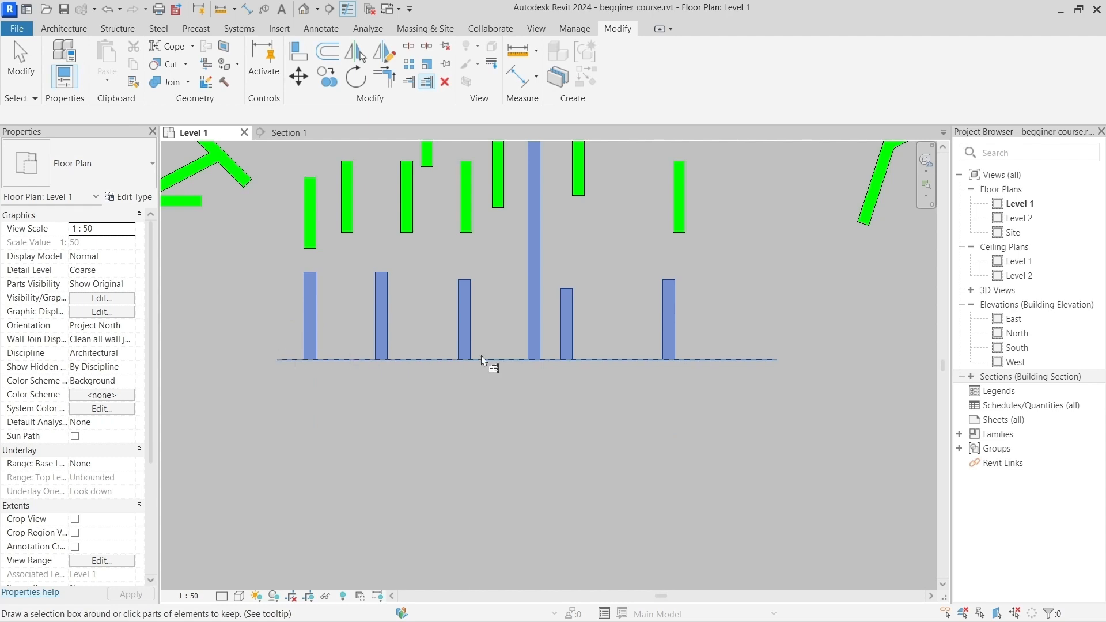
key(Escape)
key(Escape)
Step: Split the long slanted wall about a third of the way from its lower end with Split Element, and select its upper segment
scroll(518, 339, down, 2)
middle_drag(512, 318, 458, 351)
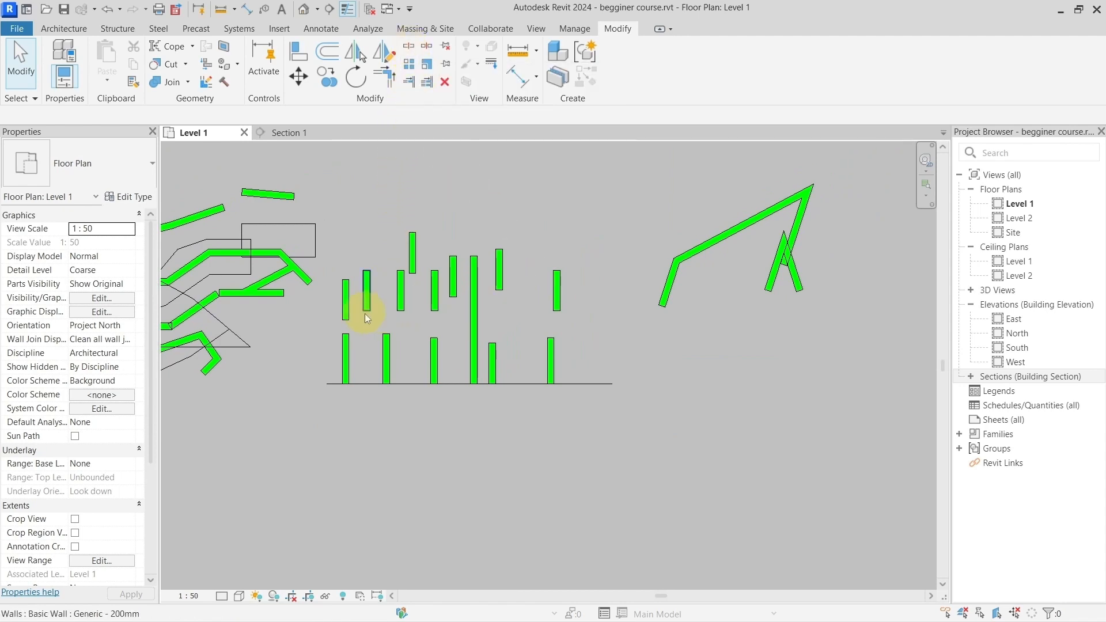
middle_drag(662, 242, 481, 296)
scroll(530, 293, up, 2)
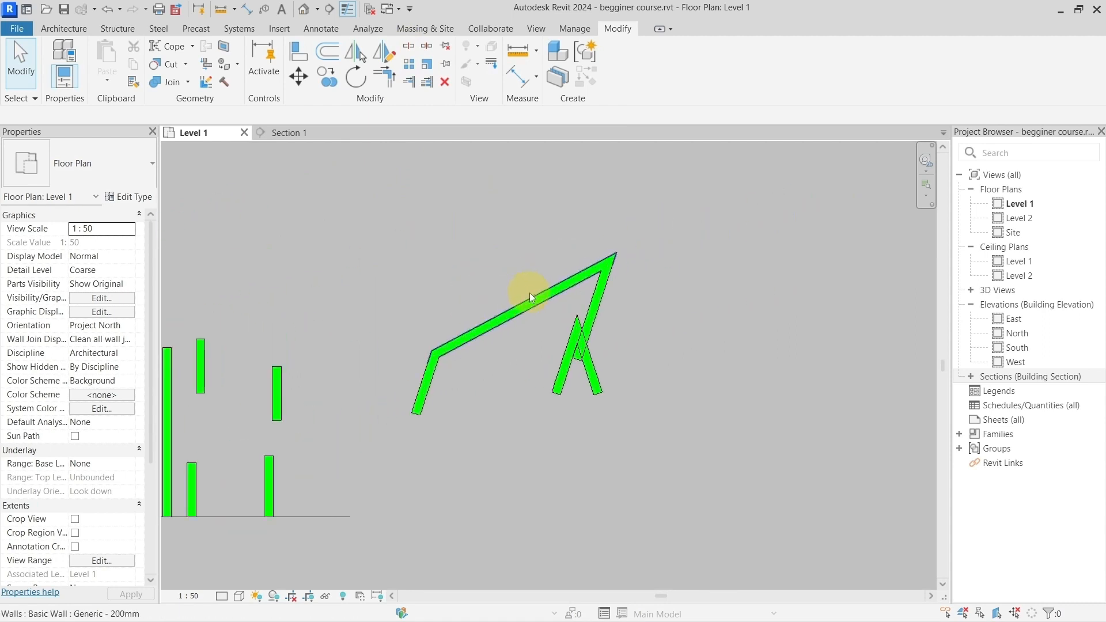
scroll(530, 293, up, 4)
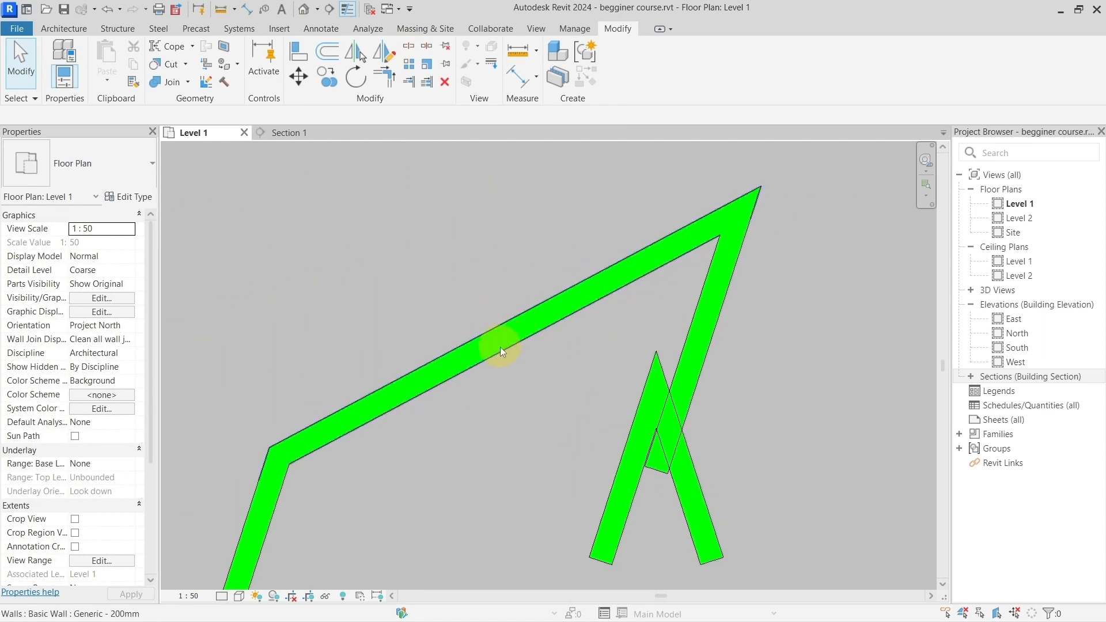
click(500, 346)
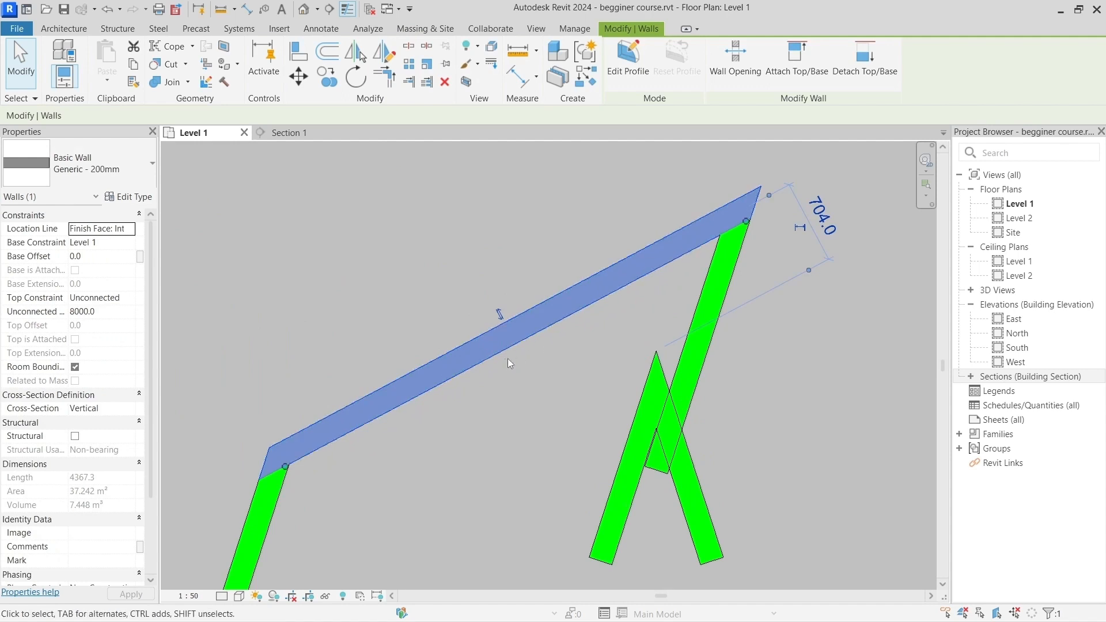
click(499, 355)
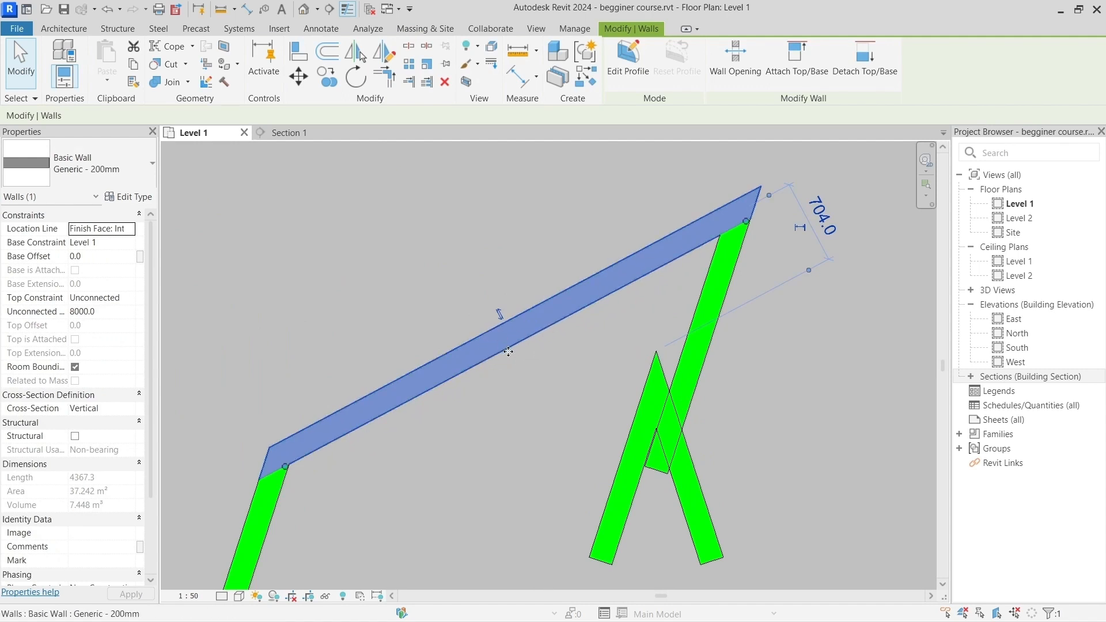
click(503, 333)
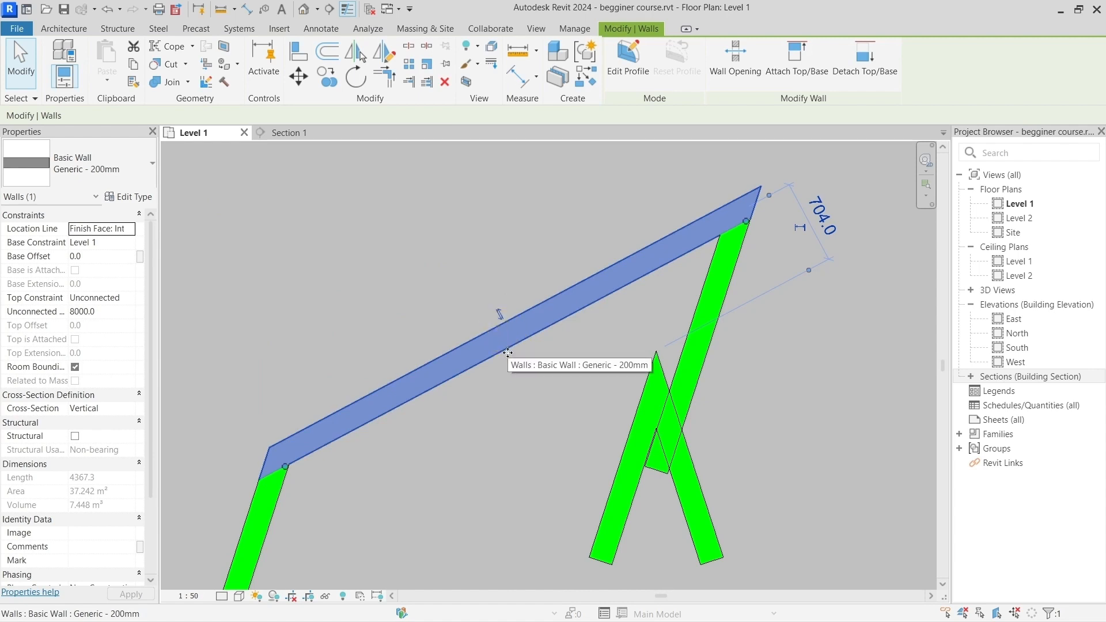
click(411, 46)
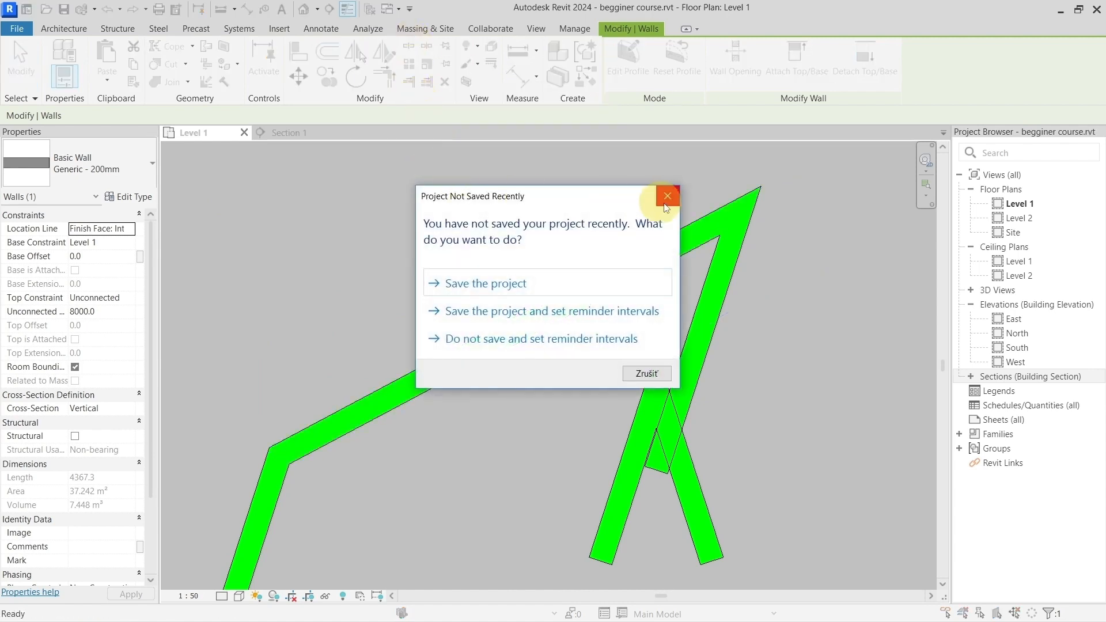
click(667, 198)
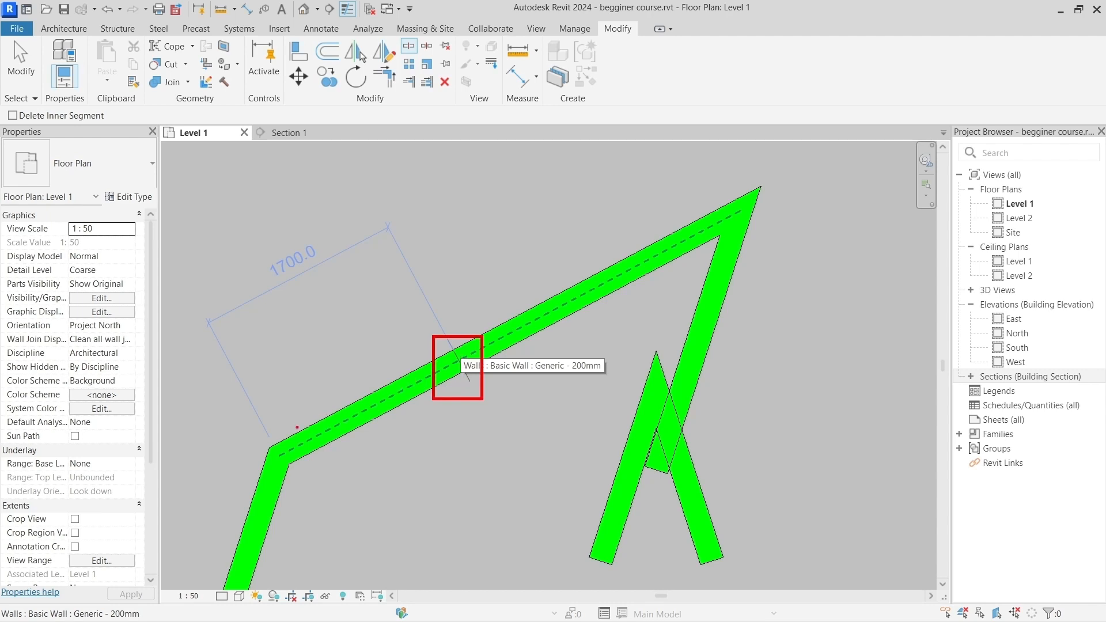
mouse_move(277, 436)
mouse_down()
mouse_move(352, 373)
mouse_move(444, 341)
mouse_move(427, 283)
mouse_move(650, 179)
mouse_move(736, 164)
mouse_up()
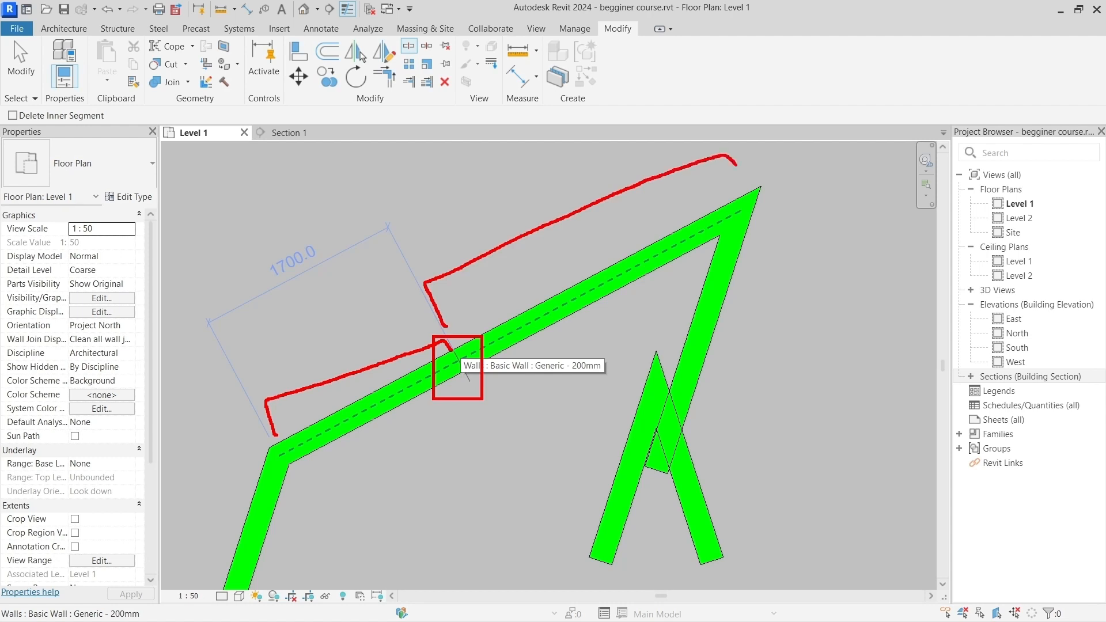
key(Escape)
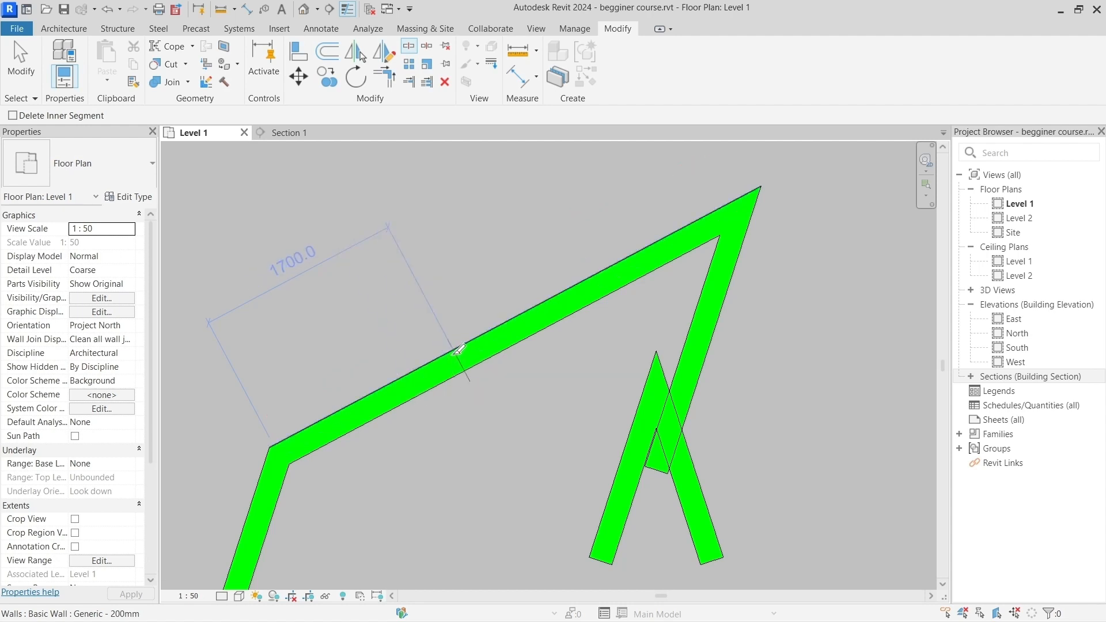
click(452, 361)
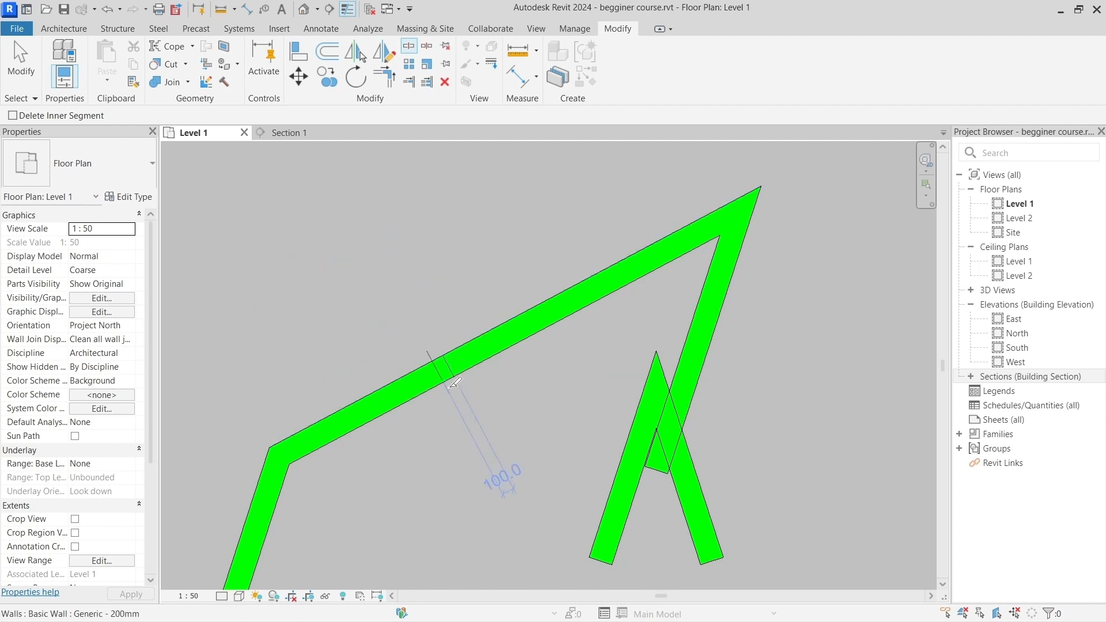
key(Escape)
click(477, 356)
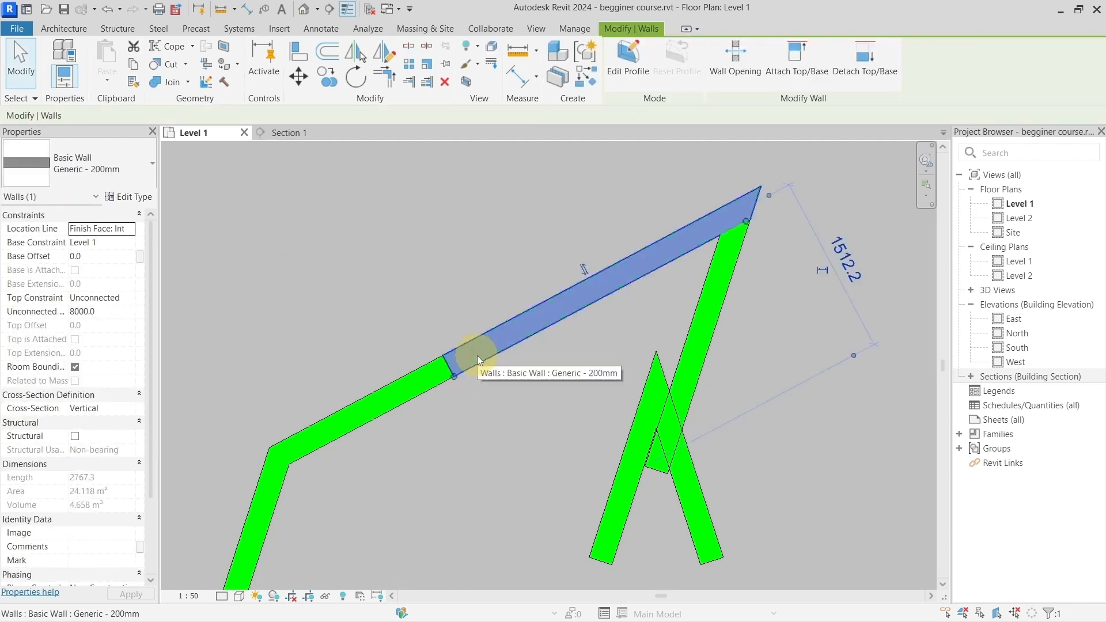
Step: Select the lower and upper segments of the split slanted wall in turn to check that they are separate elements
click(408, 381)
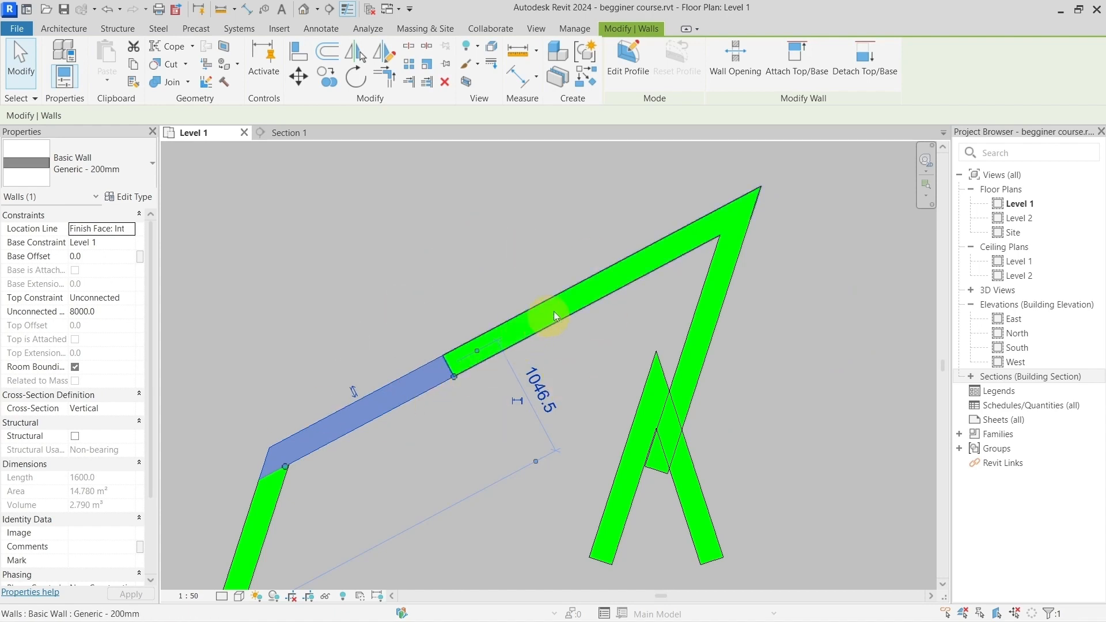
click(565, 299)
click(401, 380)
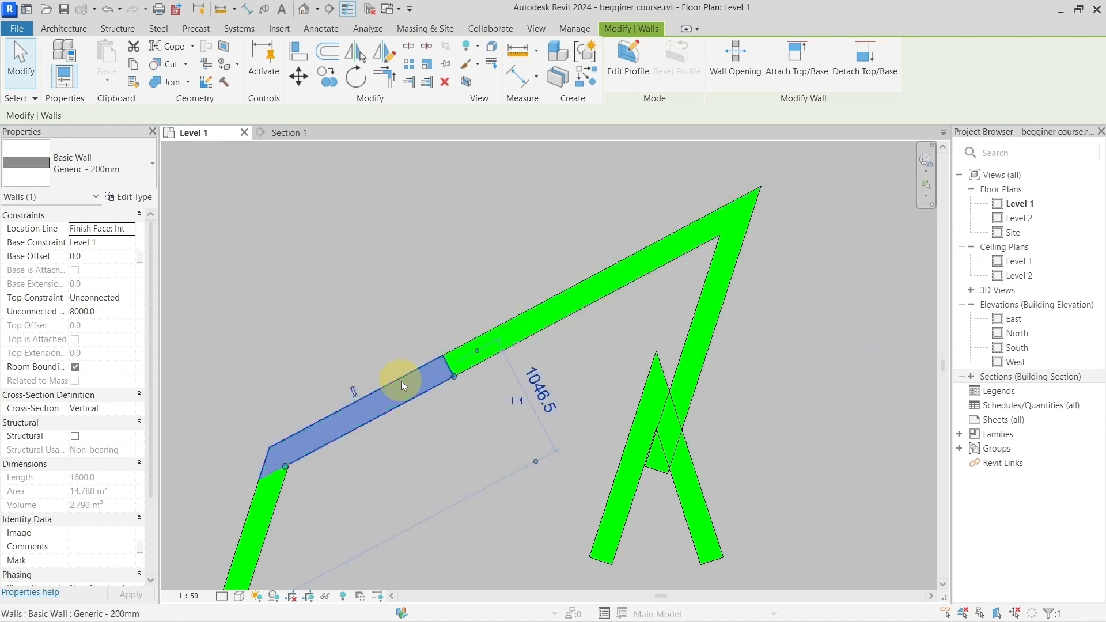
click(536, 324)
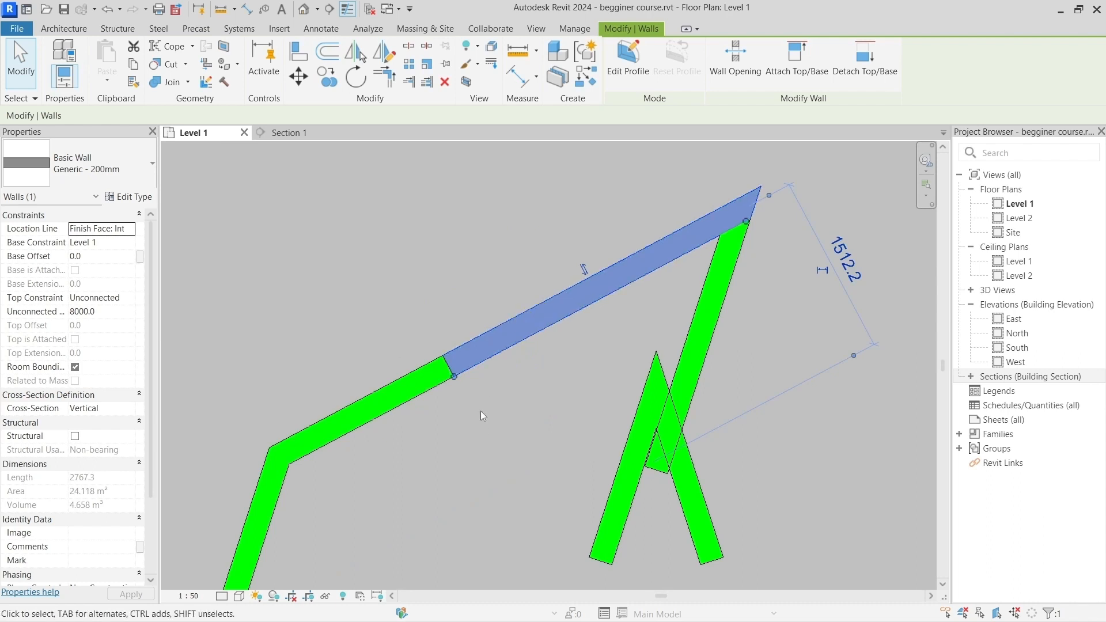
click(368, 295)
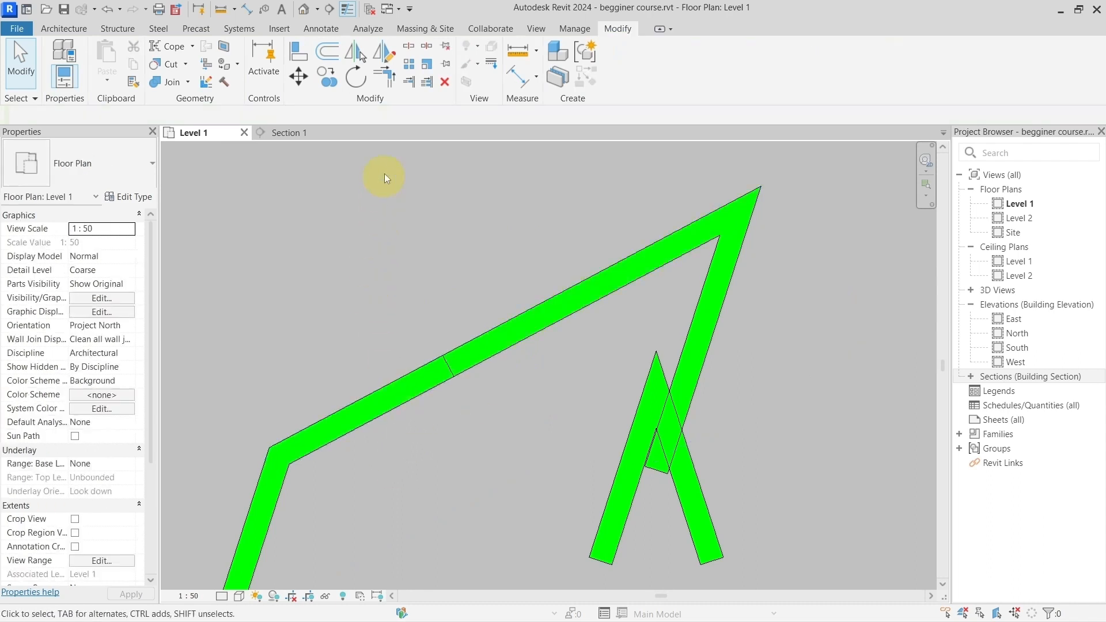
Step: Split the upper segment of the slanted wall at three more points with Split Element, making the first two pieces 800 mm long
click(410, 47)
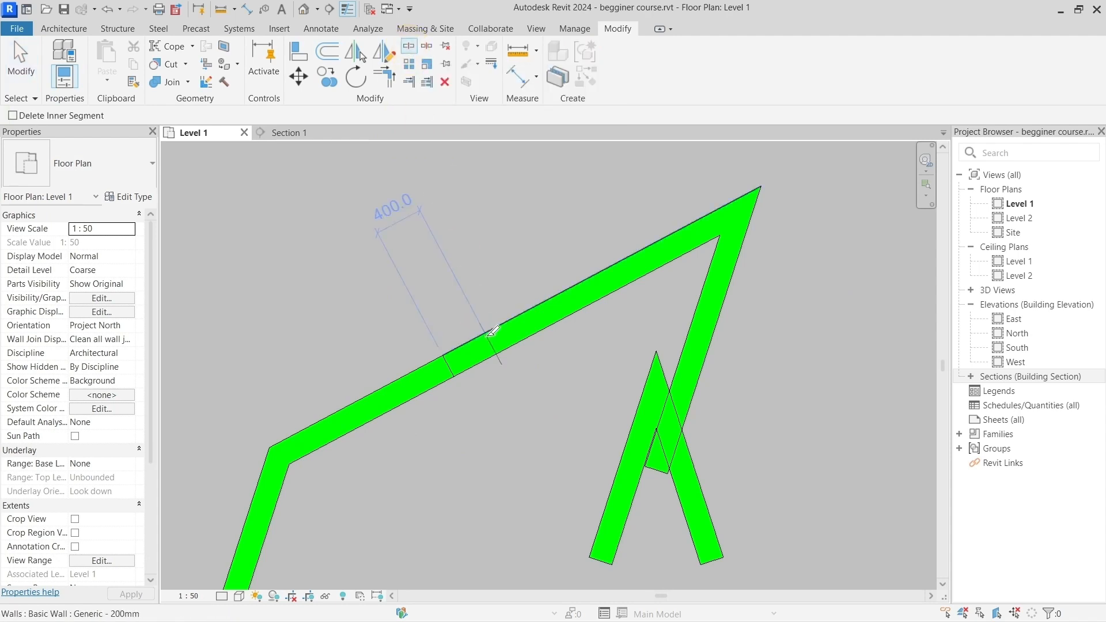
click(537, 321)
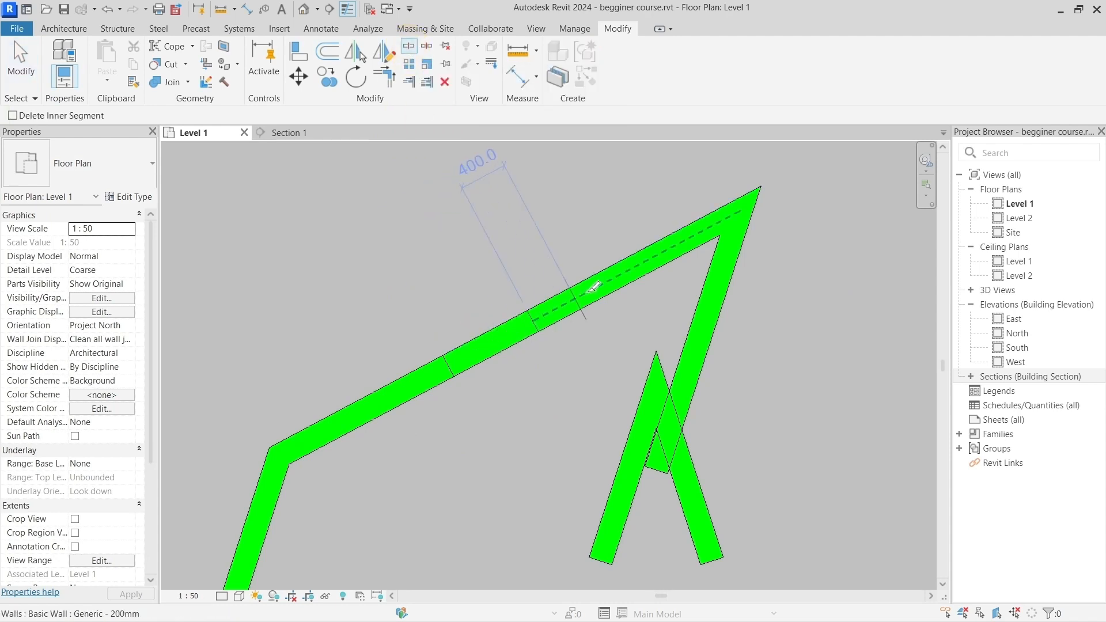
click(618, 275)
click(680, 243)
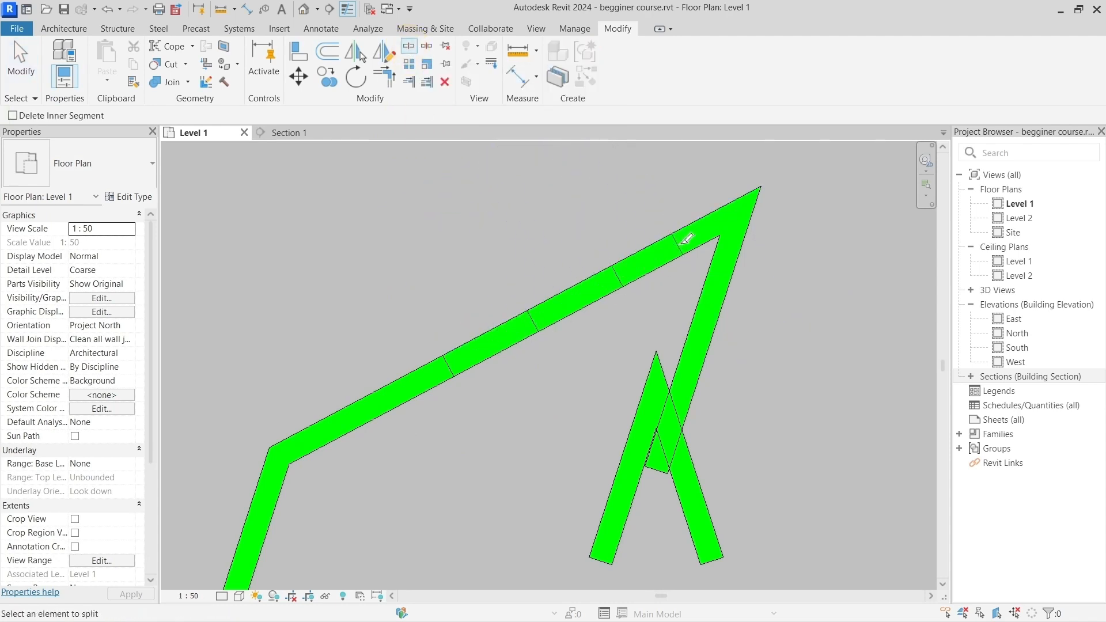
key(Escape)
Step: Select each of the four upper pieces of the slanted wall in turn to check the splits, and clear the selection
click(493, 346)
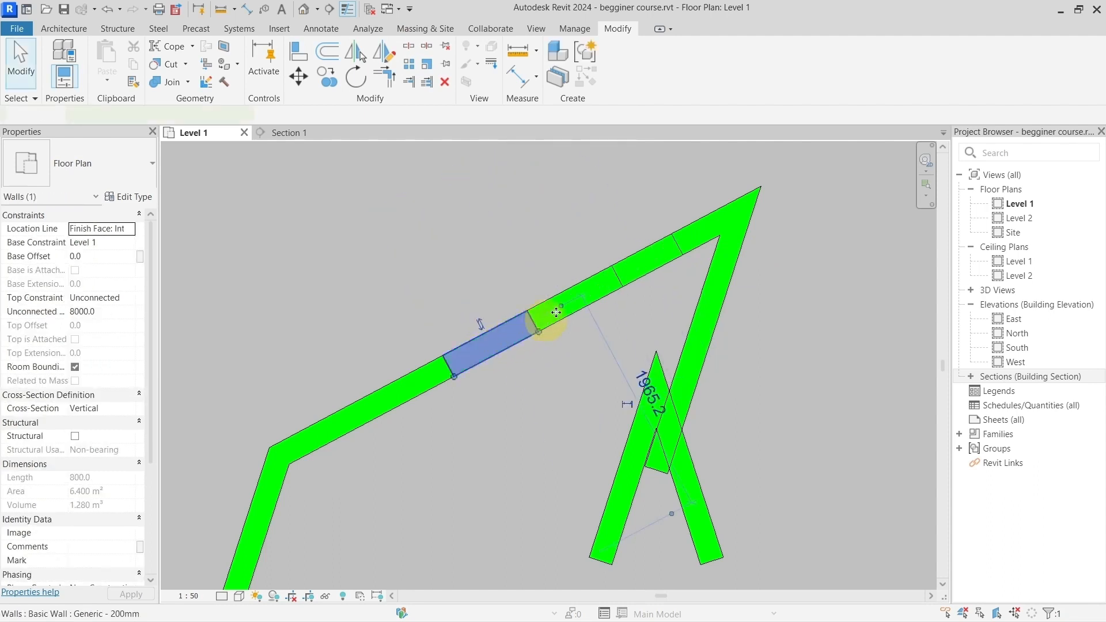
click(577, 304)
click(649, 265)
click(699, 241)
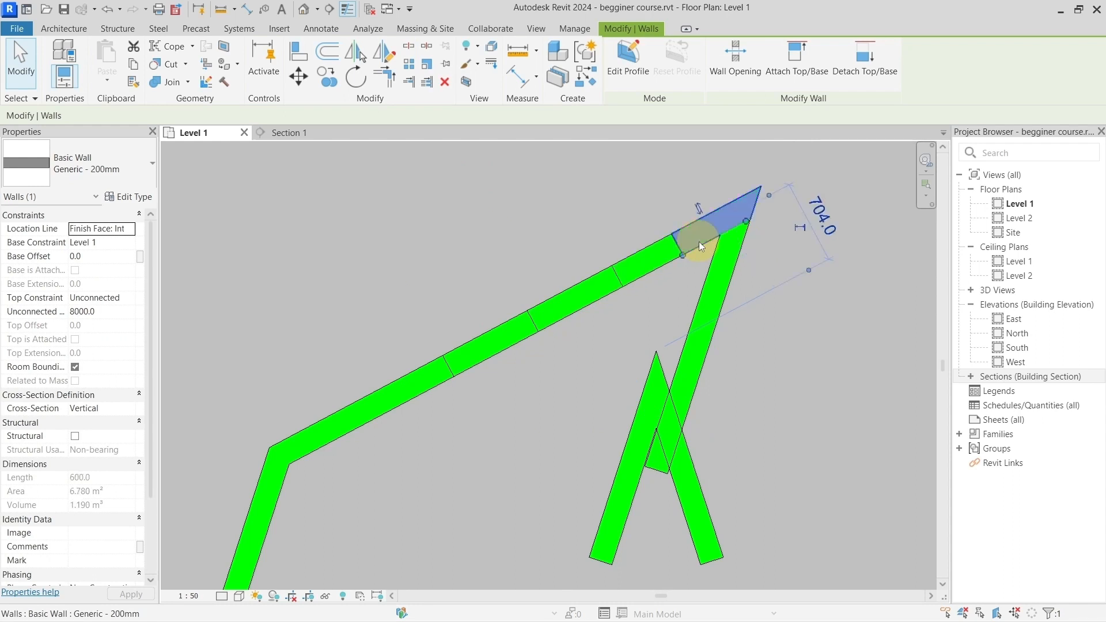
click(374, 326)
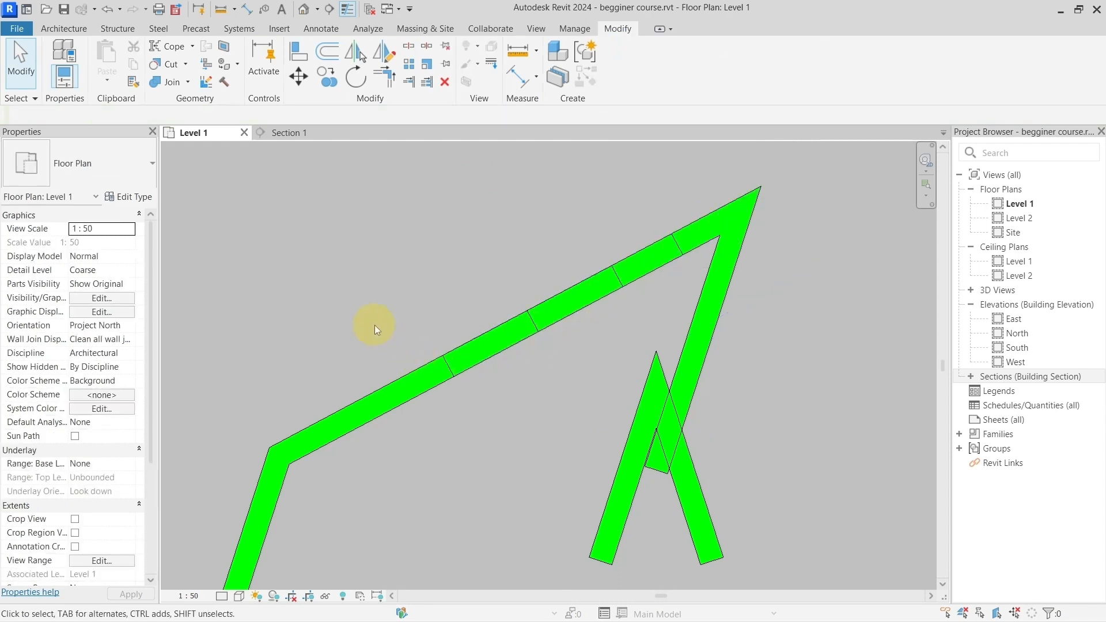
Step: Enable Delete Inner Segment for Split Element and cut a gap out of the slanted wall's lowest segment, starting 440 mm from its corner
click(412, 47)
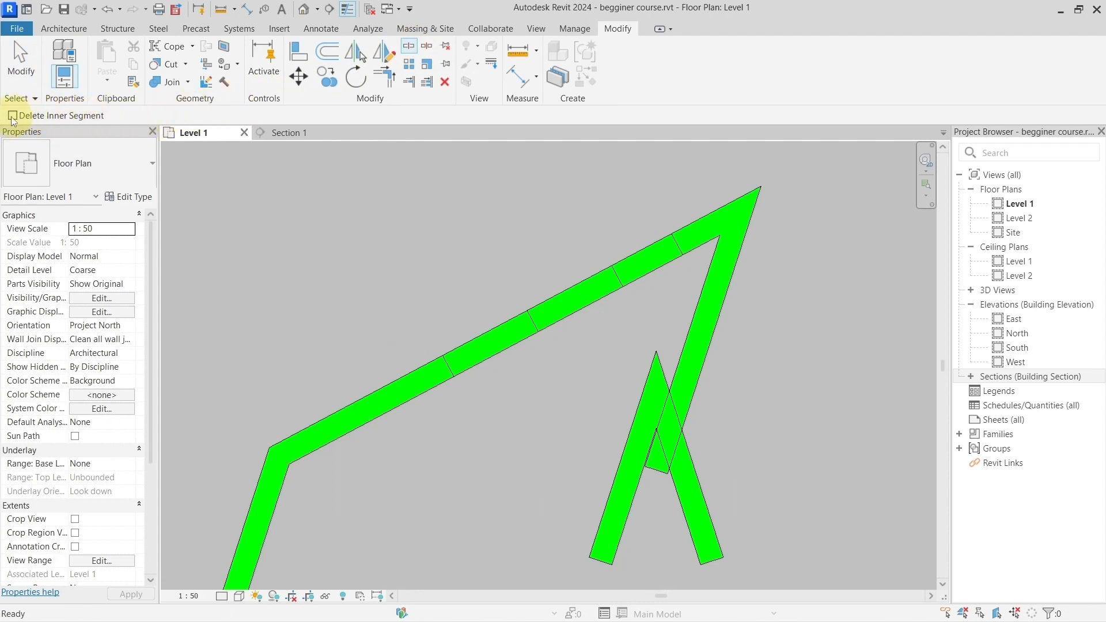
scroll(370, 348, down, 1)
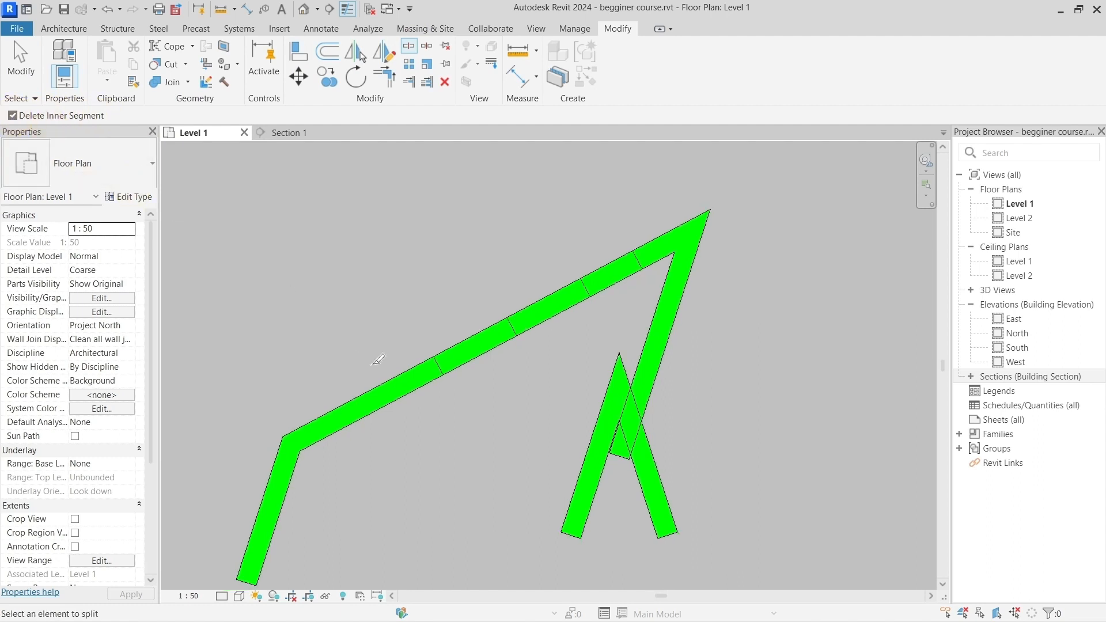
middle_drag(366, 361, 457, 276)
scroll(429, 325, up, 1)
scroll(429, 327, up, 2)
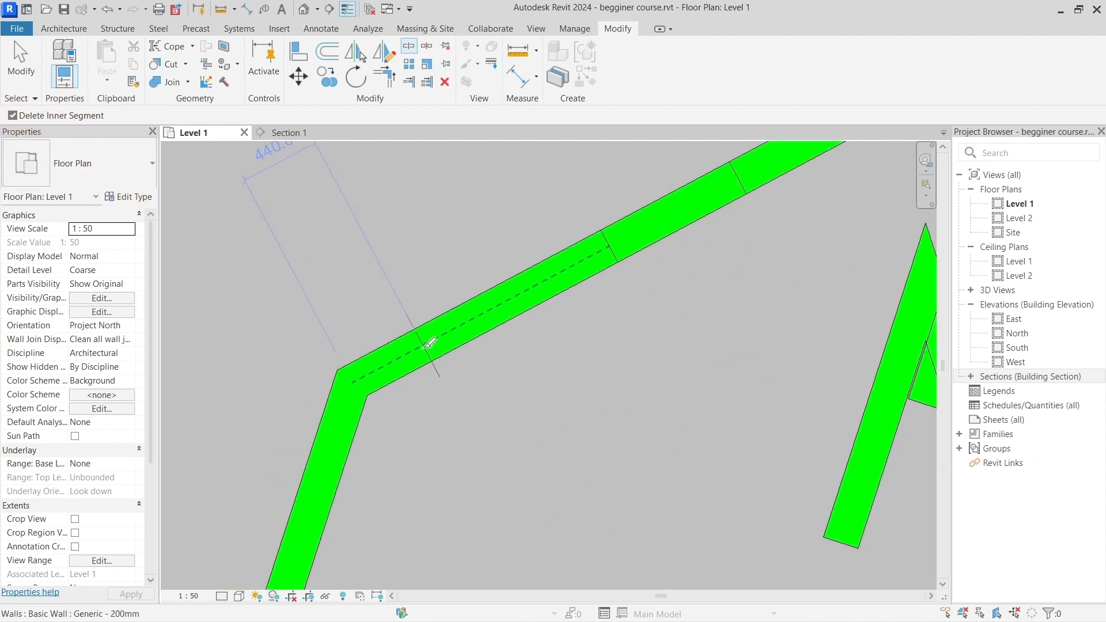
click(429, 344)
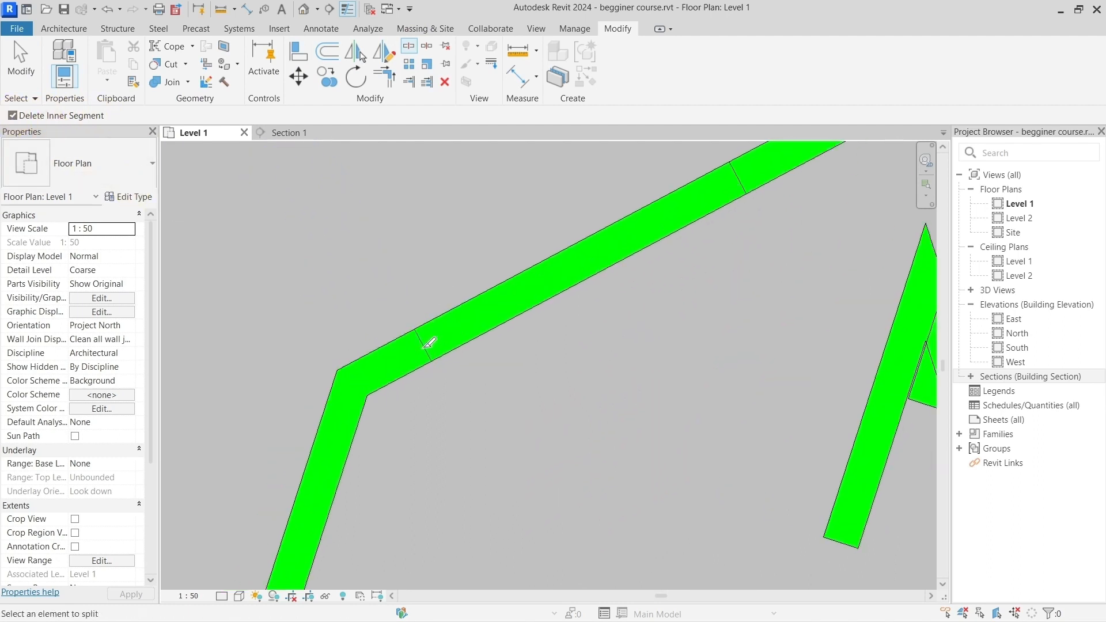
click(526, 295)
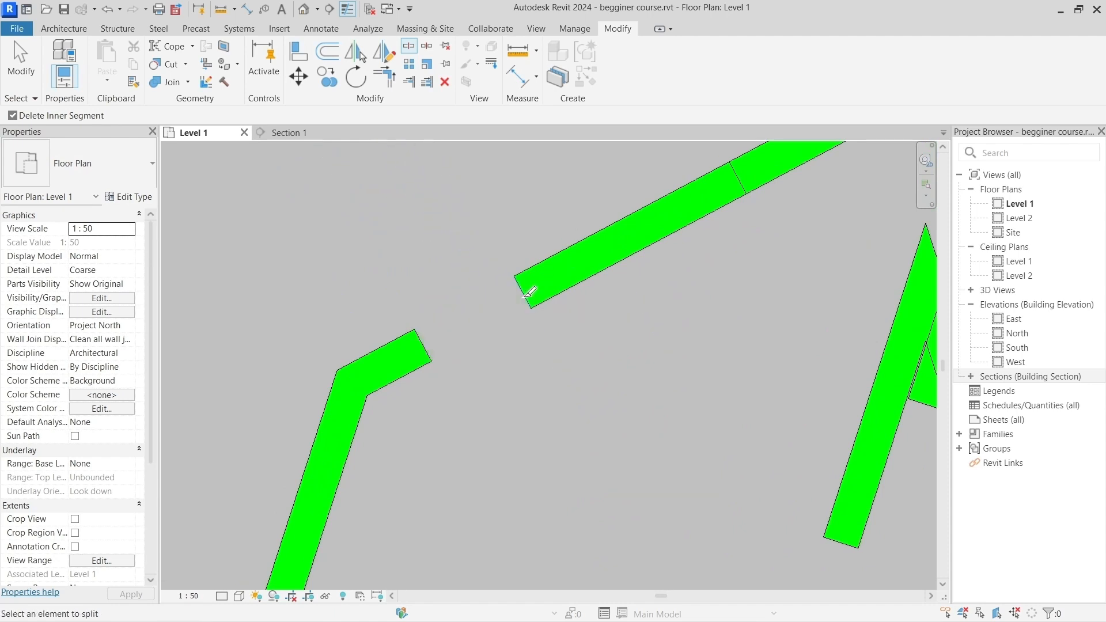
scroll(529, 292, down, 2)
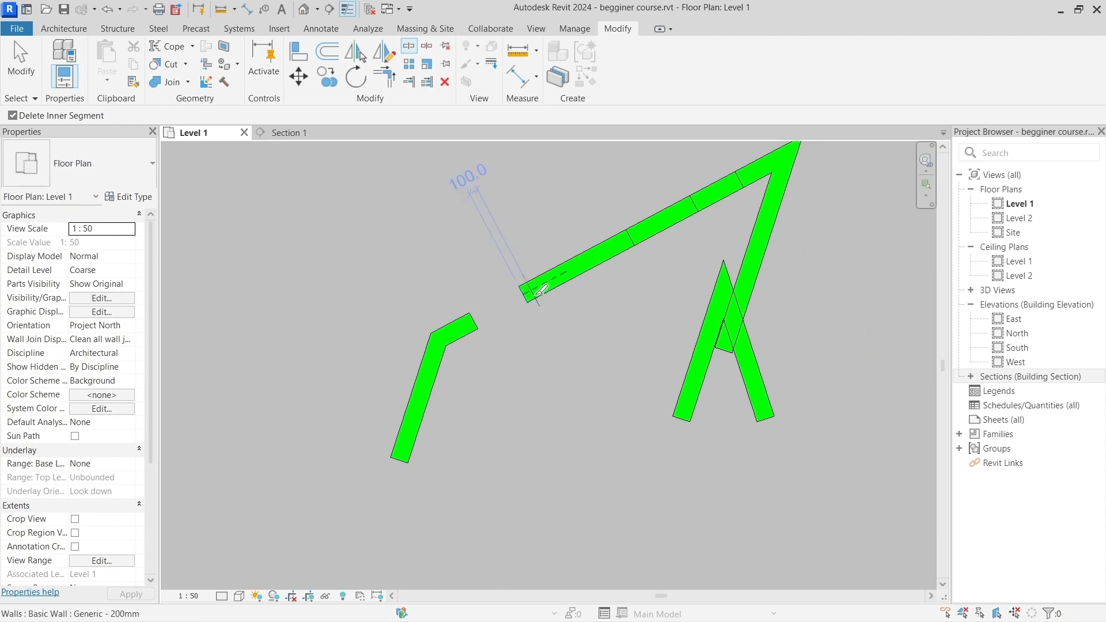
click(693, 203)
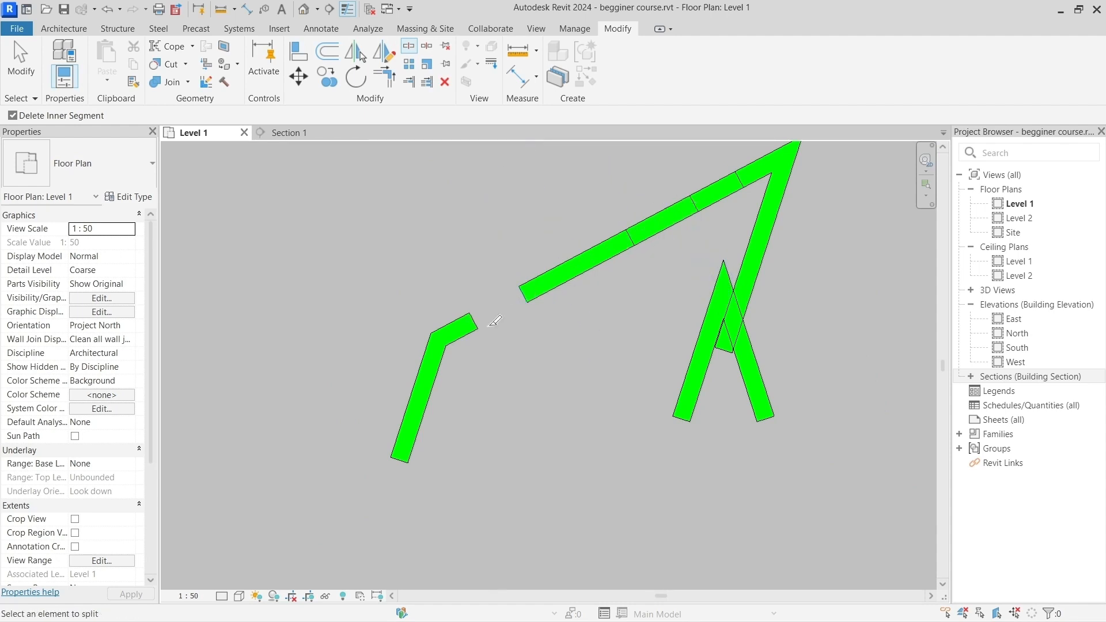
scroll(522, 294, up, 2)
right_click(503, 293)
click(501, 291)
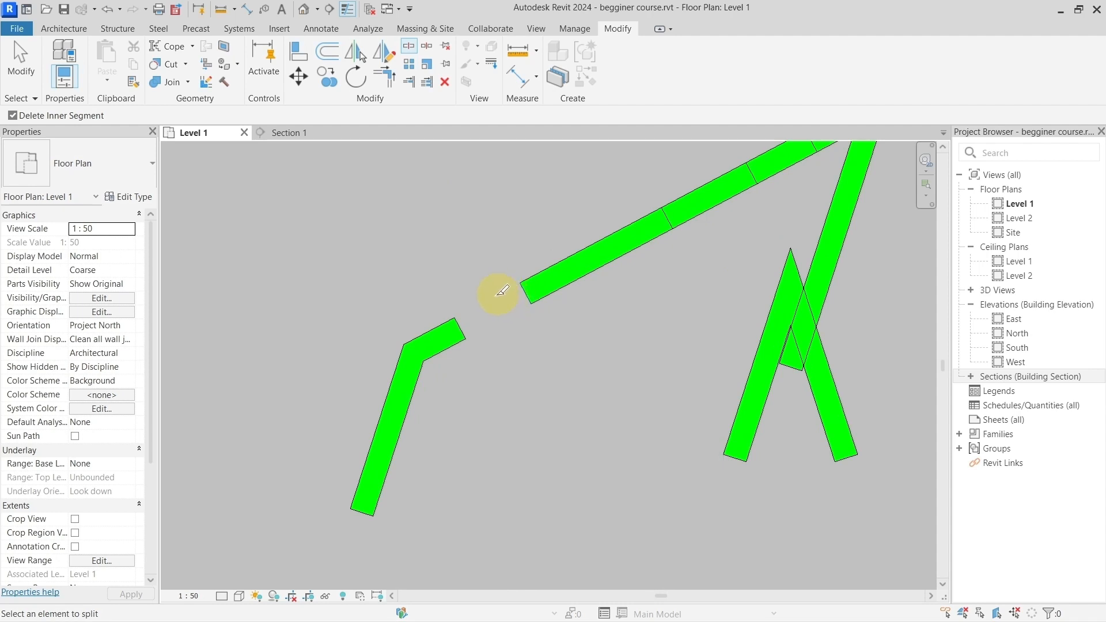
Step: Disable Delete Inner Segment and split the steep wall below the corner 200 mm from its lower end and 600 mm farther up
click(13, 116)
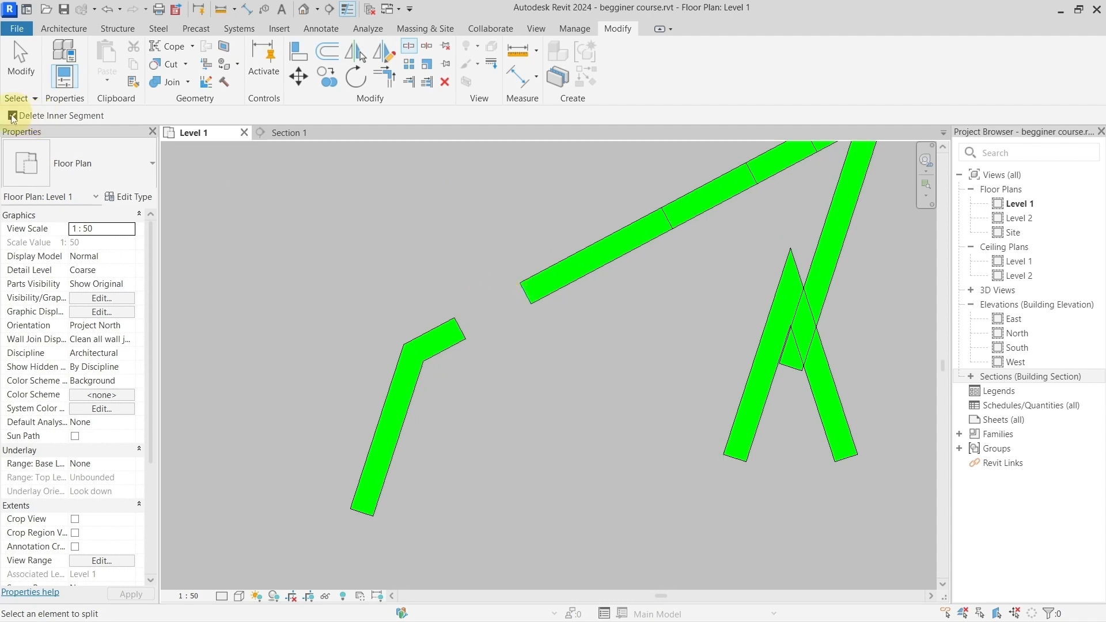
click(374, 481)
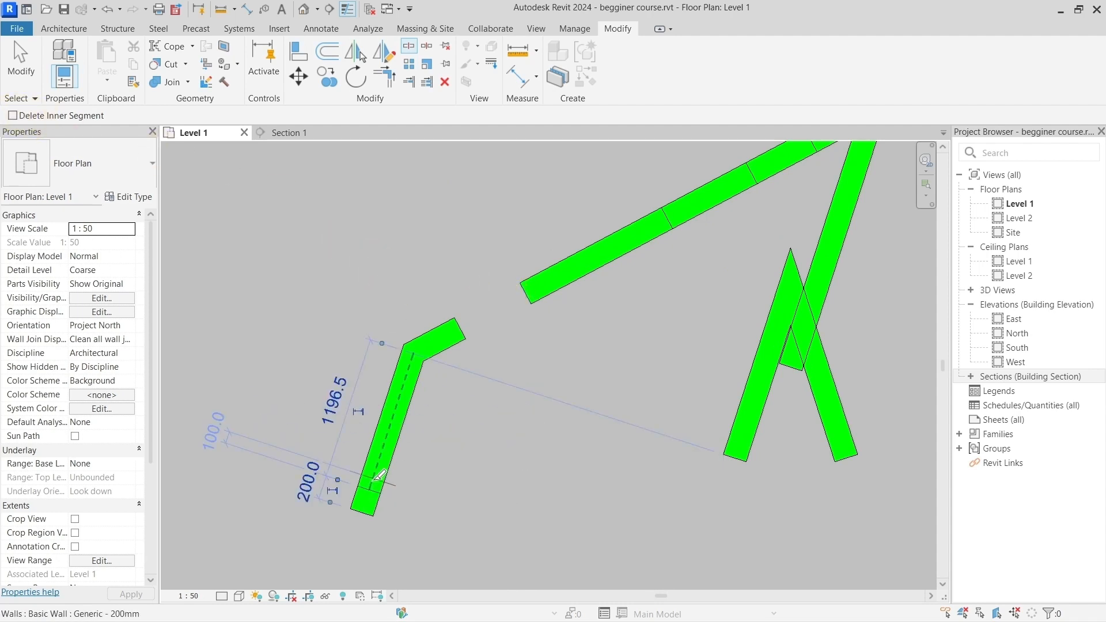
click(403, 420)
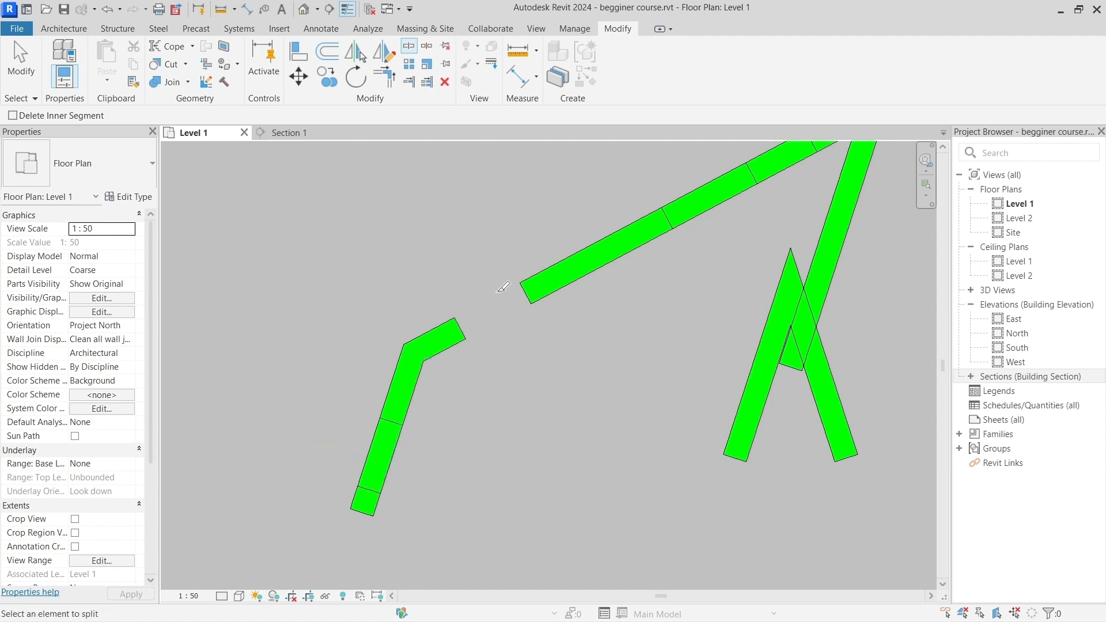
key(Escape)
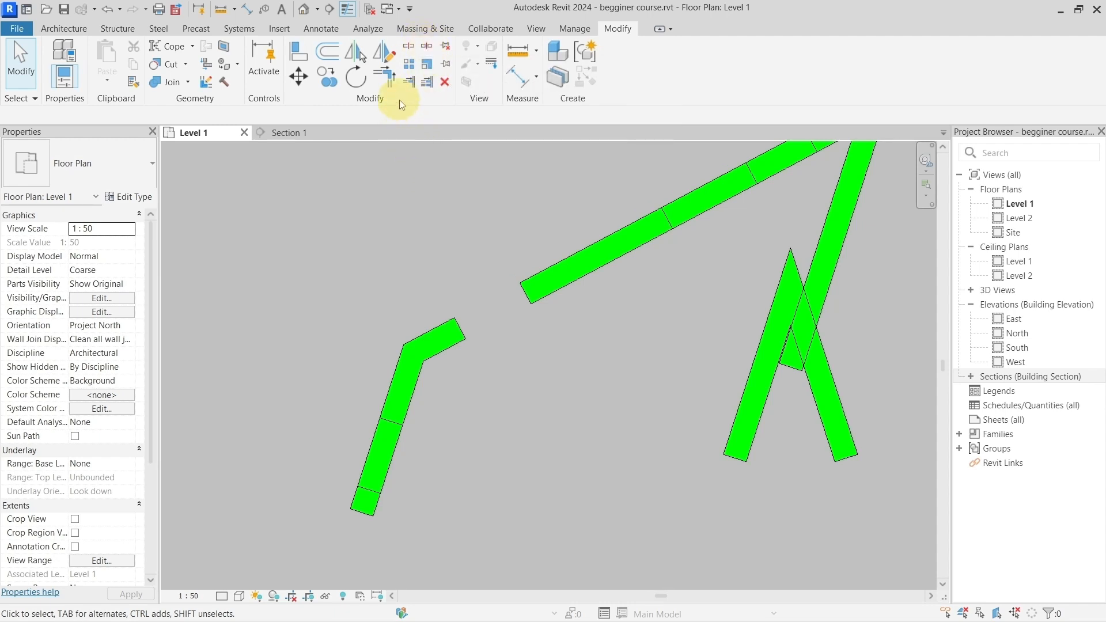
click(430, 63)
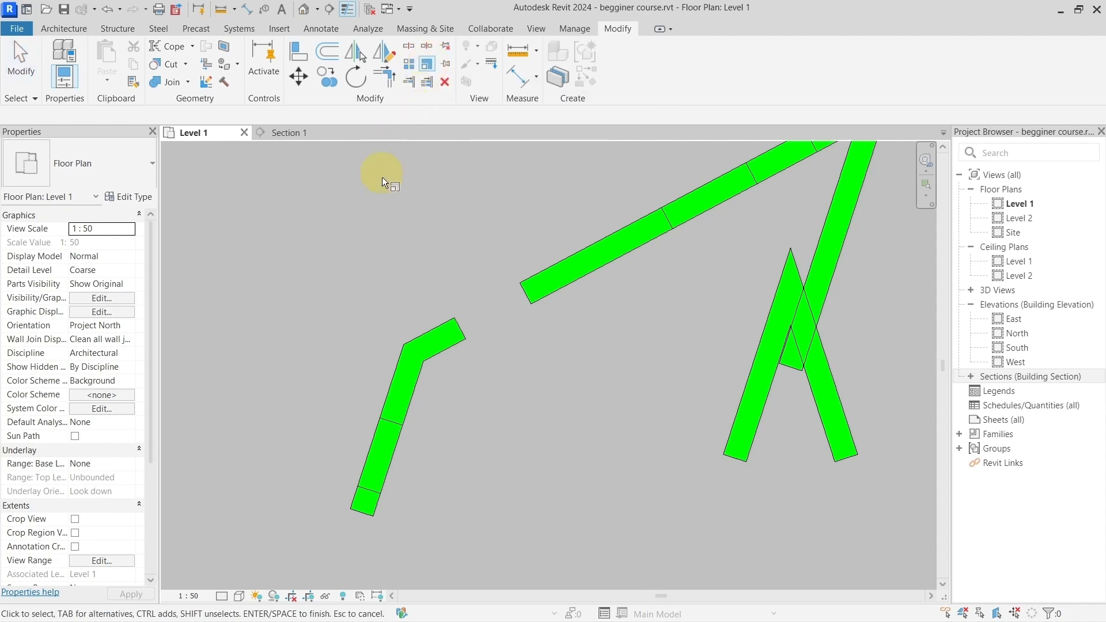
click(427, 343)
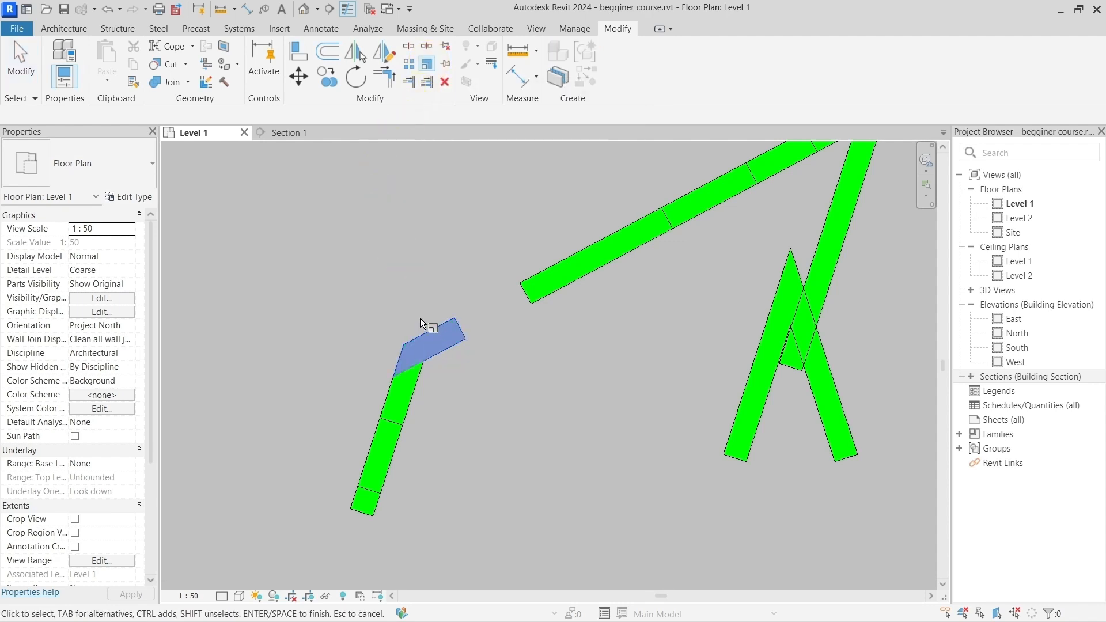
key(Return)
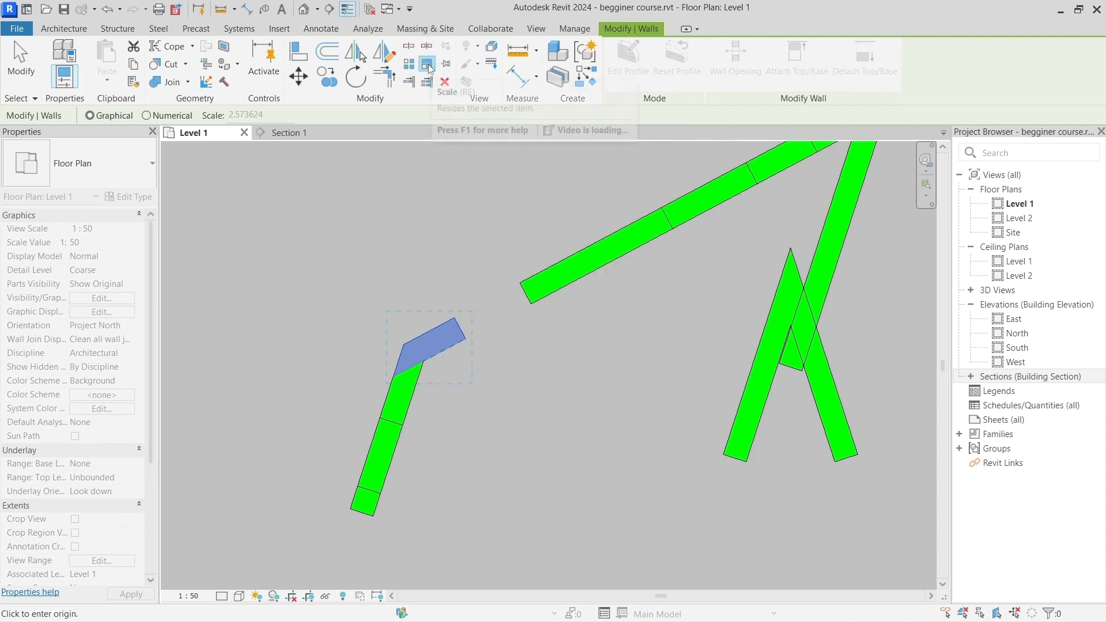
click(427, 64)
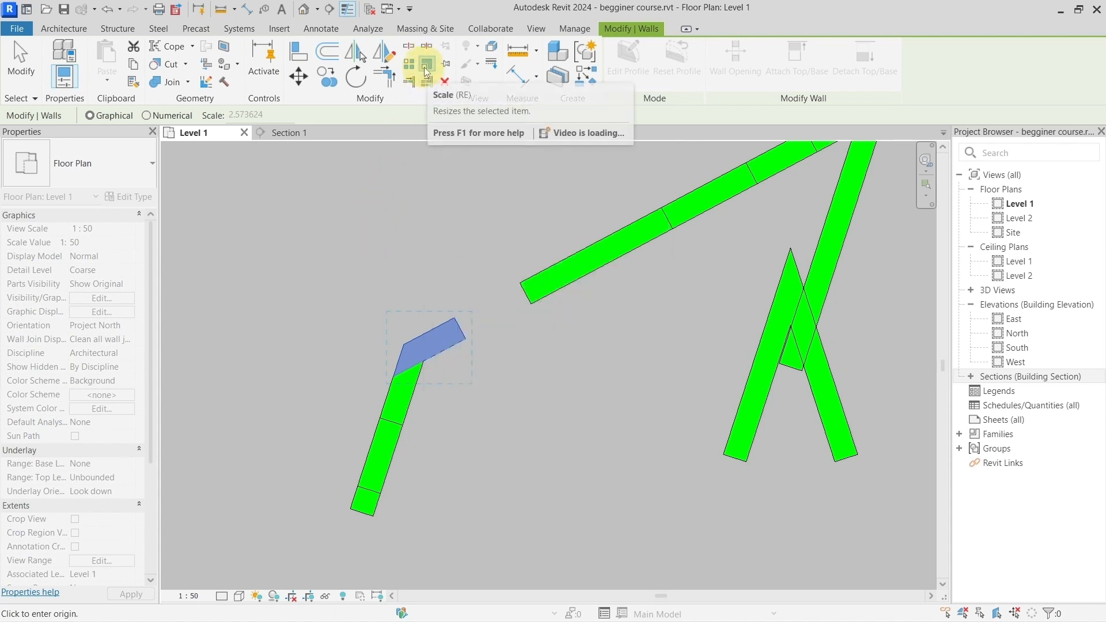
click(428, 199)
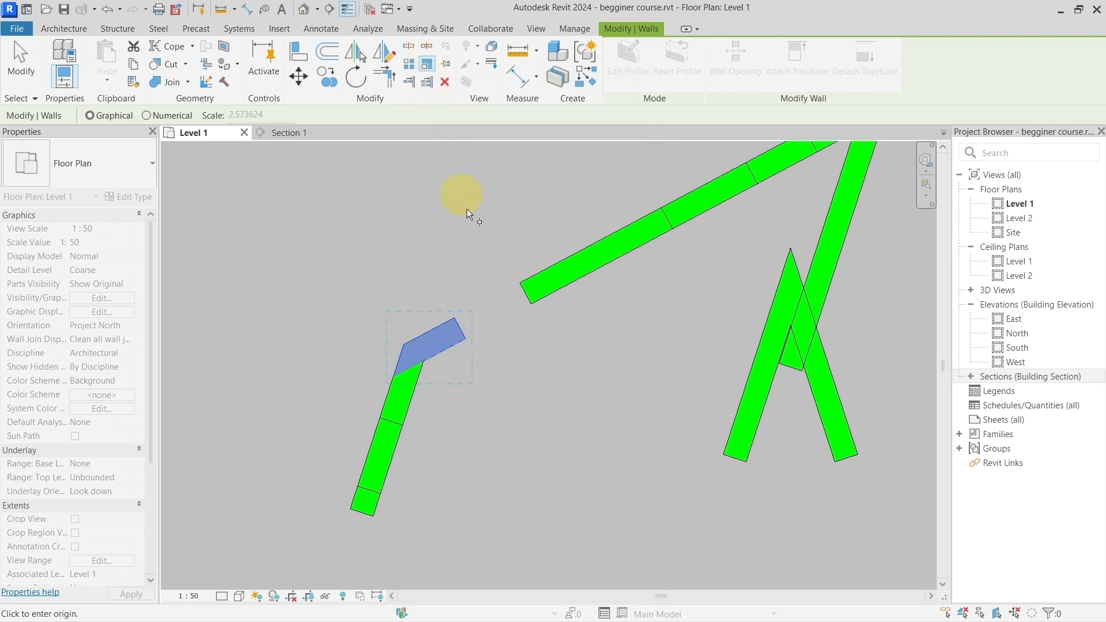
scroll(489, 243, down, 2)
middle_drag(518, 240, 446, 311)
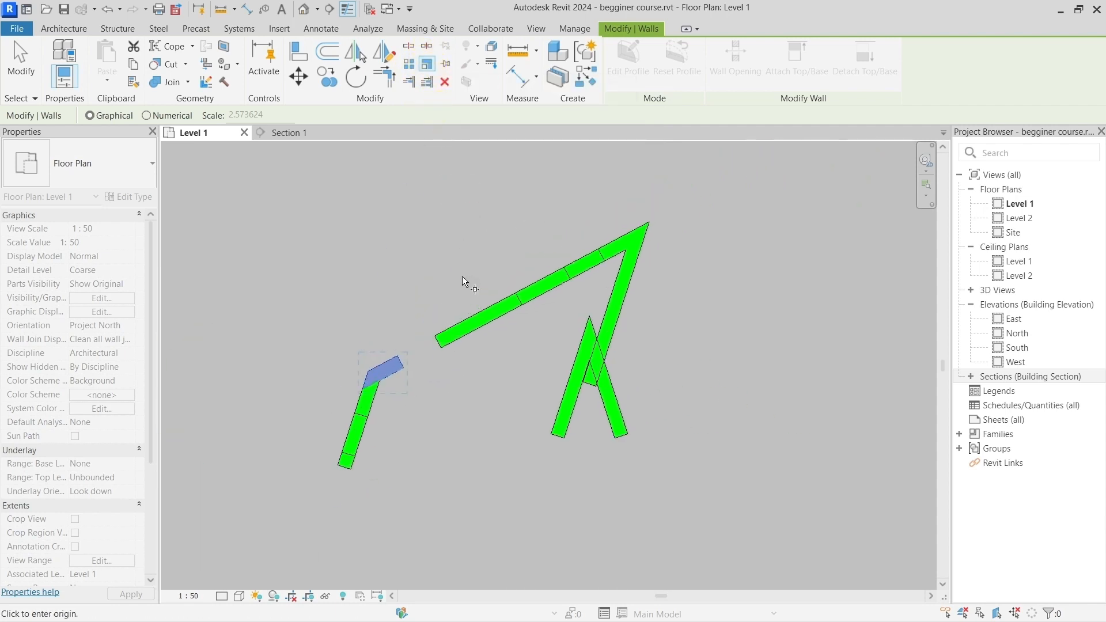
key(Escape)
middle_drag(323, 317, 468, 309)
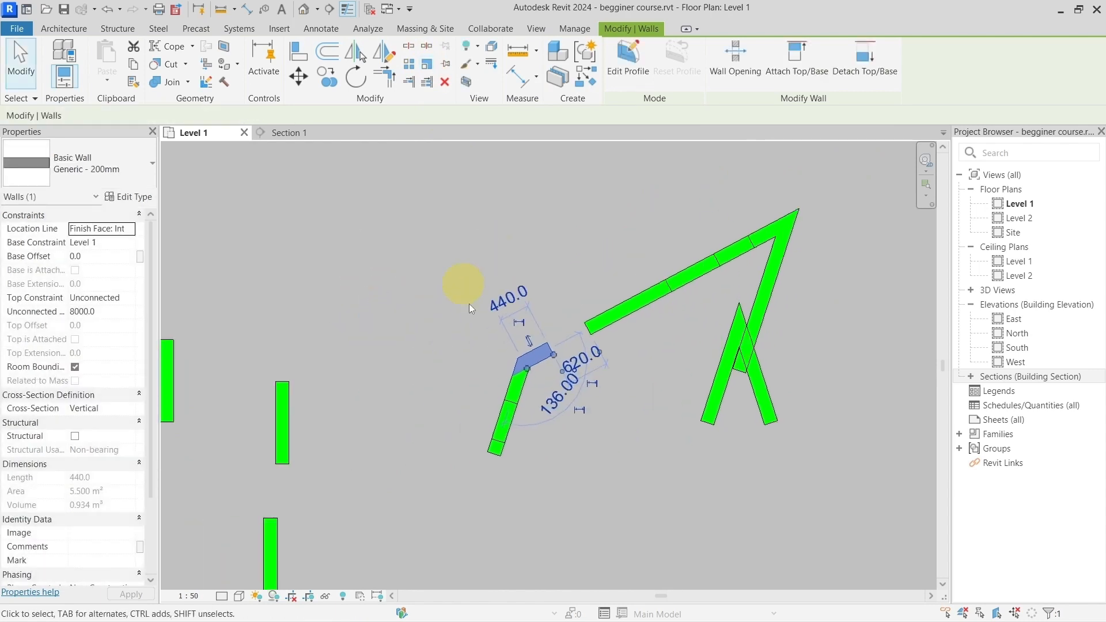
key(Escape)
Step: Scale the rightmost 1200 mm wall of the upper row graphically from an origin beside its lower end, moving the drag point to 2800 mm above it
middle_drag(323, 403, 501, 305)
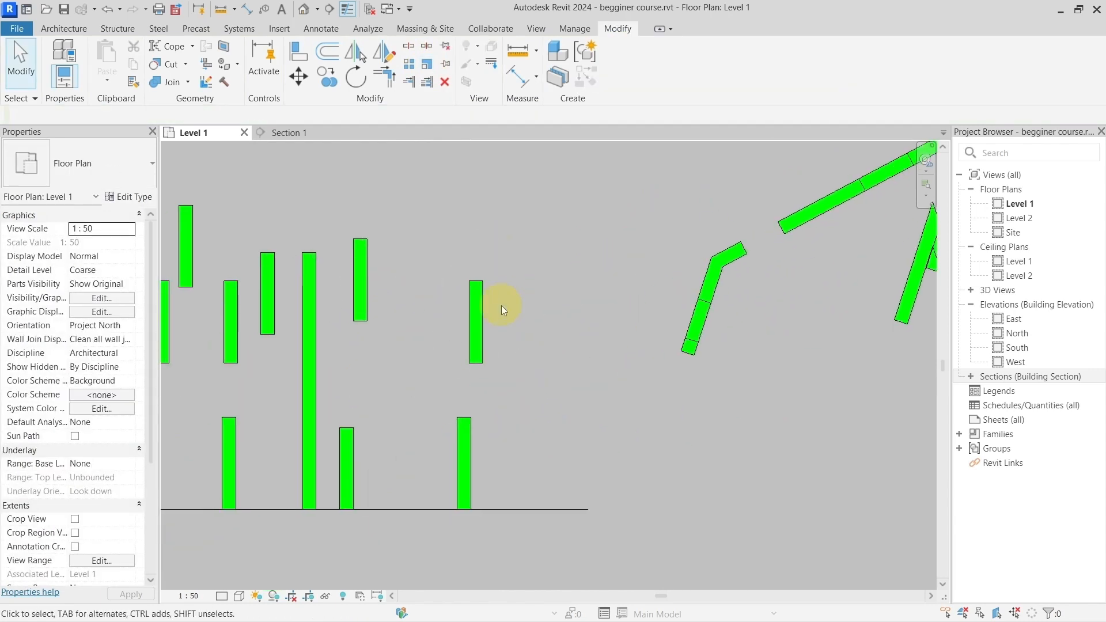
click(476, 320)
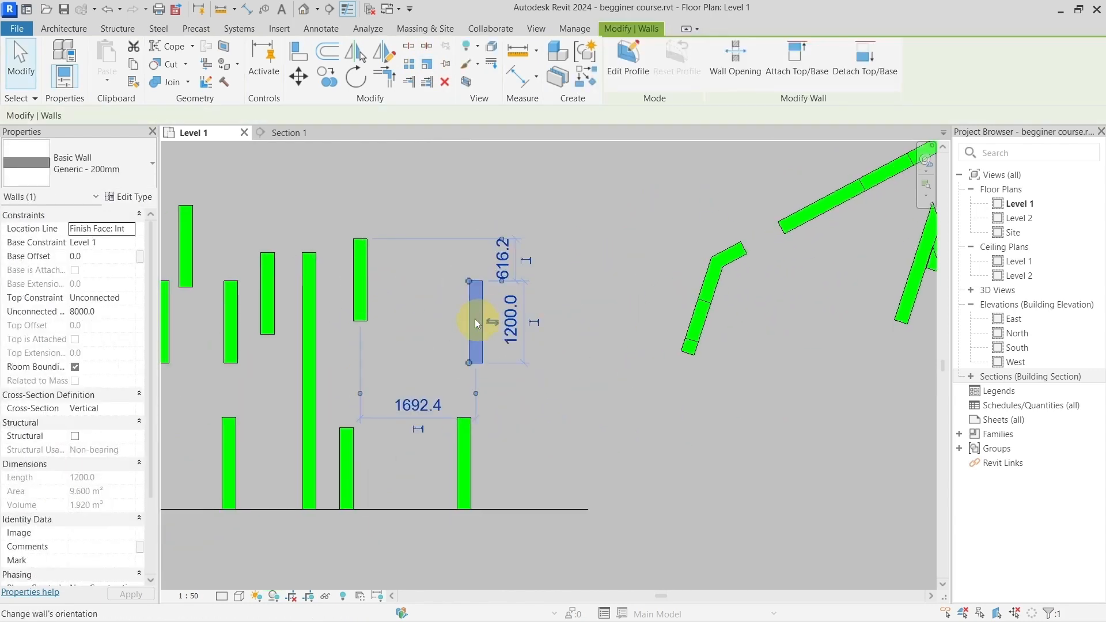
click(427, 67)
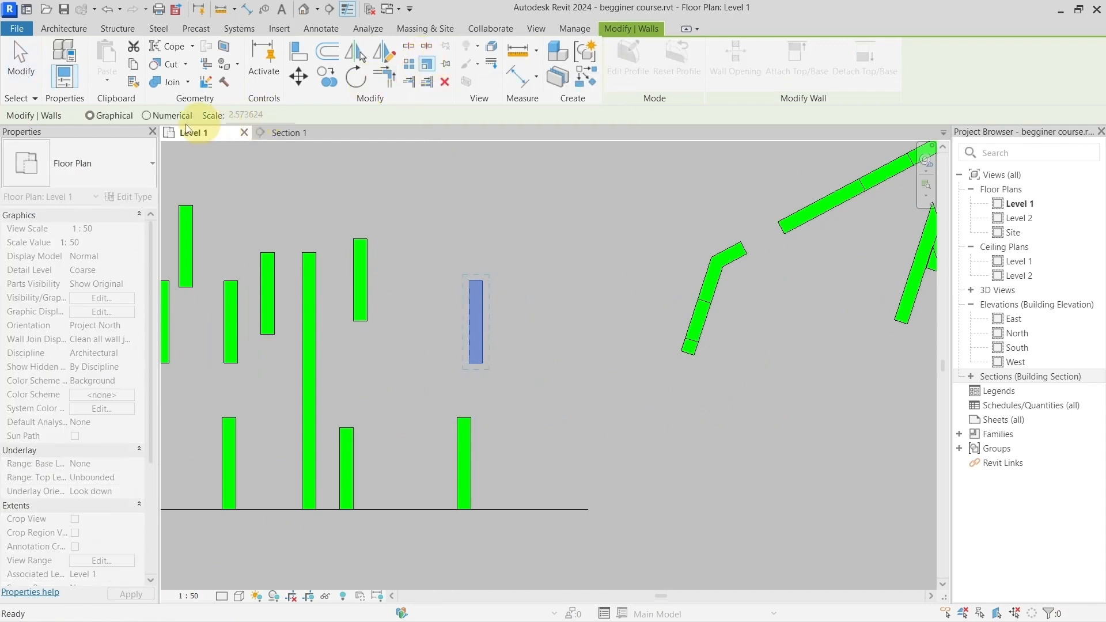
click(494, 365)
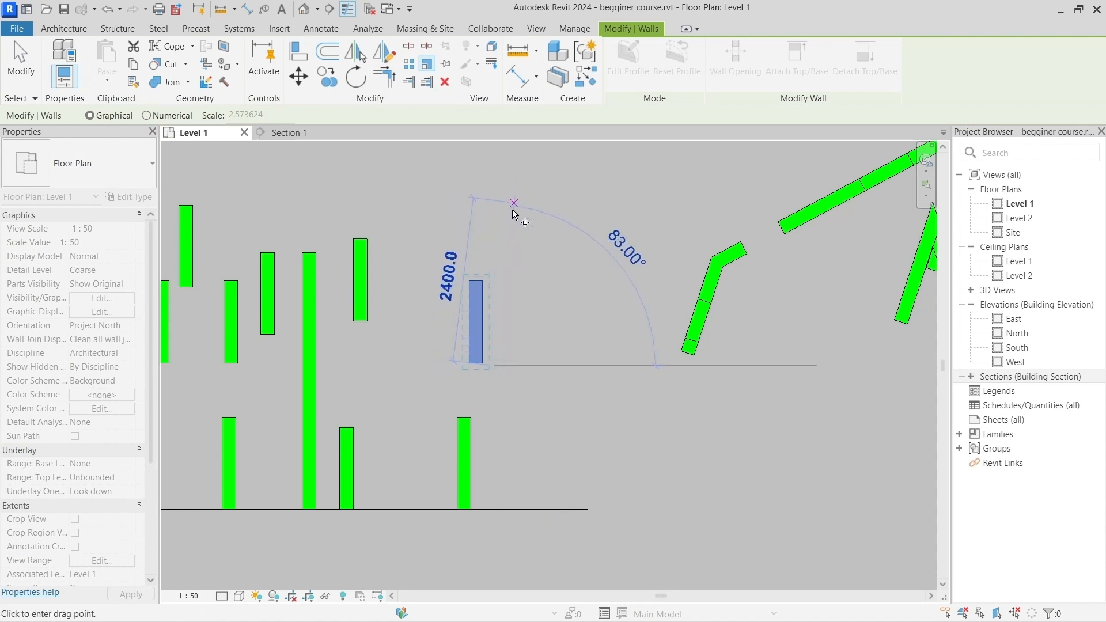
click(489, 260)
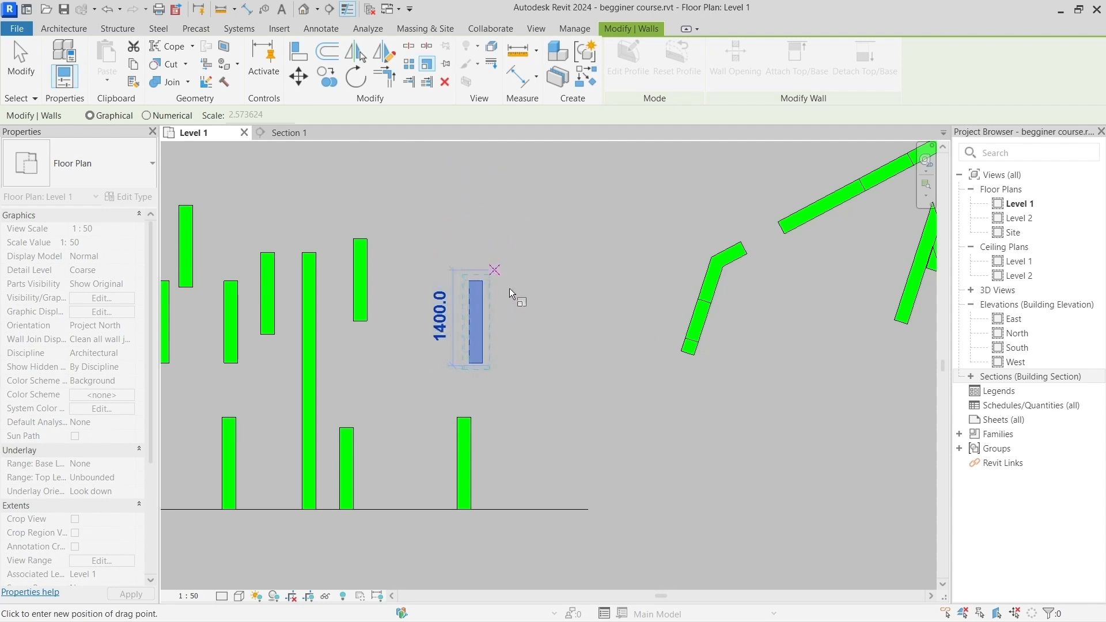
click(503, 176)
click(469, 196)
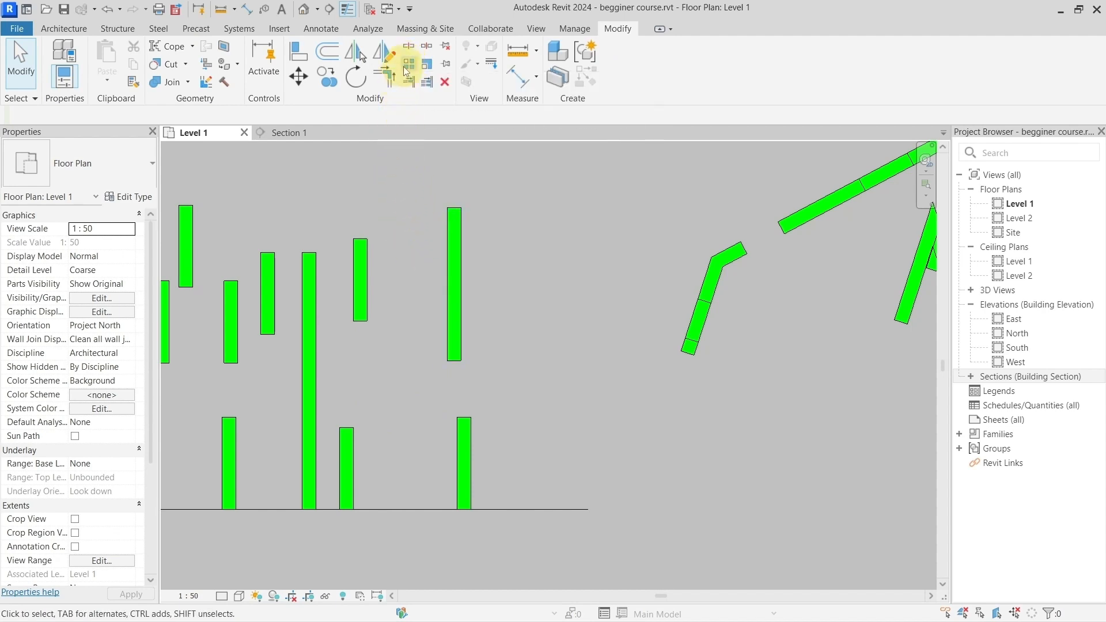
scroll(506, 226, down, 3)
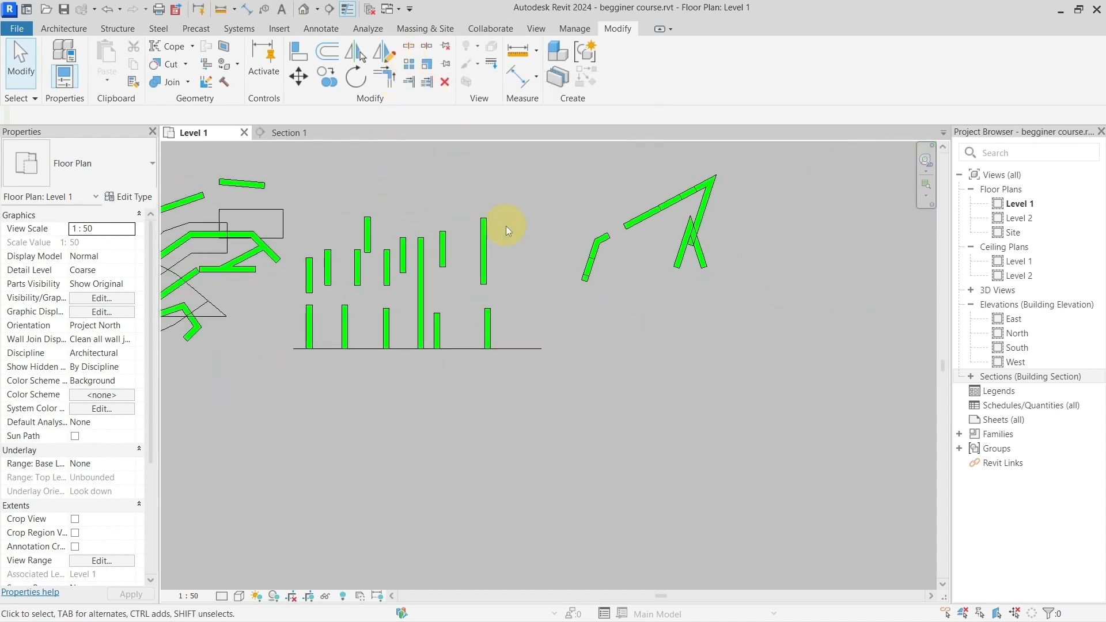
scroll(505, 226, down, 2)
middle_drag(520, 204, 554, 319)
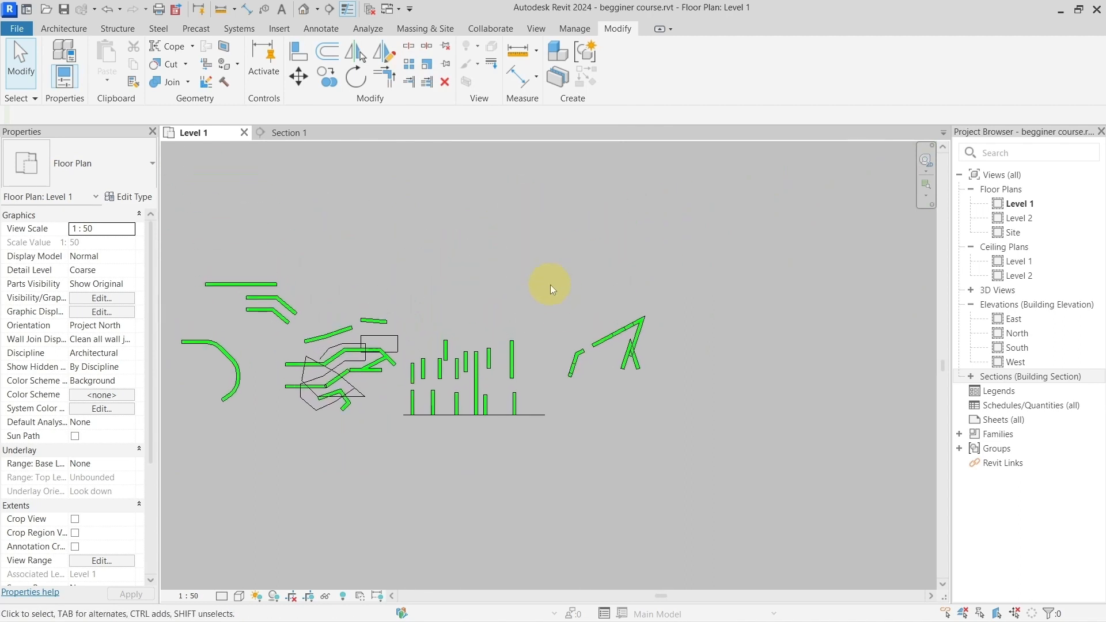
Step: Copy the 1200 mm wall beside the scaled wall about 4 m up and to the left, into the empty area above the upper row
scroll(551, 285, up, 1)
scroll(463, 381, up, 2)
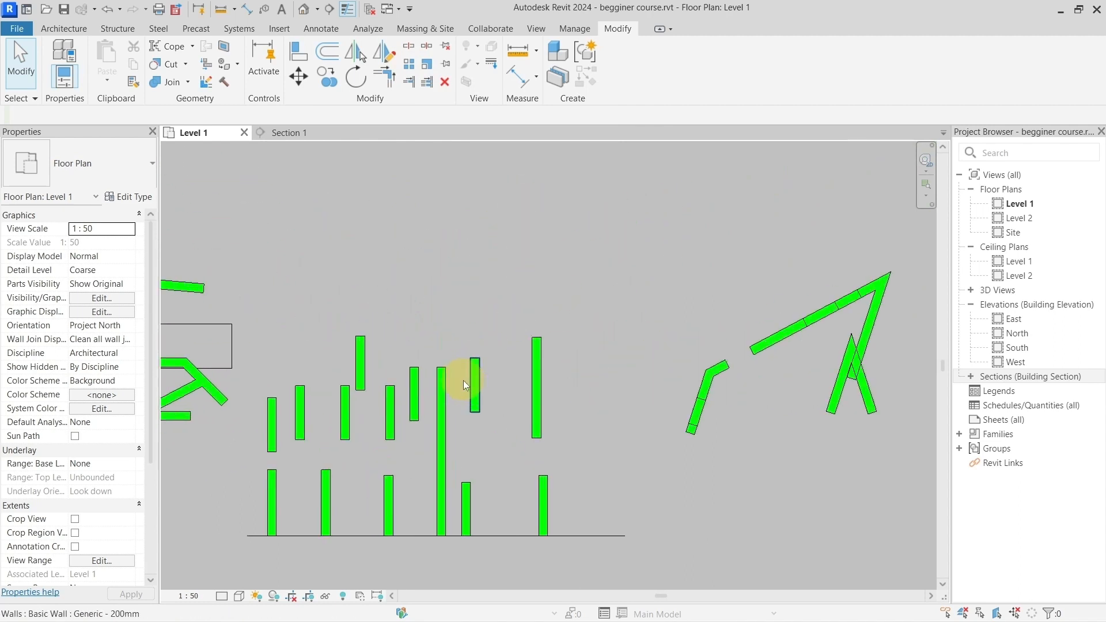
click(483, 375)
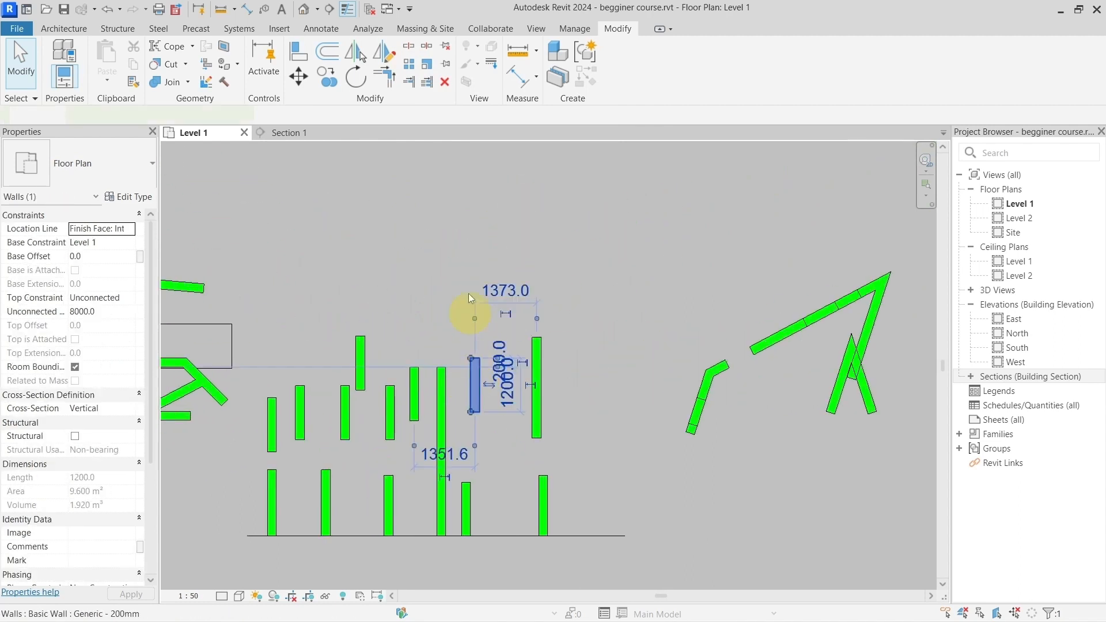
click(336, 83)
click(474, 375)
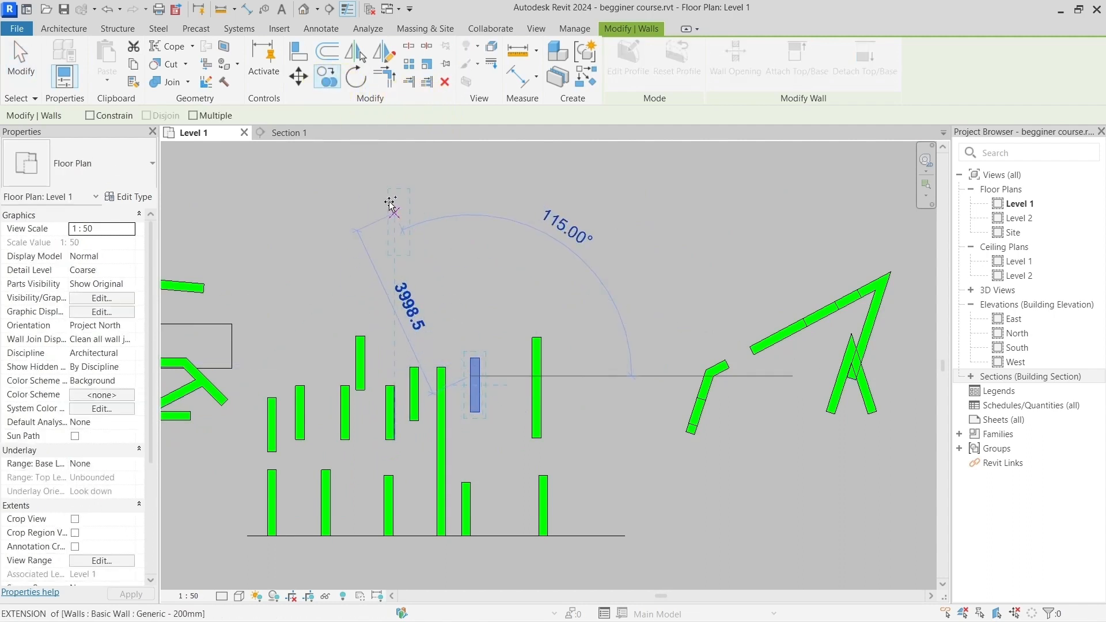
click(389, 195)
middle_drag(505, 199, 464, 327)
scroll(540, 316, up, 4)
scroll(542, 339, down, 2)
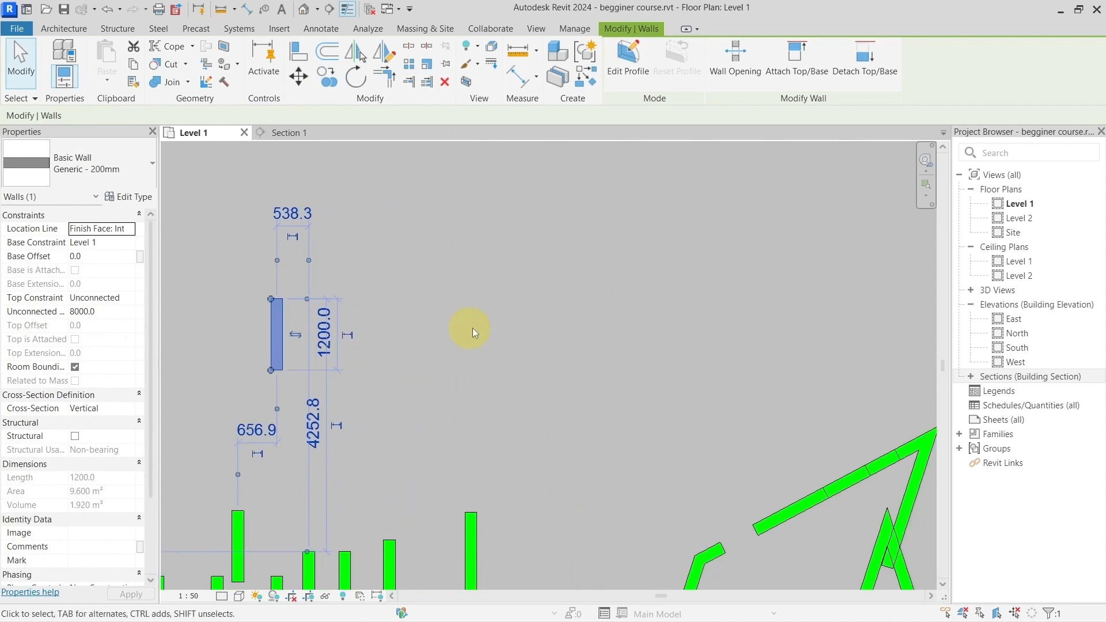
click(461, 302)
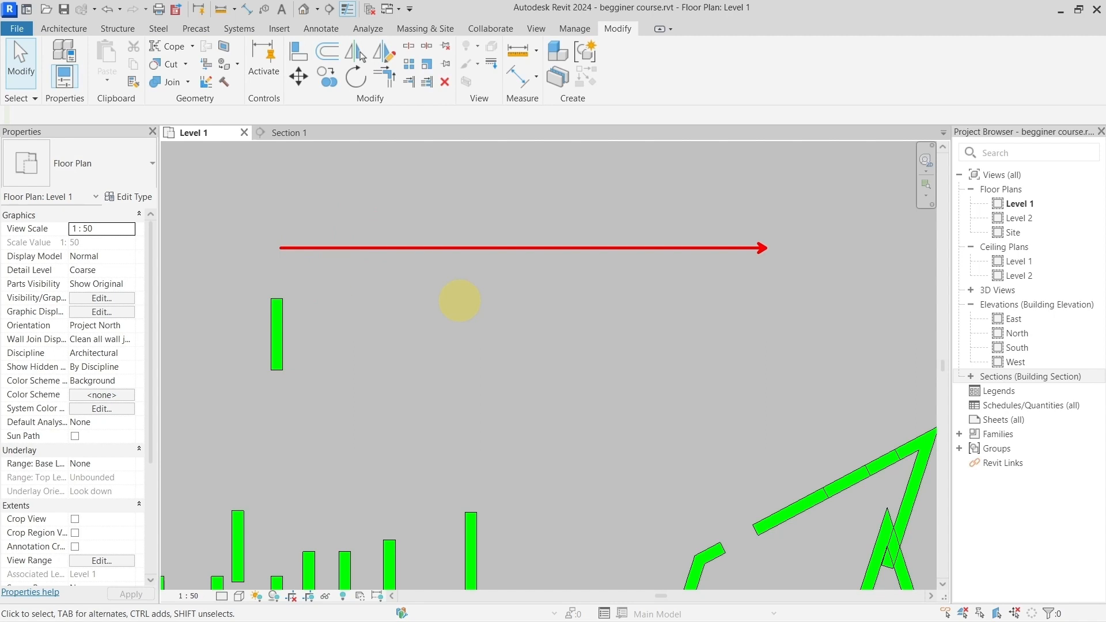
Step: Copy the isolated wall three times to its right in one Multiple copy operation, each 1000 mm from the previous one
click(284, 324)
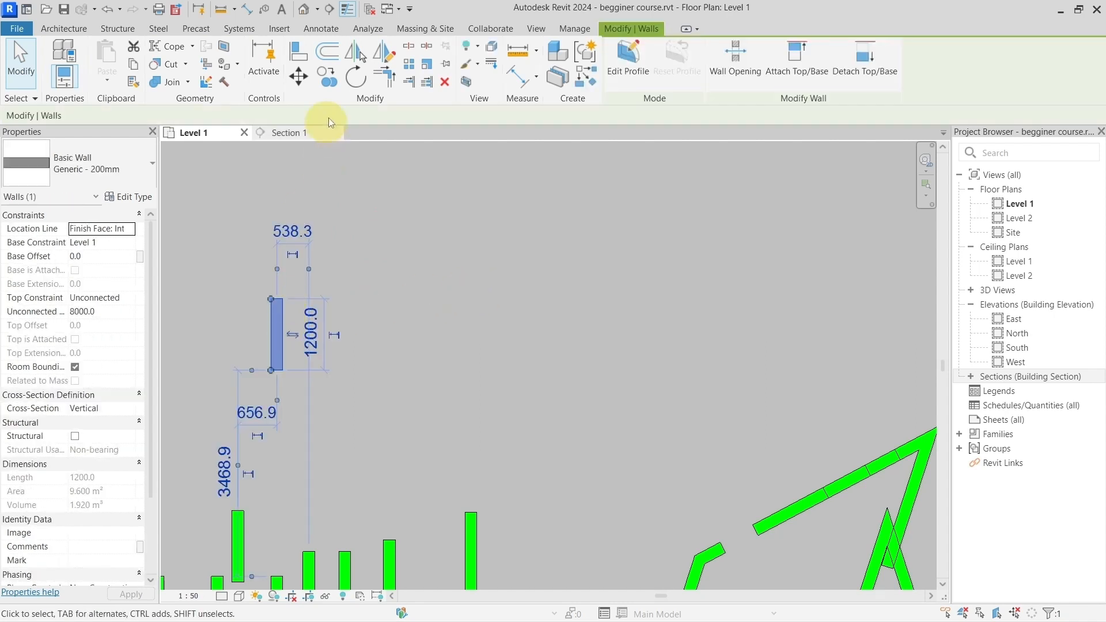
click(331, 81)
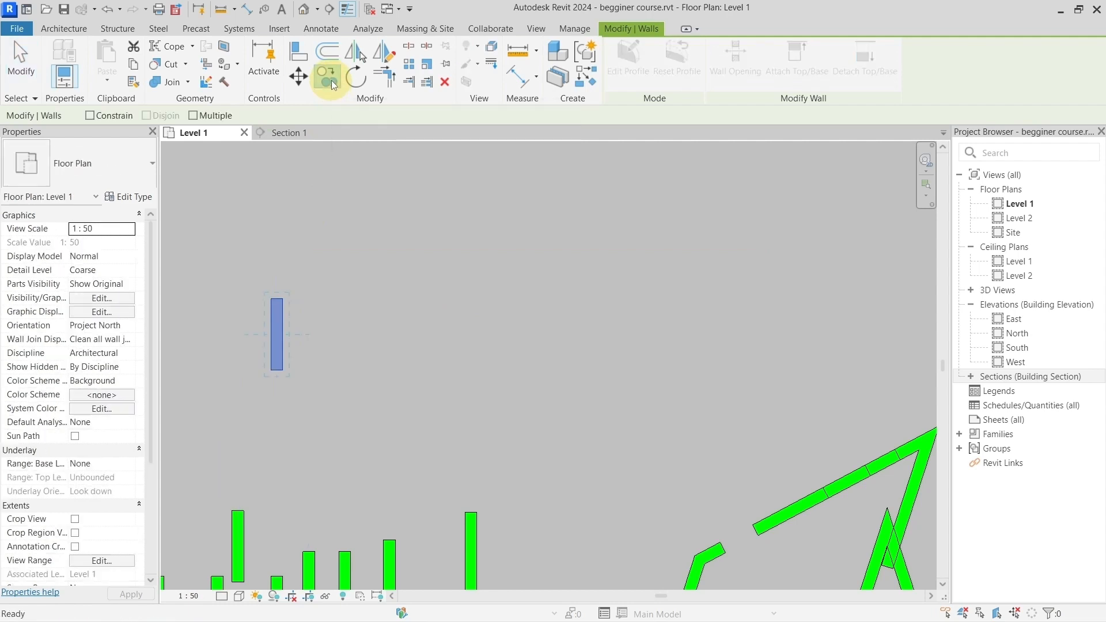
click(193, 116)
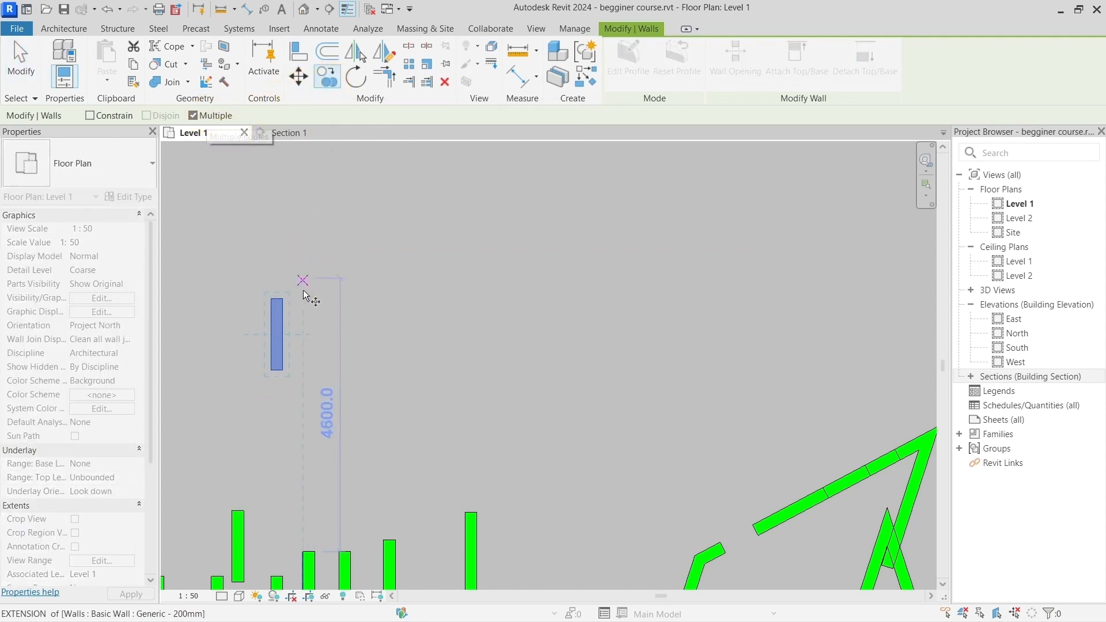
click(283, 299)
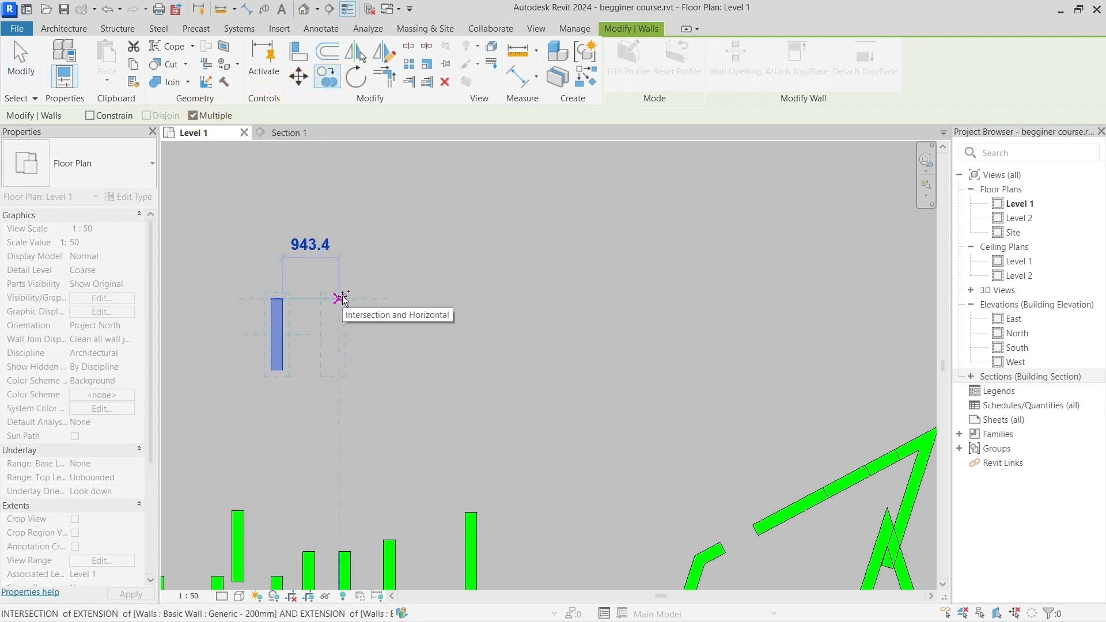
text(100)
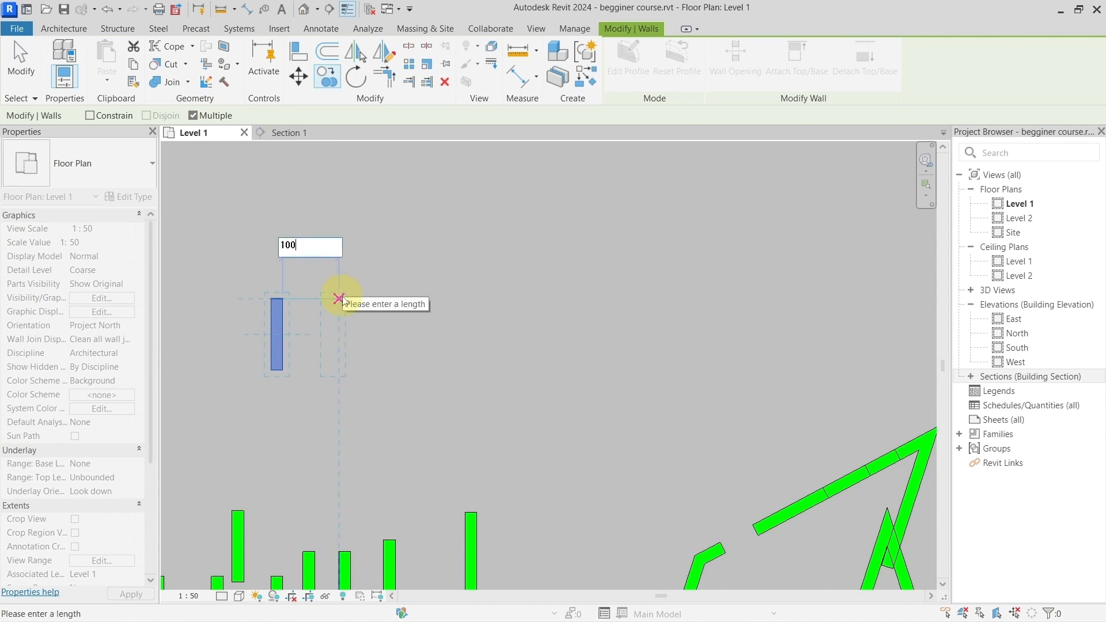
text(0)
key(Return)
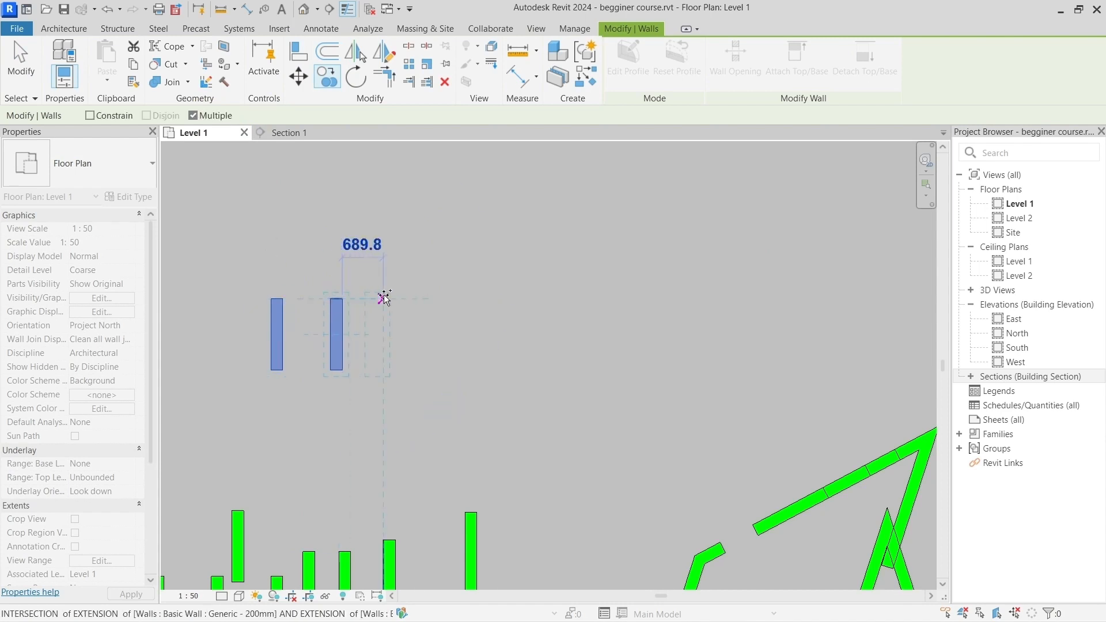
text(1000)
key(Return)
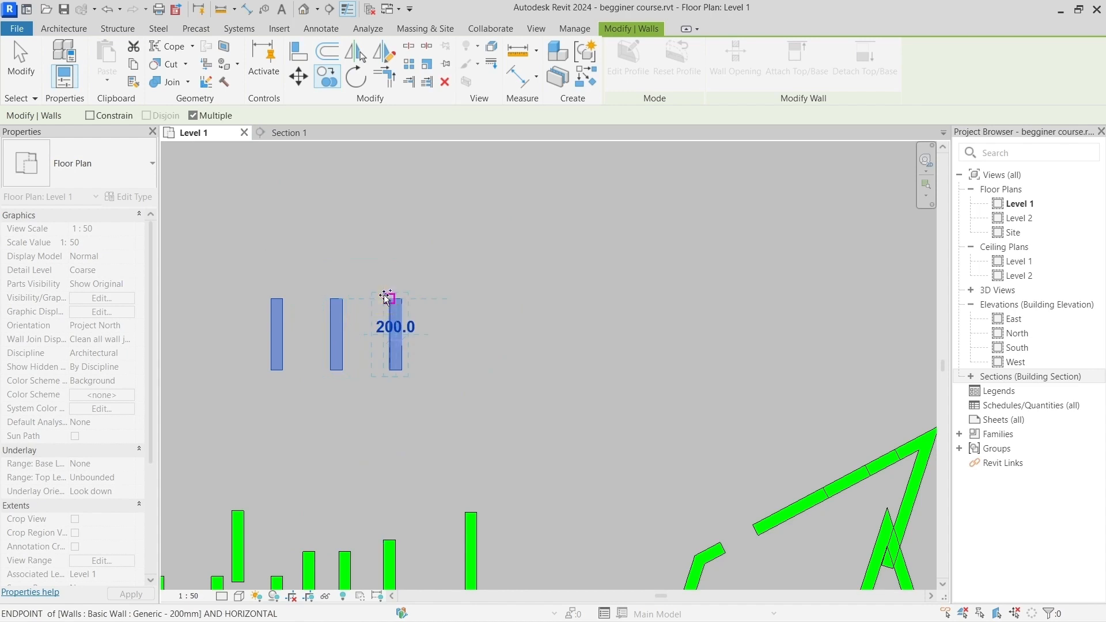
text(1000)
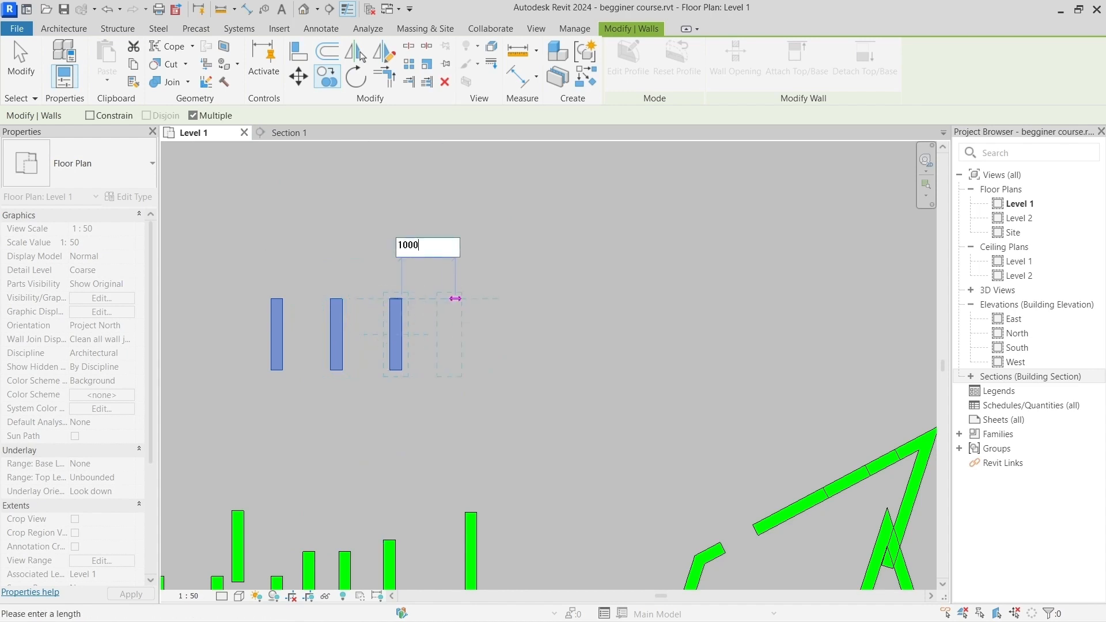
key(Return)
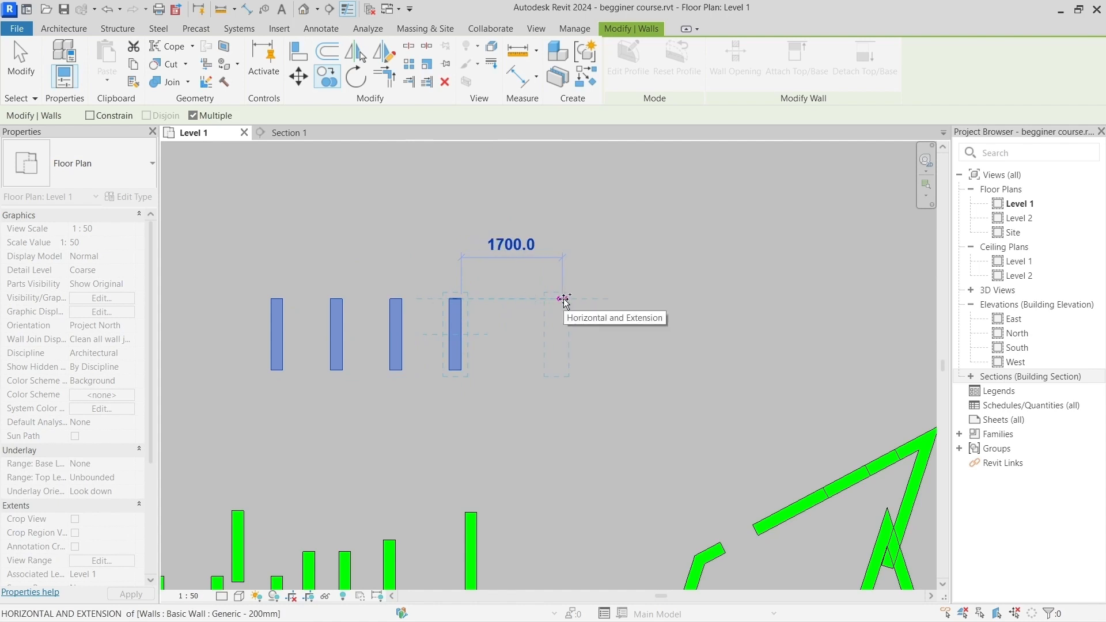
key(Escape)
click(429, 318)
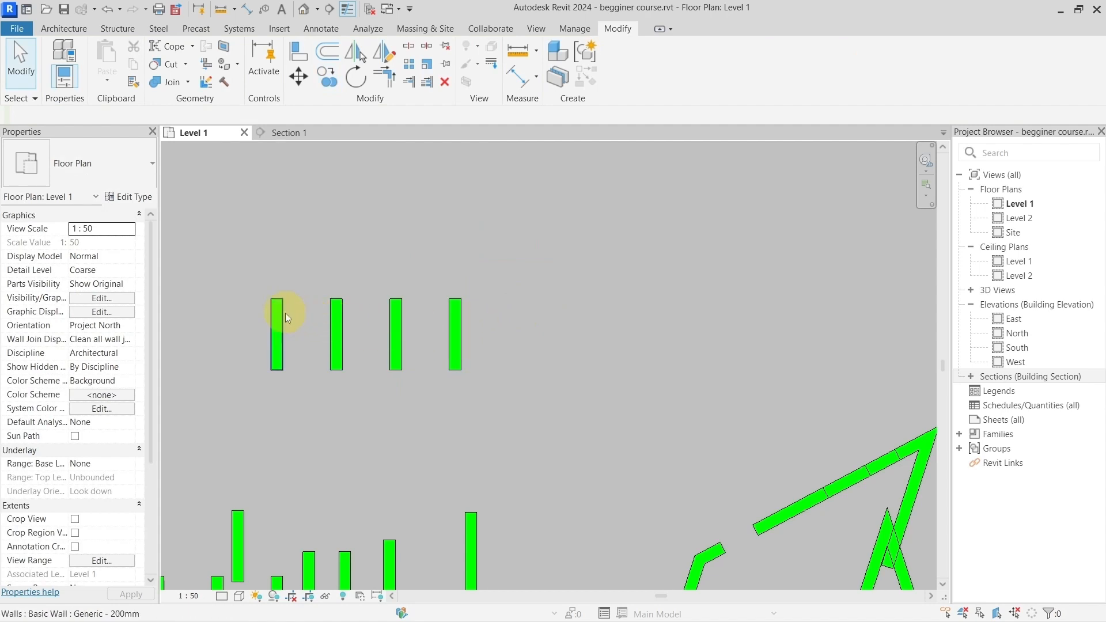
Step: Undo the three multiple copies of the isolated wall
click(107, 10)
click(108, 9)
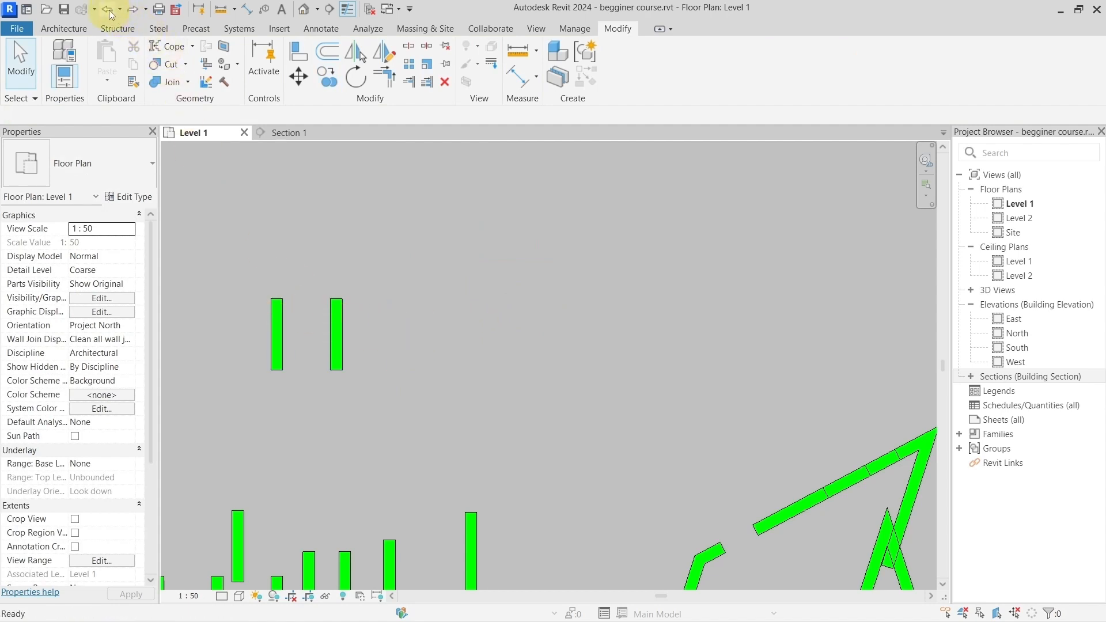
click(107, 9)
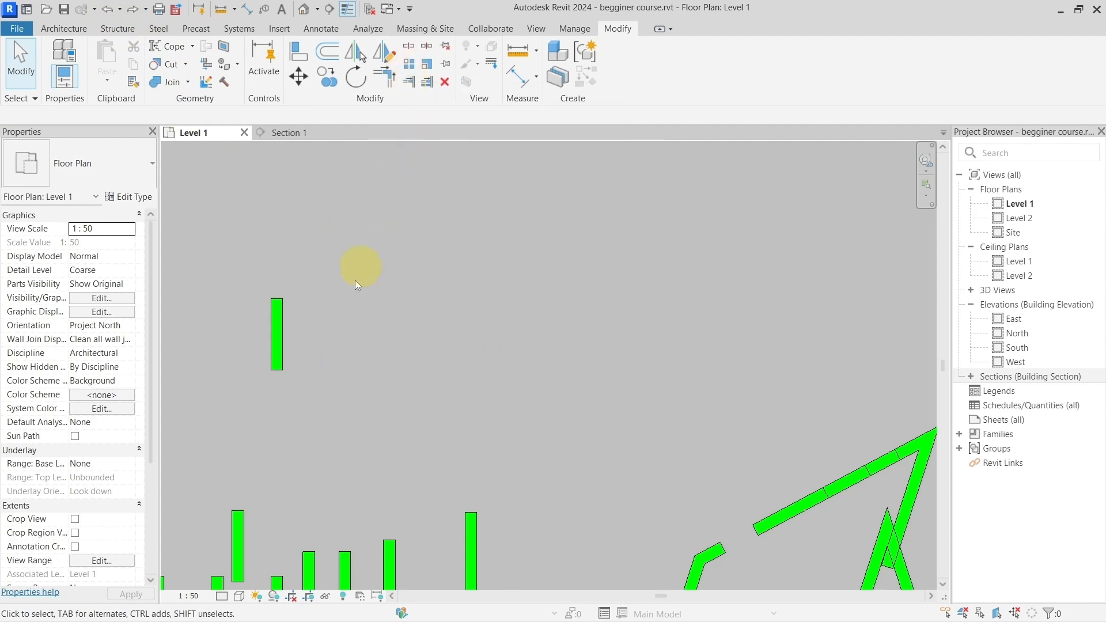
Step: Array the isolated wall linearly to the right as 5 grouped and associated items, using Move To 2nd with 1000 mm spacing
click(278, 326)
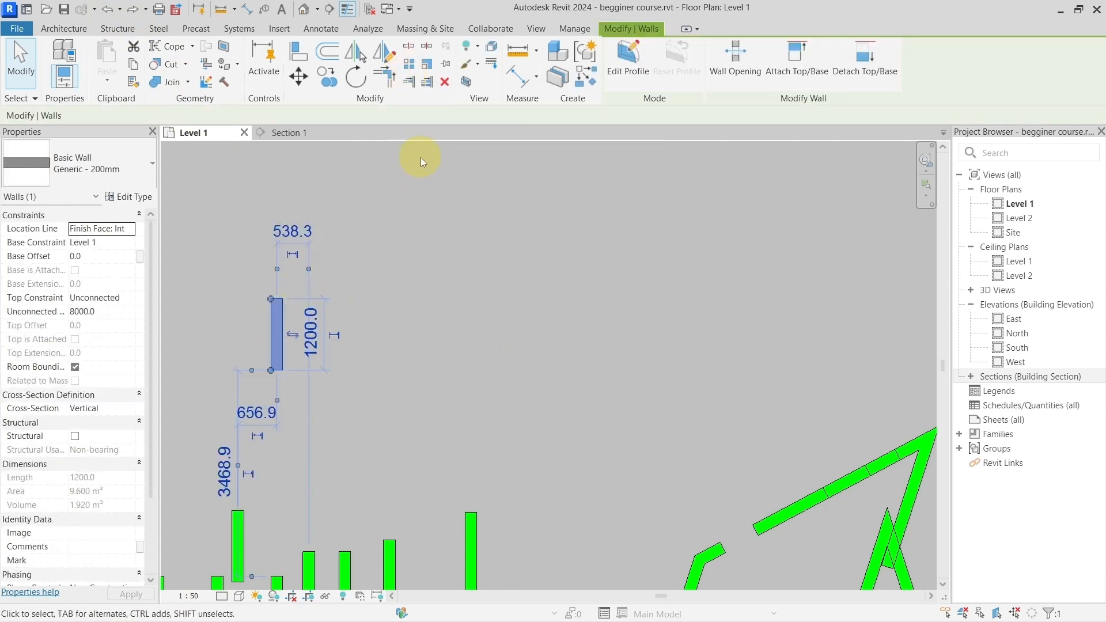
click(410, 64)
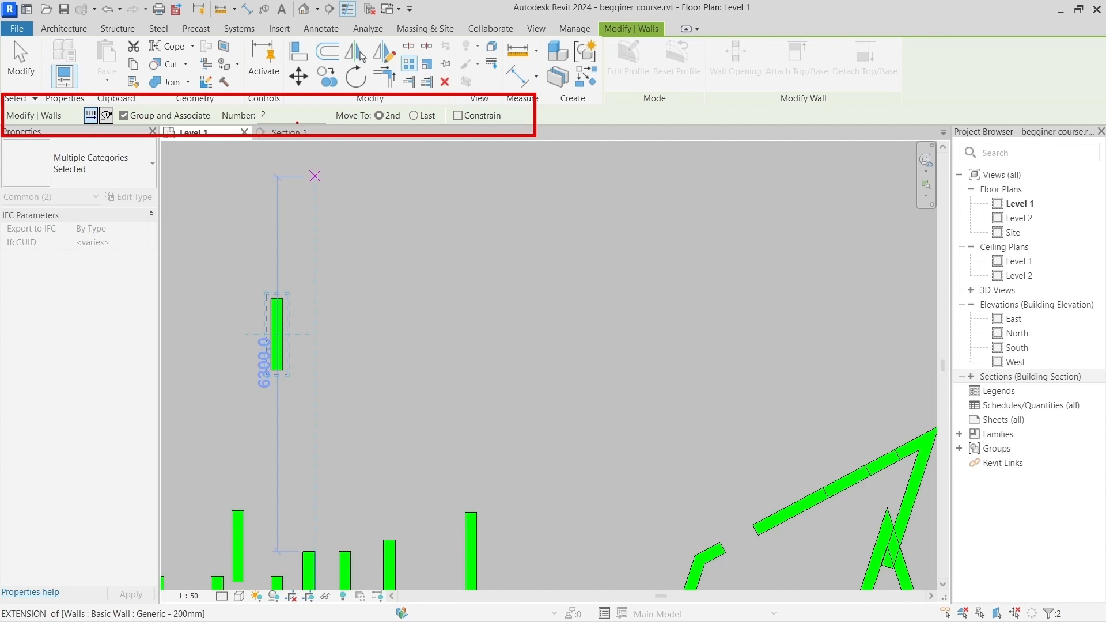
mouse_move(217, 102)
ctrl+mouse_down()
mouse_move(327, 126)
mouse_move(383, 217)
ctrl+mouse_up()
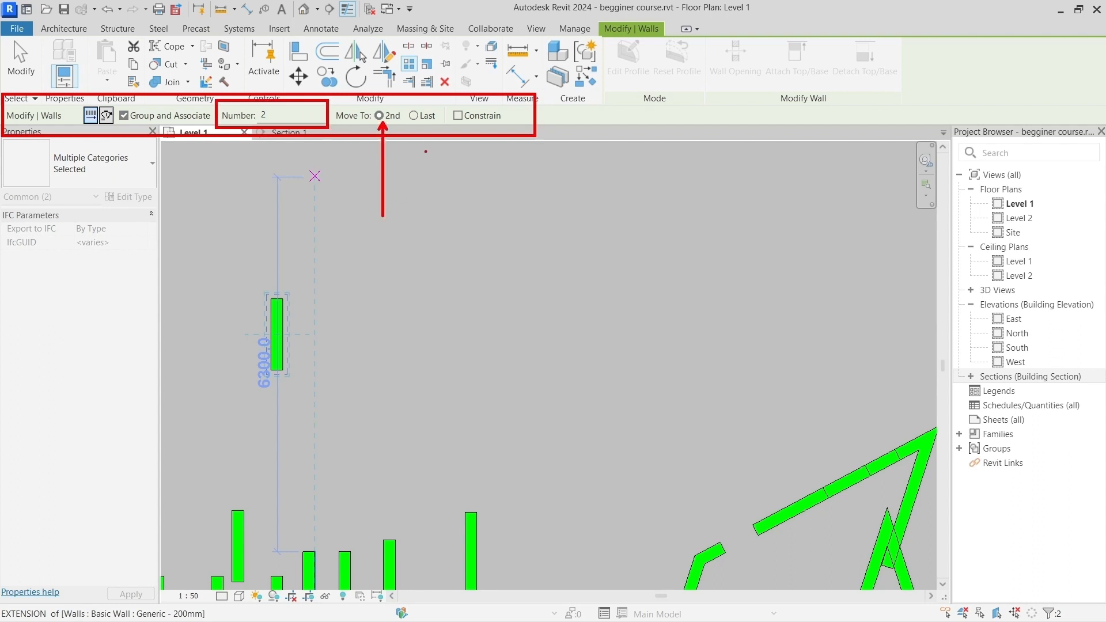
ctrl+shift+drag(417, 116, 419, 210)
key(Escape)
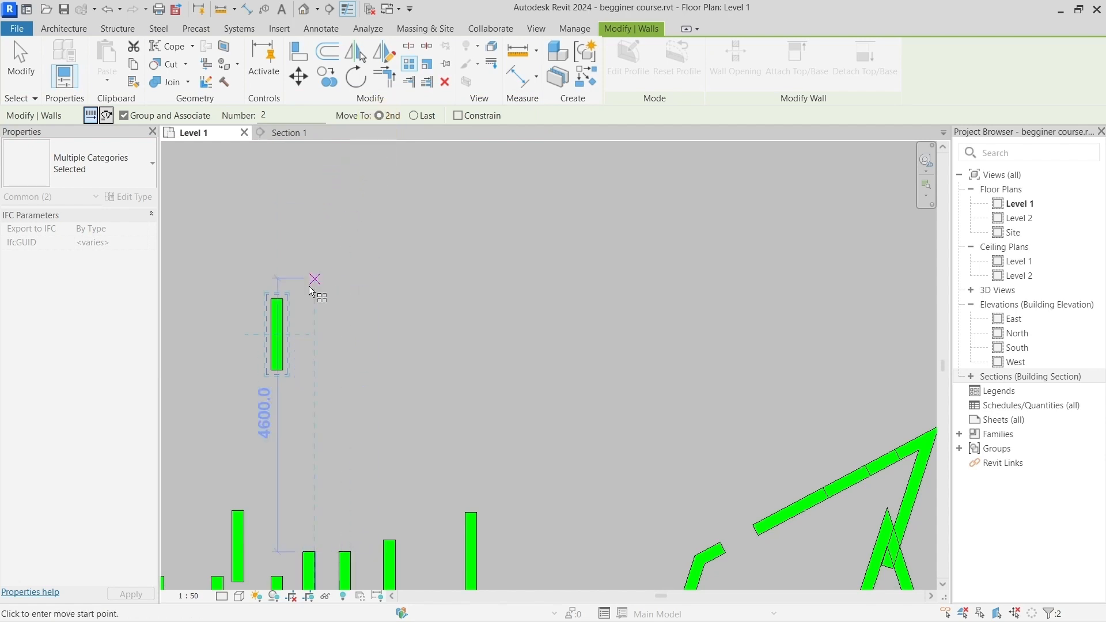
click(282, 300)
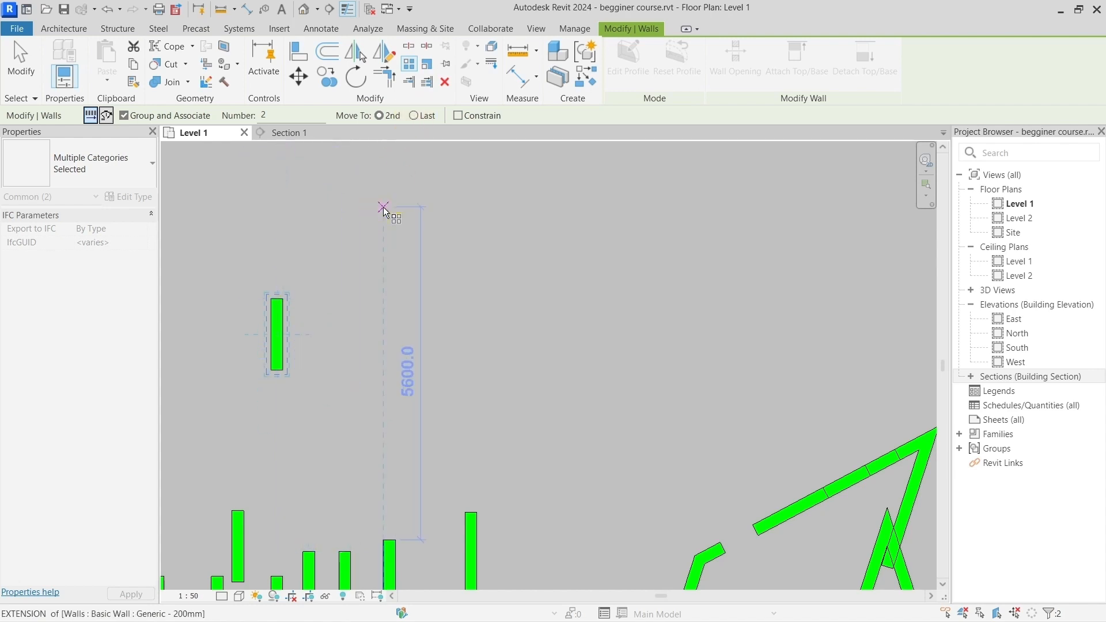
click(410, 118)
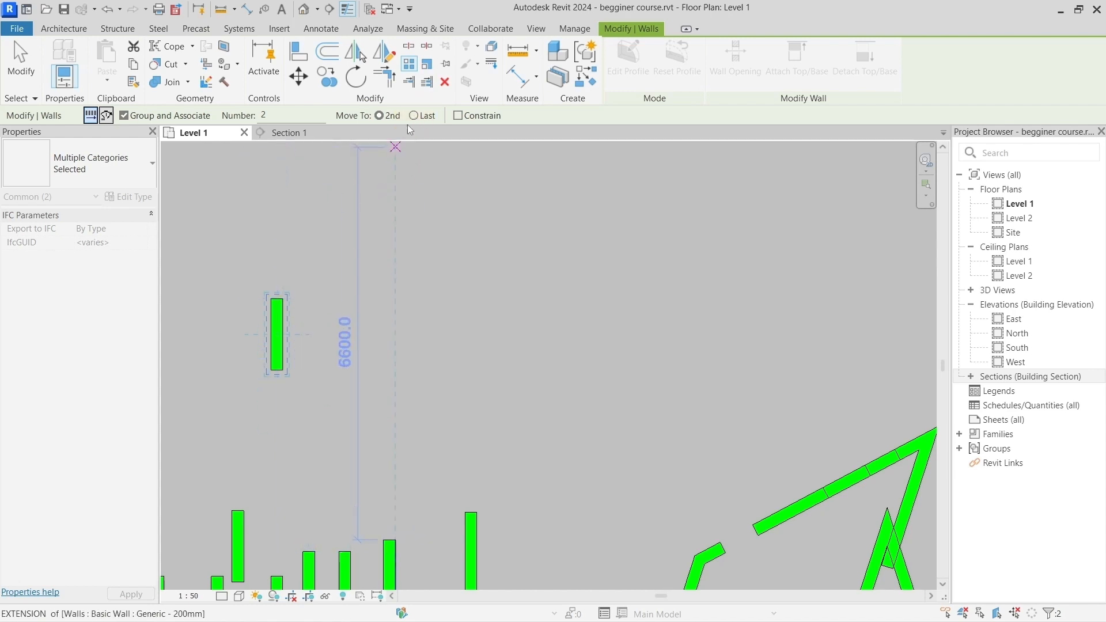
click(277, 298)
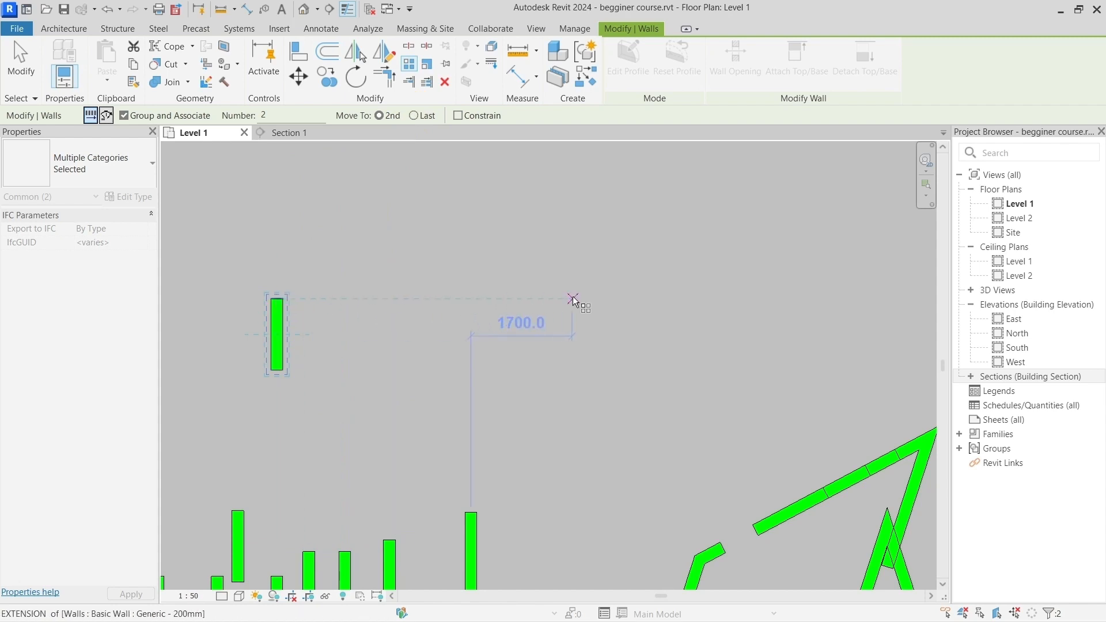
click(392, 143)
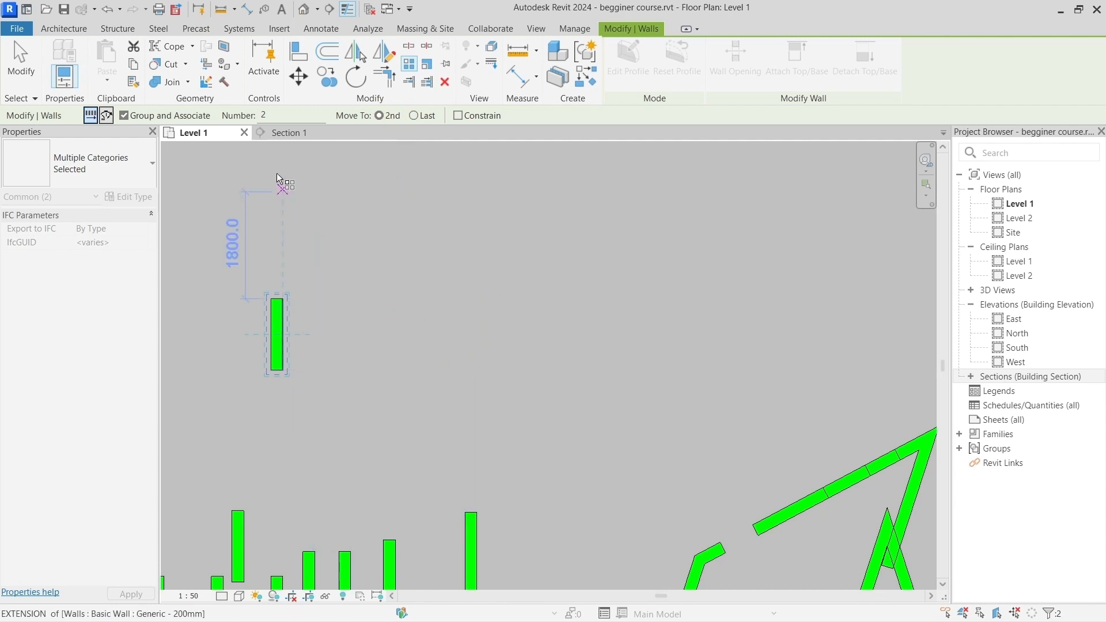
click(241, 117)
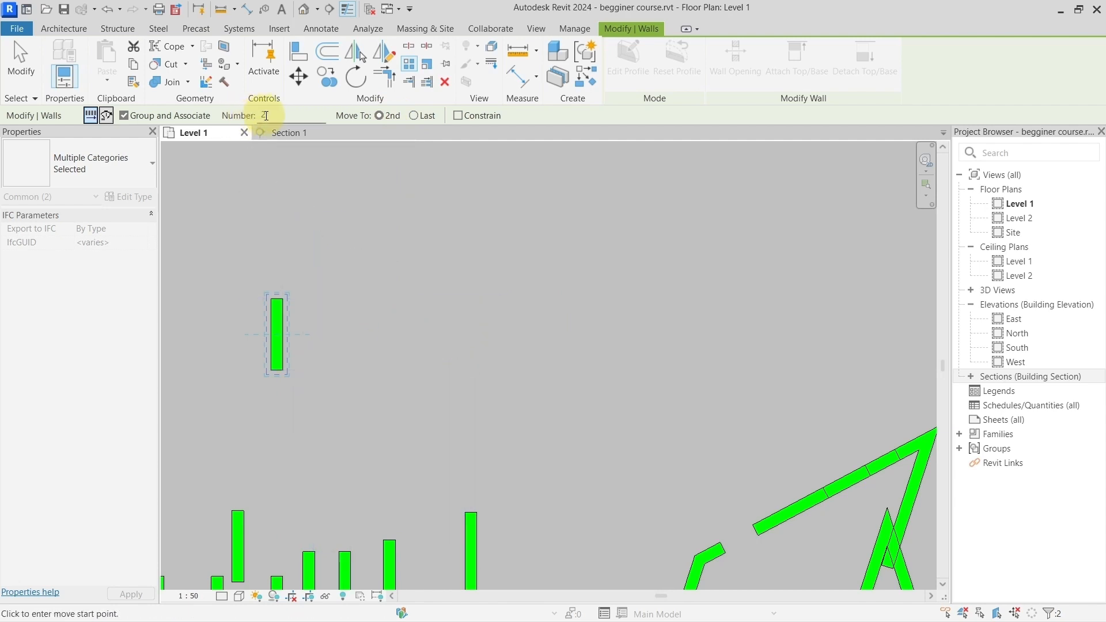
click(268, 114)
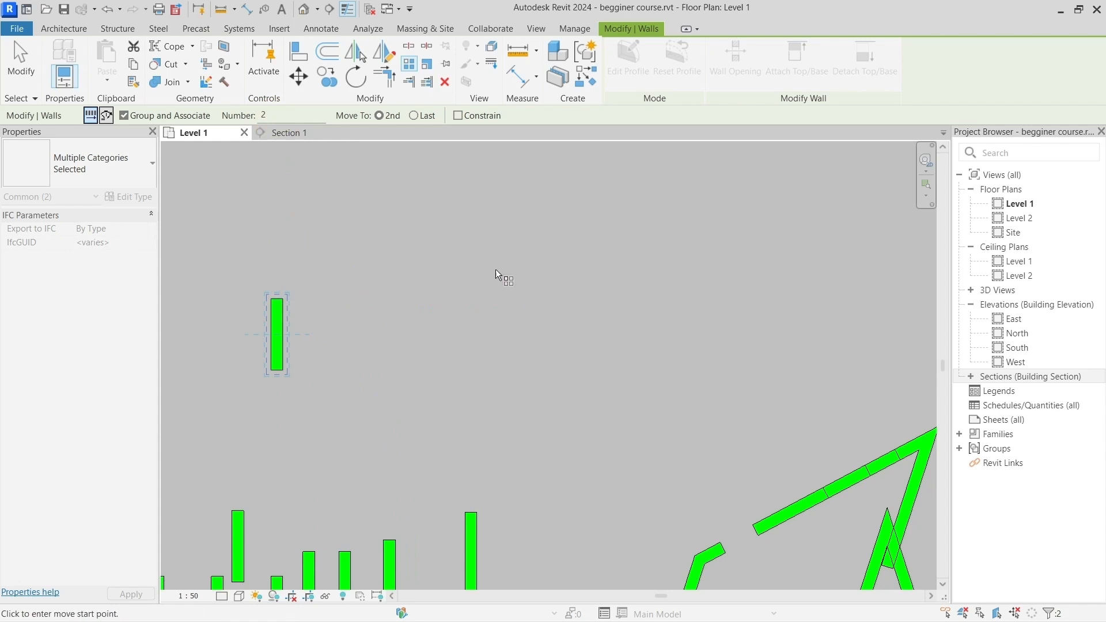
double_click(281, 114)
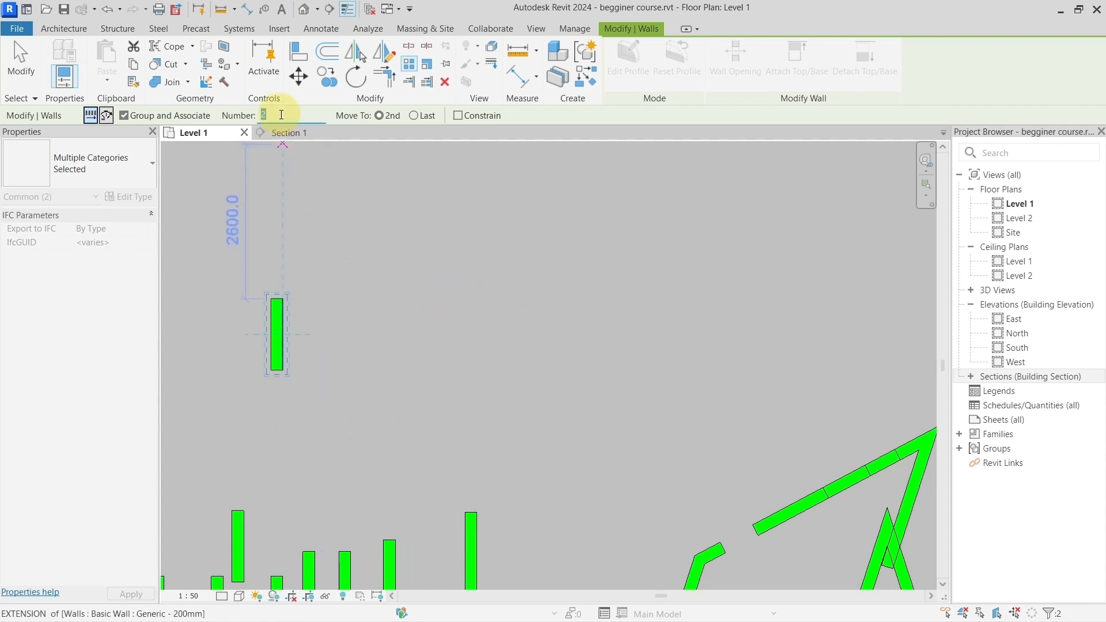
text(5)
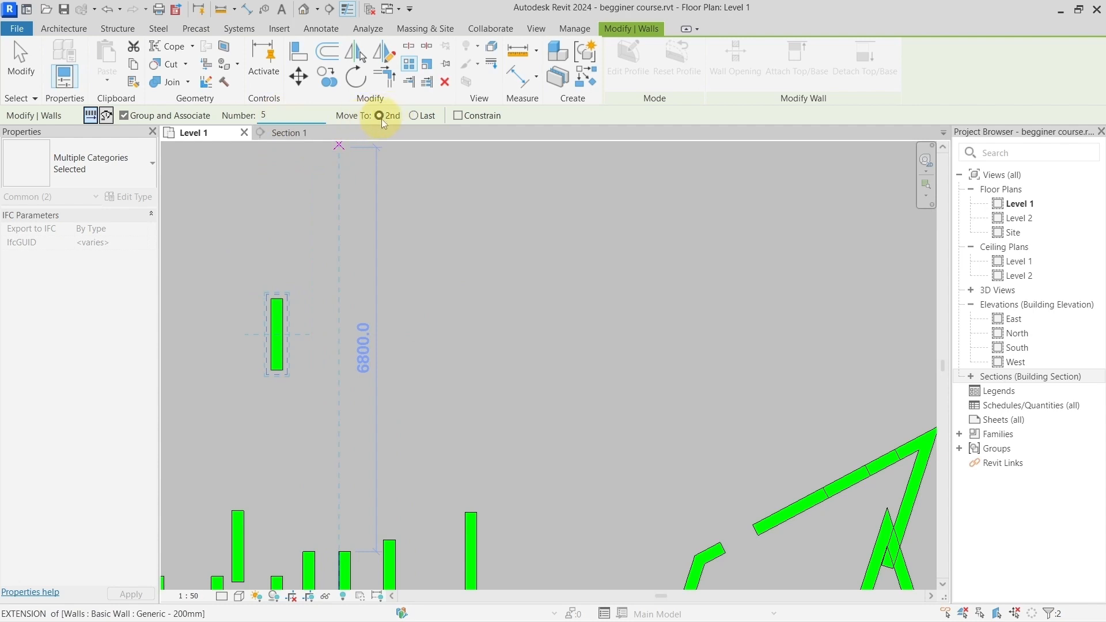
click(288, 304)
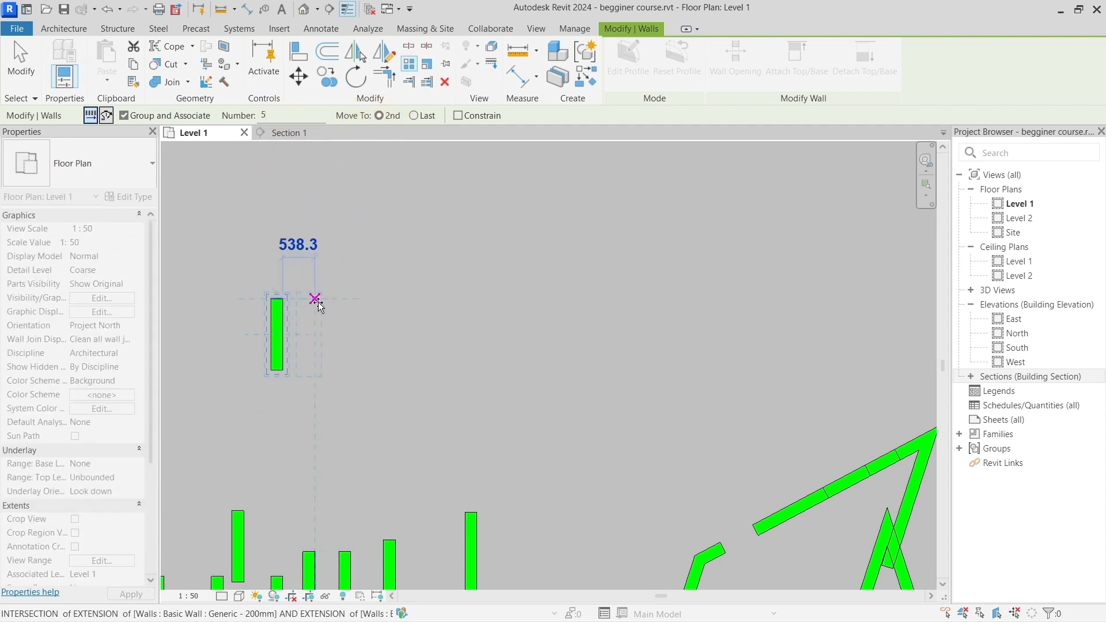
text(1000)
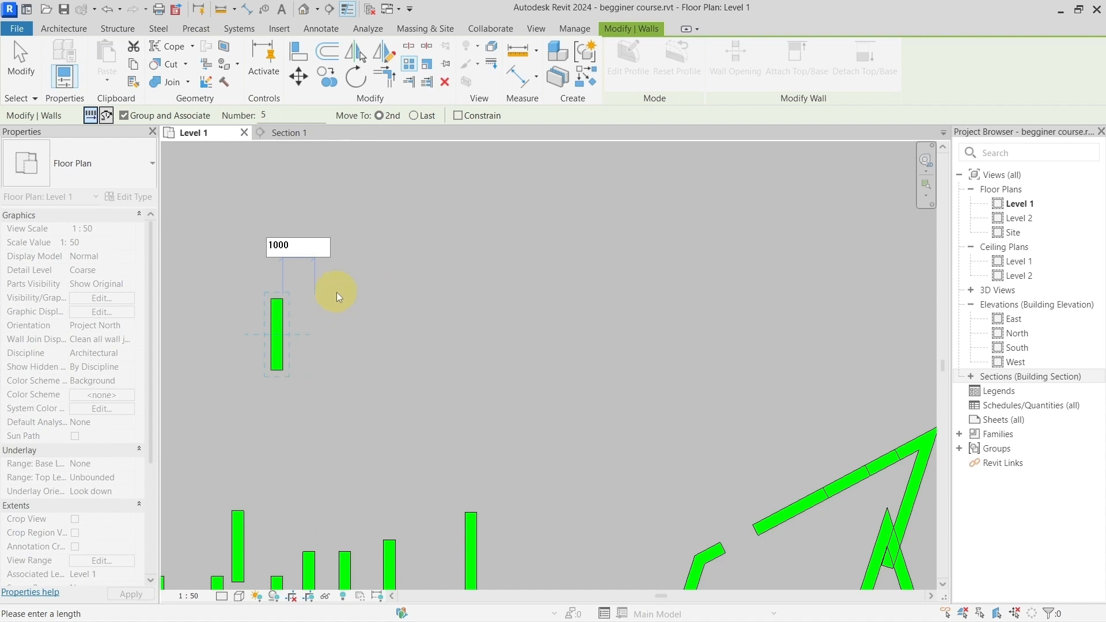
click(336, 292)
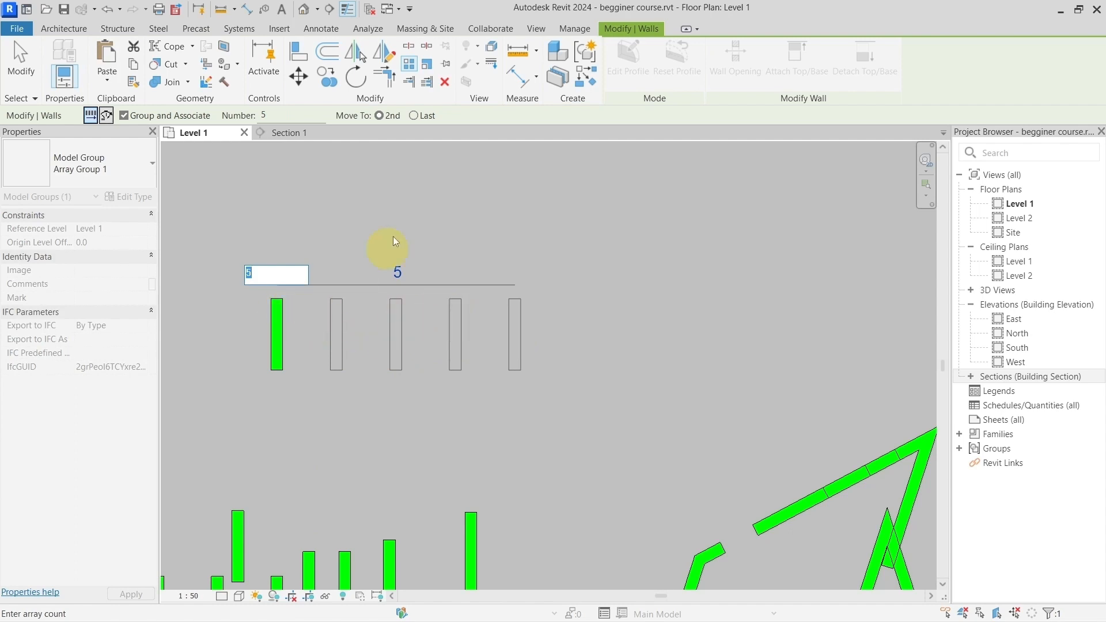
key(Return)
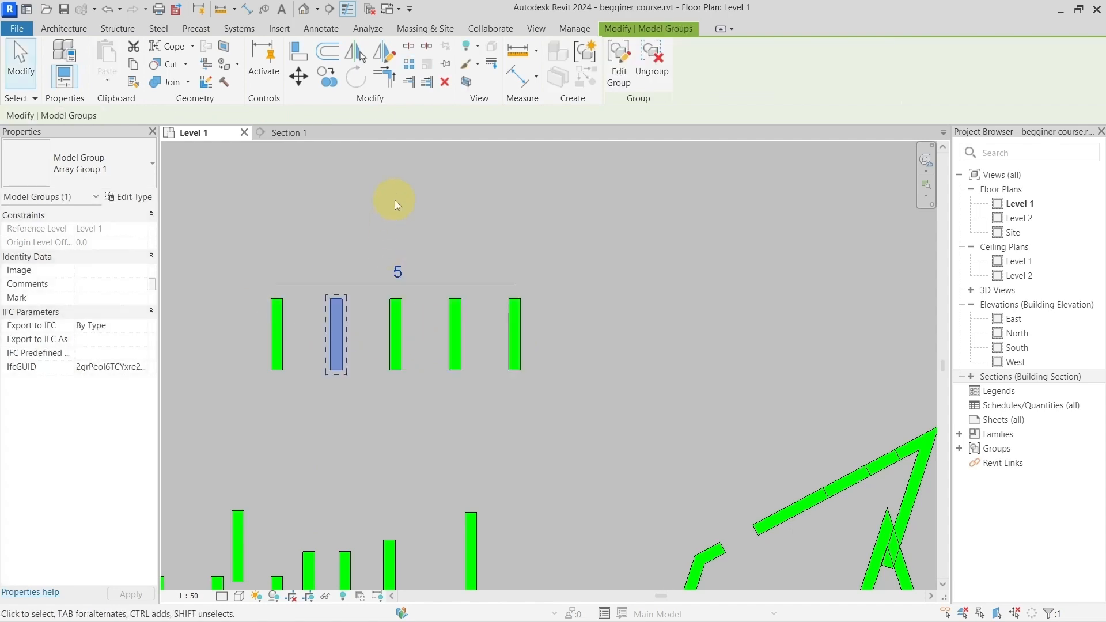
Step: Select the middle wall of the array to inspect its group and item count, and clear the selection
click(409, 408)
click(397, 331)
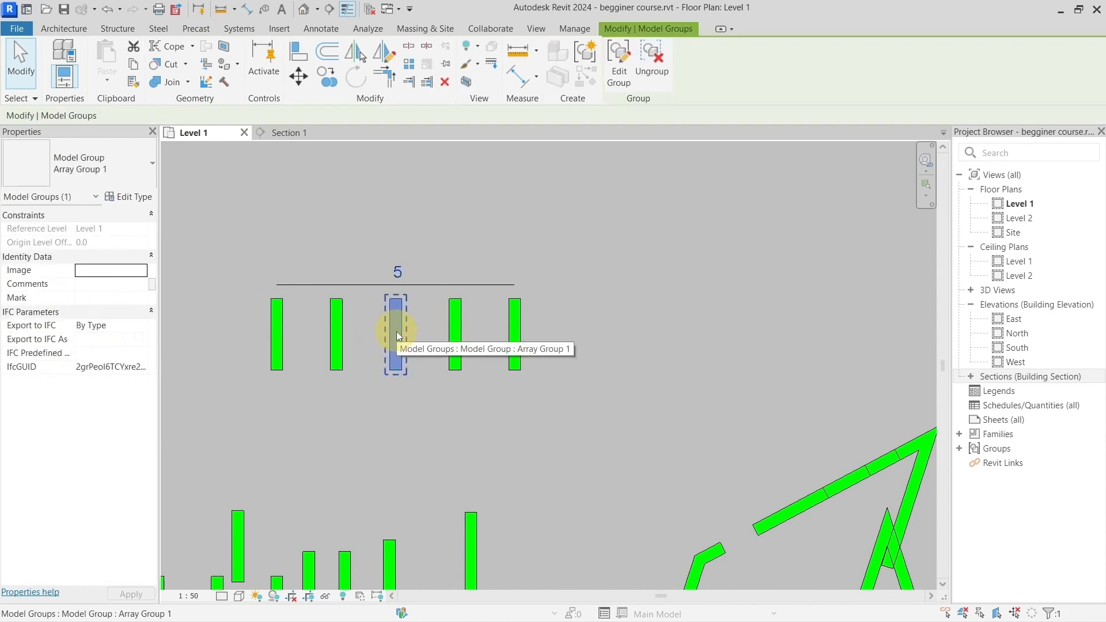
click(319, 235)
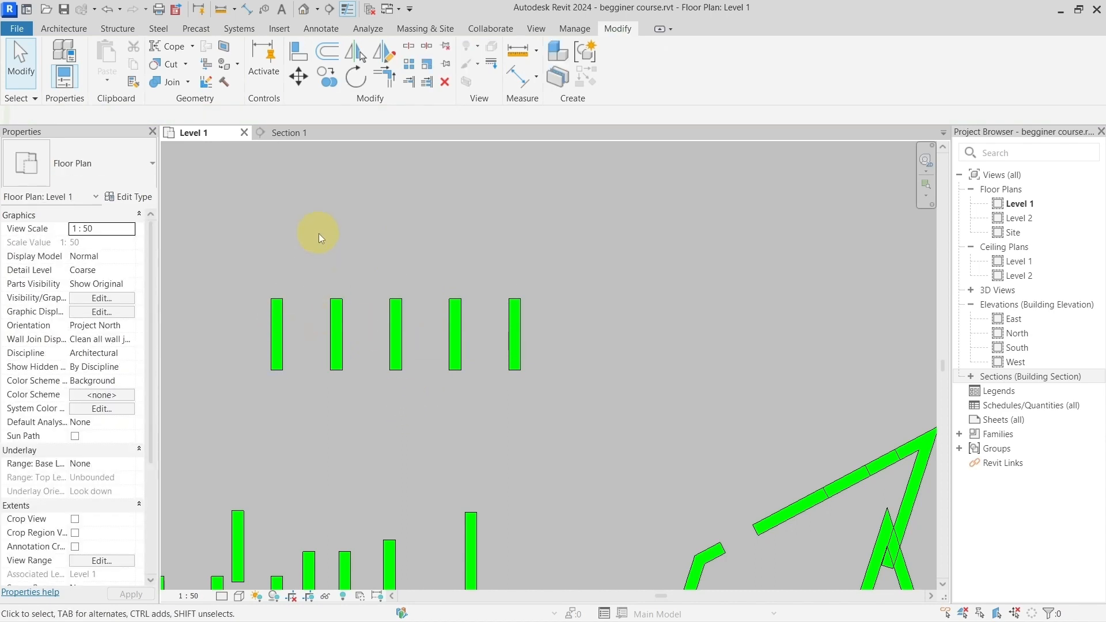
Step: Draw a vertical Generic - 200mm wall about 1400 mm long above the first wall of the array
click(77, 23)
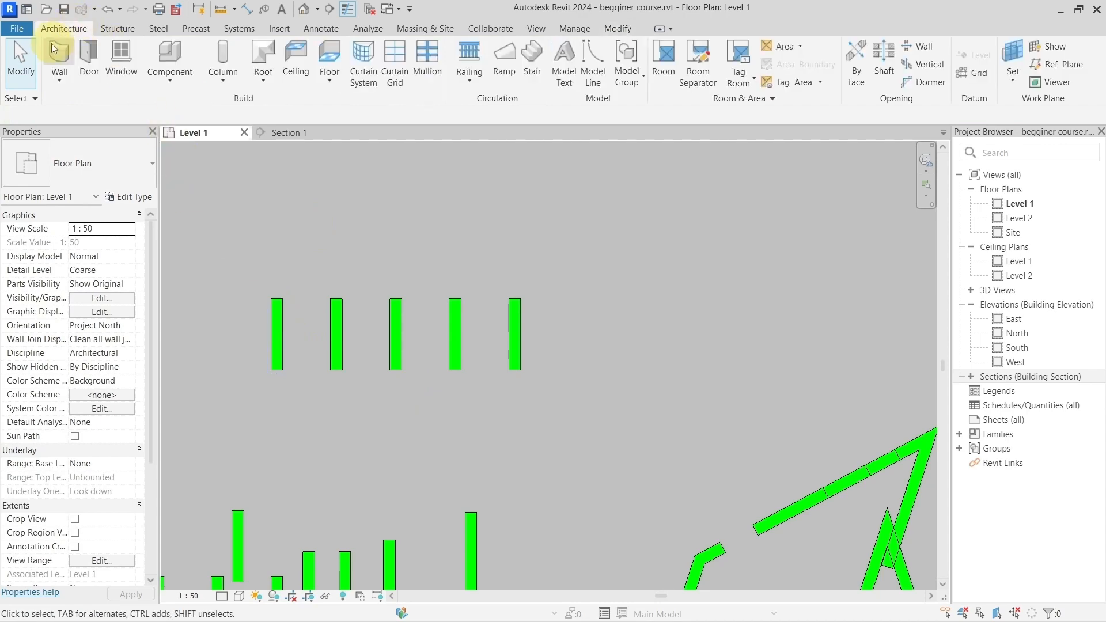
click(60, 51)
click(283, 255)
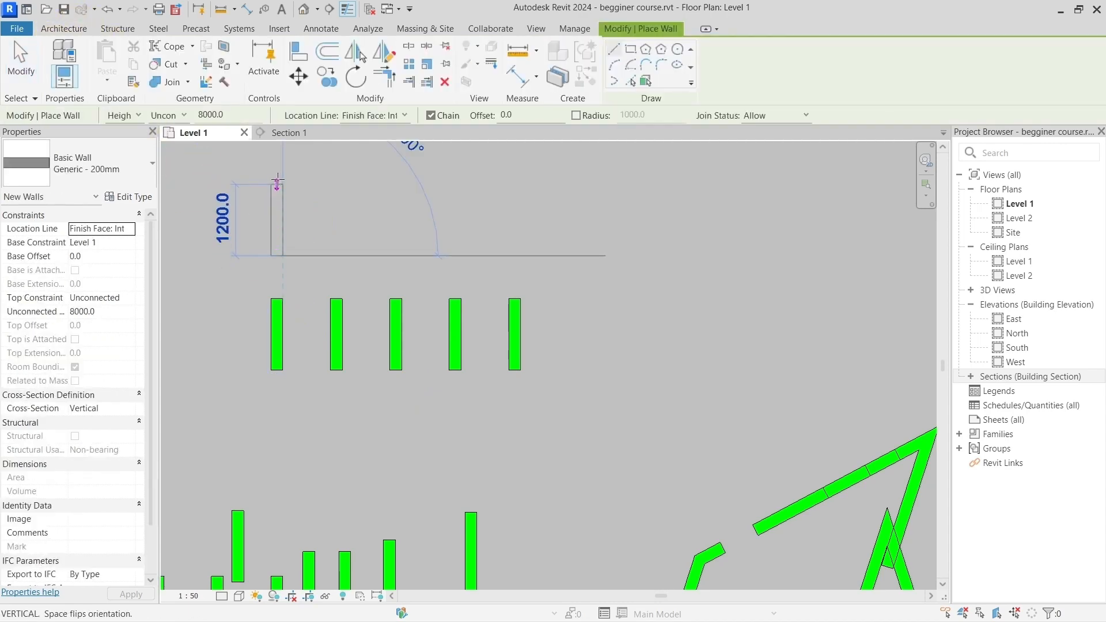
click(278, 172)
middle_drag(361, 225, 383, 270)
key(Escape)
key(Escape)
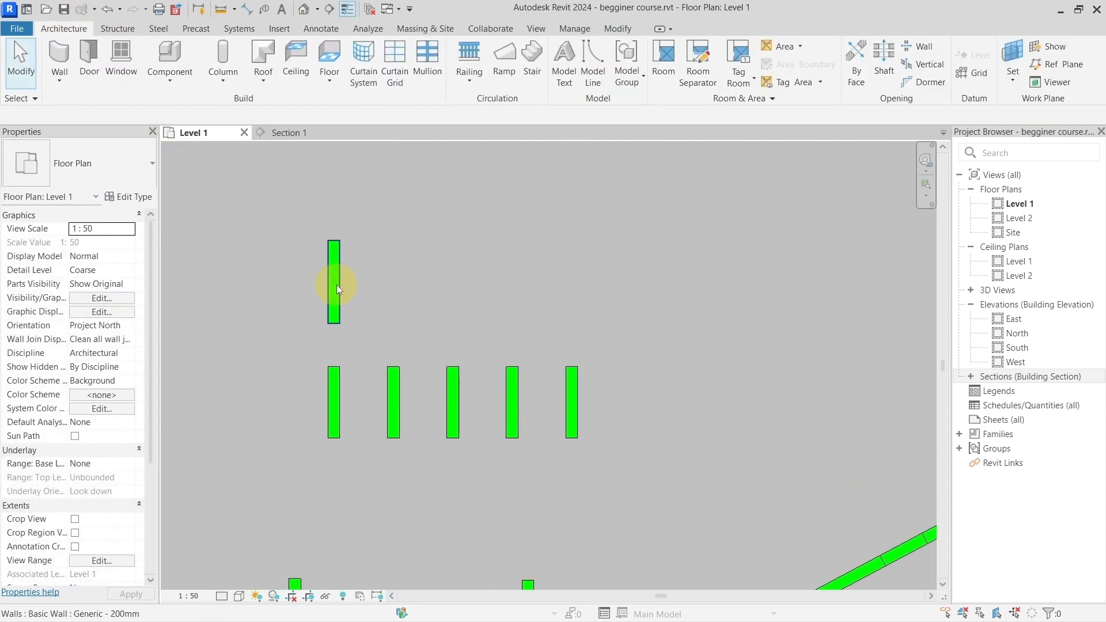
Step: Array the new wall linearly to the right as 5 grouped items, using Move To Last and ending in line with the lower row's last wall
click(336, 285)
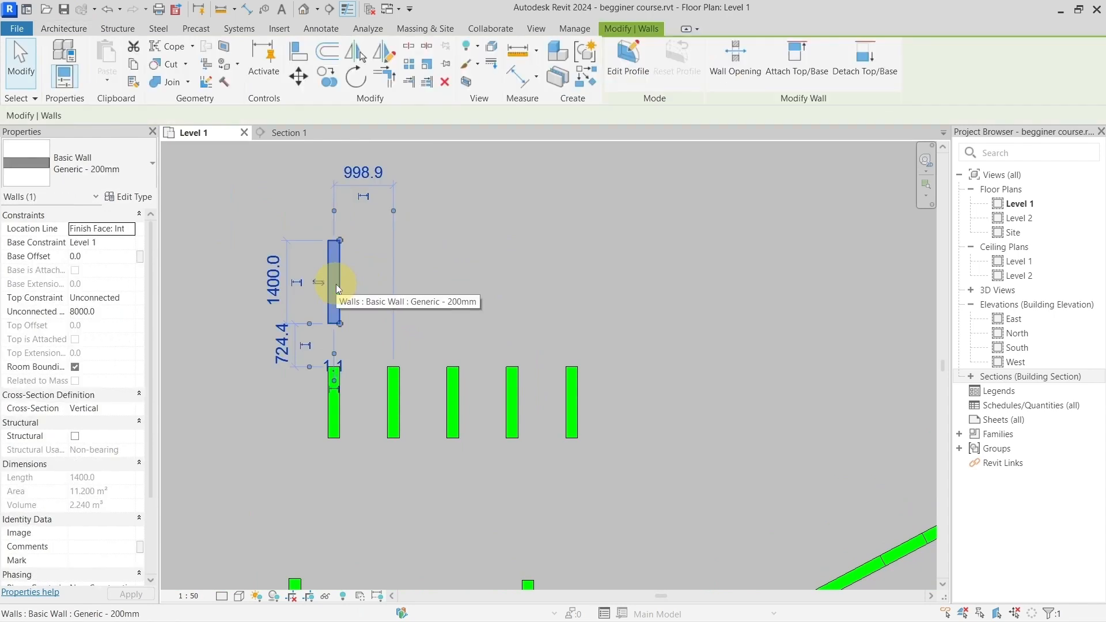
click(410, 66)
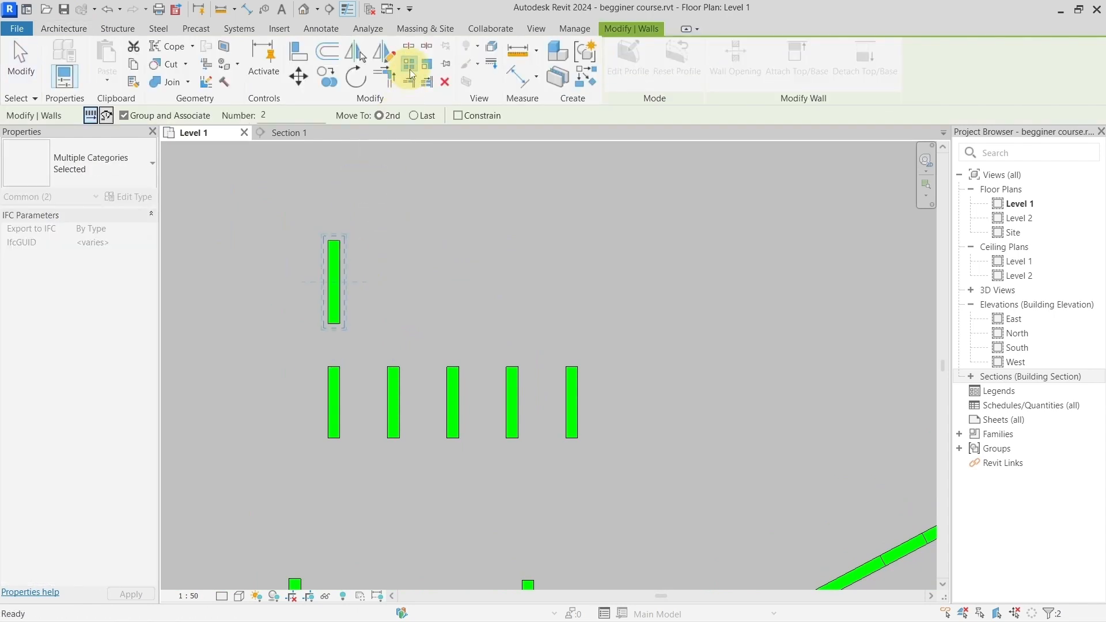
click(414, 116)
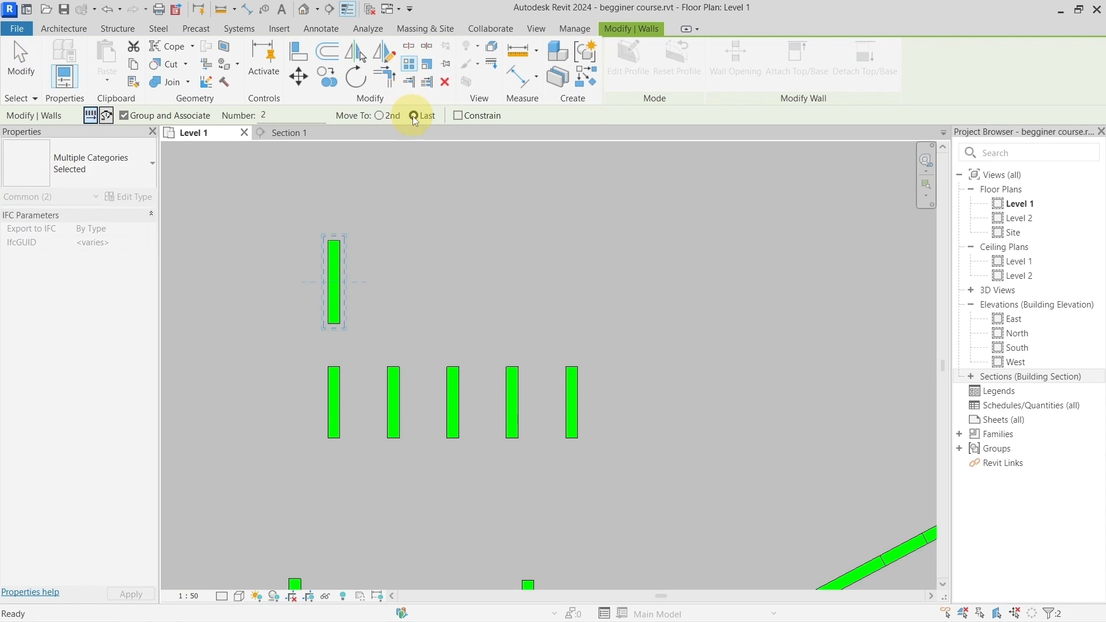
double_click(297, 115)
text(5)
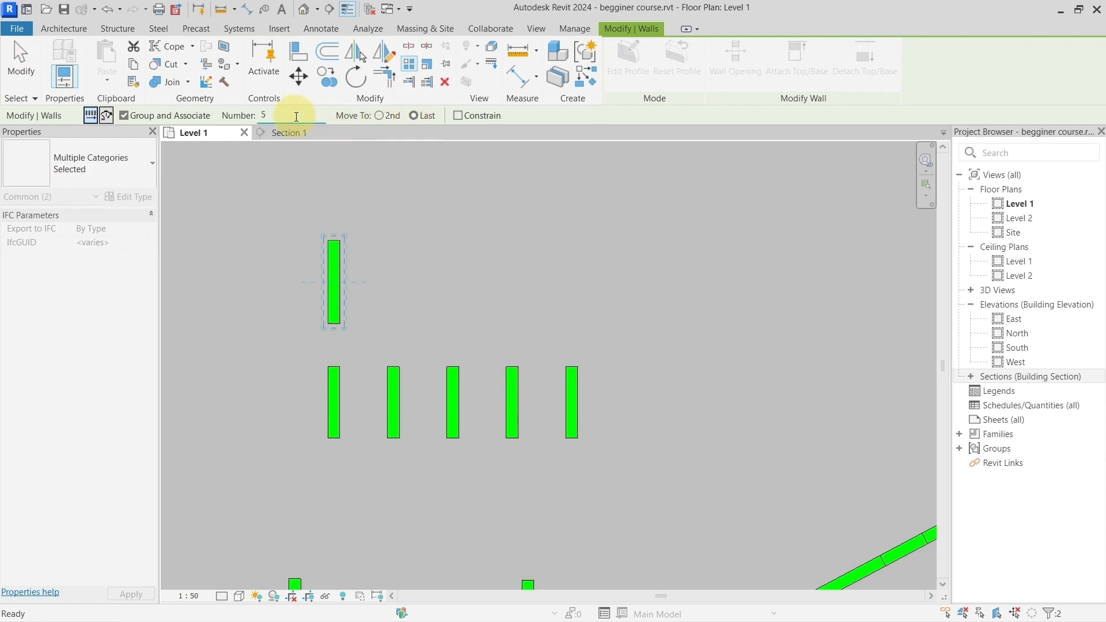
click(346, 240)
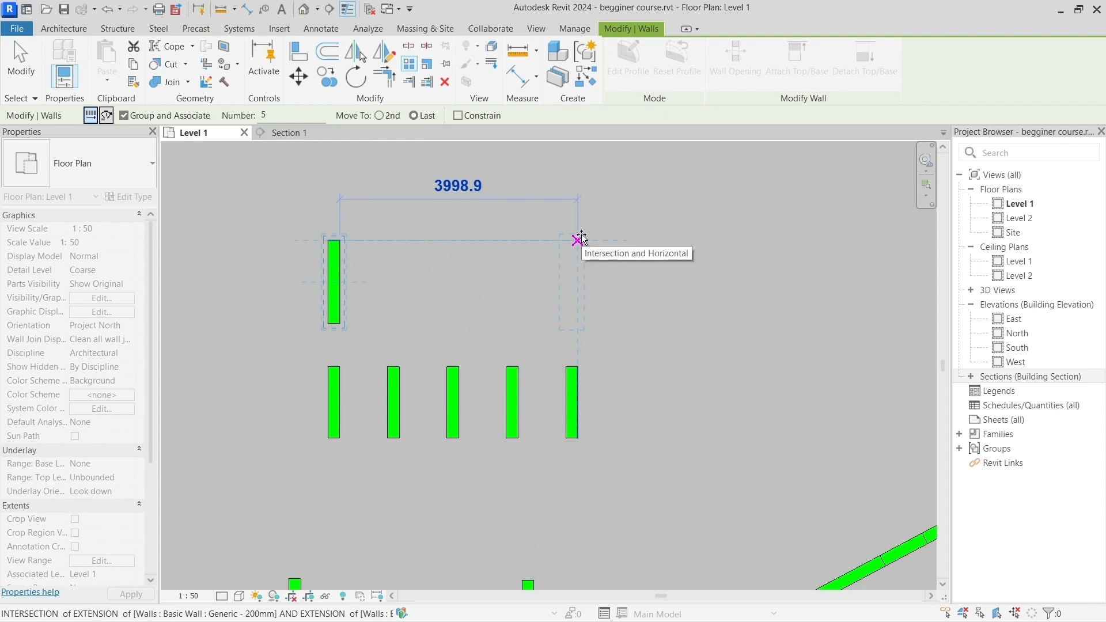
click(581, 238)
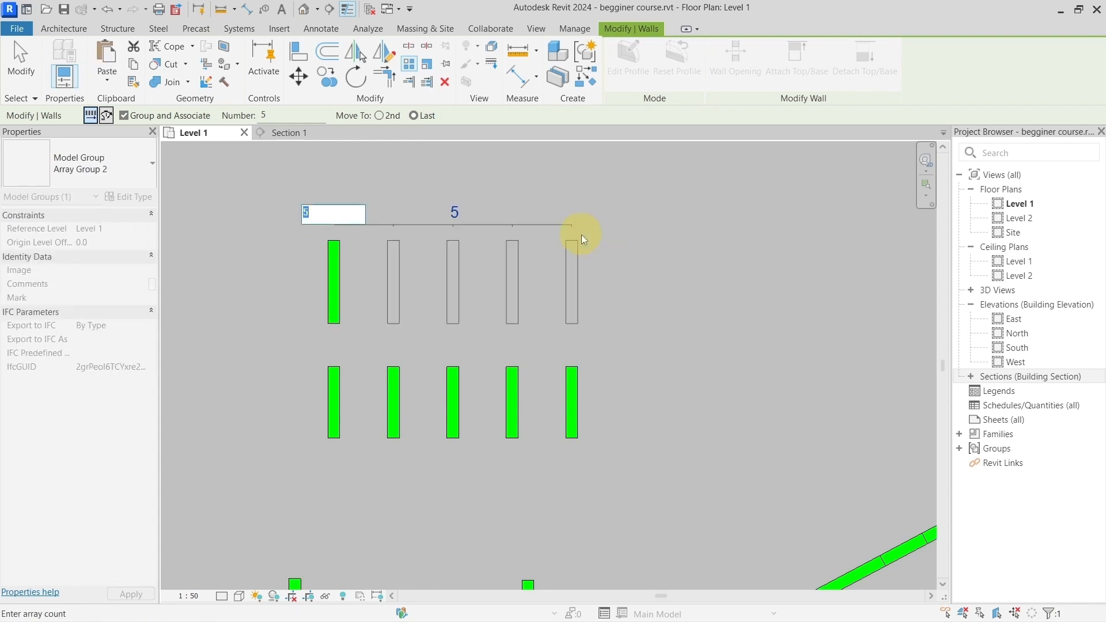
key(Return)
click(648, 319)
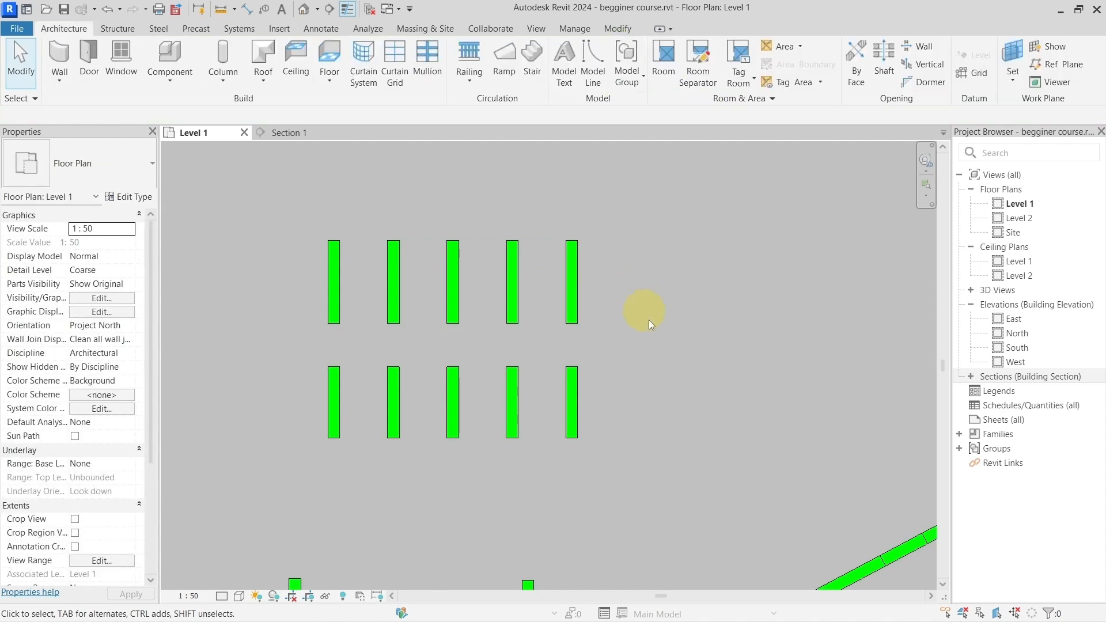
Step: Set the item count of the lower wall array to 10
middle_drag(661, 345, 649, 338)
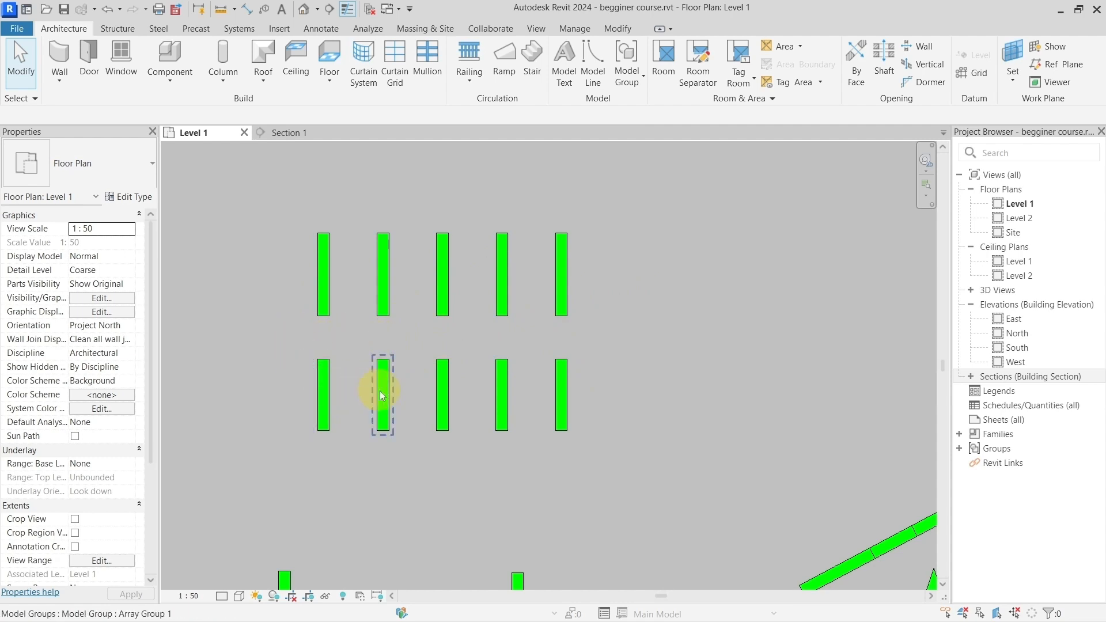
click(441, 391)
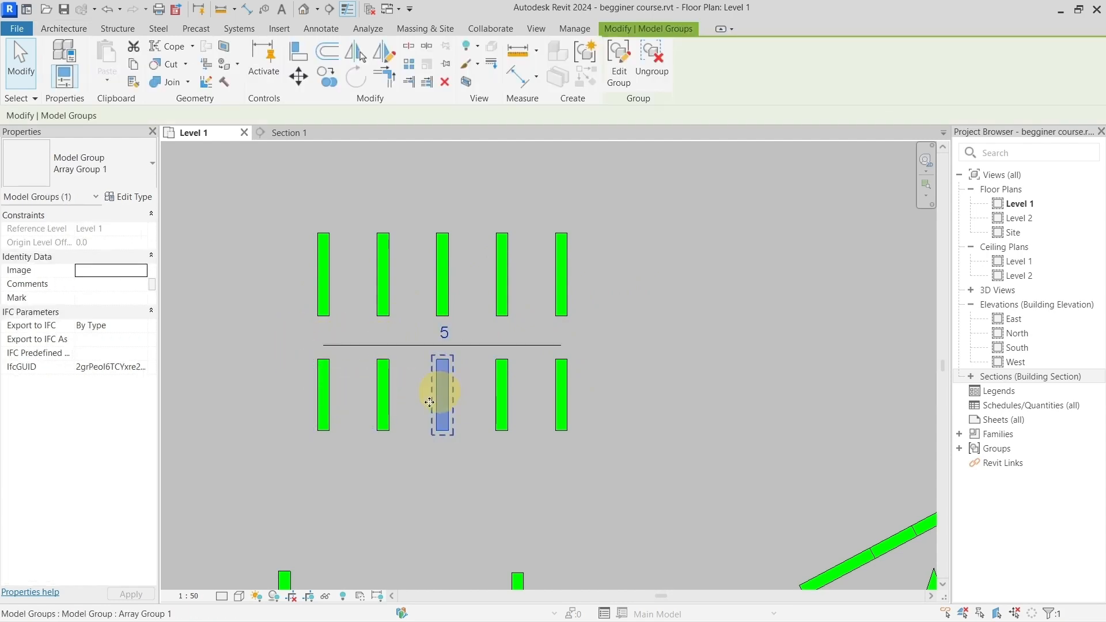
click(445, 334)
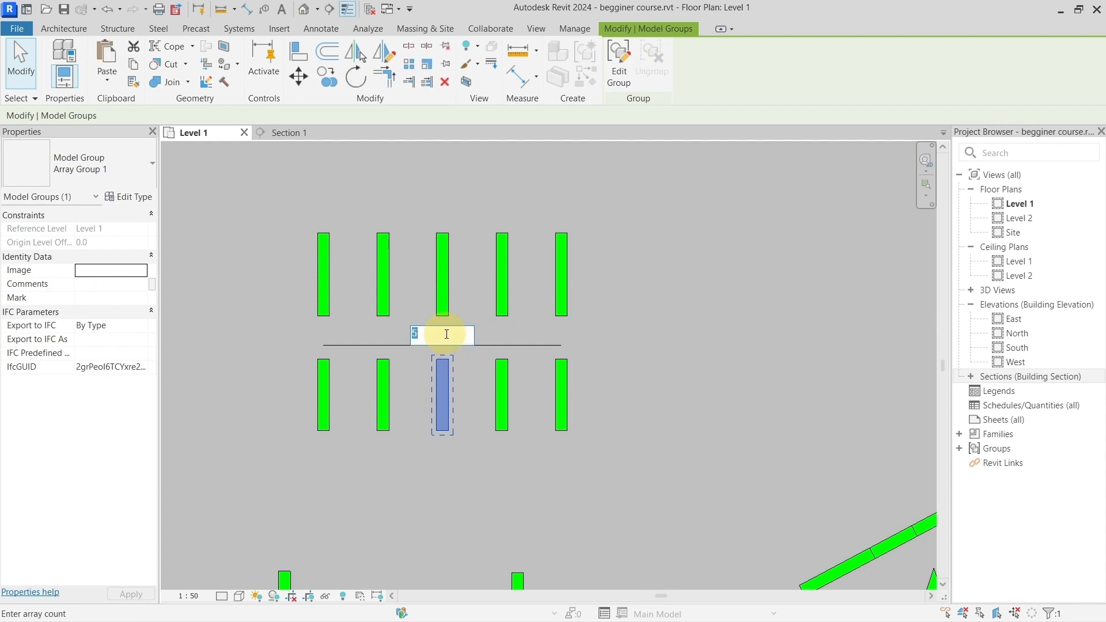
key(ctrl+2)
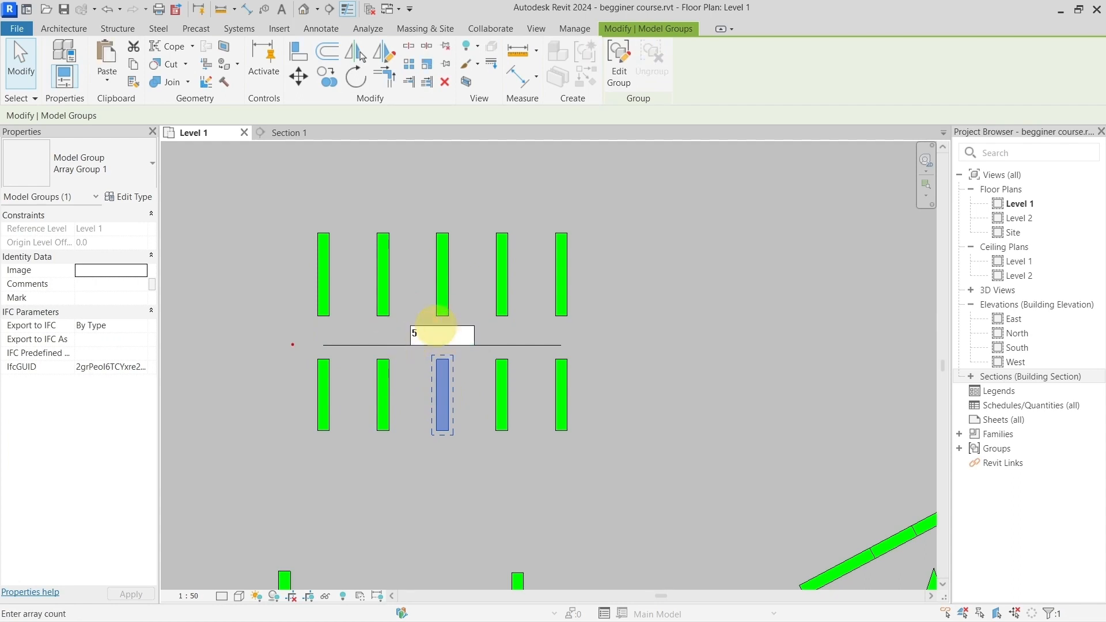
mouse_move(294, 342)
ctrl+mouse_down()
mouse_move(463, 419)
mouse_move(577, 434)
mouse_move(615, 454)
ctrl+mouse_up()
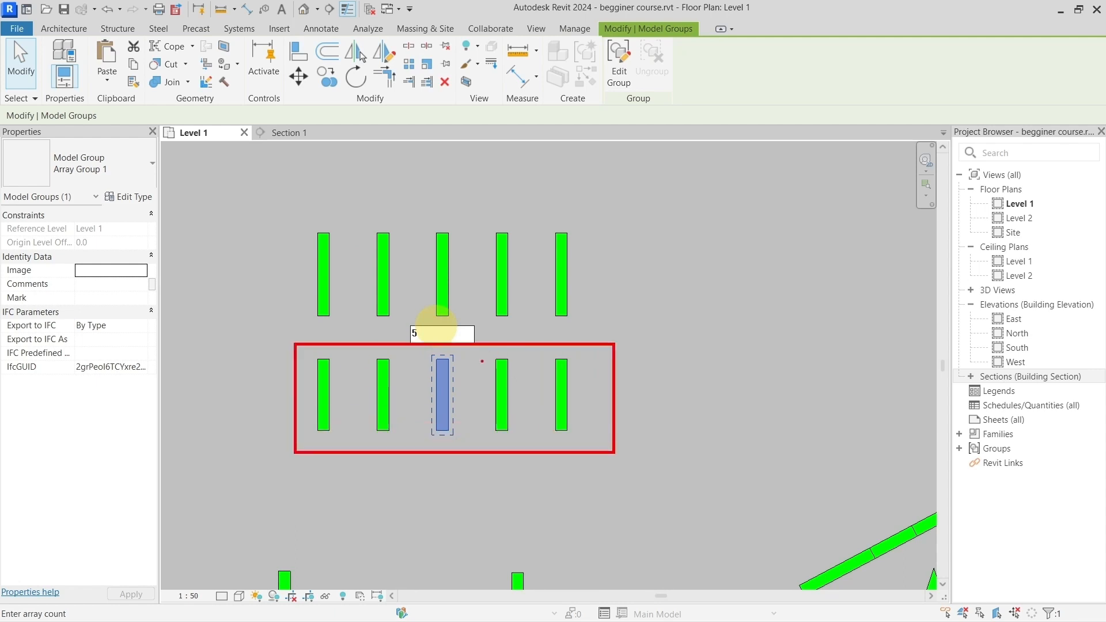
ctrl+drag(408, 324, 429, 353)
key(Escape)
double_click(449, 332)
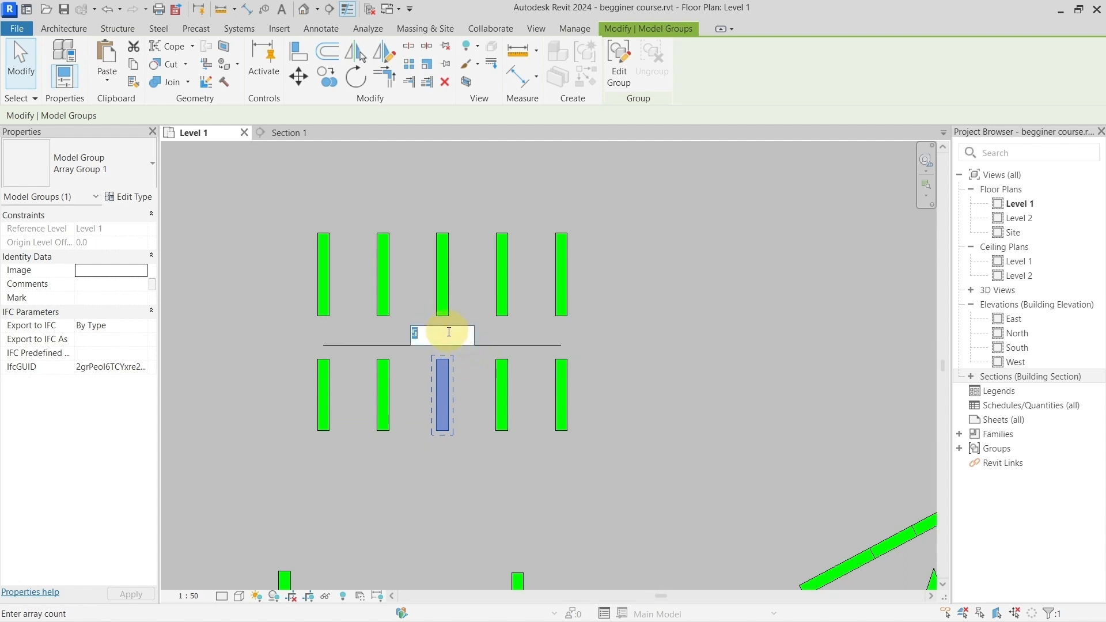
text(10)
key(Return)
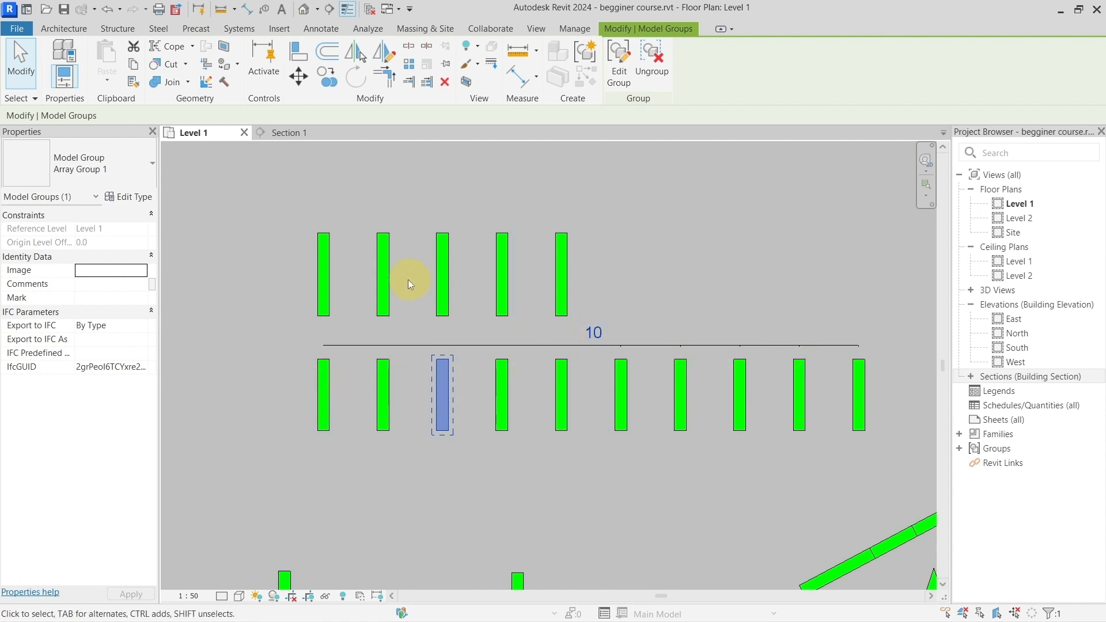
Step: Set the item count of the upper wall array to 10
click(386, 248)
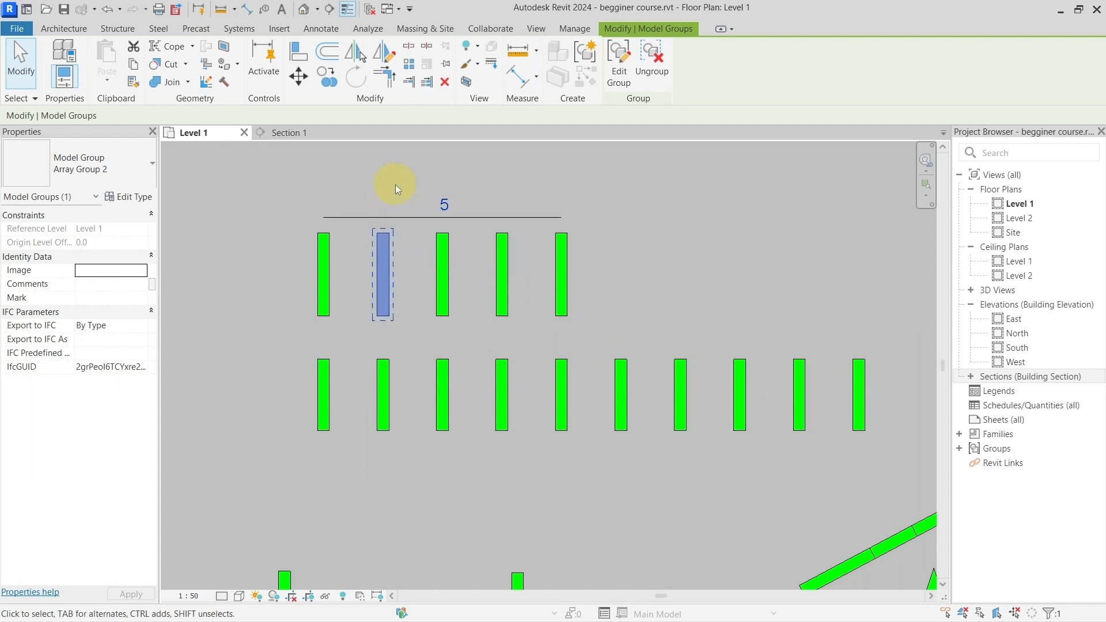
click(444, 206)
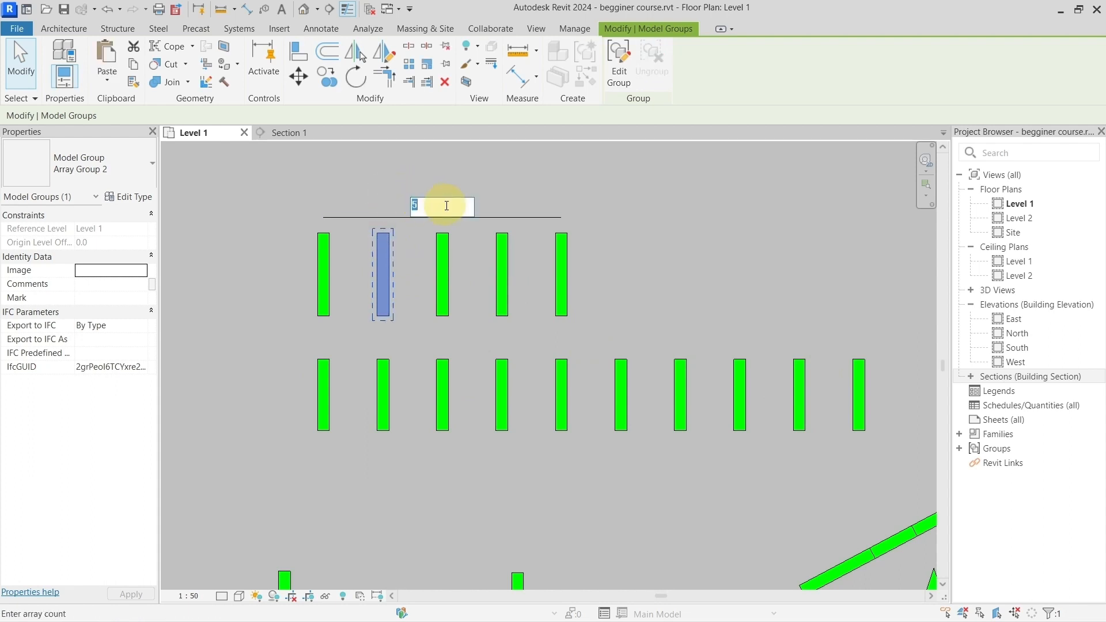
text(10)
key(Return)
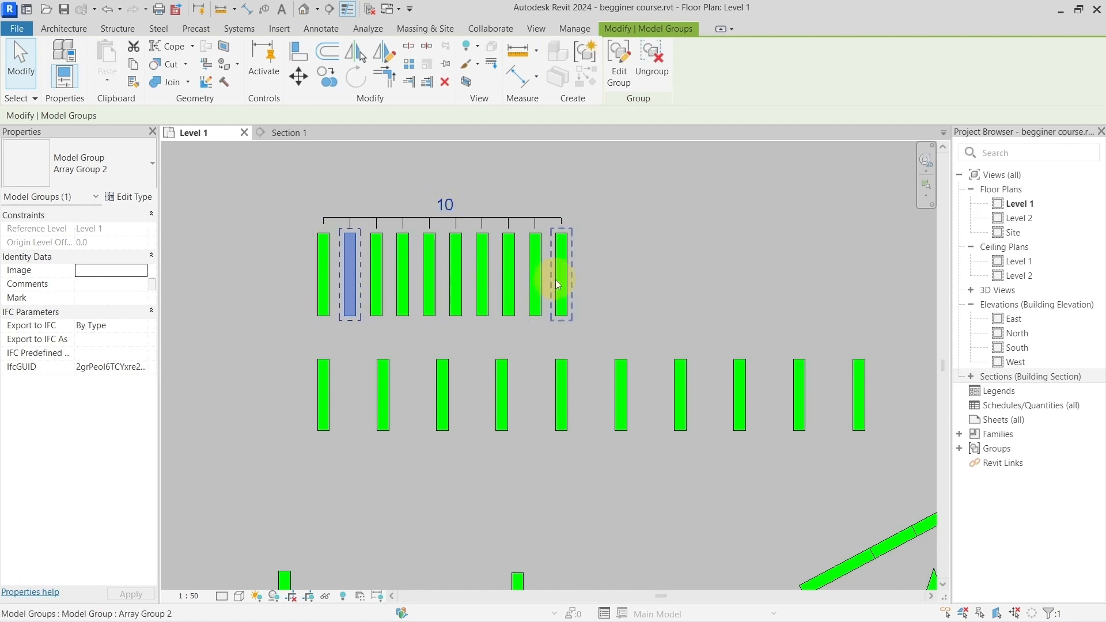
Step: Select the first and last walls of the upper array to check their positions, and clear the selection
click(323, 272)
click(568, 262)
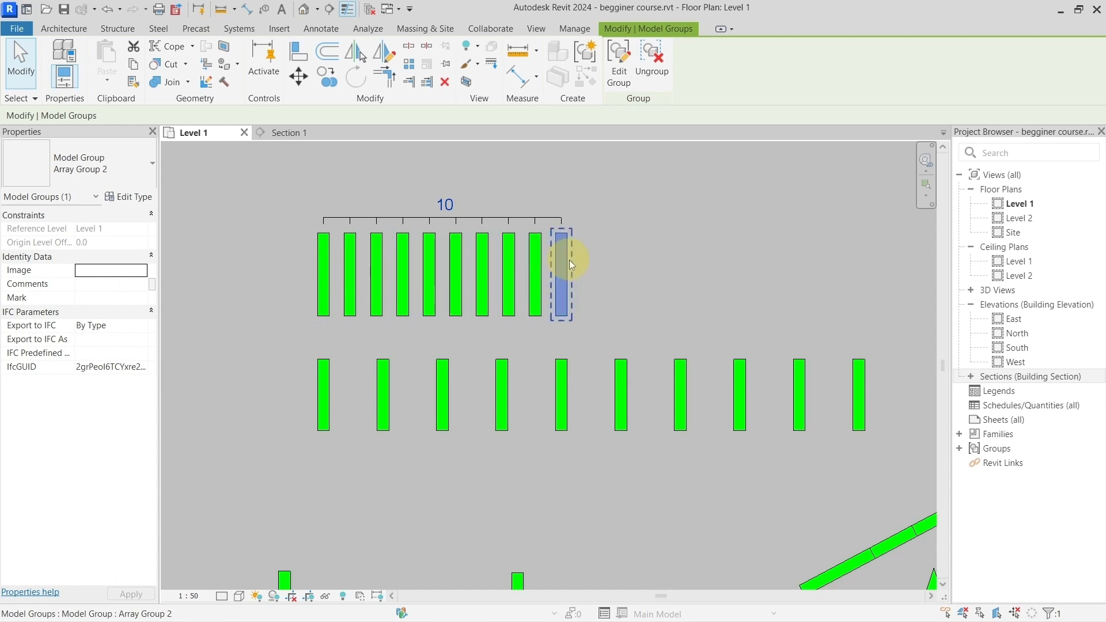
click(293, 191)
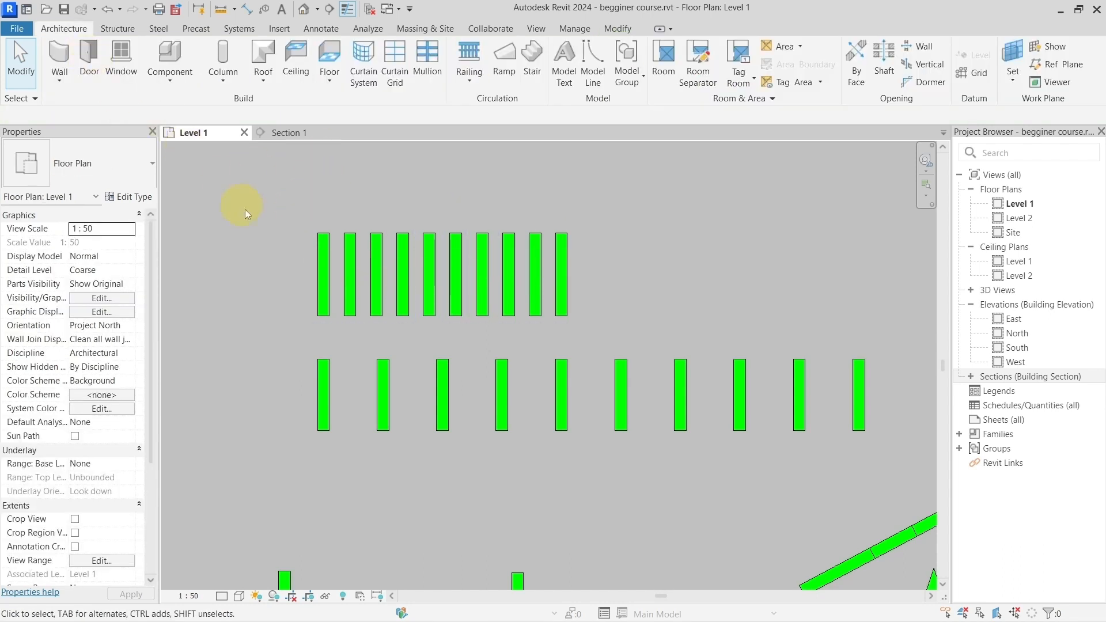
Step: Draw another vertical wall about 1400 mm long above the start of the upper array
click(57, 55)
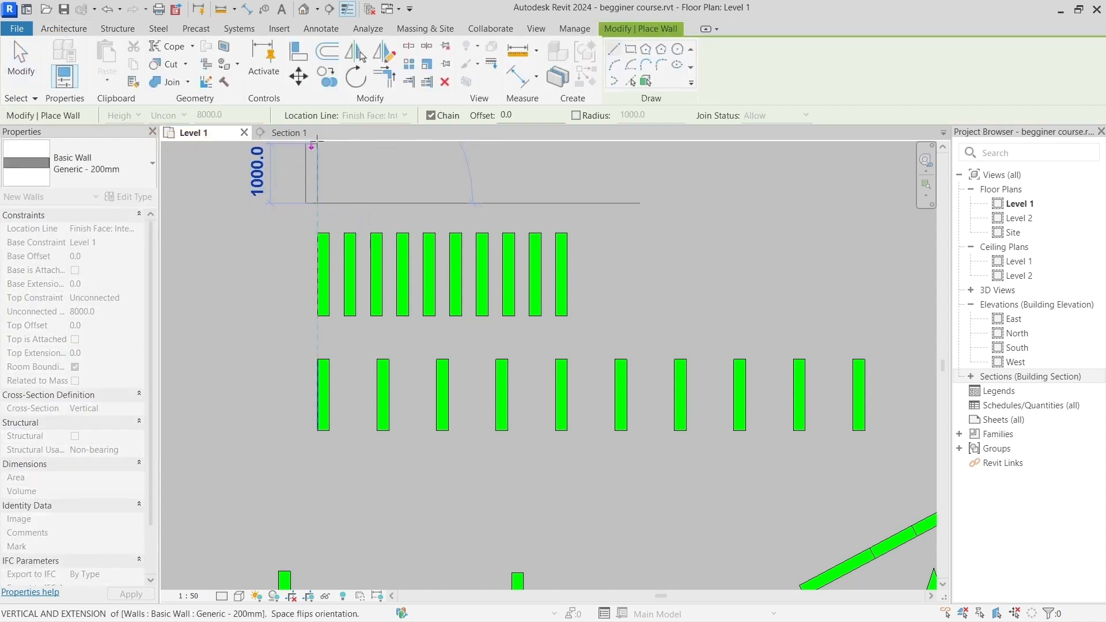
middle_drag(316, 142, 316, 217)
click(311, 196)
key(Escape)
key(Escape)
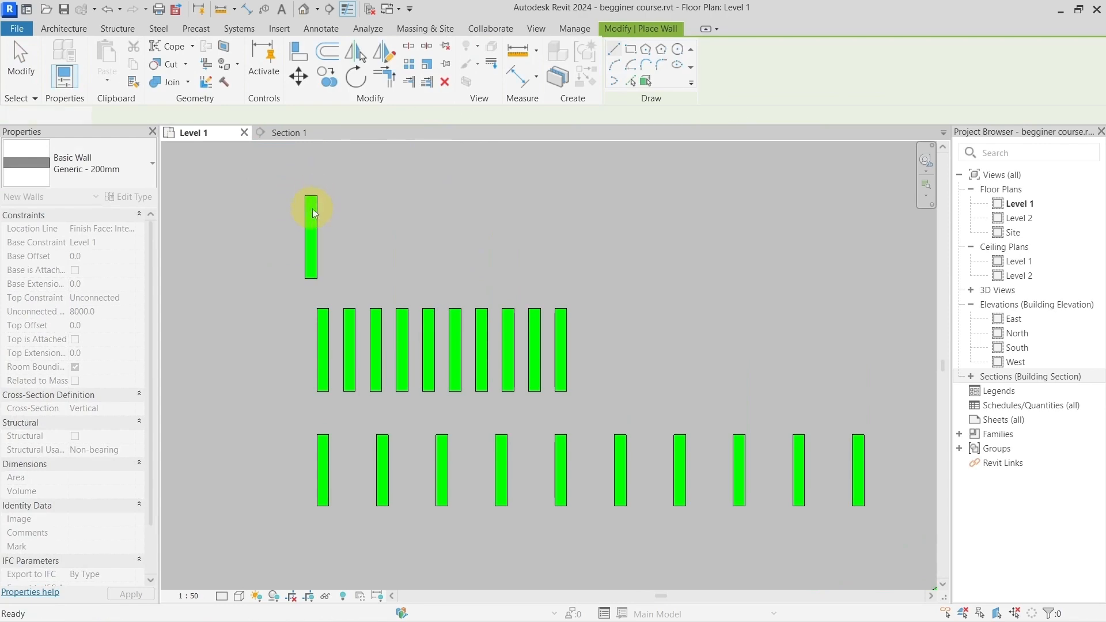
Step: Start an array of the new single wall and examine how Number and Move To Last distribute items between the first and last walls
click(312, 209)
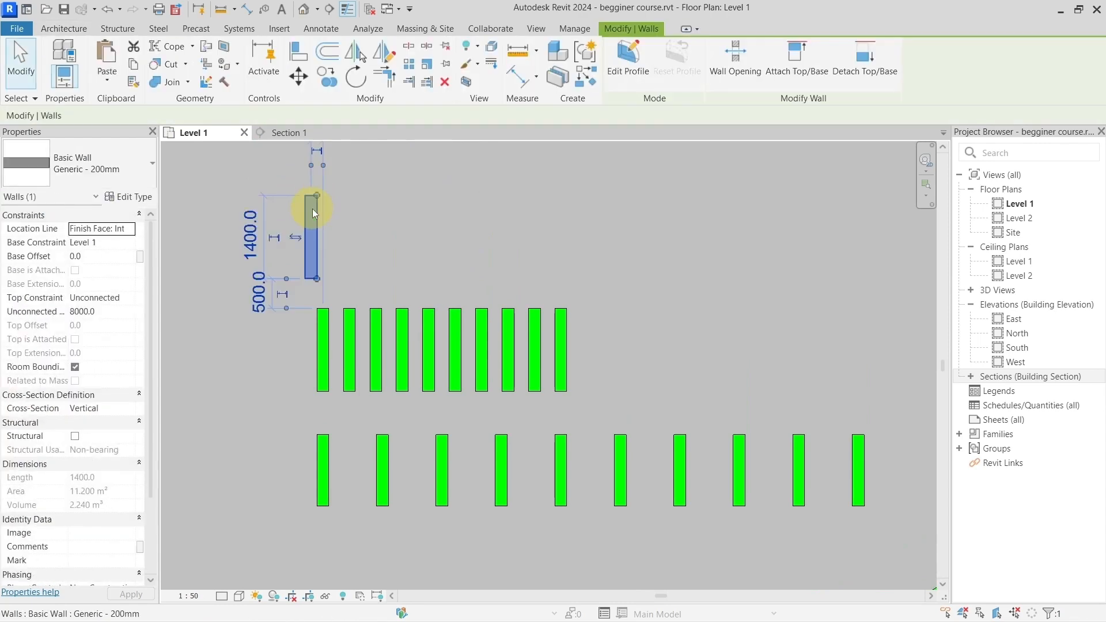
click(411, 69)
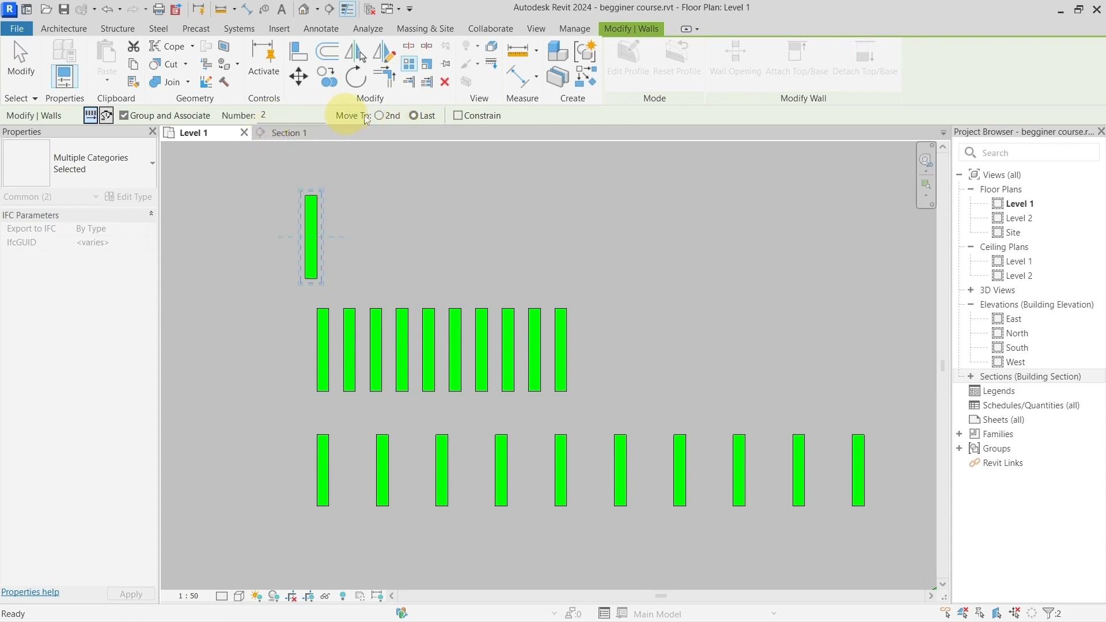
click(416, 123)
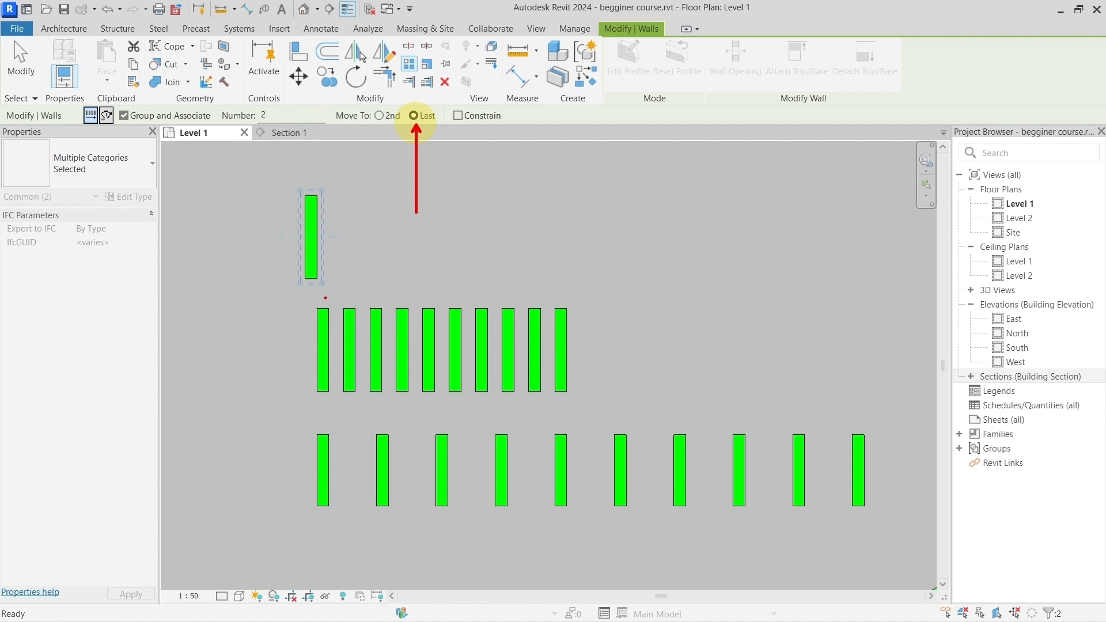
mouse_move(293, 390)
mouse_down()
mouse_move(321, 369)
mouse_move(320, 381)
mouse_up()
drag(571, 376, 618, 398)
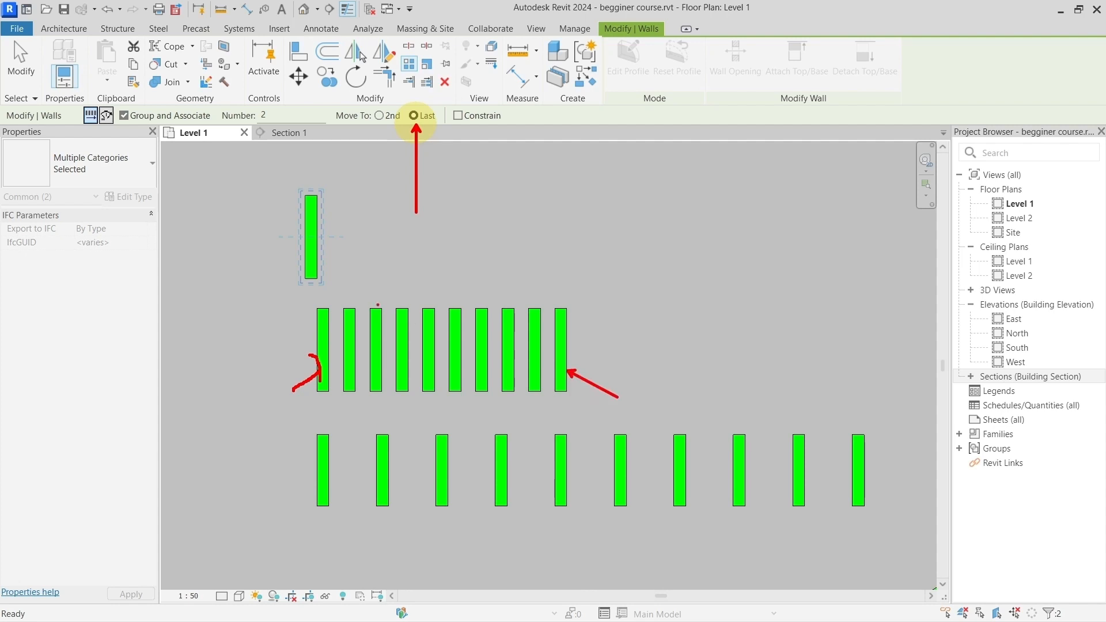
drag(251, 104, 278, 133)
mouse_move(336, 333)
mouse_down()
mouse_move(541, 333)
mouse_move(539, 346)
mouse_up()
mouse_move(347, 322)
mouse_down()
mouse_move(329, 343)
mouse_move(345, 343)
mouse_up()
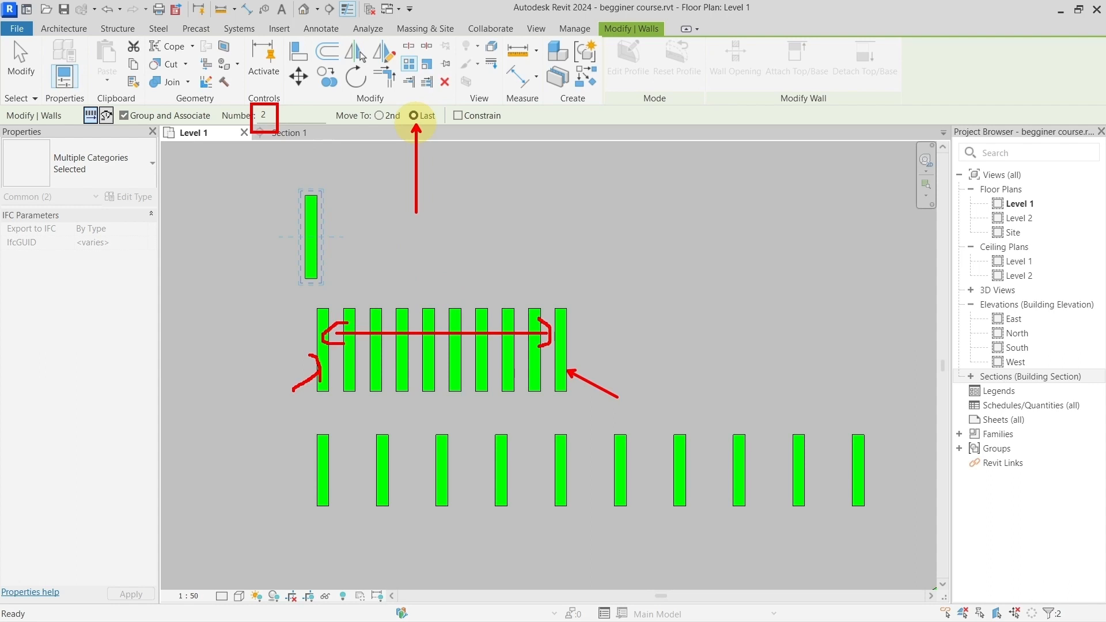
key(Escape)
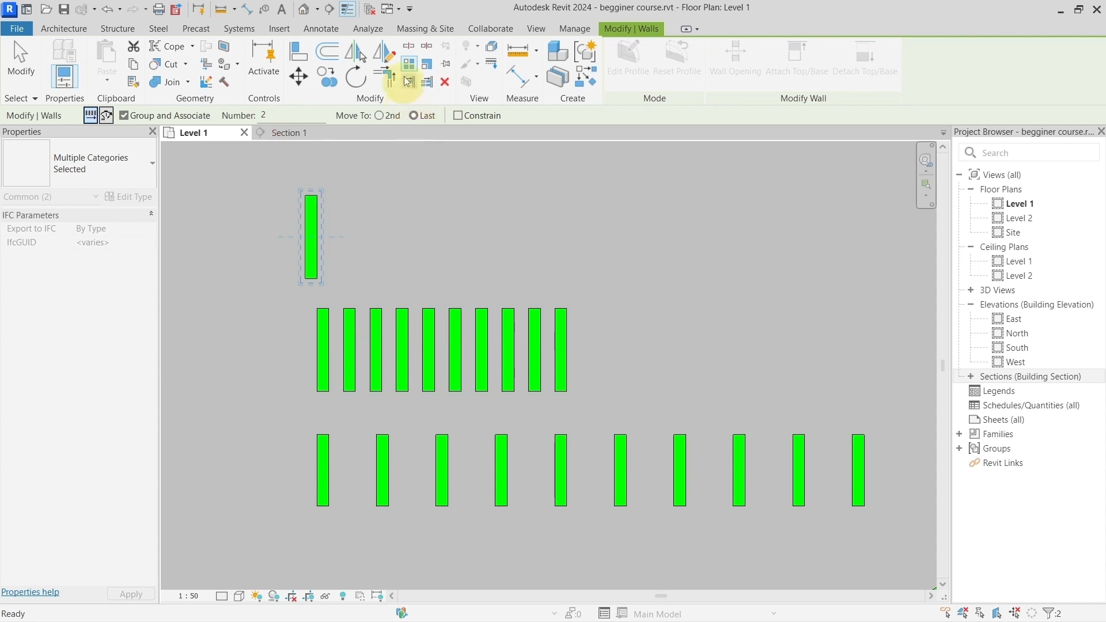
Step: Switch the array to Move To 2nd and examine how the spacing between the first two walls repeats along the lower row
drag(387, 124, 388, 218)
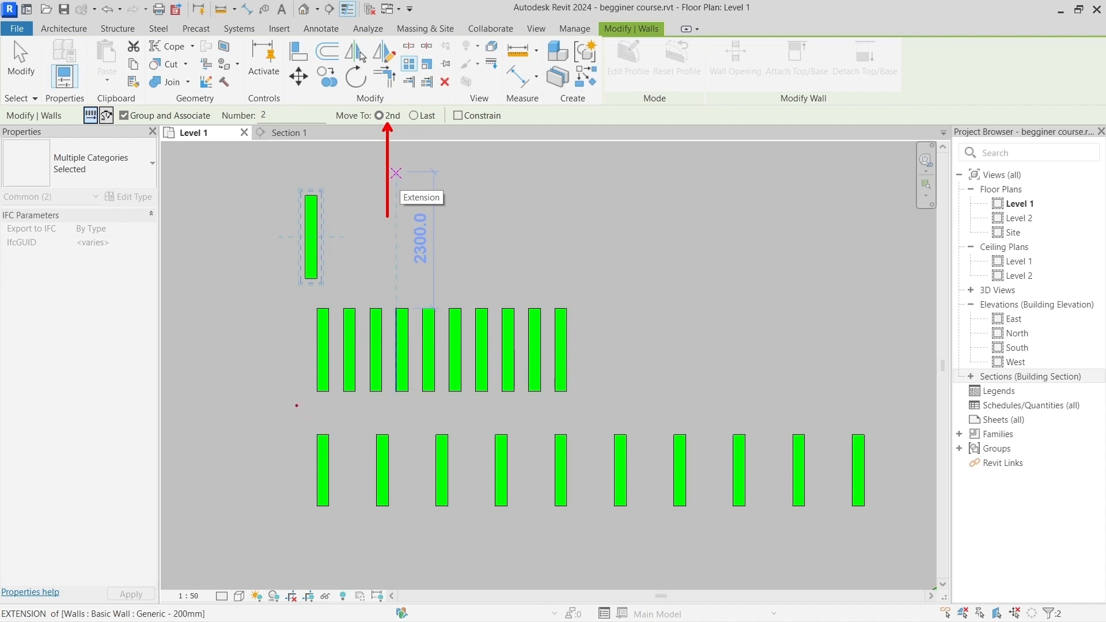
drag(314, 457, 272, 399)
drag(375, 450, 272, 398)
mouse_move(324, 499)
mouse_down()
mouse_move(323, 516)
mouse_move(382, 516)
mouse_up()
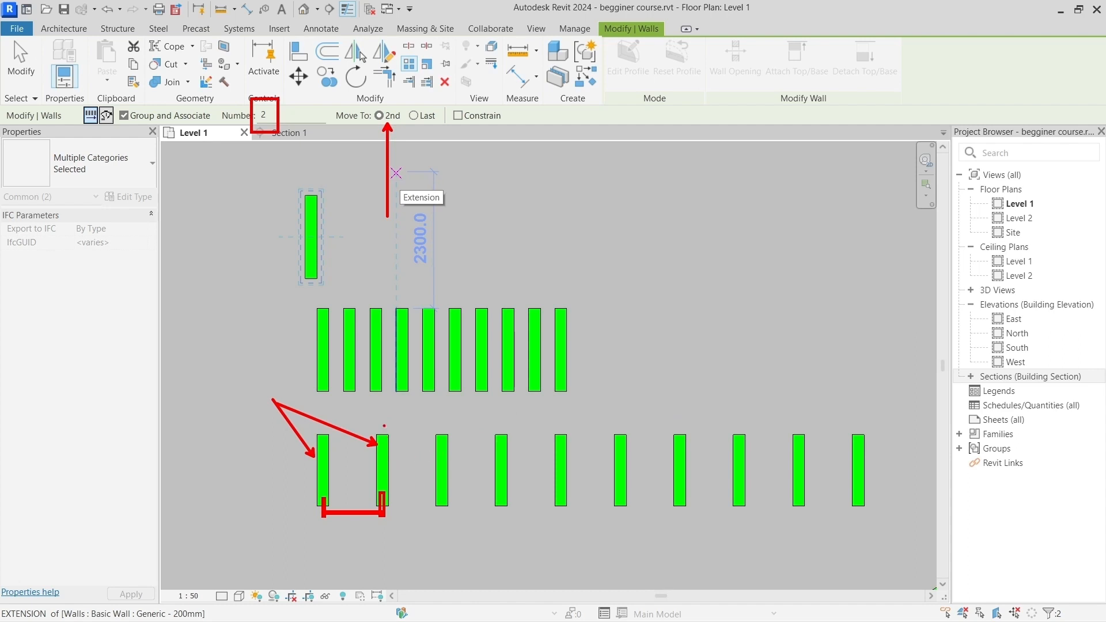
drag(385, 426, 569, 422)
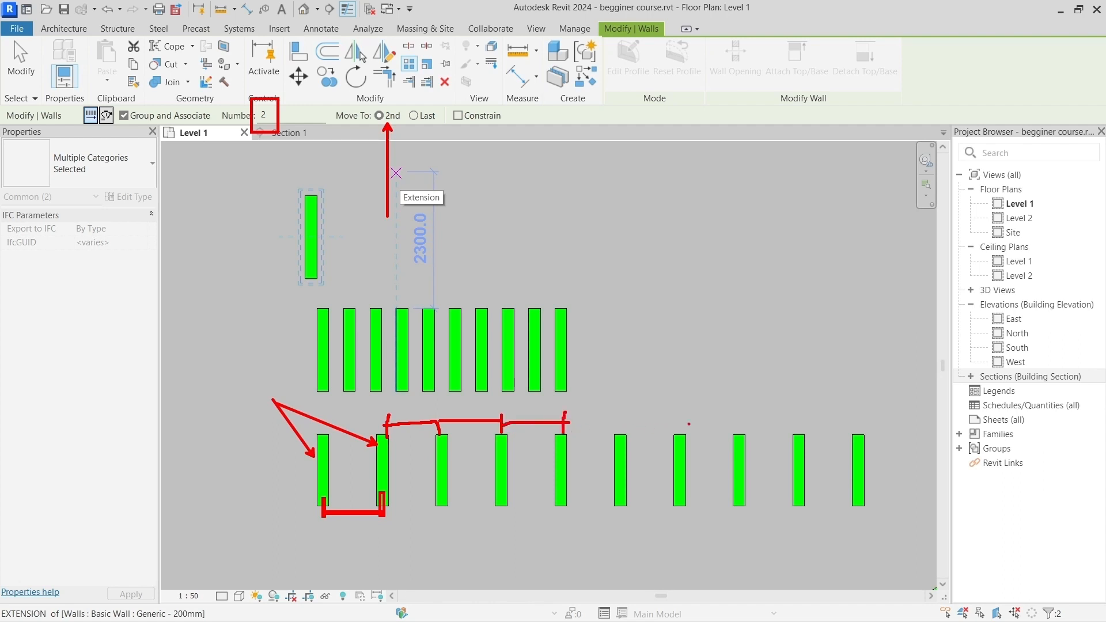
ctrl+shift+drag(895, 420, 601, 420)
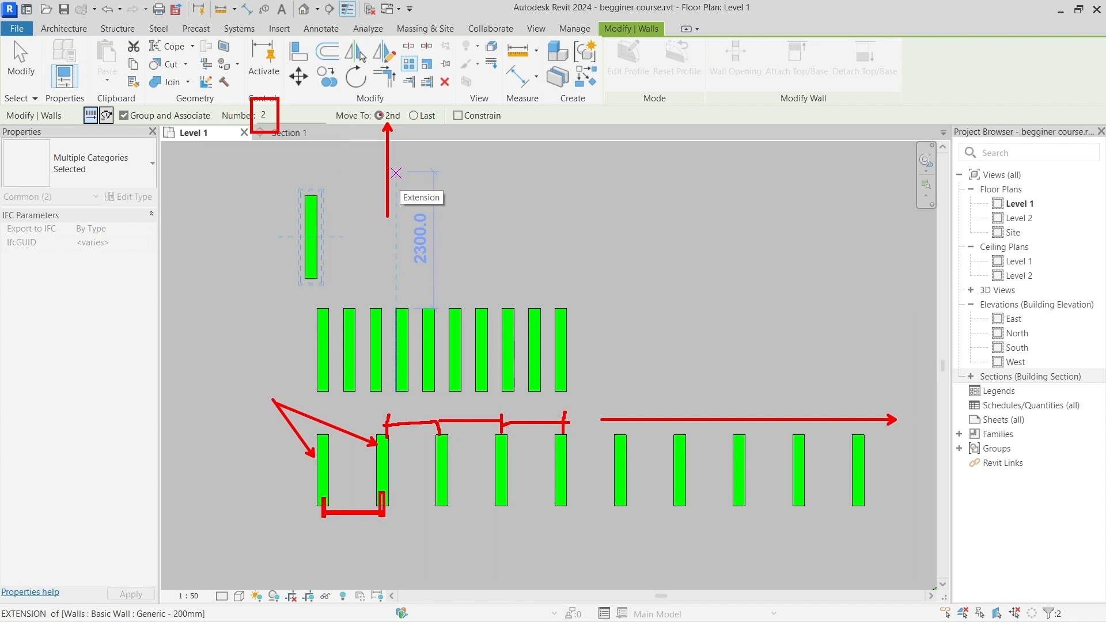
key(Escape)
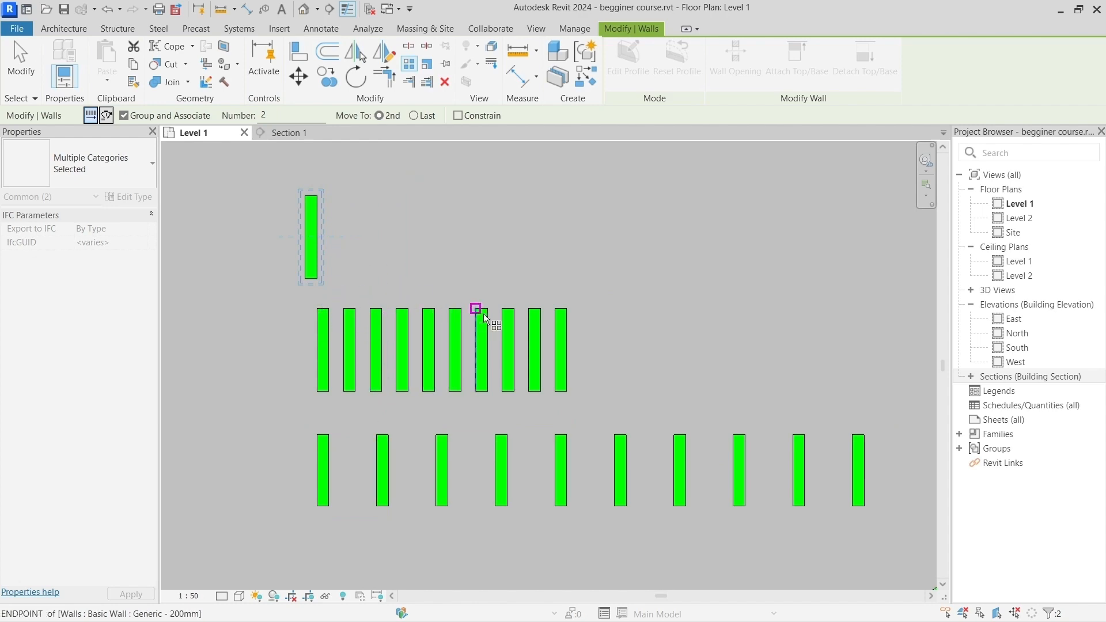
Step: Leave the array command and set the item count of the closely spaced Move To Last array to 8
click(556, 313)
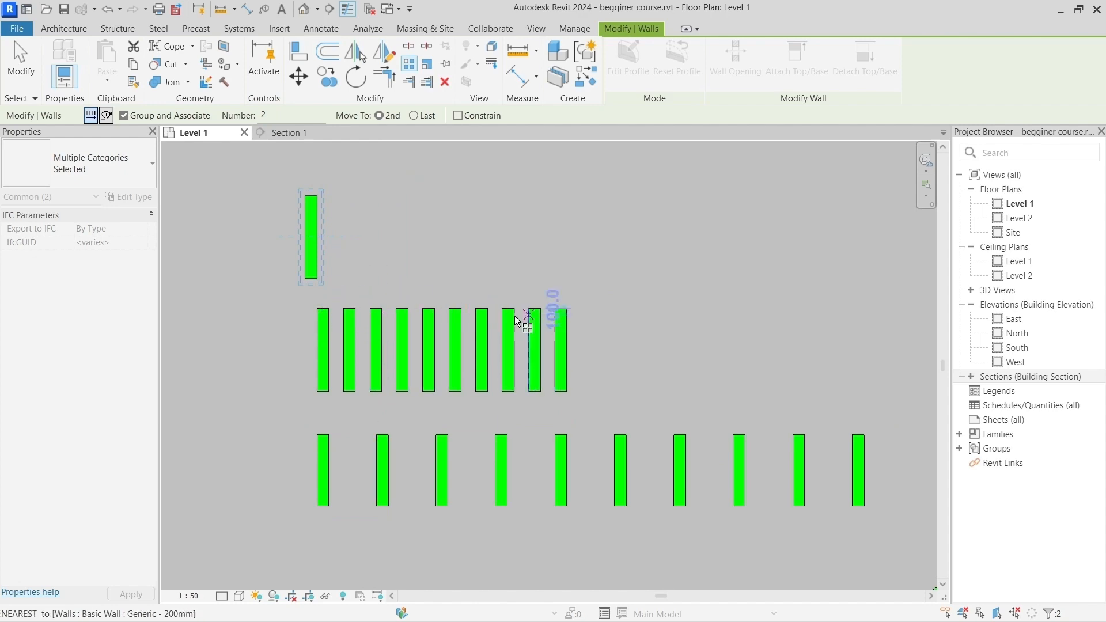
click(461, 316)
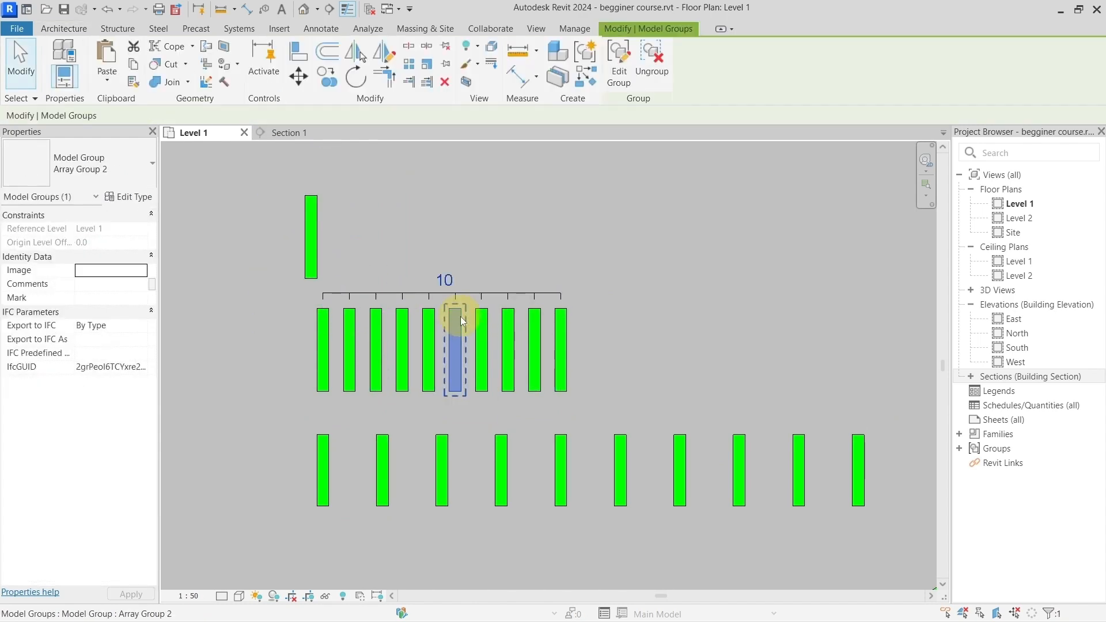
click(450, 278)
text(8)
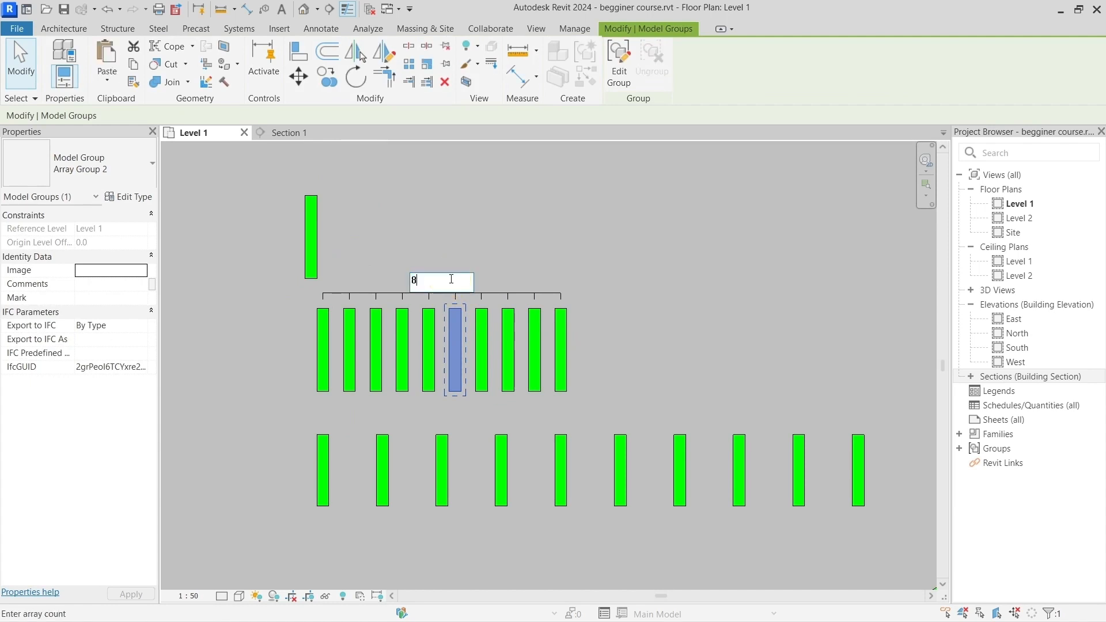
key(Return)
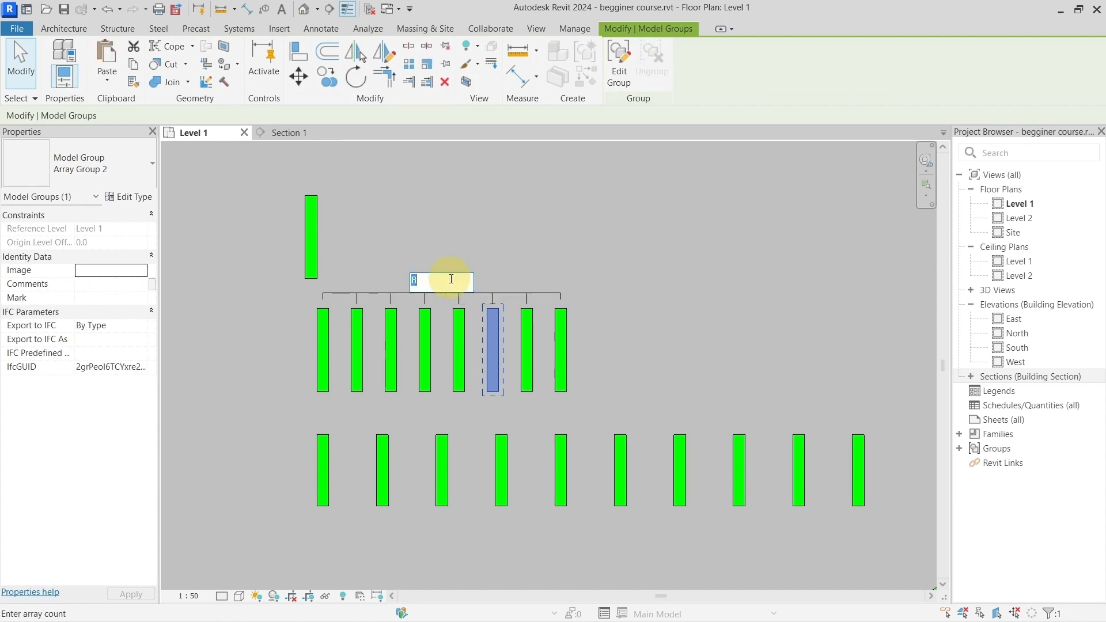
Step: Set the item count of the closely spaced Move To Last array to 7 and the lower Move To 2nd array to 8
text(7)
key(Return)
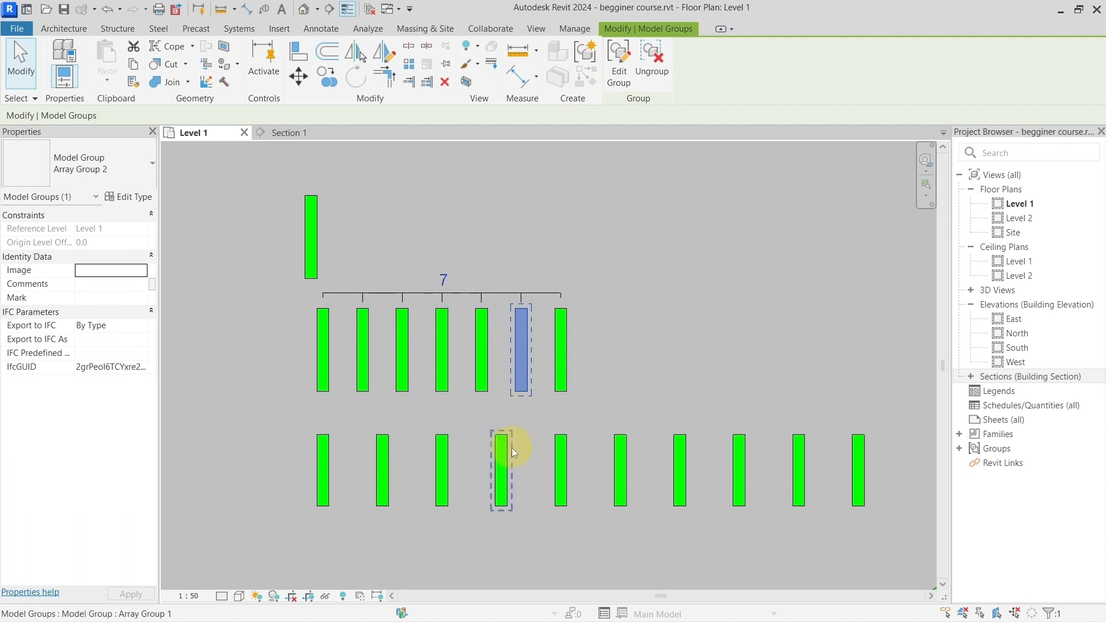
click(509, 450)
click(594, 409)
text(8)
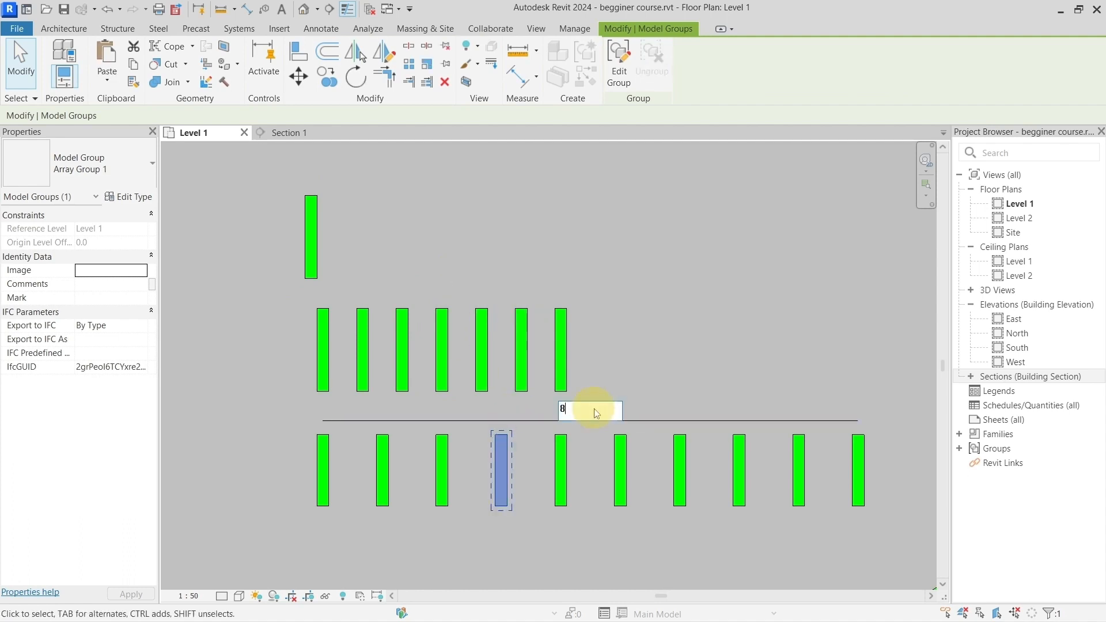
key(Return)
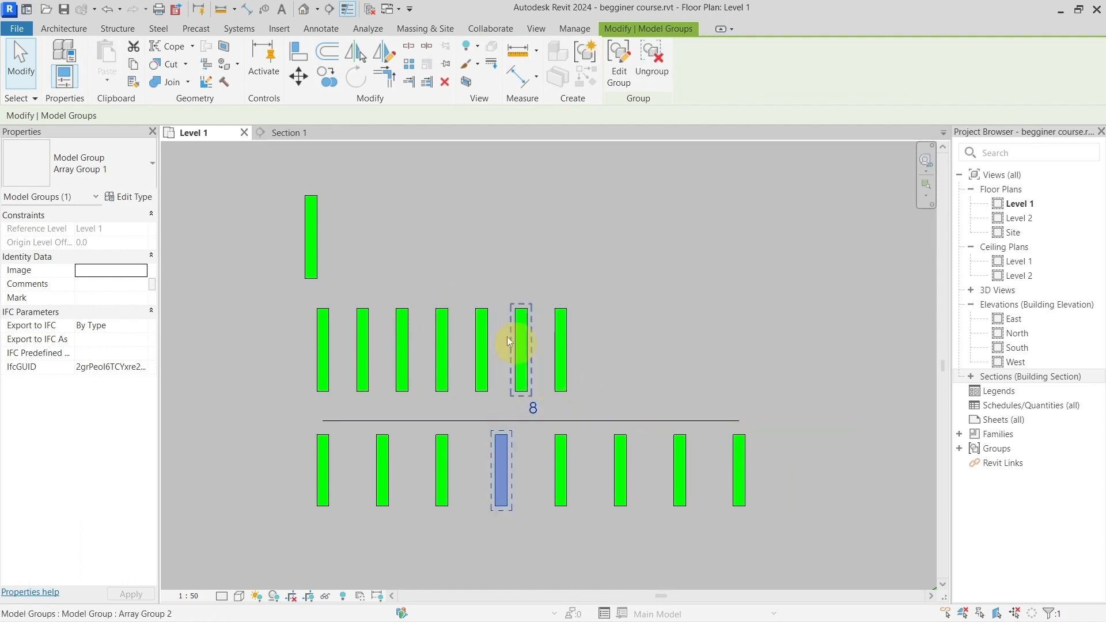
Step: Array the single wall above the rows with Group and Associate off, Number 7, Move To 2nd and a spacing of 1000
scroll(492, 356, down, 2)
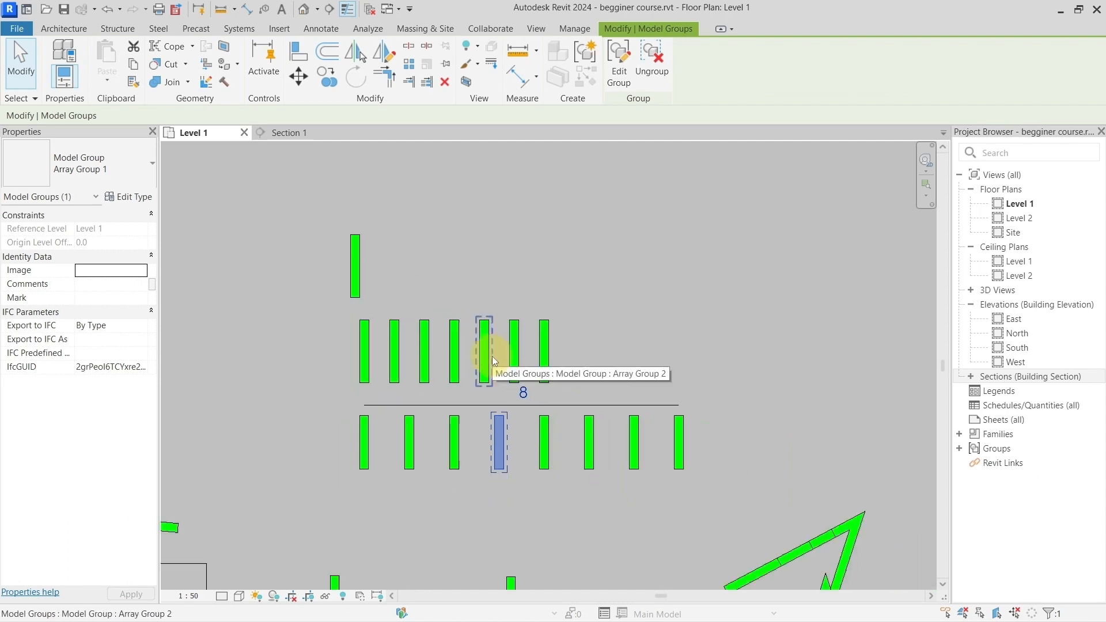
click(381, 231)
click(355, 256)
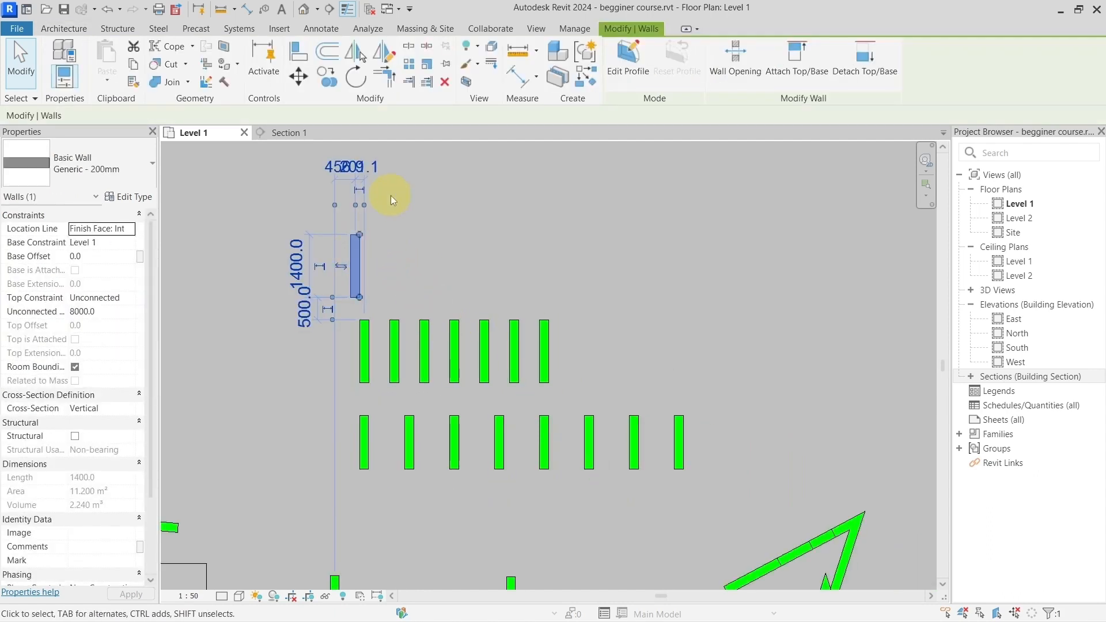
click(409, 68)
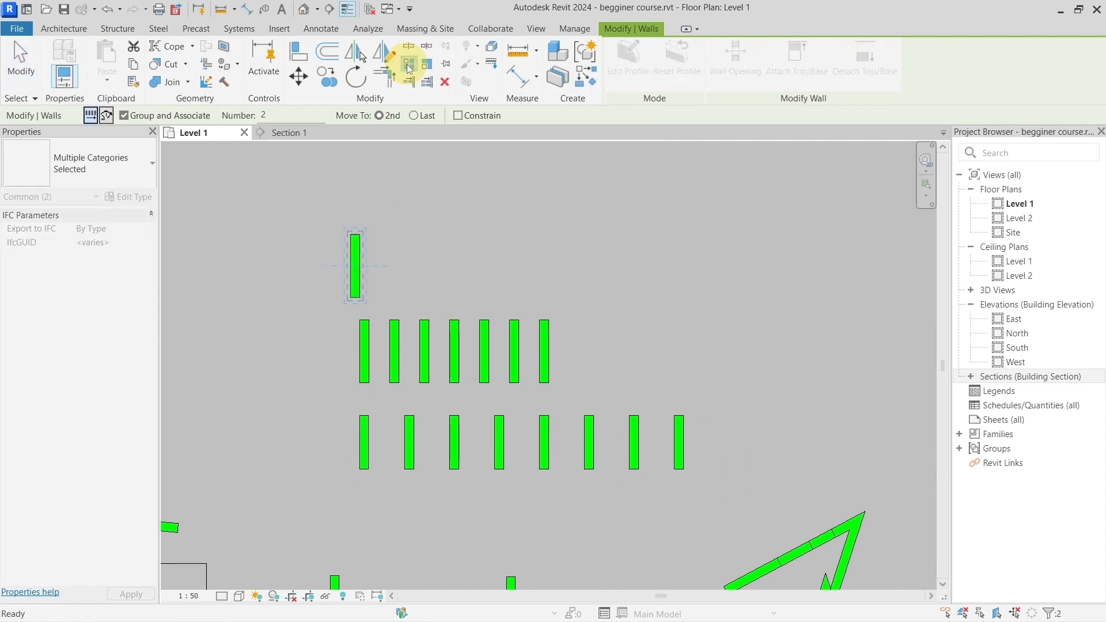
click(409, 67)
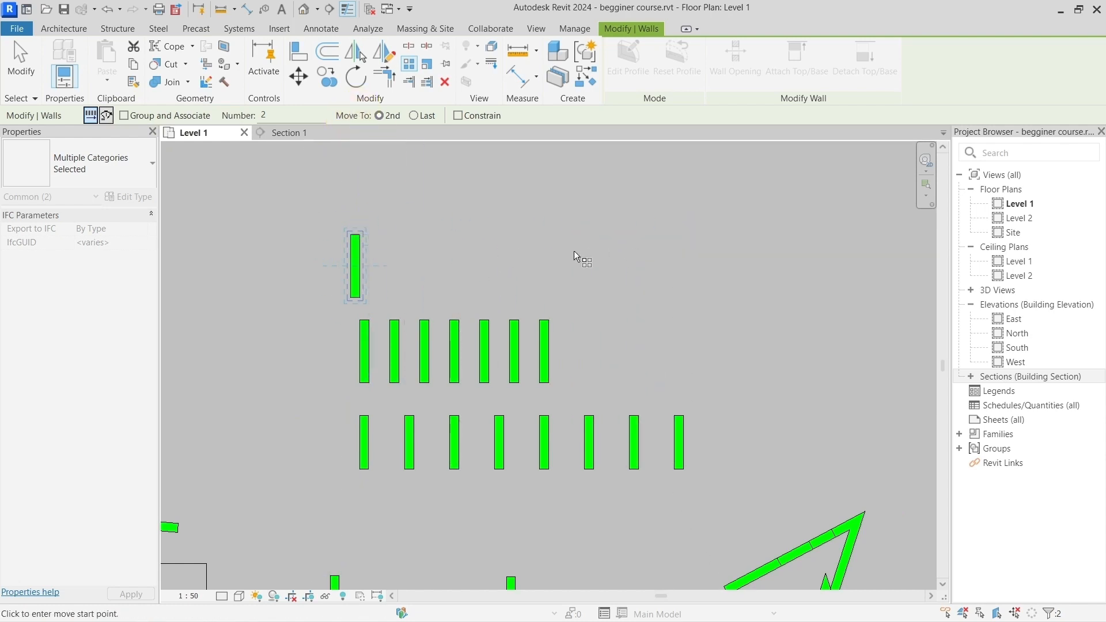
text(7)
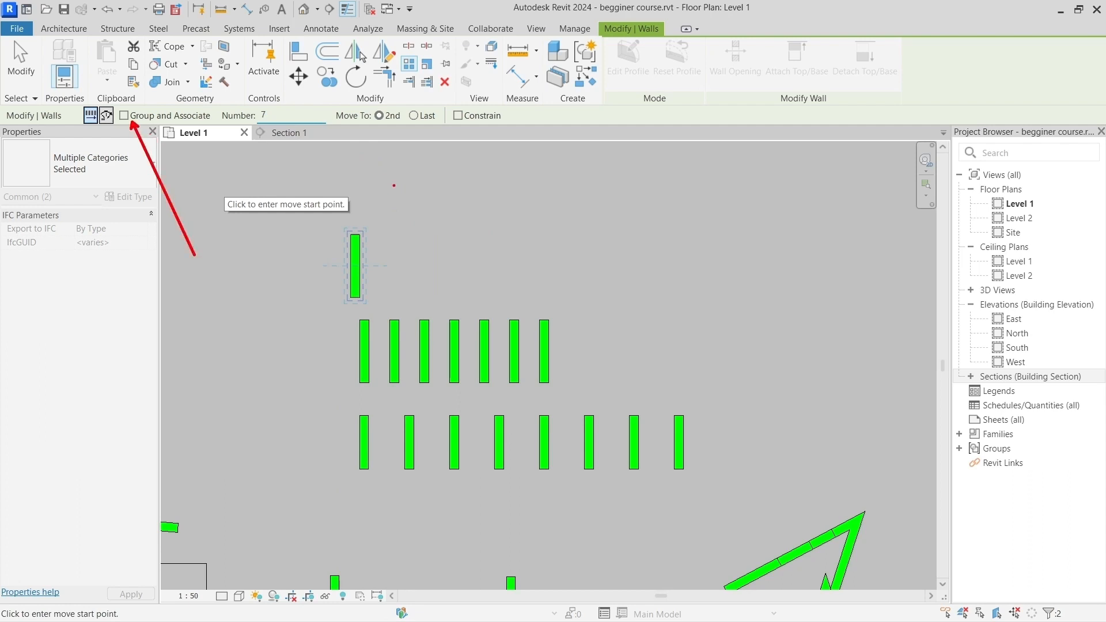
click(355, 234)
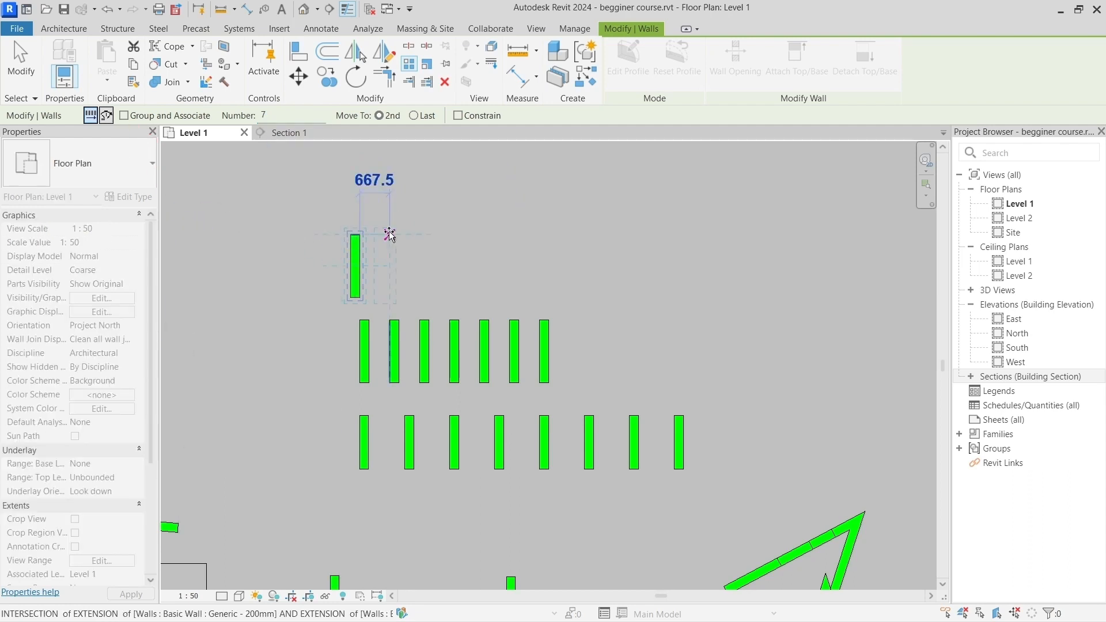
text(100)
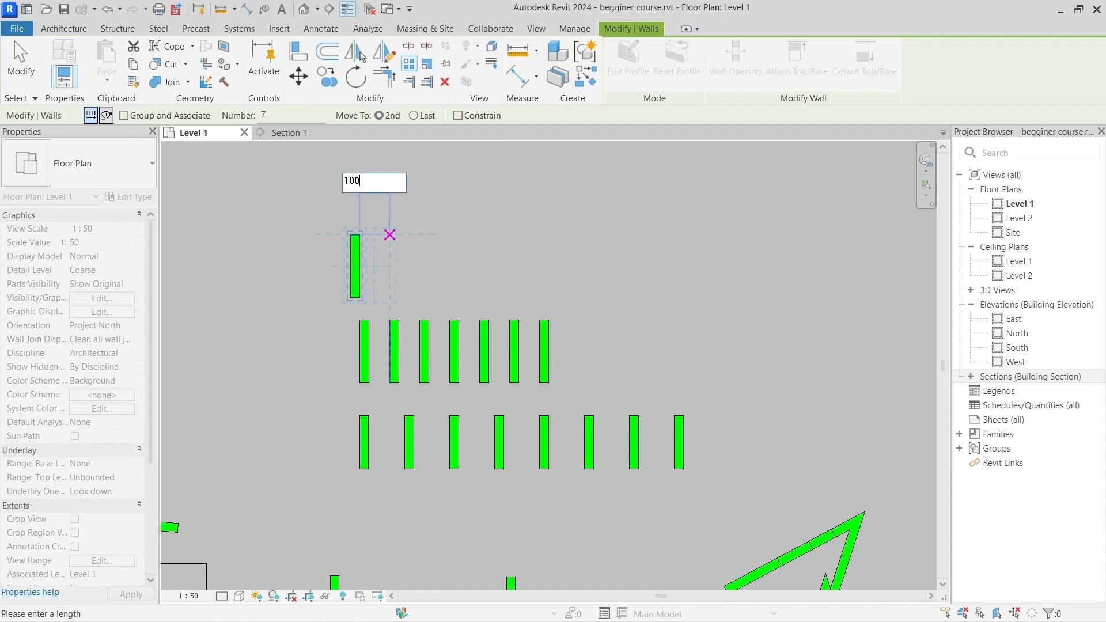
text(0)
key(Return)
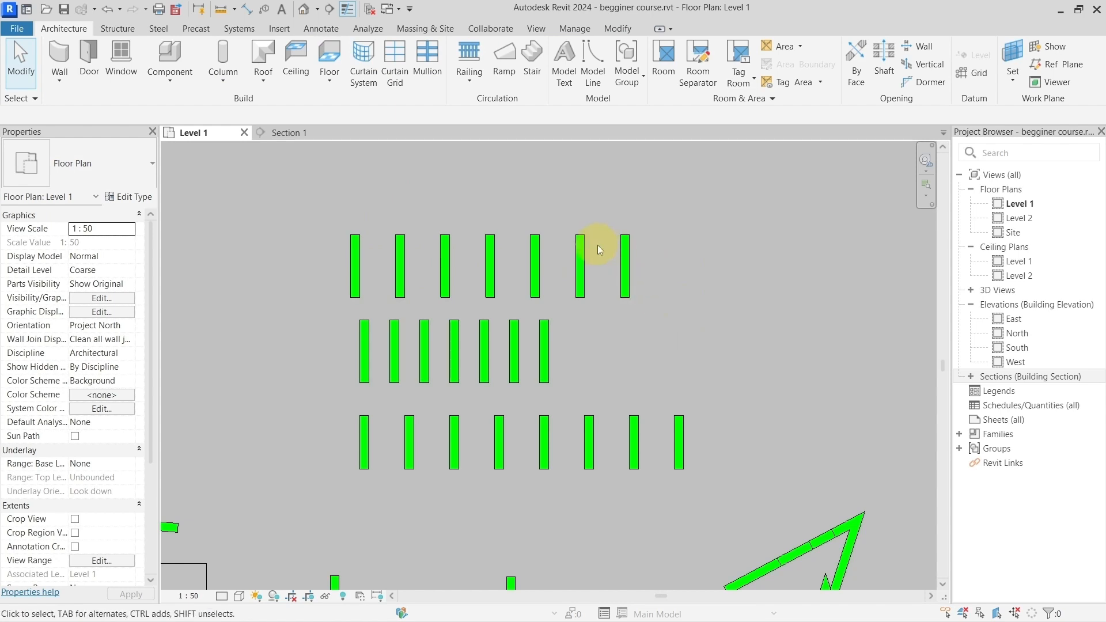
Step: Select walls of the uppermost row one at a time to examine how an ungrouped array behaves
click(583, 244)
click(489, 252)
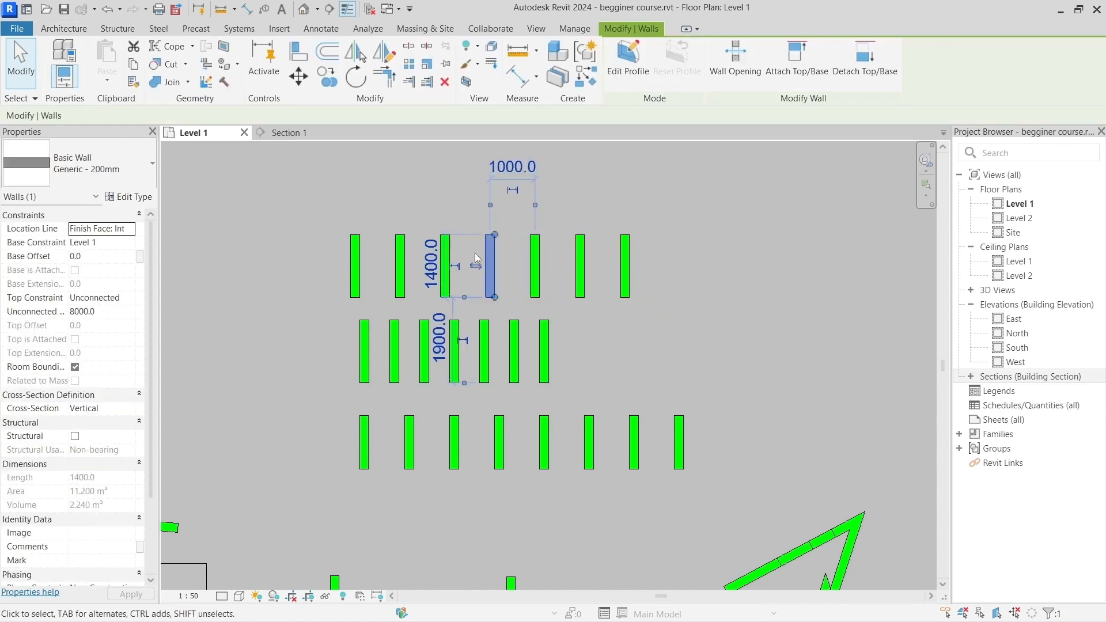
click(400, 254)
click(360, 251)
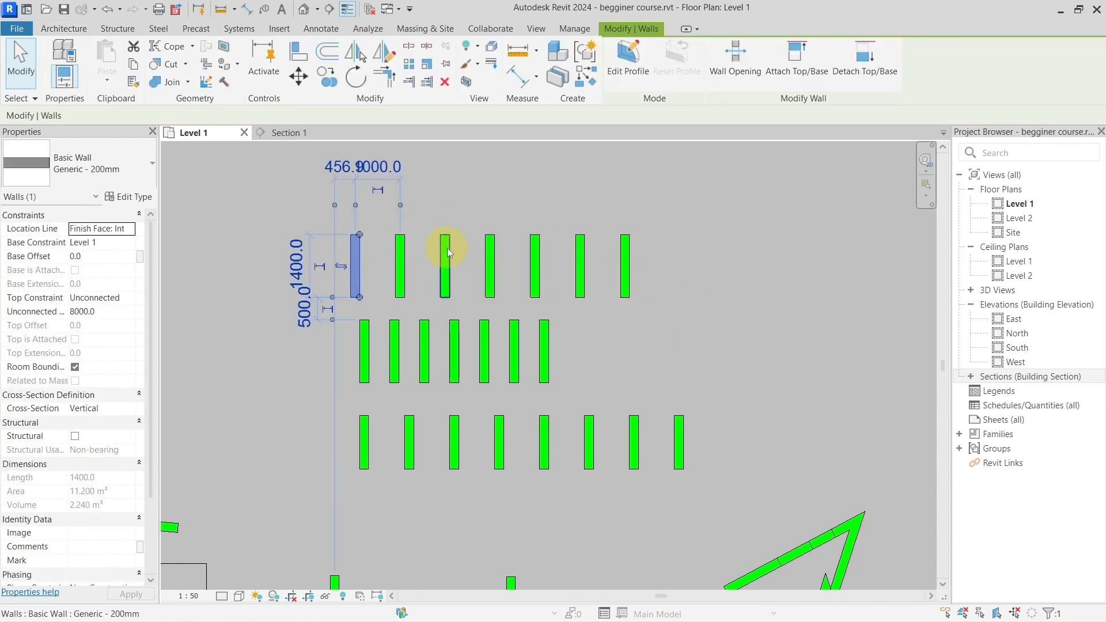
click(447, 248)
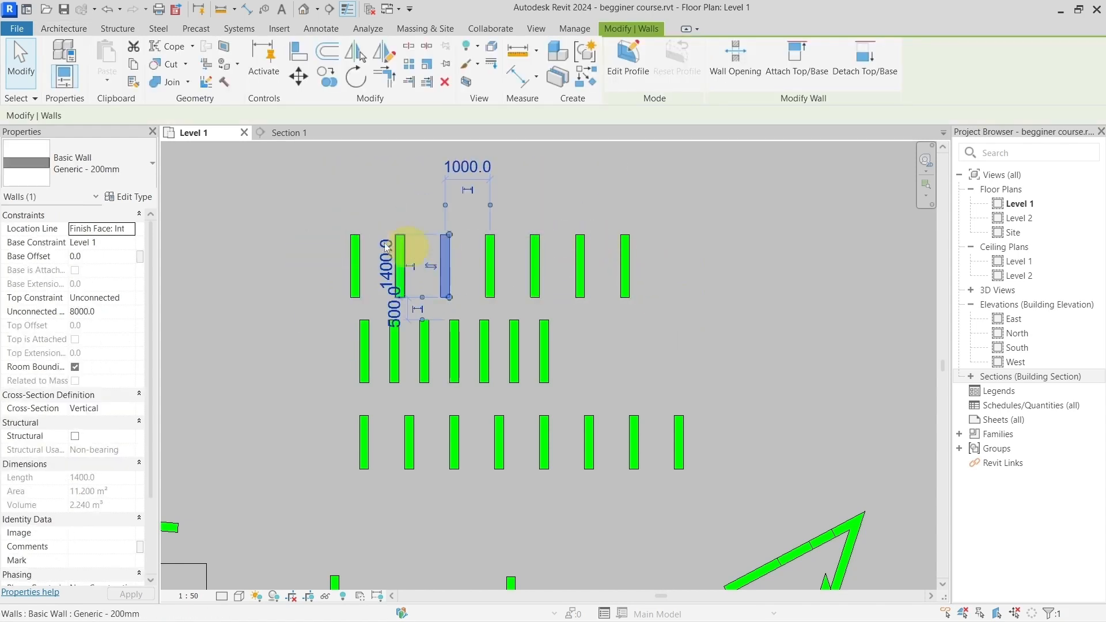
click(626, 268)
click(540, 248)
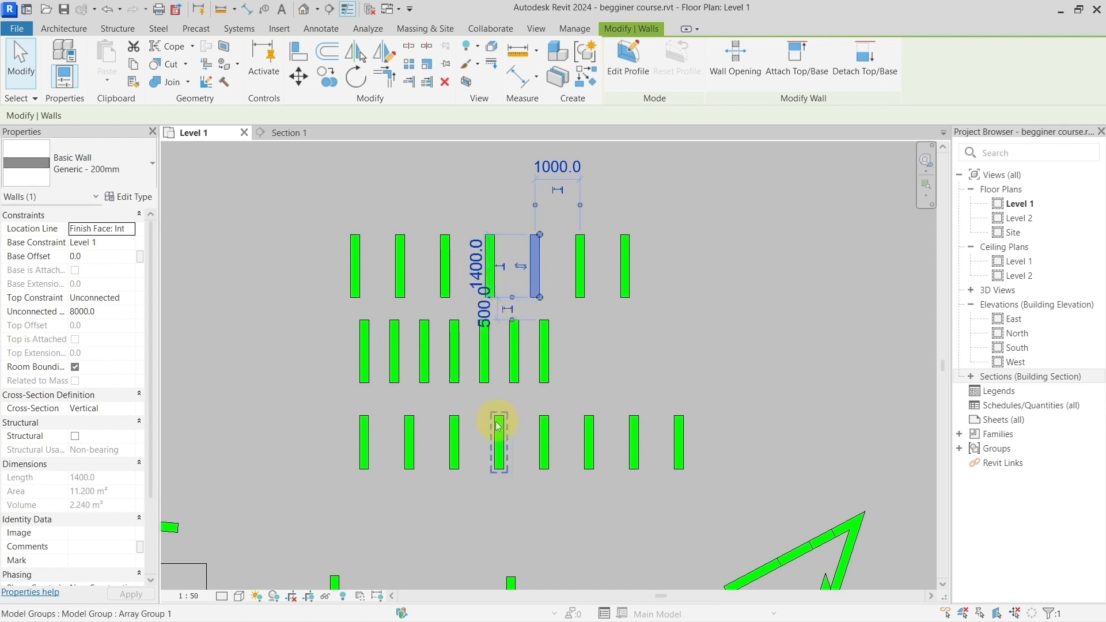
Step: Examine the editable item count of the grouped lower array for comparison, leaving it without a new value
click(460, 429)
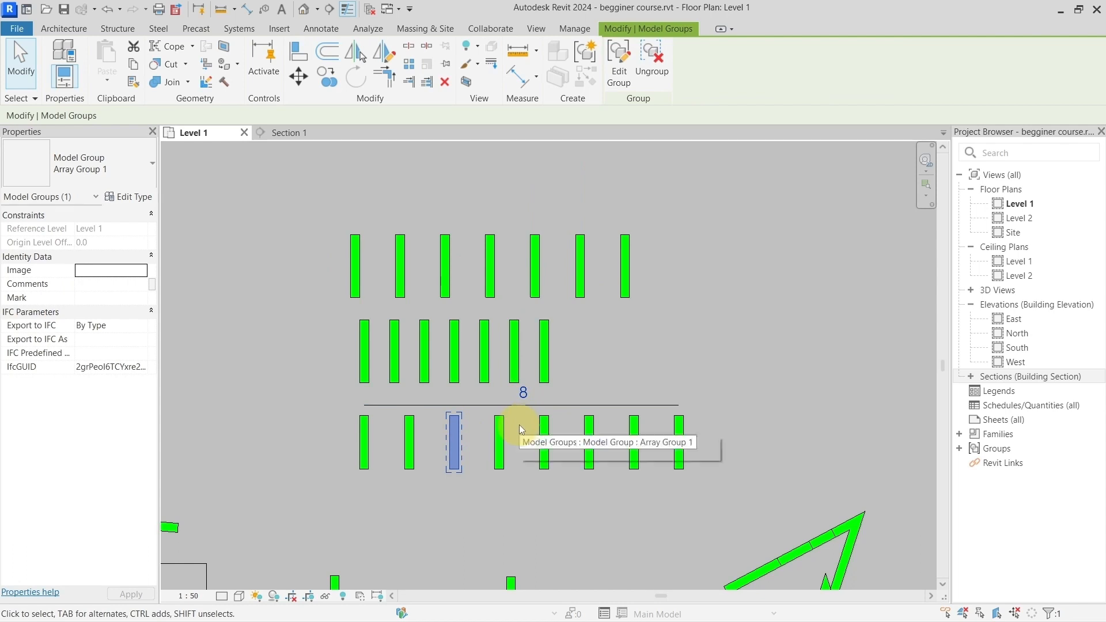
click(527, 395)
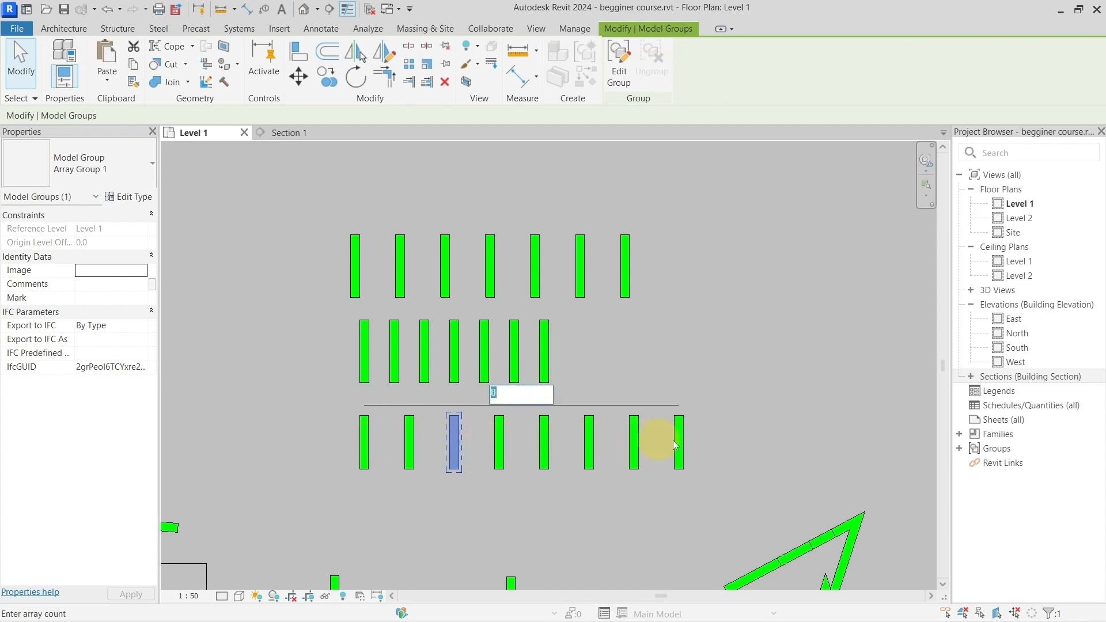
key(Return)
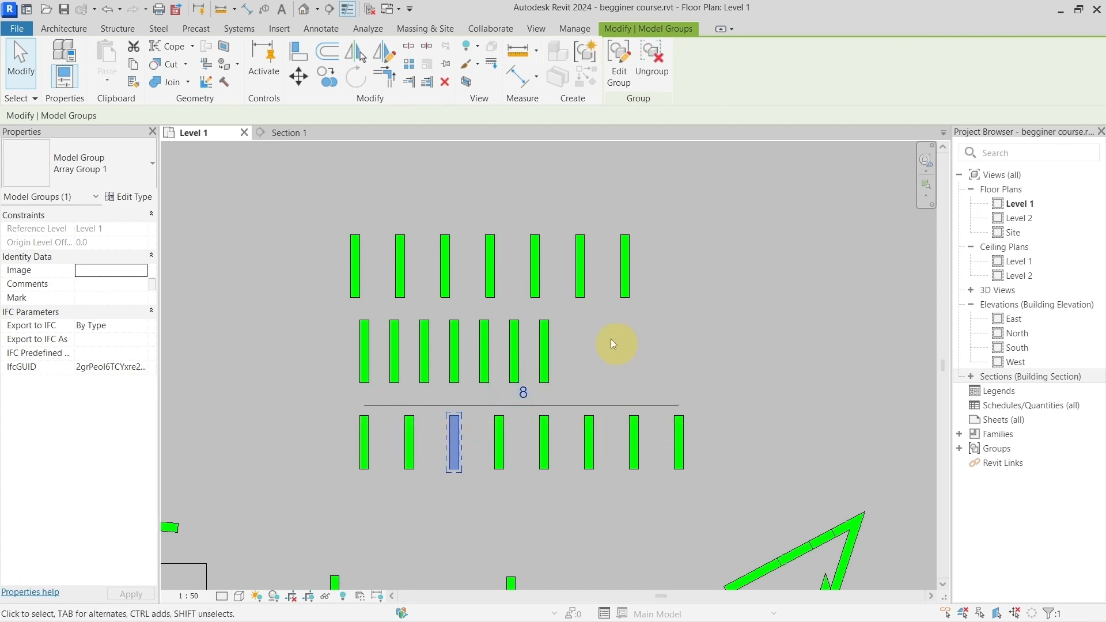
click(607, 344)
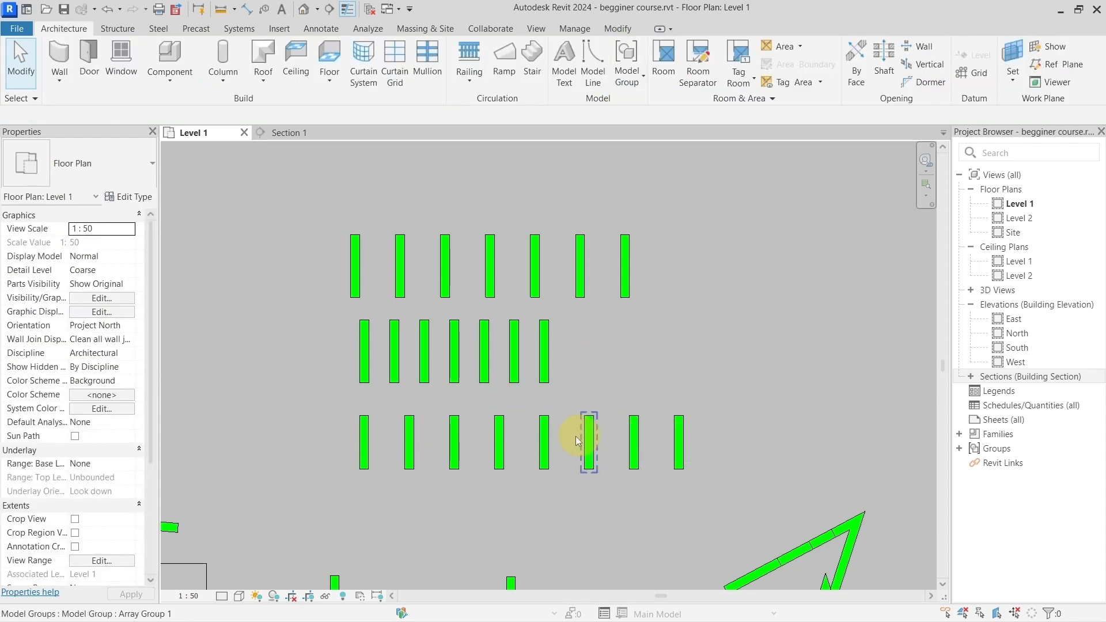
Step: Move the second wall of the lower grouped array up and away from the first wall to respace and slant the row
click(409, 437)
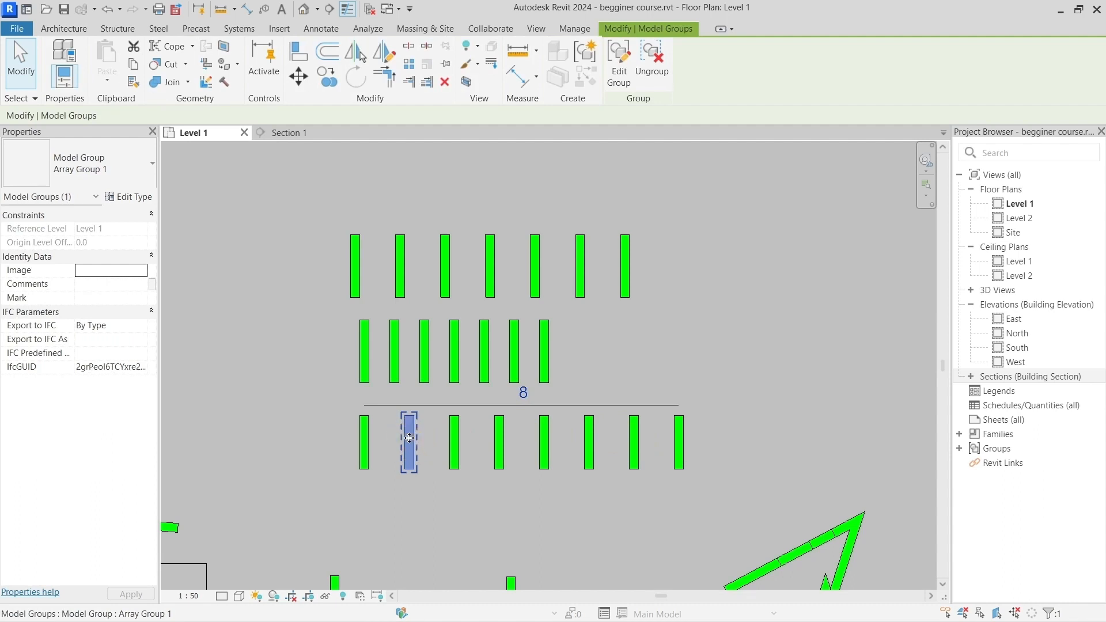
drag(409, 455, 434, 428)
scroll(434, 427, down, 1)
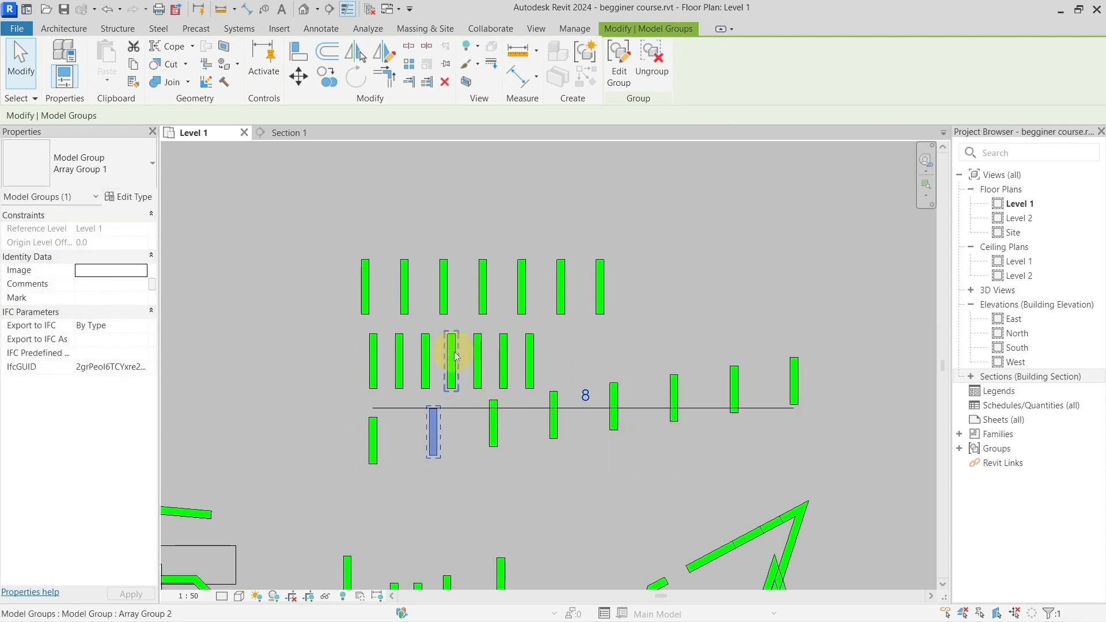
Step: Move the last wall of the middle grouped array outward and slightly upward to stretch the row
scroll(452, 351, up, 2)
click(568, 352)
drag(569, 346, 725, 317)
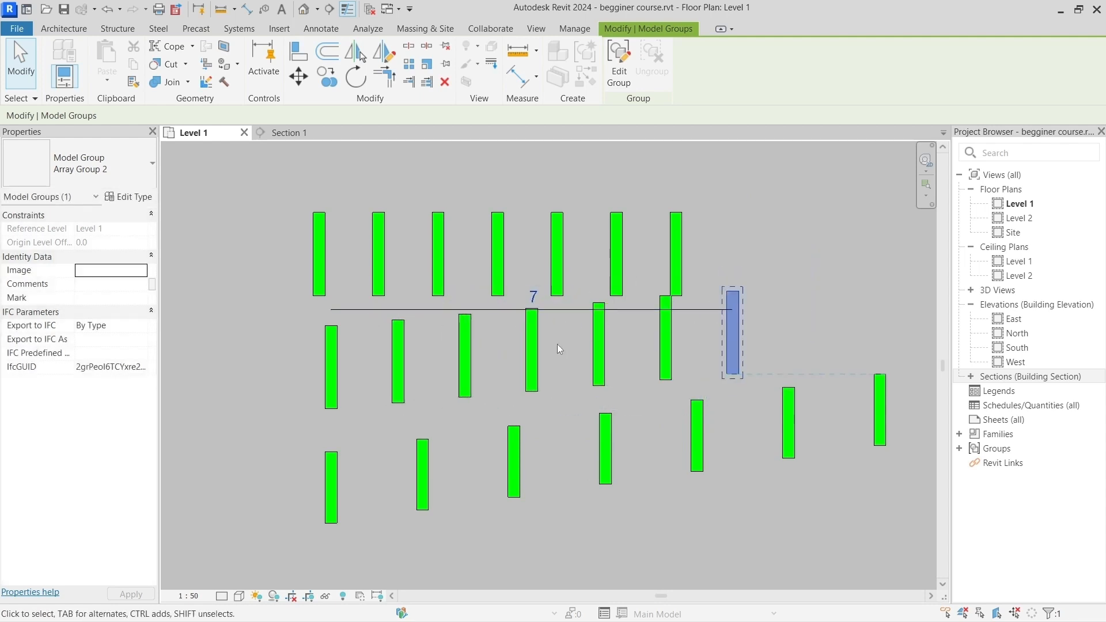
Step: Move the last wall of the ungrouped uppermost row slightly upward on its own, then clear the selection
click(498, 248)
middle_drag(497, 199, 475, 272)
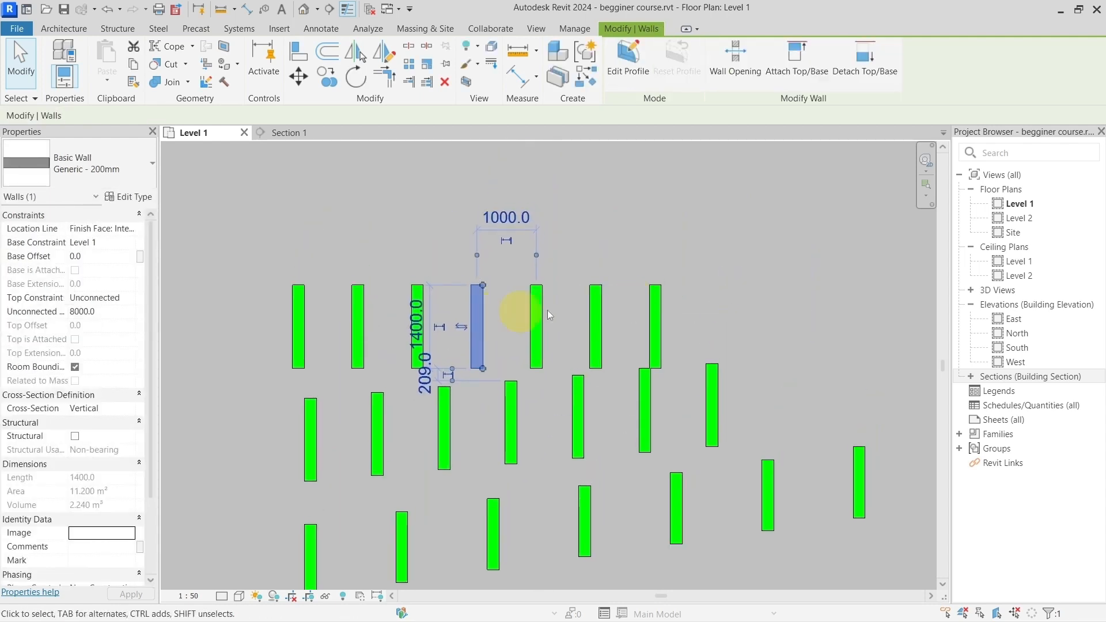
click(649, 302)
mouse_move(656, 310)
mouse_down()
mouse_move(697, 197)
mouse_move(679, 231)
mouse_move(641, 260)
mouse_move(652, 291)
mouse_up()
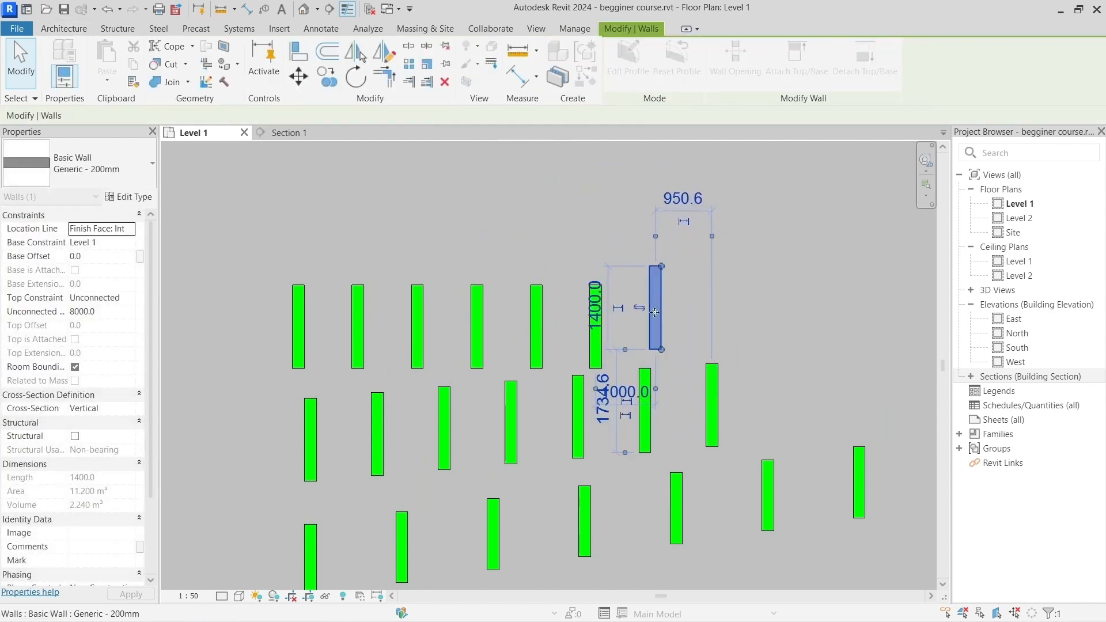
scroll(555, 365, down, 2)
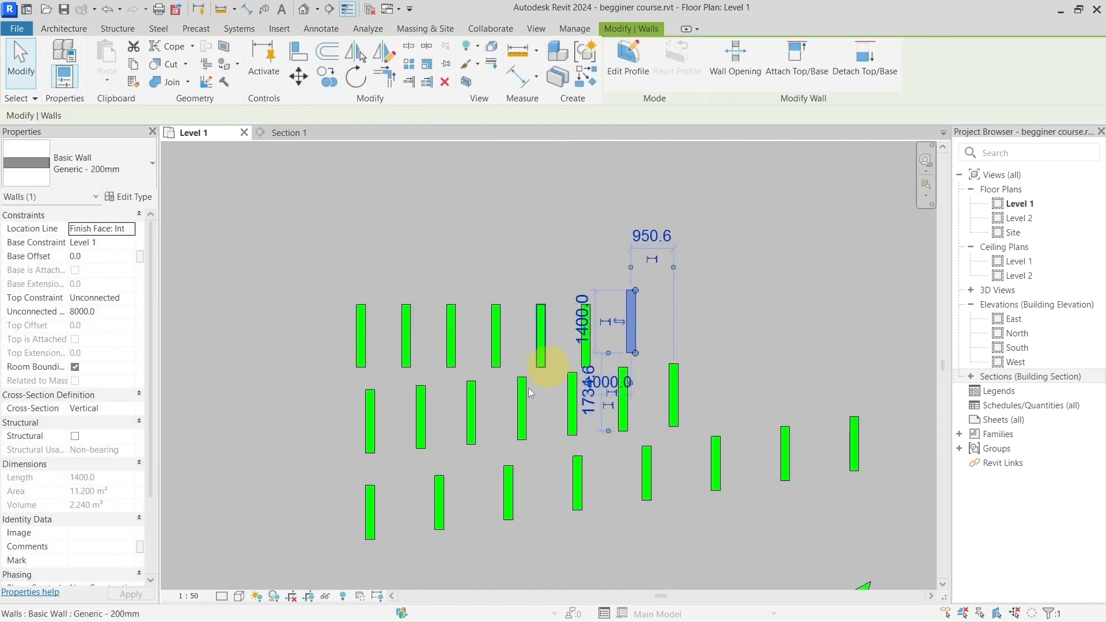
click(422, 203)
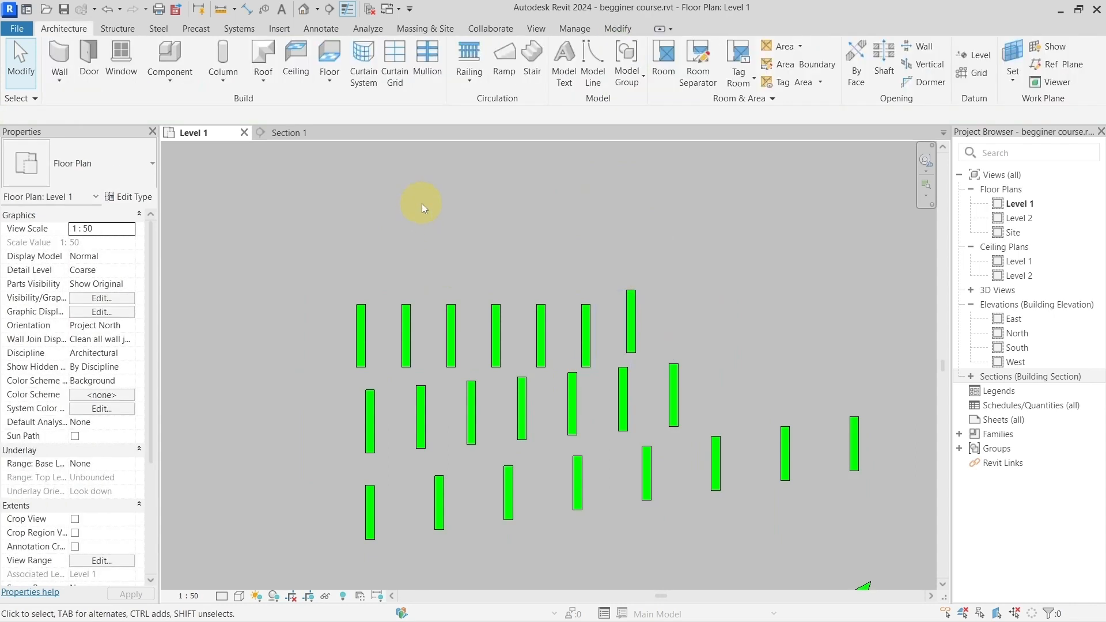
Step: Select all seven groups of the middle array and ungroup them into individual walls
click(476, 411)
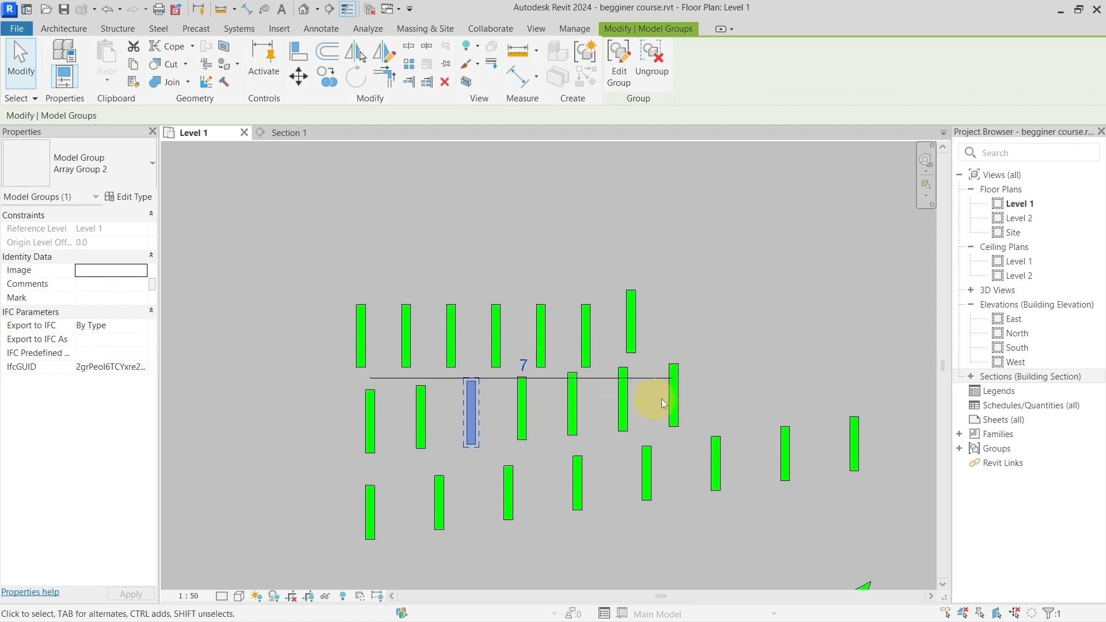
drag(718, 402, 368, 429)
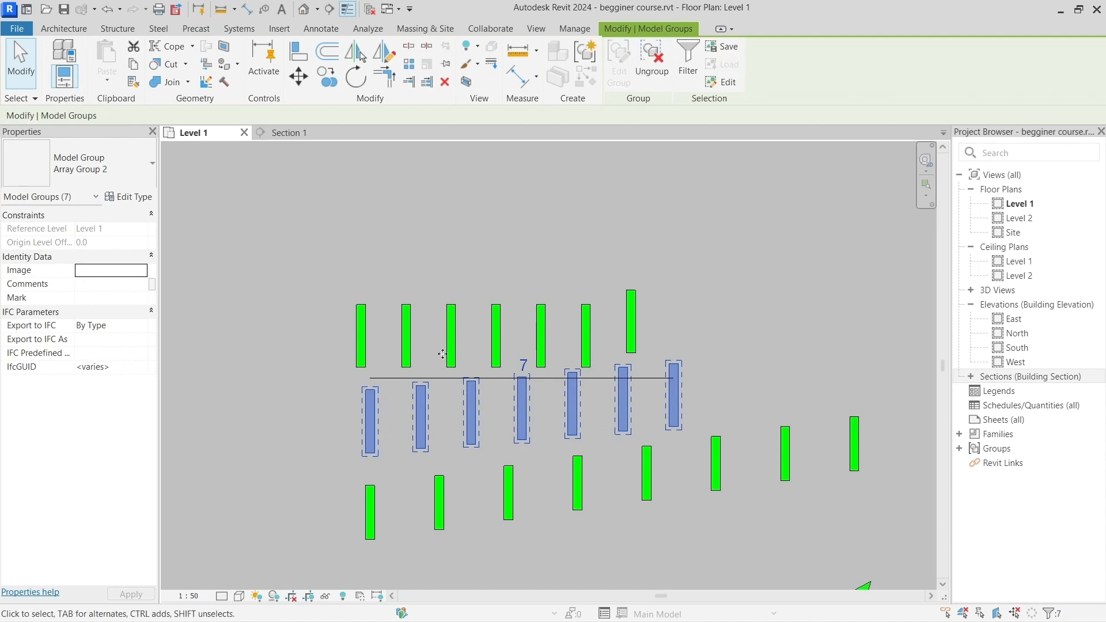
click(659, 74)
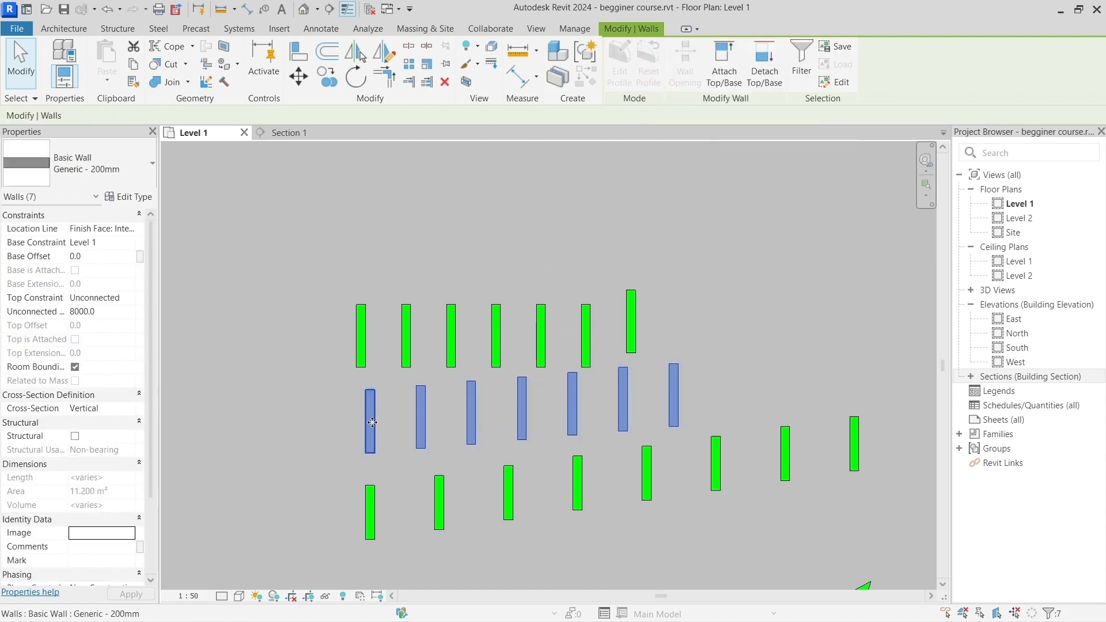
Step: Move the sixth wall of the ungrouped middle row to the empty space above the uppermost row
click(622, 400)
drag(630, 387, 508, 216)
click(645, 400)
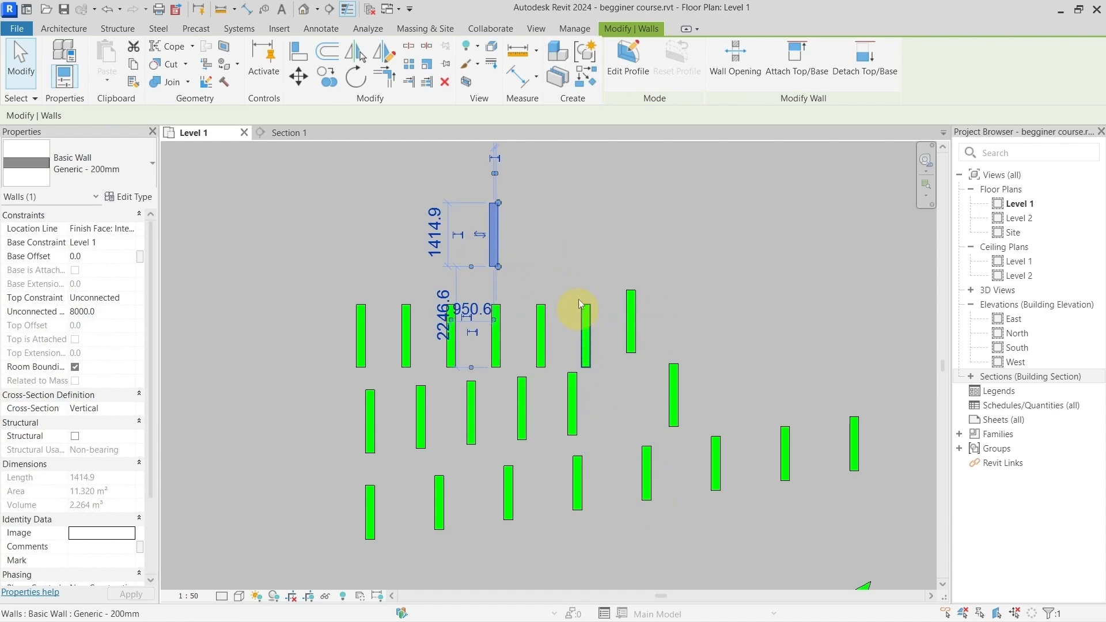
click(575, 254)
Step: Move the detached wall above the rows horizontally into the empty area well to the right of the arrays
scroll(575, 254, down, 3)
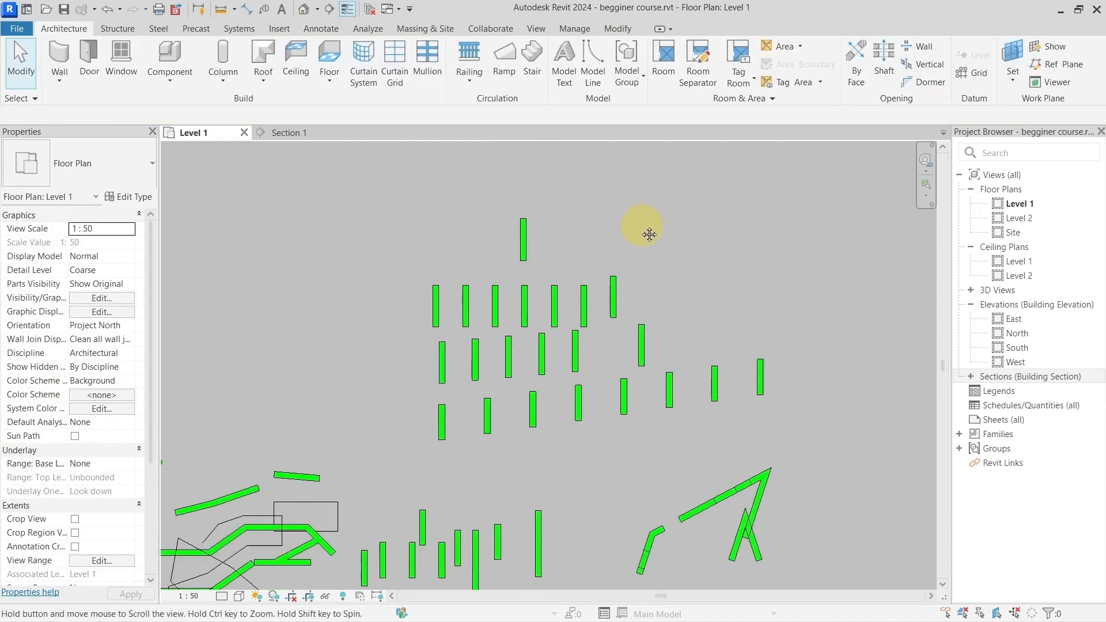
middle_drag(649, 234, 487, 257)
click(356, 254)
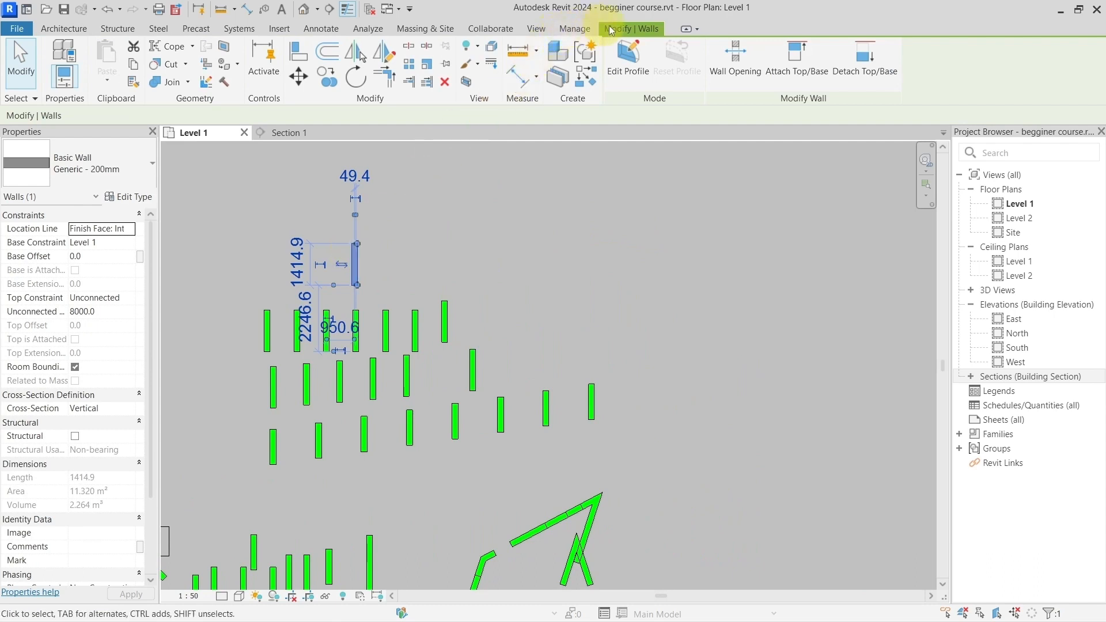
click(416, 61)
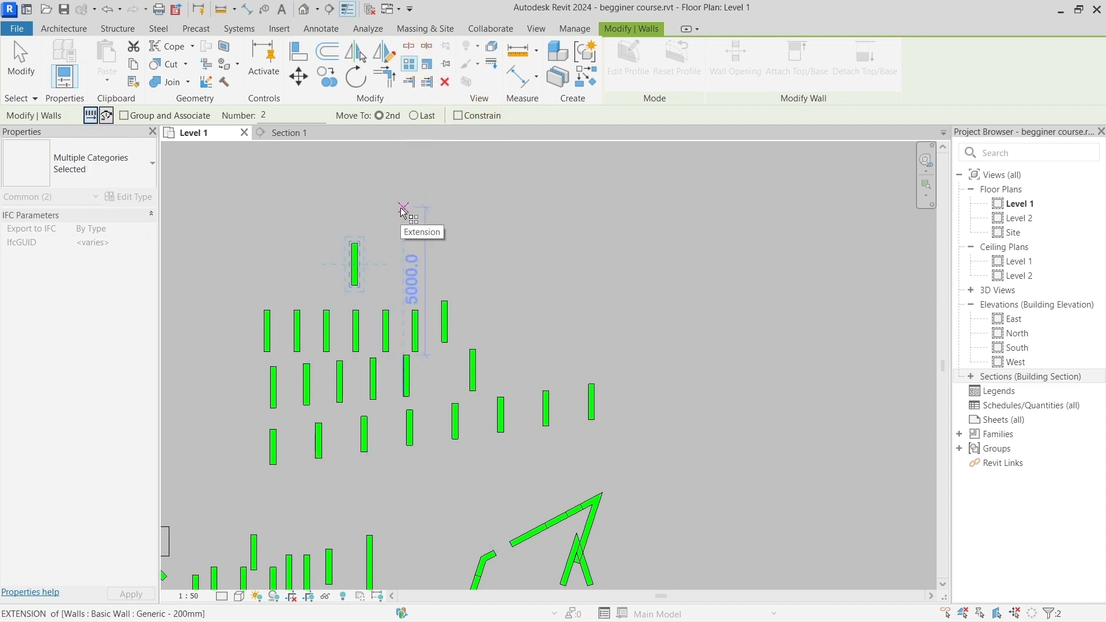
click(355, 248)
click(299, 75)
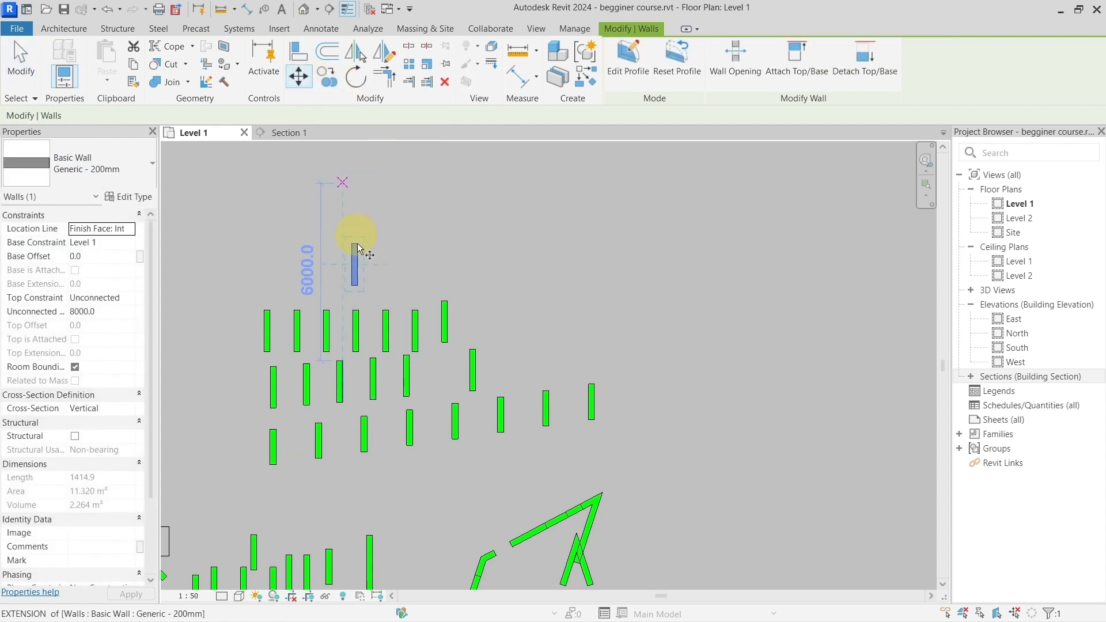
click(357, 272)
click(746, 290)
middle_drag(767, 291, 434, 317)
Step: Start an ungrouped radial array of the isolated wall with 5 items, Move To Last, a rotation center below the wall and a vertical start ray
scroll(358, 334, up, 3)
scroll(359, 334, up, 2)
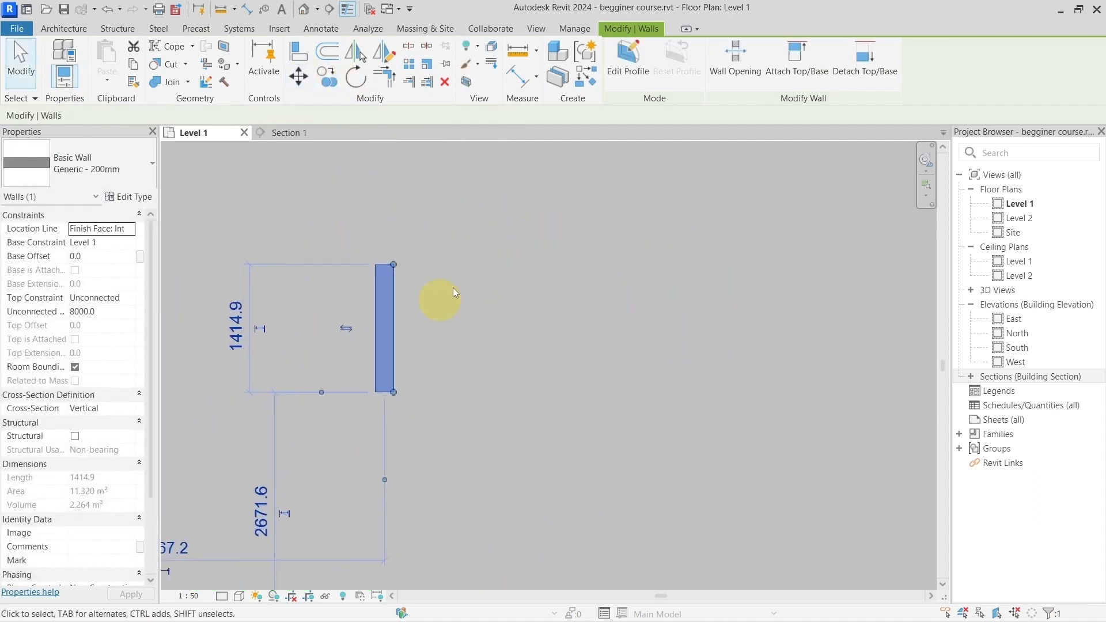
click(412, 64)
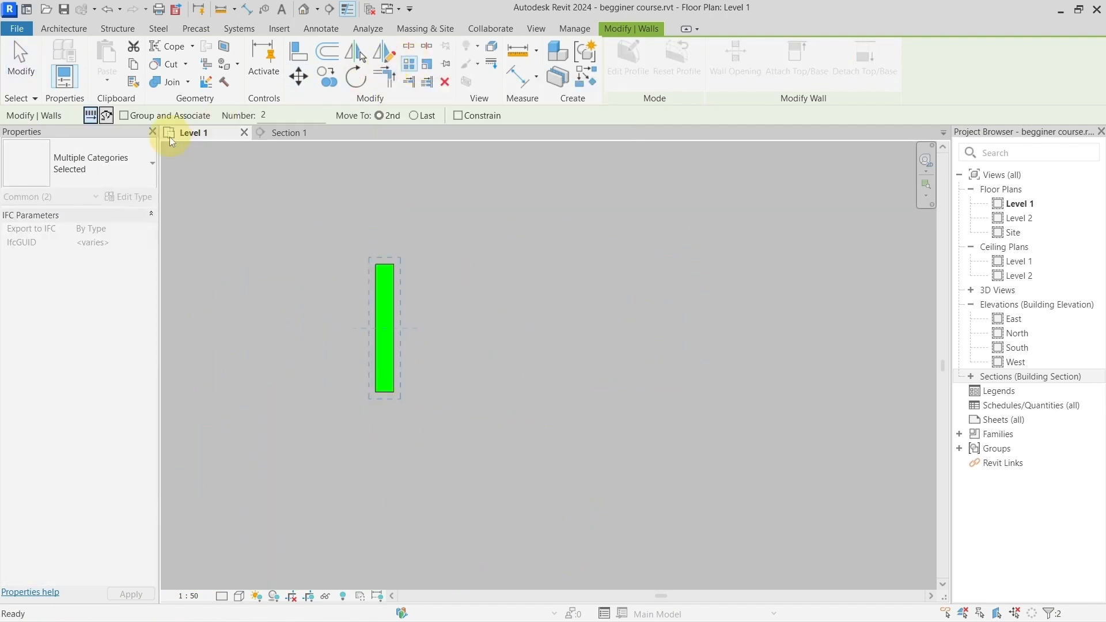
click(106, 116)
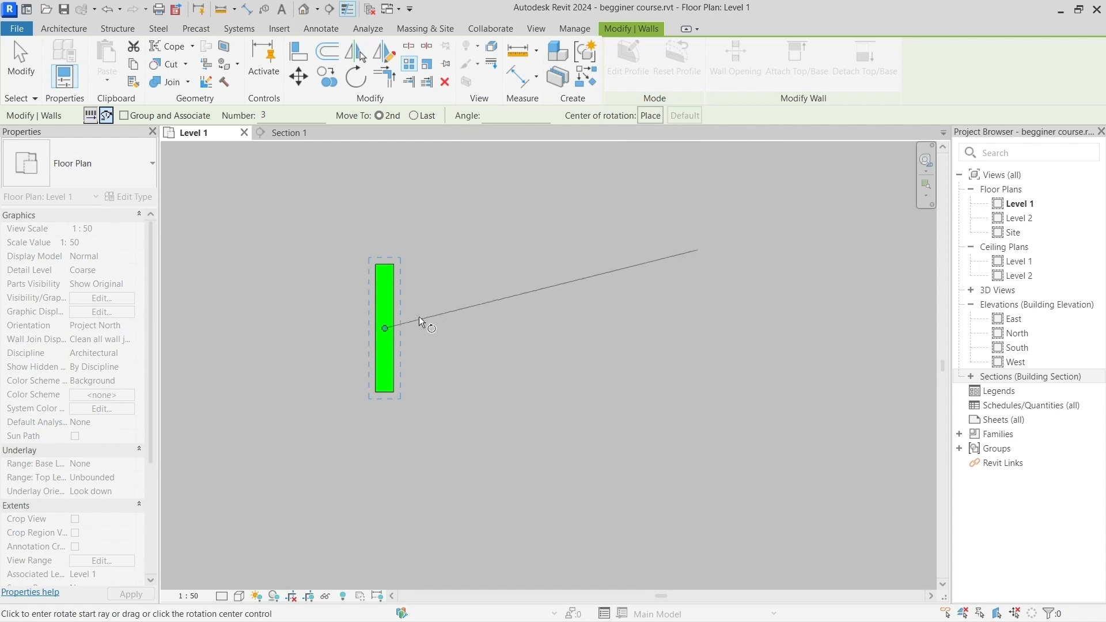
drag(385, 329, 410, 462)
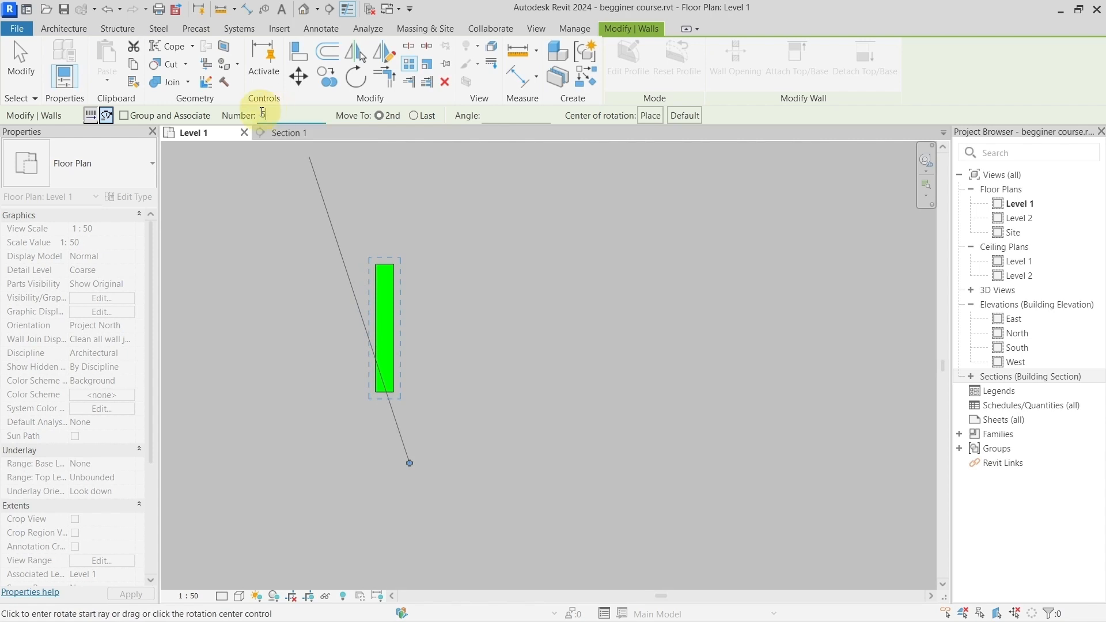
click(415, 116)
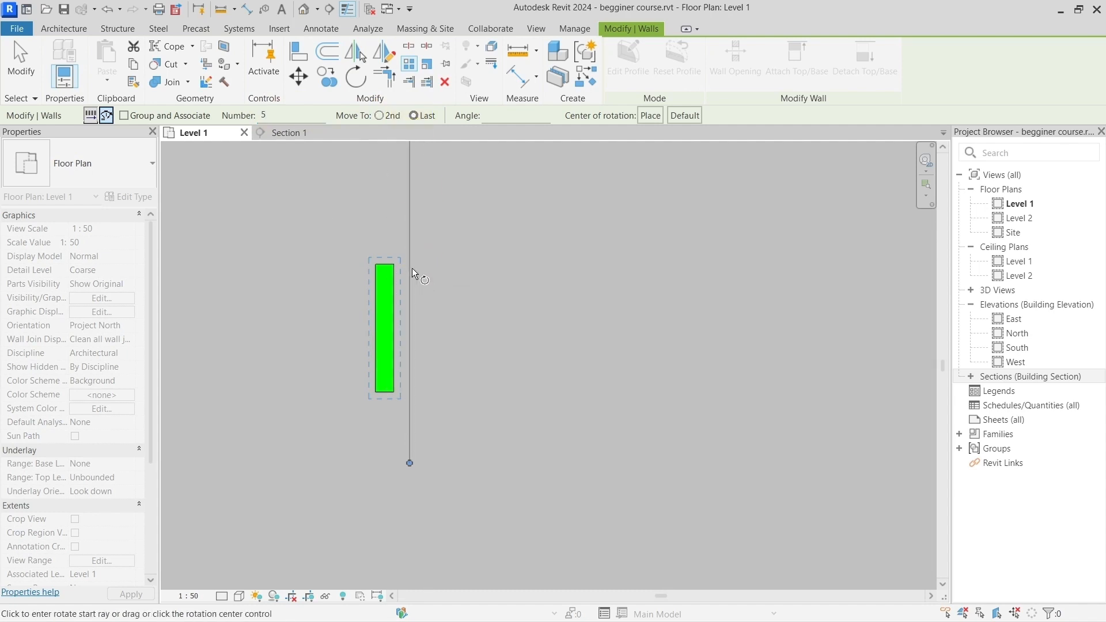
click(413, 268)
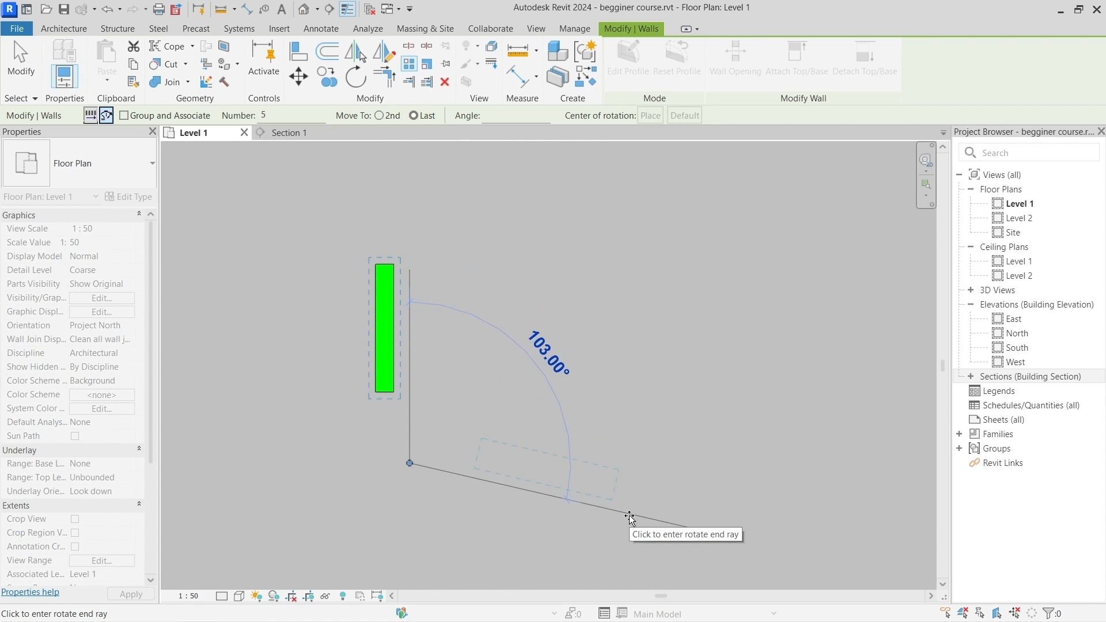
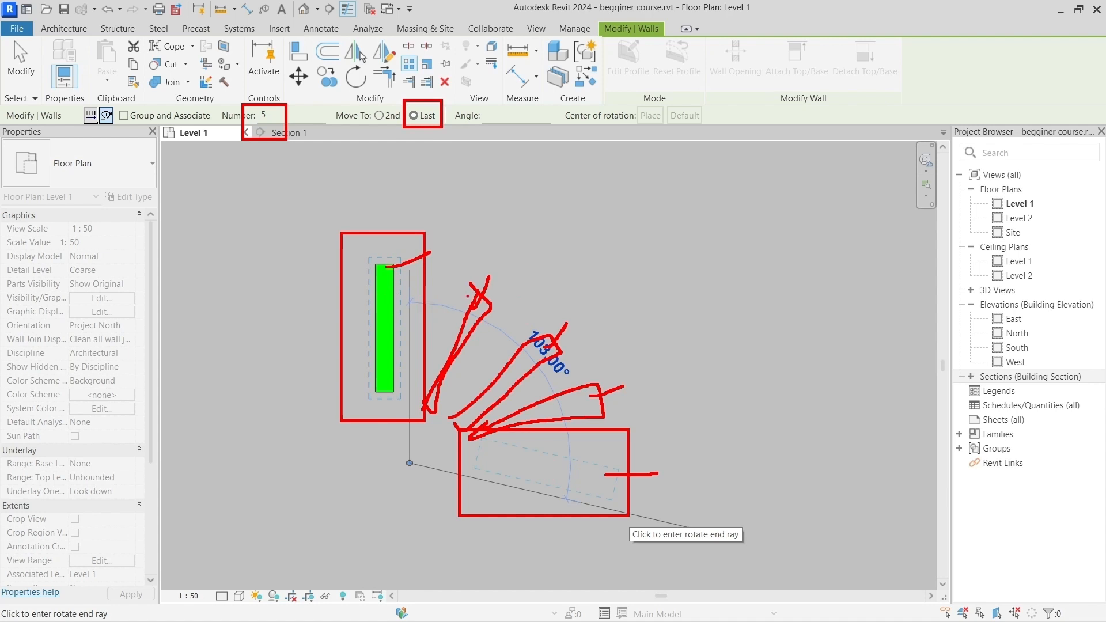
Step: Complete the radial wall array by placing its end ray 105° clockwise from the vertical start ray
click(645, 525)
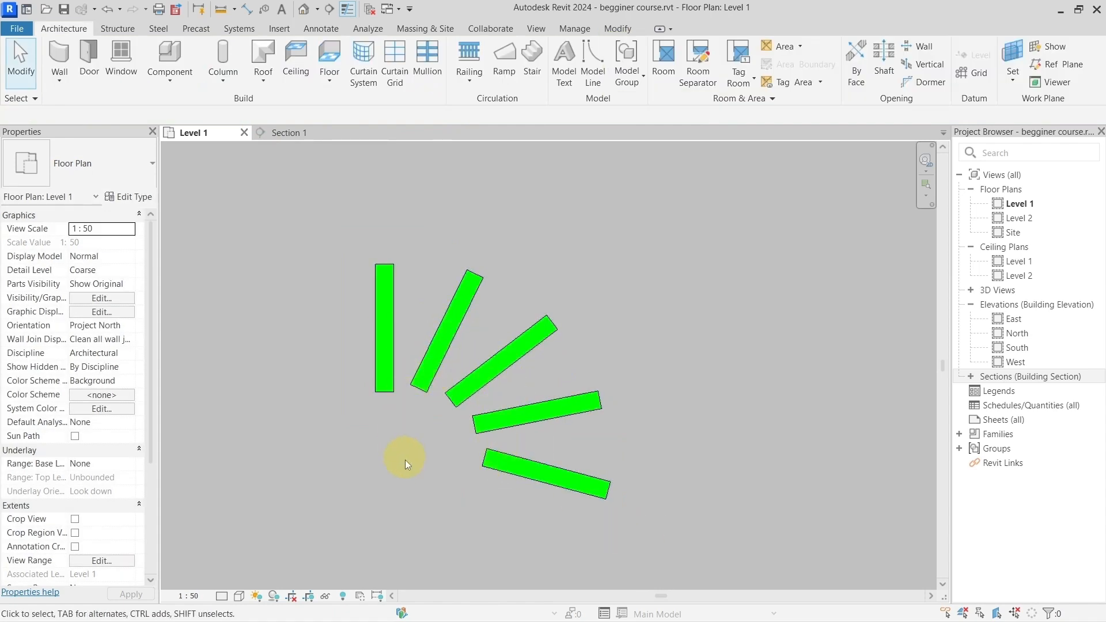
click(392, 321)
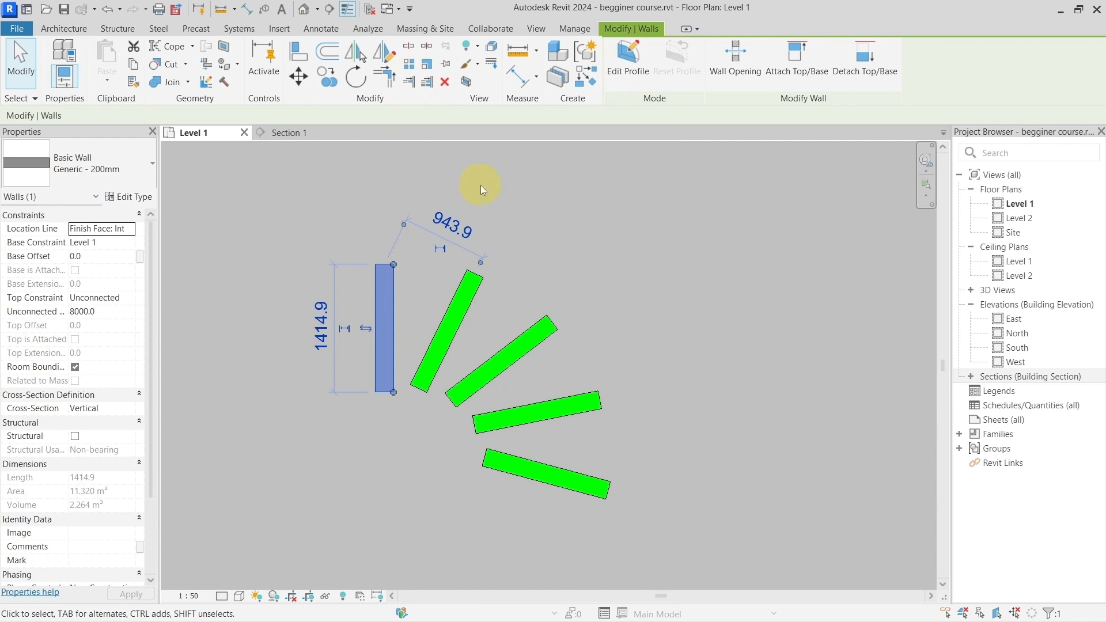
scroll(482, 189, down, 2)
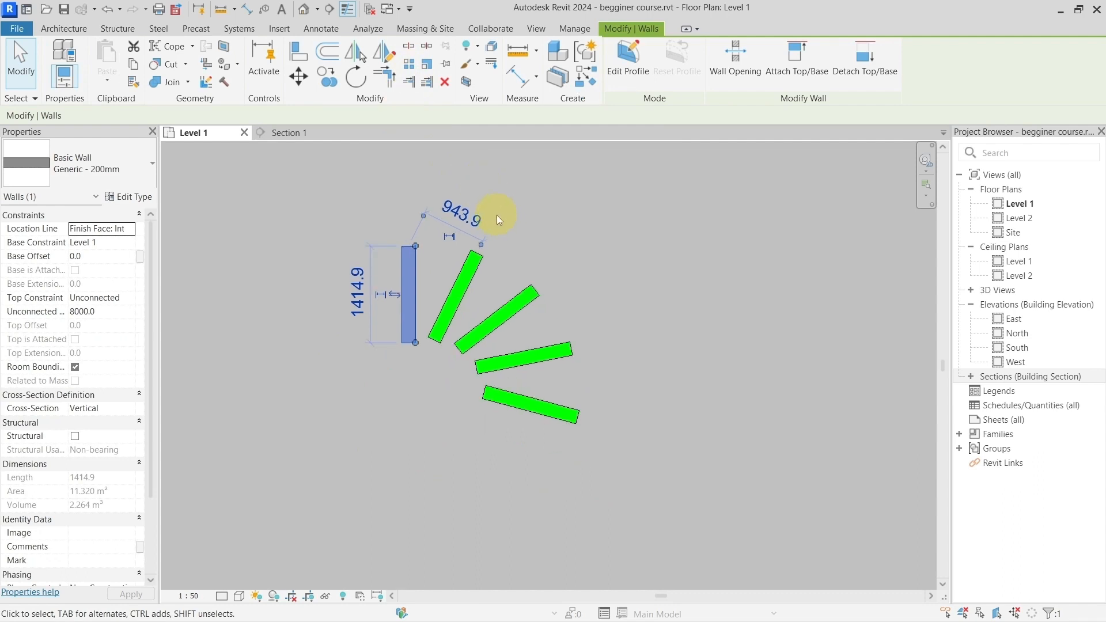
click(497, 215)
Step: Draw a sloped detail line about 3900 mm long at about 19° in the empty area below the bent walls
scroll(496, 214, down, 2)
middle_drag(349, 264, 416, 234)
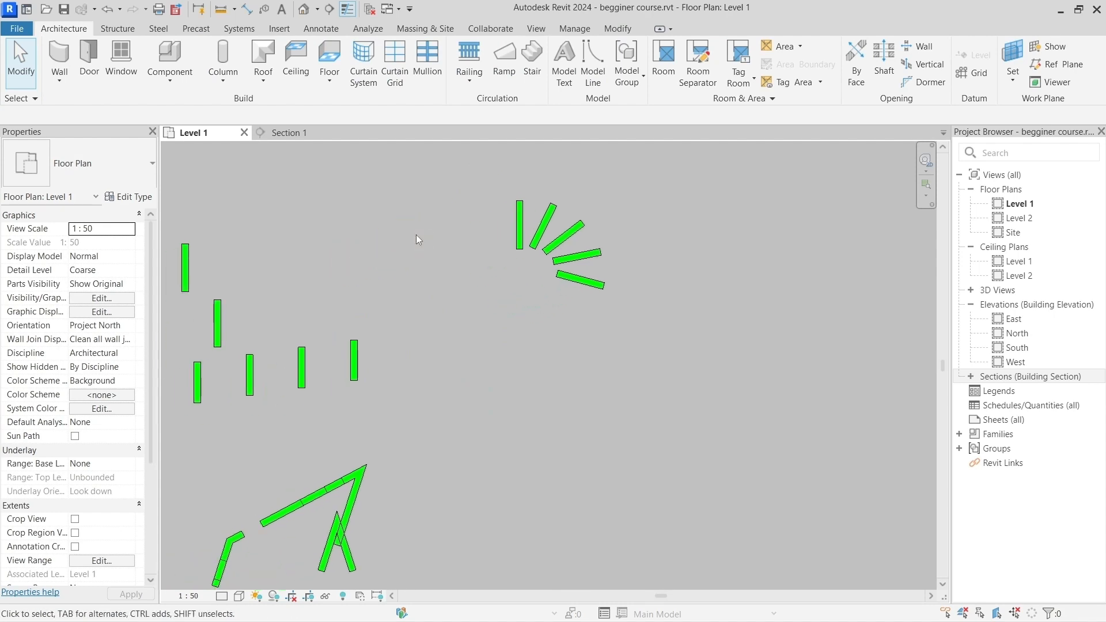
scroll(448, 329, down, 2)
scroll(288, 396, down, 1)
middle_drag(288, 395, 634, 296)
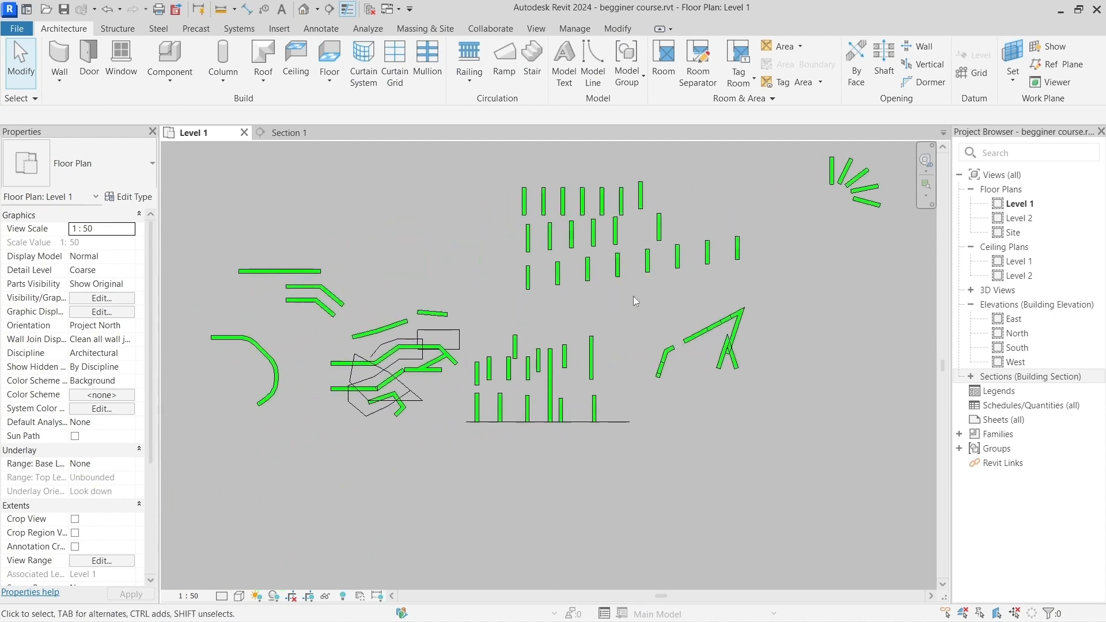
scroll(364, 445, up, 5)
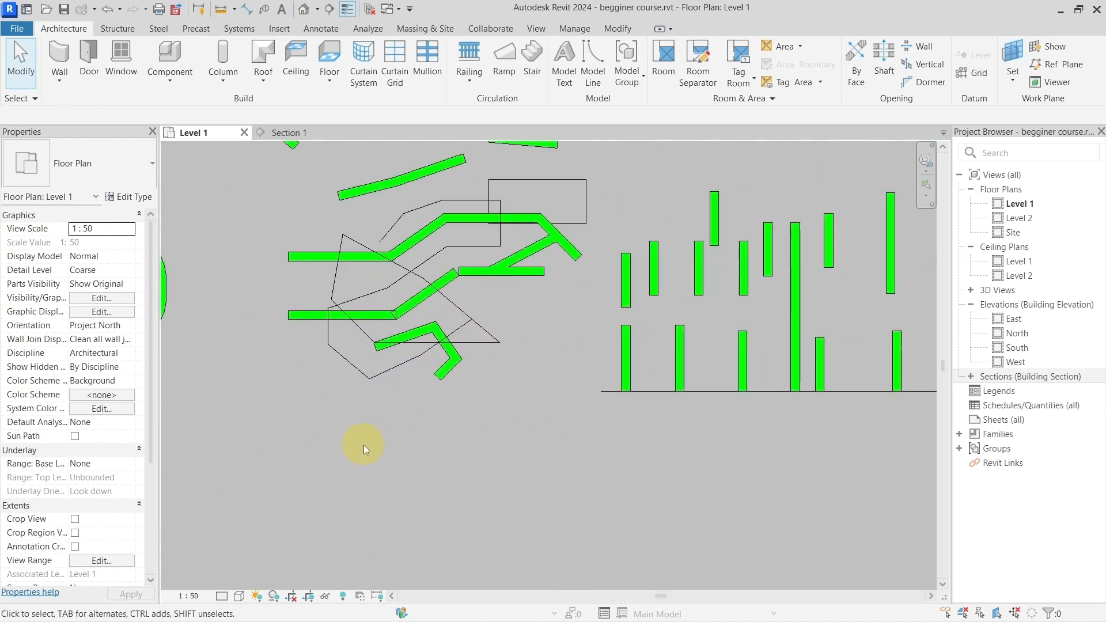
scroll(372, 396, up, 1)
click(617, 28)
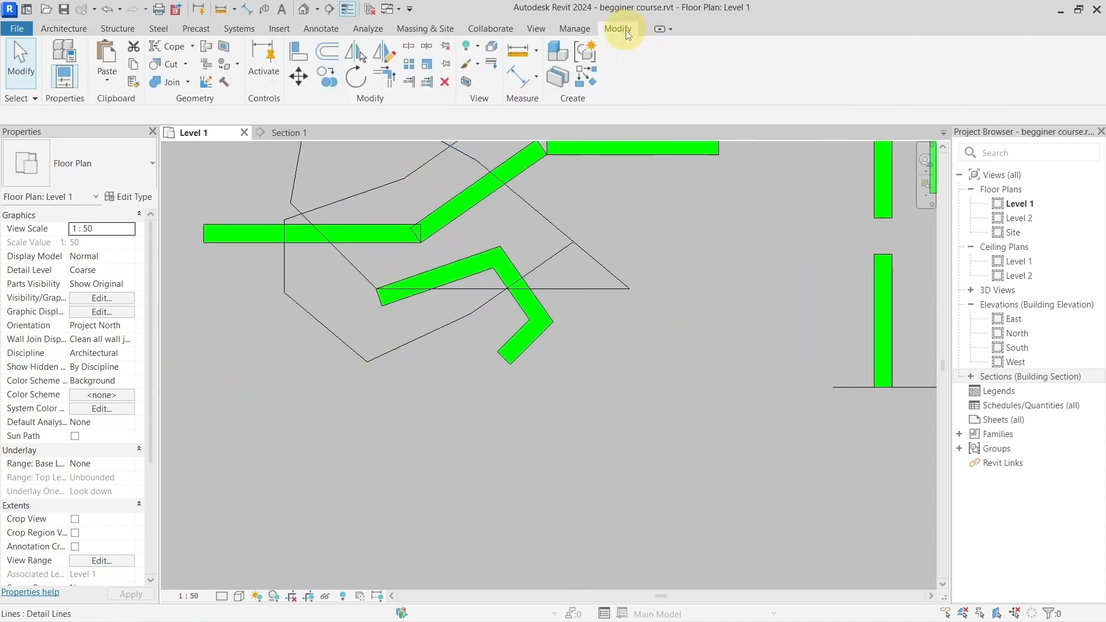
scroll(470, 362, down, 1)
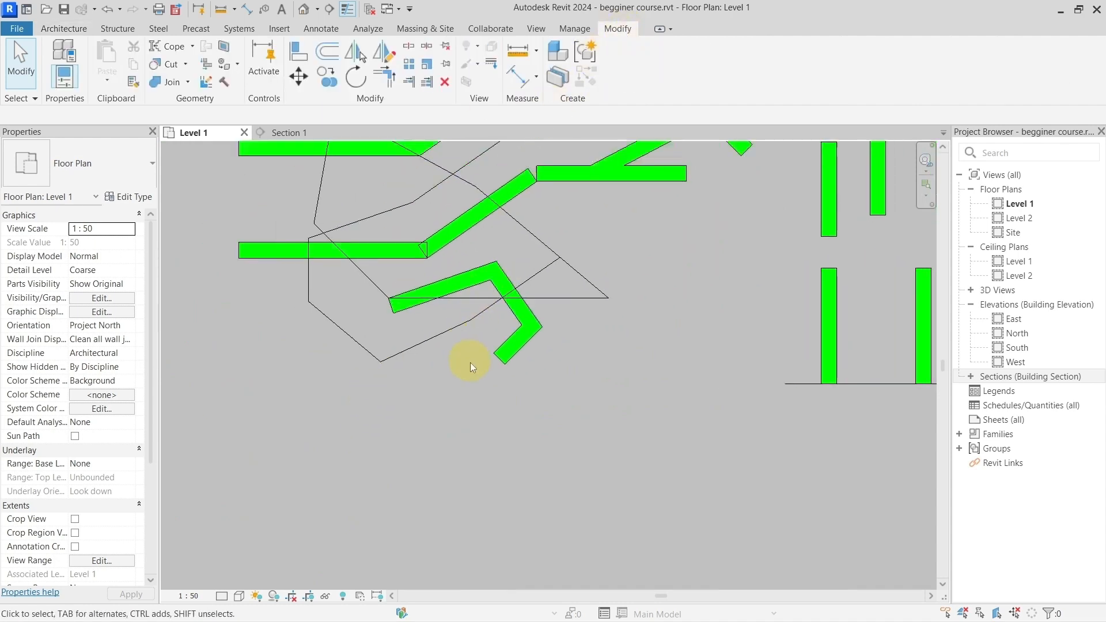
middle_drag(423, 256, 401, 323)
middle_drag(462, 458, 396, 312)
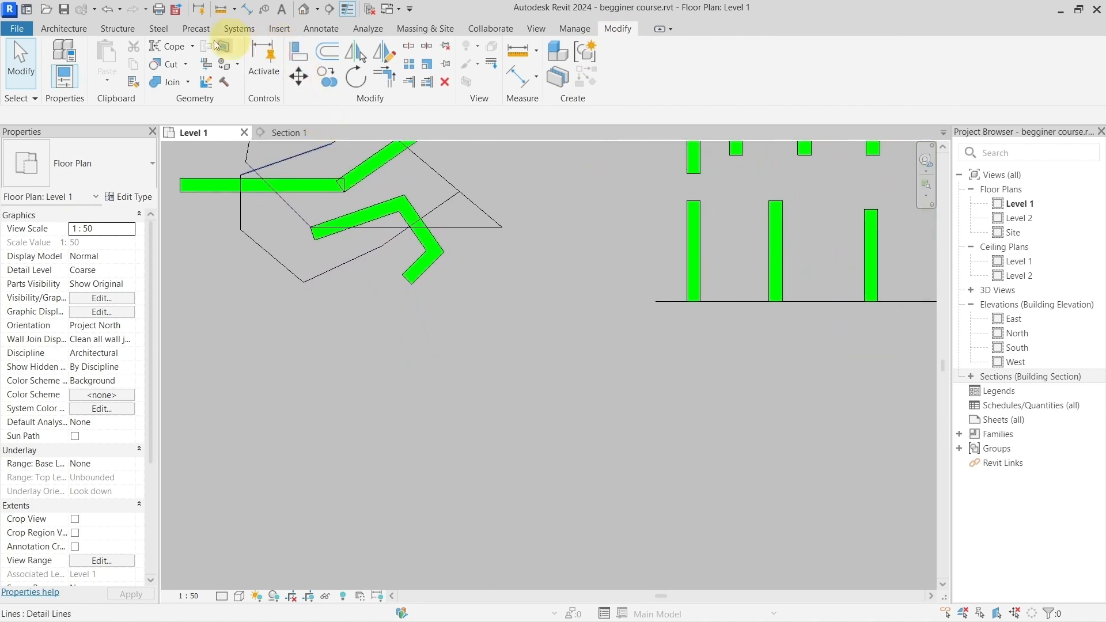
click(64, 29)
click(314, 29)
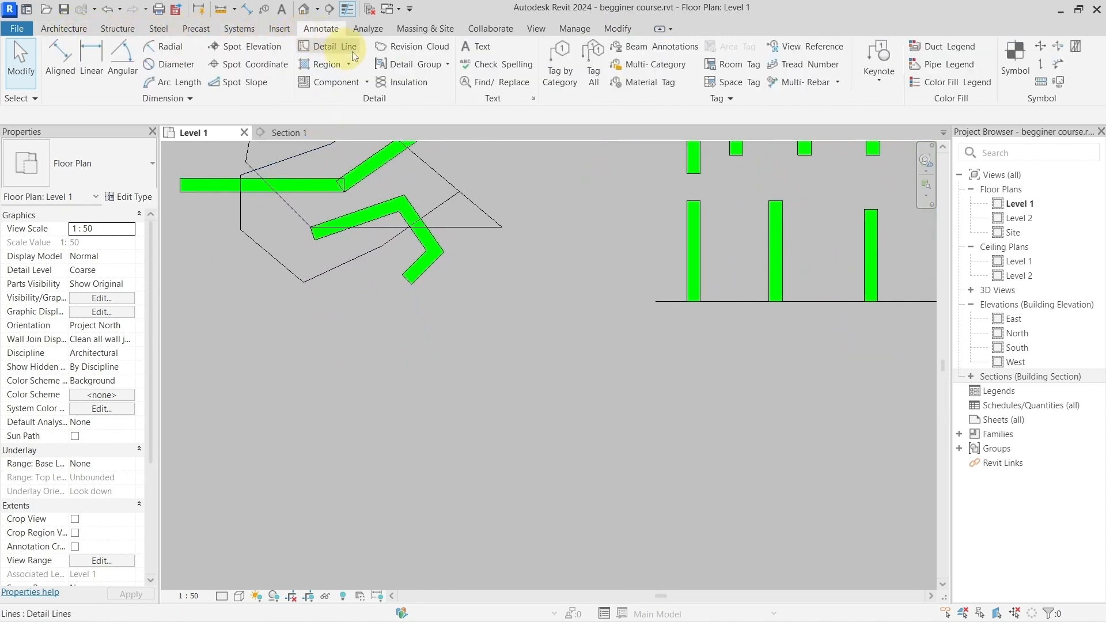
click(334, 49)
click(318, 484)
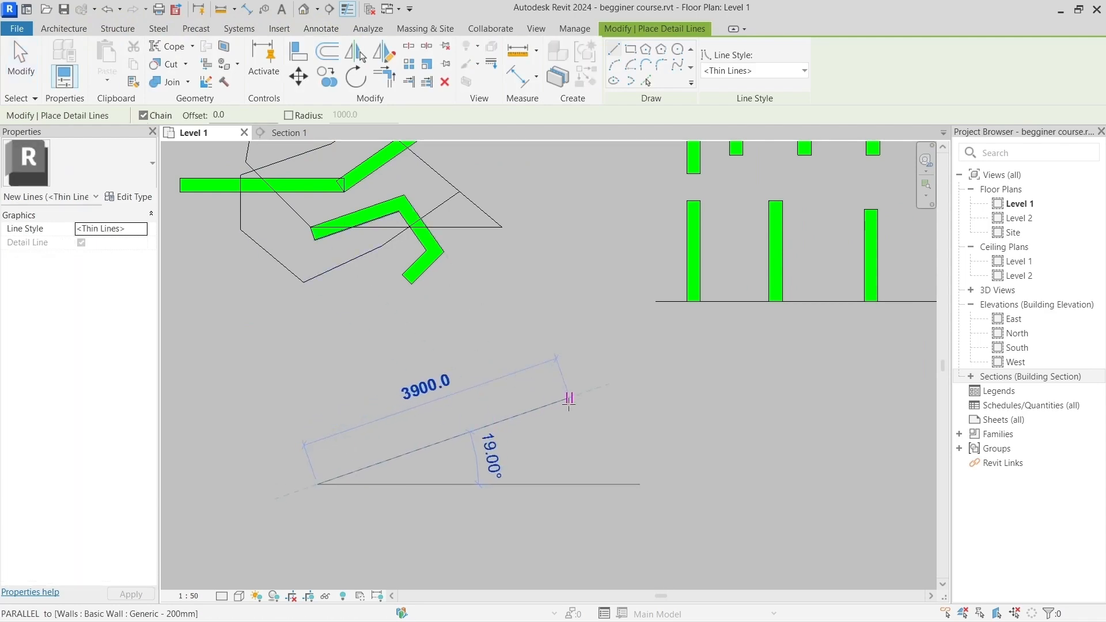
click(569, 397)
key(Escape)
key(Escape)
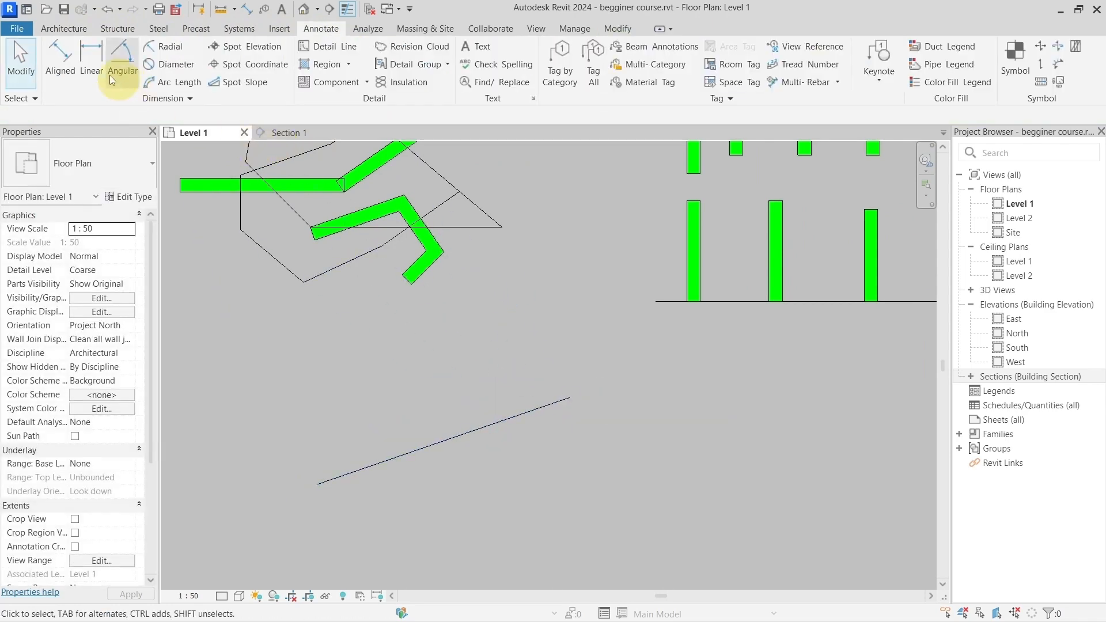
Step: Draw a Generic - 200mm wall about 2900 mm long at about 10° just below the sloped detail line
click(65, 29)
click(62, 55)
click(409, 490)
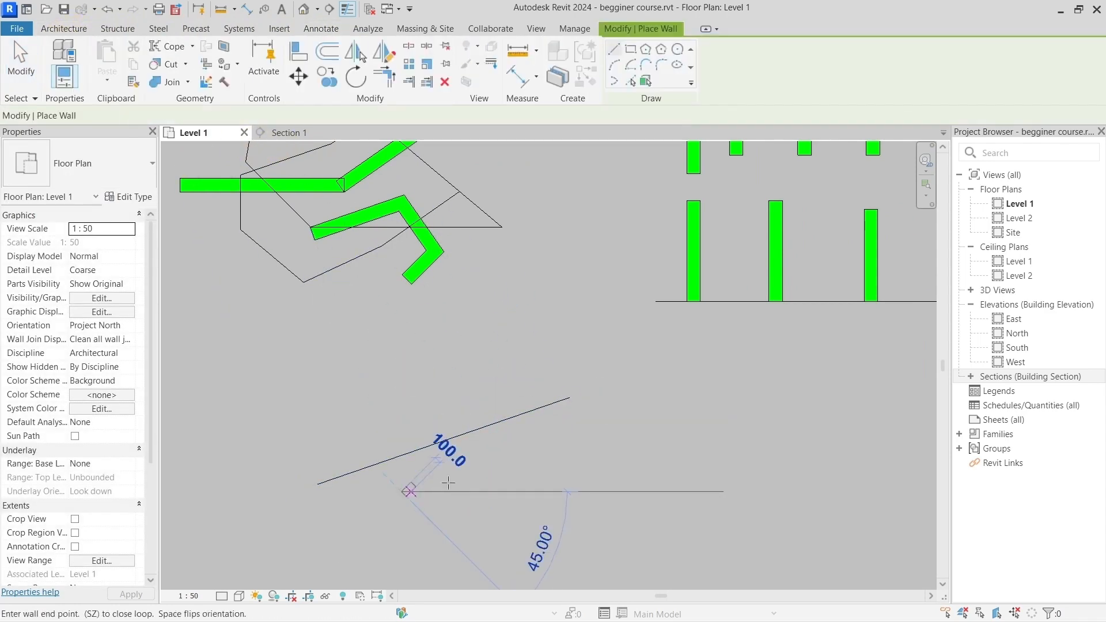
click(595, 456)
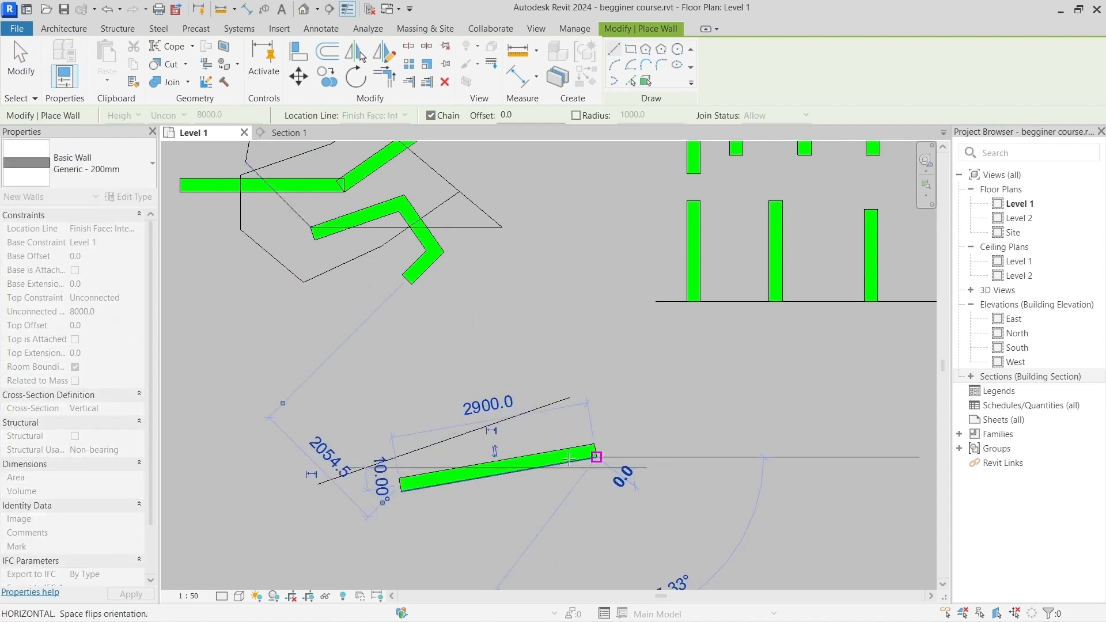
key(Escape)
scroll(472, 427, up, 5)
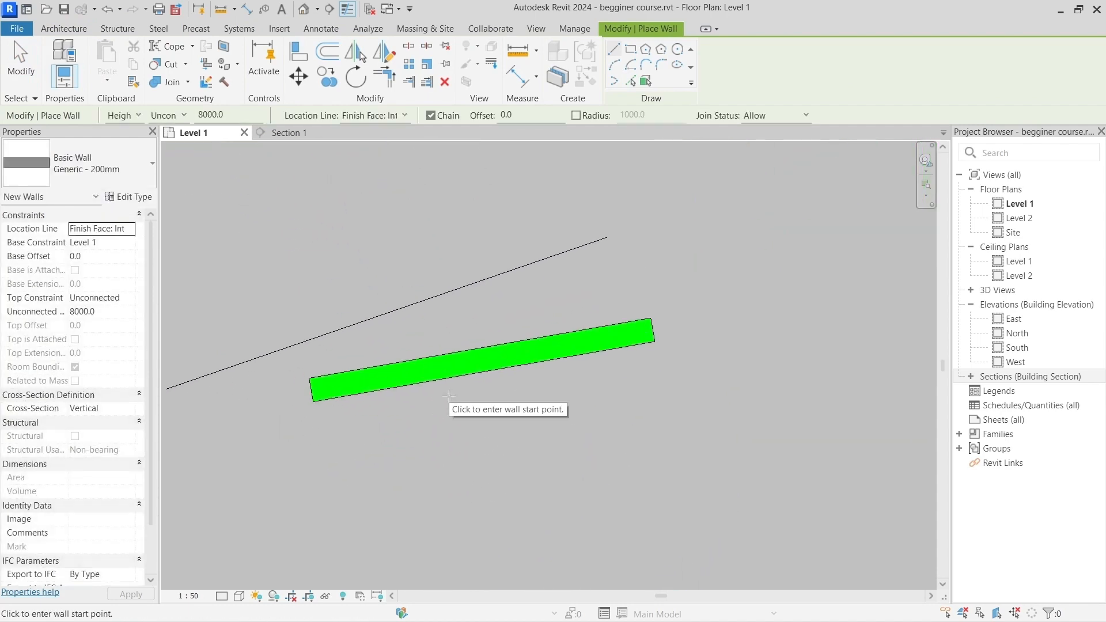
key(Escape)
click(451, 362)
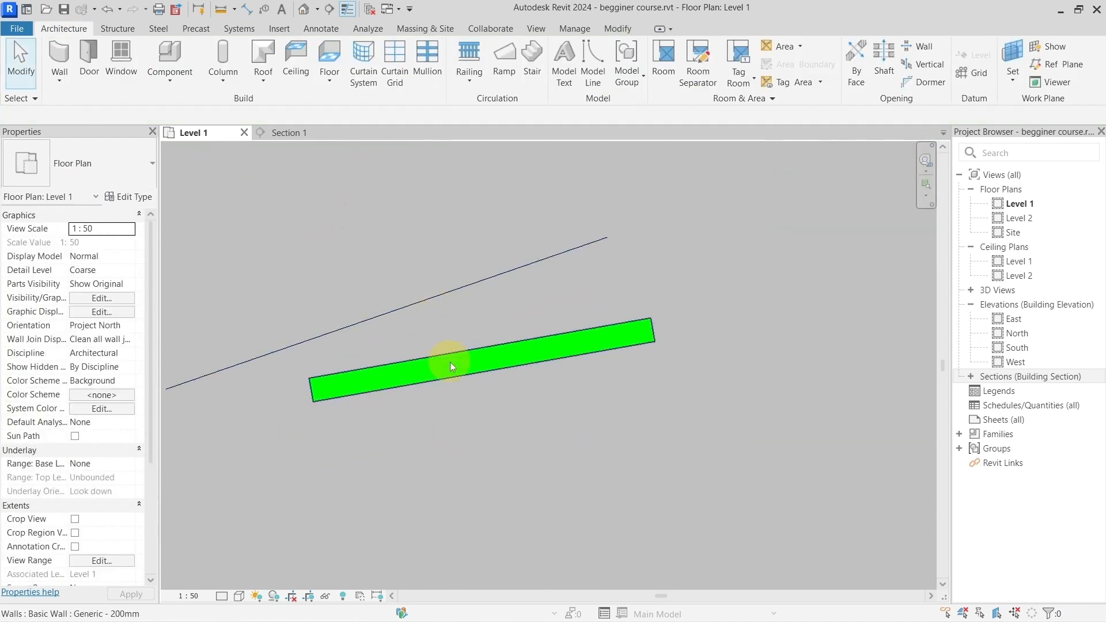
click(427, 299)
key(Escape)
click(410, 374)
drag(314, 402, 334, 381)
key(Escape)
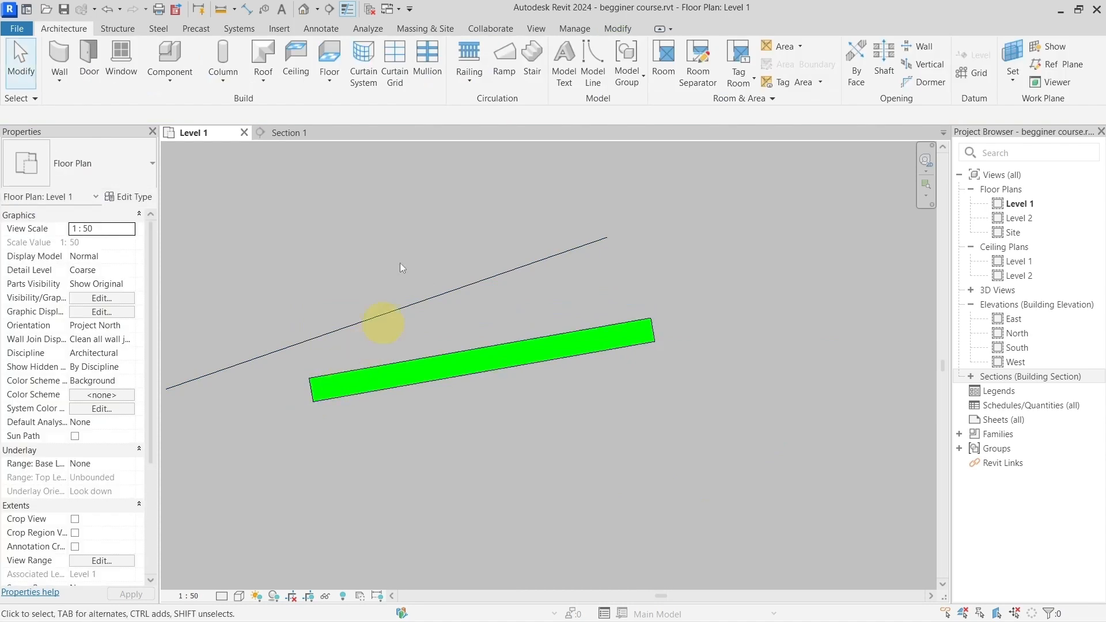
Step: Align the upper face of the new sloped wall with the detail line above it
click(618, 28)
click(311, 57)
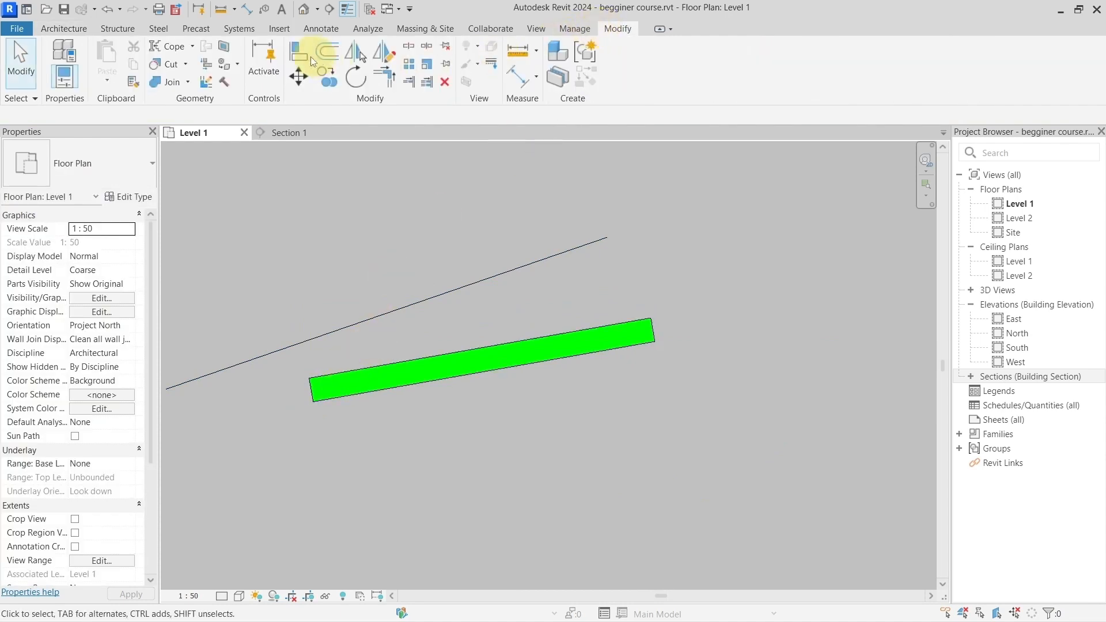
click(303, 56)
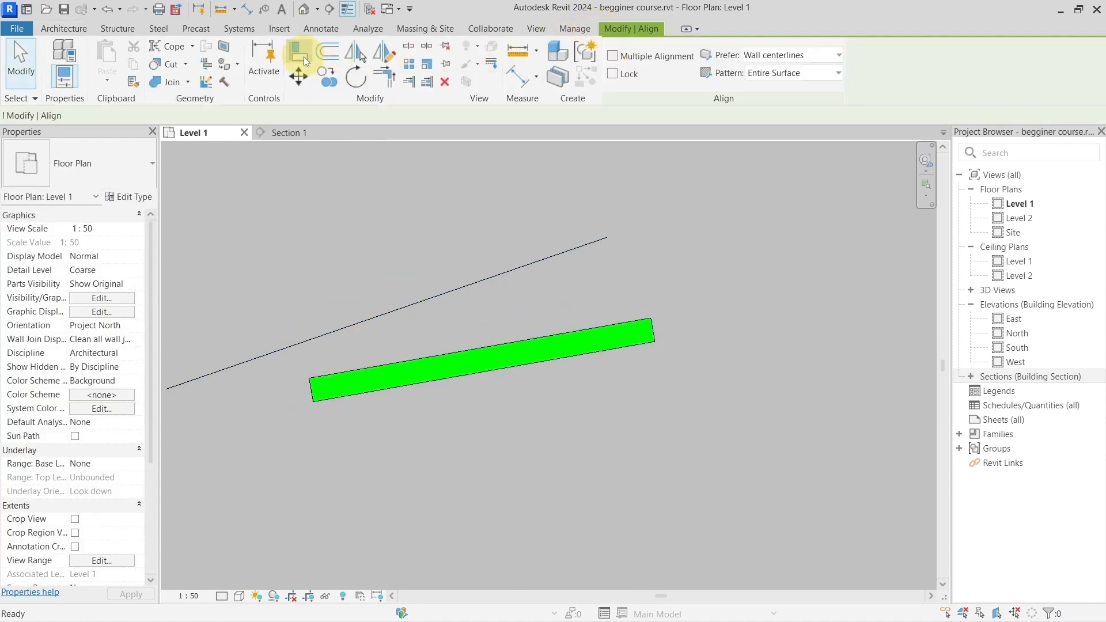
click(467, 277)
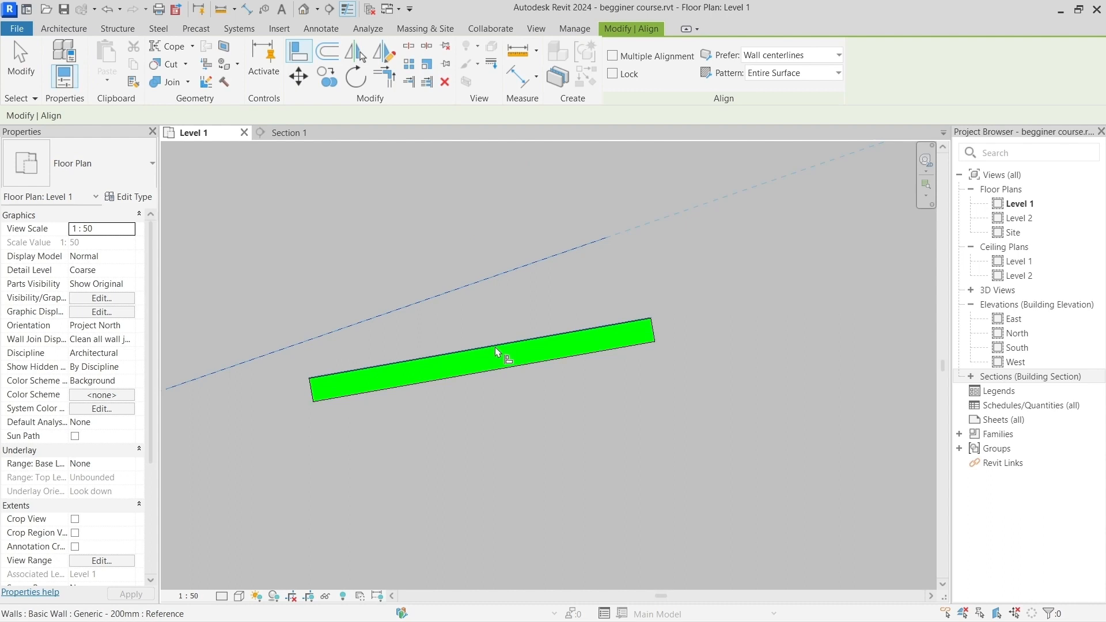
click(609, 331)
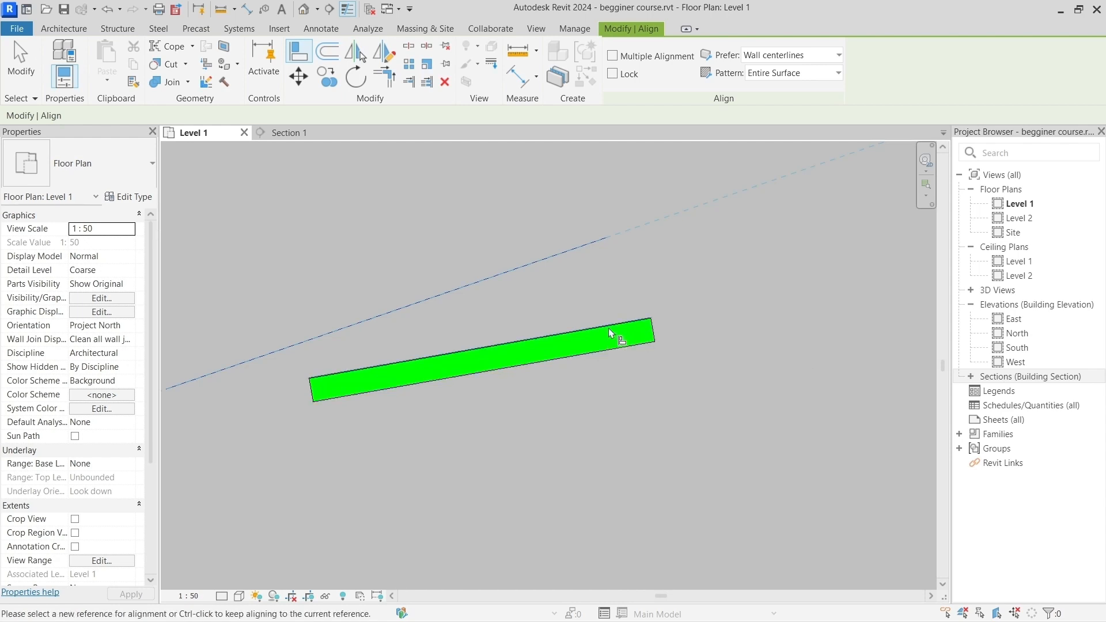
scroll(608, 327, down, 2)
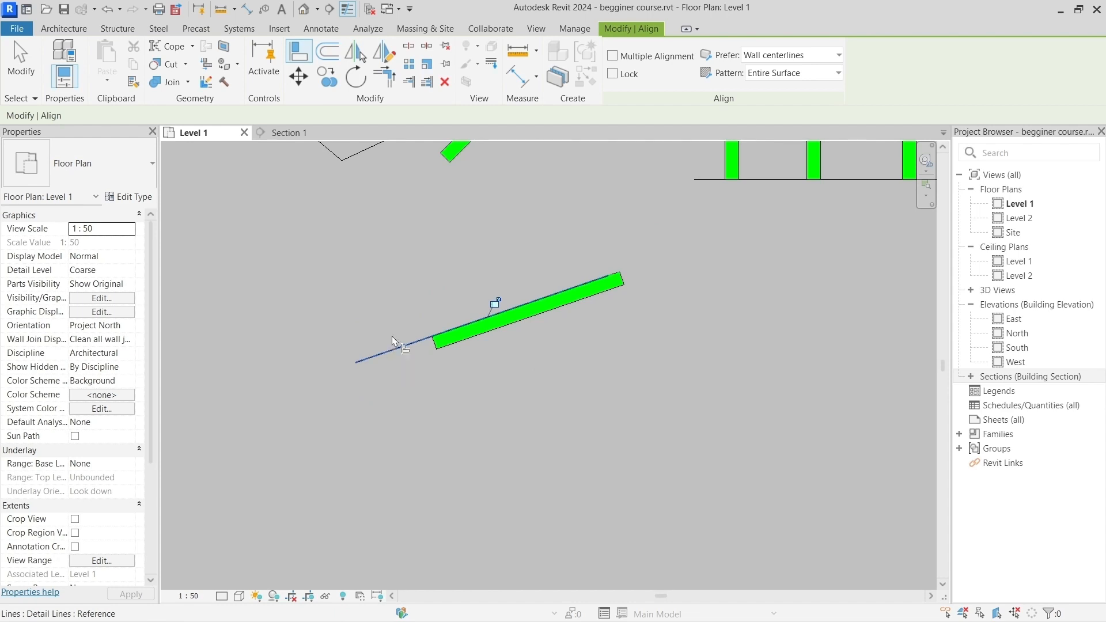
click(391, 350)
Step: Align the third and fourth short vertical walls face to face against the second one, forming a block of three adjoining walls
middle_drag(596, 178, 566, 365)
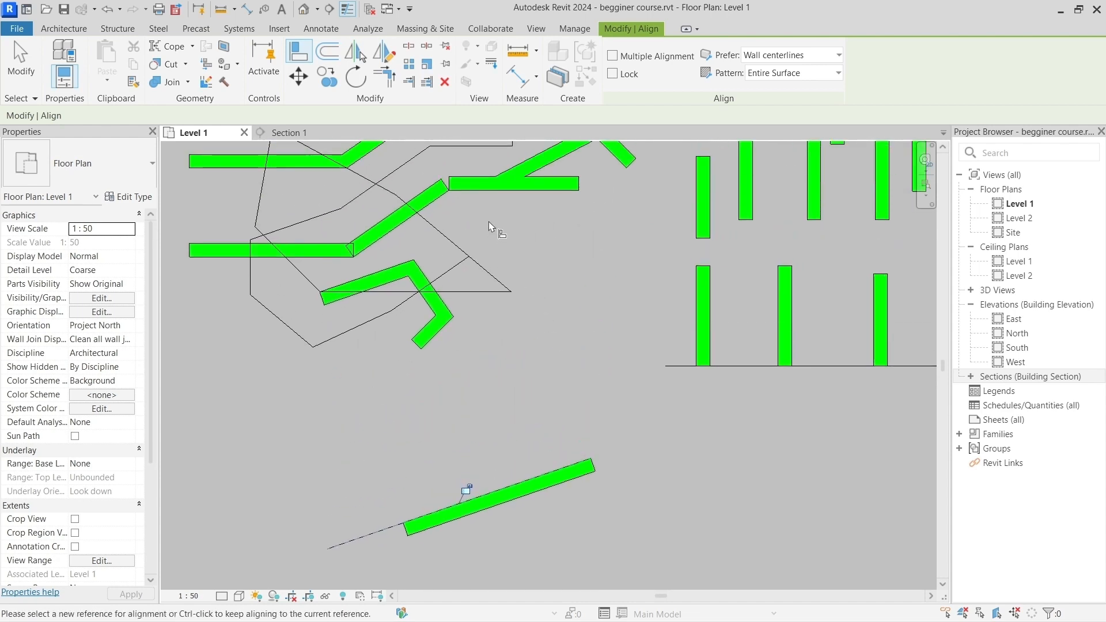
middle_drag(495, 228, 543, 361)
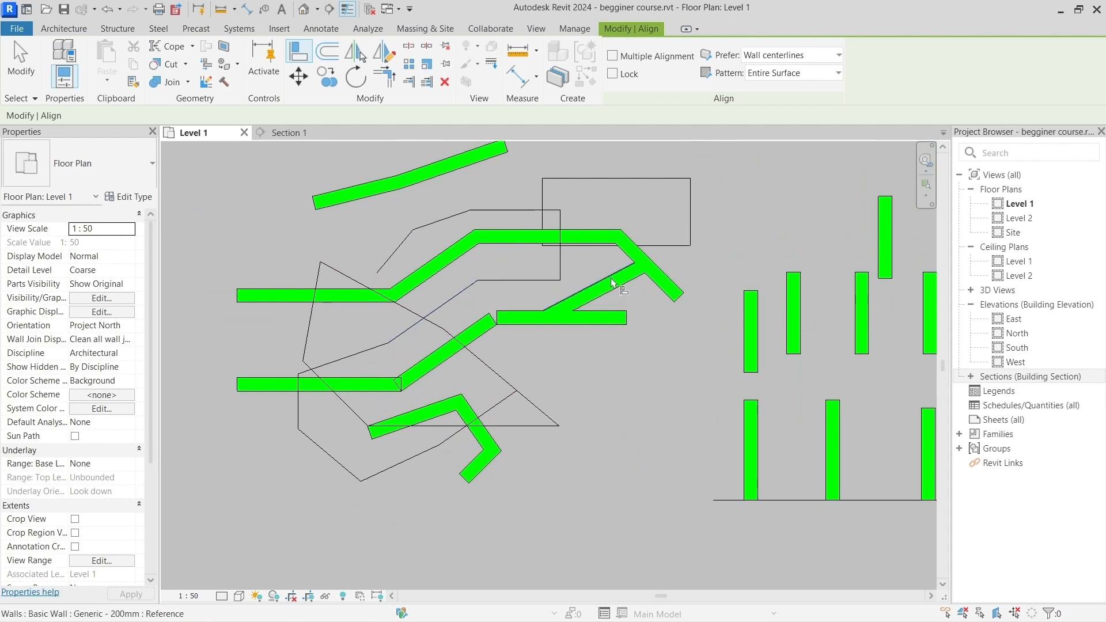
middle_drag(753, 227, 518, 206)
scroll(632, 283, up, 3)
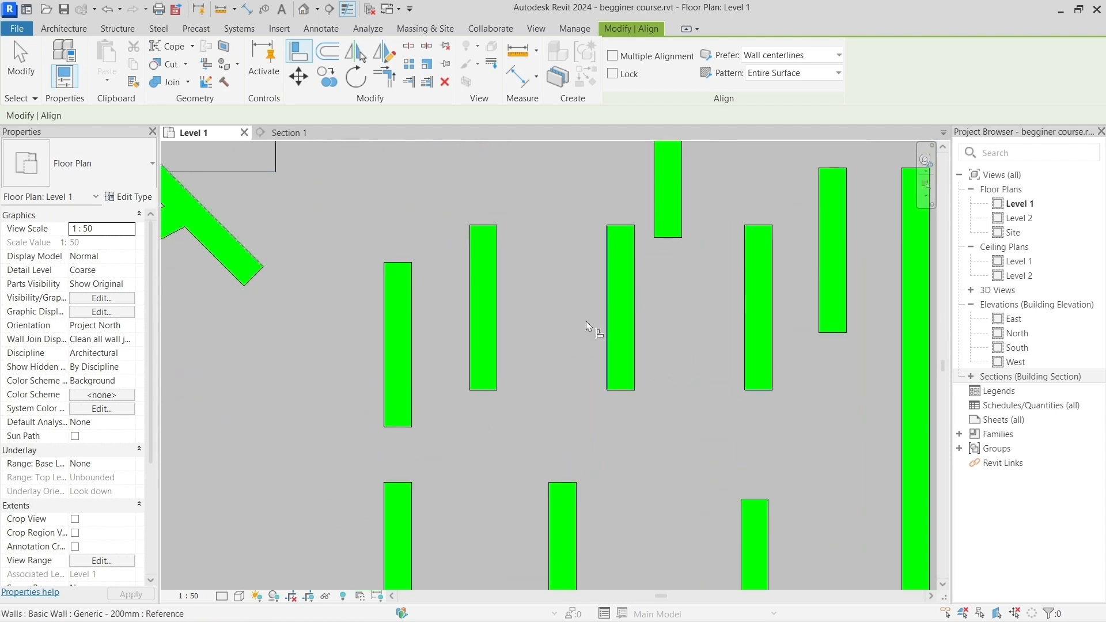
click(501, 305)
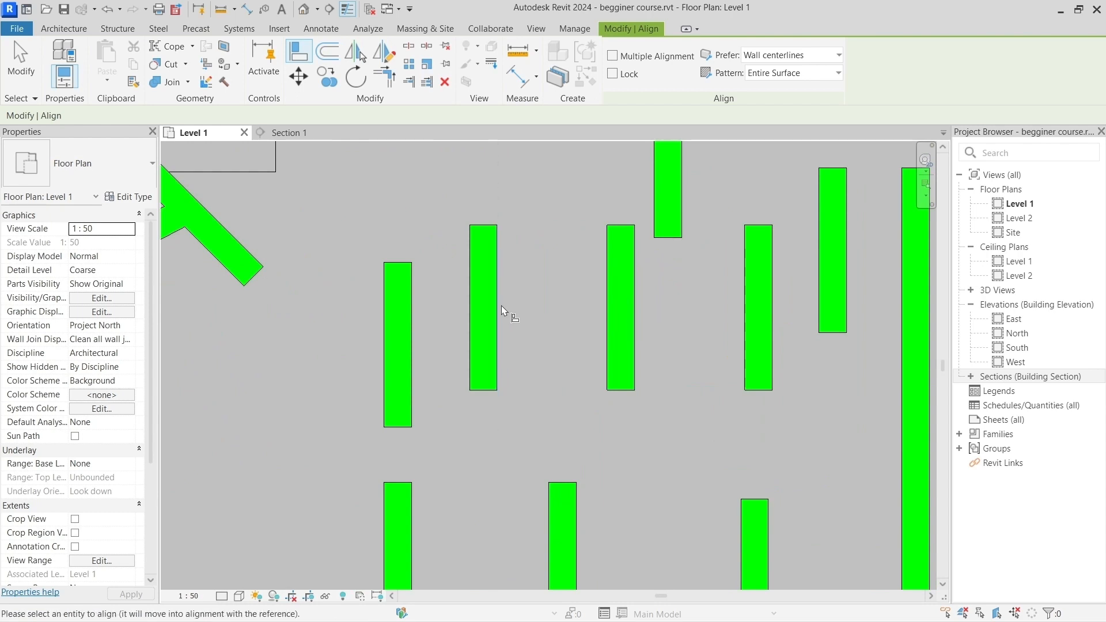
click(613, 299)
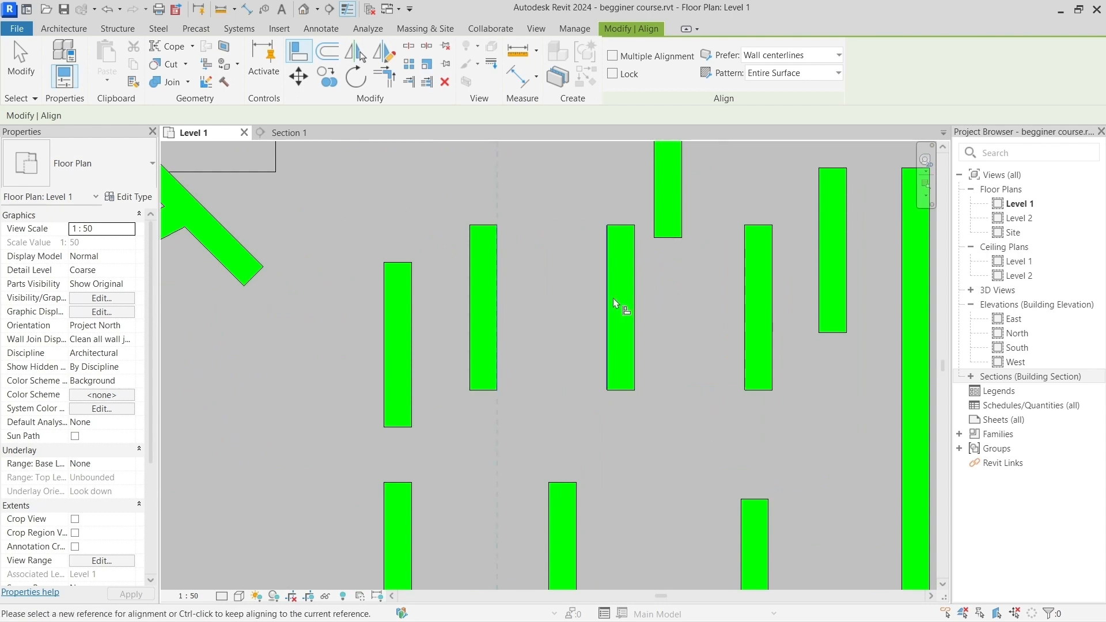
click(527, 298)
click(745, 296)
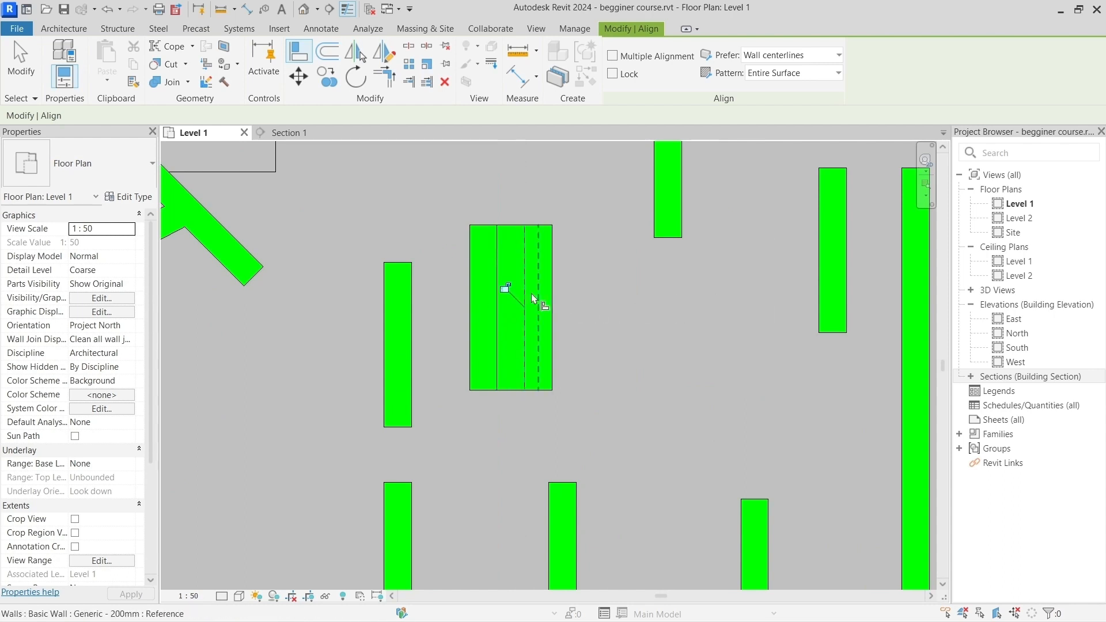
Step: Align the left face of the second wall standing on the baseline with the left face of the block's middle wall
scroll(530, 293, down, 3)
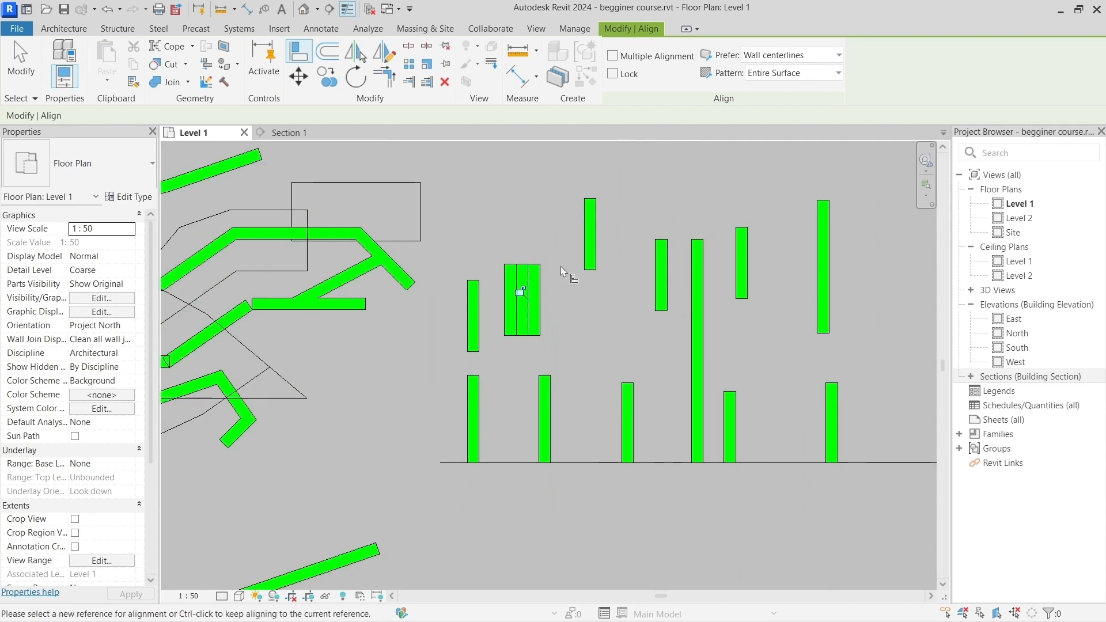
scroll(582, 402, up, 2)
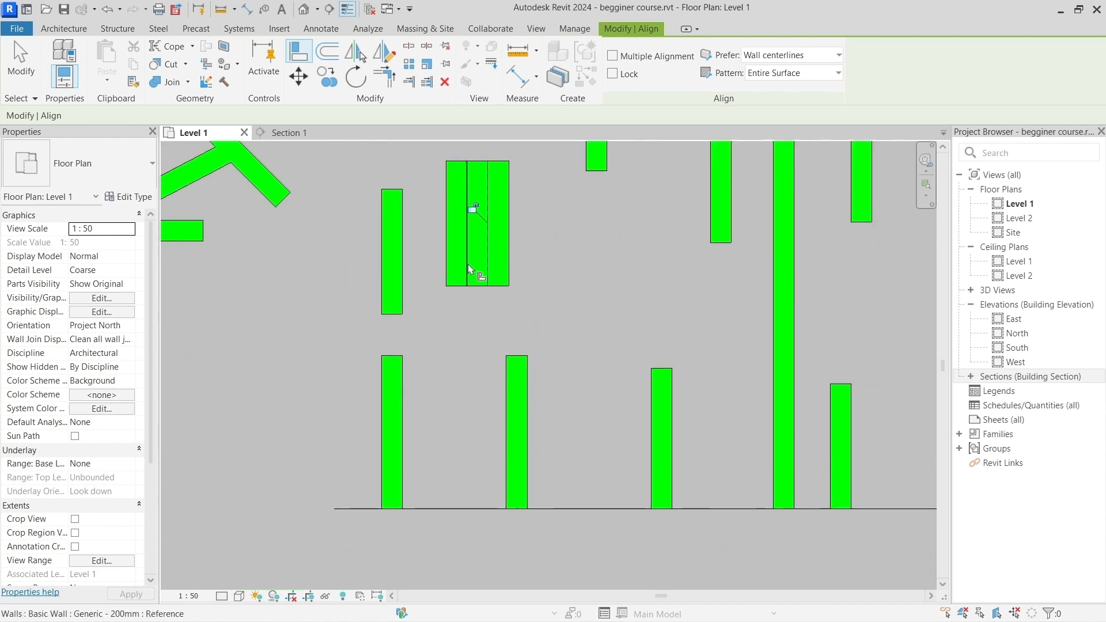
click(468, 264)
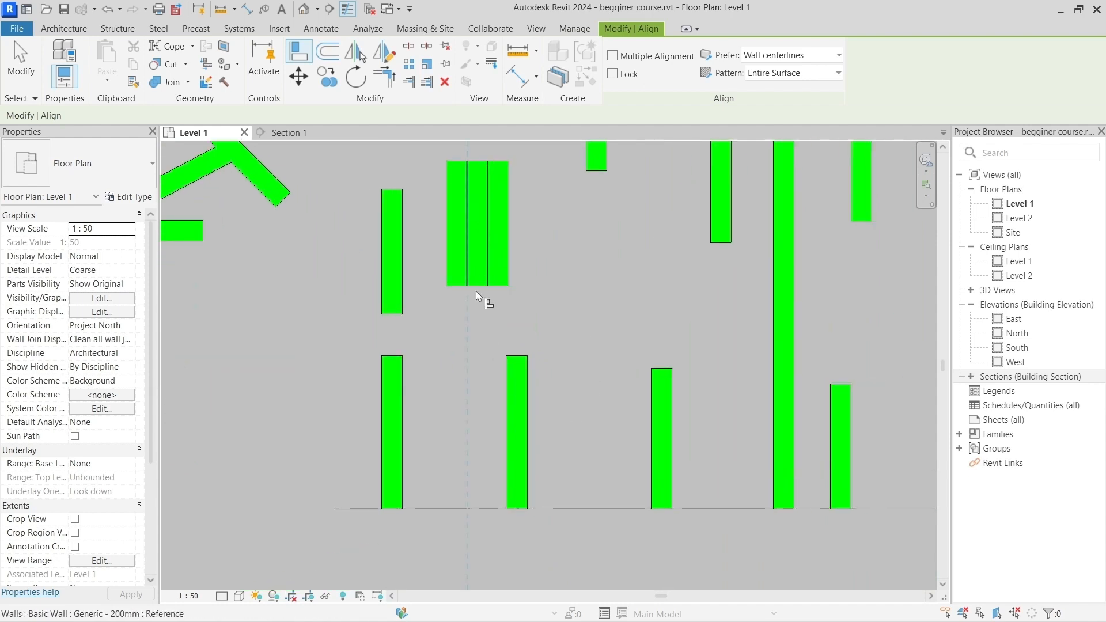
click(504, 382)
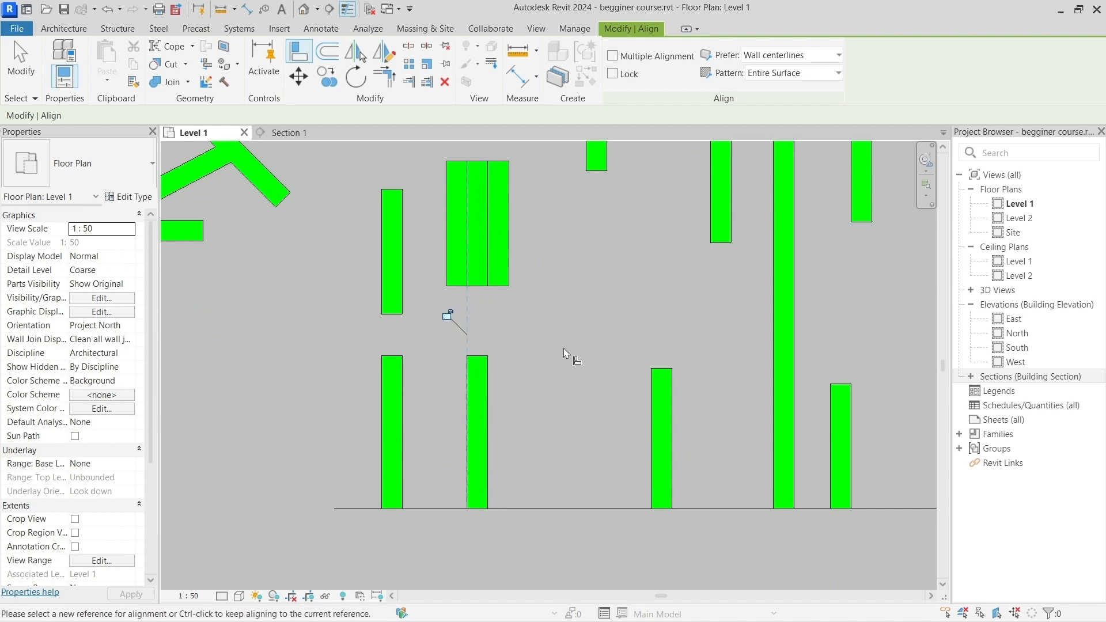
Step: Align the right edge of the detail-line rectangle with the left face of the short wall above and right of the block
scroll(567, 336, down, 3)
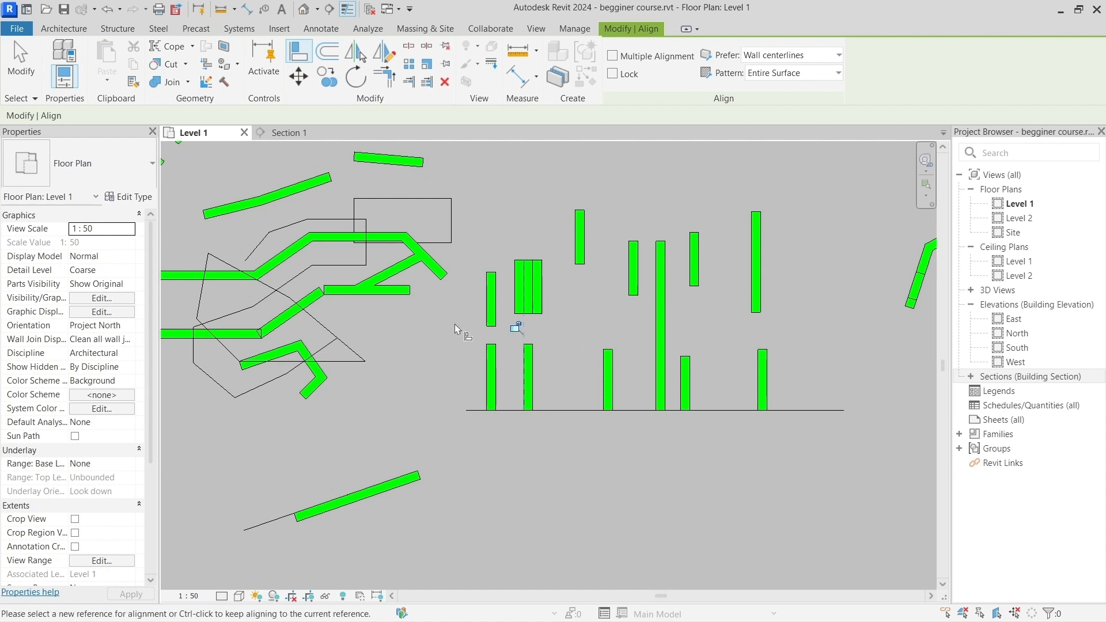
click(576, 227)
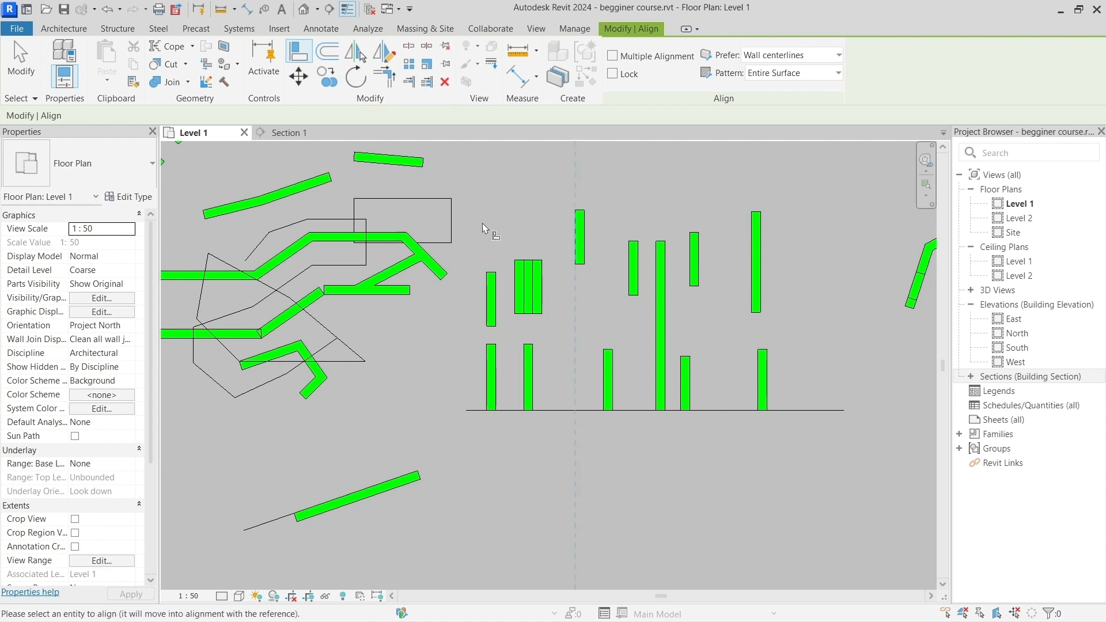
click(452, 216)
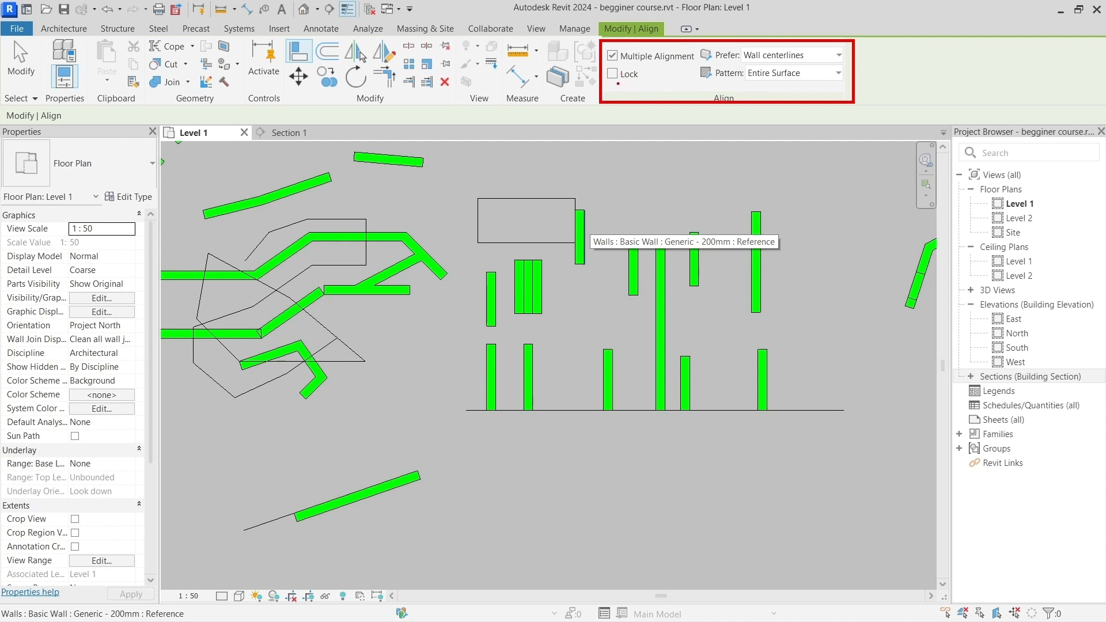
ctrl+shift+drag(619, 83, 646, 180)
ctrl+shift+drag(604, 60, 541, 84)
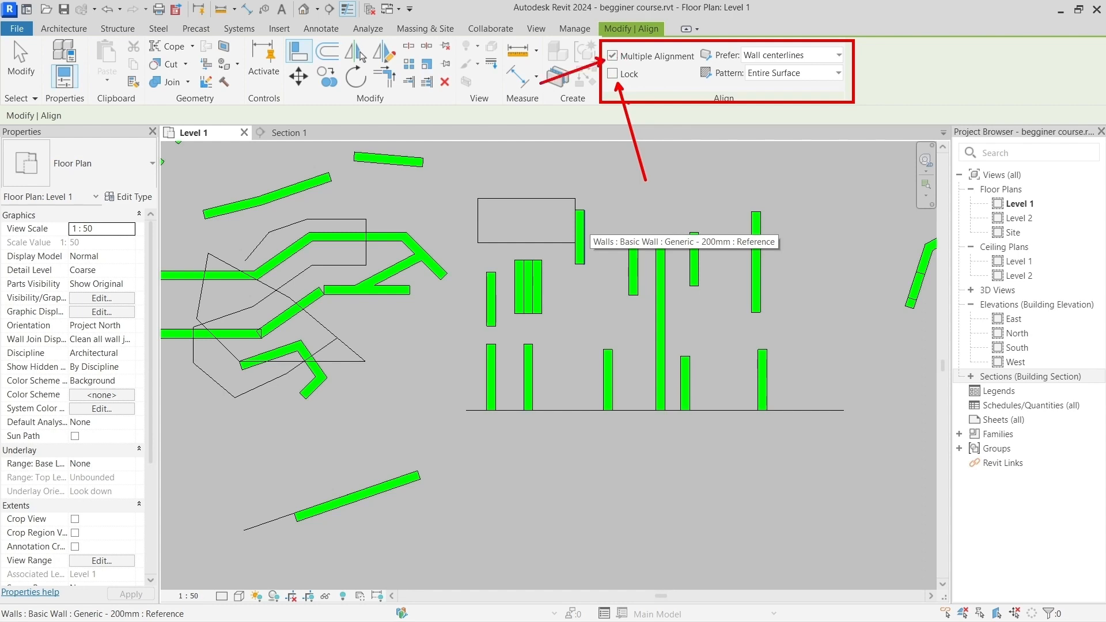
key(Escape)
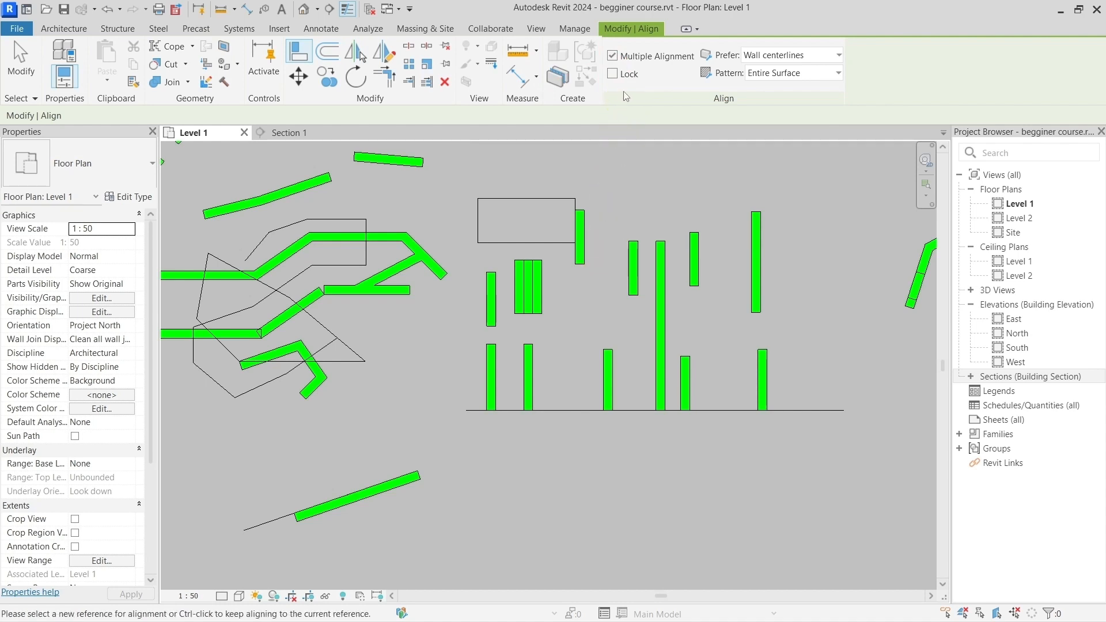
Step: Using Multiple Alignment, align the left faces of the four upper walls to the right face of the short wall beside the block, then turn the option off
click(612, 56)
click(497, 308)
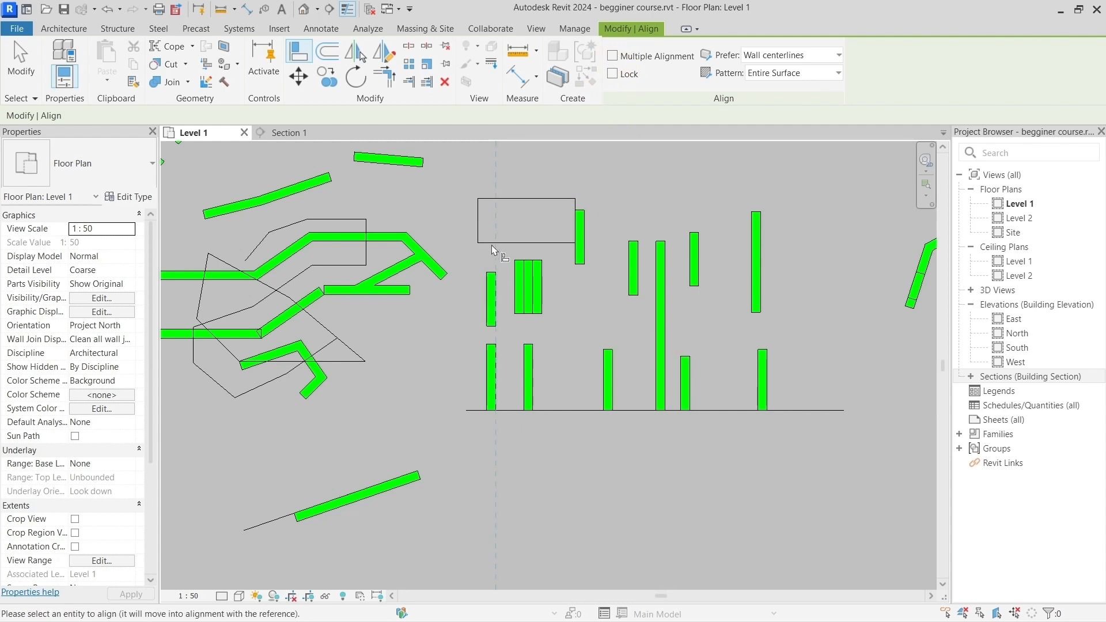
click(612, 56)
click(579, 248)
click(628, 271)
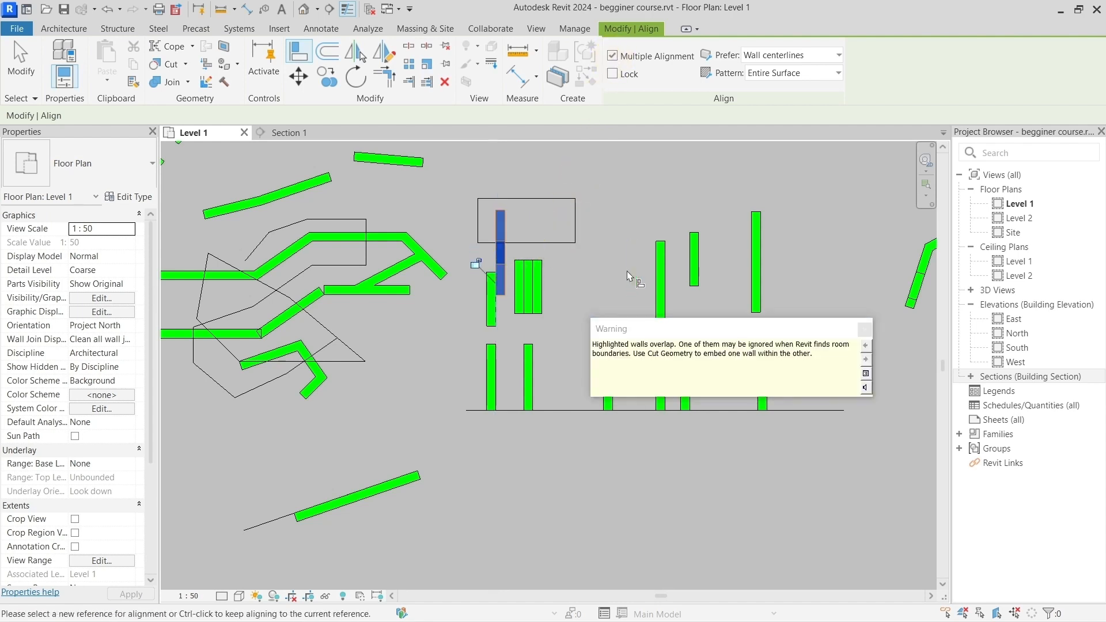
click(660, 278)
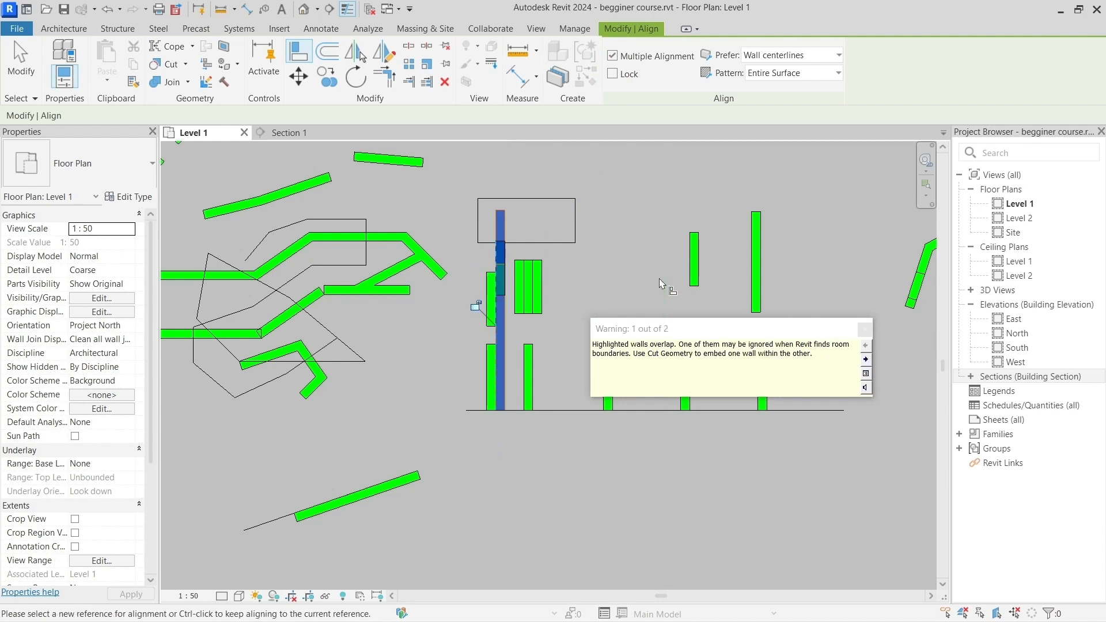
click(696, 265)
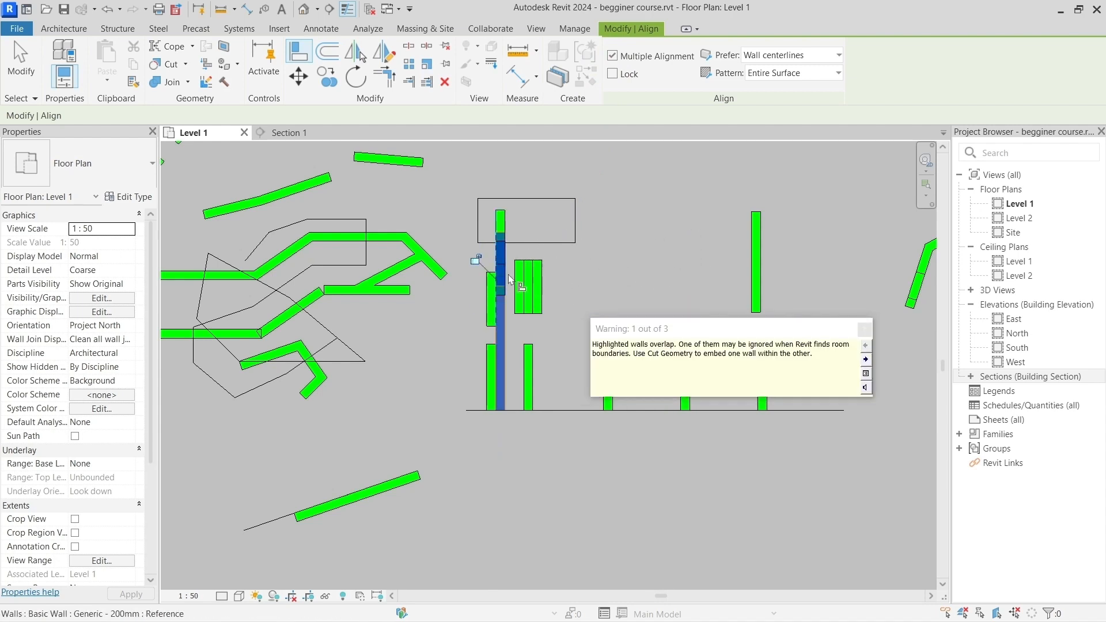
click(612, 56)
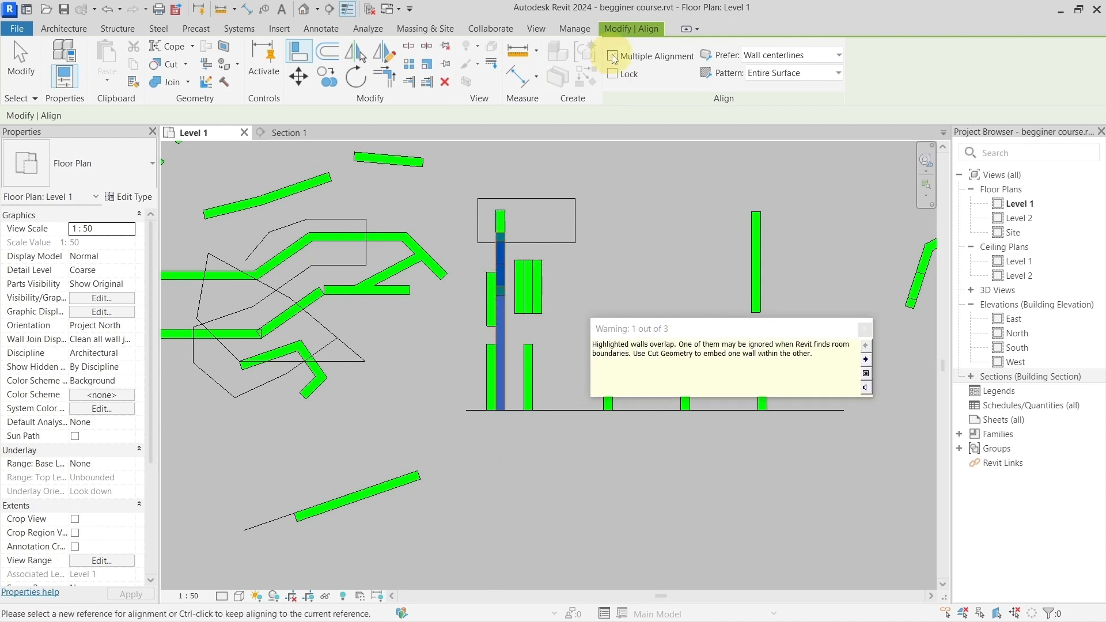
key(Escape)
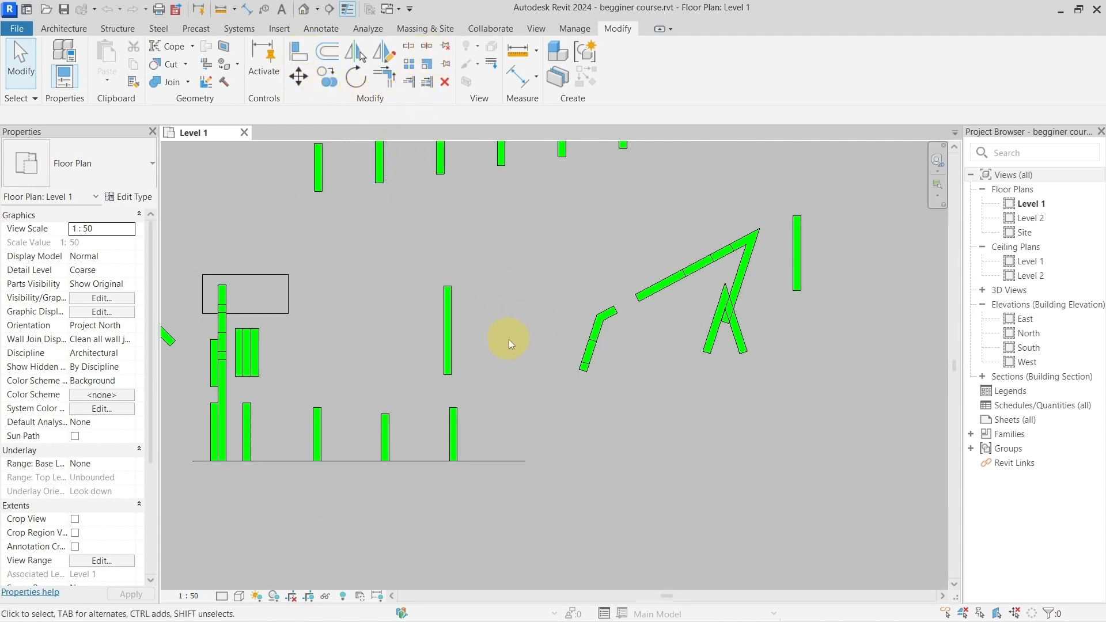
Step: Read through the text note that lists the useful default shortcuts sorted by frequency of usage
scroll(509, 343, down, 5)
middle_drag(509, 344, 460, 353)
scroll(554, 373, up, 5)
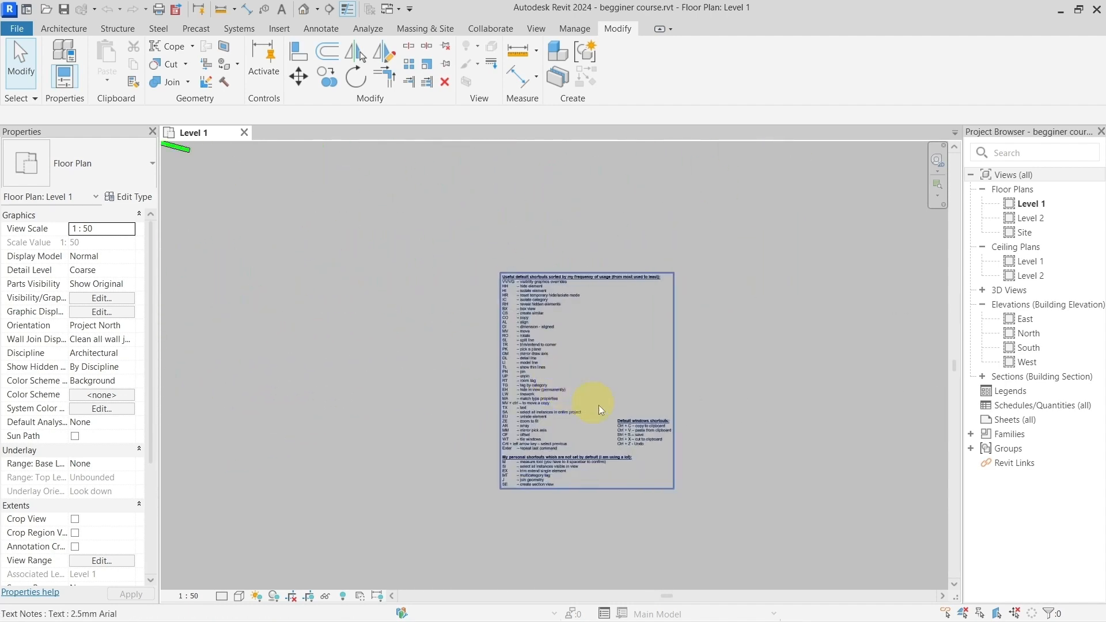
scroll(644, 416, up, 2)
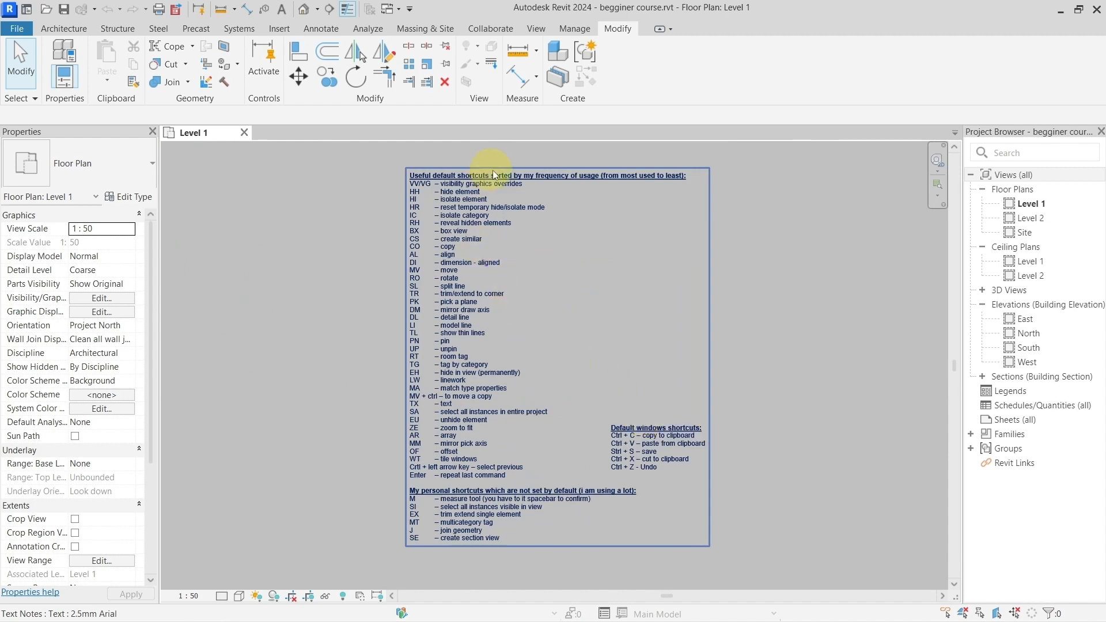
scroll(509, 174, up, 4)
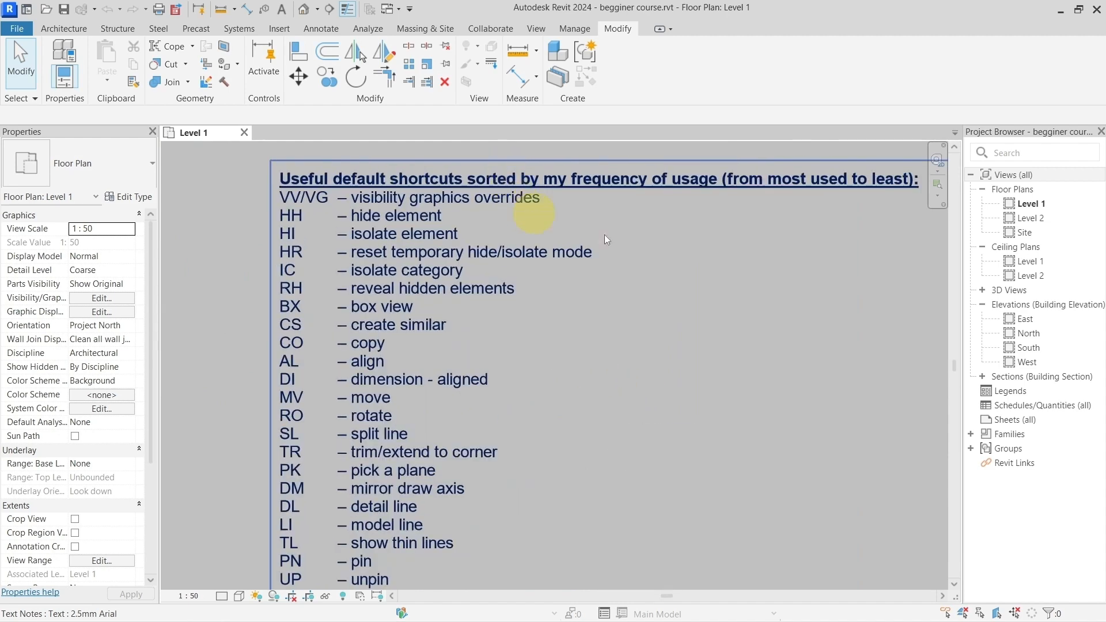
scroll(615, 229, down, 3)
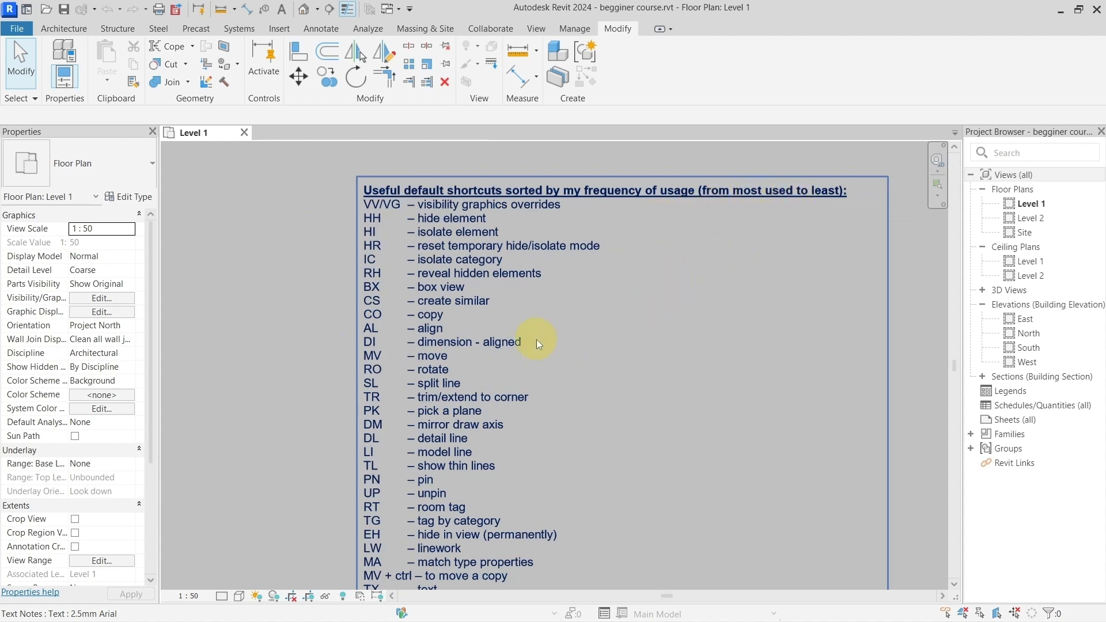
scroll(537, 343, down, 1)
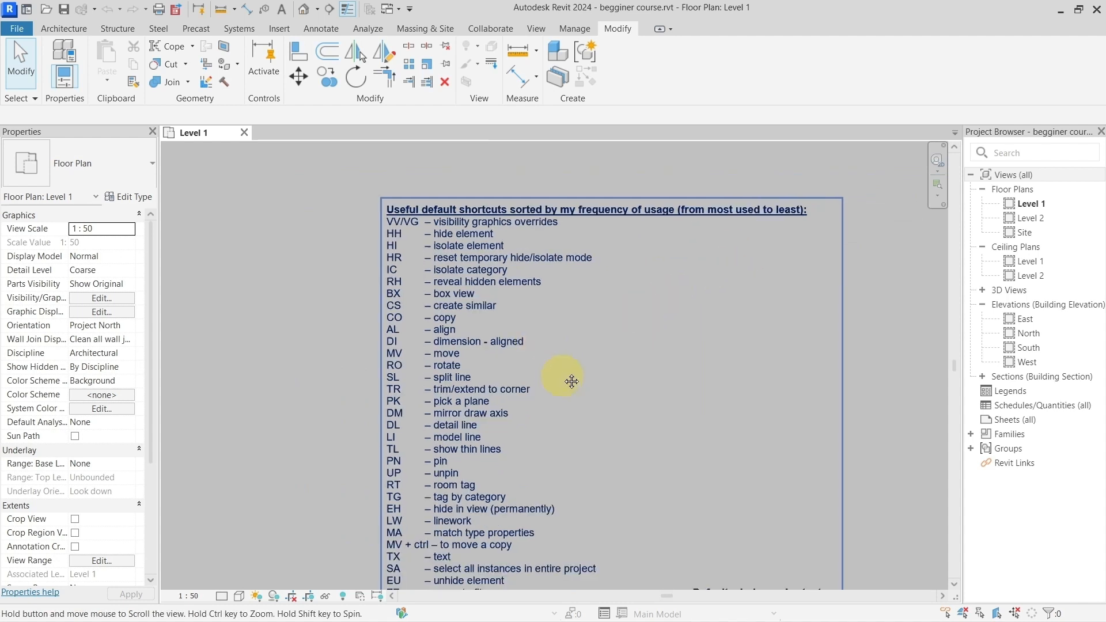
middle_drag(571, 382, 559, 334)
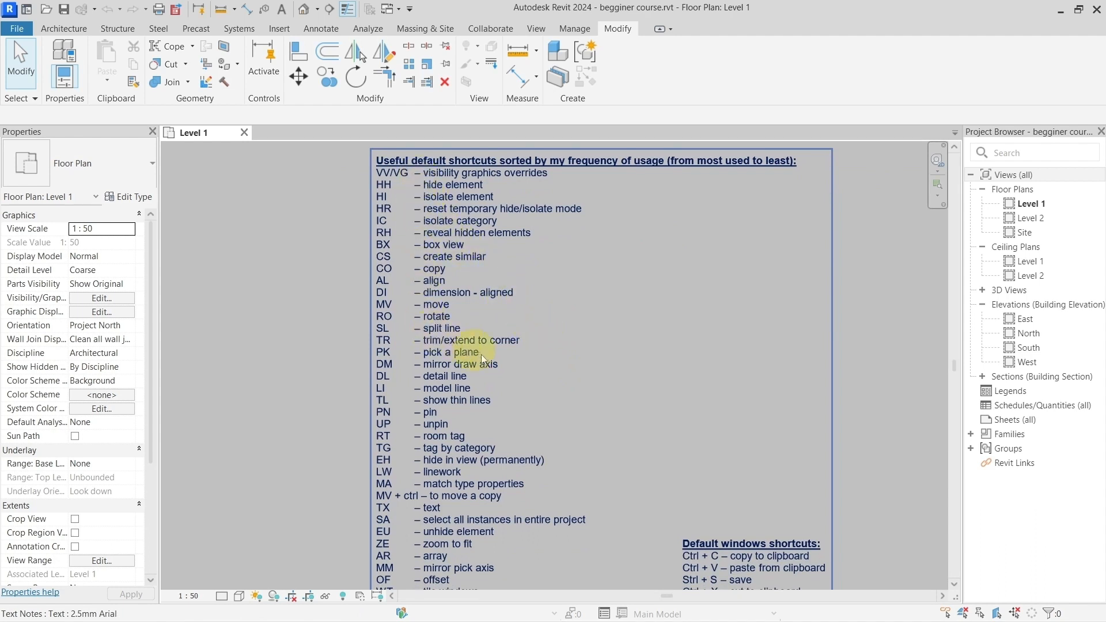
middle_drag(561, 460, 548, 319)
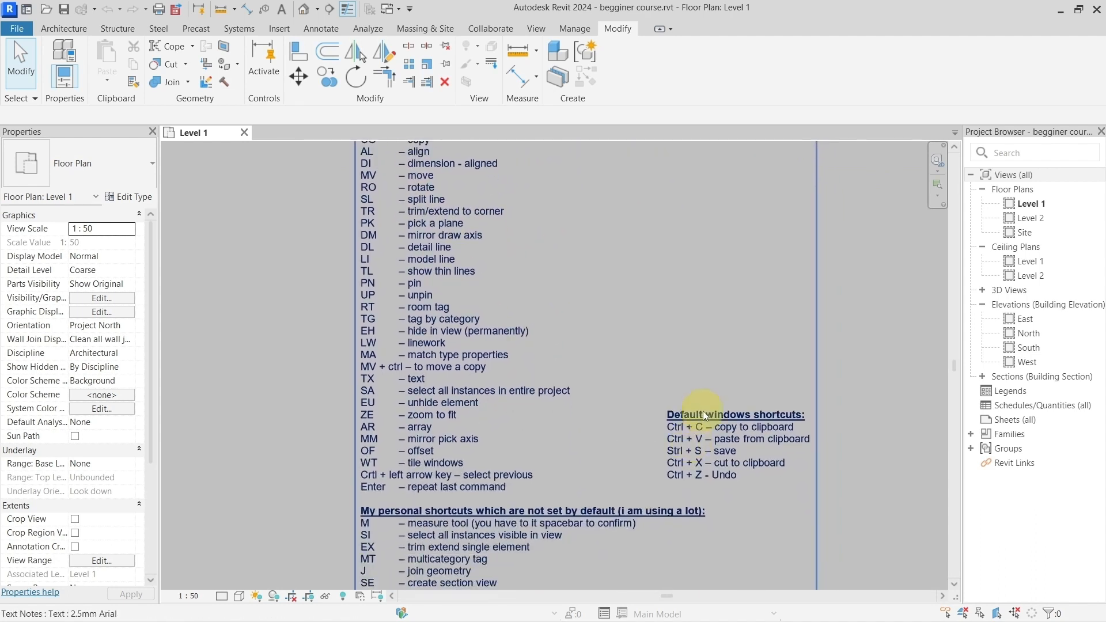
Step: Examine the personal shortcuts section at the end of the note and return to its first entries
scroll(484, 461, up, 3)
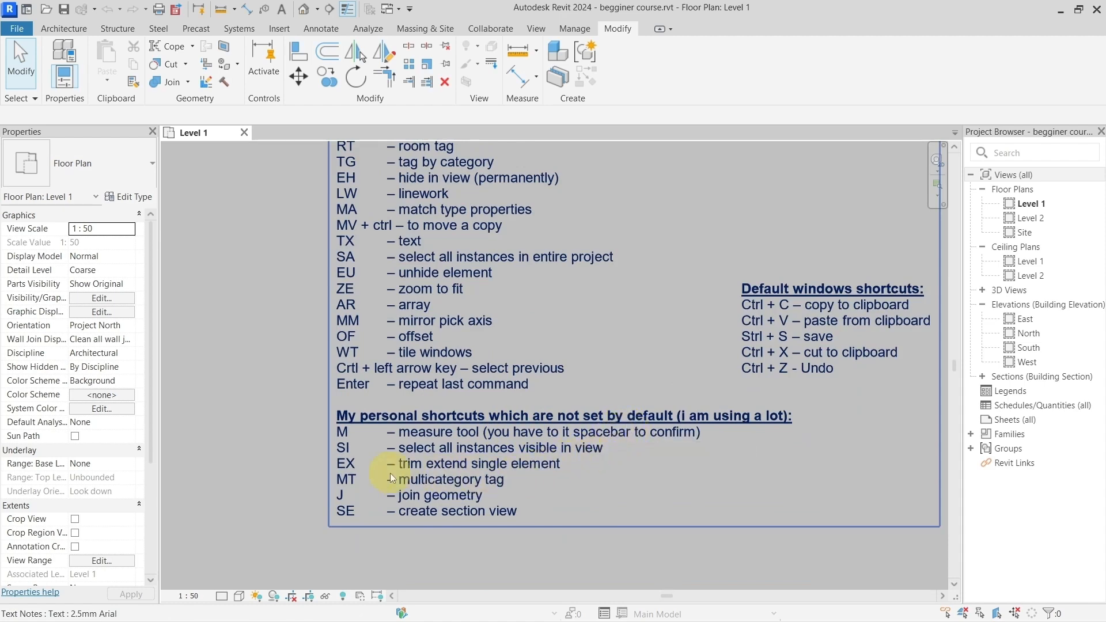
scroll(520, 303, down, 3)
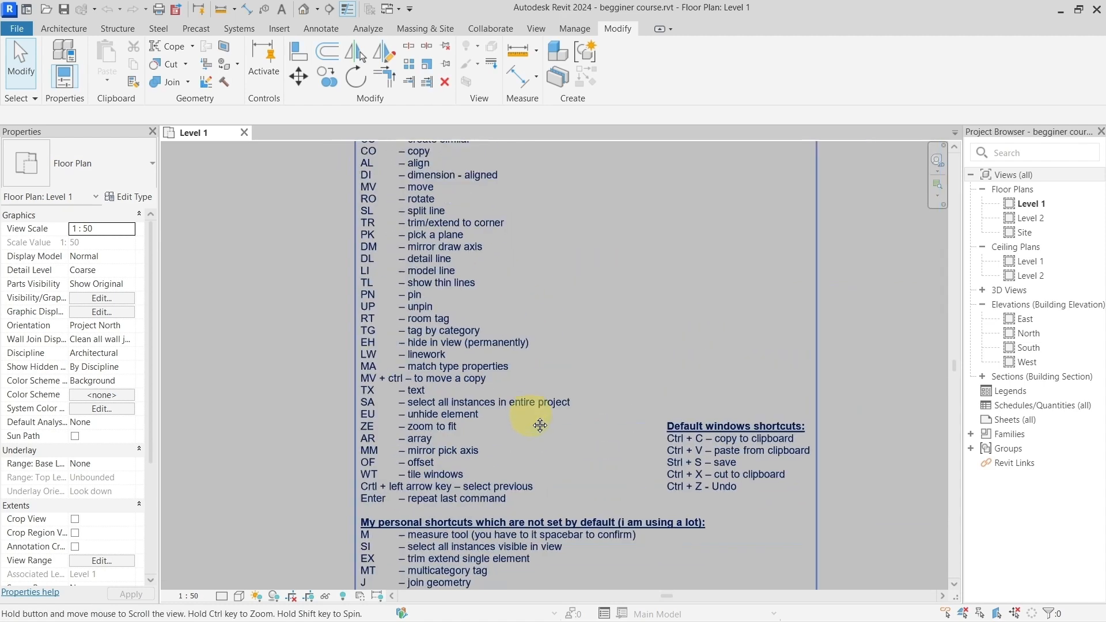
scroll(538, 413, down, 1)
middle_drag(558, 333, 545, 408)
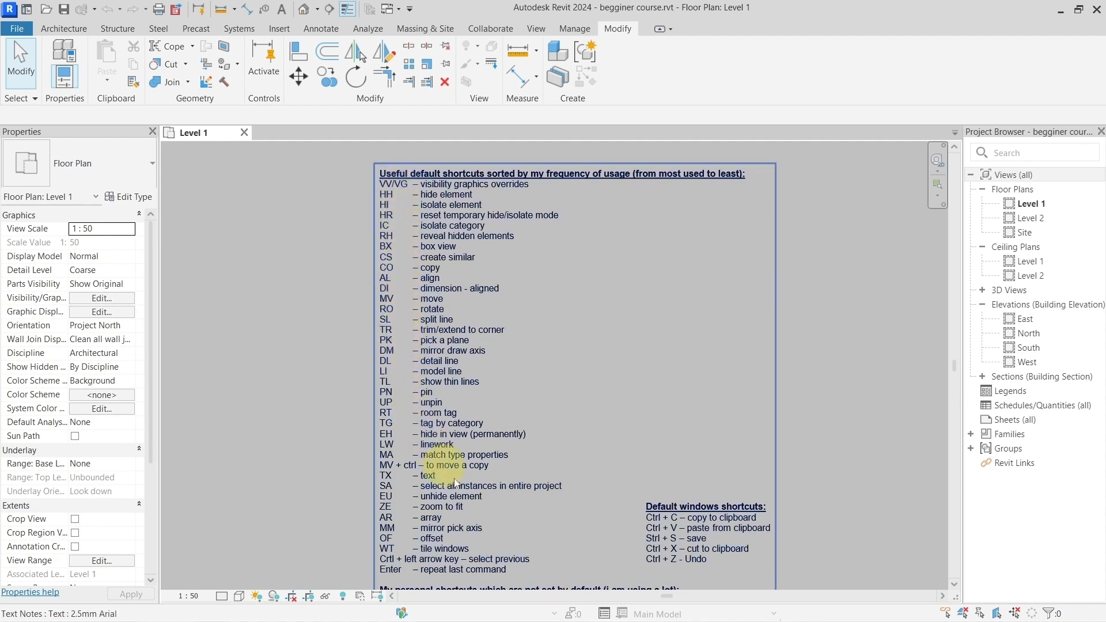
middle_drag(477, 506, 462, 445)
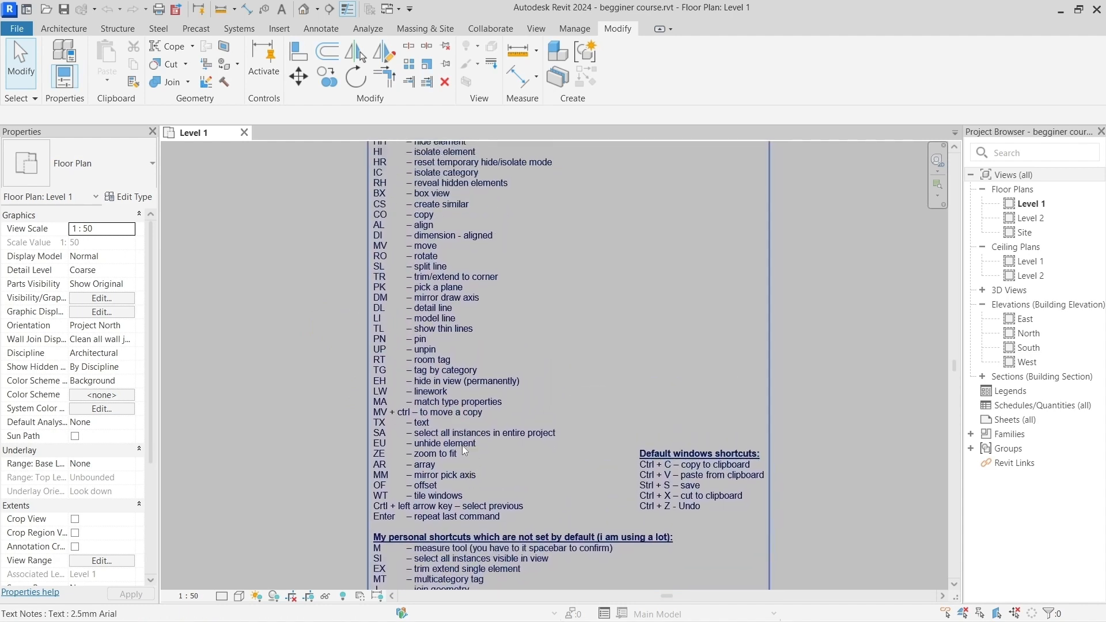
middle_drag(457, 303, 455, 352)
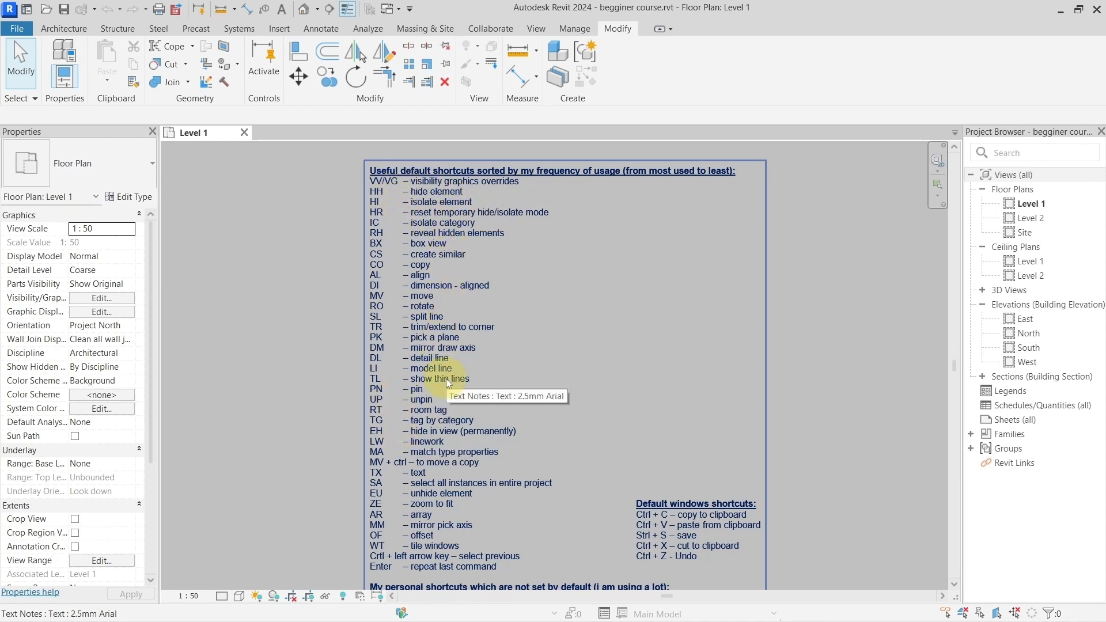
scroll(446, 276, up, 4)
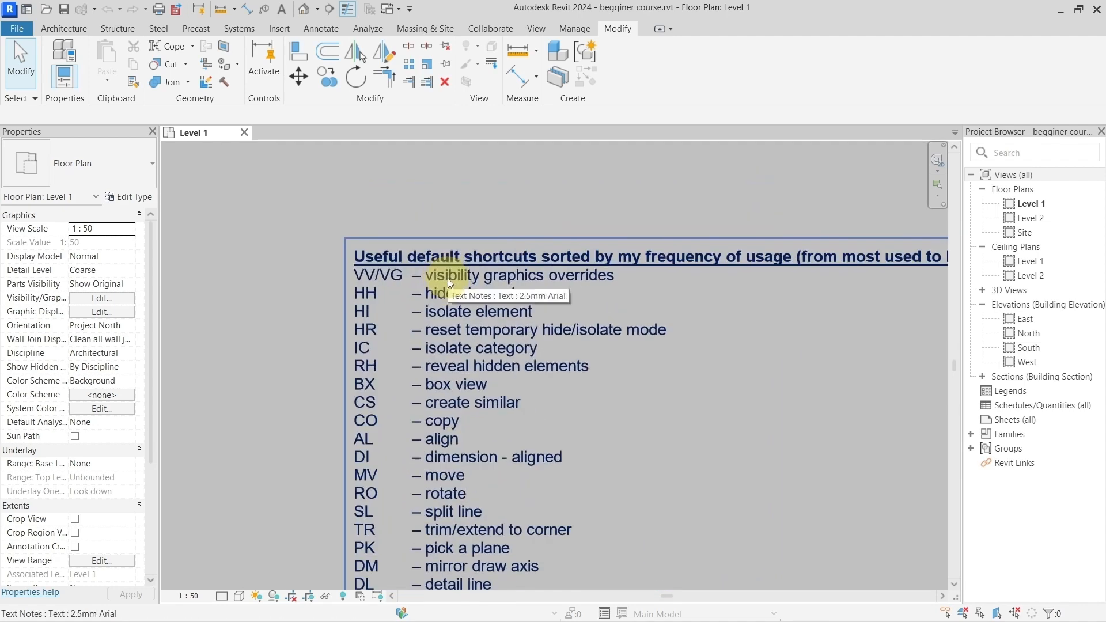
scroll(448, 278, up, 1)
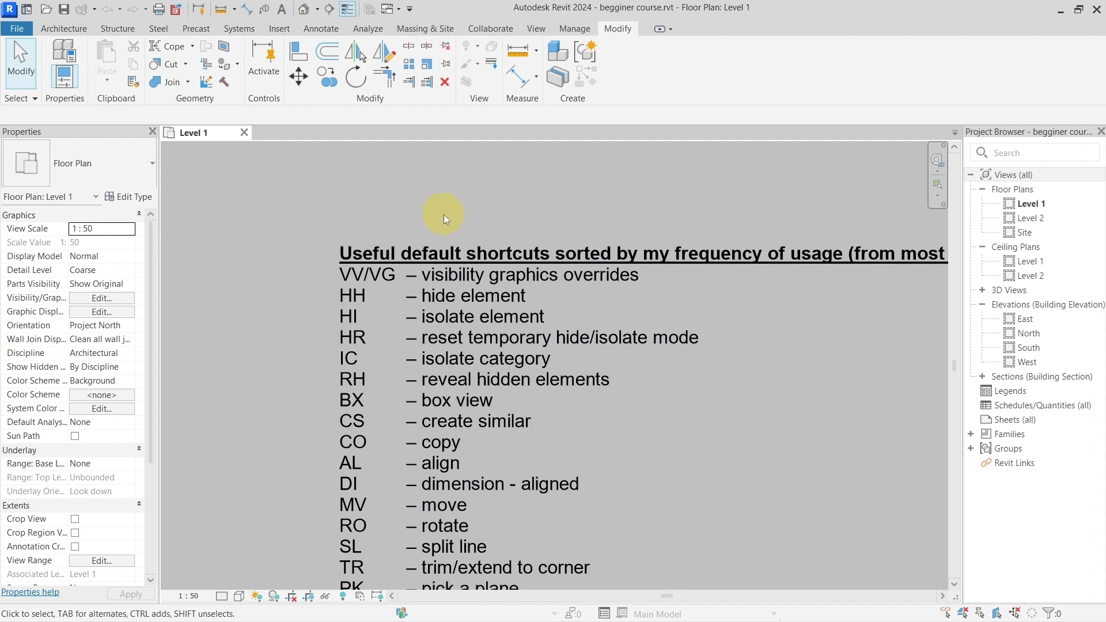
Step: Look at the Visibility/Graphic Overrides of the Level 1 floor plan and close them without changes
key(v)
key(v)
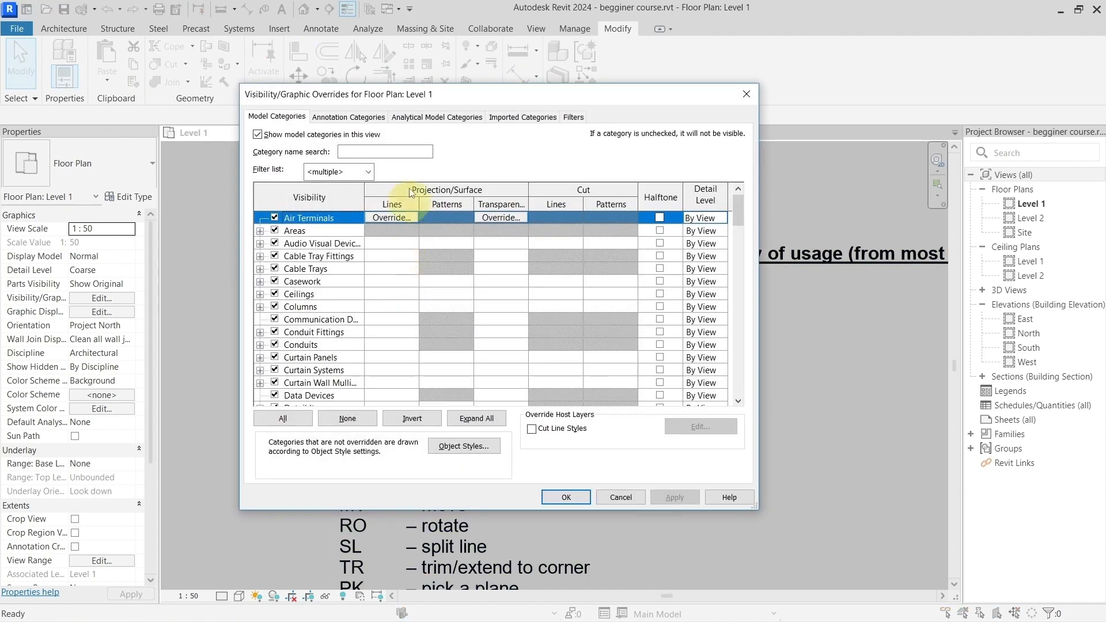
drag(366, 98, 392, 106)
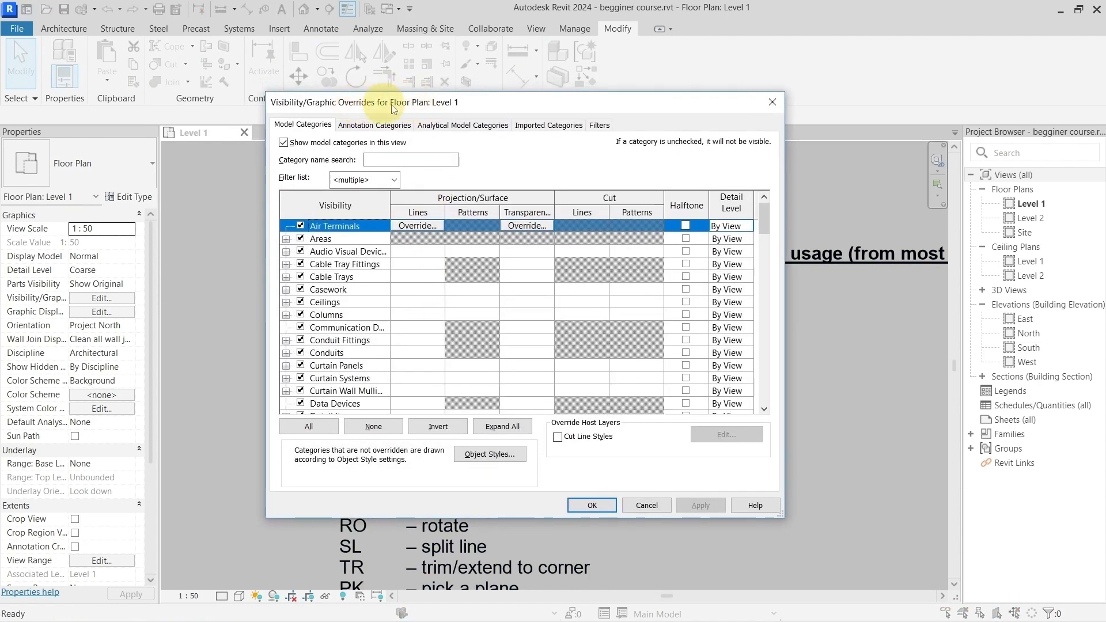
drag(653, 107, 601, 107)
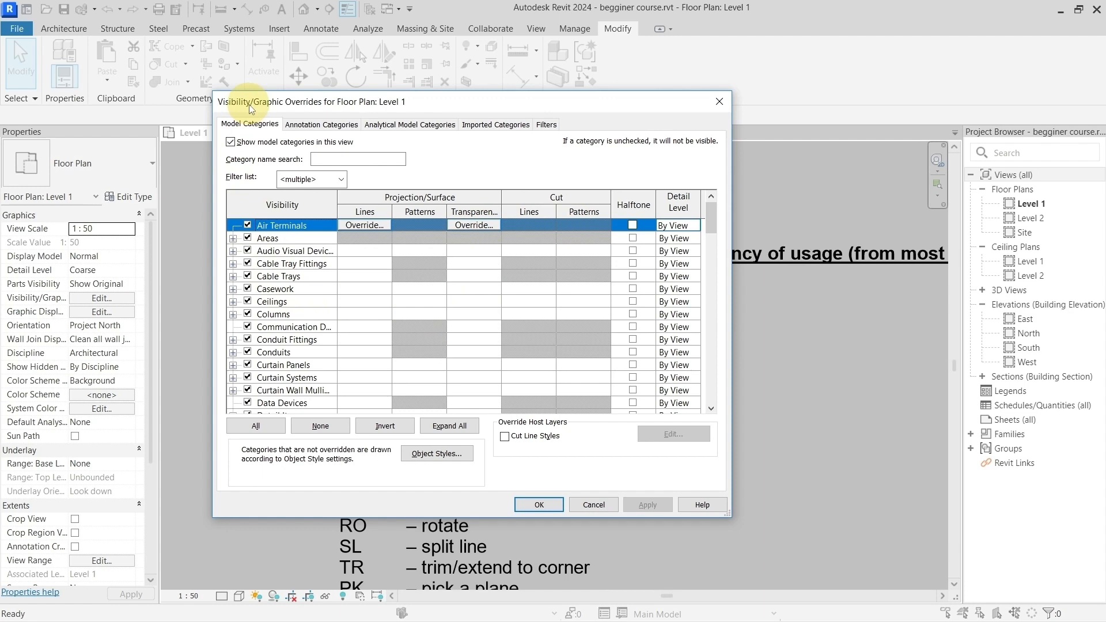
click(716, 101)
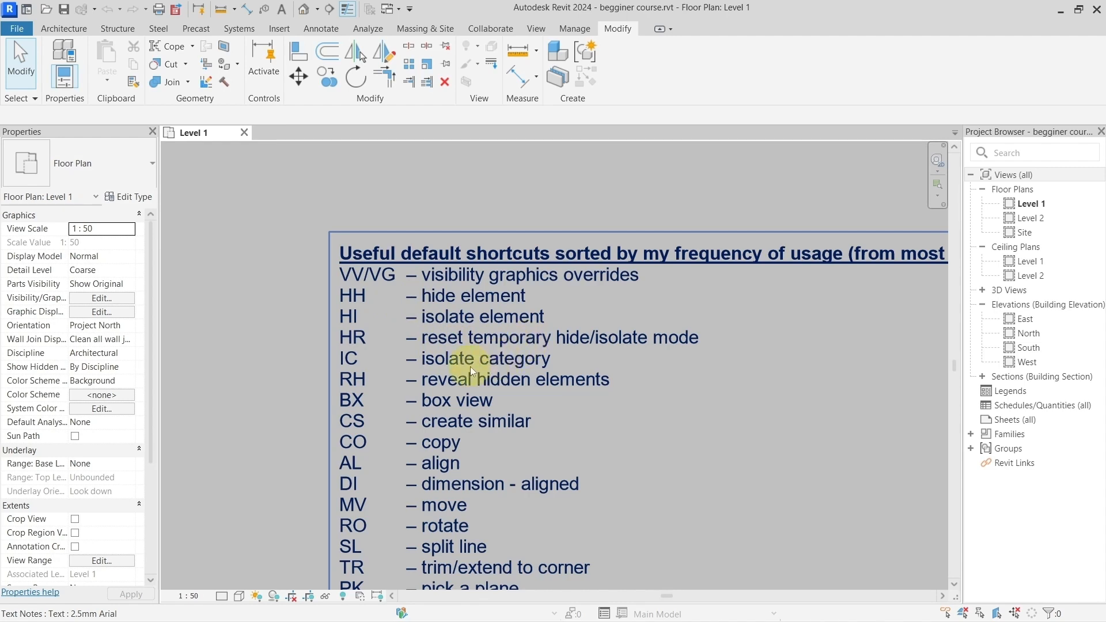
Step: Review the rest of the default shortcuts in the note, including the hide, isolate, reveal hidden elements and box view entries
scroll(464, 385, down, 1)
middle_drag(524, 445, 508, 265)
middle_drag(530, 409, 532, 314)
scroll(434, 455, up, 4)
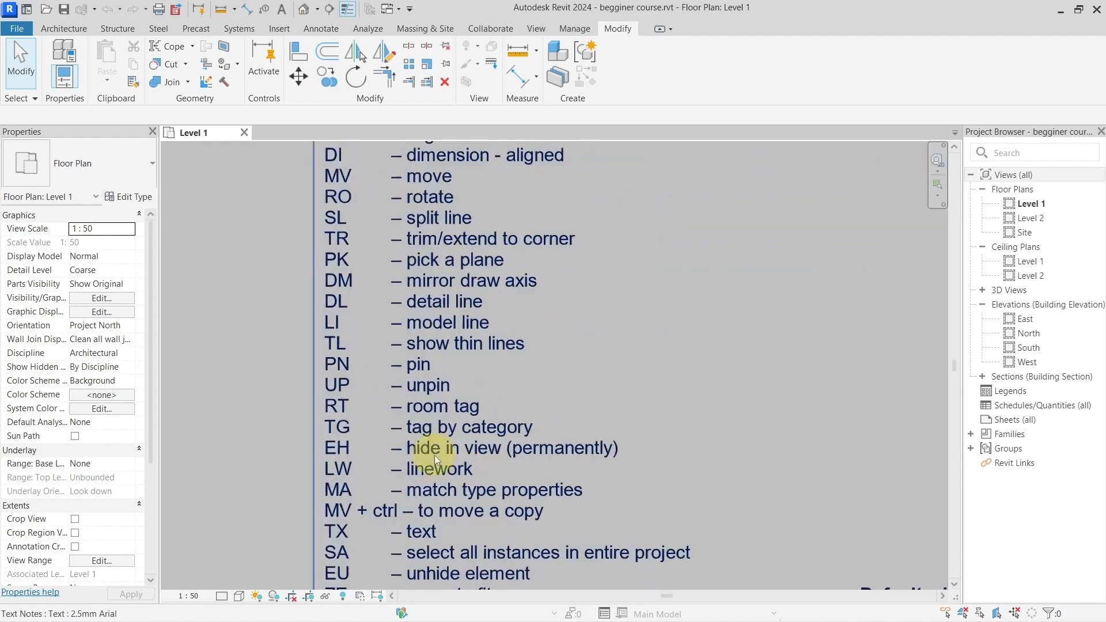
scroll(607, 448, down, 3)
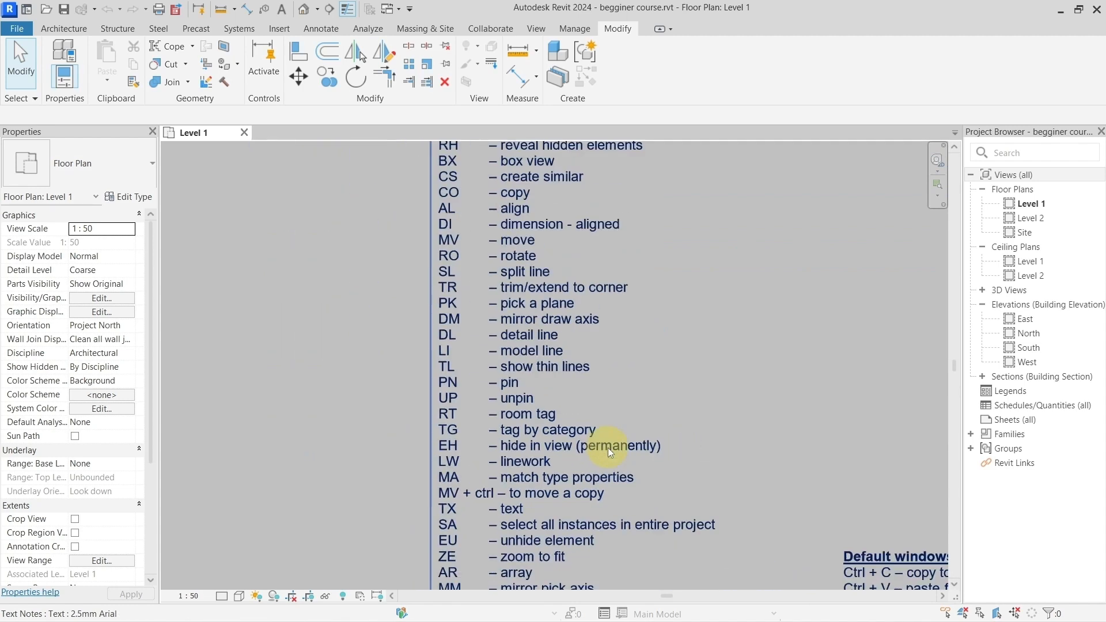
scroll(608, 448, down, 1)
middle_drag(614, 292, 551, 425)
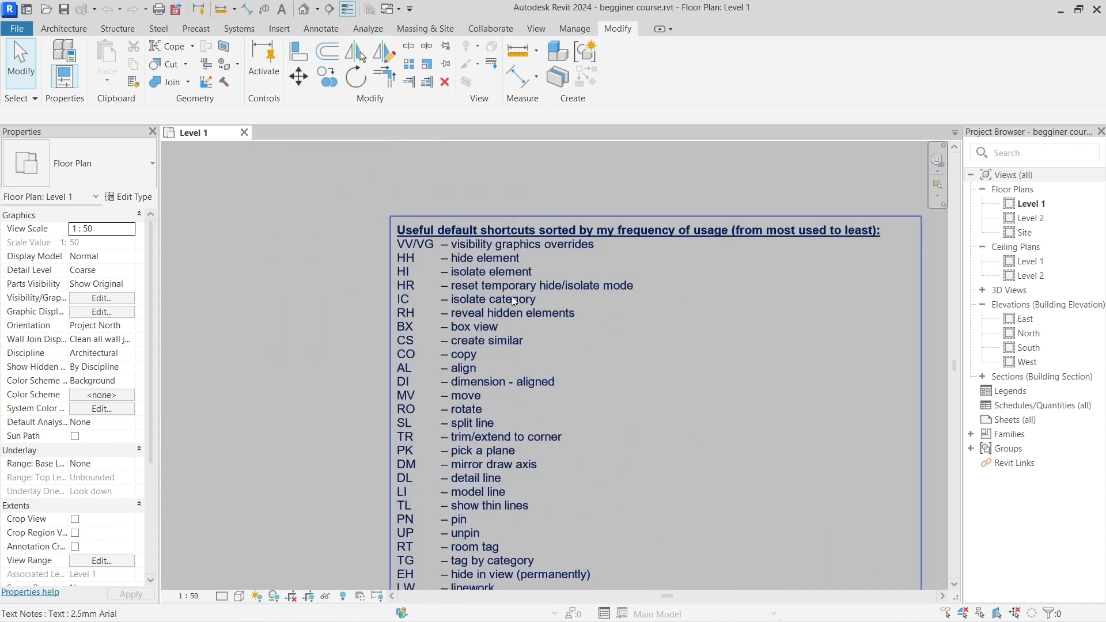
scroll(510, 302, up, 3)
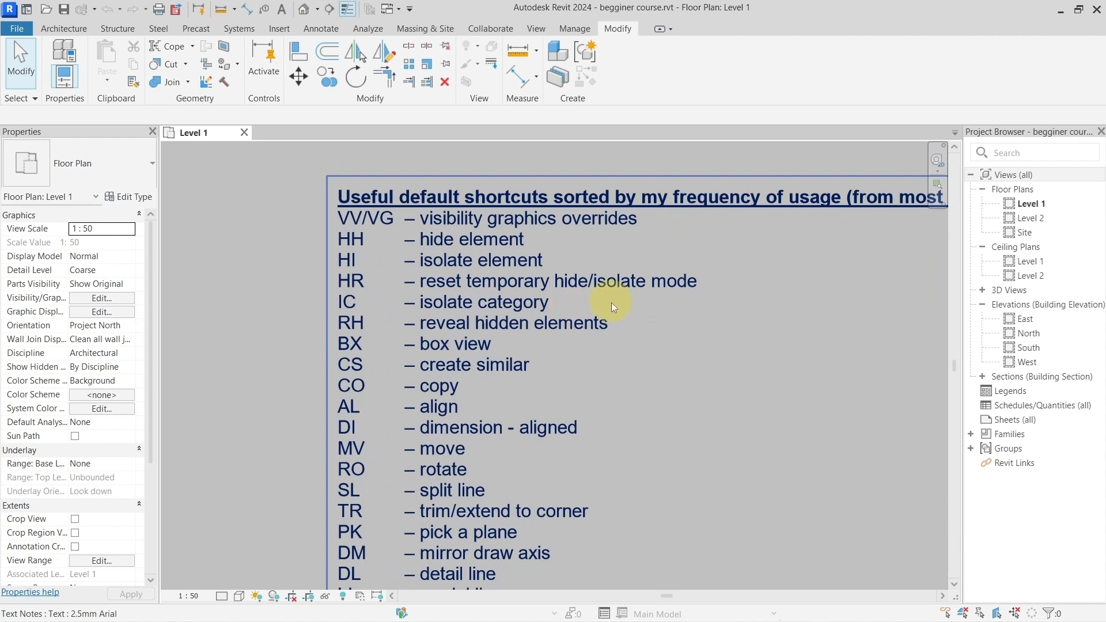
scroll(558, 312, down, 1)
middle_drag(558, 312, 537, 244)
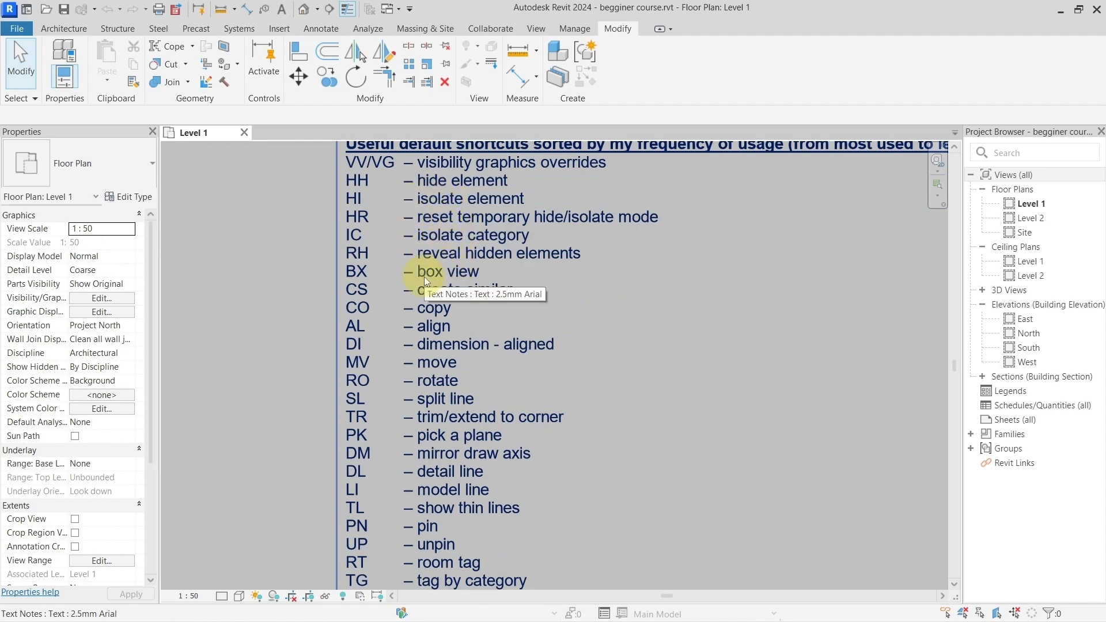
scroll(472, 276, down, 2)
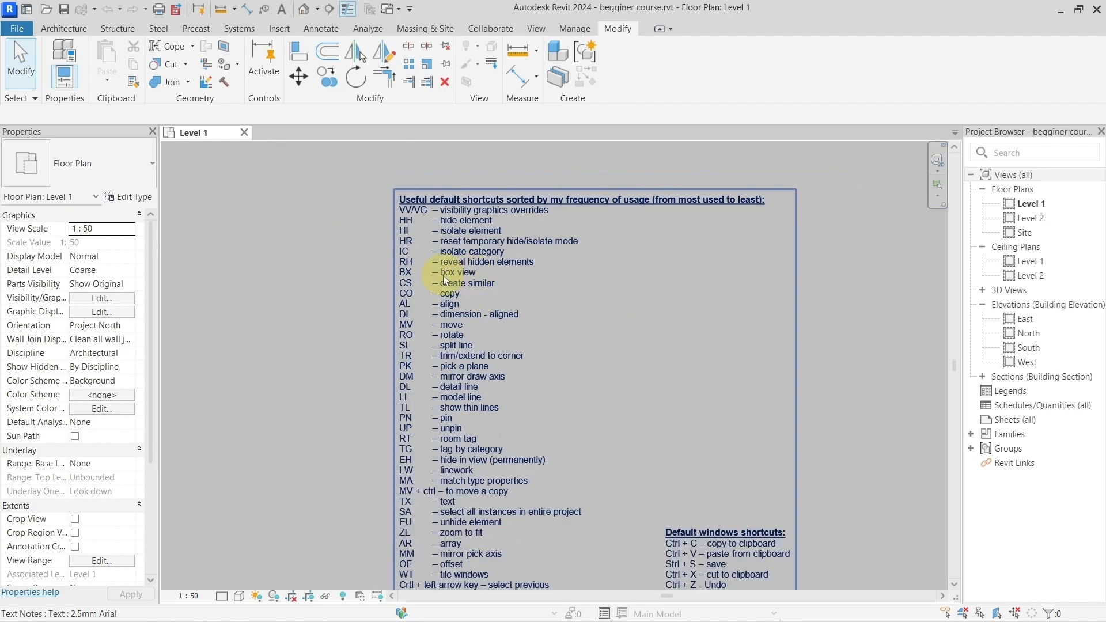
scroll(442, 276, up, 1)
scroll(443, 275, down, 4)
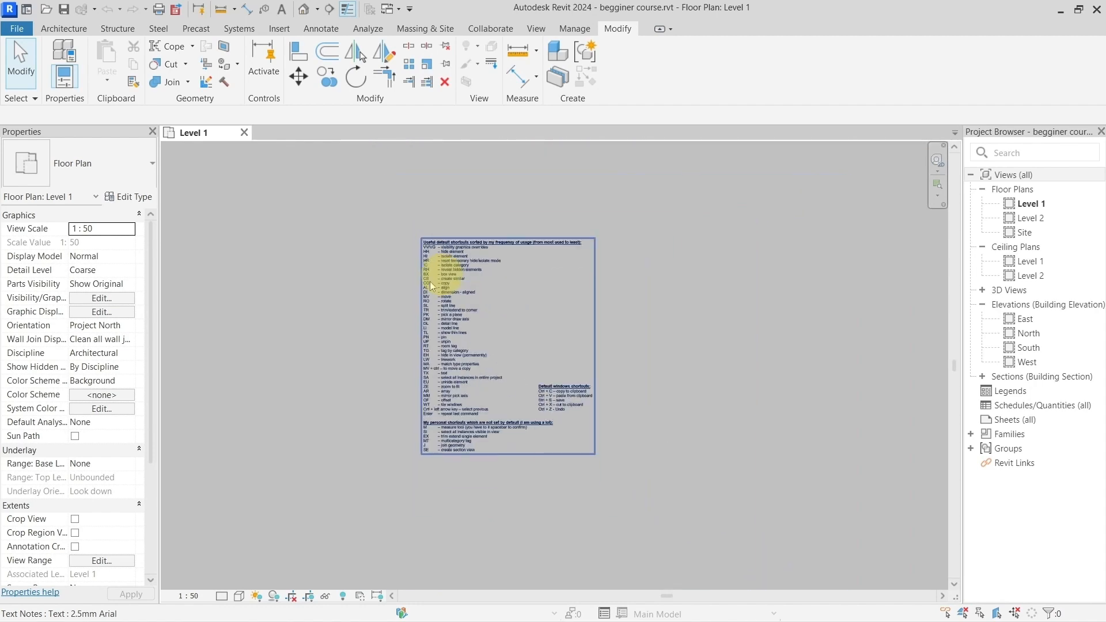
Step: Open a 3D box view cropped to the single free-standing vertical wall beside the angled walls in the Level 1 plan
middle_drag(432, 285, 835, 323)
scroll(628, 292, up, 3)
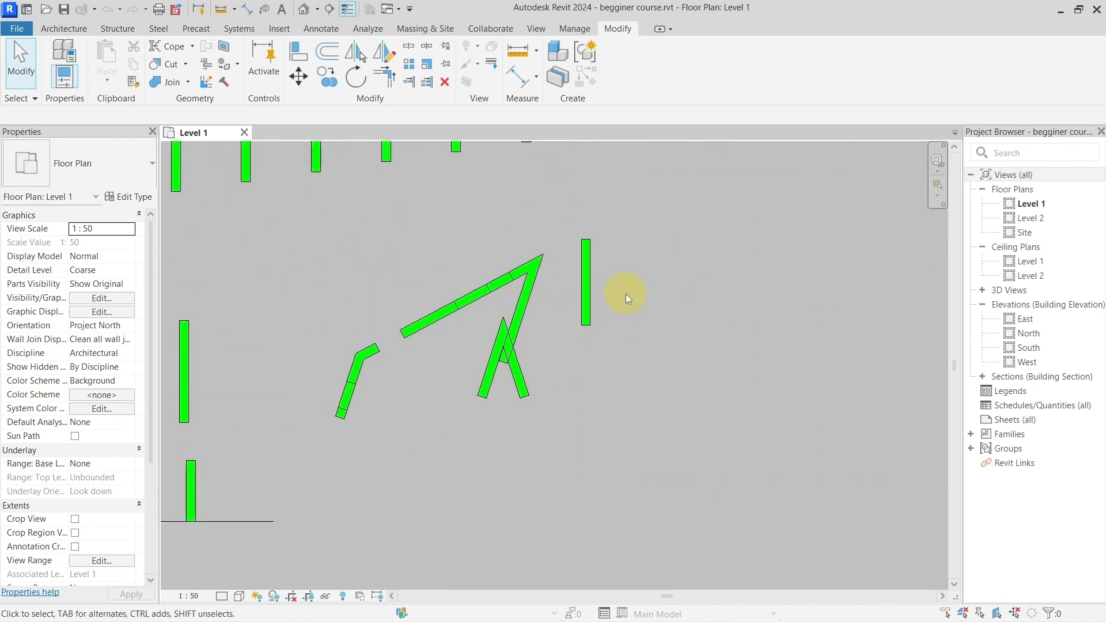
scroll(599, 286, up, 2)
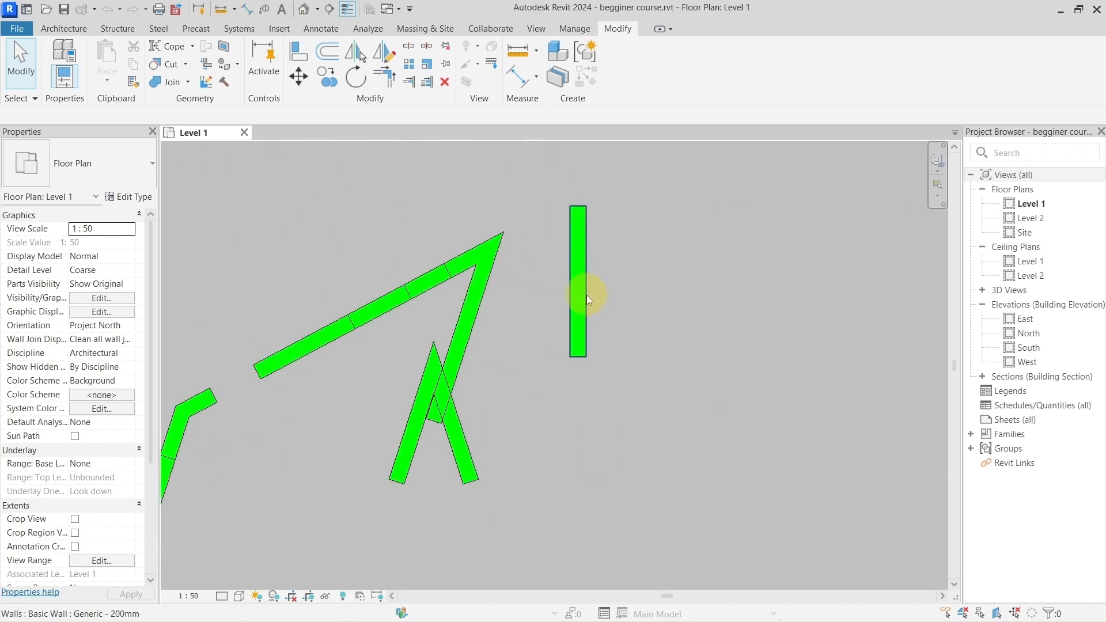
click(586, 295)
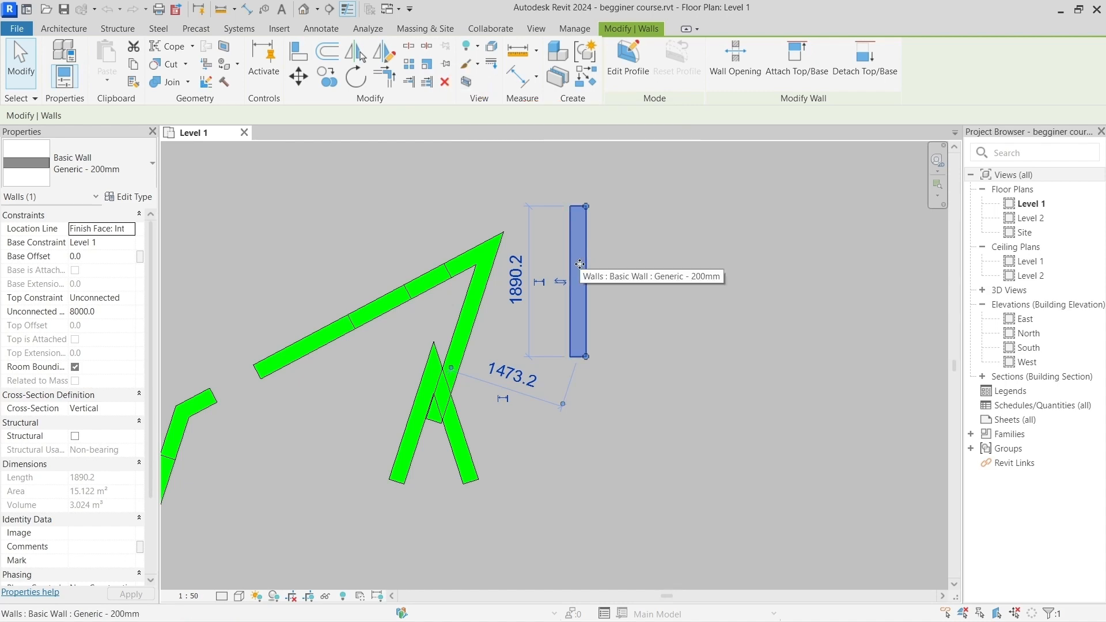
key(b)
key(x)
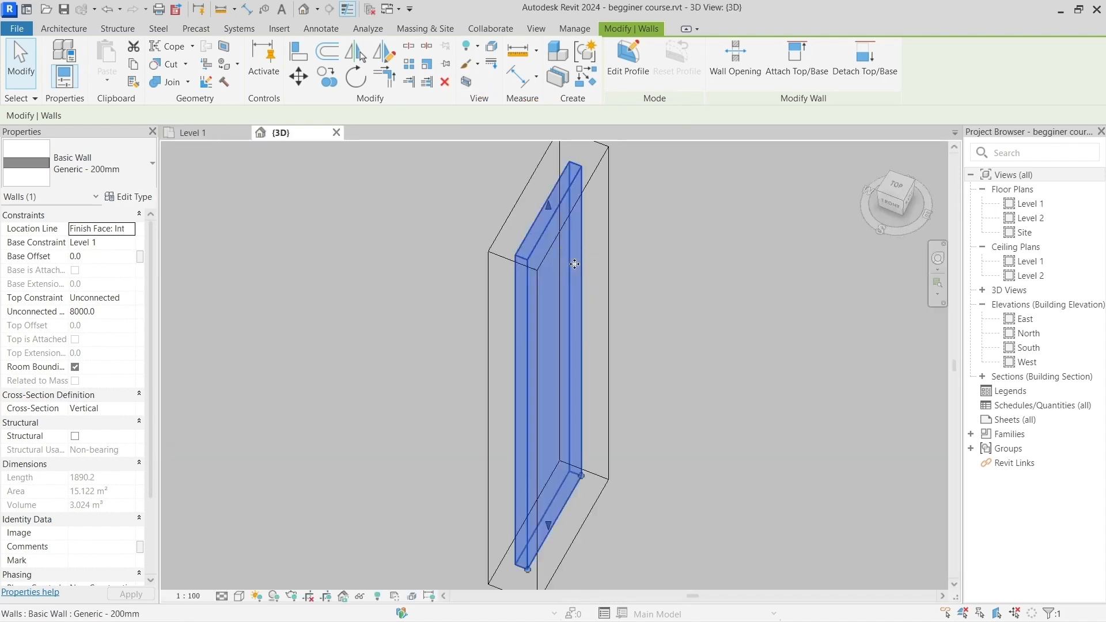
shift+middle_drag(620, 321, 427, 374)
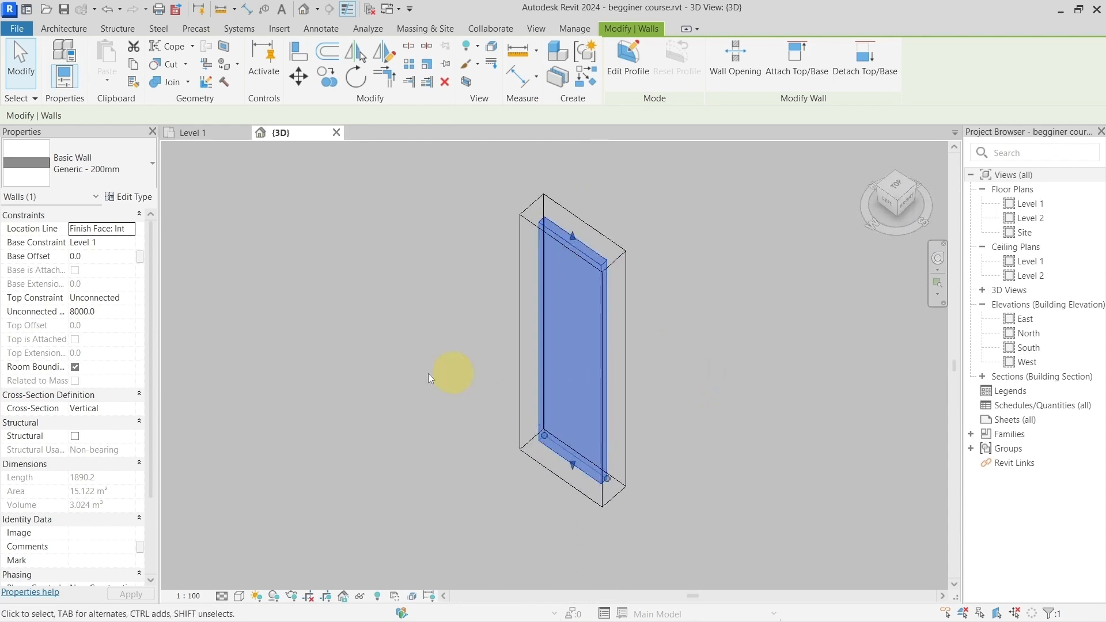
Step: Select the section box around the wall, clear the selection and turn off the Section Box property of the 3D view
click(422, 339)
click(521, 246)
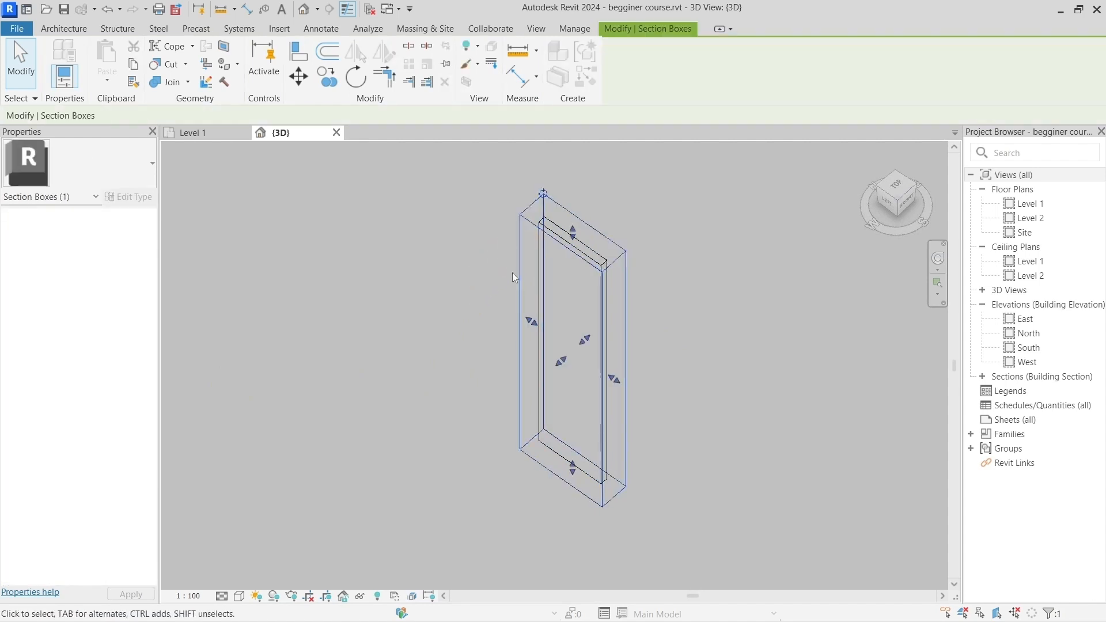
click(458, 268)
click(88, 481)
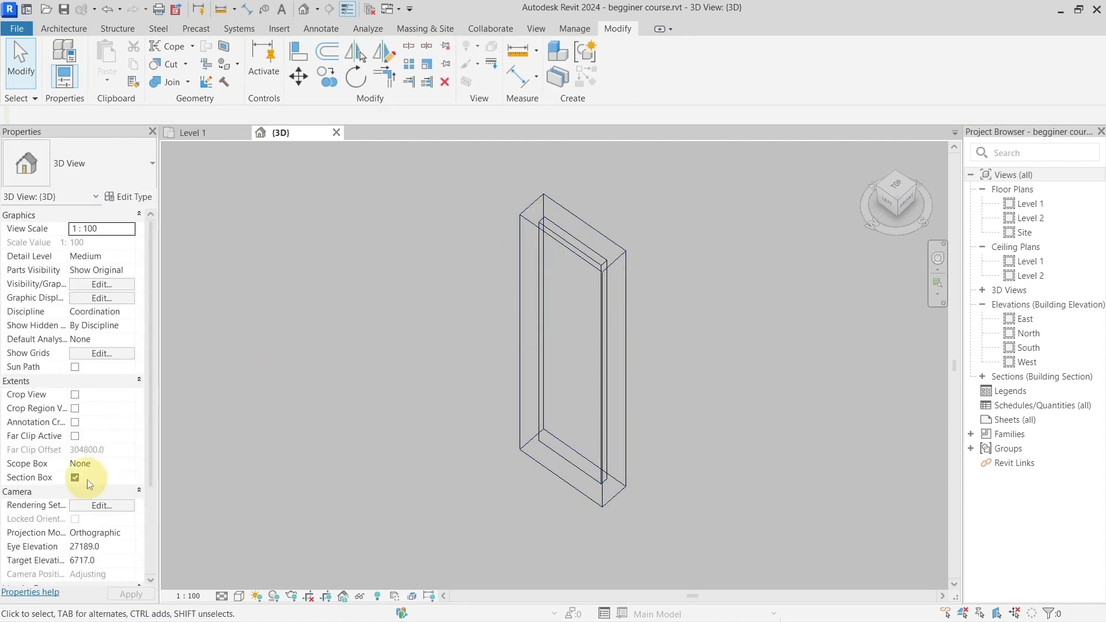
click(75, 477)
click(335, 371)
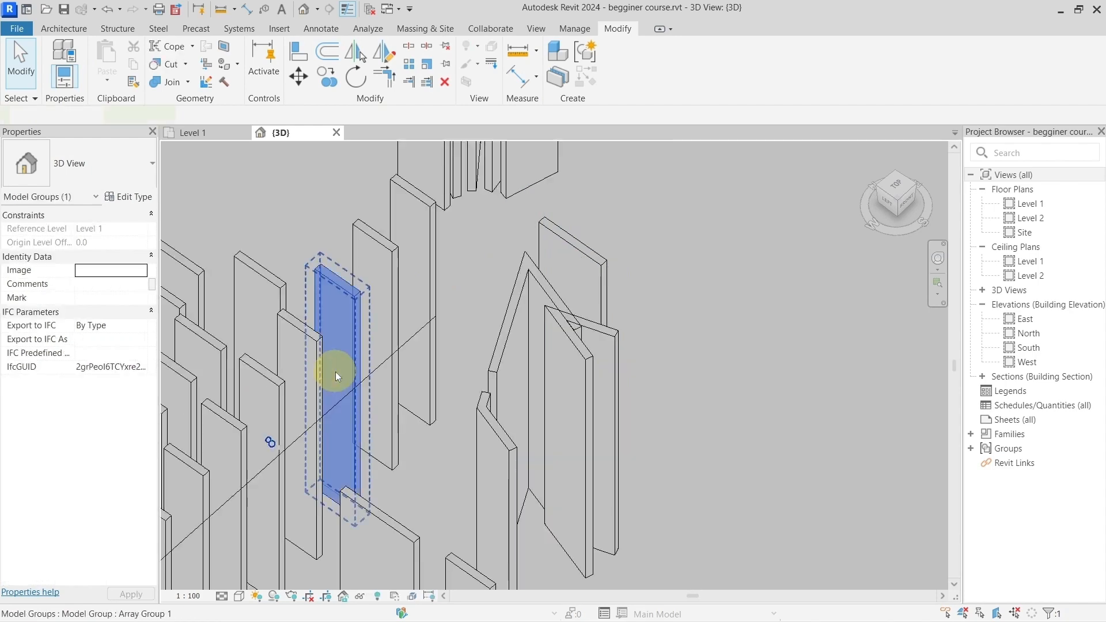
click(668, 316)
Step: Look over the whole model in 3D and briefly select the cluster of straight walls and array groups at its far end
scroll(668, 315, down, 6)
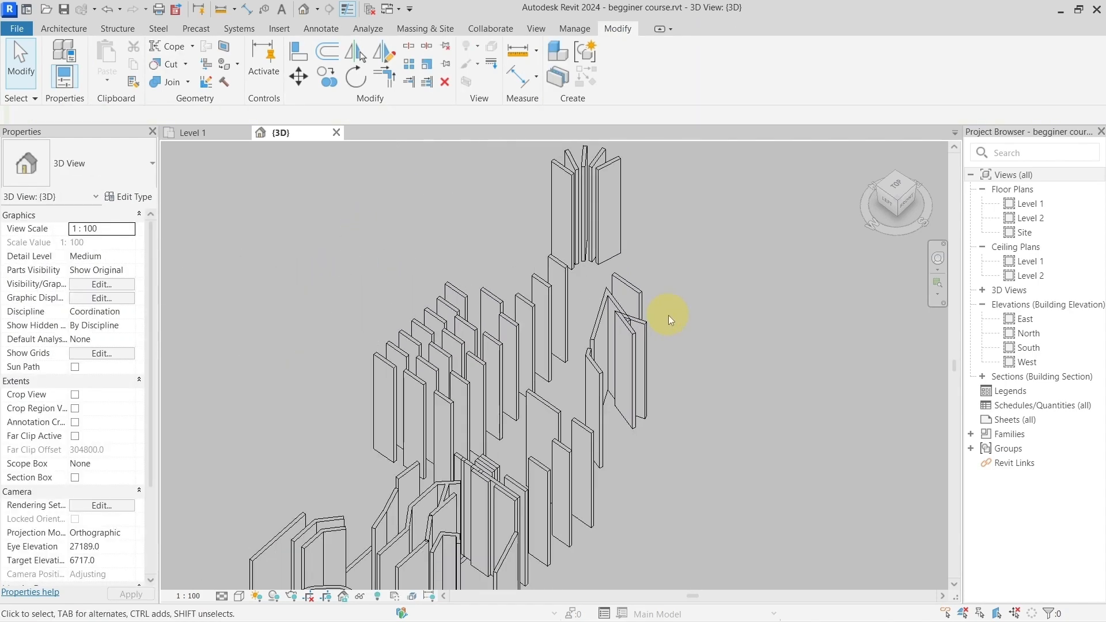
shift+middle_drag(668, 316, 498, 400)
scroll(491, 416, up, 3)
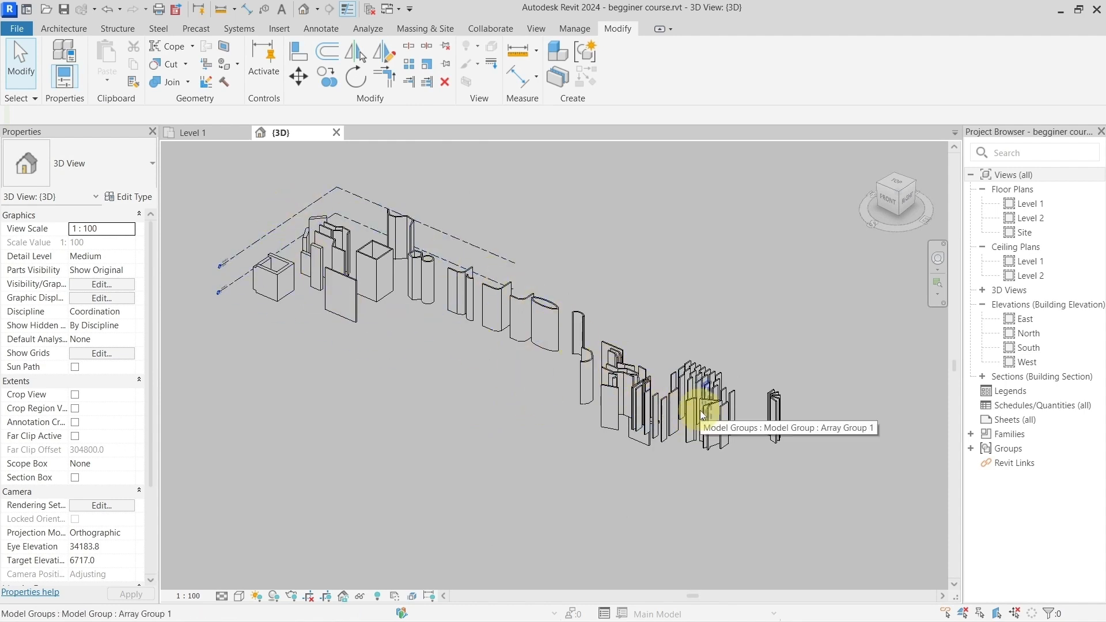
drag(599, 282, 833, 477)
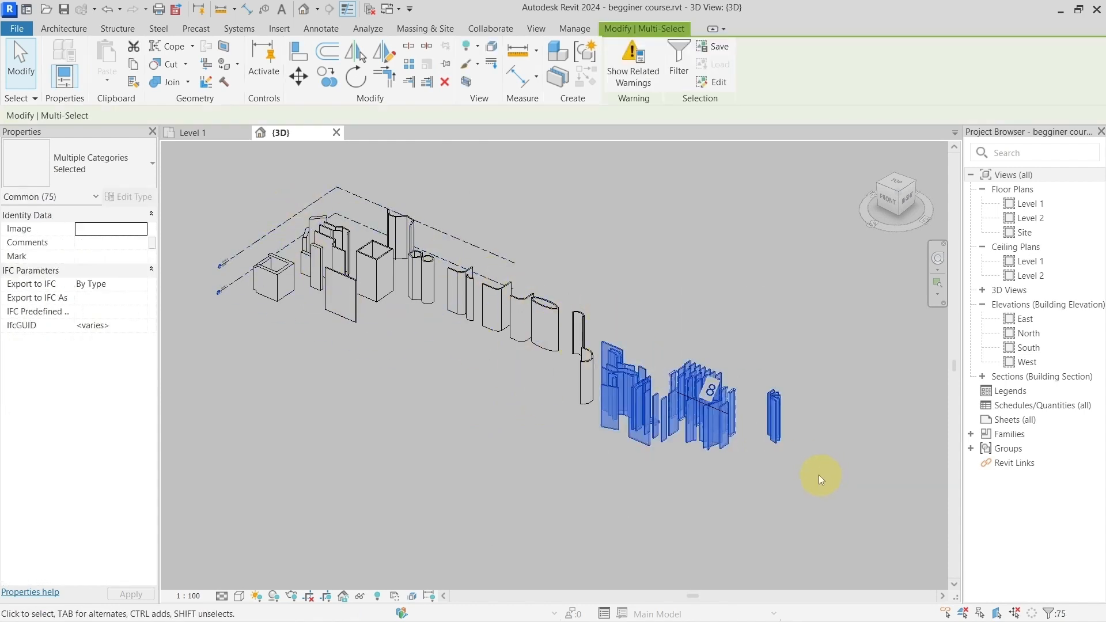
click(748, 475)
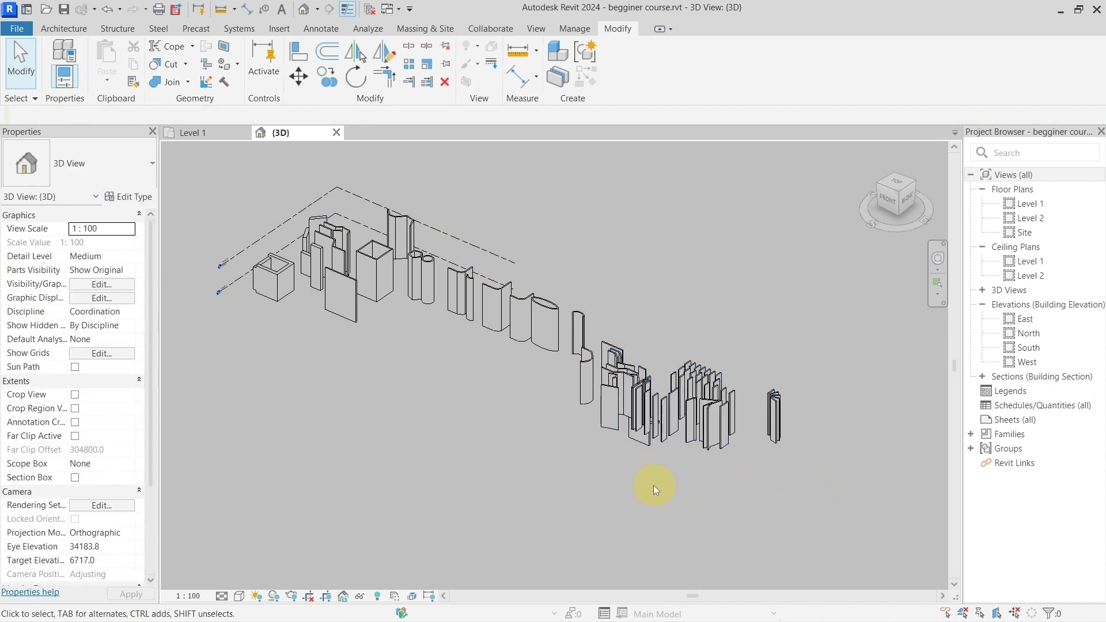
middle_drag(653, 485, 643, 478)
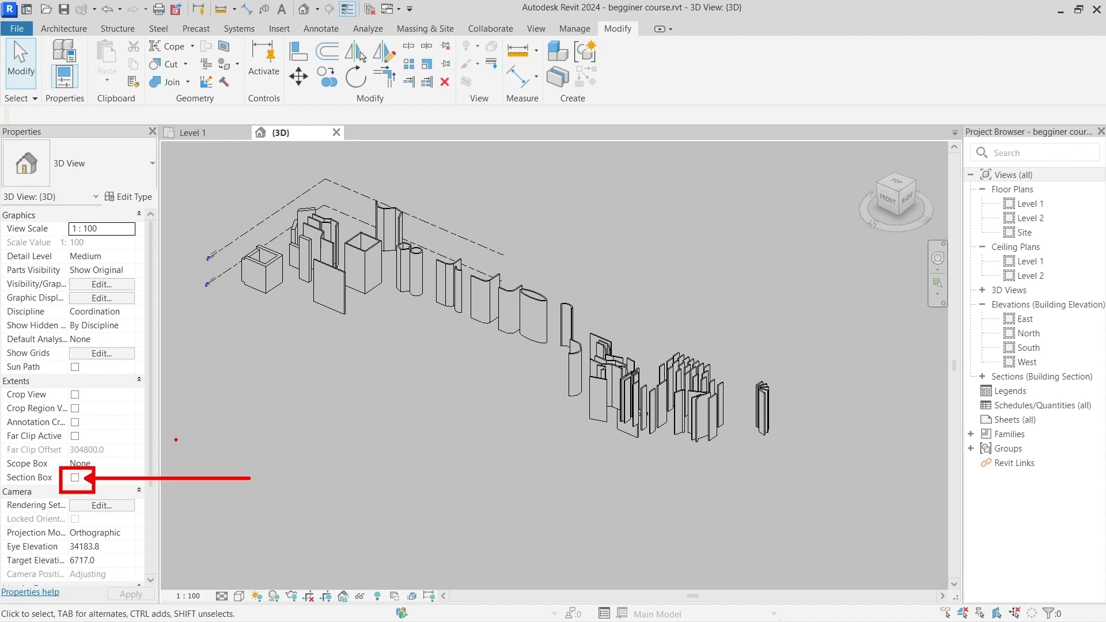
Step: Turn the 3D view's Section Box property back on and select the section box surrounding the whole model
click(75, 478)
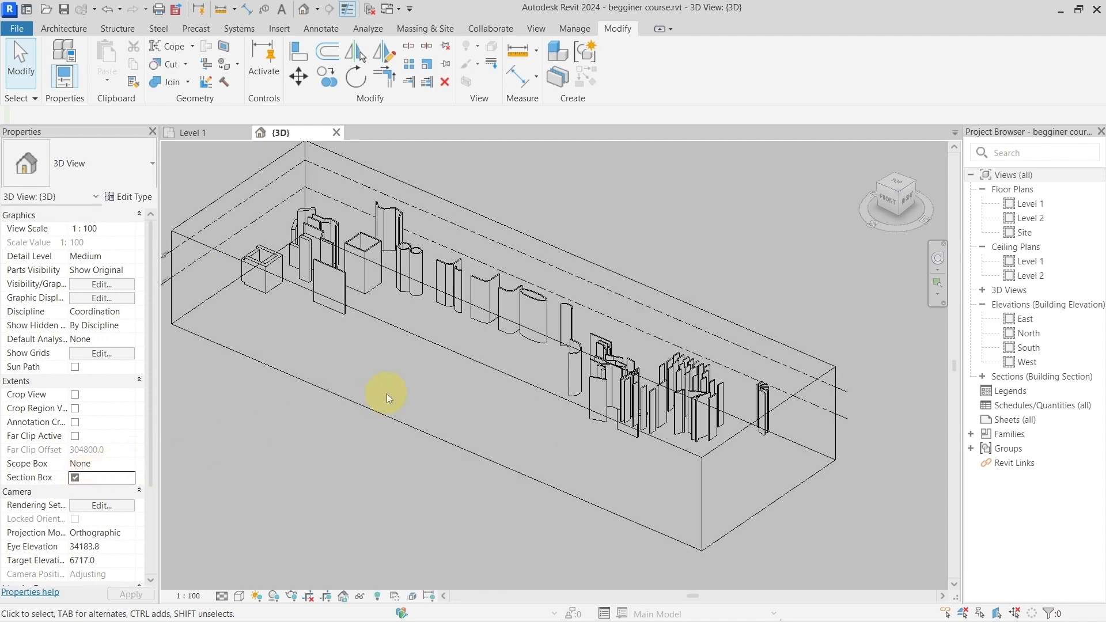
click(436, 430)
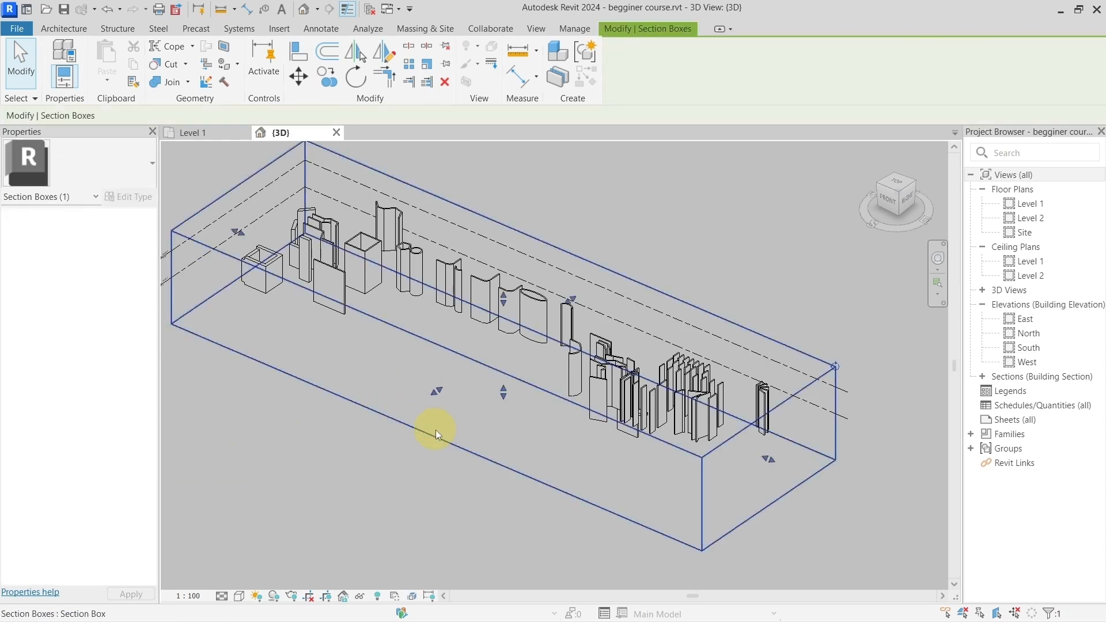
scroll(435, 429, down, 2)
middle_drag(436, 430, 487, 437)
scroll(465, 428, up, 2)
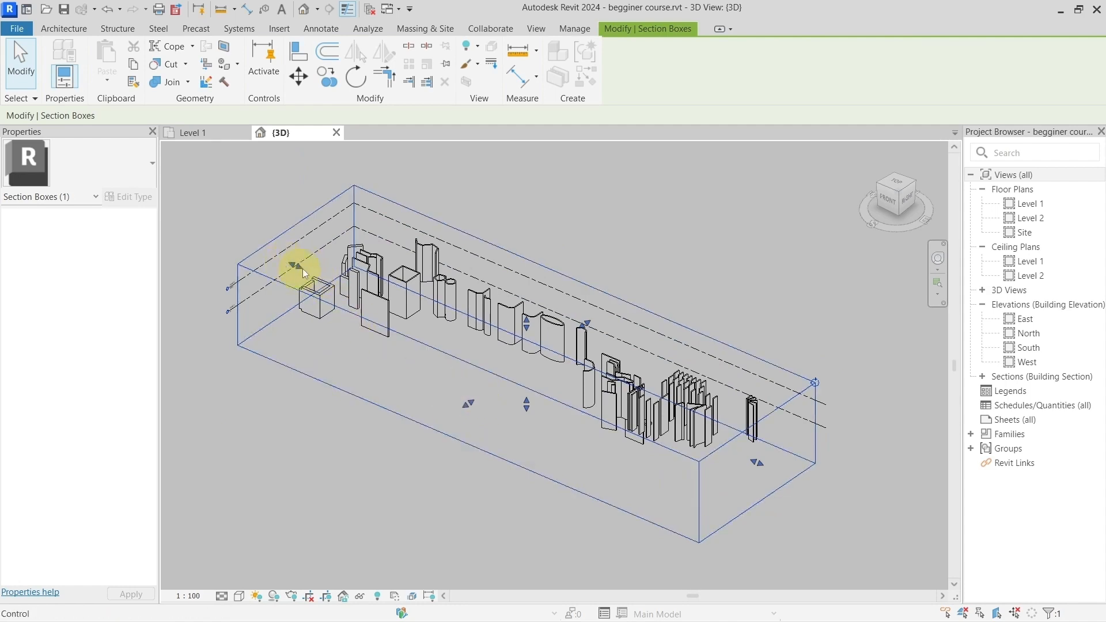
Step: Try rotating the section box twice so that it cuts through the walls, and undo both rotations
click(816, 381)
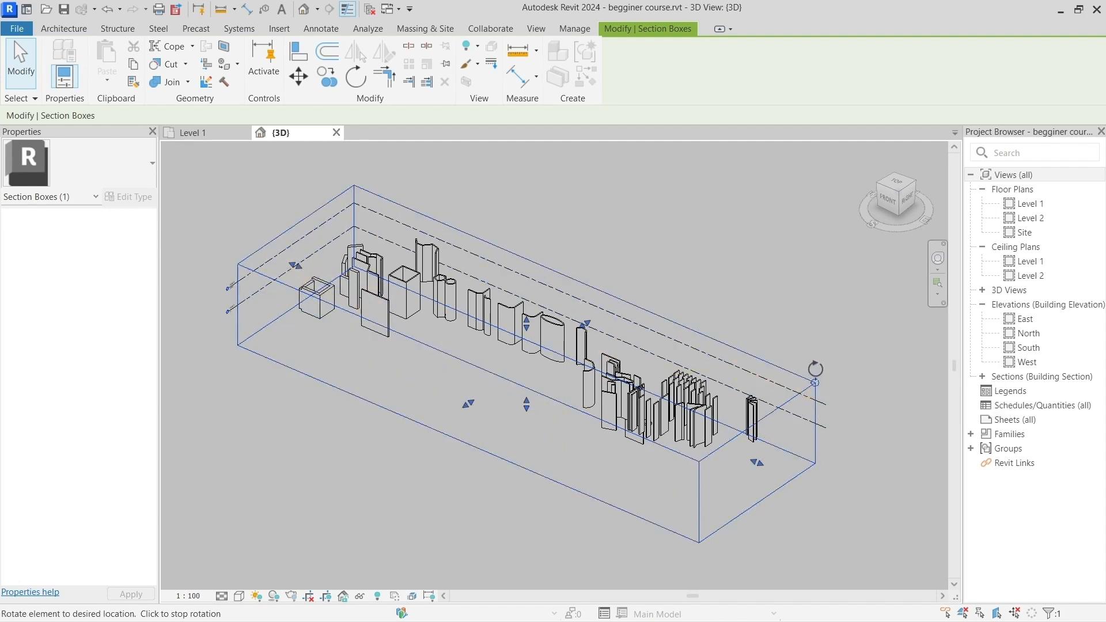
click(789, 282)
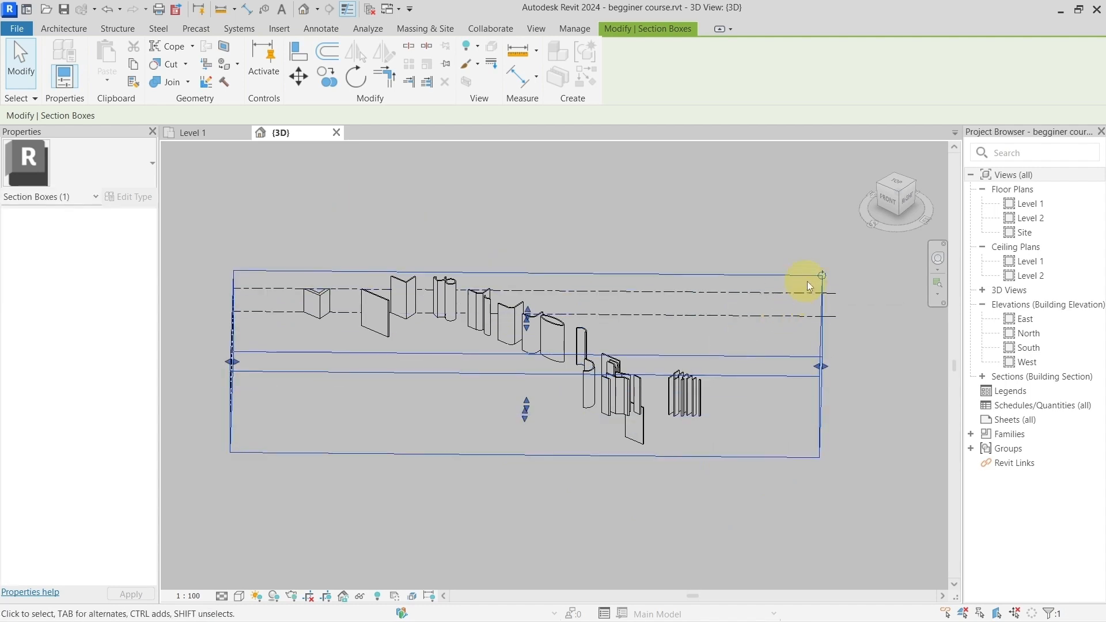
click(821, 275)
click(766, 242)
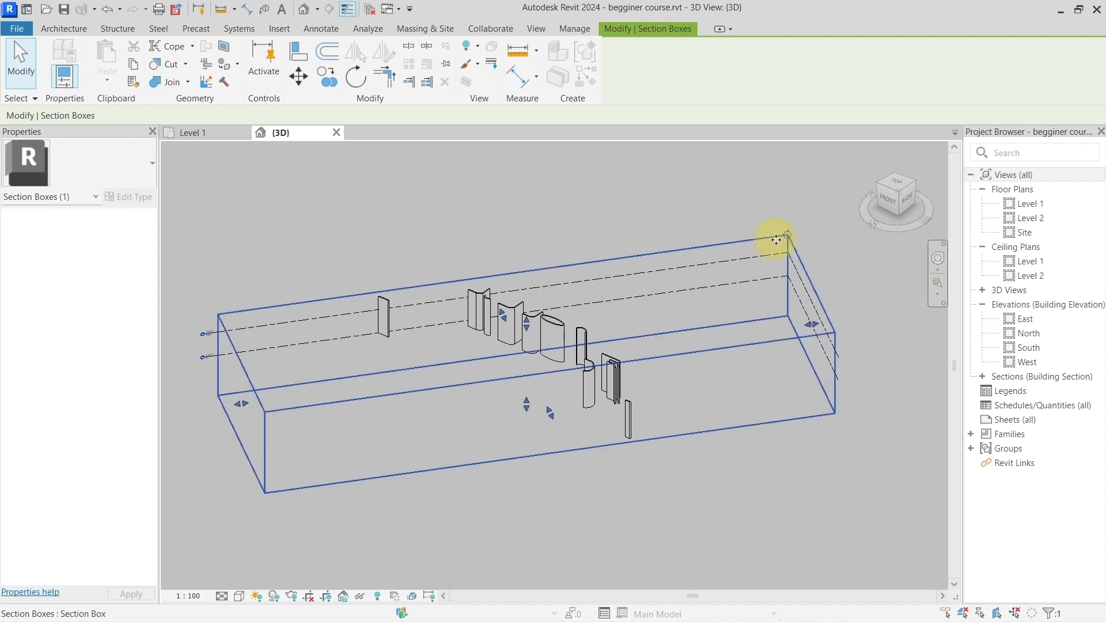
click(107, 9)
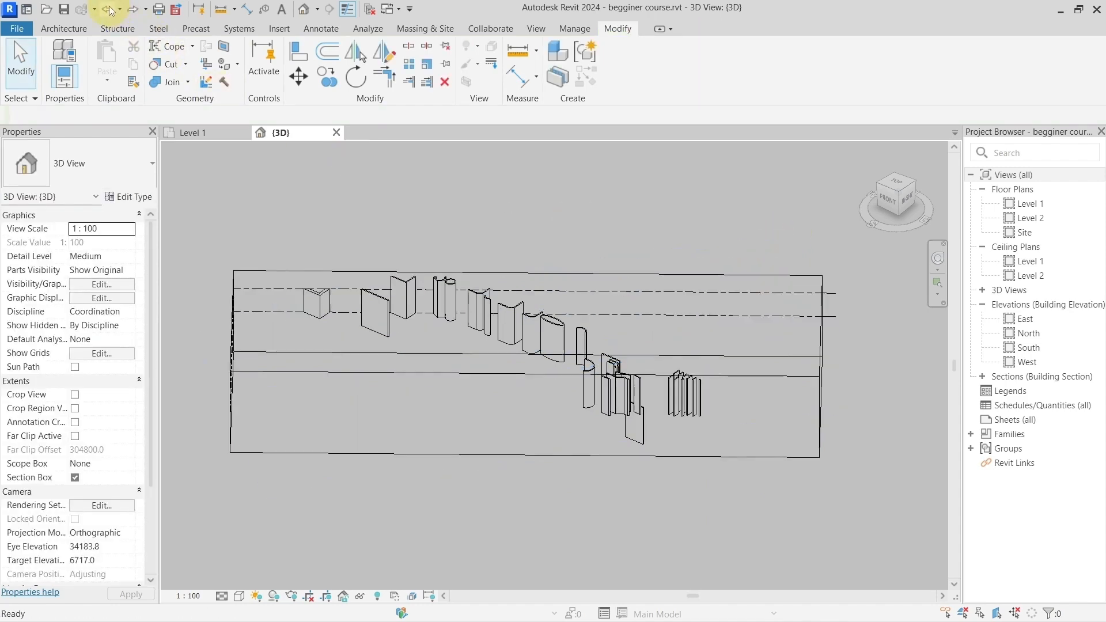
click(107, 10)
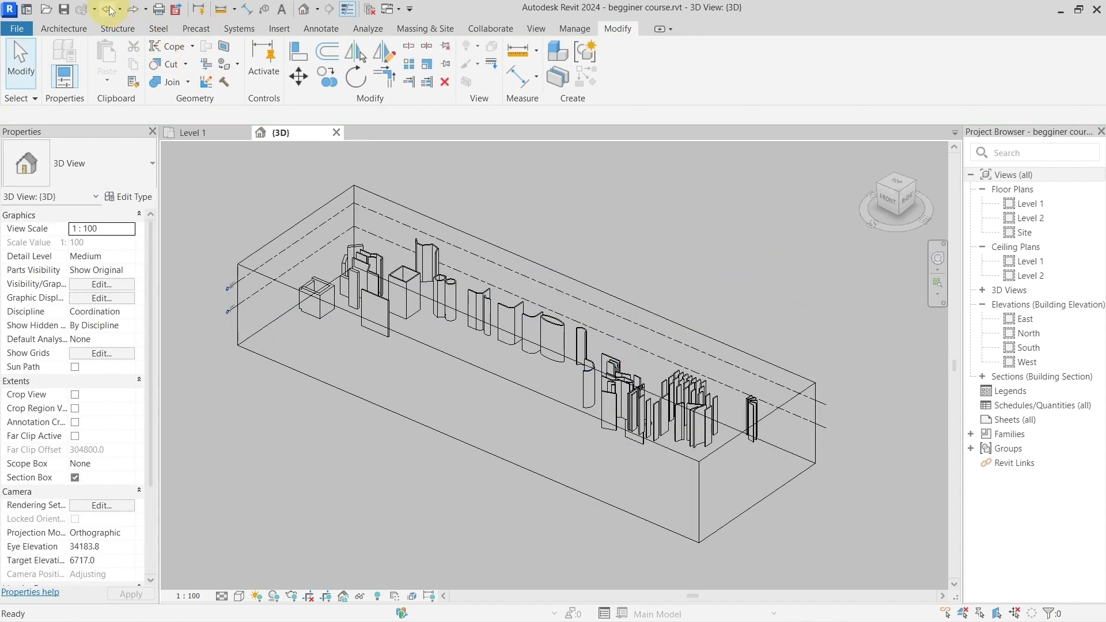
Step: Pull the section box's end face near the square wall enclosures inward to just before the oval wall, cropping that half of the model
click(443, 353)
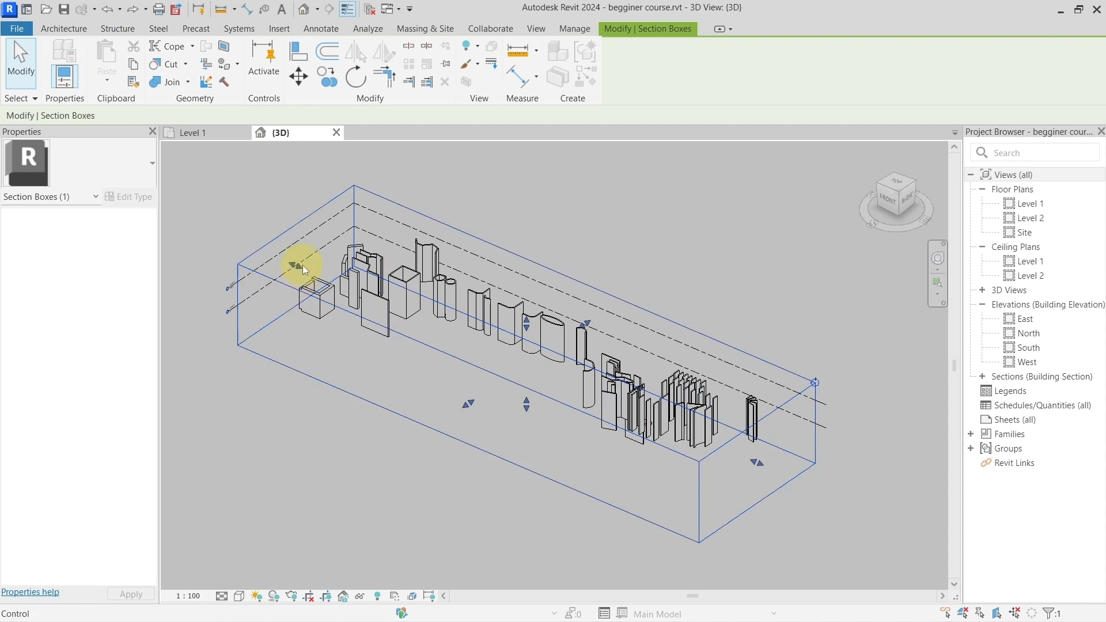
drag(298, 284, 492, 388)
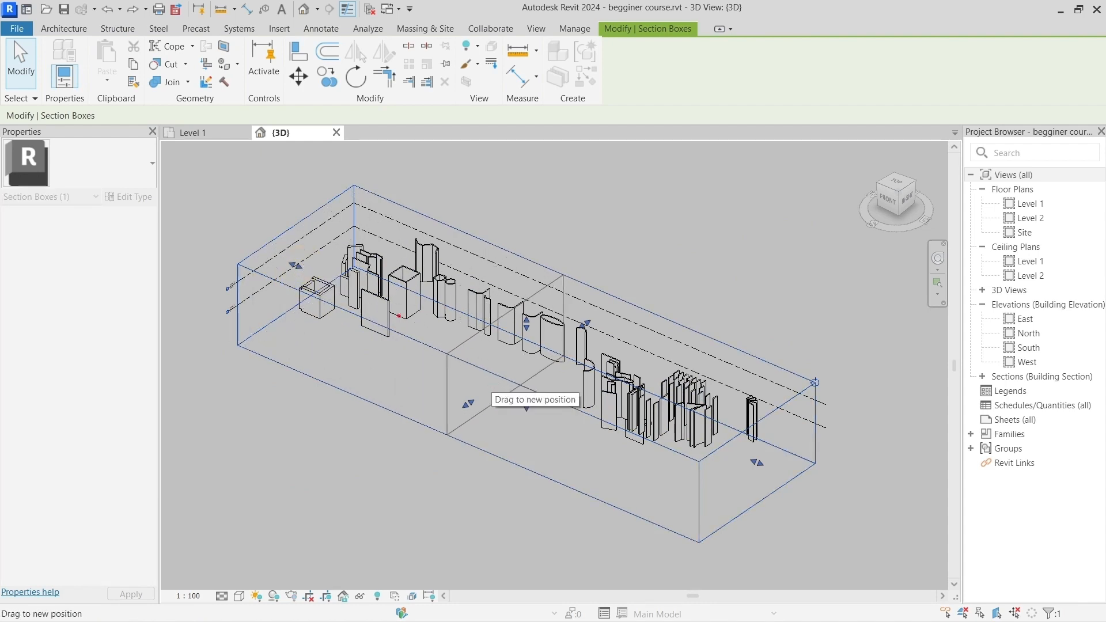
mouse_move(256, 194)
ctrl+mouse_down()
mouse_move(351, 283)
mouse_move(504, 352)
ctrl+mouse_up()
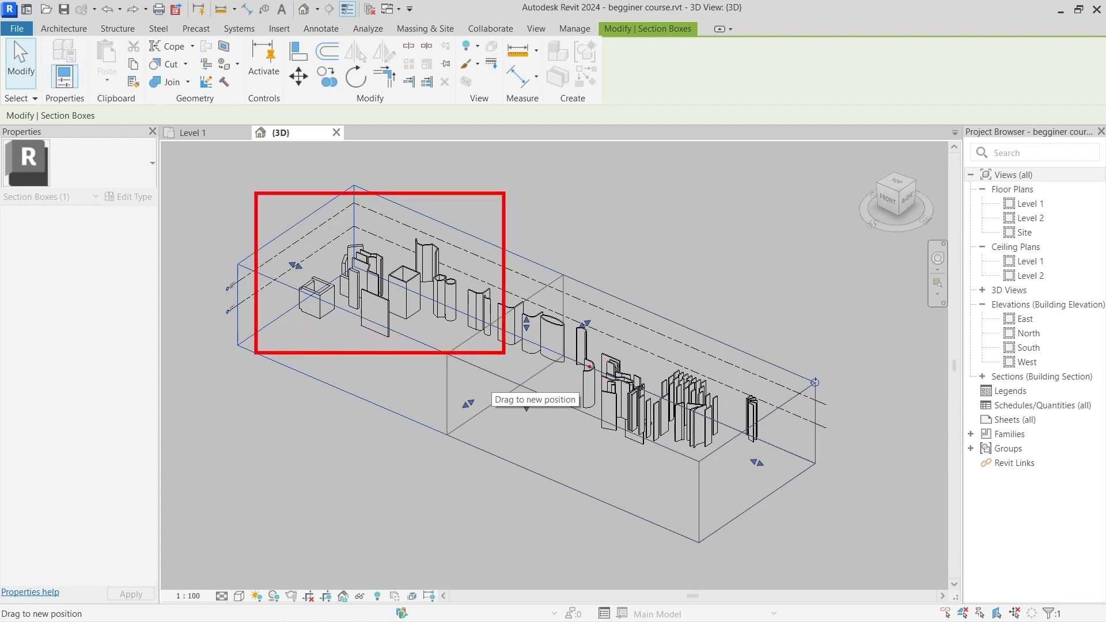
drag(492, 387, 524, 371)
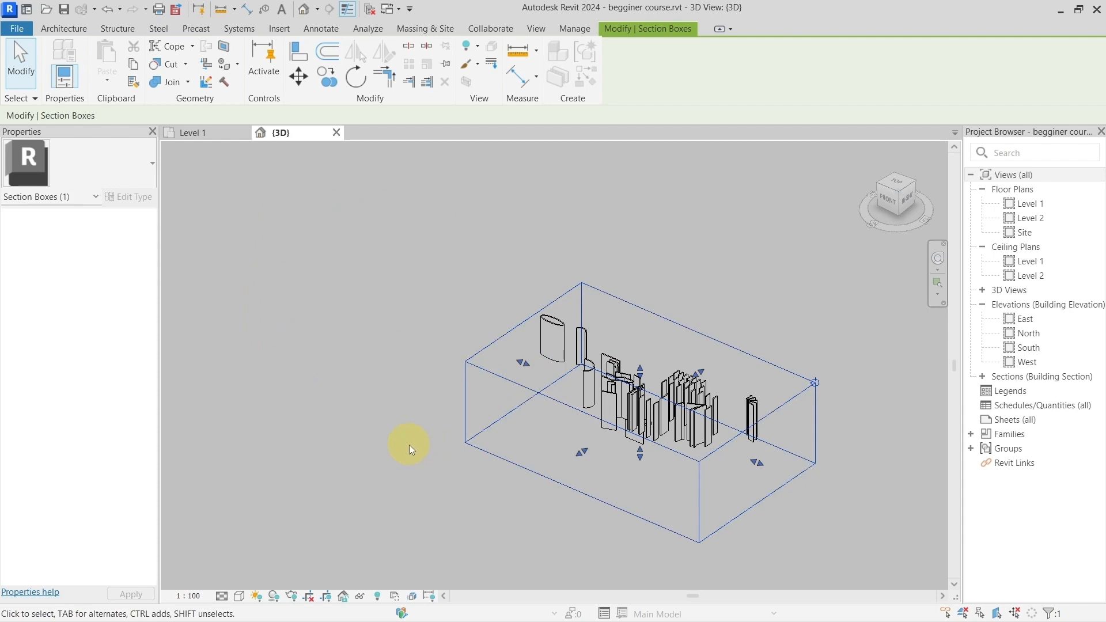
Step: From a front-on 3D view, lower the top face of the section box to about mid-height of the walls
shift+middle_drag(409, 445, 646, 333)
scroll(746, 426, up, 3)
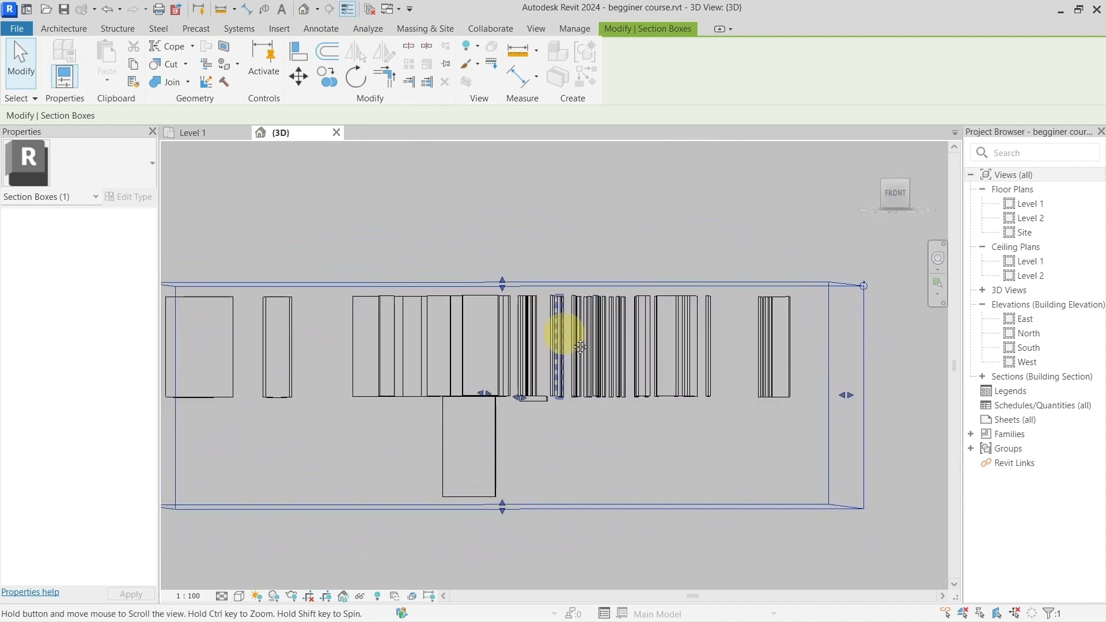
middle_drag(565, 330, 659, 338)
drag(600, 295, 519, 355)
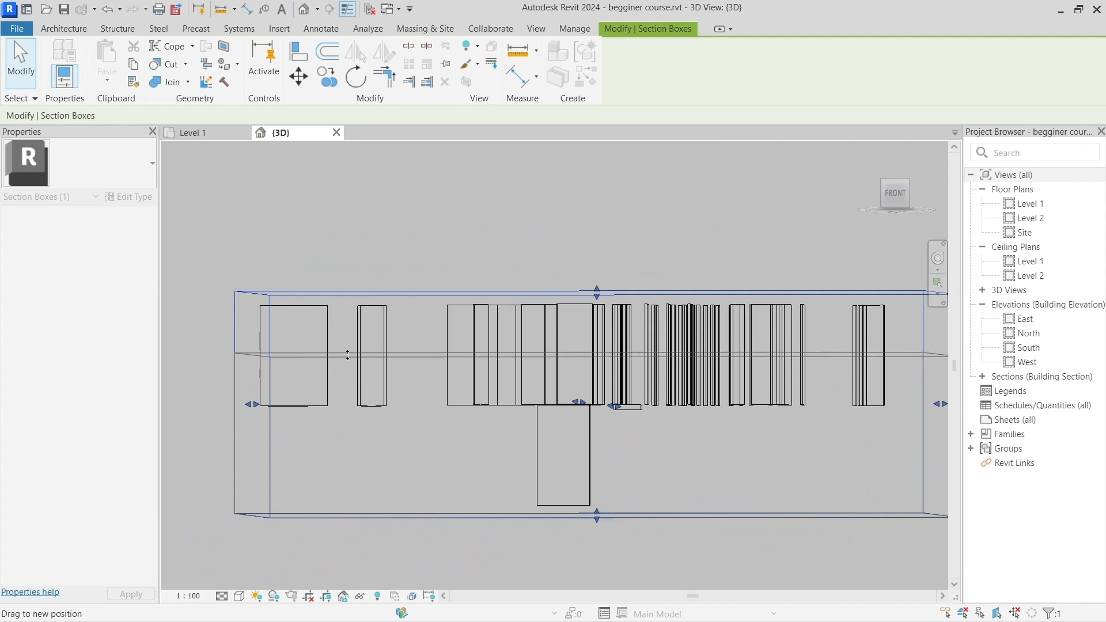
drag(229, 355, 729, 350)
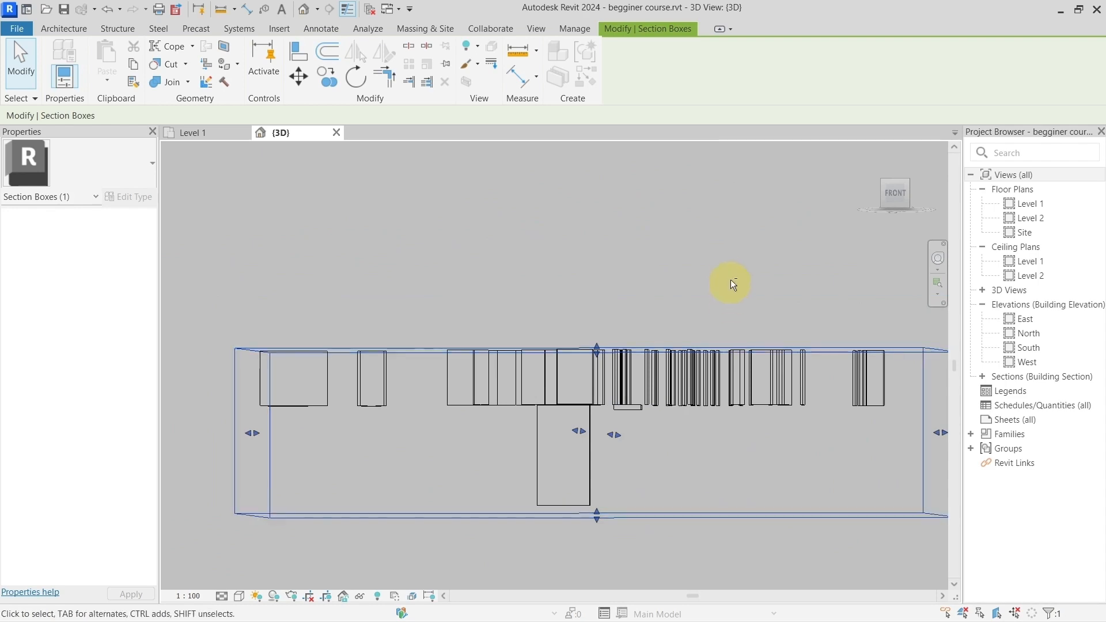
Step: Reselect the section box and pull its long front face inward to cut through the nearest walls, inspecting the cut in 3D
shift+middle_drag(732, 282, 542, 427)
scroll(608, 430, down, 3)
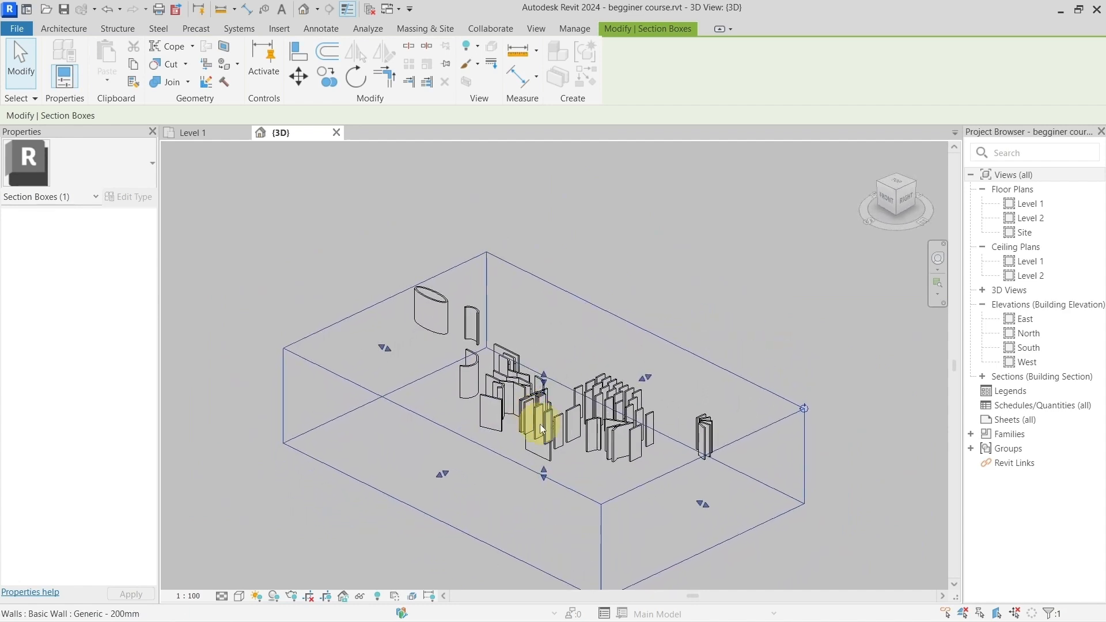
scroll(542, 425, up, 3)
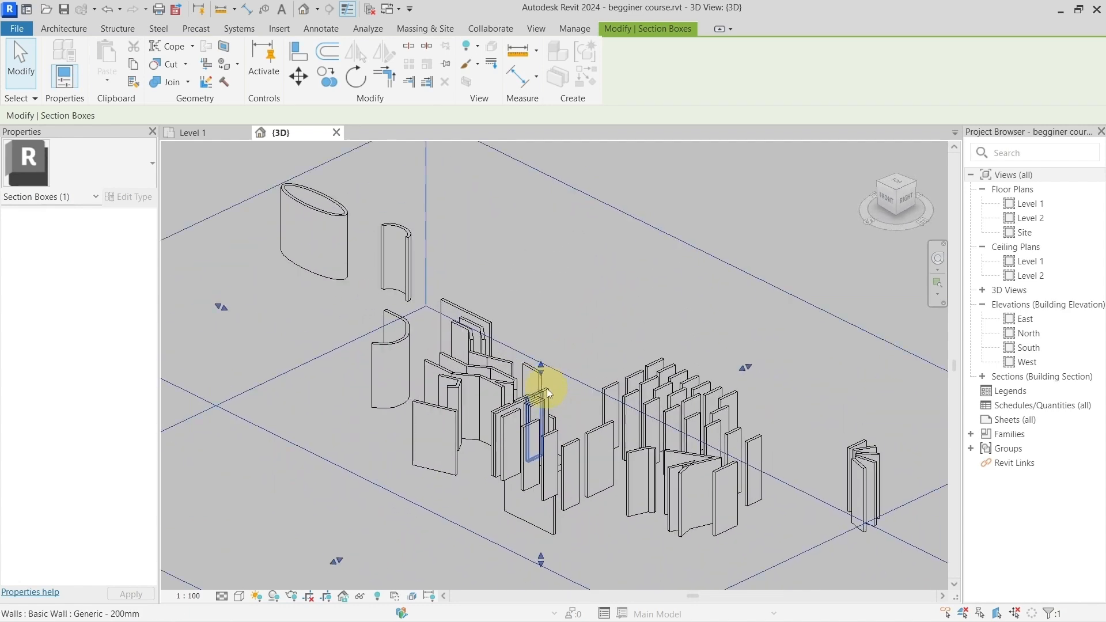
scroll(548, 393, down, 3)
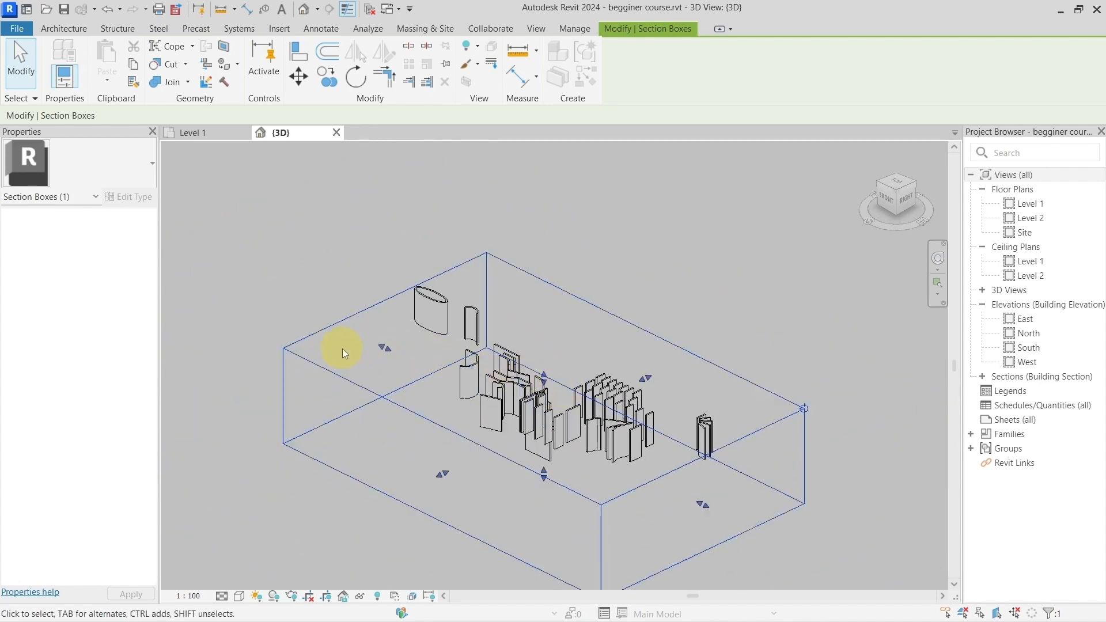
click(319, 356)
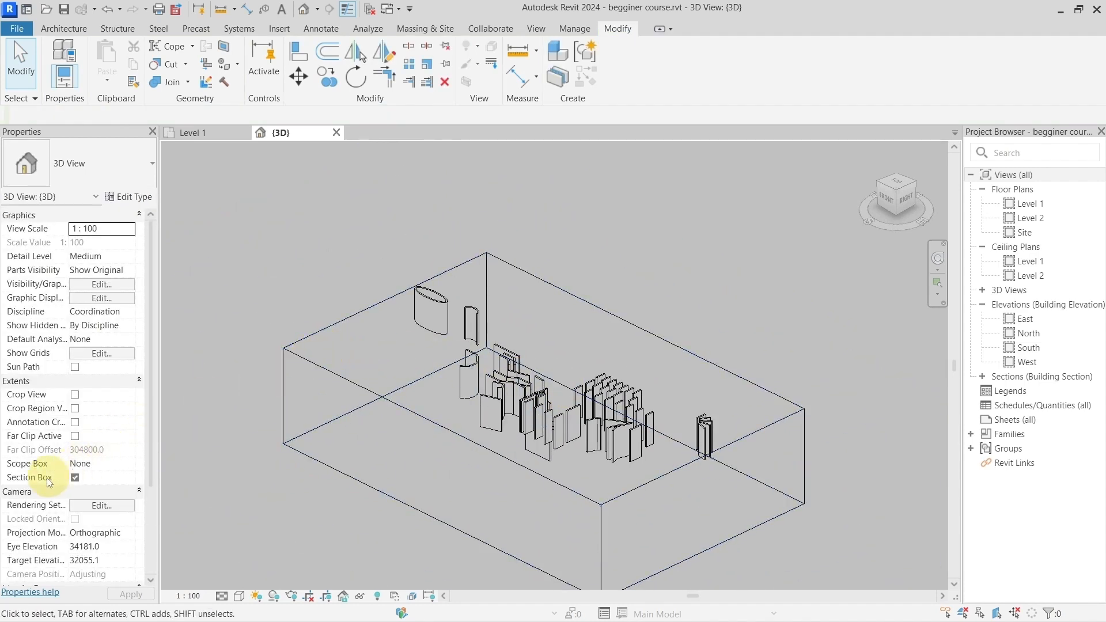
click(337, 382)
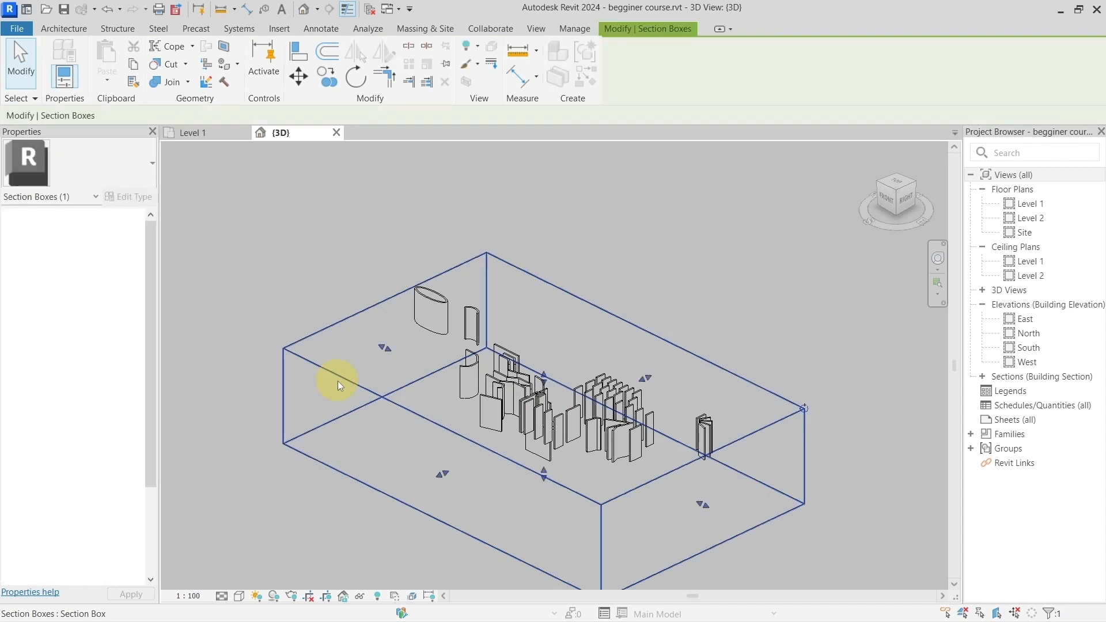
drag(441, 474, 518, 438)
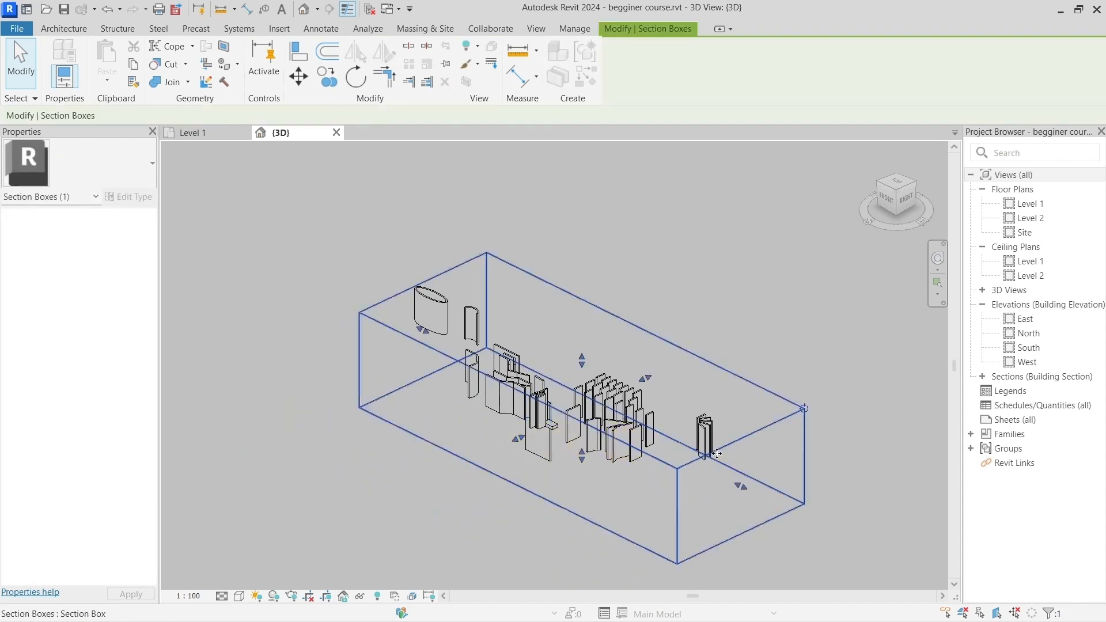
shift+middle_drag(588, 511, 530, 501)
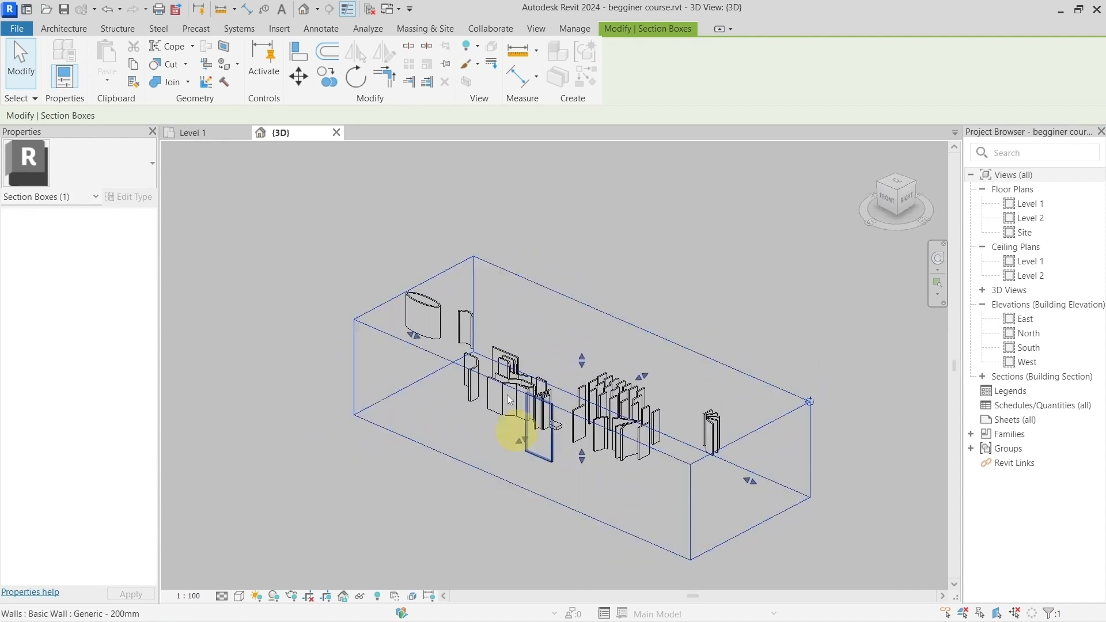
Step: In the Level 1 plan, select the V-shaped walls, the crossing walls and the adjacent vertical wall, and view them in a 3D box view
click(196, 135)
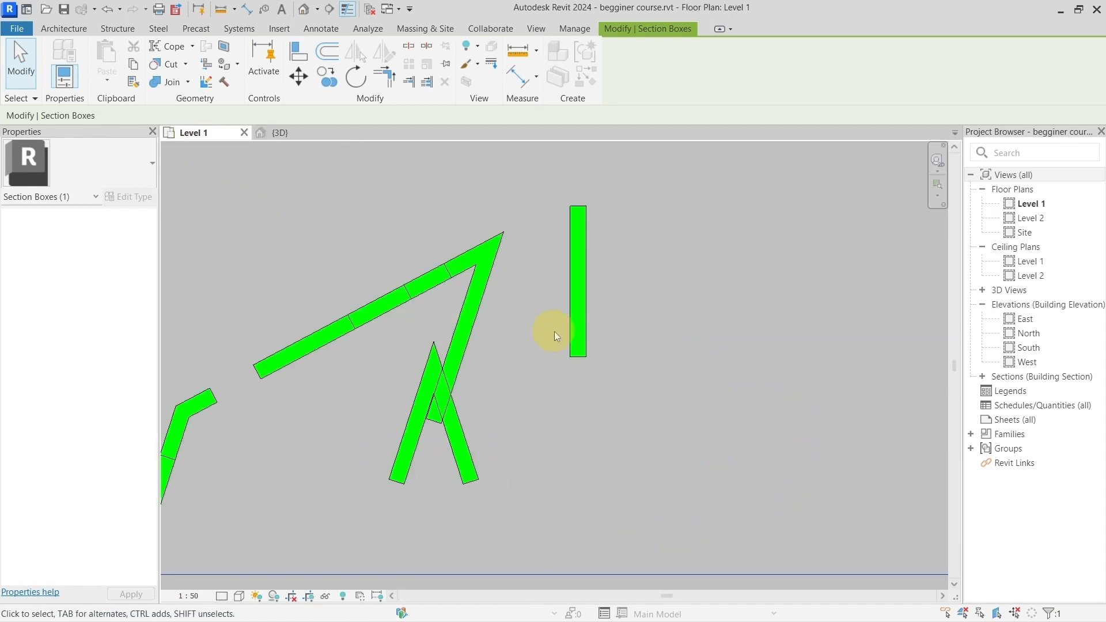
scroll(554, 330, down, 3)
middle_drag(617, 353, 496, 357)
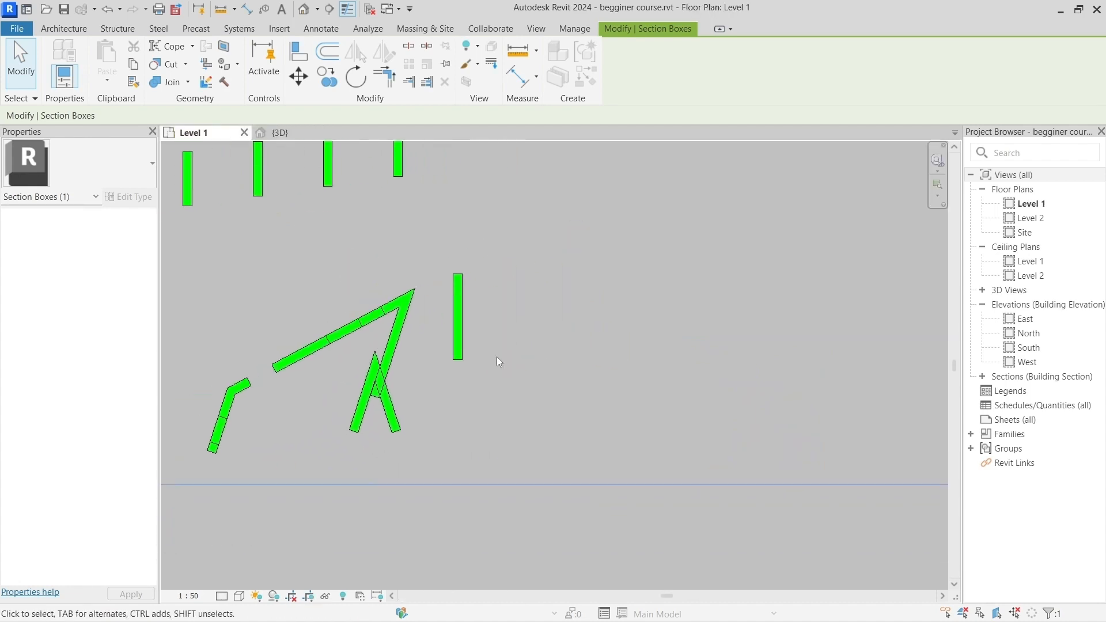
click(458, 320)
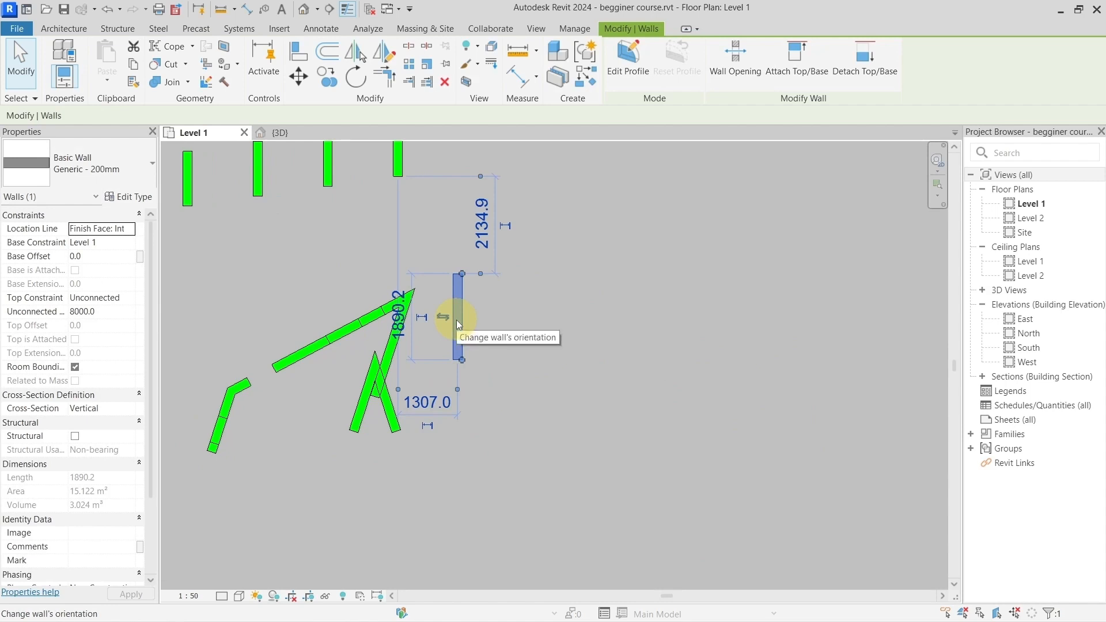
drag(255, 233, 504, 447)
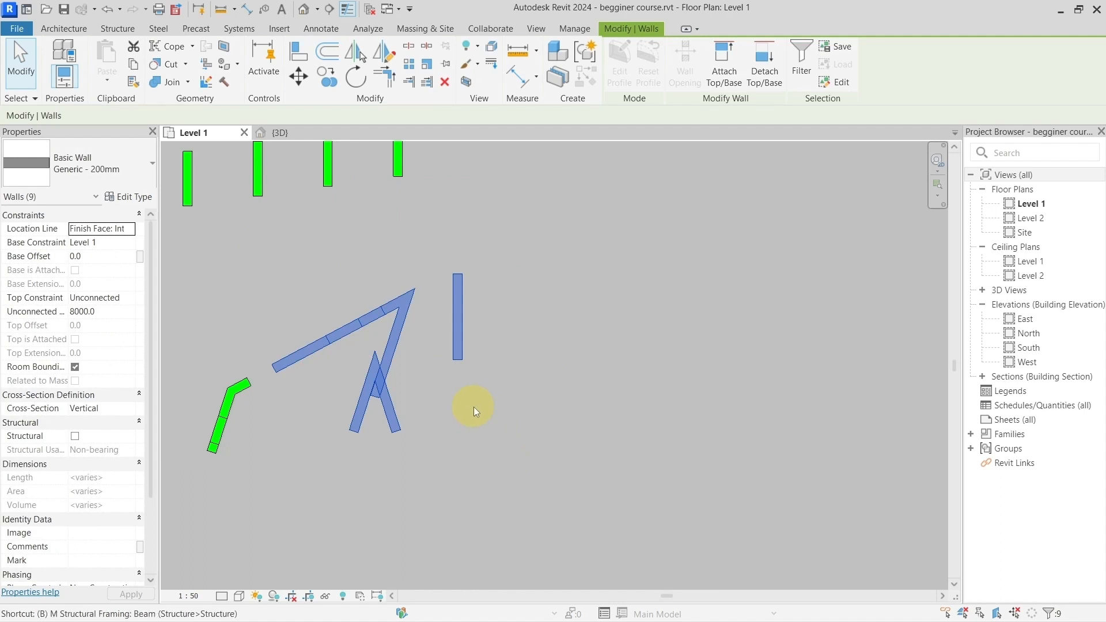
key(b)
key(x)
scroll(501, 412, down, 3)
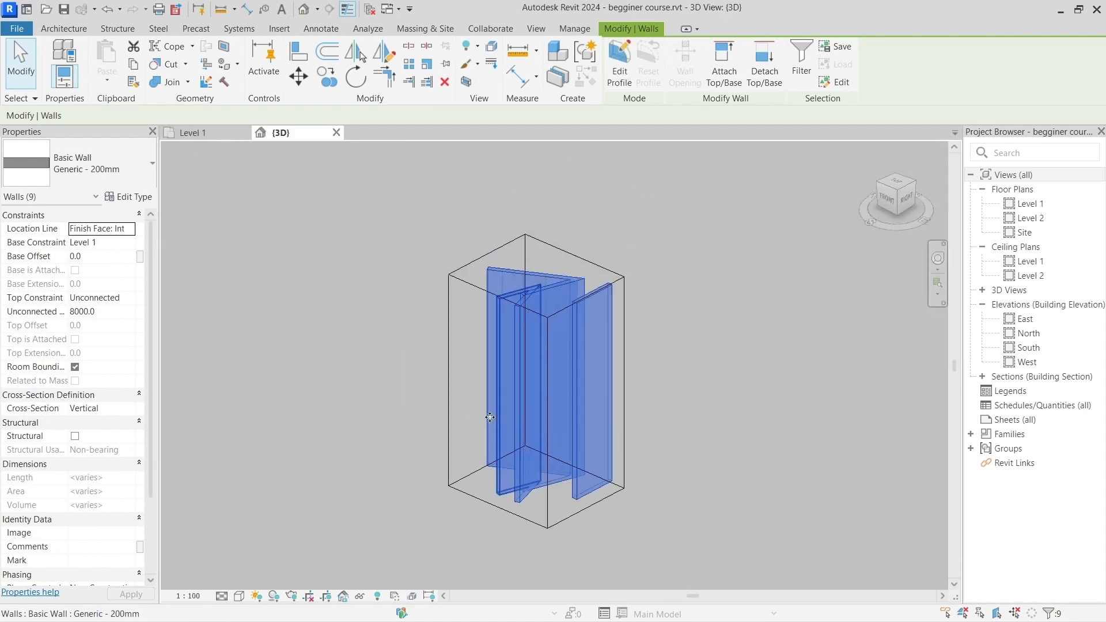
shift+middle_drag(392, 438, 773, 494)
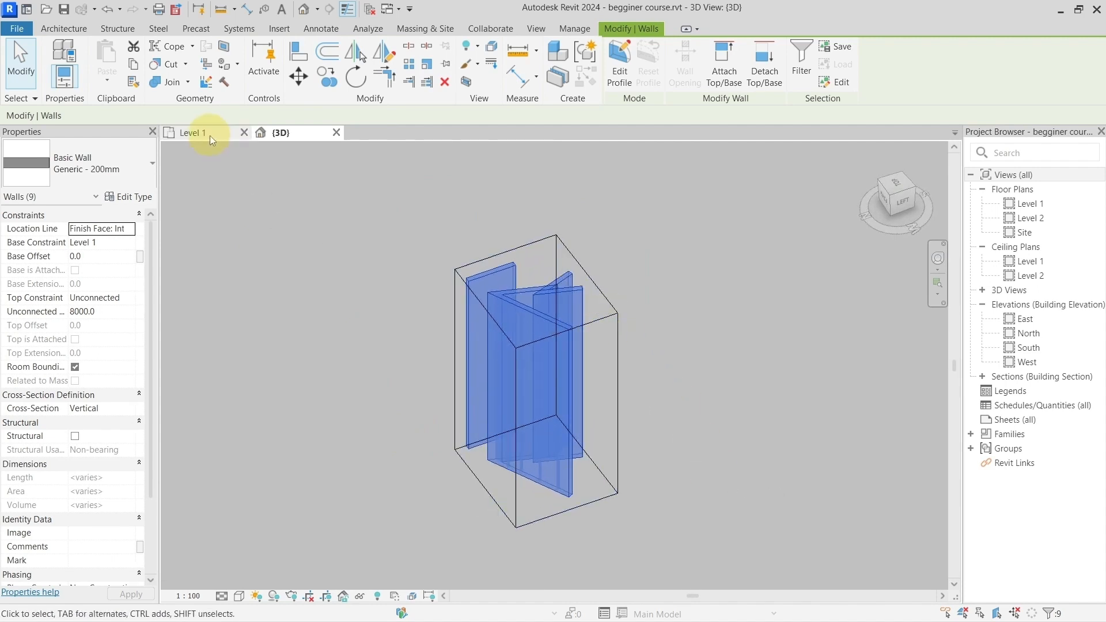
Step: Clear the selection and tile the 3D and Level 1 views side by side, with the section box fully in sight
drag(210, 136, 292, 237)
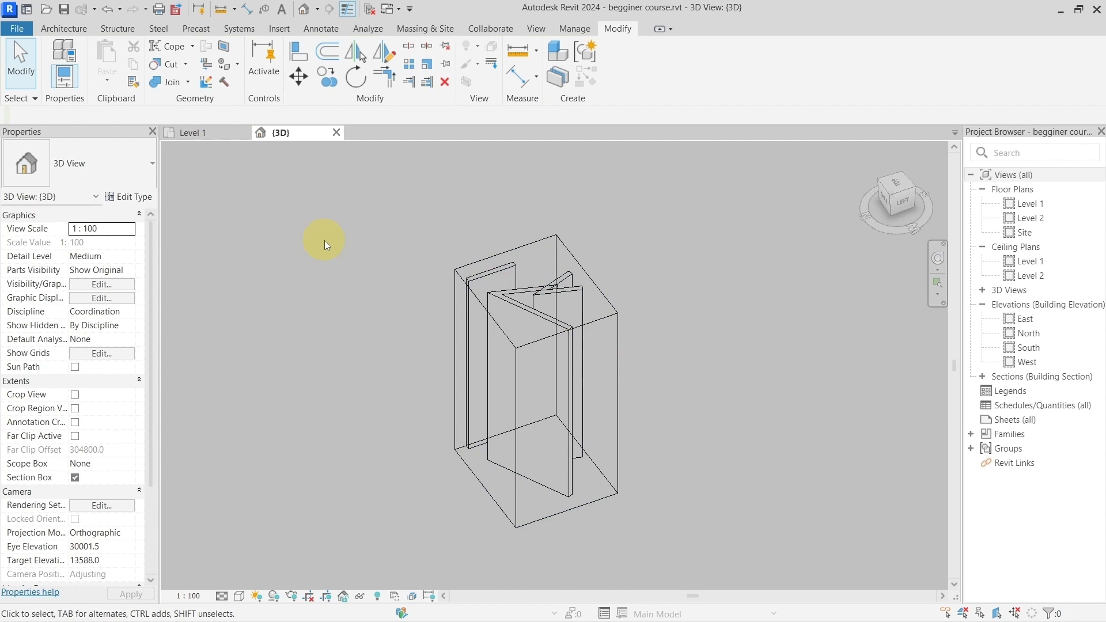
key(w)
key(t)
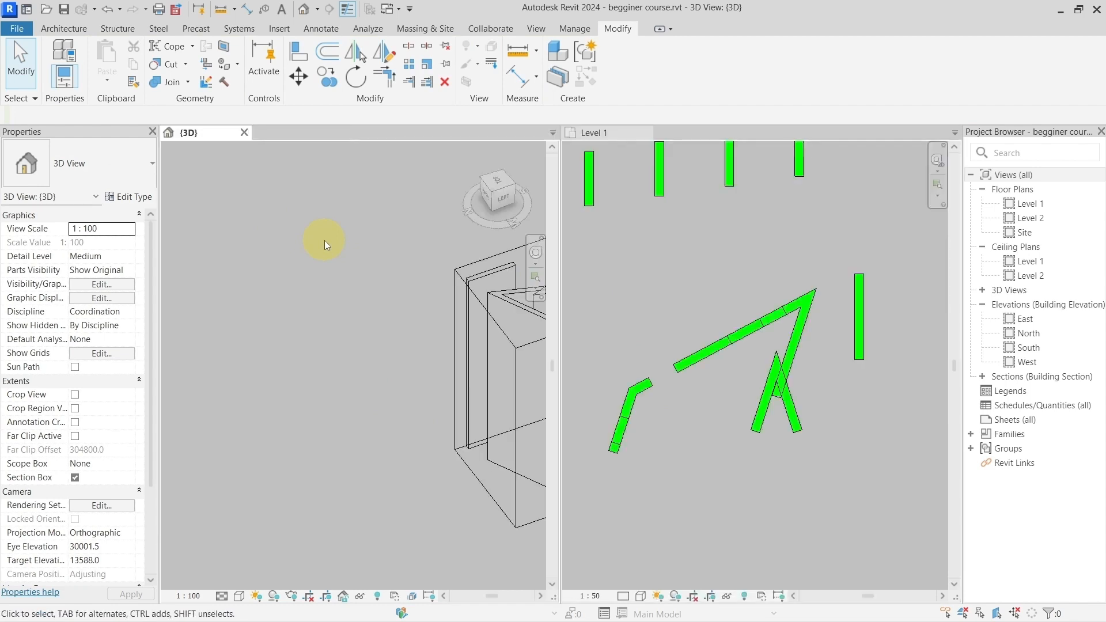
scroll(424, 314, down, 1)
middle_drag(424, 319, 249, 302)
scroll(658, 356, down, 5)
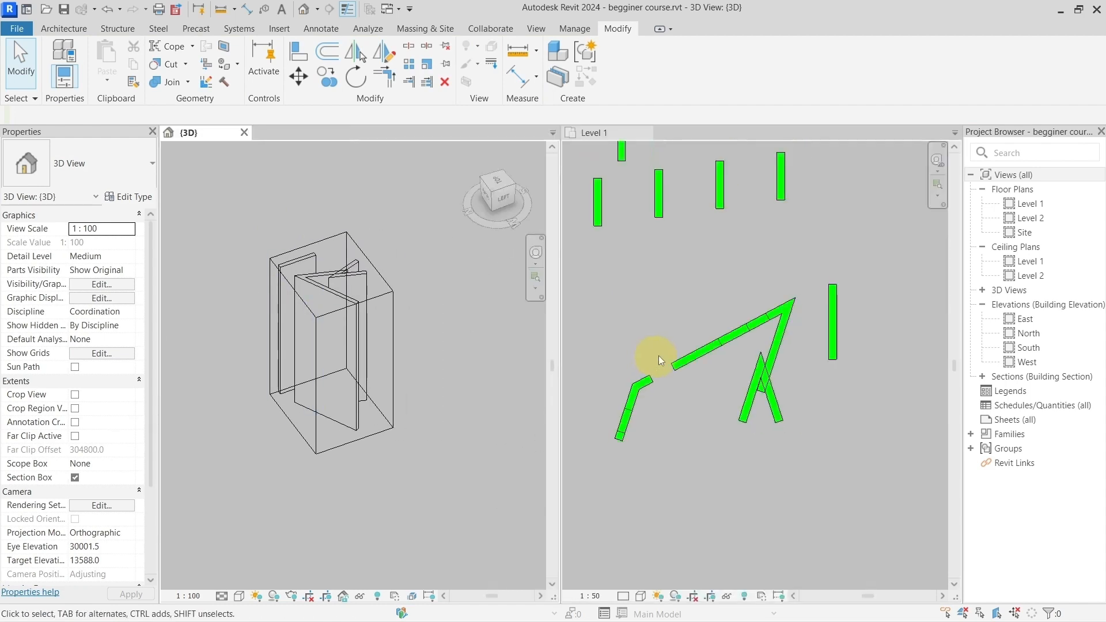
Step: Select the V-shaped wall group and the fanned walls in turn on Level 1, comparing each selection with the 3D view
click(667, 336)
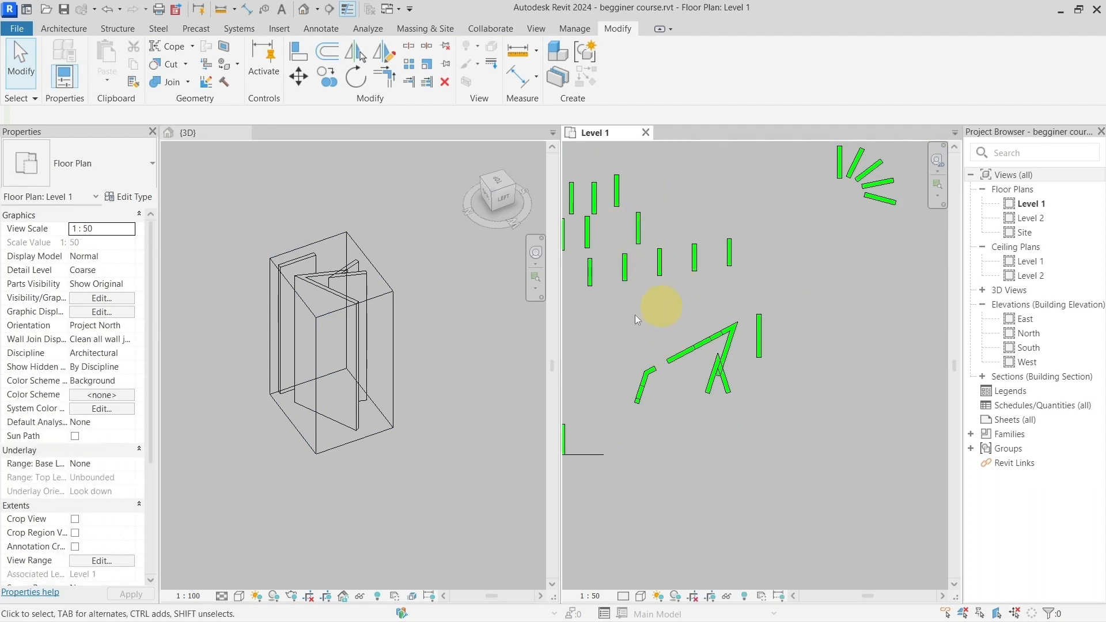
drag(654, 309, 803, 431)
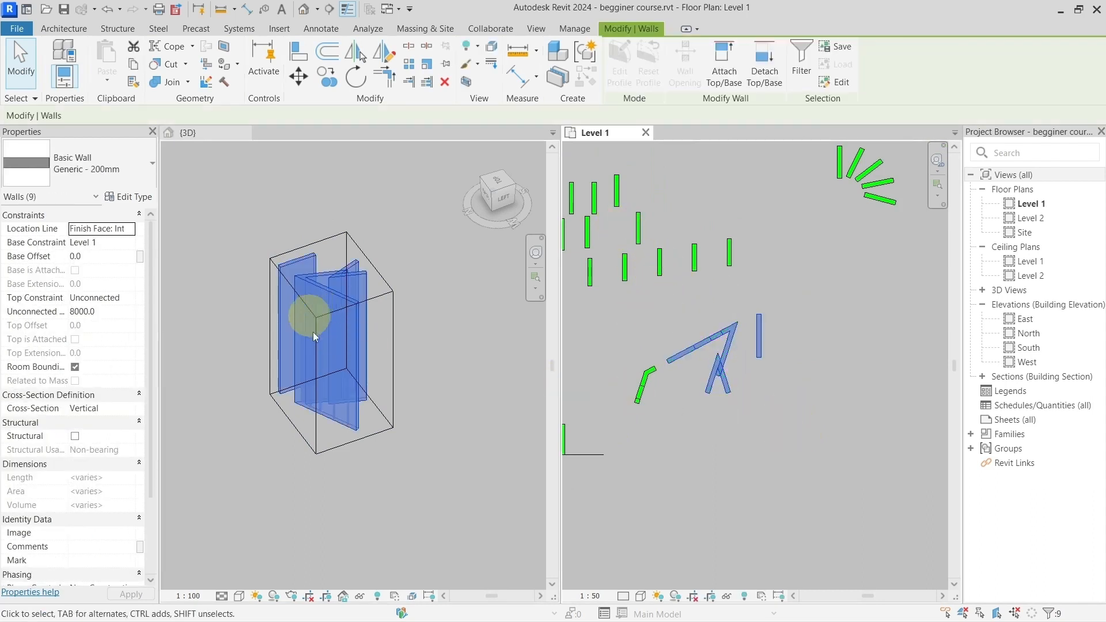
middle_drag(631, 303, 728, 202)
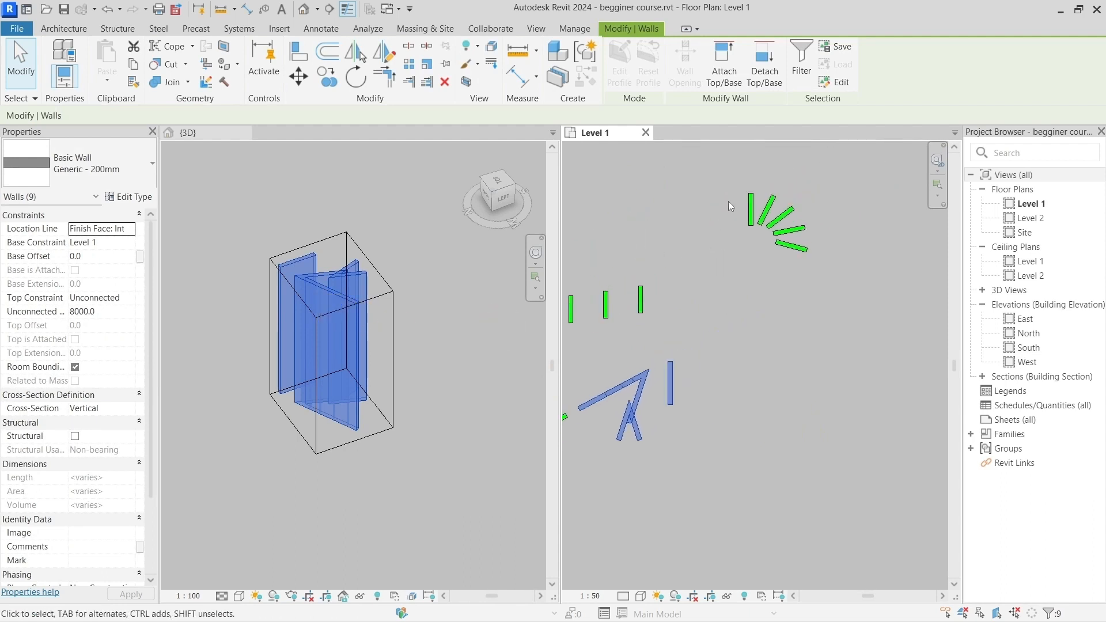
drag(725, 172, 823, 275)
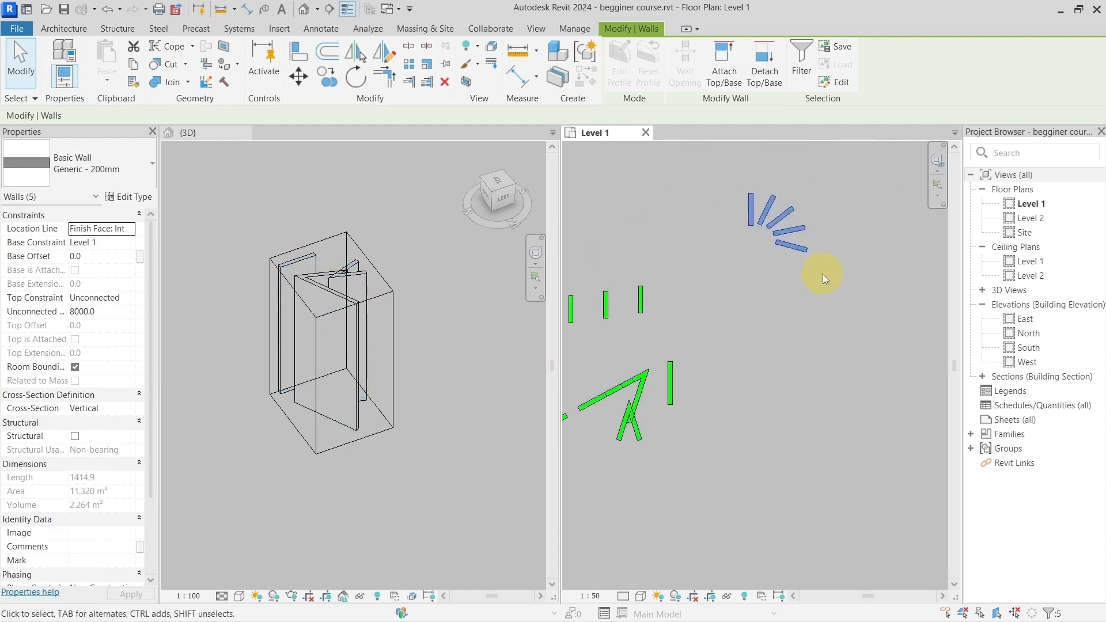
scroll(403, 365, down, 5)
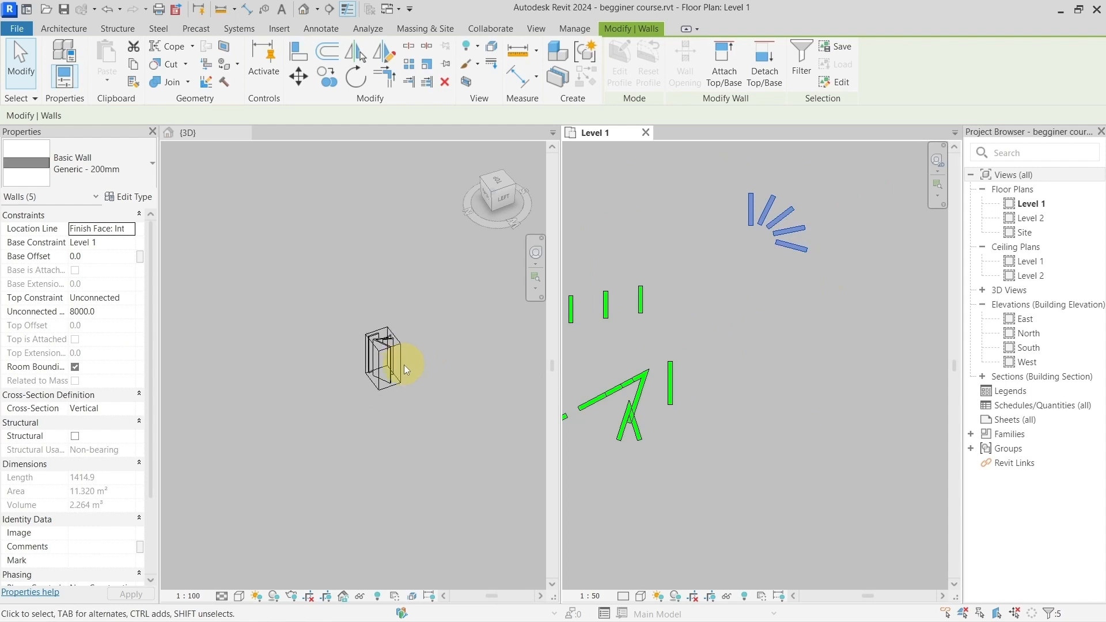
scroll(407, 364, up, 5)
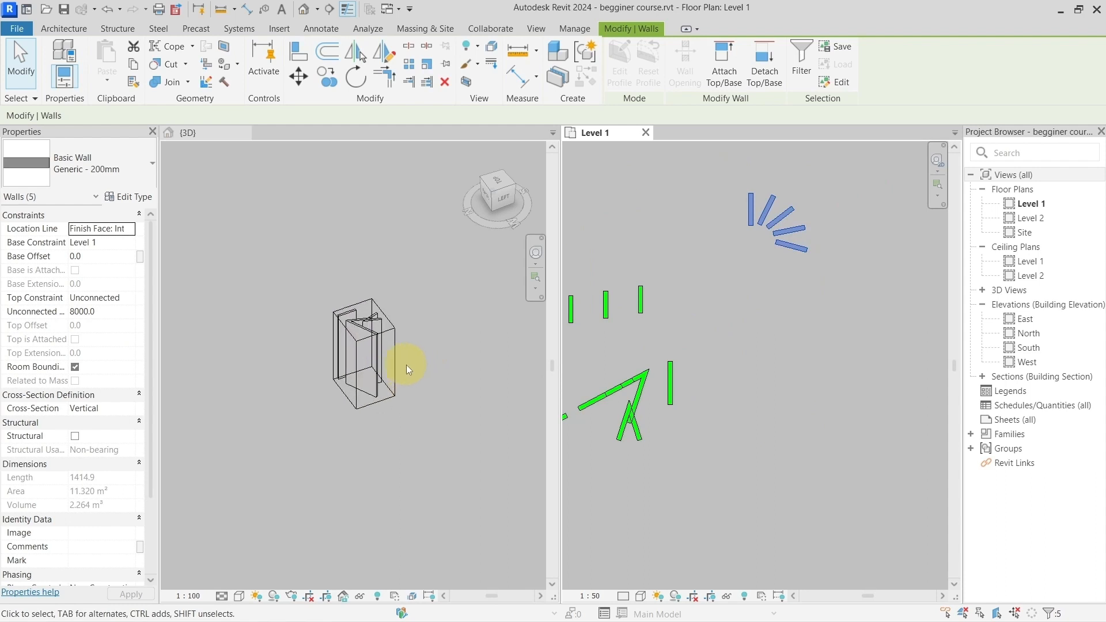
click(773, 263)
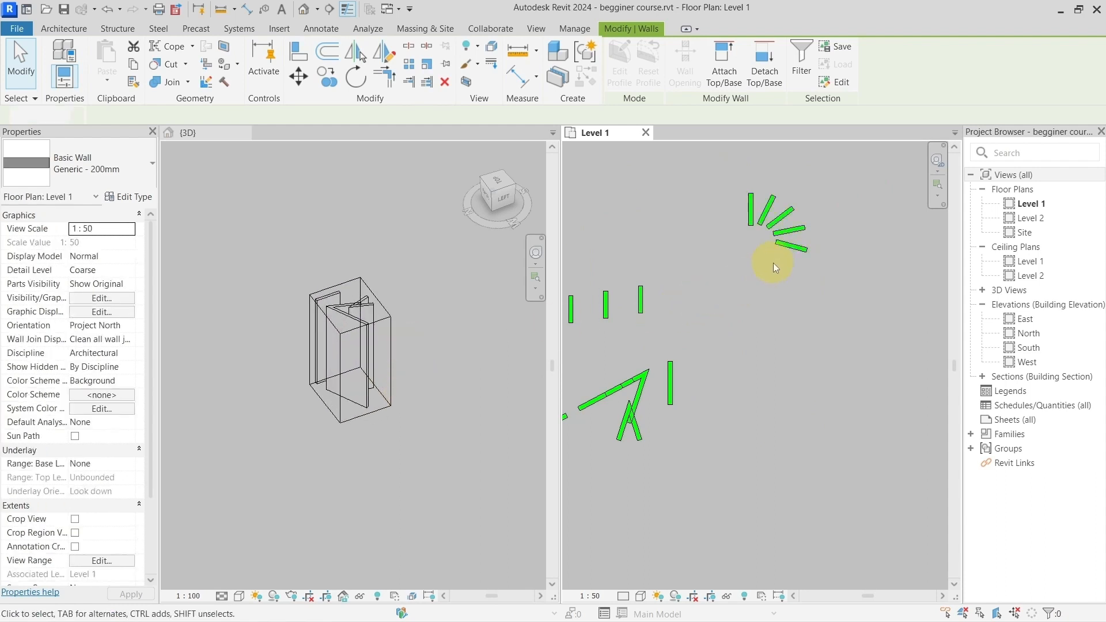
Step: Select the five fanned walls on Level 1, create a box view around them and inspect it from another 3D angle
drag(724, 178, 824, 277)
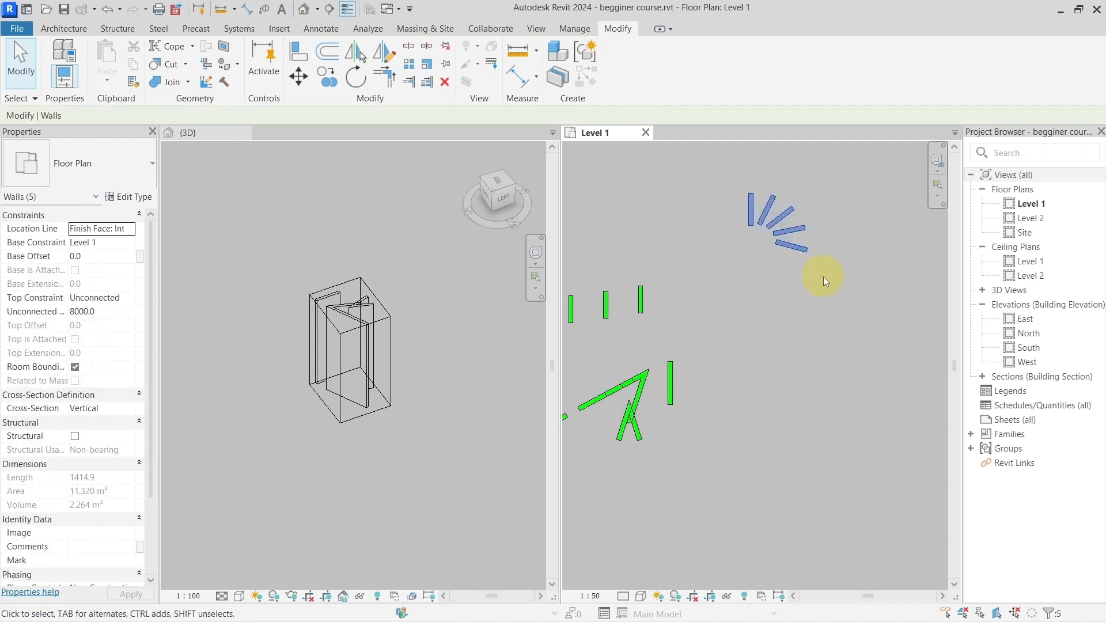
key(b)
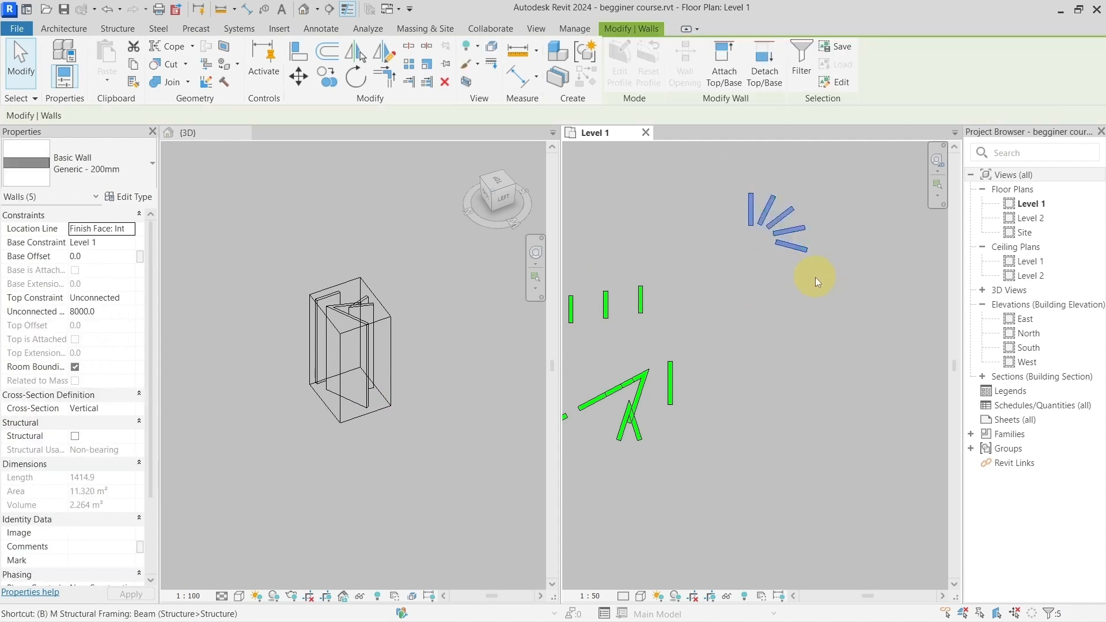
key(x)
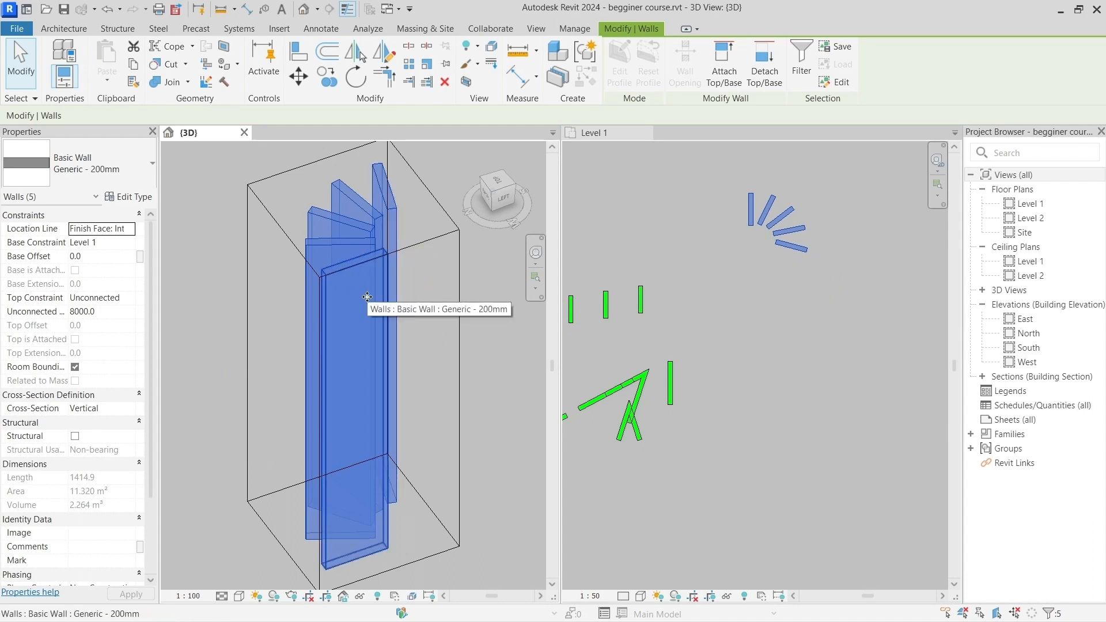
scroll(366, 297, down, 2)
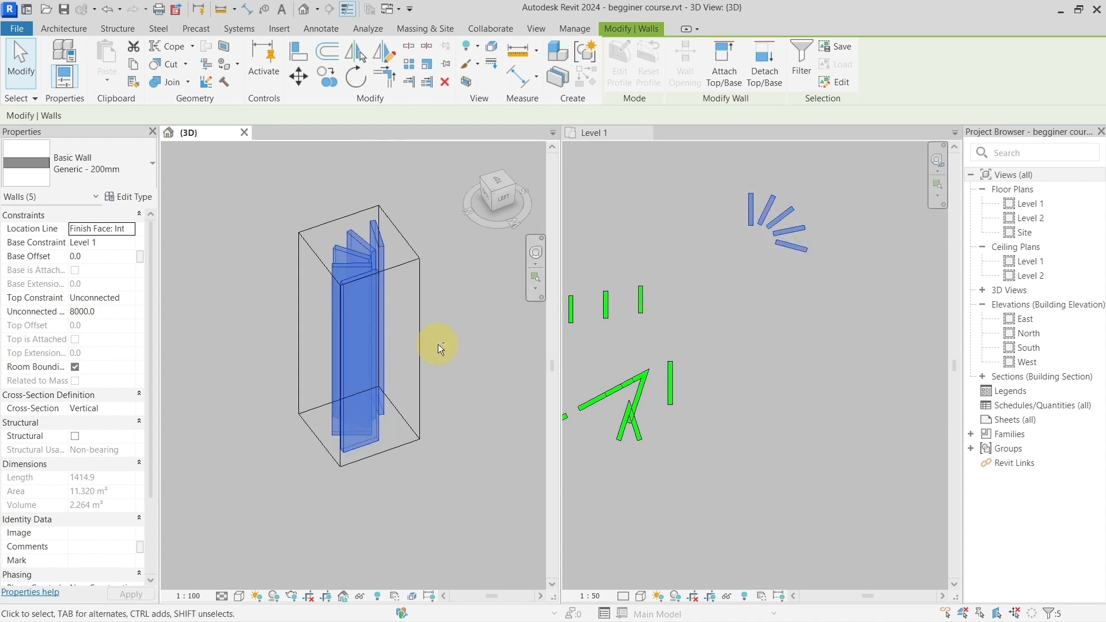
shift+middle_drag(435, 340, 605, 328)
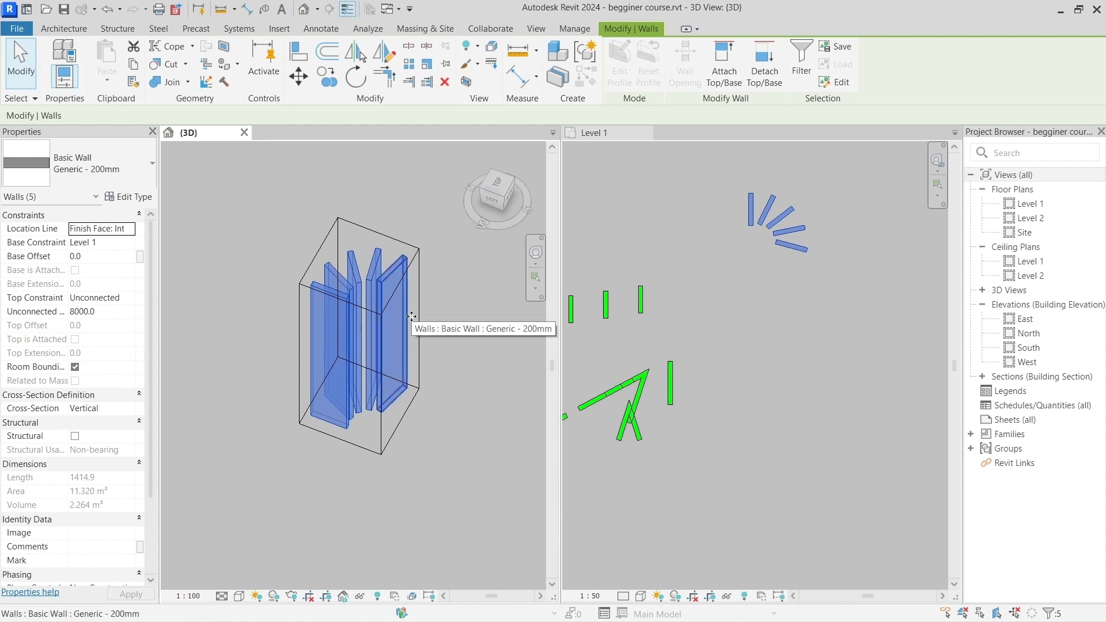
shift+middle_drag(468, 382, 447, 395)
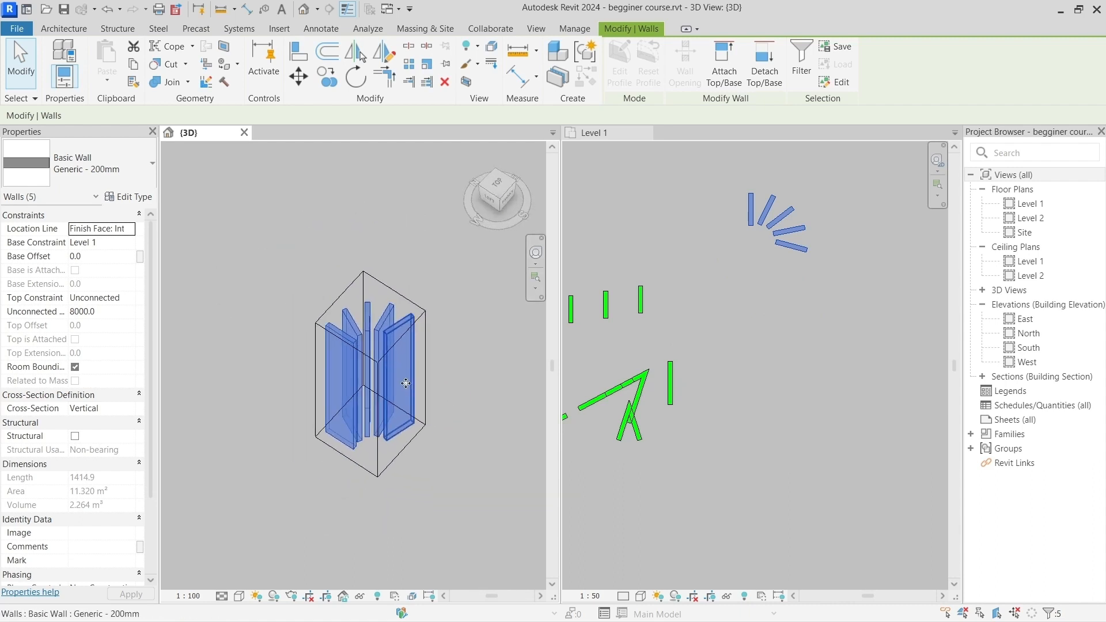
scroll(447, 398, down, 2)
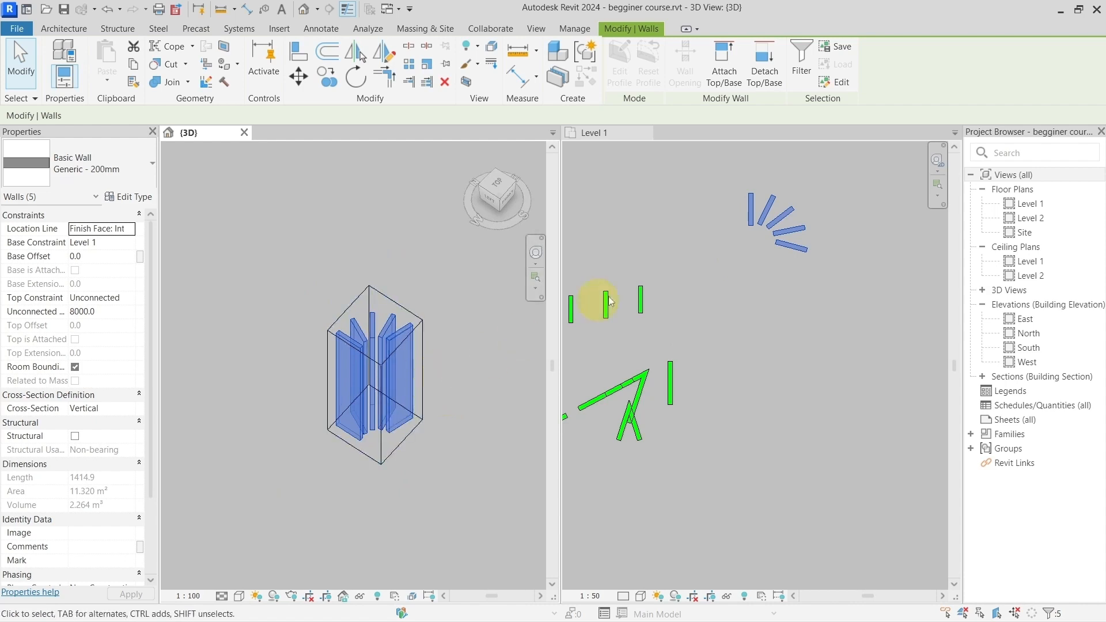
Step: Close the 3D view and examine the create similar entry in the shortcut list on Level 1
click(649, 210)
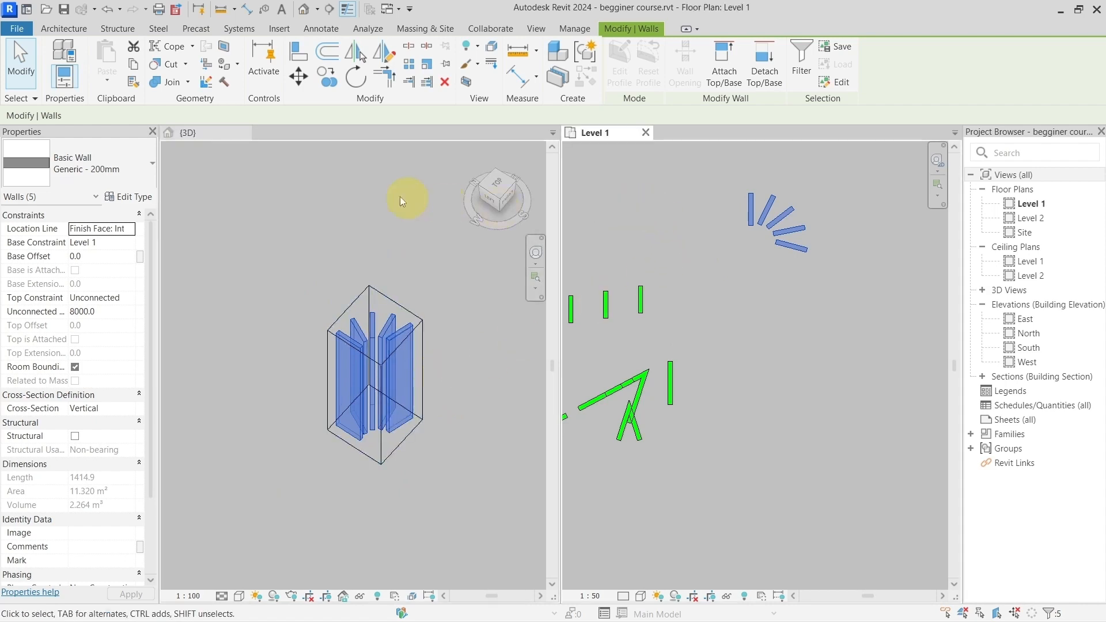
click(246, 131)
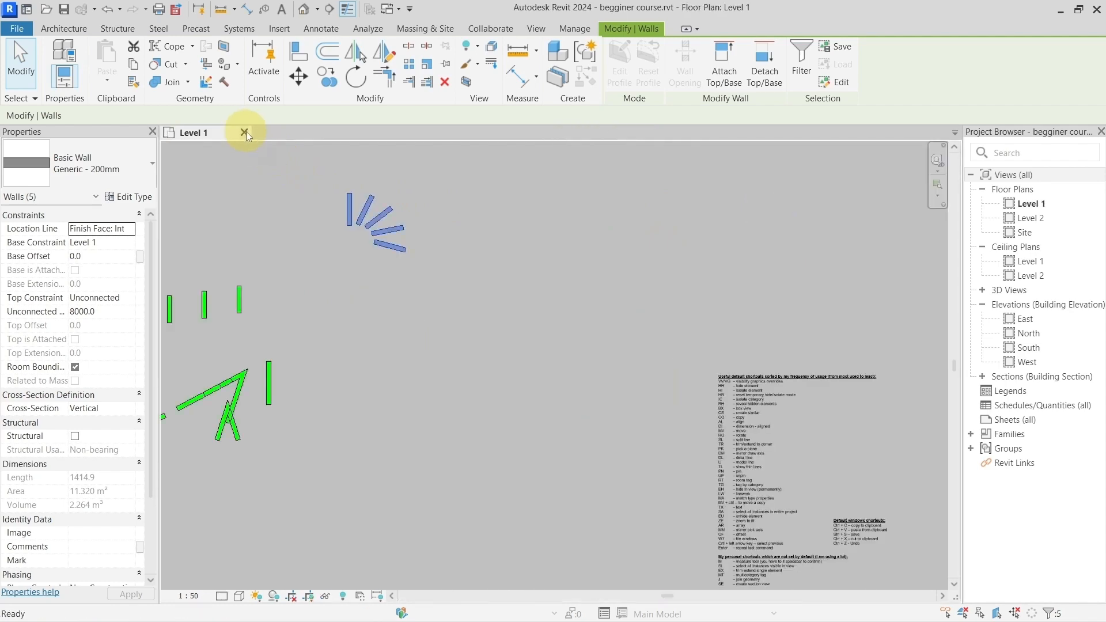
middle_drag(684, 379, 400, 240)
scroll(441, 276, up, 3)
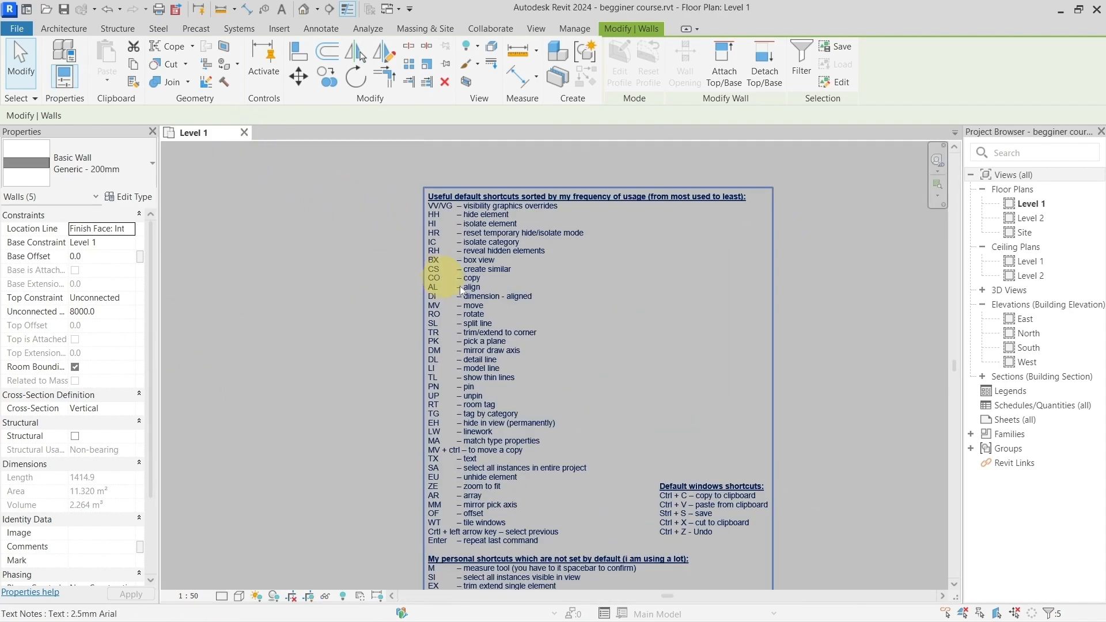
scroll(461, 291, up, 3)
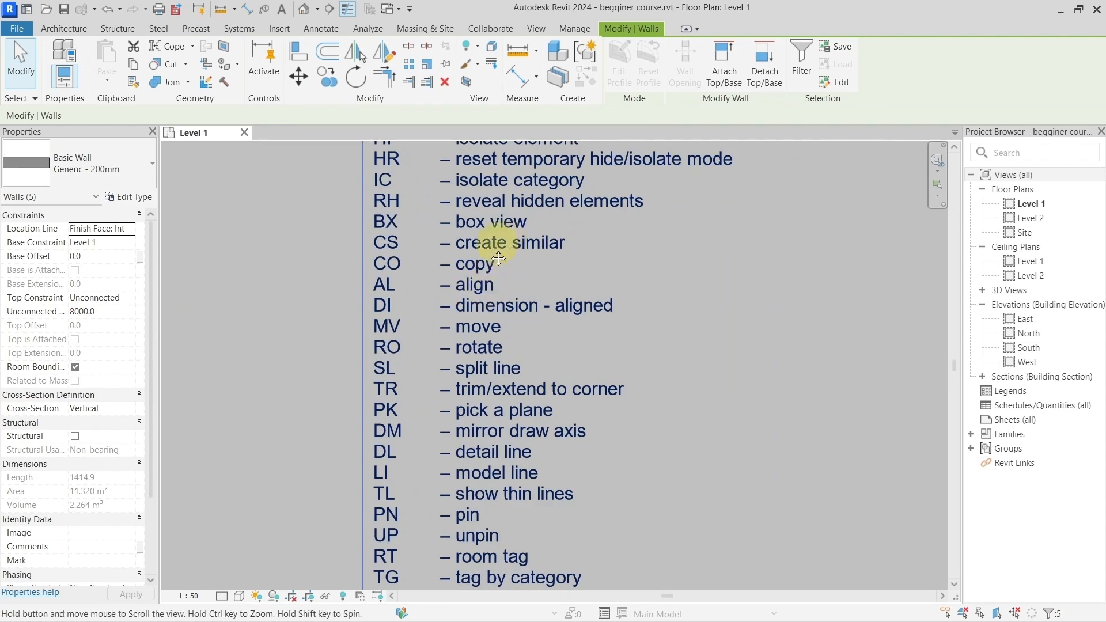
middle_drag(499, 258, 452, 295)
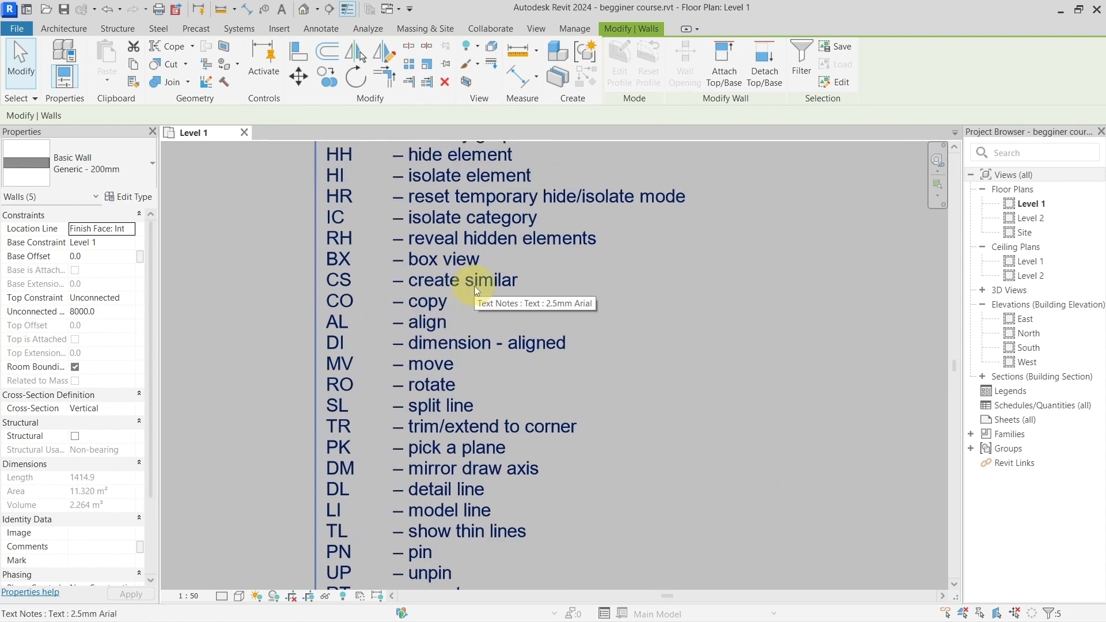
Step: Clear the selection of the five fanned walls on Level 1
scroll(475, 286, down, 5)
middle_drag(388, 294, 659, 299)
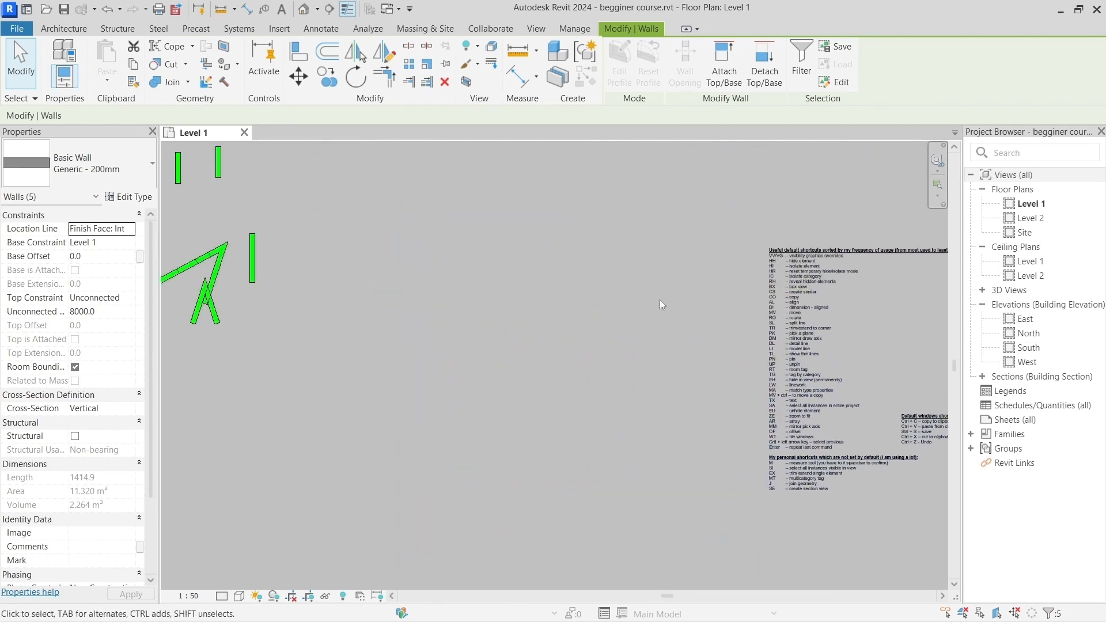
middle_drag(427, 292, 629, 343)
scroll(482, 285, up, 3)
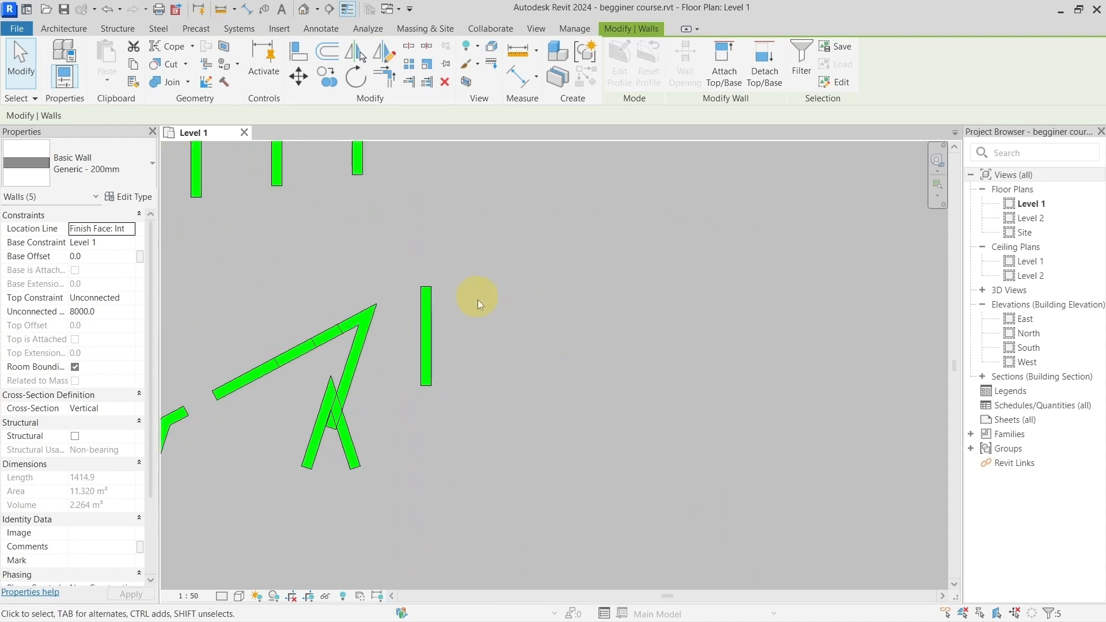
click(478, 301)
Step: Draw a Generic - 200mm basic wall about 800 mm long at 45° beside the lone vertical wall on Level 1
scroll(510, 293, up, 2)
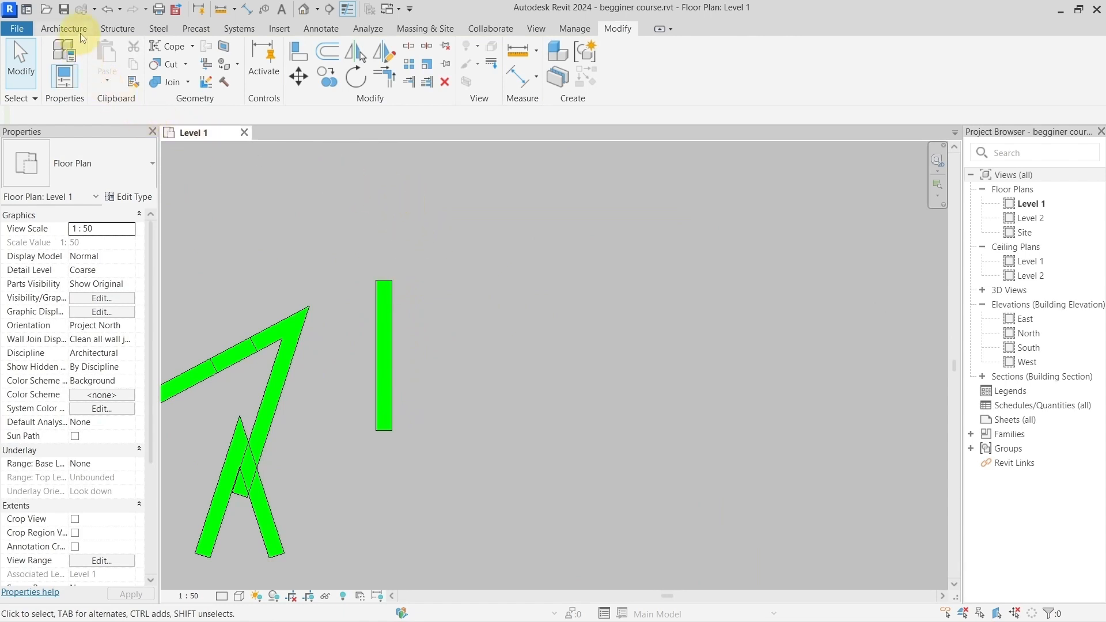
click(64, 29)
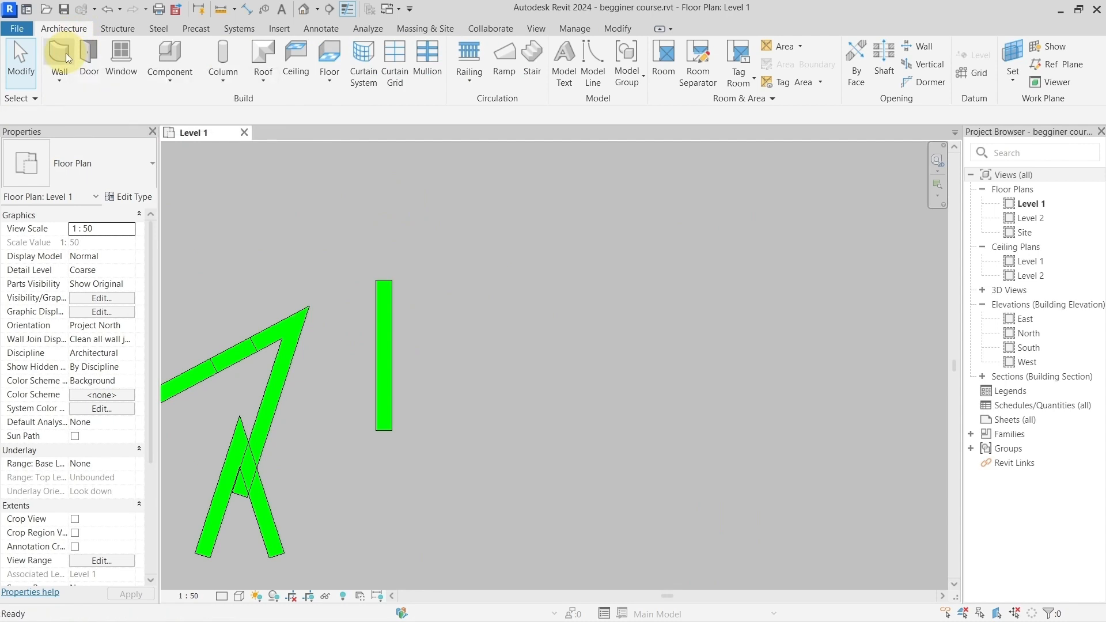
click(59, 50)
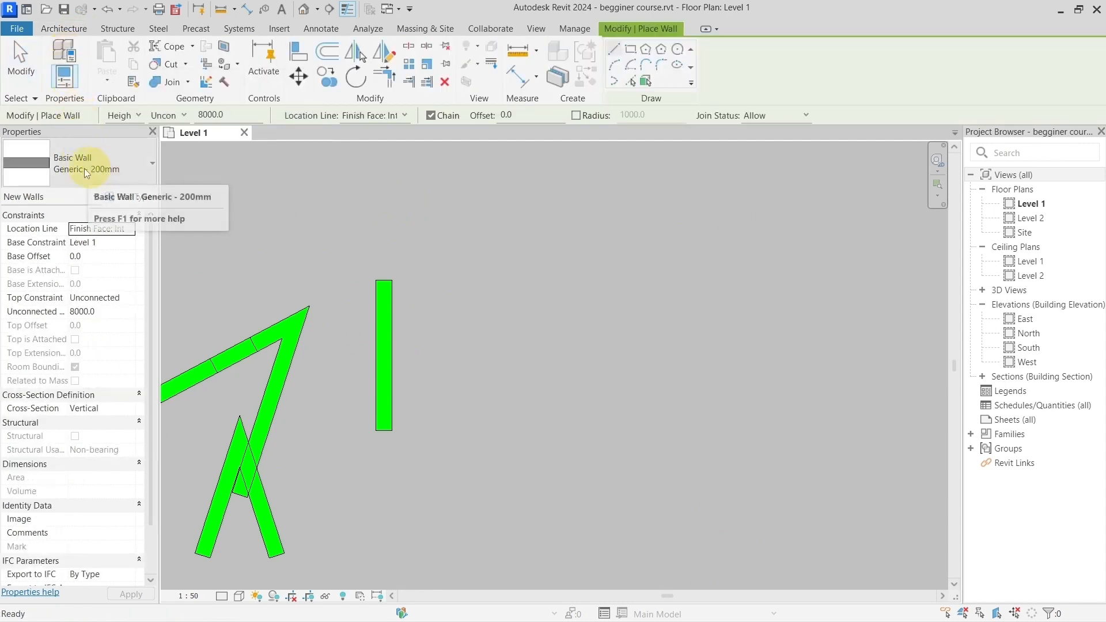
click(113, 167)
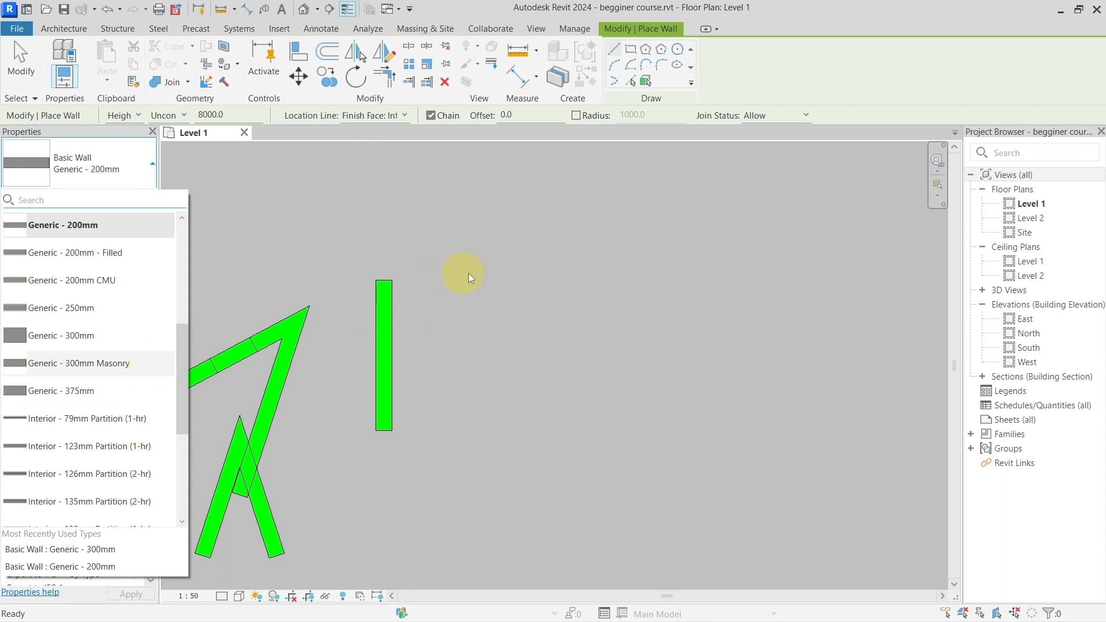
click(490, 260)
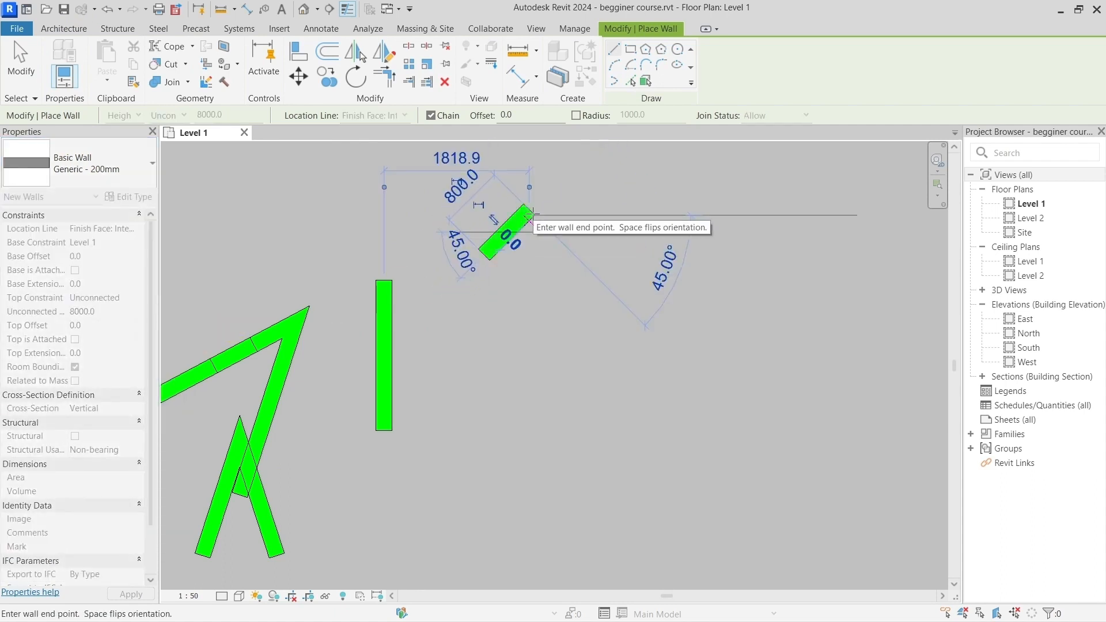
click(531, 212)
key(Escape)
key(Escape)
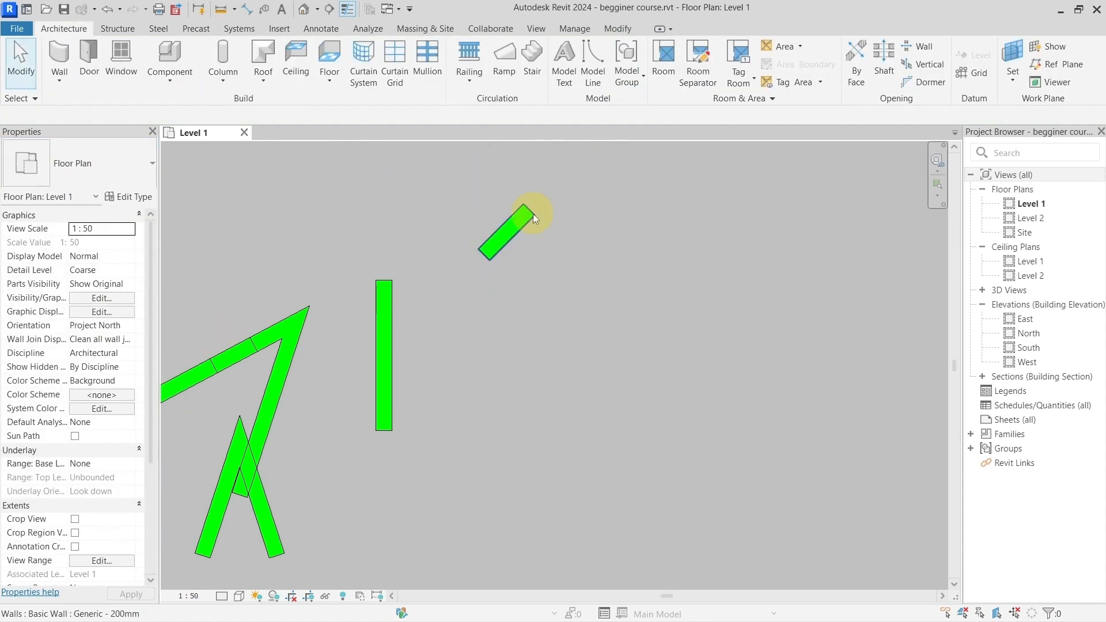
Step: Use Create Similar on the lone vertical green wall to draw a vertical wall about 1000 mm long below the diagonal wall
click(395, 351)
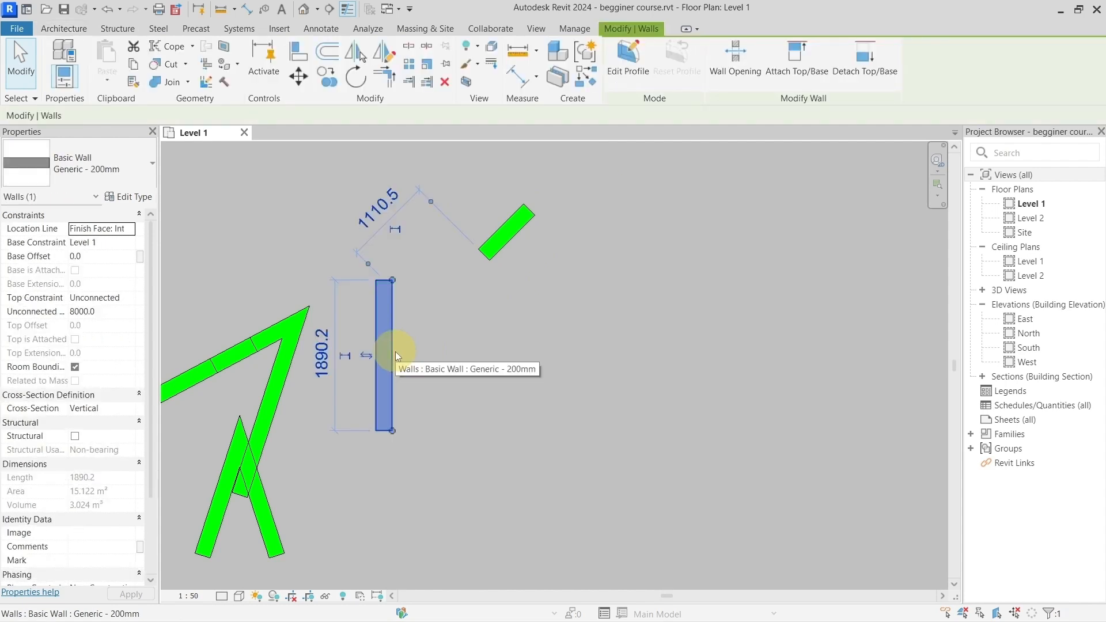
key(c)
key(s)
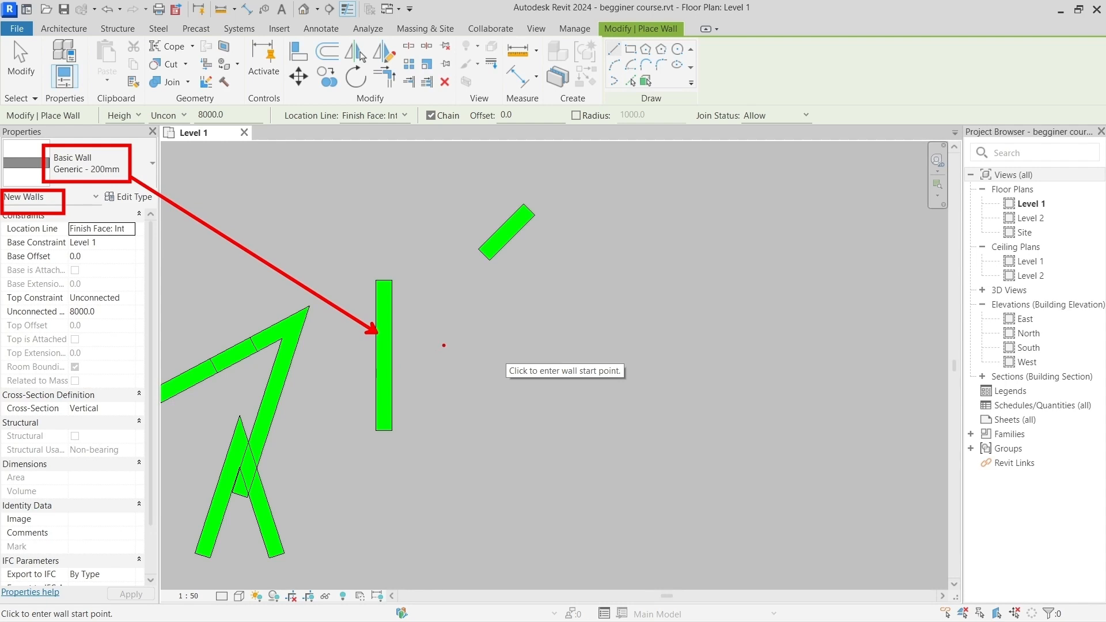
click(477, 396)
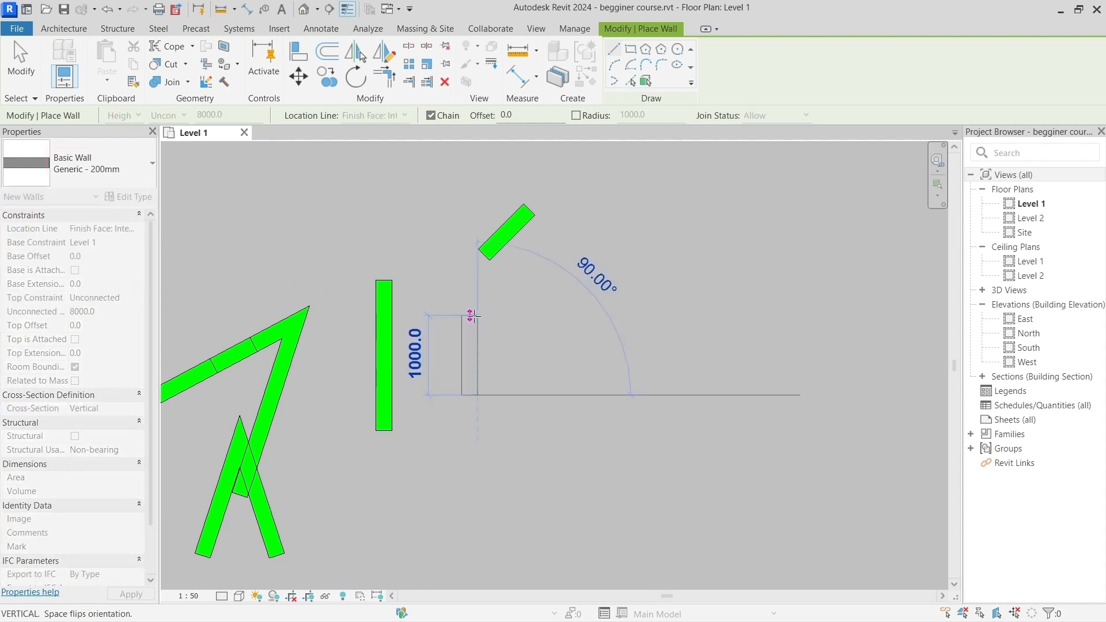
click(471, 316)
key(Escape)
Step: Use Create Similar on a Generic - 300mm wall of the red rectangular enclosure to draw a two-segment angled wall beside it
scroll(386, 364, down, 2)
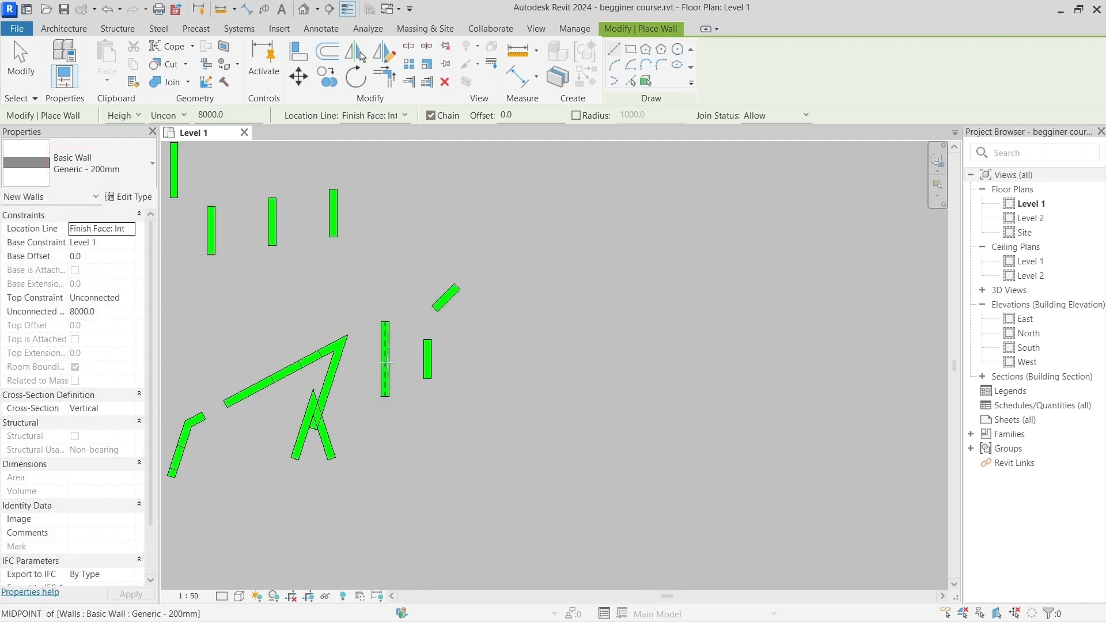
scroll(386, 363, down, 3)
middle_drag(447, 375, 834, 346)
middle_drag(351, 364, 761, 349)
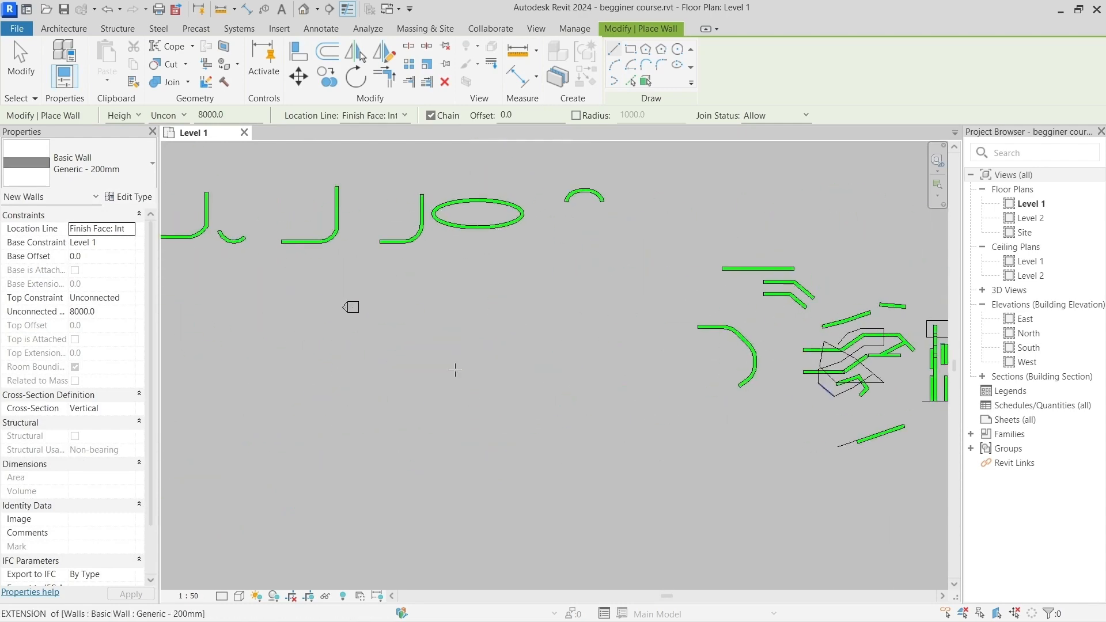
middle_drag(368, 381, 811, 373)
middle_drag(512, 391, 845, 368)
scroll(533, 407, up, 3)
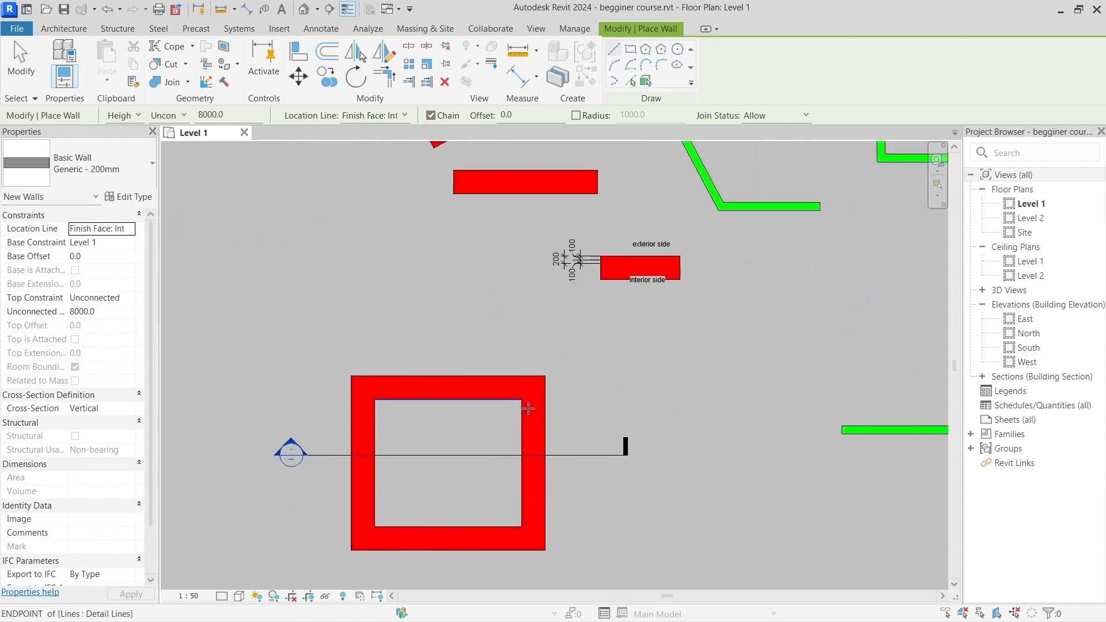
key(Escape)
click(531, 413)
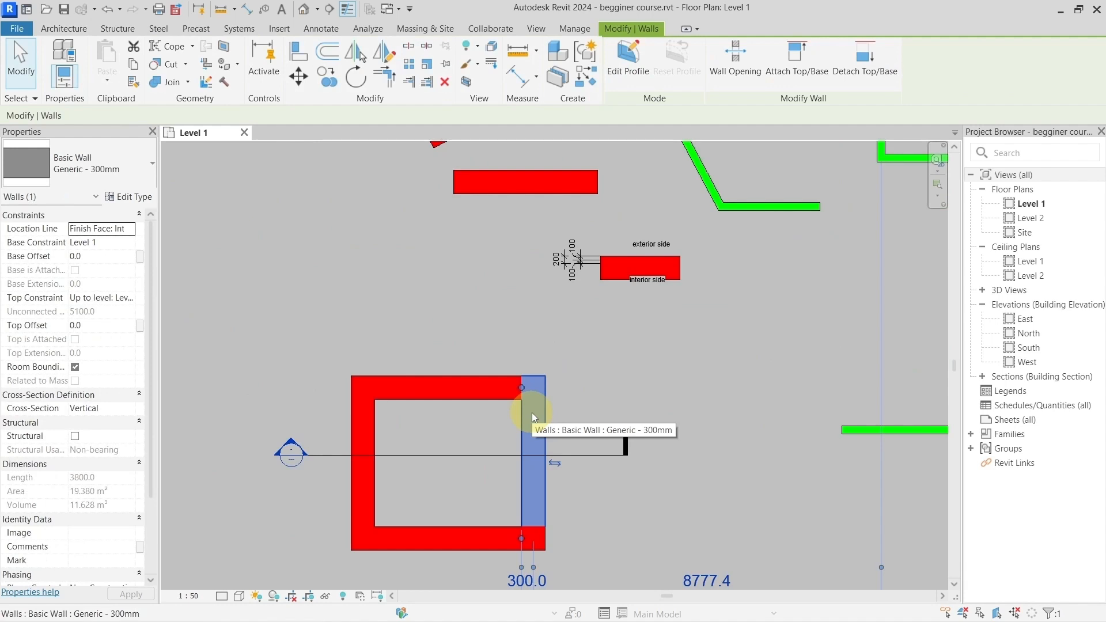
key(c)
key(s)
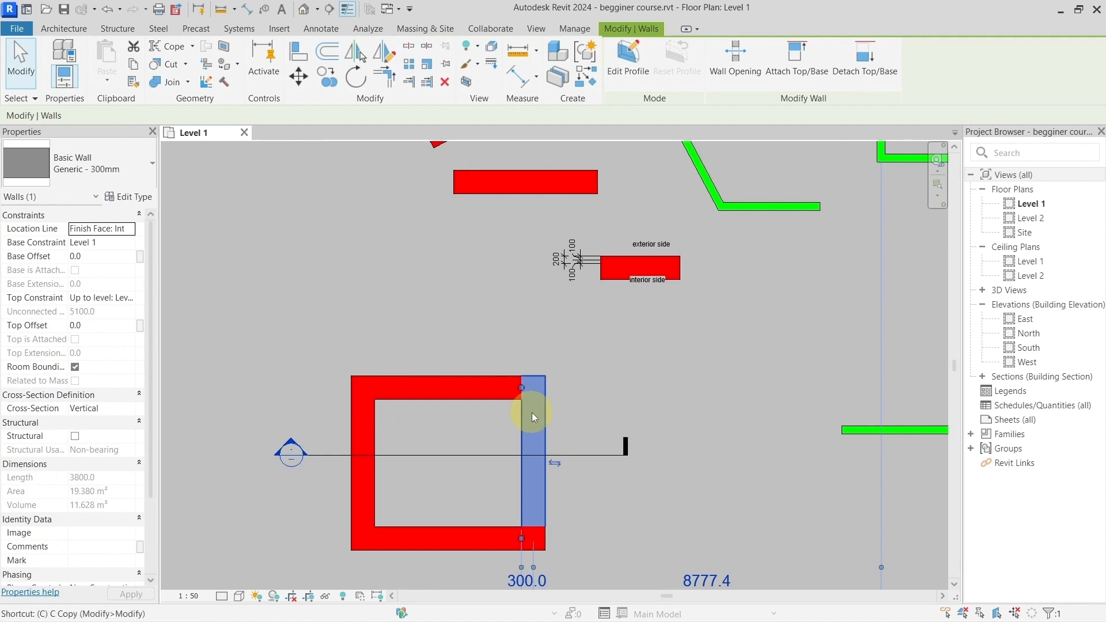
click(597, 393)
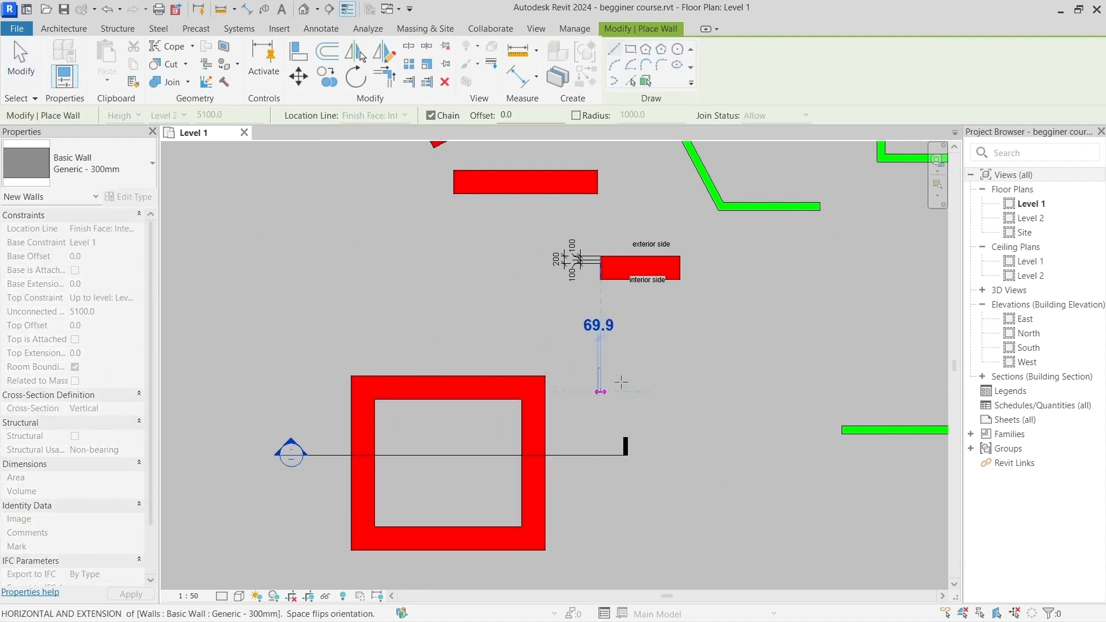
click(680, 352)
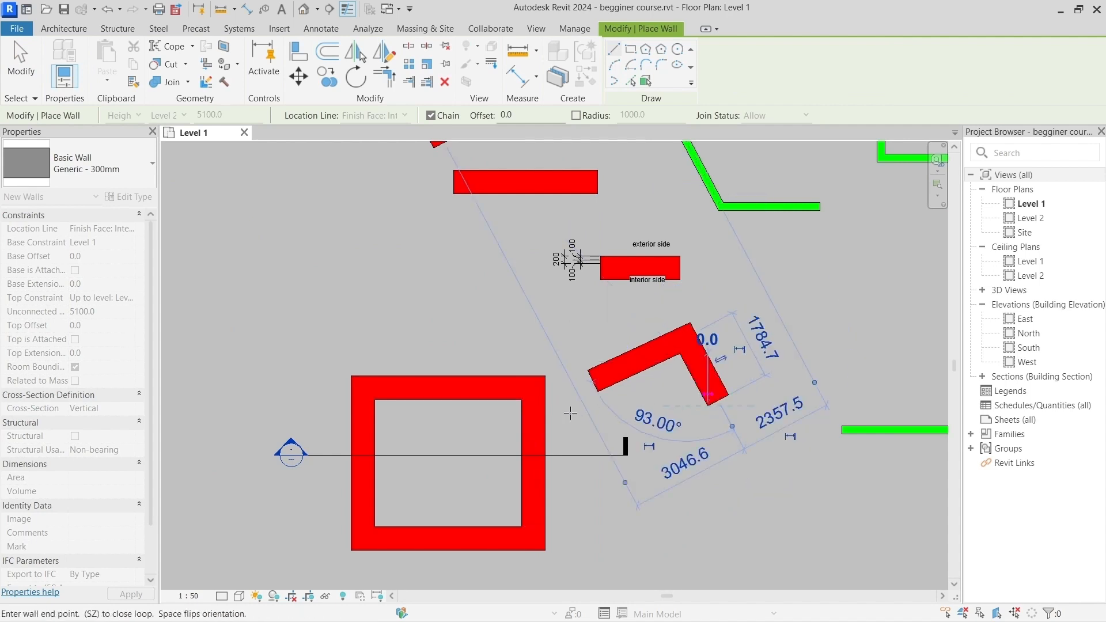
click(708, 405)
key(Escape)
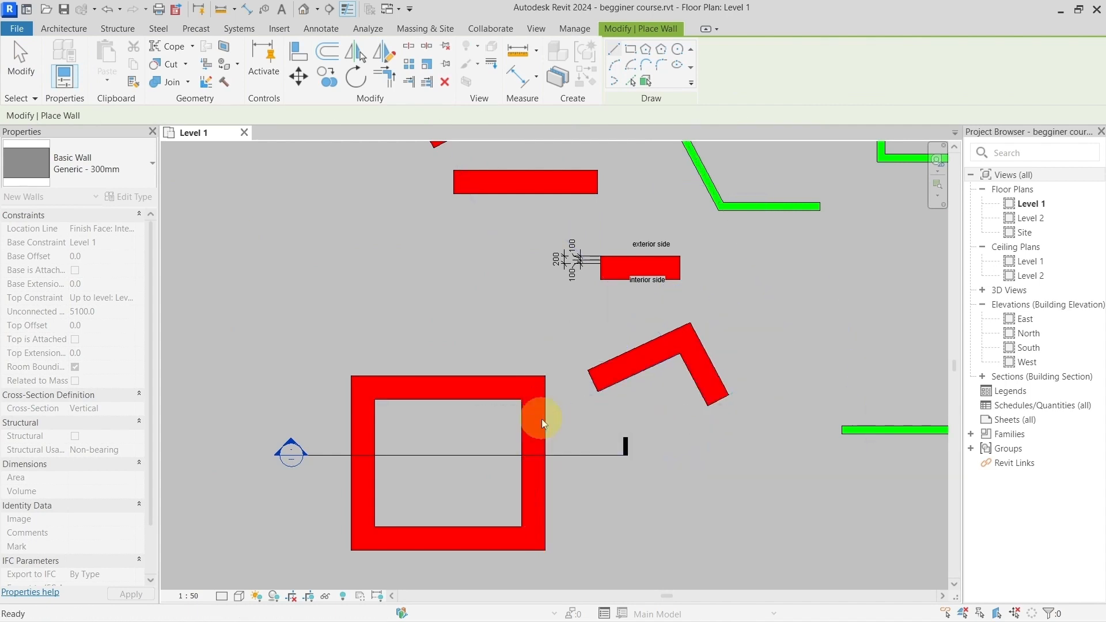
Step: Leave wall placement and examine the shortcut list from copy and align down to detail line, alongside the modify tools
scroll(541, 417, down, 5)
scroll(554, 419, down, 1)
middle_drag(787, 363, 340, 361)
middle_drag(646, 360, 397, 360)
scroll(464, 402, up, 2)
scroll(463, 402, up, 6)
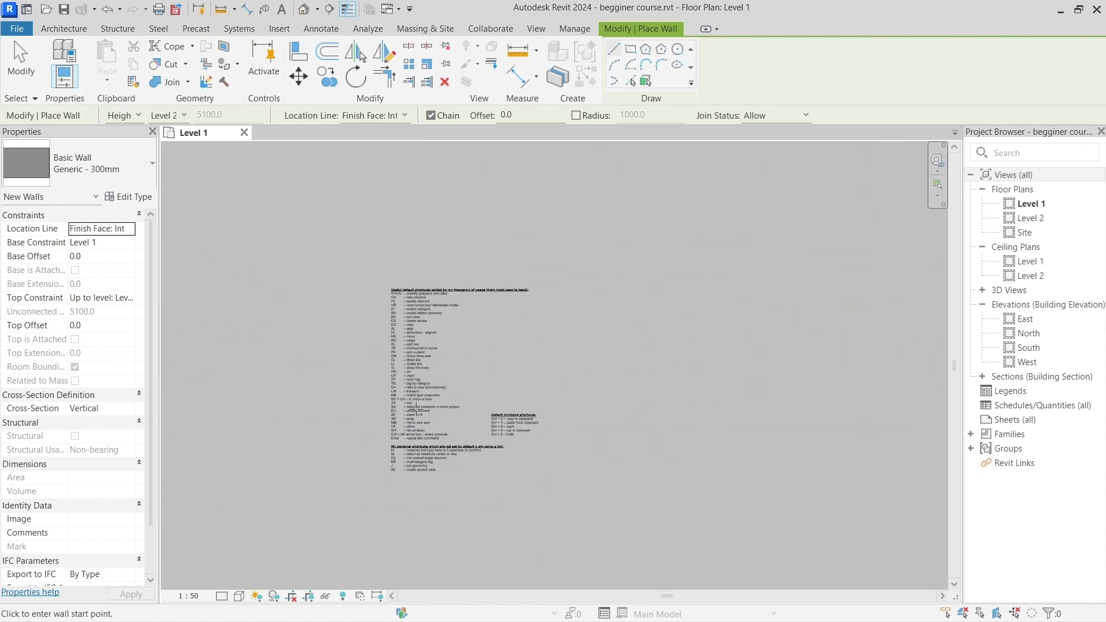
key(Escape)
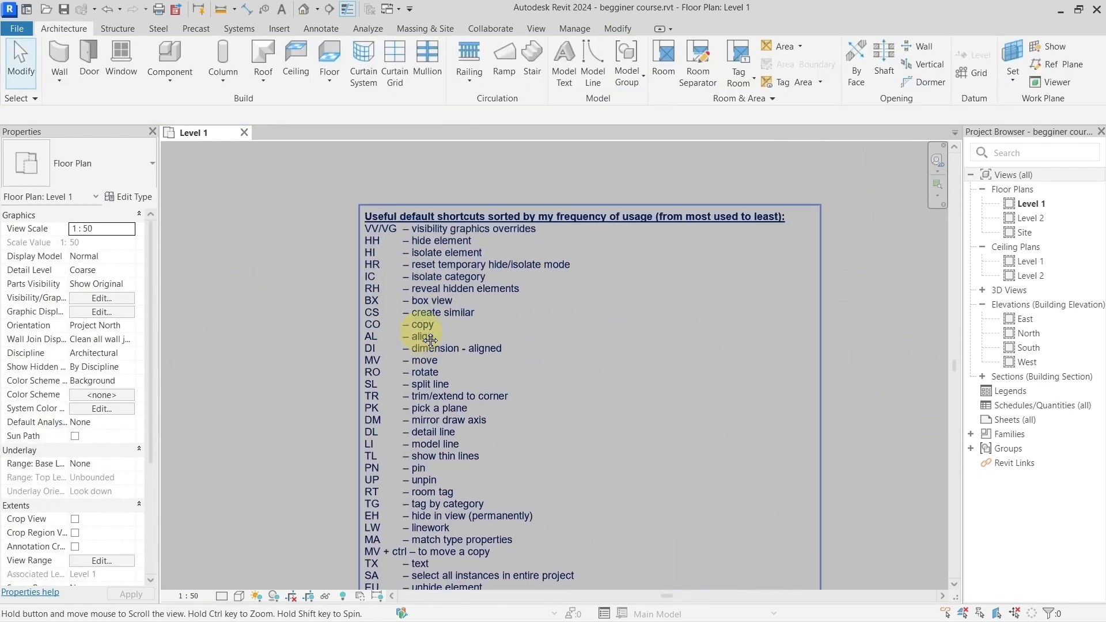
scroll(422, 332, up, 3)
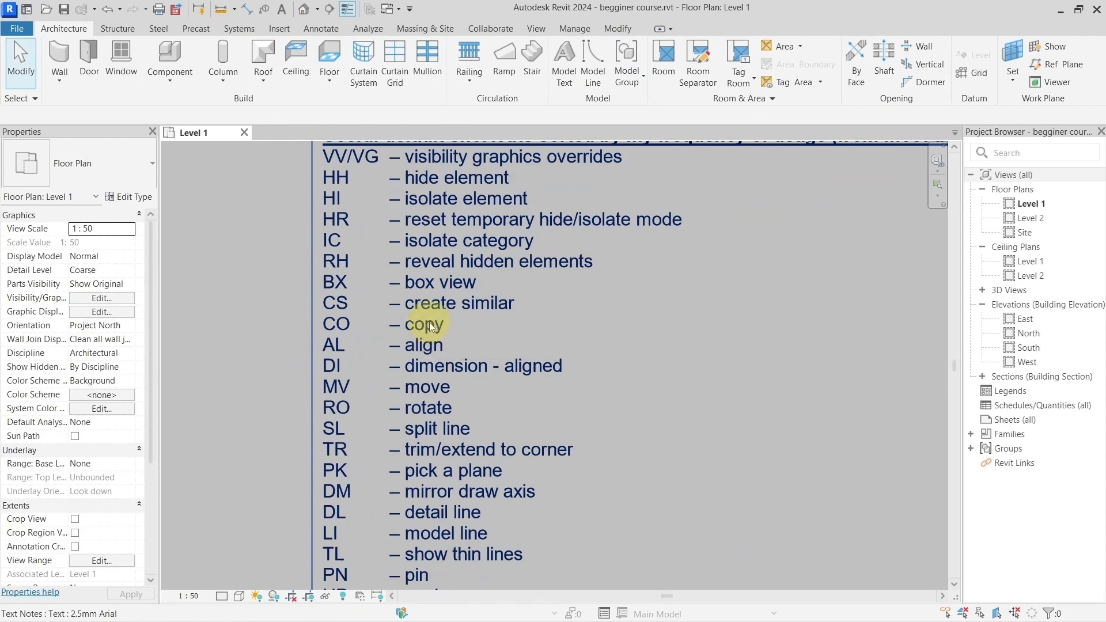
click(618, 28)
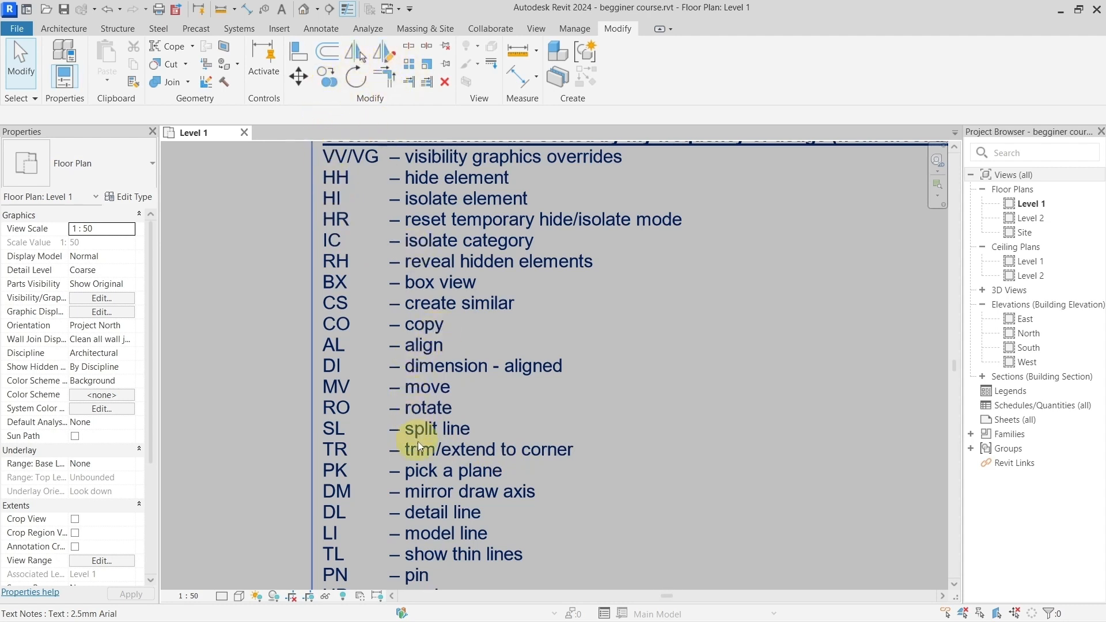
middle_drag(417, 438, 417, 283)
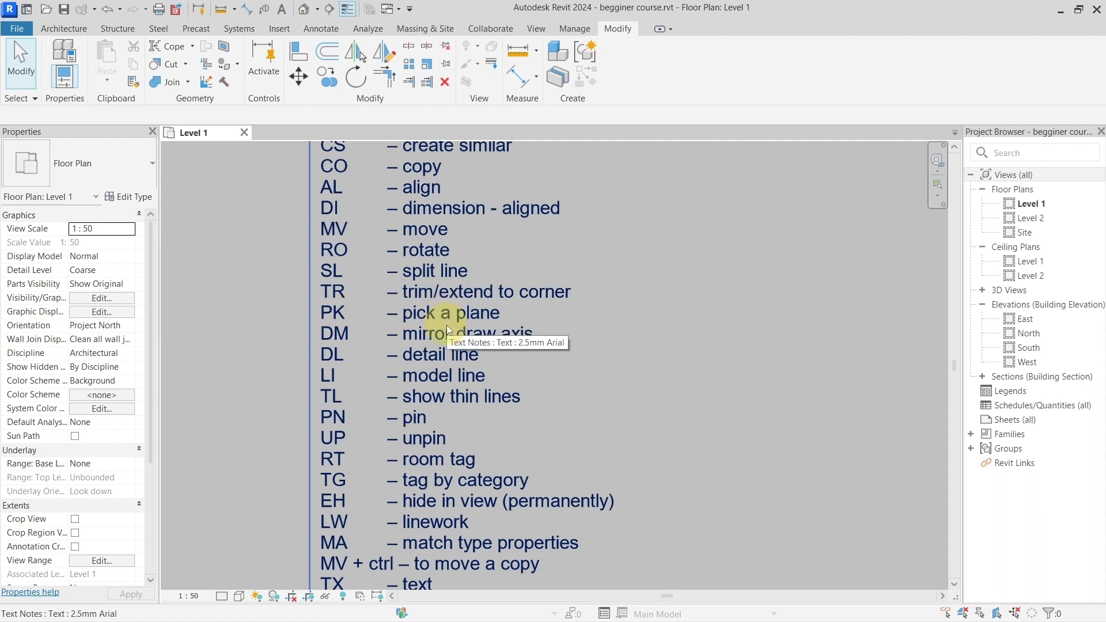
middle_drag(447, 339, 416, 306)
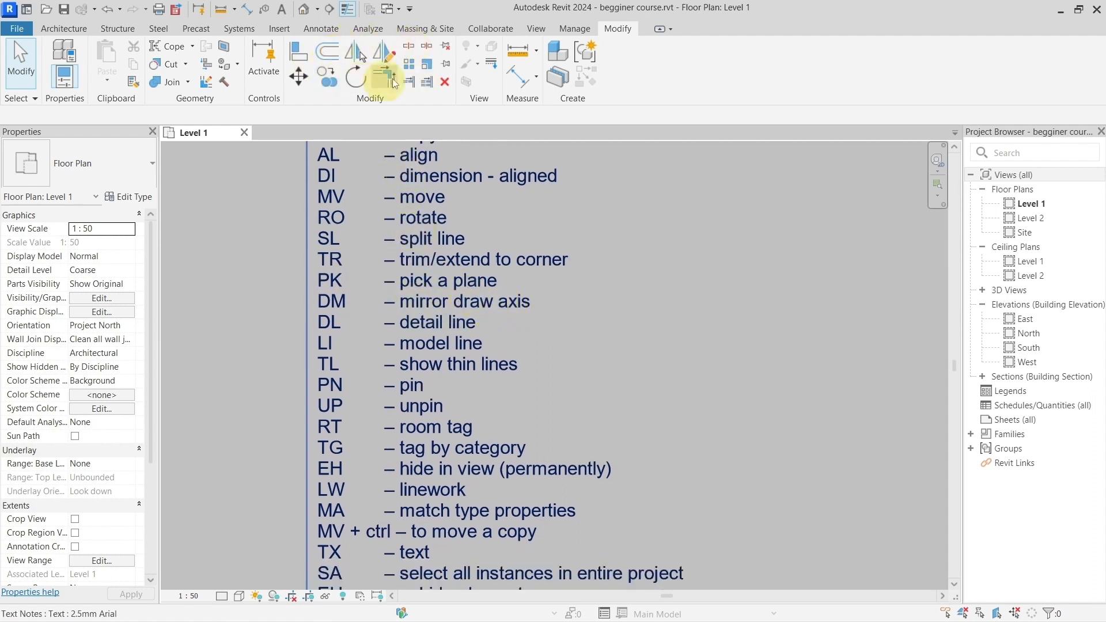
middle_drag(478, 314, 492, 298)
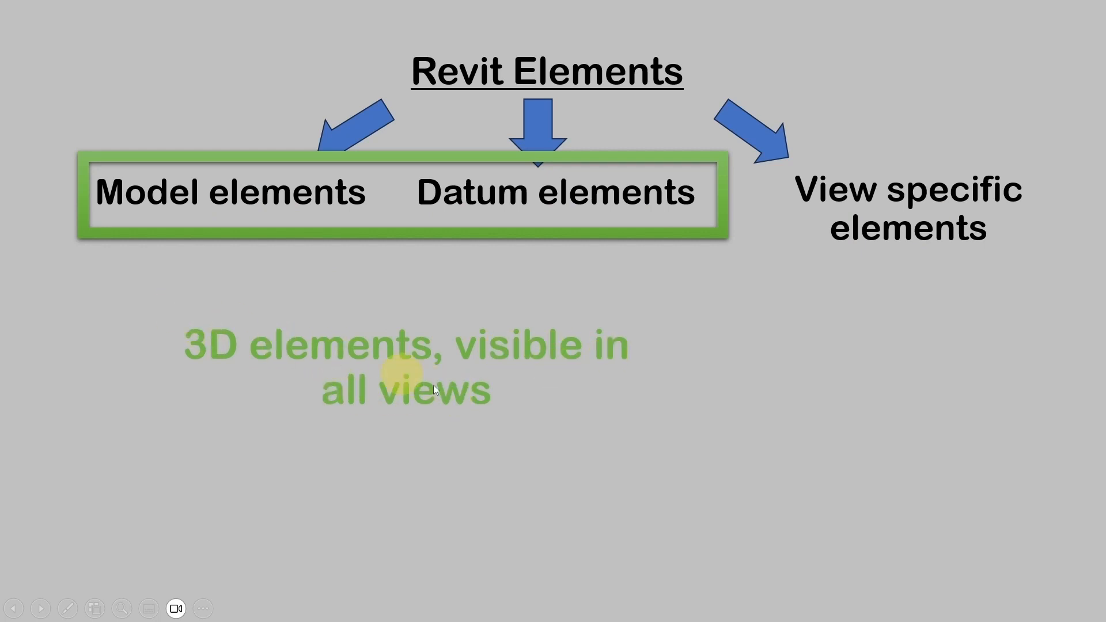
click(593, 319)
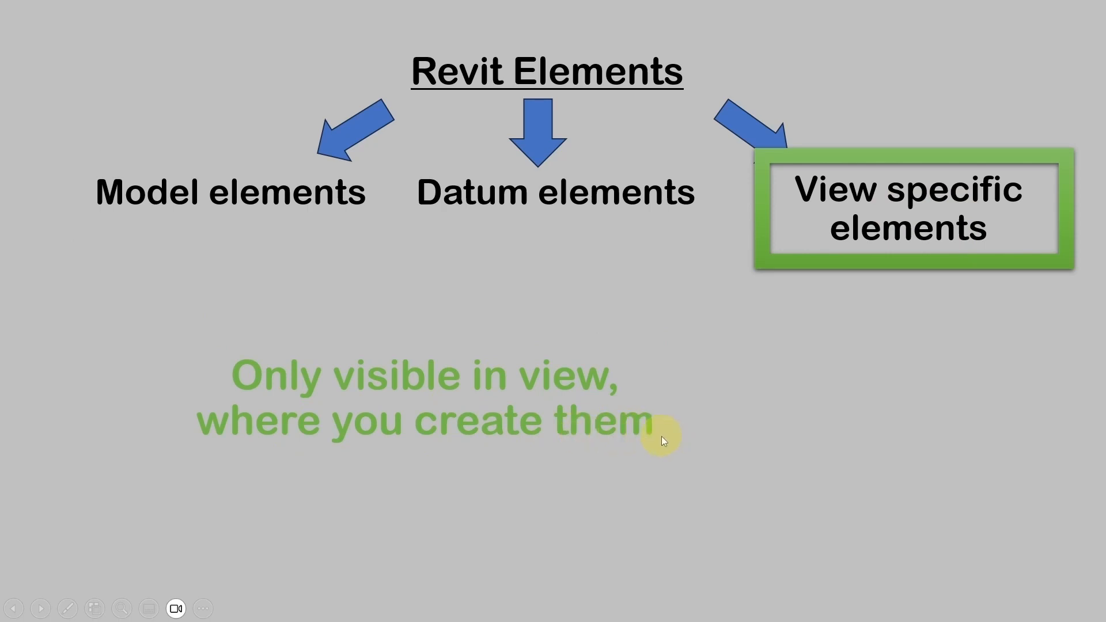
Step: Switch back to Revit, open the default 3D view and tile it side by side with Level 1
key(alt+Tab)
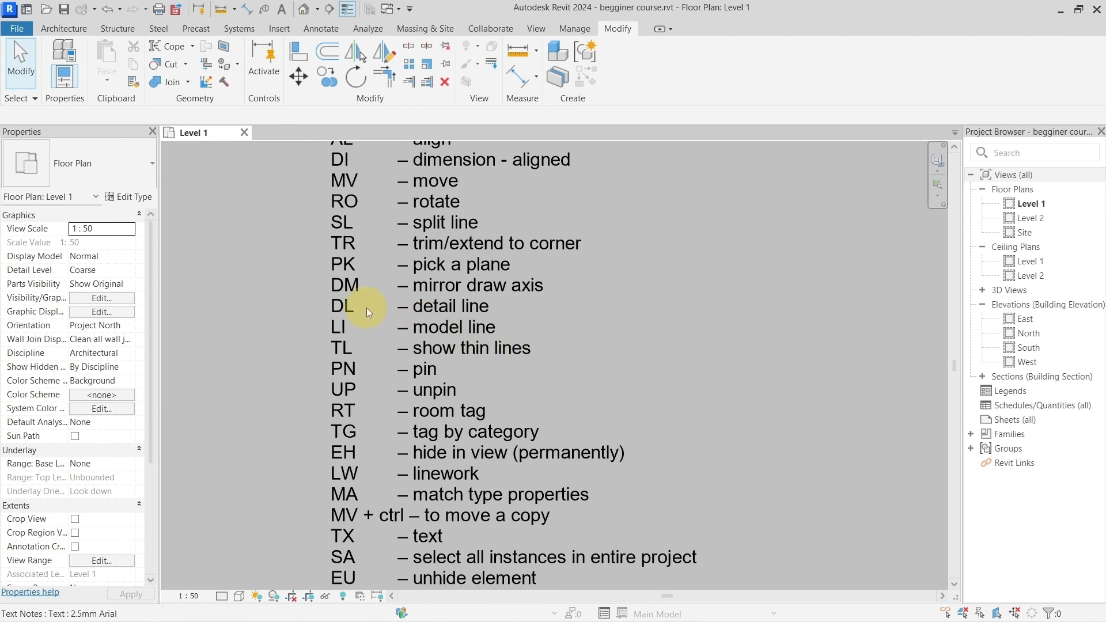
scroll(369, 307, down, 1)
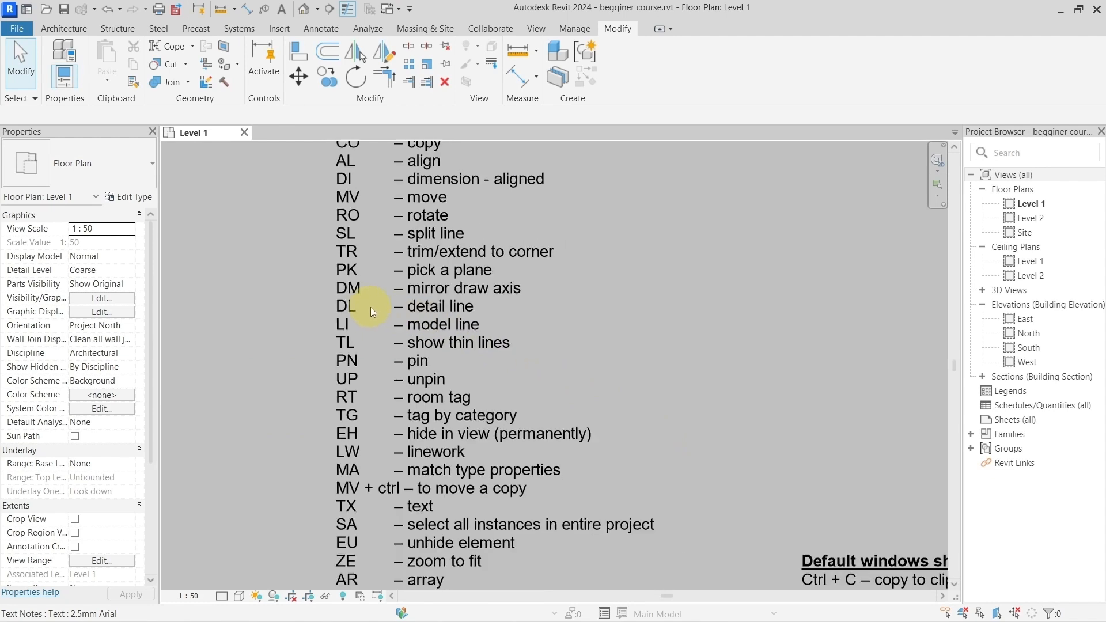
click(304, 10)
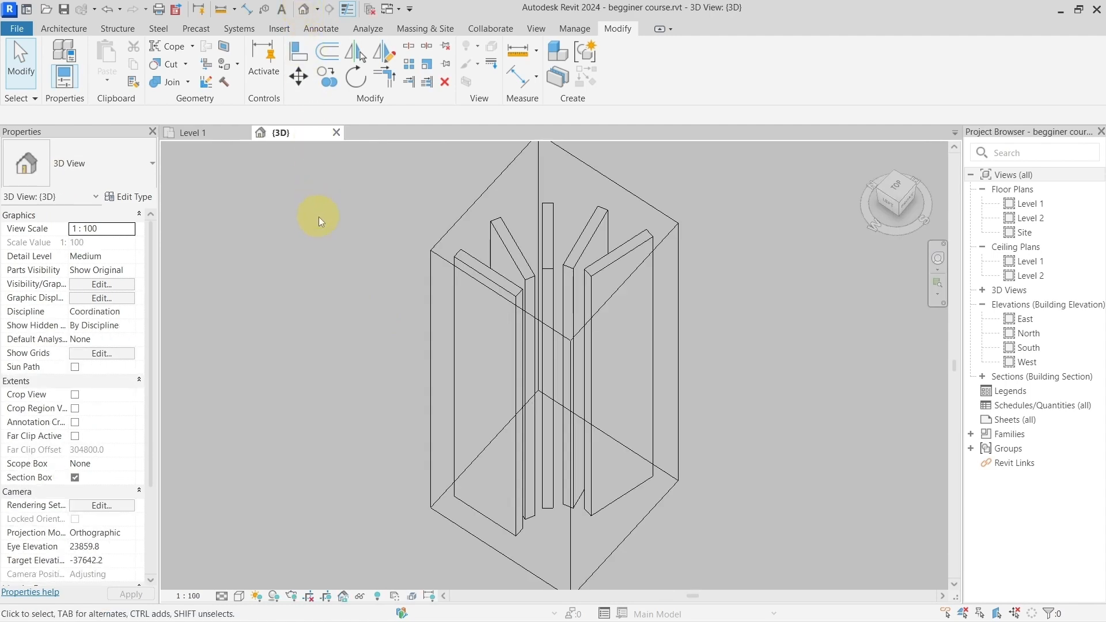
key(w)
key(t)
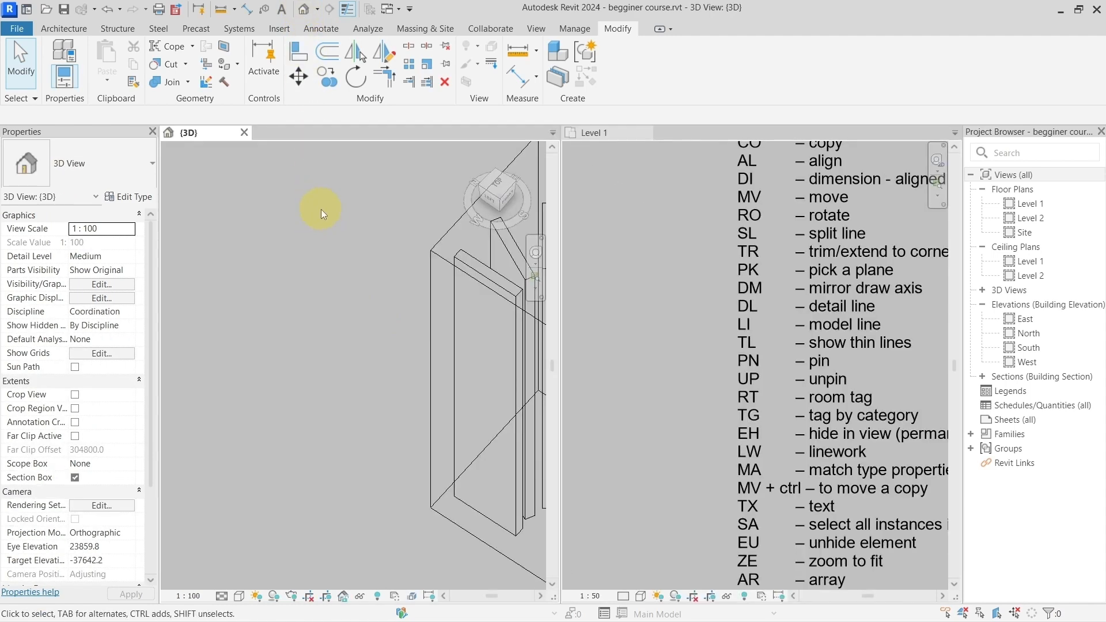
scroll(401, 300, down, 2)
middle_drag(400, 300, 261, 292)
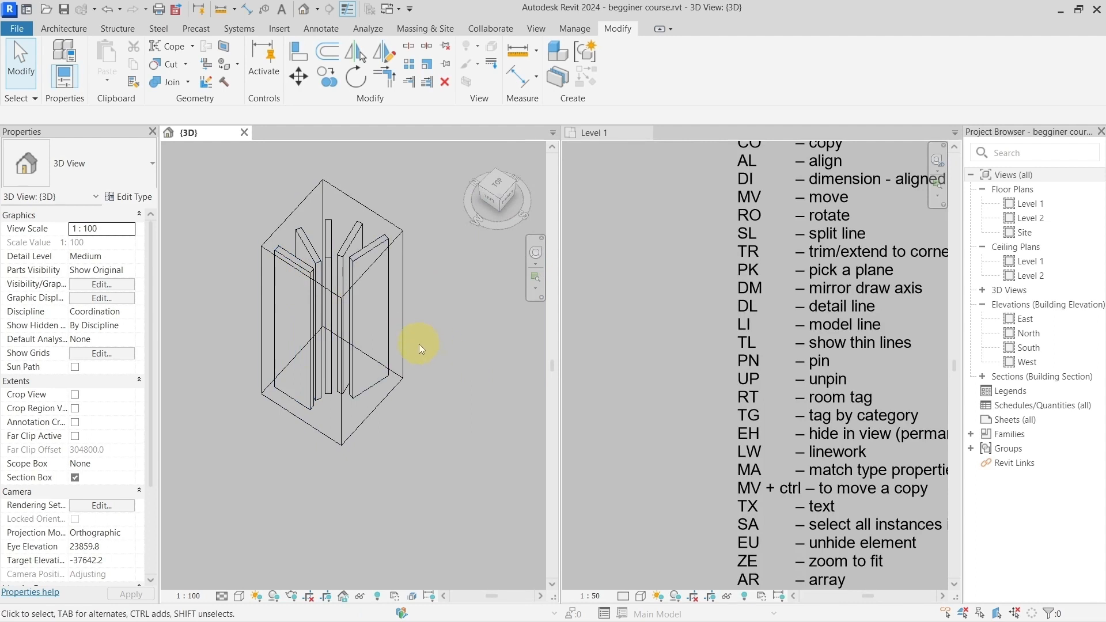
Step: Turn off the section box in the 3D view and orbit around to the uncropped wall groups
click(75, 477)
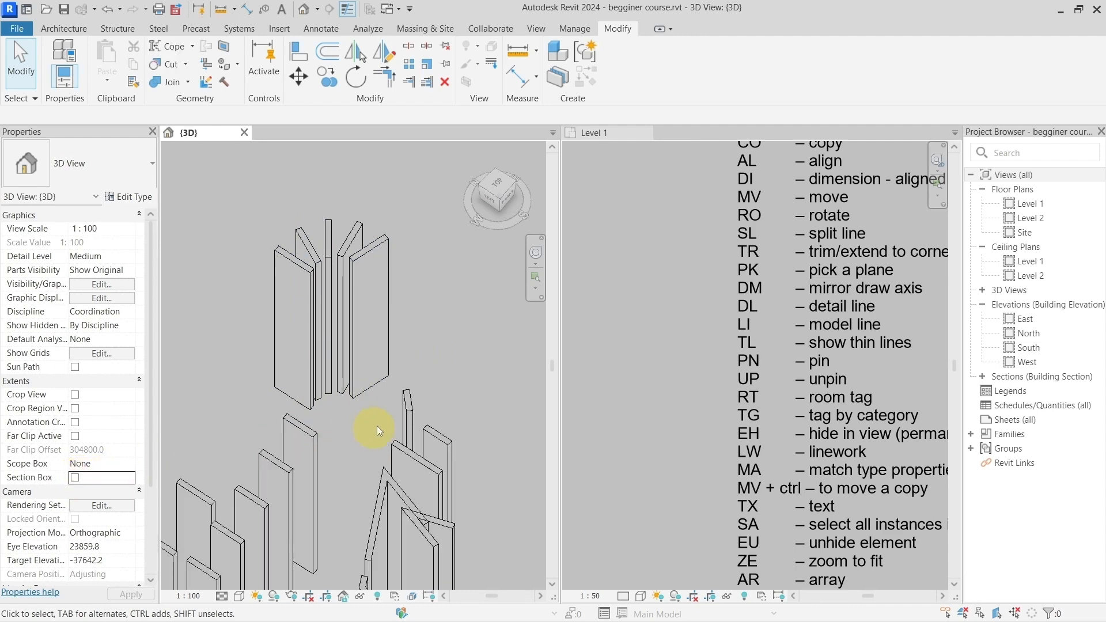
scroll(380, 403, down, 2)
scroll(383, 396, down, 1)
shift+middle_drag(444, 426, 360, 439)
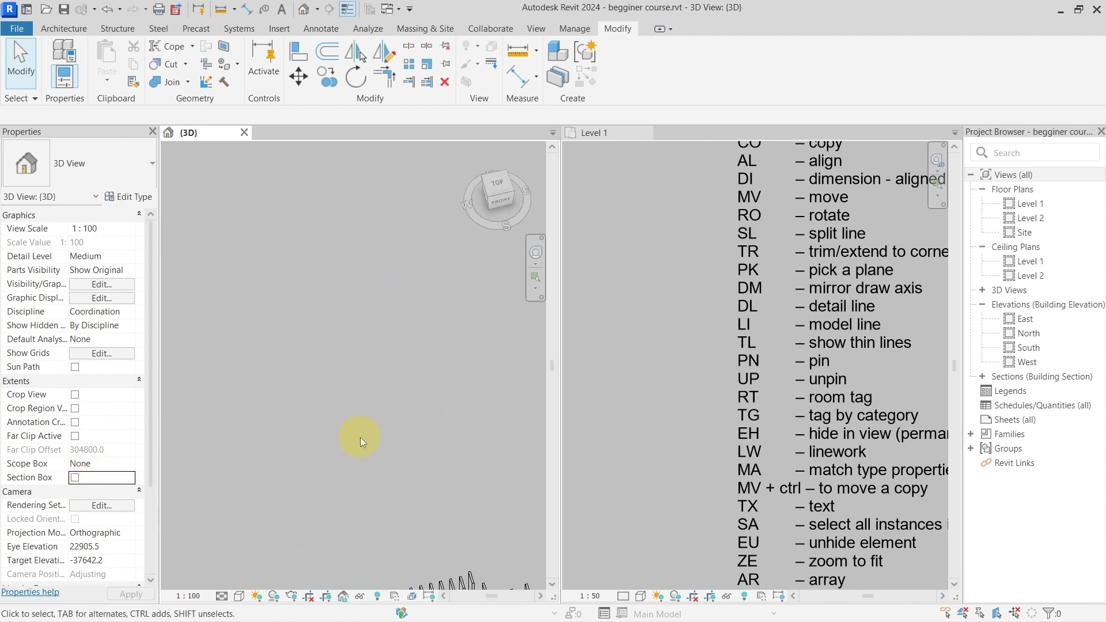
scroll(361, 438, down, 3)
shift+middle_drag(435, 499, 320, 425)
scroll(321, 425, up, 3)
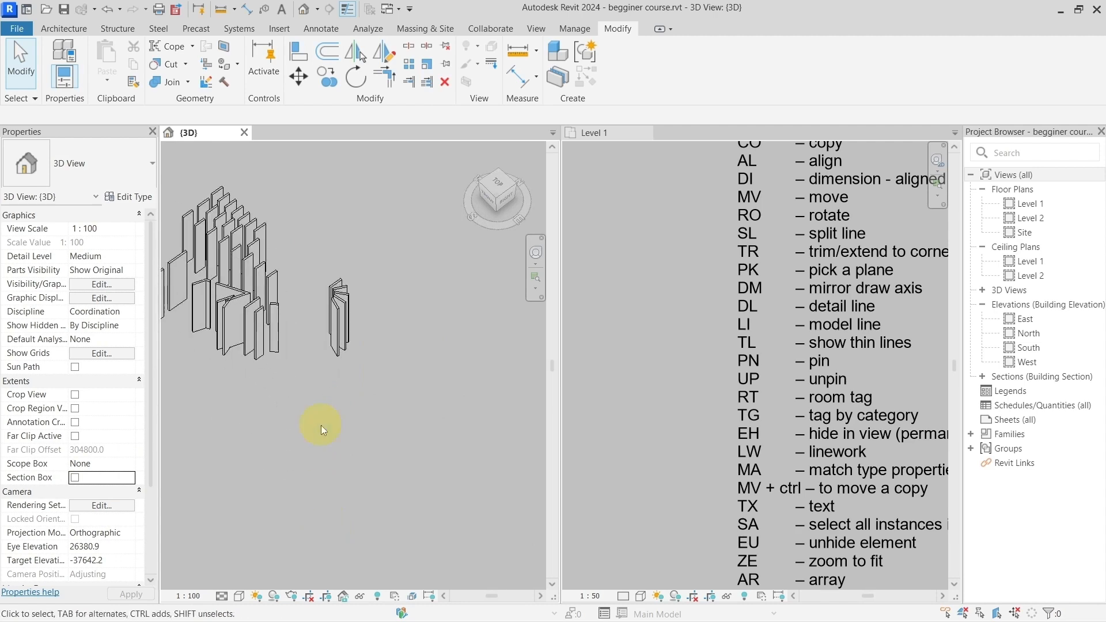
Step: On Level 1, draw an open seven-segment chain of detail lines in the Thin Lines style, shaped like a rough polygon beside the short green walls
click(671, 329)
scroll(672, 330, down, 6)
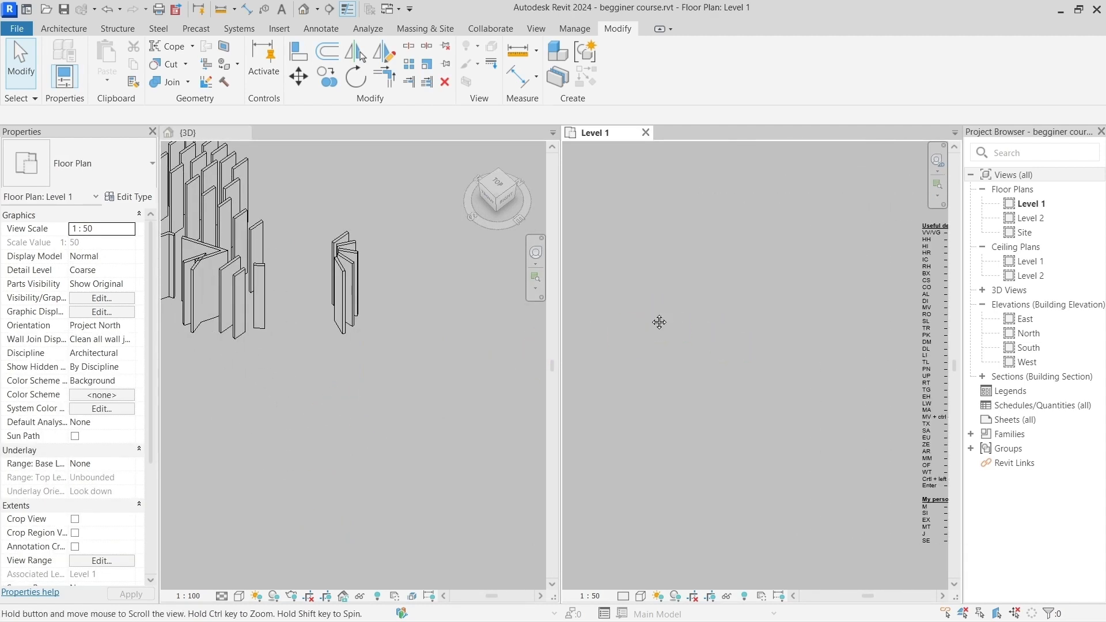
scroll(761, 352, down, 3)
scroll(693, 313, up, 5)
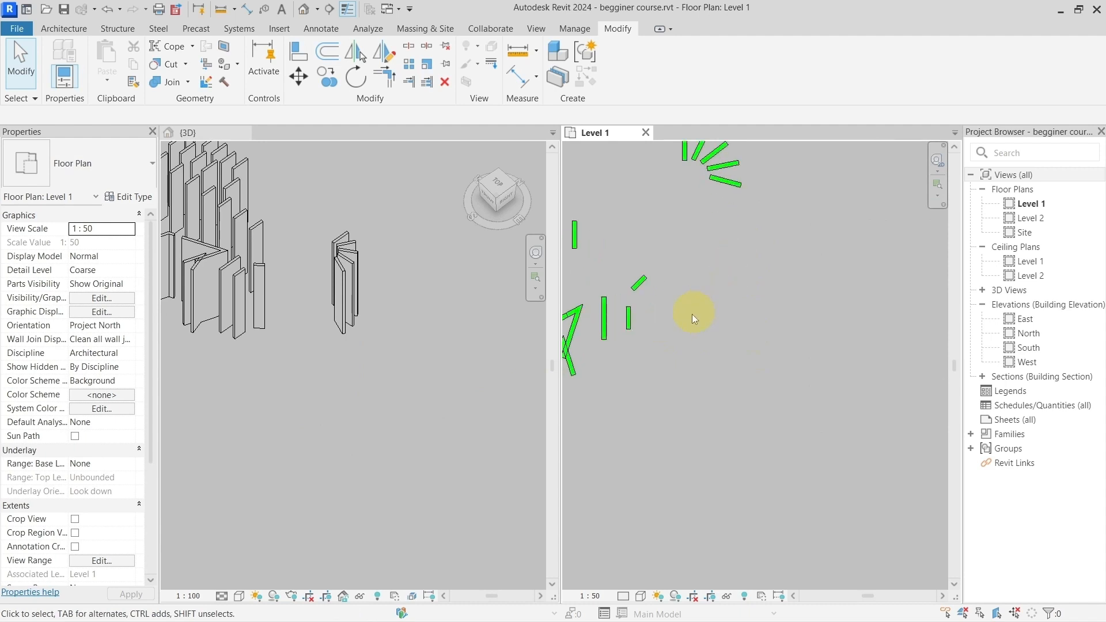
scroll(672, 333, up, 2)
middle_drag(704, 310, 768, 354)
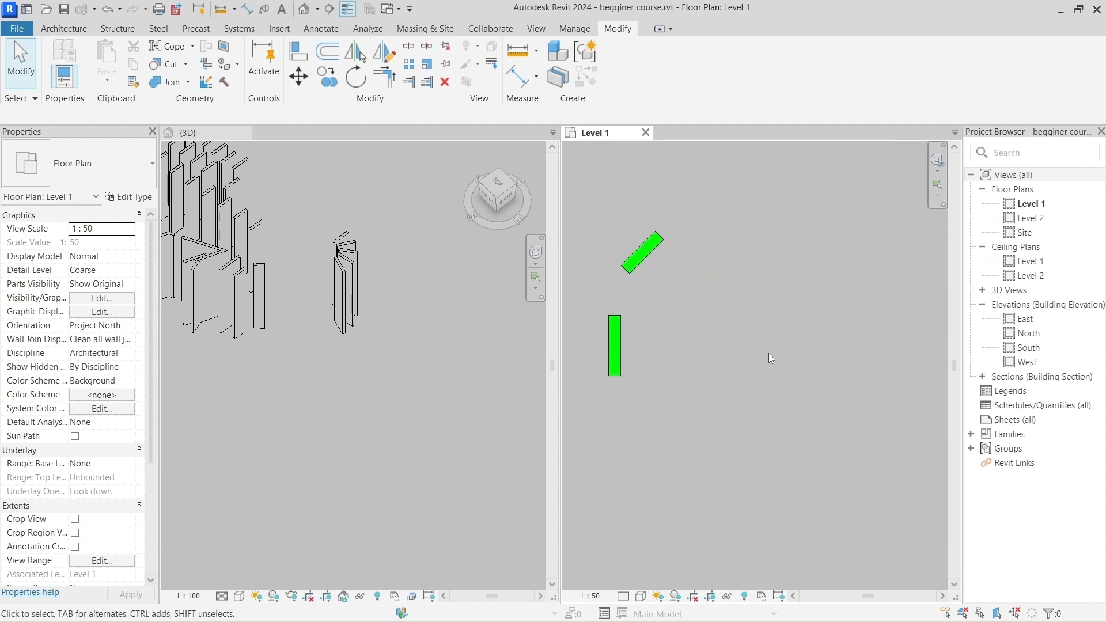
middle_drag(723, 321, 666, 334)
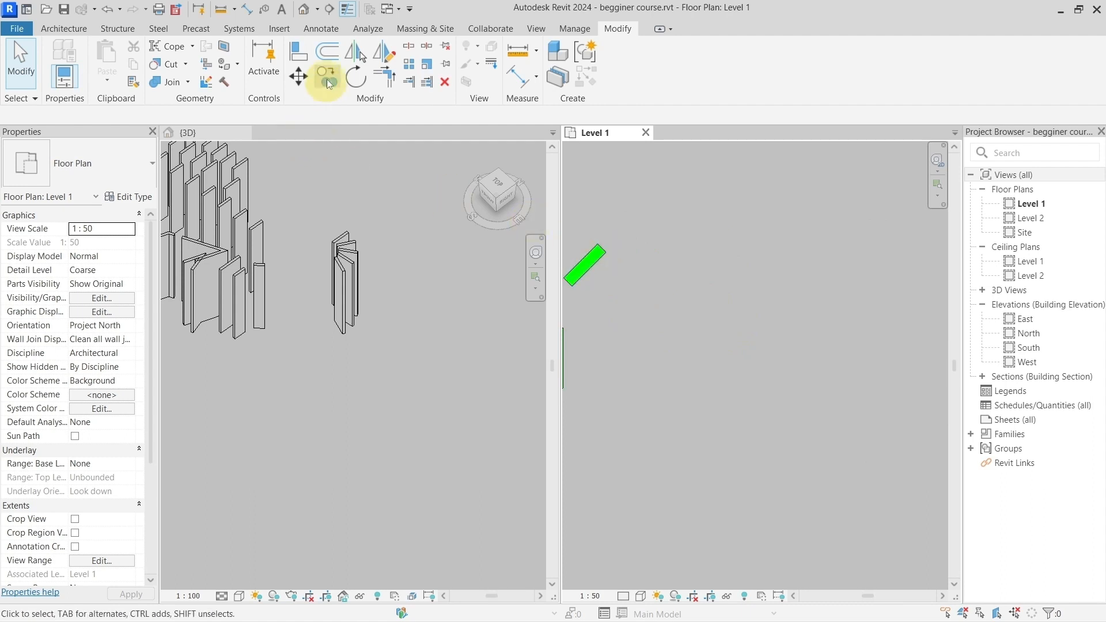
click(323, 29)
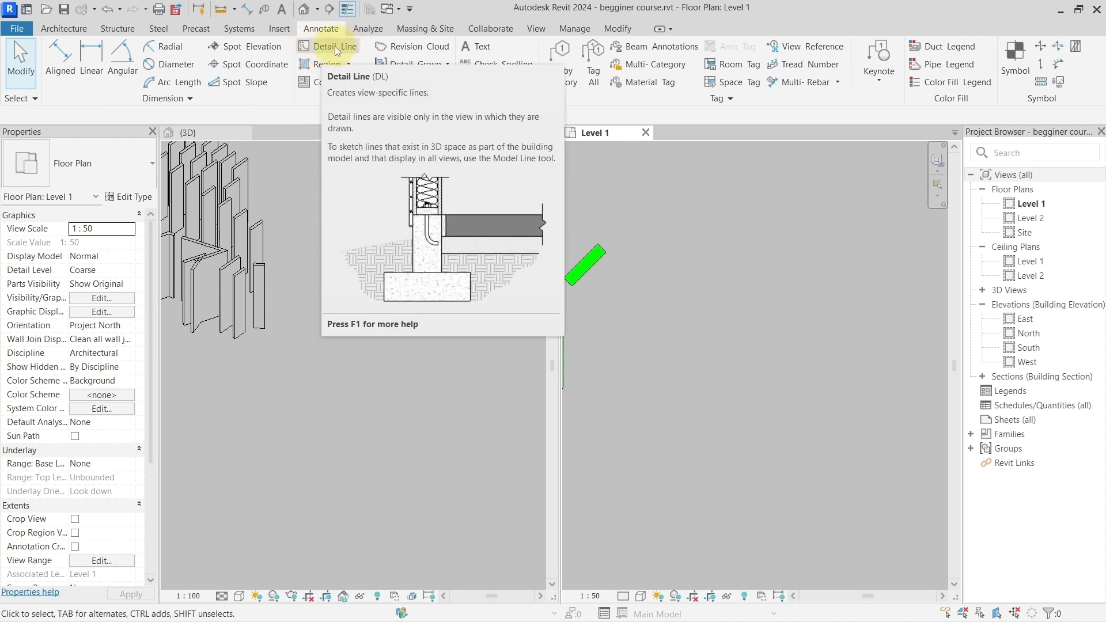
click(335, 47)
key(d)
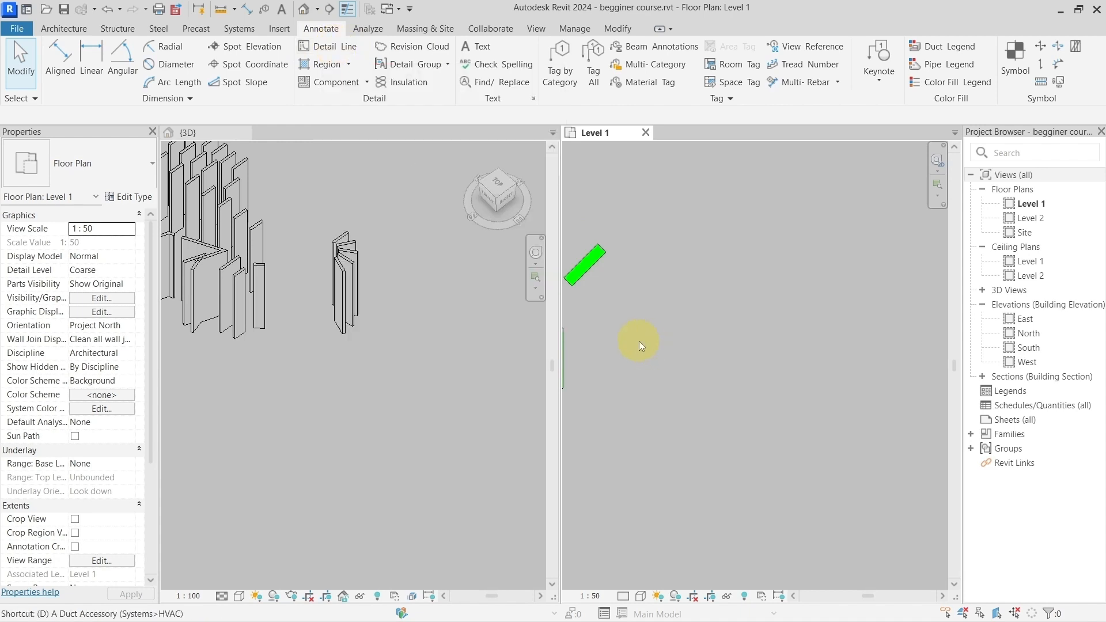
key(l)
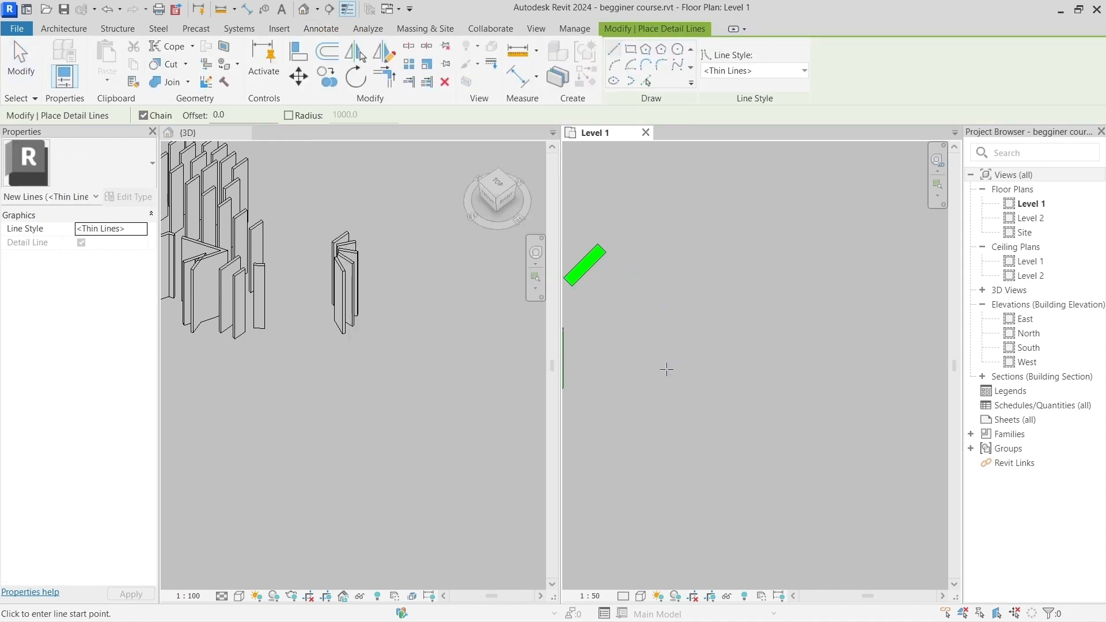
middle_drag(646, 350, 694, 341)
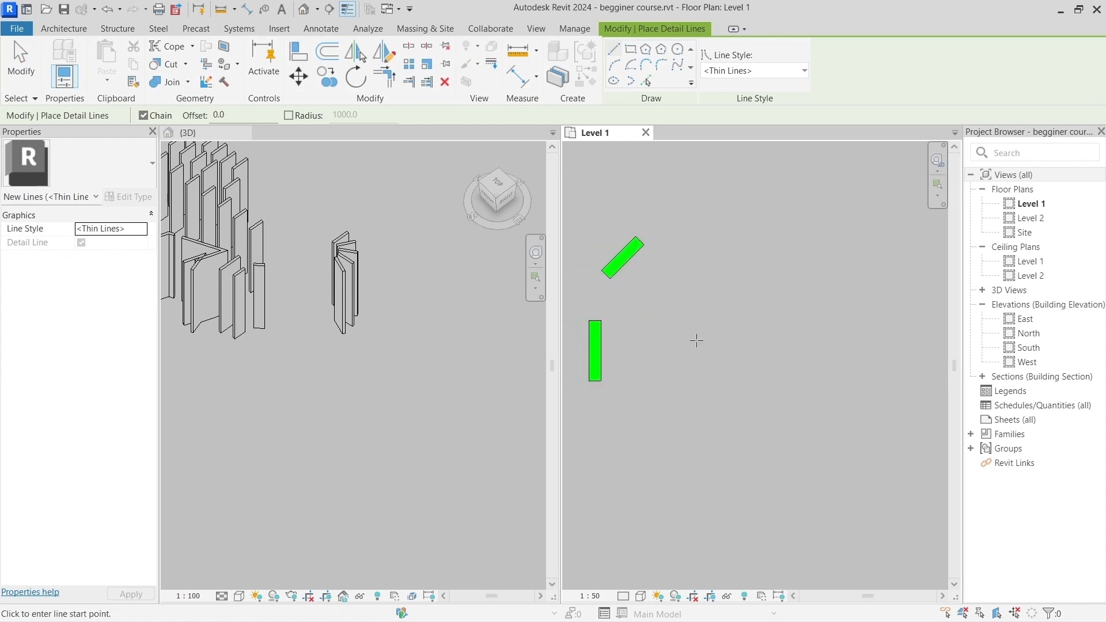
click(646, 338)
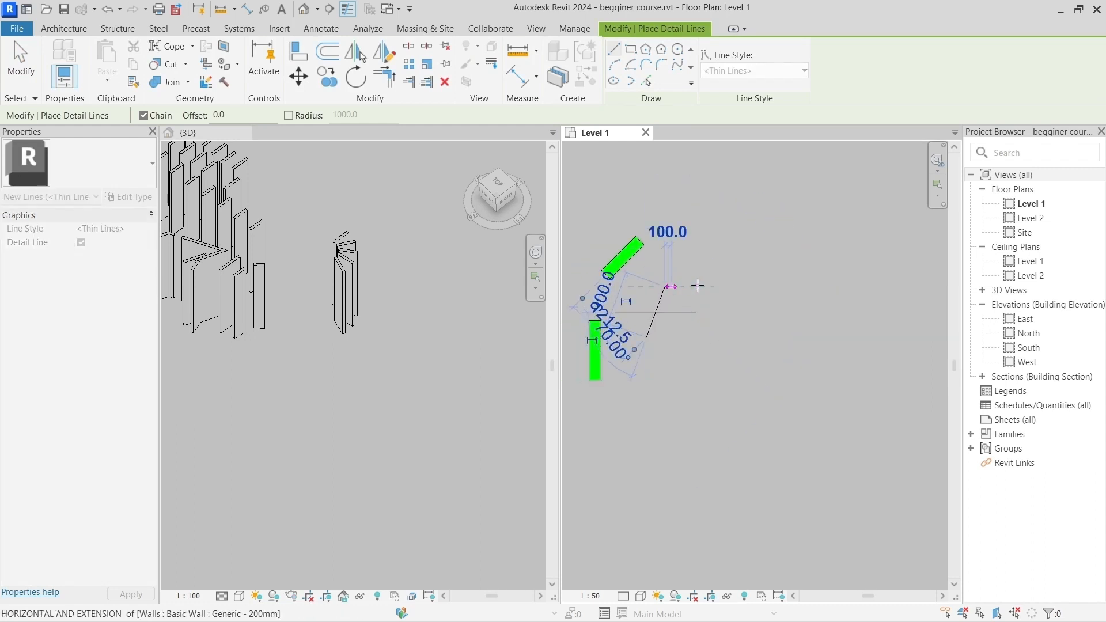
click(666, 286)
click(715, 286)
click(745, 331)
click(714, 380)
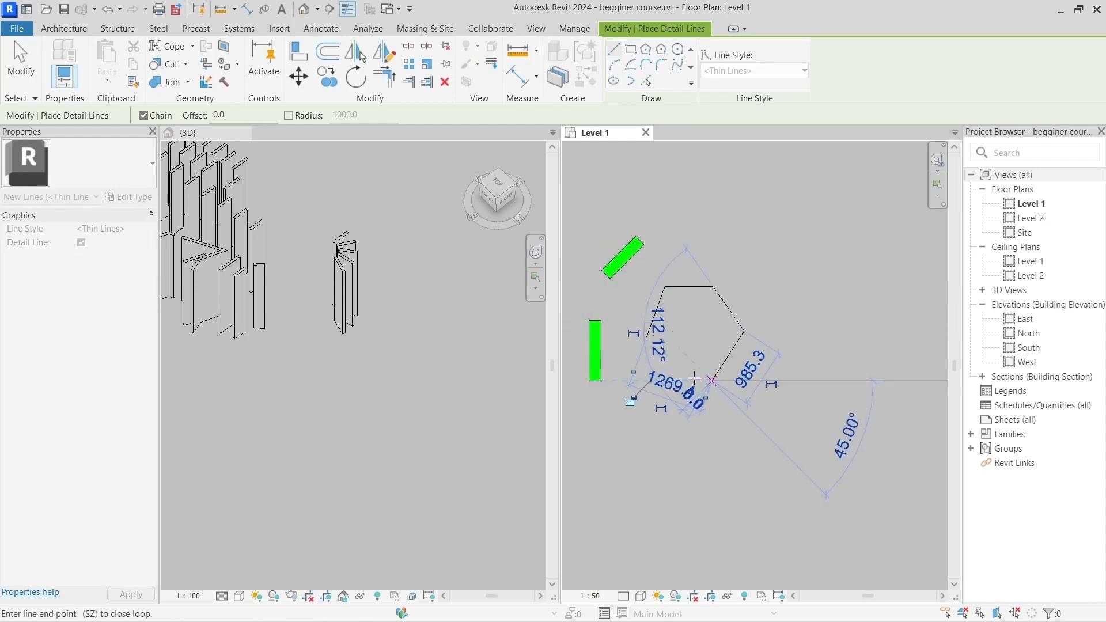
click(665, 381)
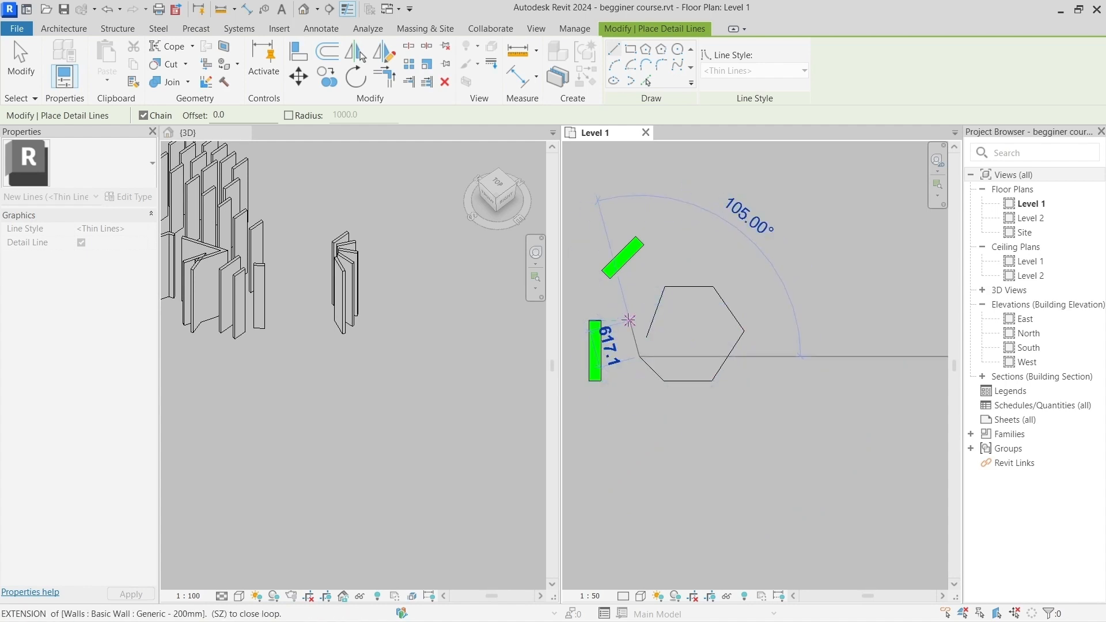
click(629, 319)
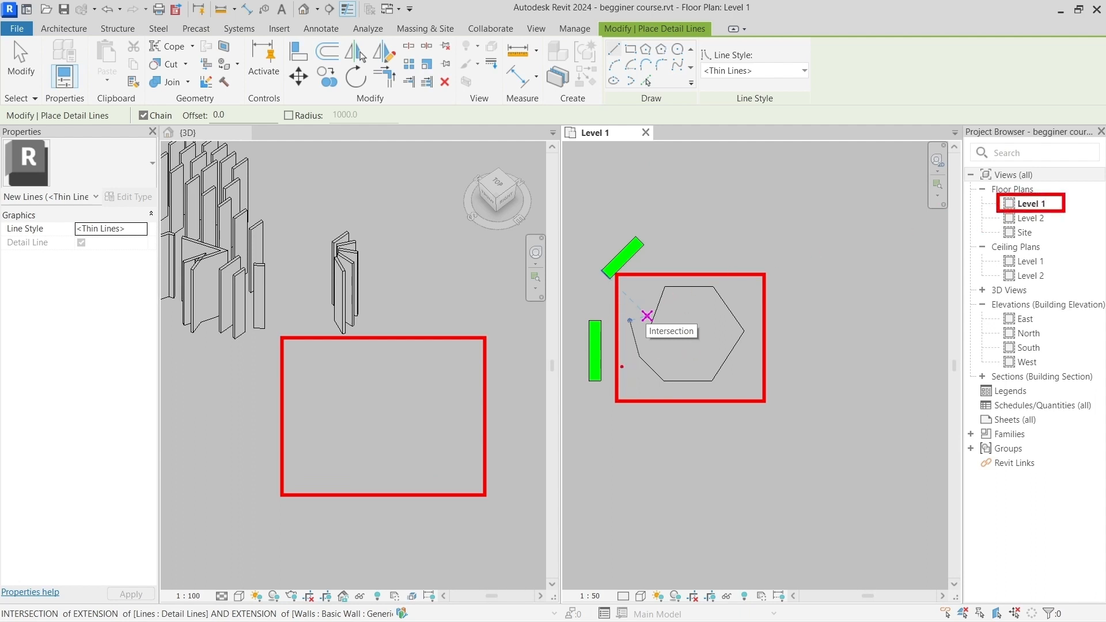
key(Escape)
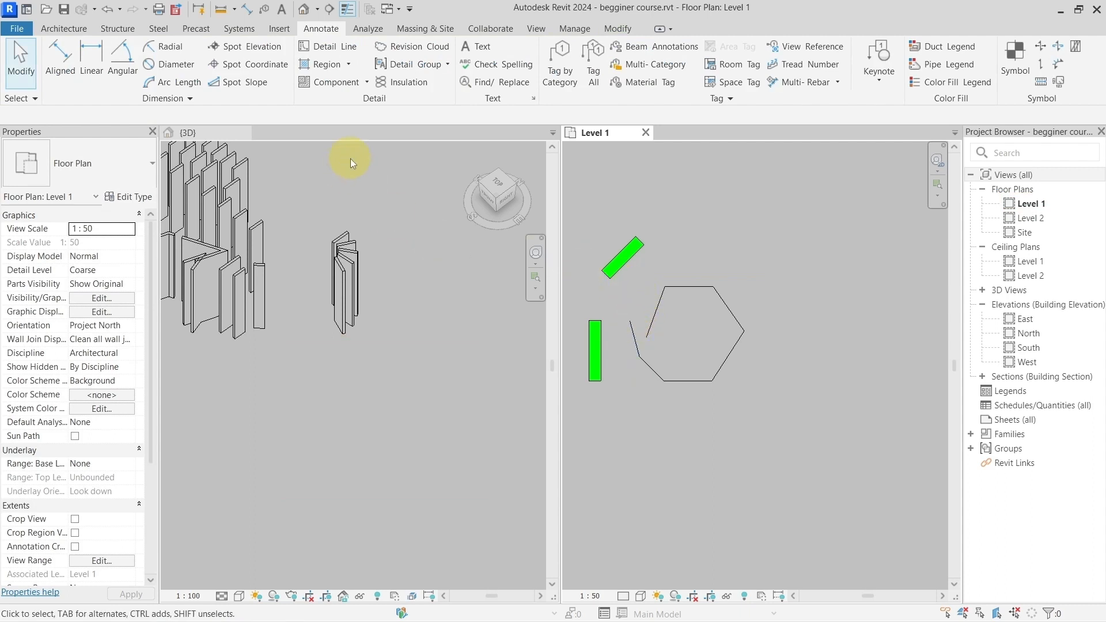
Step: Draw an open six-segment chain of model lines in the Lines style on Level 1, just below the detail-line polygon
click(73, 31)
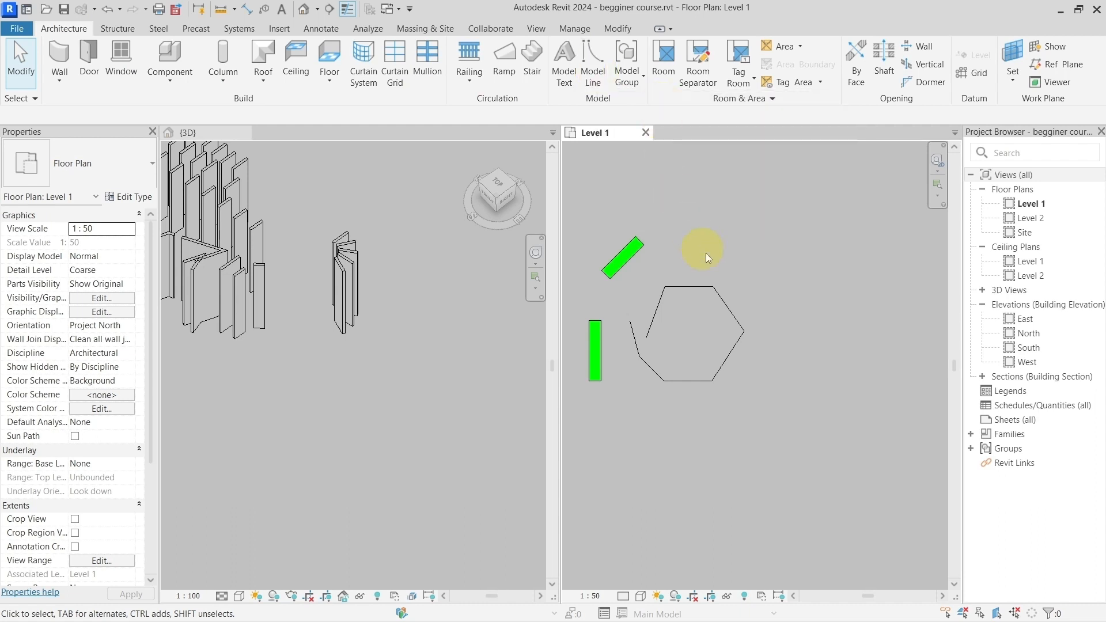
key(l)
key(i)
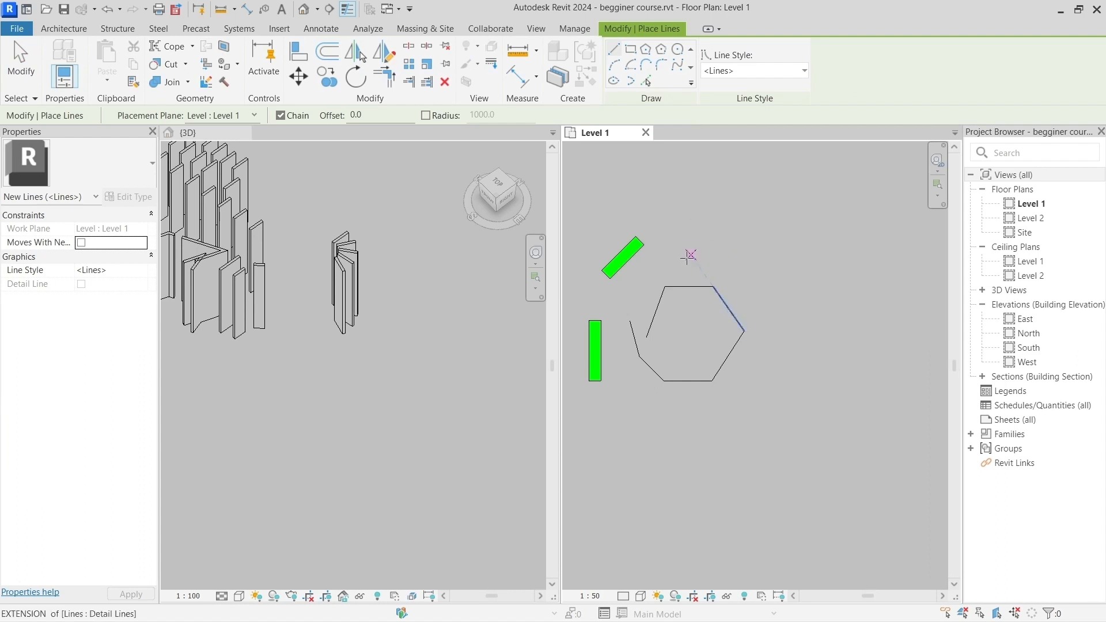
click(646, 337)
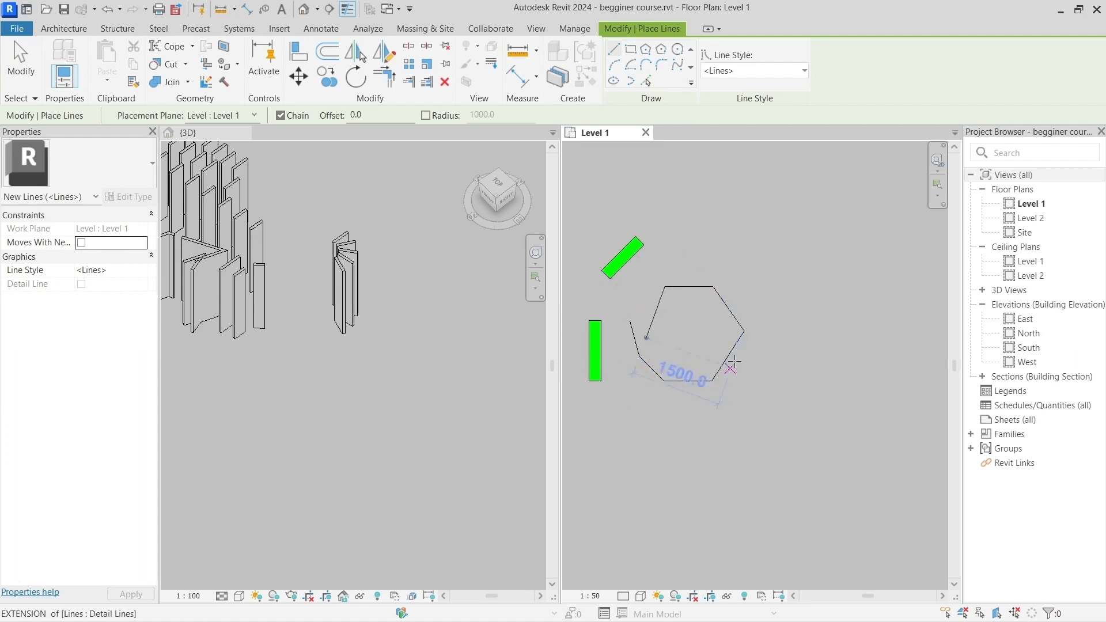
key(Escape)
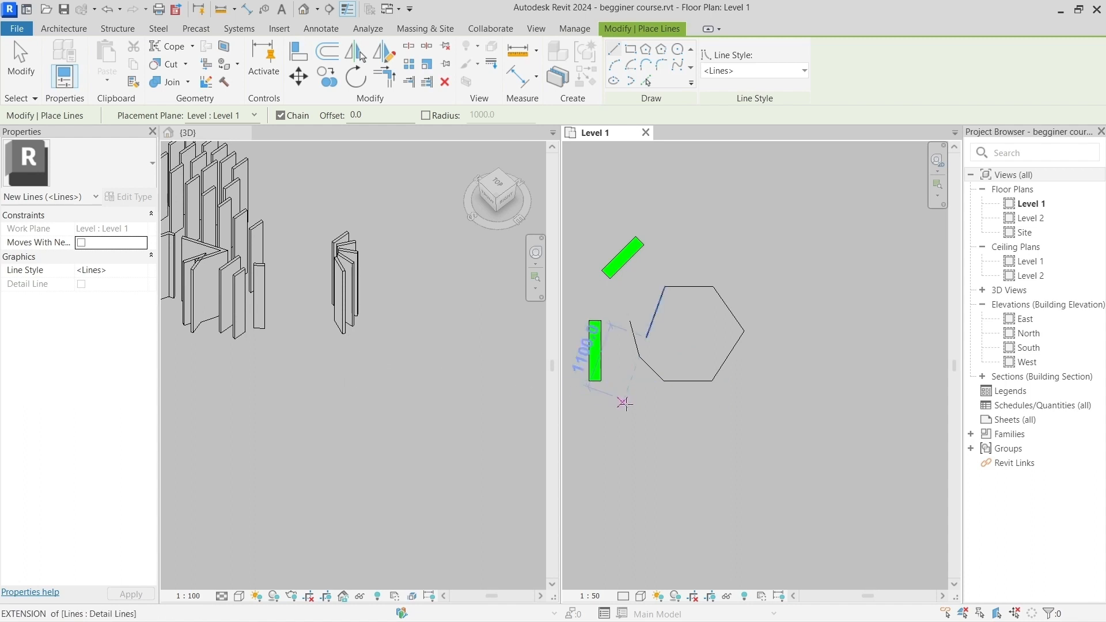
click(623, 405)
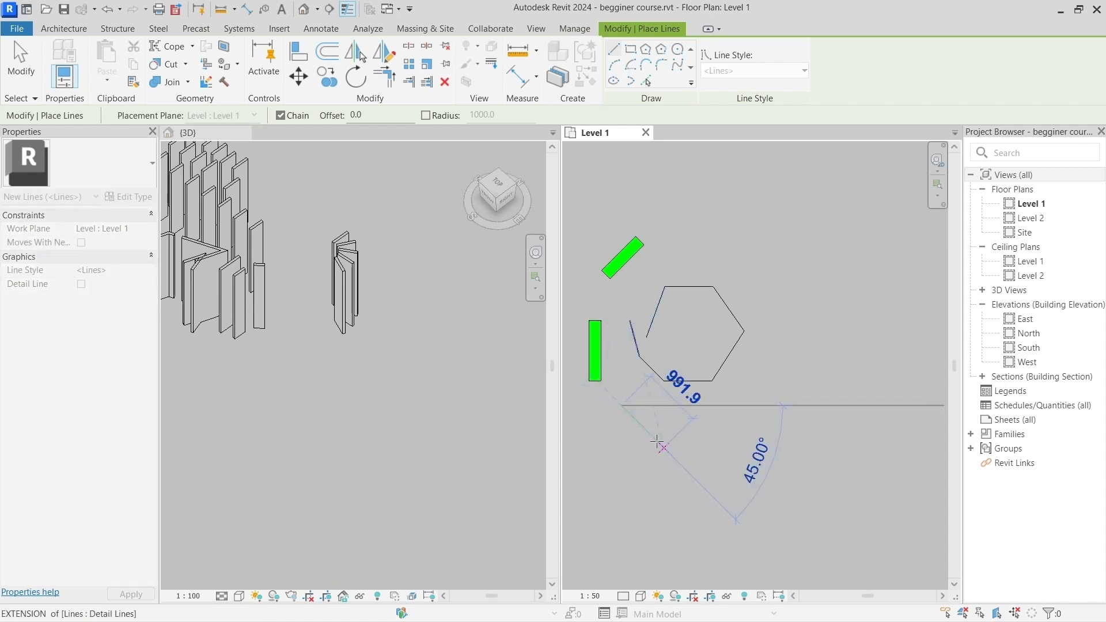
click(664, 447)
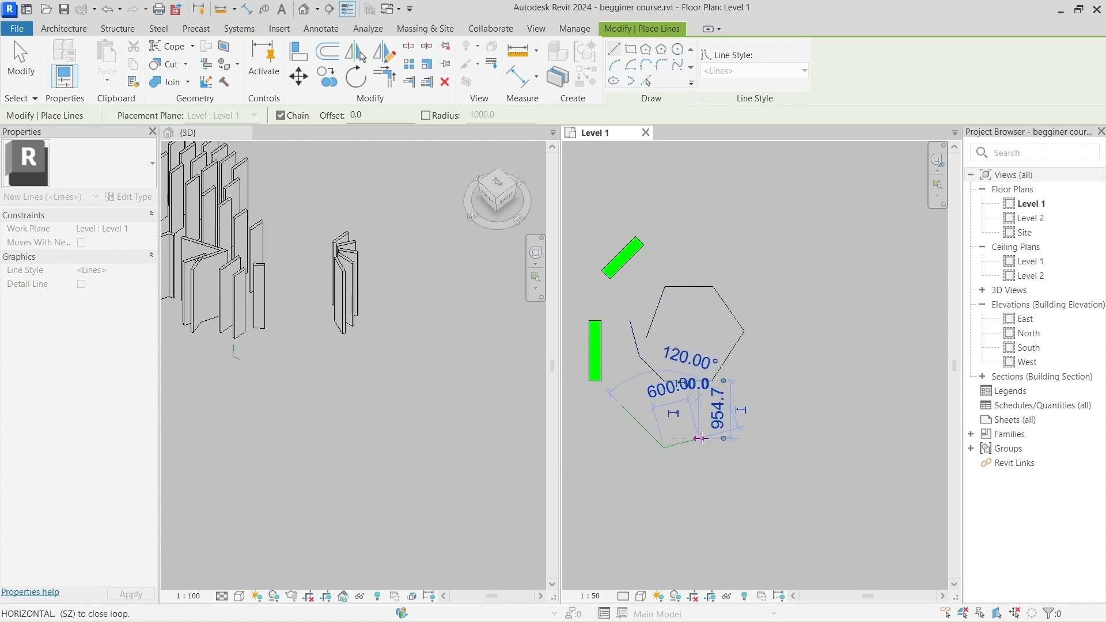
click(741, 409)
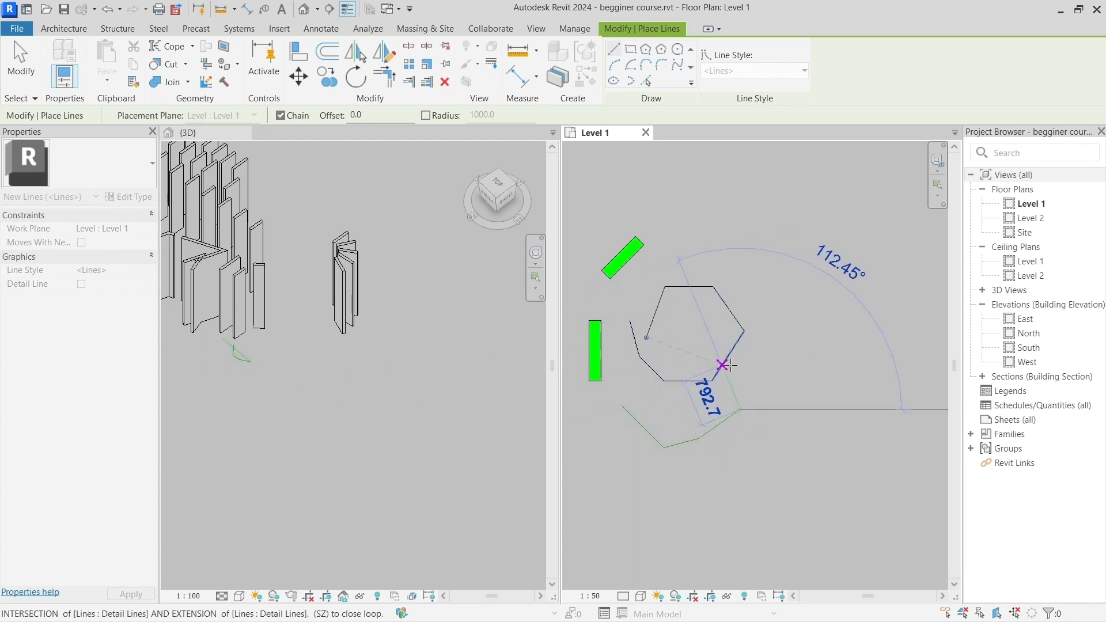
click(764, 452)
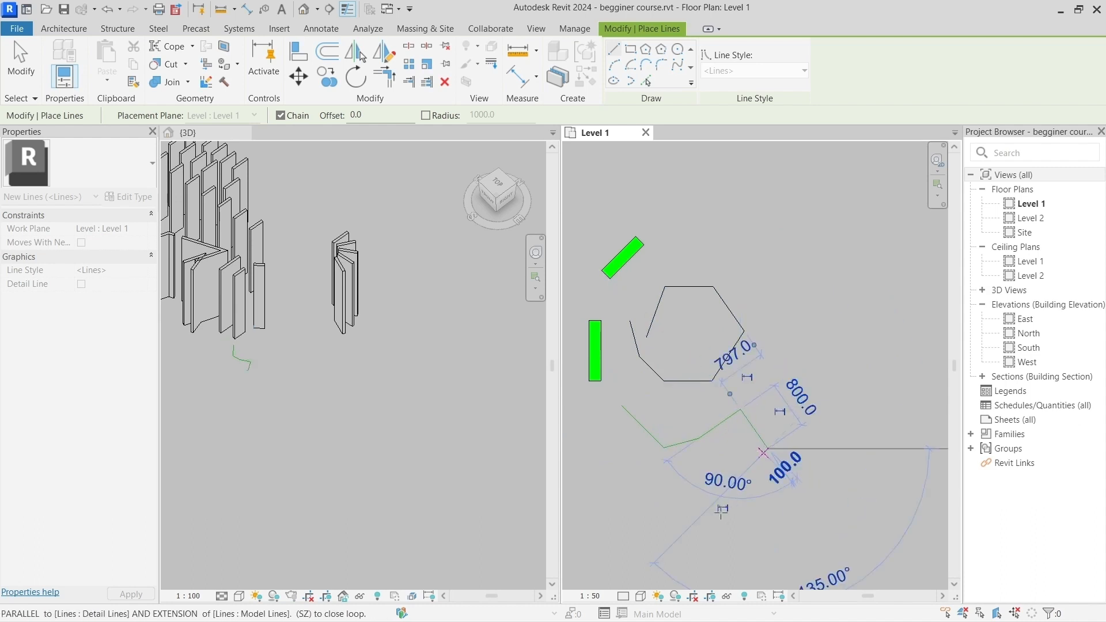
click(704, 512)
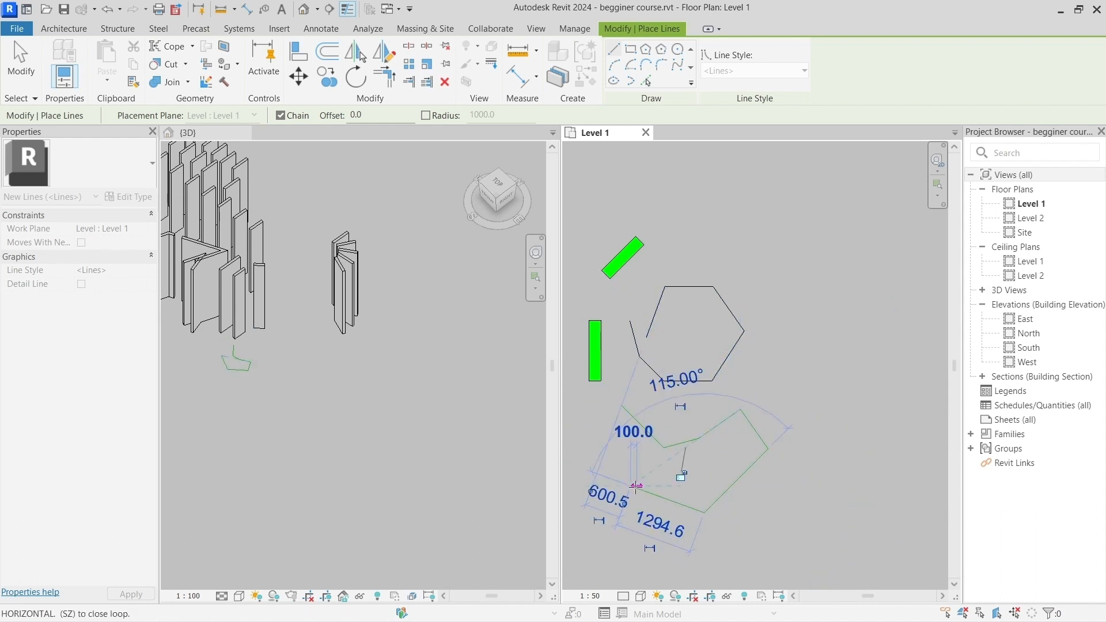
click(636, 486)
key(Escape)
key(Escape)
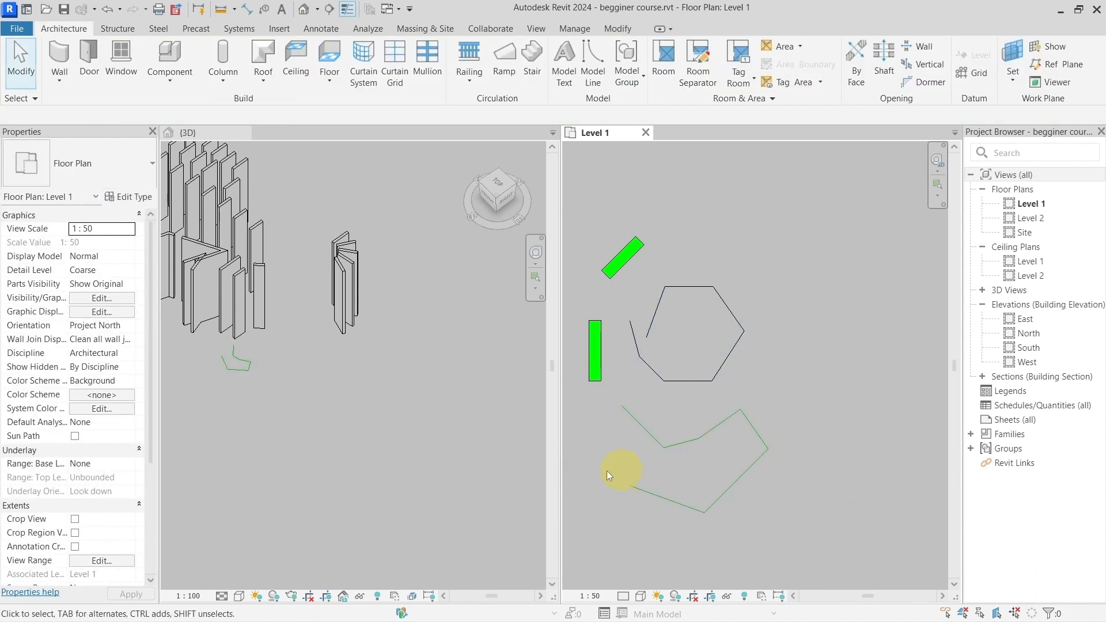
Step: Select all six model lines in the 3D view to inspect them near the walls, and clear the selection
scroll(226, 357, up, 4)
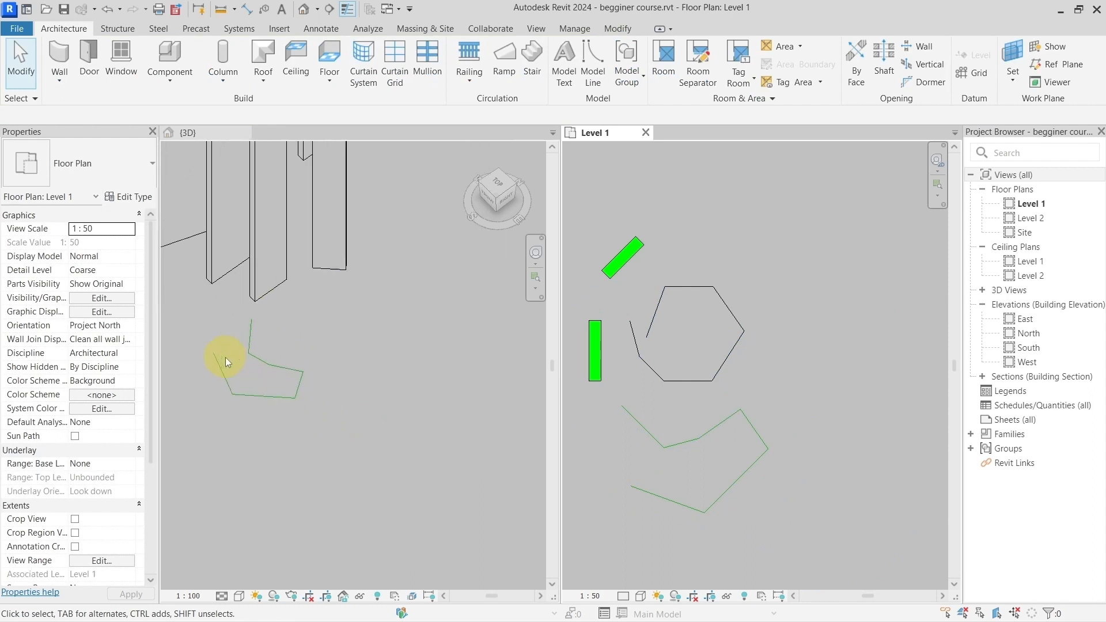
click(282, 371)
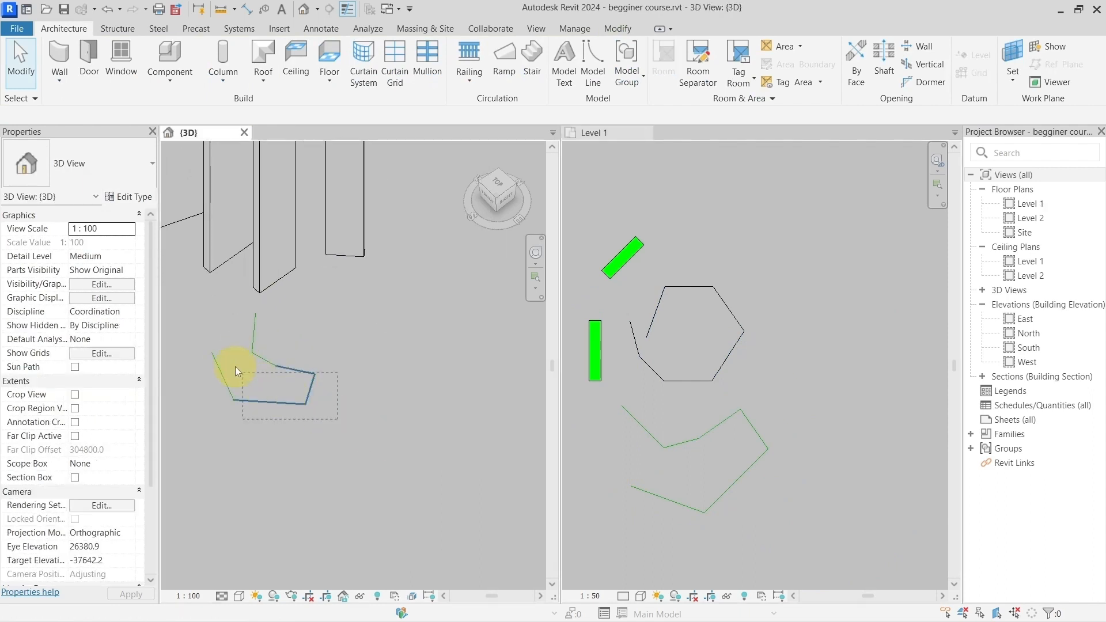
key(Tab)
click(214, 349)
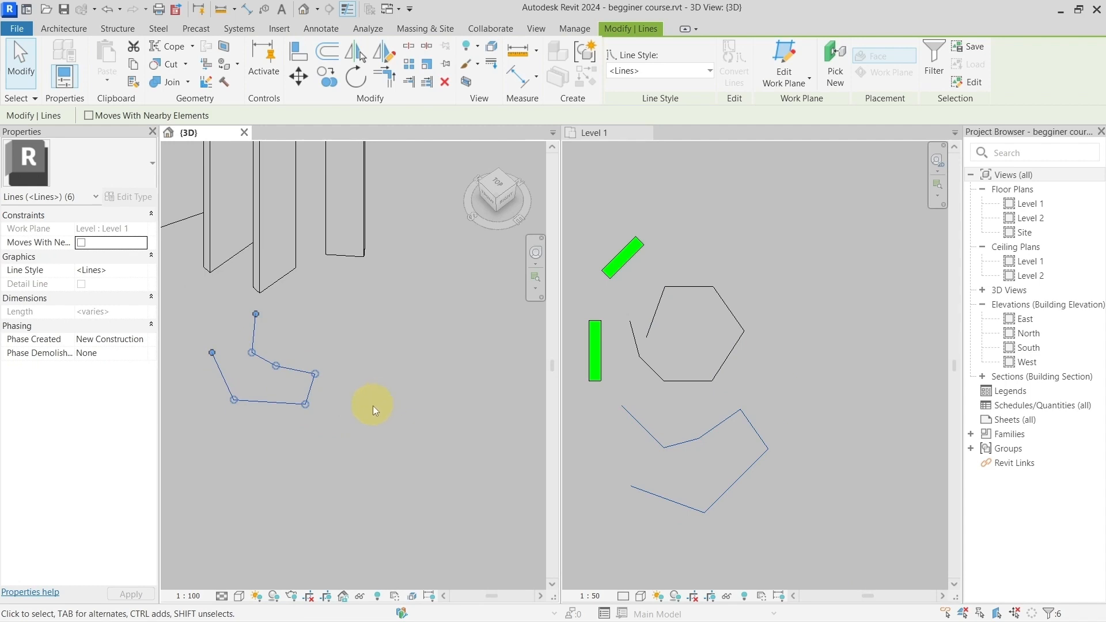
scroll(367, 402, down, 3)
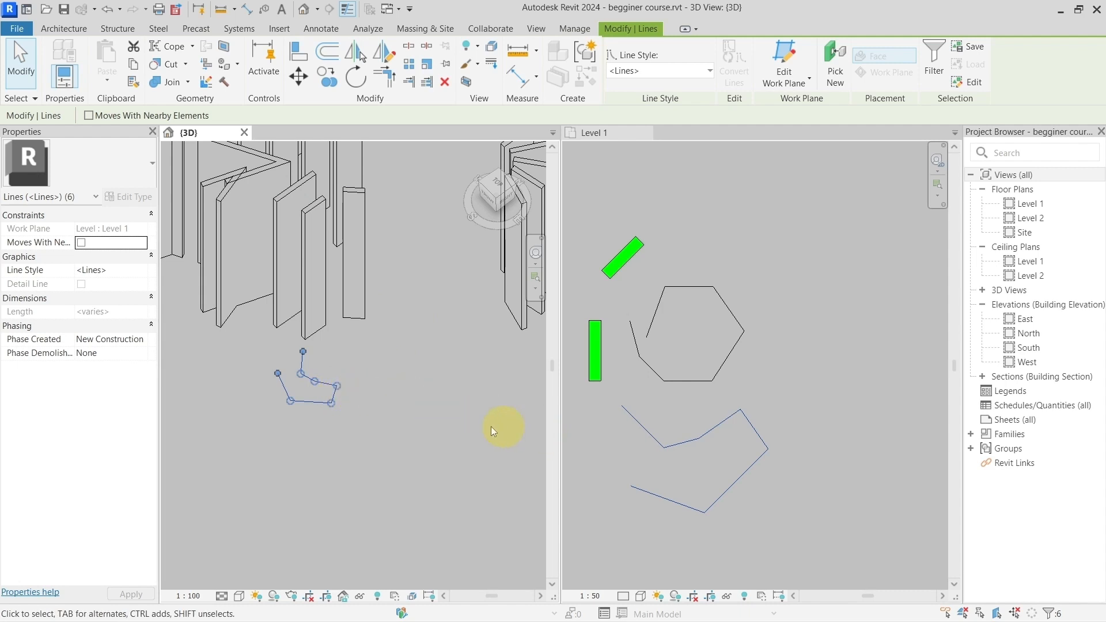
click(412, 377)
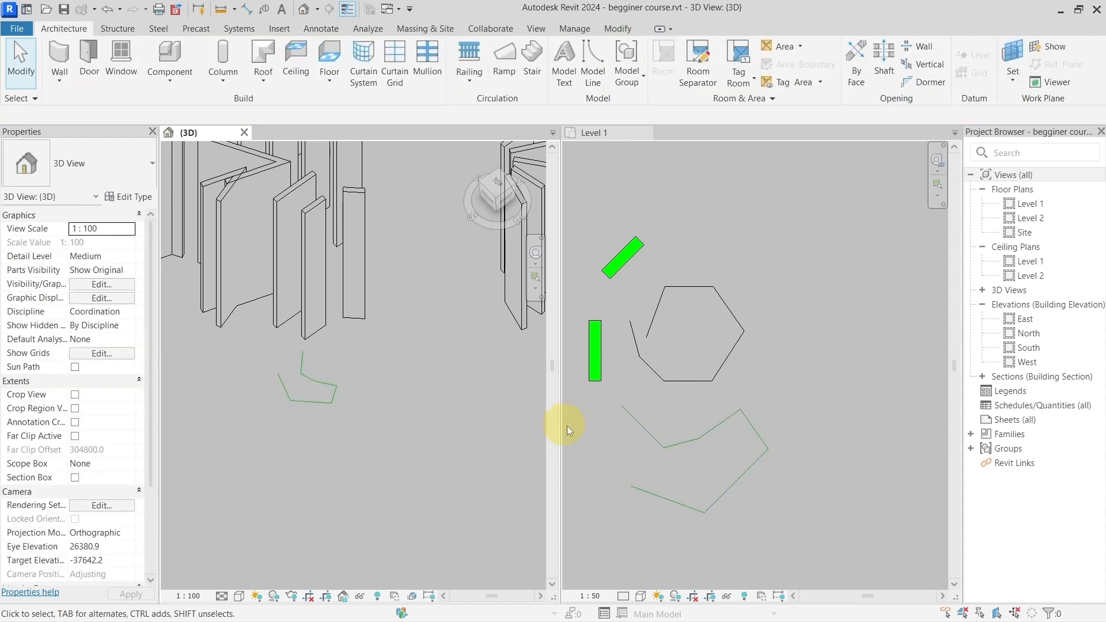
Step: Return to Level 1 and compare the line types, selecting the first angled model line below the detail-line polygon
click(674, 382)
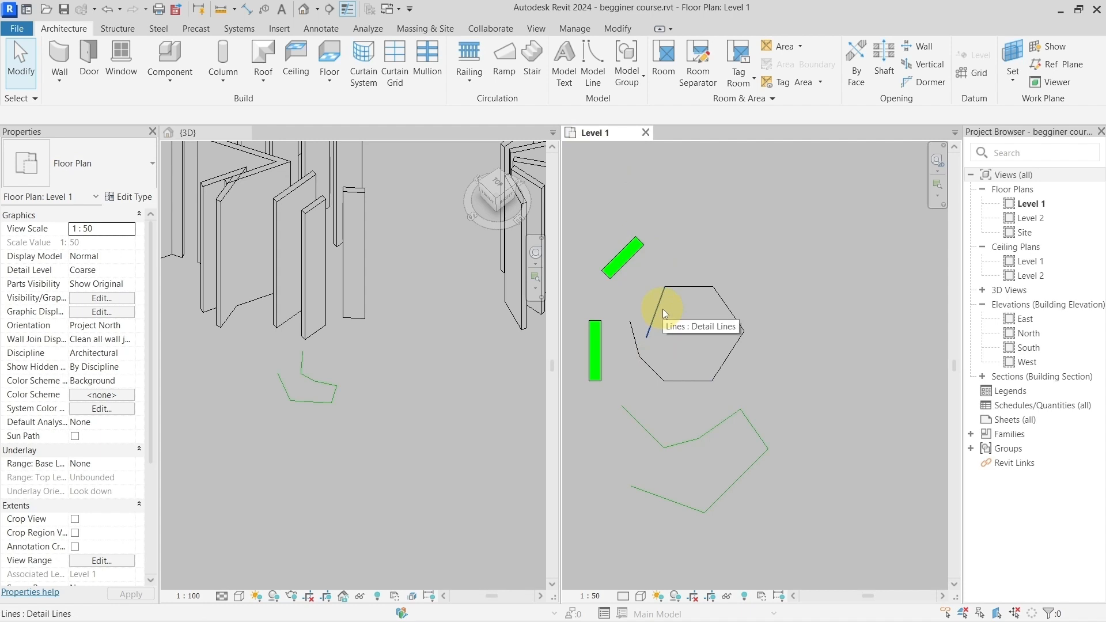
click(660, 440)
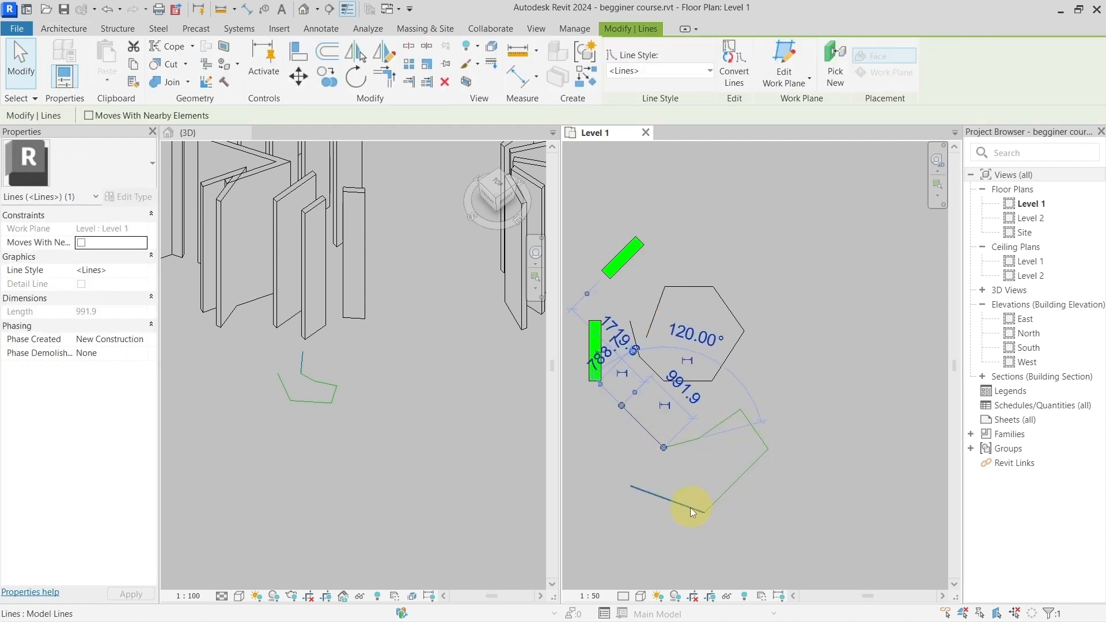
middle_drag(714, 499, 693, 482)
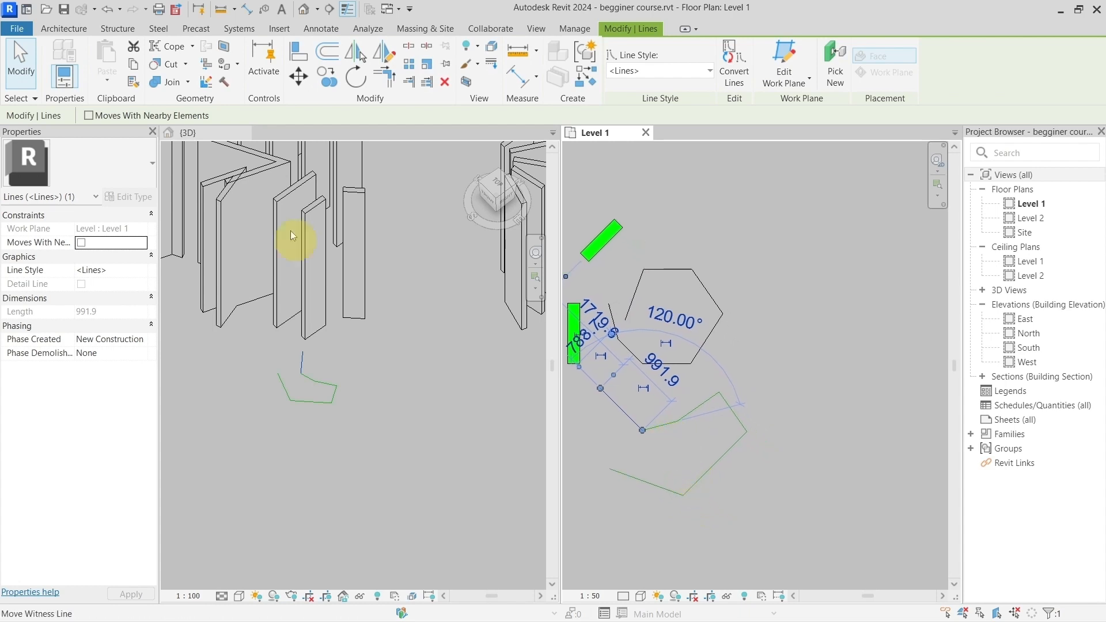
Step: Close the 3D view and examine the shortcut list on Level 1 around the model line, thin lines, pin and unpin entries
click(244, 133)
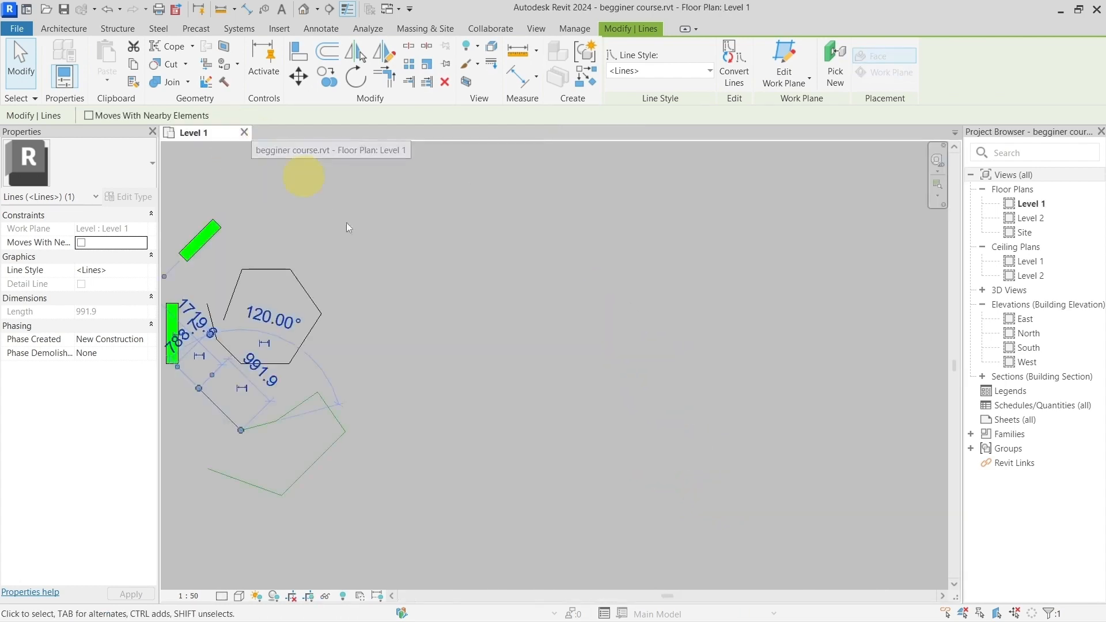
middle_drag(583, 403, 507, 334)
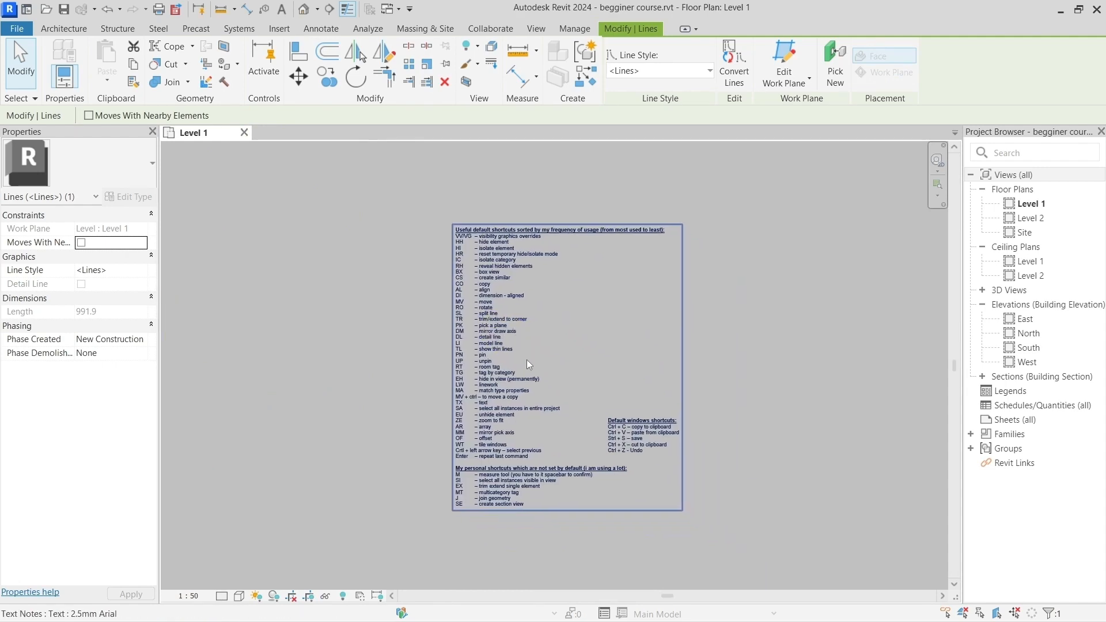
scroll(527, 359, up, 3)
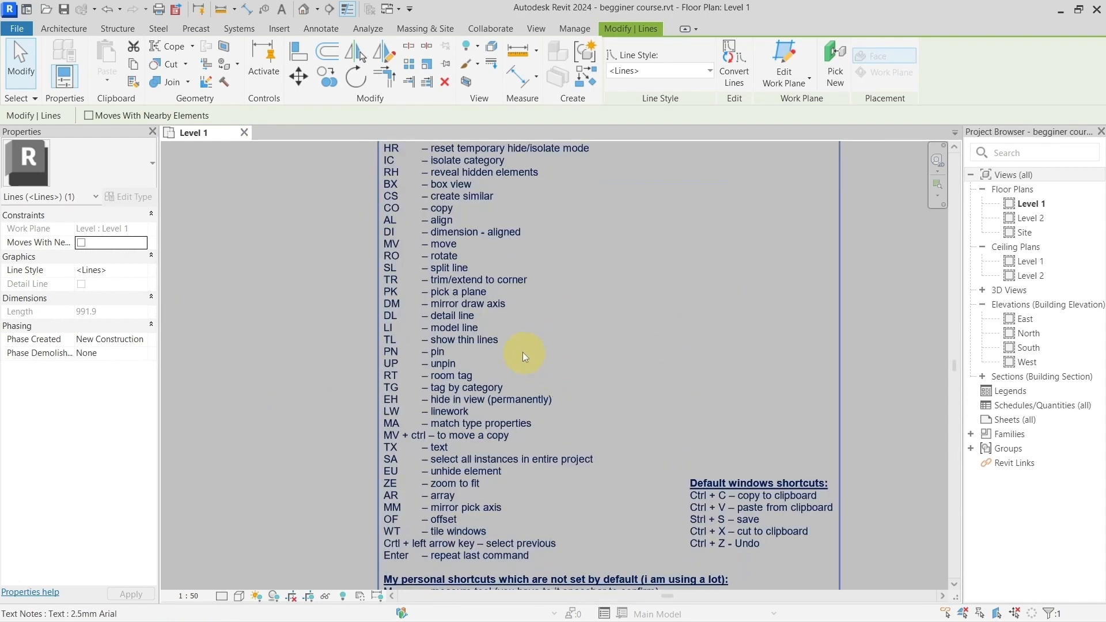
scroll(484, 347, up, 2)
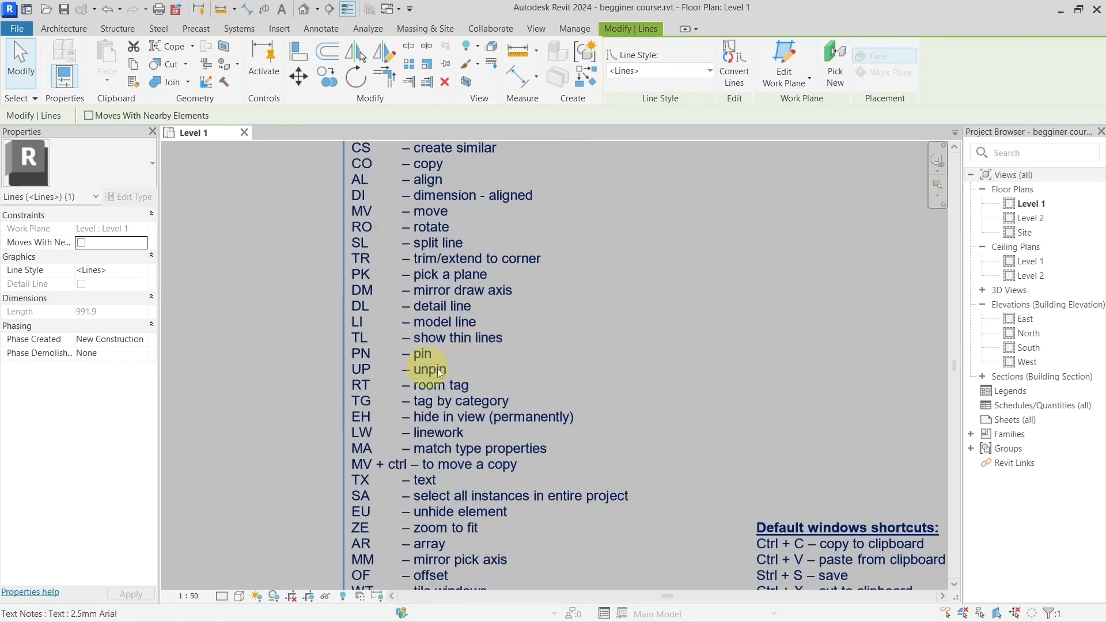
scroll(461, 361, down, 5)
middle_drag(362, 352, 476, 351)
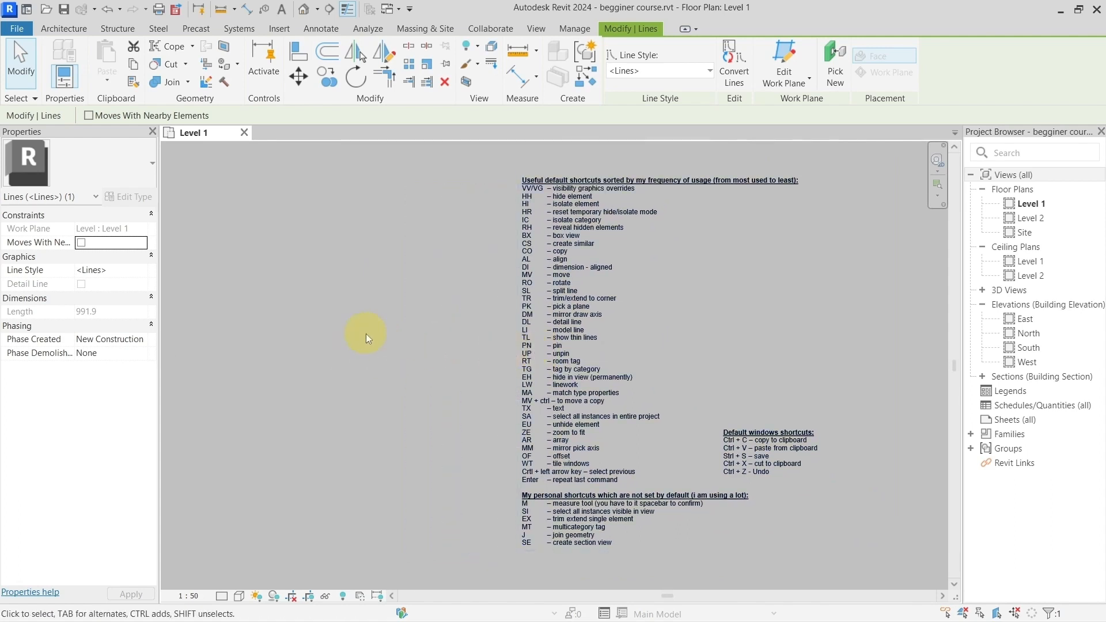
Step: Select the short angled model line between the open chain's upper and lower arms and pin it in place
middle_drag(365, 334, 730, 348)
middle_drag(415, 321, 683, 398)
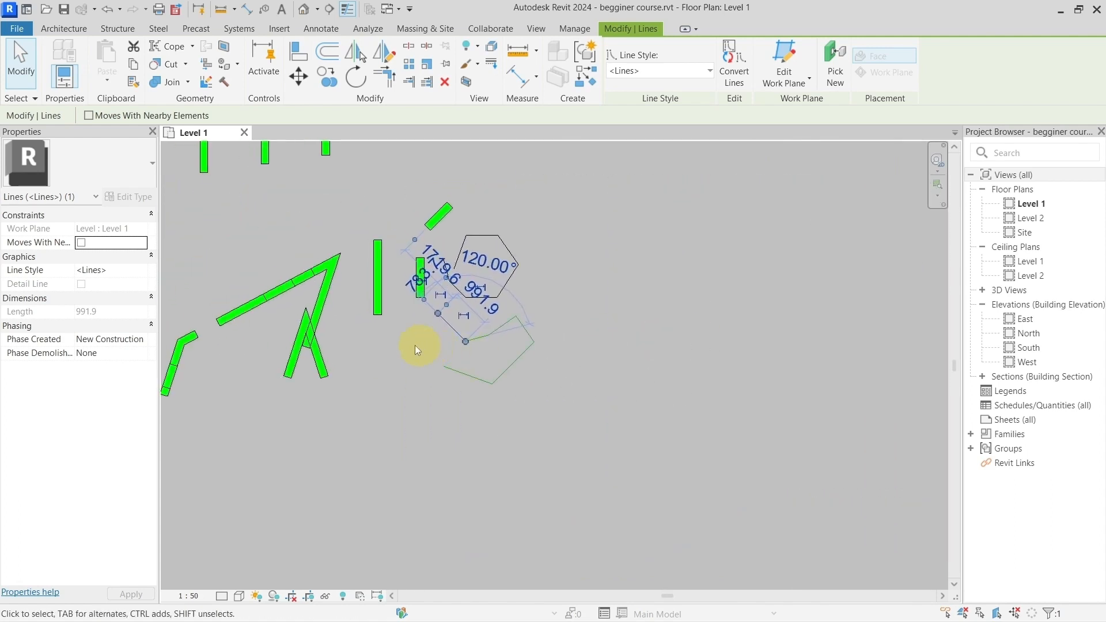
middle_drag(418, 350, 382, 399)
scroll(426, 388, up, 3)
scroll(506, 379, up, 1)
click(549, 355)
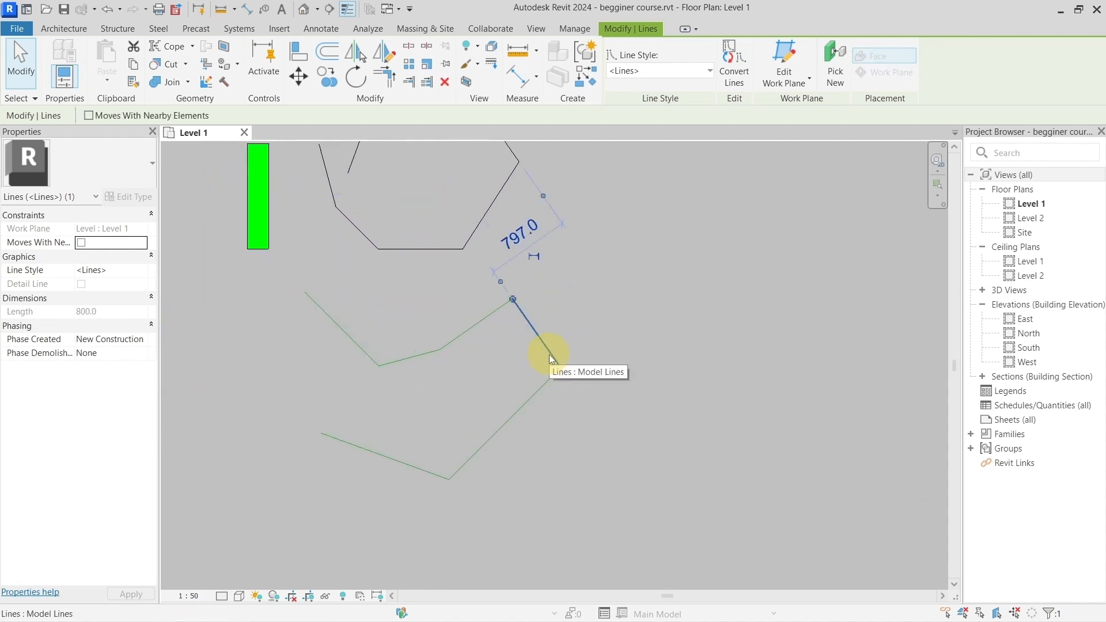
middle_drag(587, 291, 563, 363)
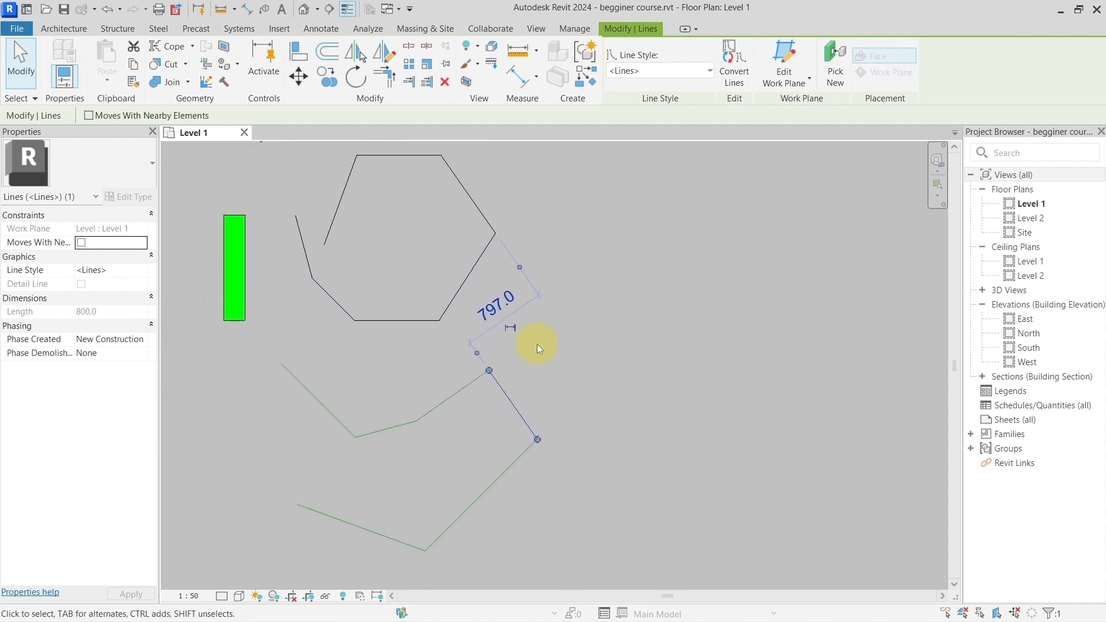
click(447, 63)
key(p)
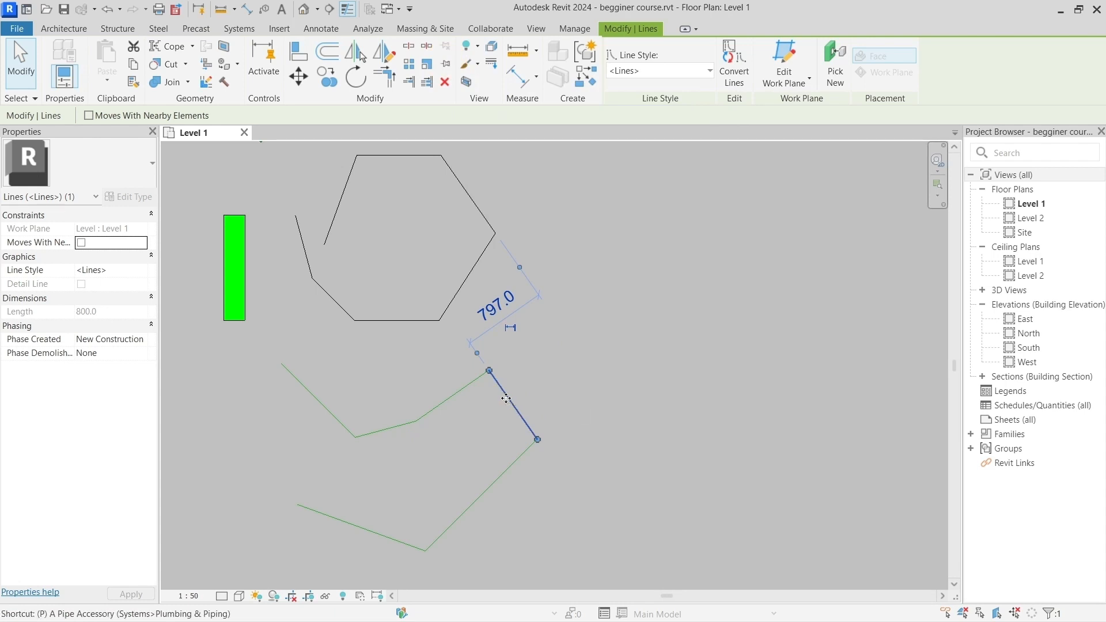
key(n)
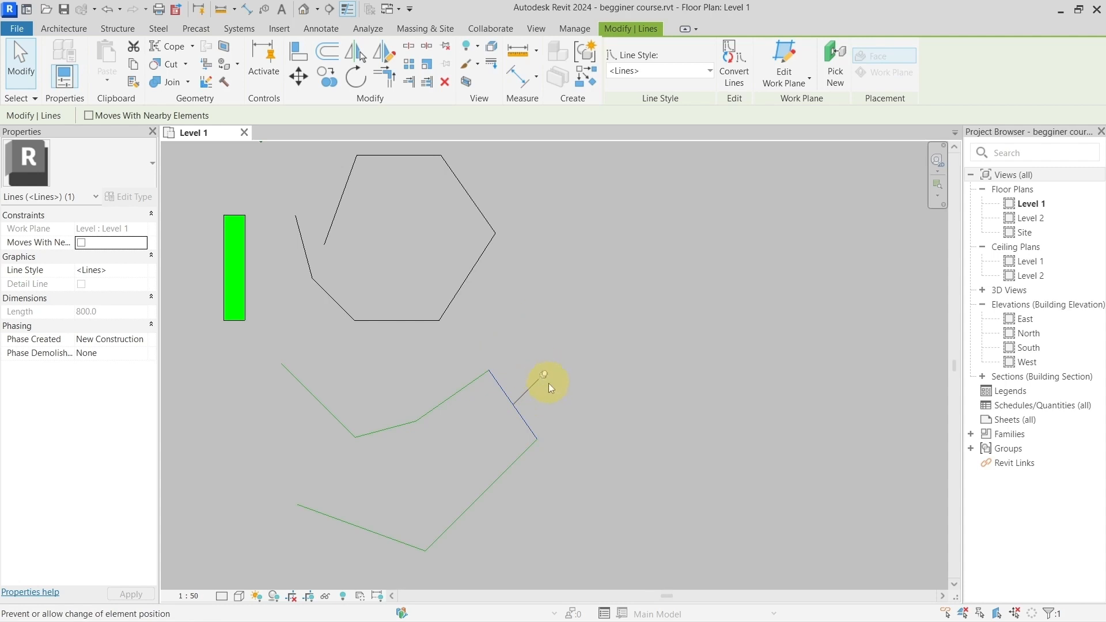
Step: Try to move the pinned model line, and try to delete it while it is still pinned
drag(524, 425, 605, 386)
drag(834, 488, 688, 348)
key(Escape)
click(513, 417)
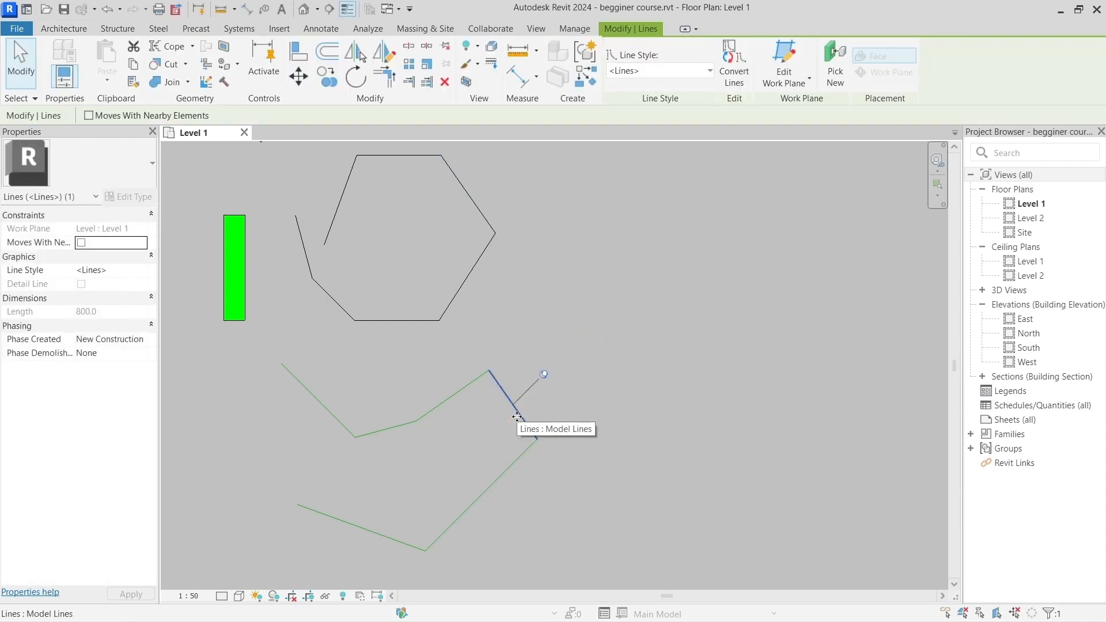
key(Delete)
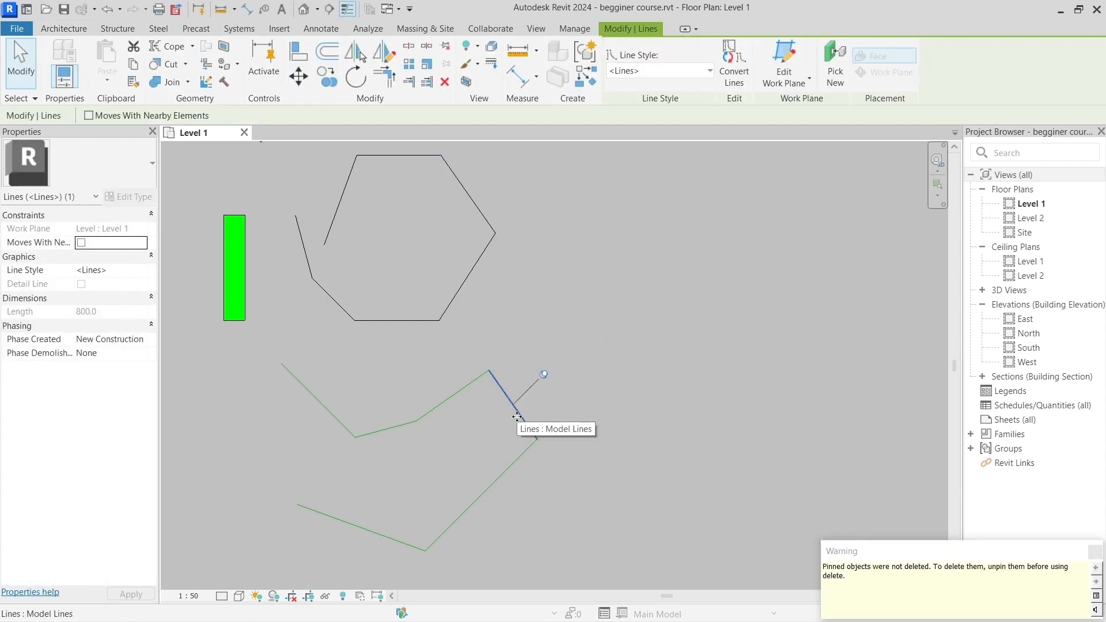
click(516, 417)
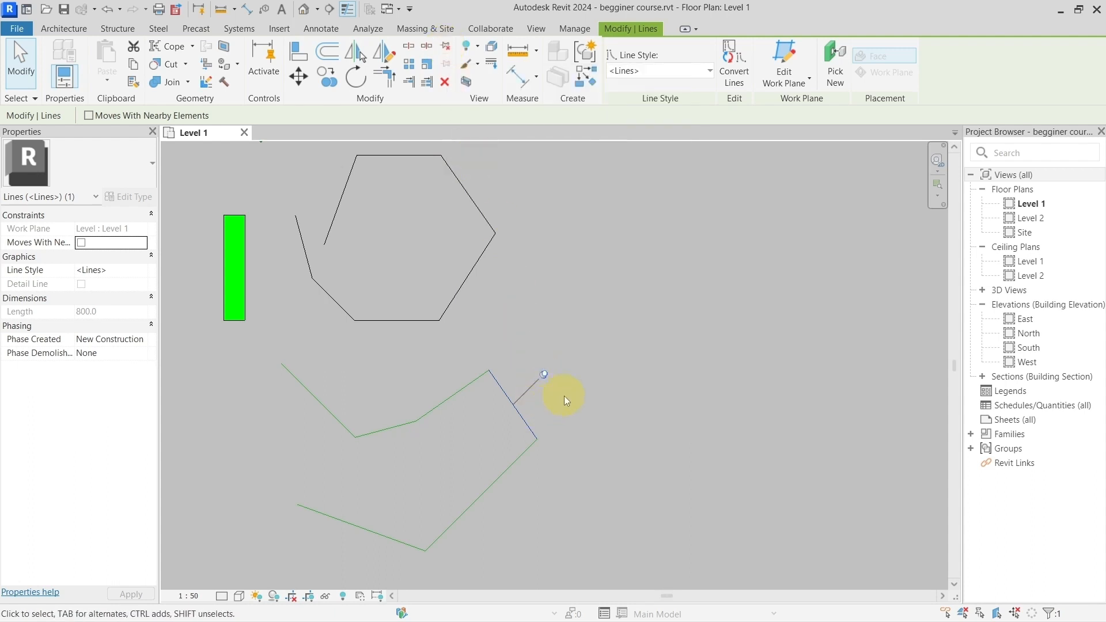
Step: Unpin the selected model line and delete it from the chain
key(u)
key(p)
key(Delete)
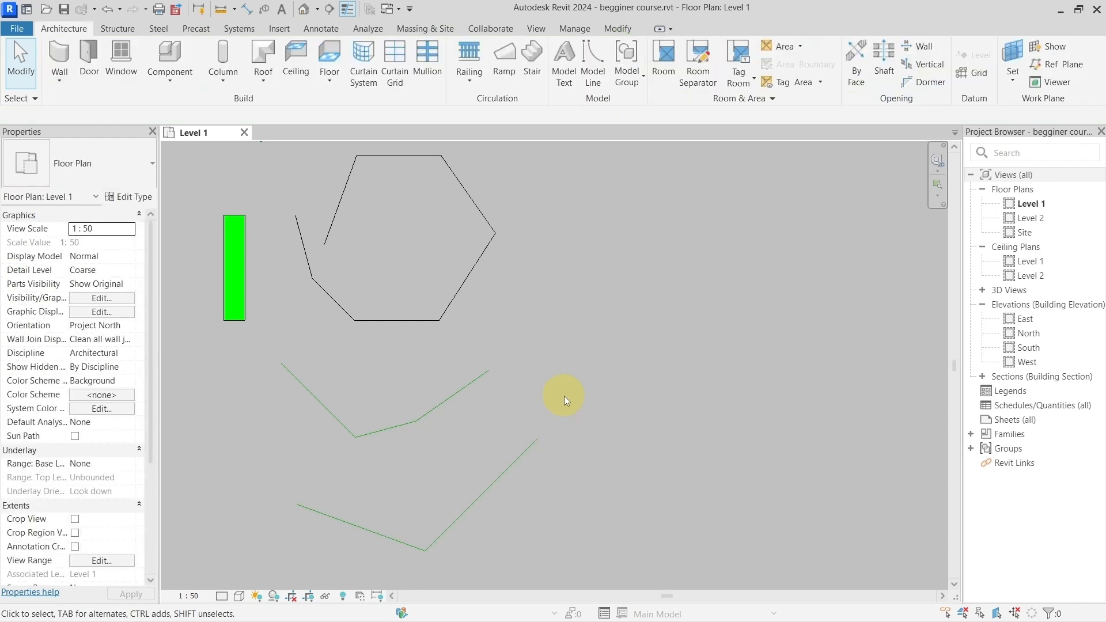
Step: Examine the shortcut list on Level 1 around the entries following unpin, down to moving a copy
scroll(576, 392, down, 1)
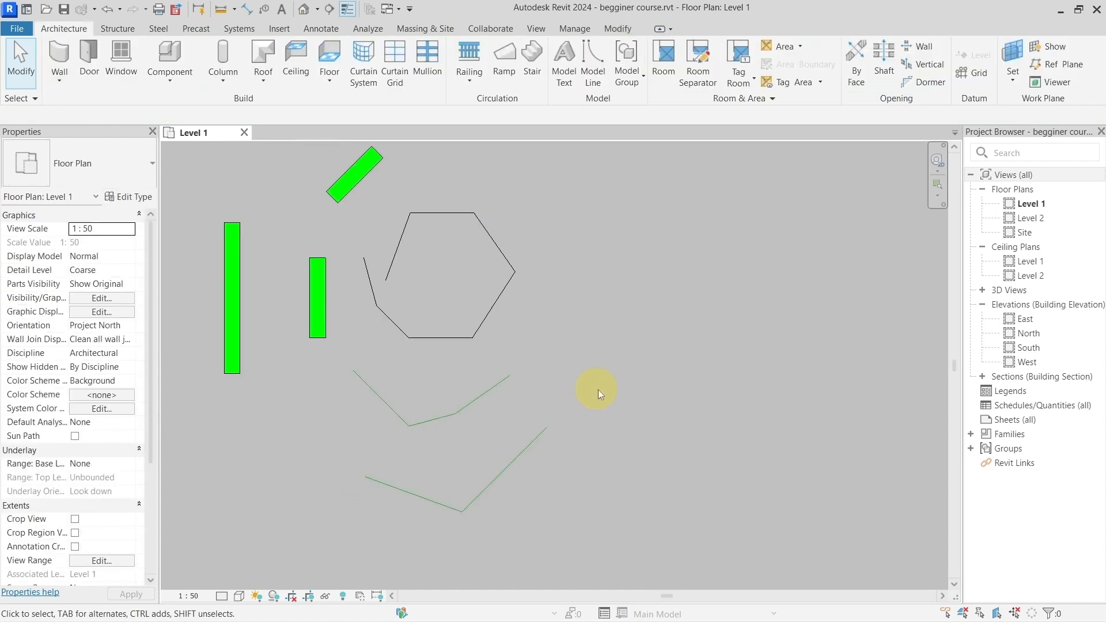
scroll(587, 386, down, 4)
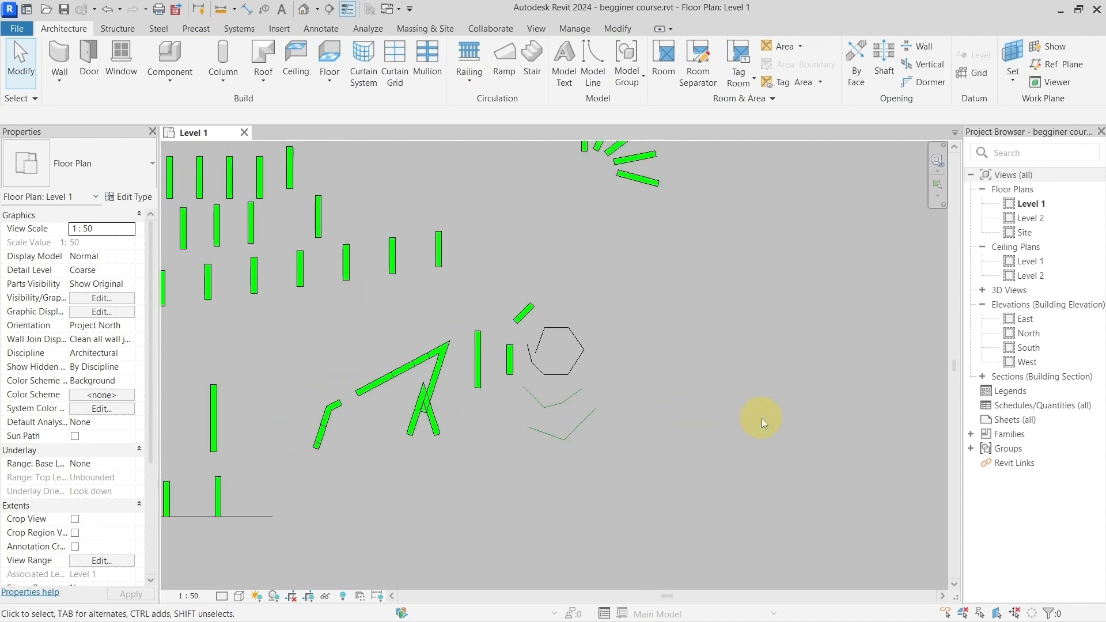
middle_drag(903, 416, 432, 345)
scroll(437, 394, up, 4)
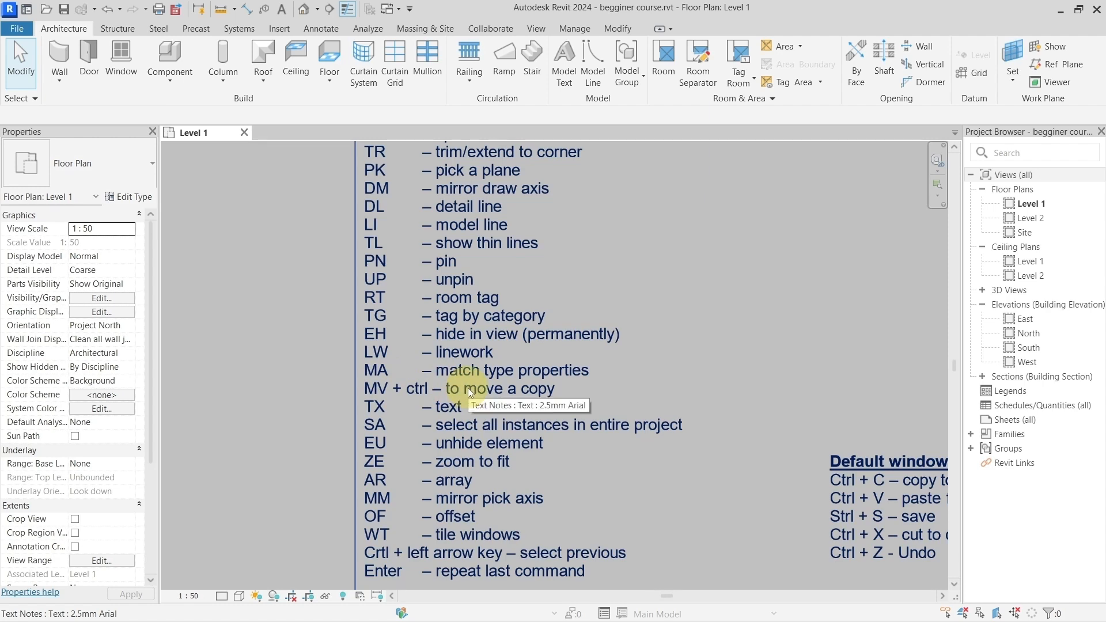
scroll(538, 390, down, 6)
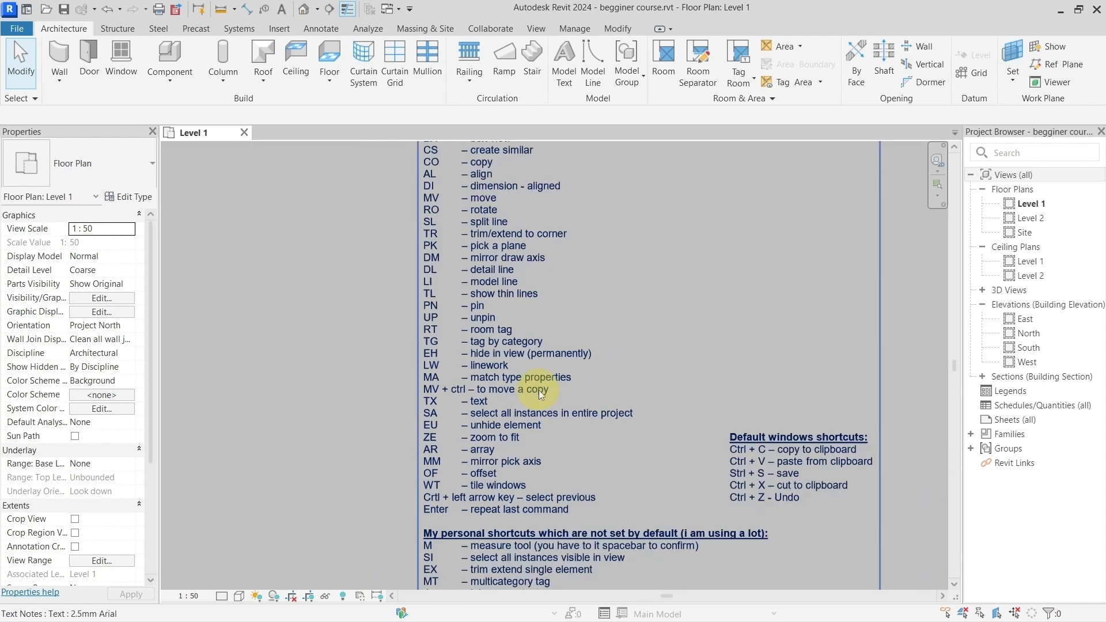
scroll(531, 397, down, 4)
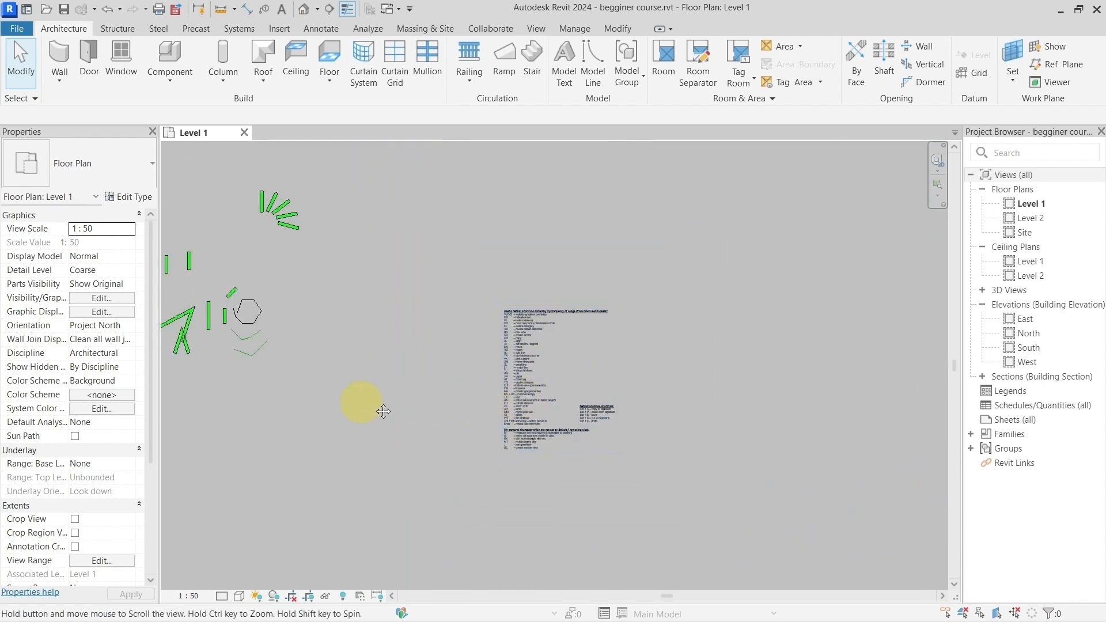
Step: Move the lowest wall of the fan-shaped array about 1000 mm downward and slightly left at about 111°
scroll(602, 253, up, 5)
scroll(608, 261, up, 3)
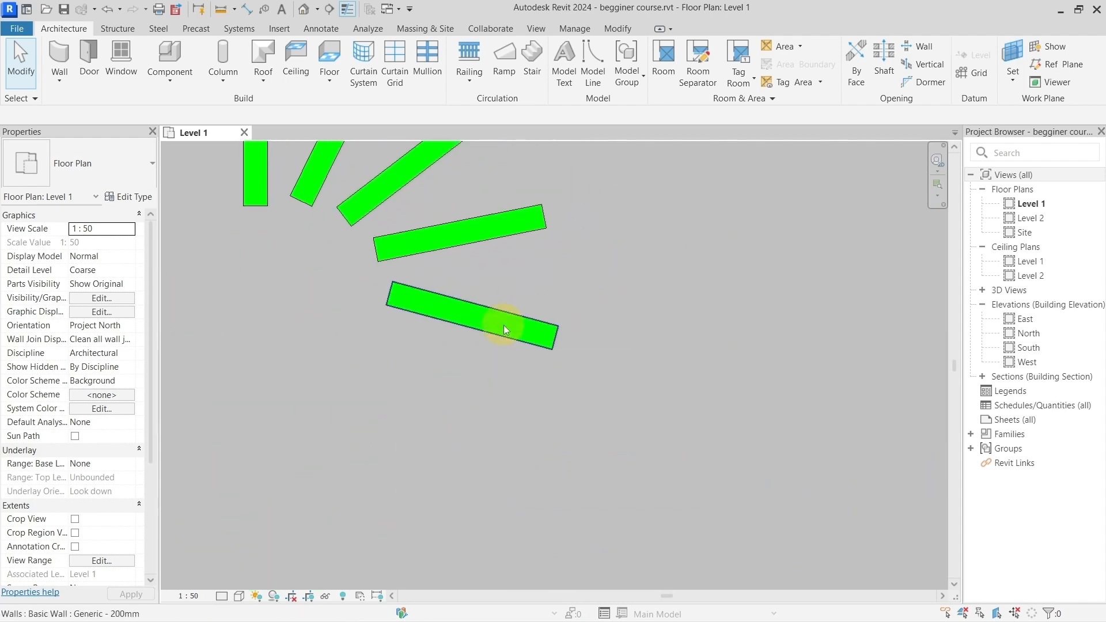
click(504, 326)
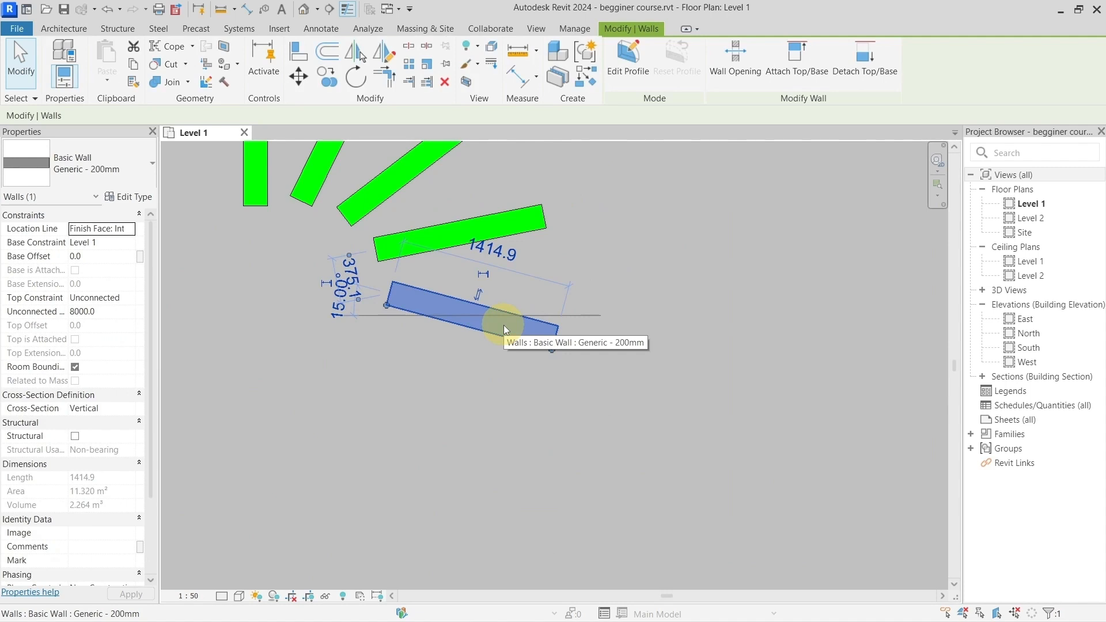
key(m)
key(v)
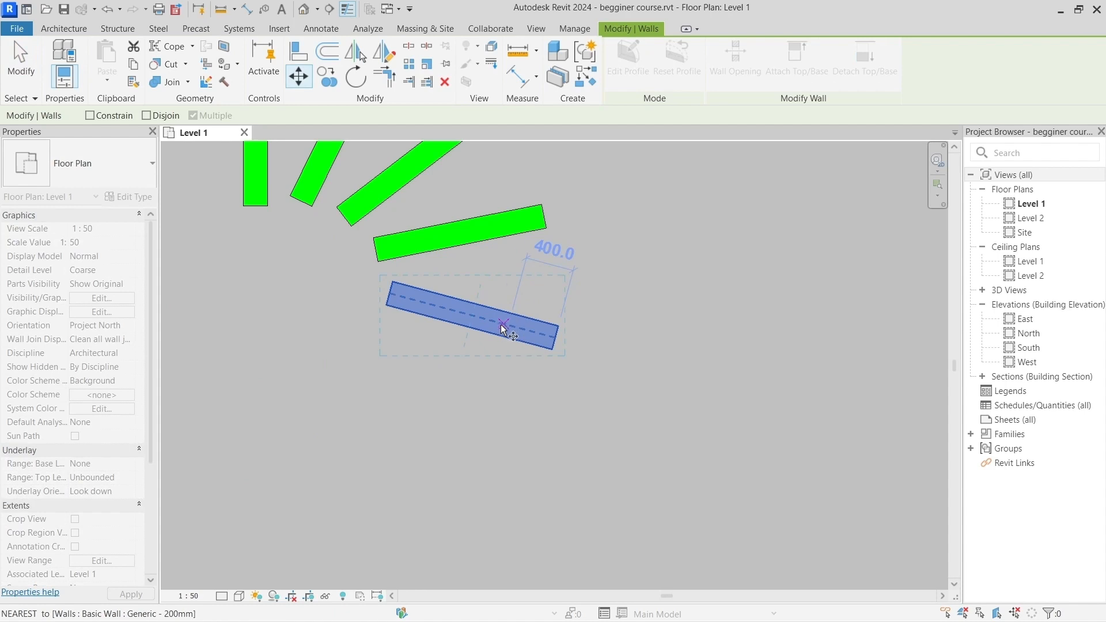
click(496, 321)
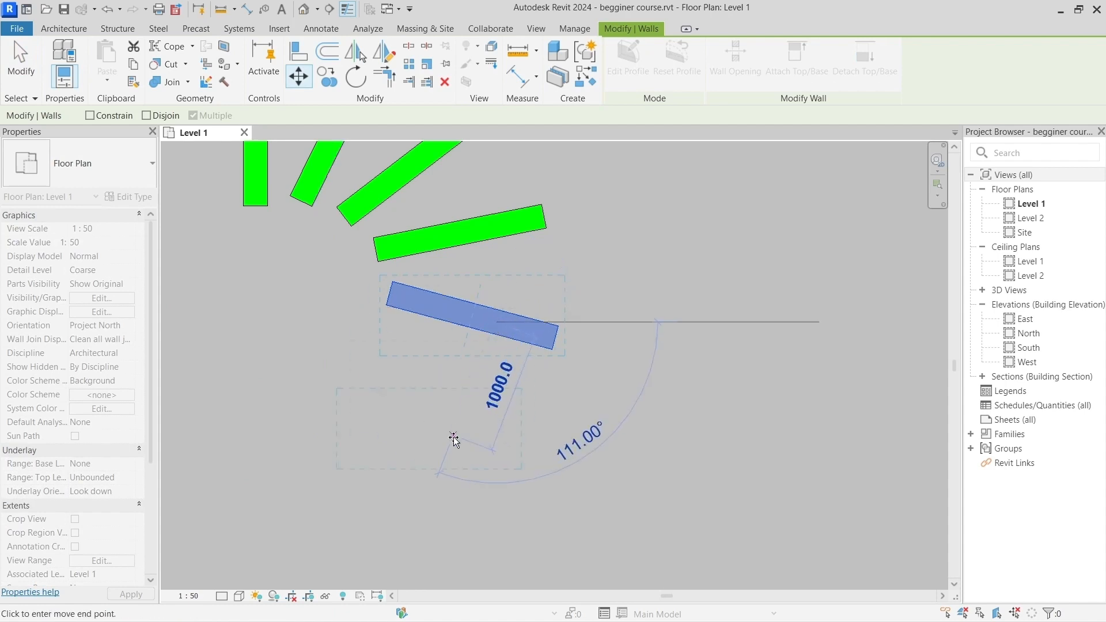
click(454, 439)
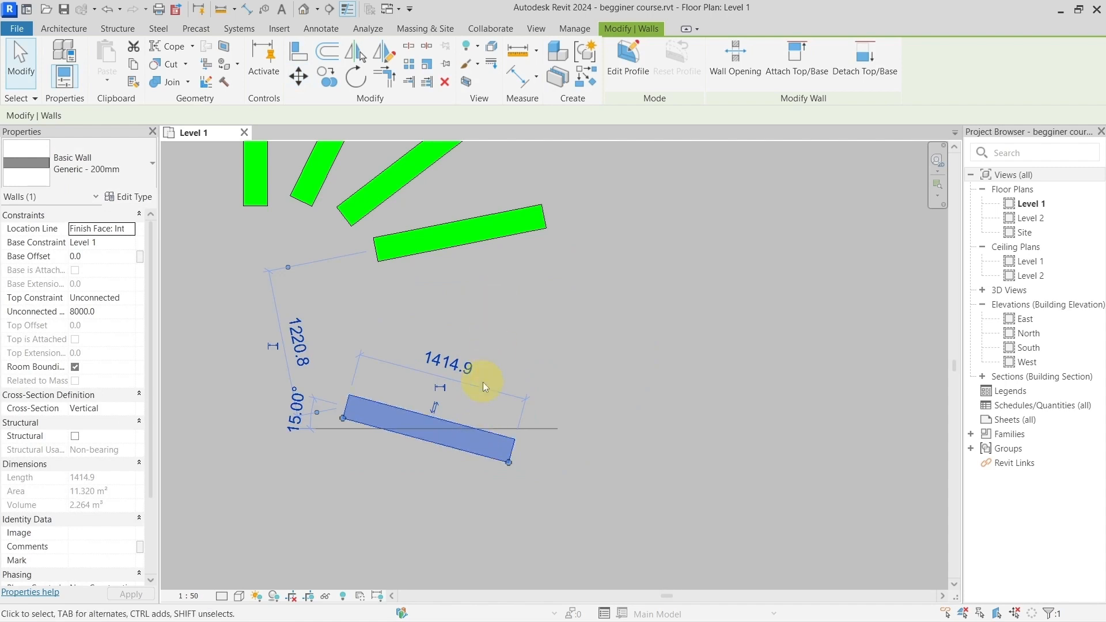
Step: Move the same wall back up to just beneath the next wall of the fan
key(m)
key(v)
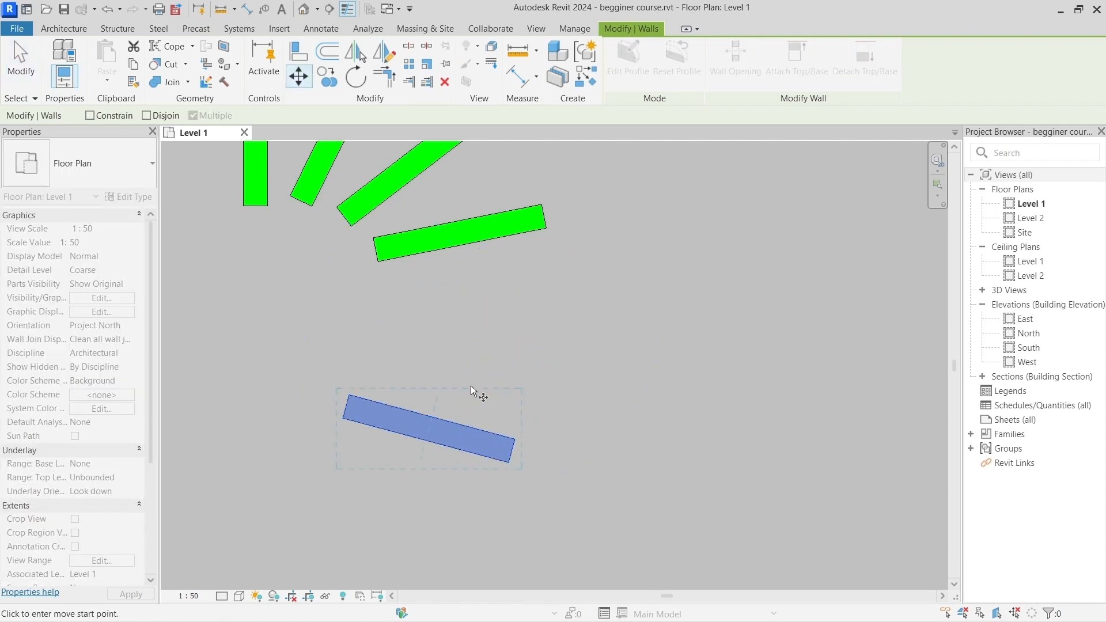
click(463, 441)
click(481, 334)
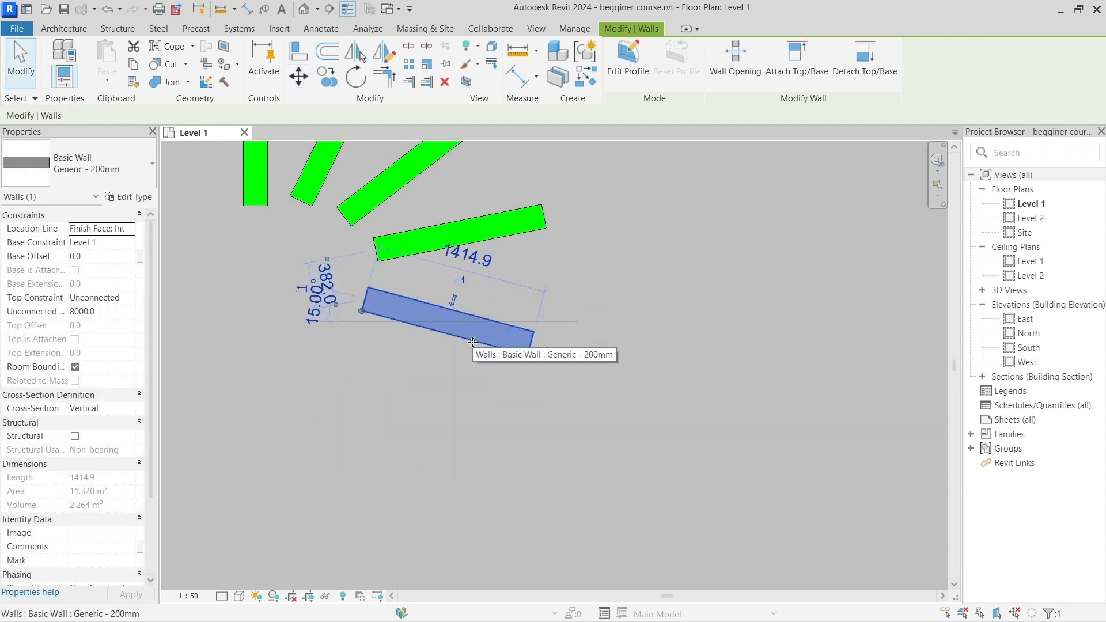
Step: Use Move in copy mode with Multiple enabled to place four copies of the fan's lowest wall, one below it and three to its right
key(m)
key(v)
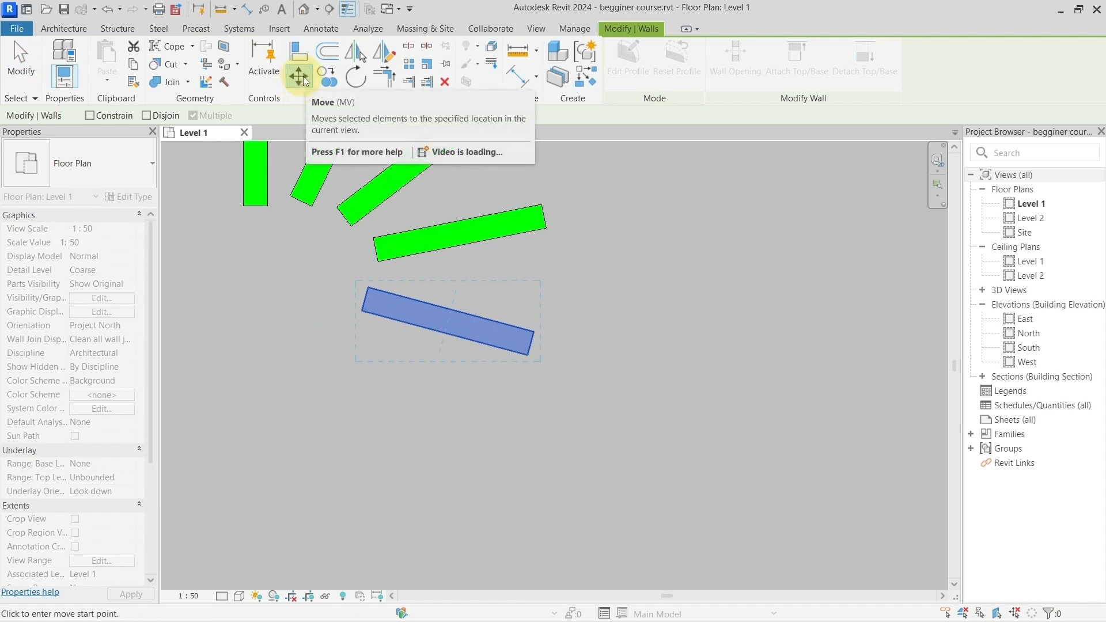
key(ctrl)
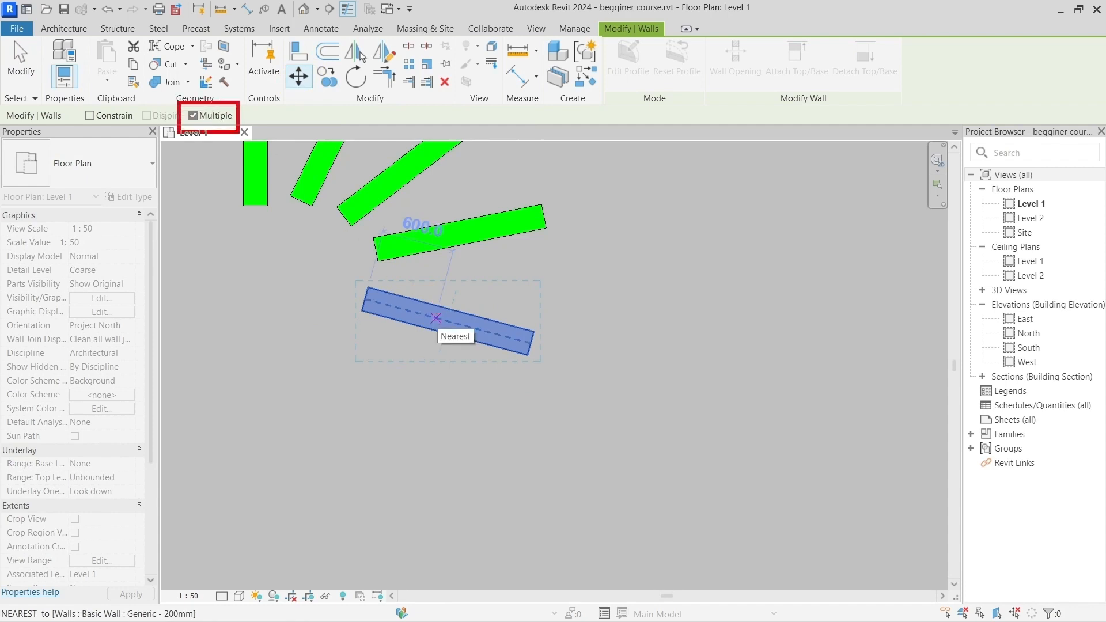
key(ctrl)
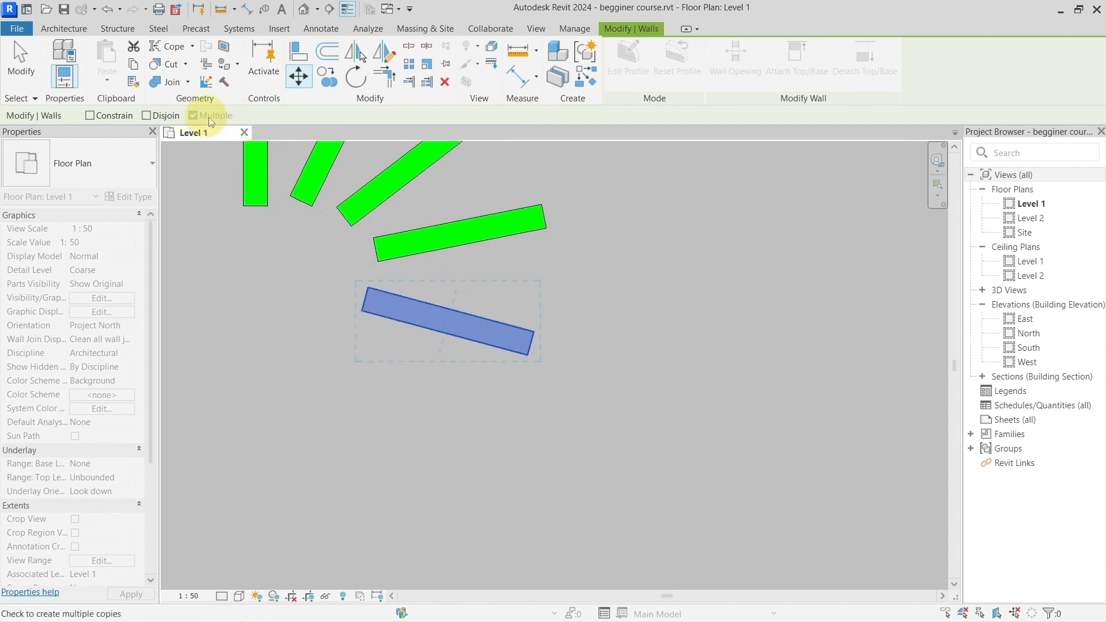
click(416, 317)
click(417, 318)
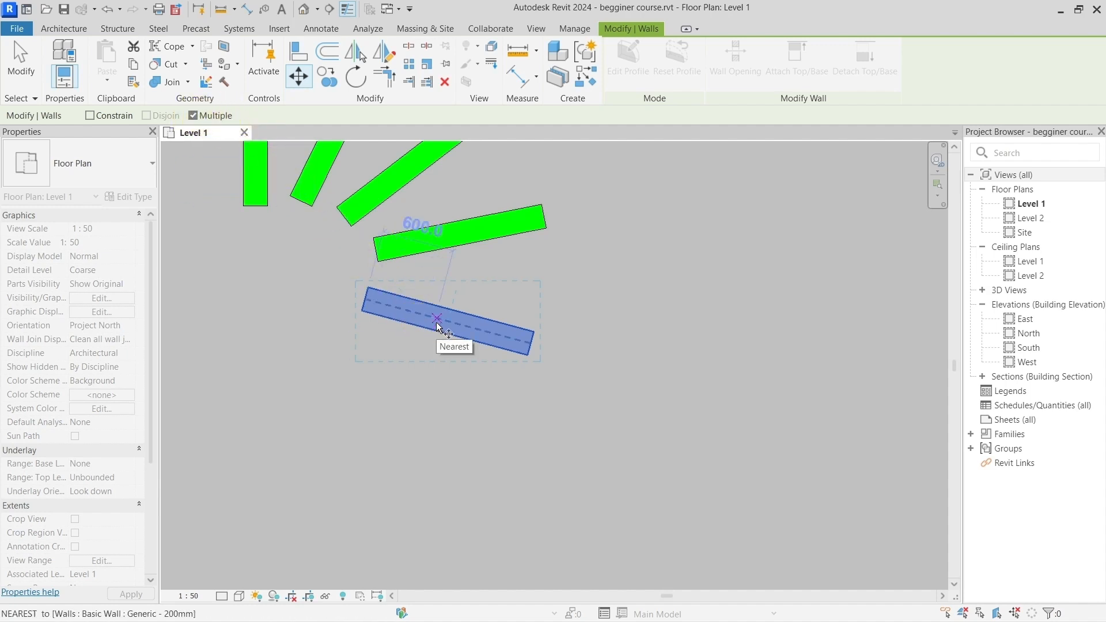
click(437, 320)
click(421, 463)
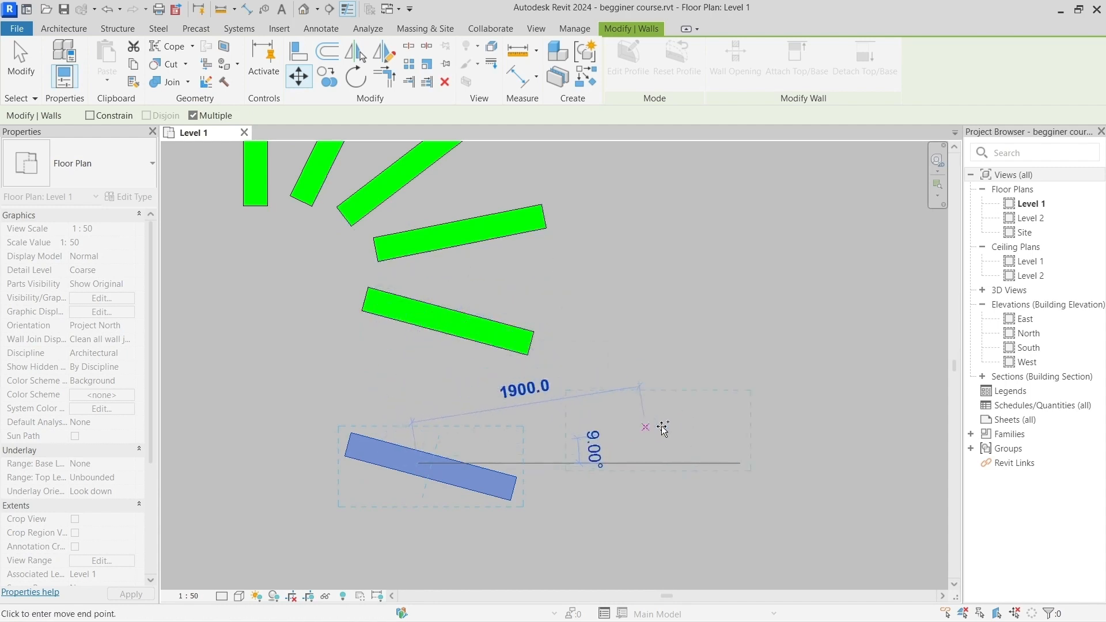
click(680, 410)
click(711, 285)
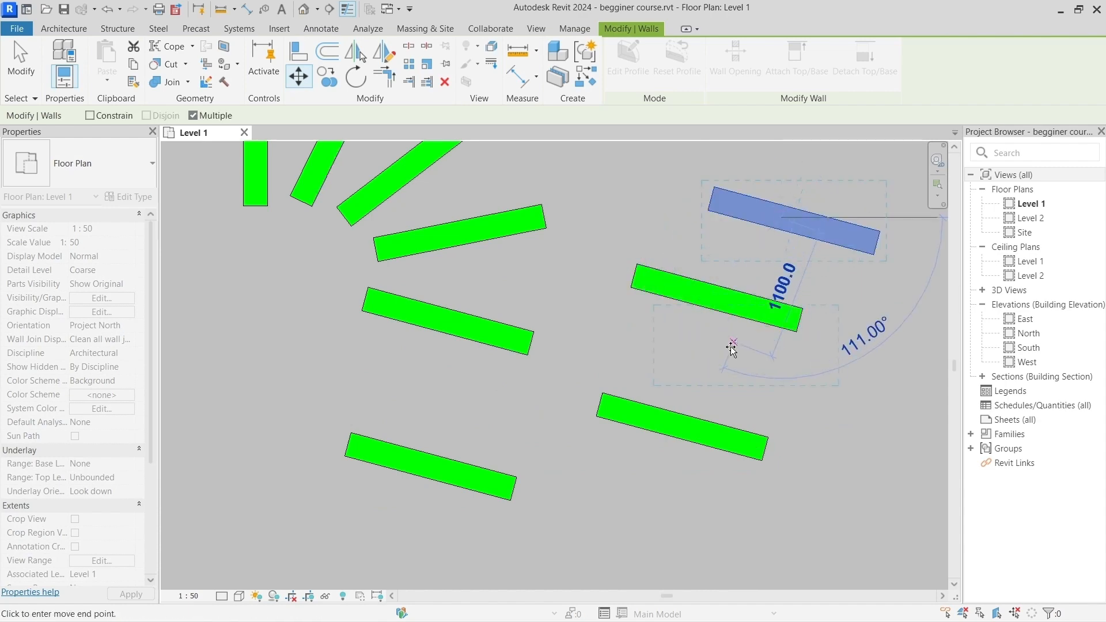
scroll(732, 348, down, 3)
middle_drag(741, 378, 620, 378)
key(Escape)
Step: Use Copy with Multiple enabled on the middle wall of the copied group to place three more copies below the existing walls
click(617, 320)
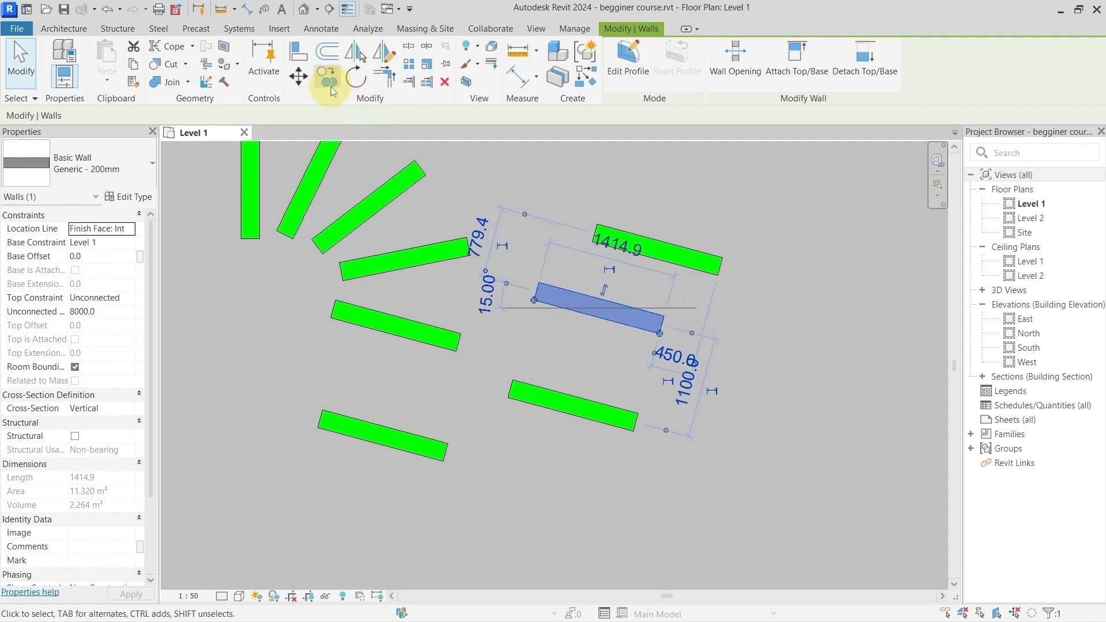
key(c)
key(c)
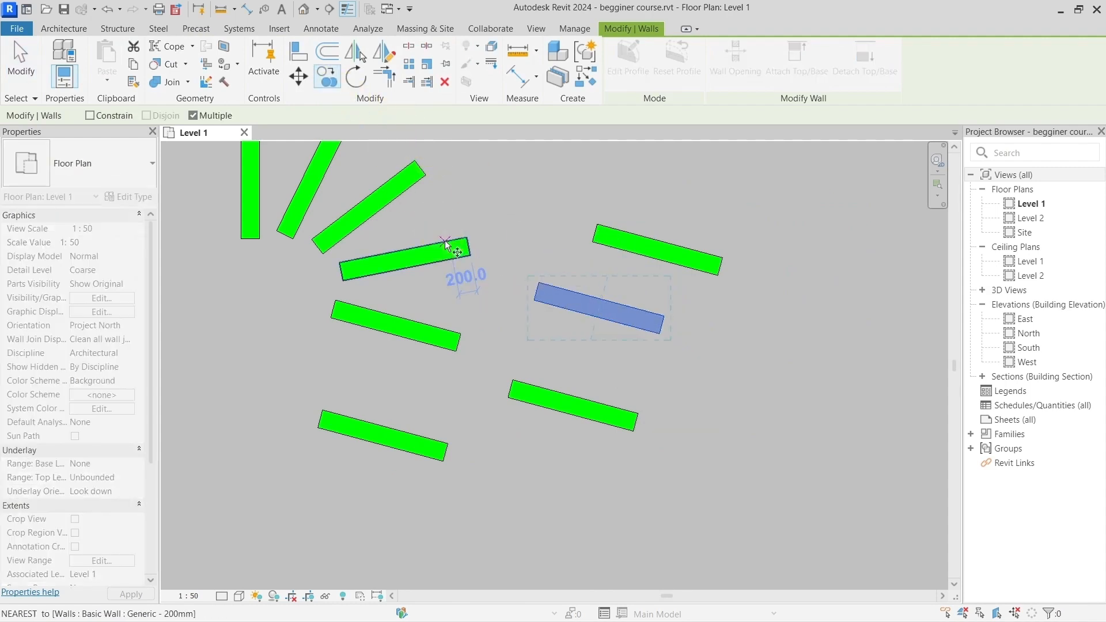
click(628, 327)
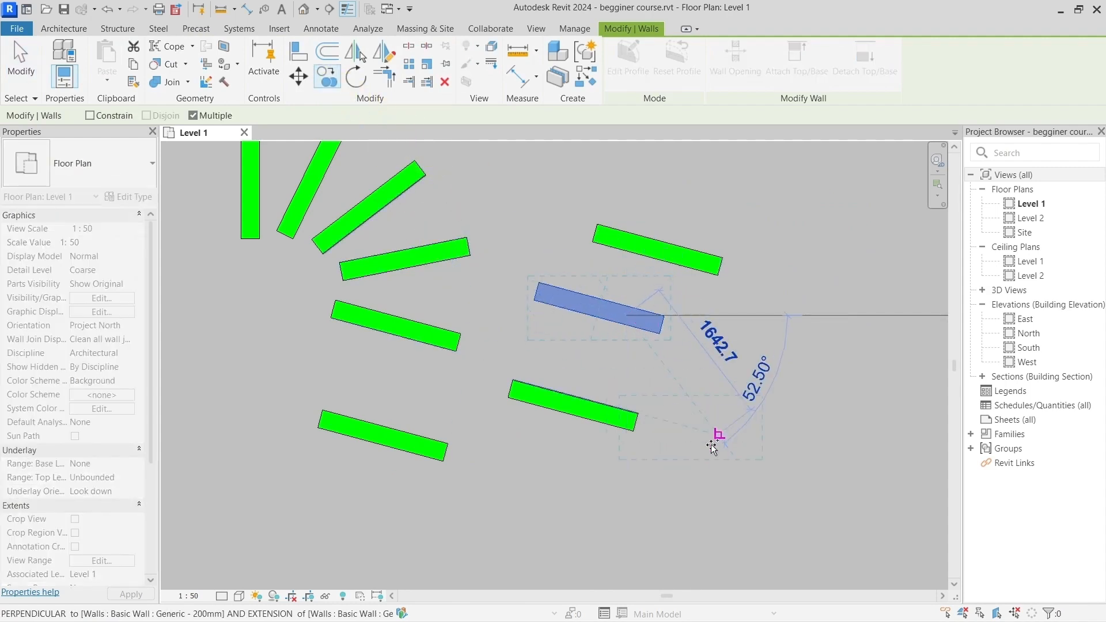
click(714, 461)
click(619, 502)
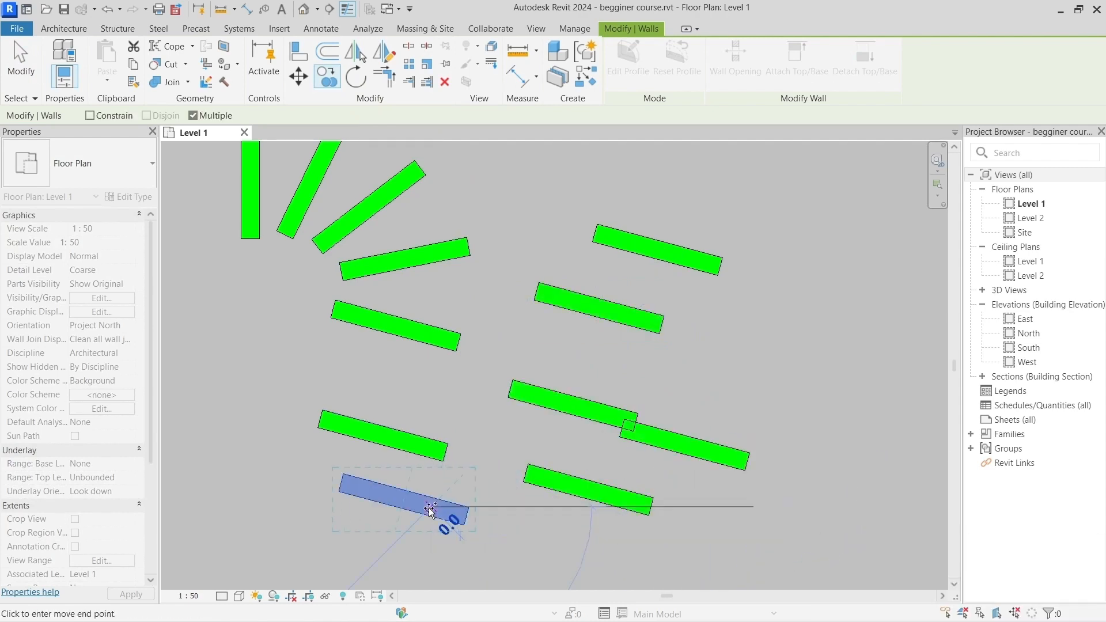
click(440, 518)
key(Escape)
key(Escape)
scroll(534, 461, down, 1)
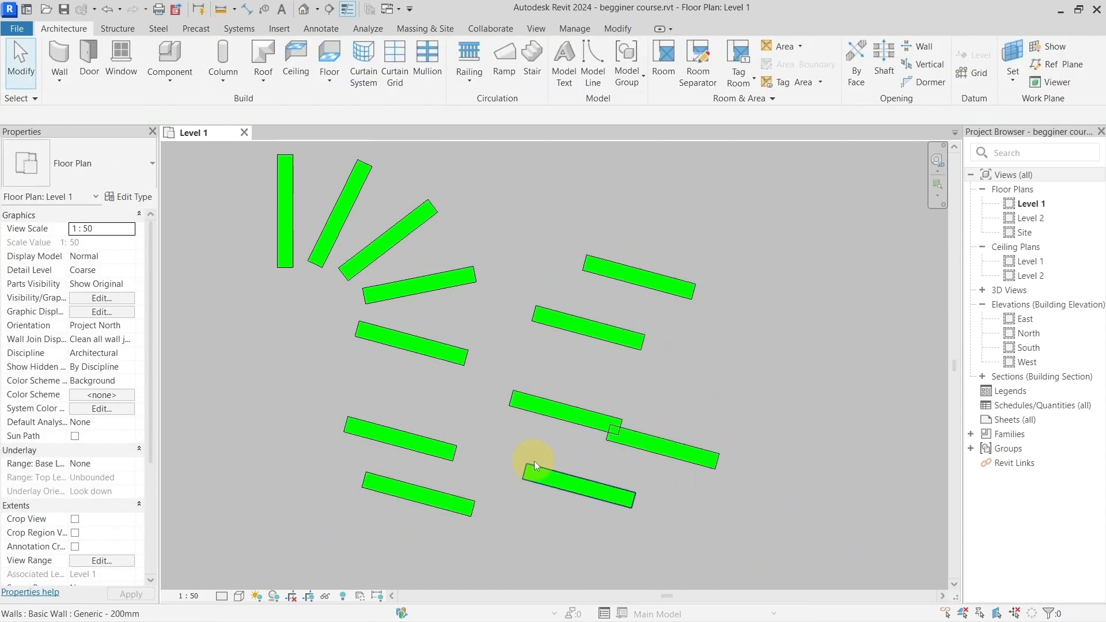
middle_drag(534, 461, 423, 406)
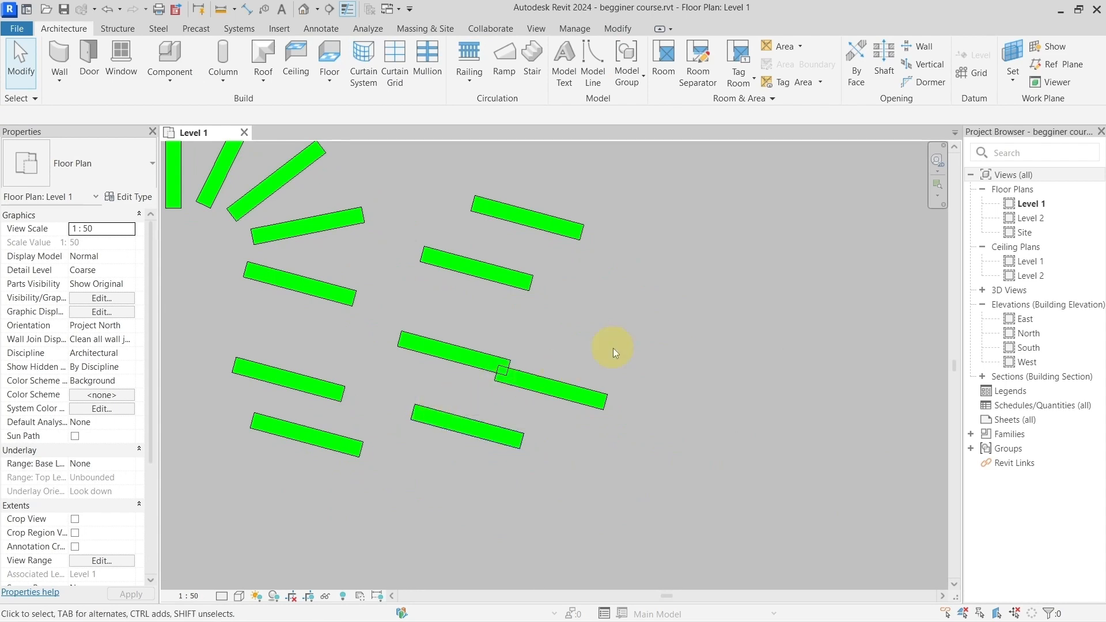
middle_drag(652, 211, 582, 271)
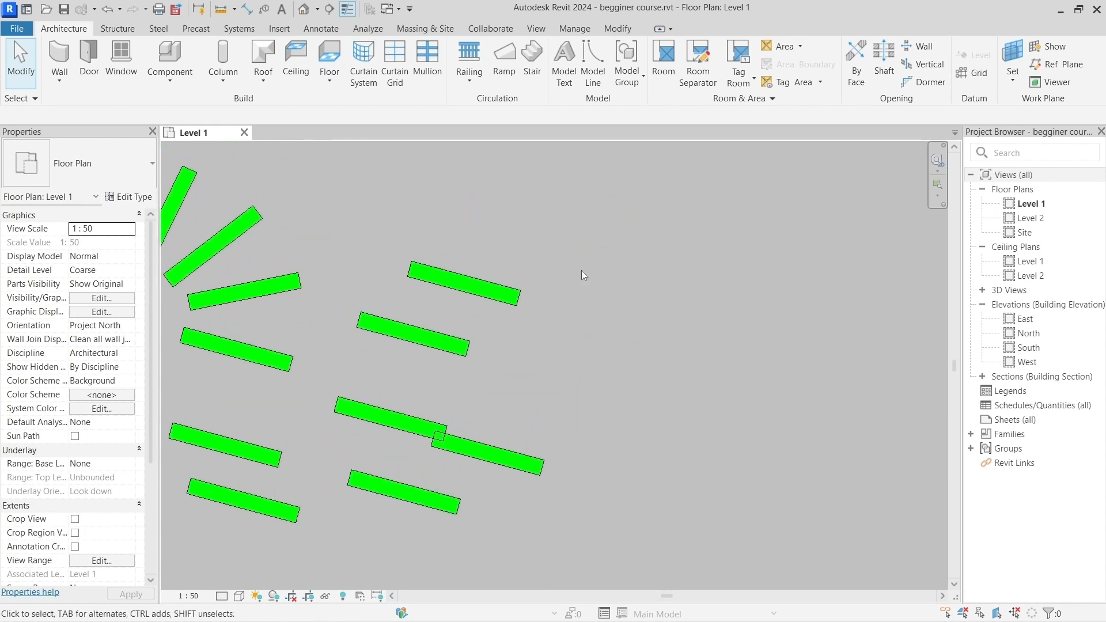
Step: Move the topmost wall of the copied group up and to the right, and create three copies of it in a diagonal row
scroll(561, 283, up, 1)
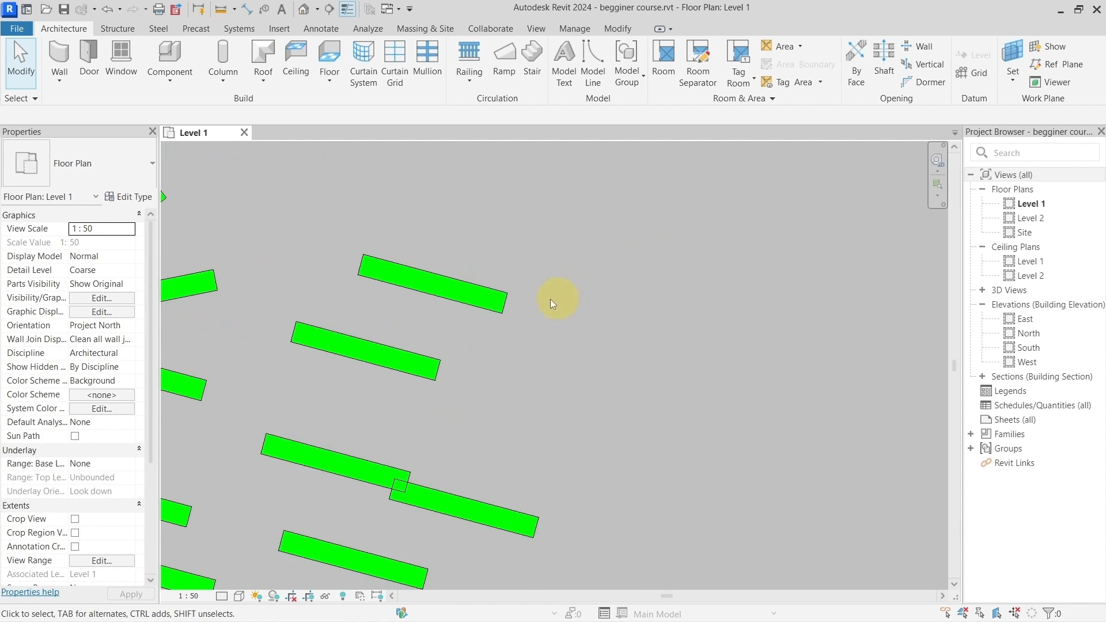
click(478, 297)
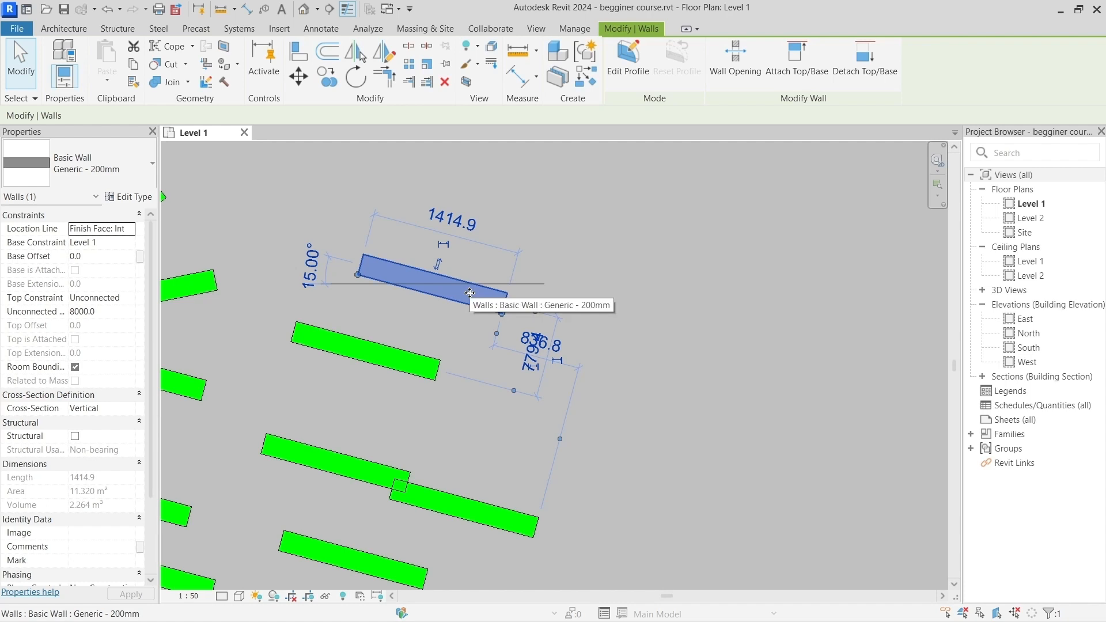
drag(470, 293, 591, 222)
drag(644, 246, 634, 282)
middle_drag(695, 222, 563, 306)
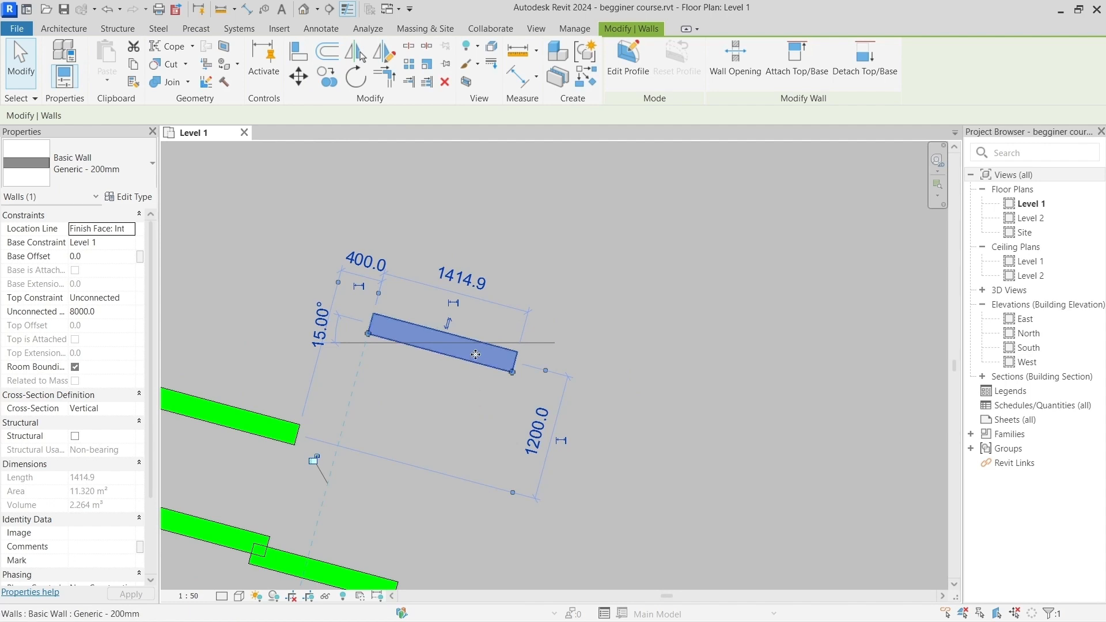
ctrl+drag(528, 315, 658, 227)
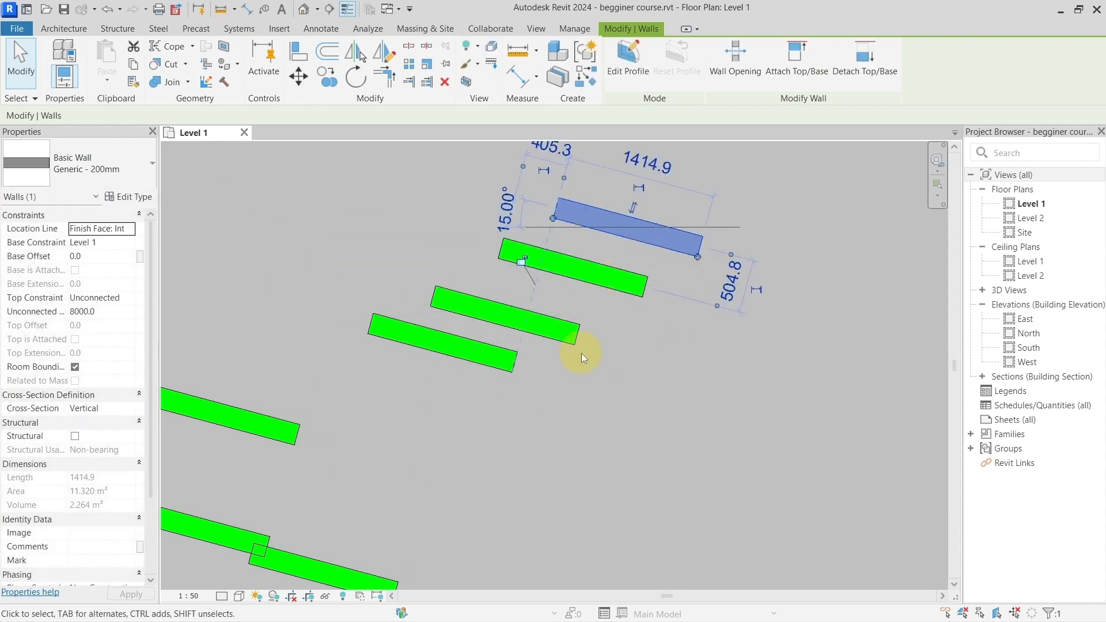
Step: Examine the shortcut list's entries for moving a copy and selecting all instances in the entire project
scroll(534, 347, down, 8)
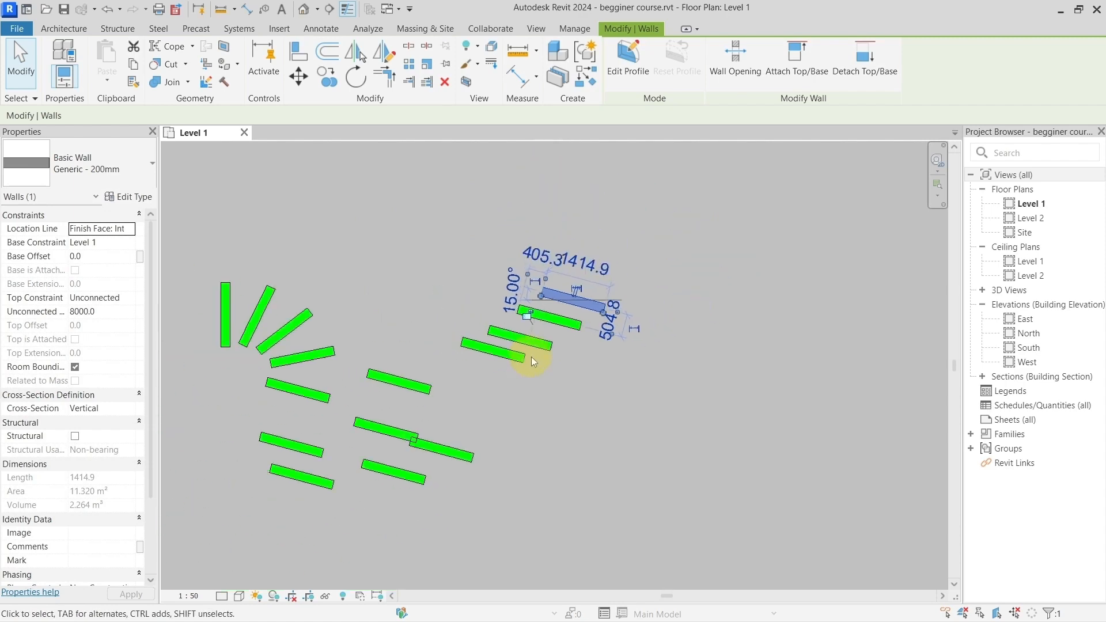
middle_drag(661, 410, 497, 364)
scroll(461, 418, up, 6)
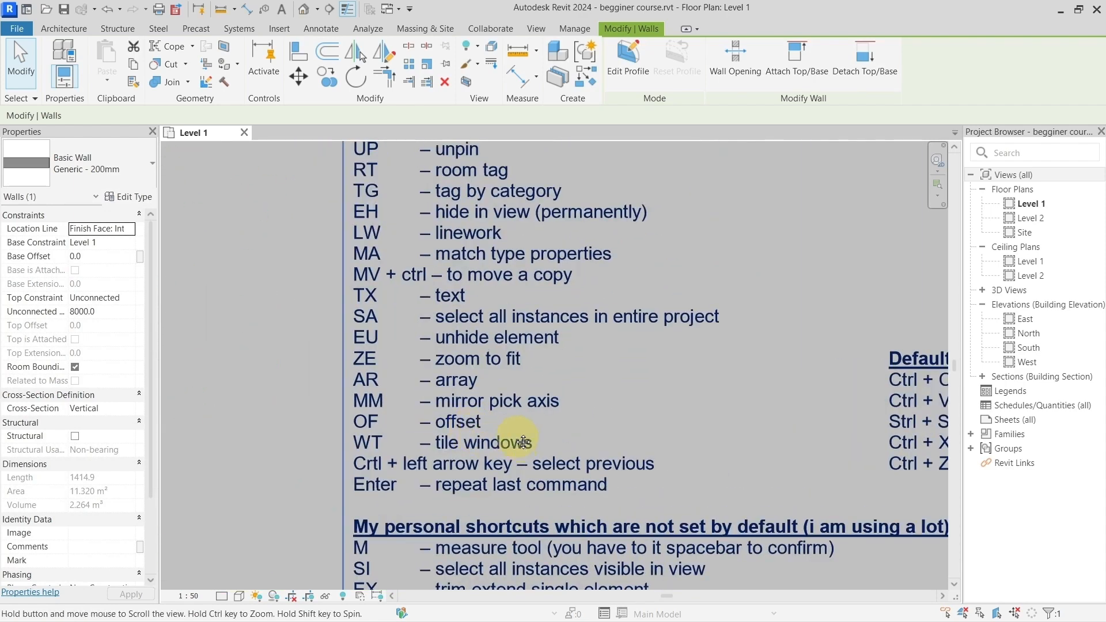
middle_drag(506, 440, 472, 400)
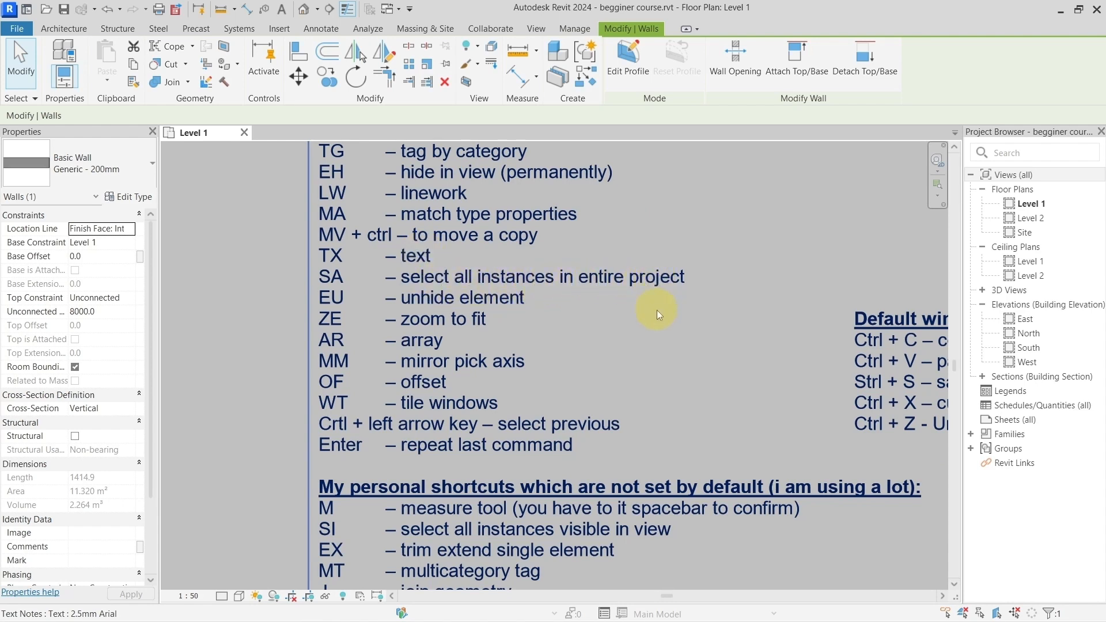
scroll(510, 290, down, 5)
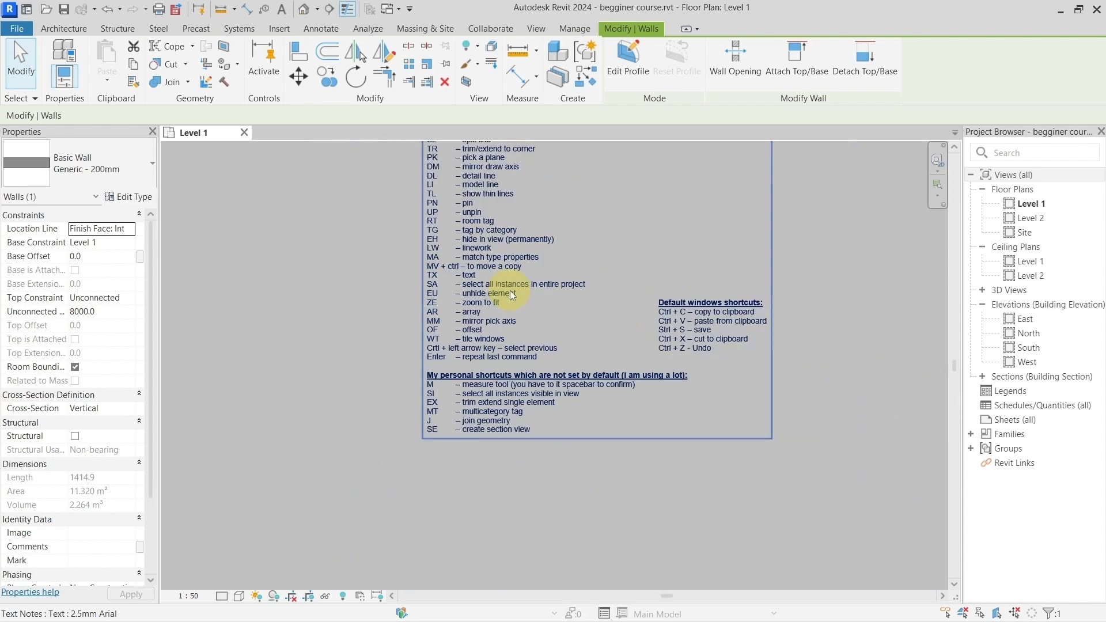
middle_drag(510, 291, 769, 416)
middle_drag(513, 311, 640, 399)
scroll(600, 273, up, 2)
scroll(604, 275, up, 3)
Step: Inspect the Select All Instances choices for the lowest wall of the middle copied group, and dismiss them without choosing one
middle_drag(609, 277, 514, 353)
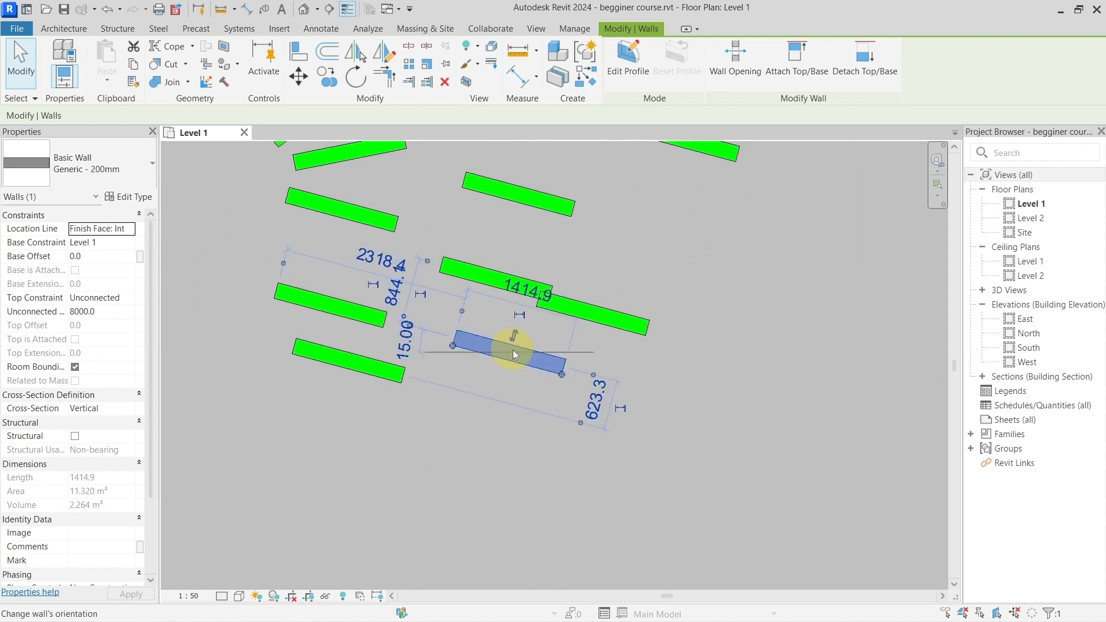
right_click(515, 353)
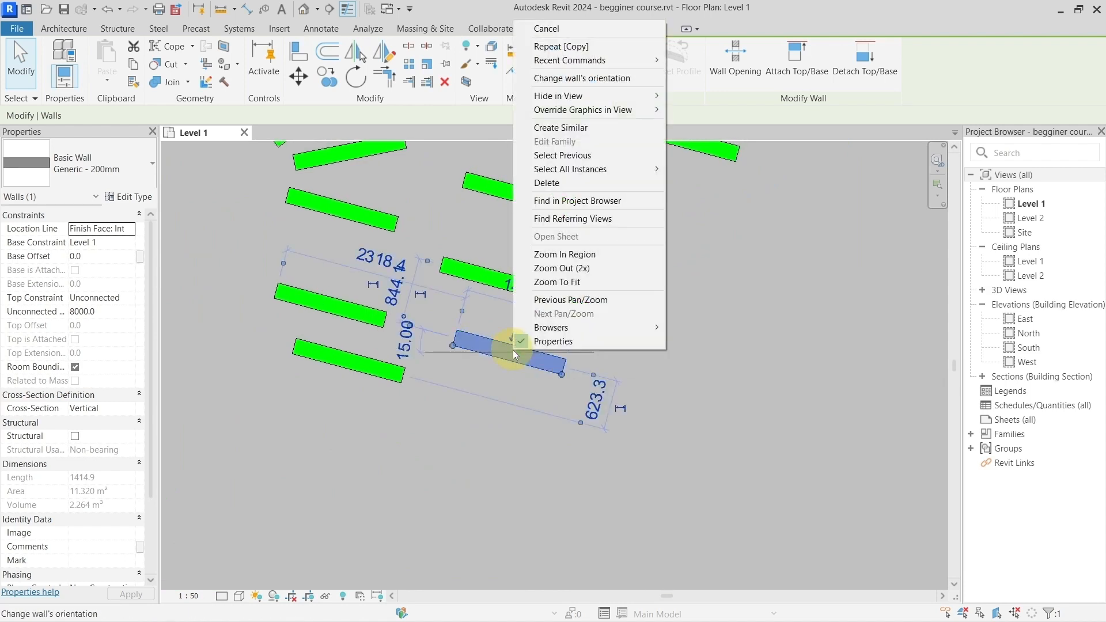
mouse_move(616, 169)
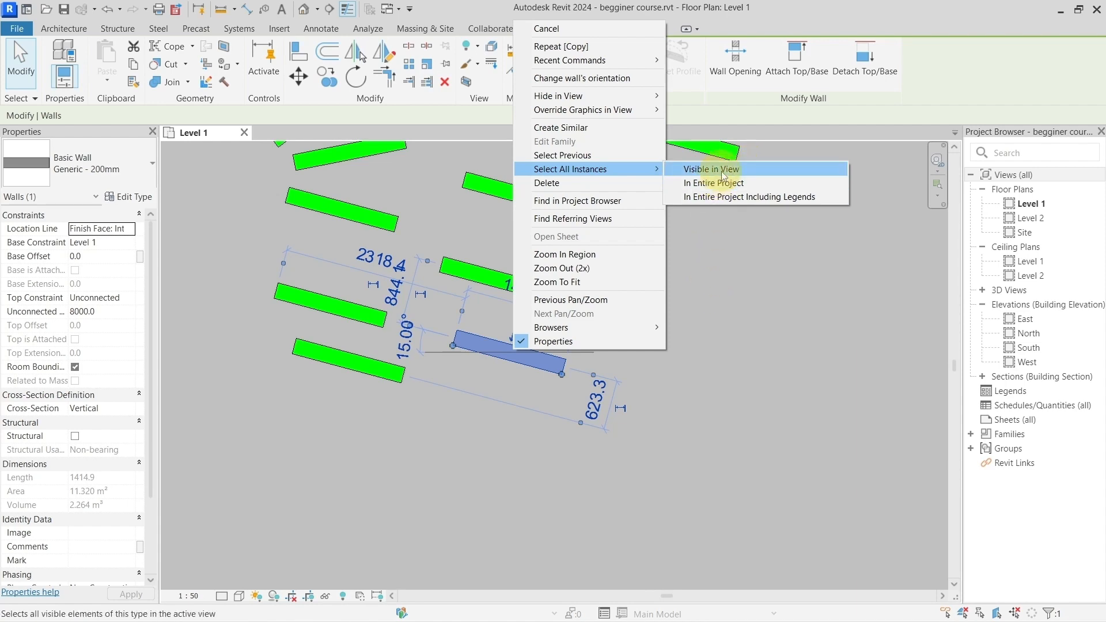
click(745, 352)
Step: Examine the personal shortcuts section at the end of the shortcut list, including the entry for selecting all instances visible in view
scroll(746, 354, down, 4)
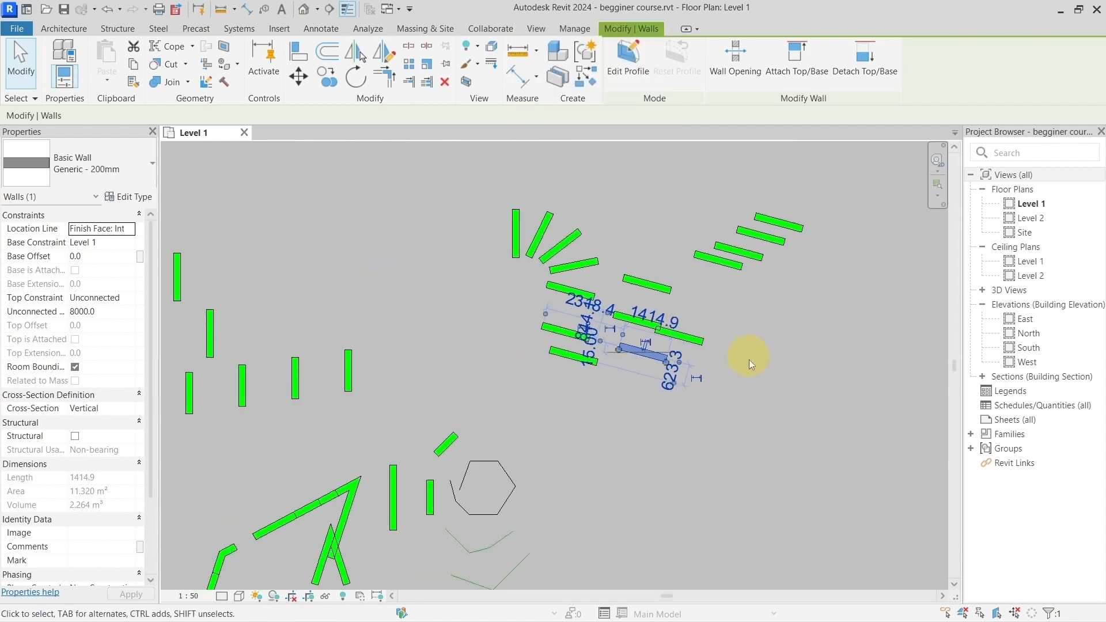
middle_drag(694, 367, 488, 225)
middle_drag(710, 420, 540, 322)
scroll(602, 403, up, 5)
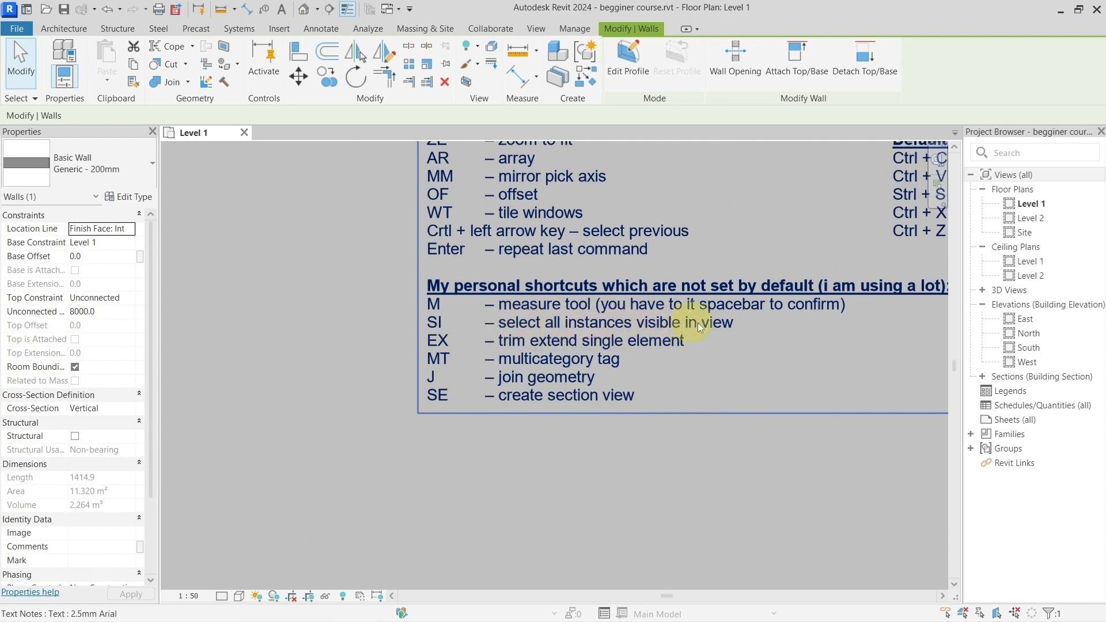
scroll(711, 332, down, 3)
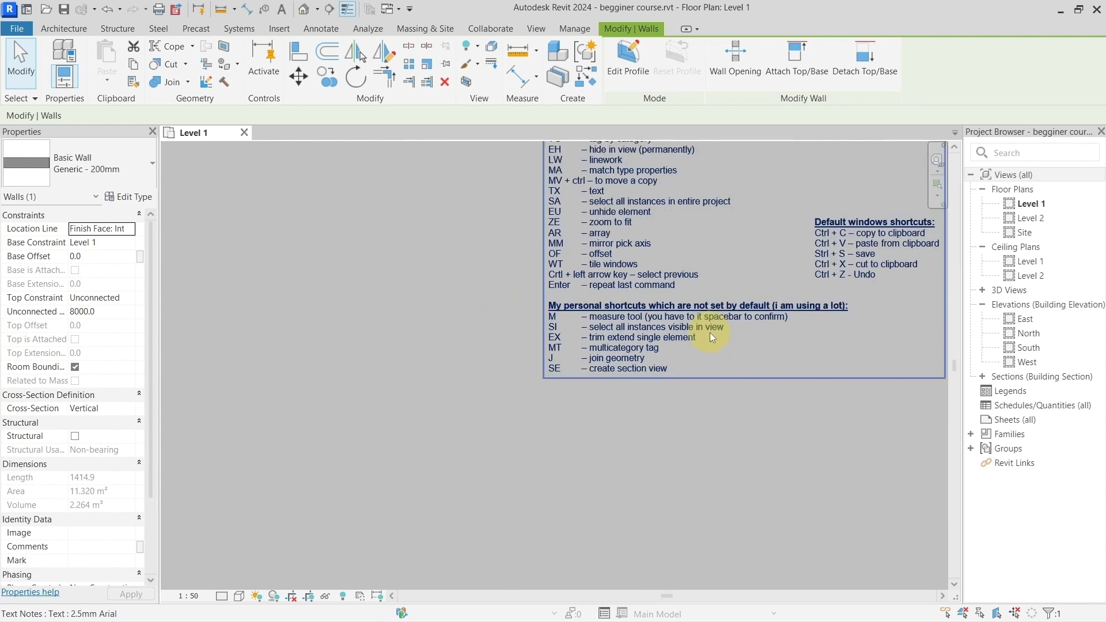
scroll(662, 268, up, 2)
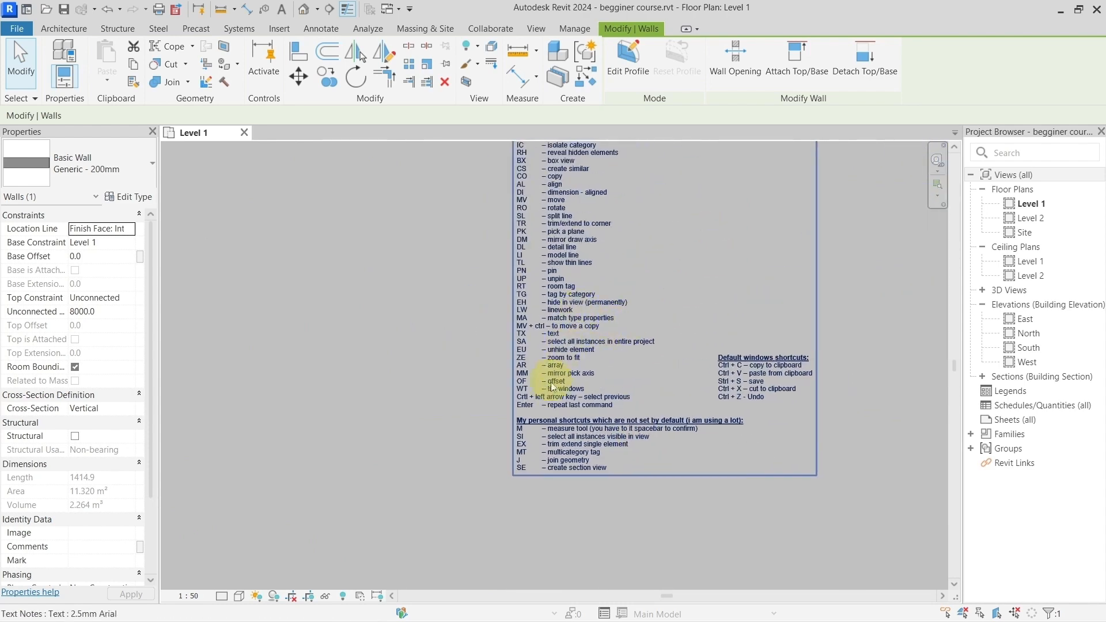
scroll(548, 386, up, 2)
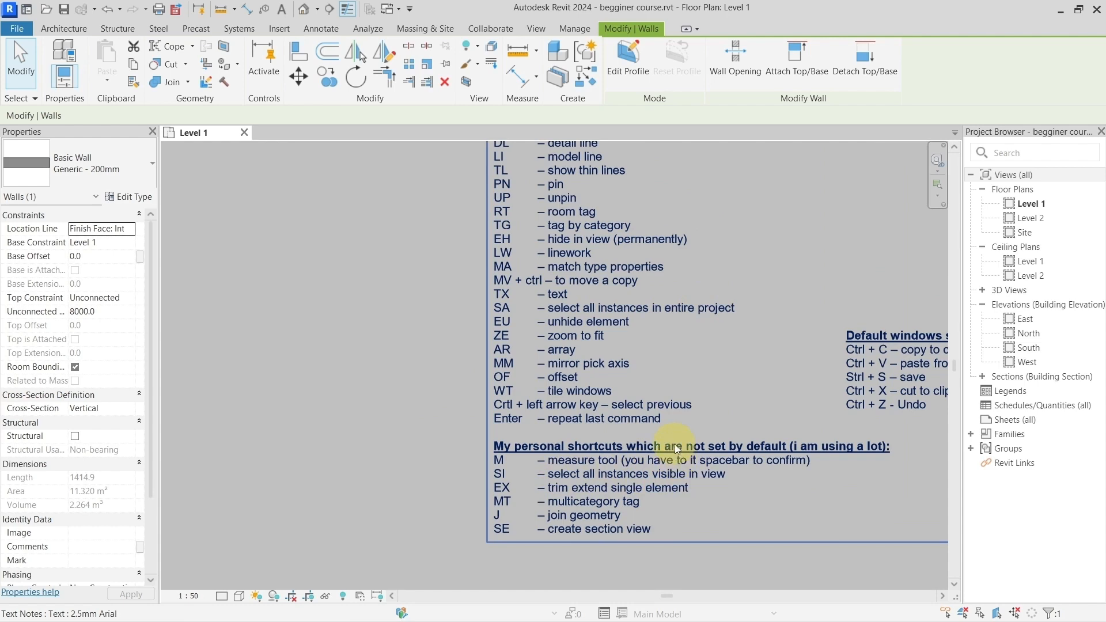
scroll(697, 469, up, 3)
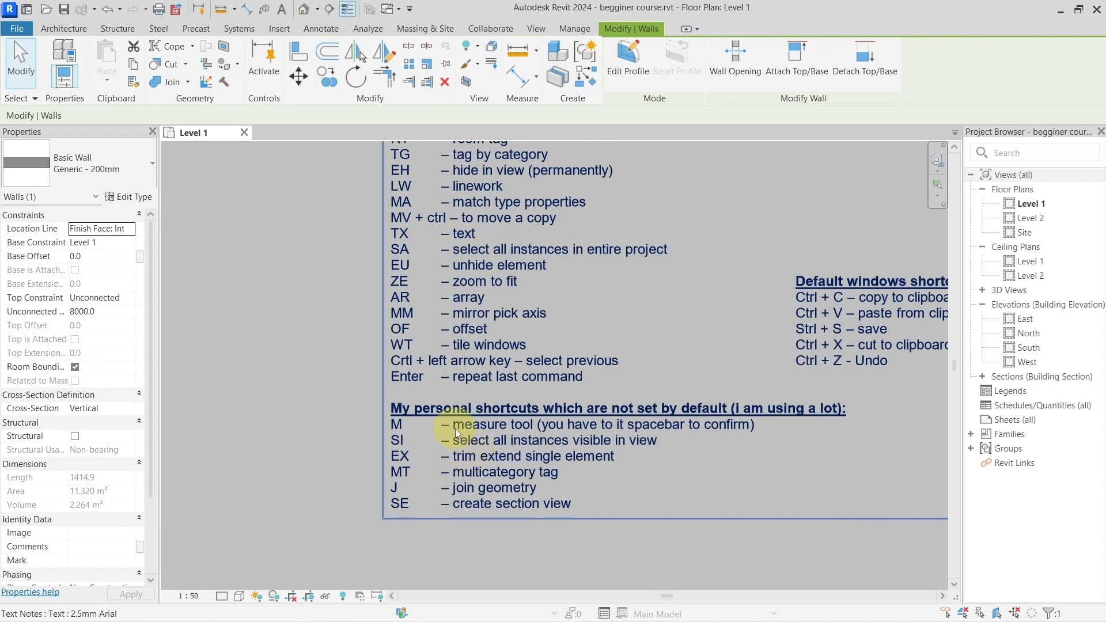
Step: Open the keyboard shortcut customization from the User Interface options
click(25, 30)
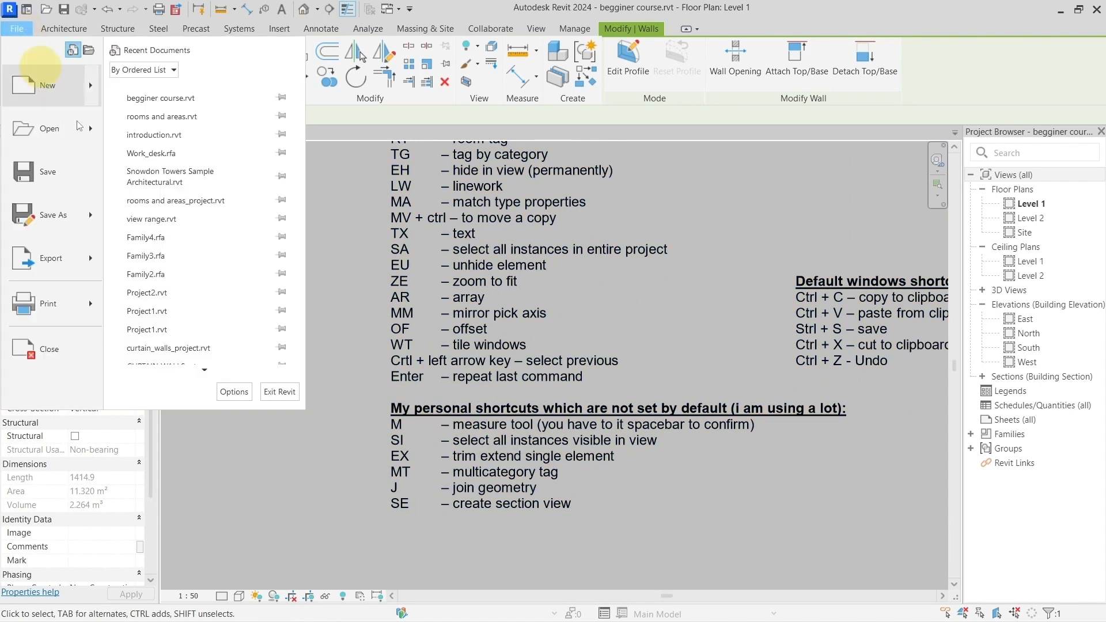
scroll(208, 352, down, 1)
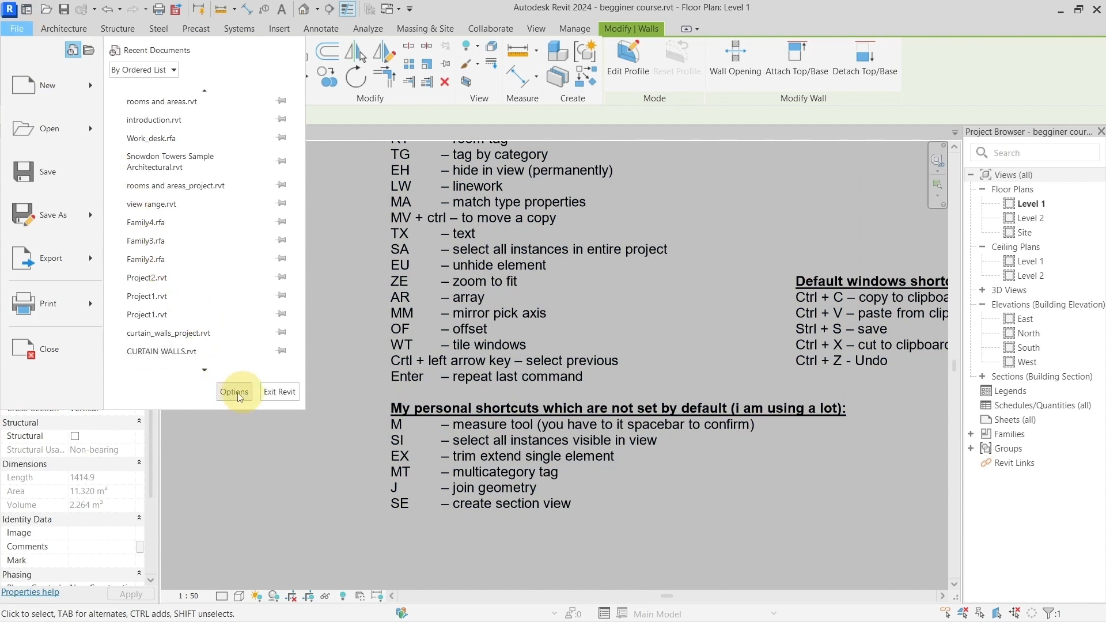
key(Escape)
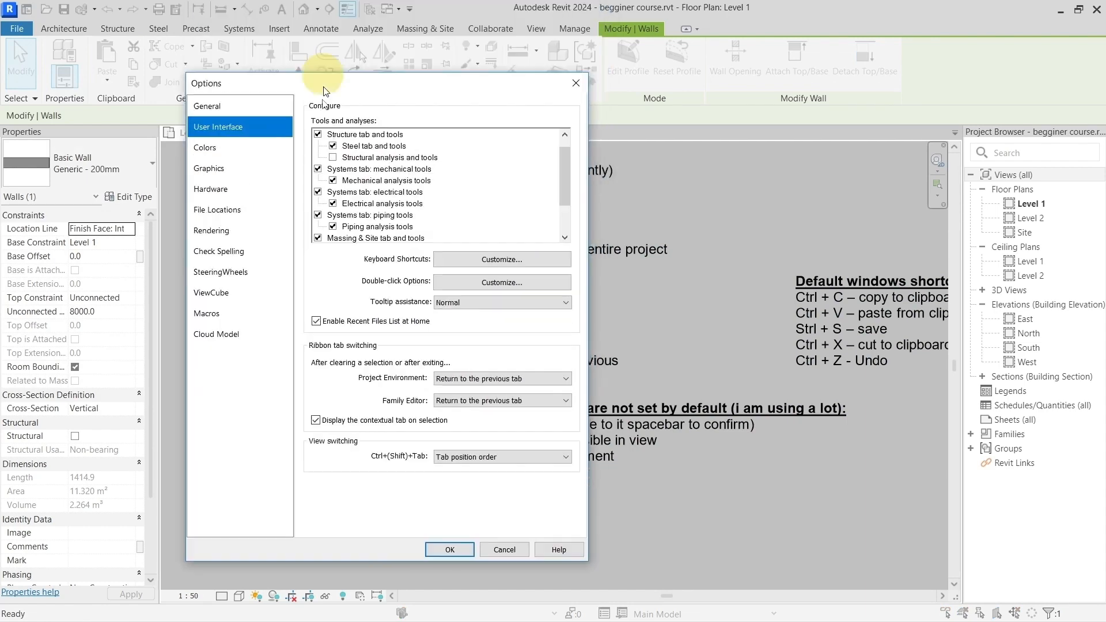
drag(322, 85, 339, 62)
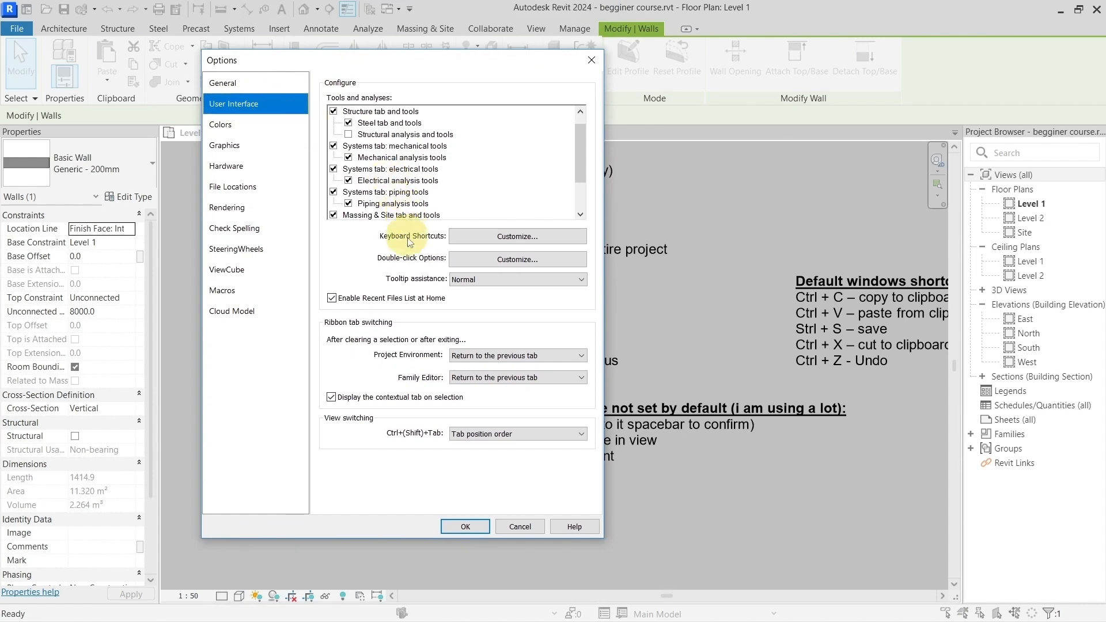
click(471, 235)
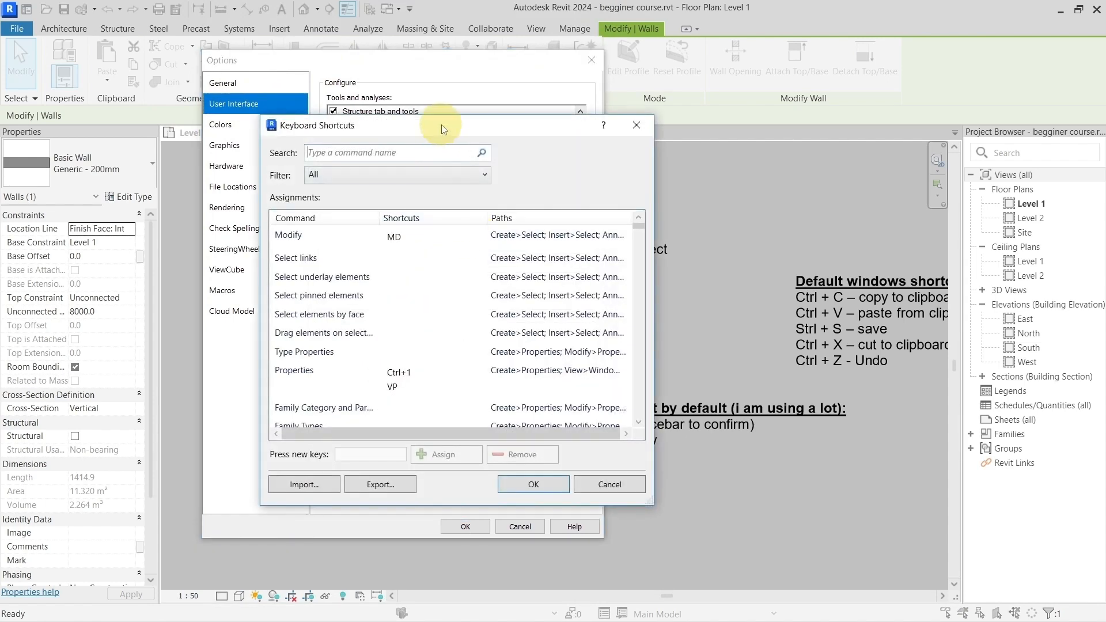
drag(442, 129, 476, 128)
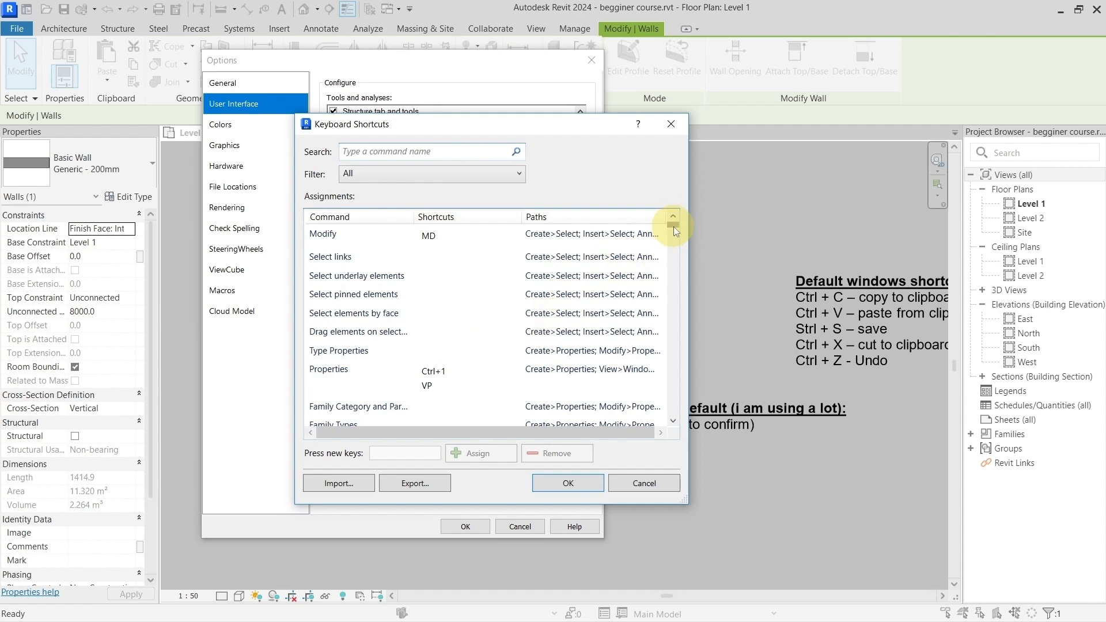
mouse_move(673, 227)
mouse_down()
mouse_move(689, 418)
mouse_move(686, 219)
mouse_up()
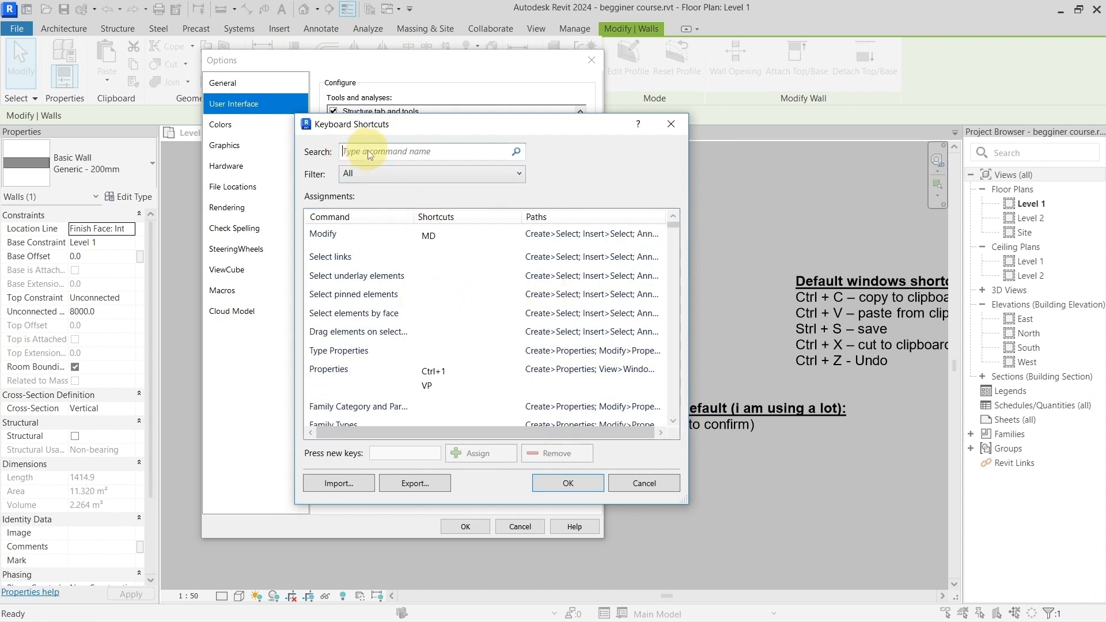
text(select all inst)
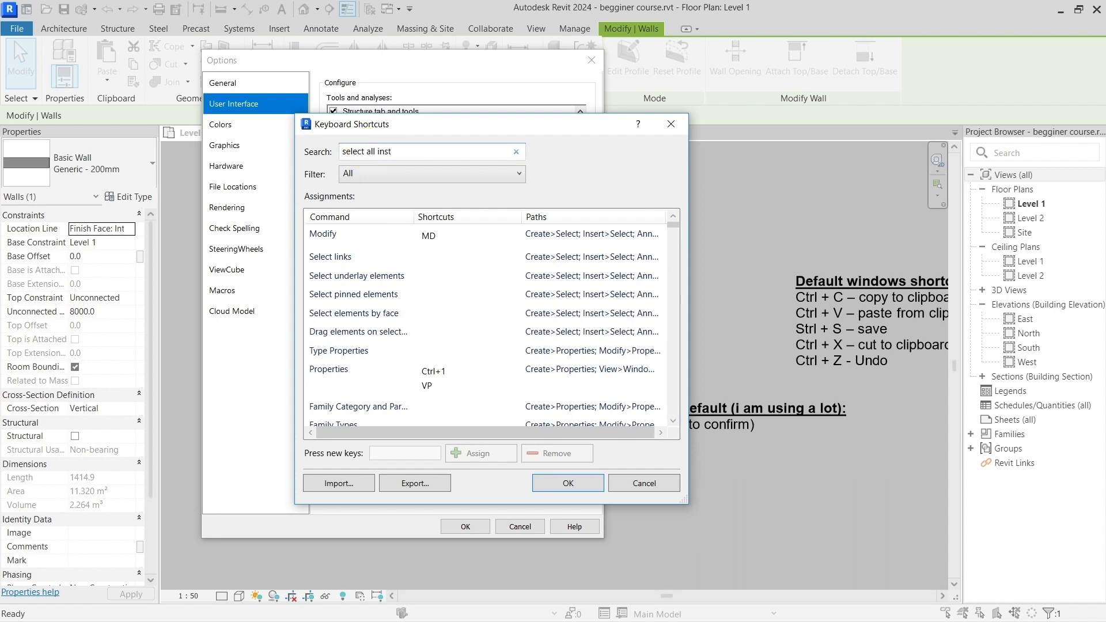
text(an)
key(Escape)
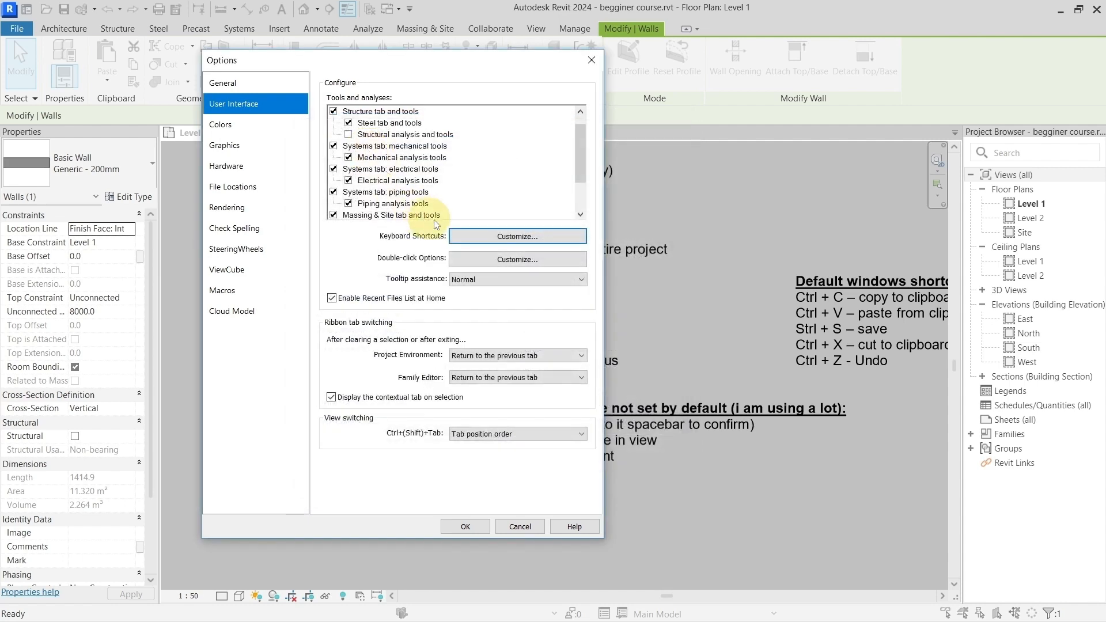
Step: Reopen the keyboard shortcut customization, search for "select all", and widen the command column to show the full names
click(472, 237)
text(s)
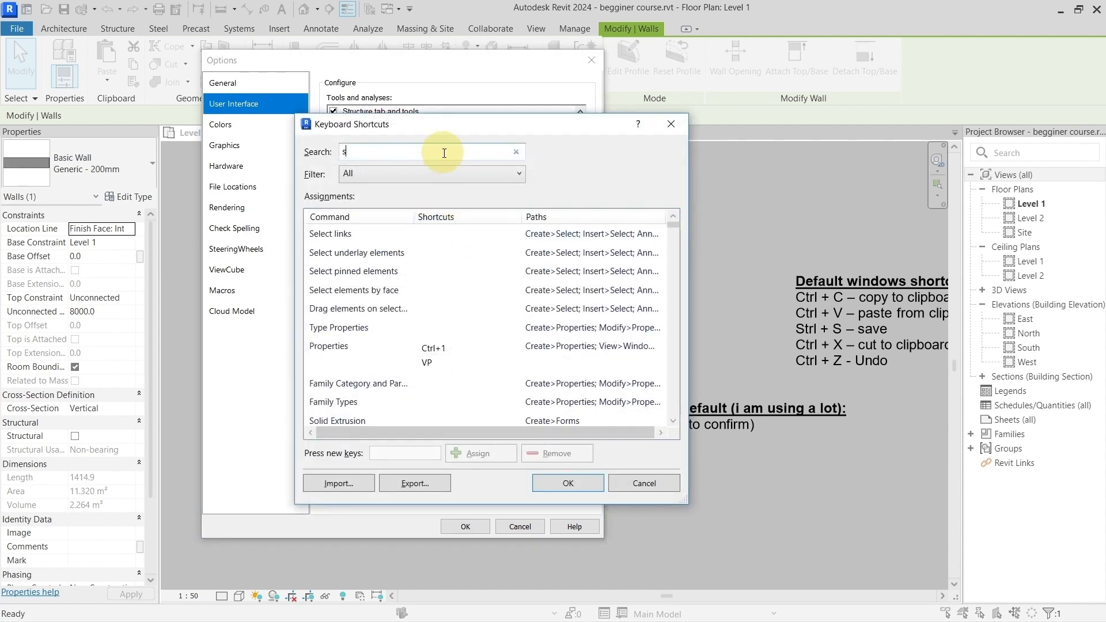
text(elect all)
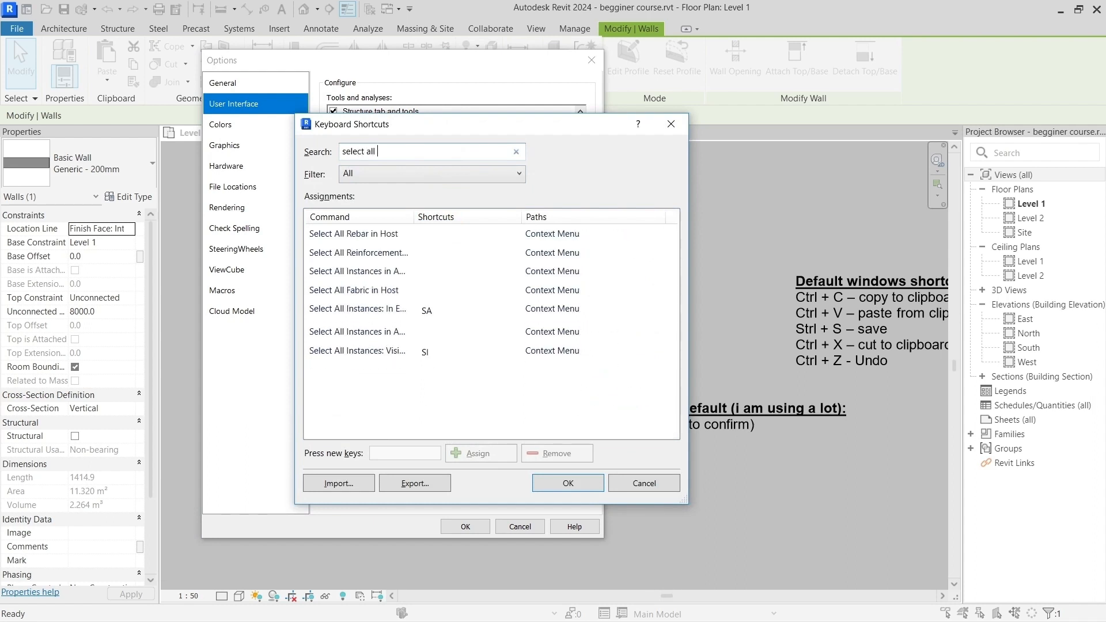
drag(415, 218, 495, 225)
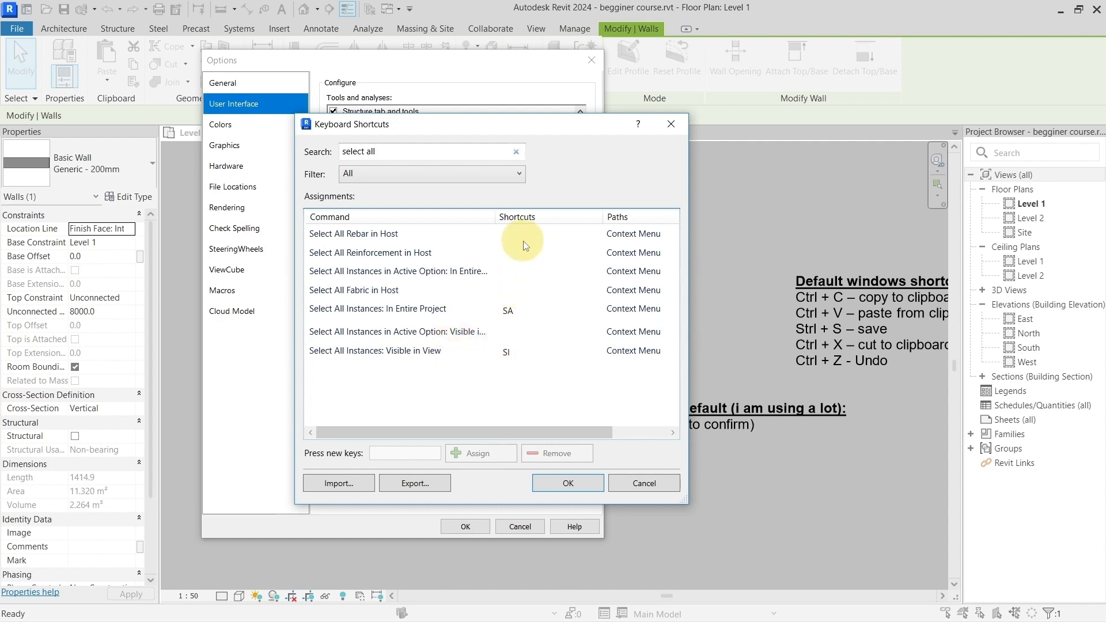
Step: Enter SI as the new keys for Select All Instances: Visible in View and remove the command's existing SI shortcut
click(515, 354)
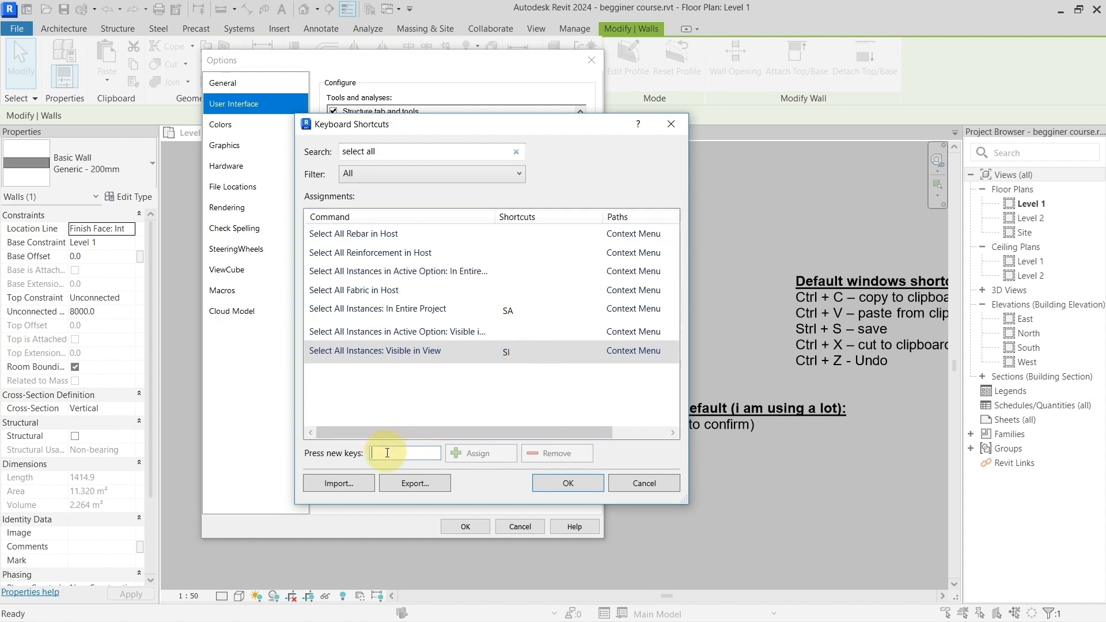
text(SI)
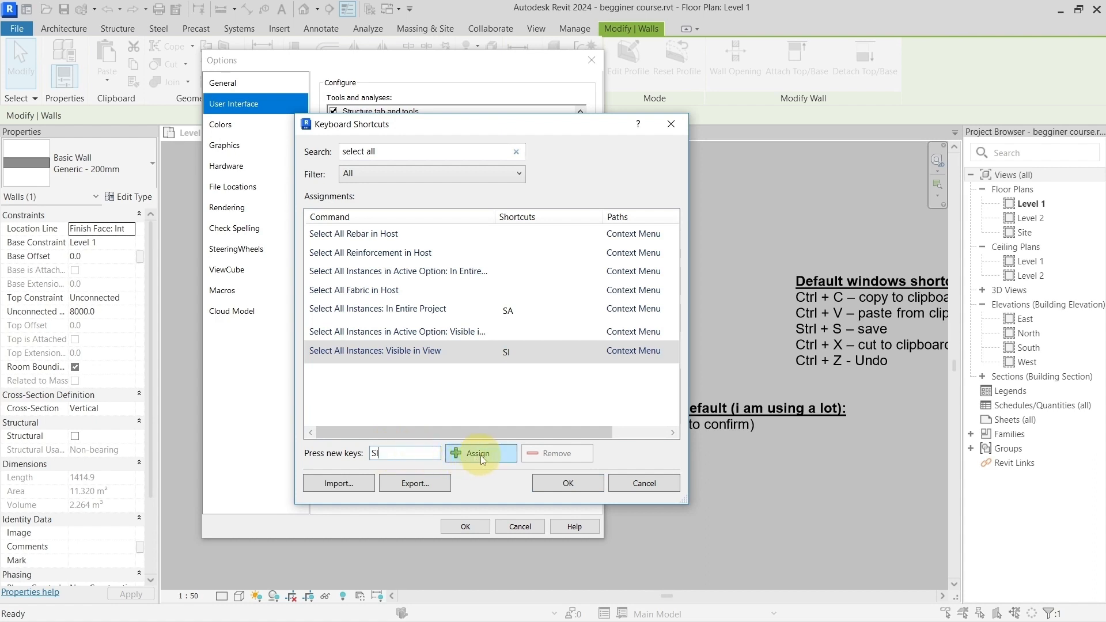
click(481, 455)
click(507, 351)
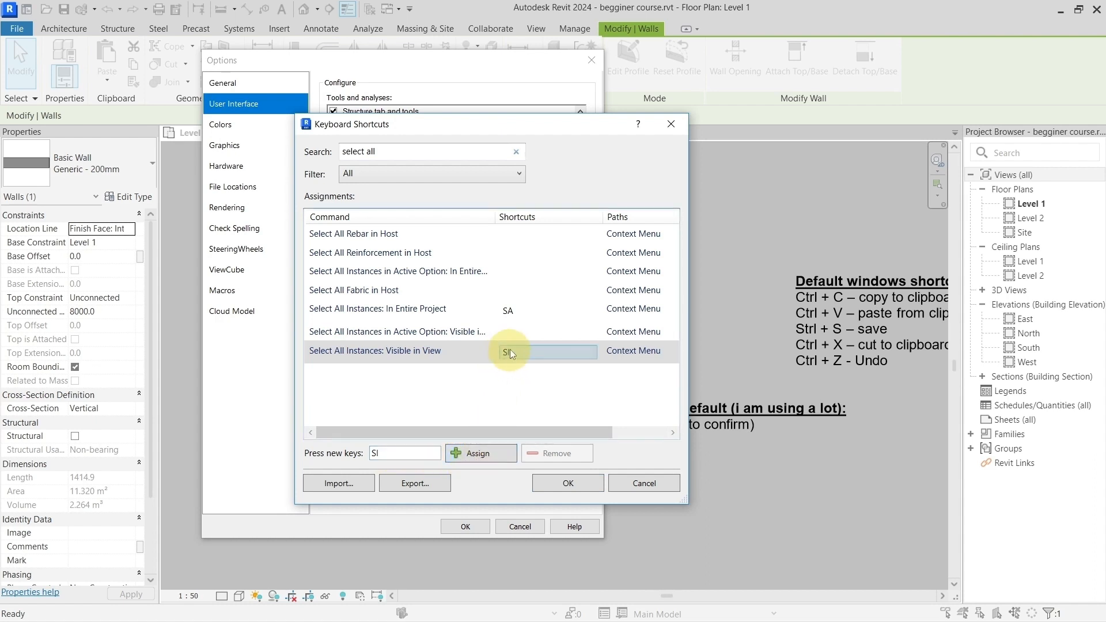
click(510, 349)
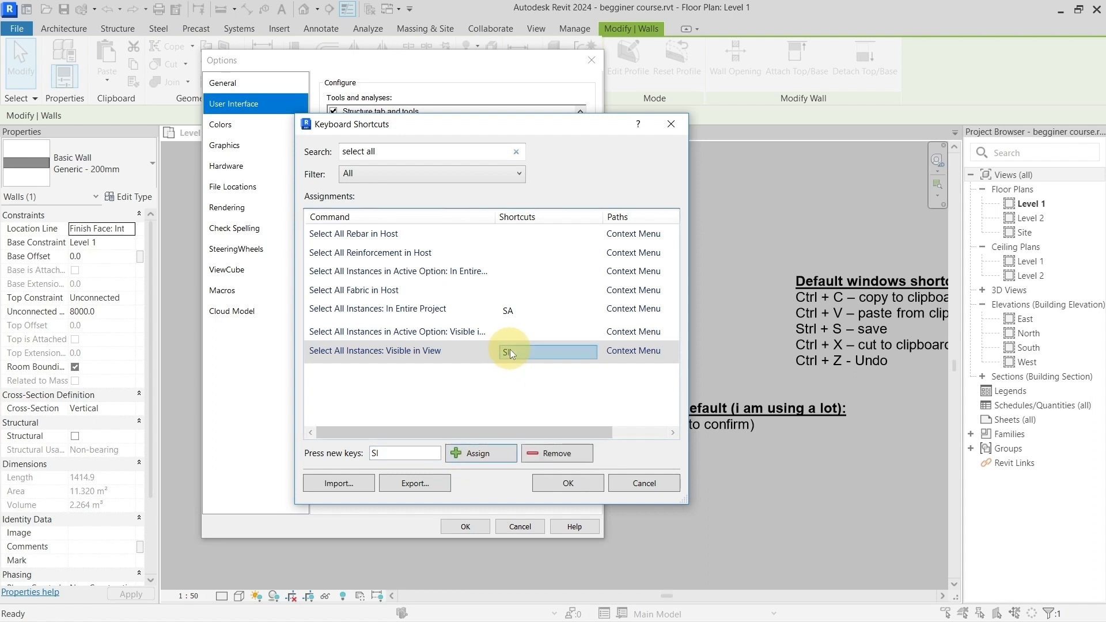
click(538, 455)
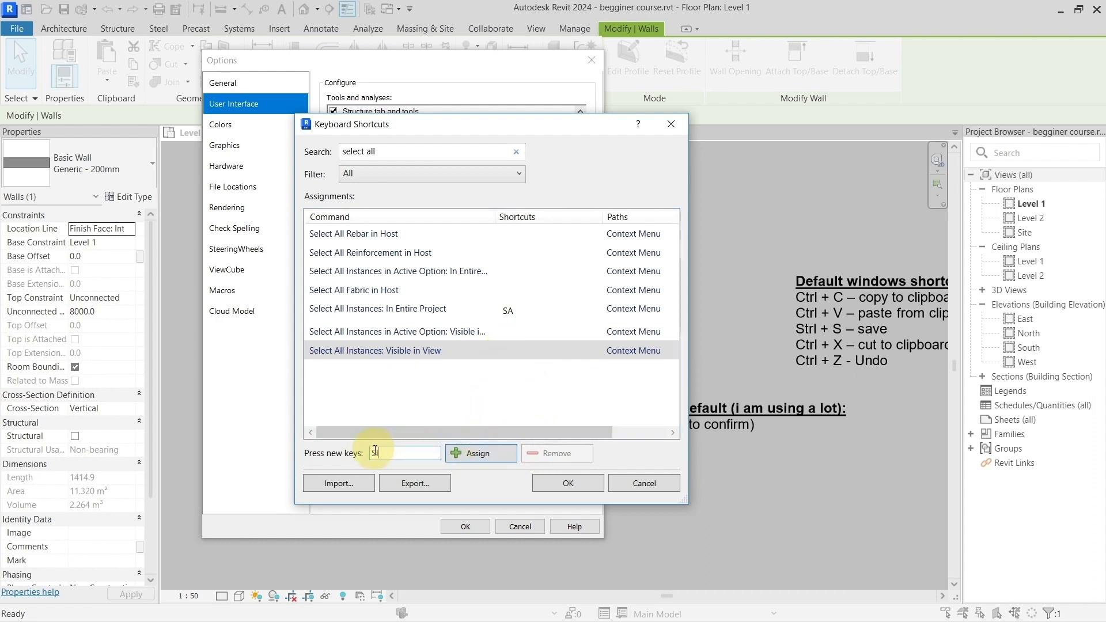
Step: Assign the SI shortcut to Select All Instances: Visible in View and accept the shortcut and option changes
click(473, 453)
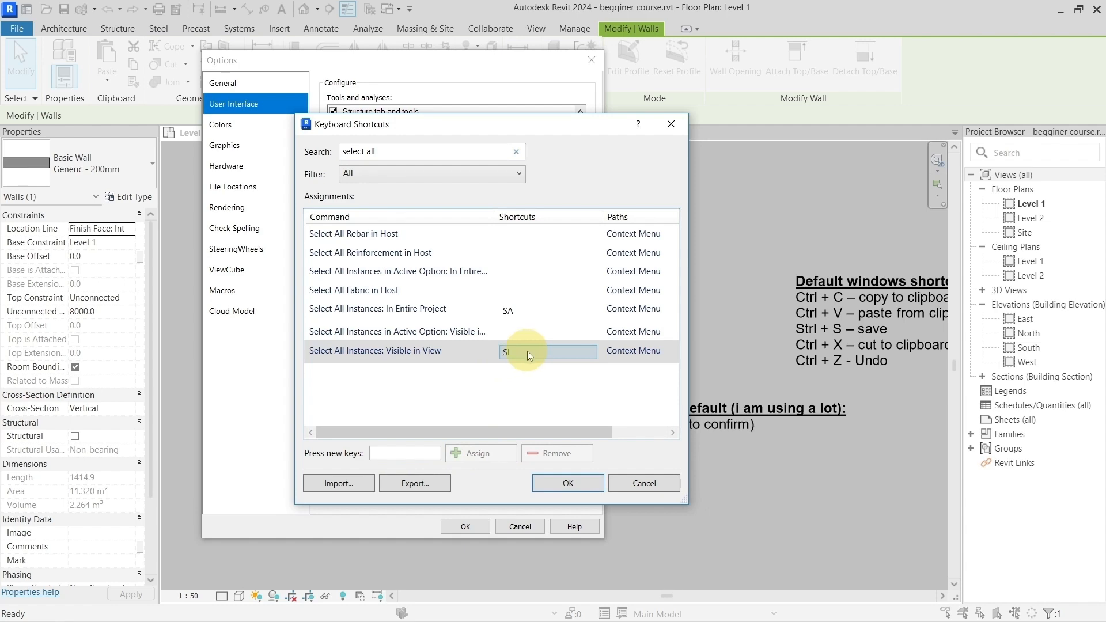
click(567, 483)
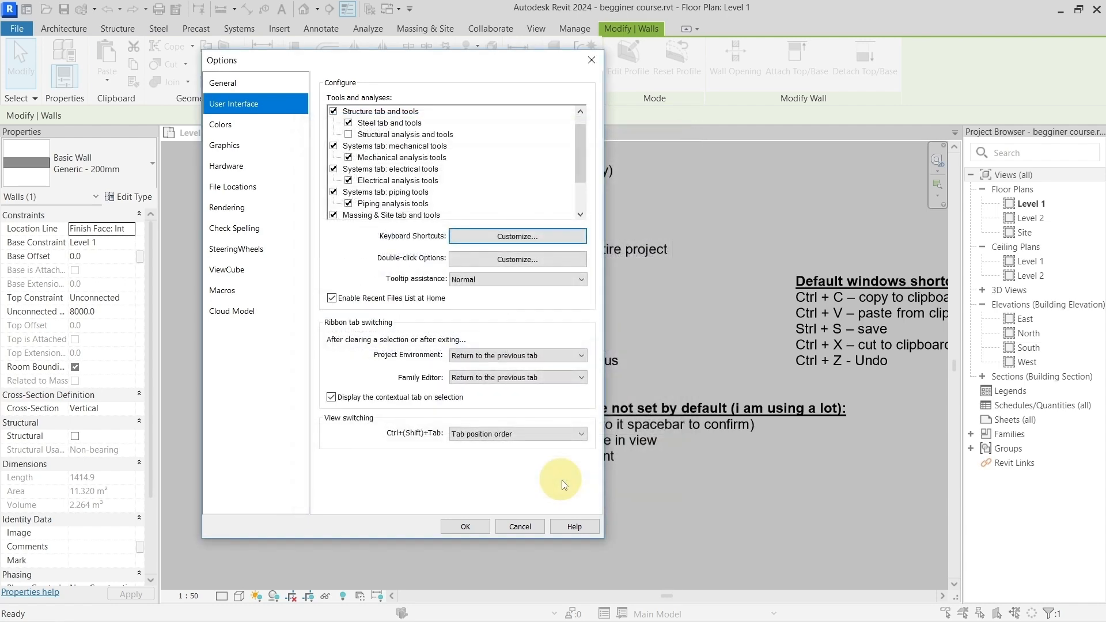
click(484, 522)
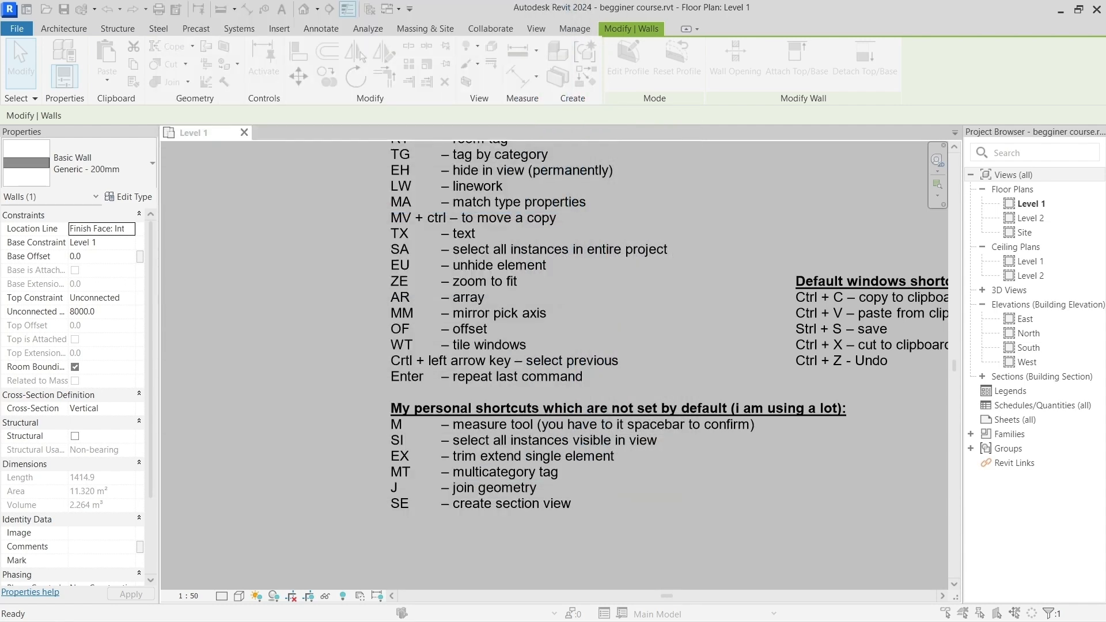
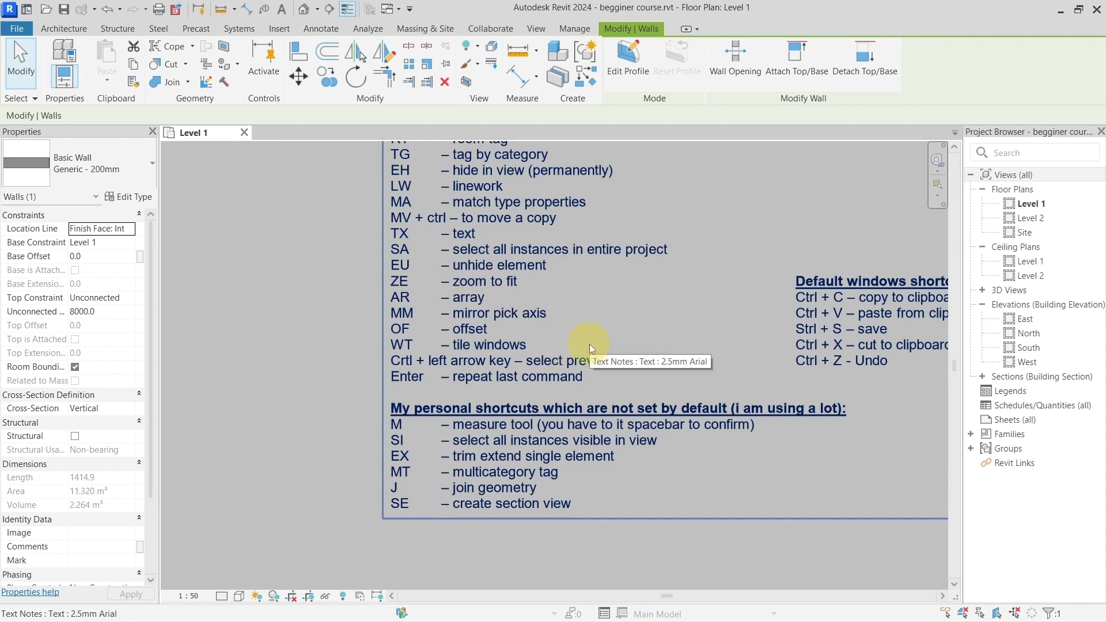
Step: Zoom the Level 1 floor plan to fit all its elements and clear the wall selection
middle_drag(659, 314, 600, 336)
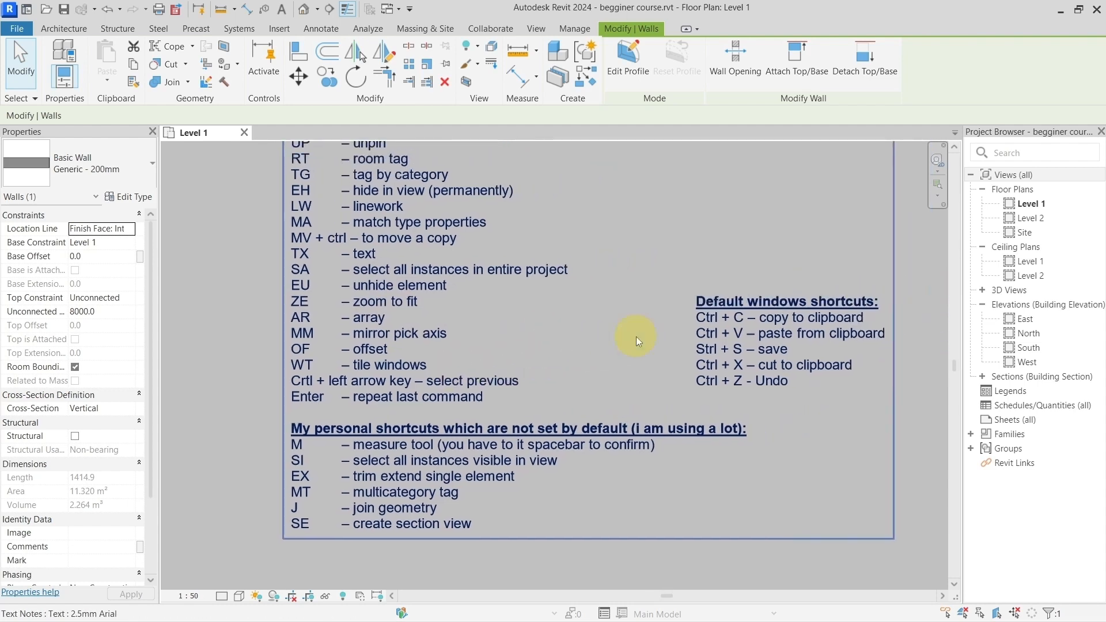
scroll(636, 337, down, 1)
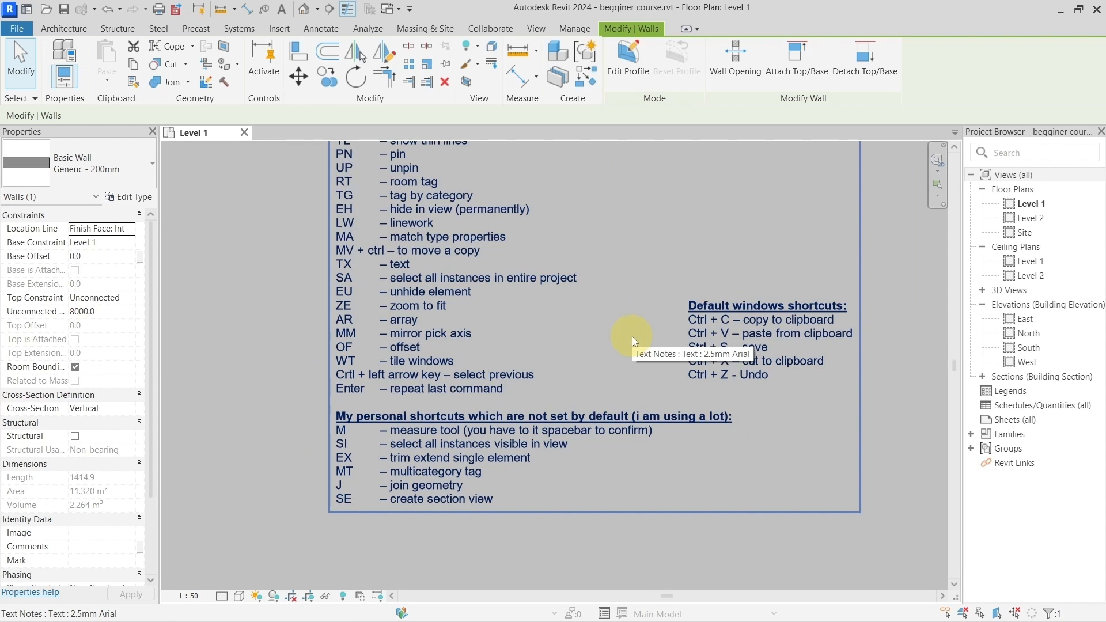
scroll(557, 352, down, 1)
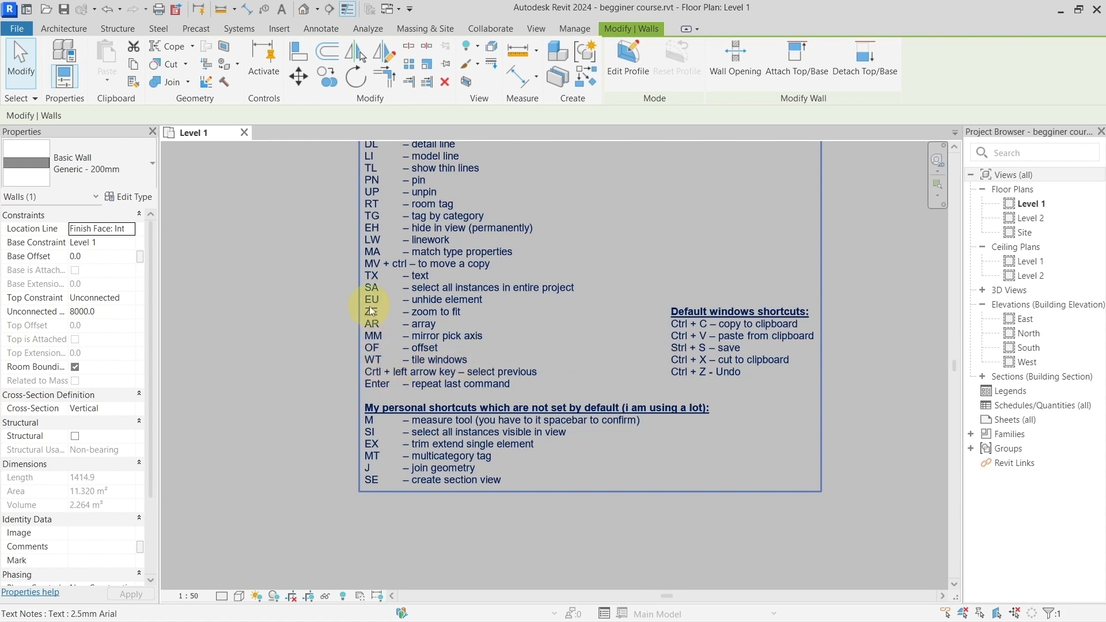
key(z)
key(e)
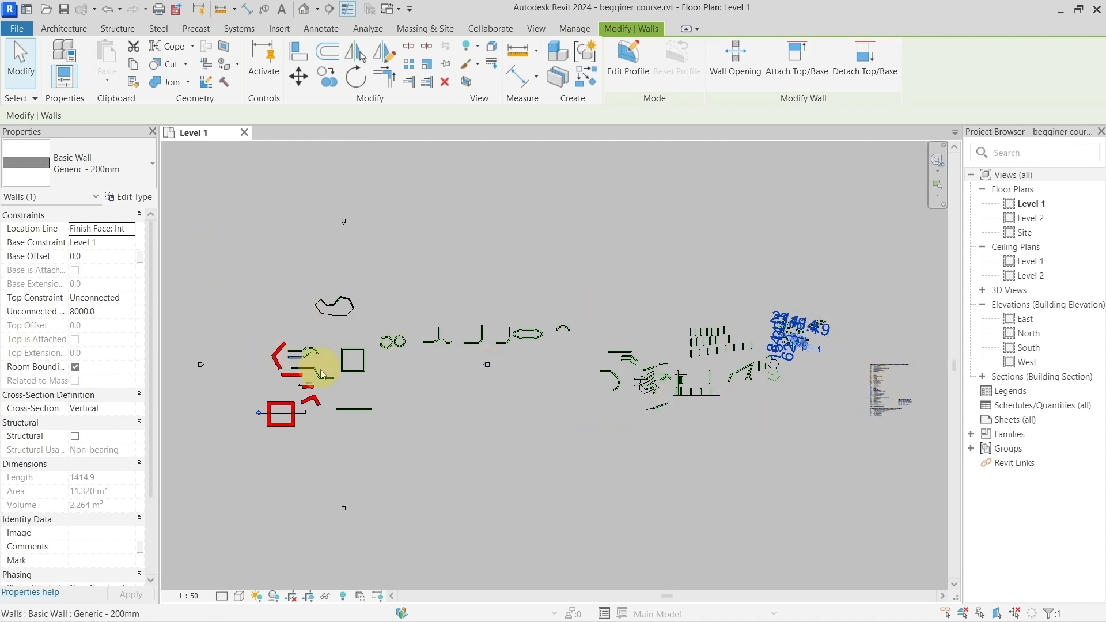
mouse_move(222, 250)
mouse_down()
mouse_move(644, 426)
mouse_move(934, 464)
mouse_up()
click(856, 467)
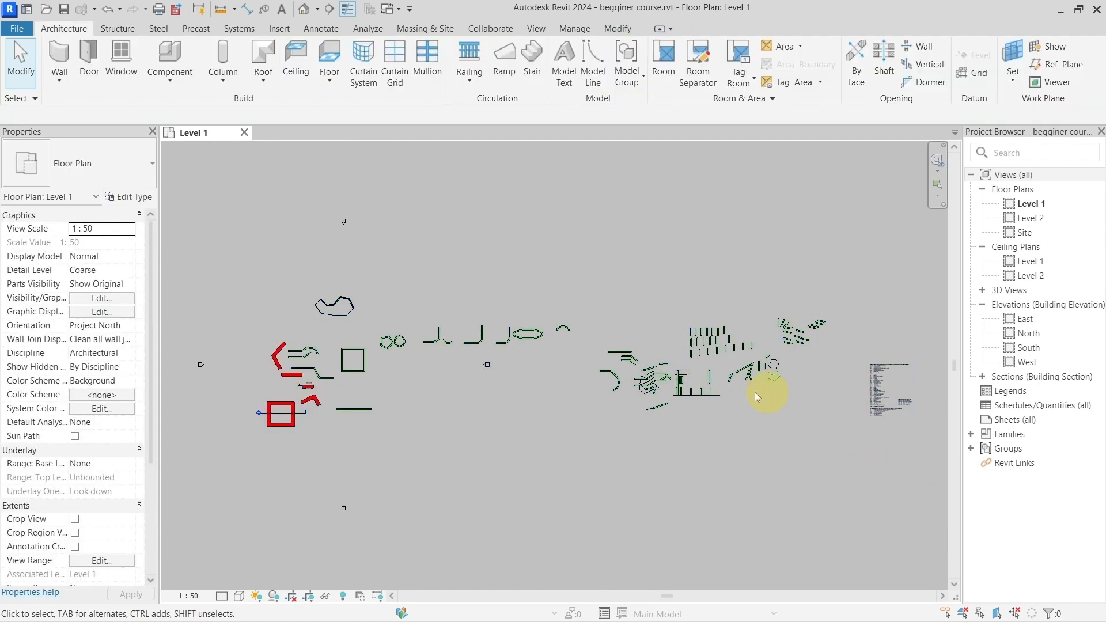
Step: Examine the end of the default shortcuts list, including the array, mirror, offset and tile windows entries
scroll(683, 354, up, 3)
scroll(684, 353, up, 5)
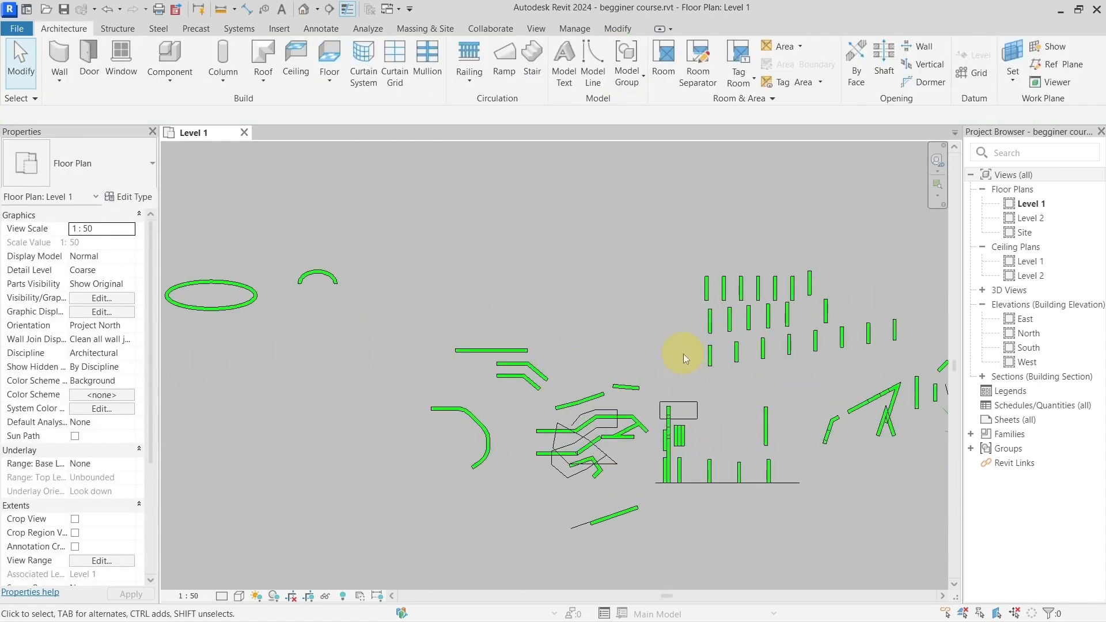
scroll(682, 353, down, 8)
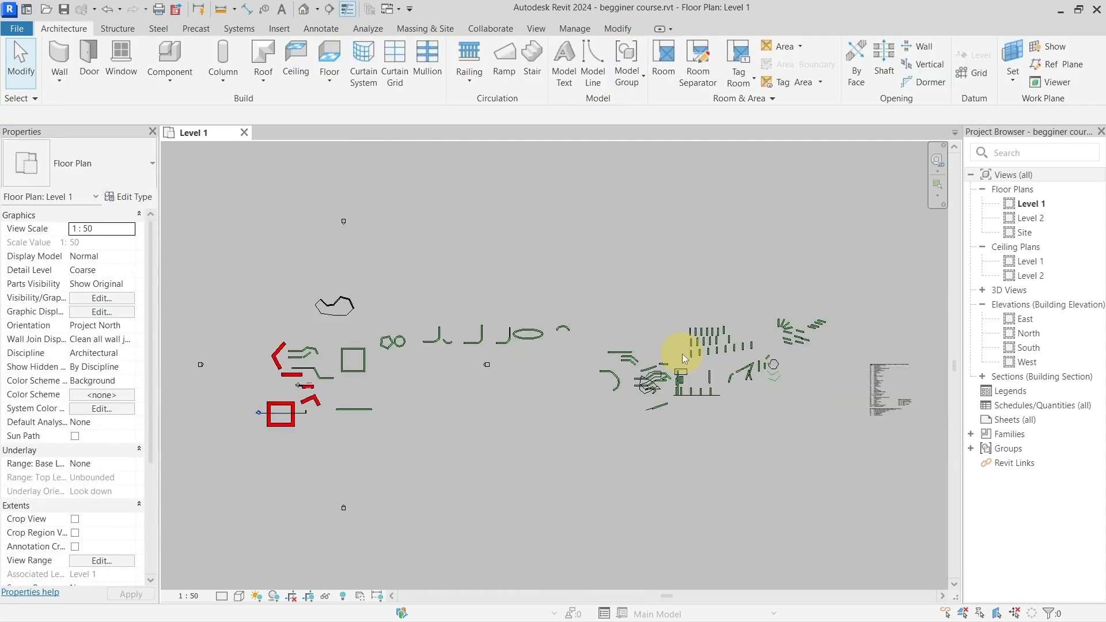
mouse_move(836, 397)
middle_down()
mouse_move(500, 372)
mouse_move(481, 382)
middle_up()
scroll(496, 392, up, 12)
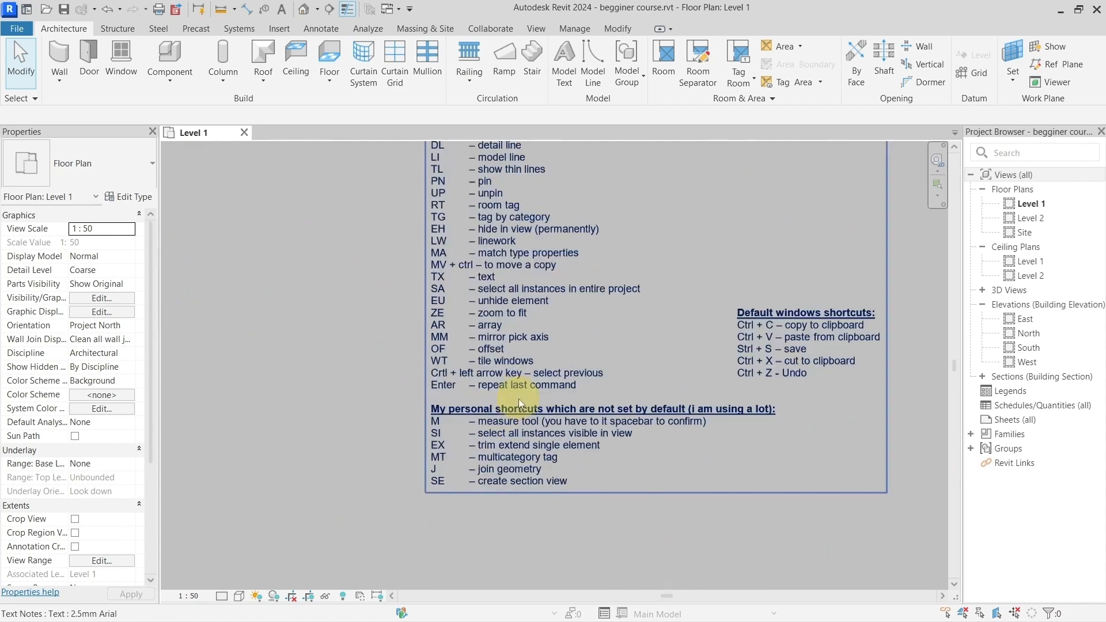
middle_drag(487, 301, 402, 330)
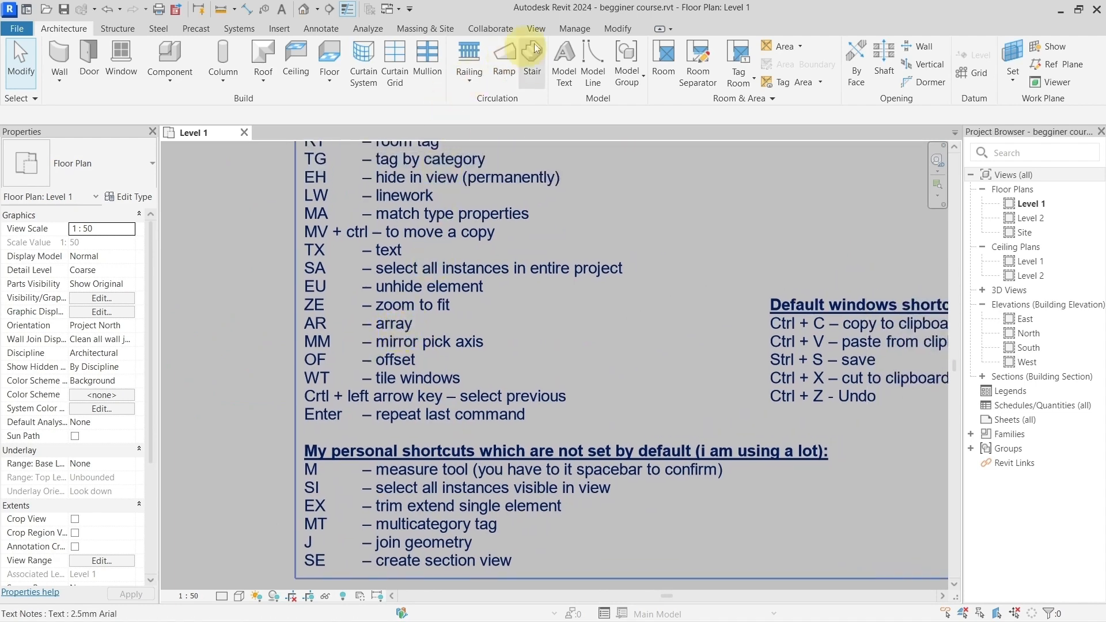
click(616, 29)
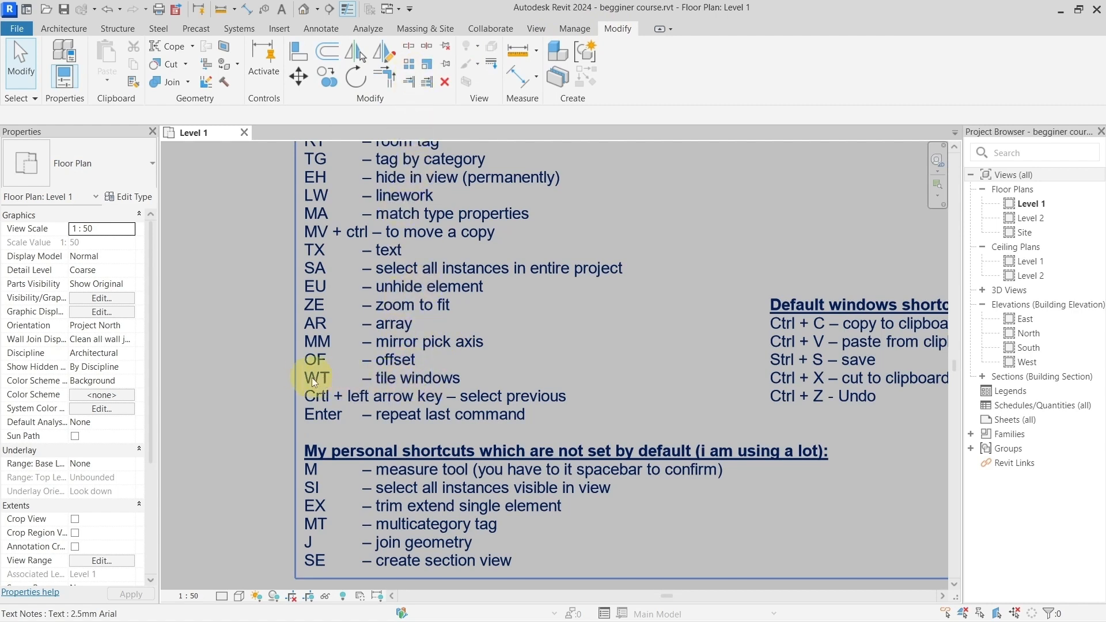
Step: Open the default 3D view and tile it side by side with the Level 1 floor plan
click(304, 10)
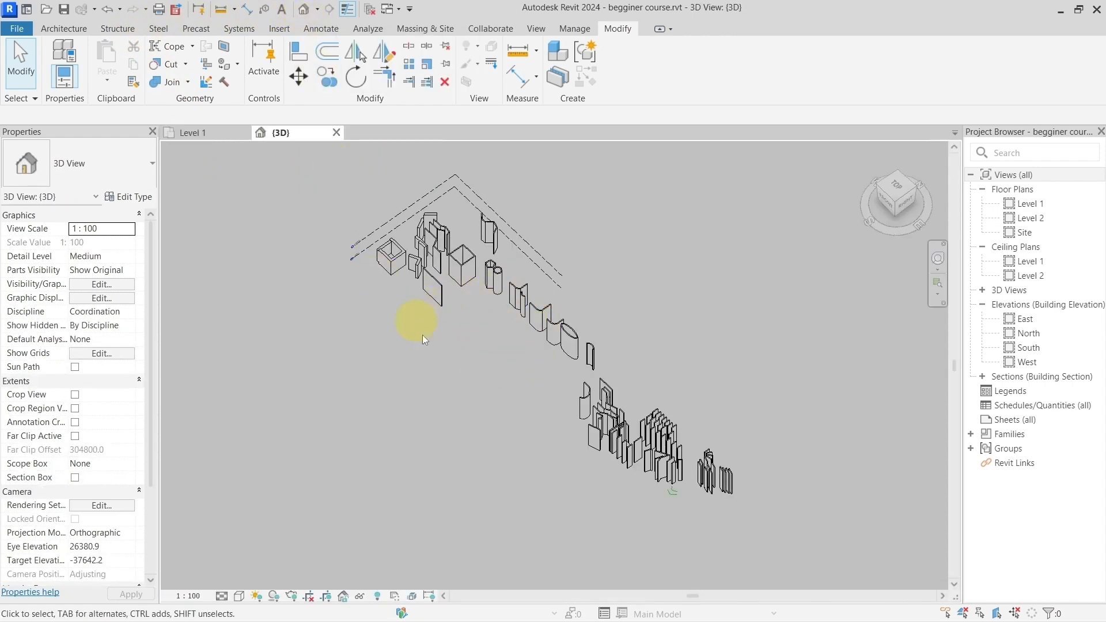
click(219, 132)
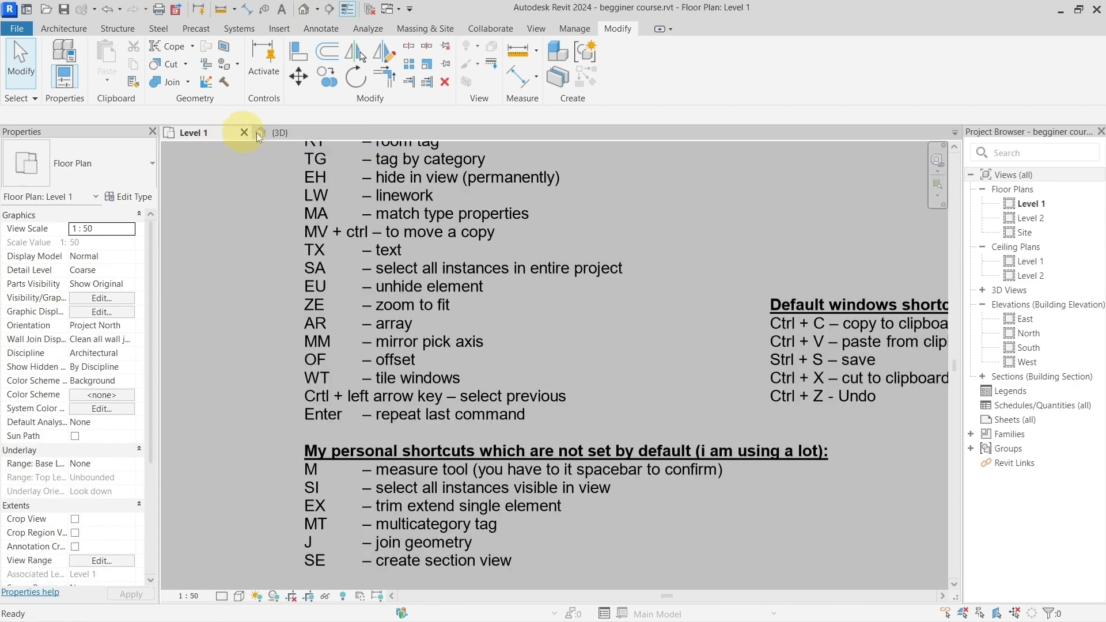
click(270, 132)
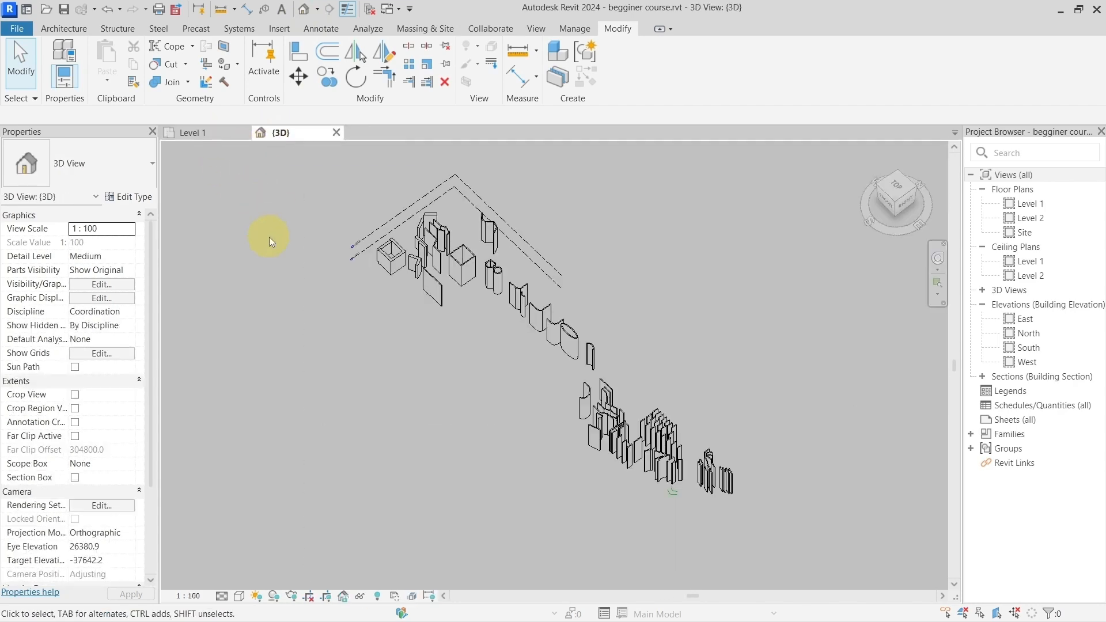
key(w)
key(t)
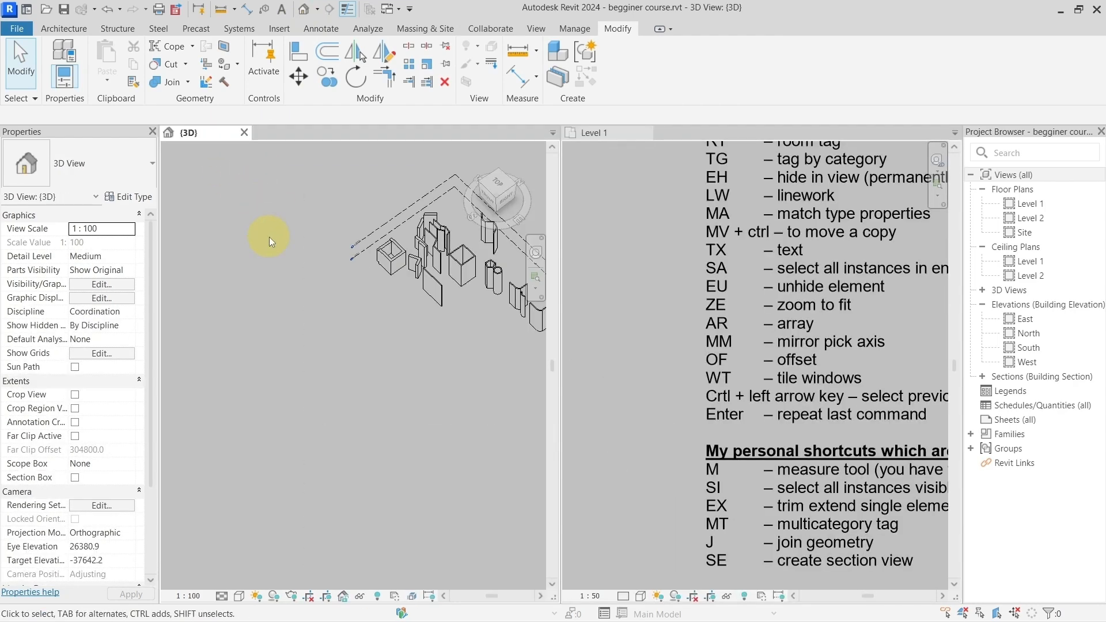
middle_drag(421, 269, 237, 284)
middle_drag(407, 315, 305, 277)
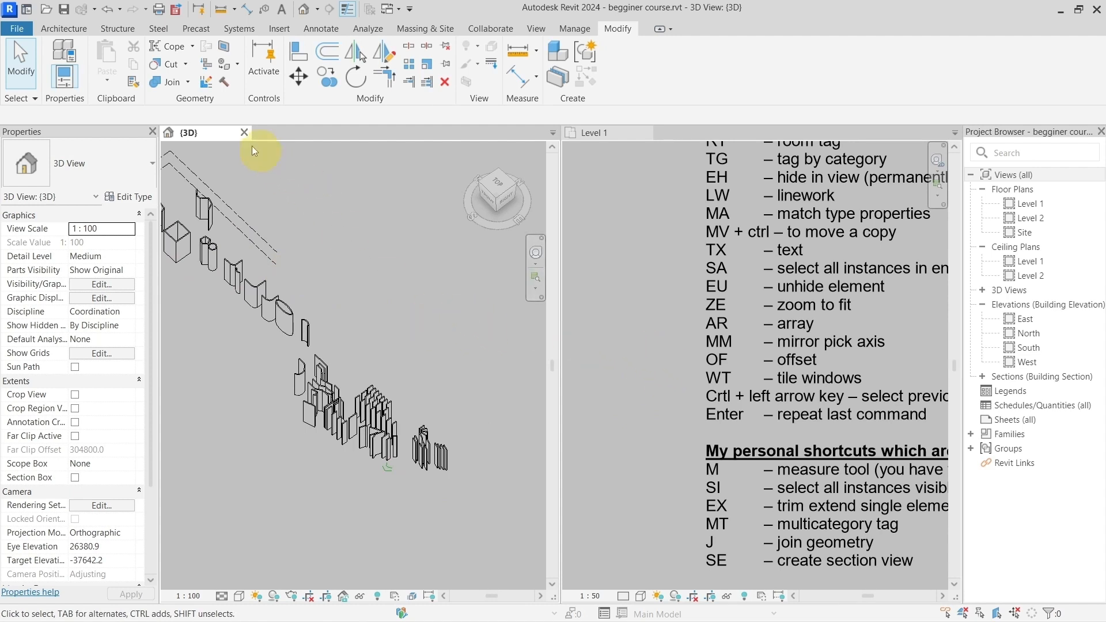
Step: Merge the tiled 3D and Level 1 views back into one tab group and return to Level 1
mouse_move(226, 134)
mouse_down()
mouse_move(427, 57)
mouse_move(441, 66)
mouse_move(449, 44)
mouse_move(425, 63)
mouse_move(370, 42)
mouse_move(295, 92)
mouse_move(517, 68)
mouse_move(297, 127)
mouse_up()
click(264, 133)
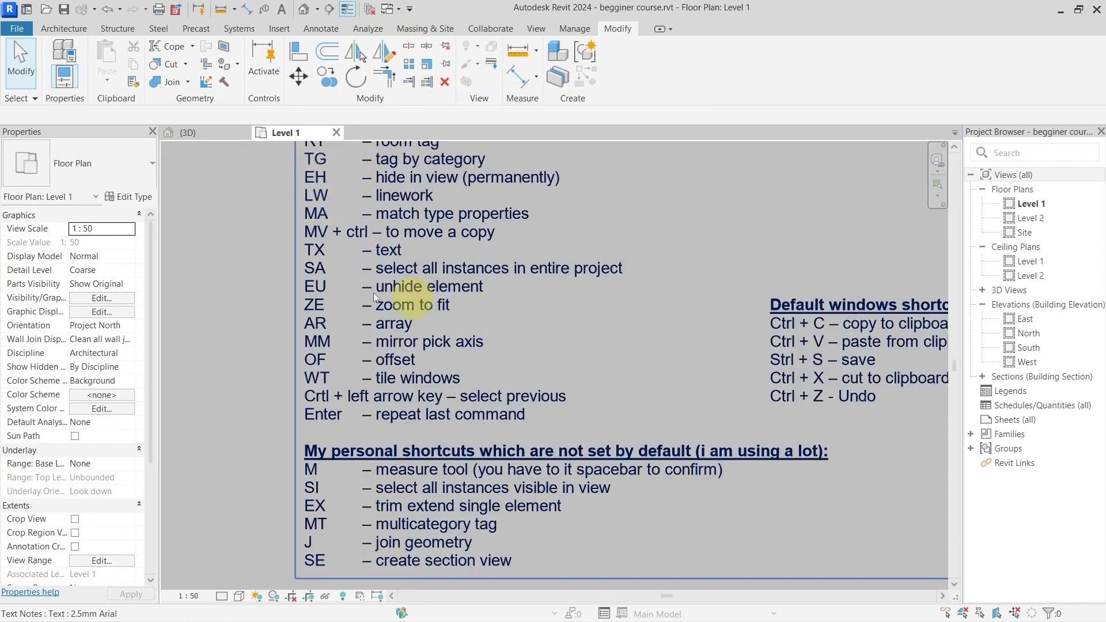
click(213, 136)
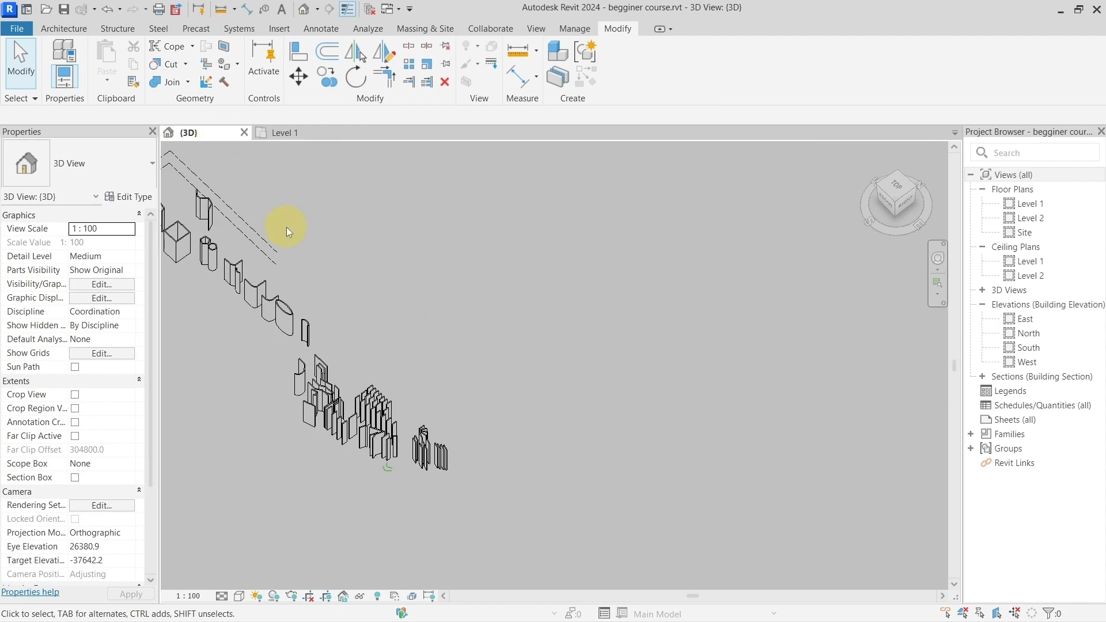
click(291, 132)
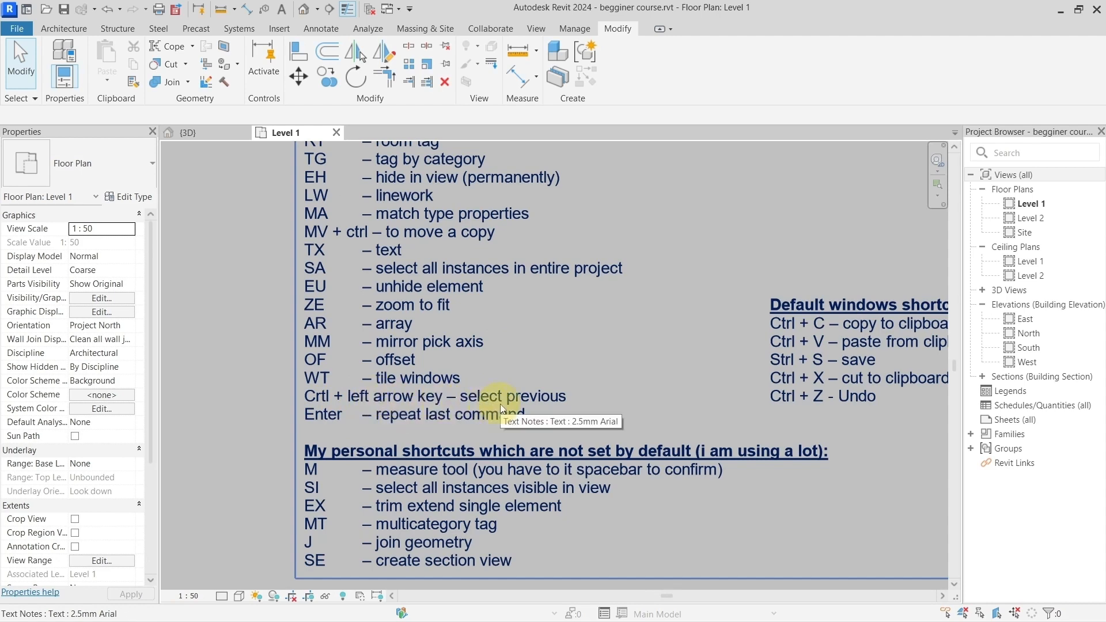
Step: Window-select the four stepped parallel walls at the upper right of the wall group and clear the selection
scroll(500, 403, down, 7)
middle_drag(351, 281, 476, 401)
scroll(457, 333, up, 5)
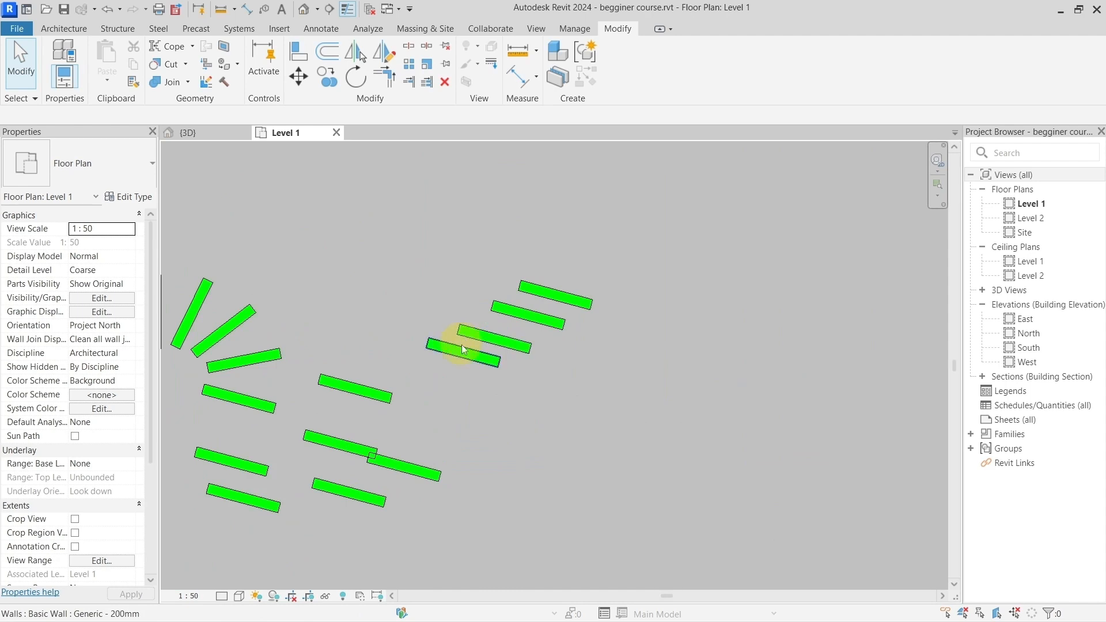
drag(399, 227, 592, 404)
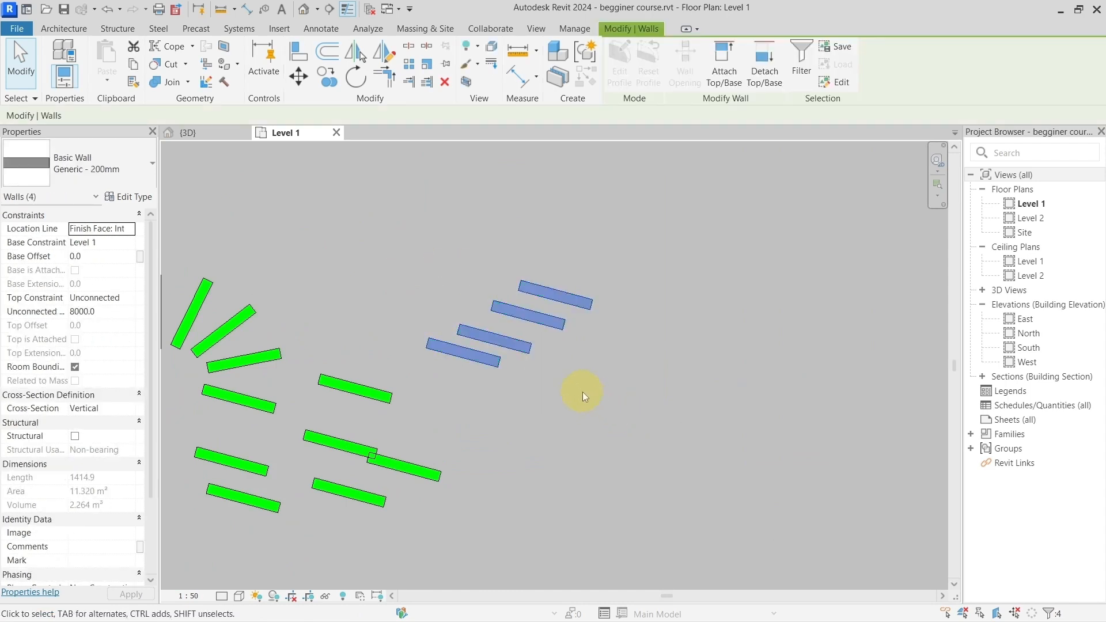
click(621, 371)
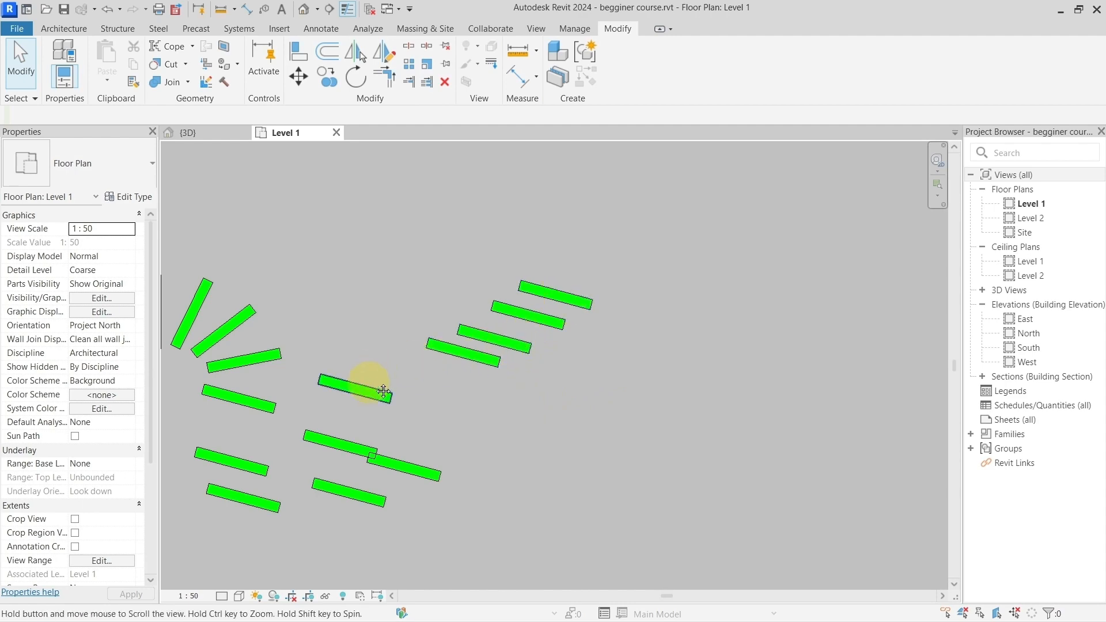
Step: Restore the previous selection of the four stepped walls with its keyboard shortcut and deselect them
scroll(383, 392, down, 2)
scroll(516, 354, down, 2)
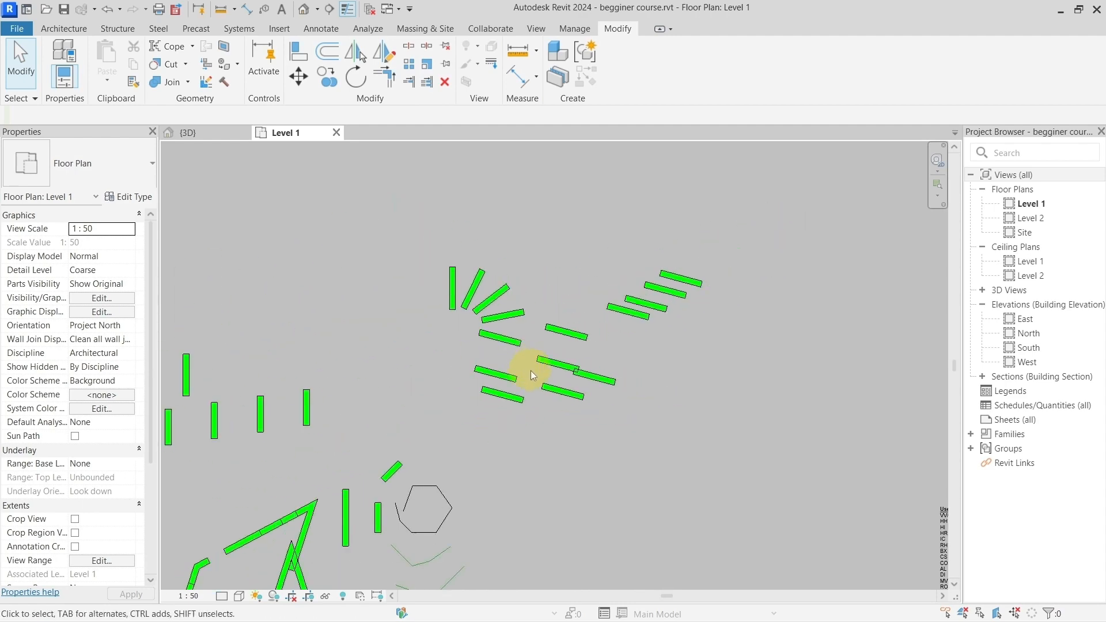
scroll(531, 371, down, 1)
scroll(629, 345, up, 4)
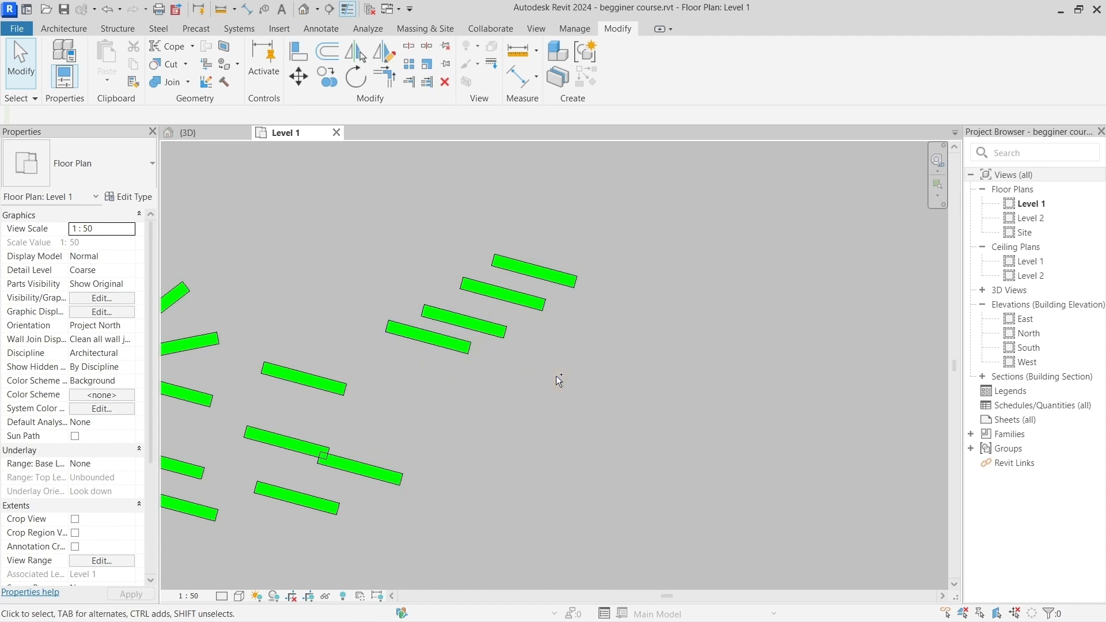
key(ctrl+Left)
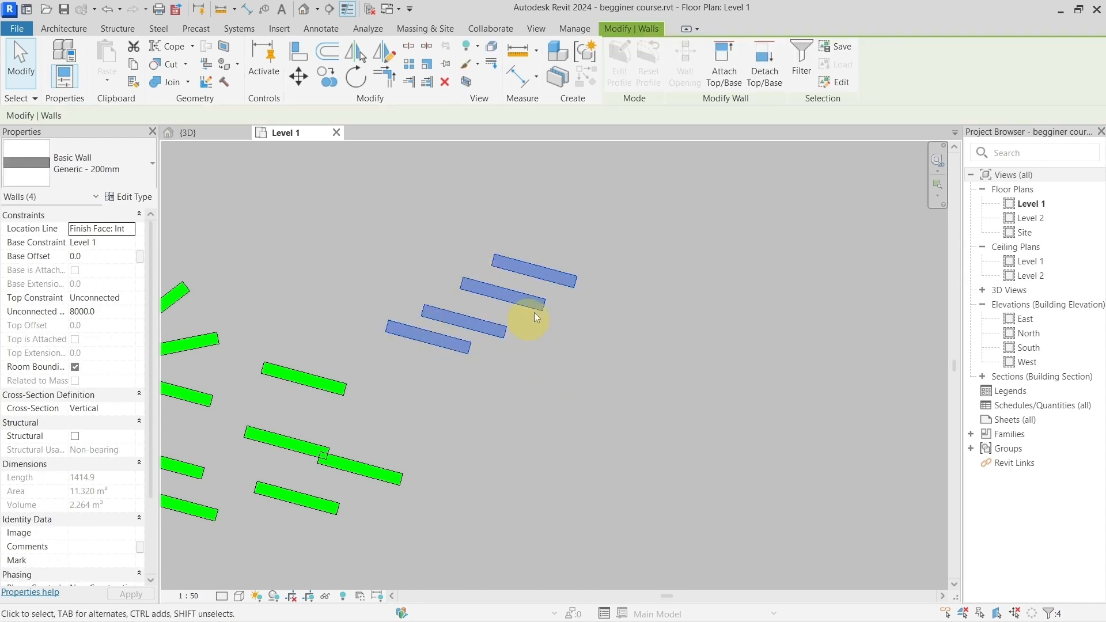
click(524, 354)
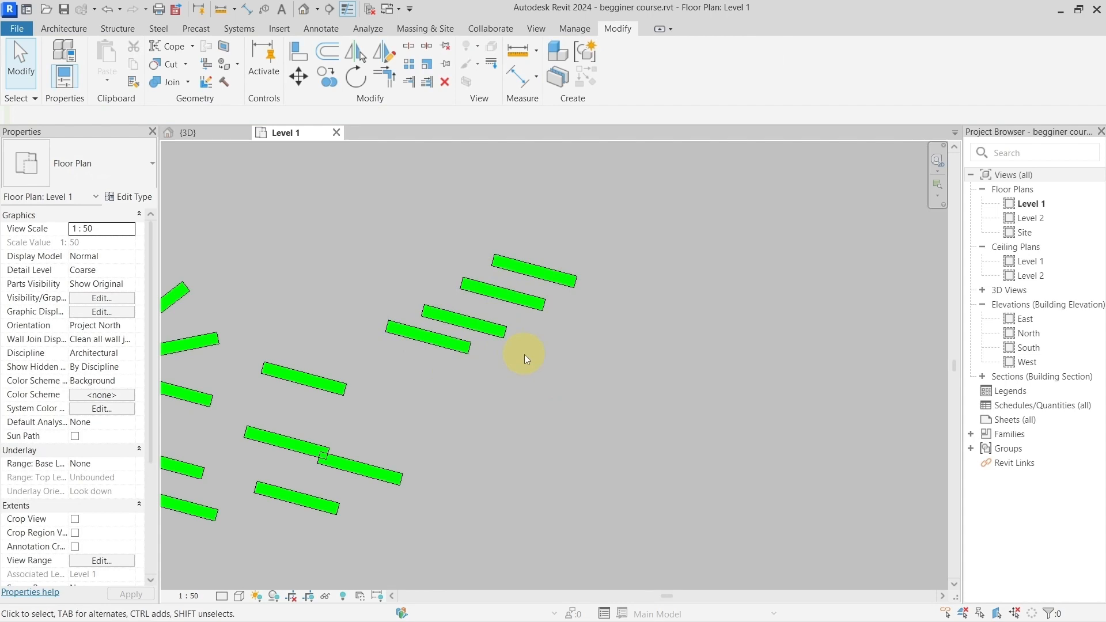
Step: Reselect the same four walls with the Select Previous command and clear the selection again
right_click(556, 367)
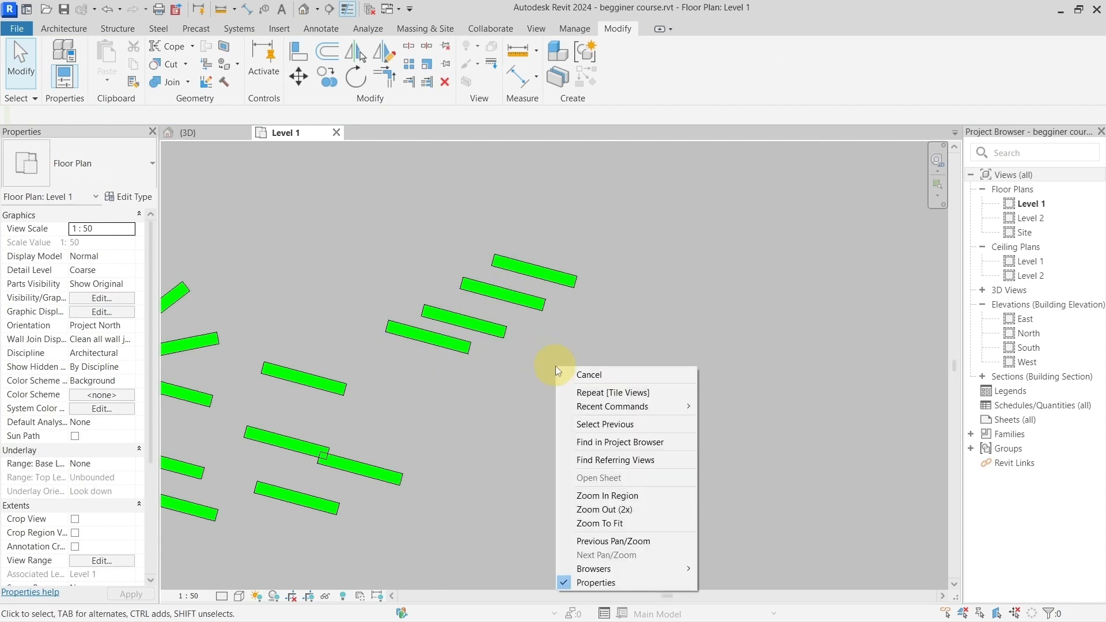
click(588, 425)
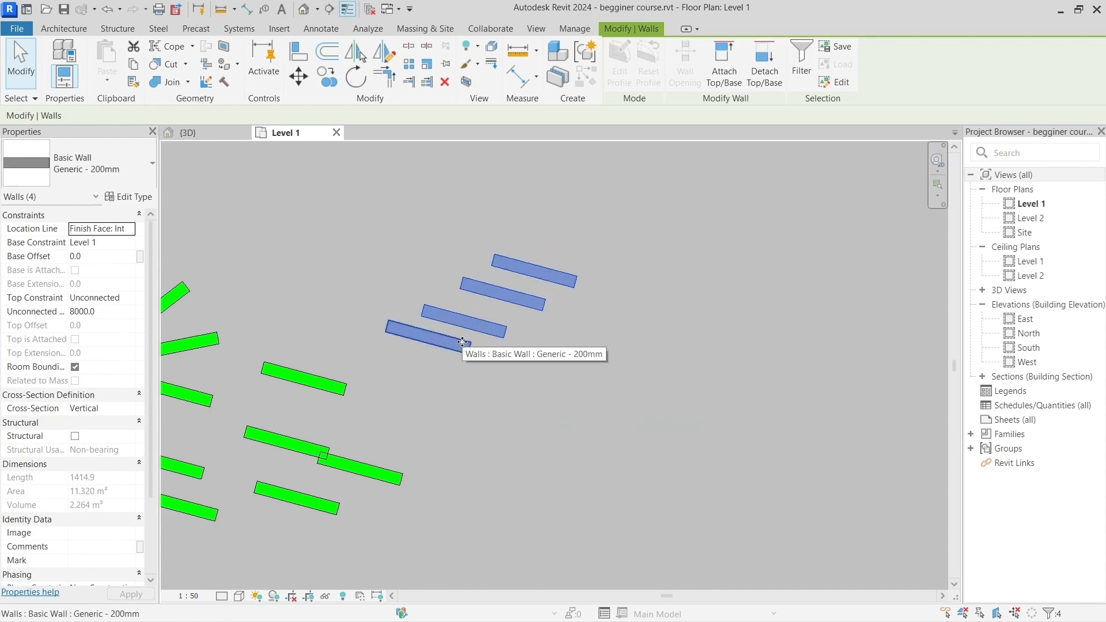
click(508, 388)
Step: Read the repeat last command entry in the default shortcuts list
scroll(509, 387, down, 4)
middle_drag(721, 482, 460, 250)
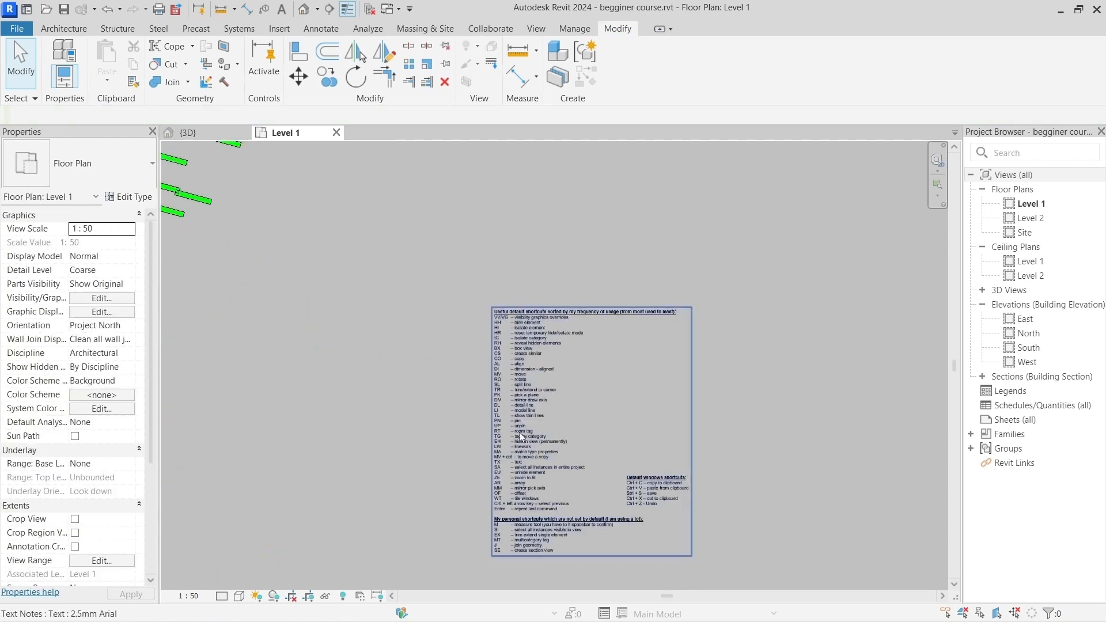
scroll(487, 415, up, 5)
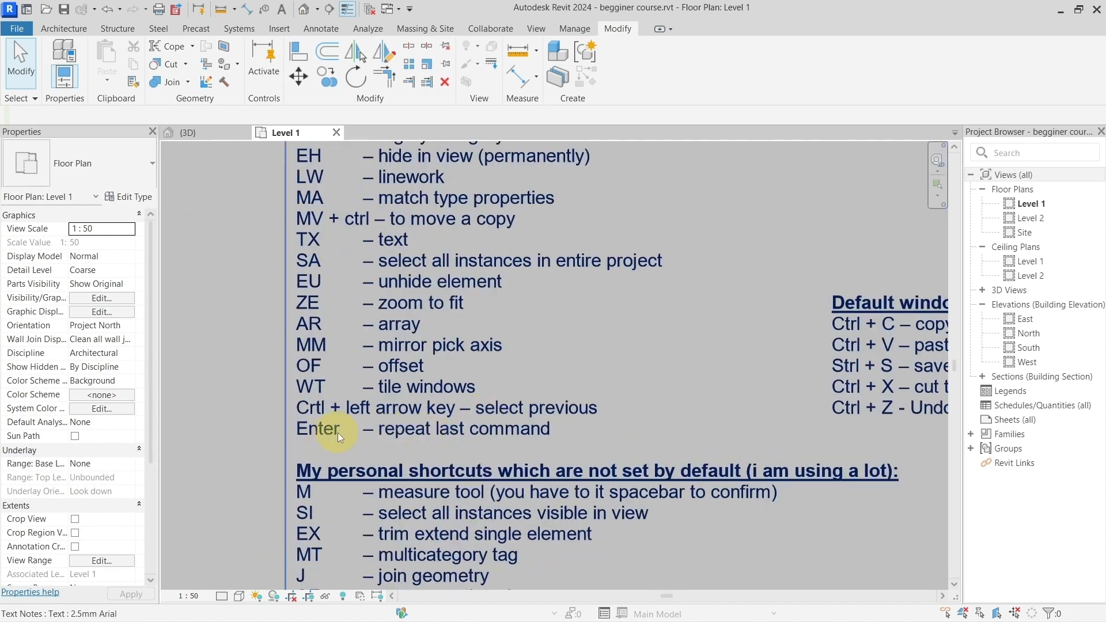
scroll(502, 434, down, 5)
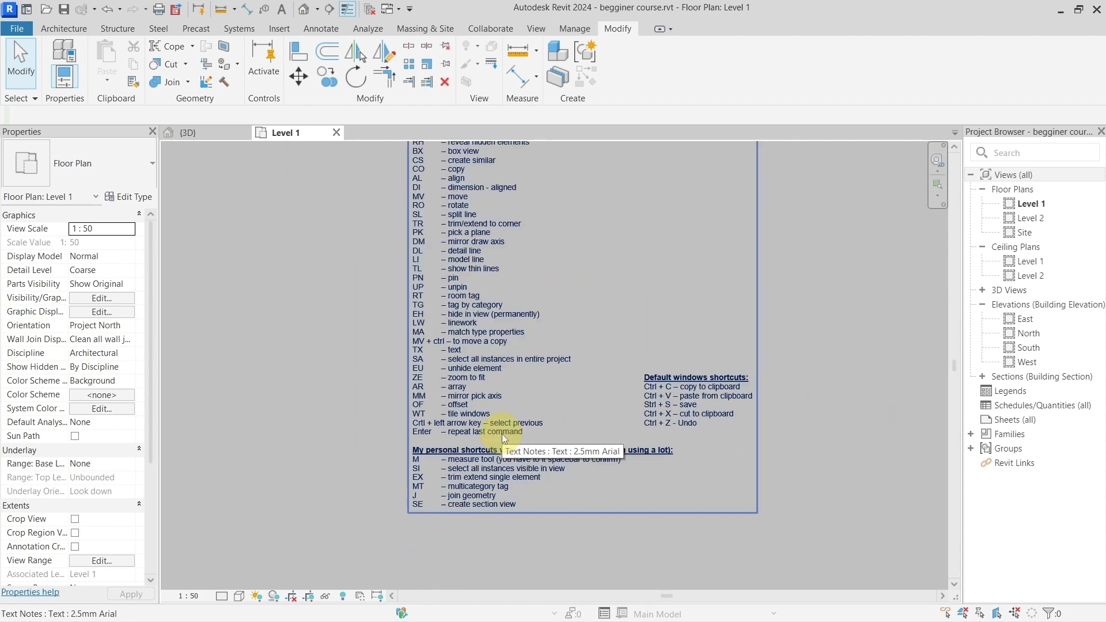
Step: Draw a Generic - 300mm wall about 1900 mm long at about 40° to the right of the parallel green walls
middle_drag(389, 322, 692, 456)
scroll(527, 365, up, 2)
scroll(526, 364, up, 2)
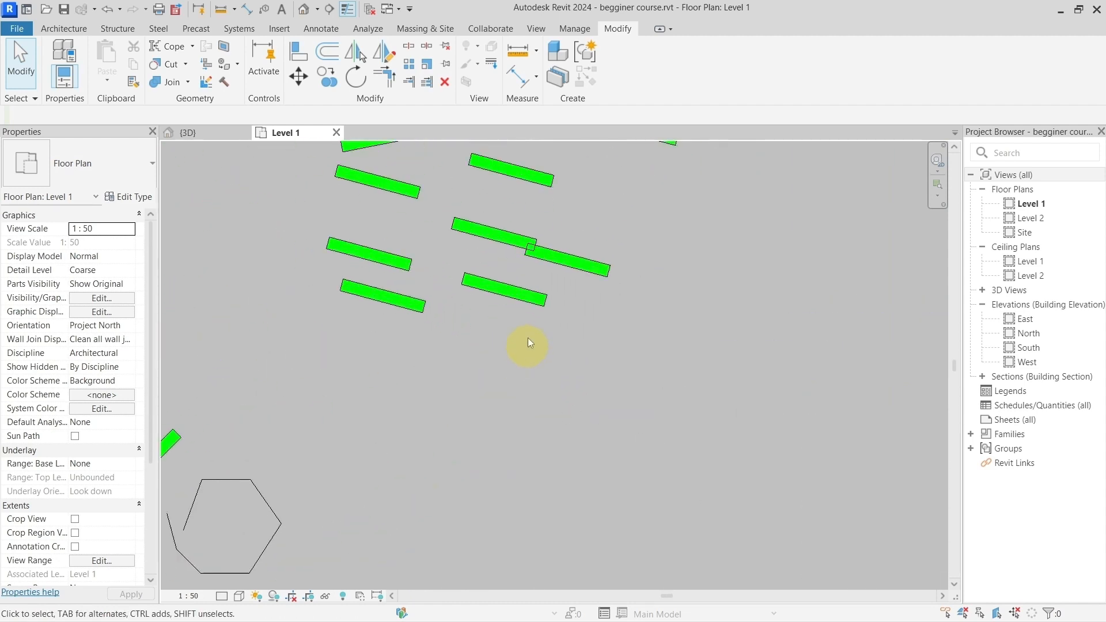
click(64, 29)
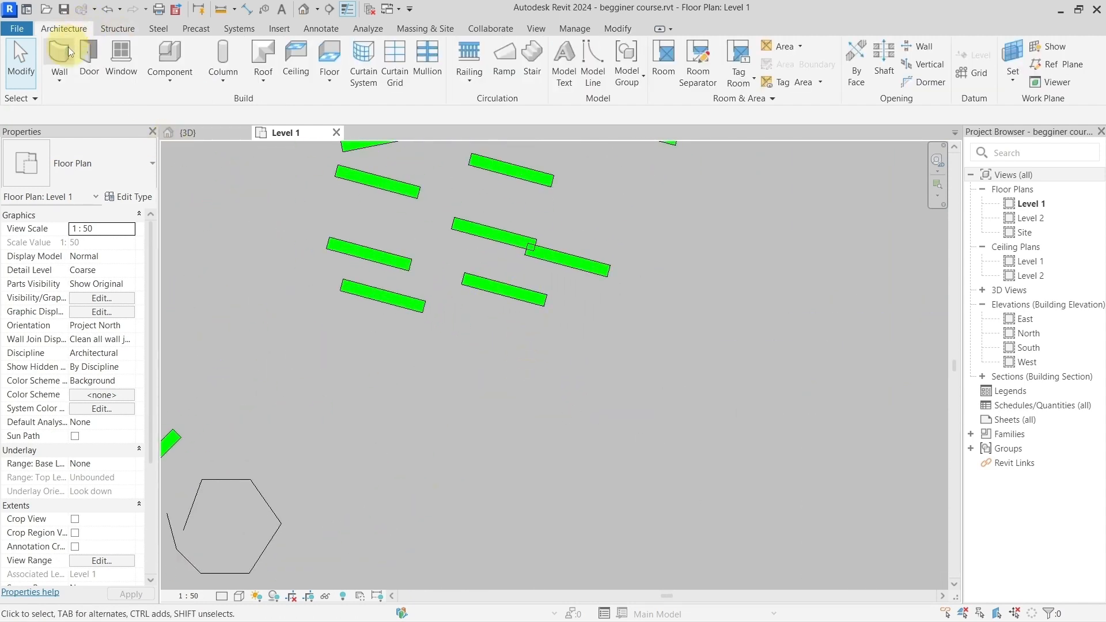
click(56, 52)
click(643, 332)
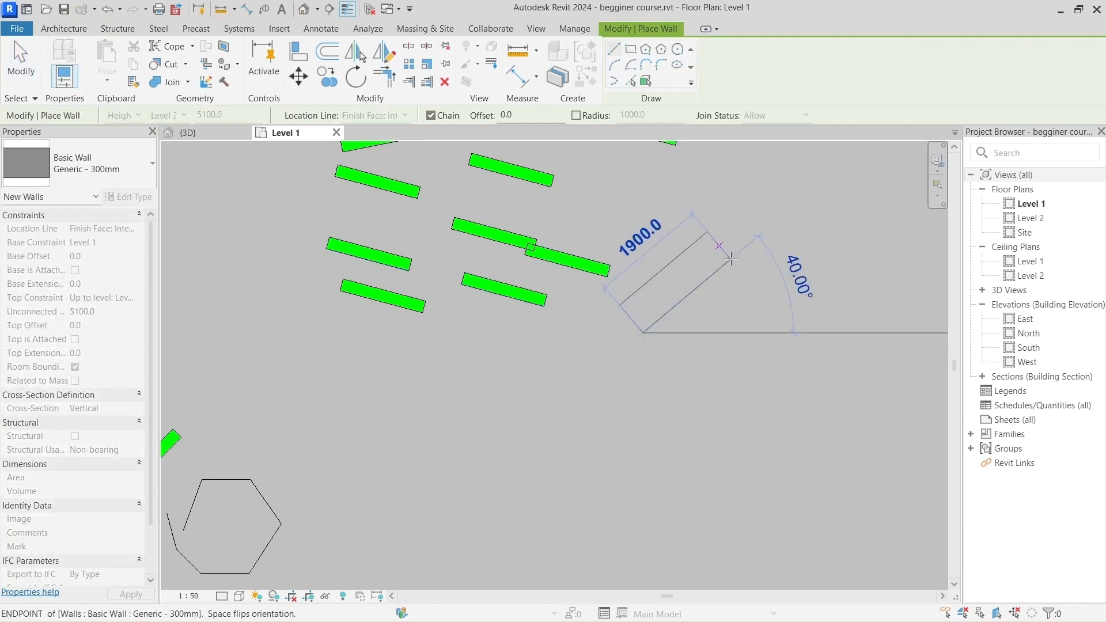
click(730, 259)
middle_drag(758, 251, 571, 329)
key(Escape)
key(Escape)
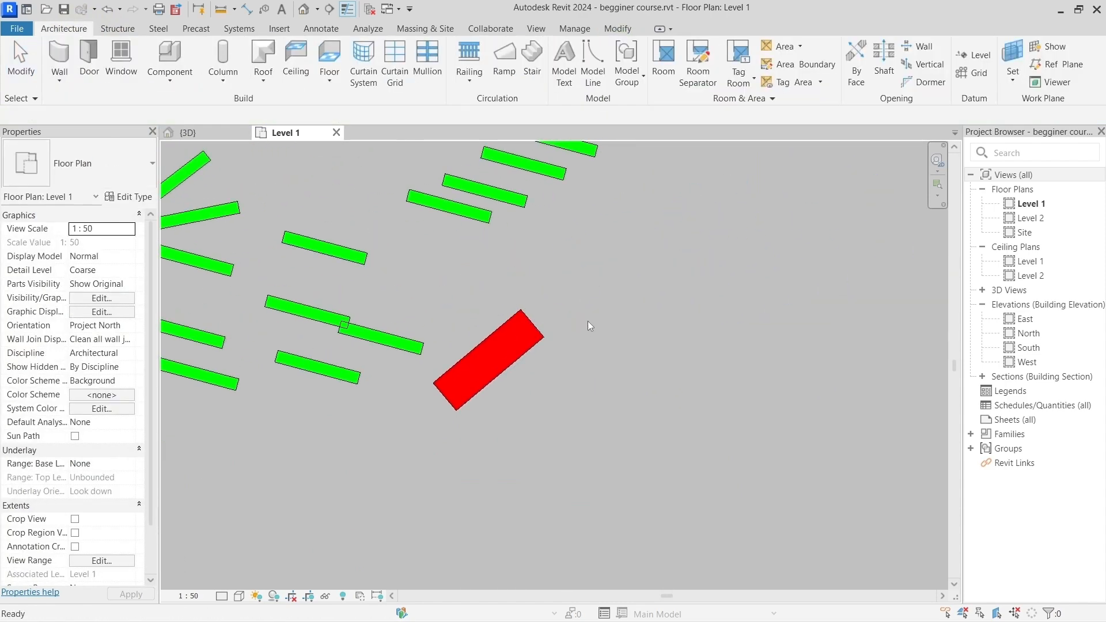
click(587, 321)
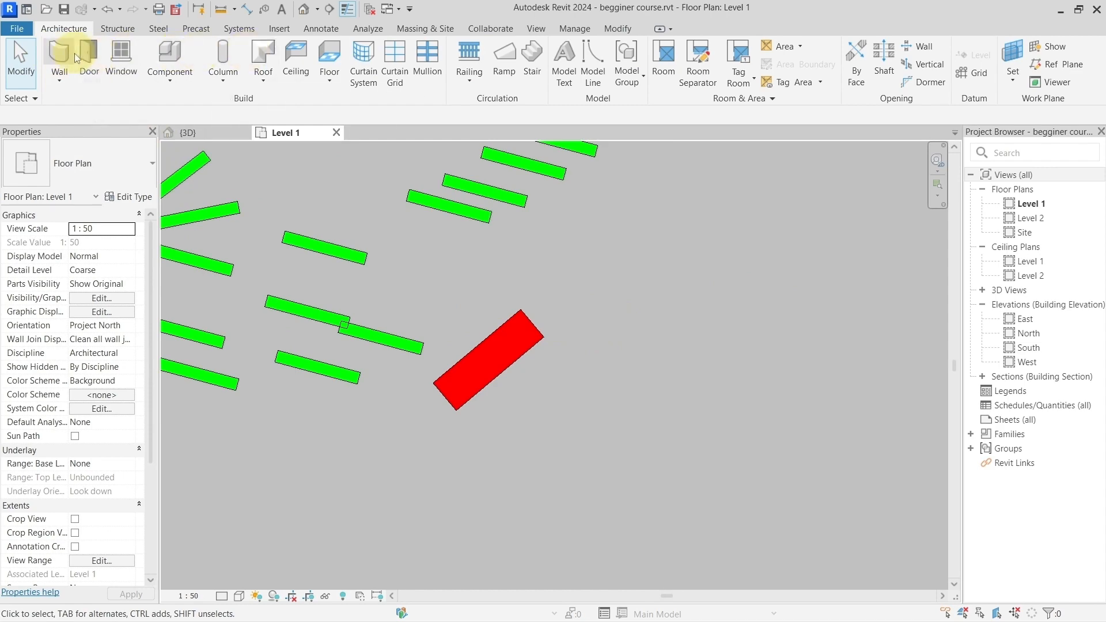
Step: Draw a second Generic - 300mm wall about 1600 mm long at about 15° to the right of the first red wall
key(w)
key(a)
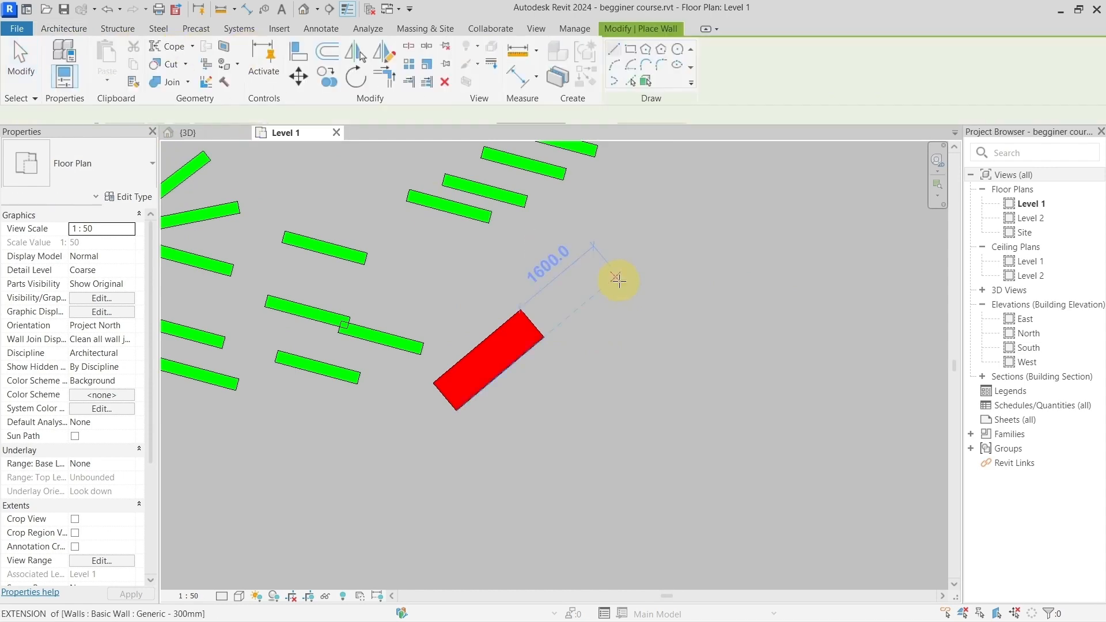
click(650, 332)
click(741, 308)
key(Escape)
key(Escape)
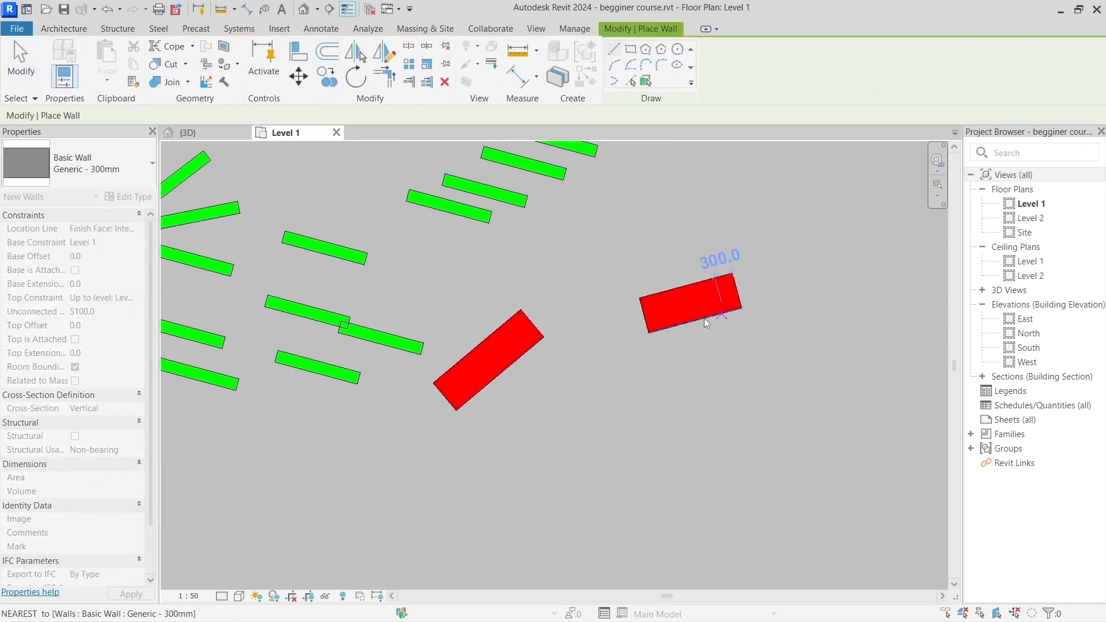
Step: Read the default Windows shortcuts for copy, paste, save, cut and undo in the shortcuts note
scroll(736, 350, down, 2)
scroll(736, 351, down, 3)
middle_drag(737, 351, 404, 229)
scroll(528, 438, up, 3)
scroll(527, 437, up, 4)
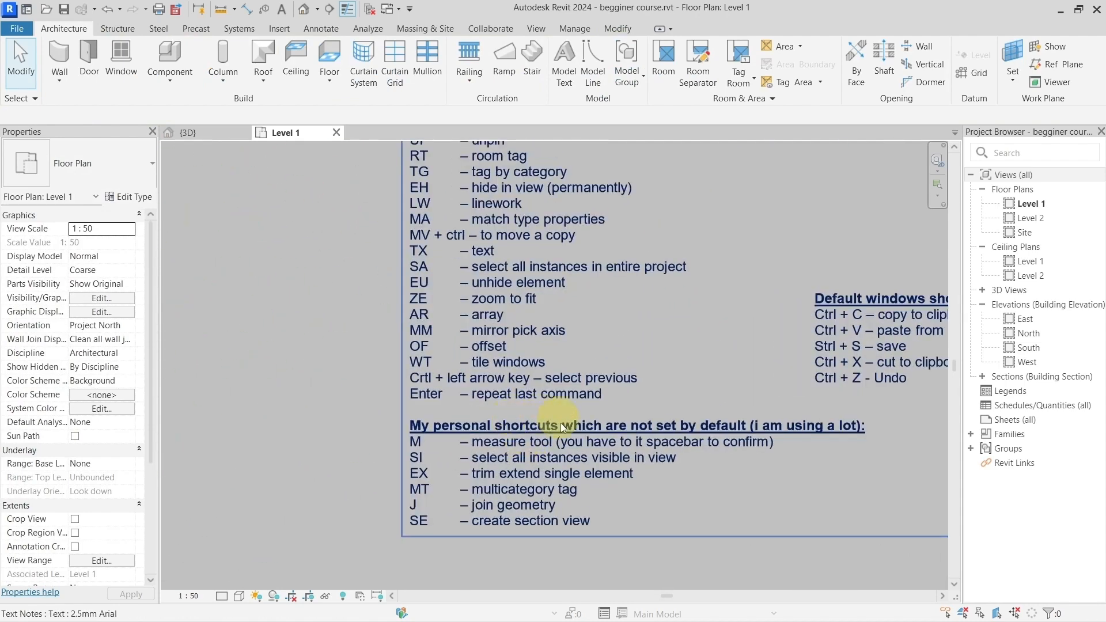
middle_drag(632, 400, 470, 393)
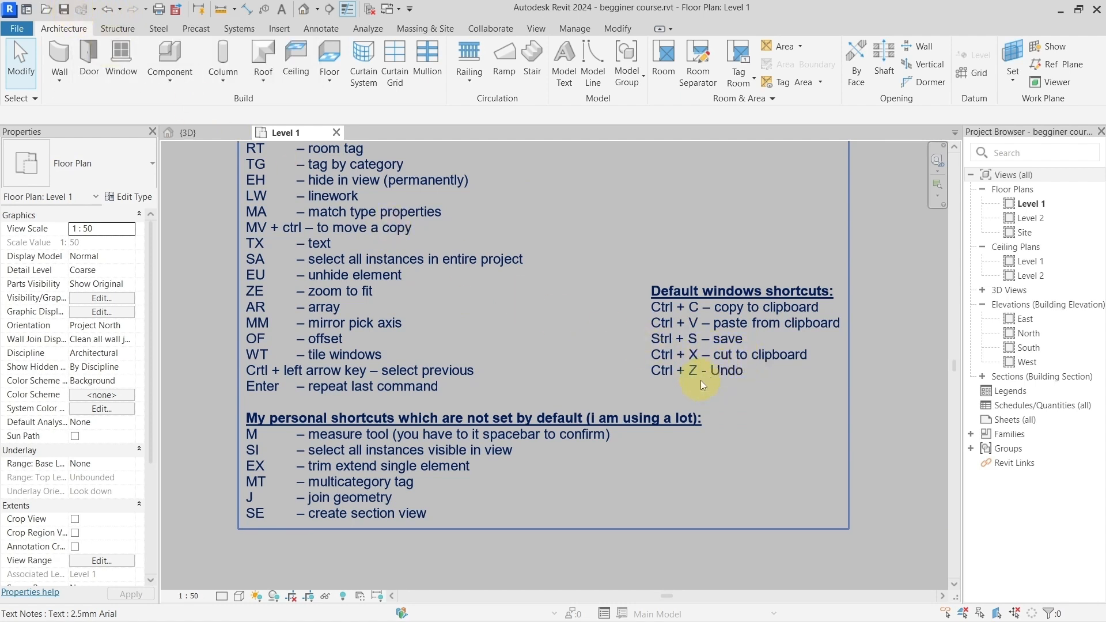
key(Escape)
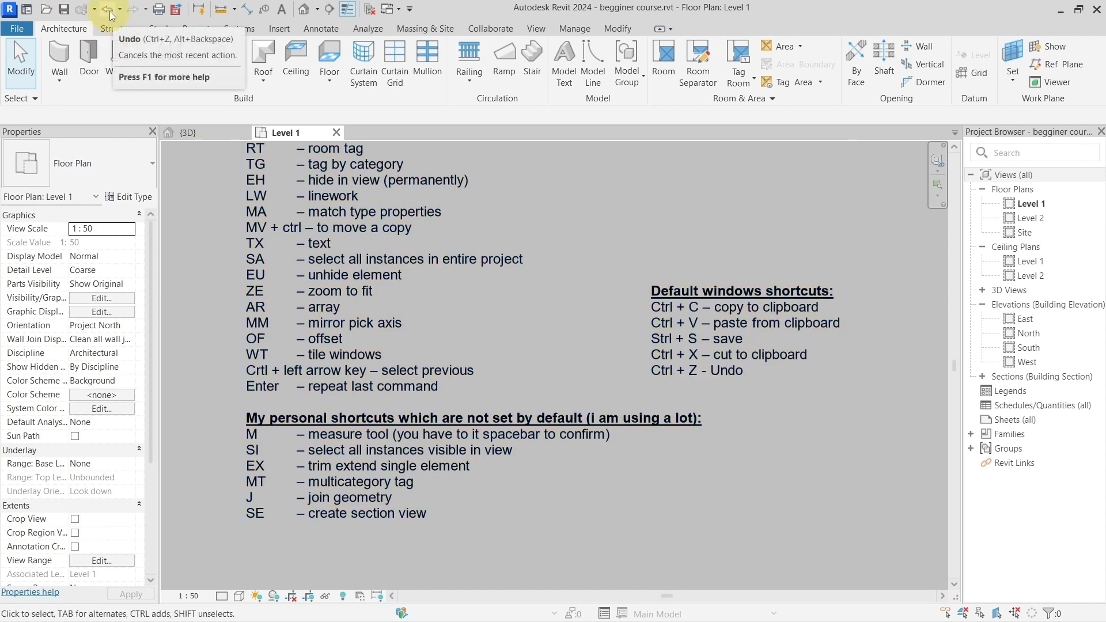
Step: Copy the 15° red wall to the clipboard and paste it below and to the right of the original
scroll(770, 368, down, 5)
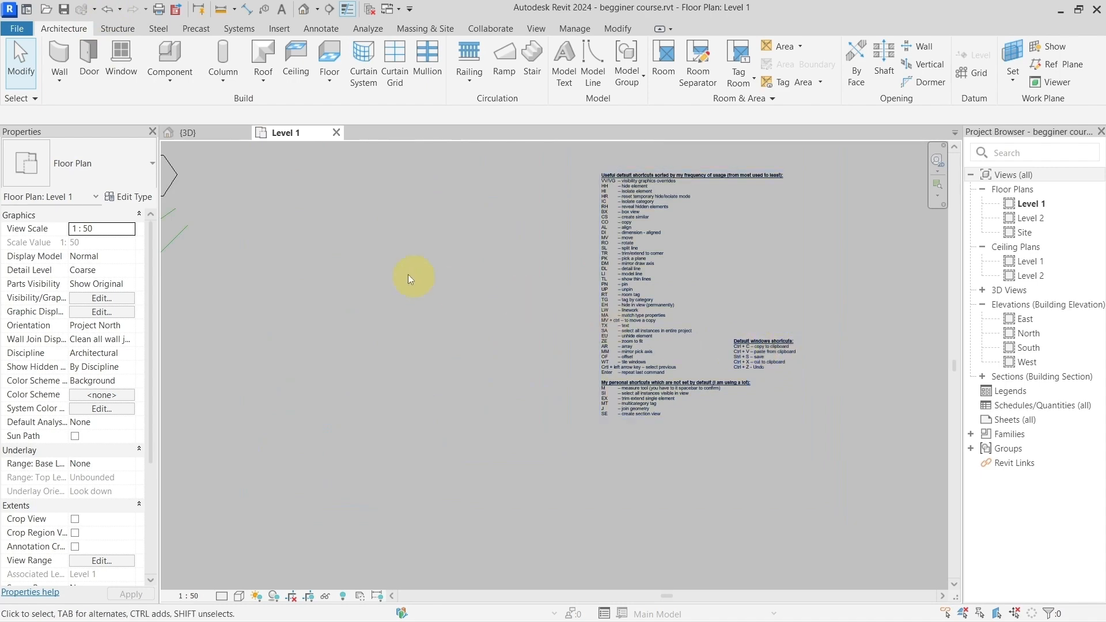
middle_drag(413, 279, 765, 357)
middle_drag(528, 227, 529, 404)
scroll(634, 340, up, 6)
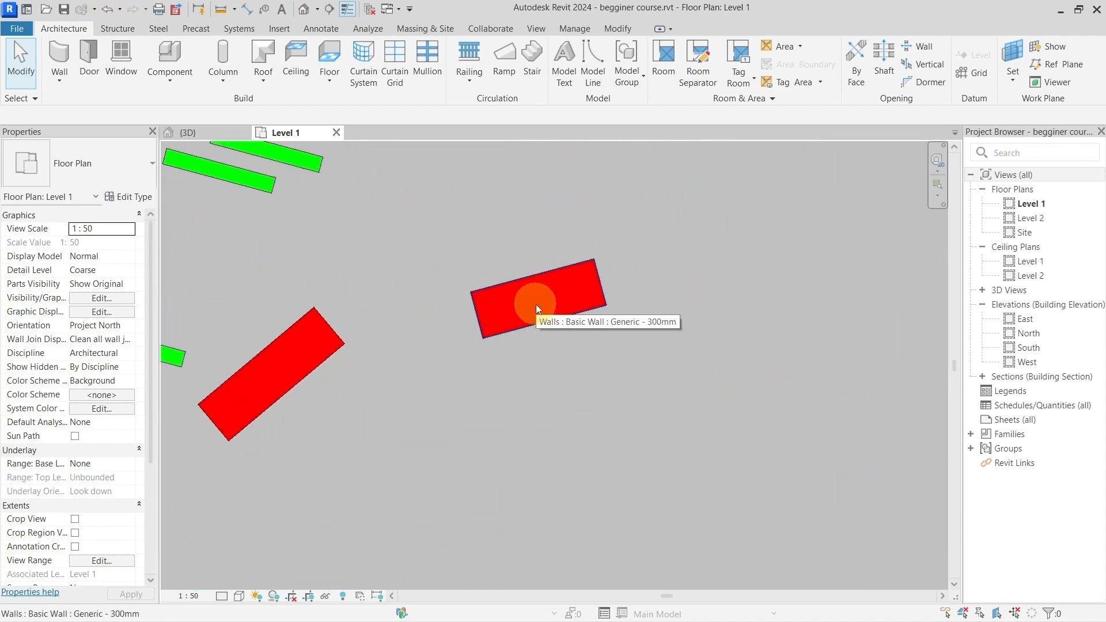
click(536, 304)
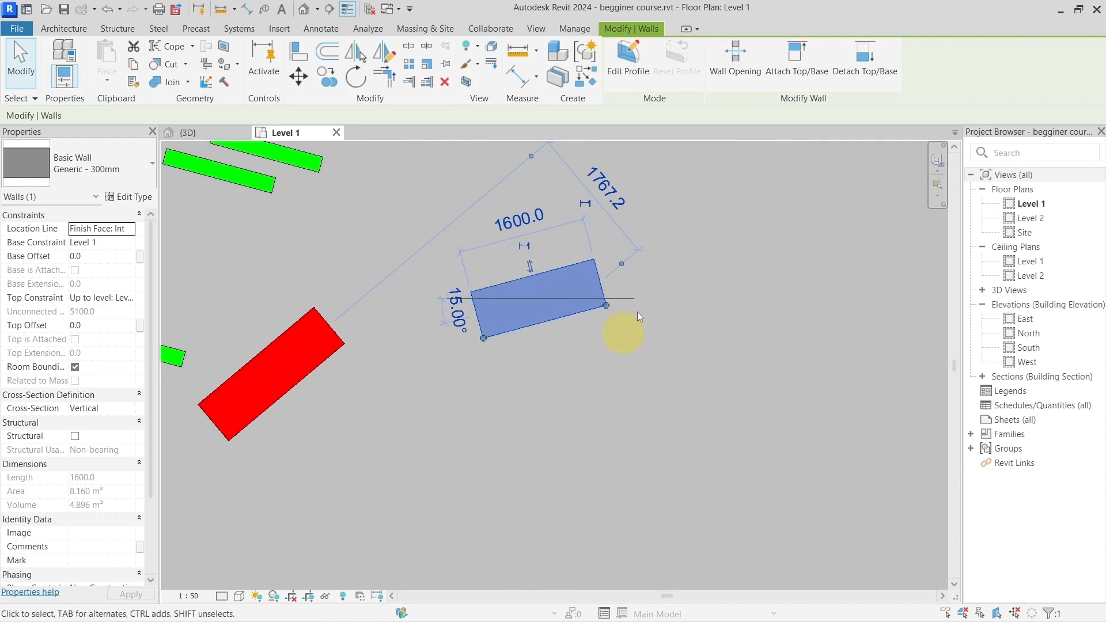
click(597, 294)
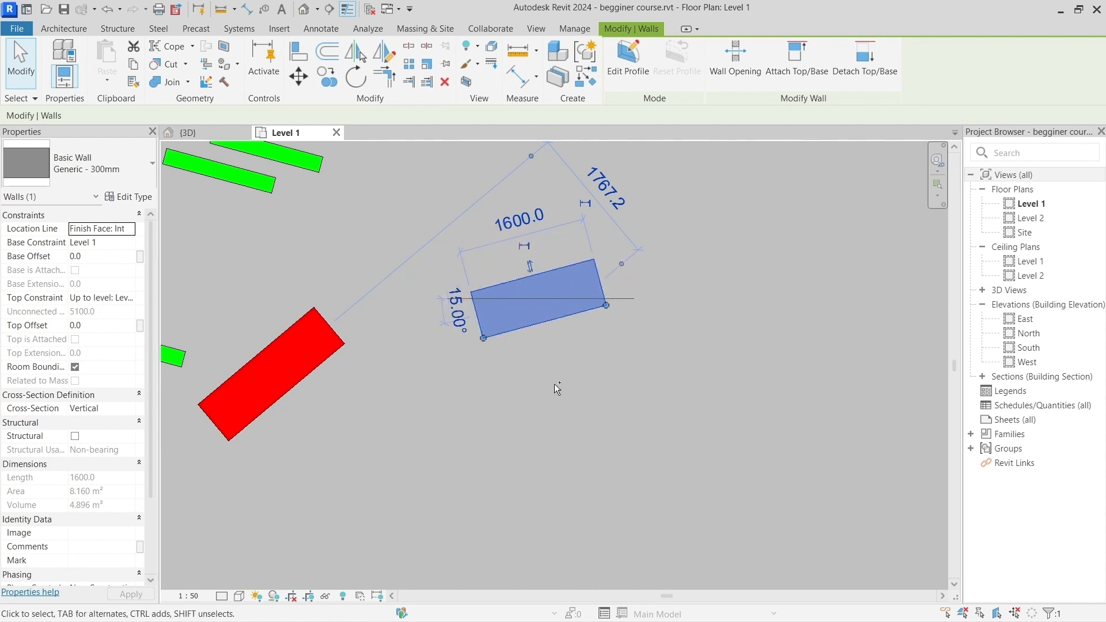
key(ctrl+c)
key(ctrl+v)
click(690, 461)
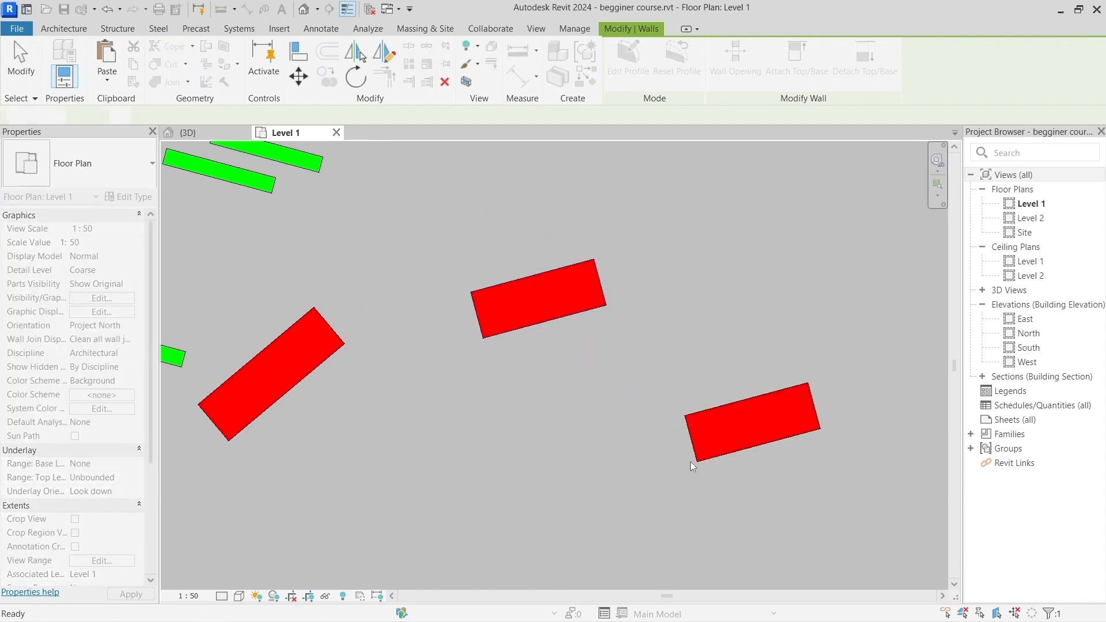
click(679, 329)
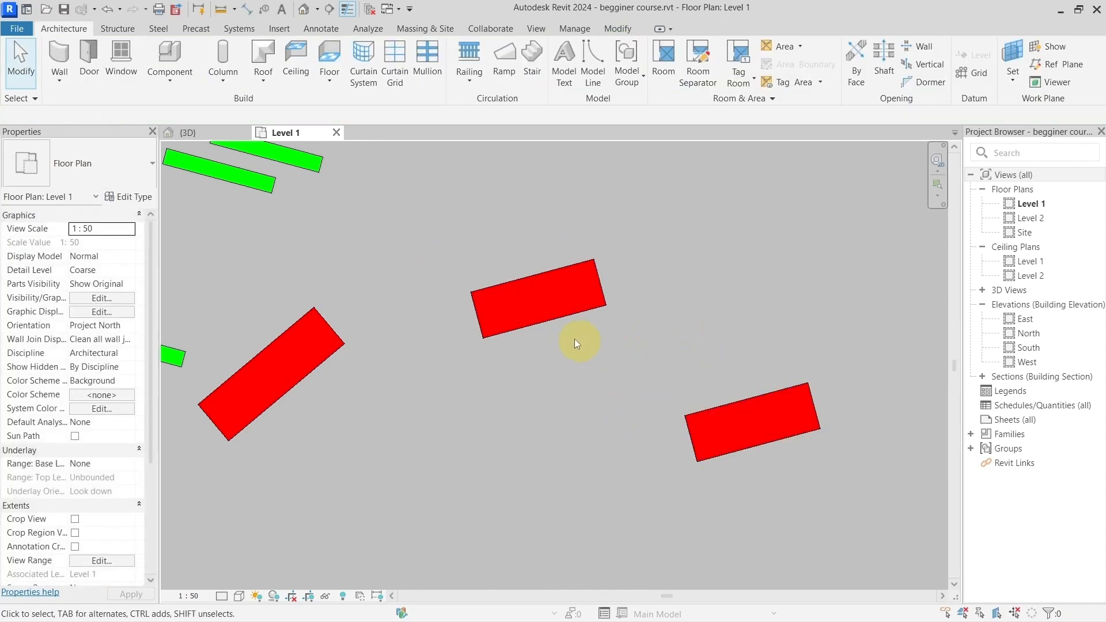
Step: Delete the original 15° red wall and paste the clipboard copy slightly above and left of its former position
click(537, 313)
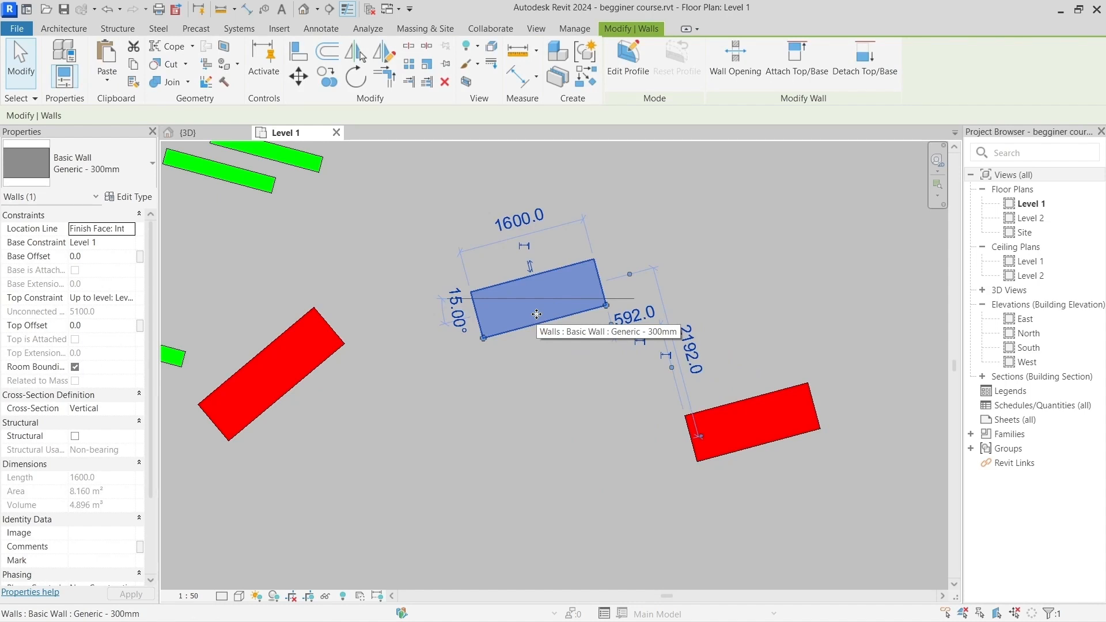
key(Delete)
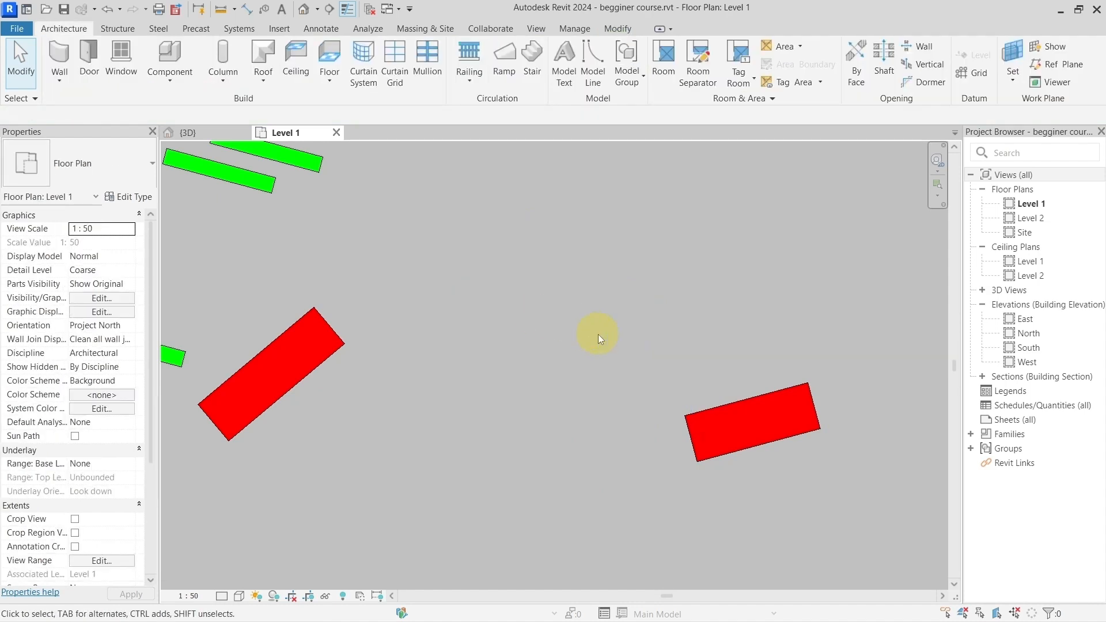
drag(425, 223, 648, 388)
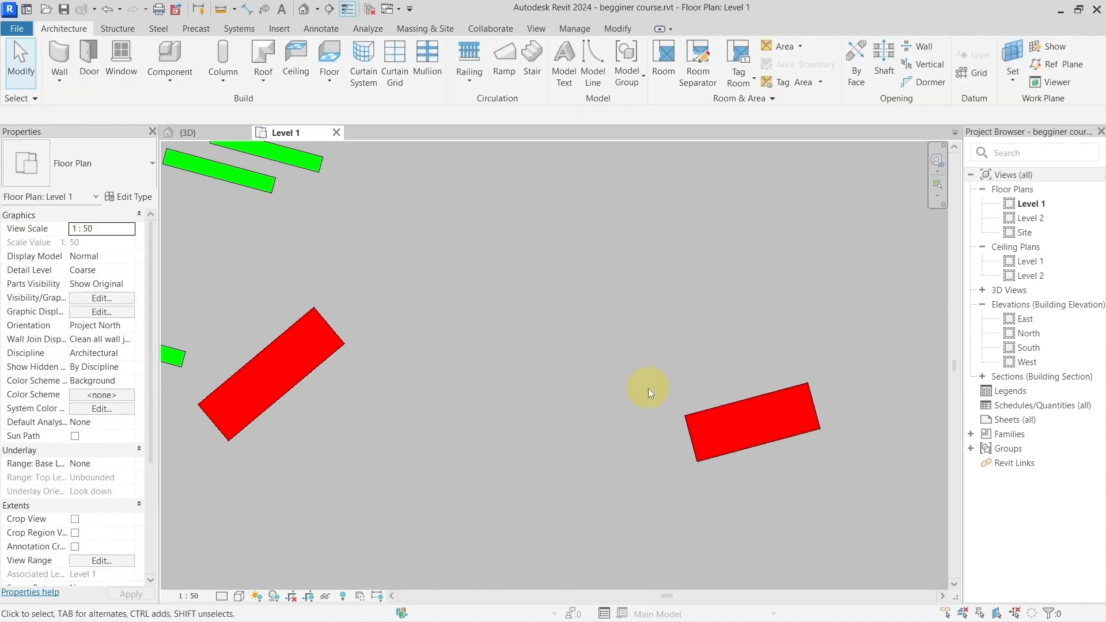
key(ctrl+v)
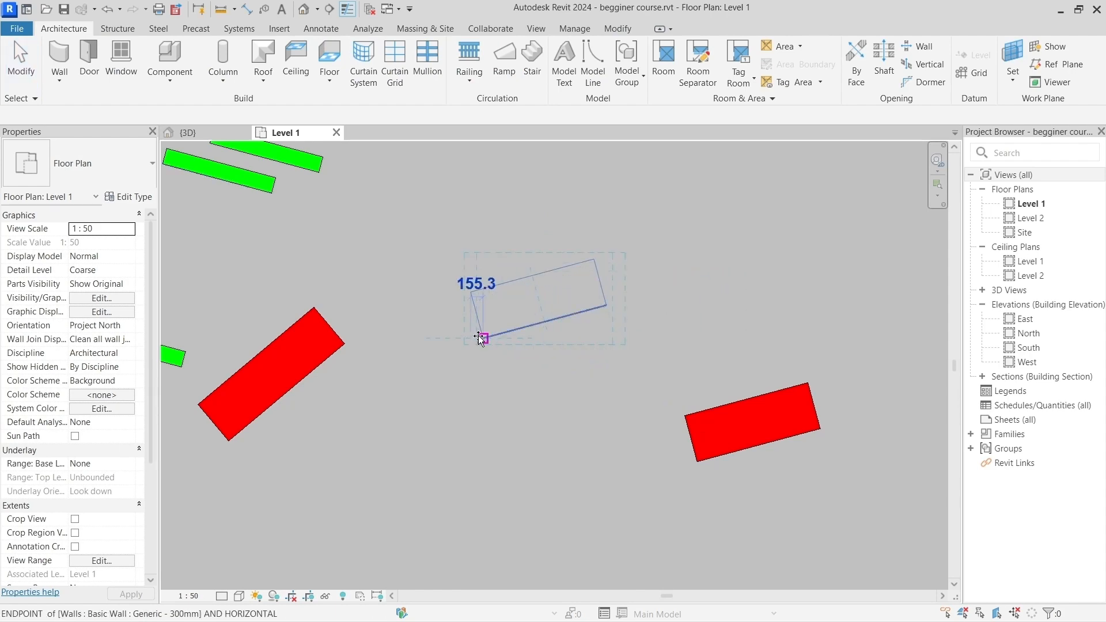
click(447, 301)
click(576, 355)
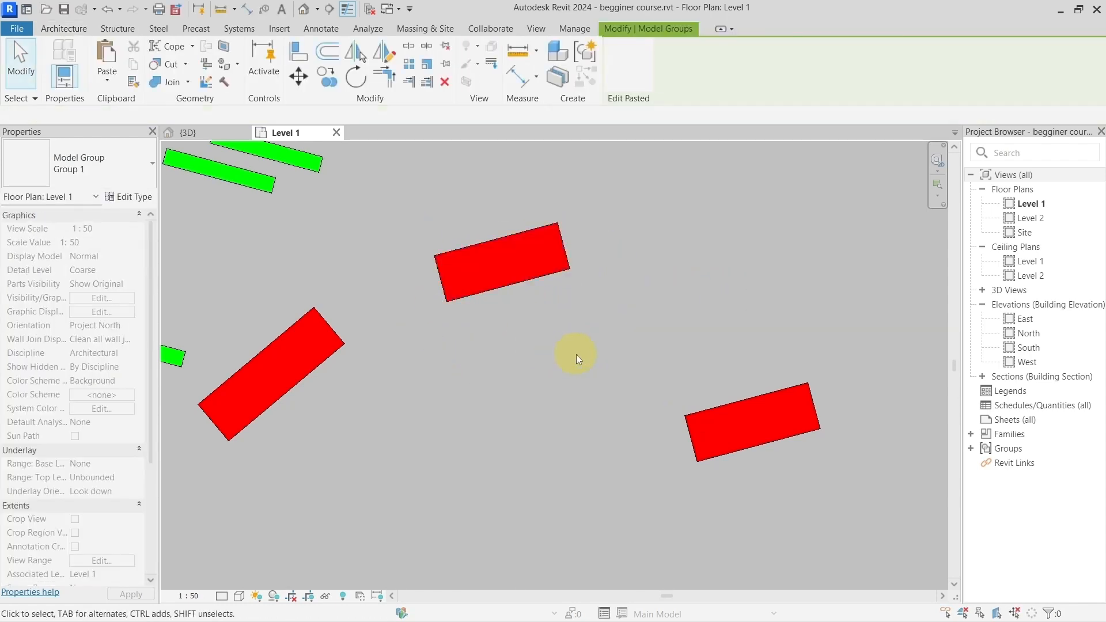
Step: Read the list of personal shortcuts that are not set by default, from measure tool to create section view
scroll(576, 354, down, 5)
middle_drag(714, 456, 565, 296)
scroll(614, 389, up, 3)
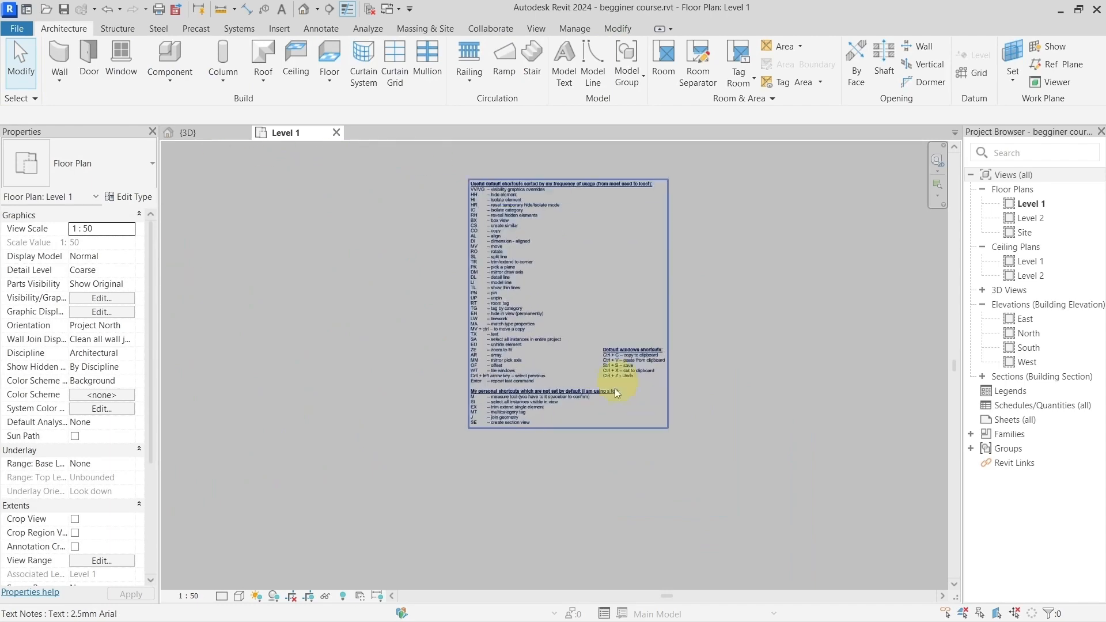
scroll(613, 389, up, 3)
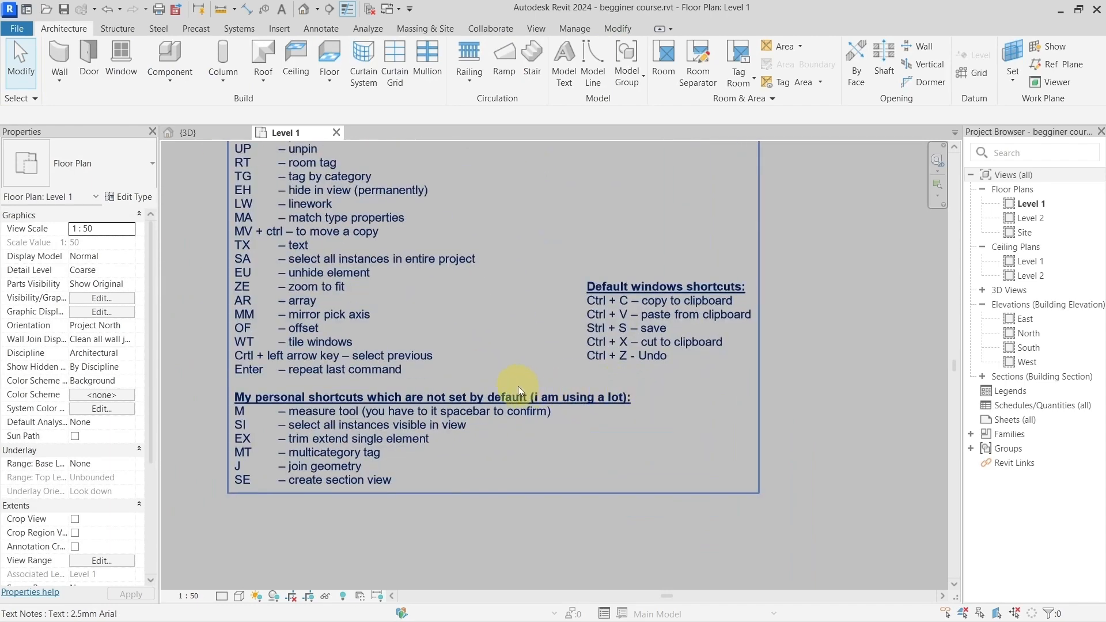
middle_drag(518, 386, 557, 374)
middle_drag(437, 373, 542, 353)
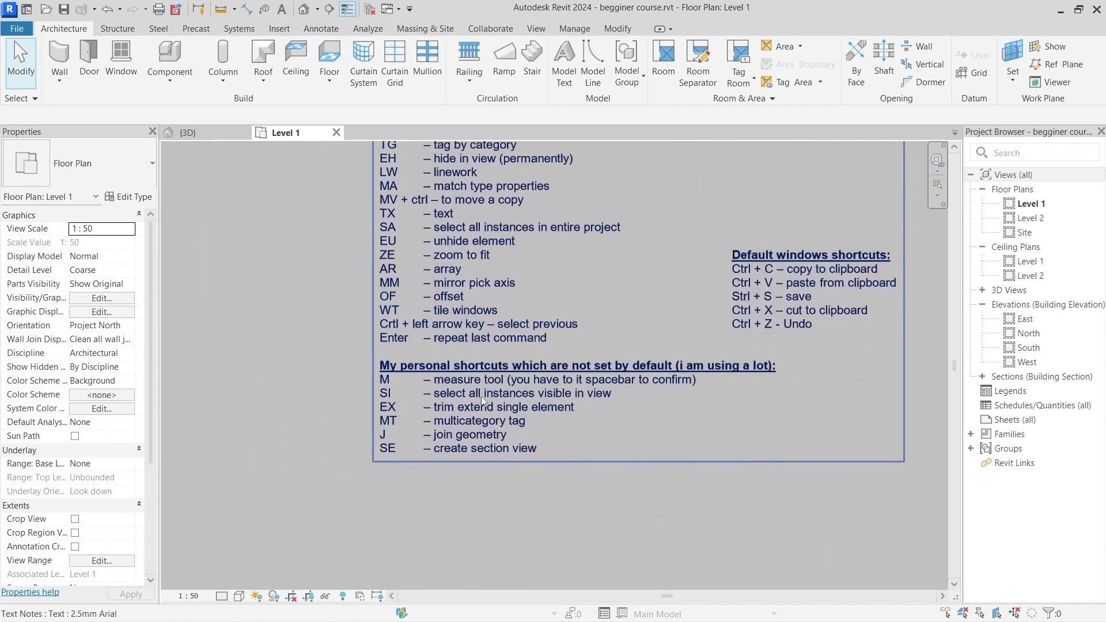
scroll(481, 396, up, 2)
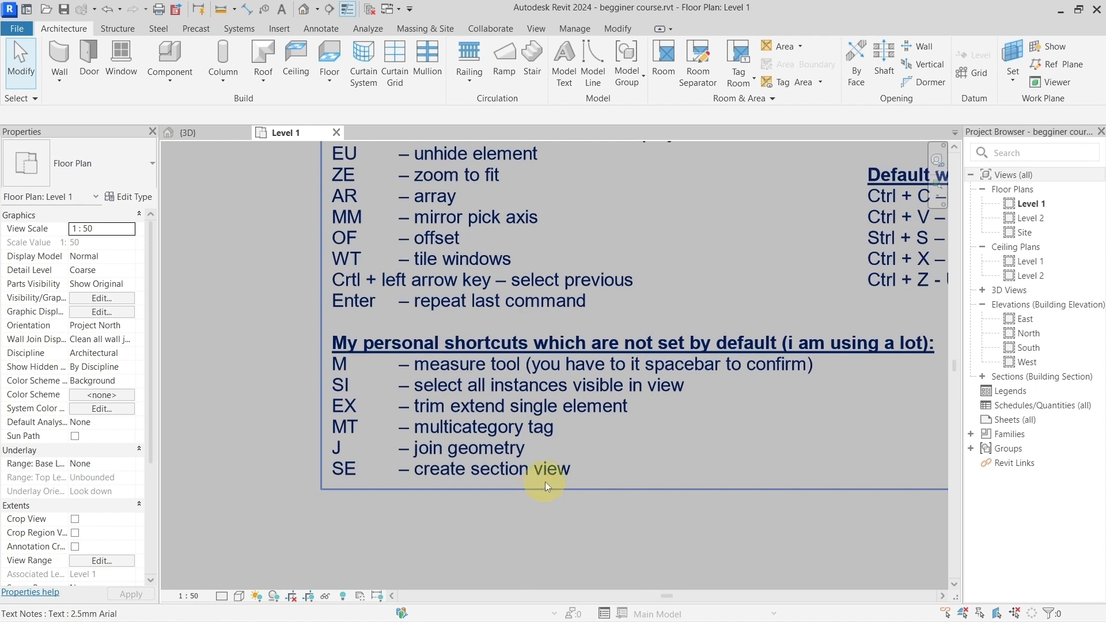
middle_drag(548, 482, 473, 475)
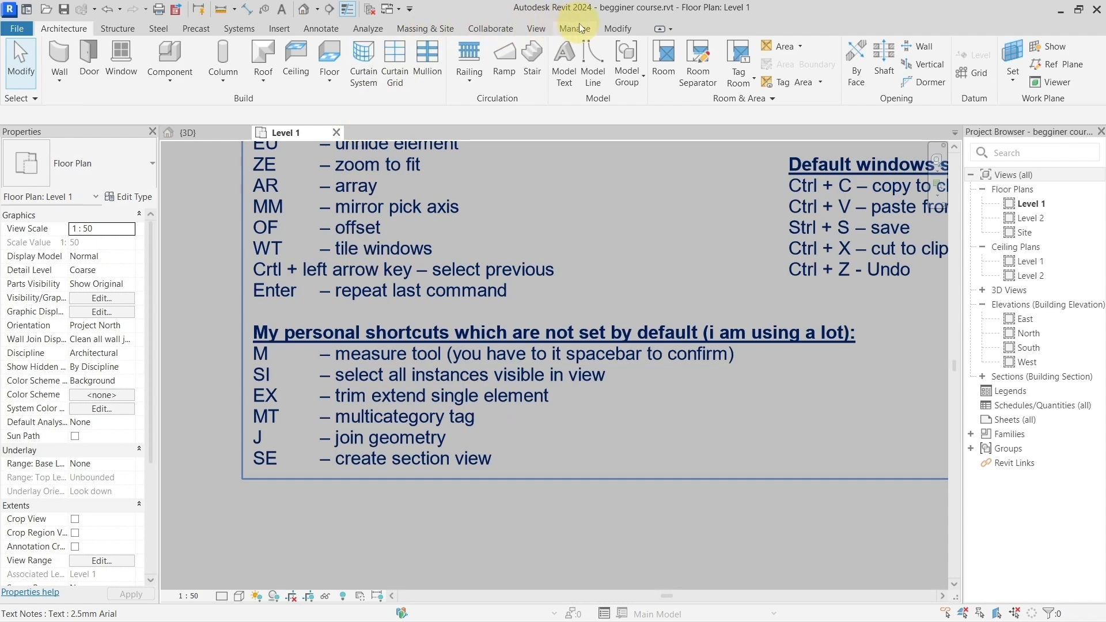
Step: Measure between two references from the lower bent model line's upper-right end to a free point beyond its left end
click(616, 28)
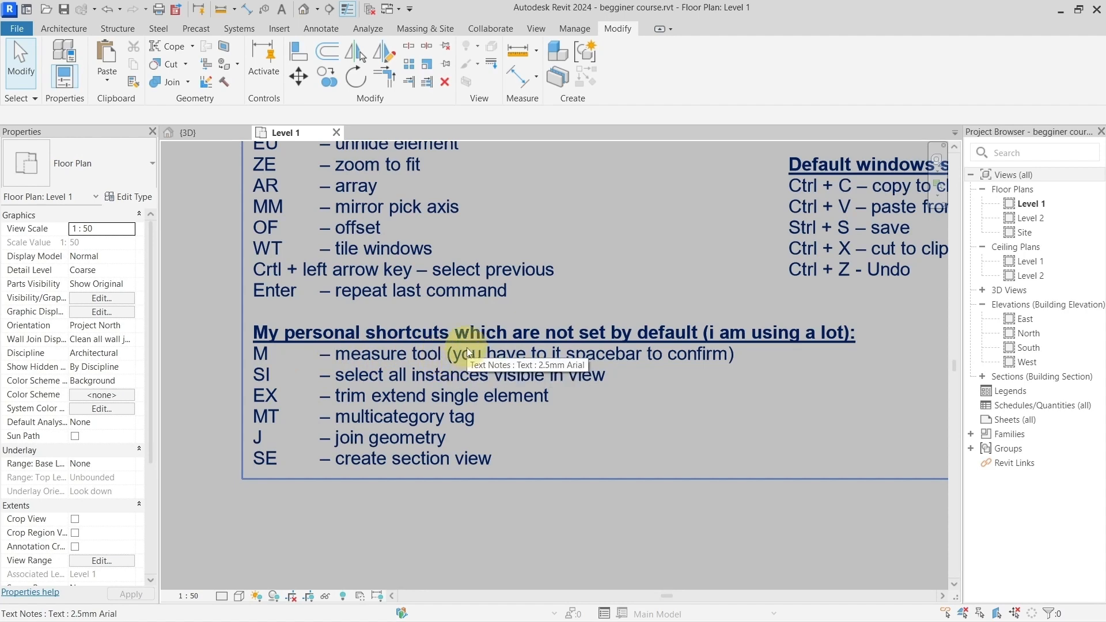
scroll(467, 347, down, 6)
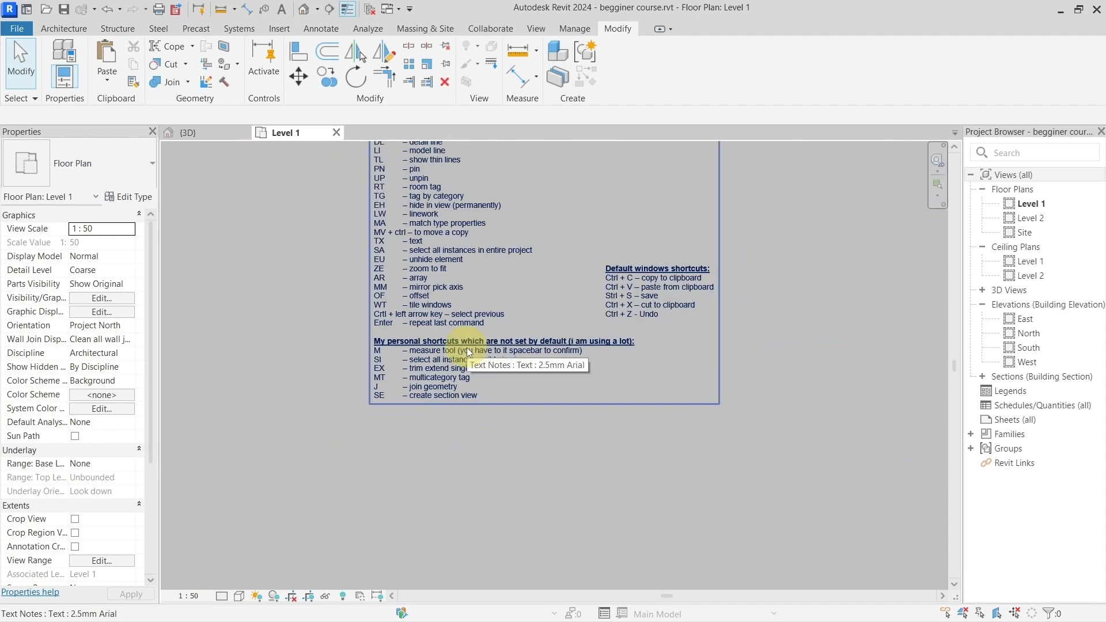
middle_drag(527, 330, 726, 468)
middle_drag(461, 315, 650, 339)
middle_drag(468, 311, 545, 323)
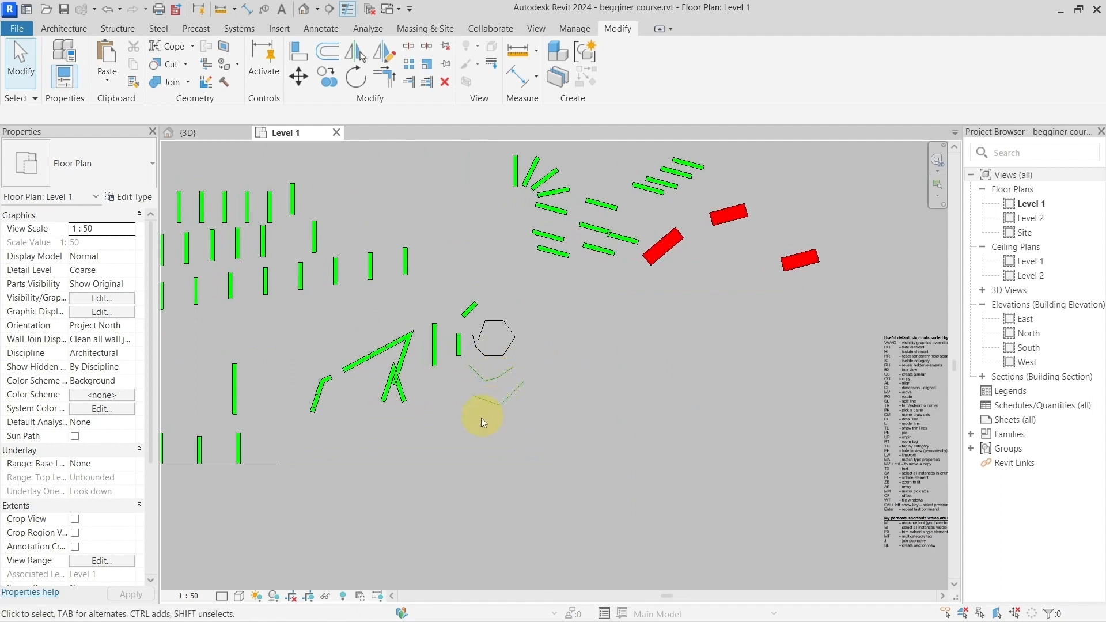
scroll(505, 401, up, 6)
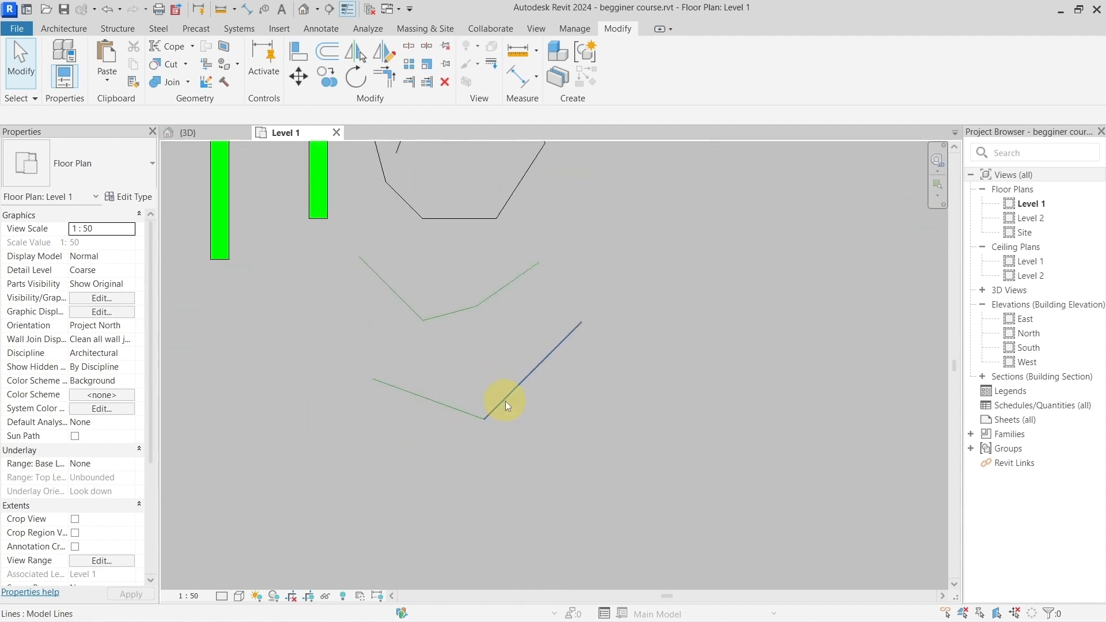
middle_drag(496, 353, 492, 375)
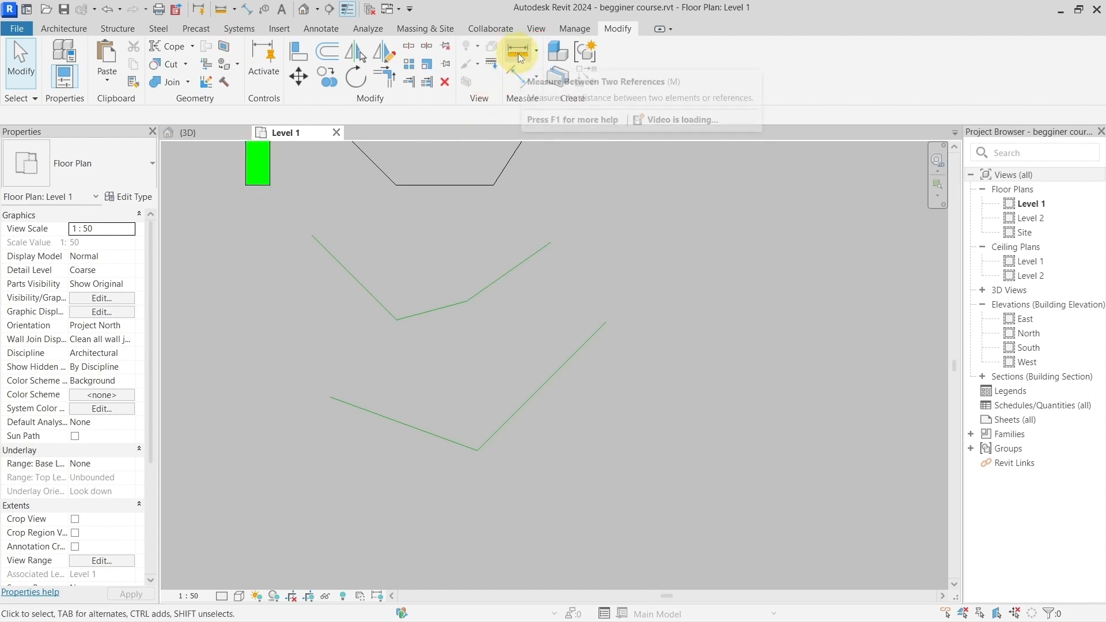
click(517, 53)
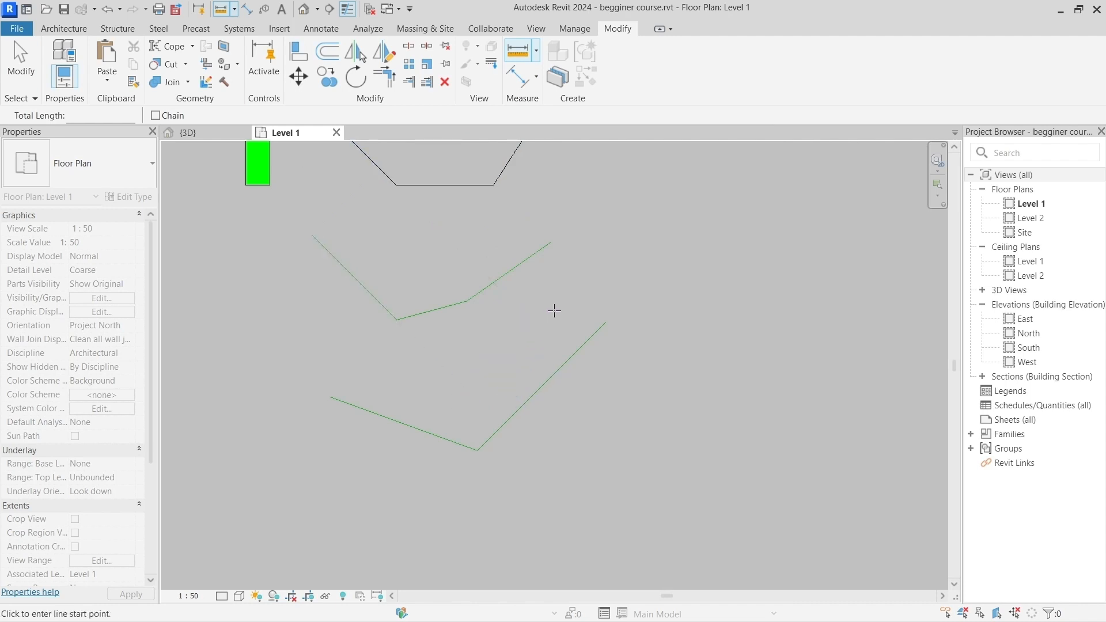
click(606, 322)
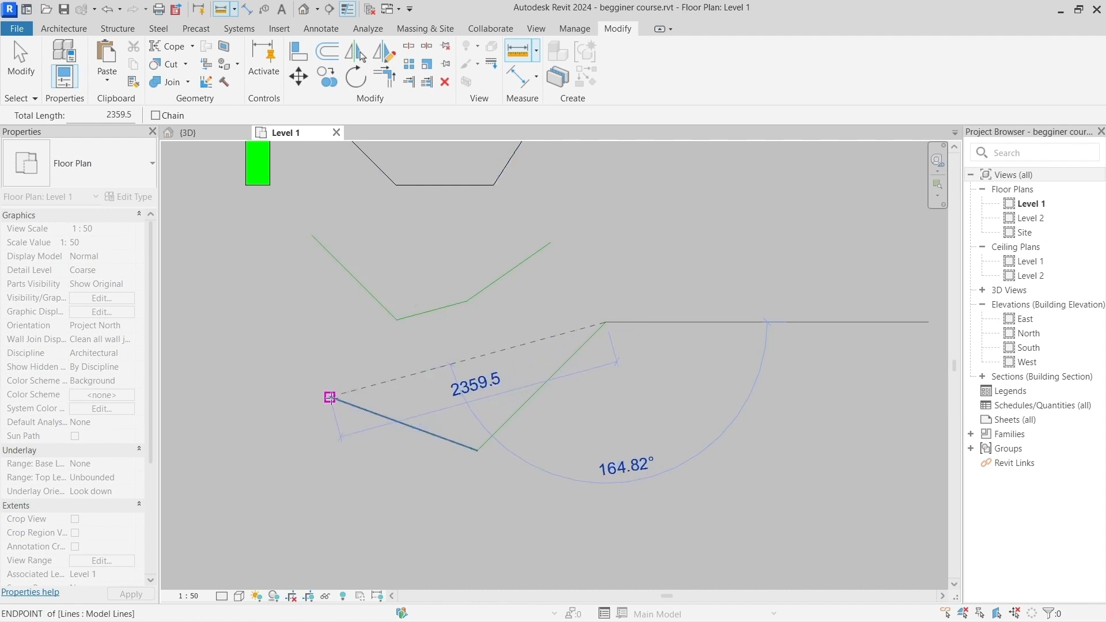
click(330, 397)
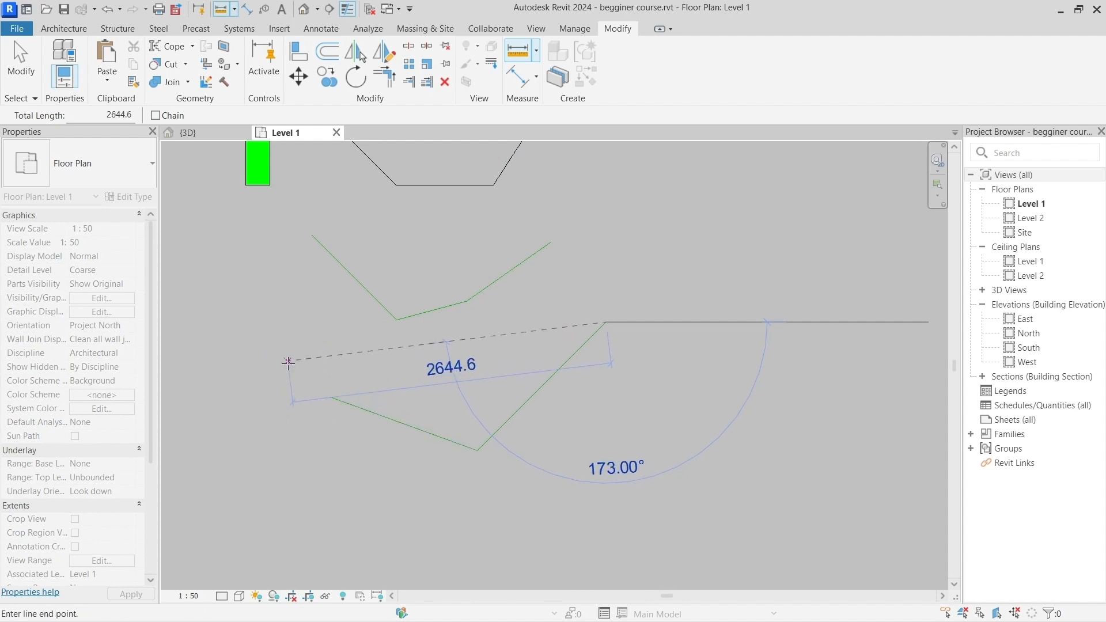
click(288, 361)
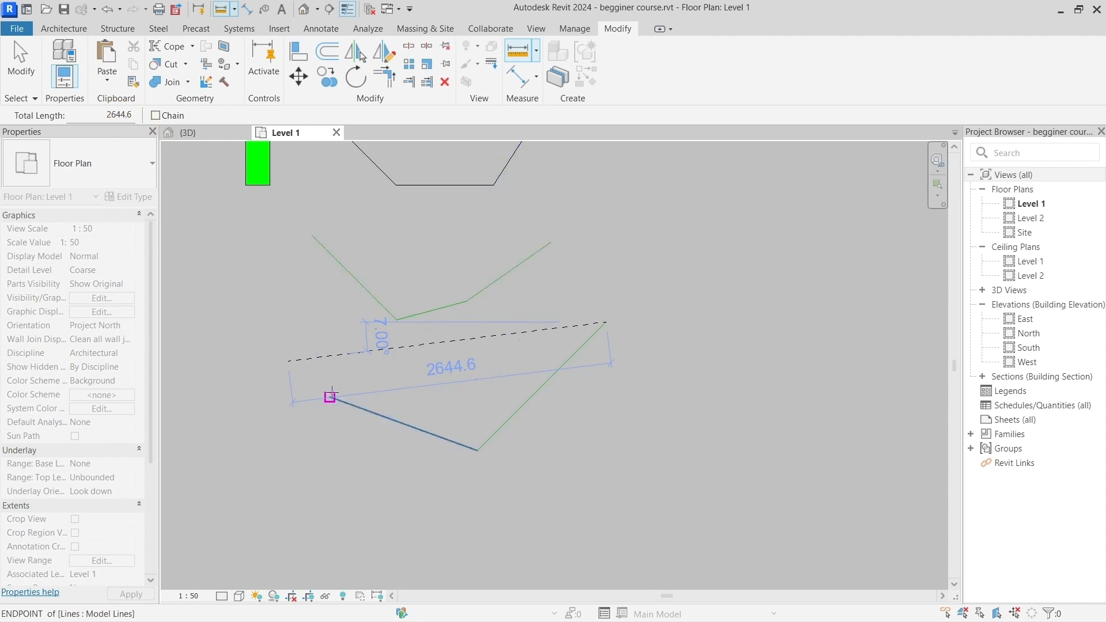
Step: Measure the distance between the lower bent line's two ends, and a free diagonal between two points above its right end
click(331, 397)
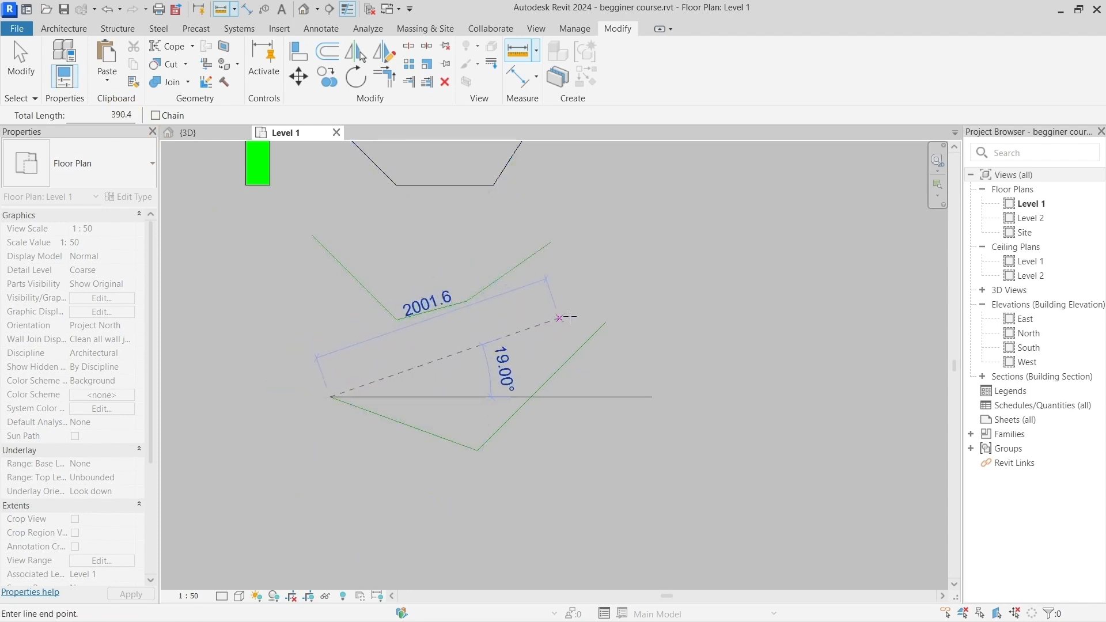
click(606, 322)
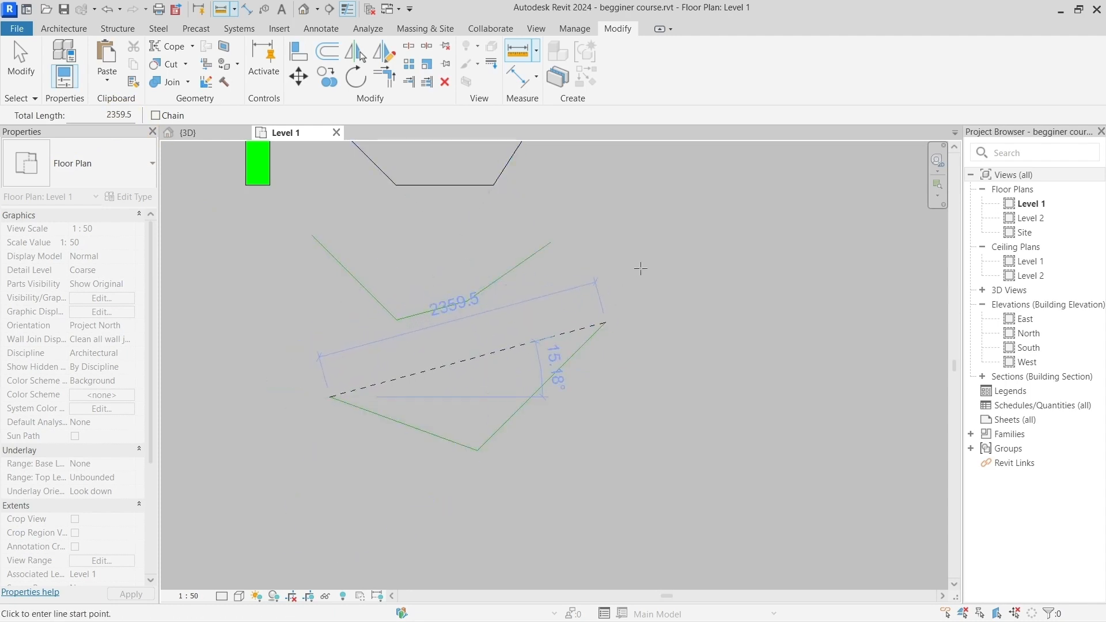
click(640, 268)
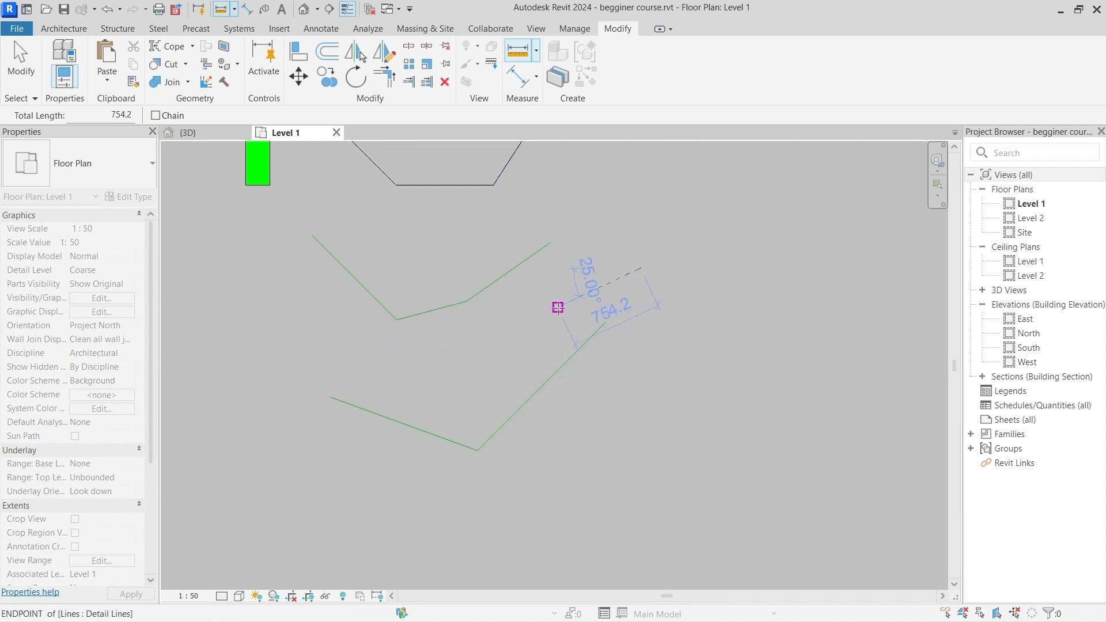
click(559, 306)
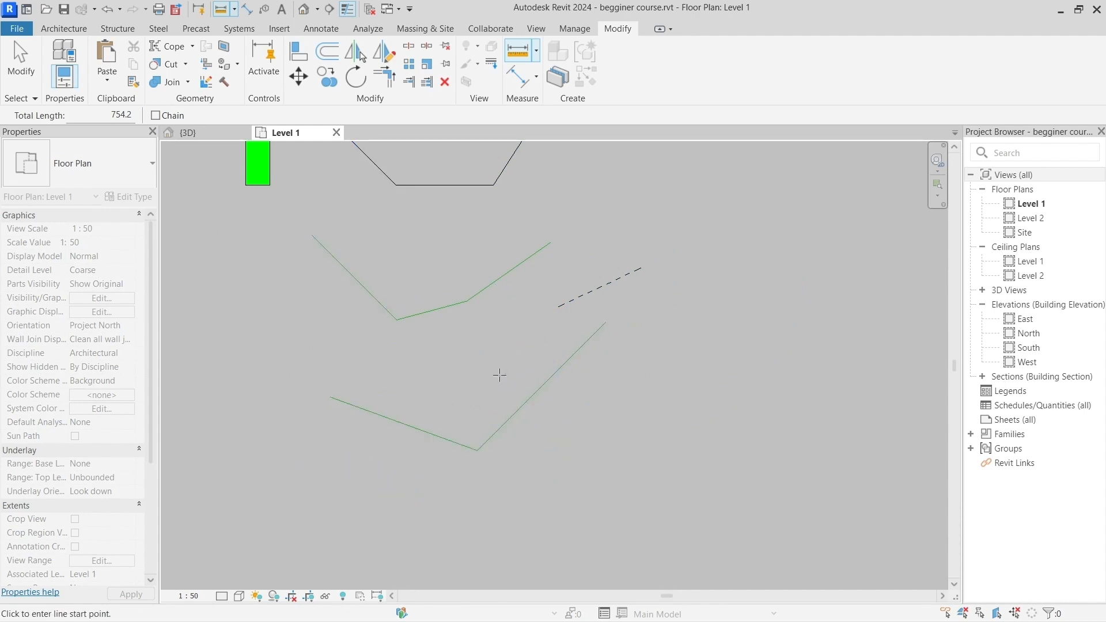
Step: Measure from a point on the lower bent line's left segment to free points above it, checking each direction's angle from horizontal
click(522, 56)
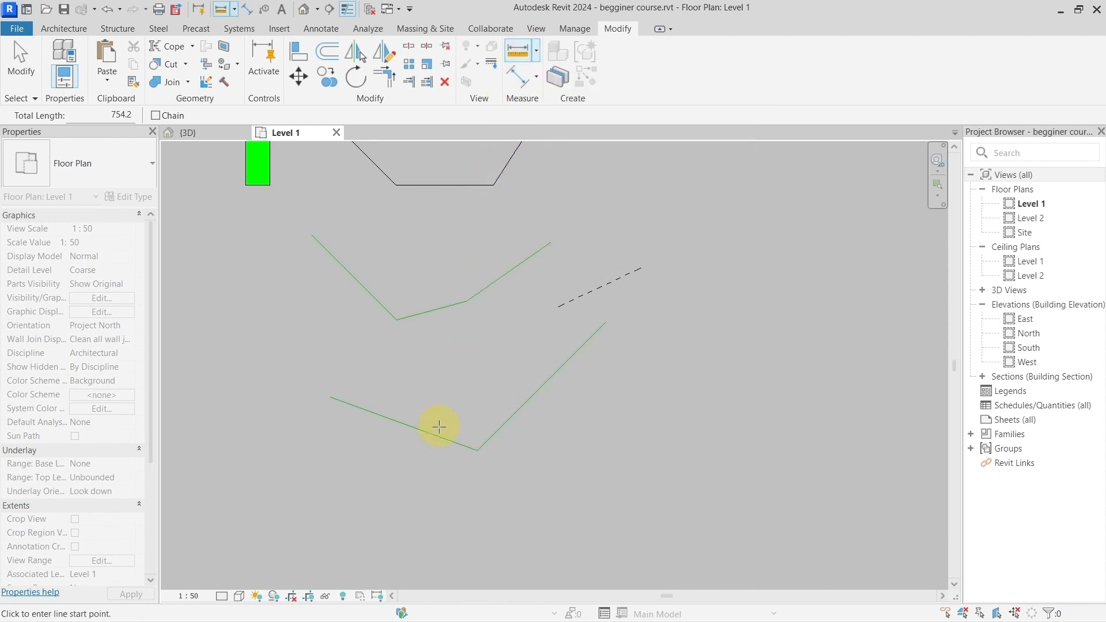
click(432, 433)
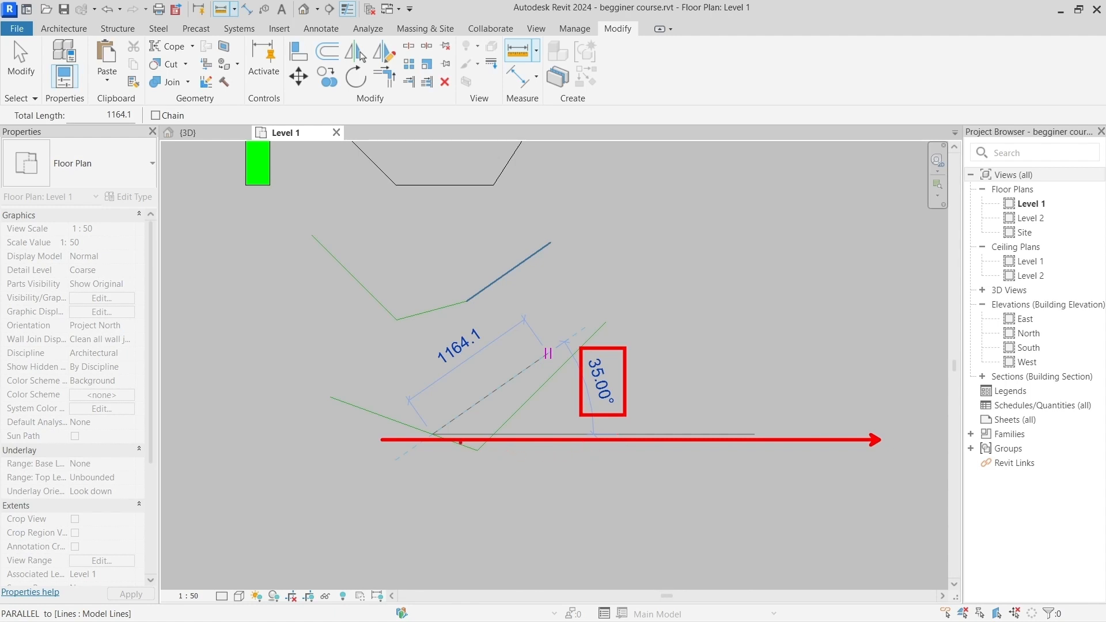
drag(465, 447, 611, 509)
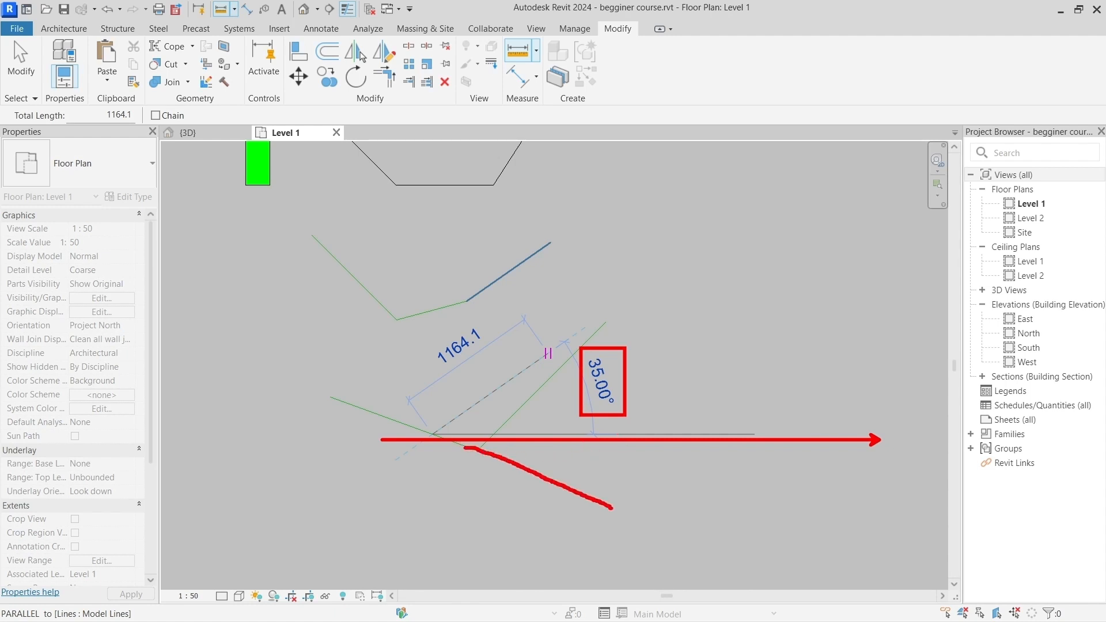
mouse_move(526, 487)
mouse_down()
mouse_move(518, 383)
mouse_move(501, 361)
mouse_move(504, 398)
mouse_up()
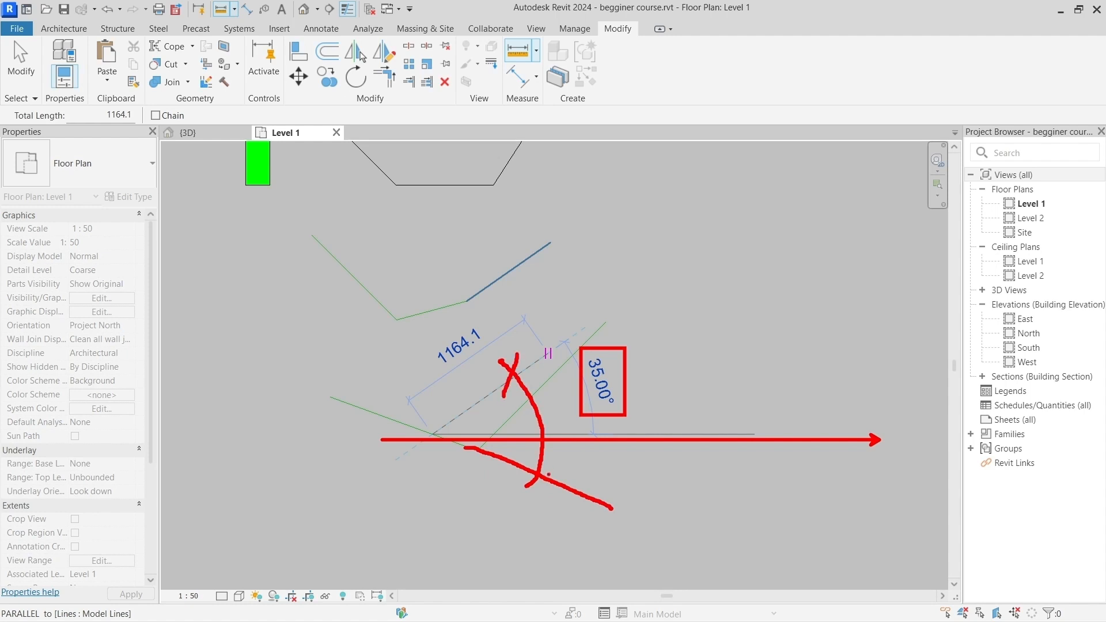
drag(565, 473, 520, 490)
key(Escape)
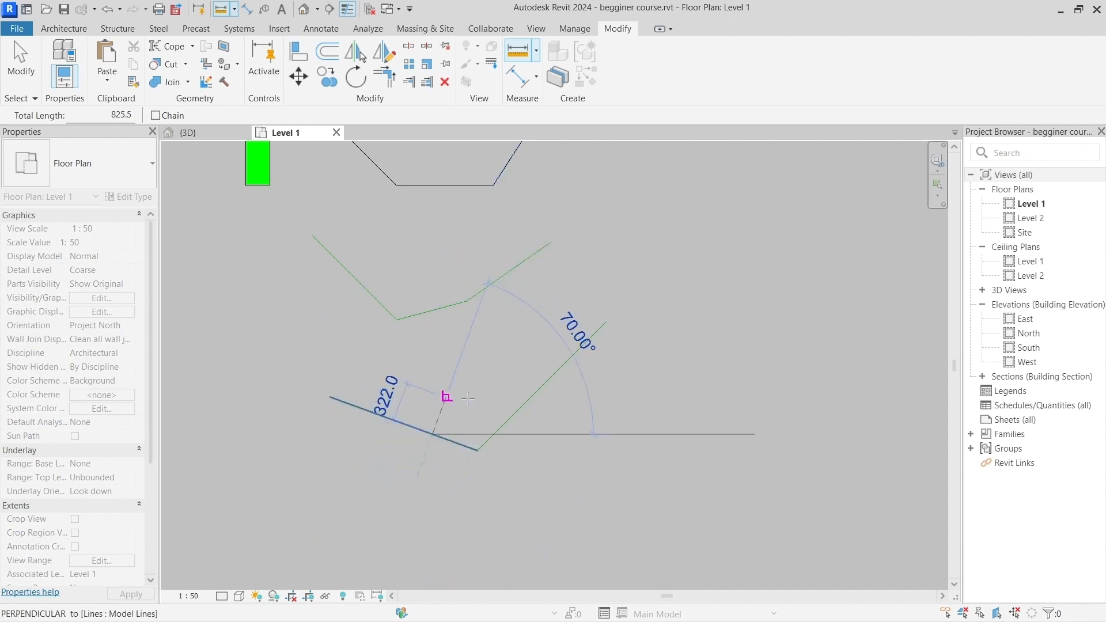
key(Escape)
key(Escape)
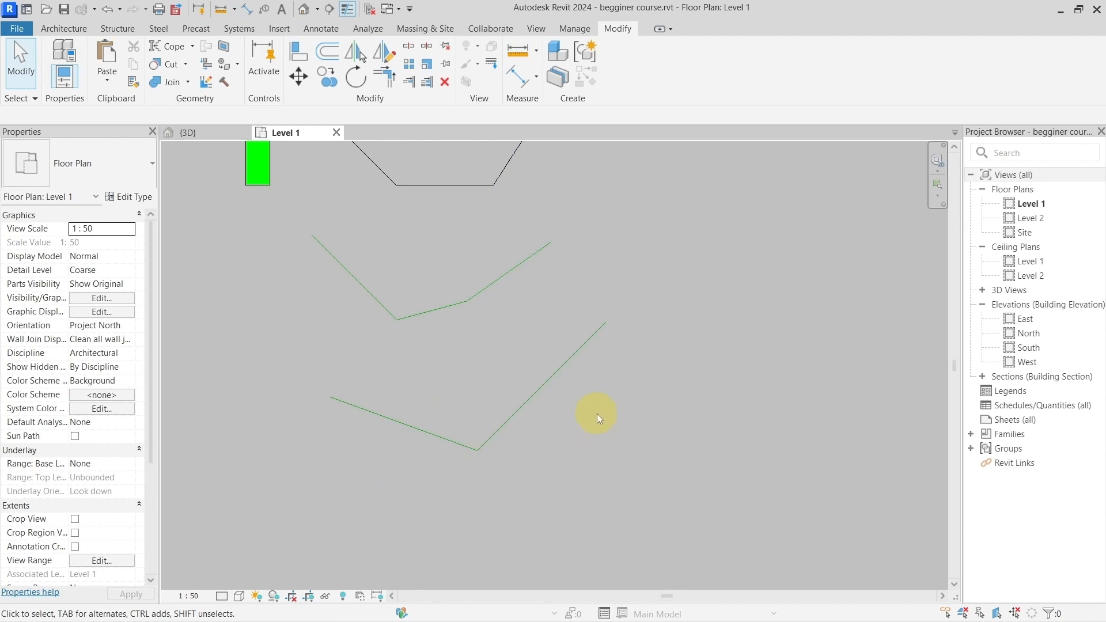
click(537, 51)
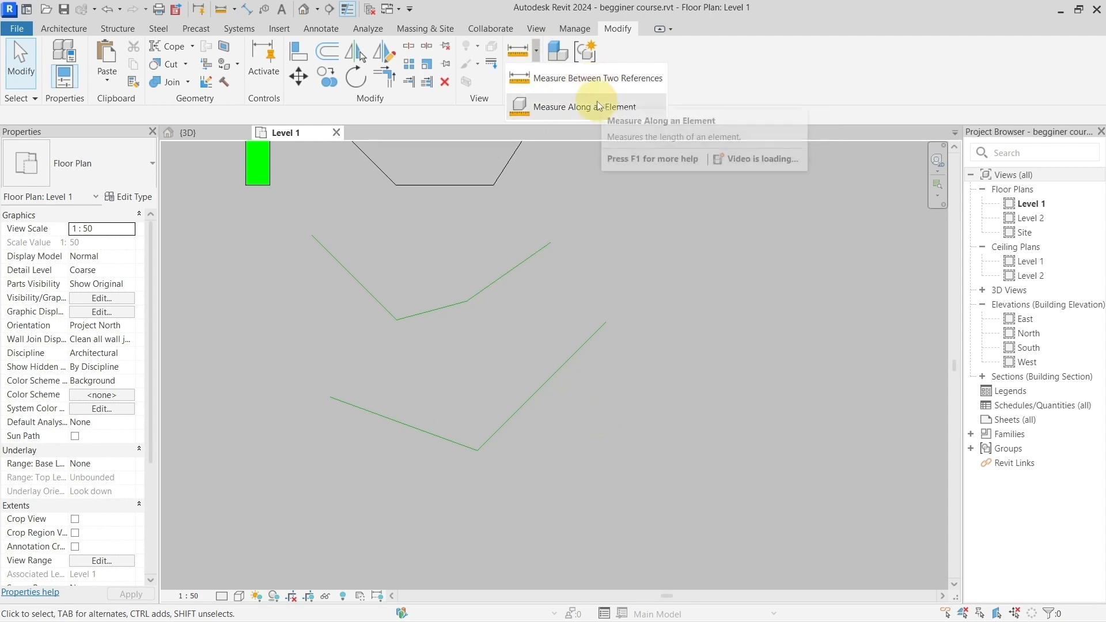
click(534, 51)
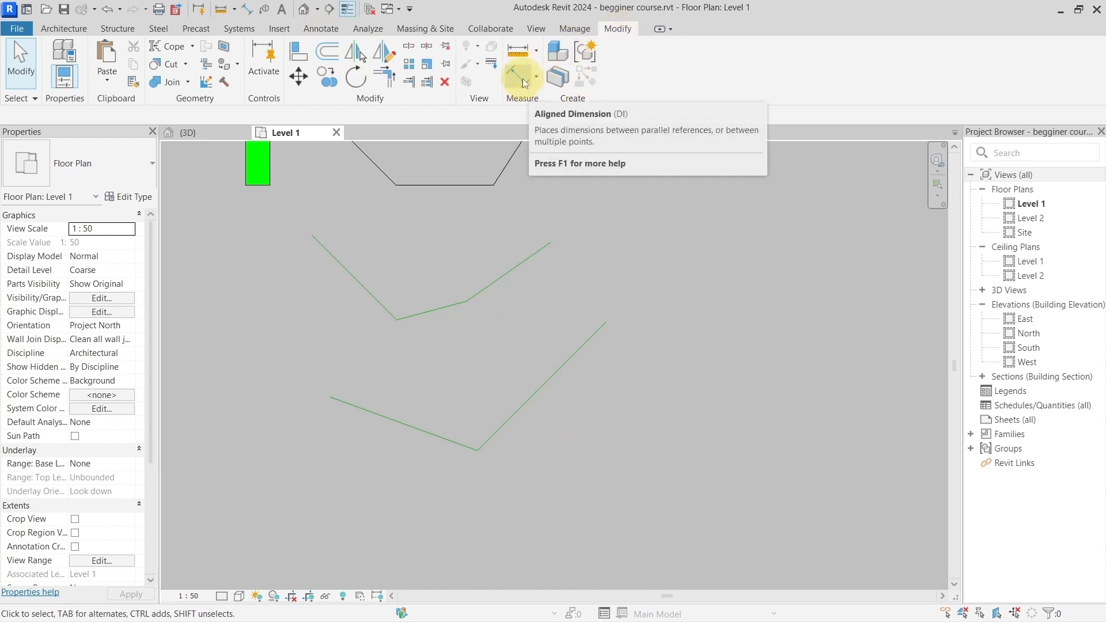
click(323, 30)
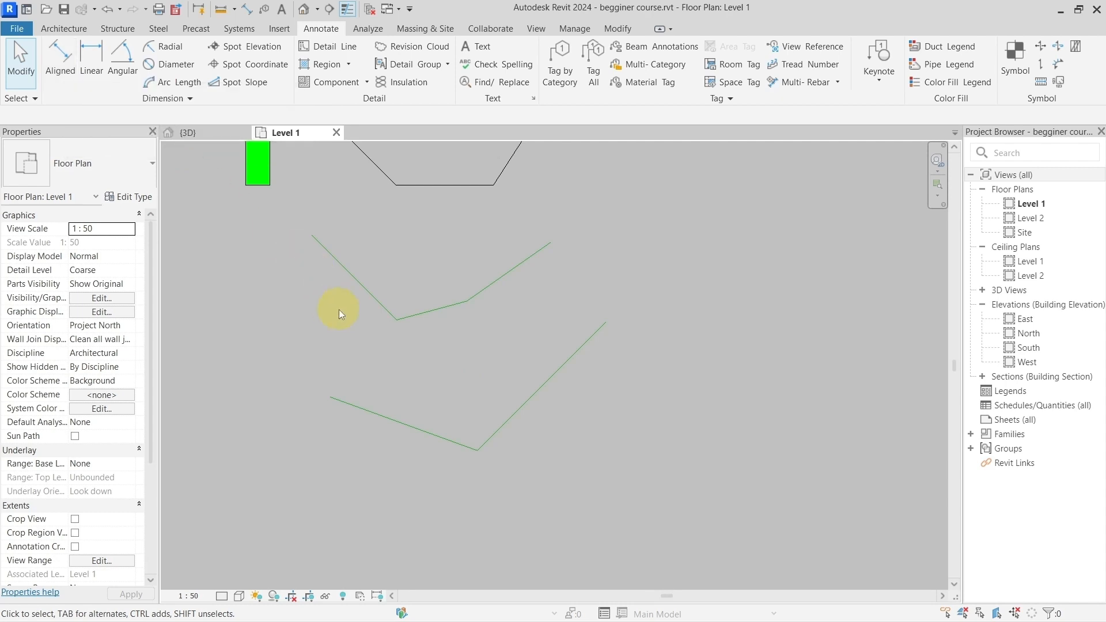
Step: Start an Aligned dimension with the upper-right endpoint of the lower bent line's right segment as the first reference
key(d)
key(i)
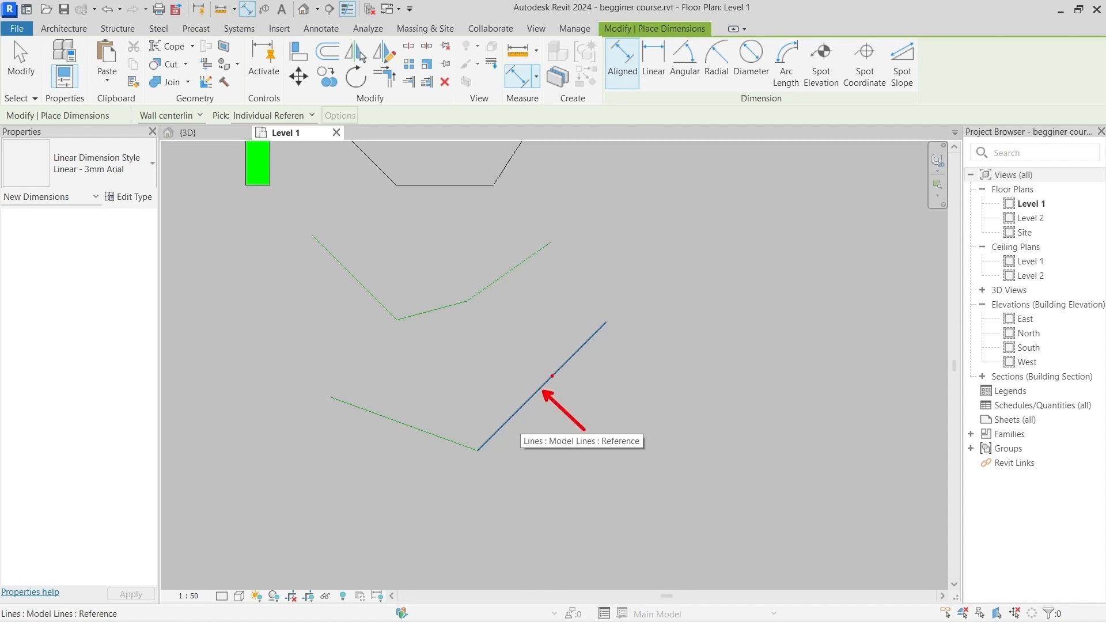
click(540, 390)
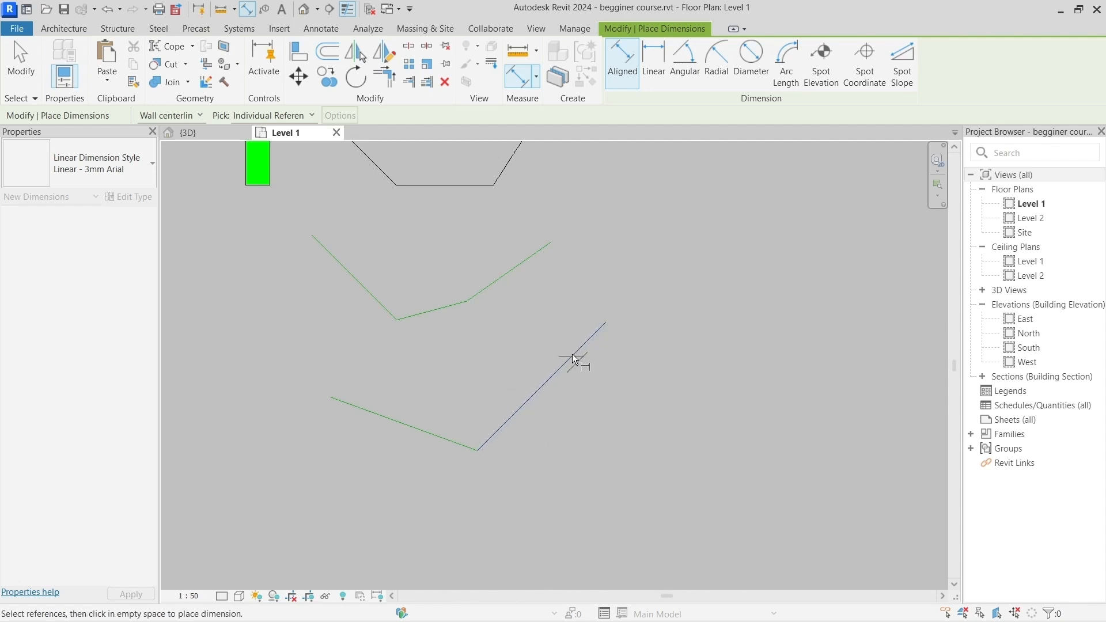
click(499, 440)
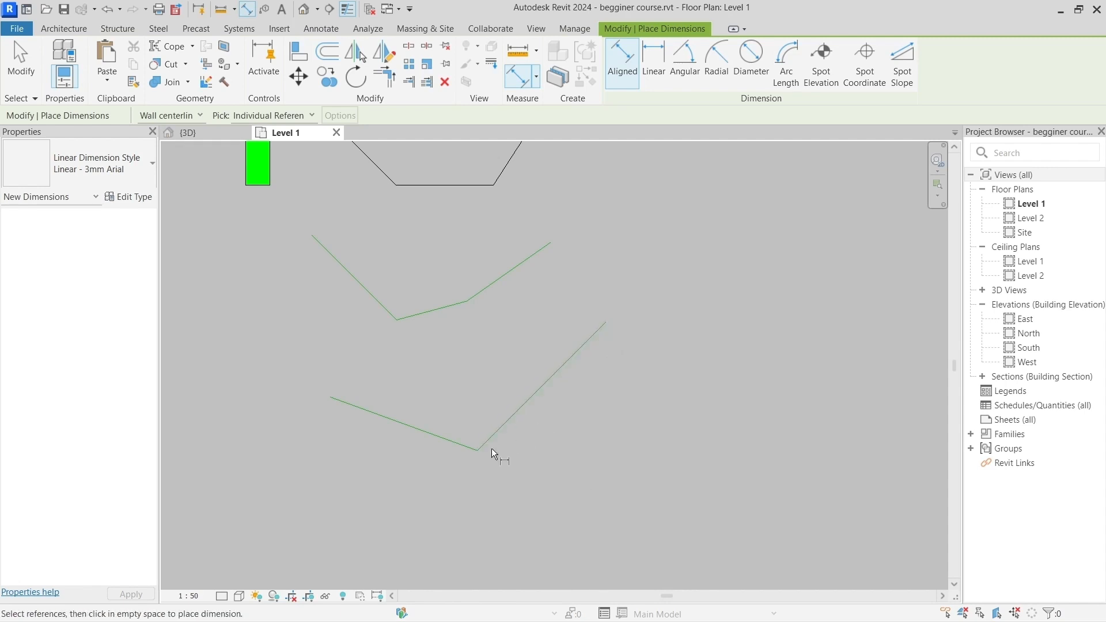
scroll(559, 435, up, 1)
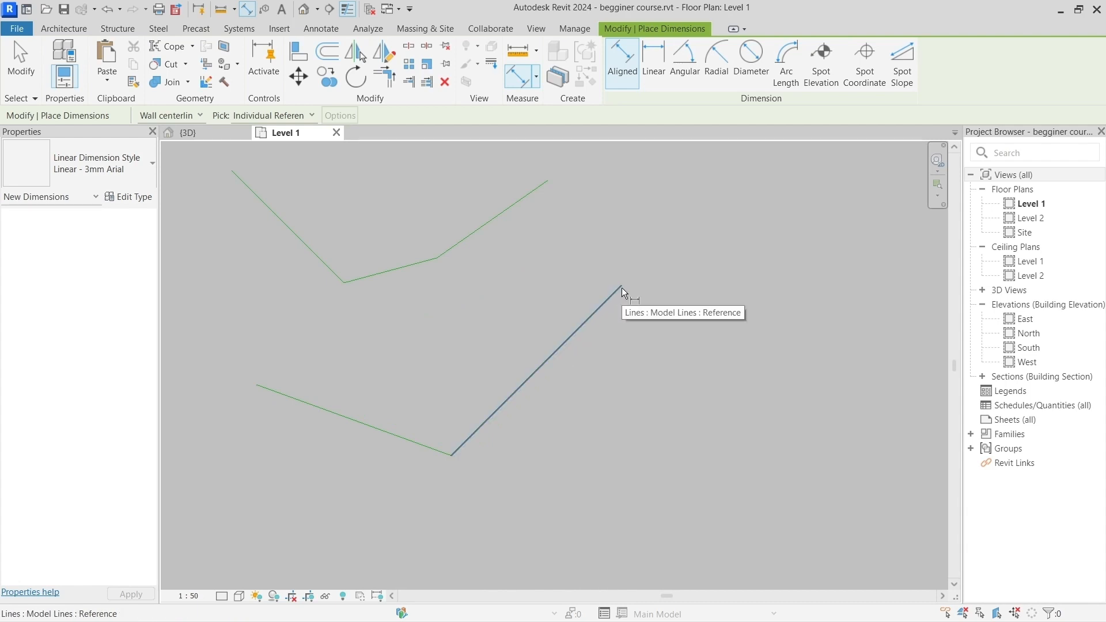
key(Tab)
key(Tab)
key(Tab)
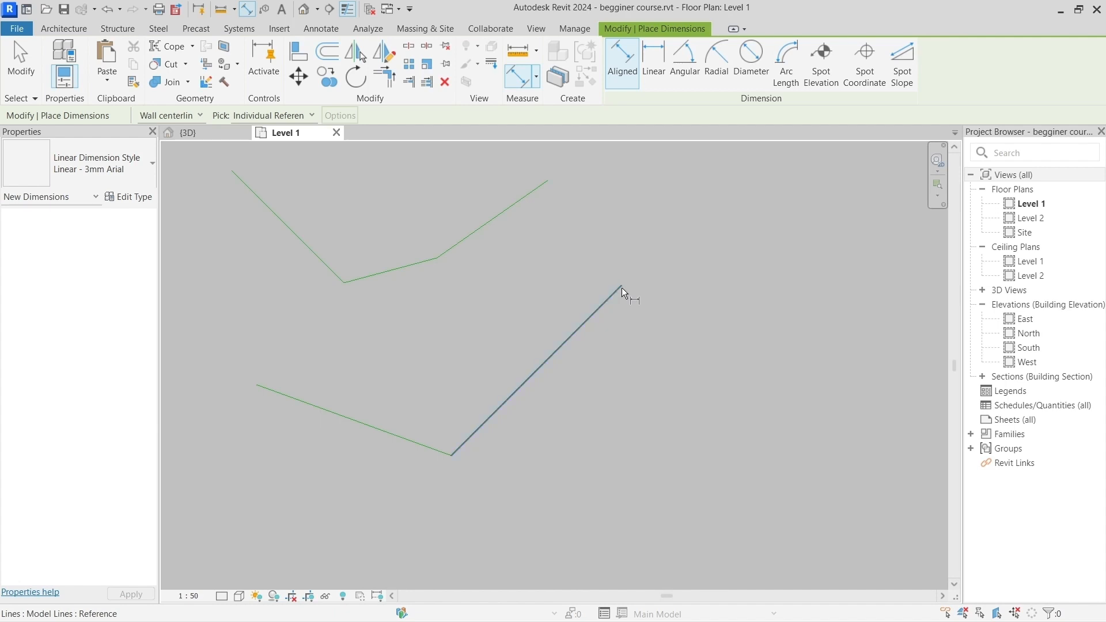
key(Tab)
key(Tab)
key(Tab)
key(Tab)
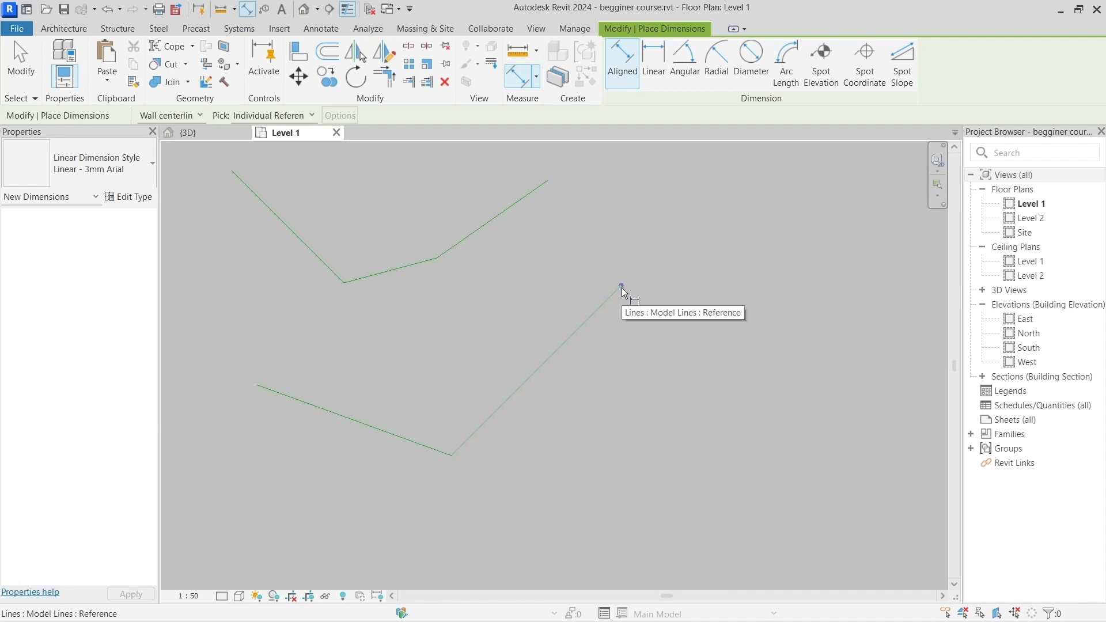
key(Tab)
key(Tab)
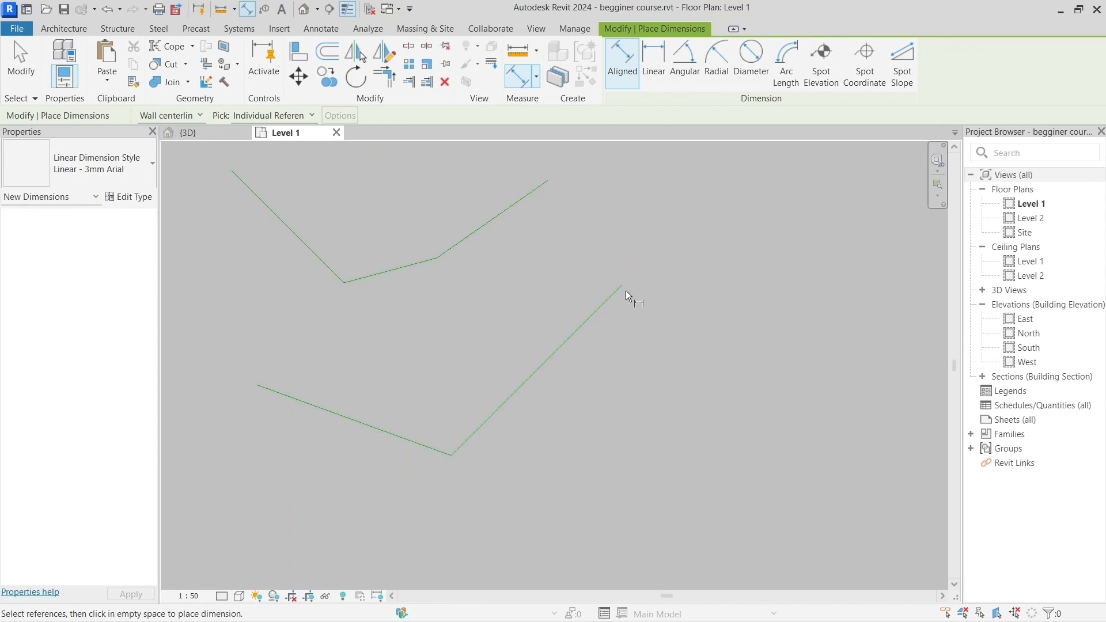
click(621, 285)
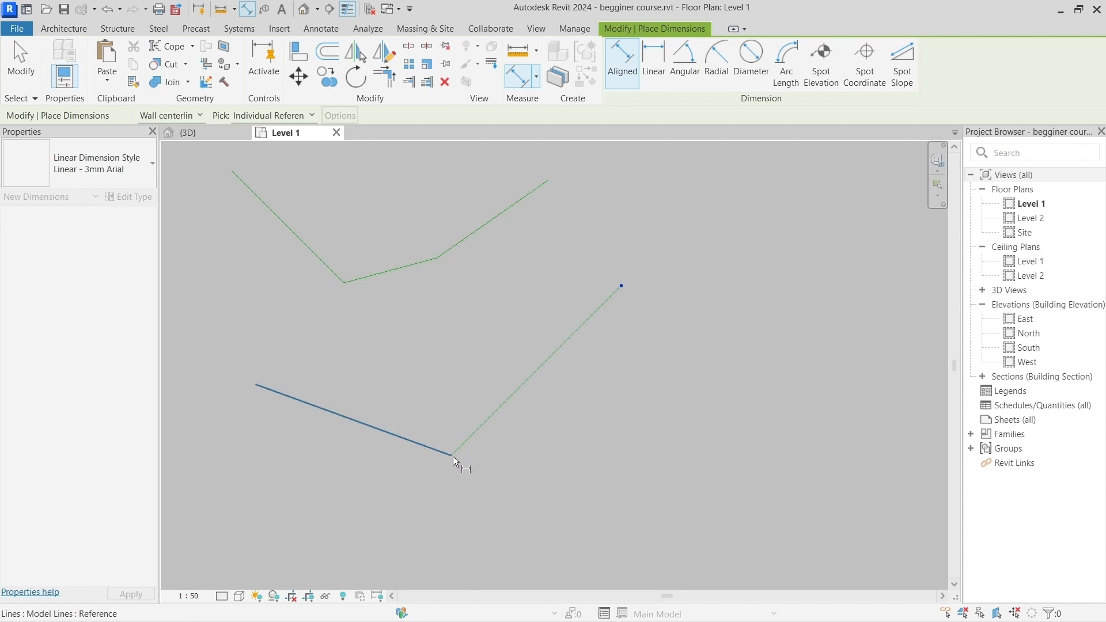
Step: Take the right segment's lower endpoint as second reference and place the aligned dimension parallel to the segment, on its lower-right side
key(Tab)
key(Tab)
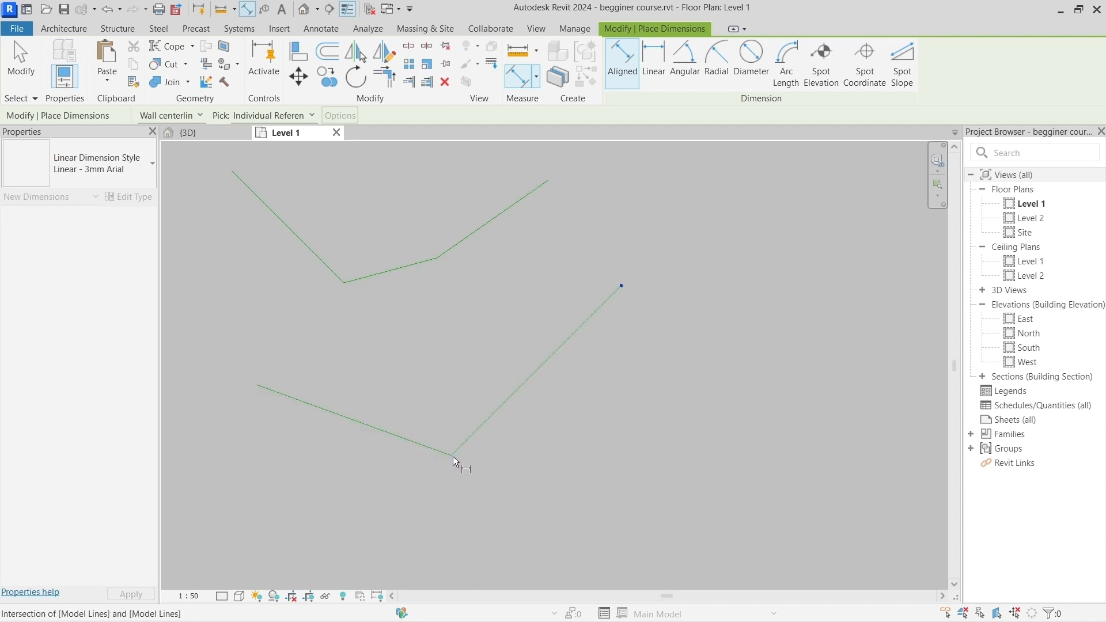
key(Tab)
key(Tab)
key(Tab)
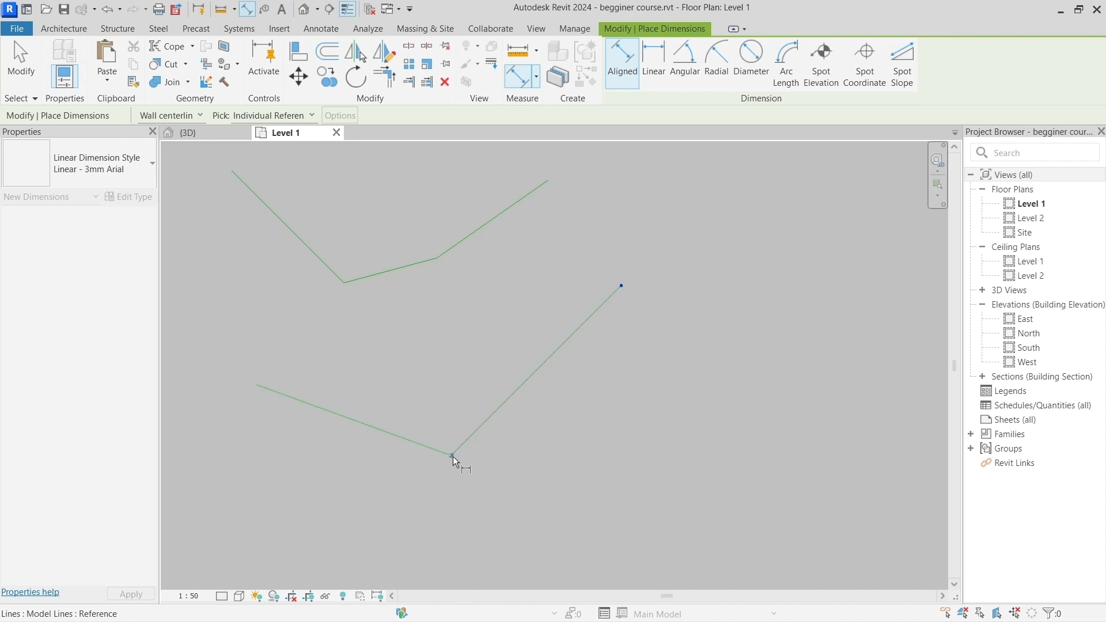
key(Tab)
key(Tab)
key(Tab)
key(Tab)
key(Tab)
key(Tab)
click(453, 456)
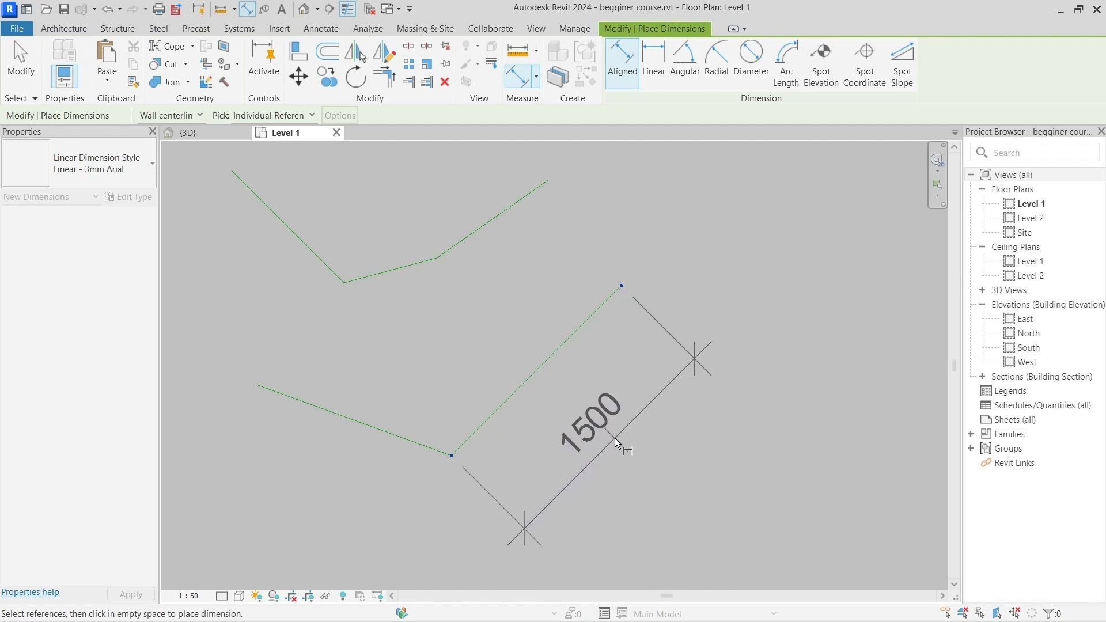
click(593, 415)
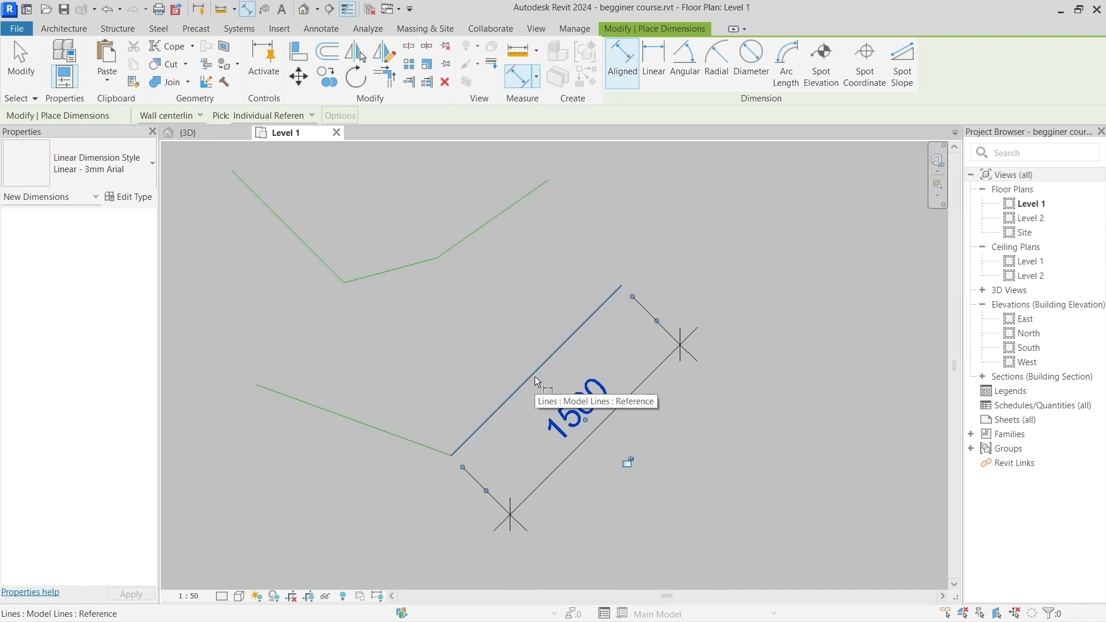
key(Escape)
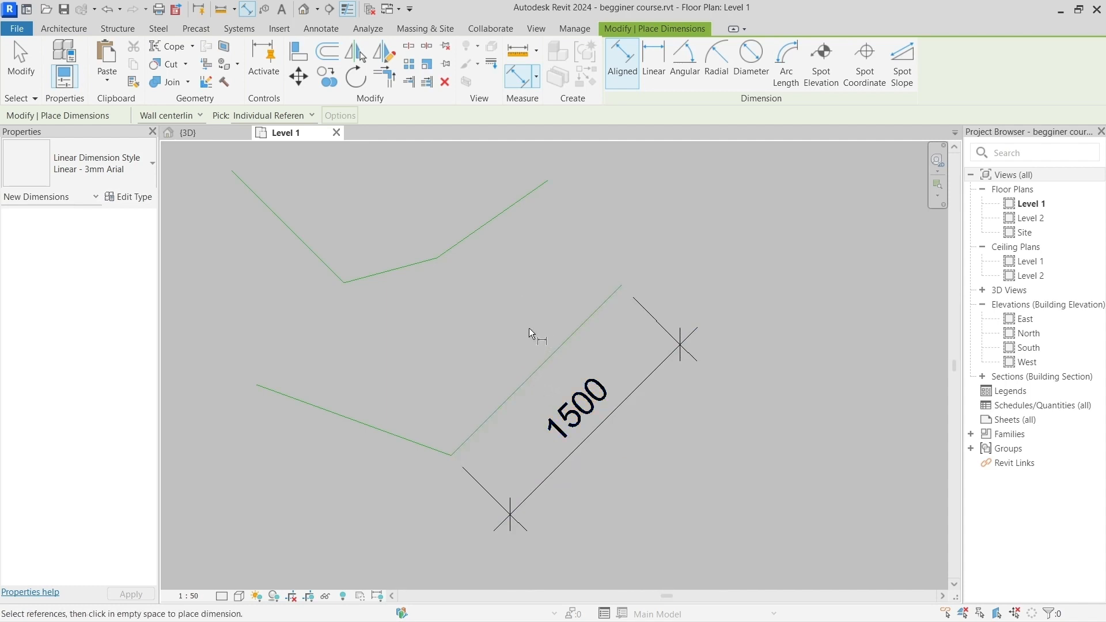
key(Escape)
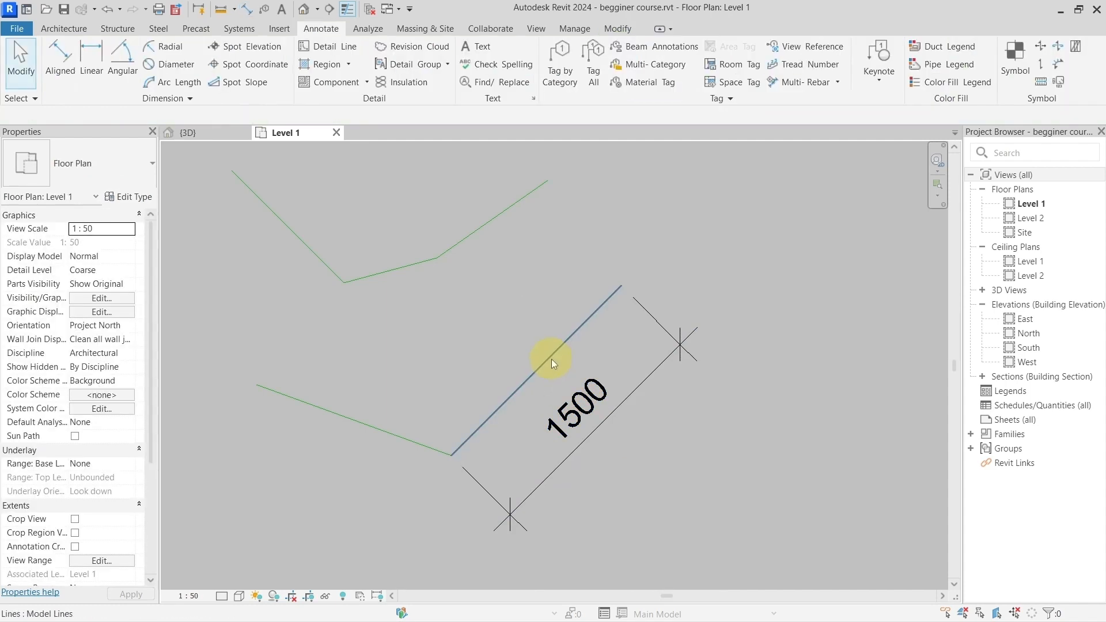
Step: Measure between the two endpoints of the lower bent line's right segment
click(223, 12)
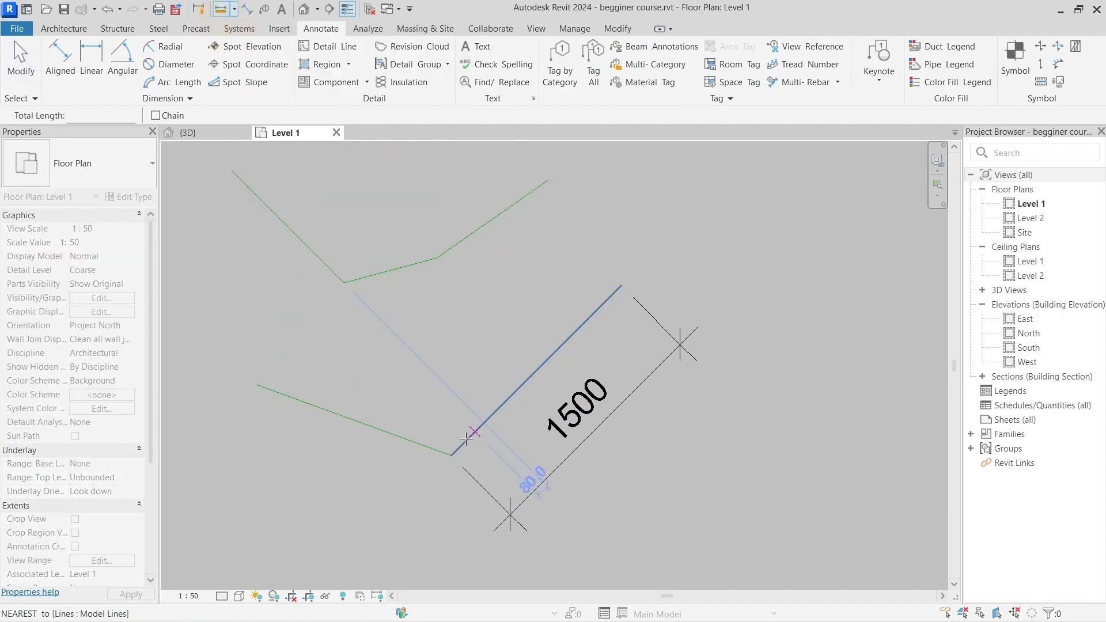
click(451, 455)
click(621, 285)
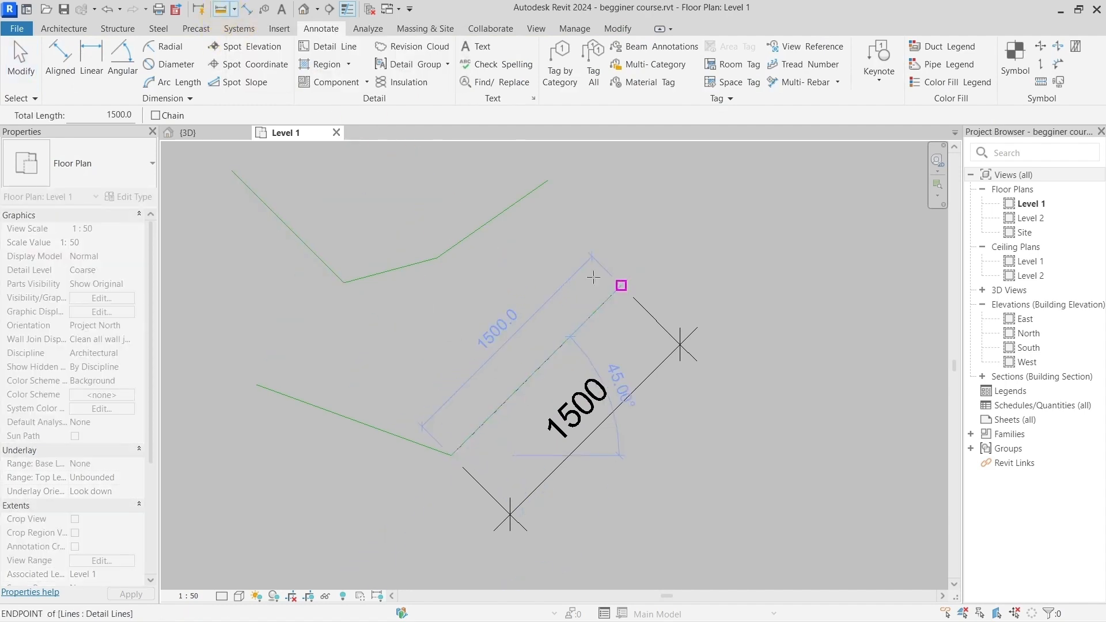
key(Escape)
key(Escape)
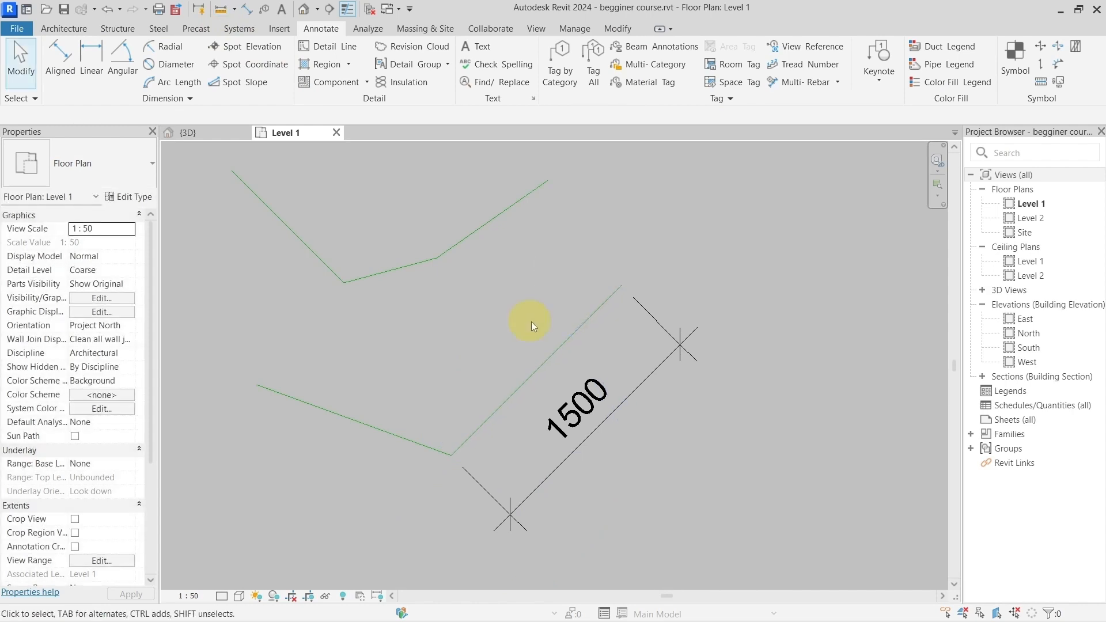
Step: Add an Angular dimension between the lower bent line's left and right segments, placing its arc above their shared corner
scroll(534, 322, down, 2)
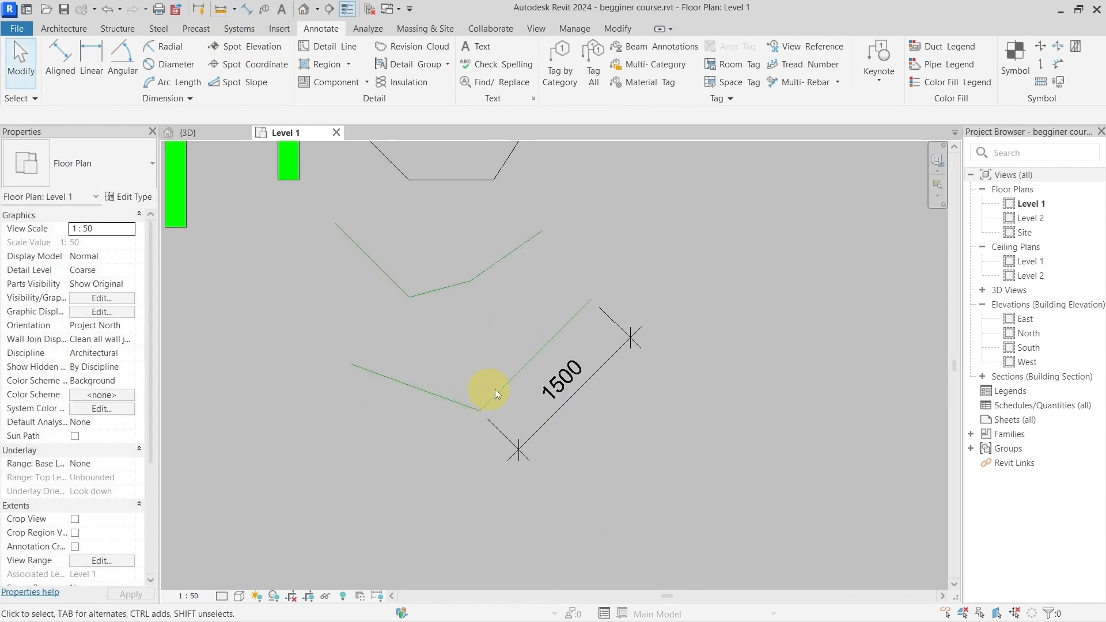
scroll(464, 374, up, 2)
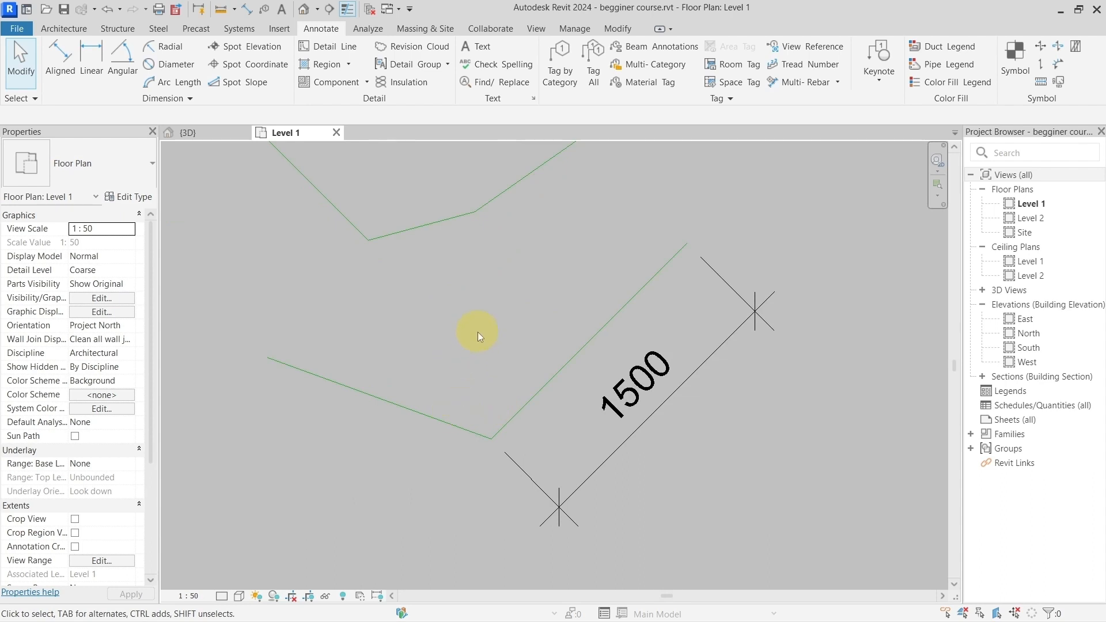
key(d)
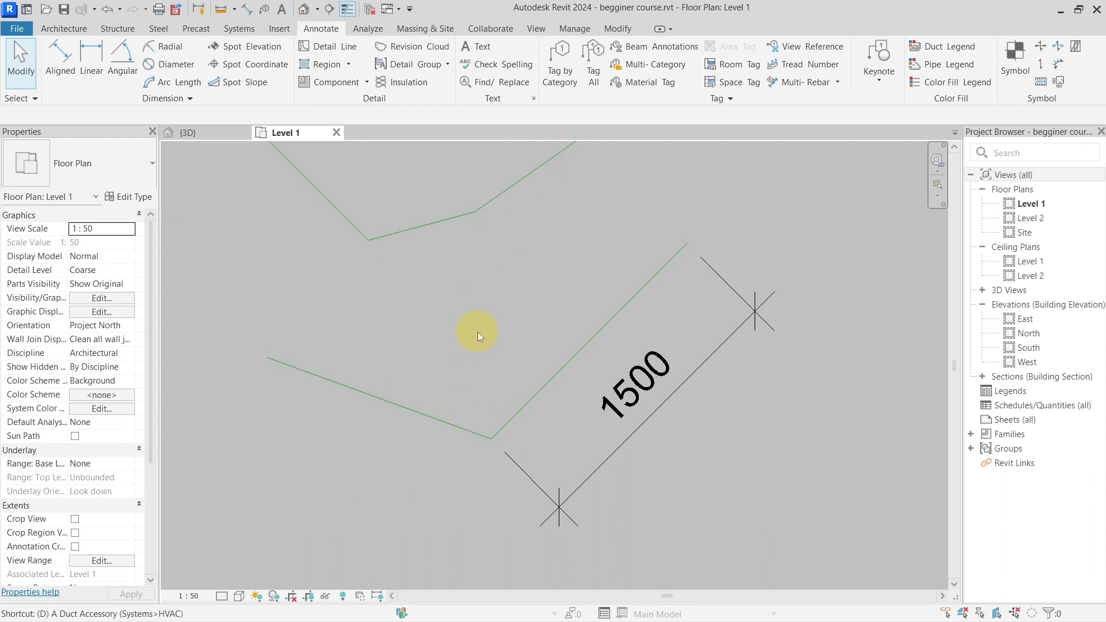
key(i)
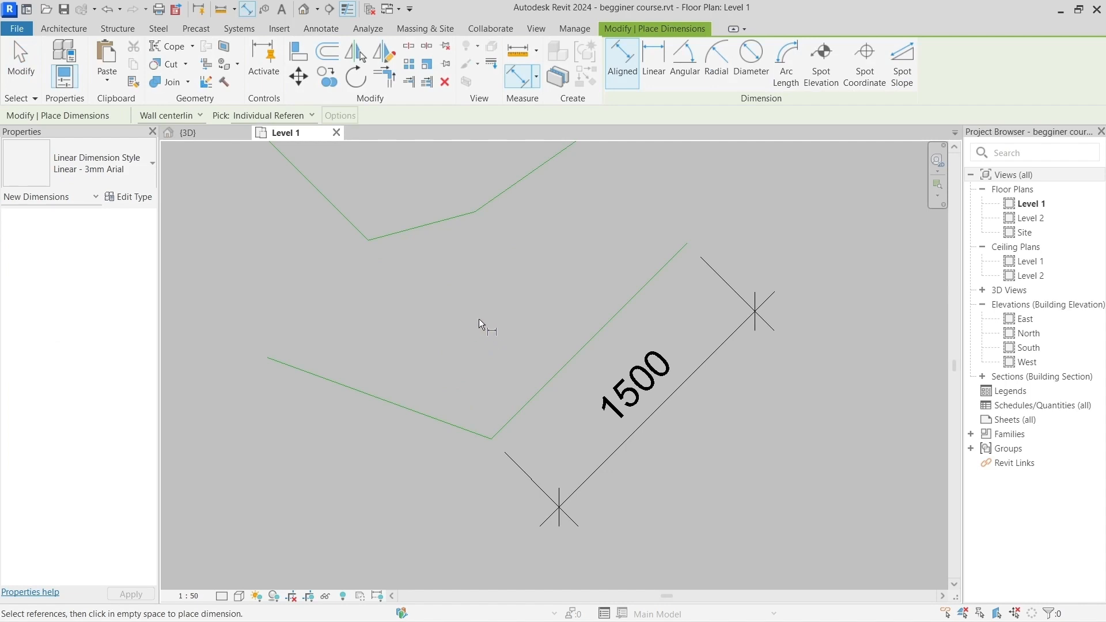
click(691, 77)
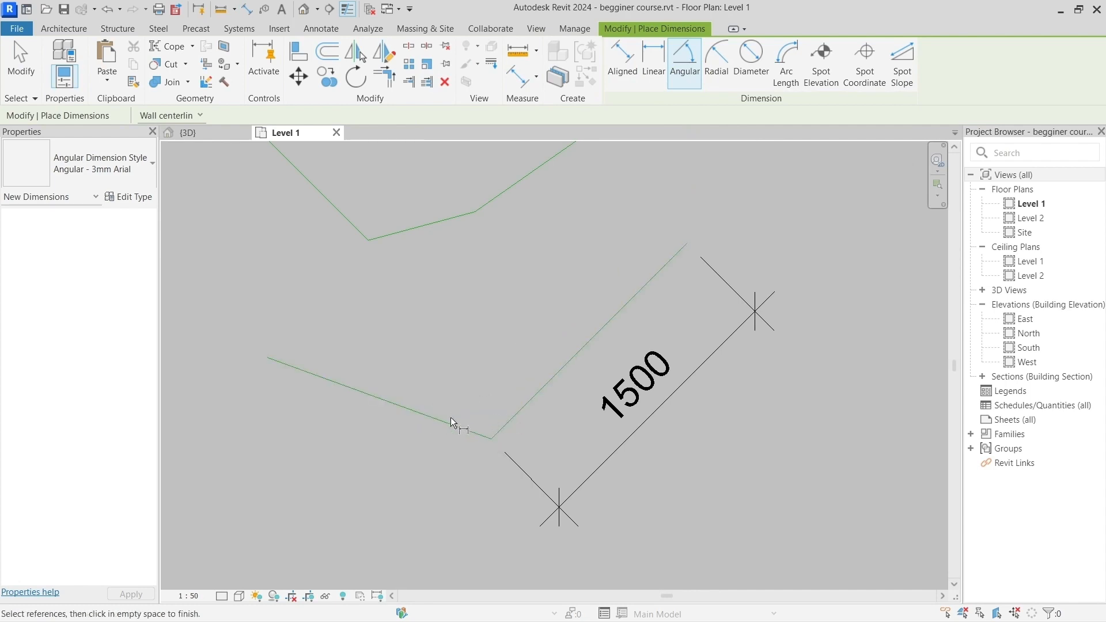
click(412, 411)
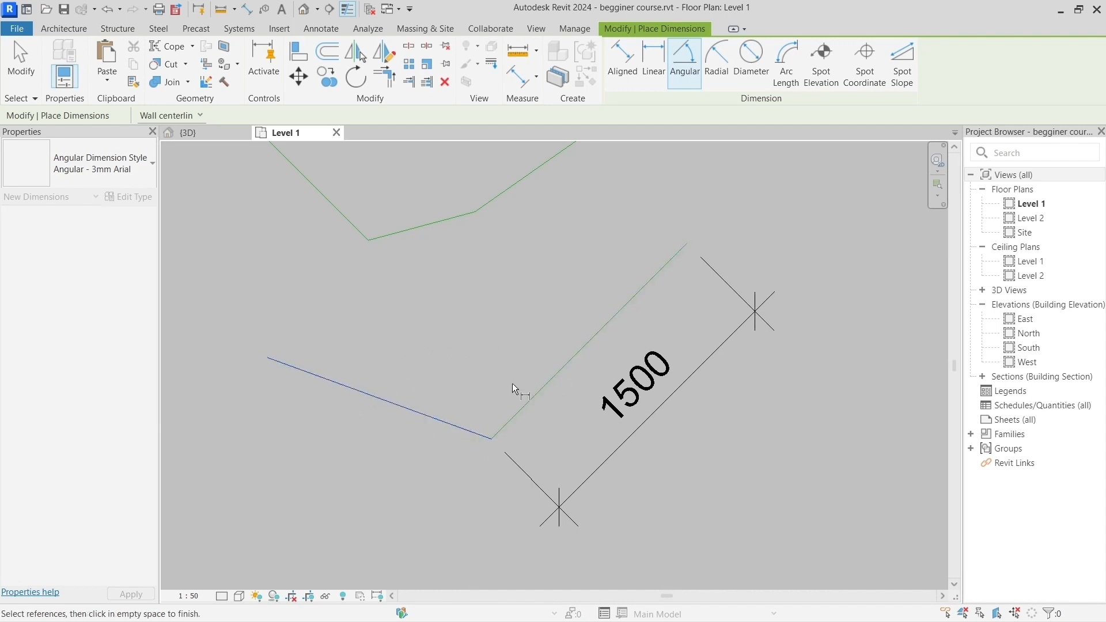
click(548, 379)
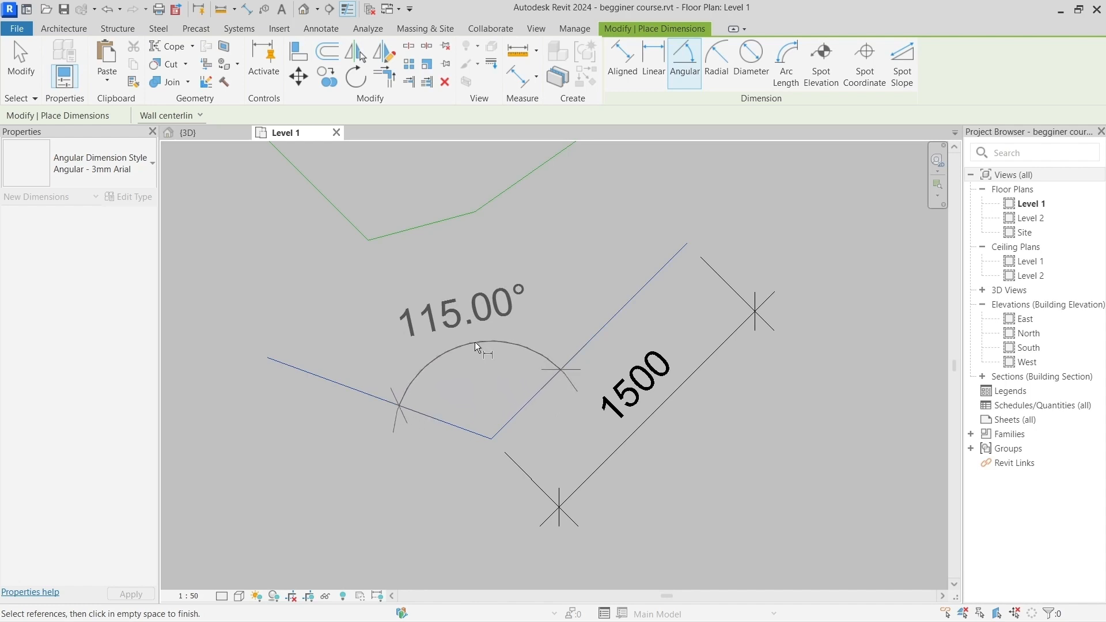
click(475, 341)
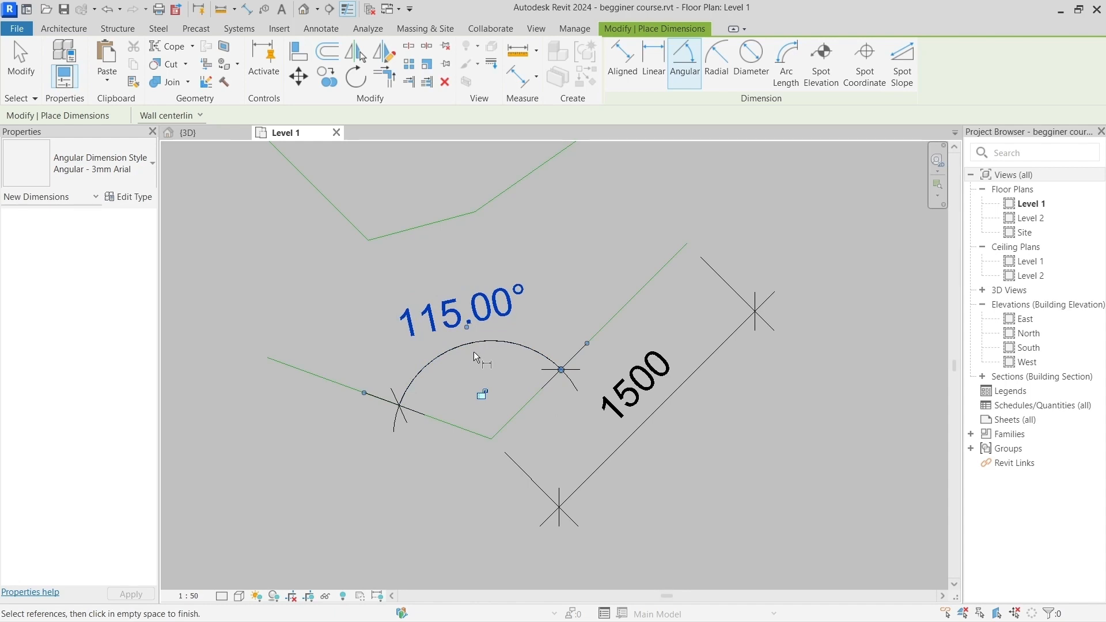
key(Escape)
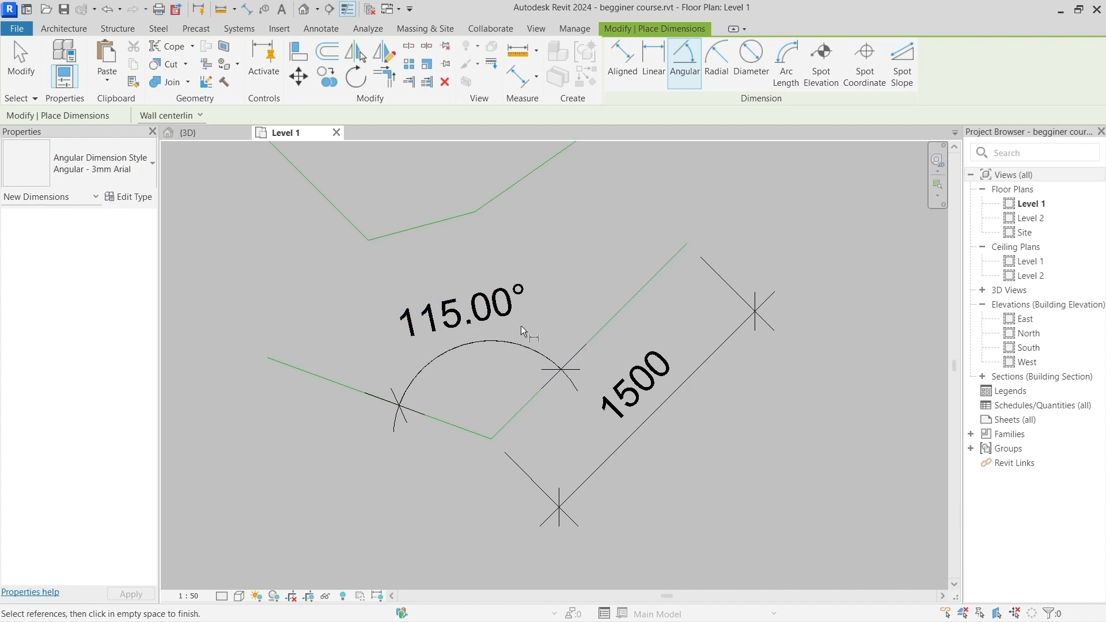
Step: Draw a start-end-radius detail arc bulging upward, with a radius of about 1154, in the empty area right of the dimensioned bent line
key(Escape)
key(Escape)
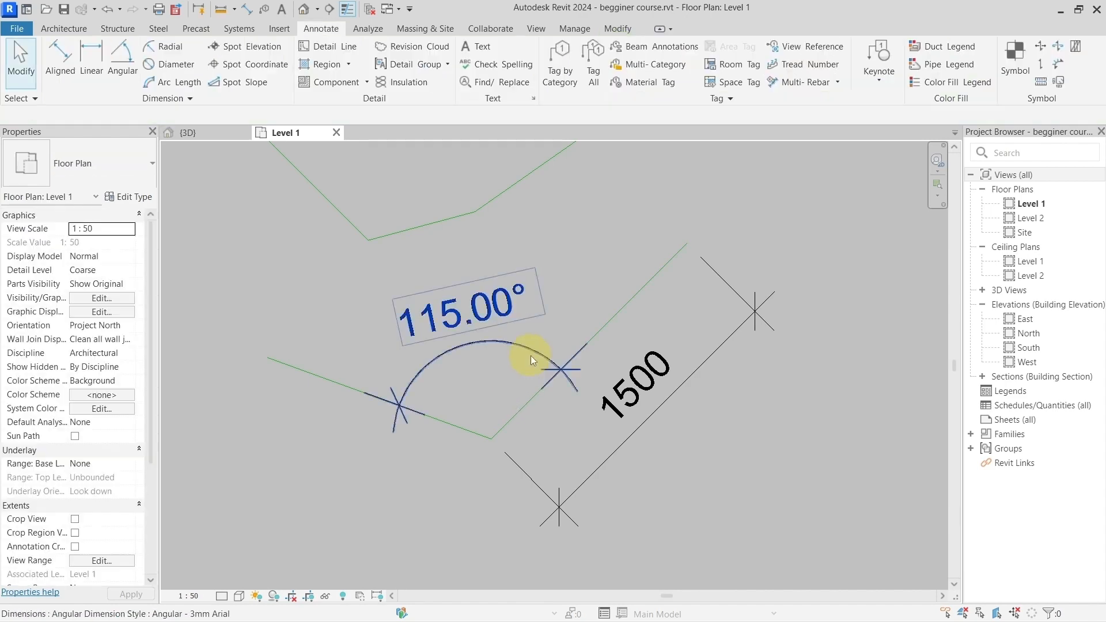
scroll(530, 355, down, 3)
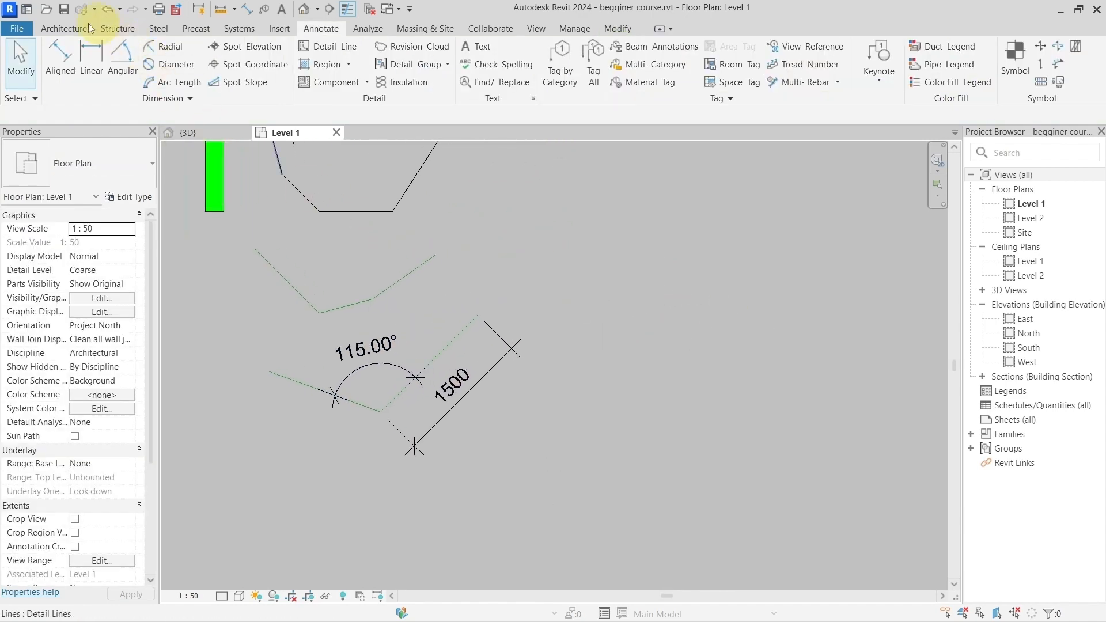
click(63, 29)
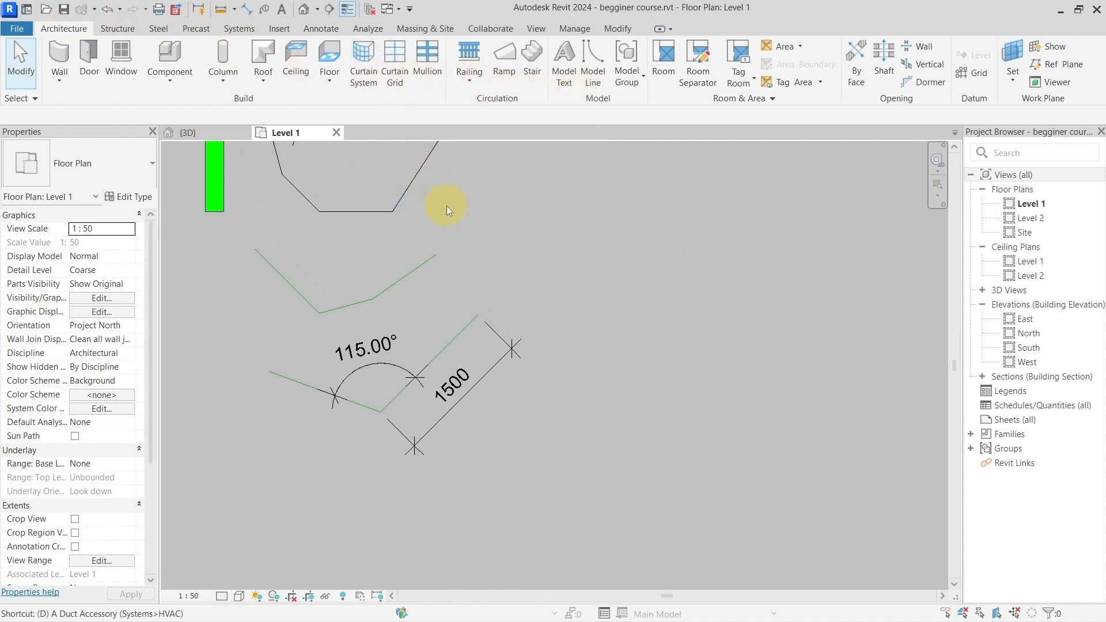
key(l)
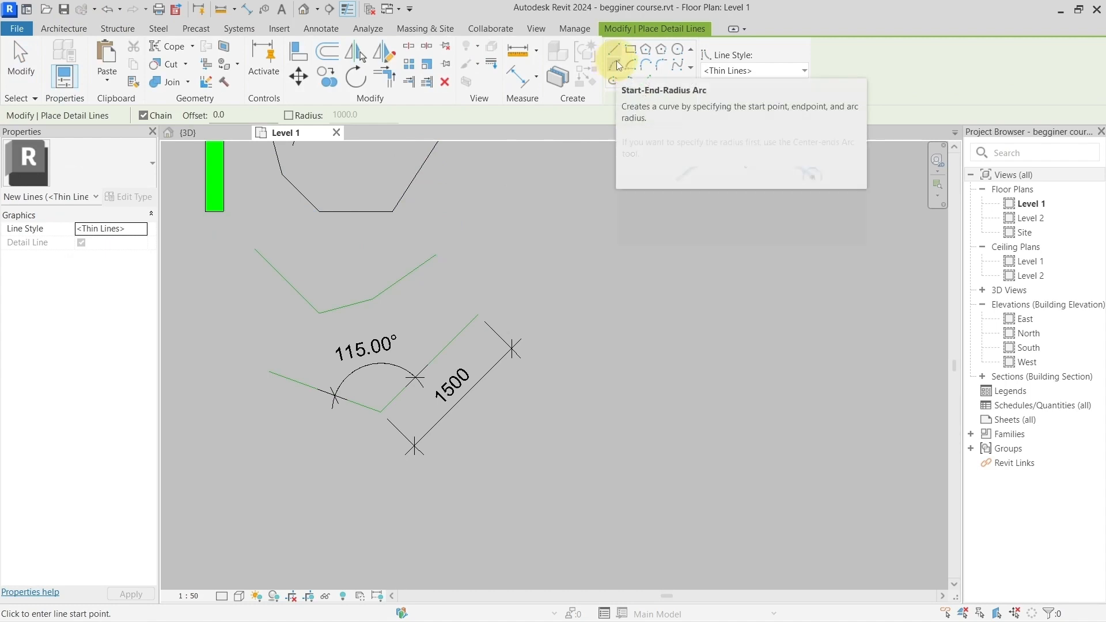
click(615, 64)
click(631, 312)
click(824, 312)
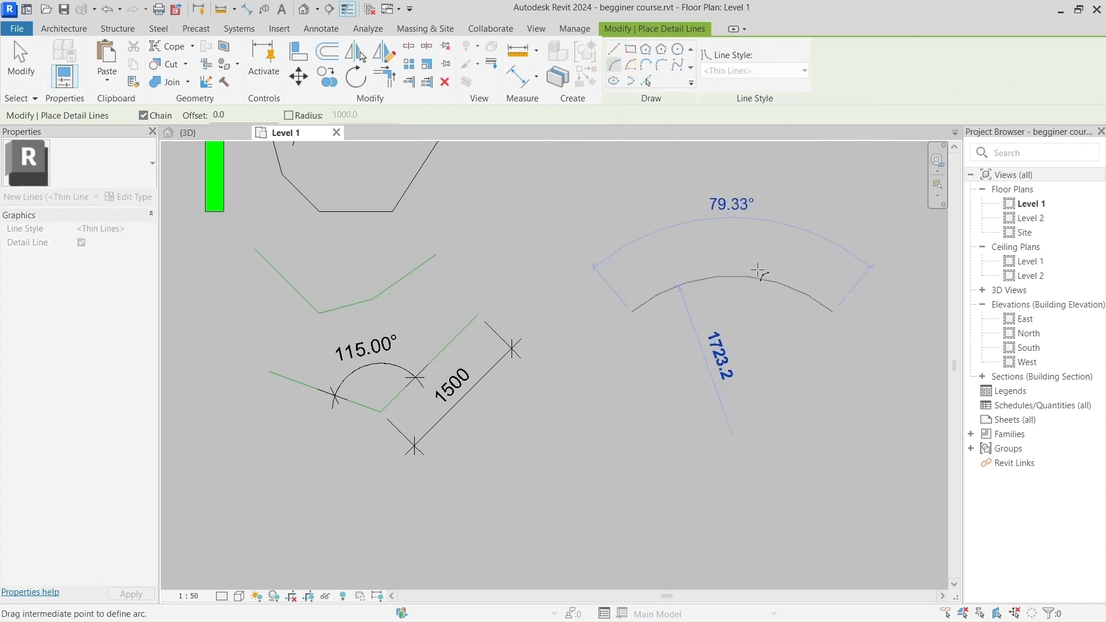
click(737, 239)
middle_drag(741, 319, 682, 313)
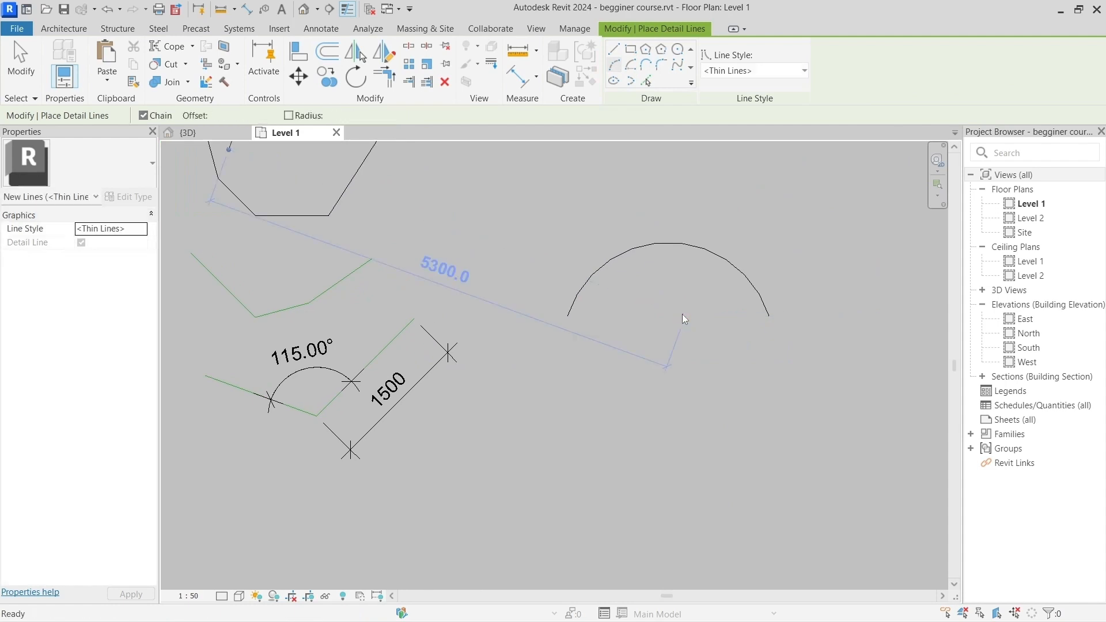
key(Escape)
key(Escape)
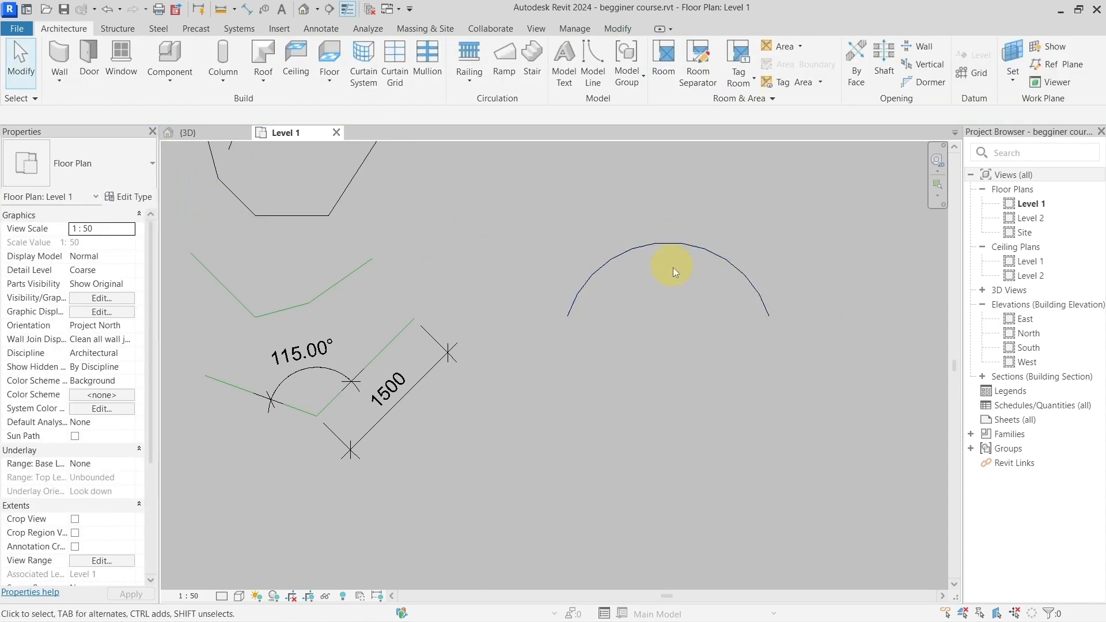
Step: Add a Radial dimension to the detail arc, placed toward its left side
key(d)
key(i)
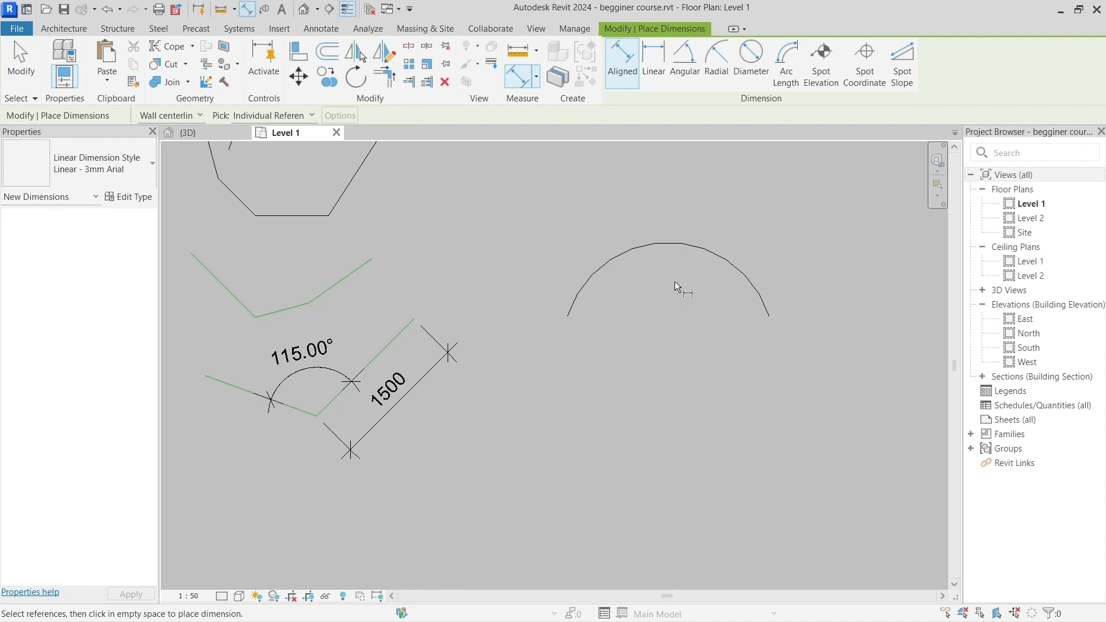
click(716, 58)
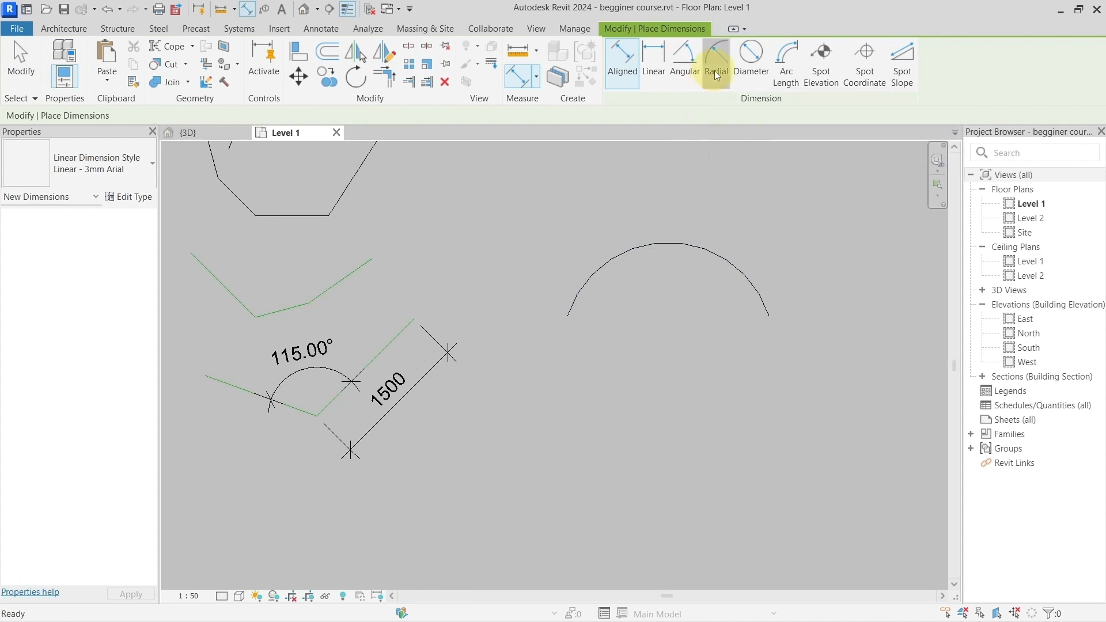
click(656, 239)
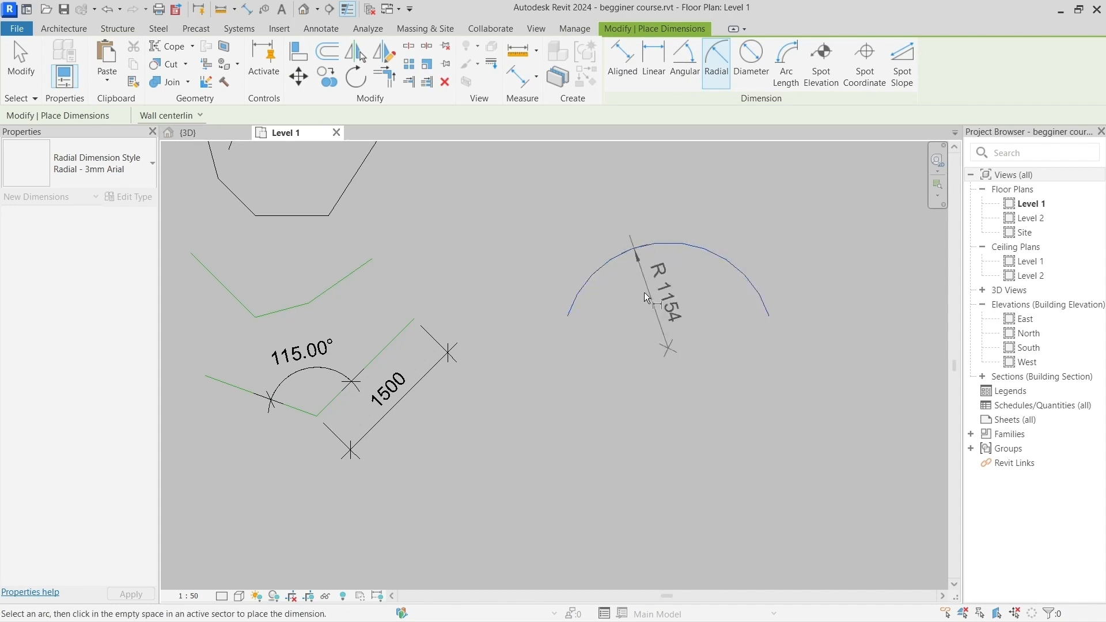
click(616, 299)
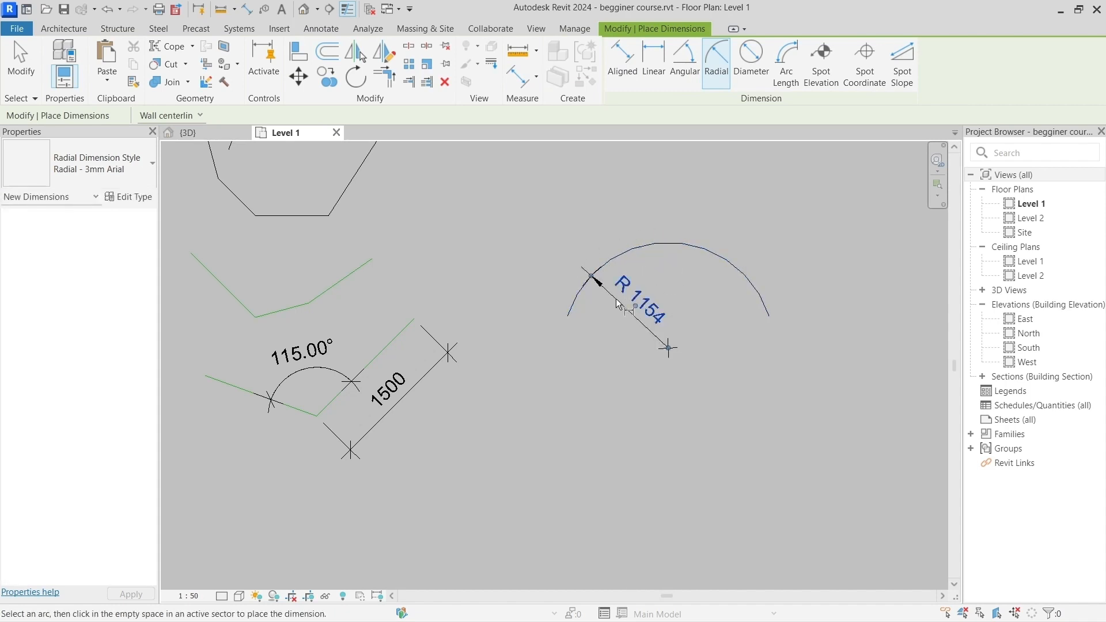
Step: Add a Diameter dimension to the same detail arc, with its line running toward the arc's right end
click(752, 64)
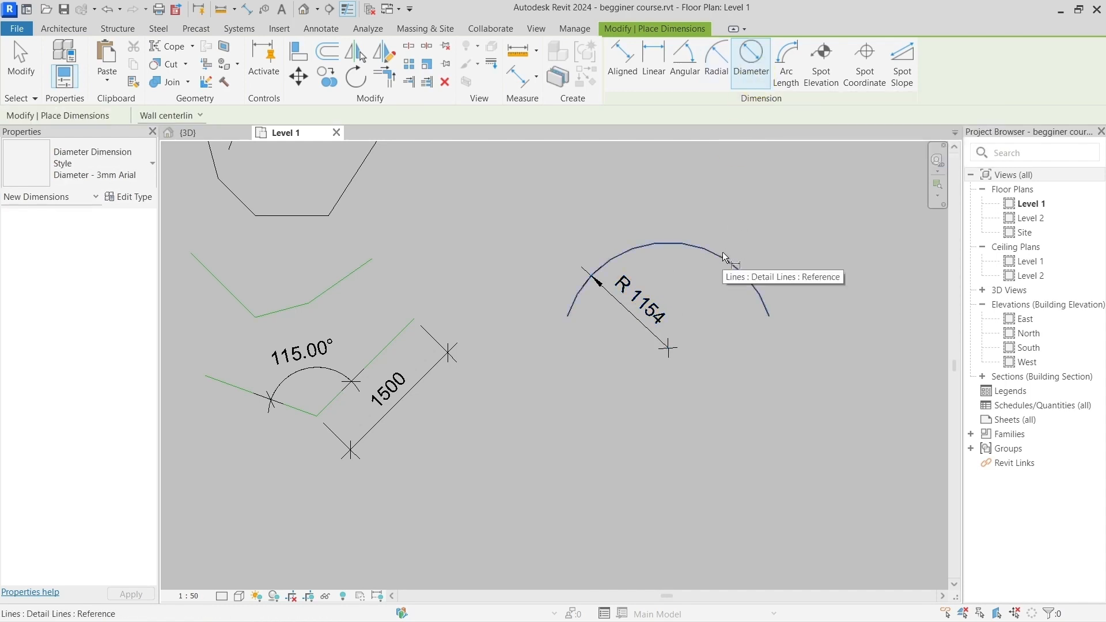
click(724, 255)
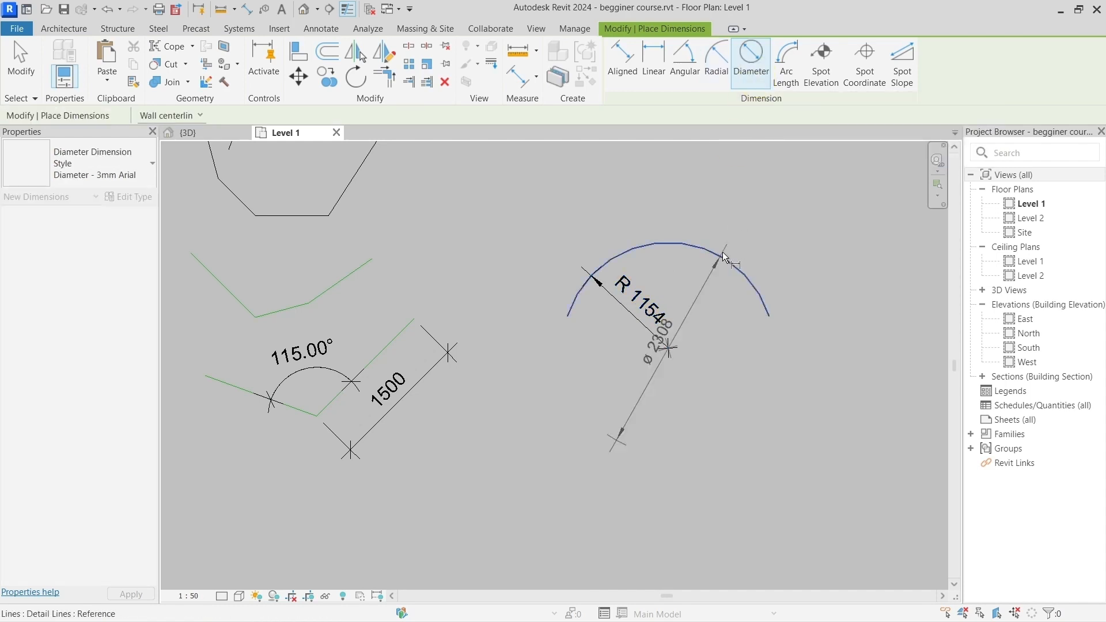
click(741, 320)
key(Escape)
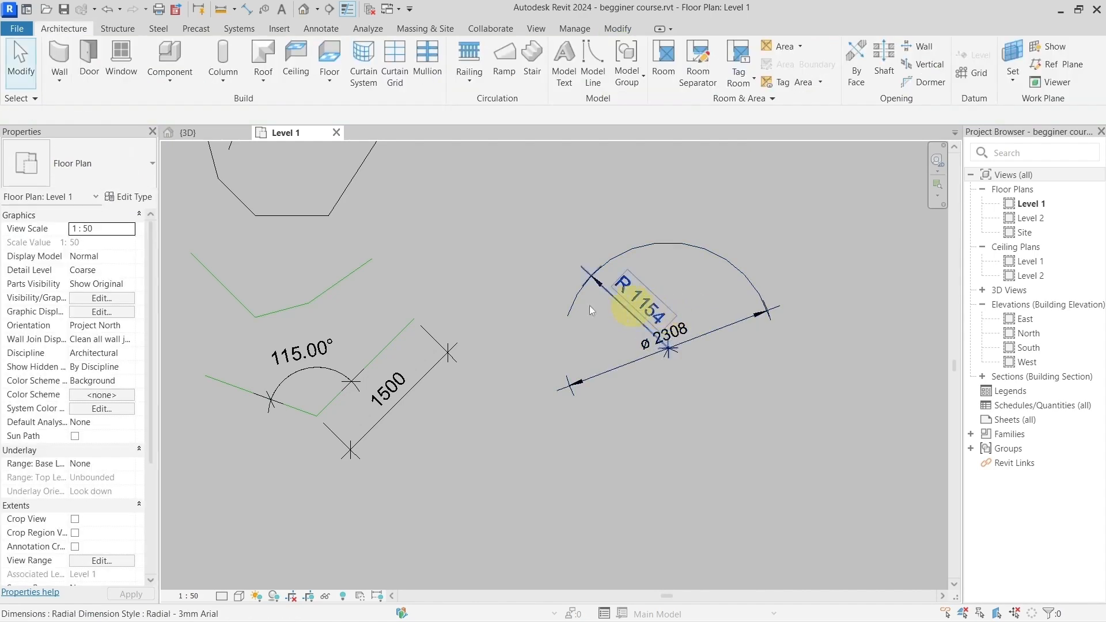
Step: Select the open polygon's upper-left segment and add its top segment to examine their lengths, ending with nothing selected
middle_drag(429, 419, 594, 403)
scroll(595, 403, down, 2)
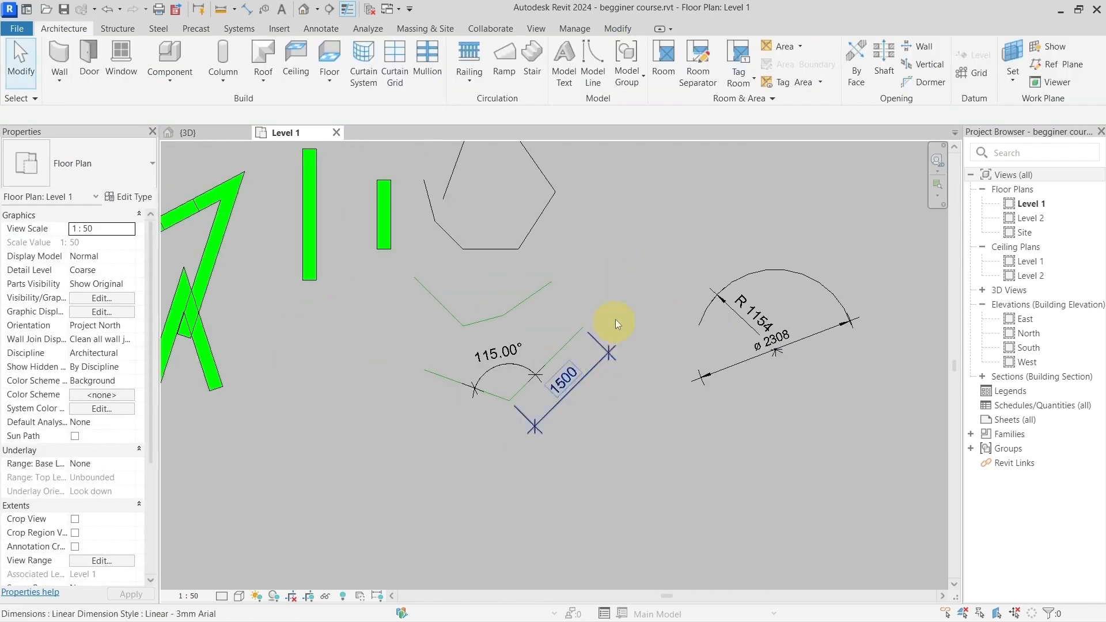
middle_drag(611, 318, 570, 371)
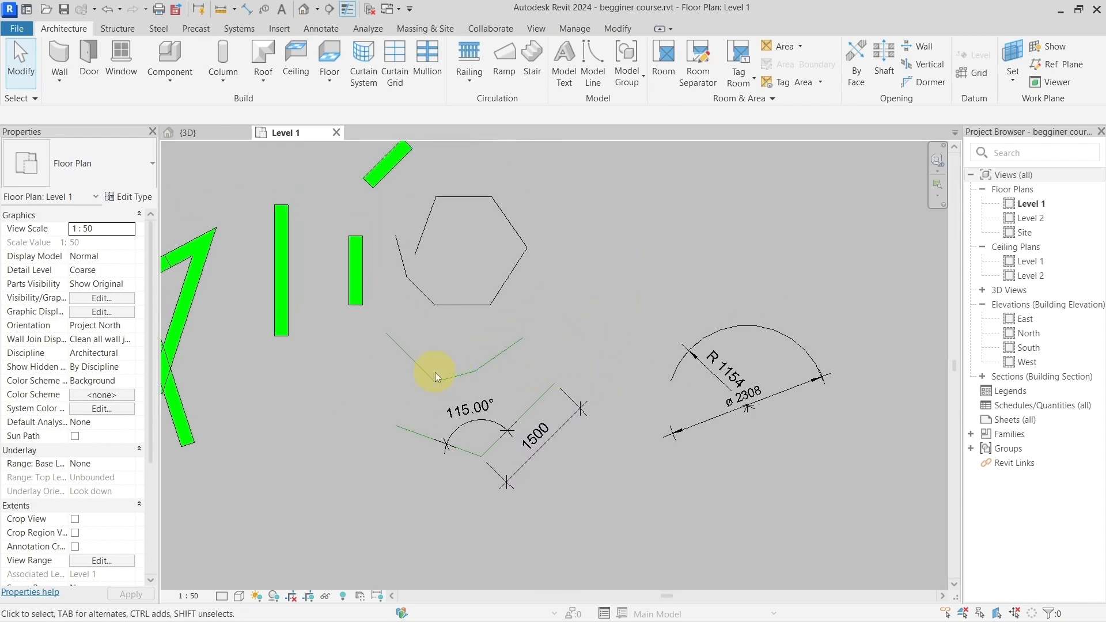
scroll(432, 371, up, 1)
middle_drag(457, 292, 465, 374)
scroll(446, 320, up, 2)
scroll(446, 319, up, 1)
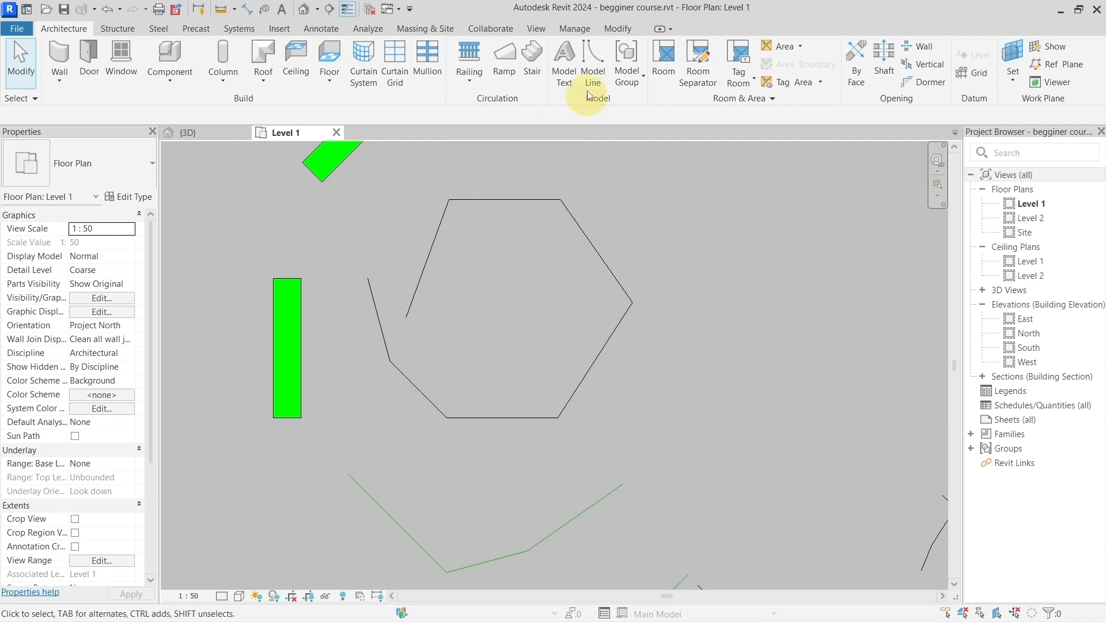
scroll(556, 337, down, 1)
middle_drag(597, 383, 568, 288)
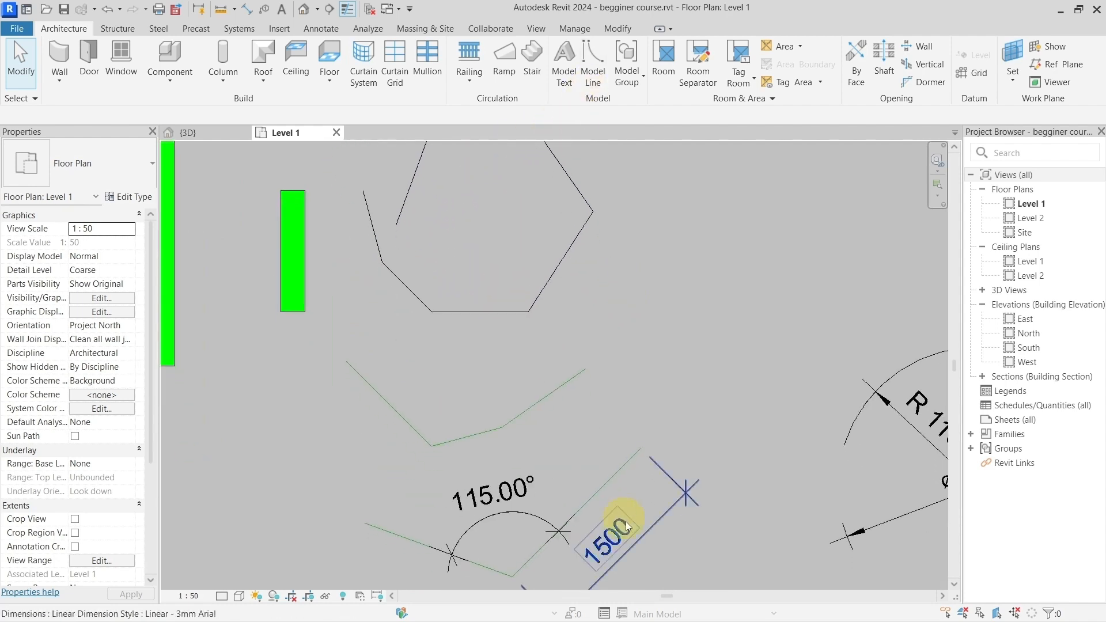
scroll(504, 279, down, 1)
middle_drag(489, 234, 491, 269)
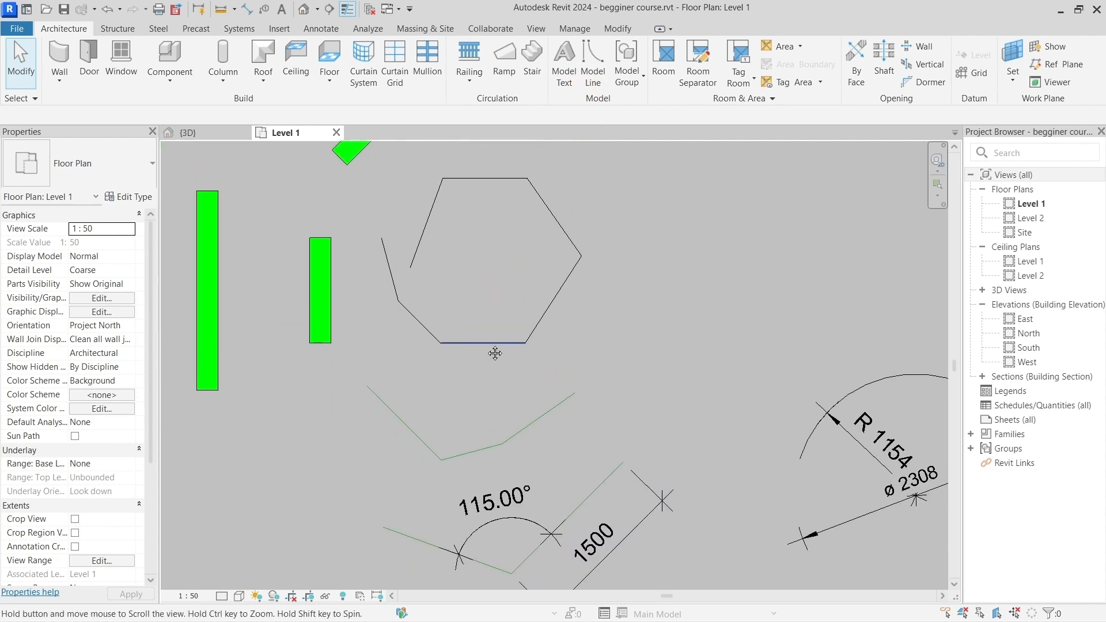
click(433, 214)
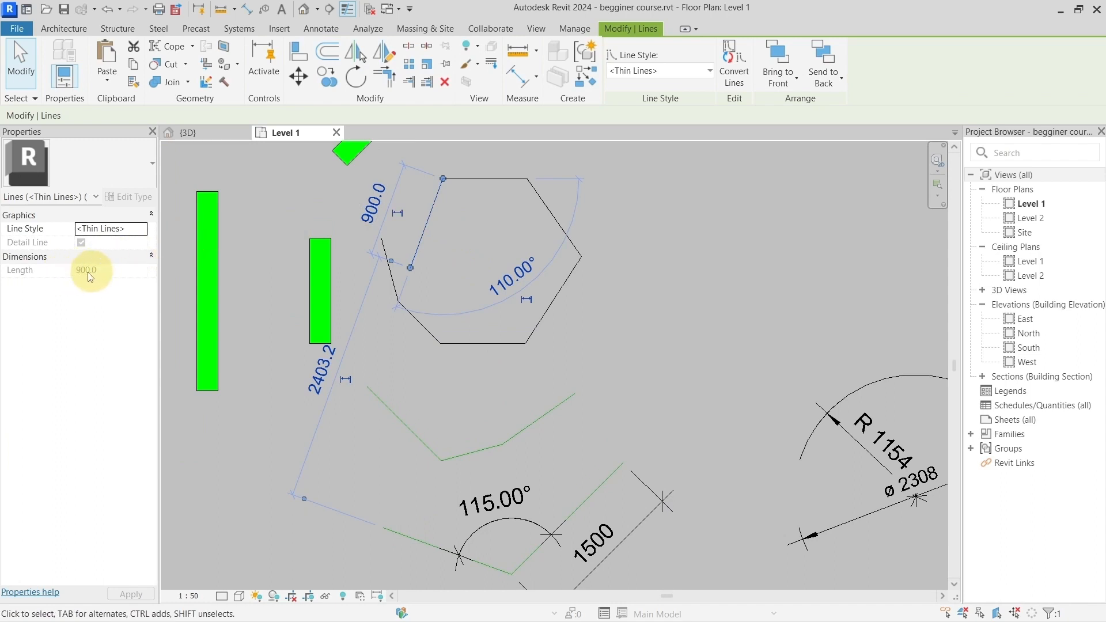
ctrl+click(472, 182)
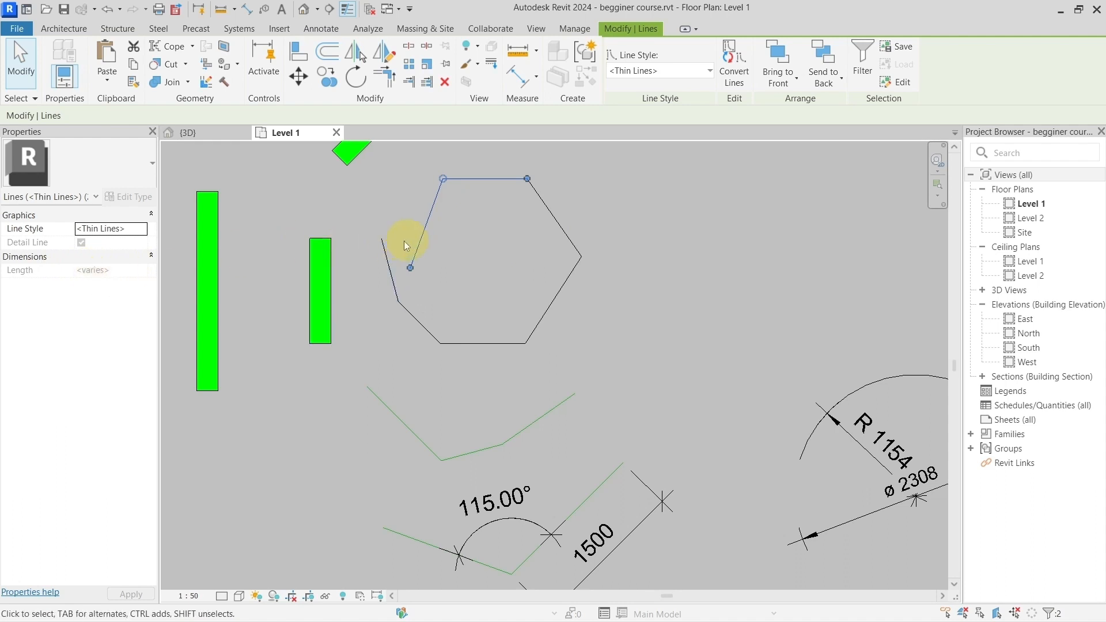
click(487, 236)
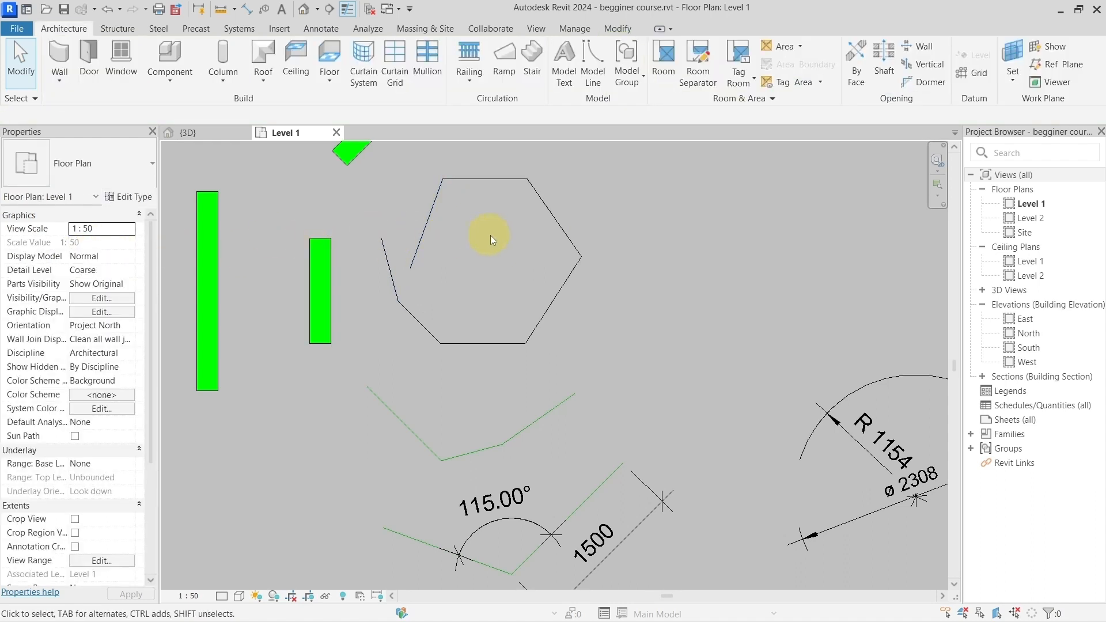
Step: Measure a single distance between two free points above and right of the open polygon, with Chain off
click(223, 11)
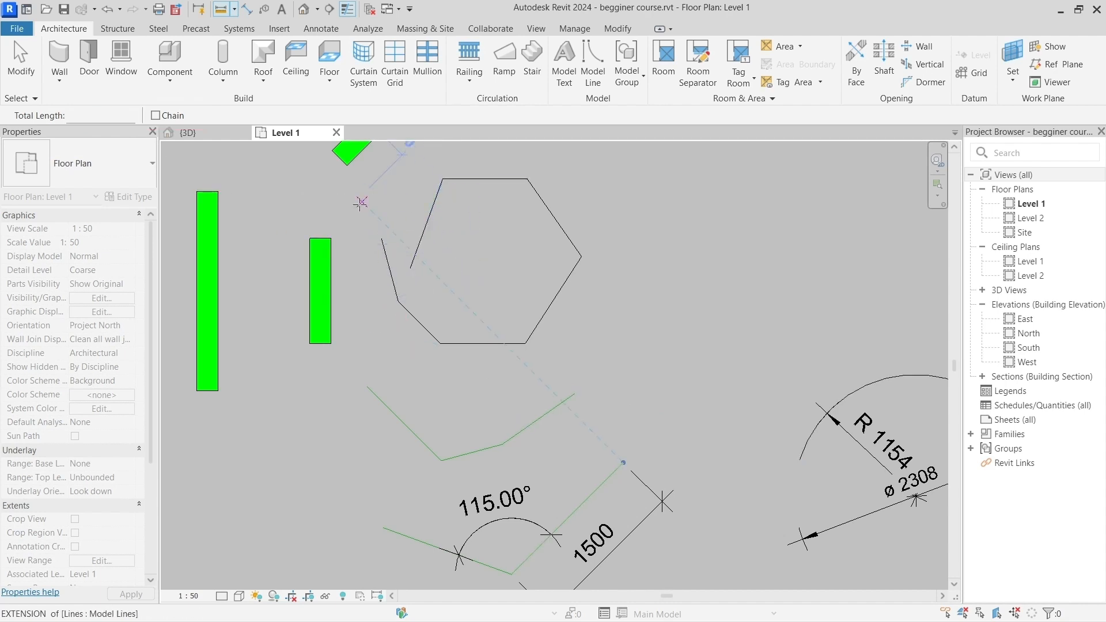
middle_drag(361, 203, 342, 265)
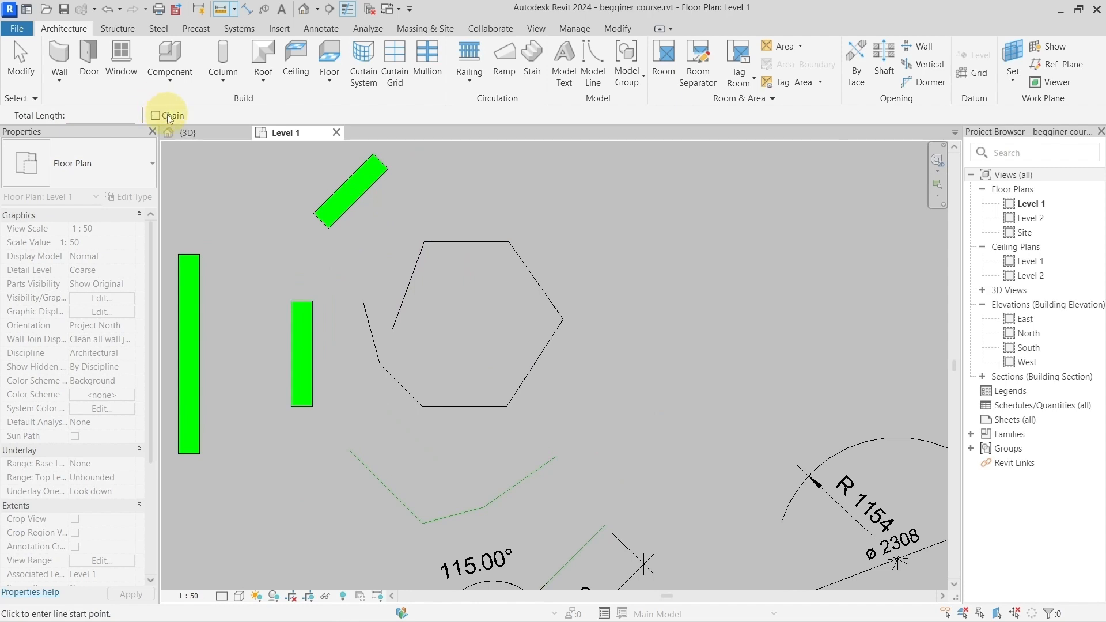
click(524, 229)
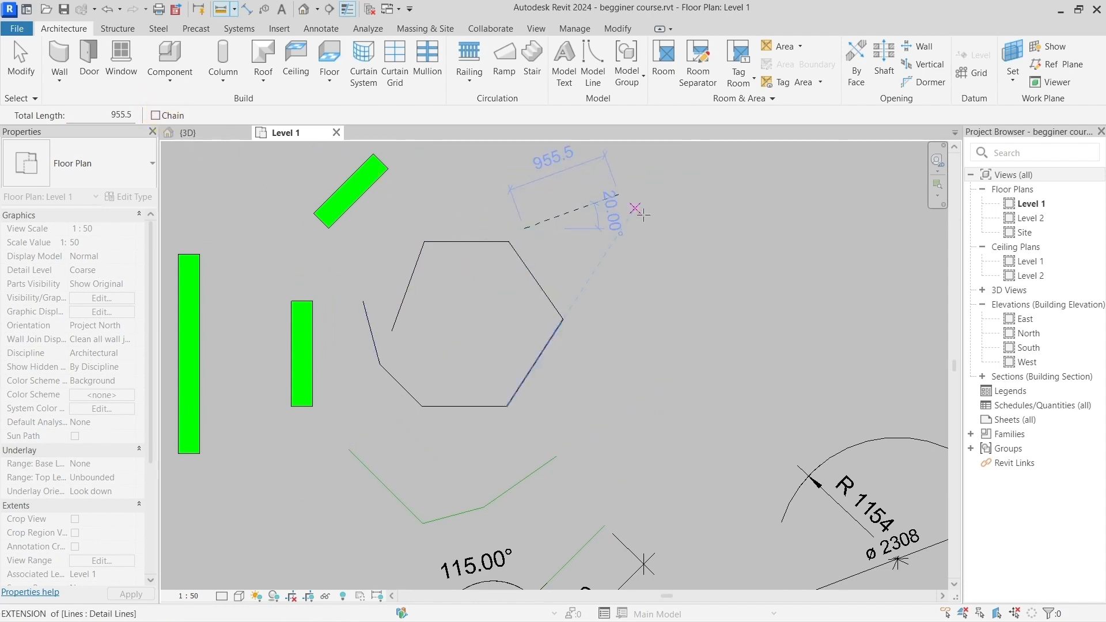
click(658, 222)
click(720, 311)
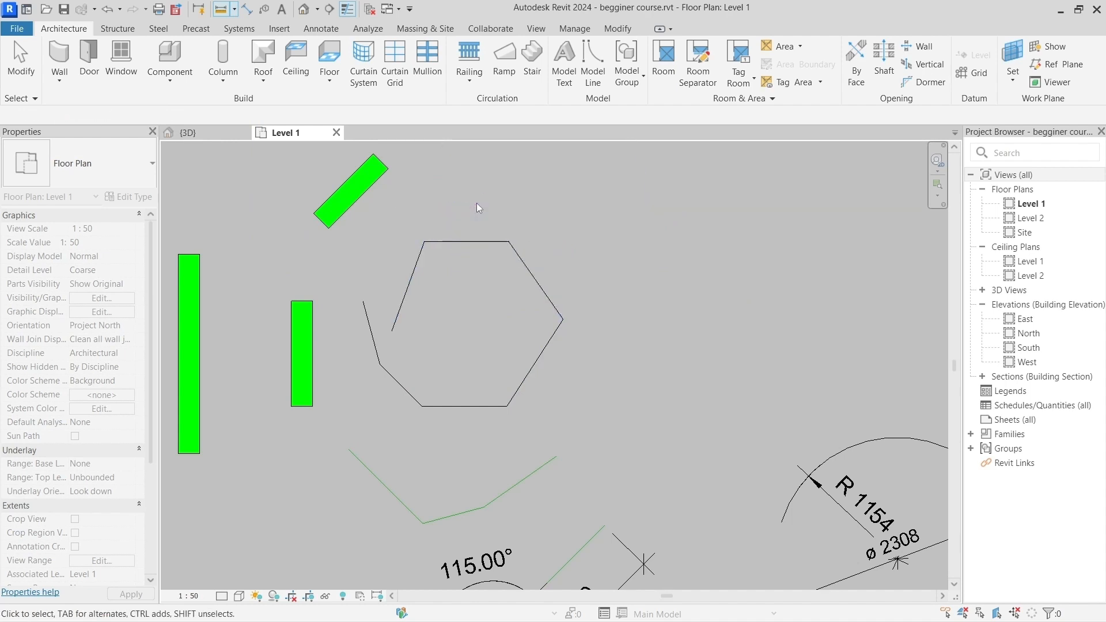
key(Escape)
key(Escape)
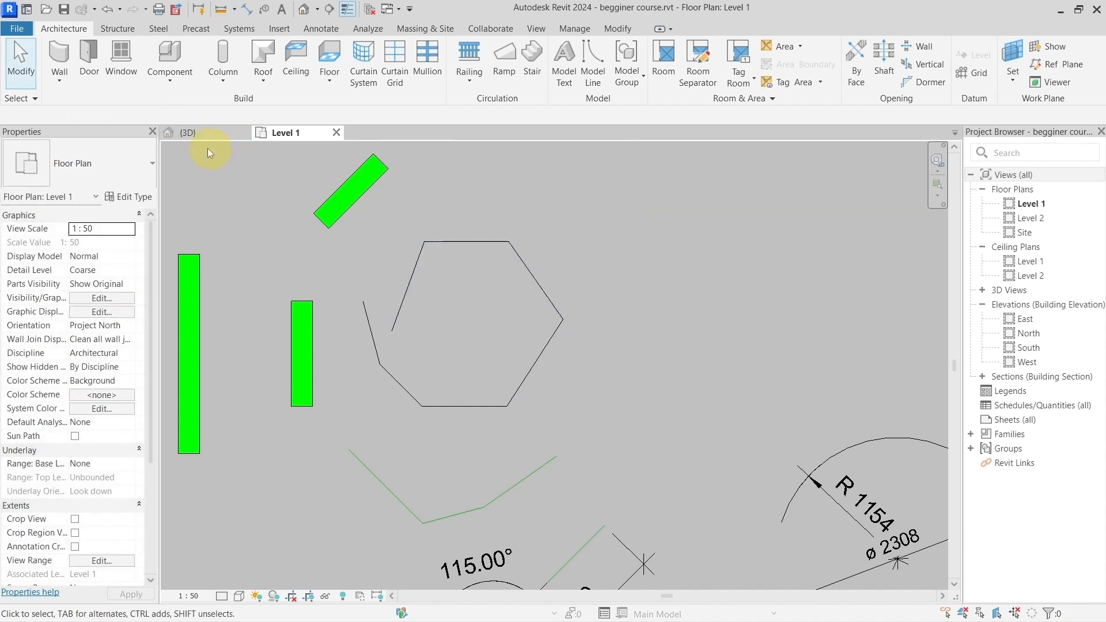
Step: Measure the total length of a multi-segment path around the empty area right of the open polygon, with Chain enabled
click(222, 14)
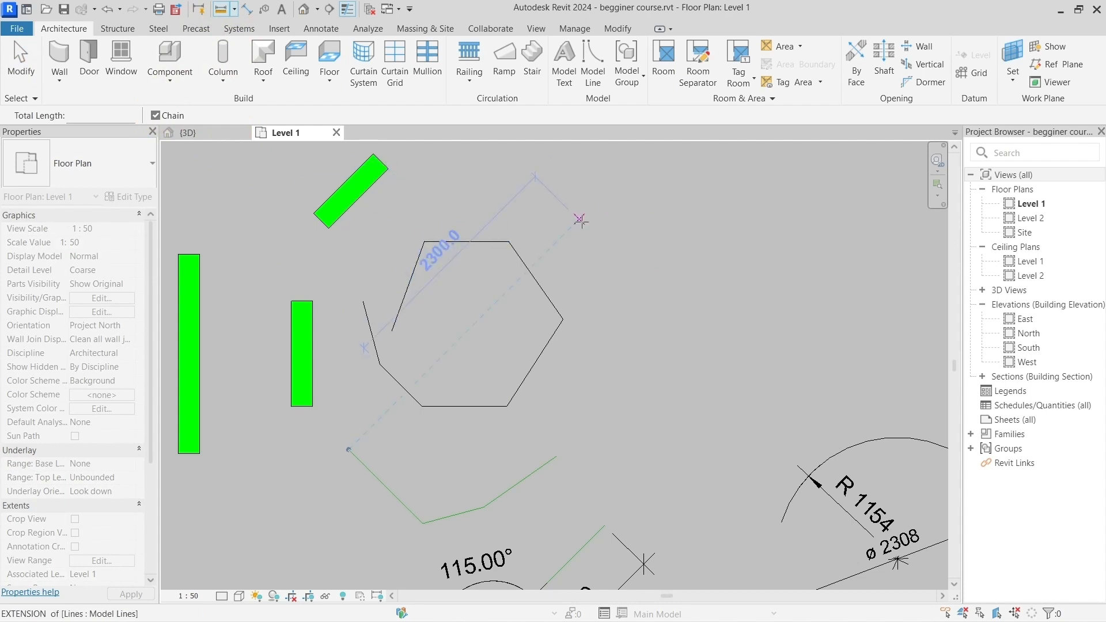
click(590, 205)
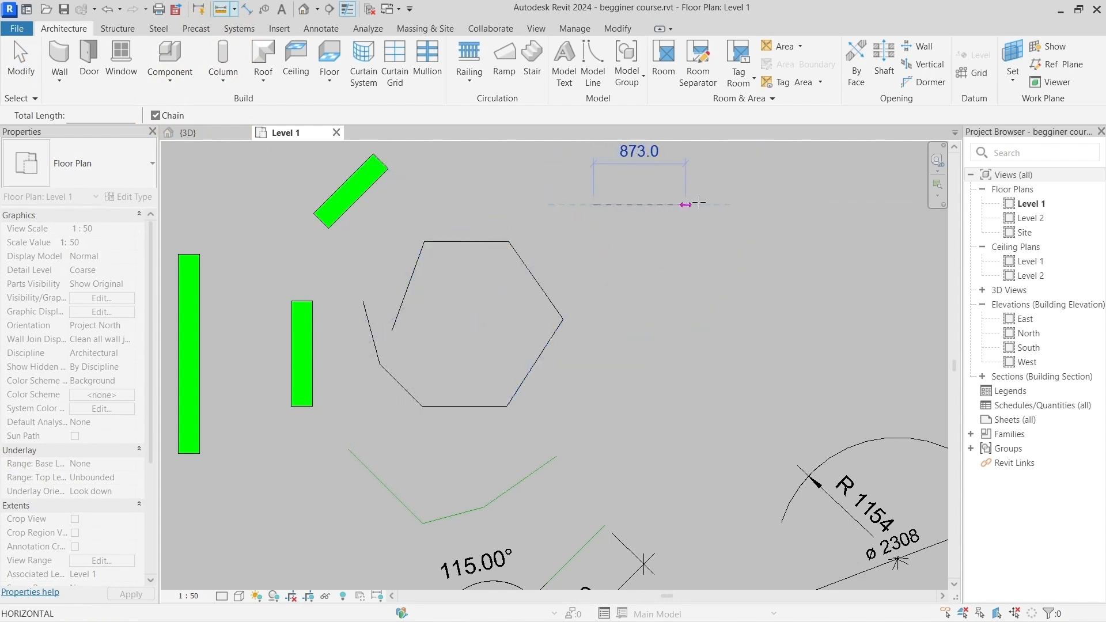
click(735, 202)
middle_drag(760, 288, 597, 326)
click(644, 359)
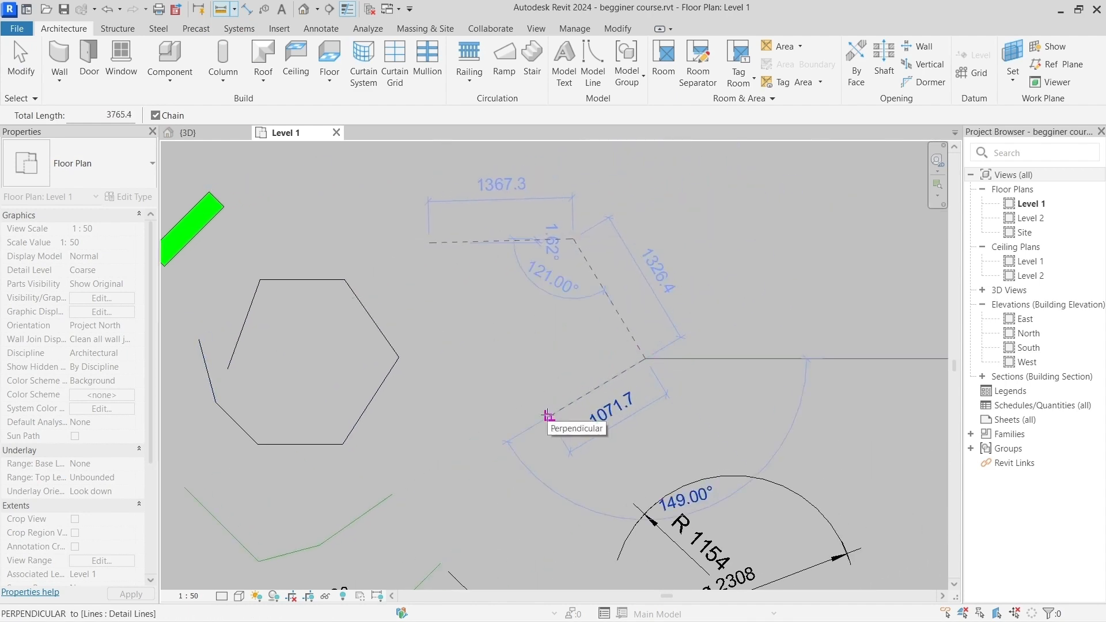
click(510, 394)
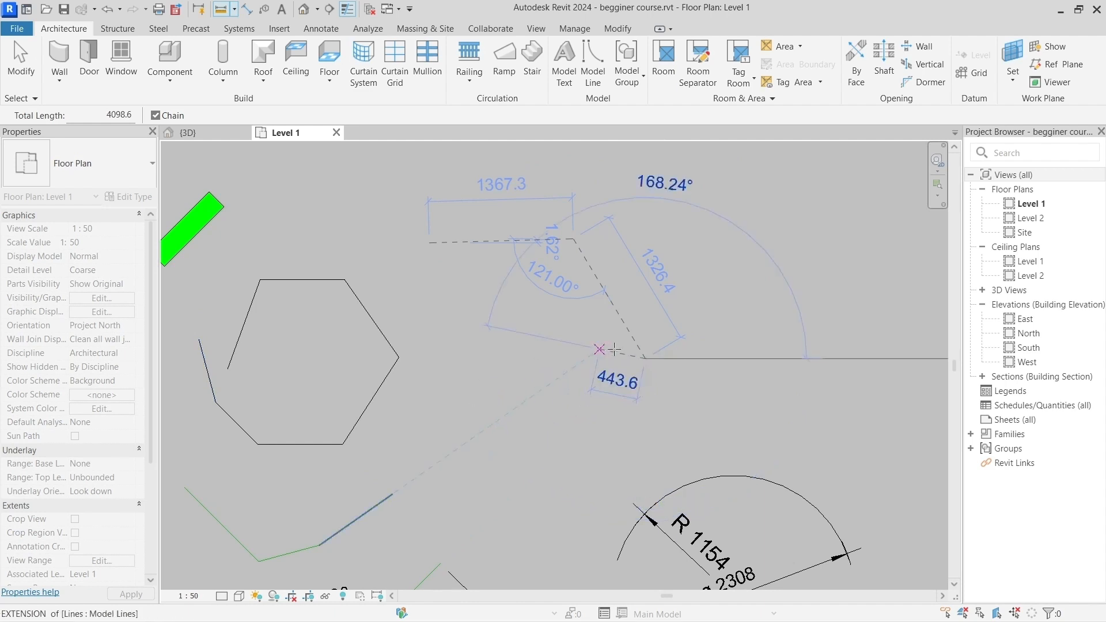
click(498, 398)
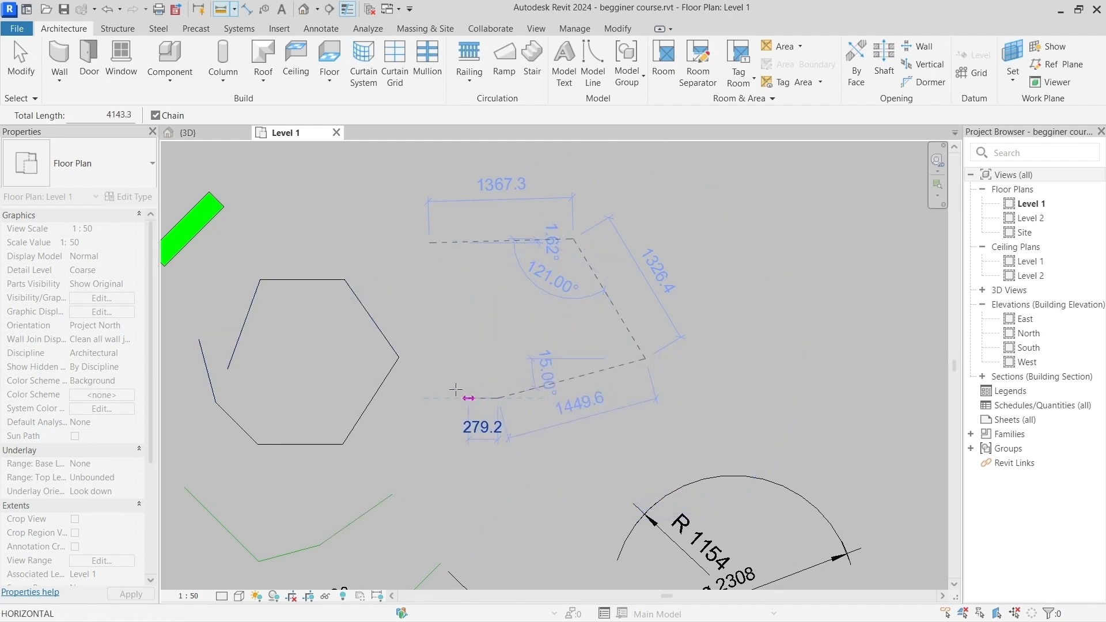
click(414, 312)
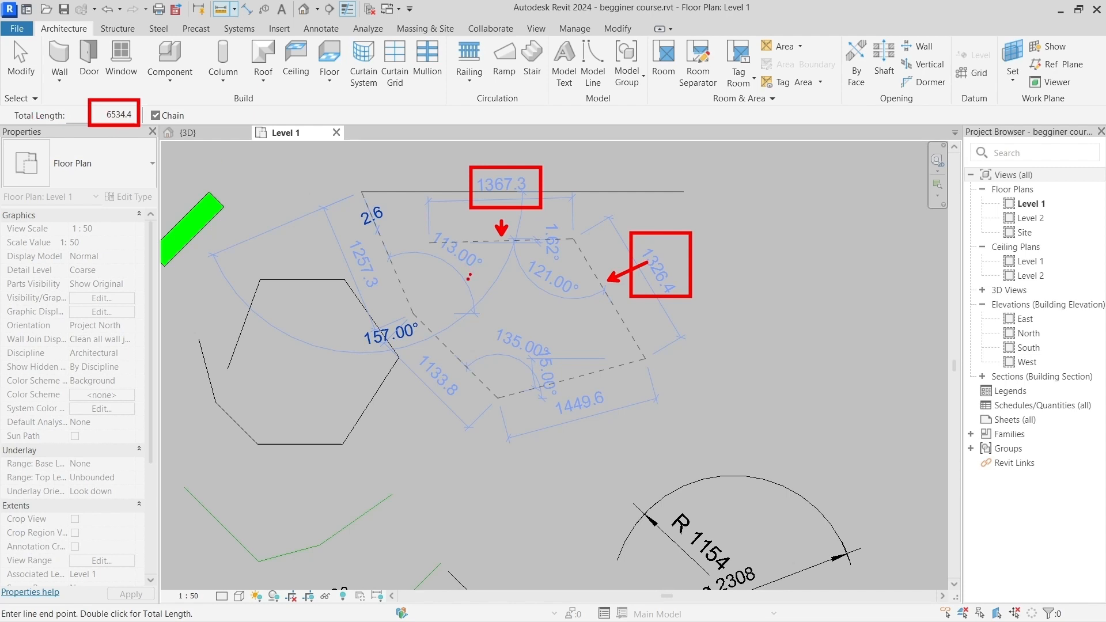
right_click(383, 209)
click(395, 223)
key(Escape)
key(Escape)
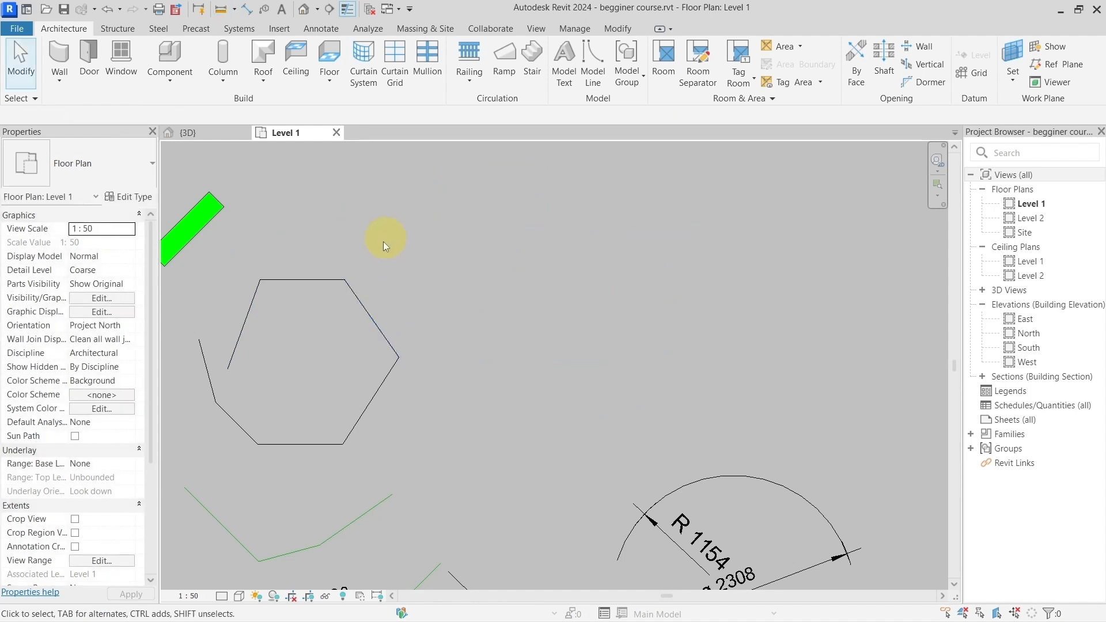
Step: Measure the open polygon's total length with Chain enabled, picking every vertex from its inner free end to its outer free end
middle_drag(382, 241, 542, 236)
click(220, 9)
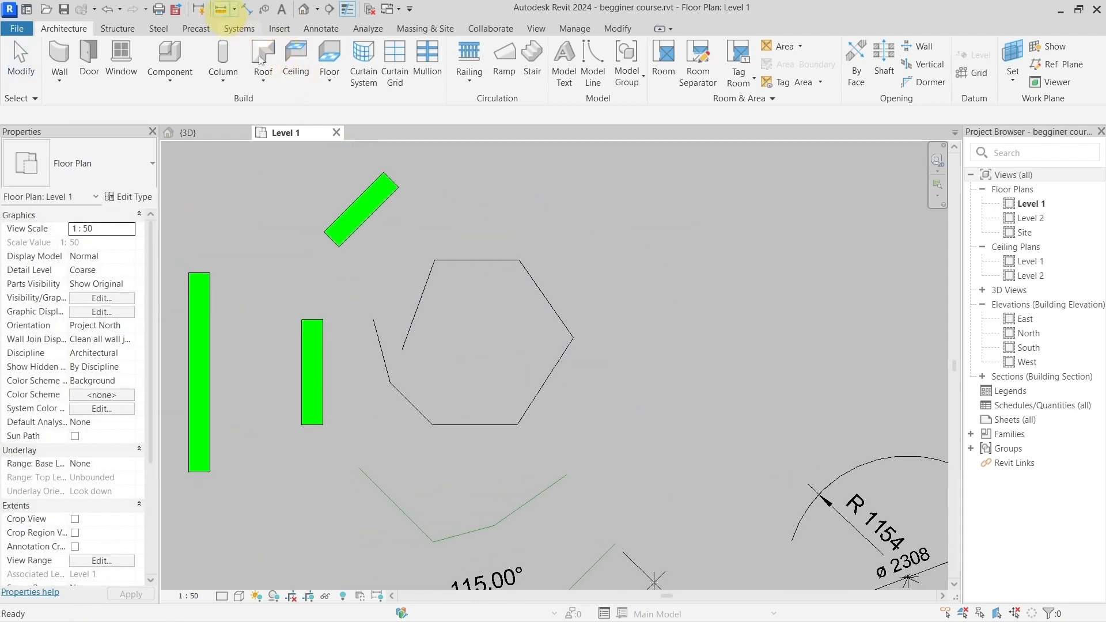
click(402, 345)
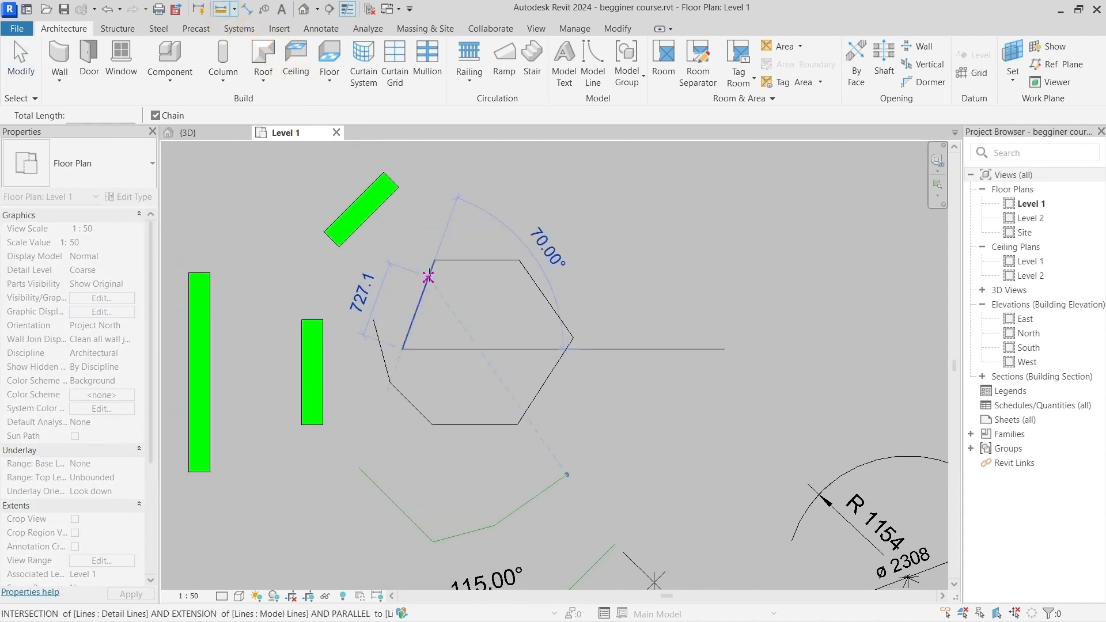
click(434, 260)
click(519, 260)
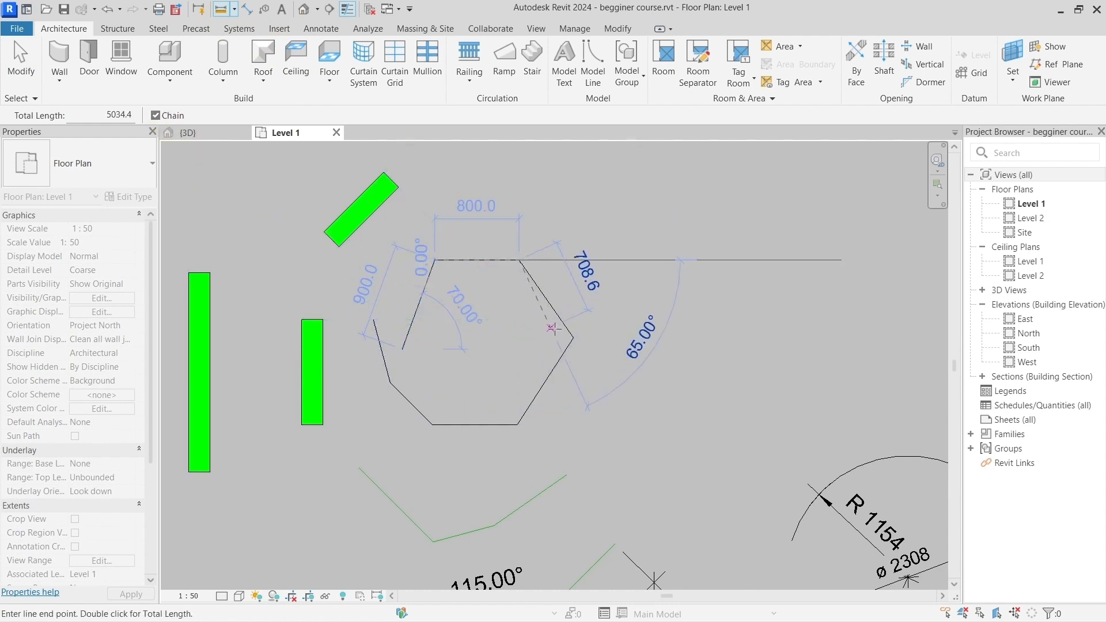
click(574, 338)
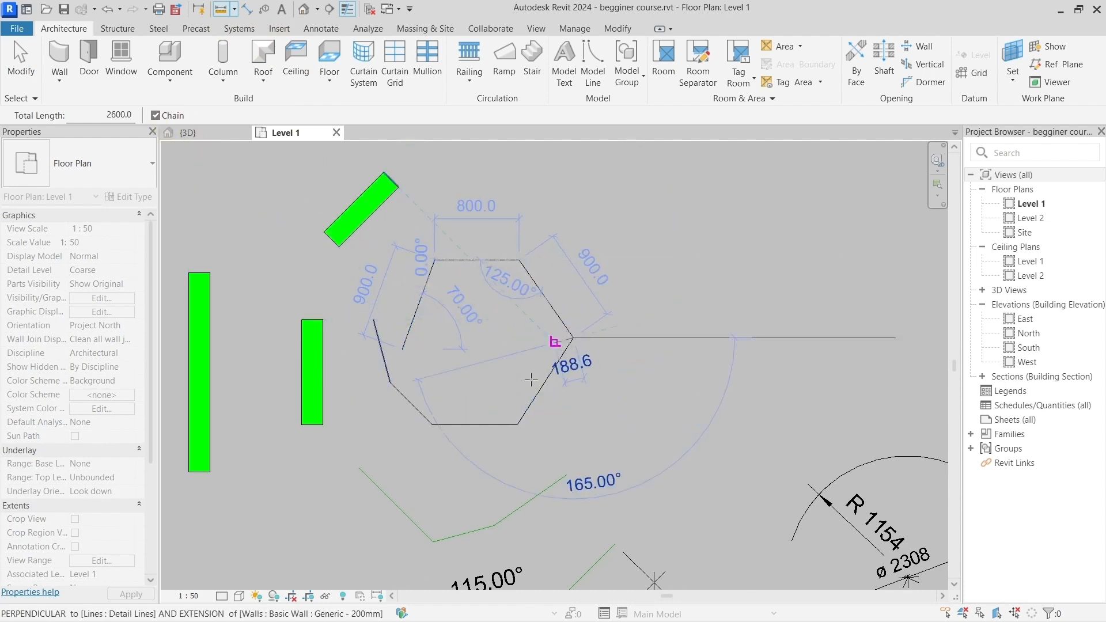
click(518, 424)
click(432, 424)
click(390, 382)
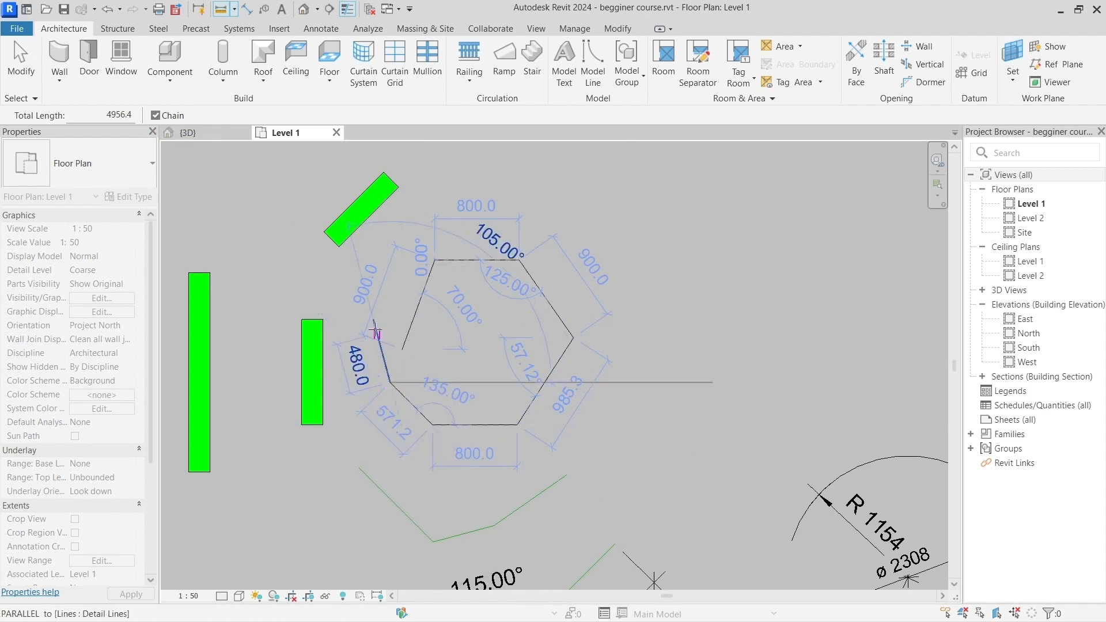
click(373, 319)
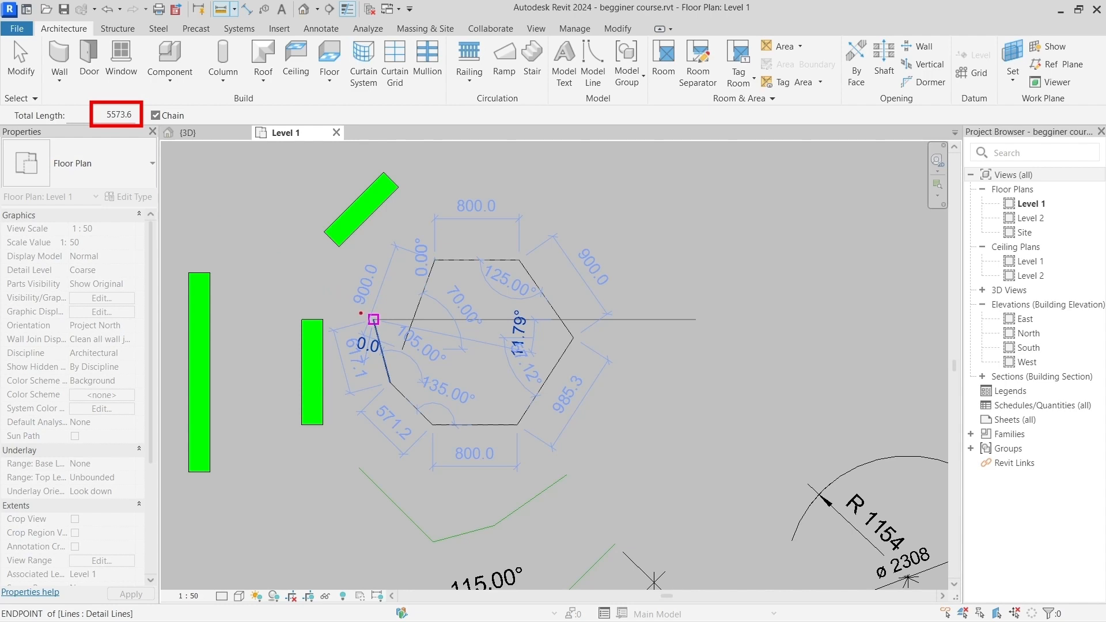
key(Escape)
key(Escape)
key(Escape)
click(327, 303)
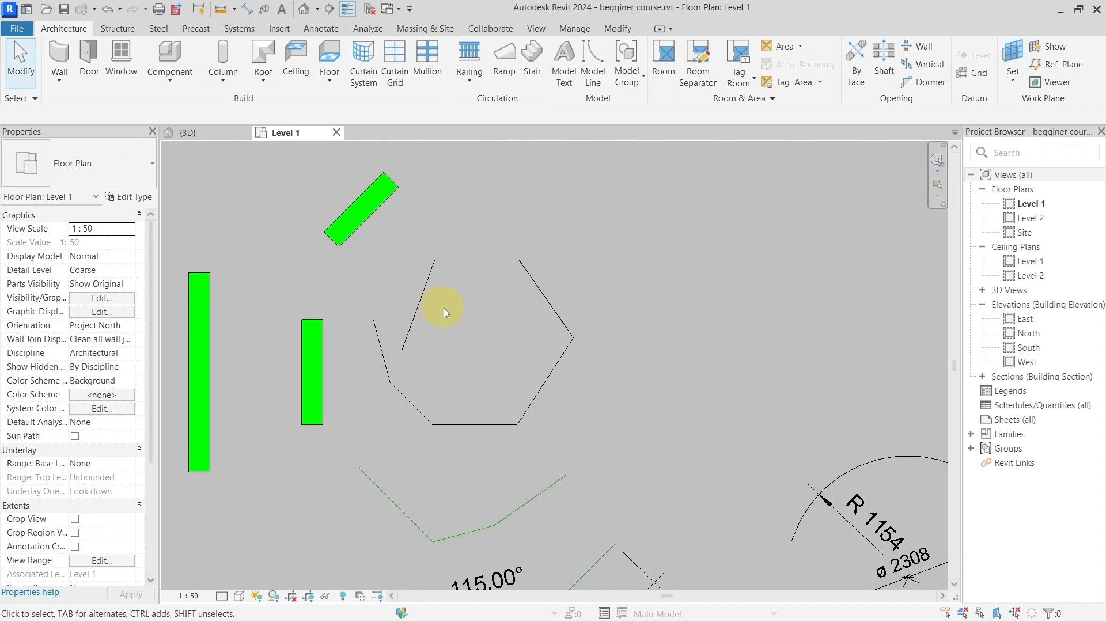
Step: Repeat the chained measurement around all segments of the open polygon, starting at the inner free end, and cancel out of the measuring tool
click(222, 10)
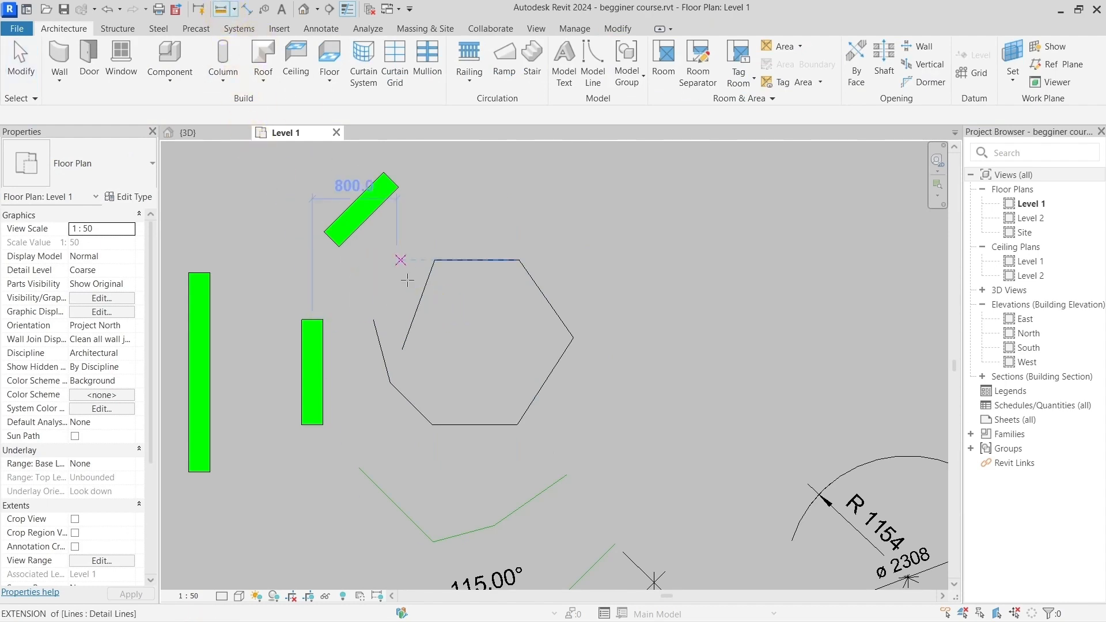
click(403, 348)
click(434, 260)
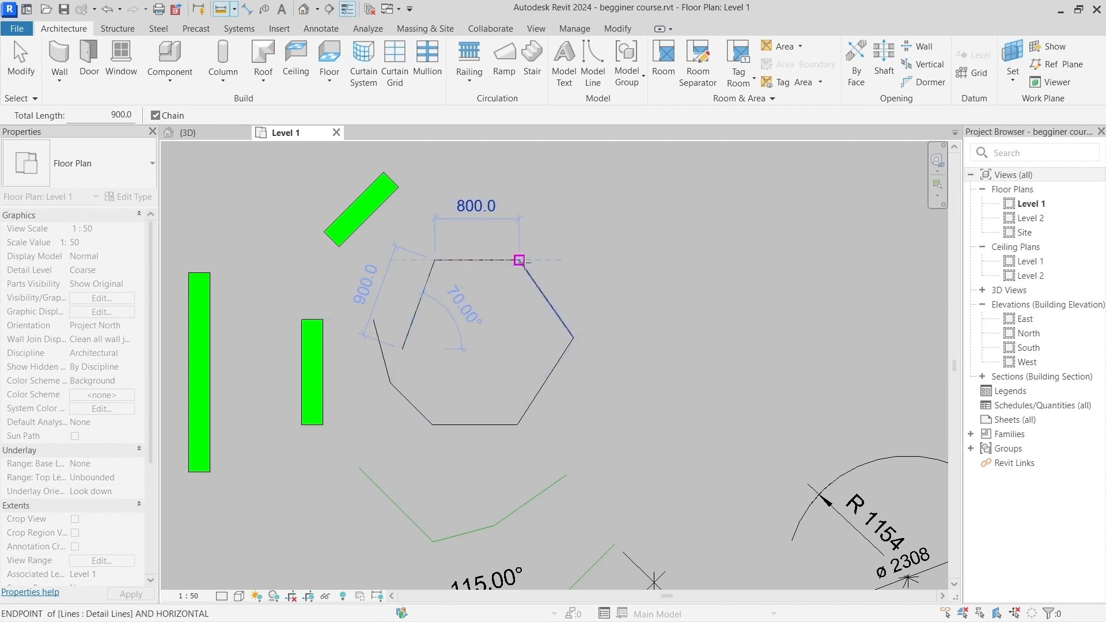
click(519, 260)
click(573, 337)
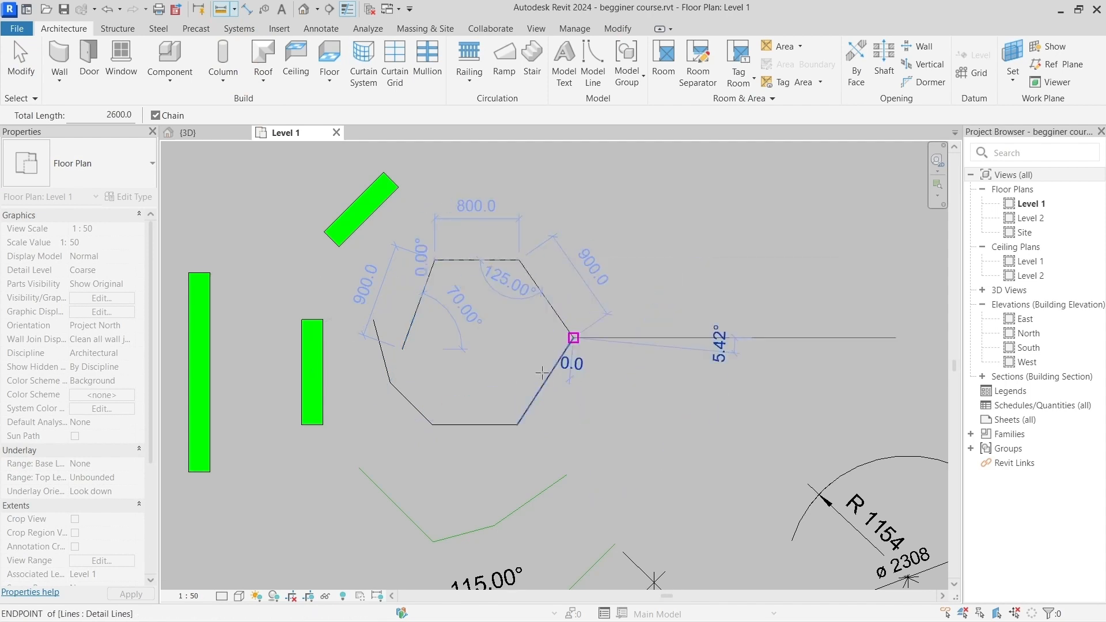
click(519, 424)
click(432, 425)
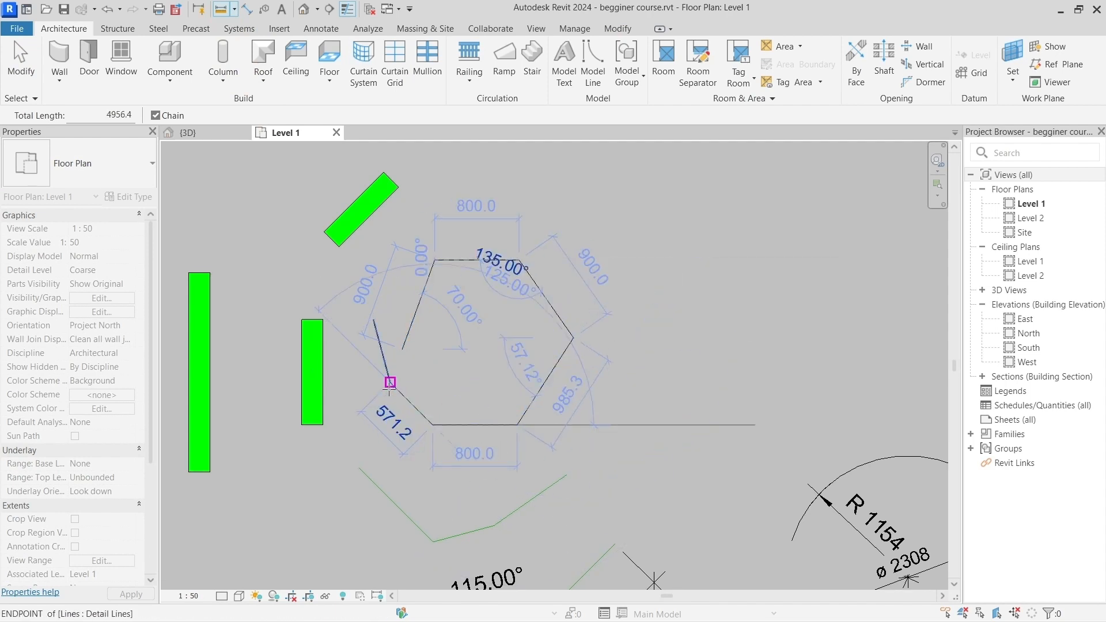
click(390, 382)
click(374, 319)
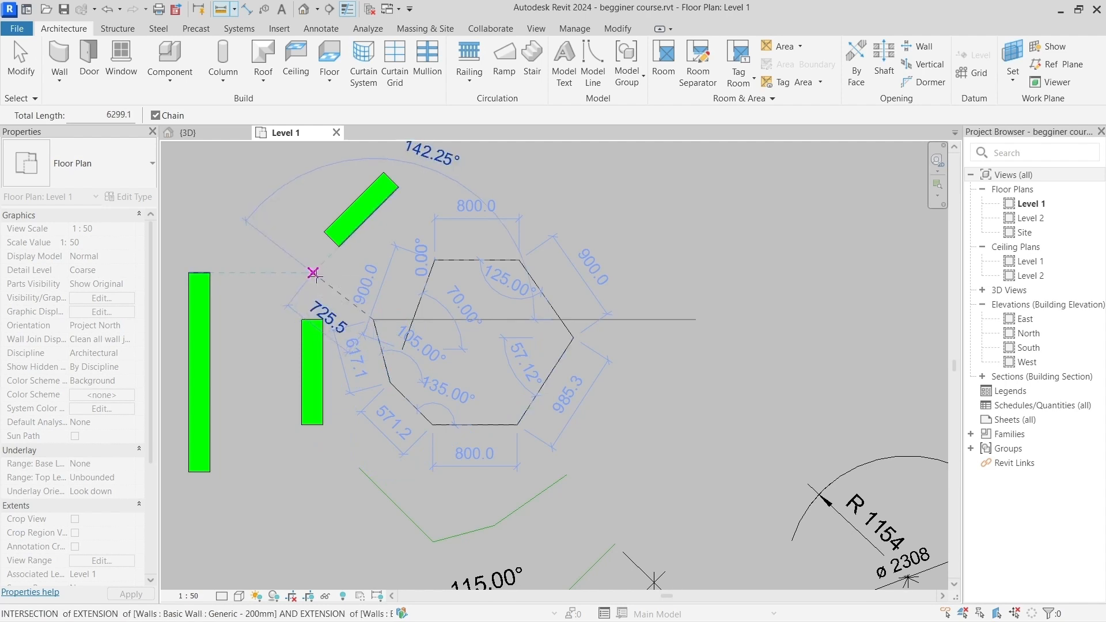
right_click(314, 275)
click(338, 287)
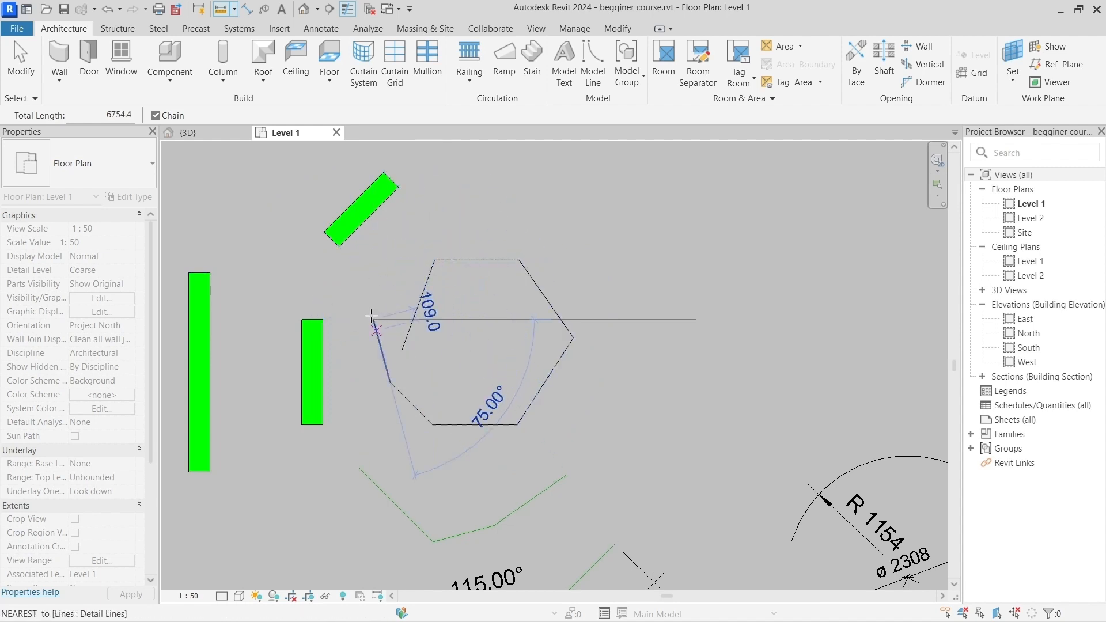
right_click(368, 270)
click(400, 280)
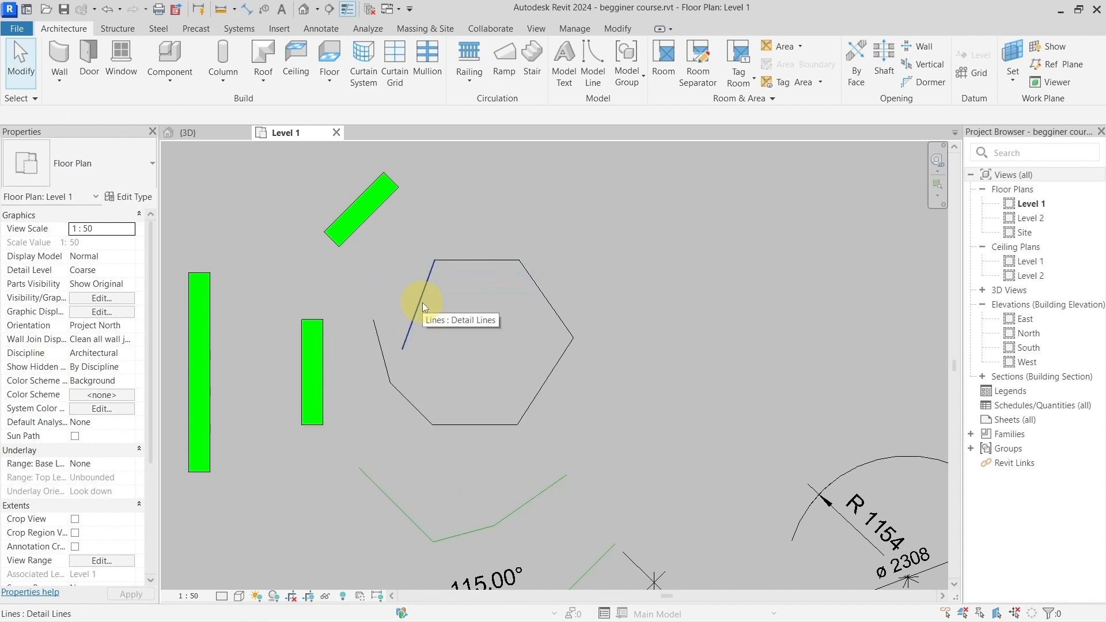
Step: Turn off the Chain option of the Measure Between Two References tool and leave the tool
click(219, 12)
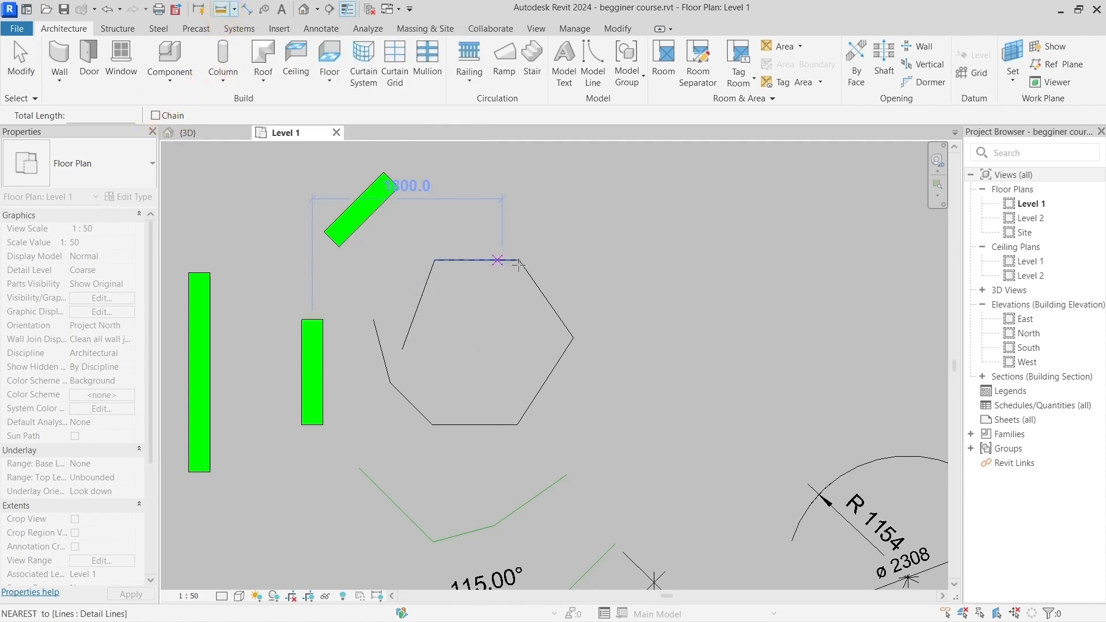
key(Escape)
key(Escape)
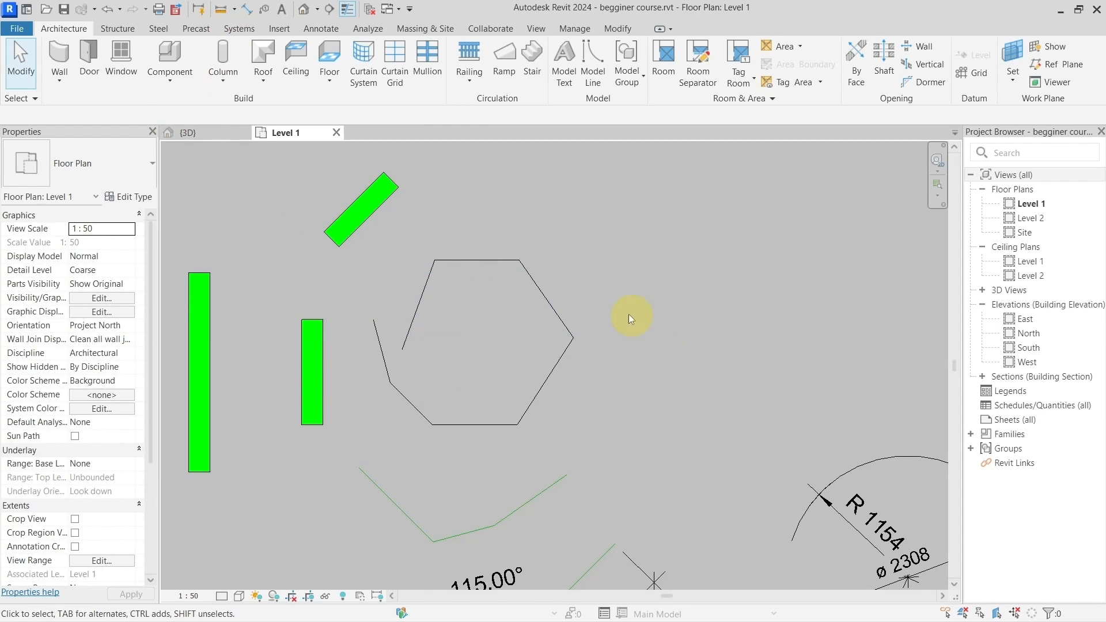
Step: Switch to the 3D view and examine the wall groups around the green model lines at close range
scroll(628, 312, down, 2)
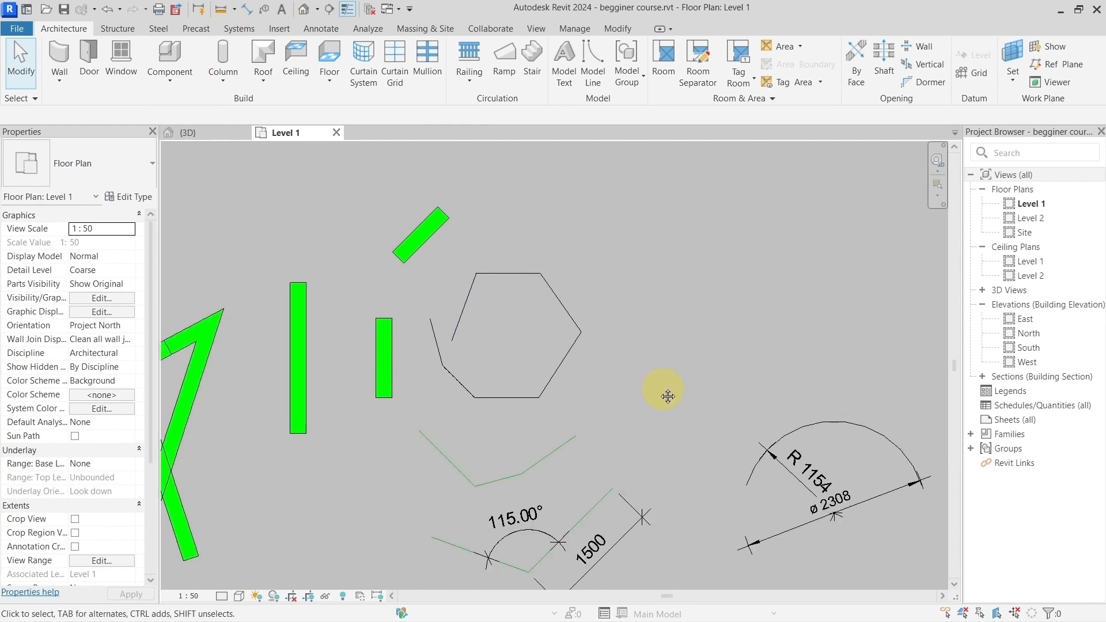
middle_drag(668, 396, 595, 333)
click(320, 236)
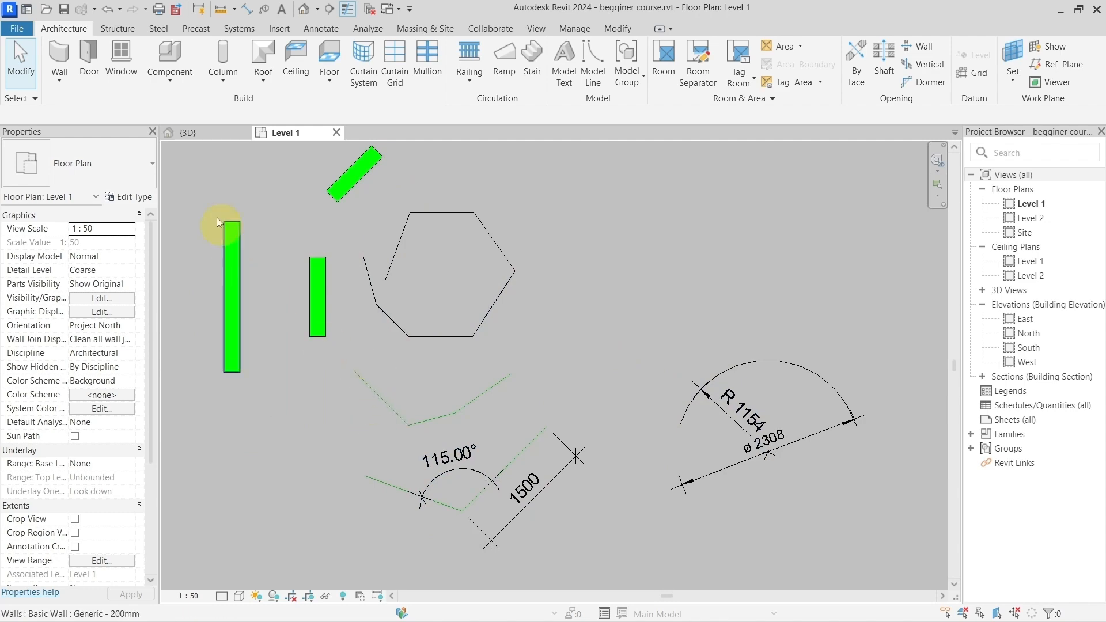
click(213, 136)
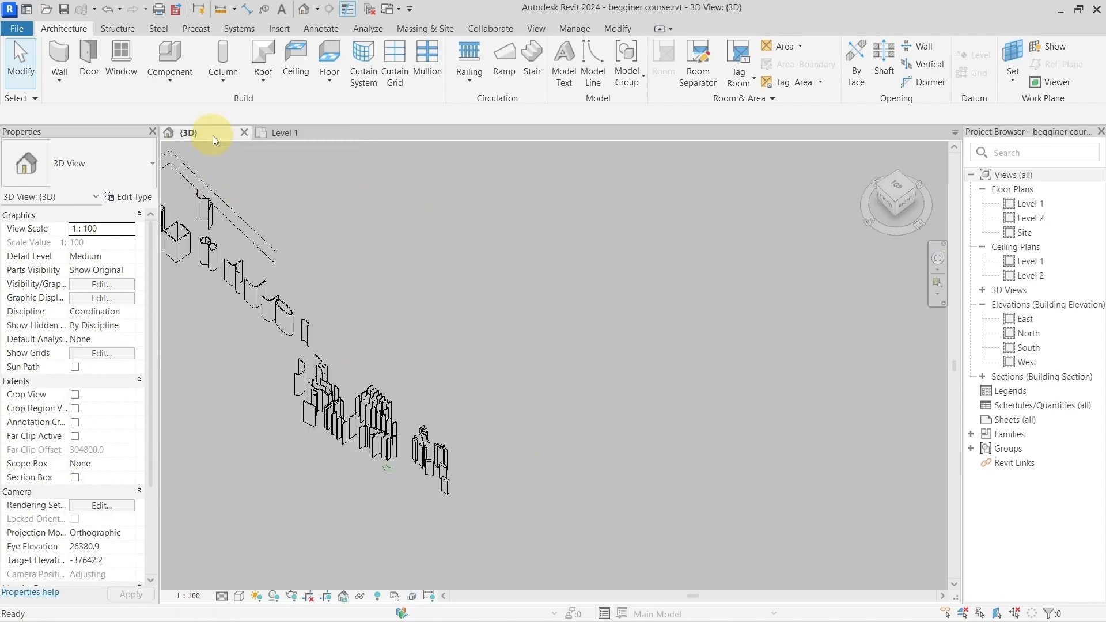
middle_drag(407, 392, 461, 454)
scroll(418, 463, up, 5)
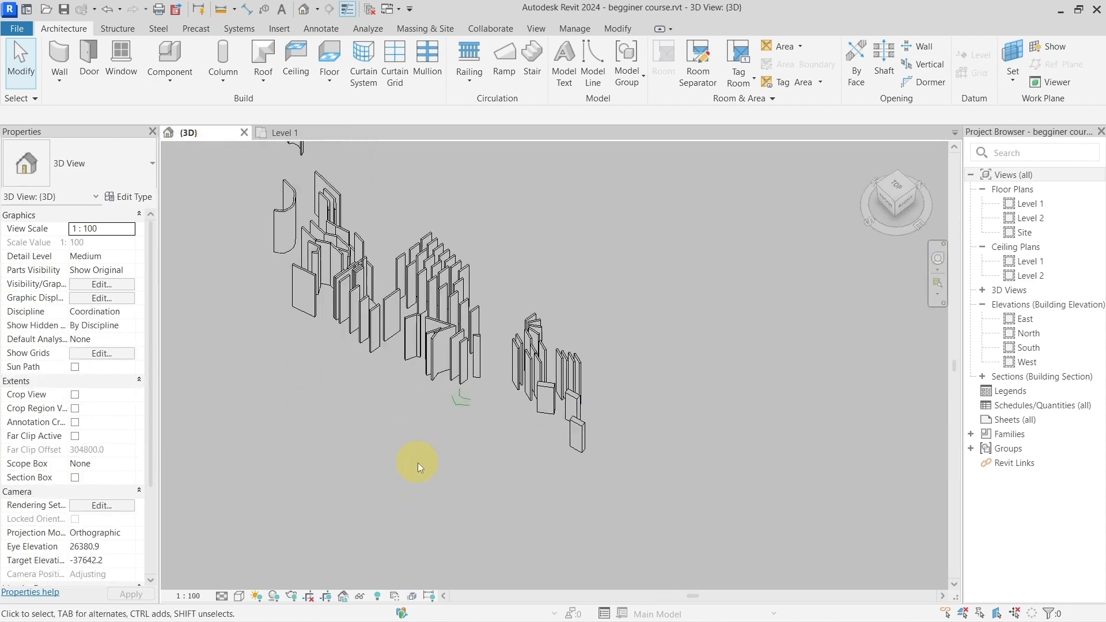
scroll(516, 412, up, 1)
middle_drag(516, 411, 484, 428)
shift+middle_drag(484, 429, 535, 415)
middle_drag(599, 324, 497, 408)
scroll(499, 330, down, 2)
scroll(399, 375, down, 2)
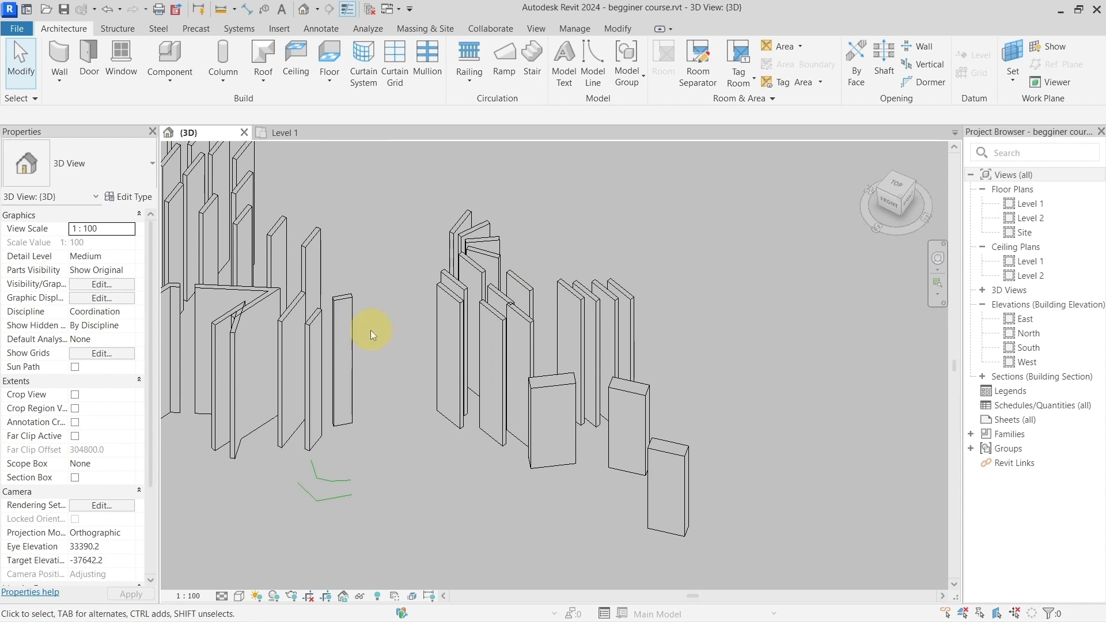
Step: Measure in 3D from the bottom corner of the wall beside the green lines to the top corner of a wall in the neighbouring group
click(221, 10)
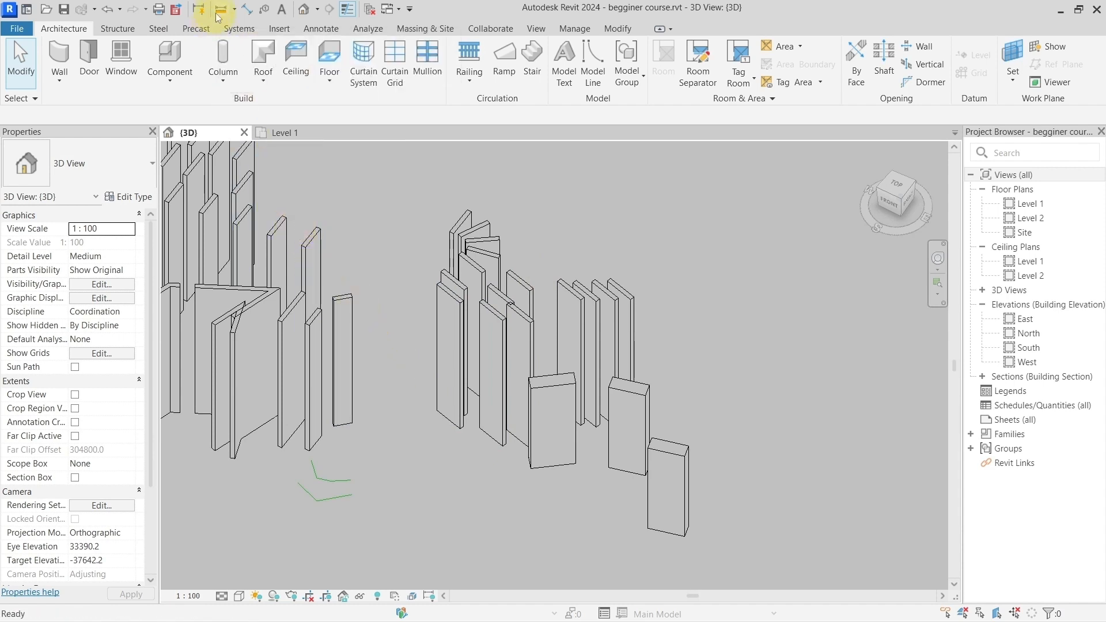
click(344, 404)
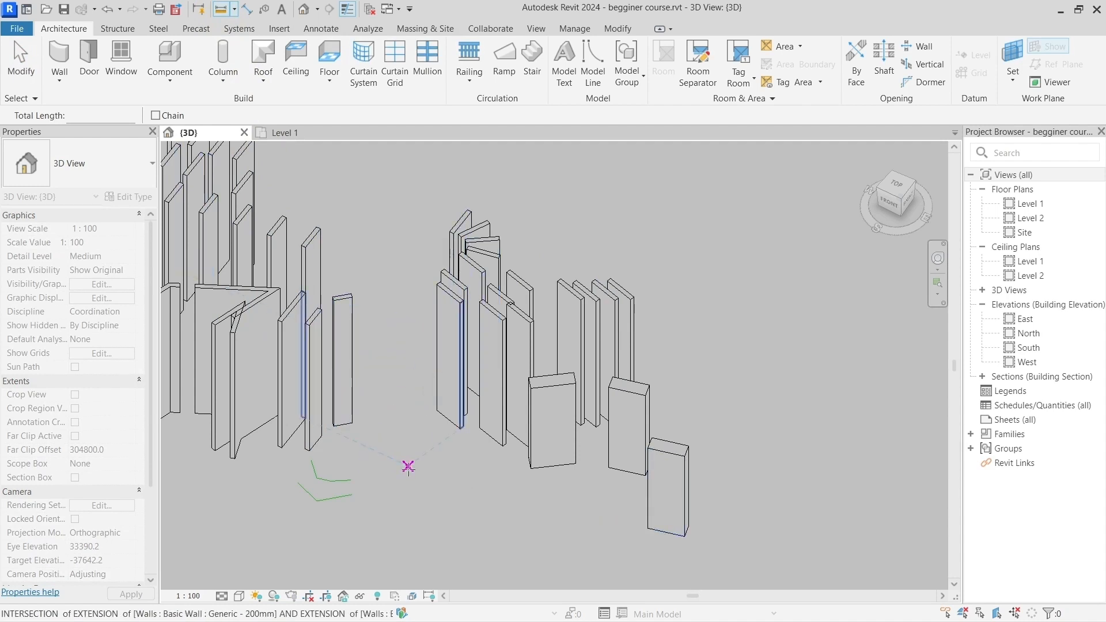
scroll(389, 452, up, 2)
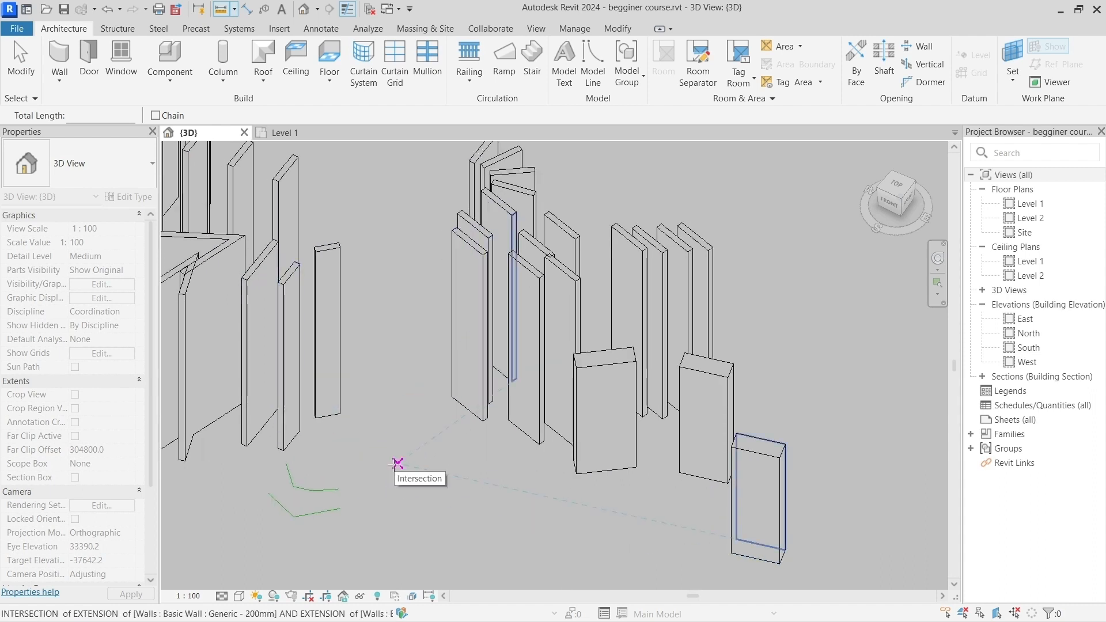
middle_drag(397, 464, 376, 442)
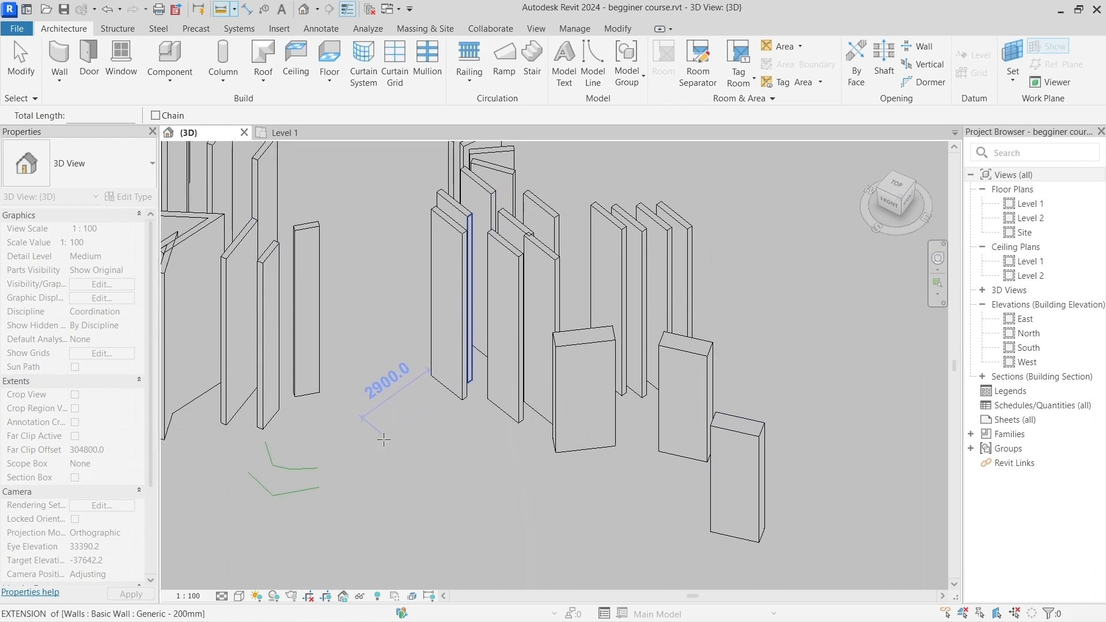
click(262, 429)
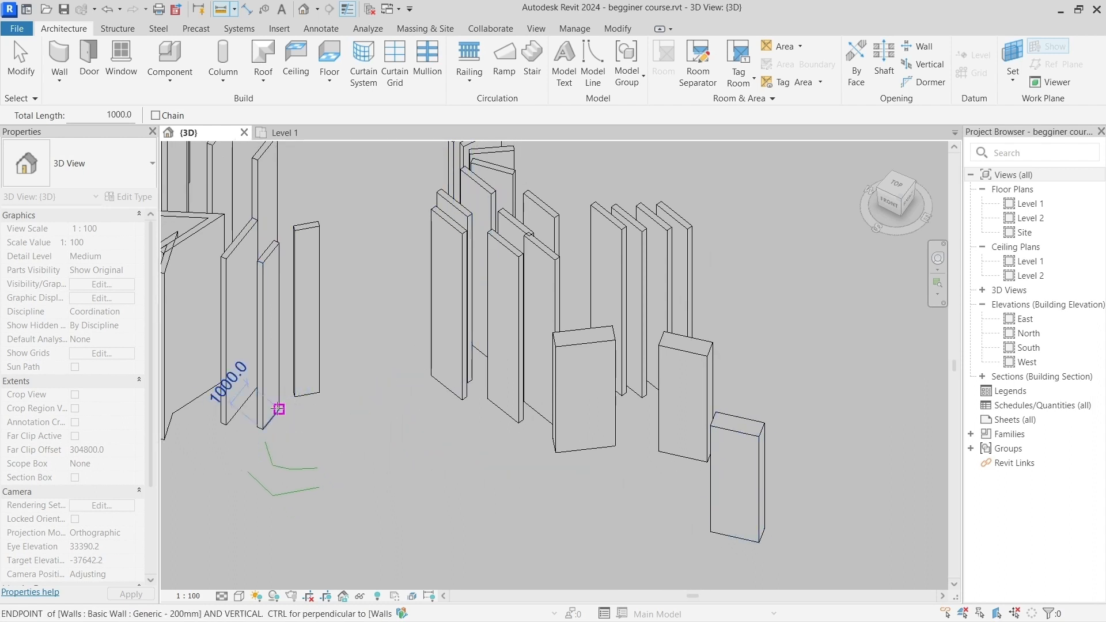
click(462, 235)
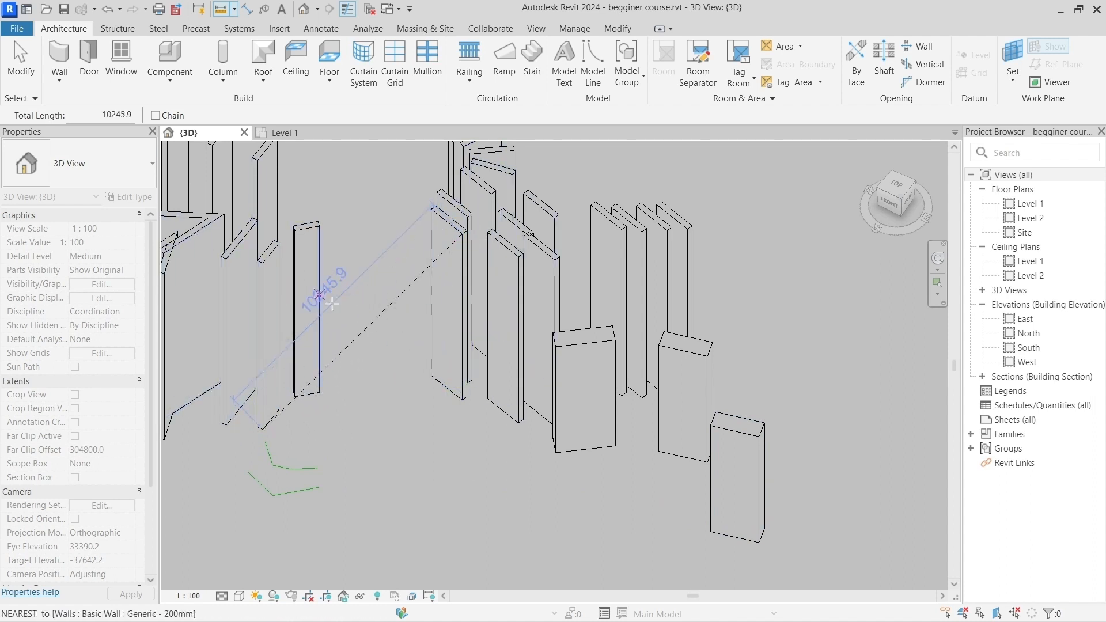
Step: Measure several more single distances between corners of different walls in the 3D view, with Chain off, and exit the measuring tool
click(518, 258)
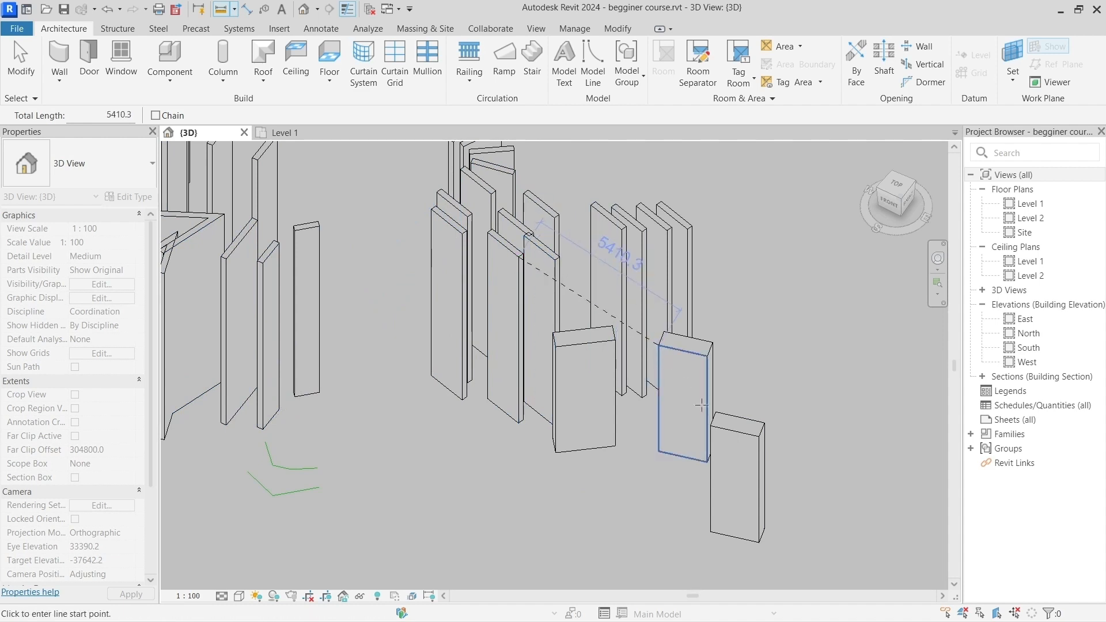
click(710, 427)
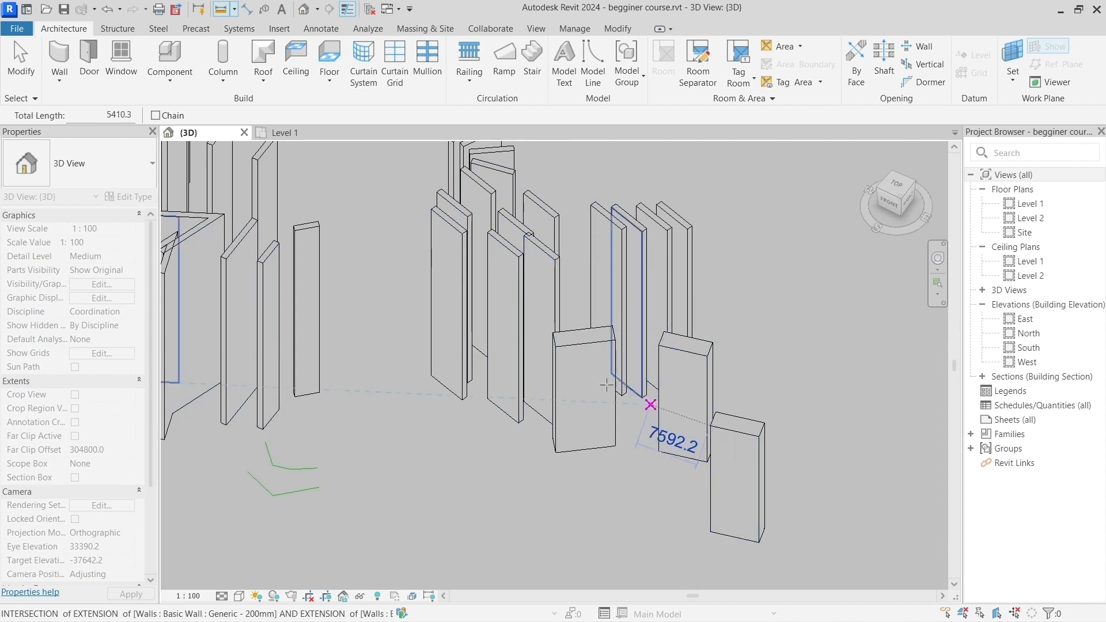
click(556, 346)
click(296, 229)
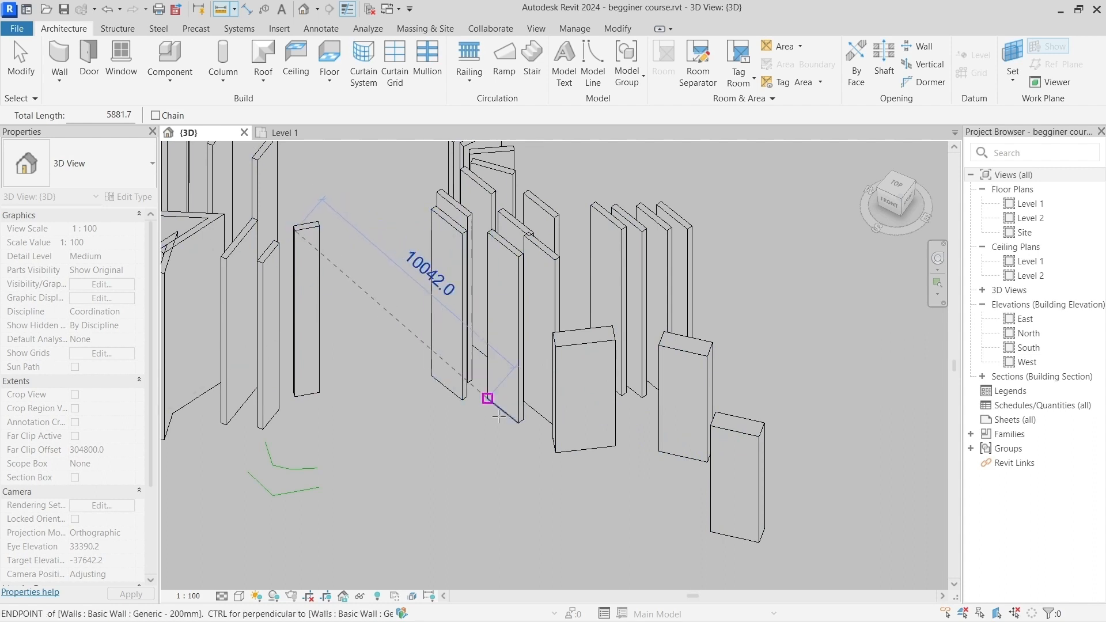
click(554, 445)
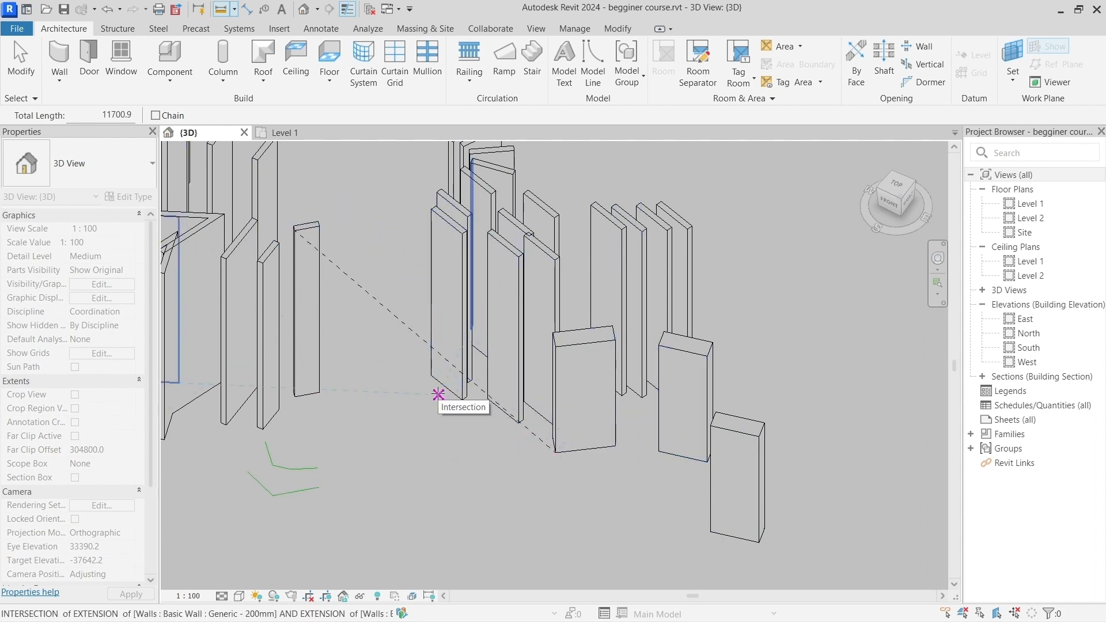
key(Escape)
key(Escape)
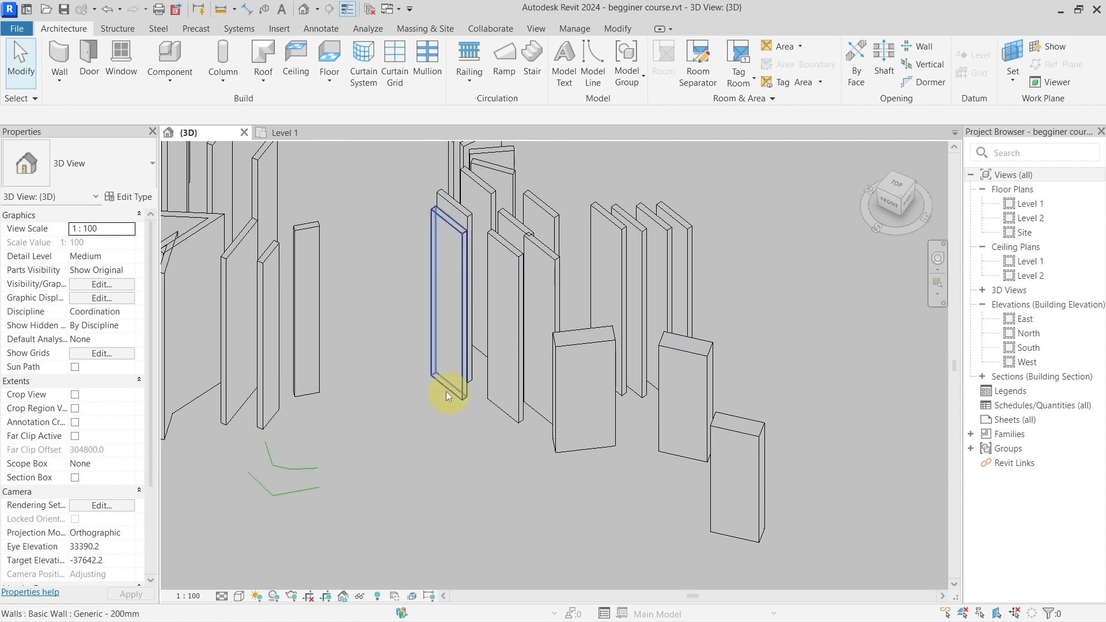
Step: Examine the wall groups in 3D, selecting the front Generic - 300mm wall nearest the thin walls and clearing the selection
scroll(445, 392, down, 3)
shift+middle_drag(441, 414, 475, 378)
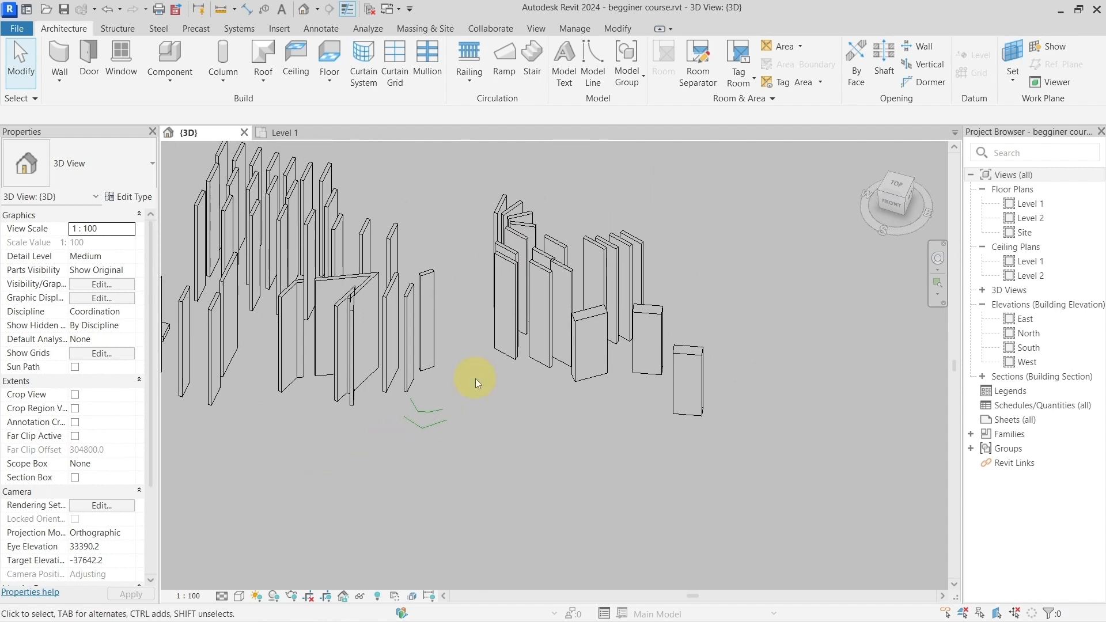
middle_drag(550, 392, 492, 431)
scroll(493, 405, up, 2)
click(493, 406)
scroll(494, 380, down, 1)
scroll(500, 430, down, 2)
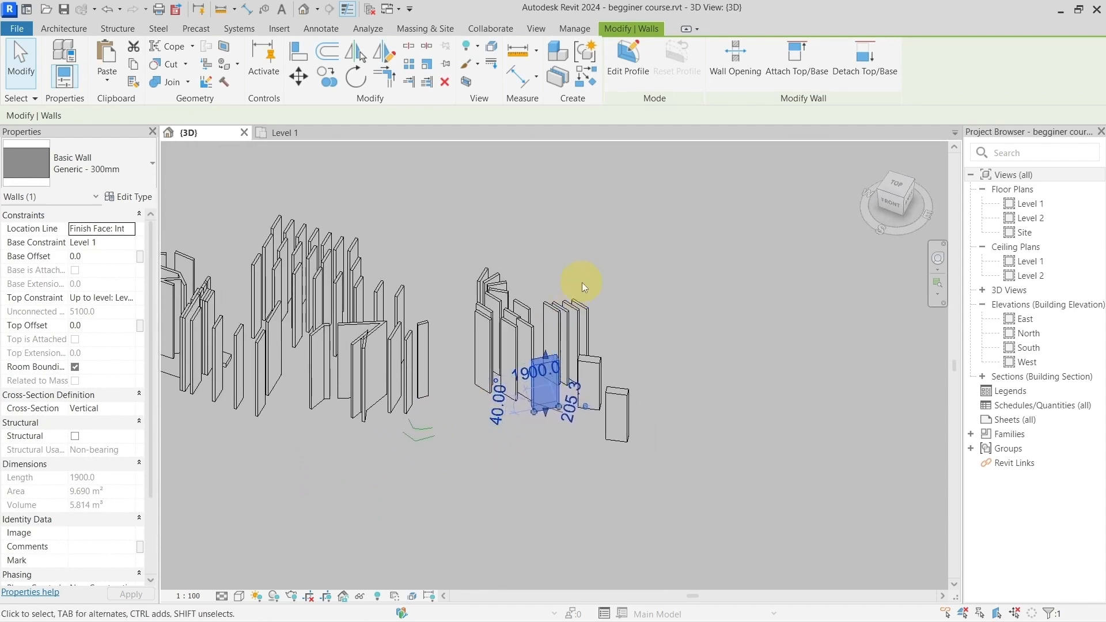
click(672, 333)
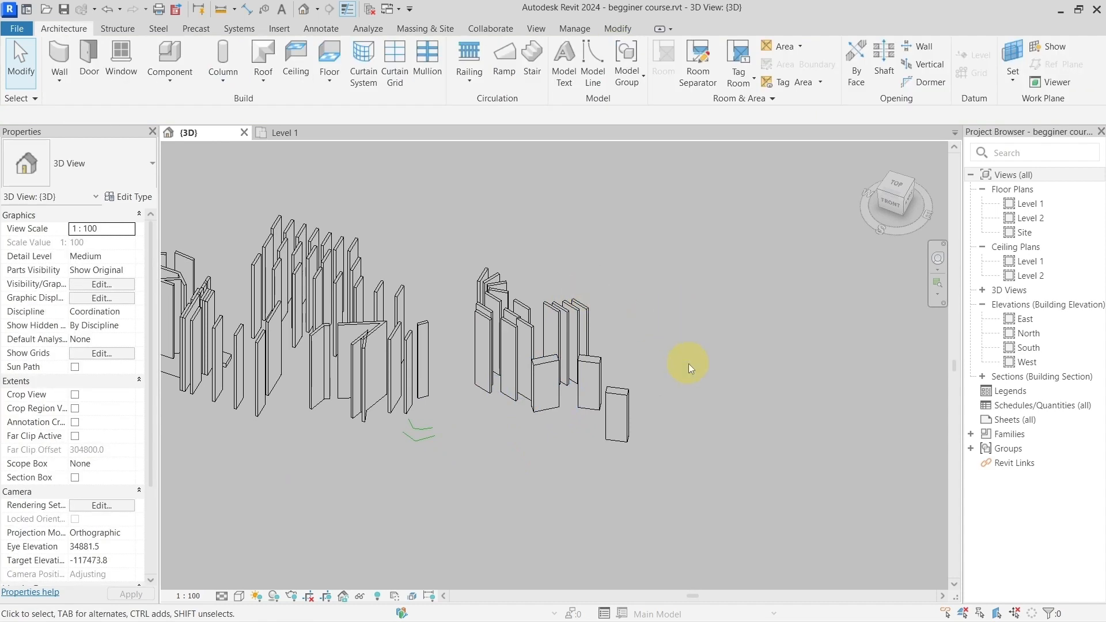
Step: Examine the green model lines and walls in the Level 1 plan, then return to 3D and inspect the wall groups overall and close up
middle_drag(696, 367, 688, 334)
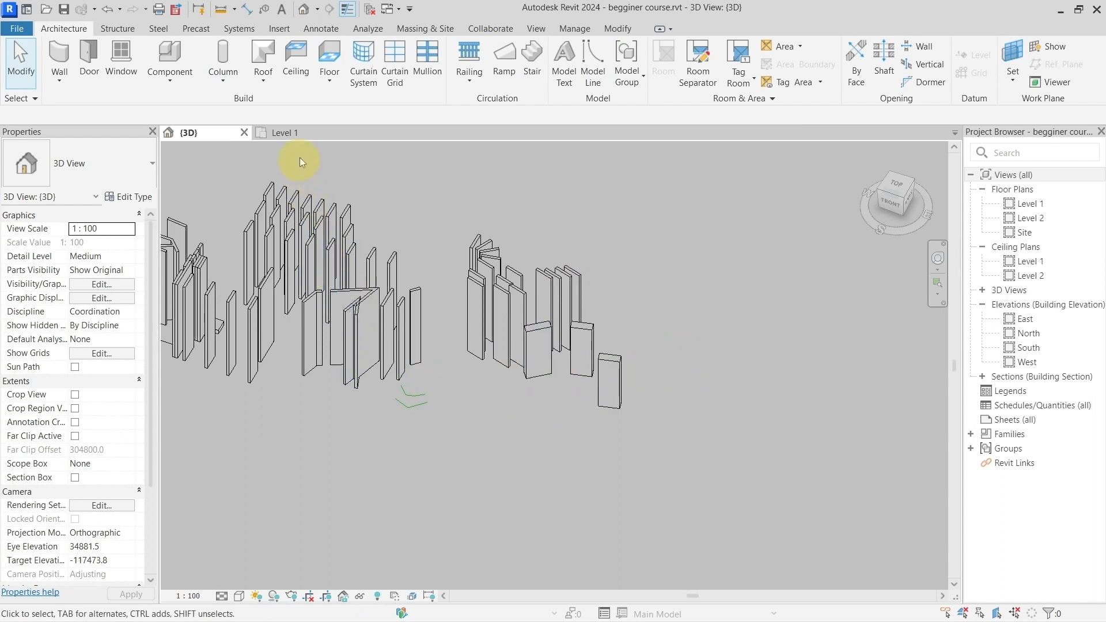
click(297, 137)
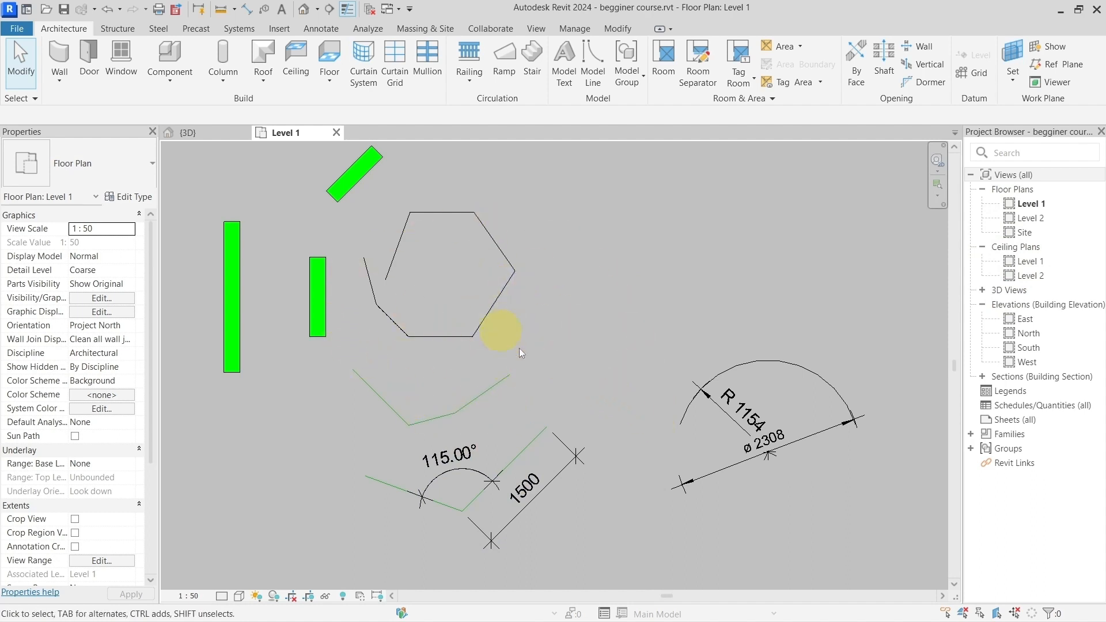
click(225, 136)
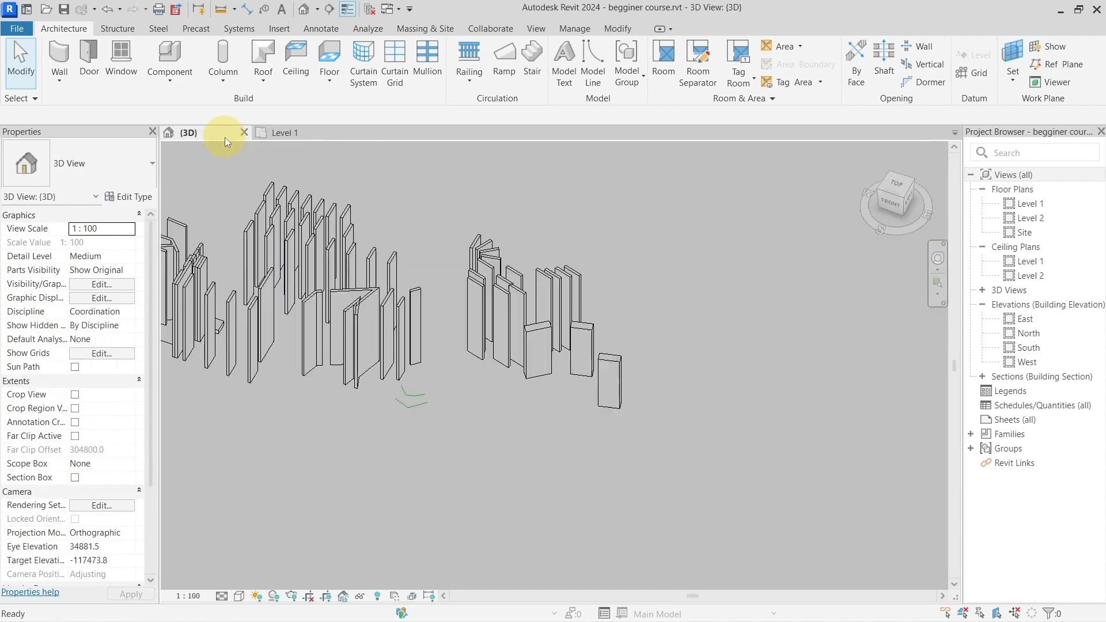
scroll(507, 333, down, 3)
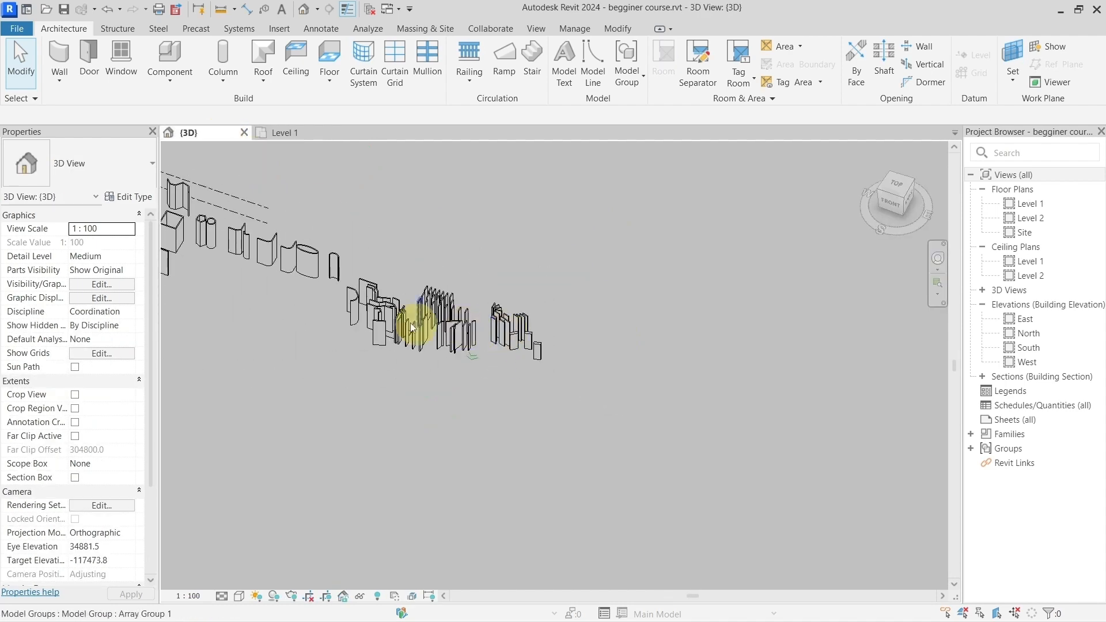
middle_drag(421, 323, 580, 396)
mouse_move(661, 438)
shift+middle_down()
mouse_move(553, 340)
mouse_move(486, 301)
mouse_move(602, 340)
mouse_move(662, 345)
mouse_move(667, 419)
shift+middle_up()
scroll(667, 419, up, 3)
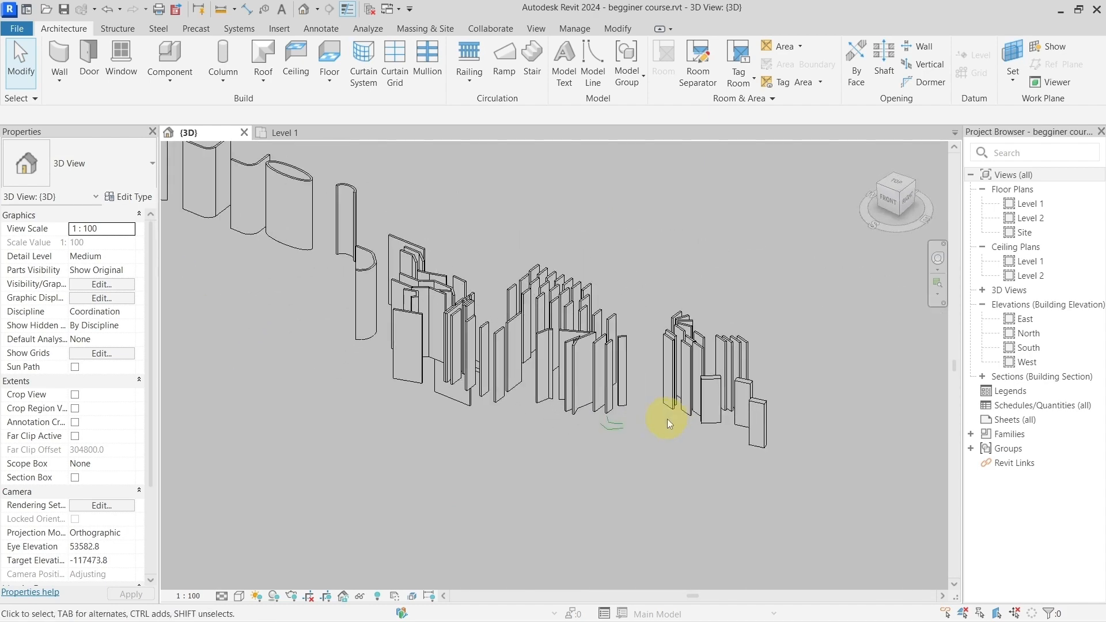
scroll(667, 419, down, 2)
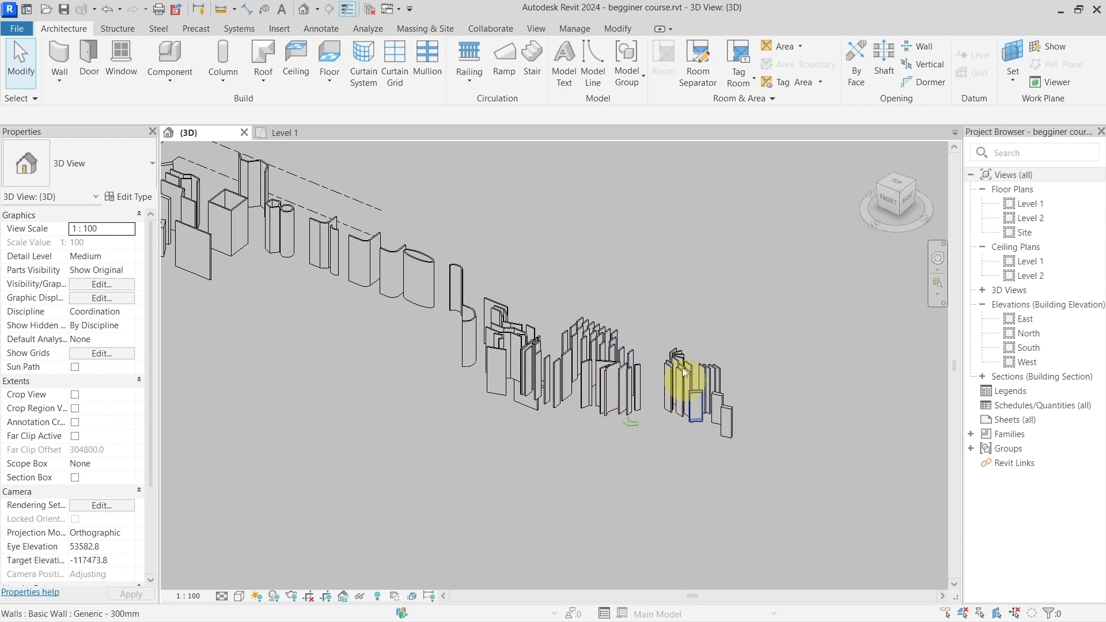
middle_drag(686, 375, 597, 323)
scroll(593, 394, up, 2)
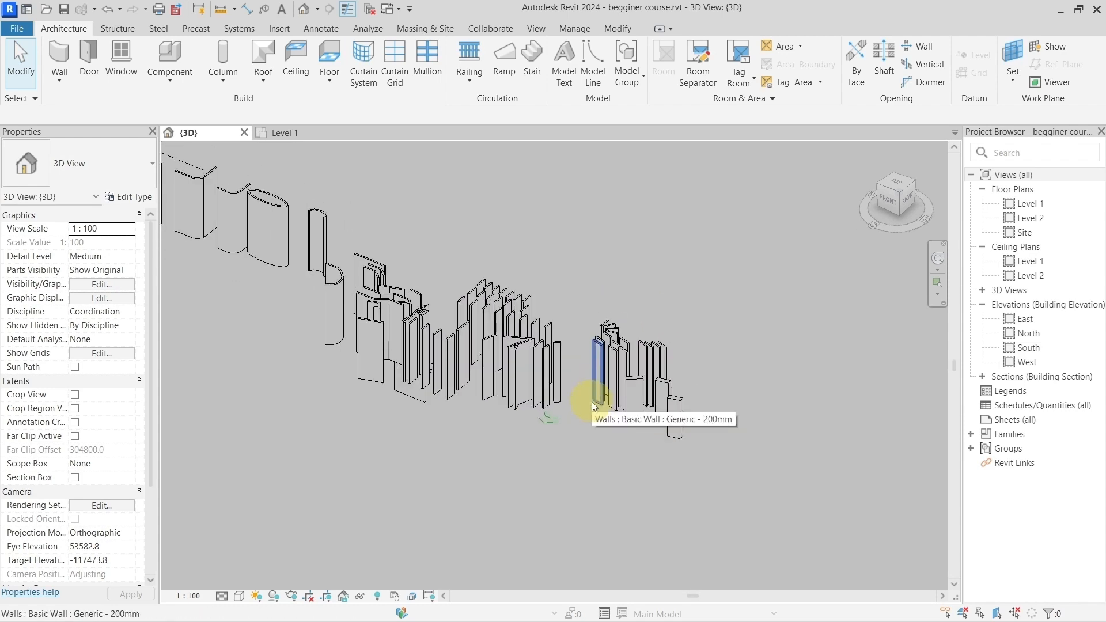
scroll(593, 402, up, 5)
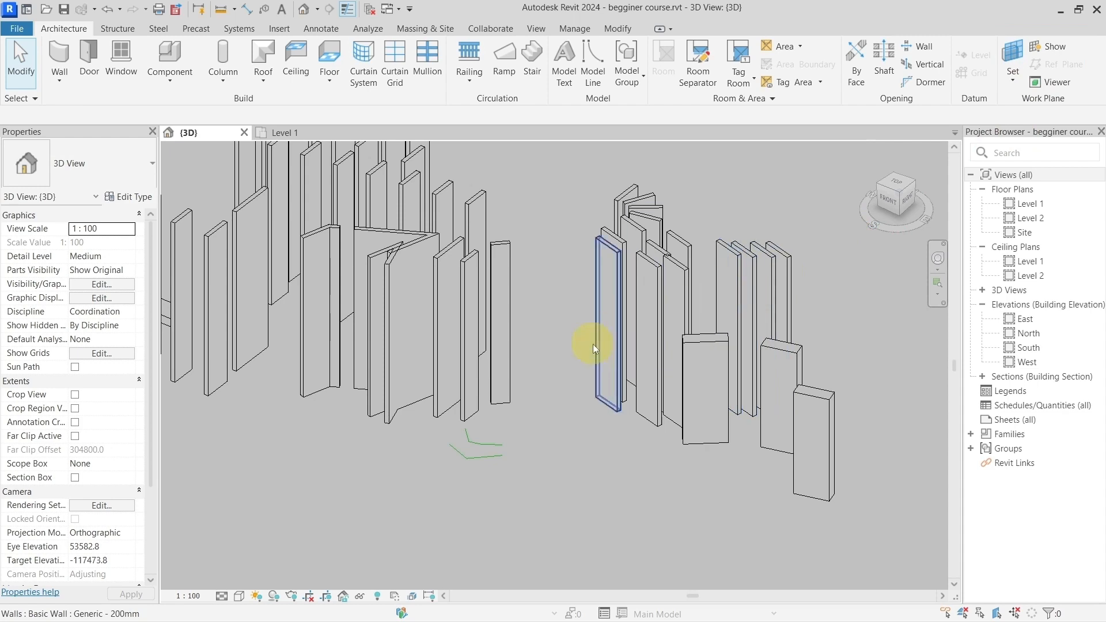
scroll(597, 347, down, 2)
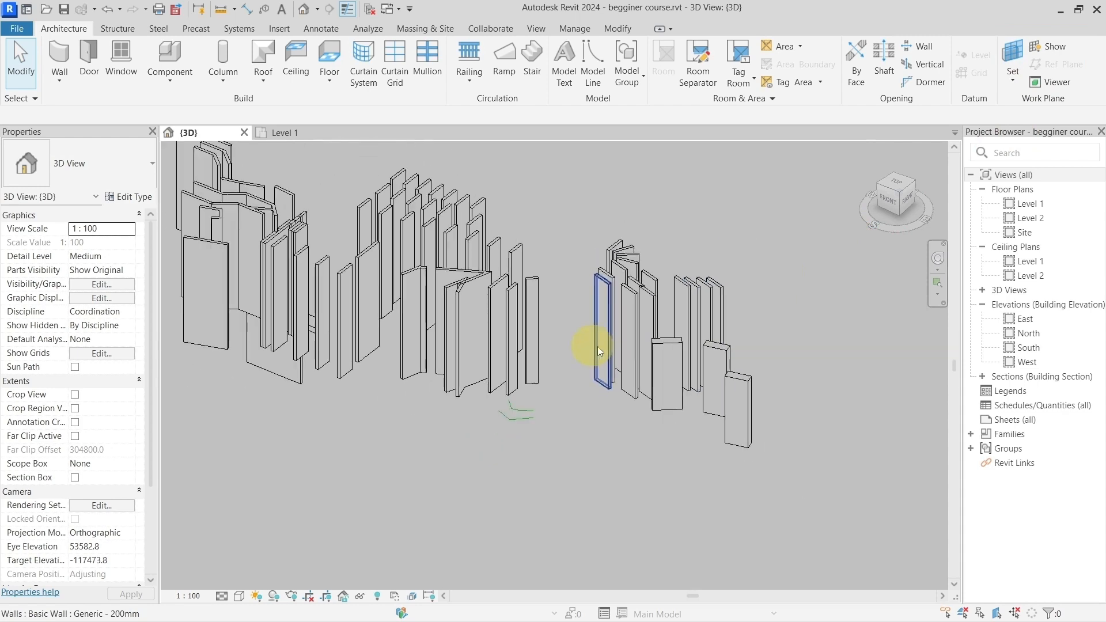
Step: Show the work plane in the 3D view, select its grid to examine its extent, and clear the selection
click(1052, 45)
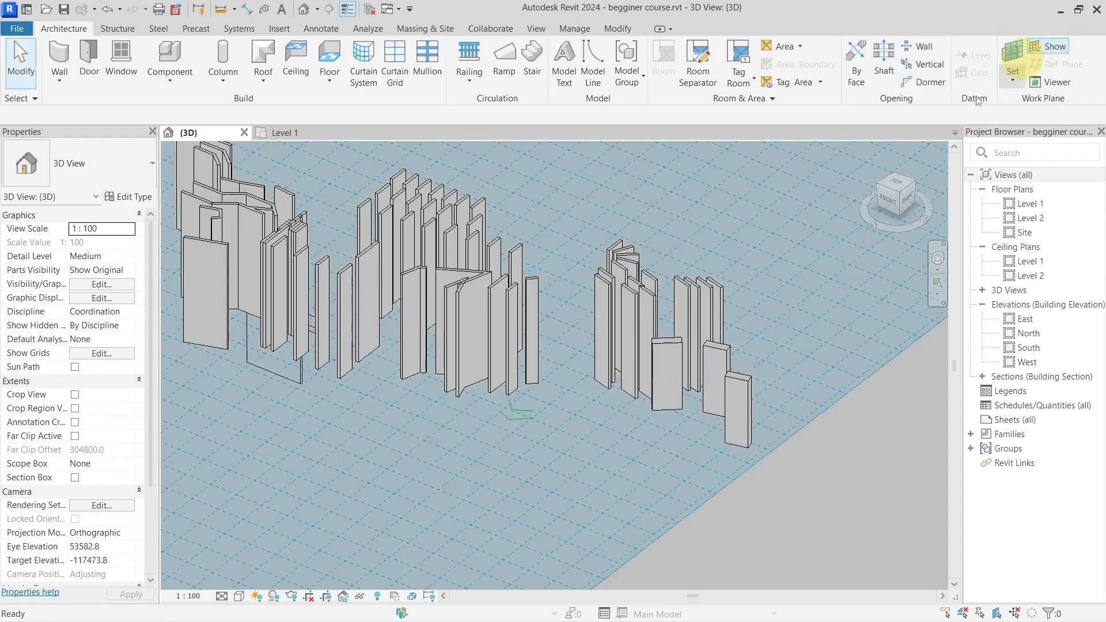
scroll(710, 404, down, 6)
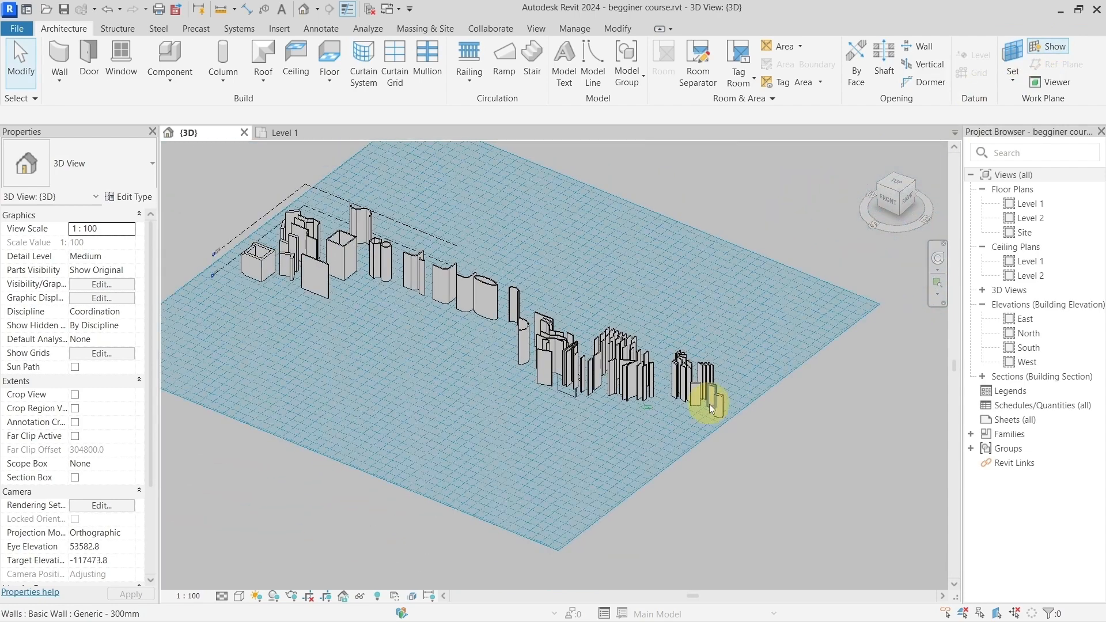
middle_drag(740, 479, 828, 501)
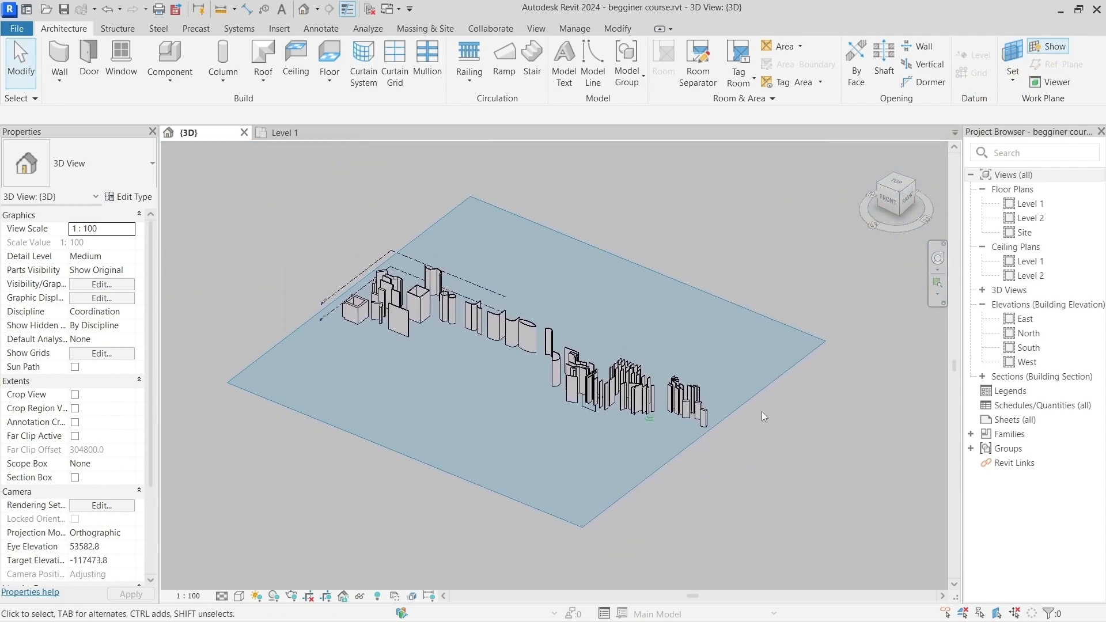
scroll(758, 385, up, 5)
click(758, 385)
scroll(758, 385, down, 5)
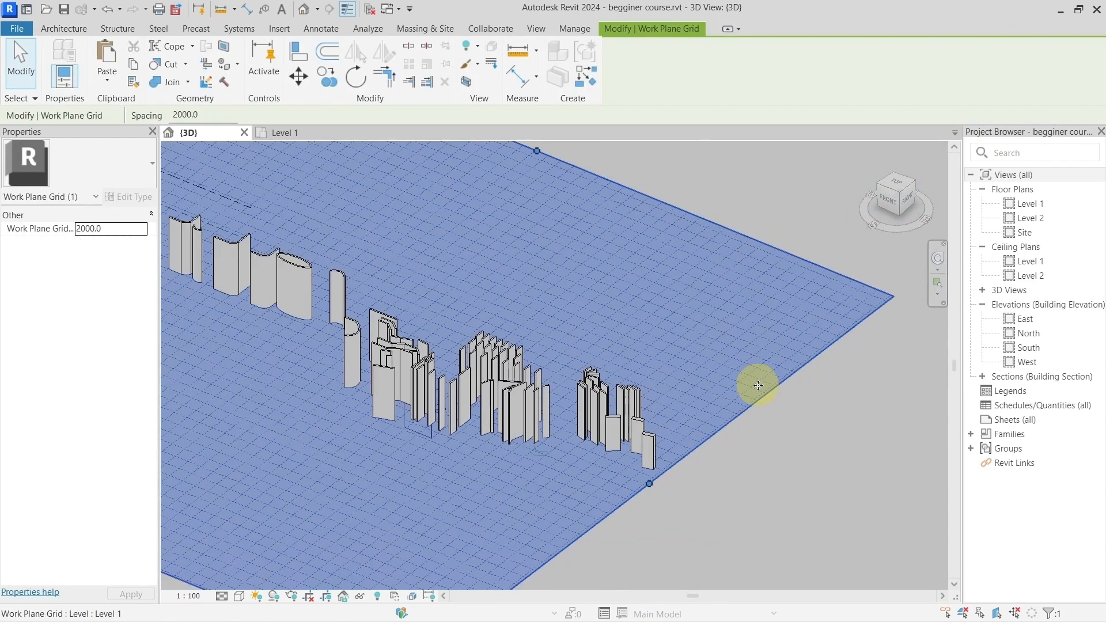
shift+middle_drag(781, 460, 753, 482)
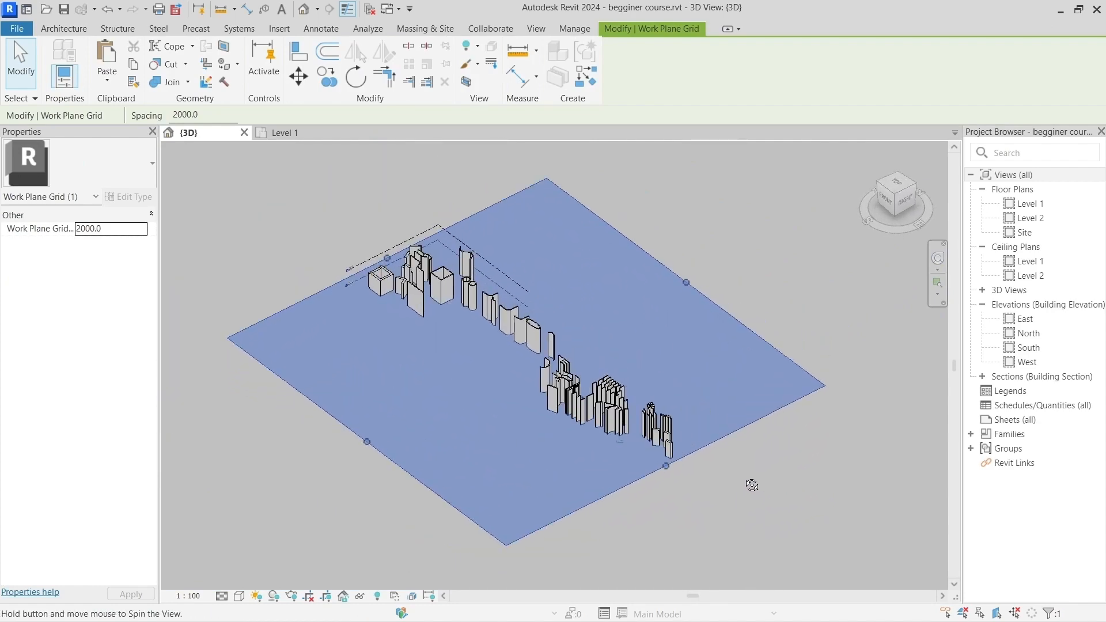
scroll(657, 483, up, 3)
key(Escape)
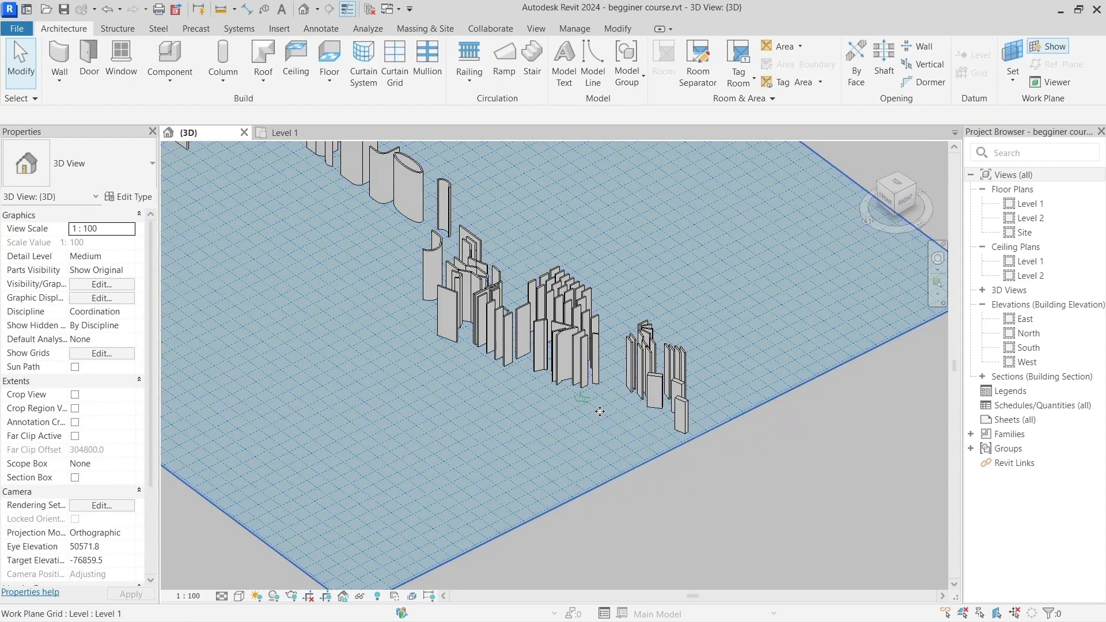
Step: Start an aligned dimension in 3D with the face of the Generic - 200mm wall beside the green lines as its first reference
scroll(600, 411, up, 5)
shift+middle_drag(627, 386, 536, 383)
scroll(517, 400, up, 2)
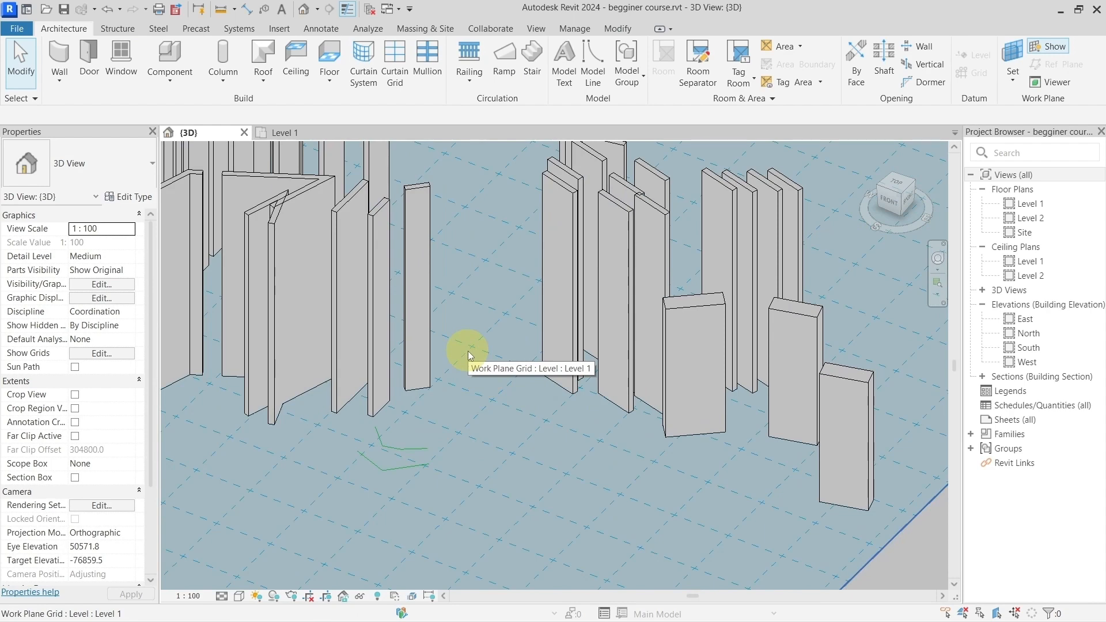
key(d)
key(i)
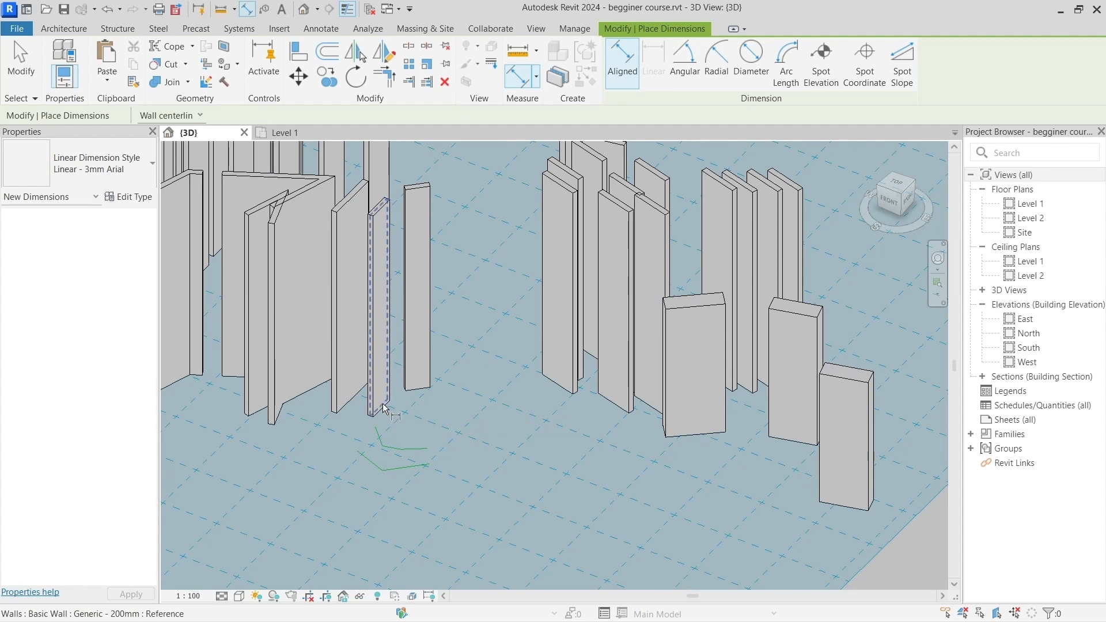
scroll(385, 408, up, 5)
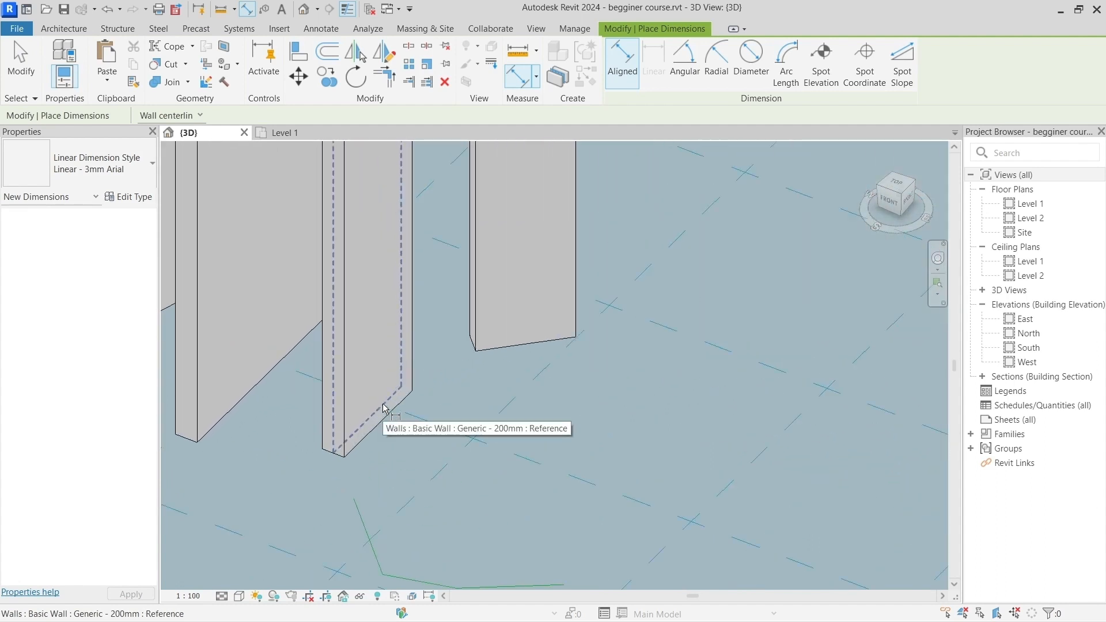
scroll(385, 408, down, 2)
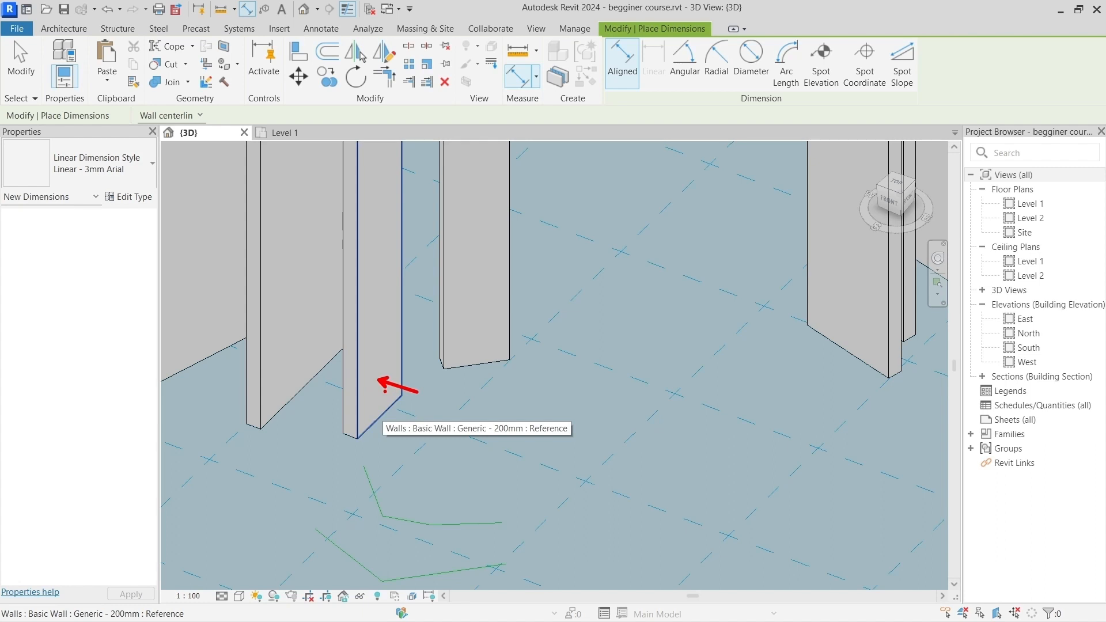
click(386, 396)
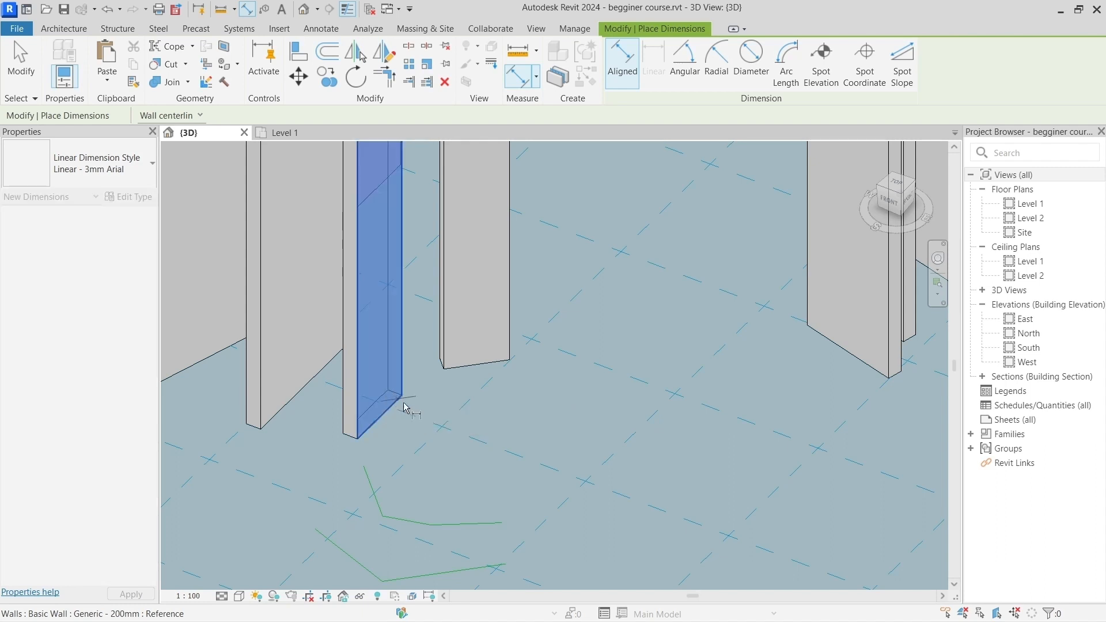
Step: Complete the aligned dimension at the outer bottom corner of the outermost Generic - 300mm wall and place it in front of the wall group
scroll(403, 408, down, 5)
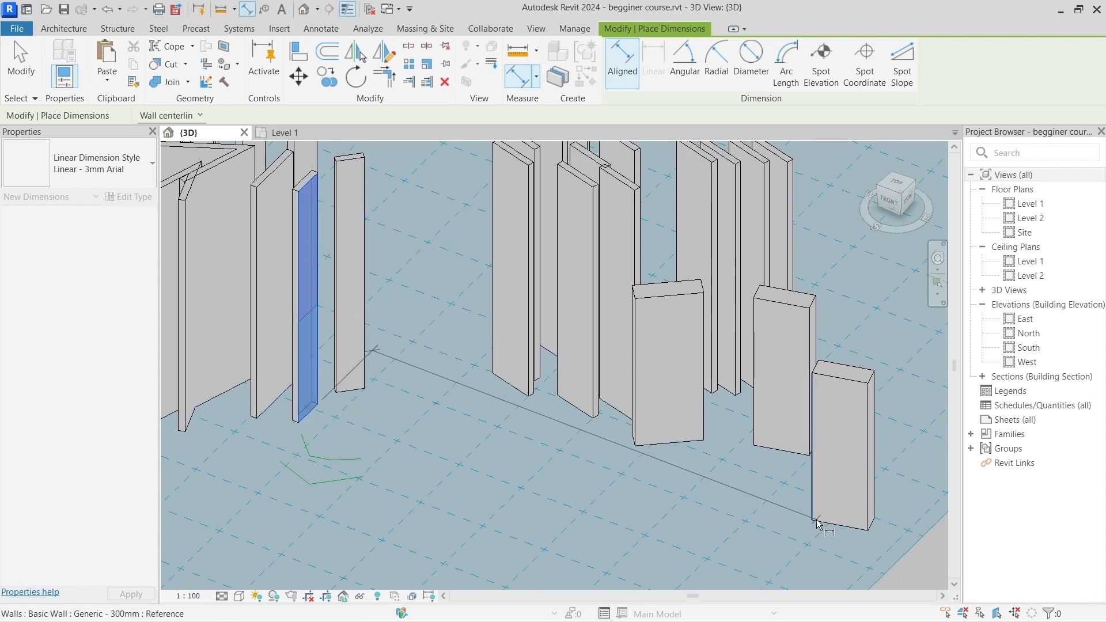
scroll(888, 543, up, 2)
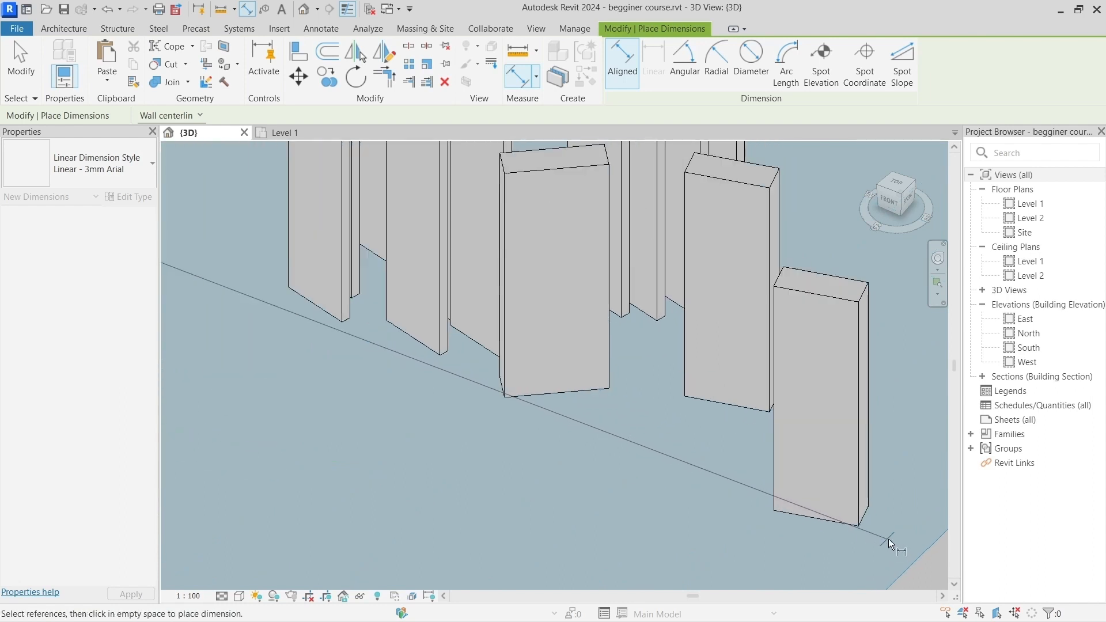
scroll(889, 544, up, 4)
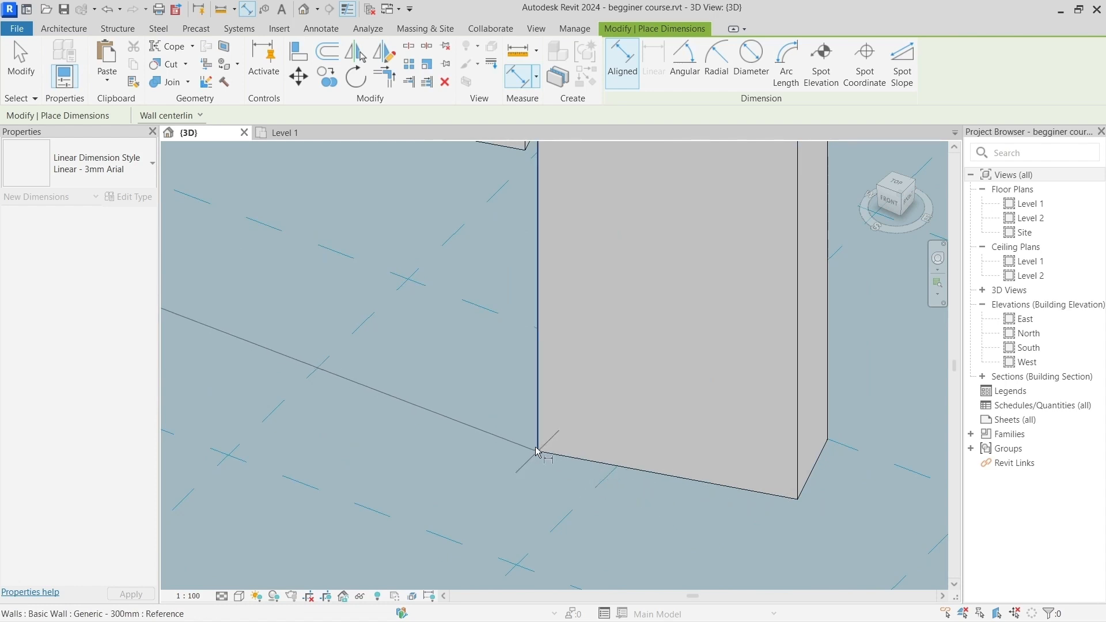
scroll(536, 451, down, 5)
middle_drag(519, 422, 579, 455)
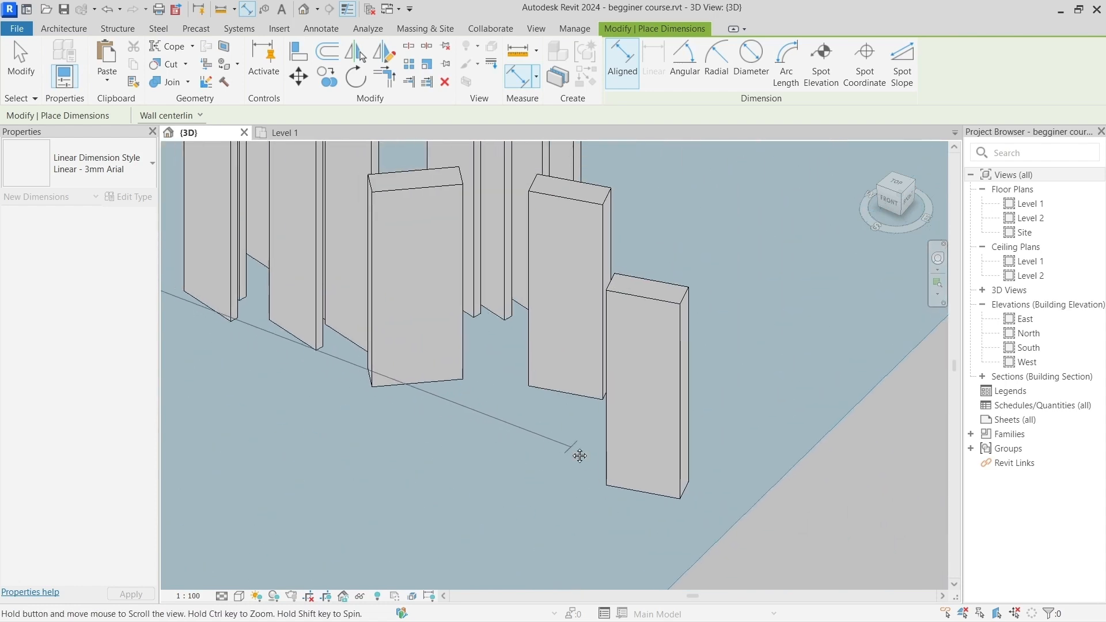
scroll(681, 501, up, 3)
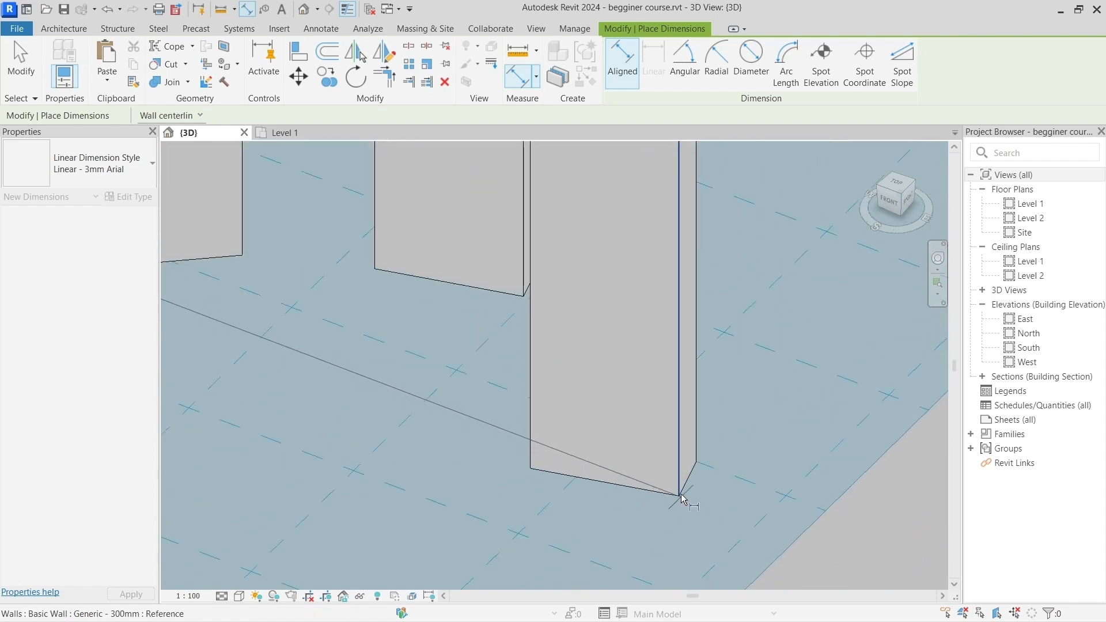
scroll(680, 497, down, 2)
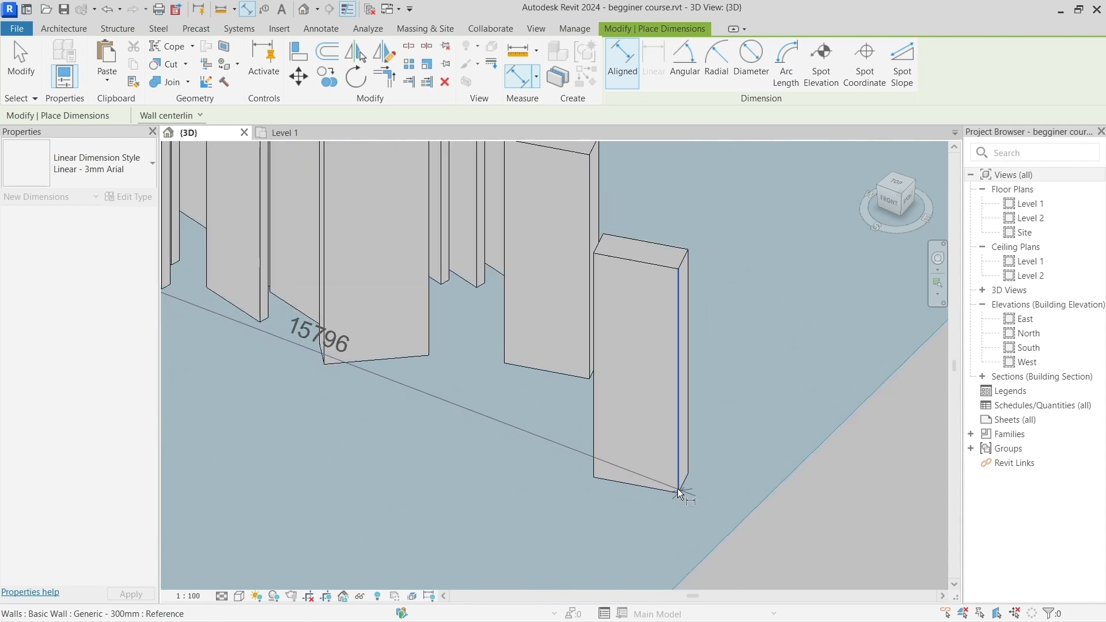
scroll(680, 497, down, 4)
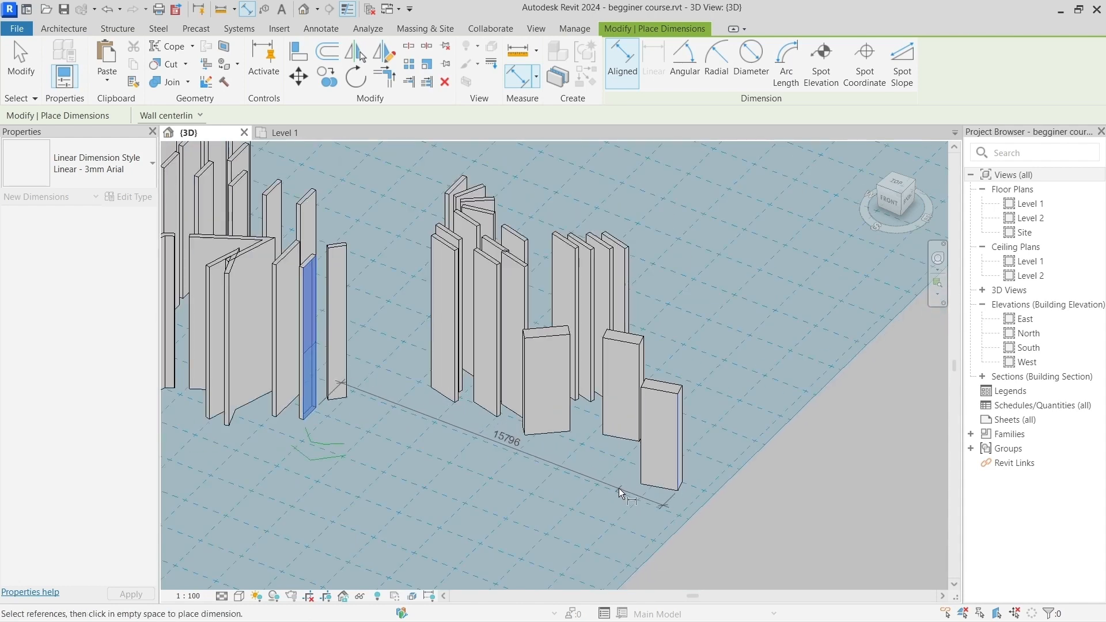
scroll(621, 493, up, 2)
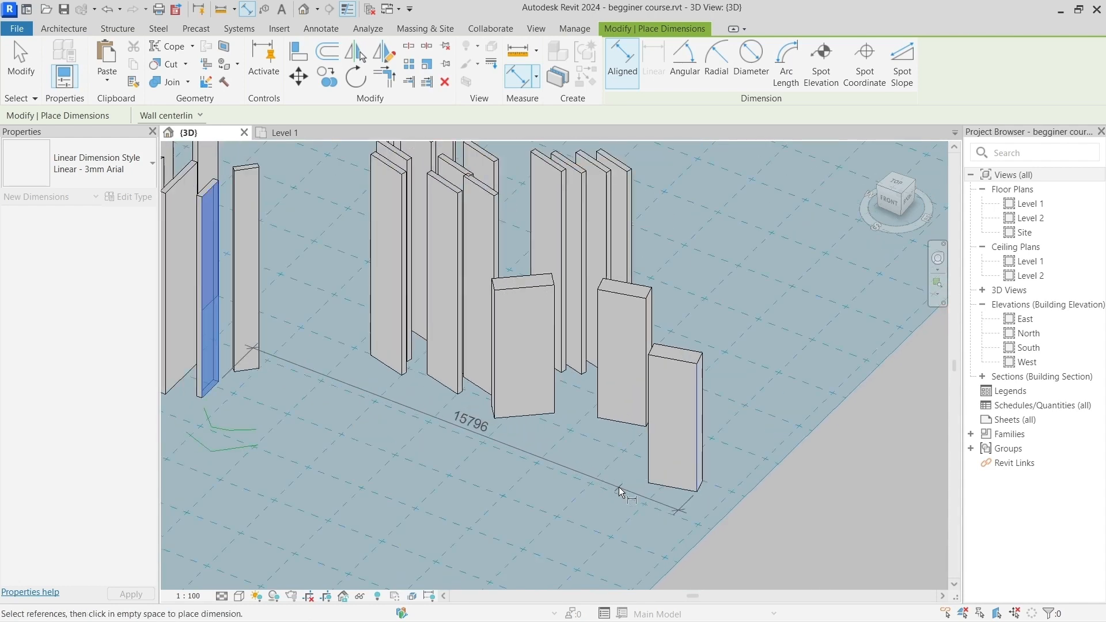
click(620, 492)
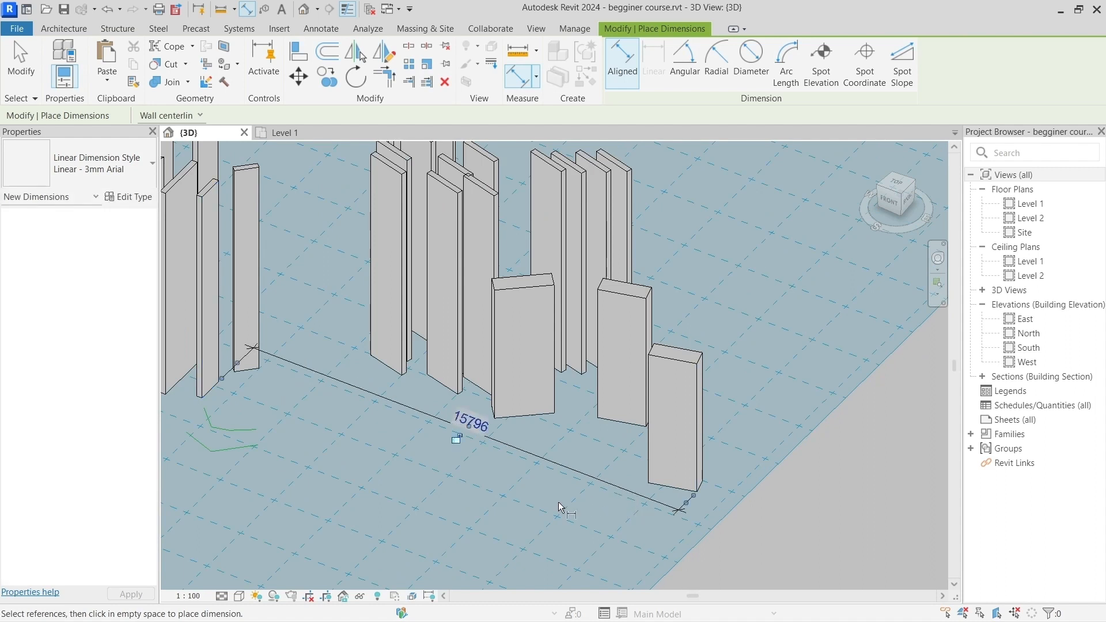
Step: Exit the dimension command and examine both ends of the new dimension in 3D, selecting the work plane grid it lies on
scroll(225, 390, up, 5)
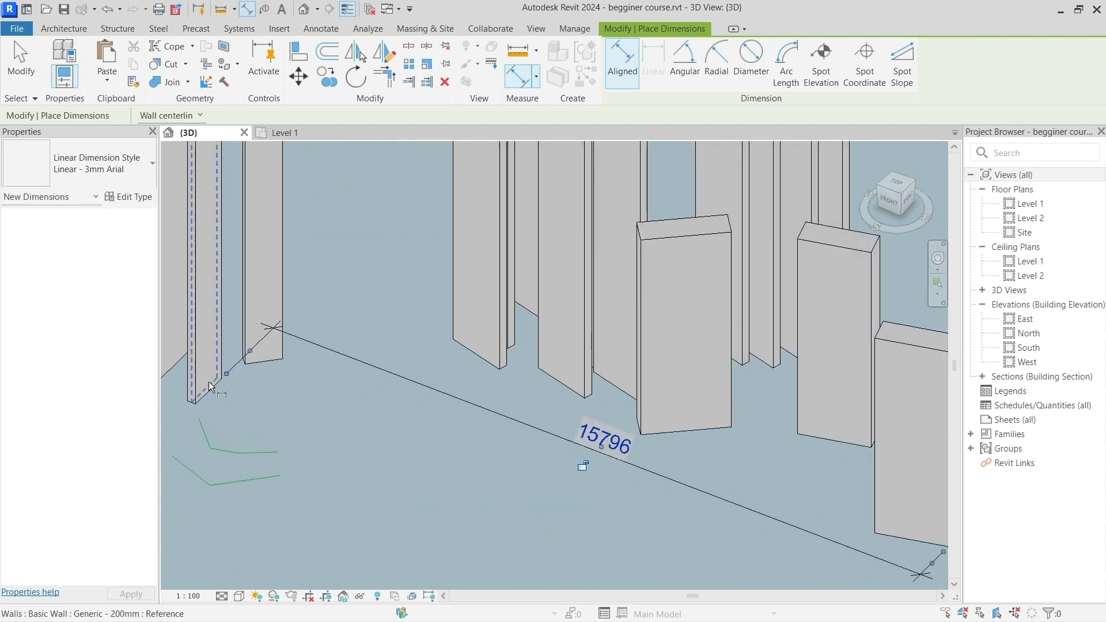
key(Escape)
key(Escape)
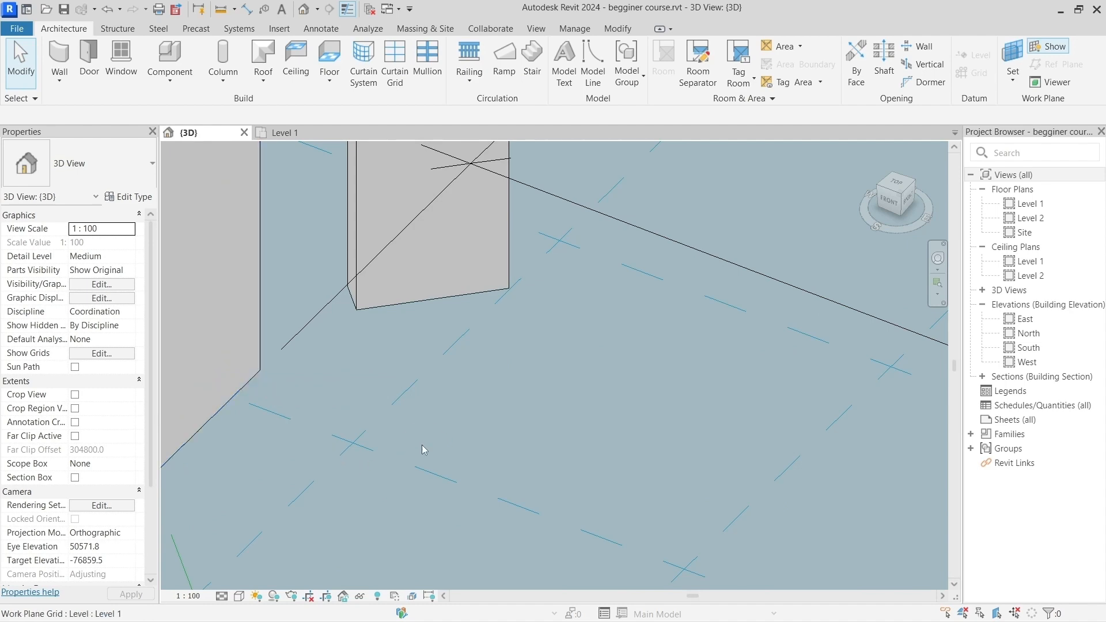
shift+middle_drag(246, 374, 646, 430)
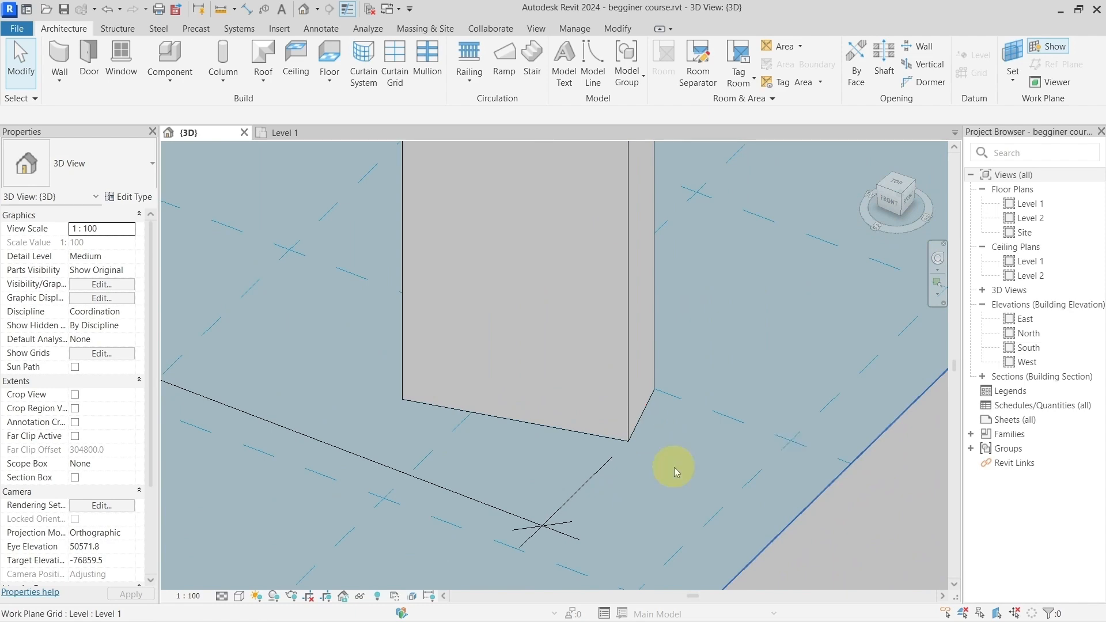
scroll(671, 468, down, 6)
scroll(659, 468, up, 2)
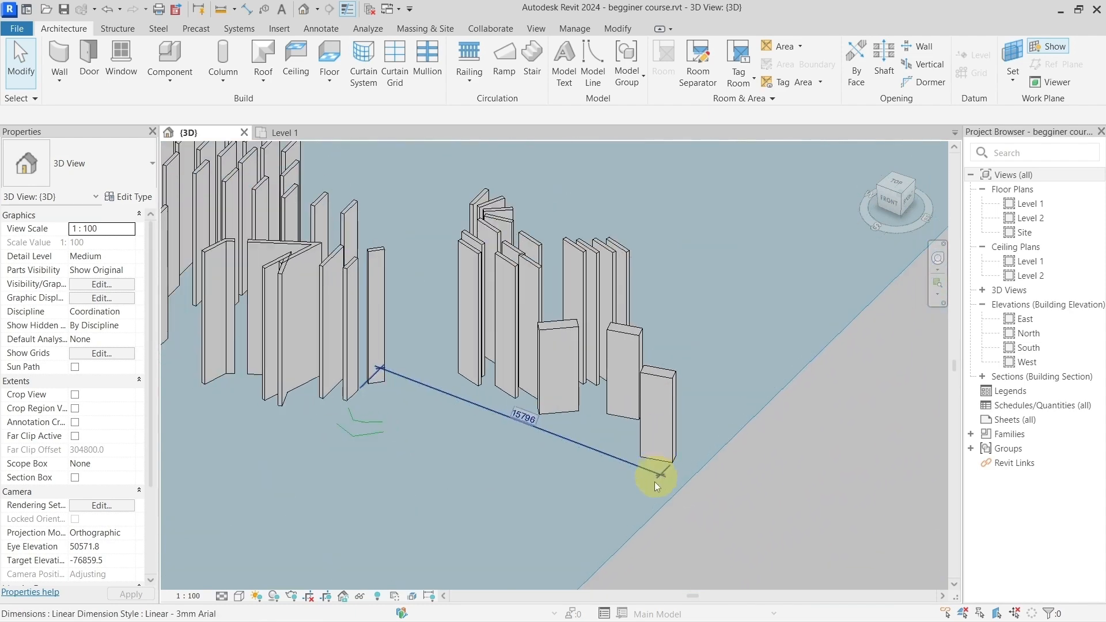
click(649, 488)
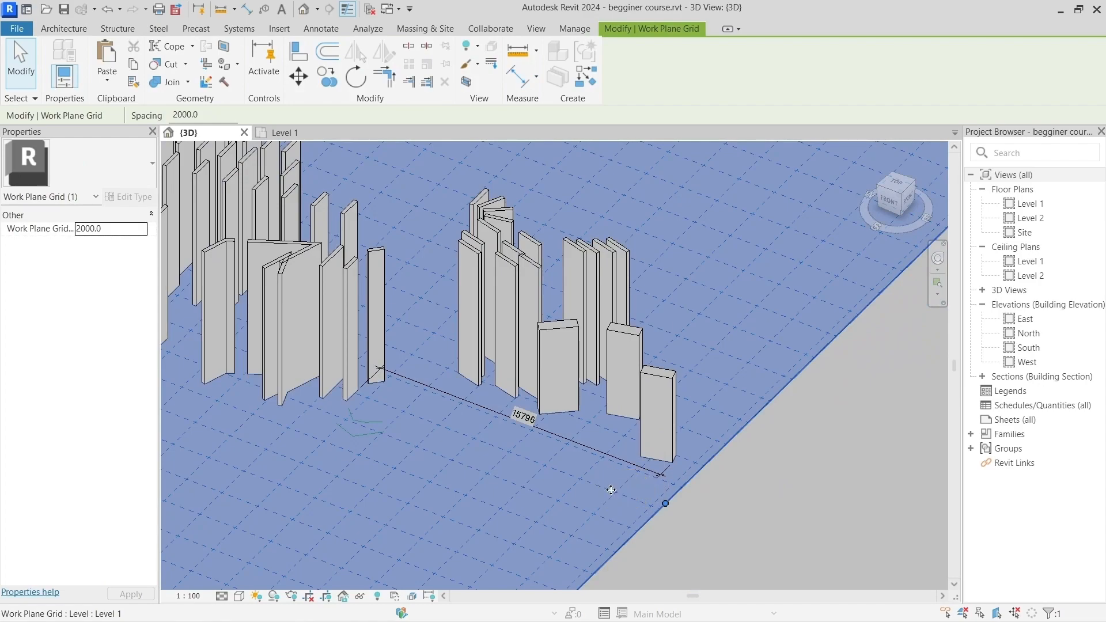
scroll(597, 483, down, 1)
shift+middle_drag(729, 516, 606, 450)
scroll(605, 449, up, 4)
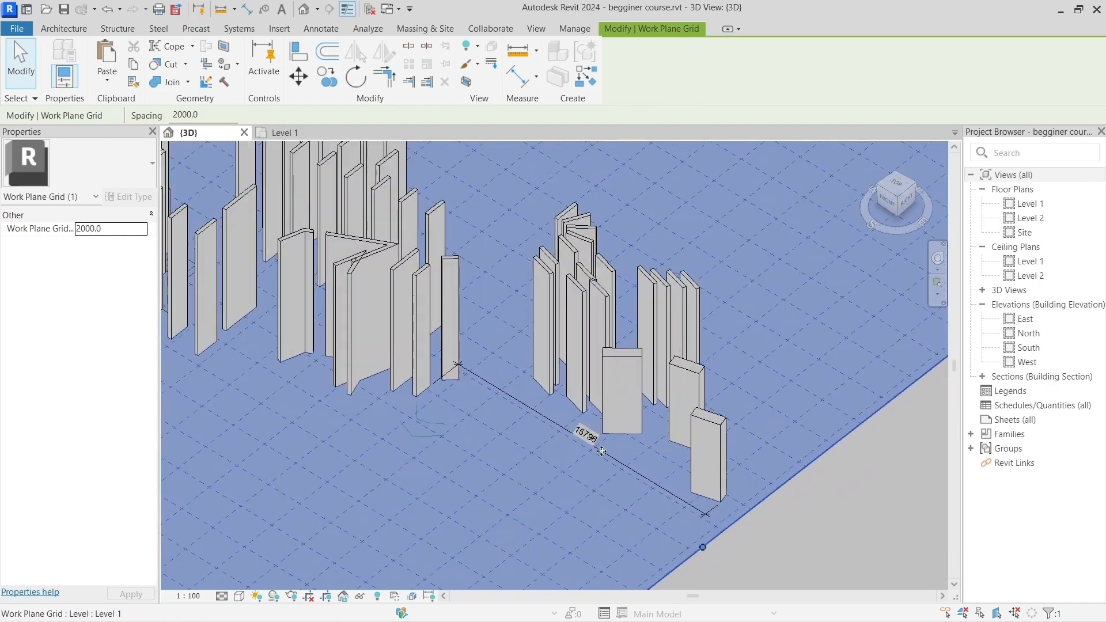
Step: Clear the grid selection and place an aligned dimension between the bottom and top edges of the outermost Generic - 300mm wall
key(Escape)
scroll(413, 372, up, 2)
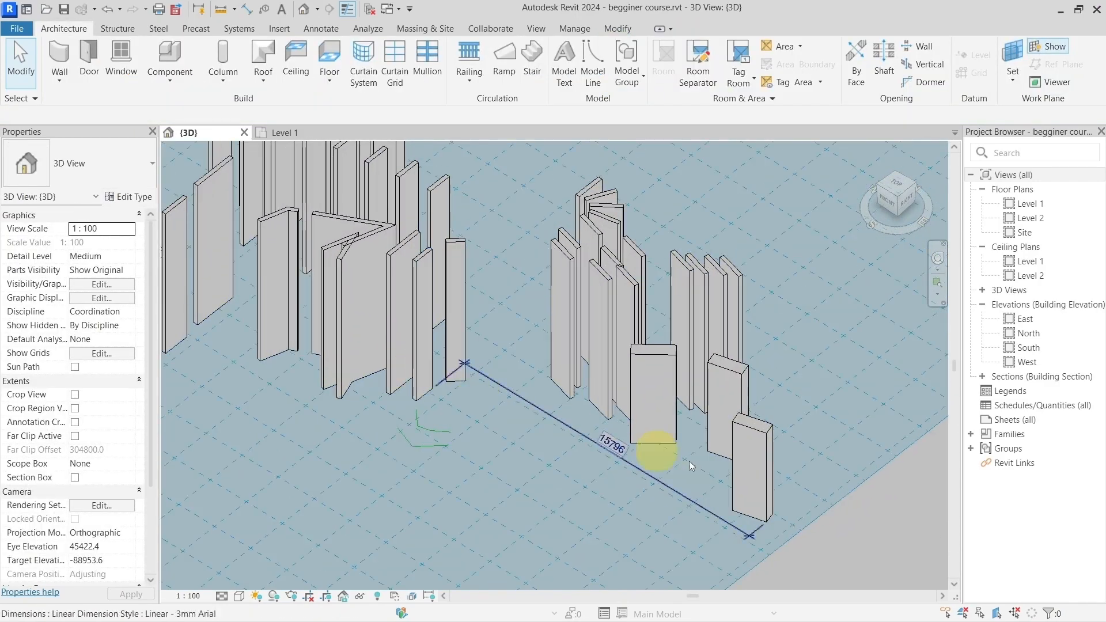
scroll(720, 478, up, 2)
scroll(761, 500, up, 2)
click(765, 467)
middle_drag(711, 440, 555, 347)
click(595, 385)
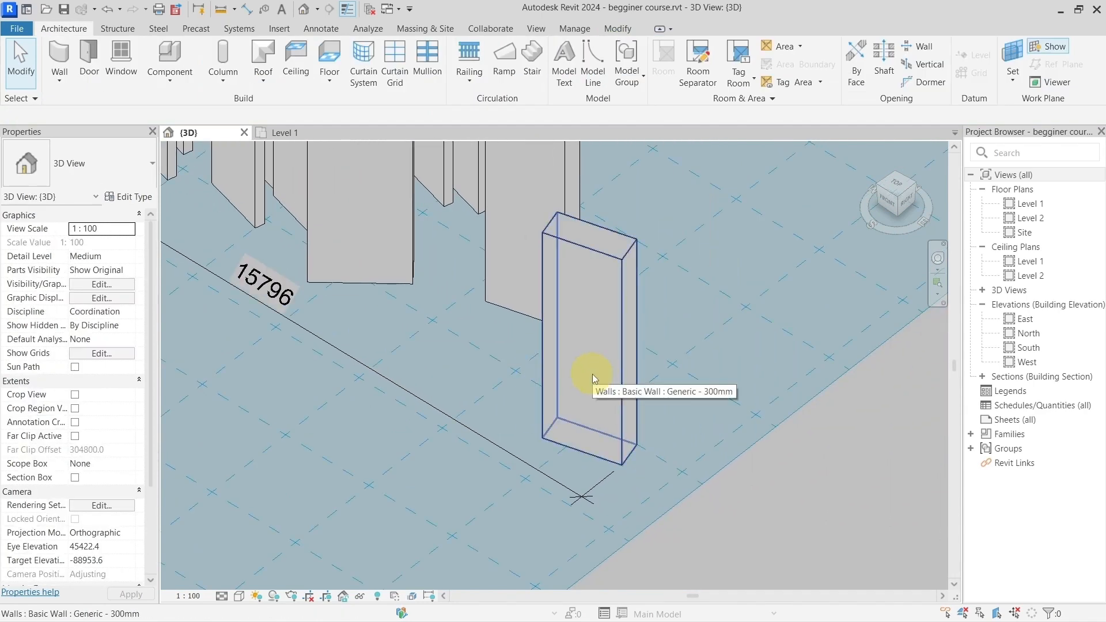
key(d)
key(i)
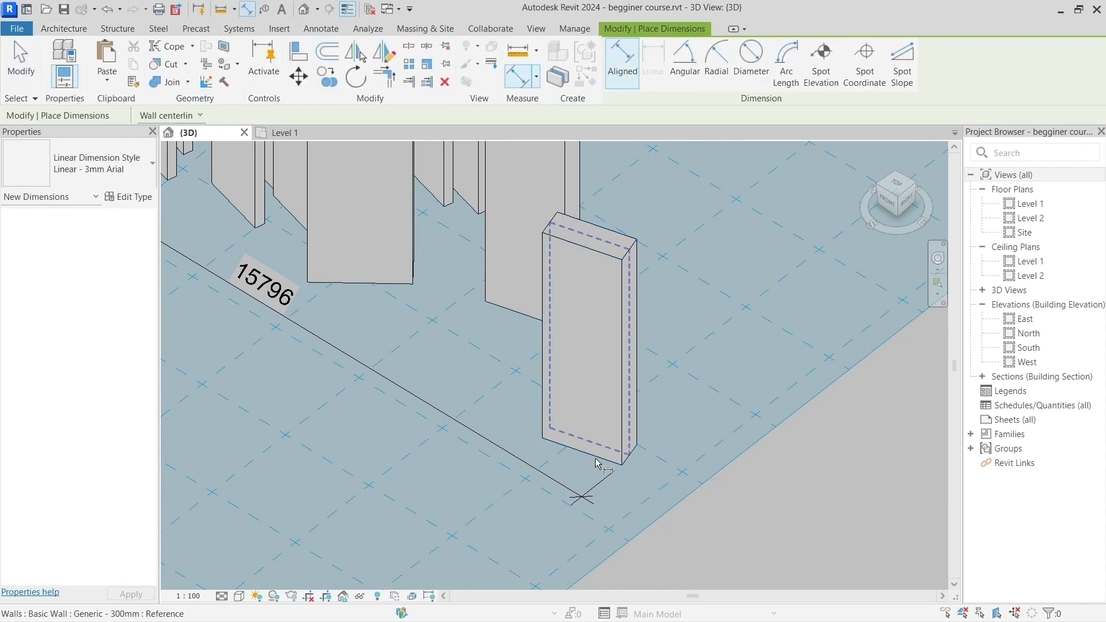
scroll(596, 463, up, 3)
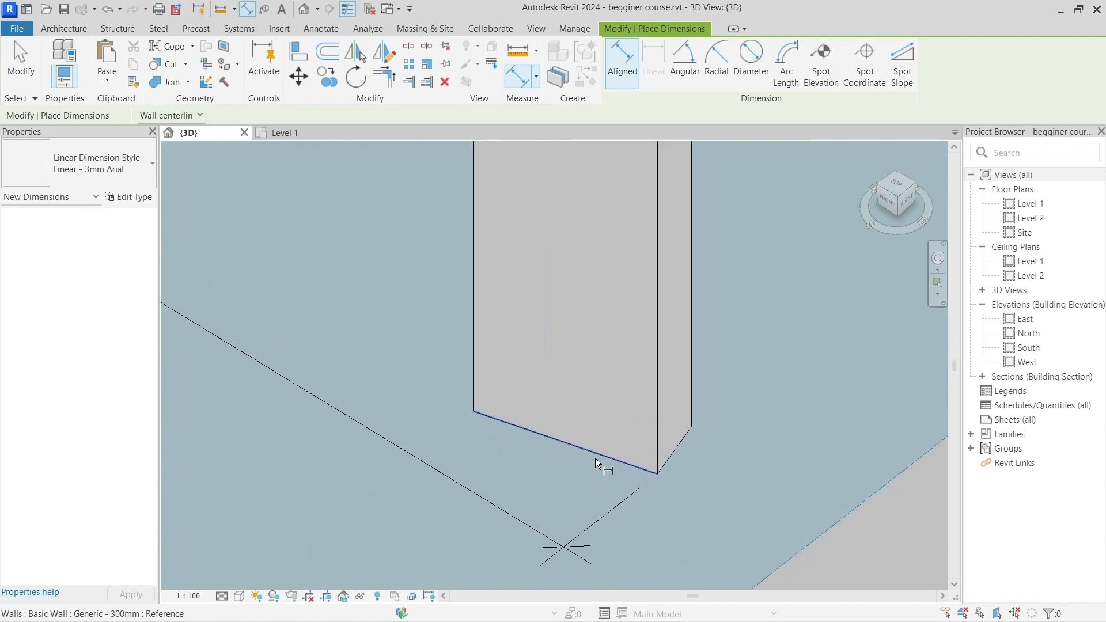
scroll(604, 457, down, 4)
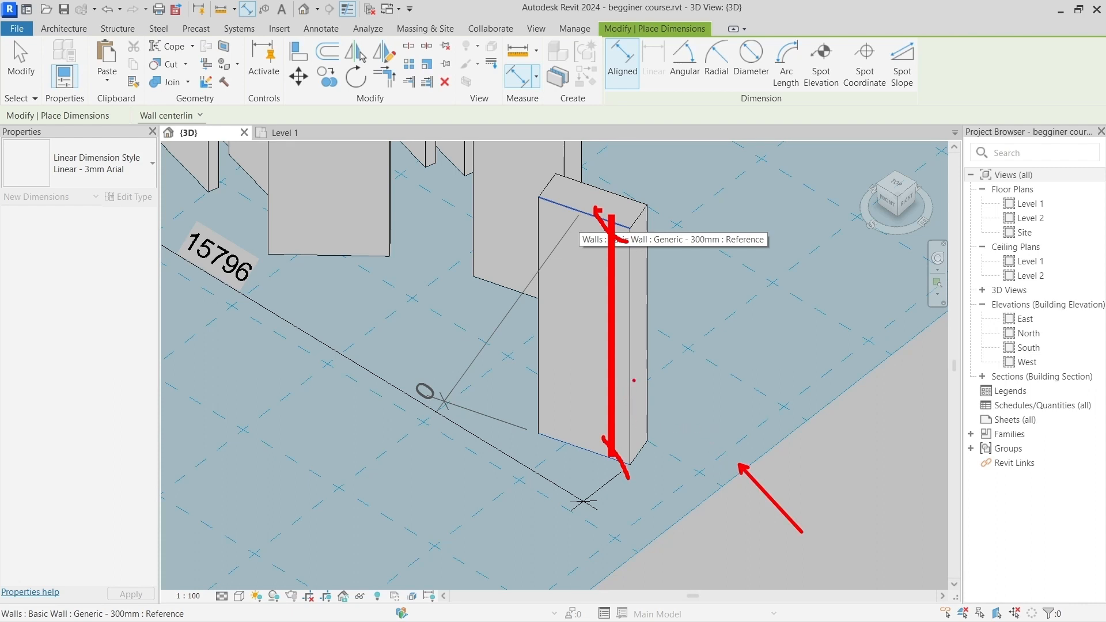
key(Escape)
click(525, 363)
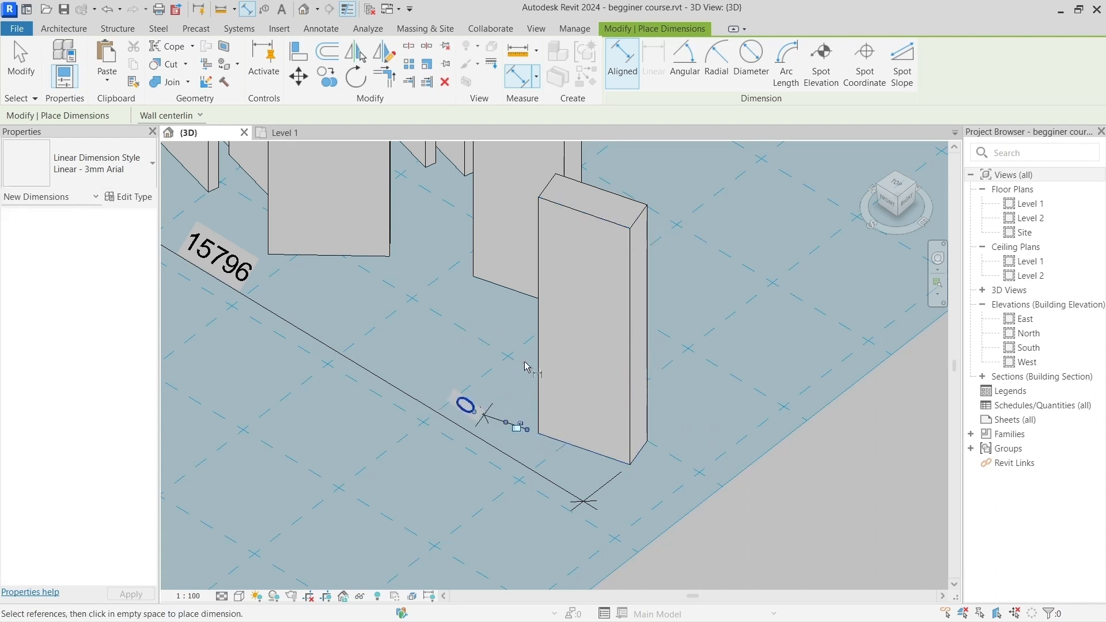
Step: Examine the new dimension beside the outermost wall from the top view, and exit the dimension command
click(897, 185)
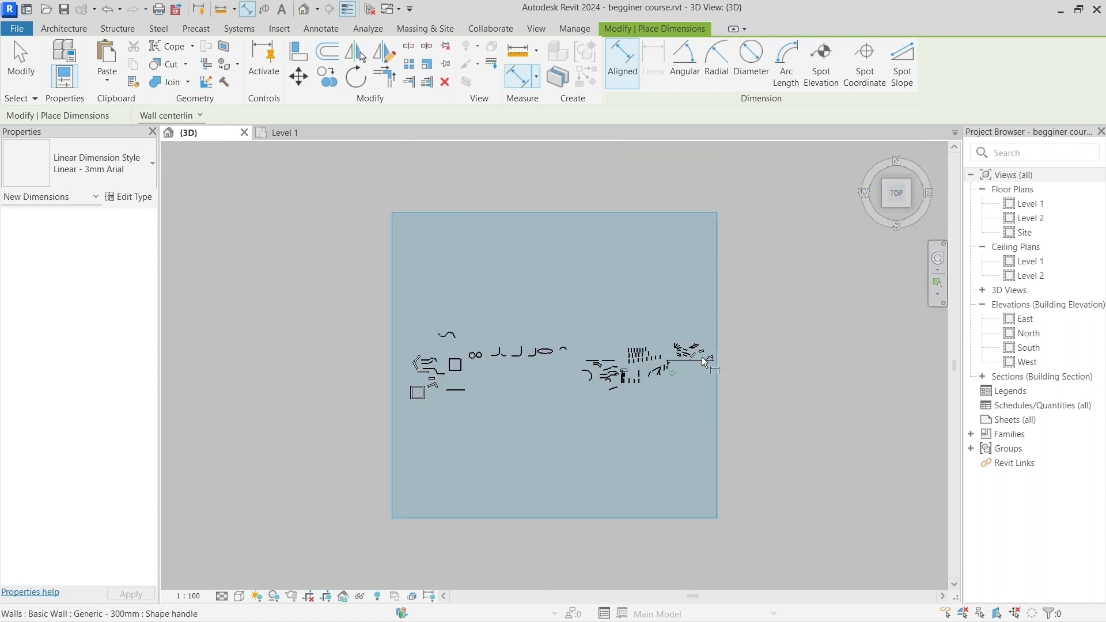
scroll(737, 368, up, 3)
scroll(736, 369, up, 10)
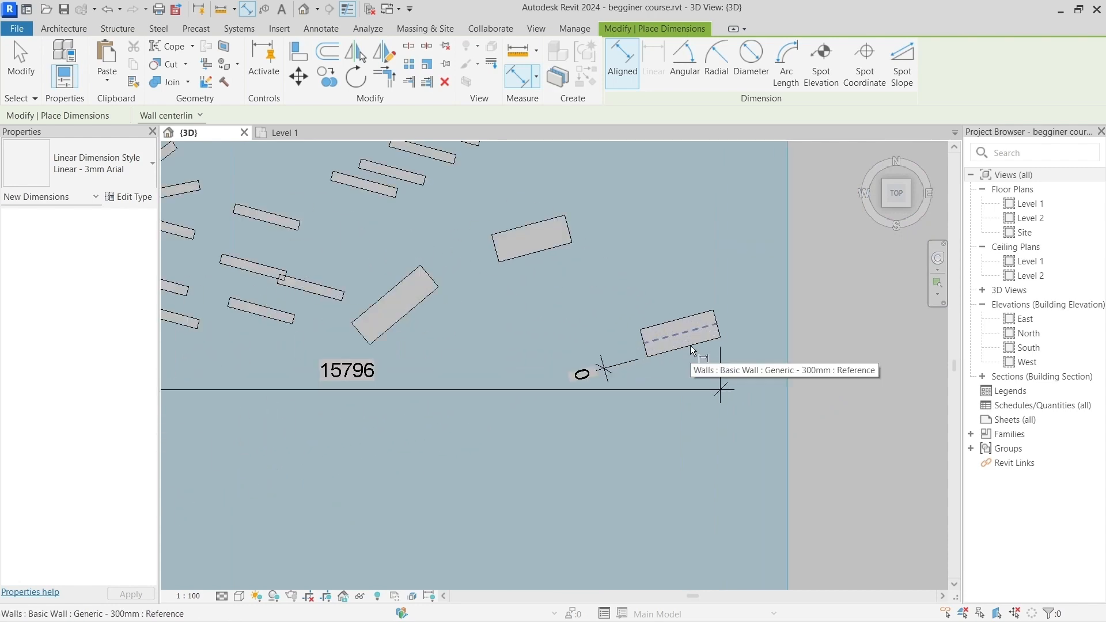
scroll(541, 390, down, 8)
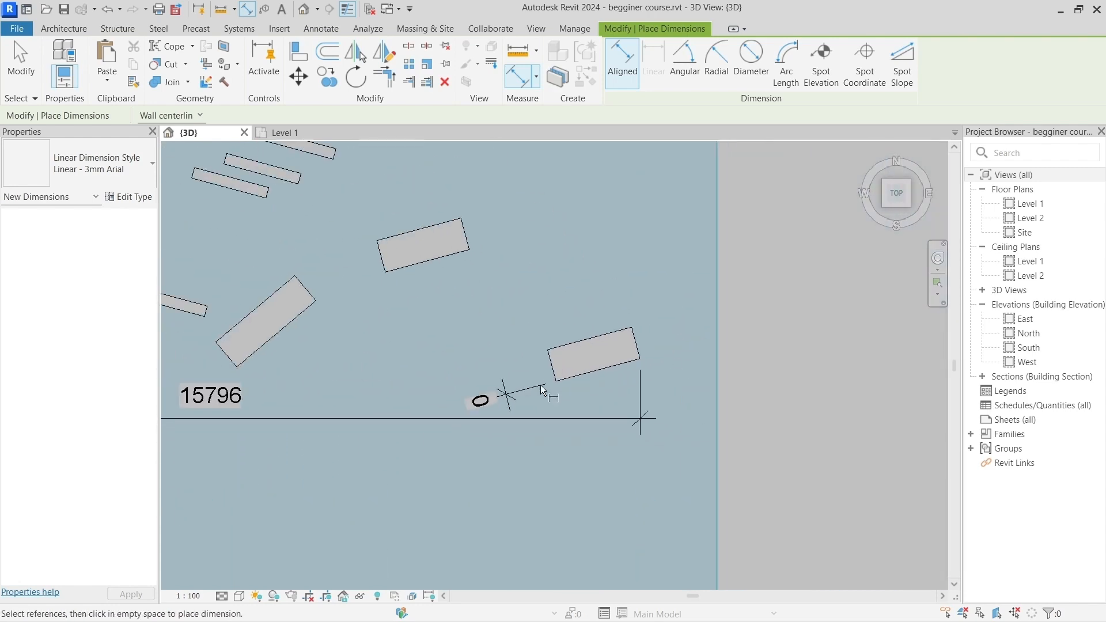
scroll(542, 390, down, 1)
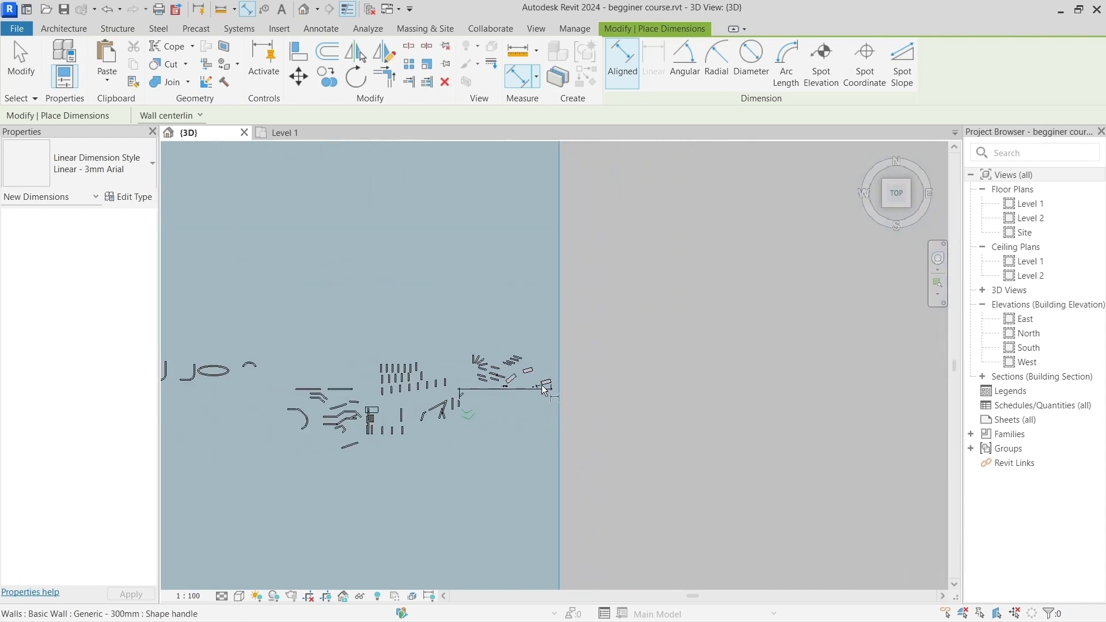
scroll(542, 390, up, 4)
scroll(541, 390, up, 3)
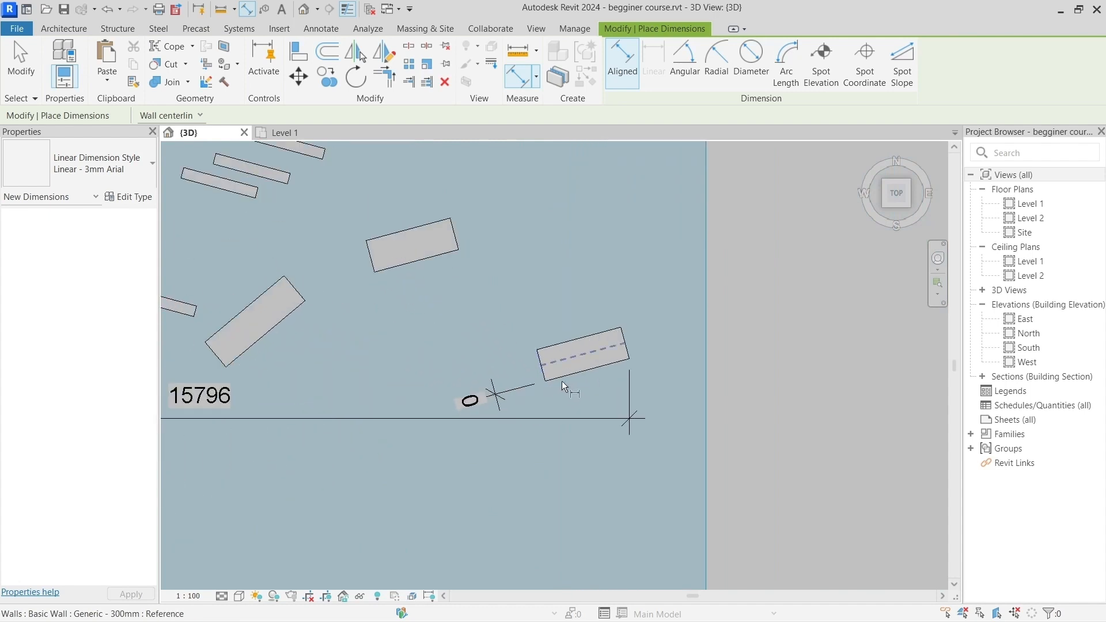
key(Escape)
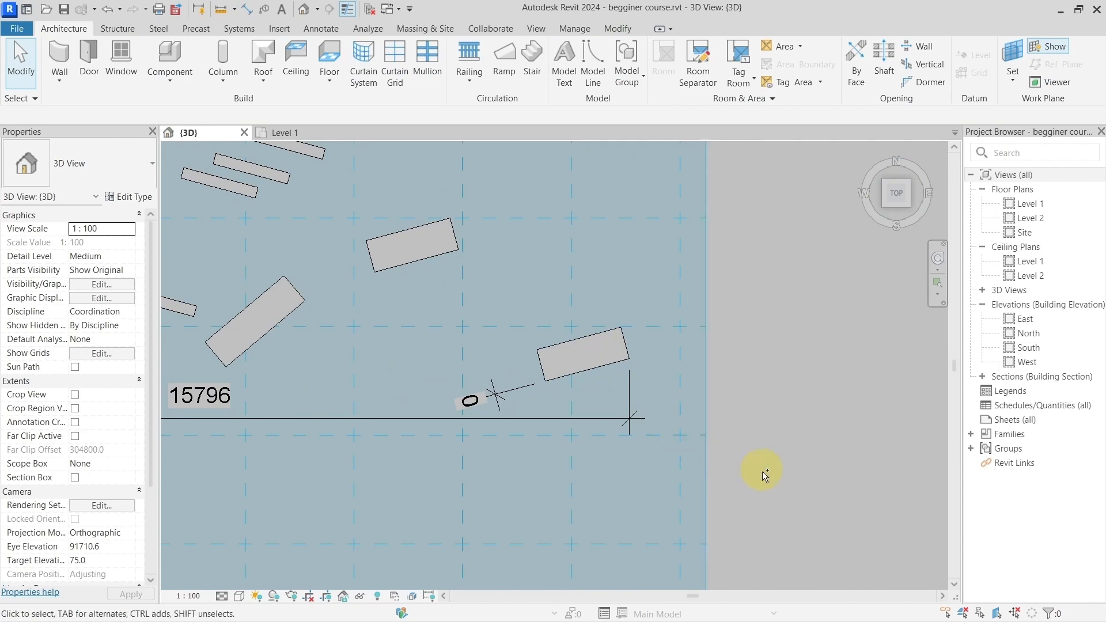
Step: Return to an angled 3D view, select the outermost wall to examine its top and bottom edges against the work plane, and clear the selection
shift+middle_drag(781, 490, 643, 428)
click(578, 575)
shift+middle_drag(578, 575, 650, 351)
click(610, 420)
shift+middle_drag(651, 454, 621, 421)
scroll(621, 422, up, 2)
scroll(620, 419, up, 1)
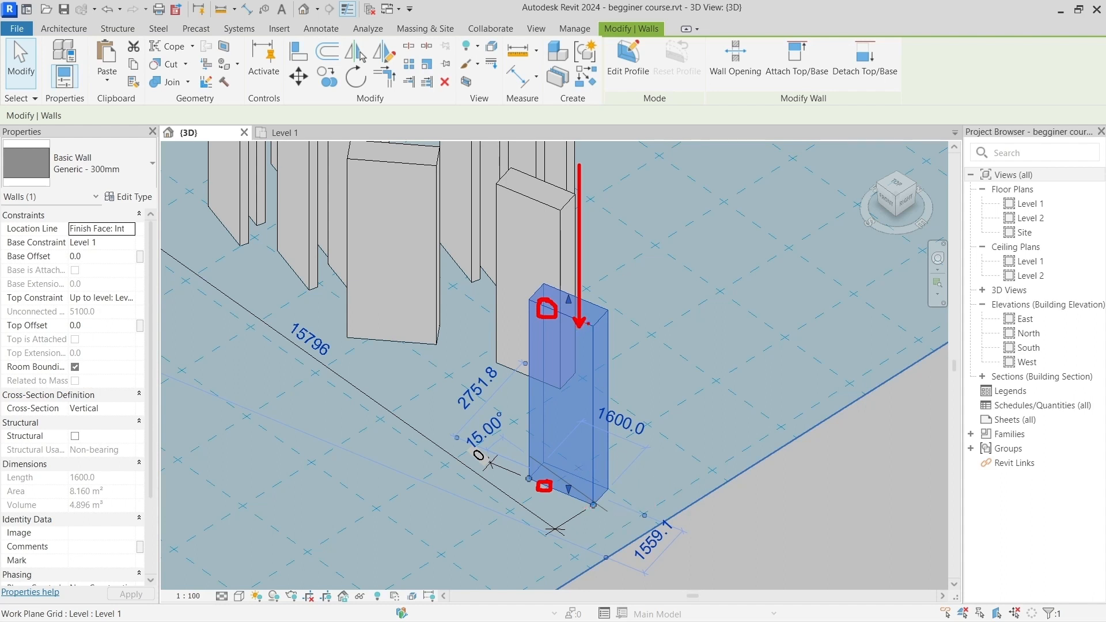
ctrl+shift+drag(549, 385, 488, 418)
mouse_move(415, 185)
ctrl+shift+mouse_down()
mouse_move(863, 316)
mouse_move(795, 565)
mouse_move(517, 500)
mouse_move(346, 440)
mouse_move(379, 231)
mouse_move(562, 344)
mouse_move(812, 560)
ctrl+shift+mouse_up()
ctrl+shift+drag(336, 437, 851, 296)
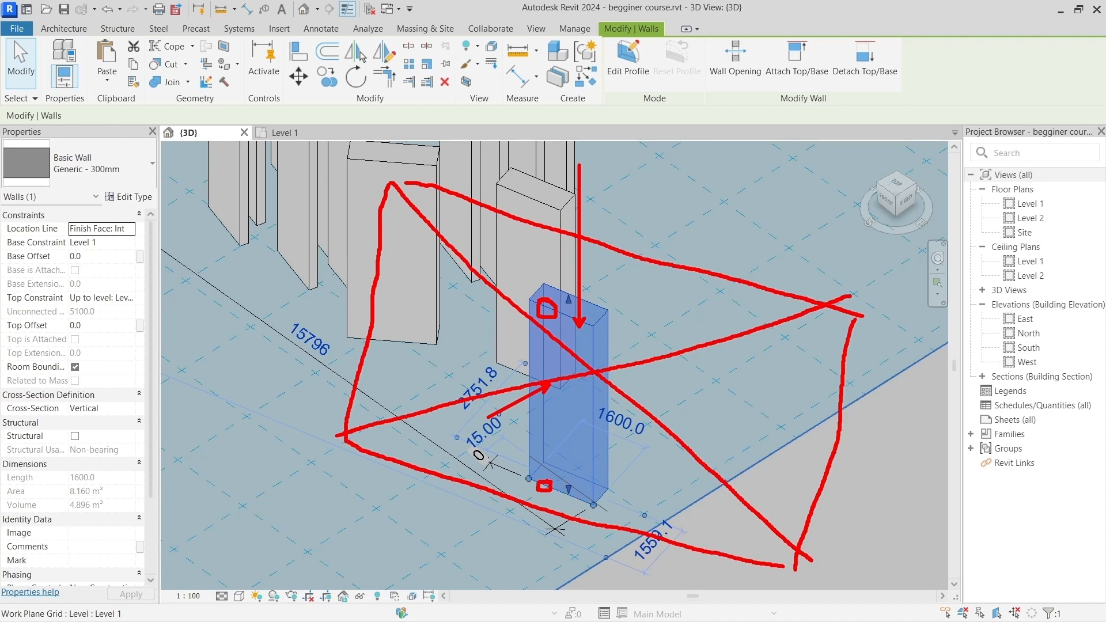
key(Escape)
scroll(636, 465, down, 3)
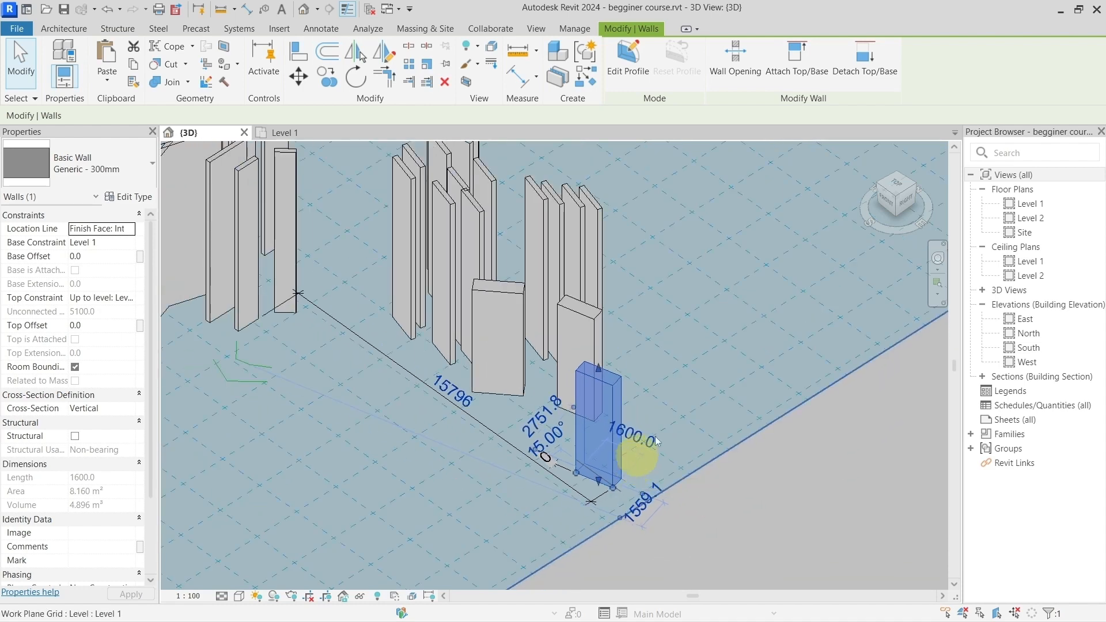
click(747, 475)
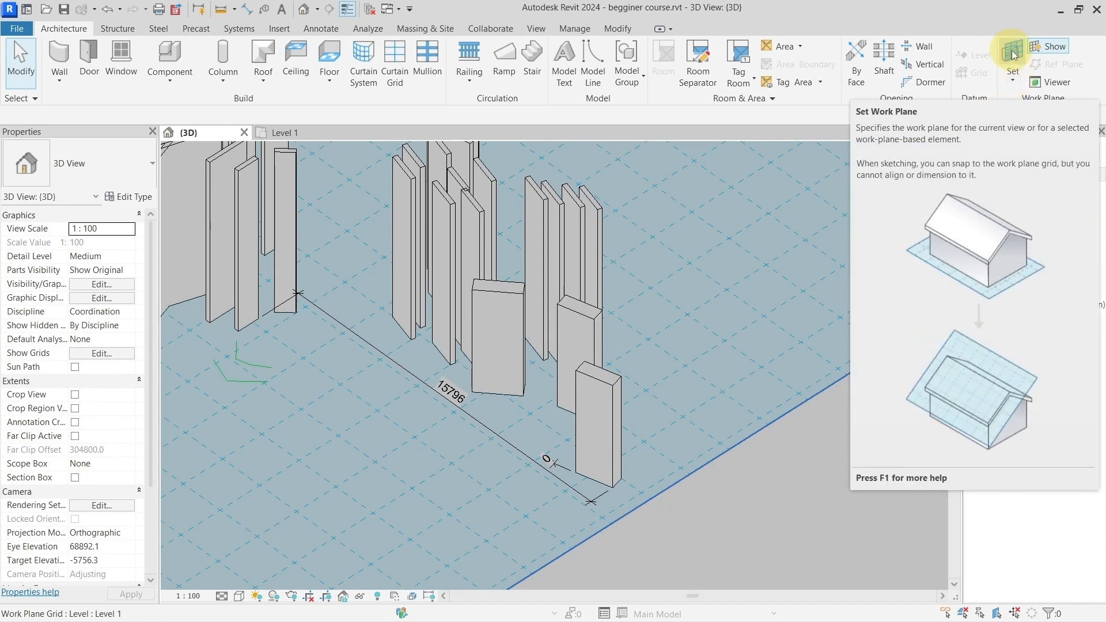
Step: Open the Work Plane settings, review the levels available by name, and close the dialog
click(1012, 75)
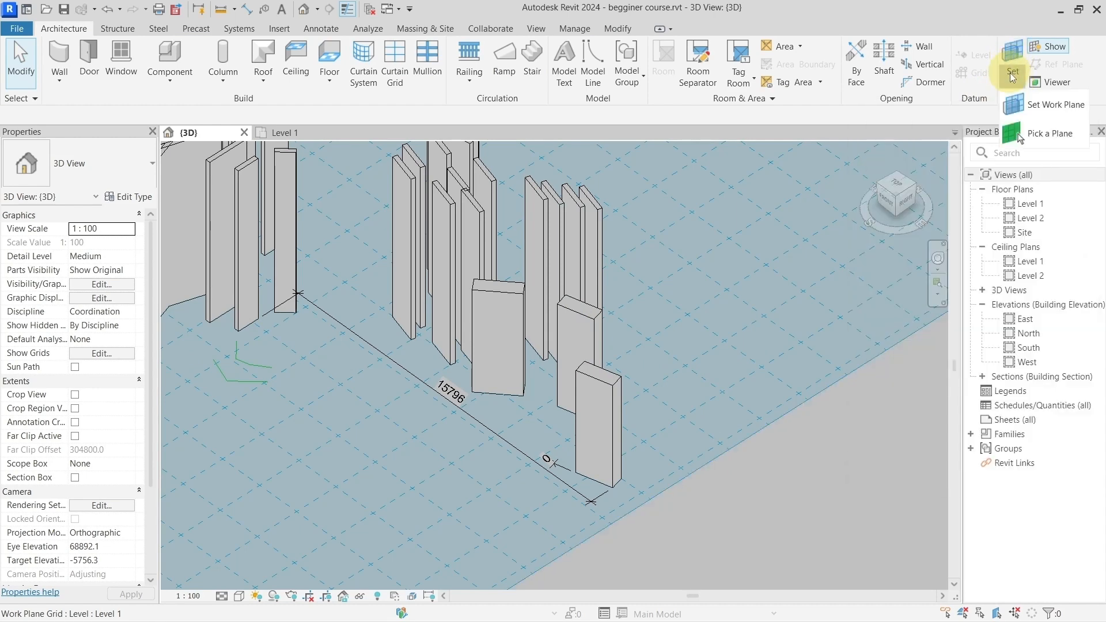
click(1039, 108)
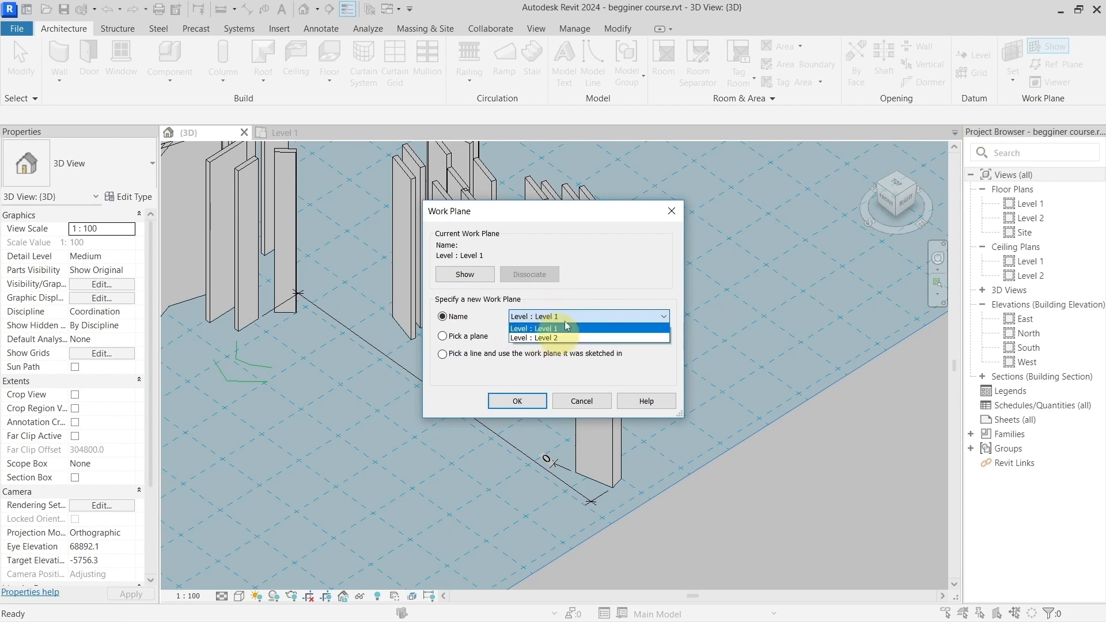
click(541, 317)
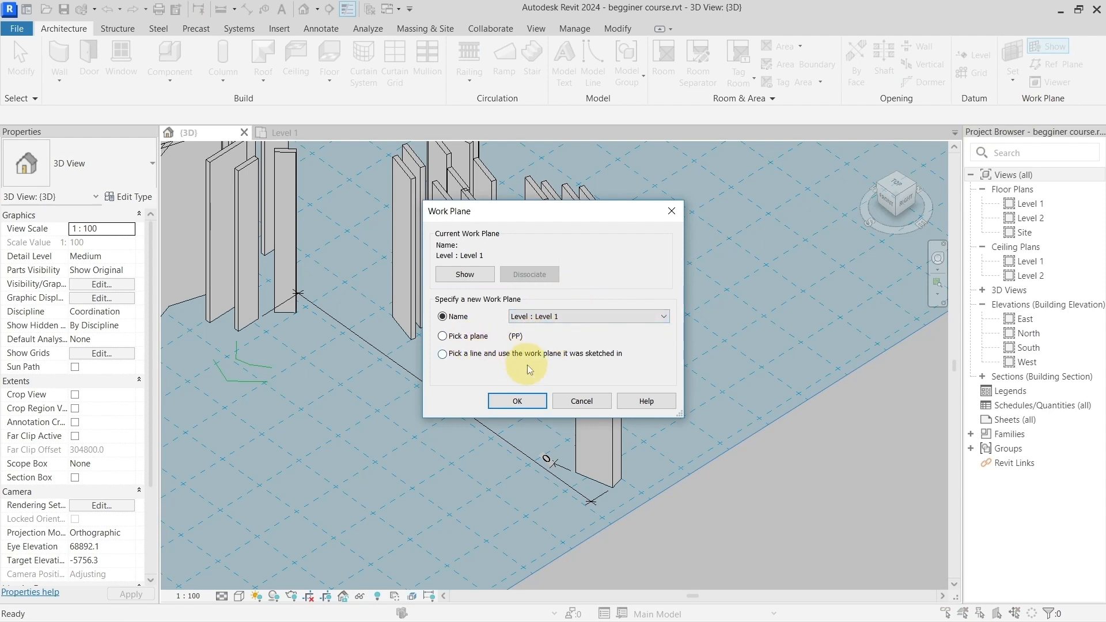
click(670, 213)
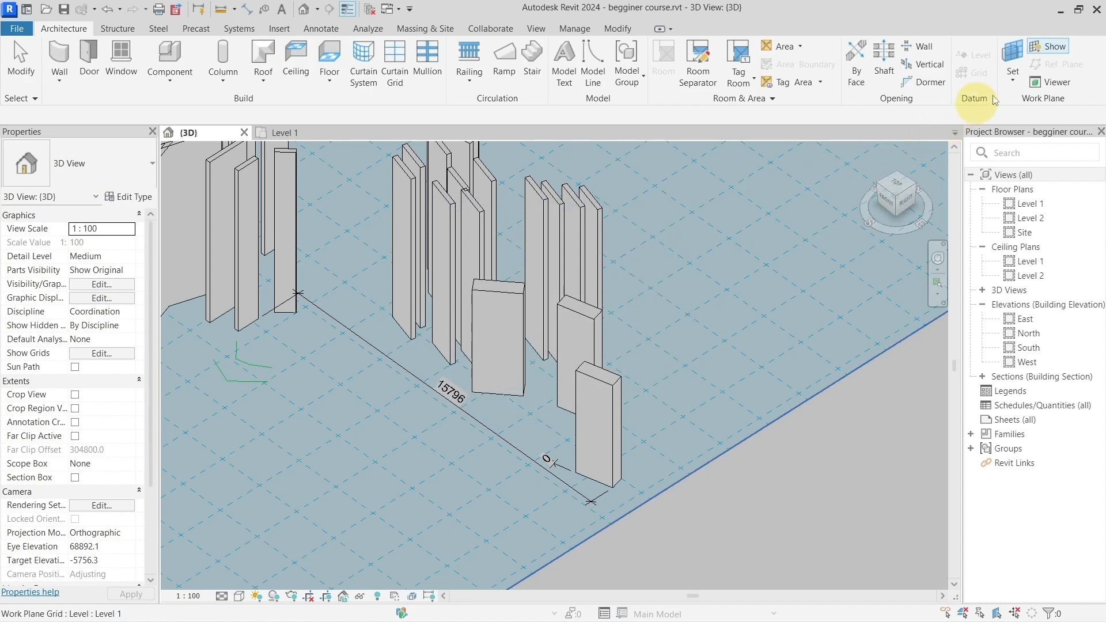
Step: Open the choices for setting the work plane
click(1011, 86)
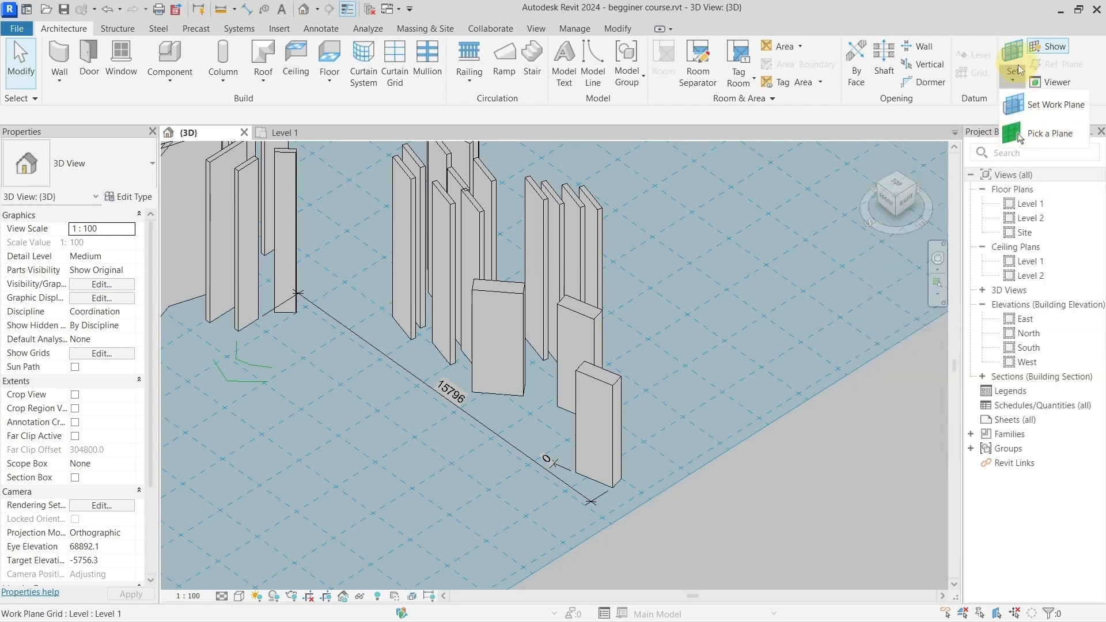
Step: Pick the broad front face of the nearest Generic - 300mm wall as the new work plane
click(1053, 137)
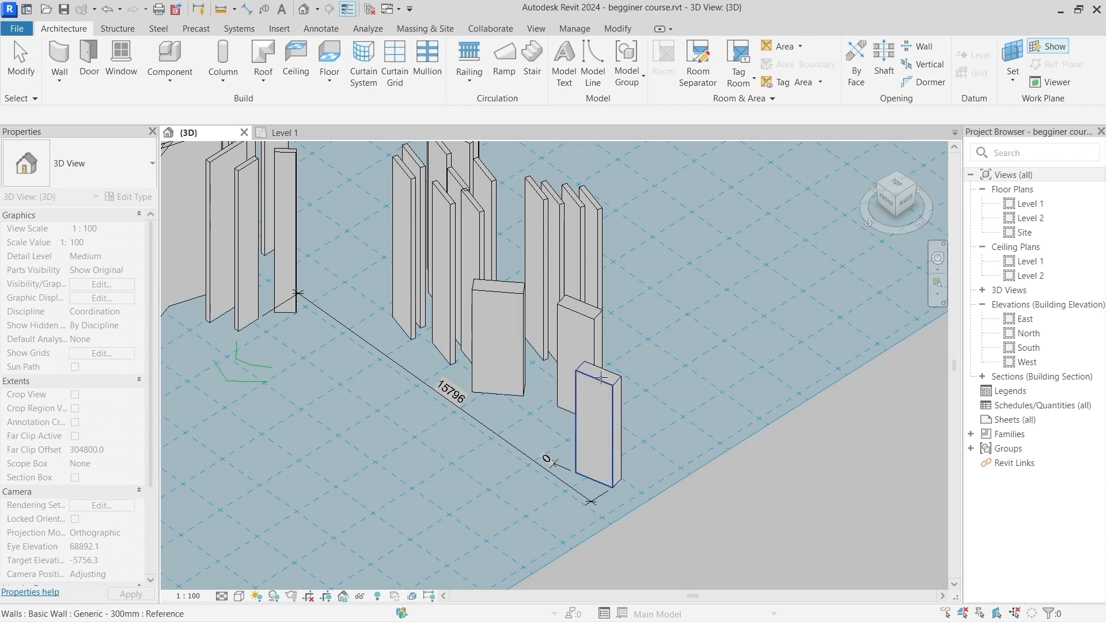
scroll(614, 450, up, 3)
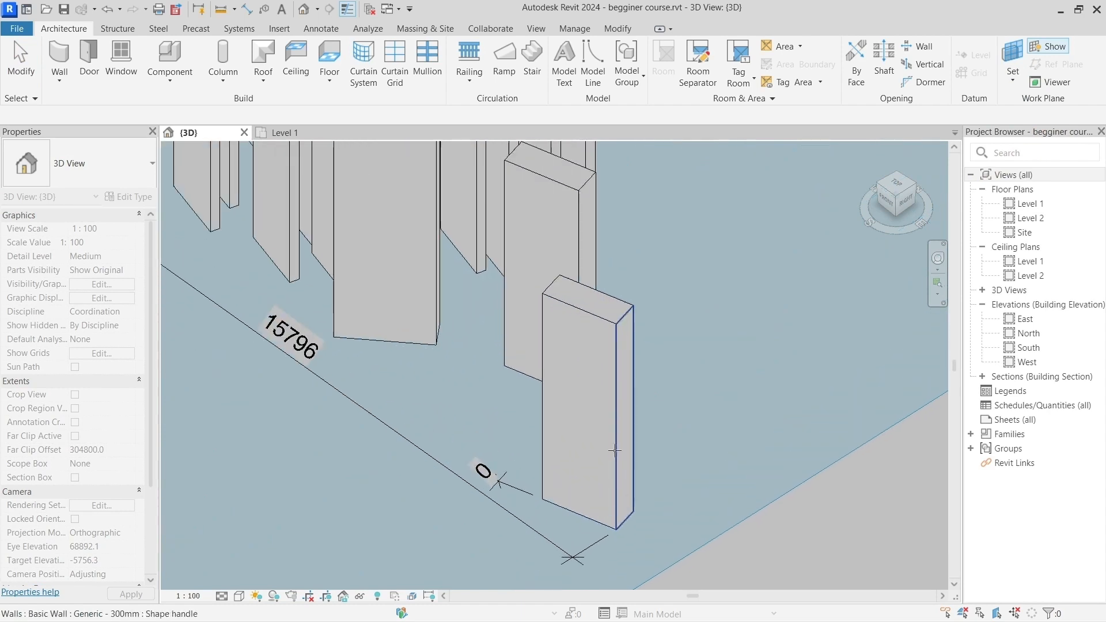
scroll(578, 434, up, 2)
scroll(573, 433, down, 3)
scroll(573, 420, up, 1)
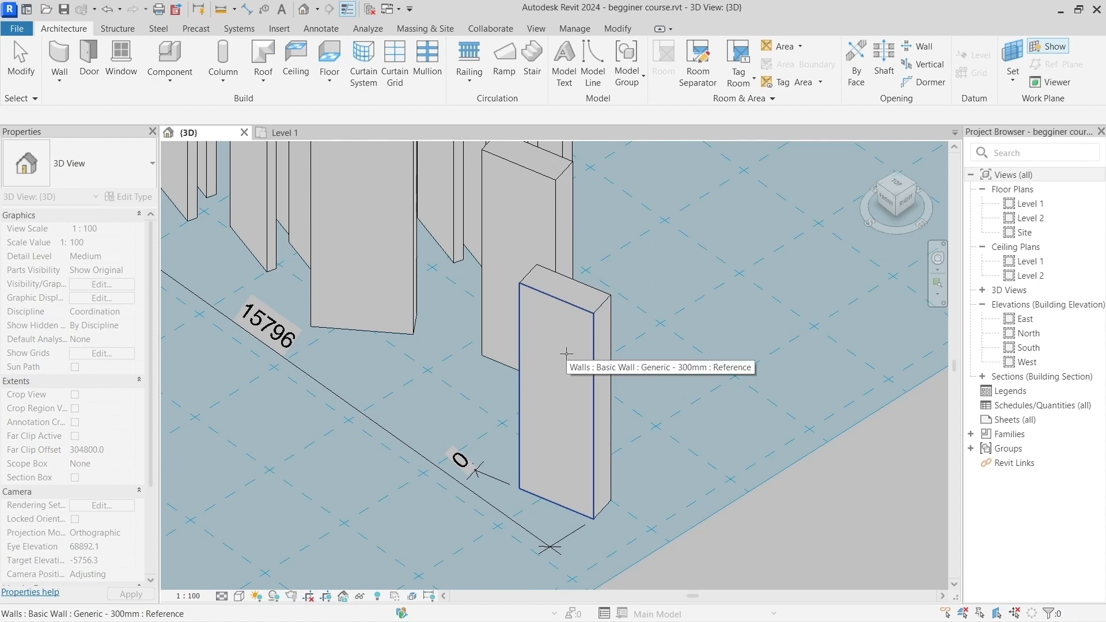
scroll(567, 354, down, 5)
middle_drag(463, 307, 685, 407)
click(446, 353)
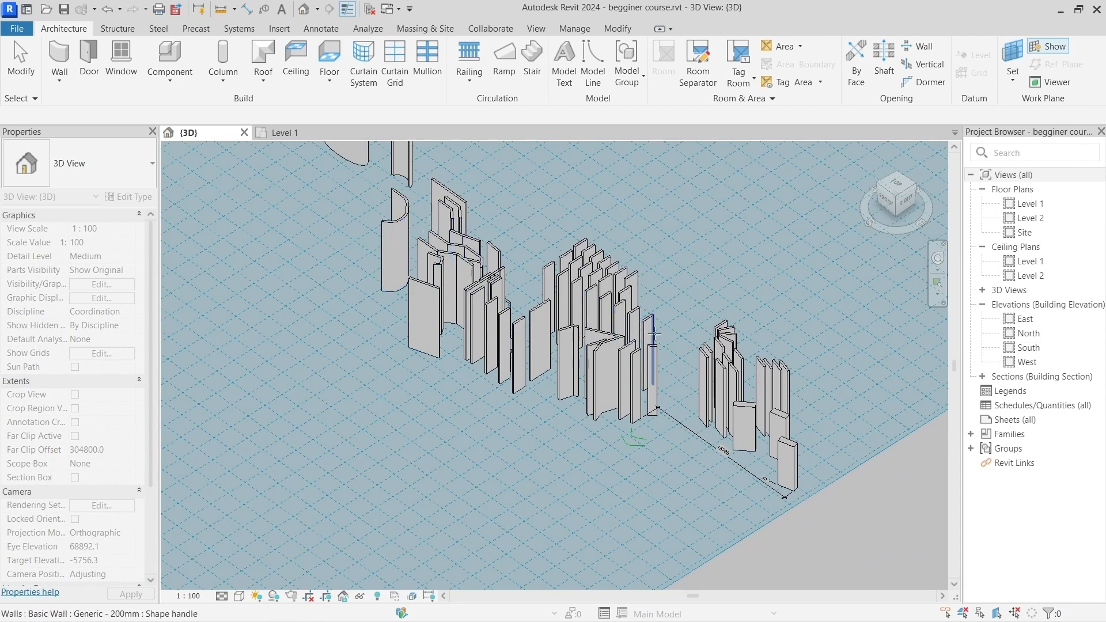
scroll(819, 449, up, 8)
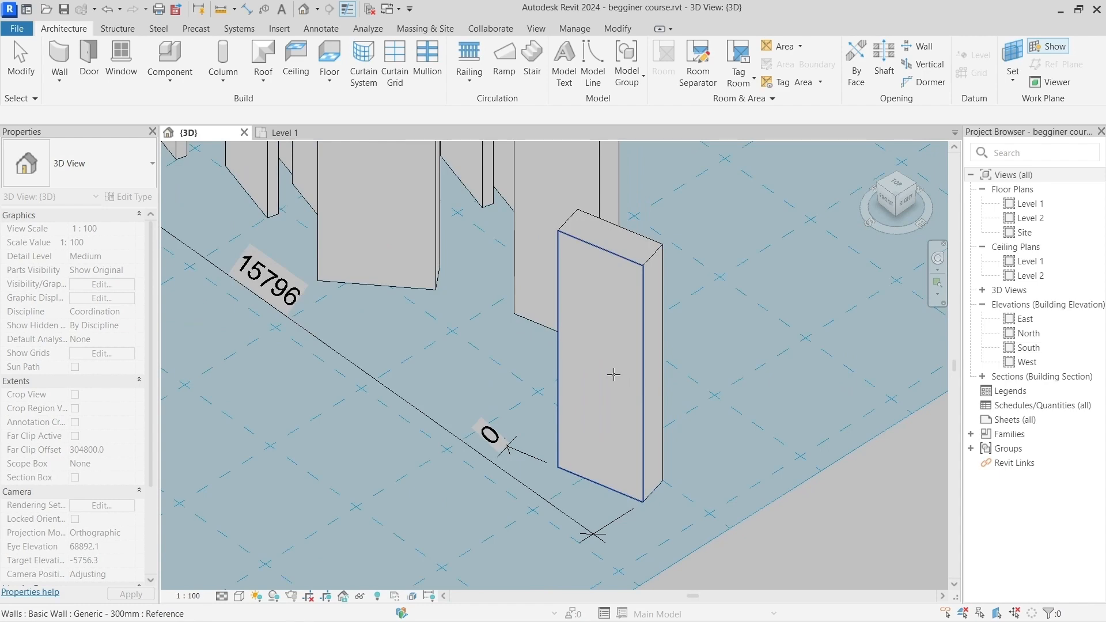
click(614, 374)
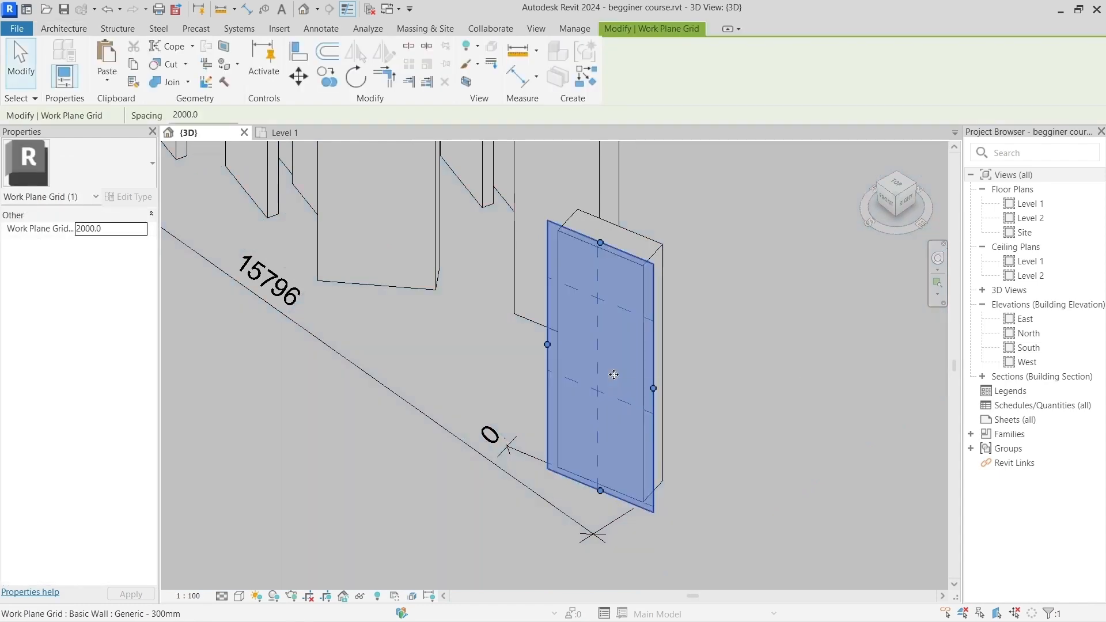
Step: Examine the work plane grid on the 300 mm wall's face, including with its display switched off and back on
scroll(614, 378, down, 5)
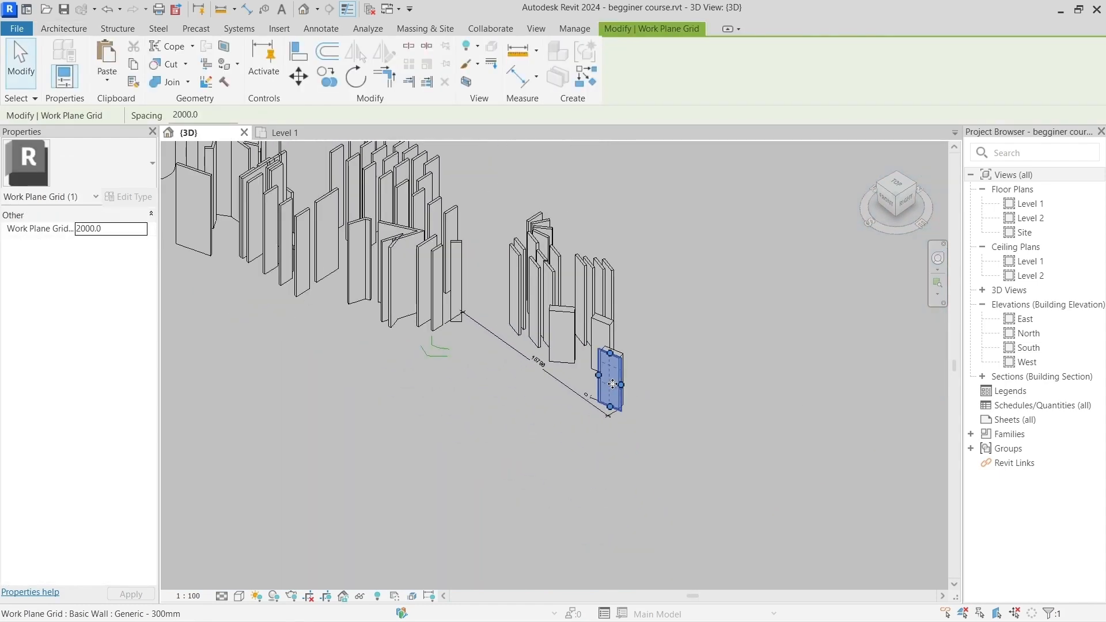
scroll(612, 383, down, 6)
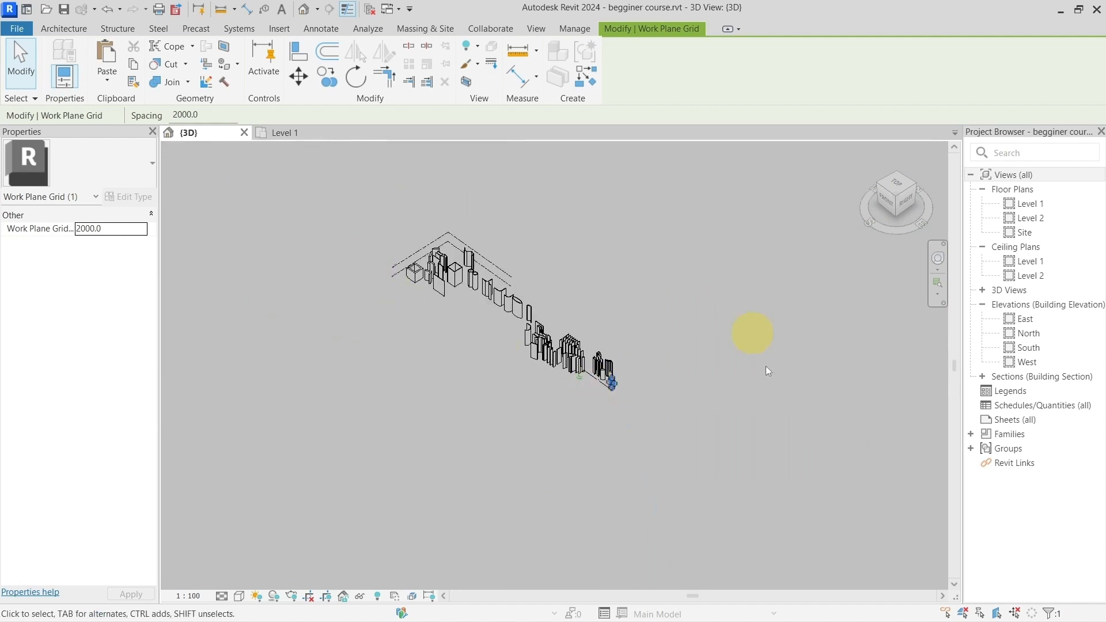
scroll(611, 400, up, 8)
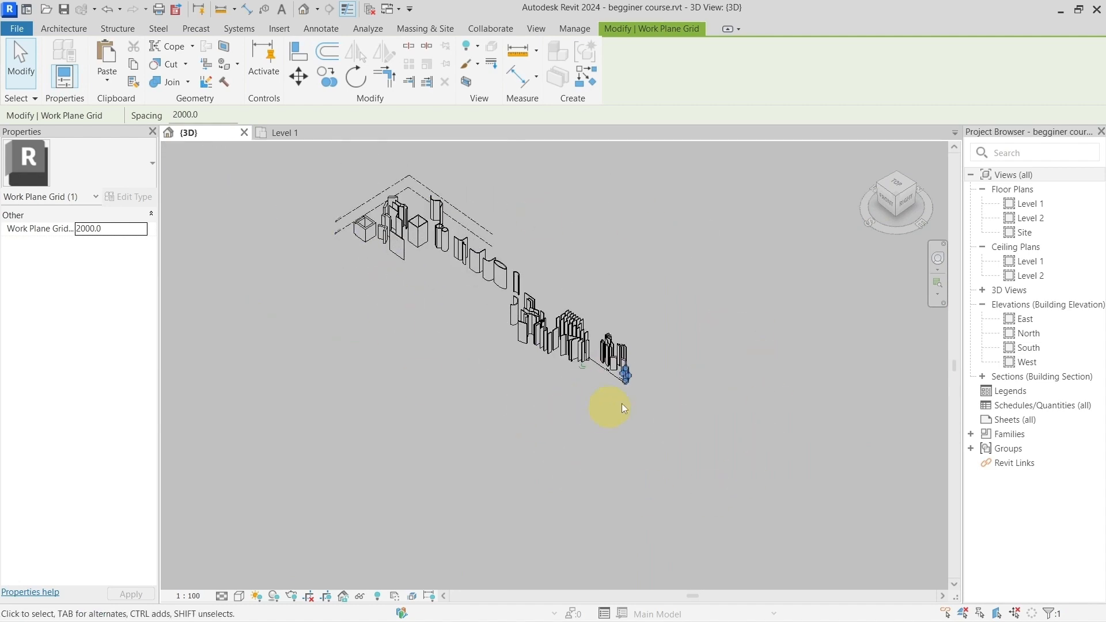
scroll(616, 306, up, 3)
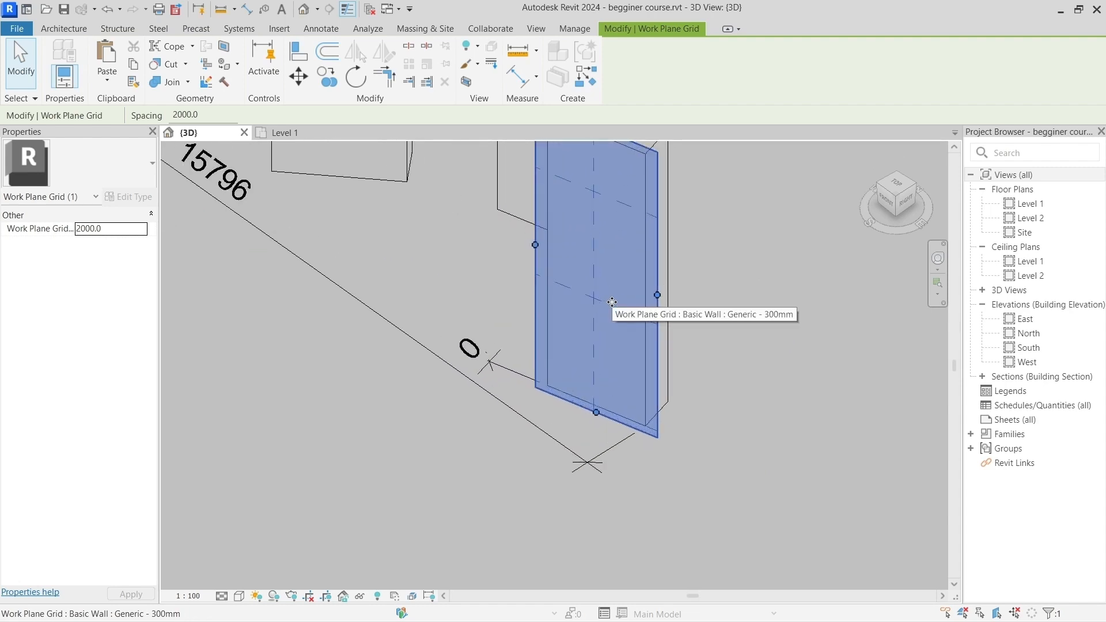
shift+middle_drag(759, 338, 734, 403)
scroll(718, 398, down, 2)
click(726, 381)
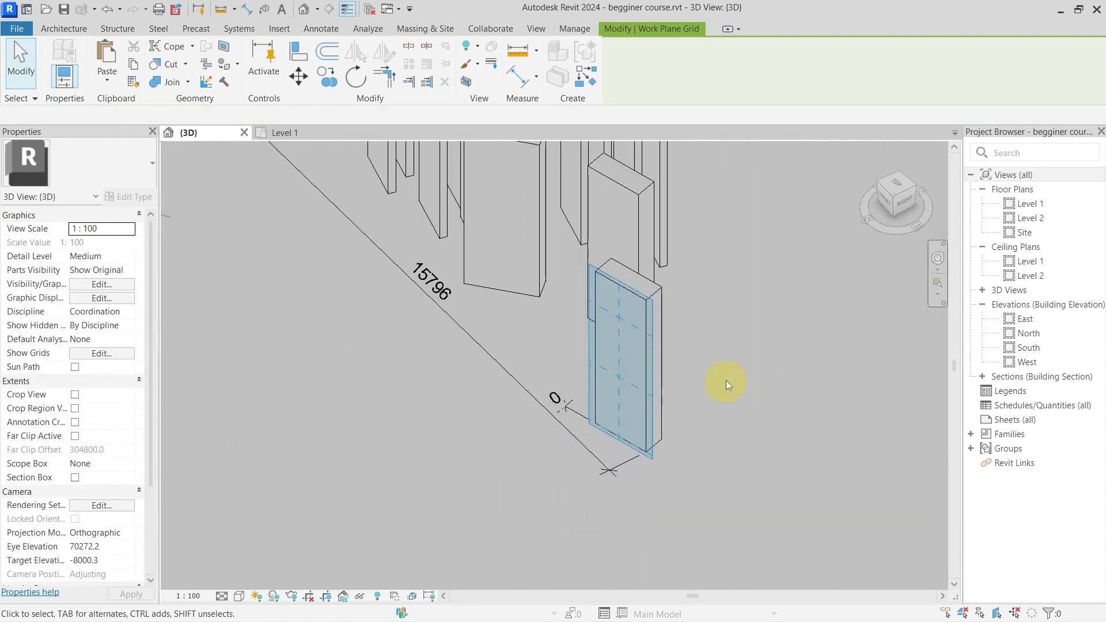
middle_drag(705, 365, 604, 389)
shift+middle_drag(604, 389, 682, 391)
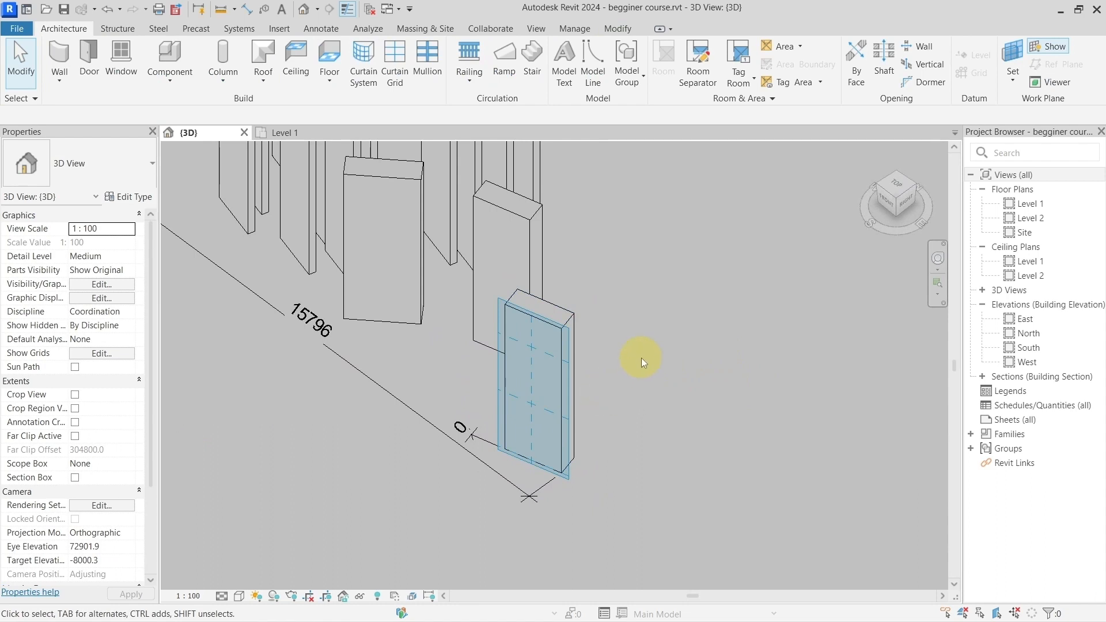
click(1059, 47)
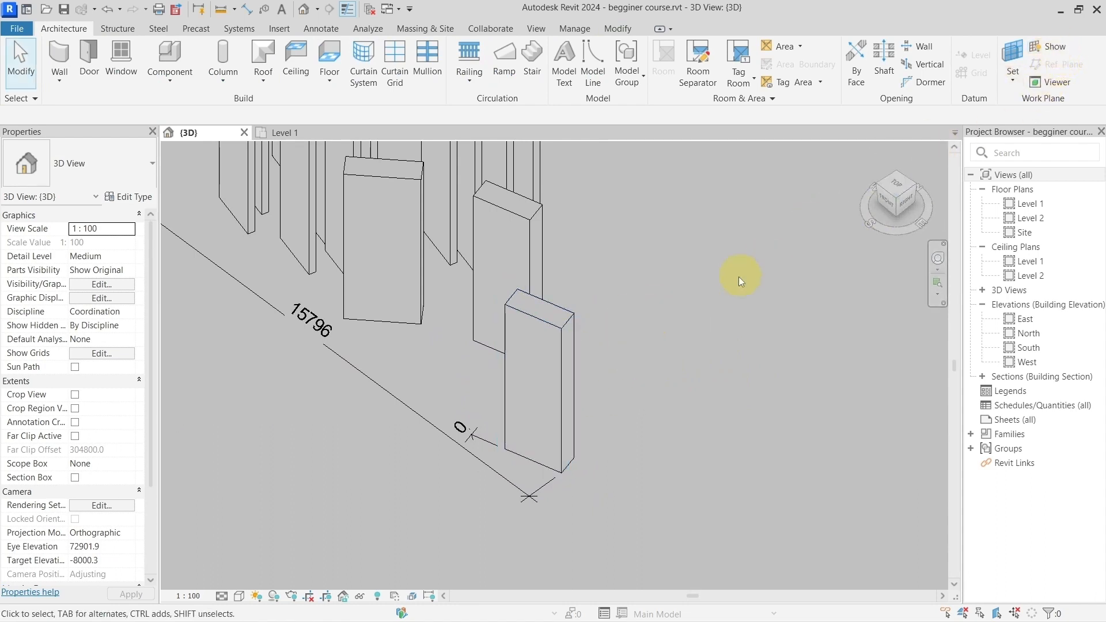
click(1052, 52)
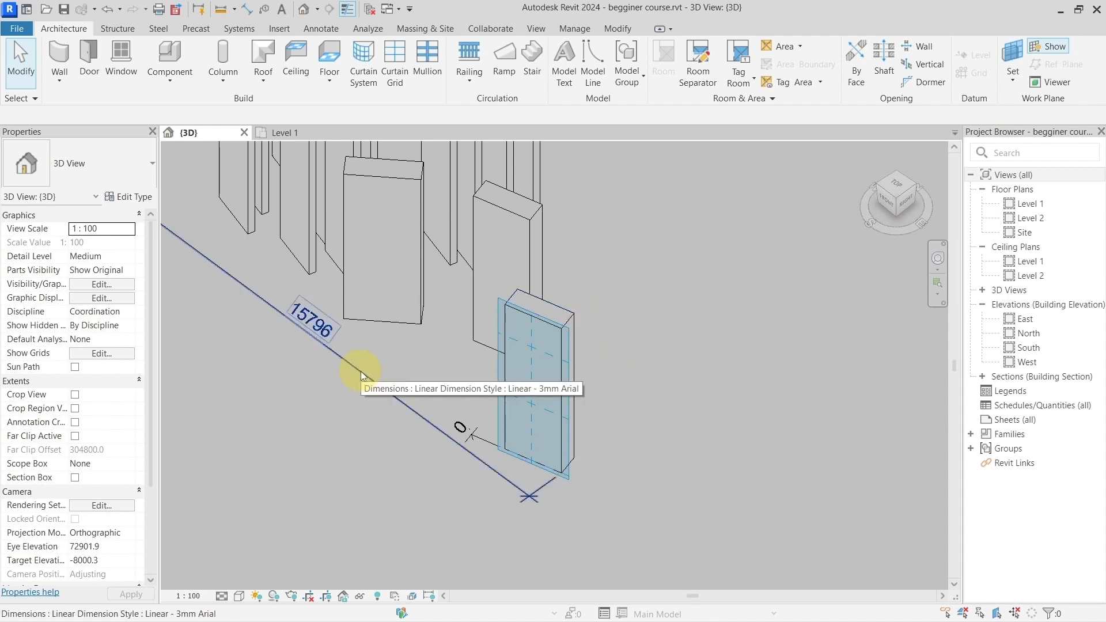
Step: Place an aligned dimension of the 300 mm wall's height on its front face, from the bottom edge to the top edge
key(d)
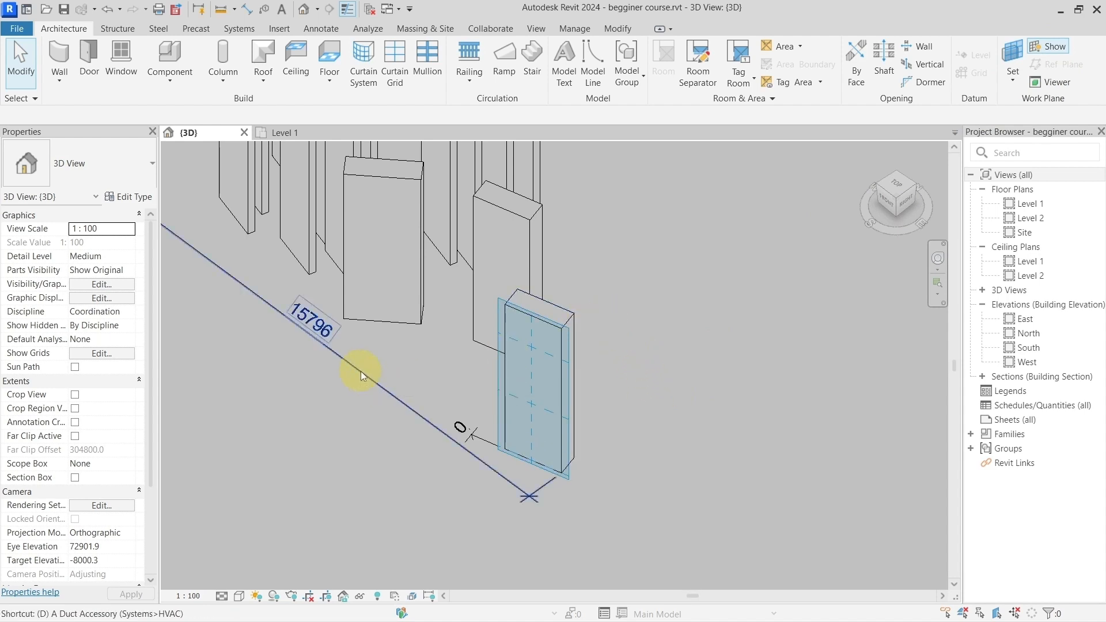
key(i)
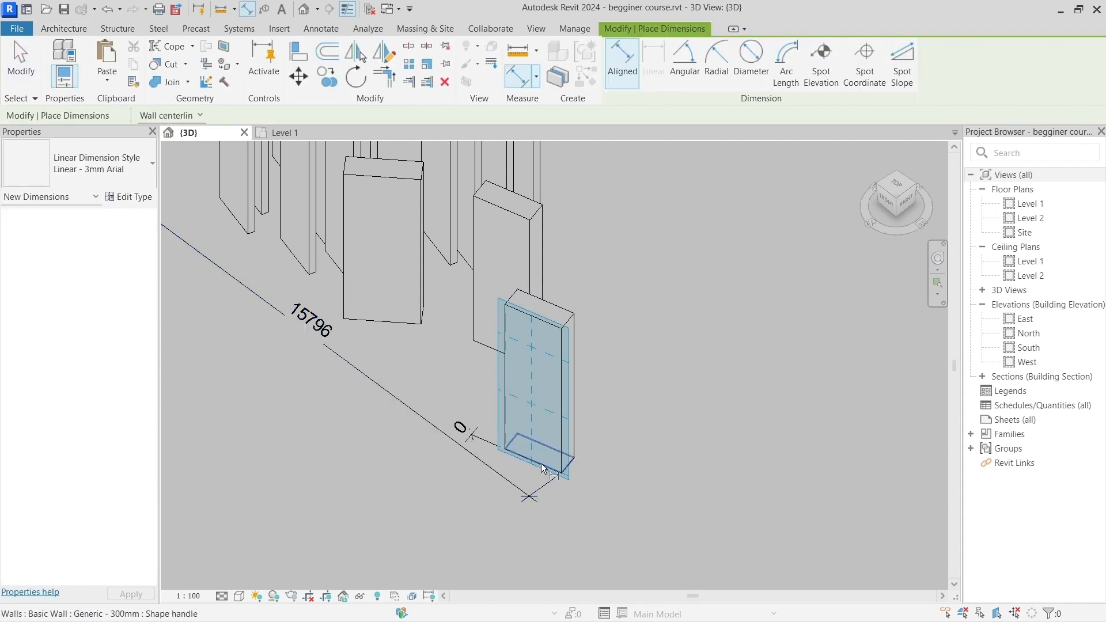
key(Tab)
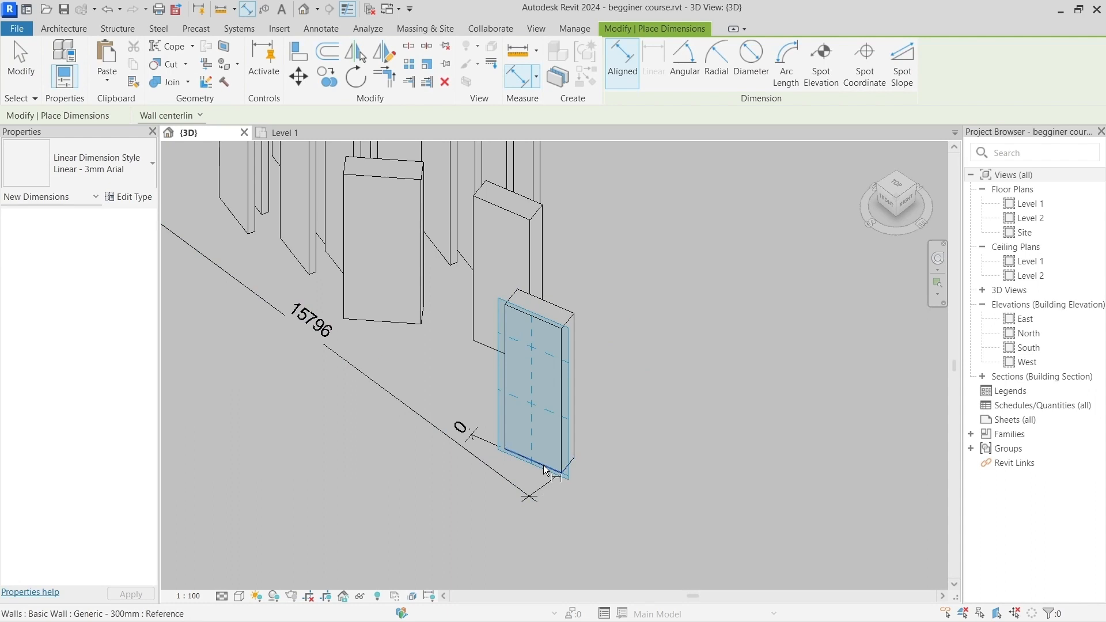
click(544, 465)
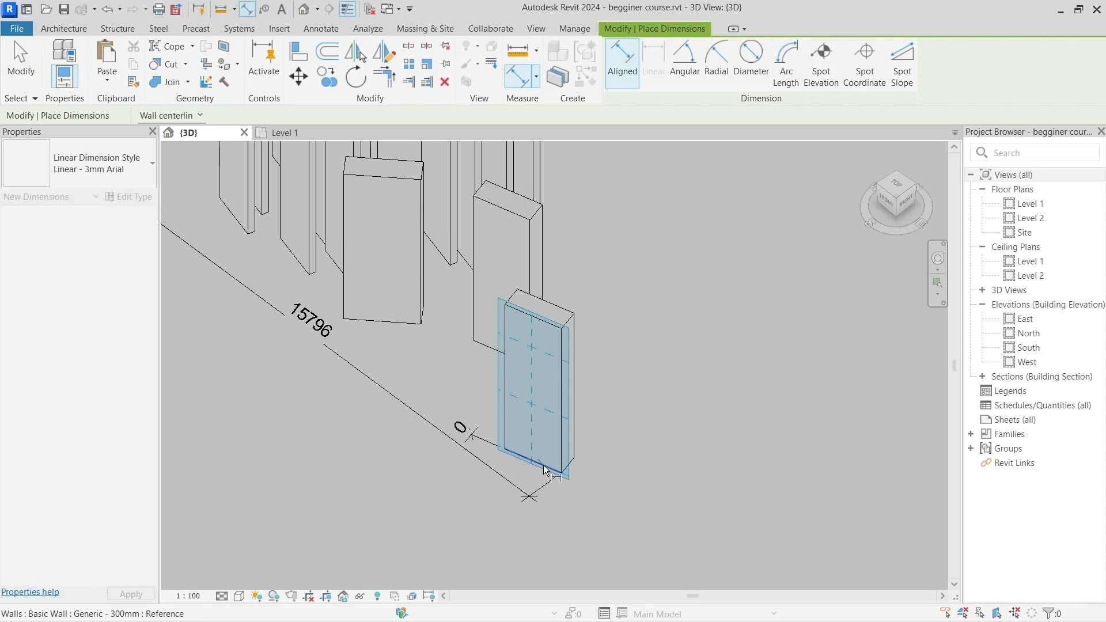
key(Tab)
click(553, 325)
scroll(554, 347, up, 5)
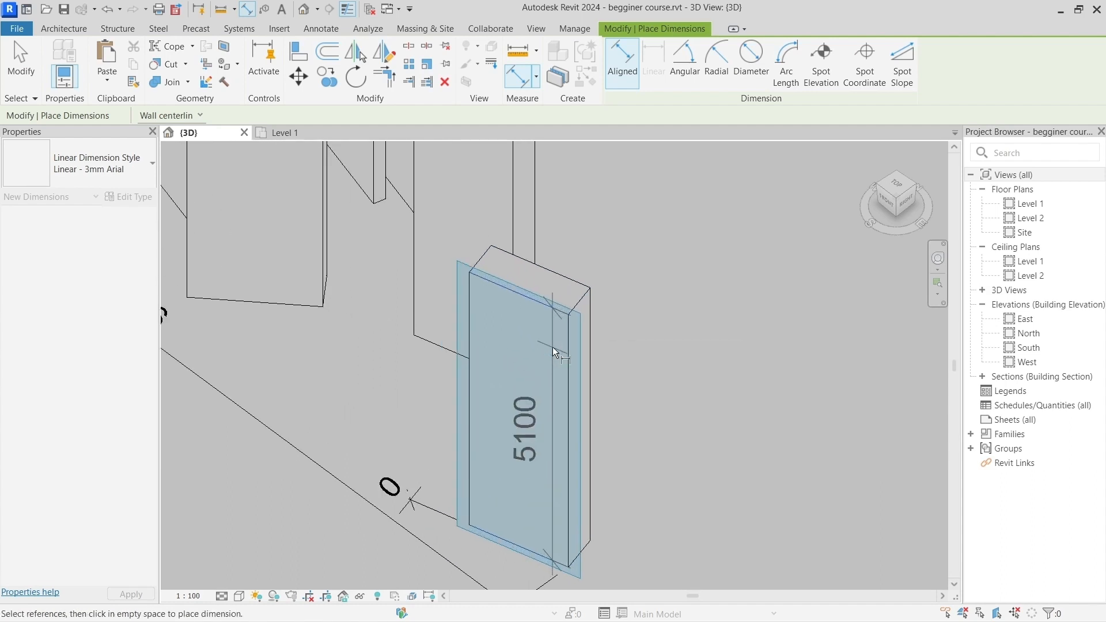
scroll(509, 335, down, 2)
middle_drag(505, 332, 457, 276)
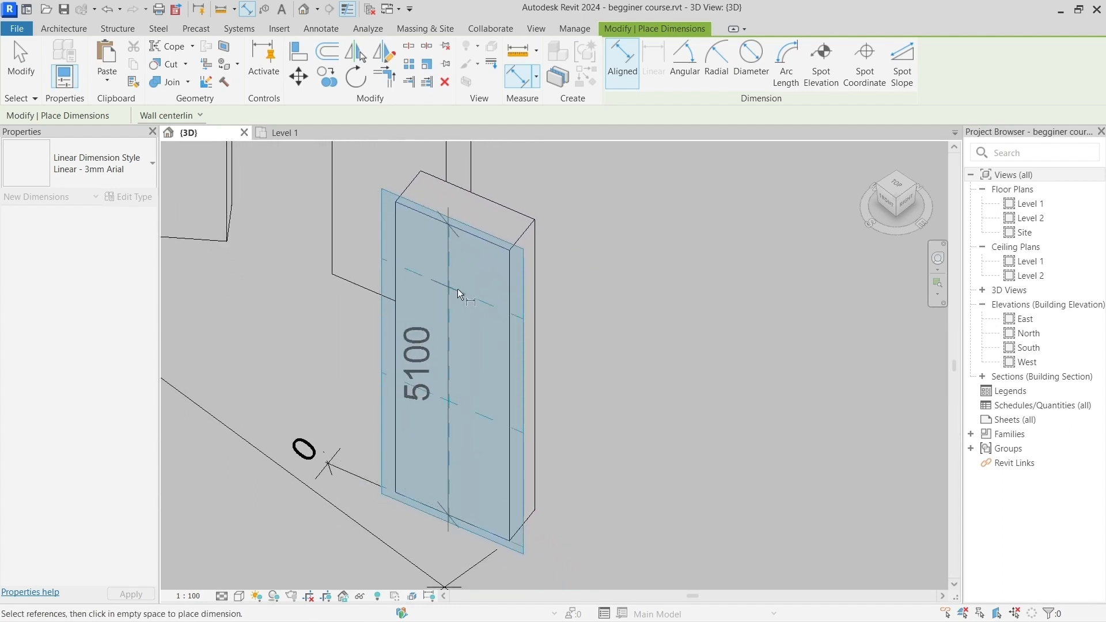
click(466, 311)
shift+middle_drag(639, 359, 553, 409)
scroll(642, 349, down, 4)
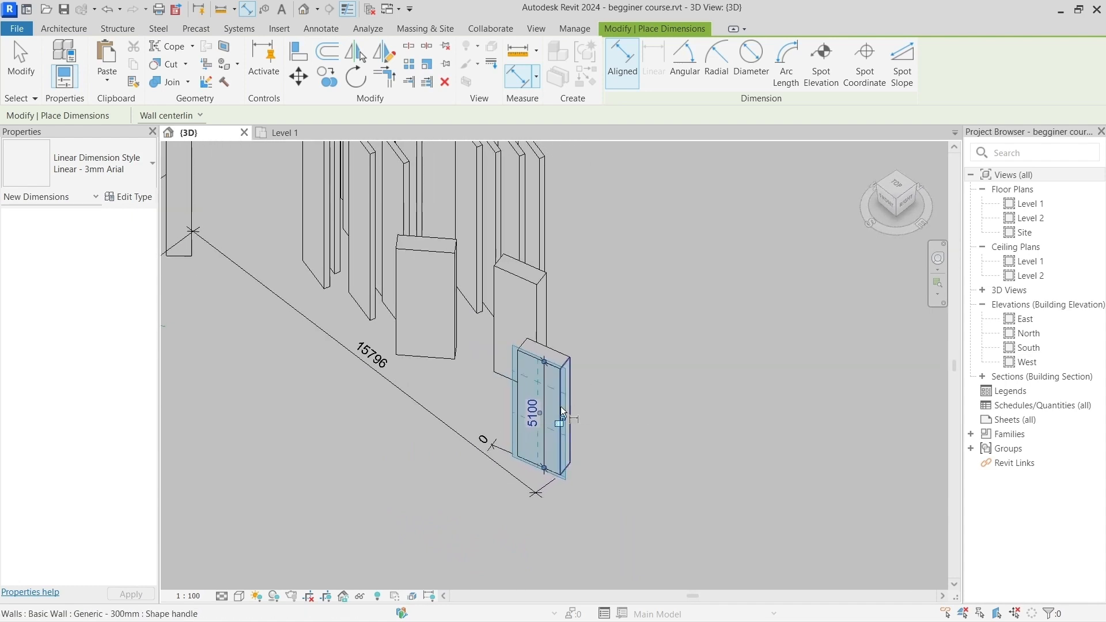
scroll(552, 409, up, 5)
key(Escape)
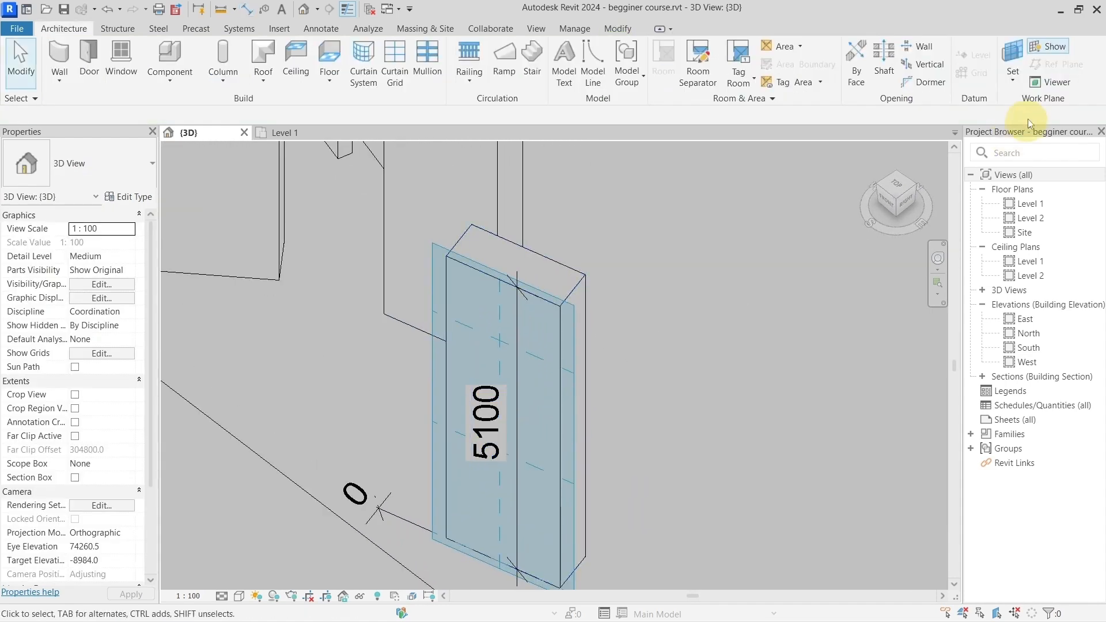
click(1013, 72)
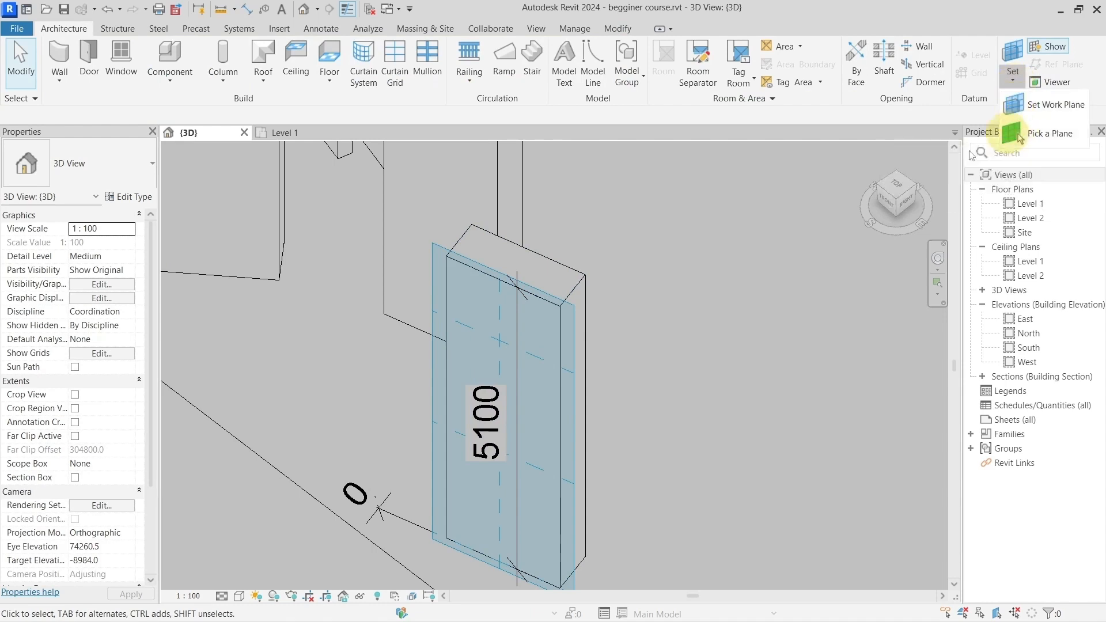
click(663, 289)
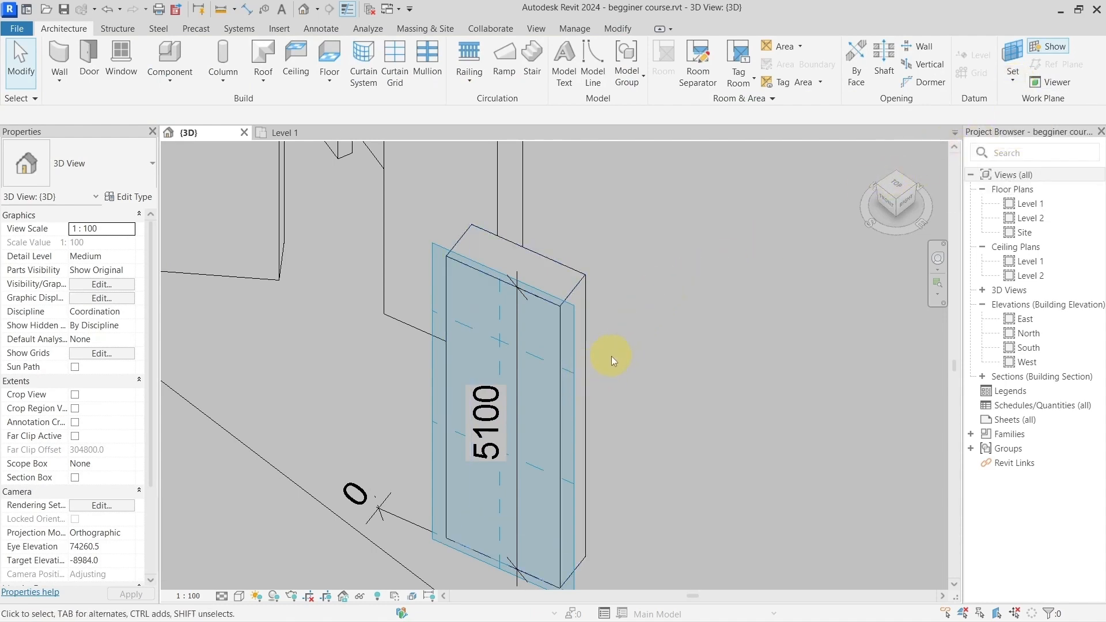
Step: Switch to the Level 1 floor plan and examine the dimensioned green lines and the free area beside the open polygon
click(297, 137)
scroll(586, 381, down, 2)
middle_drag(585, 381, 646, 382)
scroll(570, 416, up, 3)
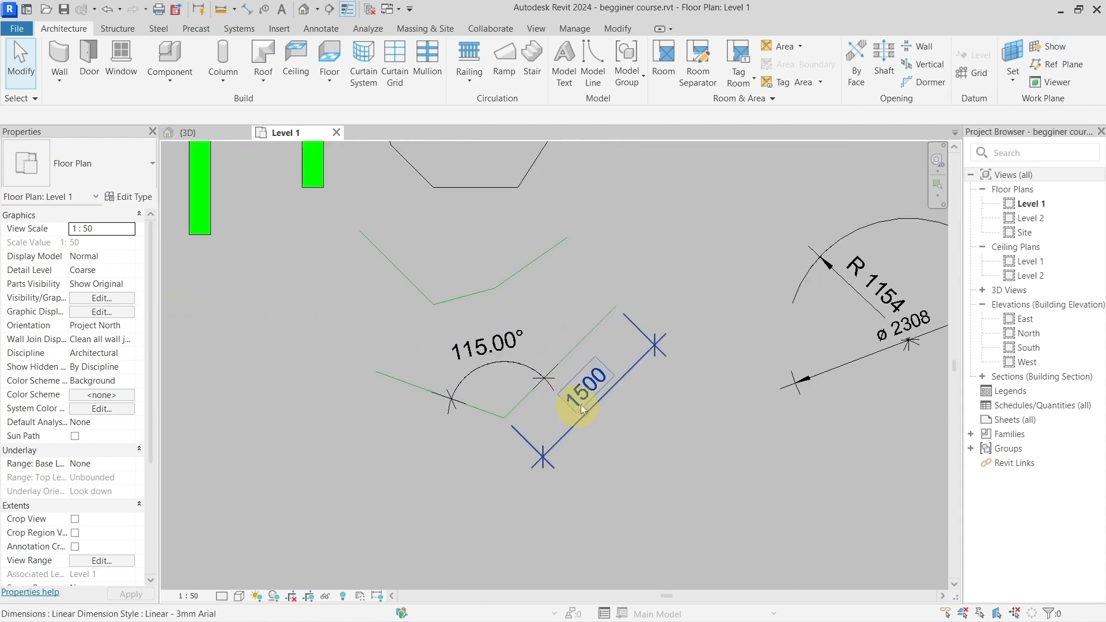
scroll(608, 317, down, 2)
middle_drag(607, 313, 646, 378)
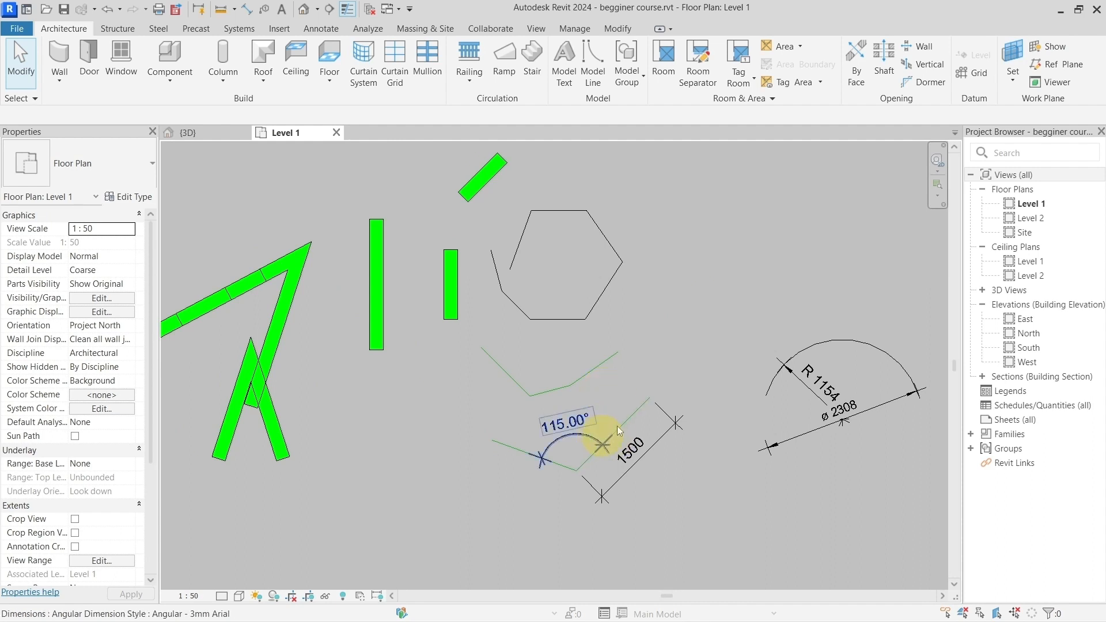
scroll(630, 407, up, 2)
middle_drag(637, 329, 592, 363)
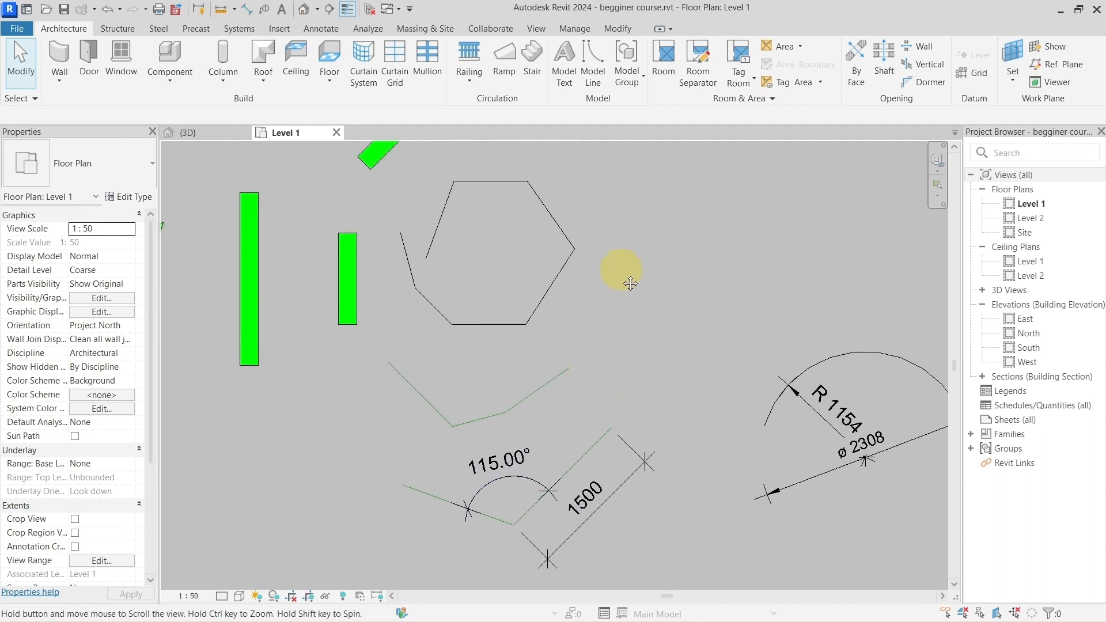
middle_drag(617, 271, 586, 359)
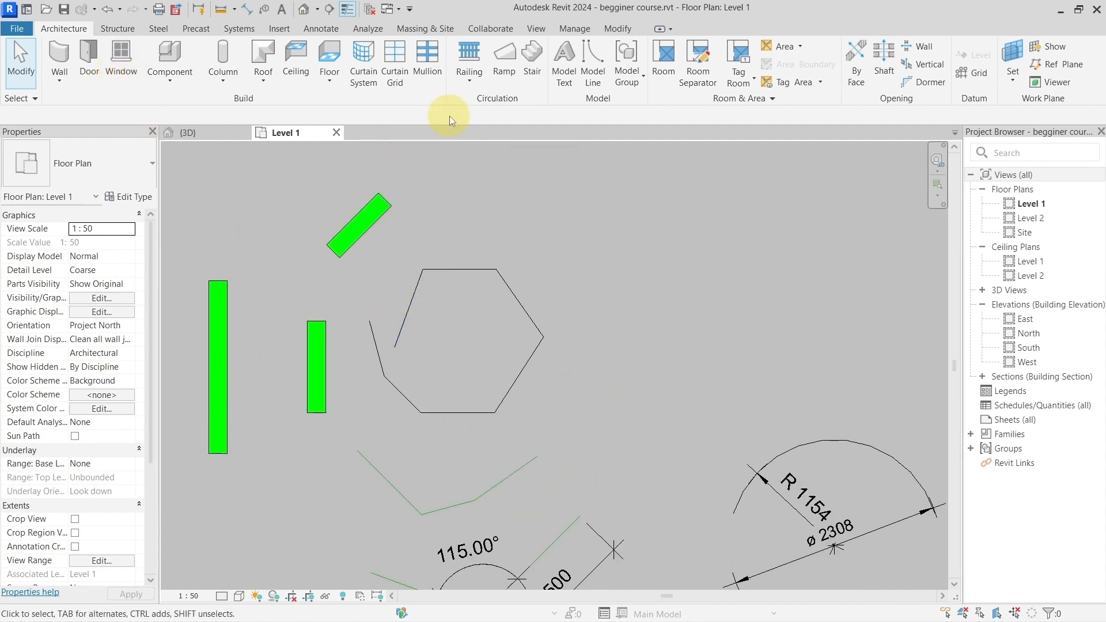
click(72, 79)
click(75, 103)
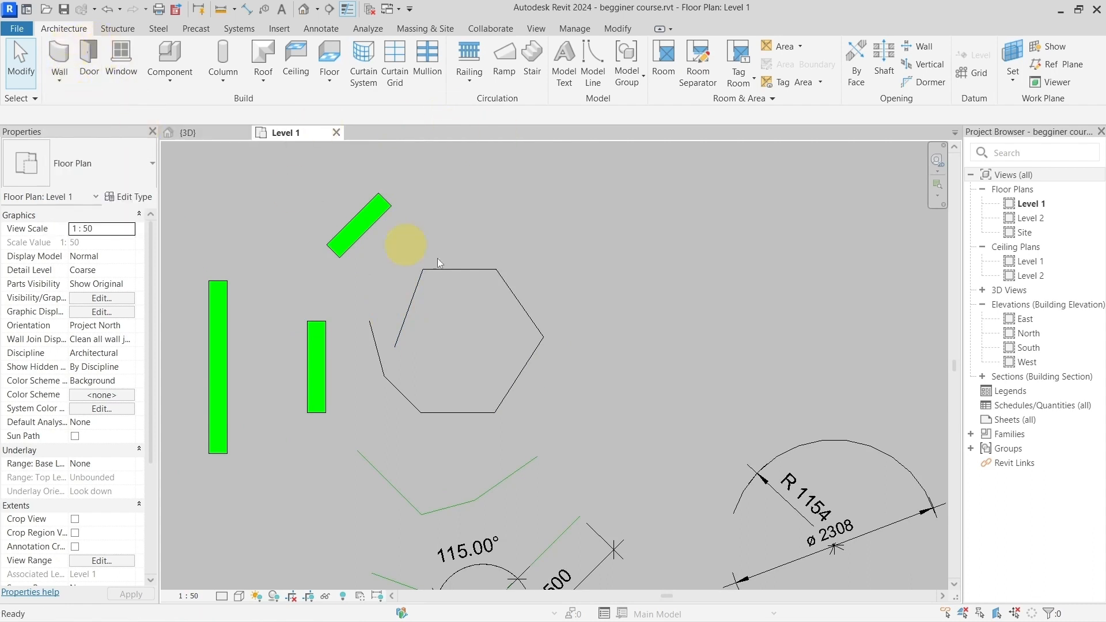
click(644, 334)
middle_drag(726, 271, 681, 318)
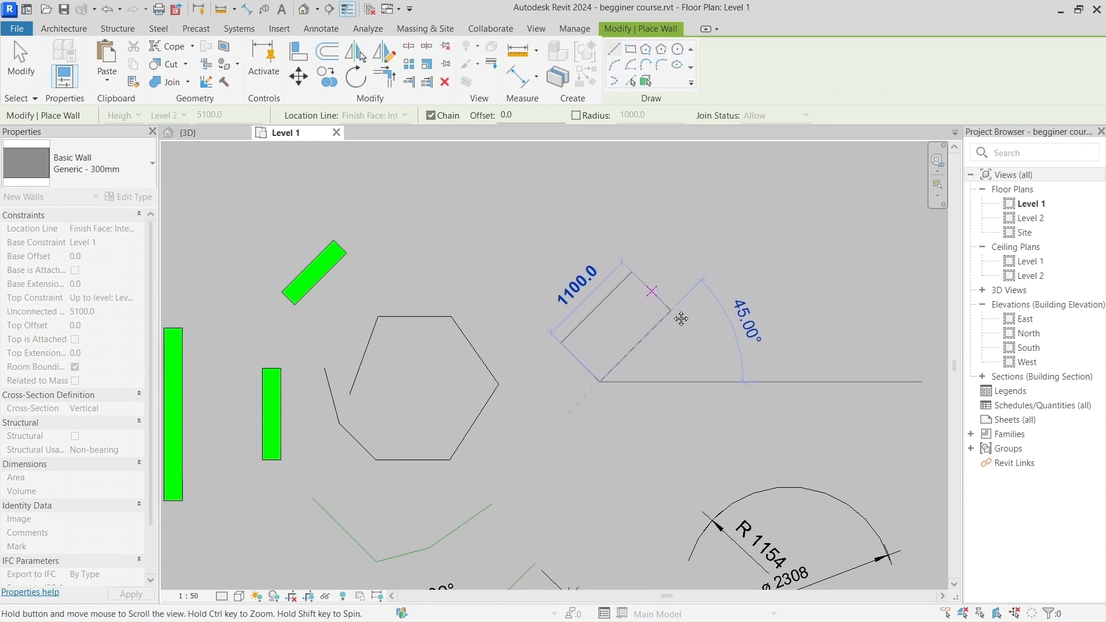
key(Escape)
key(Escape)
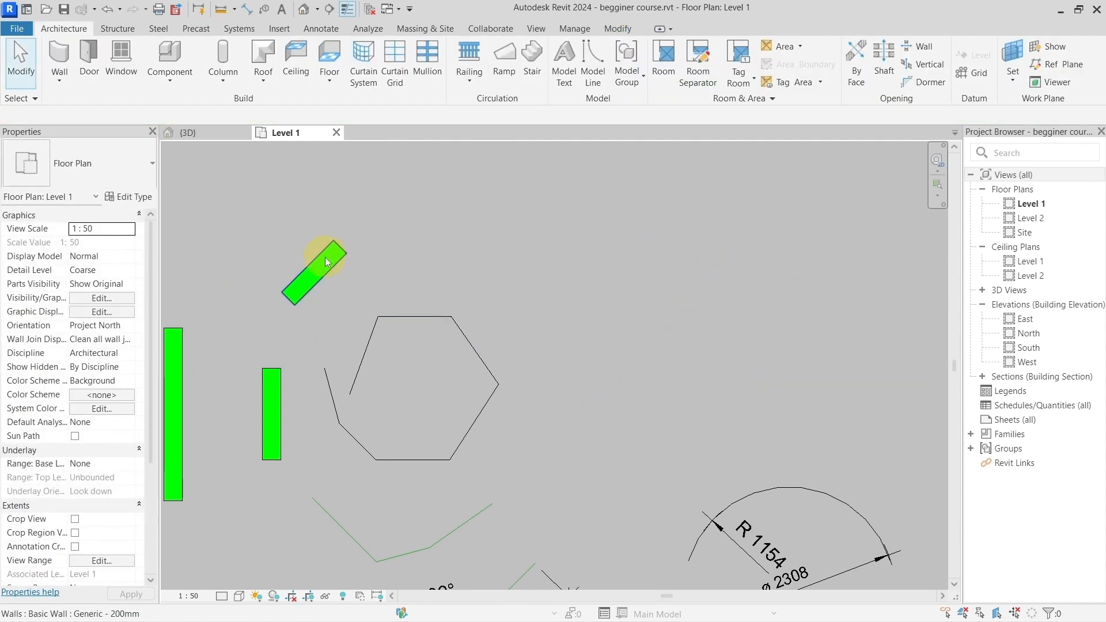
Step: Create a wall similar to the short diagonal Generic - 200mm wall, 1500 long at 45°, to the upper right of the open polygon
click(325, 257)
key(c)
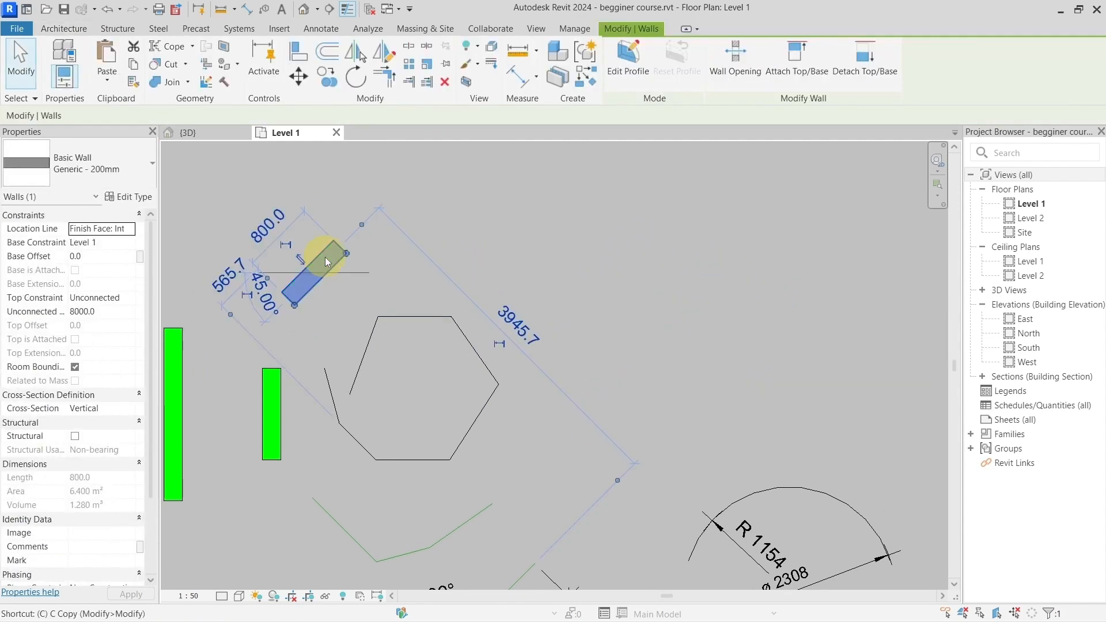
key(s)
click(536, 317)
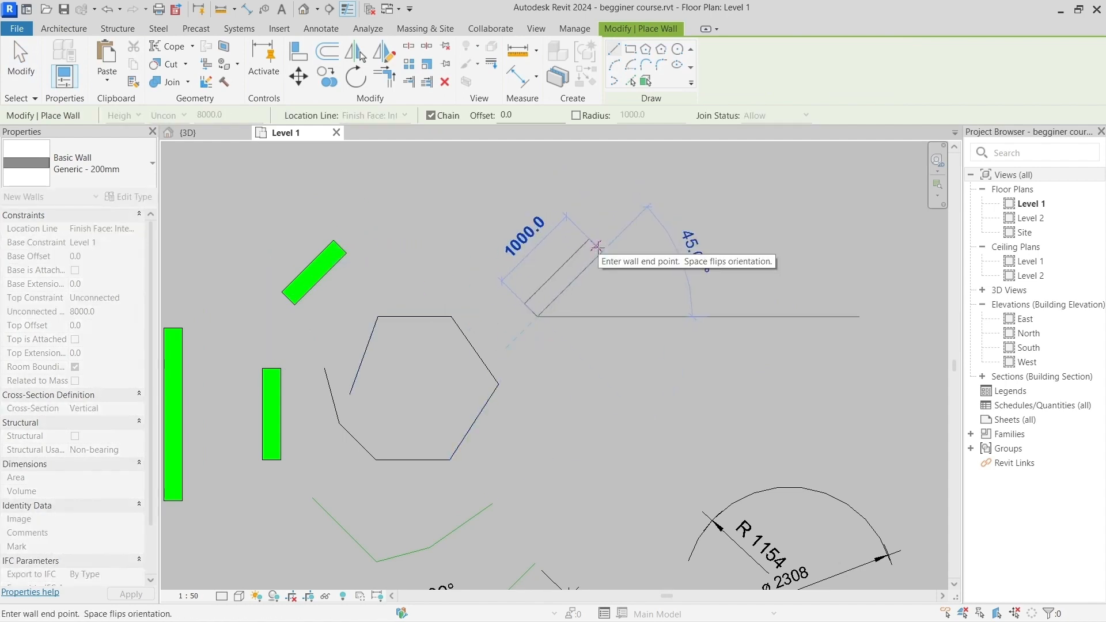
text(1500)
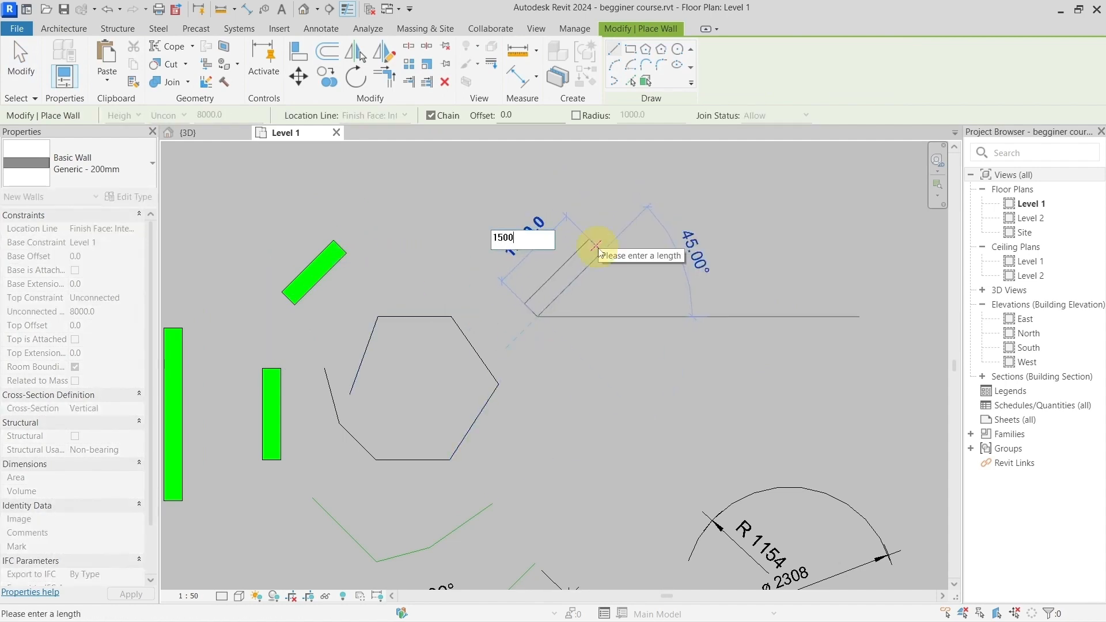
key(Return)
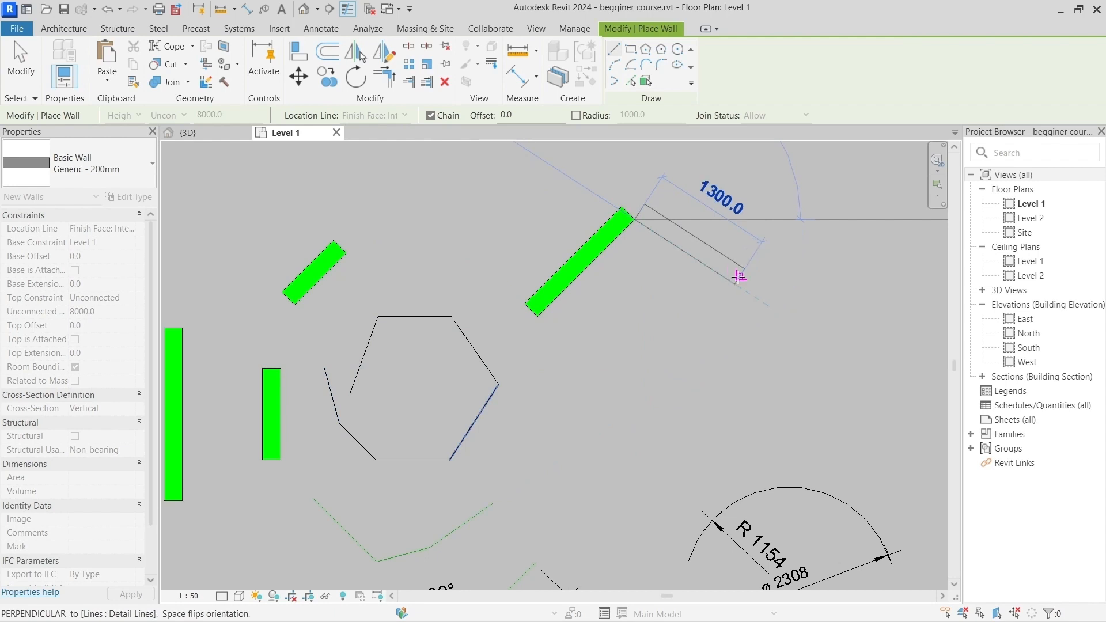
Step: Finish a second Generic - 200mm wall, 1300 long, sloping down to the right from the 45° wall's upper end
click(739, 277)
key(Escape)
middle_drag(667, 309, 523, 363)
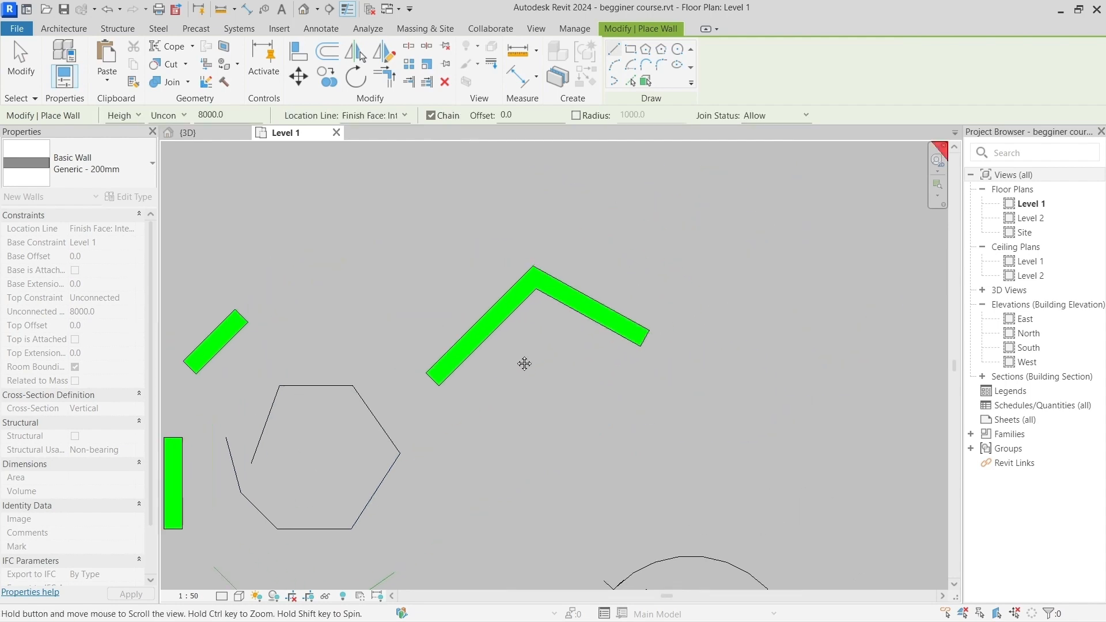
scroll(513, 356, up, 3)
key(Escape)
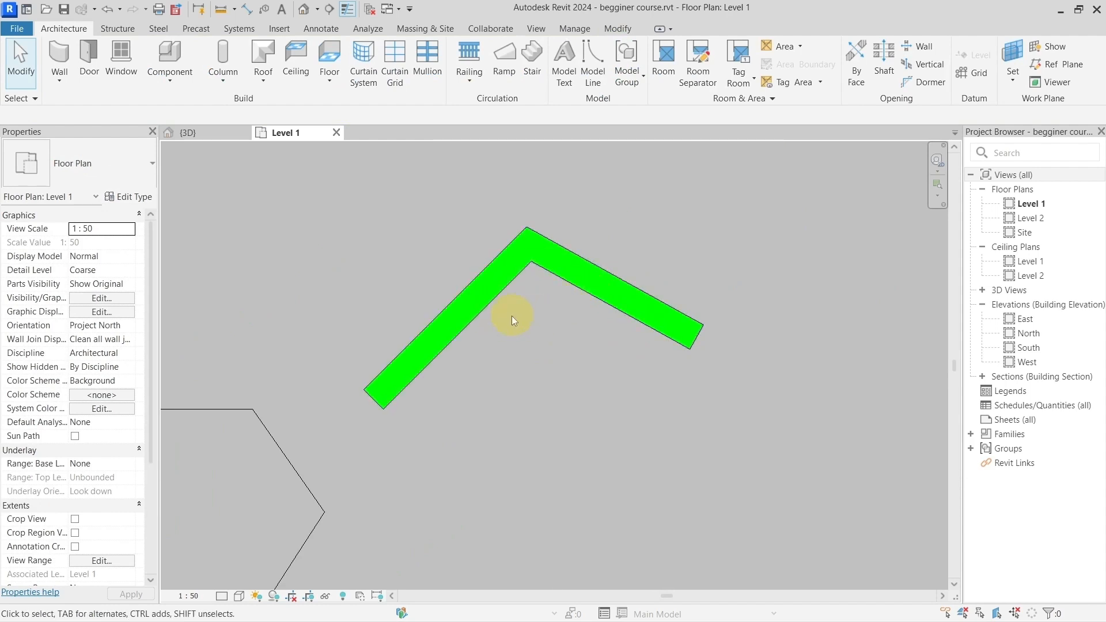
Step: Try the angle between the new sloping wall and the 45° wall at 120° and at 90°
click(597, 297)
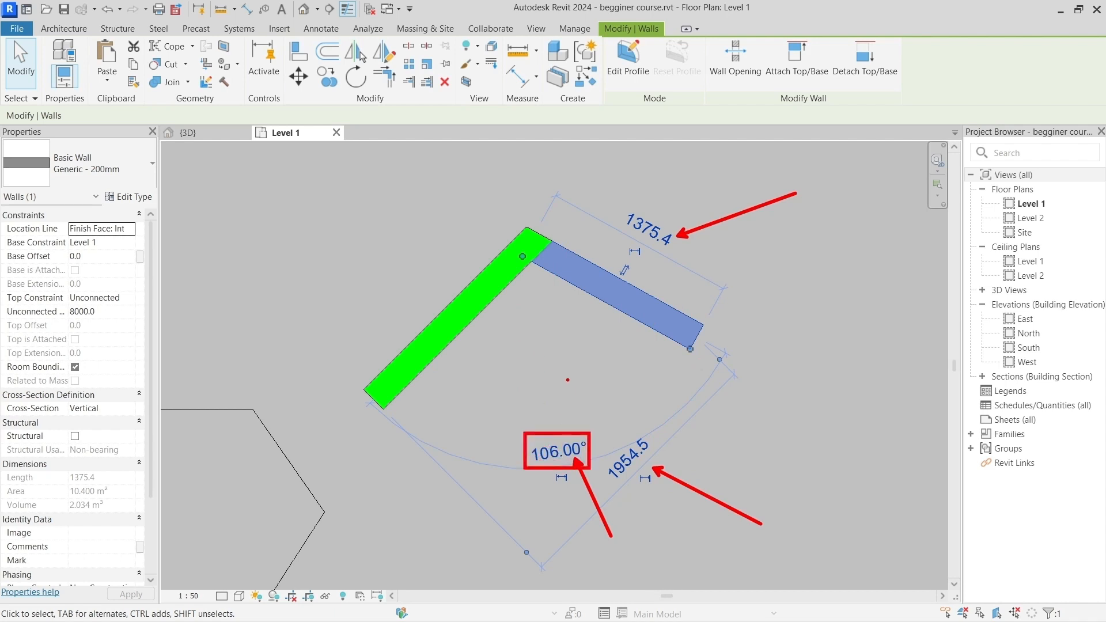
click(562, 452)
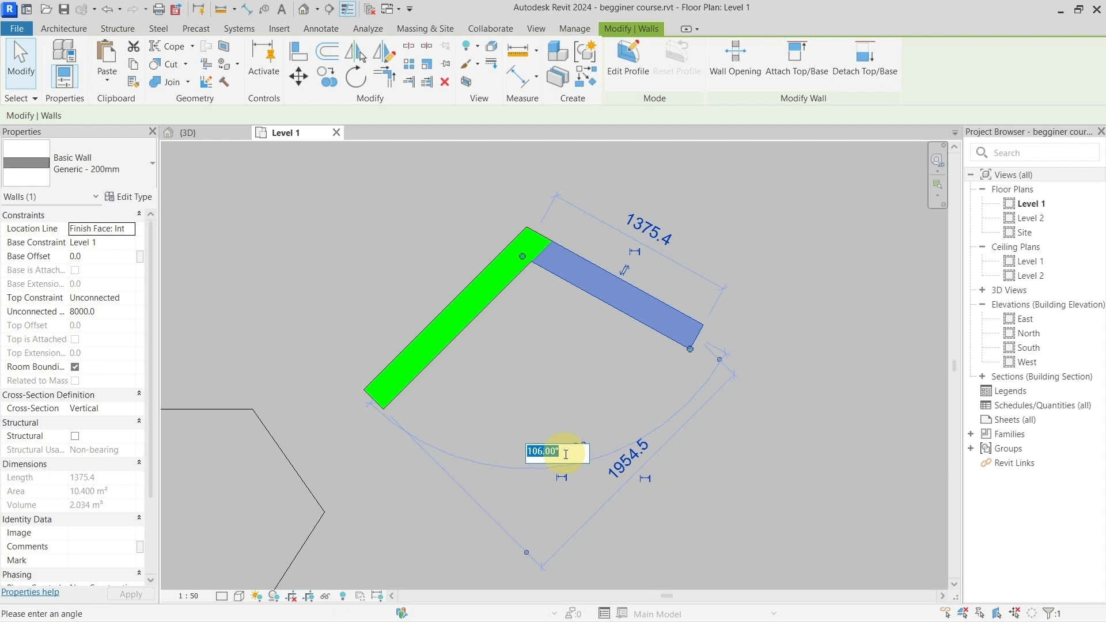
text(120)
key(Return)
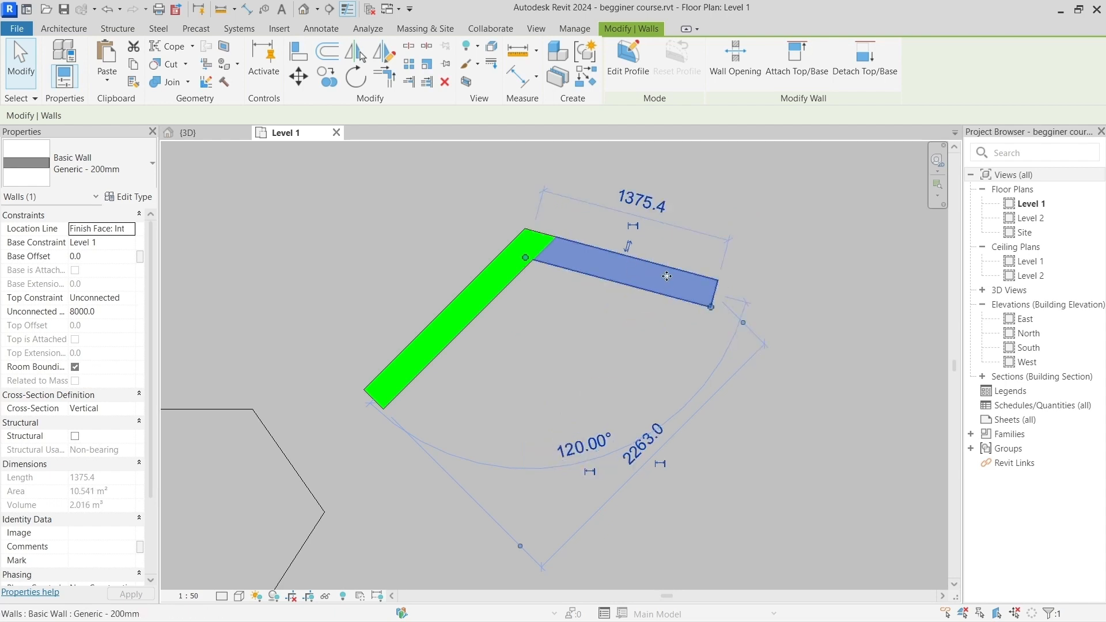
click(583, 445)
text(90)
key(Return)
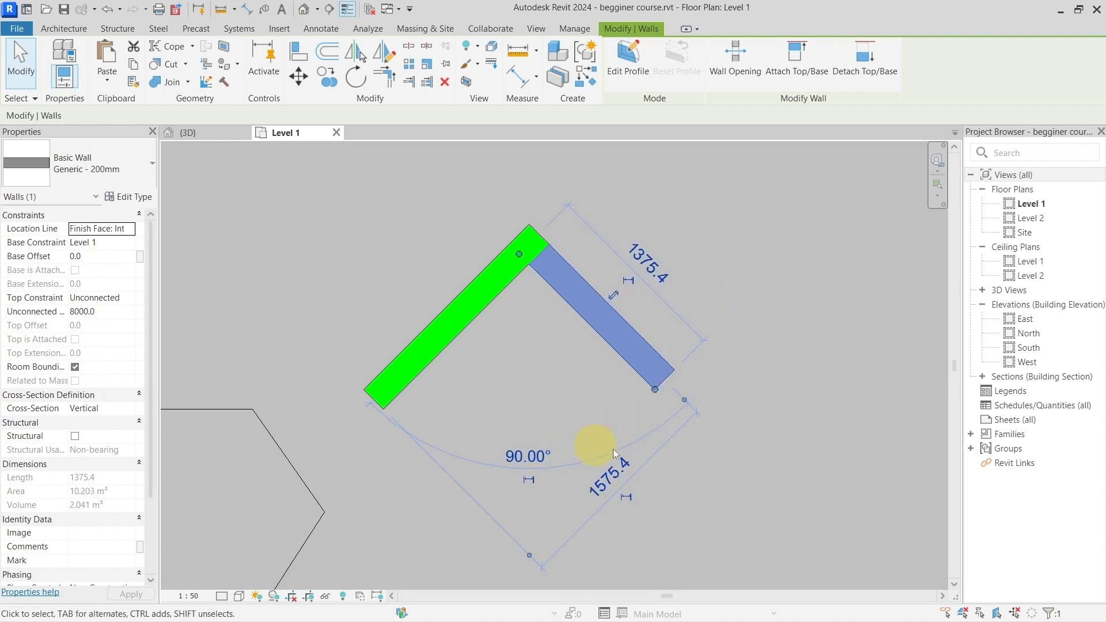
Step: Set the sloping wall's angle to the 45° wall to 110° and deselect it
click(515, 455)
text(1)
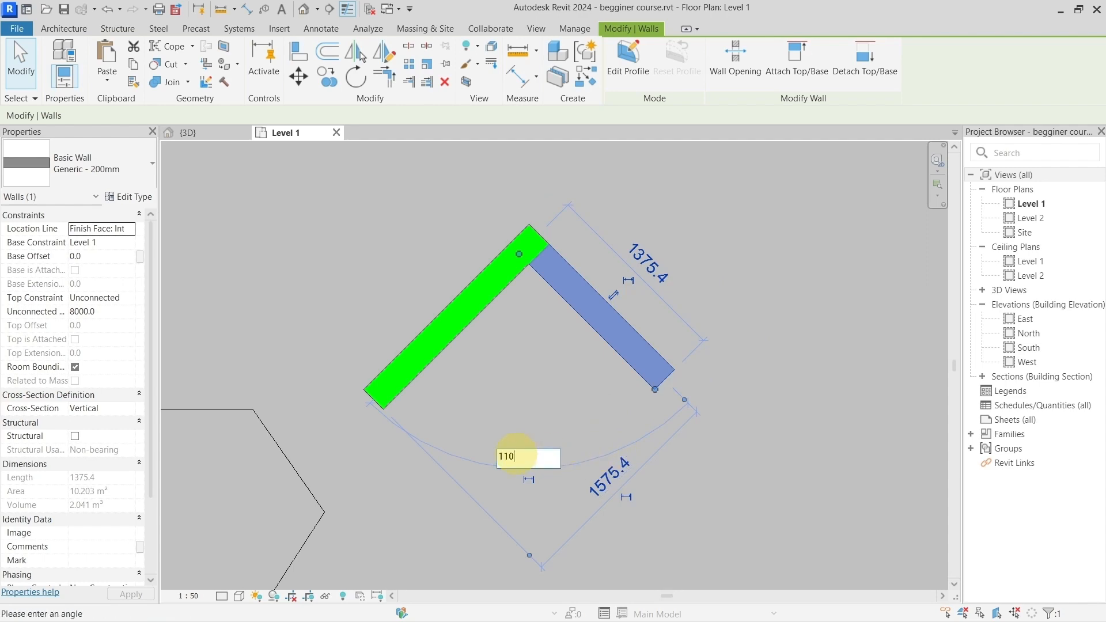
text(10)
key(Return)
click(520, 413)
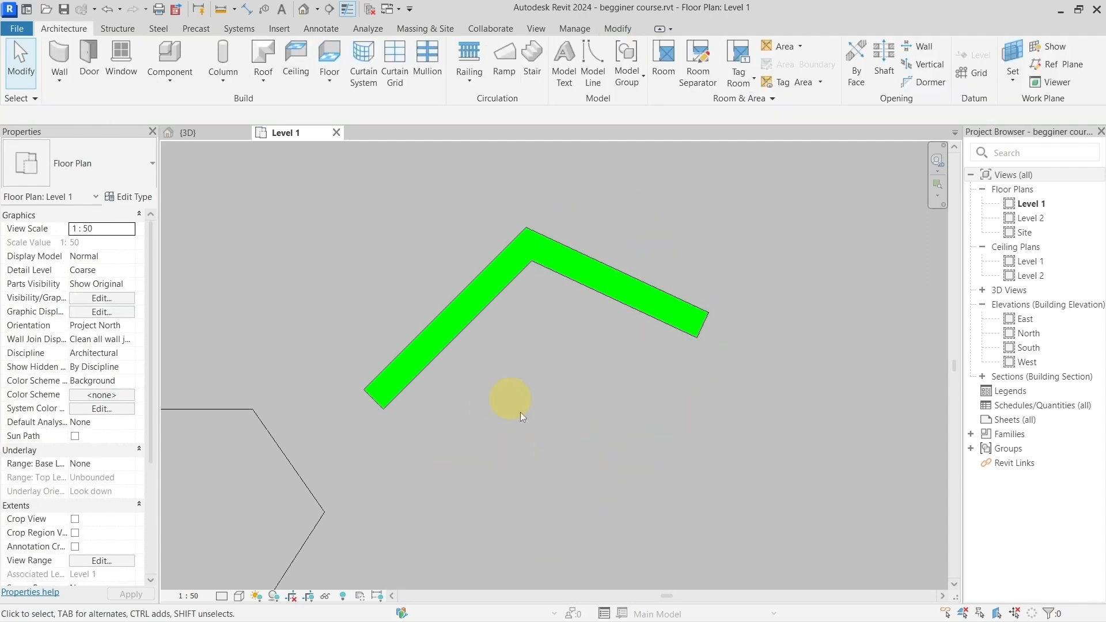
Step: Compare the sloping wall's temporary dimensions with the permanent angle and length dimensions on the green lines below the polygon
click(638, 307)
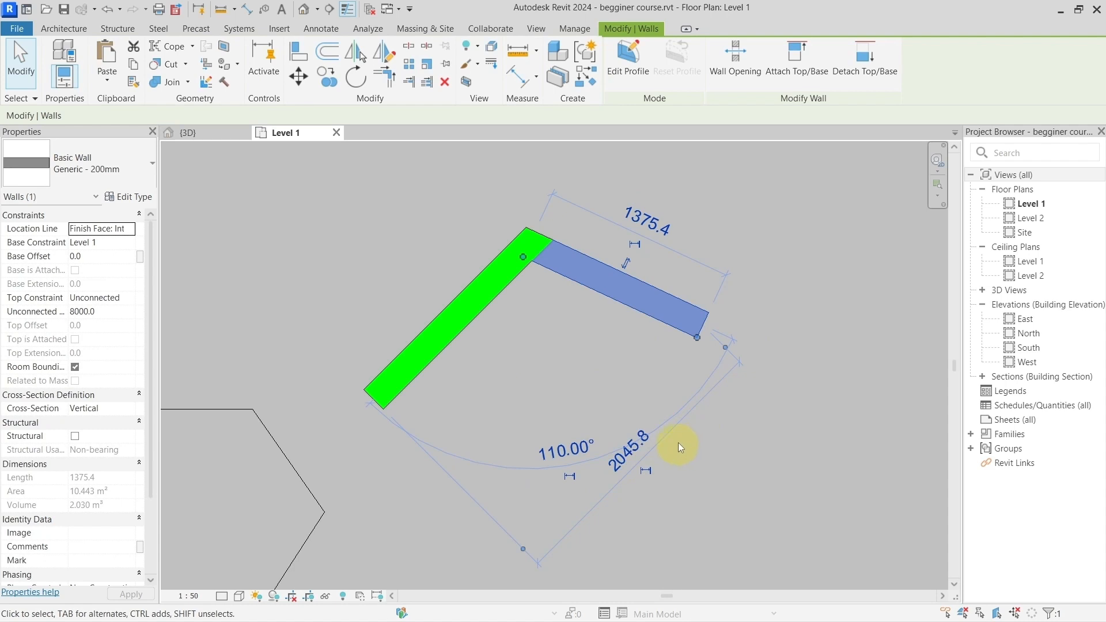
scroll(679, 443, down, 3)
scroll(663, 483, up, 1)
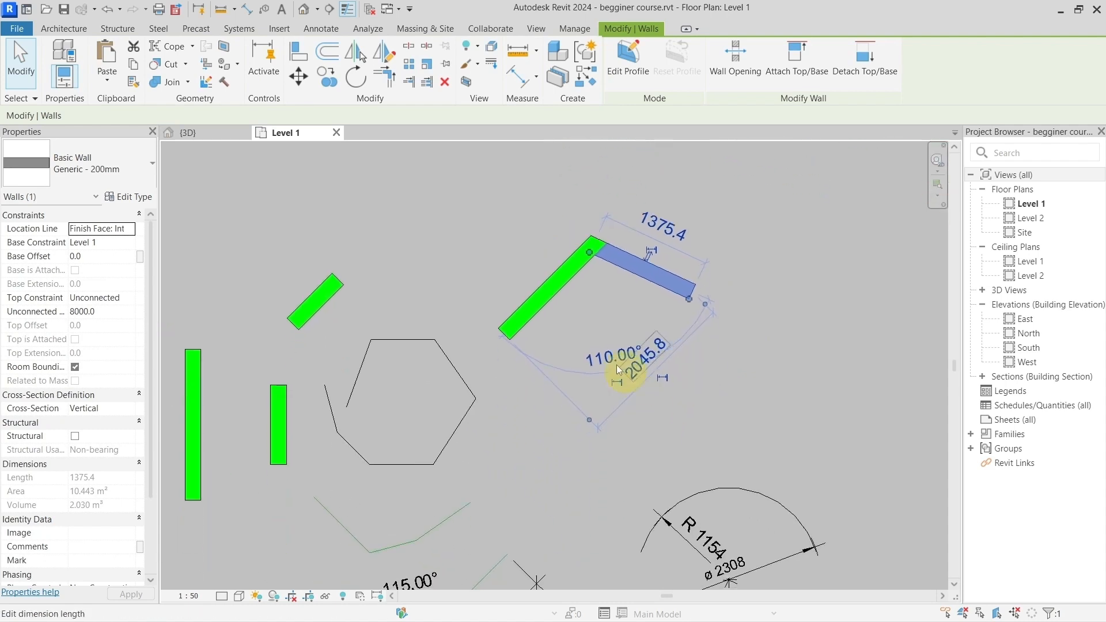
click(586, 323)
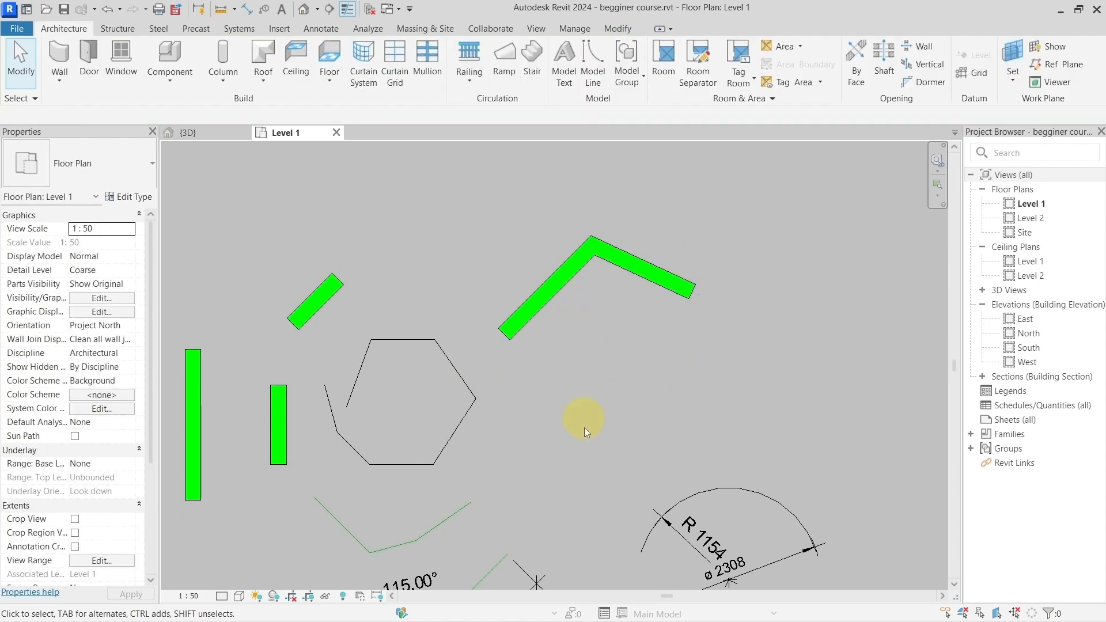
middle_drag(573, 441, 605, 323)
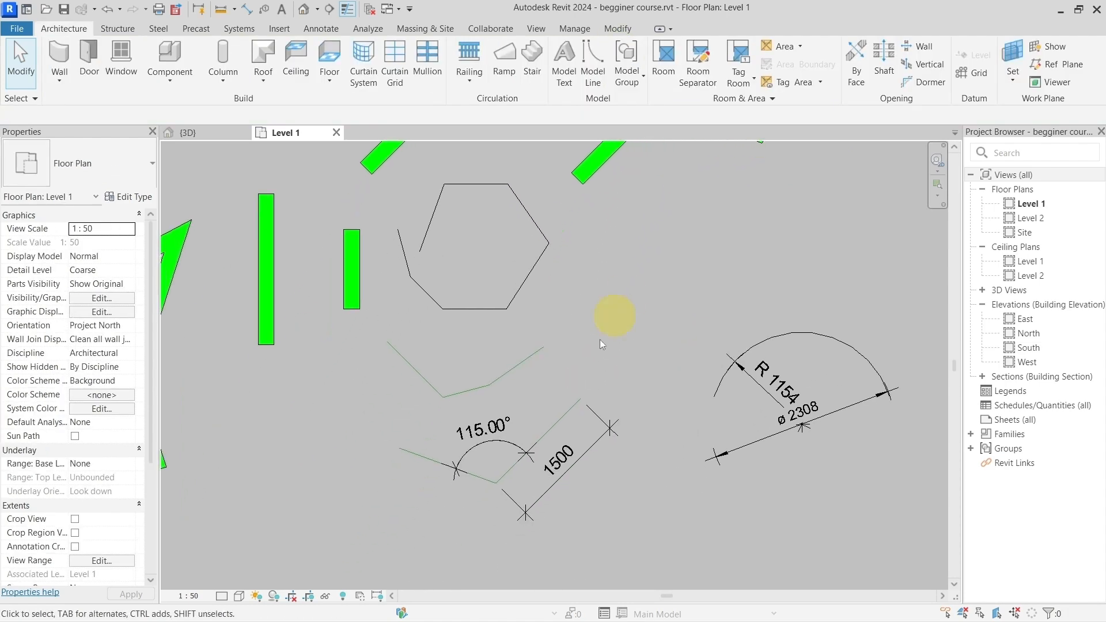
scroll(558, 483, up, 2)
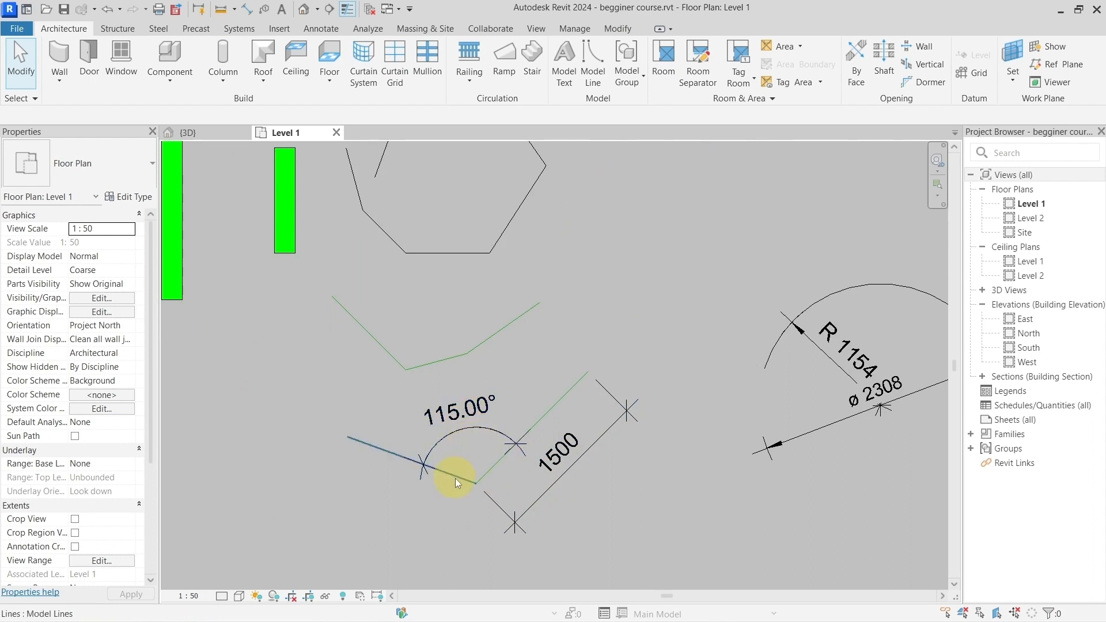
scroll(459, 481, up, 1)
scroll(510, 446, down, 3)
Step: Place an angular dimension between the inner faces of the two joined walls, with its arc inside the corner
middle_drag(665, 291, 510, 302)
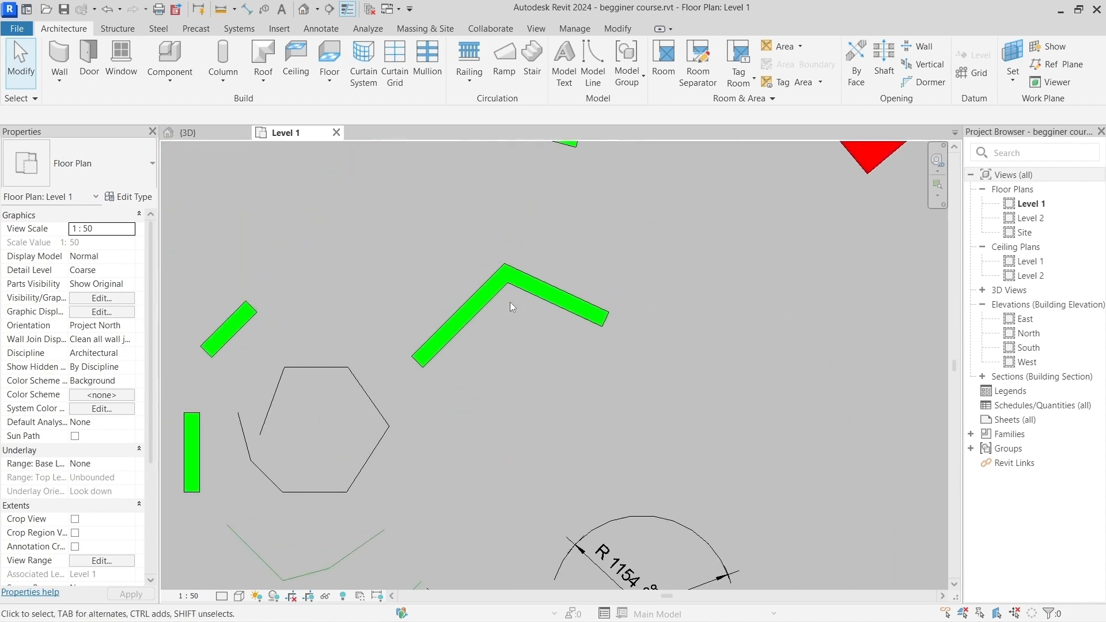
scroll(510, 302, up, 2)
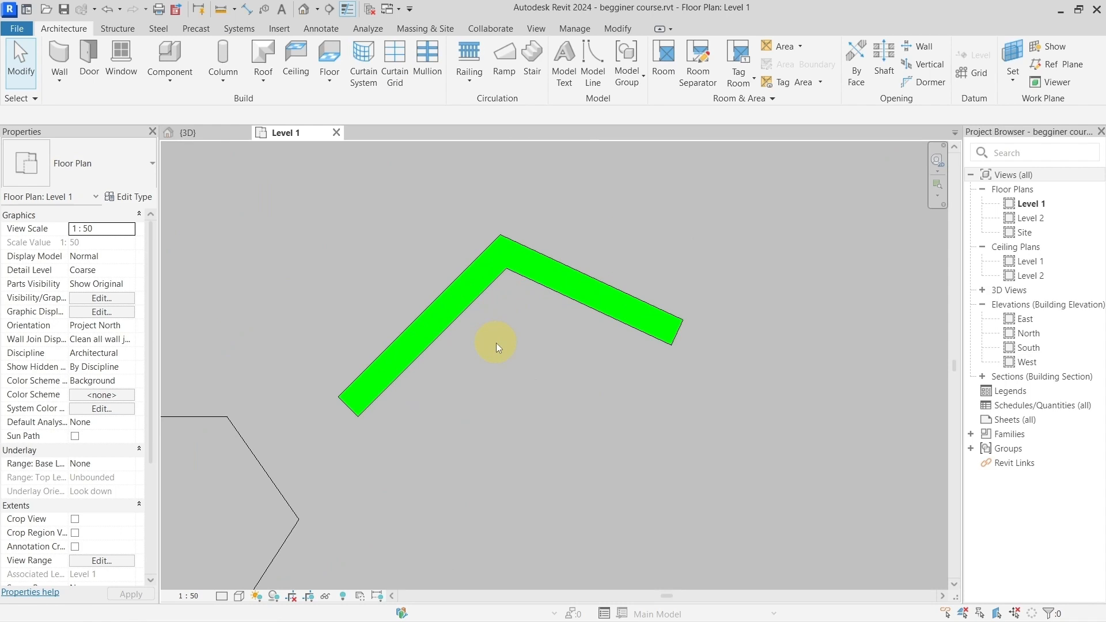
key(d)
key(i)
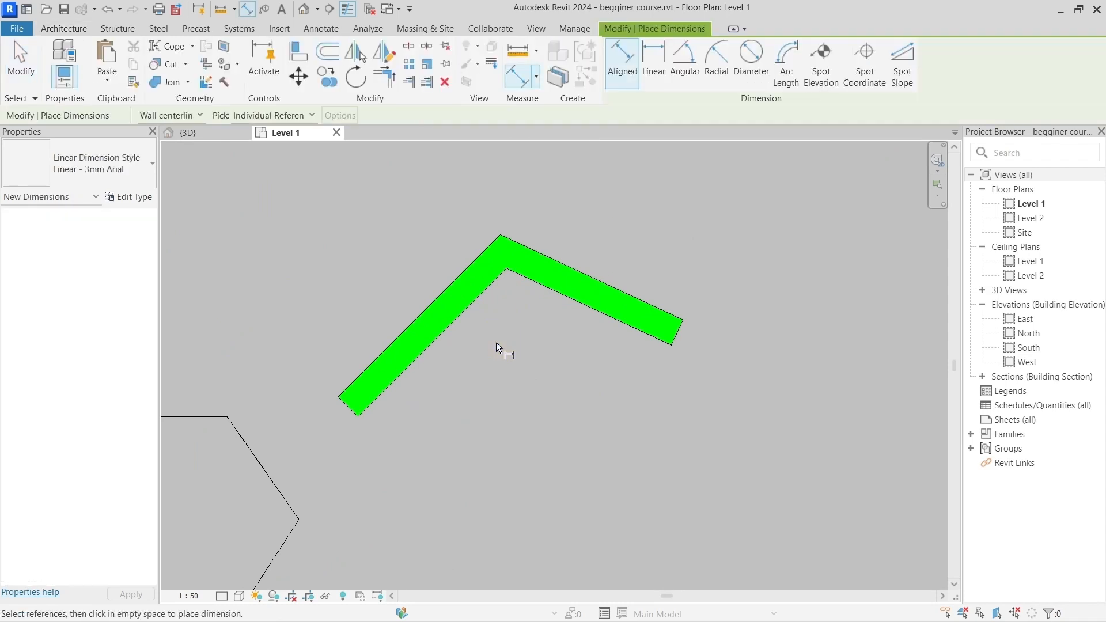
click(688, 80)
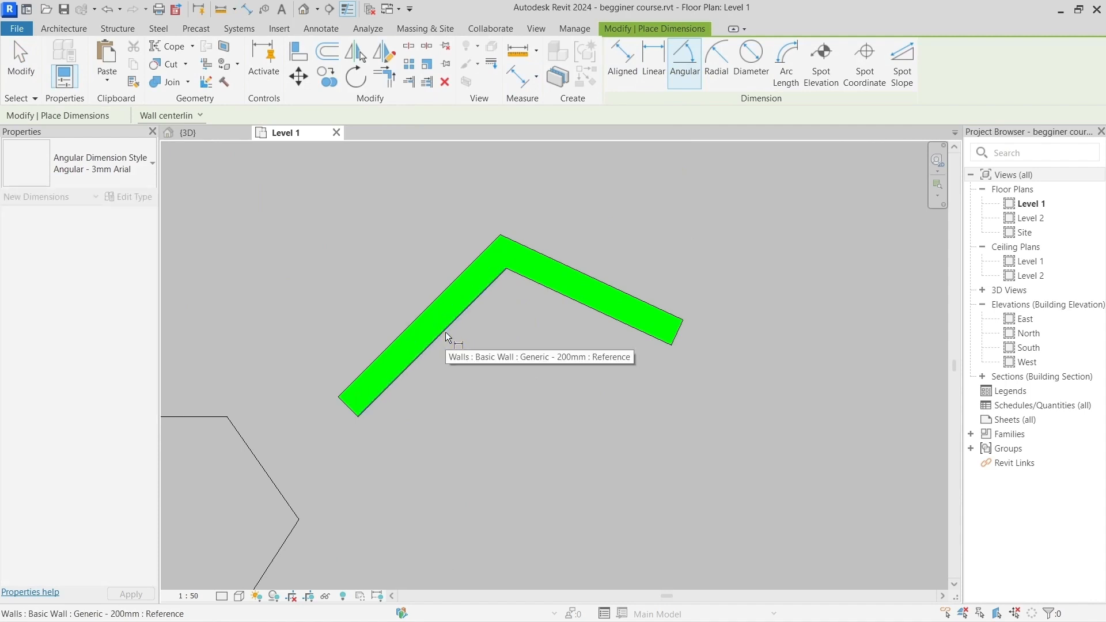
click(560, 297)
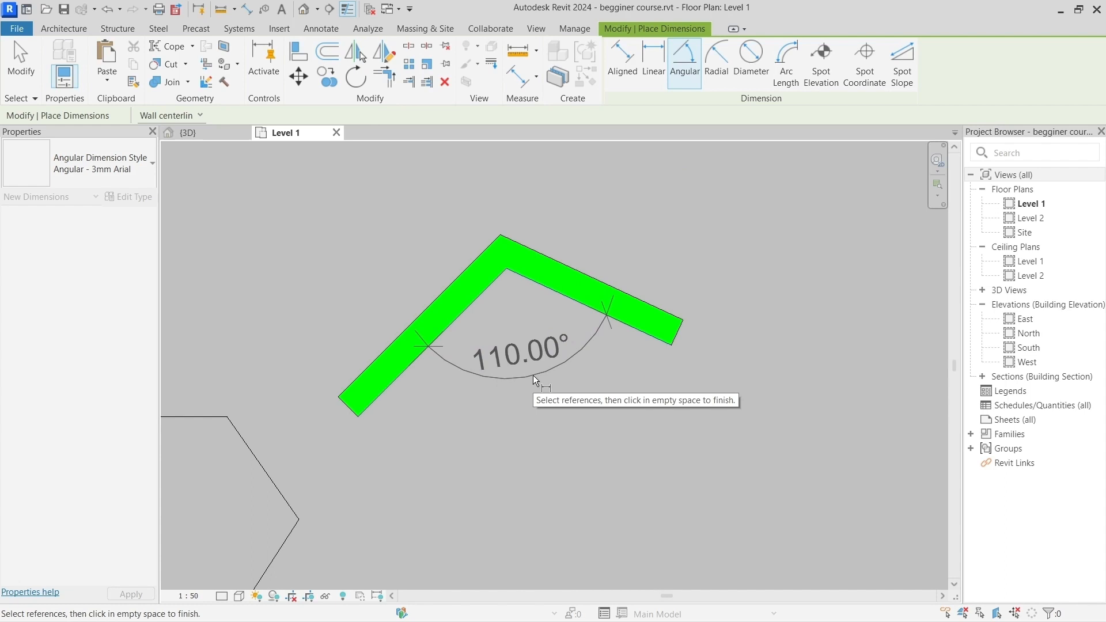
click(535, 381)
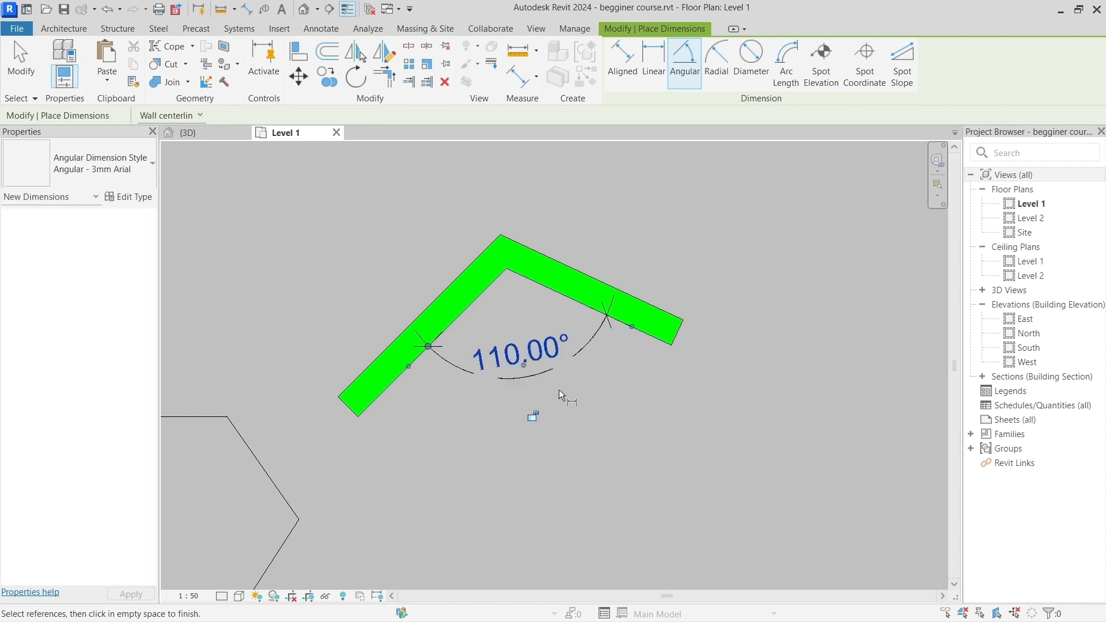
key(Escape)
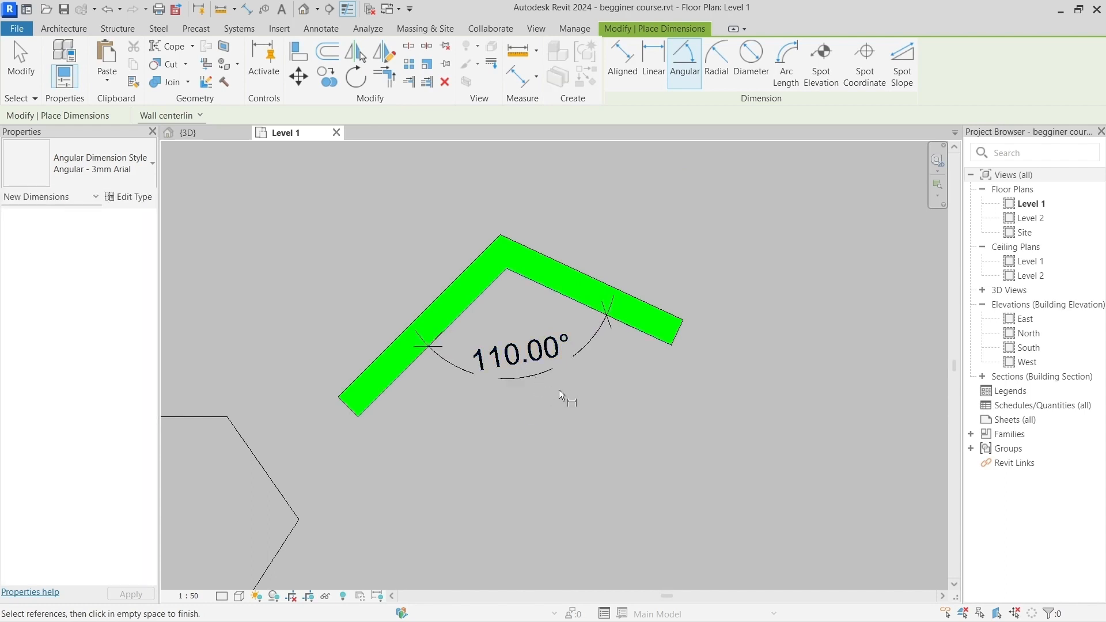
key(Escape)
Step: Set the angle between the joined walls to 120° through the placed angular dimension, with the sloping wall as the element that moves
middle_drag(604, 382, 578, 365)
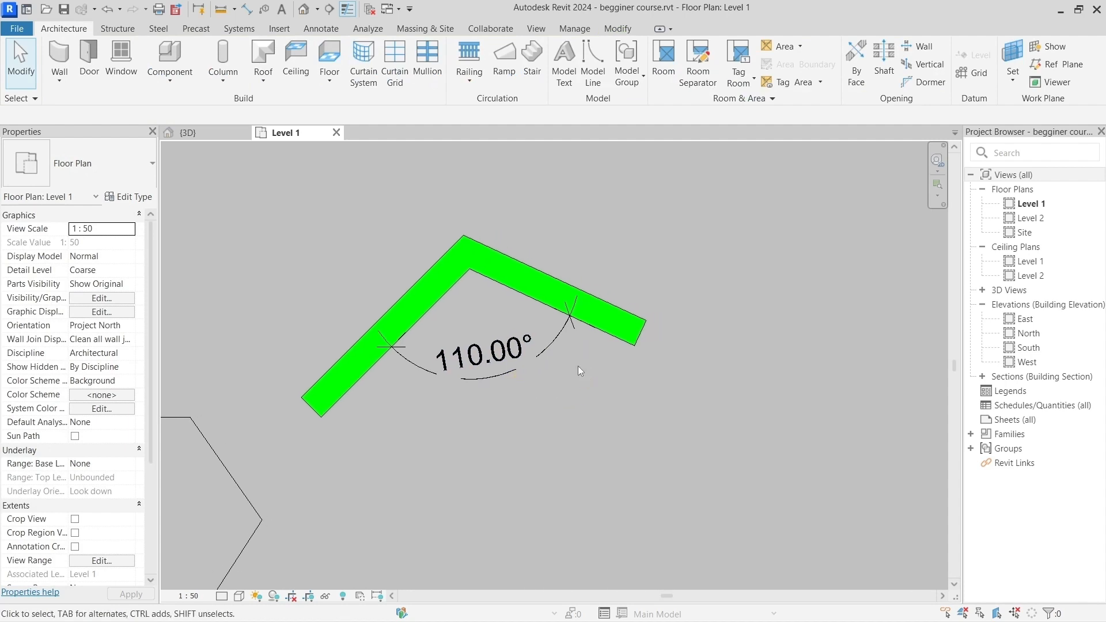
scroll(524, 371, up, 3)
scroll(523, 375, down, 2)
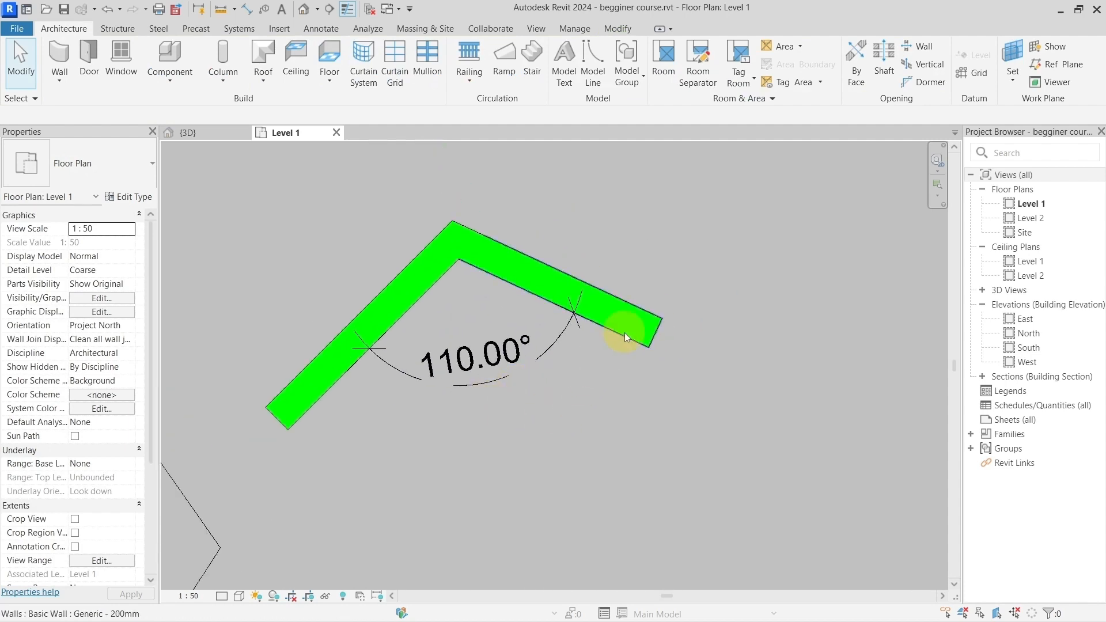
click(472, 363)
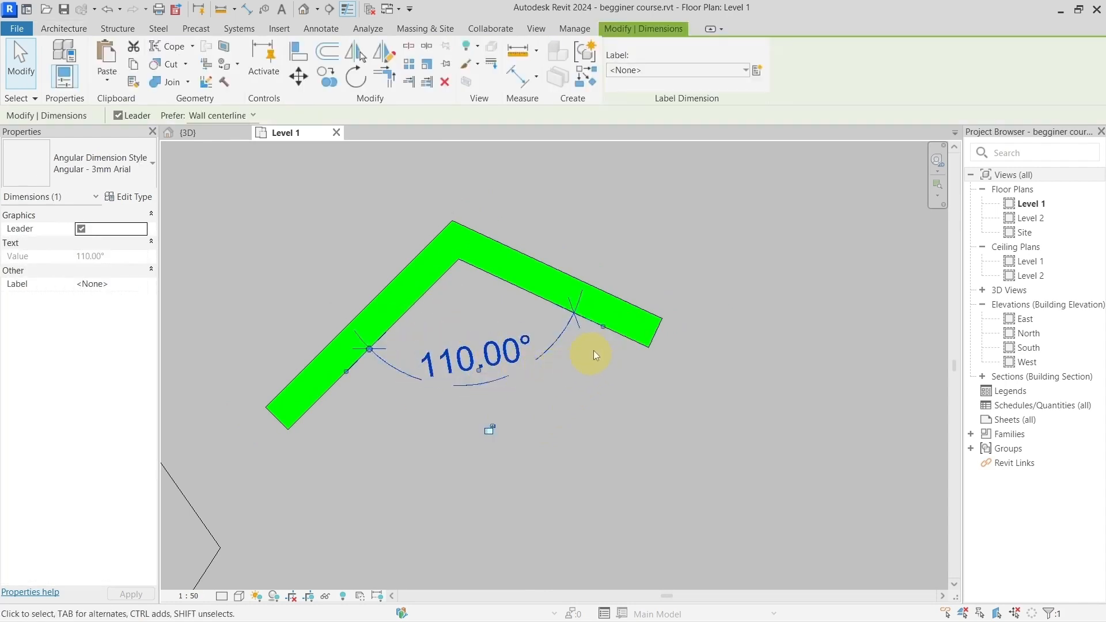
click(630, 315)
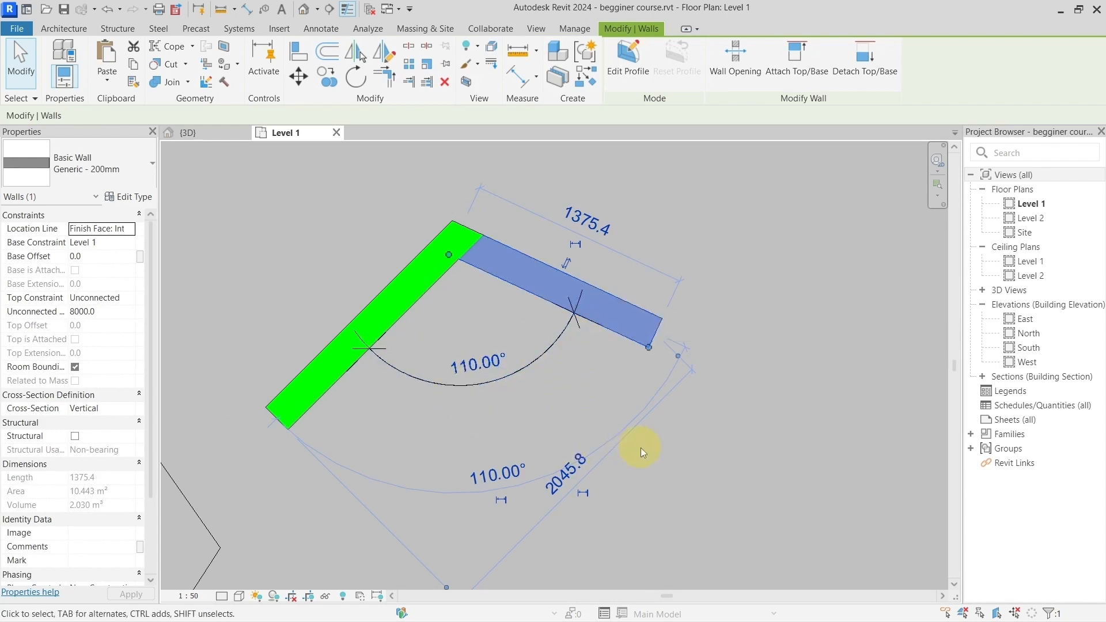
click(486, 369)
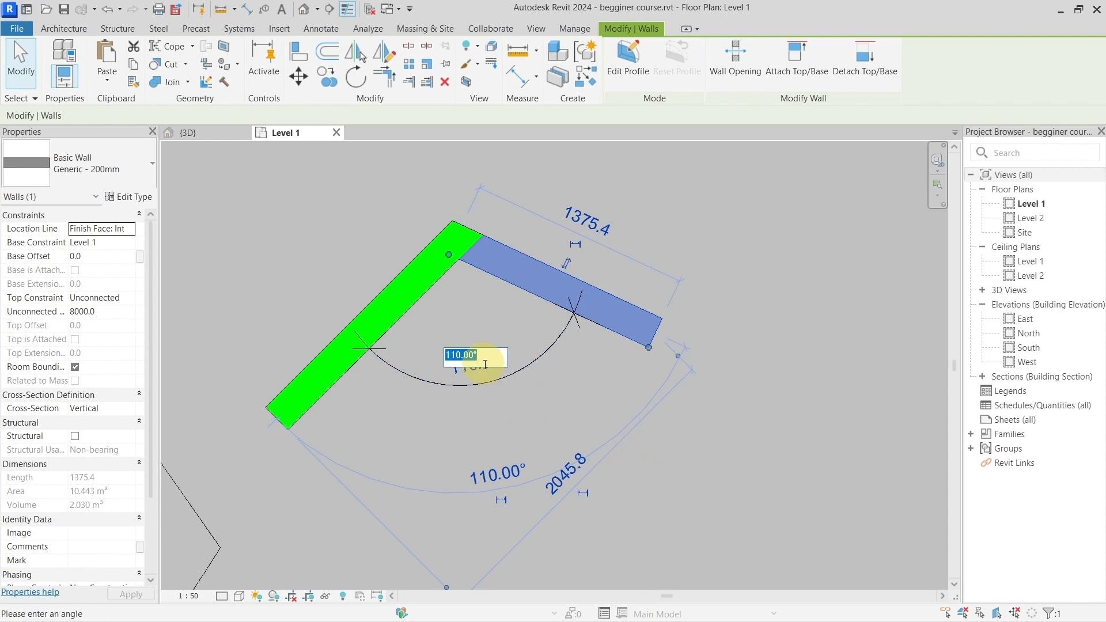
text(120)
key(Return)
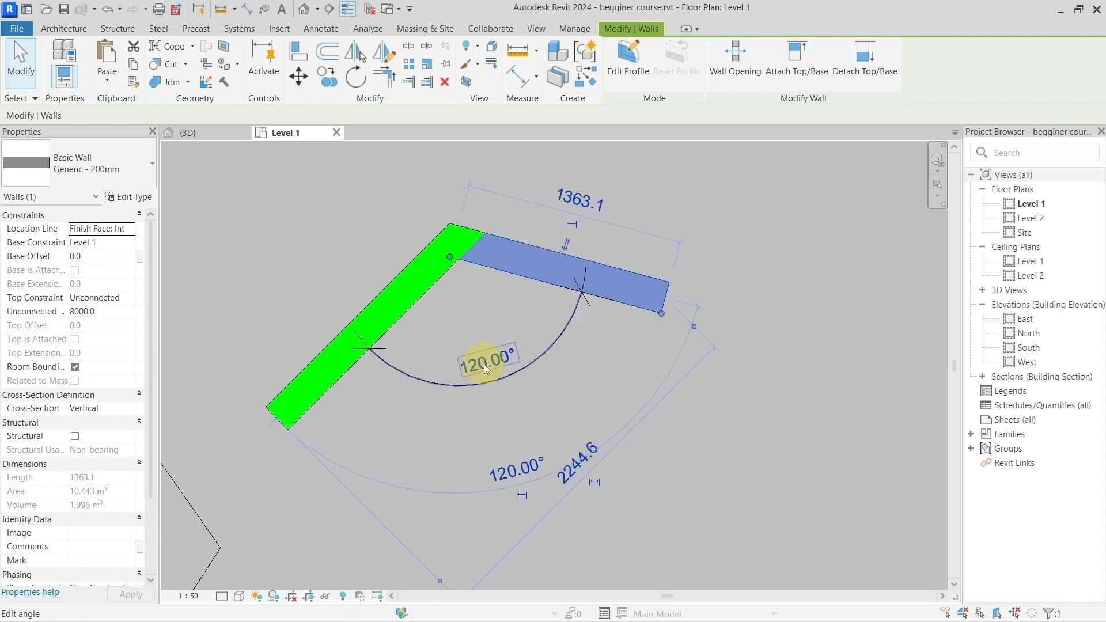
click(522, 375)
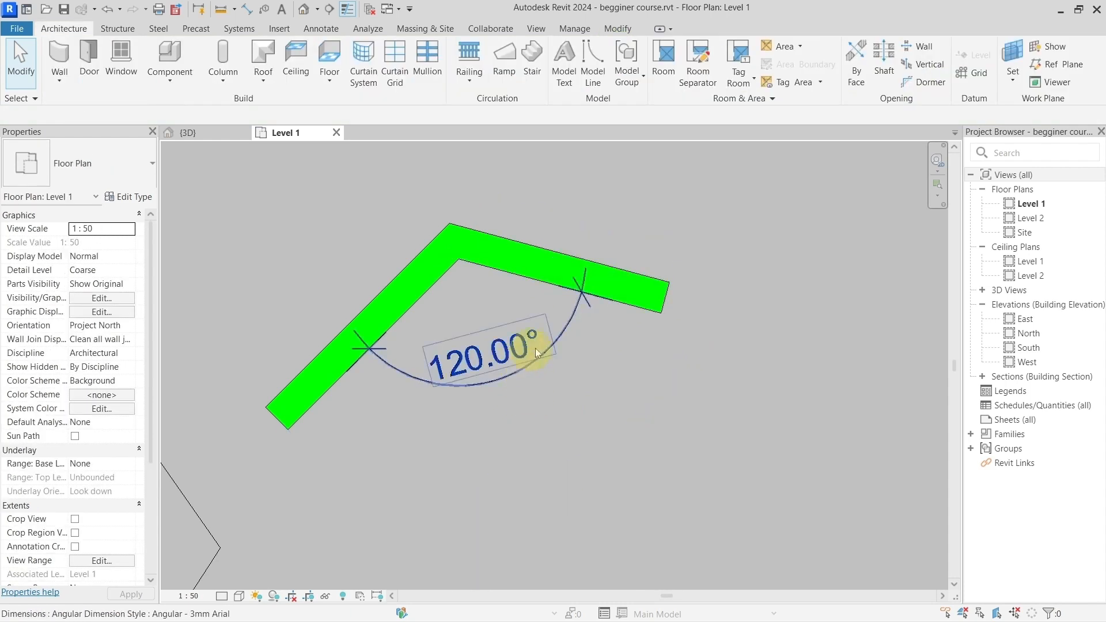
Step: Change the sloping wall's angle to 150° and back to 120° through the permanent angular dimension
click(614, 288)
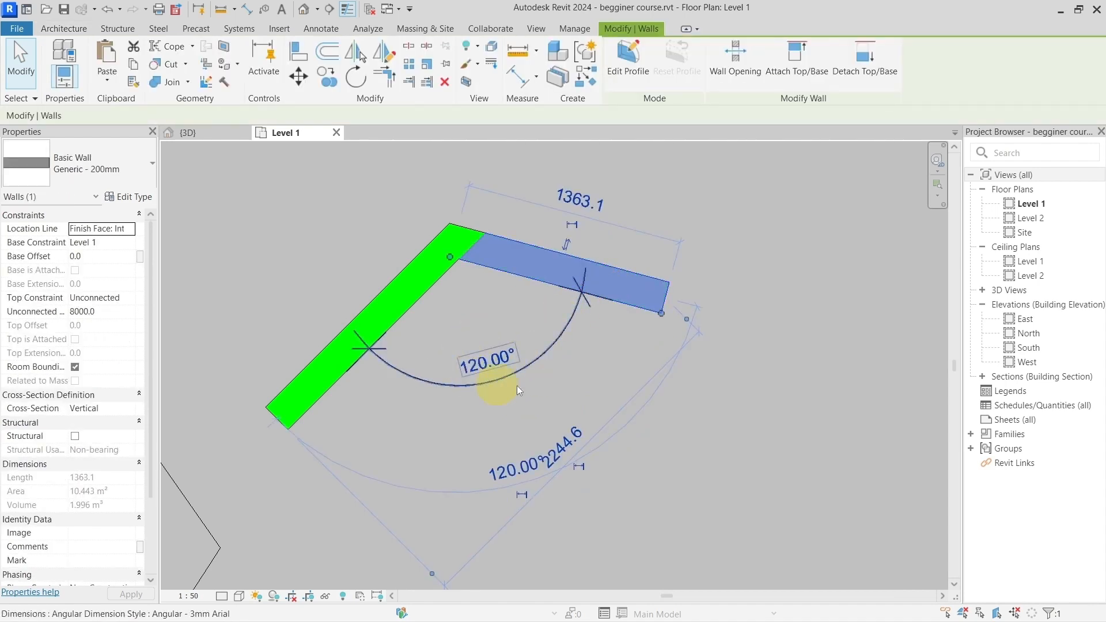
click(489, 355)
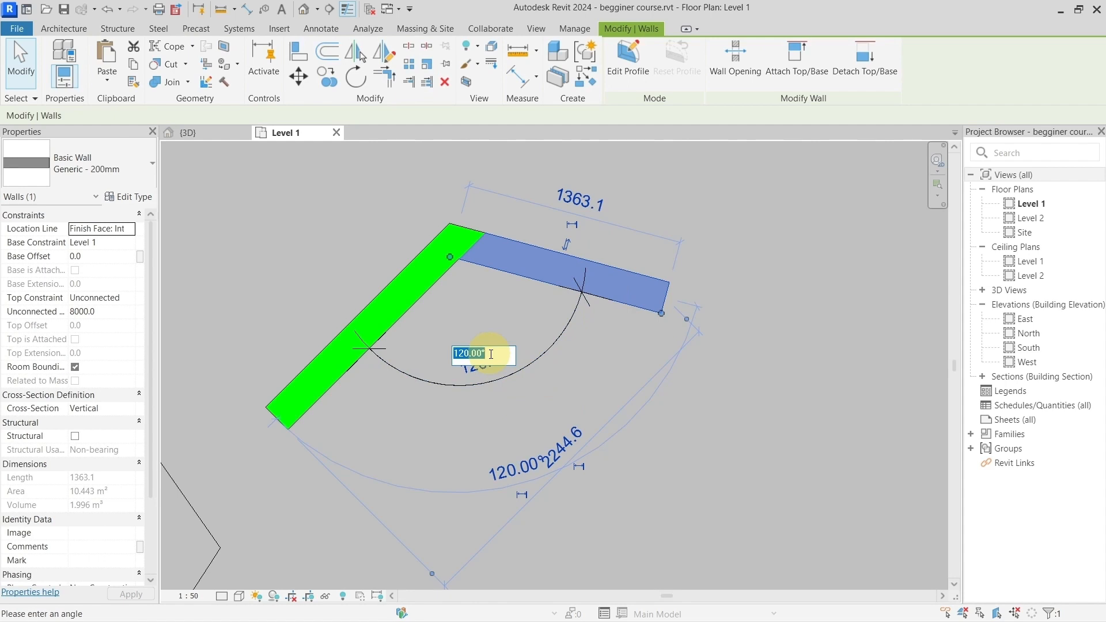
text(150)
key(Return)
click(490, 354)
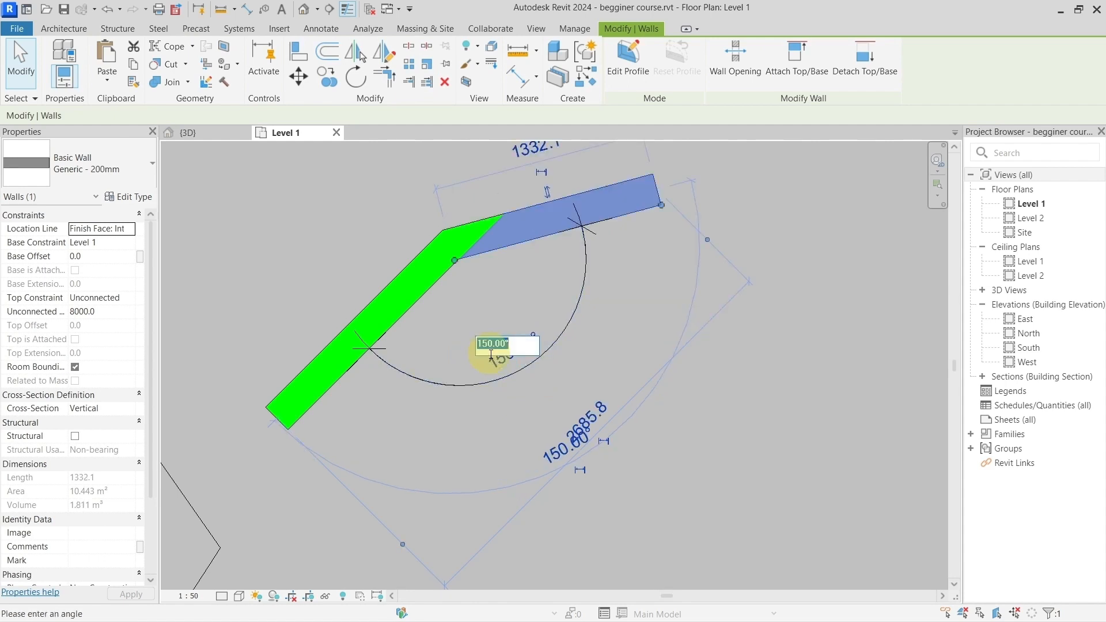
text(120)
key(Return)
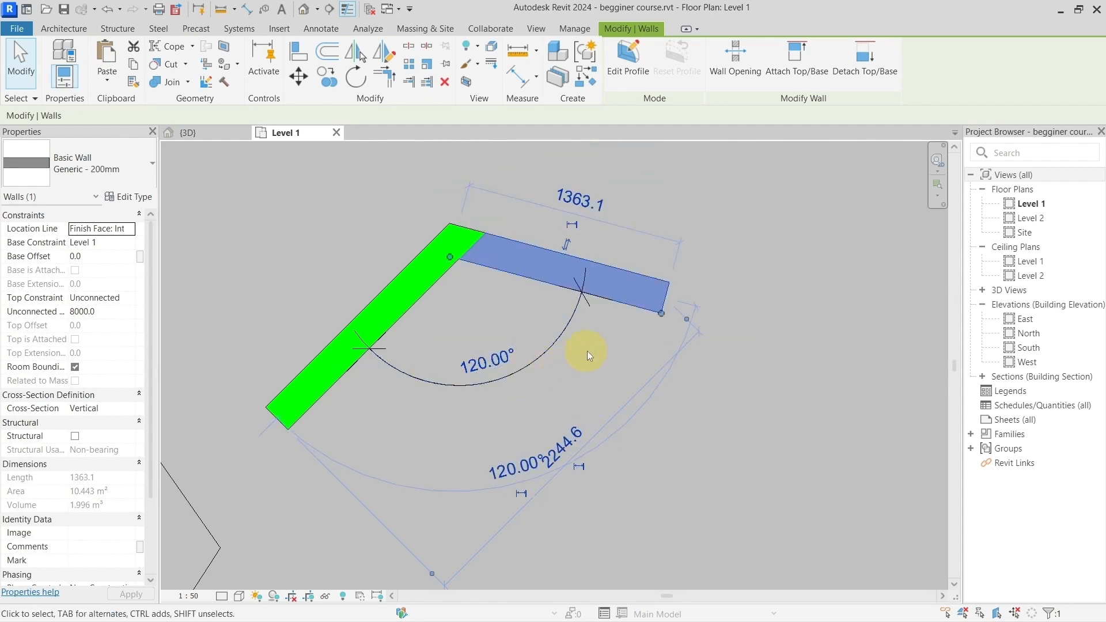
Step: Set the permanent angular dimension between the joined walls to 150° with the sloping wall selected
middle_drag(587, 351, 528, 376)
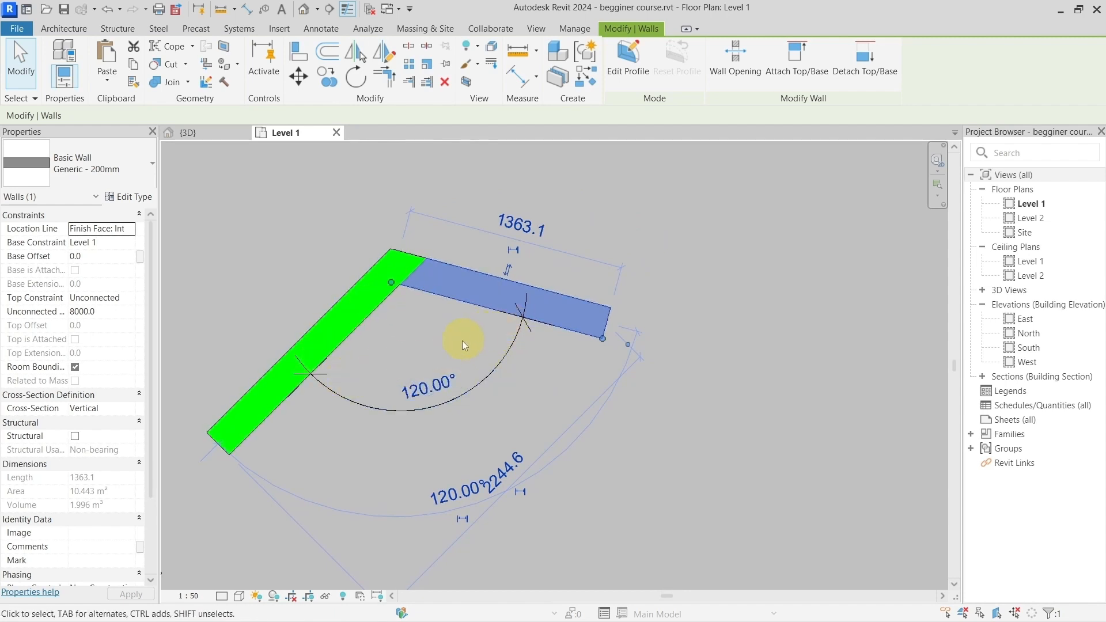
scroll(487, 365, down, 3)
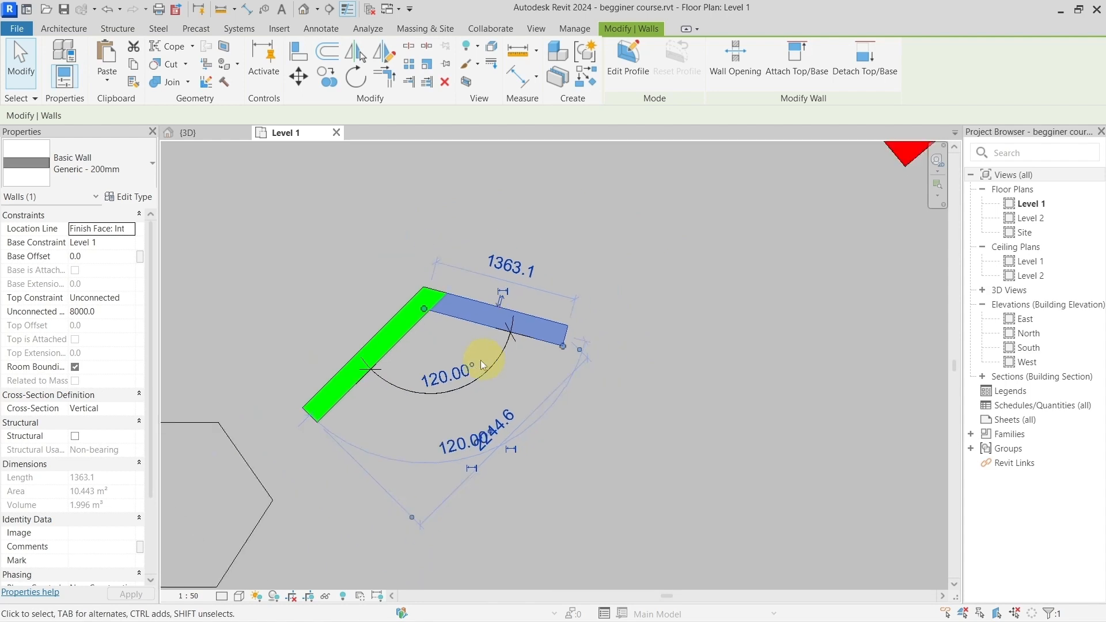
middle_drag(475, 368, 535, 345)
scroll(541, 329, up, 3)
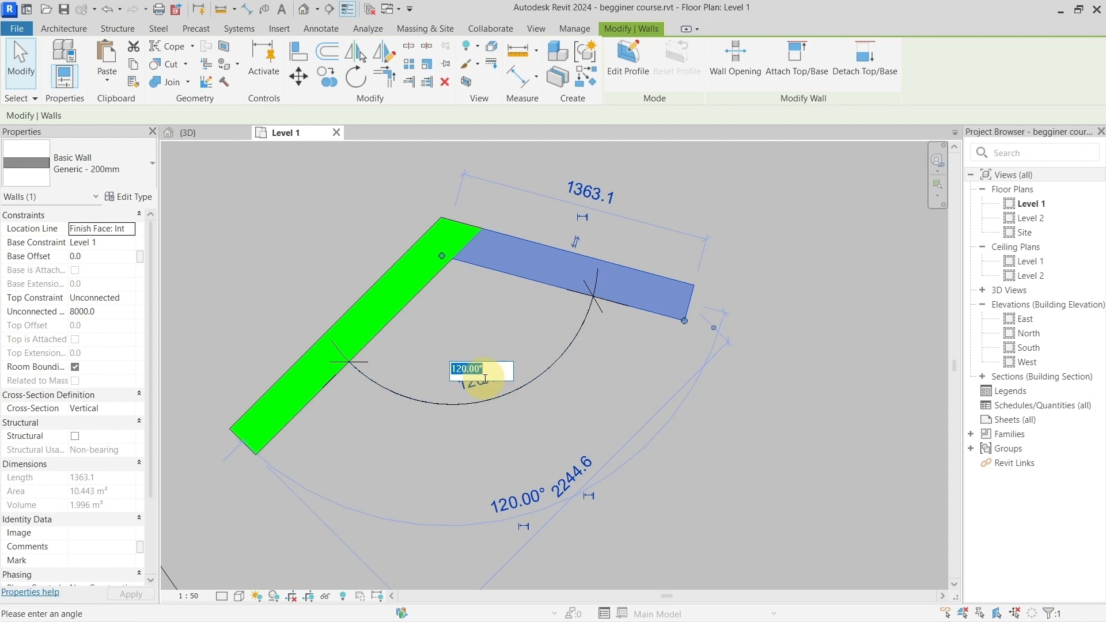
text(150)
key(Return)
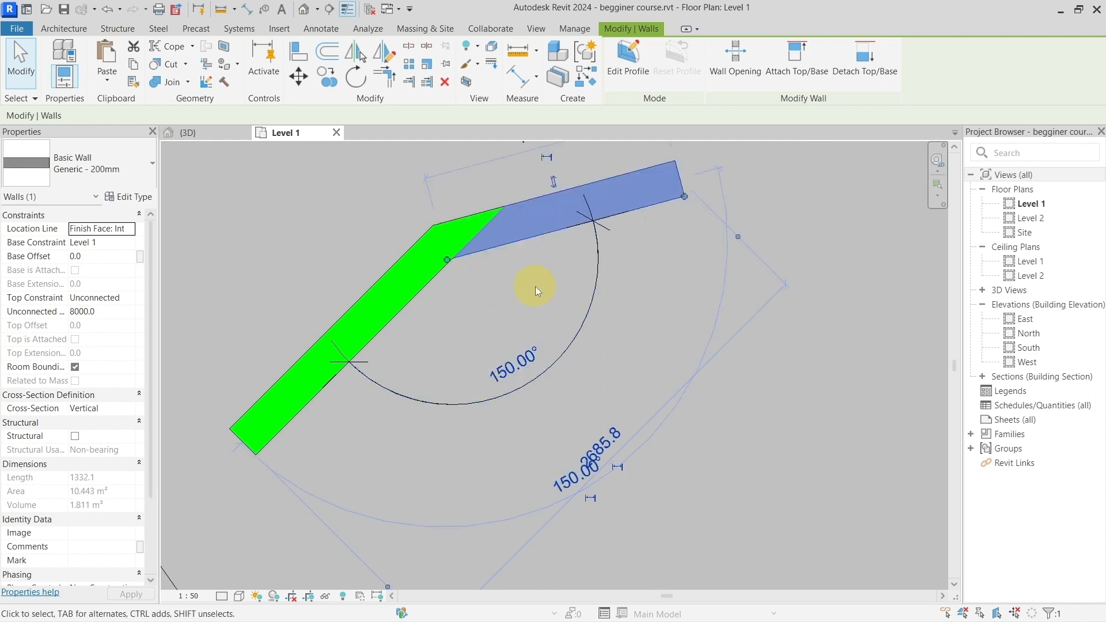
Step: Stretch the upper joined wall by its free end to about 1702 mm long at a 149° angle to the other wall
scroll(534, 285, down, 2)
middle_drag(534, 321, 511, 353)
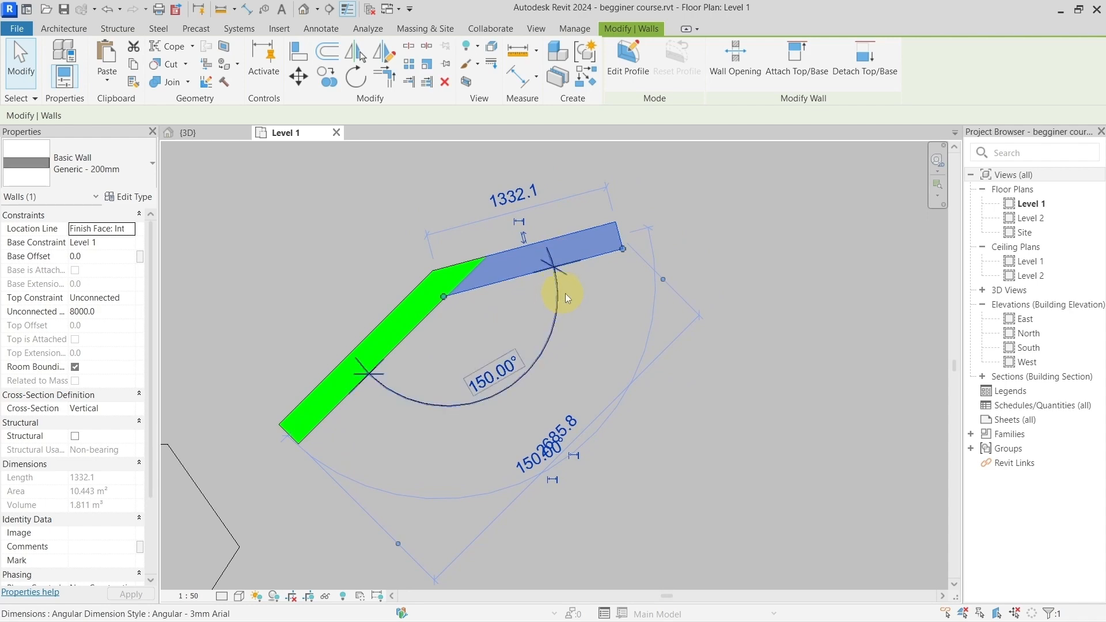
click(594, 321)
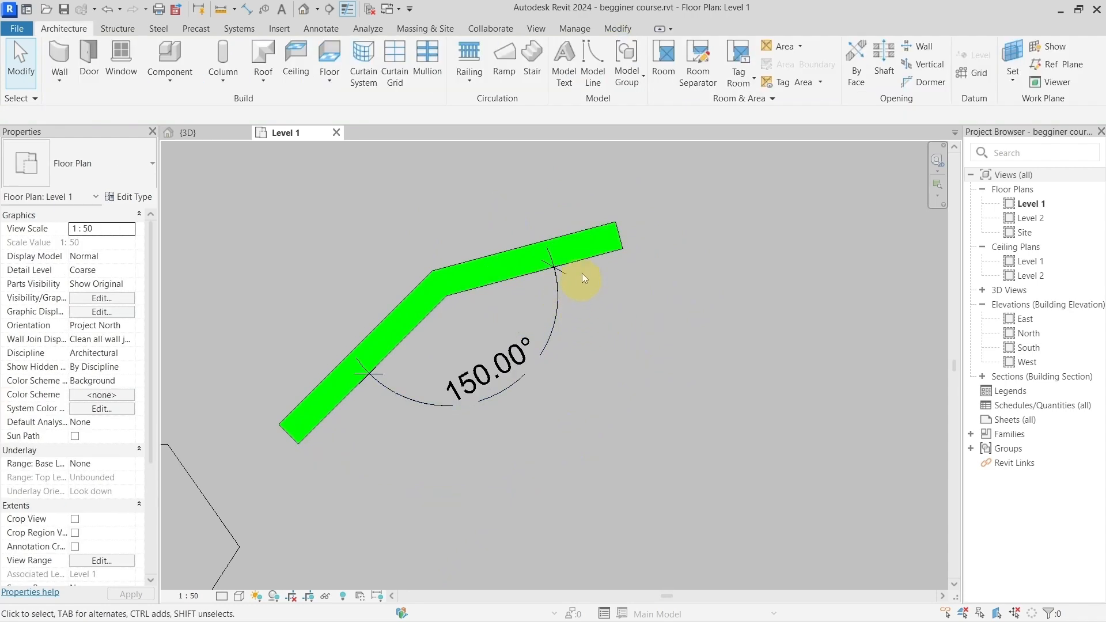
click(578, 257)
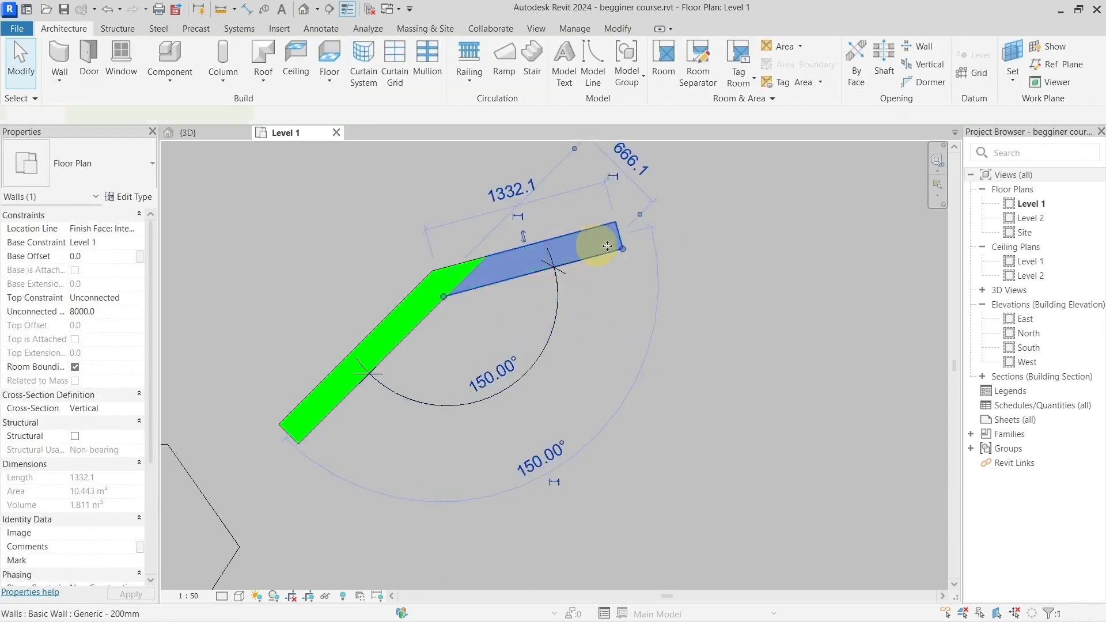
drag(624, 247, 637, 282)
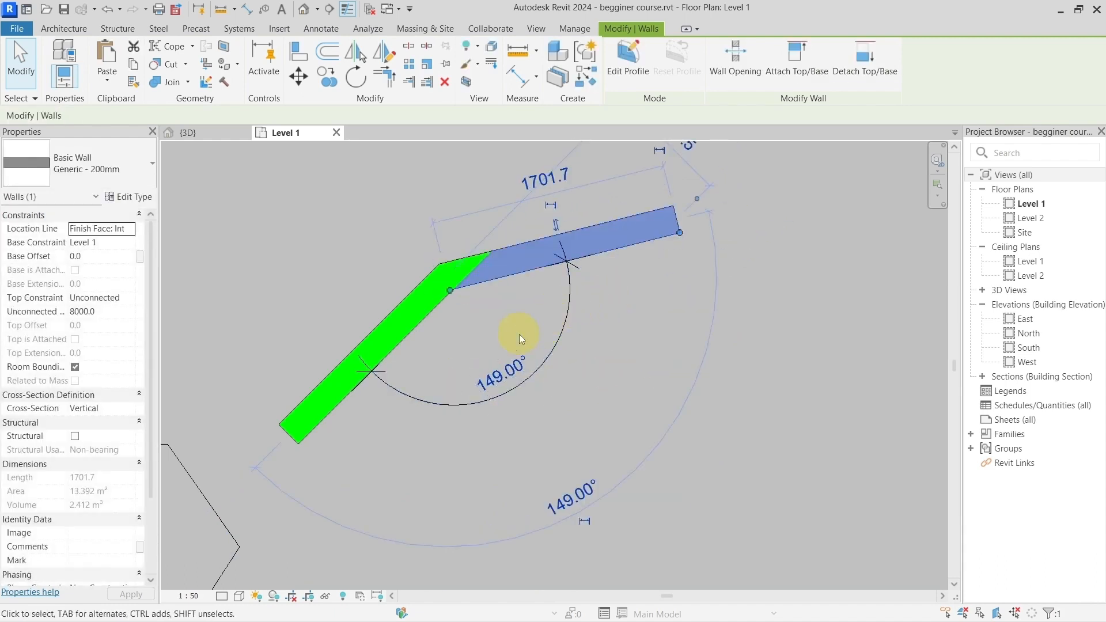
Step: Stretch the free end of the dimensioned model line to a length of 2600 mm and an angle of 125°
scroll(536, 368, down, 3)
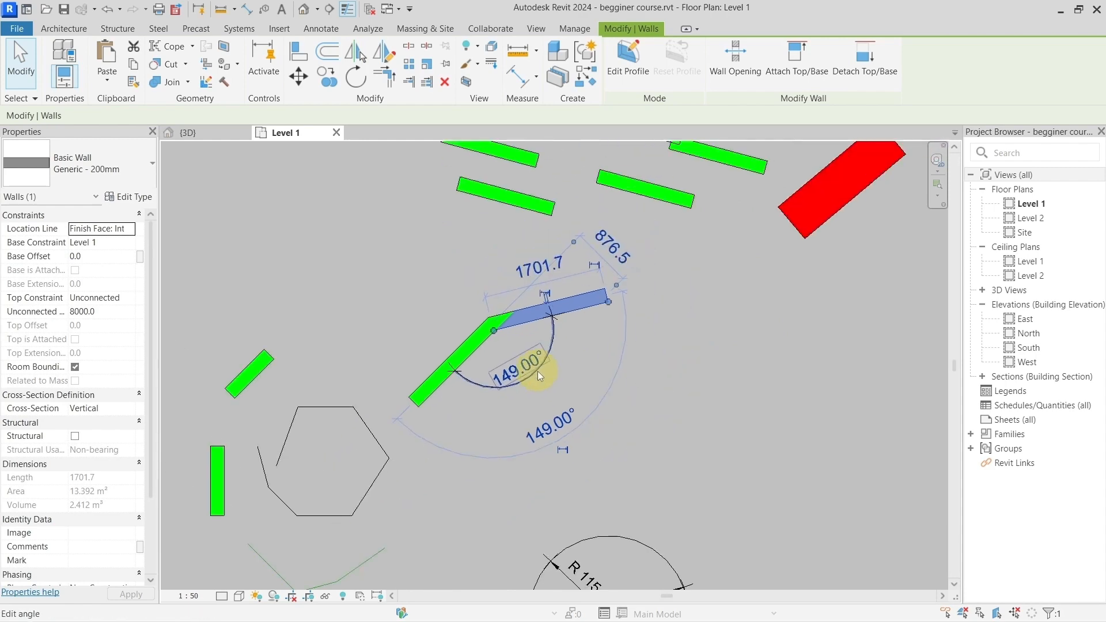
middle_drag(537, 371, 524, 299)
scroll(519, 382, up, 4)
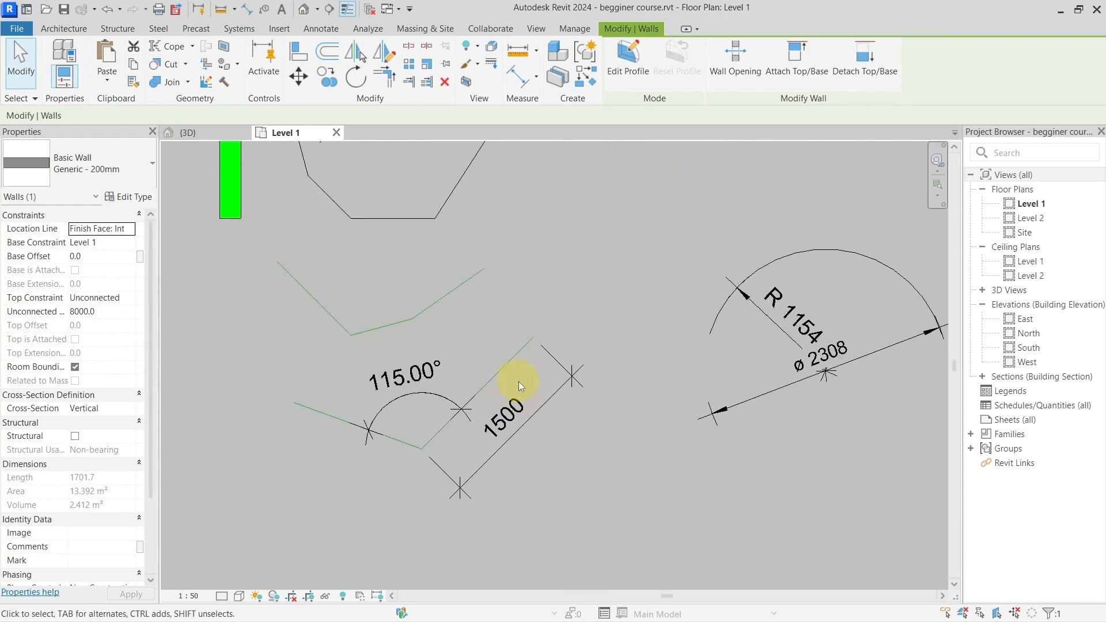
click(523, 348)
drag(534, 337, 646, 292)
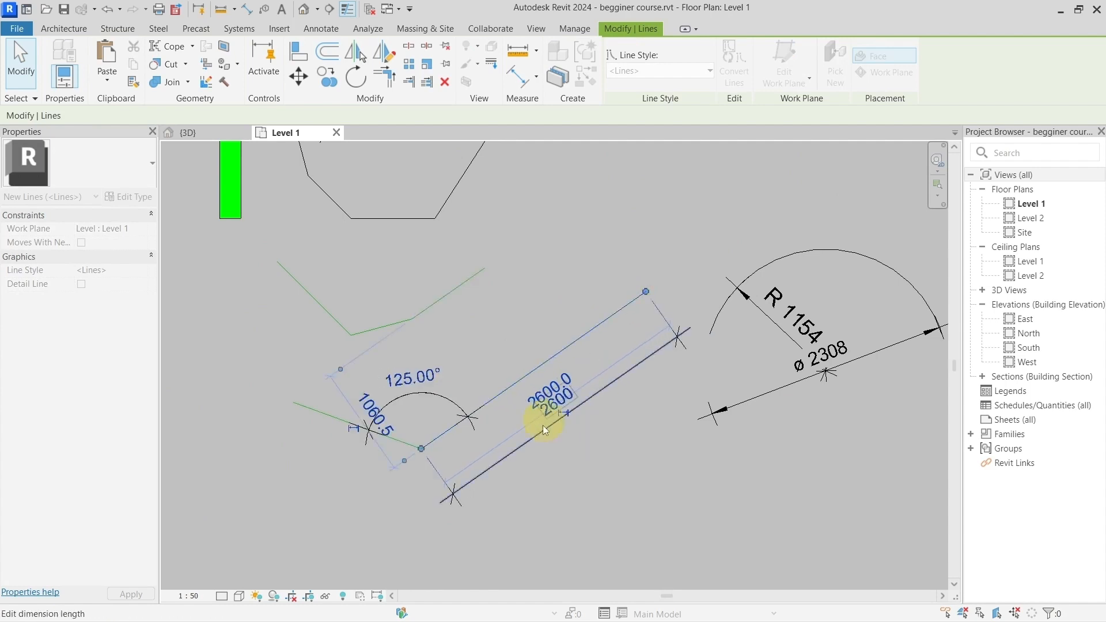
click(588, 433)
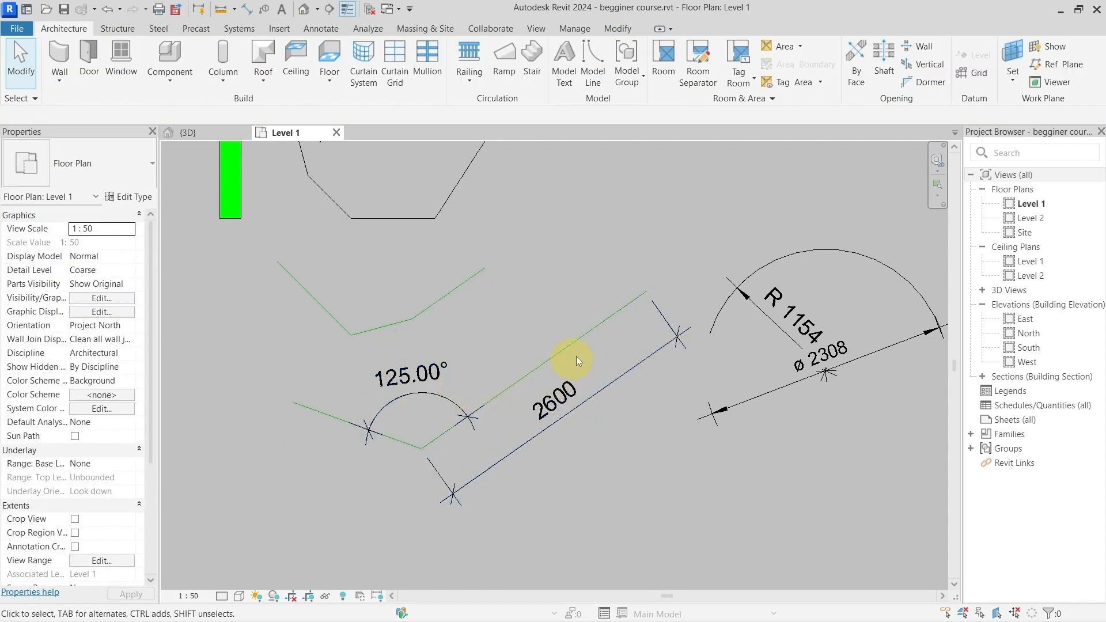
Step: Pull the free end of the dimensioned model line in to a length of 1800 mm and an angle of 115°
click(580, 339)
drag(638, 287, 572, 314)
scroll(605, 340, down, 4)
click(657, 244)
scroll(645, 220, up, 3)
middle_drag(645, 220, 542, 382)
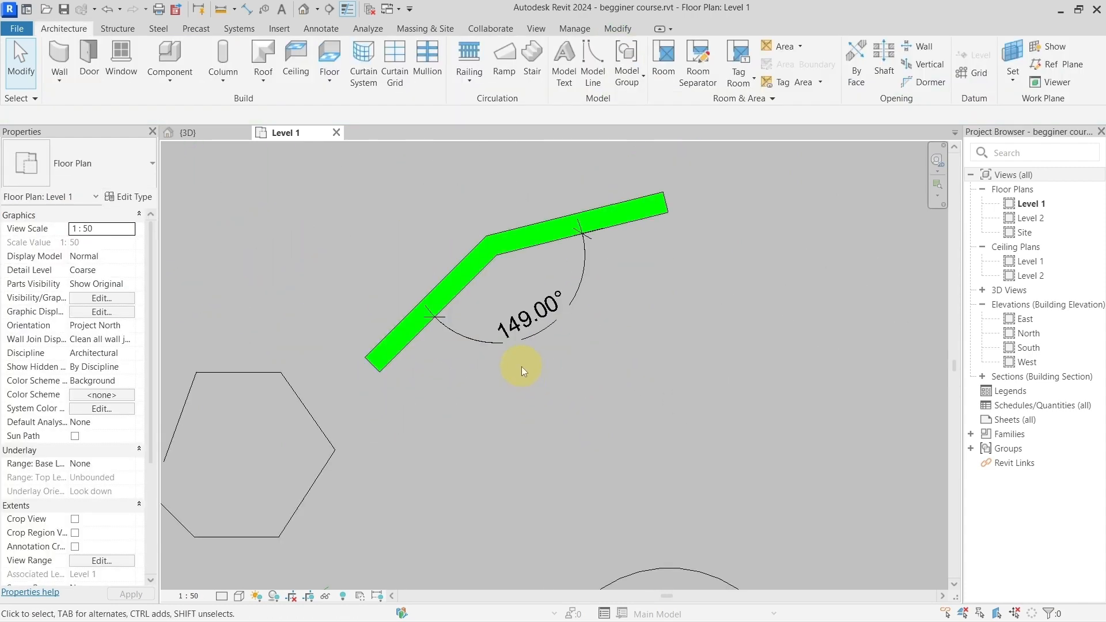
Step: Examine the dimensioned lines and walls in the plan and the text note listing useful default shortcuts beside them
scroll(521, 375, down, 2)
middle_drag(525, 395, 631, 325)
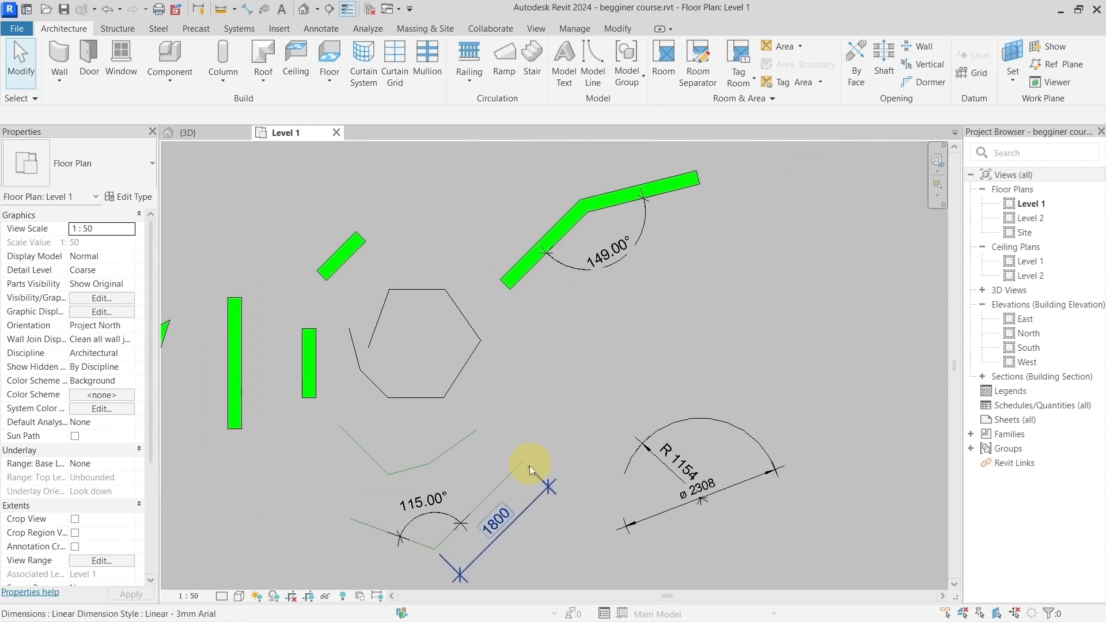
scroll(598, 271, up, 2)
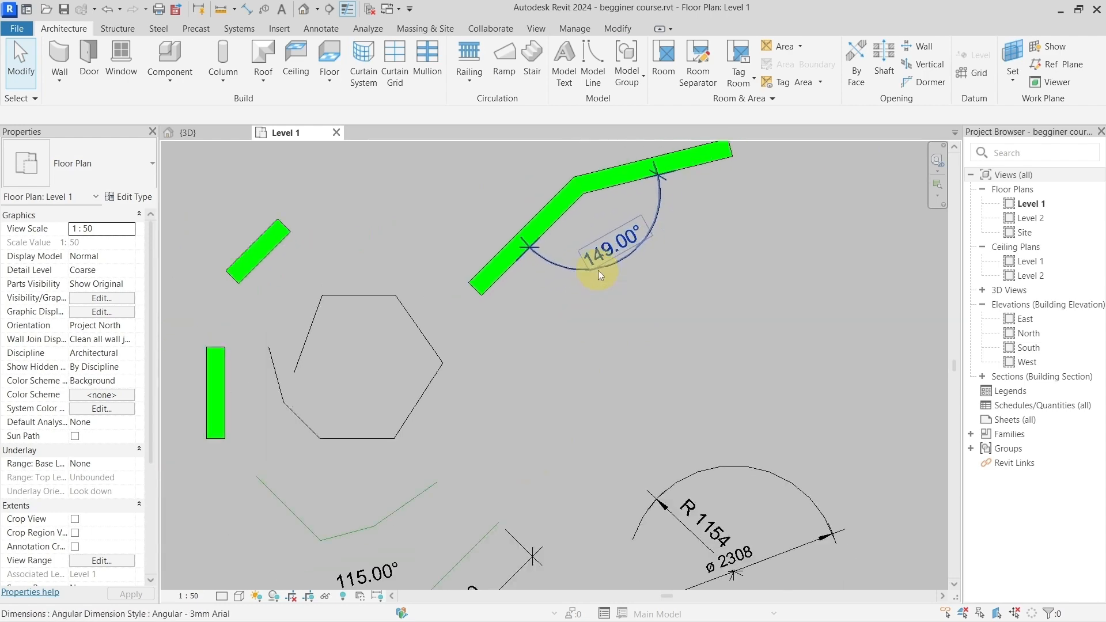
scroll(598, 270, down, 1)
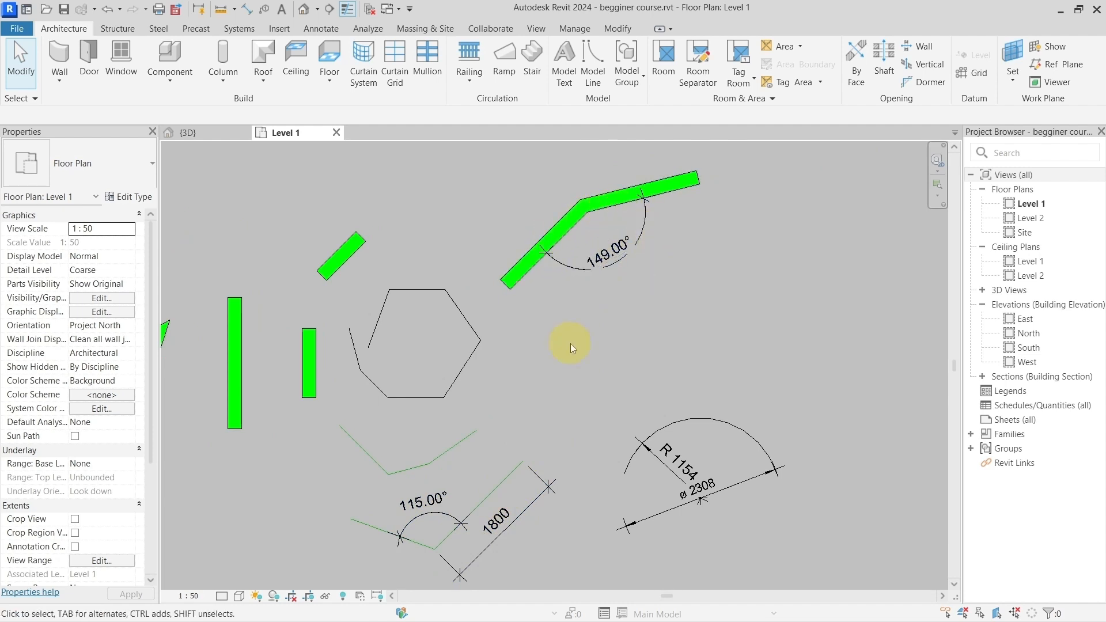
scroll(633, 343, down, 2)
middle_drag(785, 363, 385, 295)
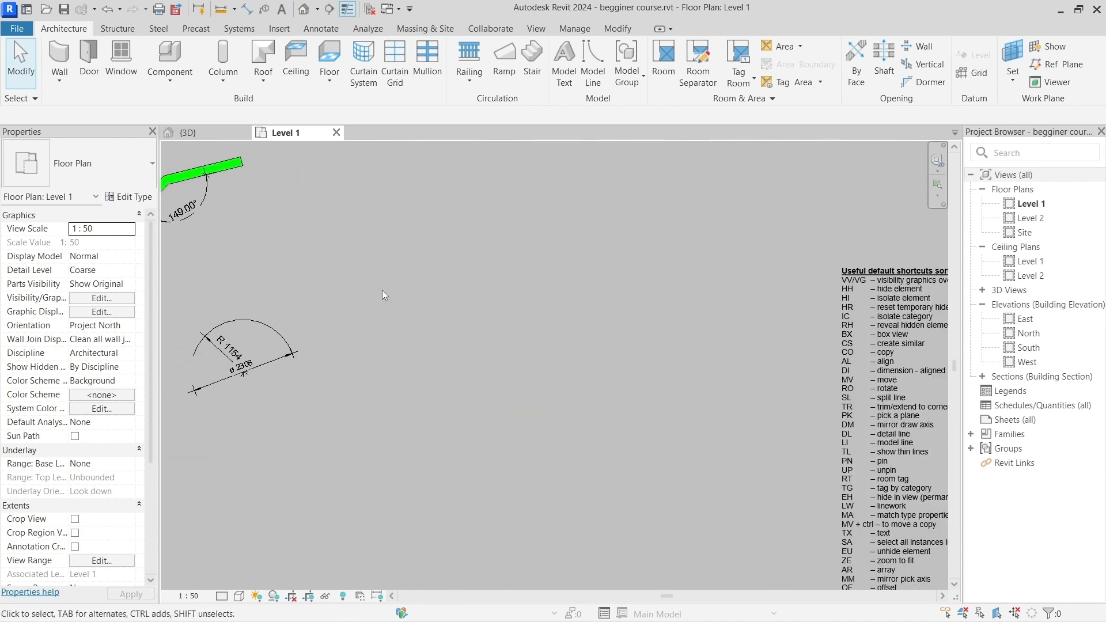
scroll(659, 337, down, 2)
middle_drag(838, 329, 602, 320)
scroll(603, 316, up, 6)
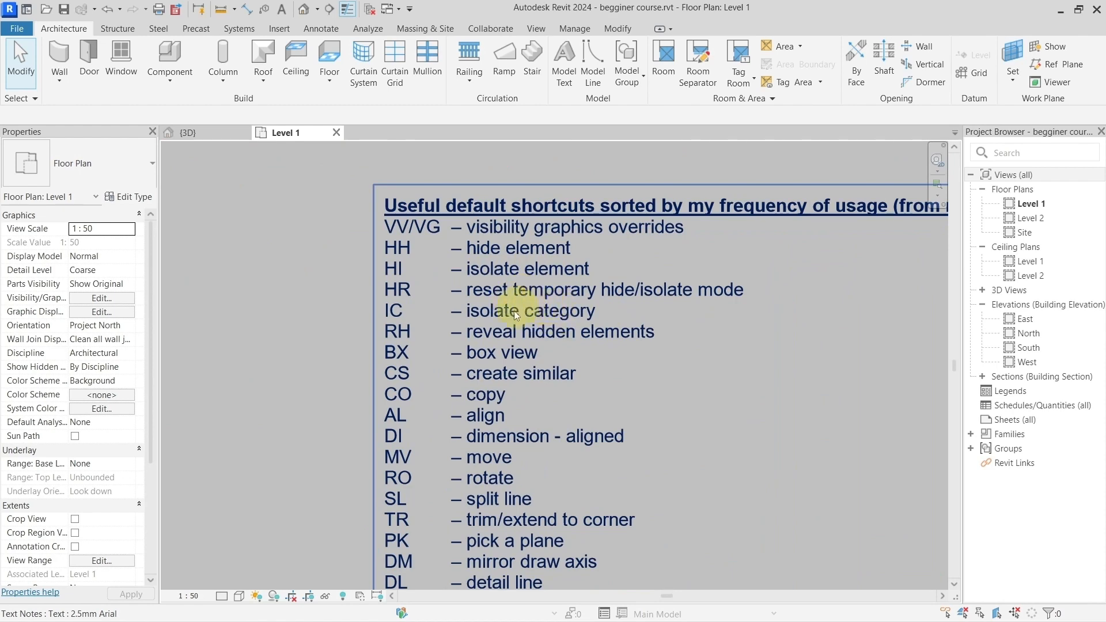
scroll(538, 313, down, 6)
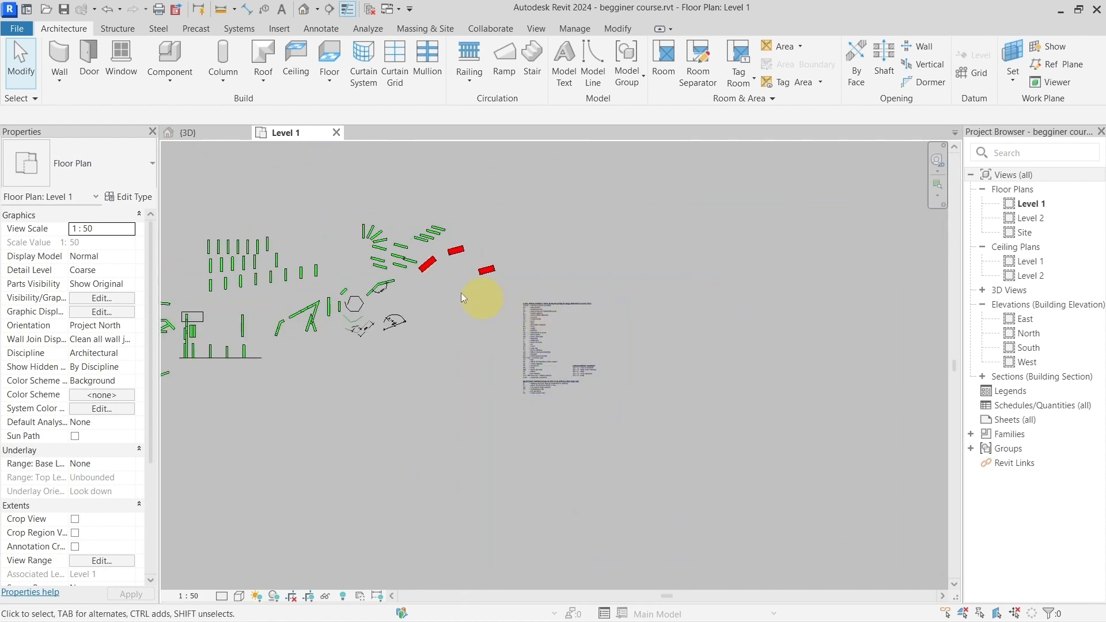
middle_drag(467, 294, 639, 351)
scroll(599, 354, up, 3)
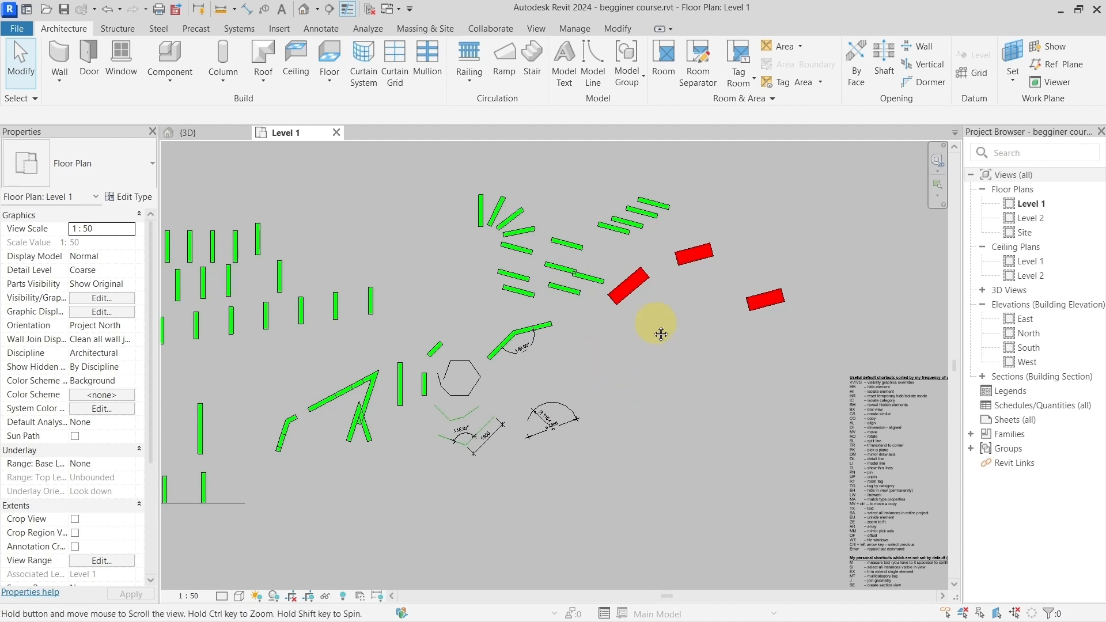
scroll(582, 368, up, 3)
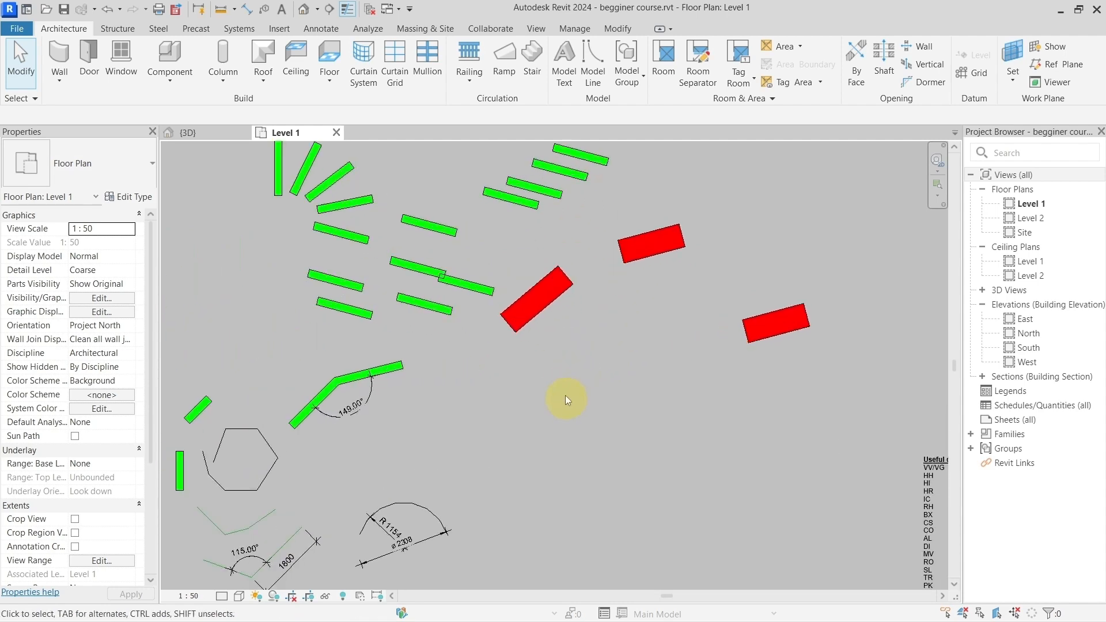
scroll(562, 394, down, 3)
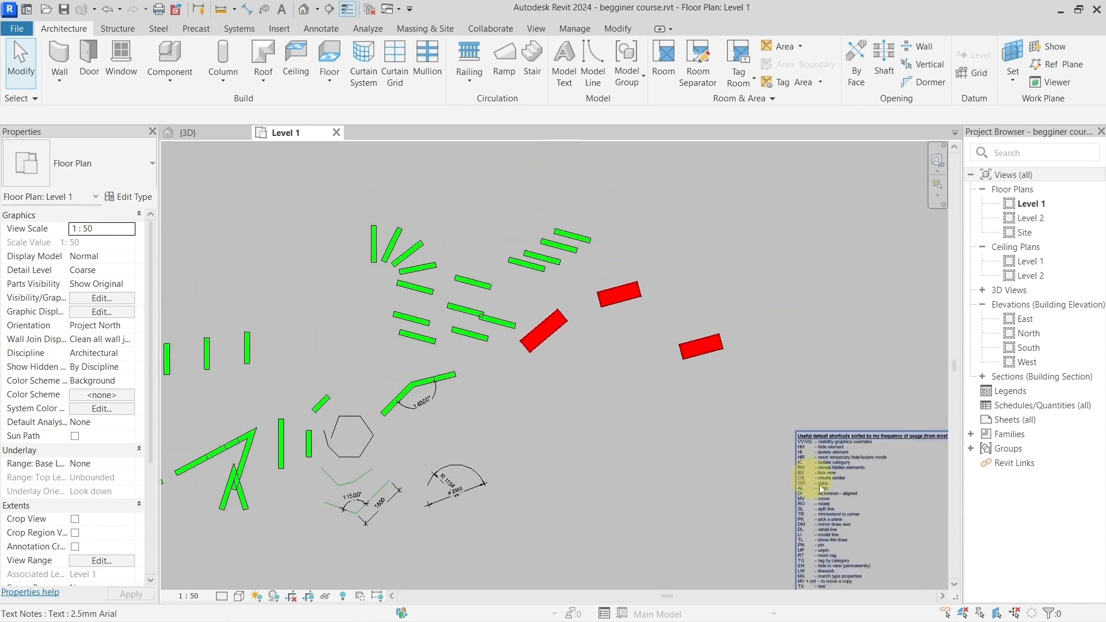
middle_drag(813, 556, 543, 413)
scroll(547, 348, up, 4)
scroll(548, 385, up, 2)
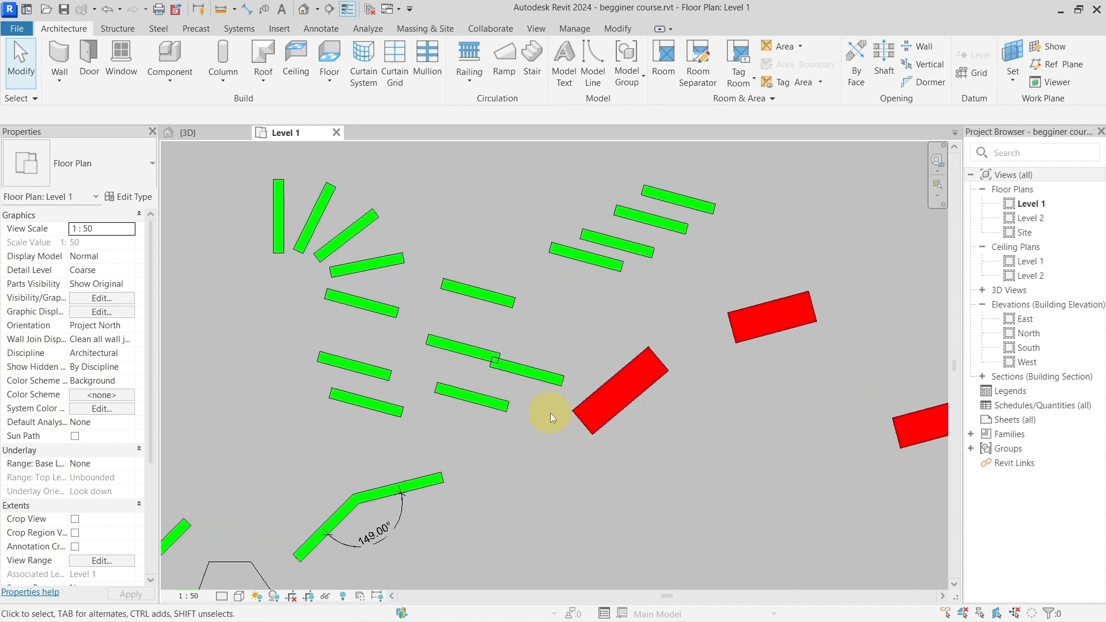
Step: Temporarily isolate the red Generic - 300mm wall nearest the green walls in the Level 1 plan
middle_drag(573, 321, 540, 349)
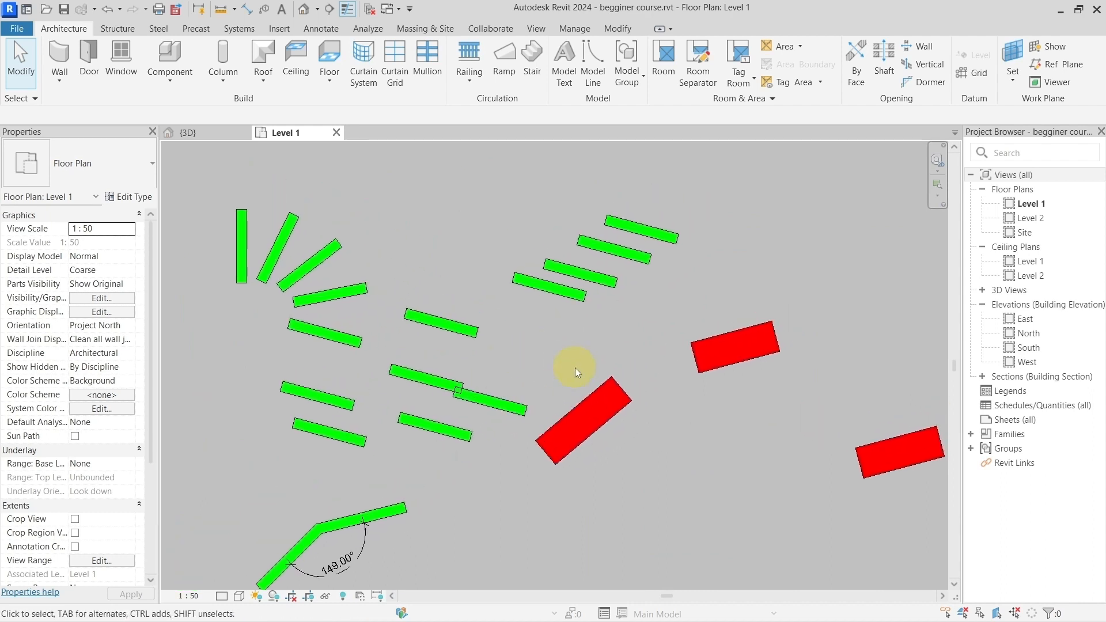
click(596, 402)
middle_drag(652, 458, 577, 430)
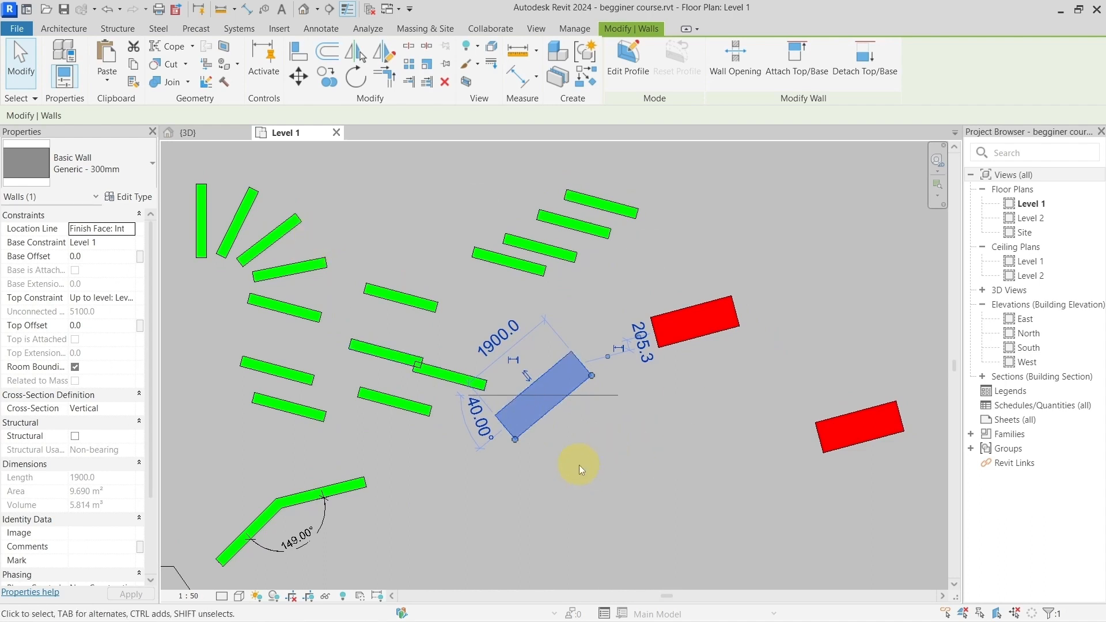
key(h)
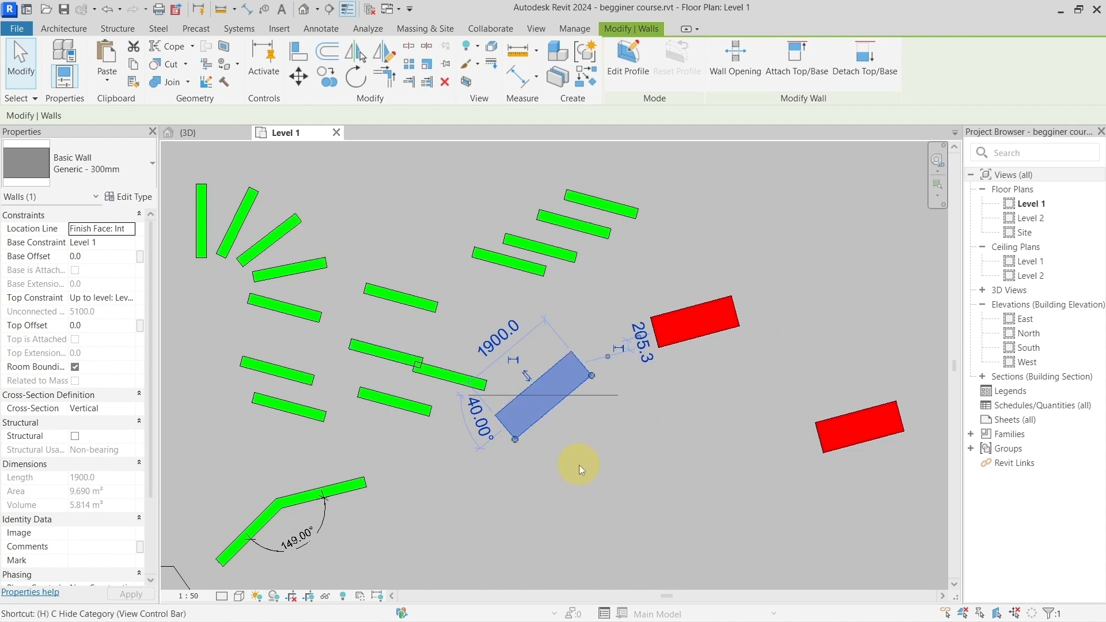
key(i)
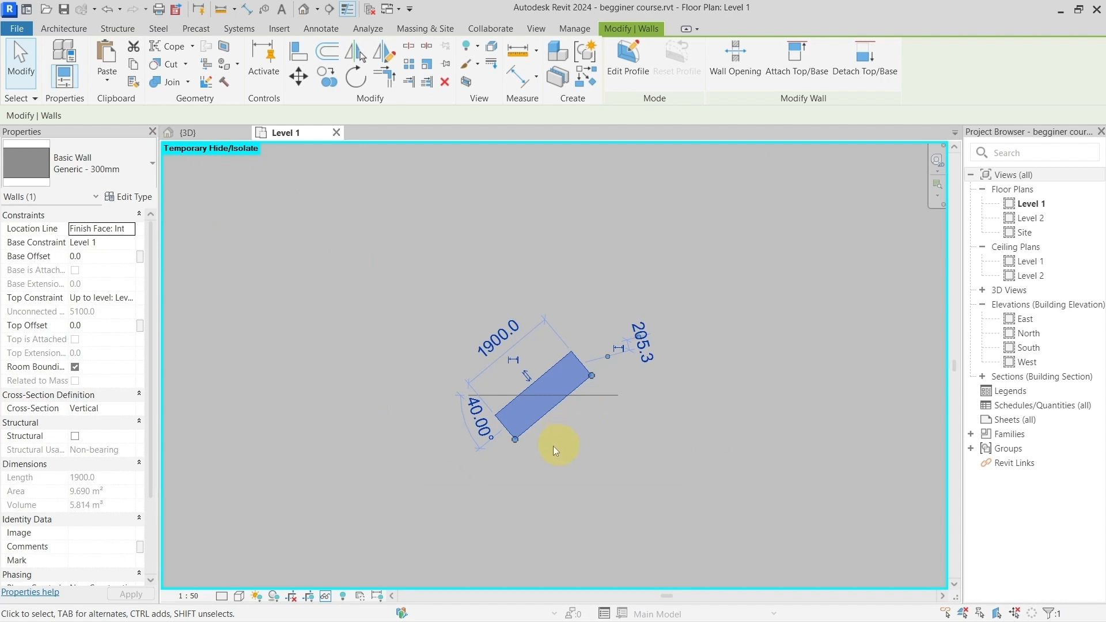
Step: Stretch the isolated wall by its upper end to a length of 2200 mm and an angle of 24°
scroll(522, 459, up, 3)
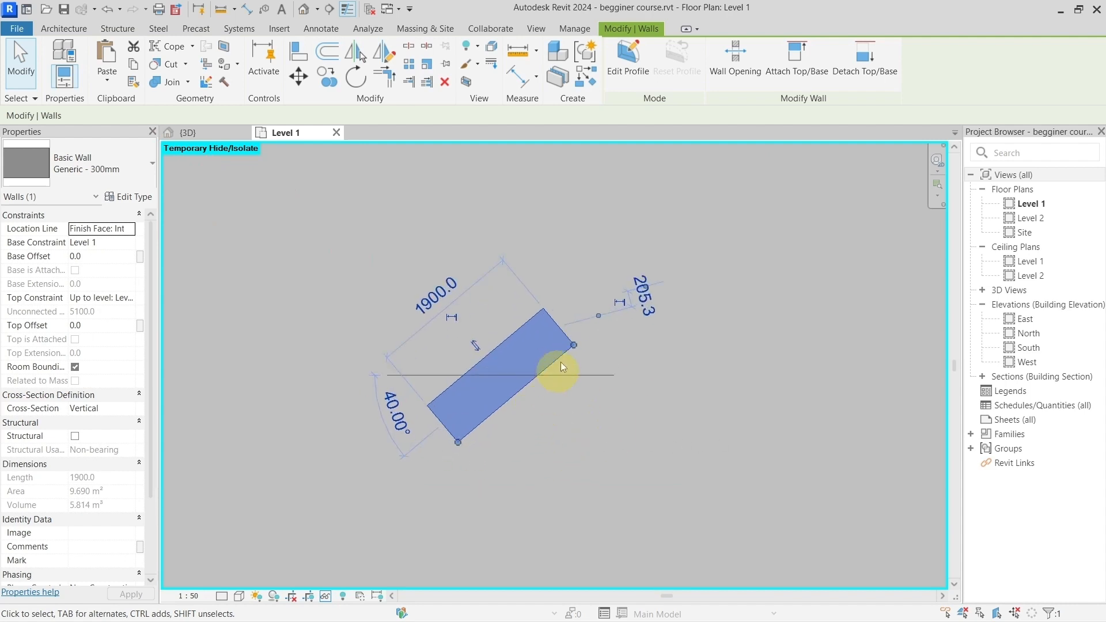
drag(576, 347, 603, 392)
scroll(586, 416, down, 2)
middle_drag(586, 416, 473, 390)
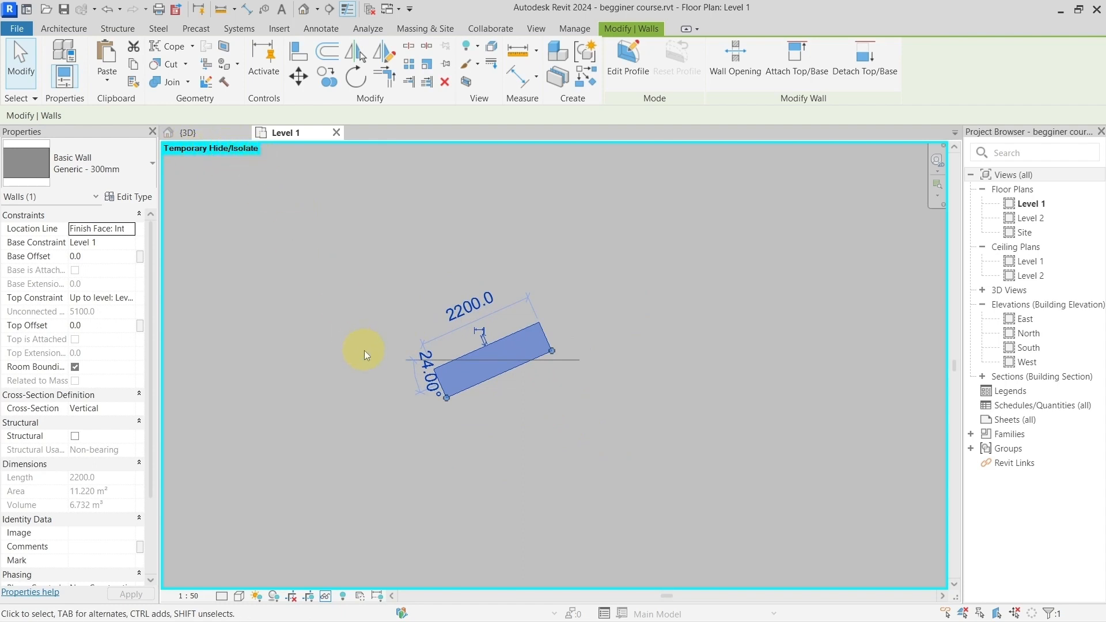
Step: Reset the temporary hide/isolate mode to bring all elements back into the plan
key(h)
key(r)
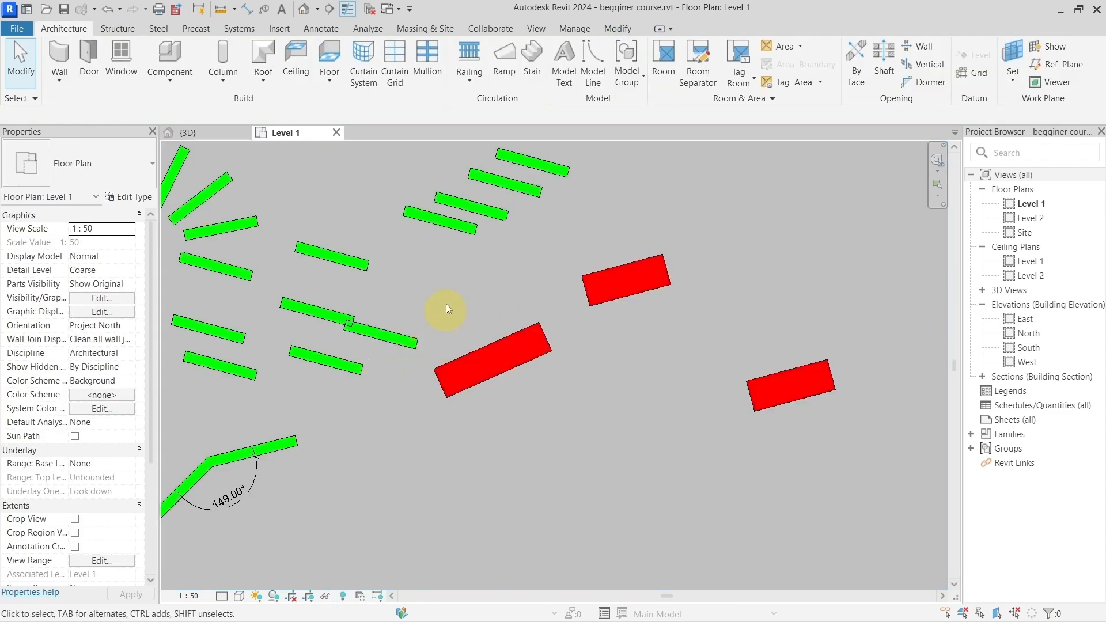
middle_drag(453, 304, 478, 328)
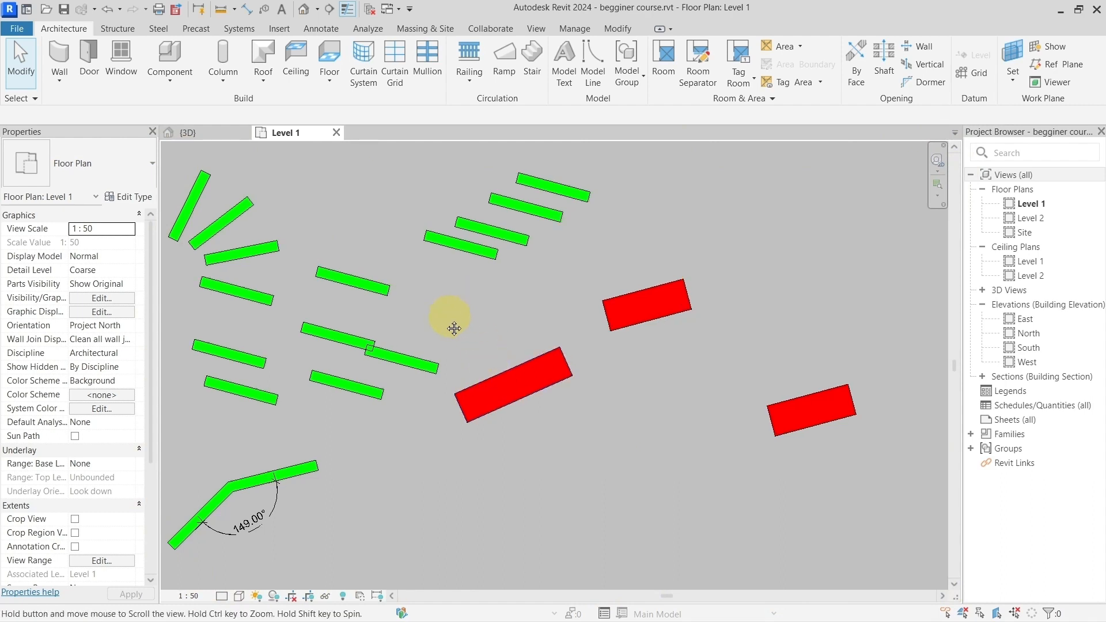
middle_drag(450, 318, 432, 332)
Step: Isolate the 2200 mm red wall temporarily and reset the isolation again
click(485, 409)
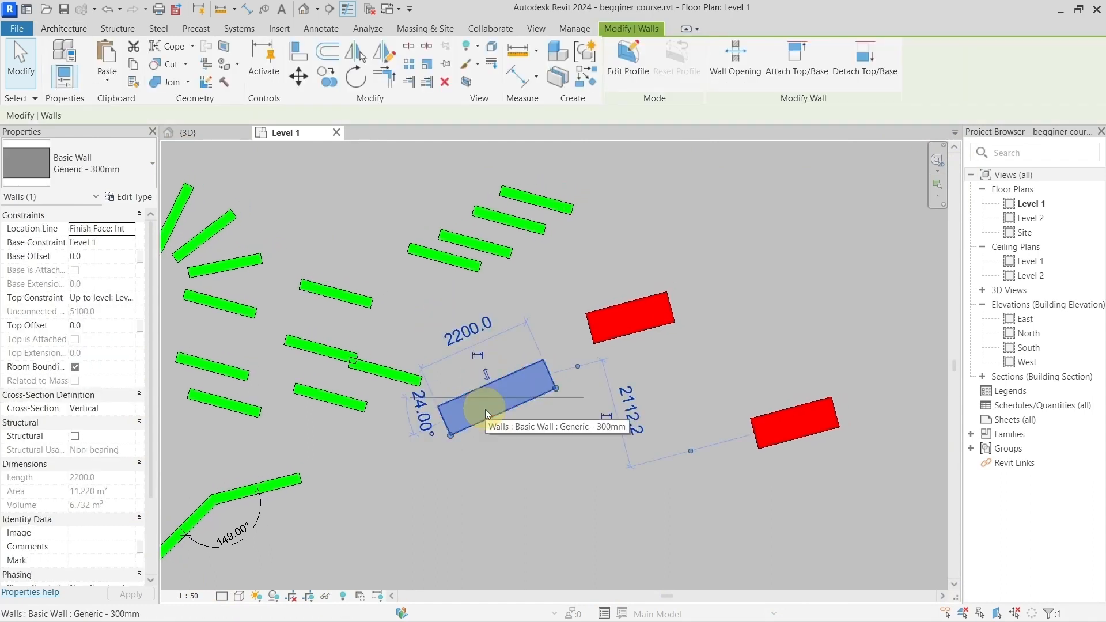
key(h)
key(i)
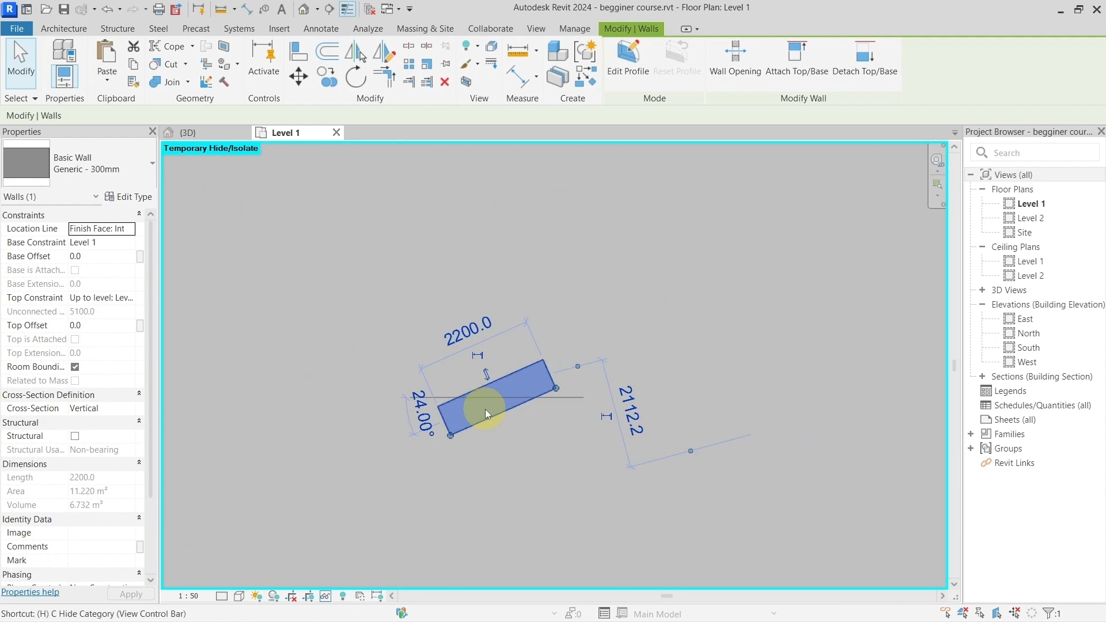
key(h)
key(r)
key(Escape)
Step: Isolate the short green wall above the two overlapping green walls temporarily and reset the isolation
click(353, 296)
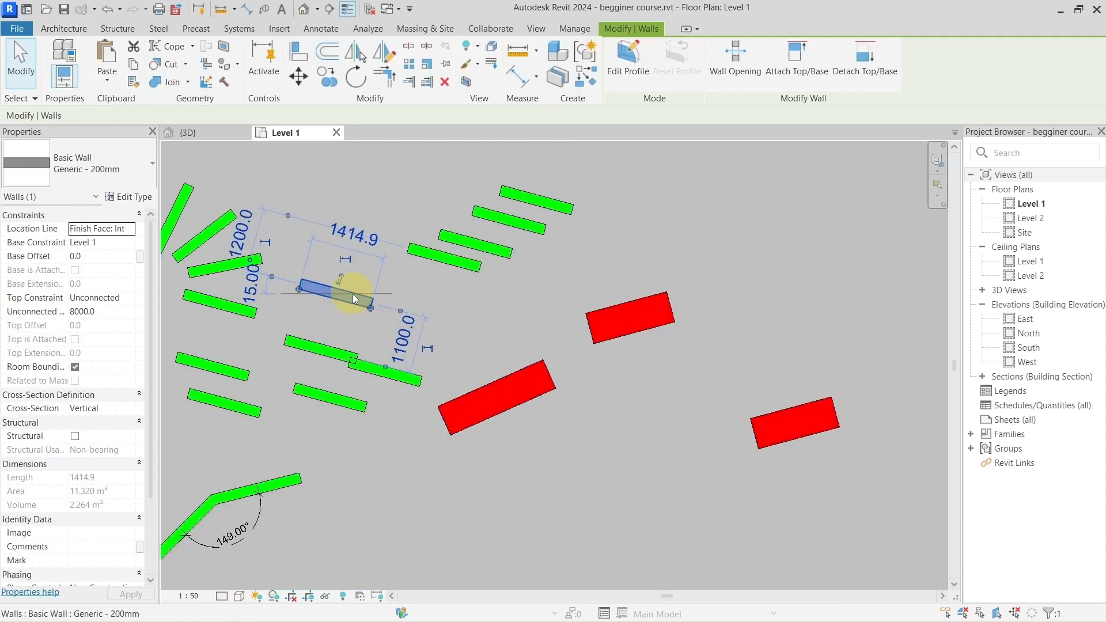
key(h)
key(i)
key(h)
key(r)
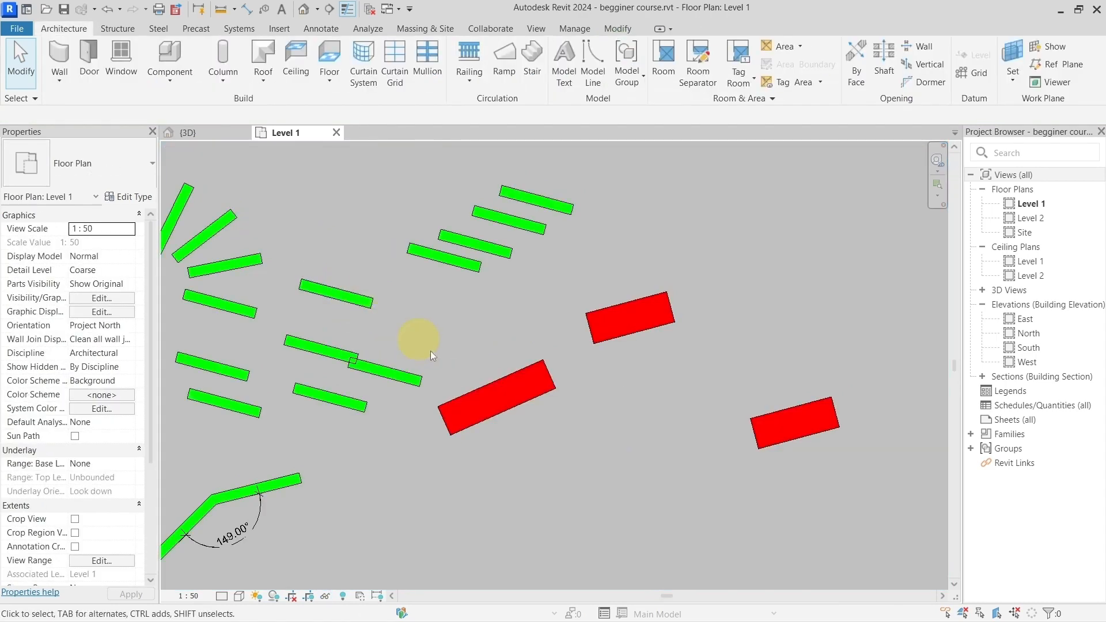
Step: Isolate the two walls joined at 149° with their angle dimension, the 2200 mm red wall and three short green walls temporarily
middle_drag(449, 361, 531, 360)
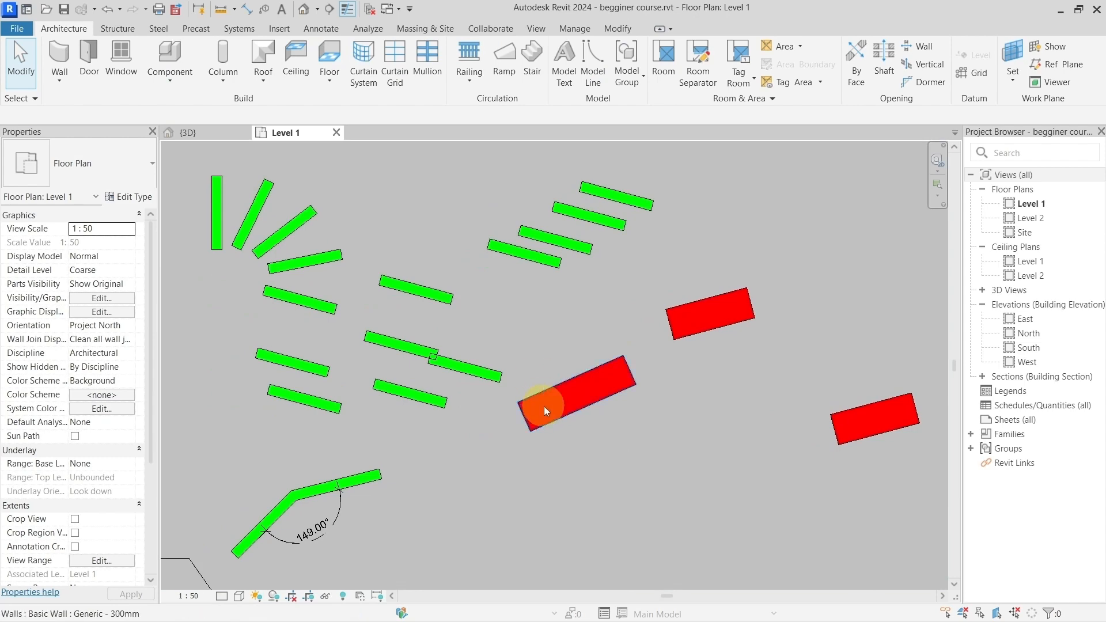
click(543, 406)
middle_drag(350, 511, 596, 373)
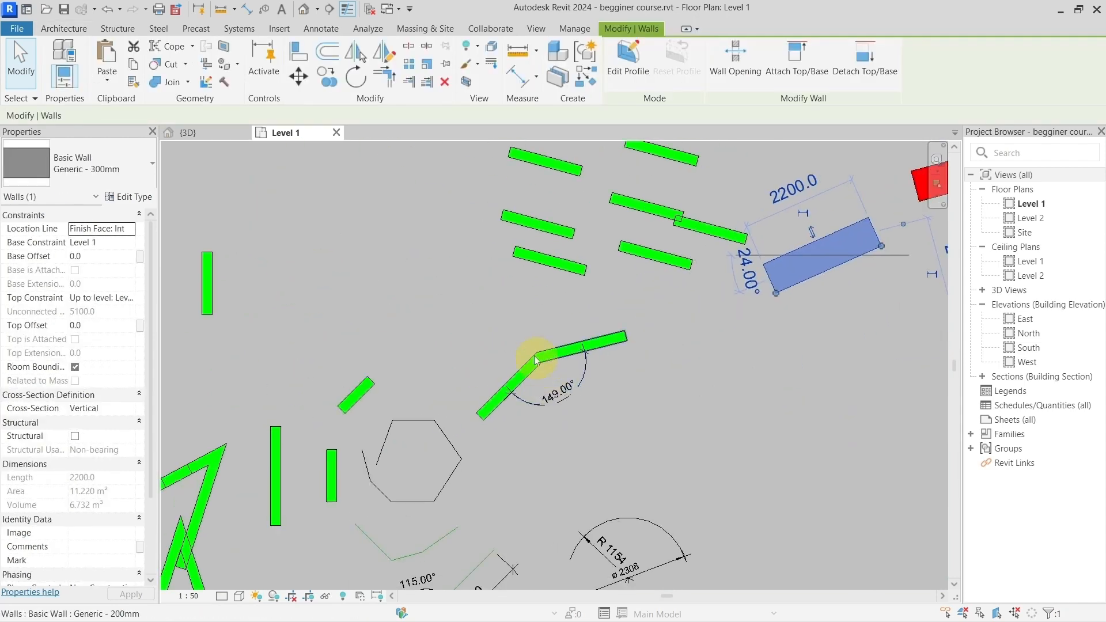
click(485, 328)
click(534, 364)
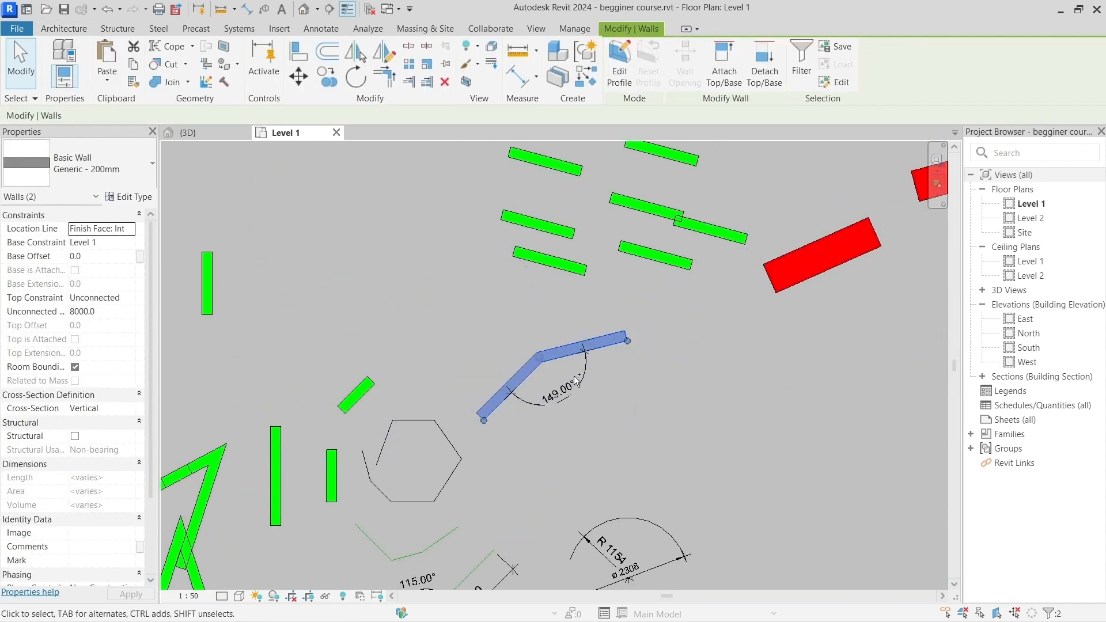
ctrl+click(580, 380)
middle_drag(662, 463, 420, 459)
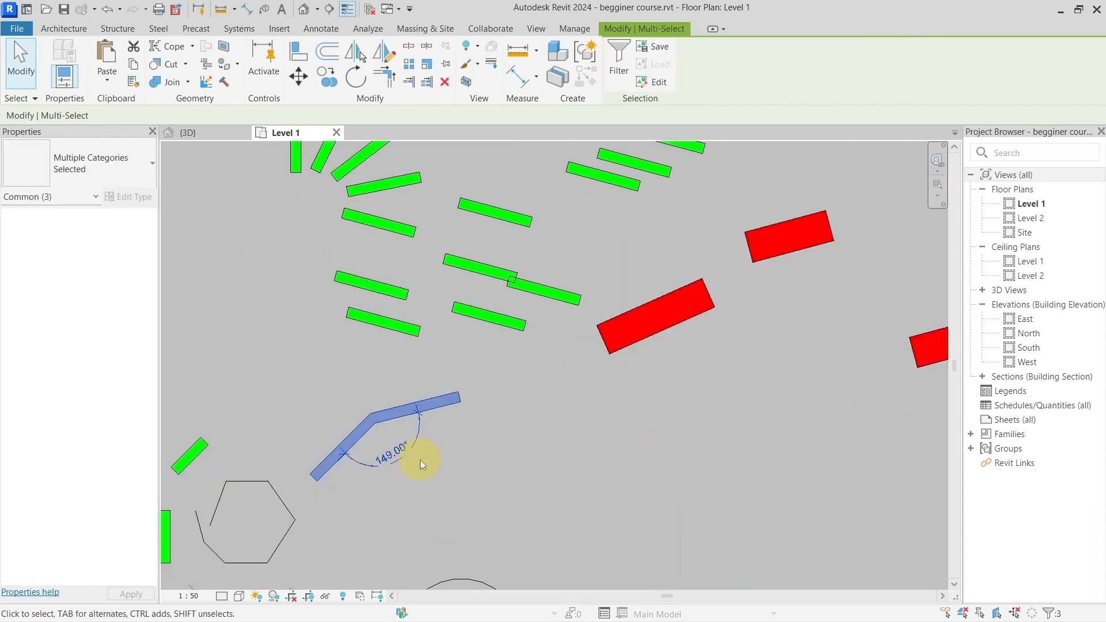
ctrl+click(605, 333)
ctrl+click(628, 184)
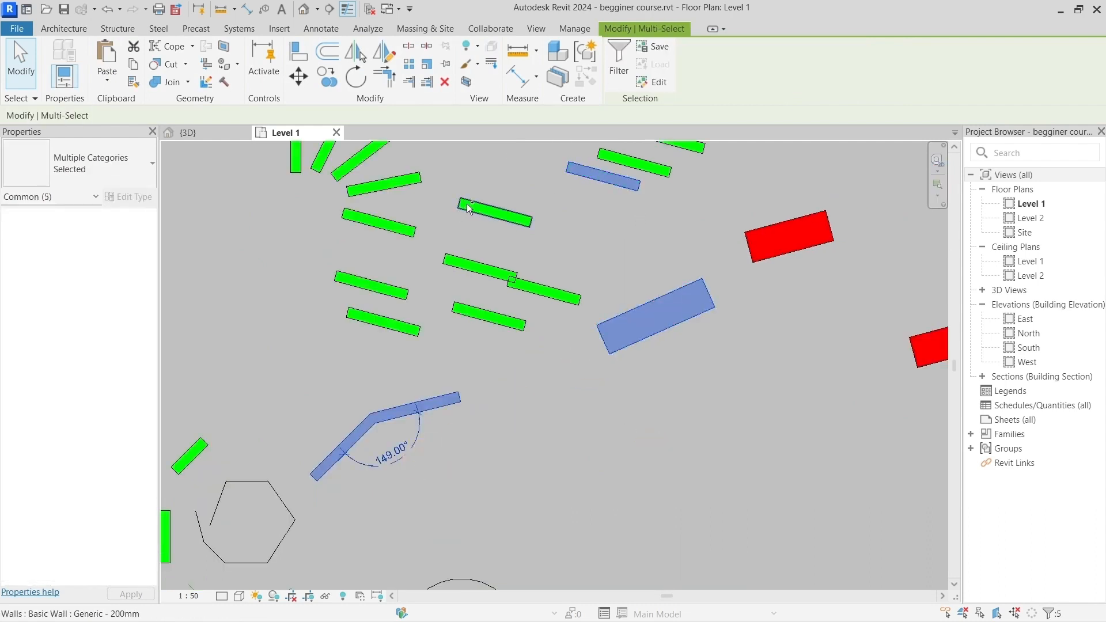
ctrl+click(469, 208)
ctrl+click(390, 222)
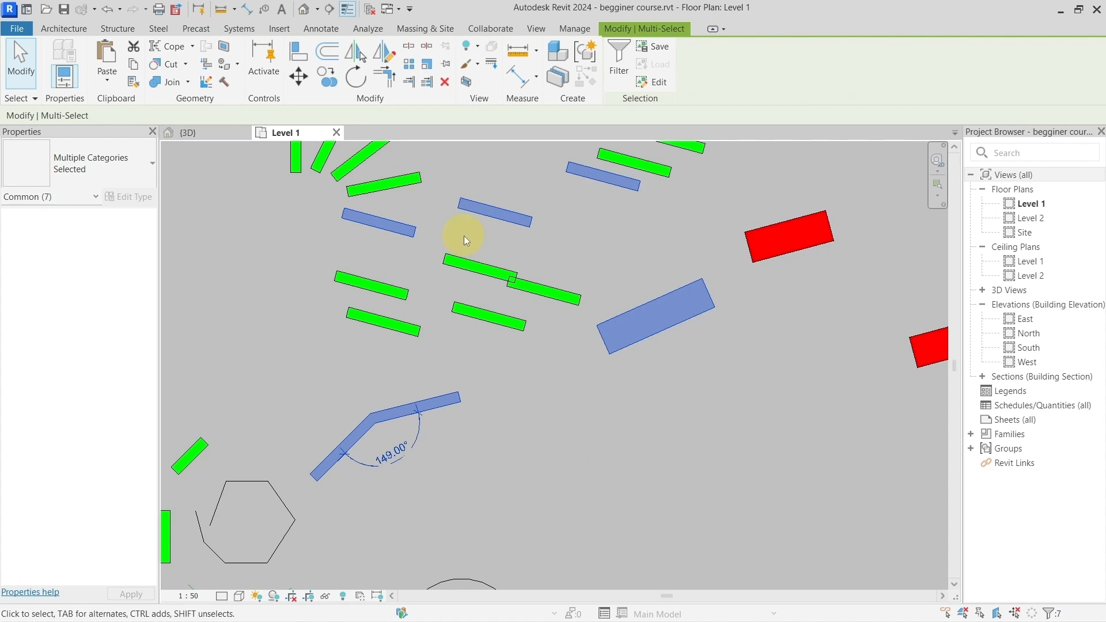
key(h)
key(i)
scroll(576, 282, down, 1)
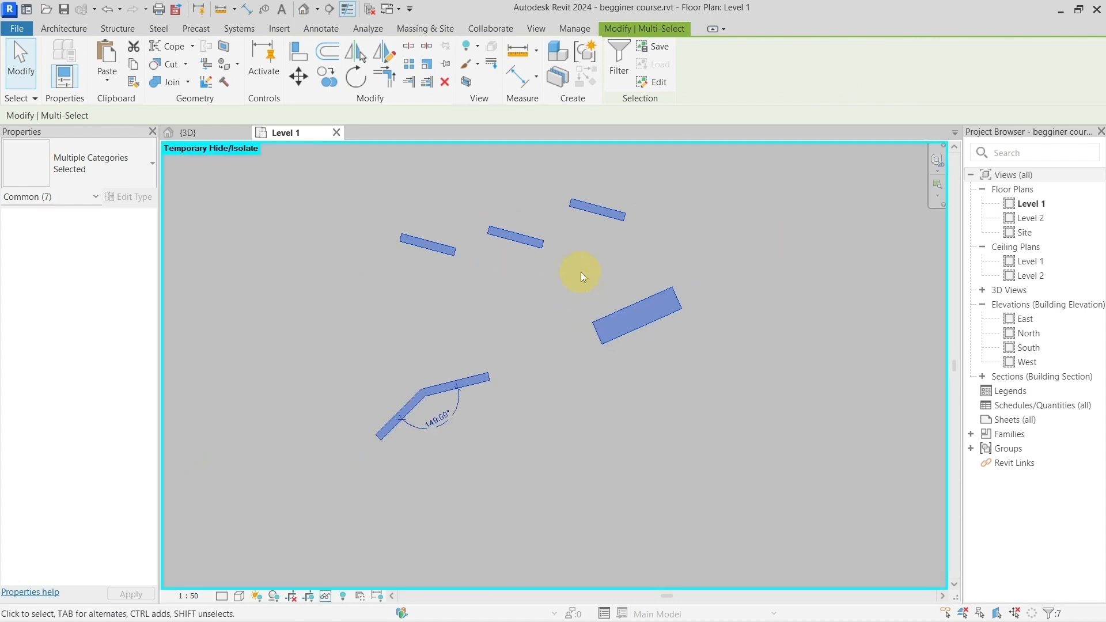
middle_drag(581, 272, 503, 319)
click(479, 348)
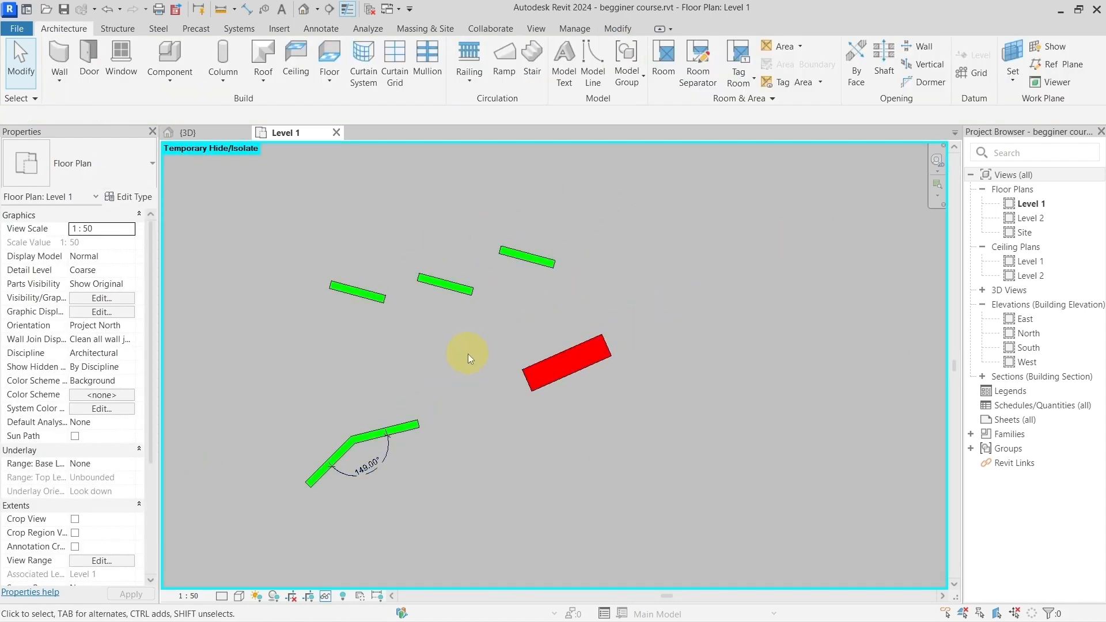
Step: Reset the temporary isolation of the joined walls, their dimension, the red wall and the three green walls
key(h)
key(r)
mouse_move(468, 354)
middle_down()
mouse_move(486, 399)
mouse_move(460, 349)
middle_up()
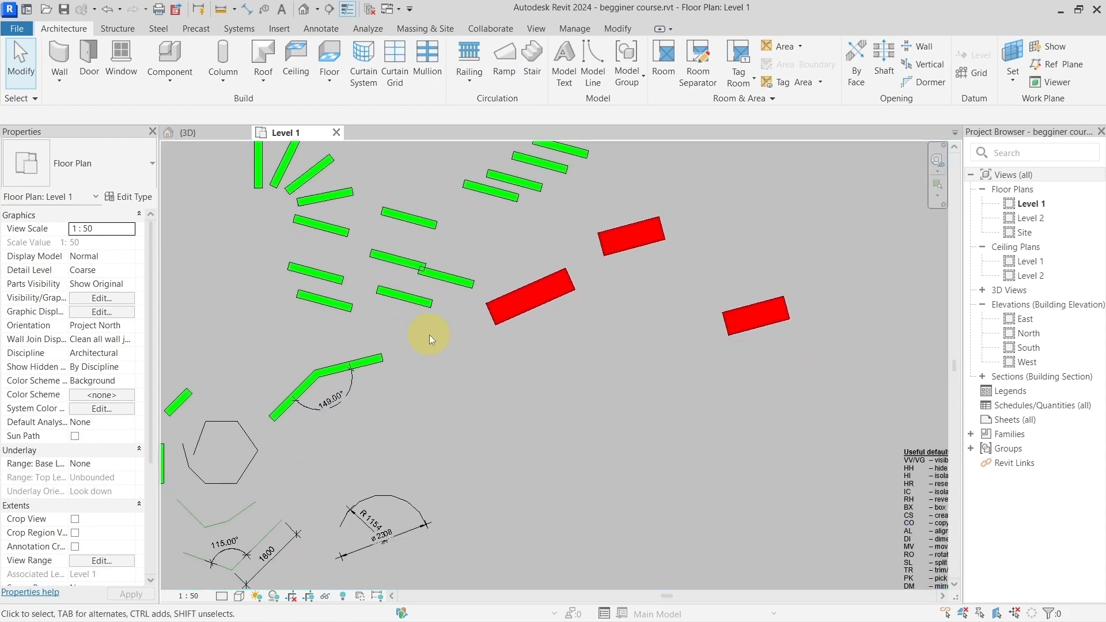
Step: Isolate the whole wall category temporarily from the short green wall below the overlapping pair, and reset the isolation
middle_drag(443, 336, 472, 372)
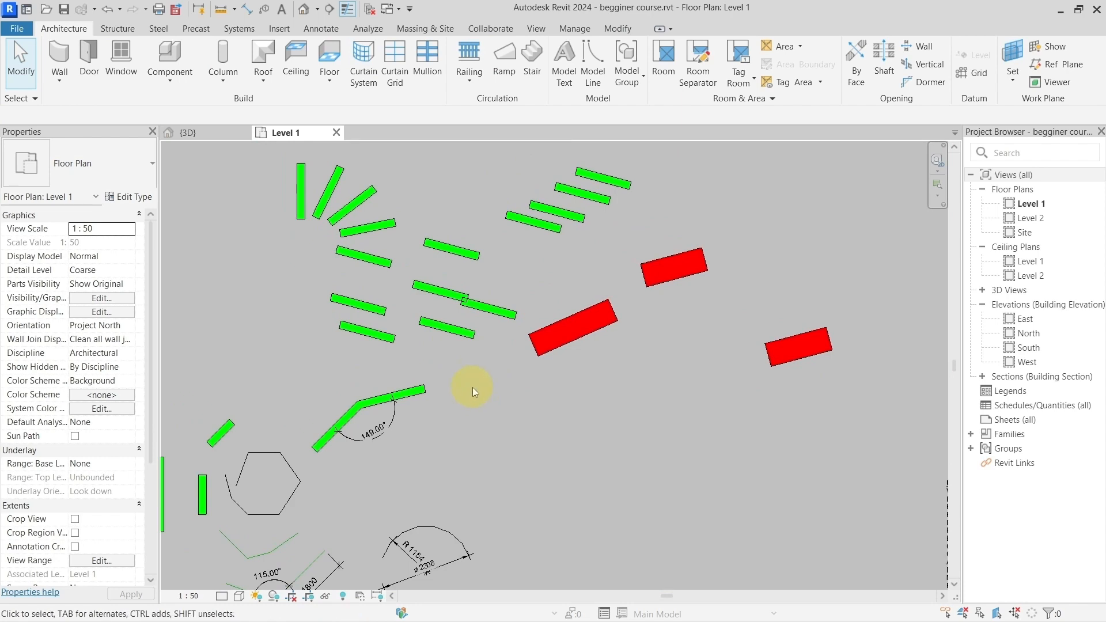
click(458, 330)
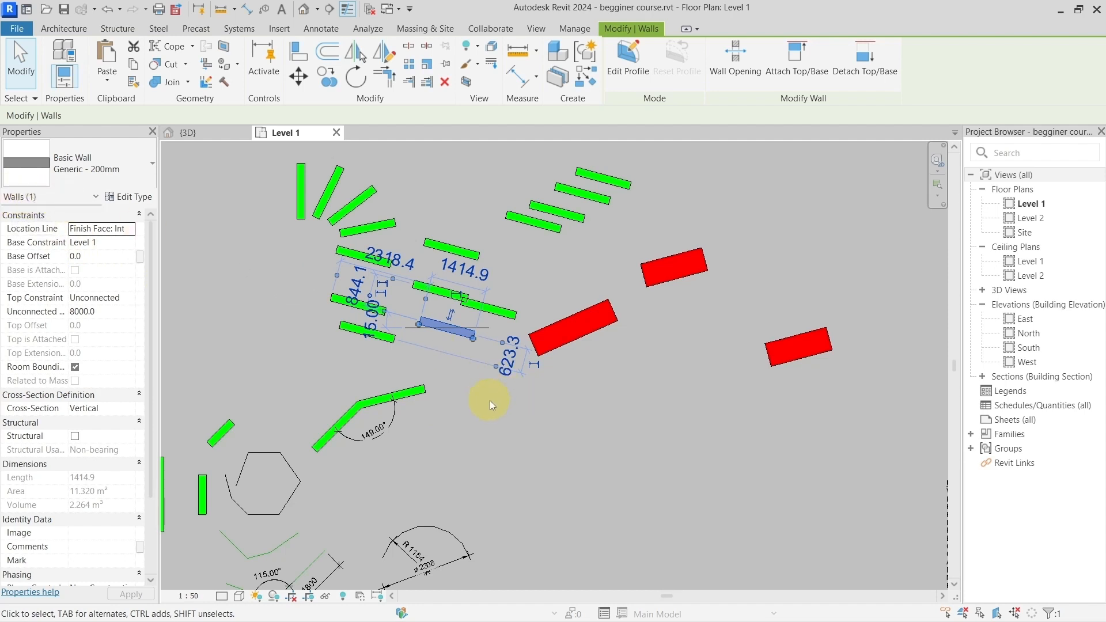
key(i)
key(c)
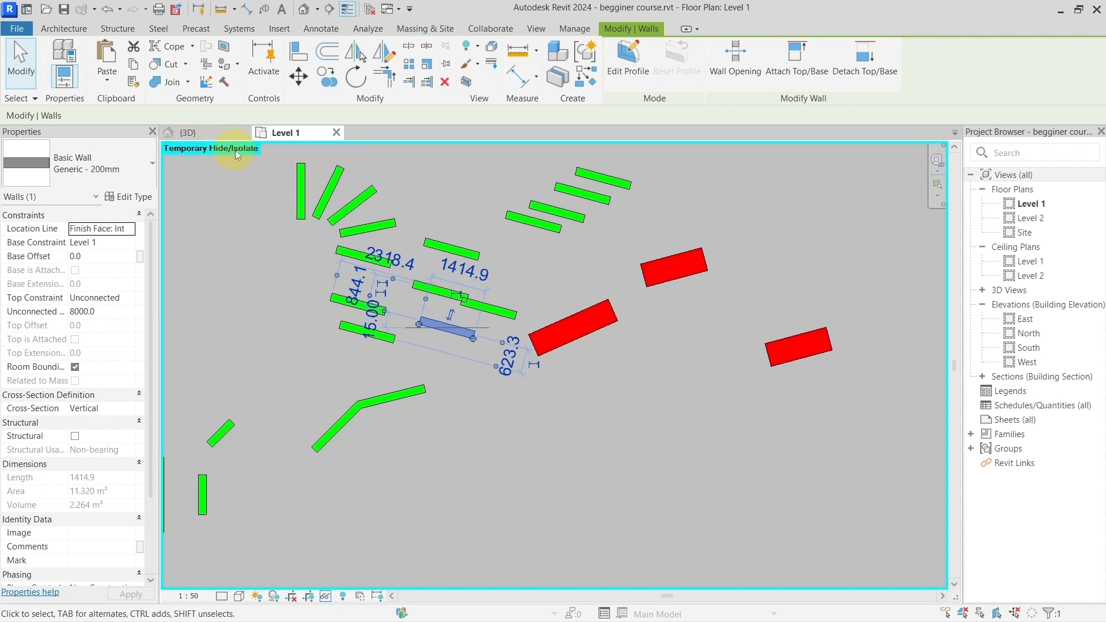
key(h)
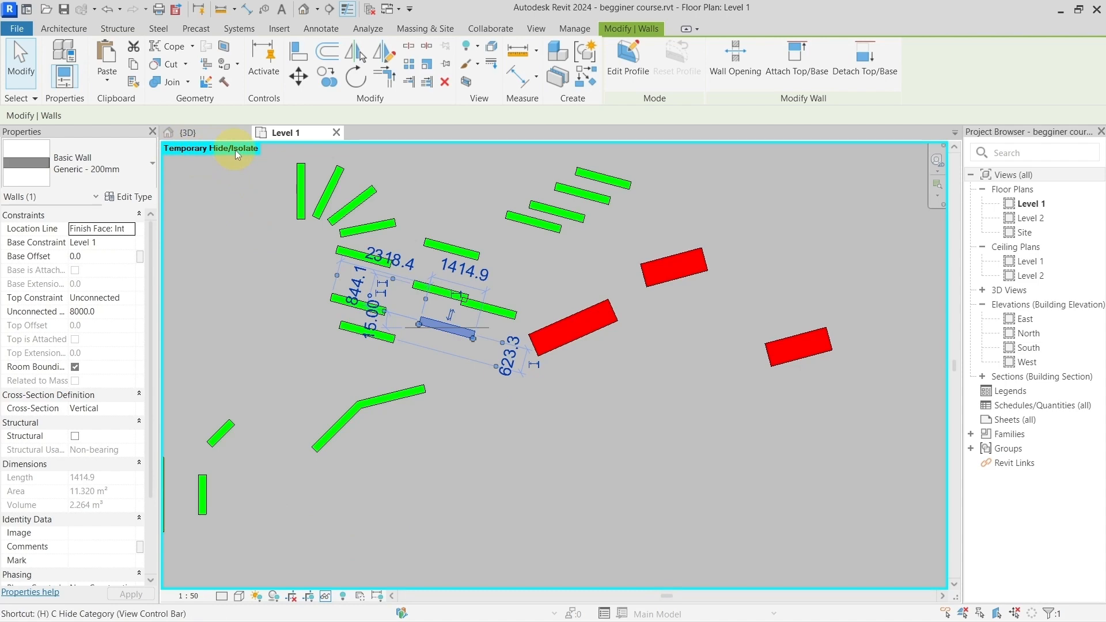
key(r)
click(494, 359)
Step: Isolate the whole lines category temporarily from the 1800 mm model line, and reset the isolation
middle_drag(537, 403, 667, 332)
scroll(544, 382, up, 3)
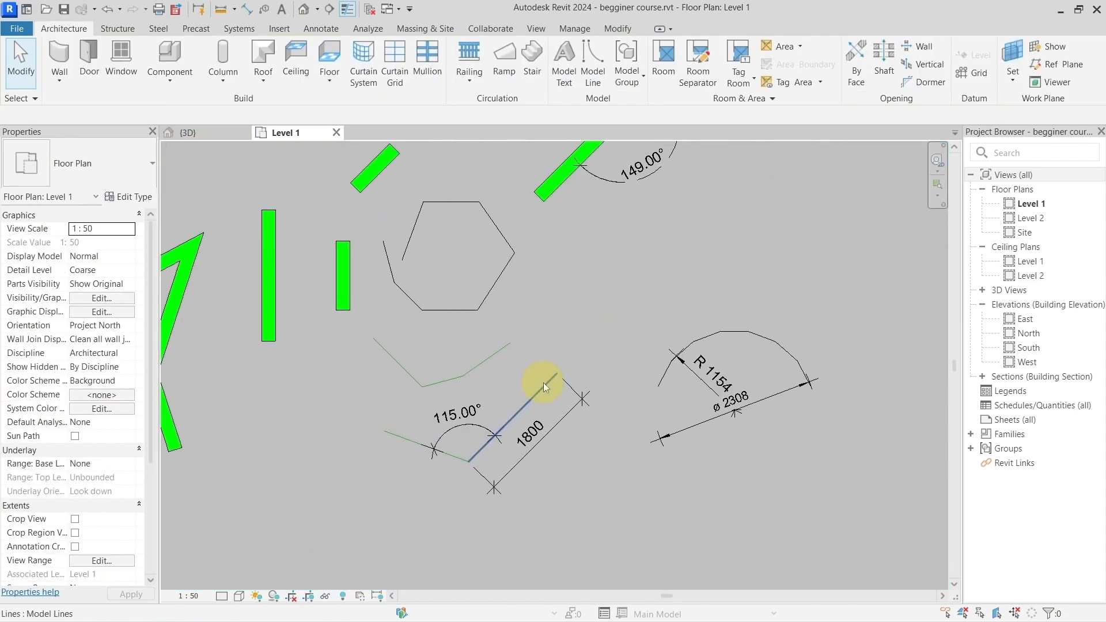
click(541, 393)
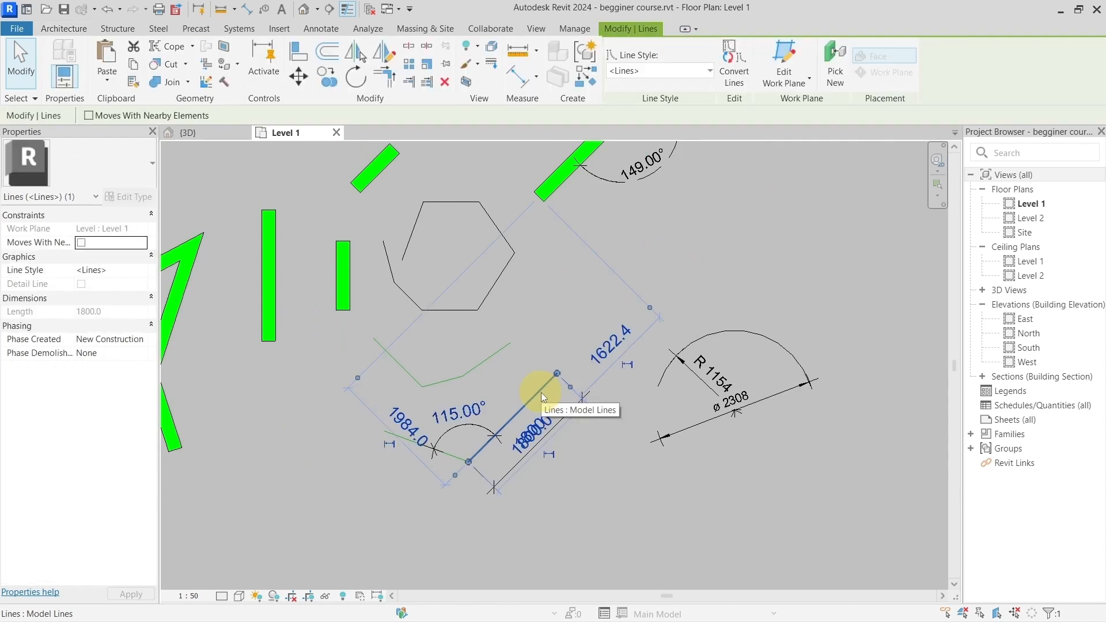
key(i)
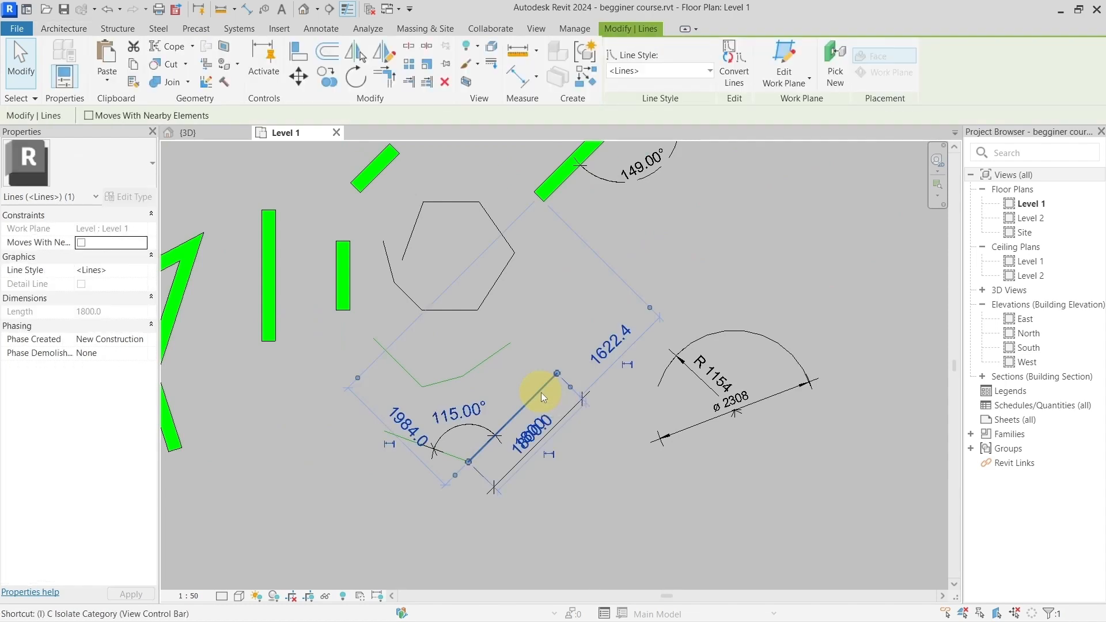
key(c)
scroll(541, 392, down, 6)
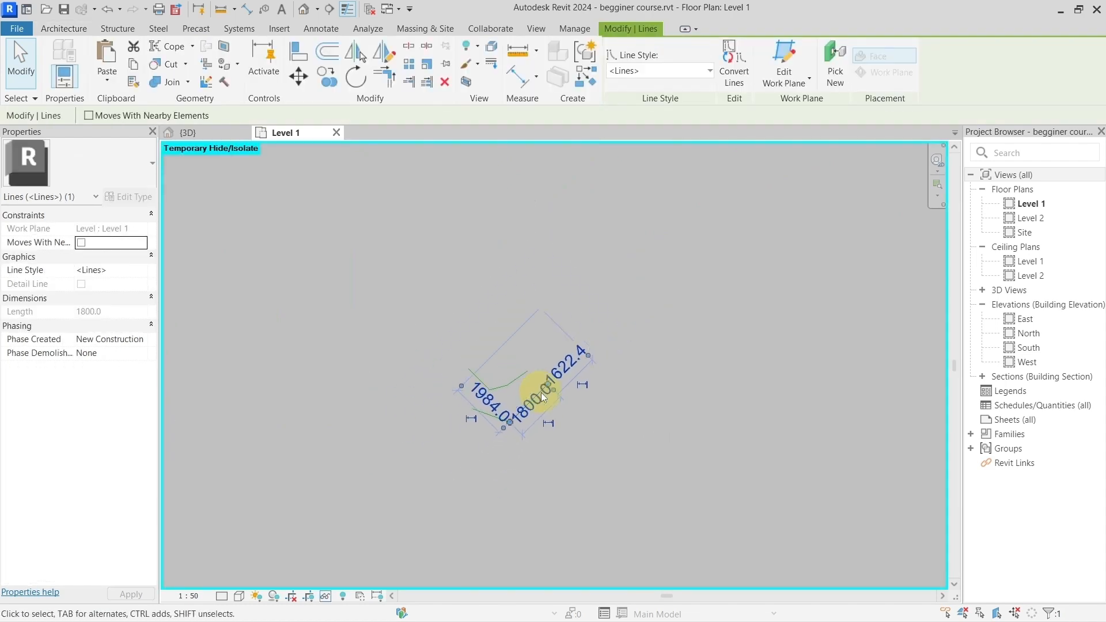
click(824, 422)
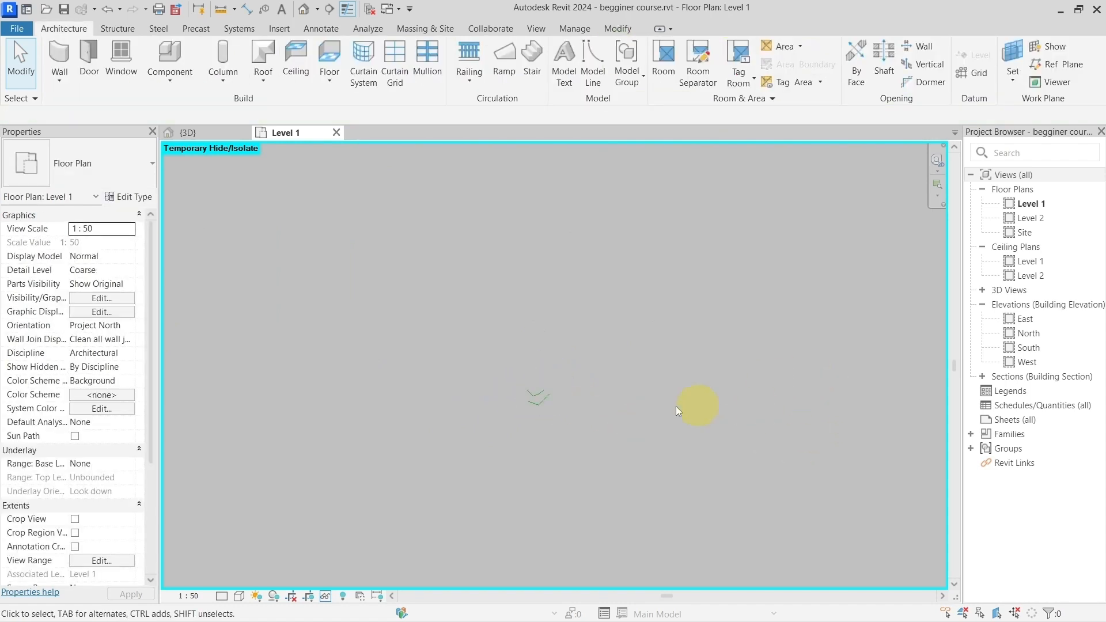
scroll(554, 412, up, 4)
scroll(528, 389, up, 1)
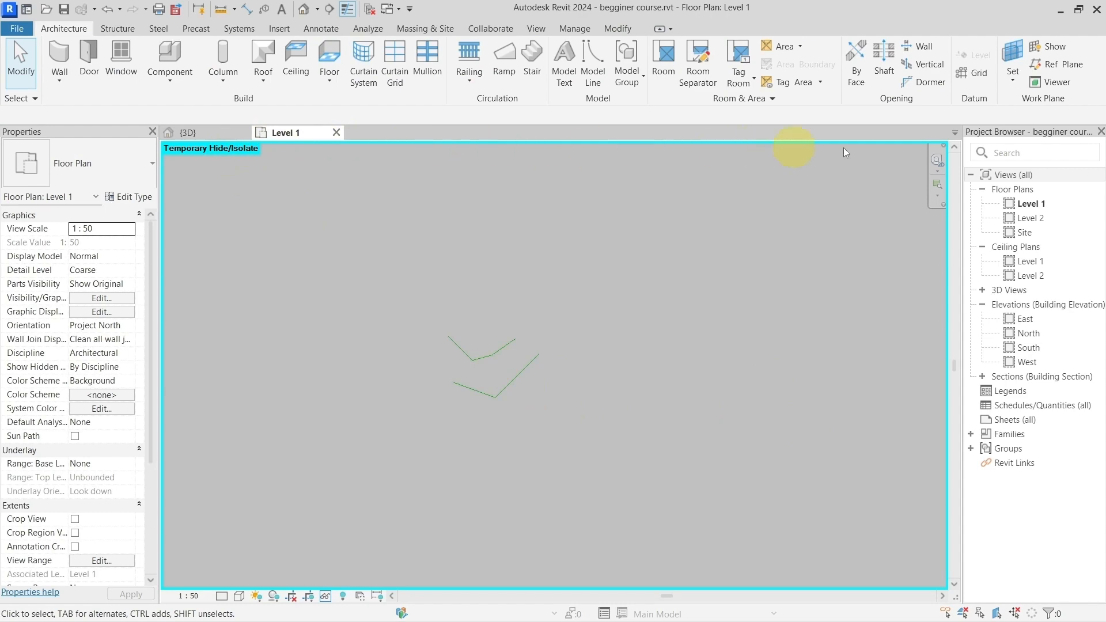
key(h)
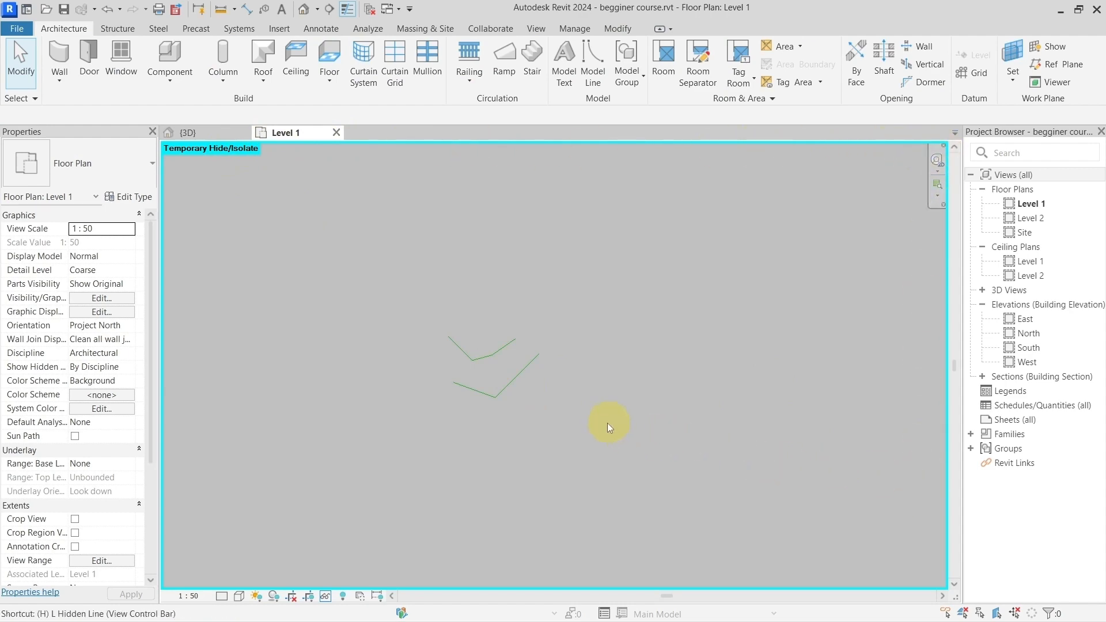
key(r)
Step: Hide the lower of the two overlapping green walls temporarily in the plan
middle_drag(722, 313, 575, 441)
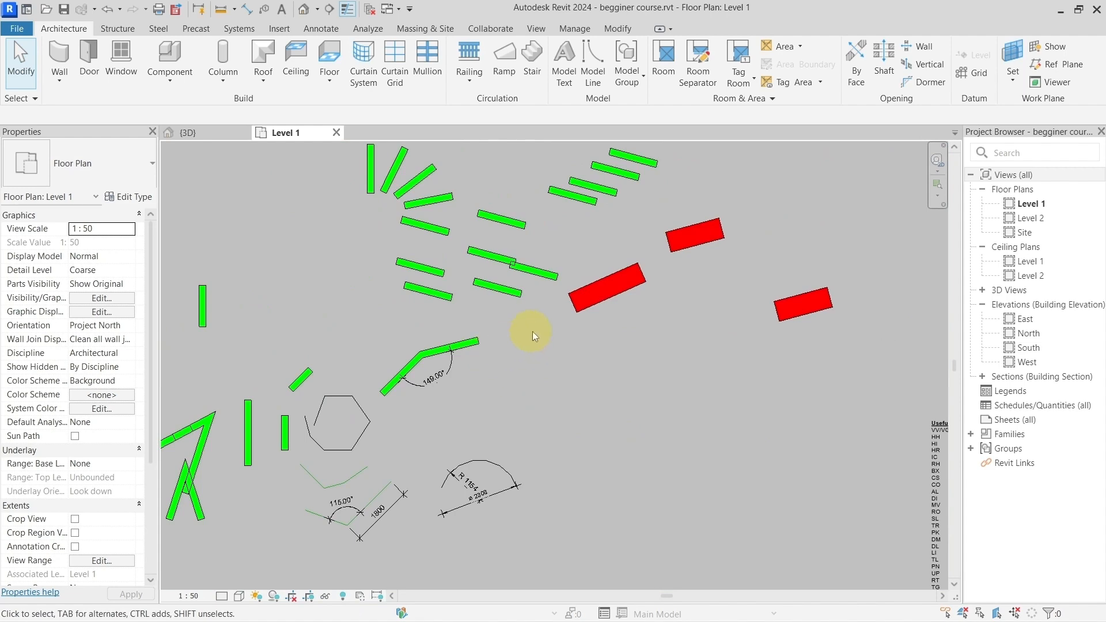
middle_drag(532, 331, 484, 388)
scroll(499, 369, up, 3)
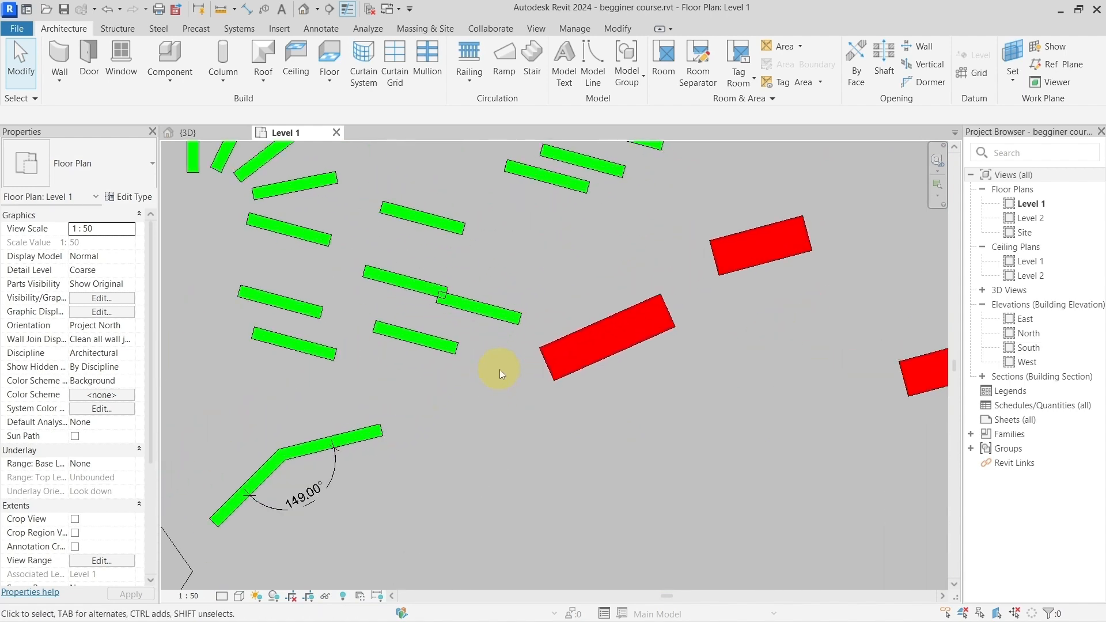
click(464, 307)
scroll(506, 354, down, 2)
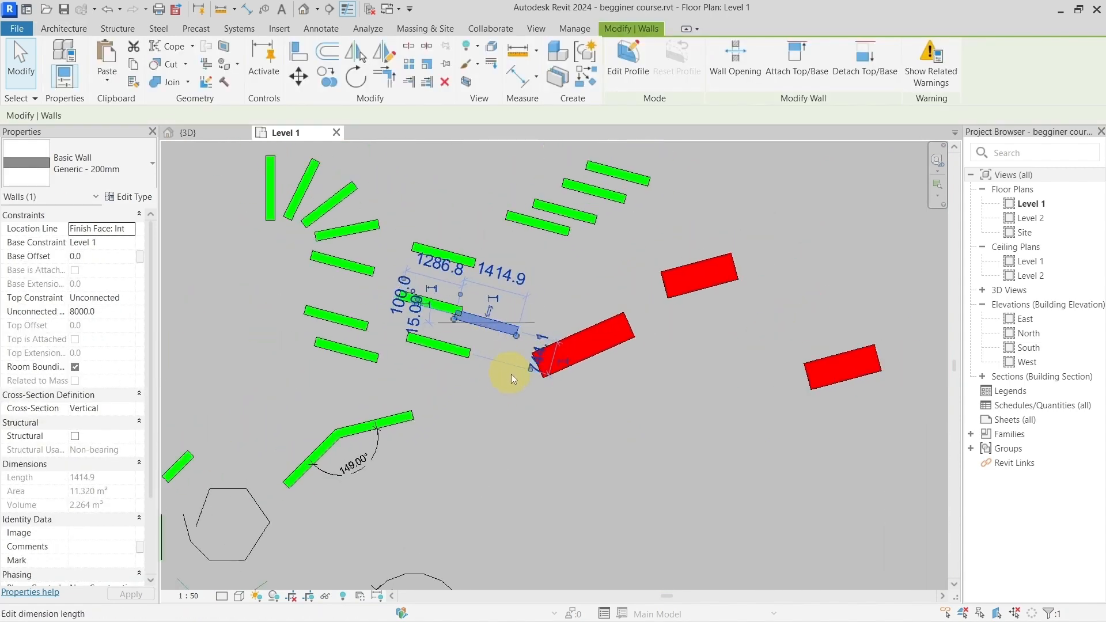
middle_drag(489, 410, 590, 342)
scroll(644, 320, up, 3)
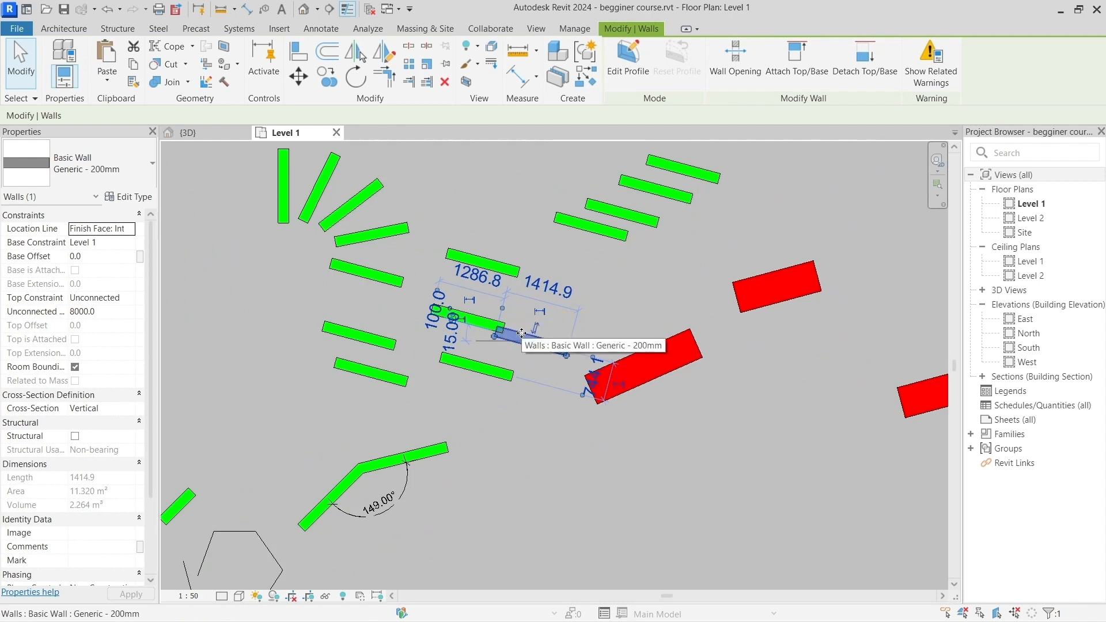
key(h)
key(h)
click(541, 364)
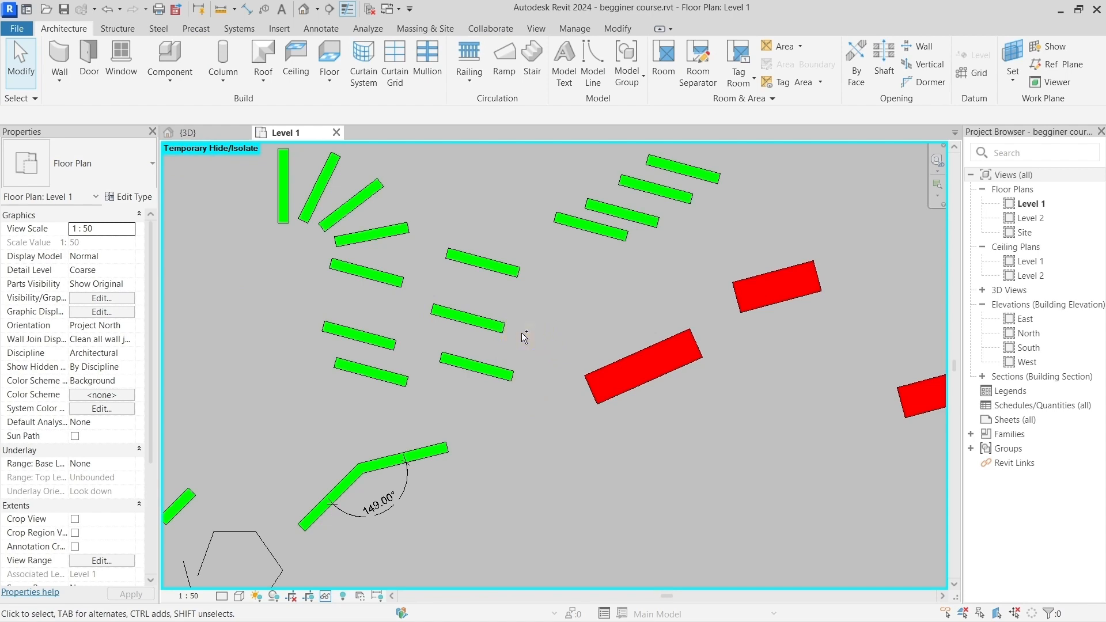
Step: Reset the temporary hide mode to restore the lower overlapping green wall
drag(494, 332, 606, 367)
drag(551, 342, 572, 276)
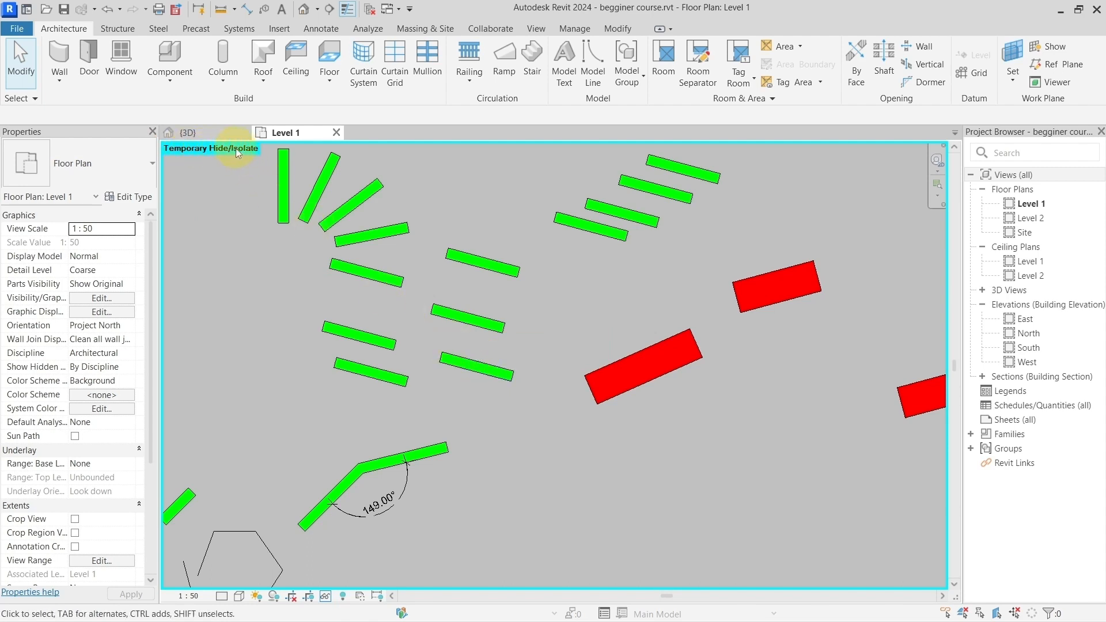
key(h)
key(r)
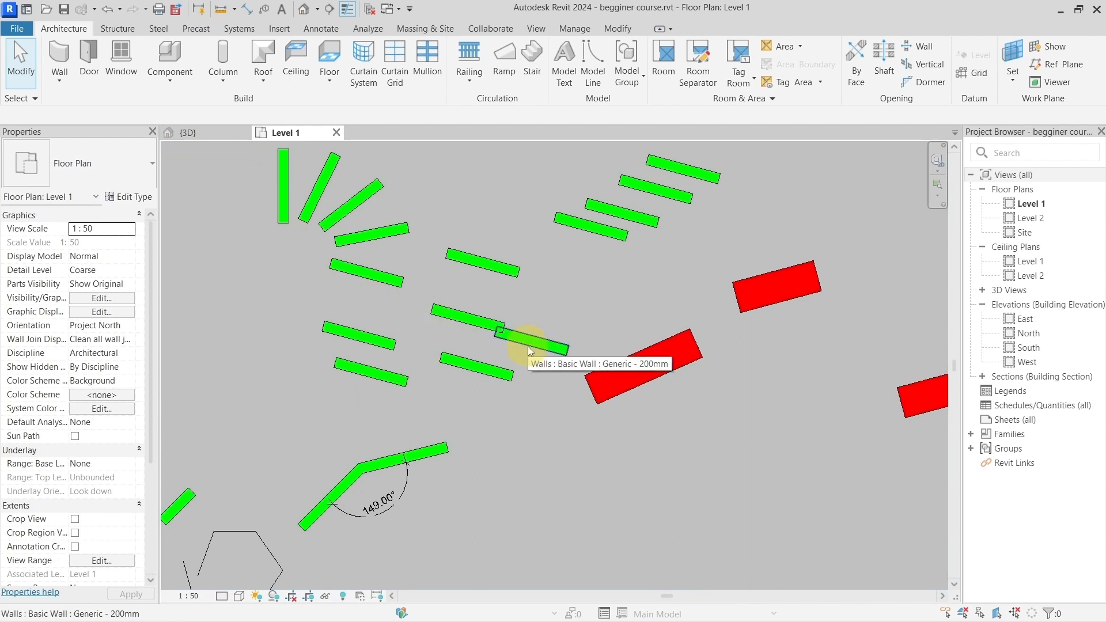
Step: Hide the lower overlapping green wall, two red walls and the two lowest staggered green walls temporarily, and reset the hiding
click(533, 344)
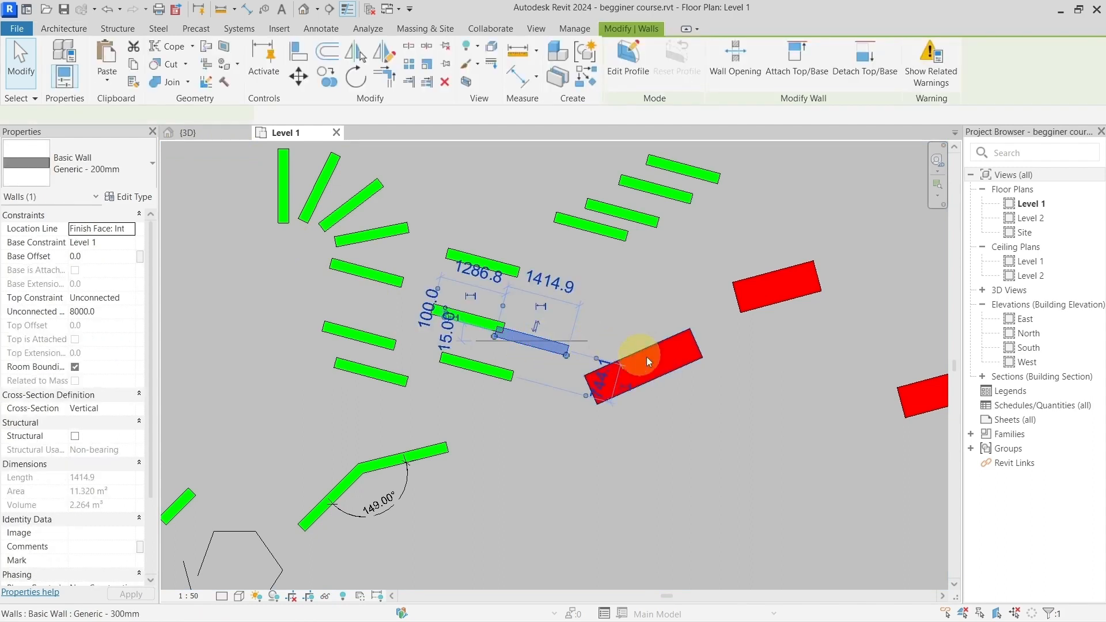
ctrl+click(750, 307)
ctrl+click(637, 215)
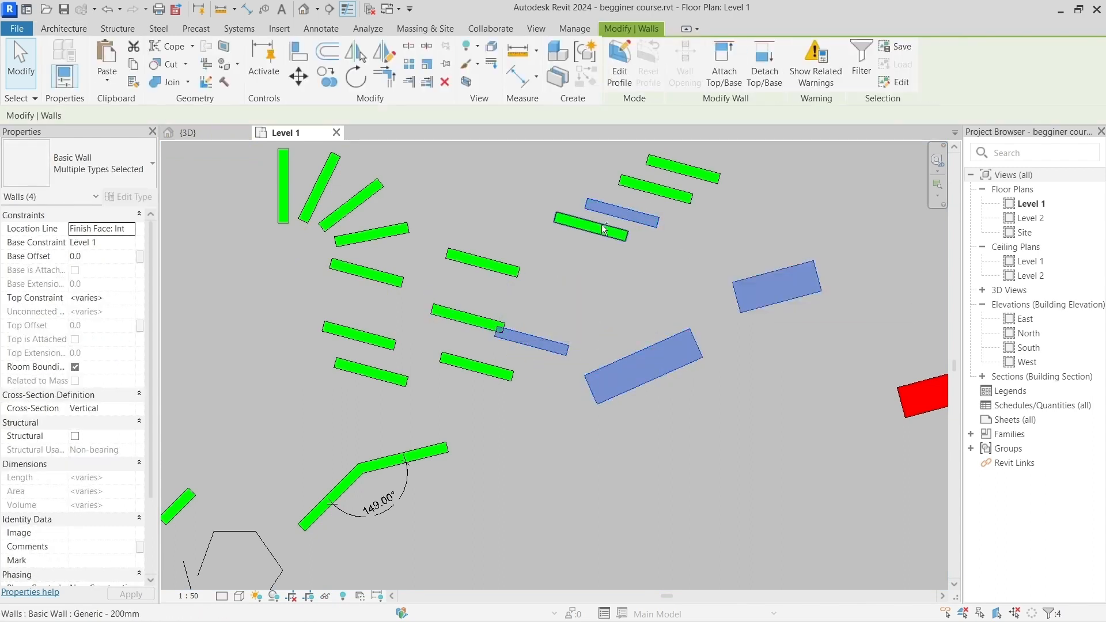
ctrl+click(603, 228)
key(h)
key(h)
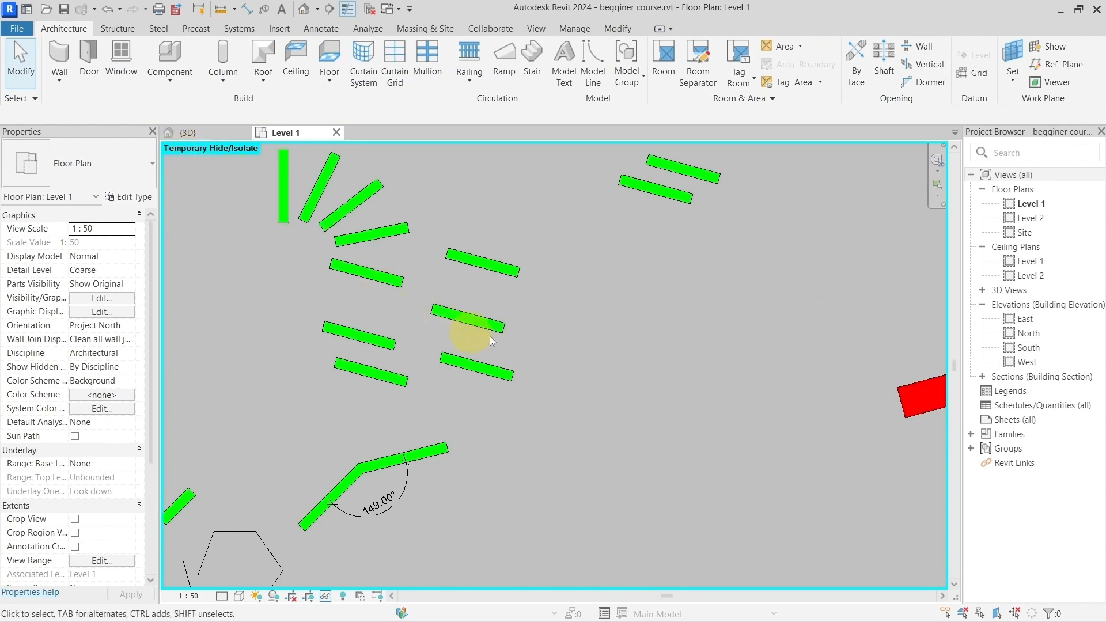
key(h)
key(r)
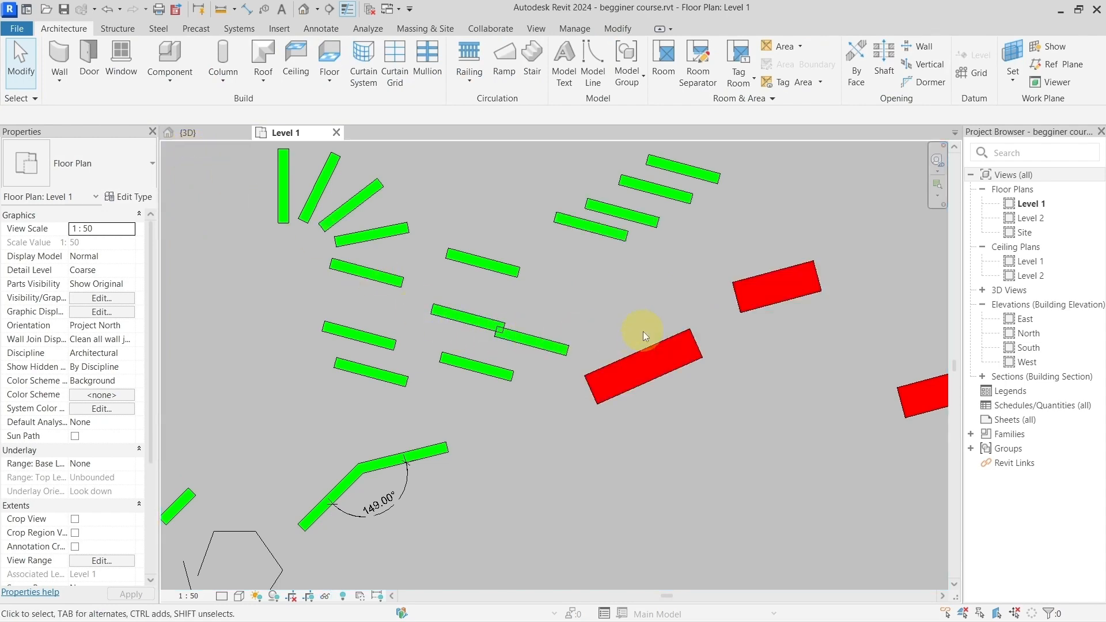
Step: Examine the default shortcuts list beside the walls, including the entries for hiding elements temporarily and permanently in the view
scroll(643, 331, down, 2)
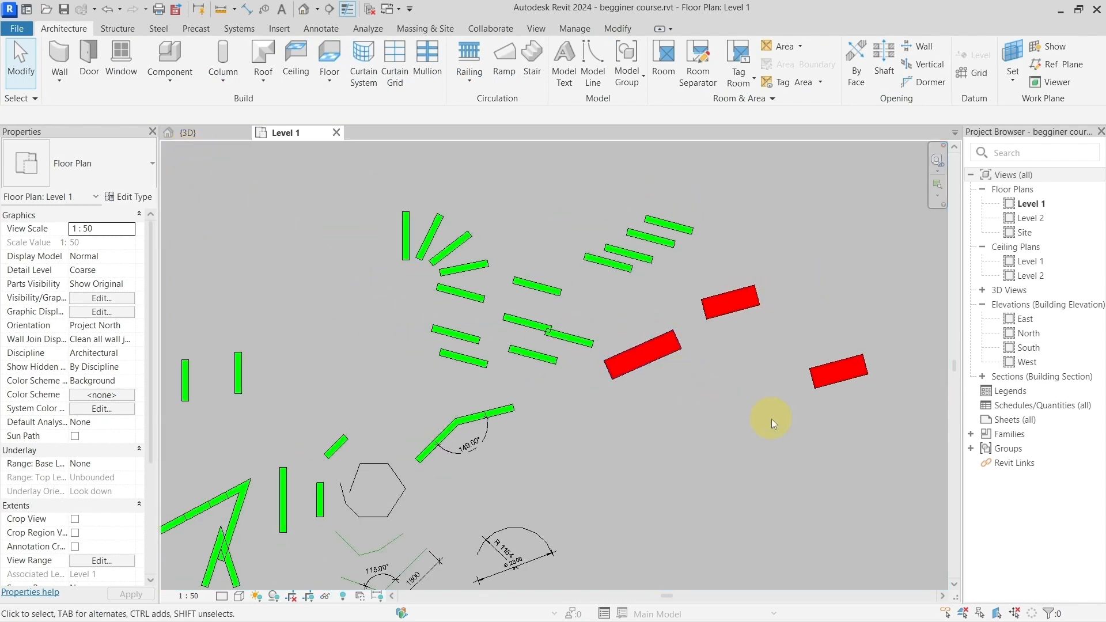
middle_drag(754, 416, 385, 273)
scroll(641, 386, up, 5)
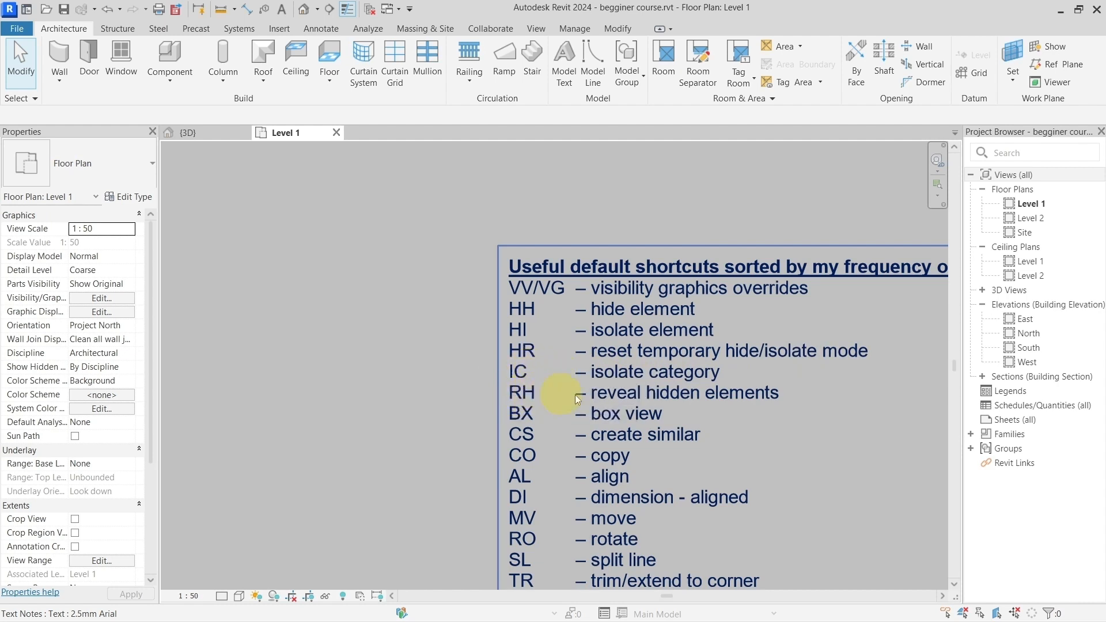
scroll(718, 395, down, 3)
middle_drag(689, 445, 632, 247)
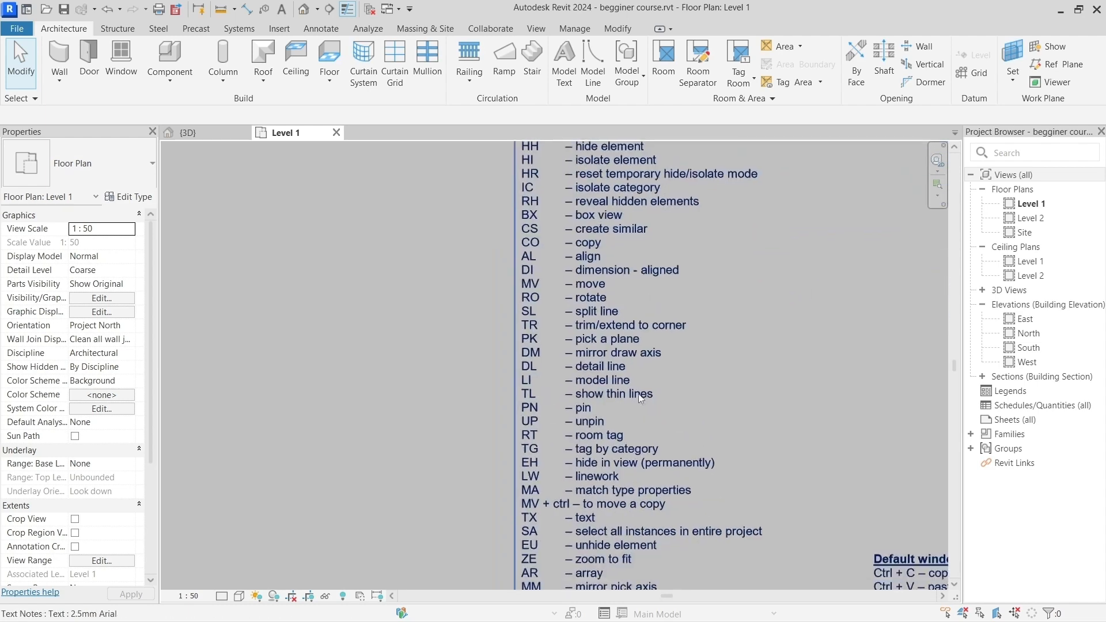
scroll(605, 464, up, 1)
scroll(604, 464, up, 2)
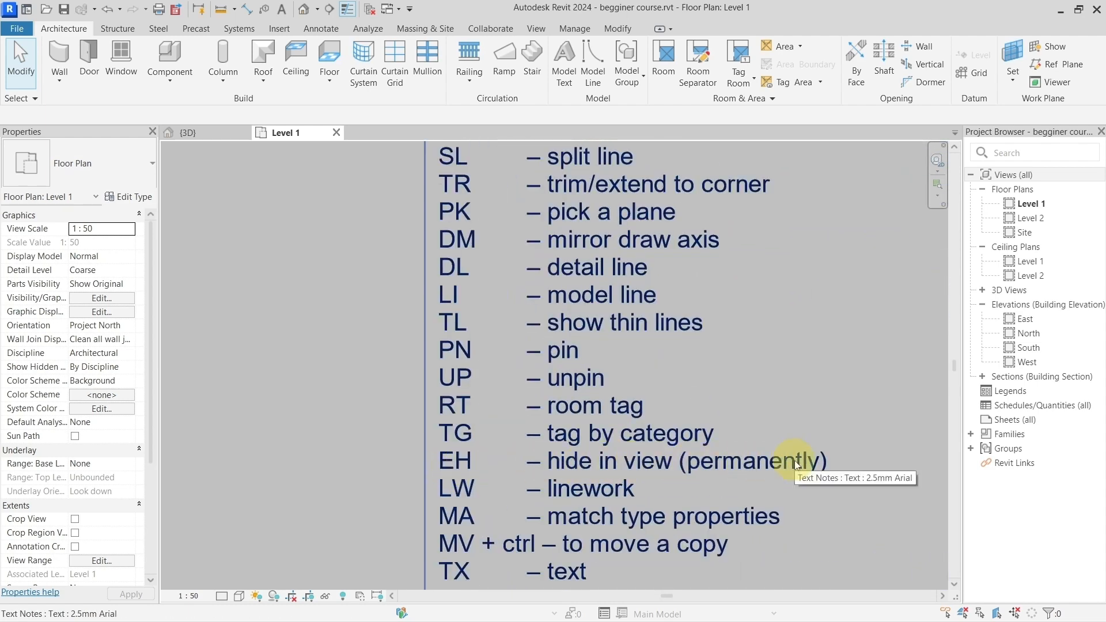
scroll(794, 460, down, 3)
scroll(794, 461, down, 2)
middle_drag(502, 245, 607, 352)
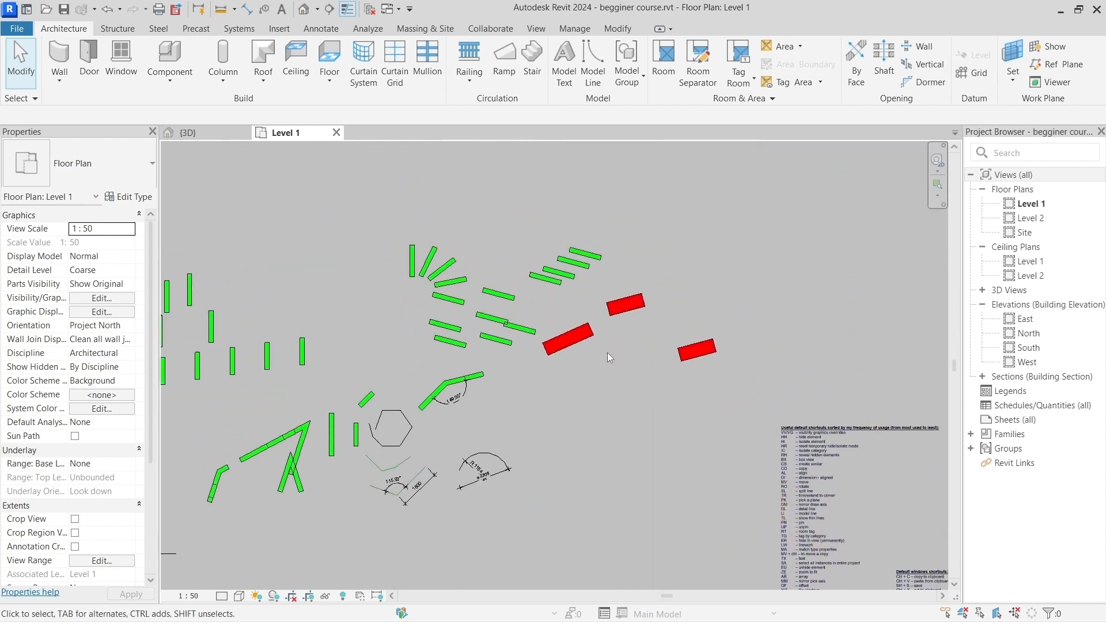
scroll(820, 435, up, 3)
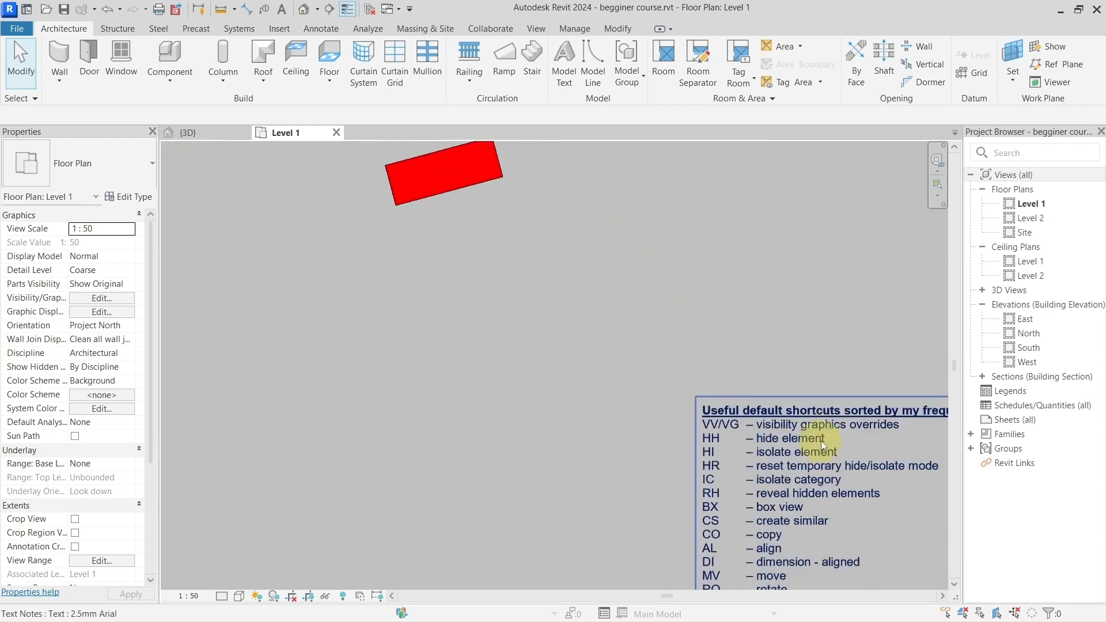
Step: Hide the red wall nearest the green walls permanently in the Level 1 view
scroll(799, 461, down, 5)
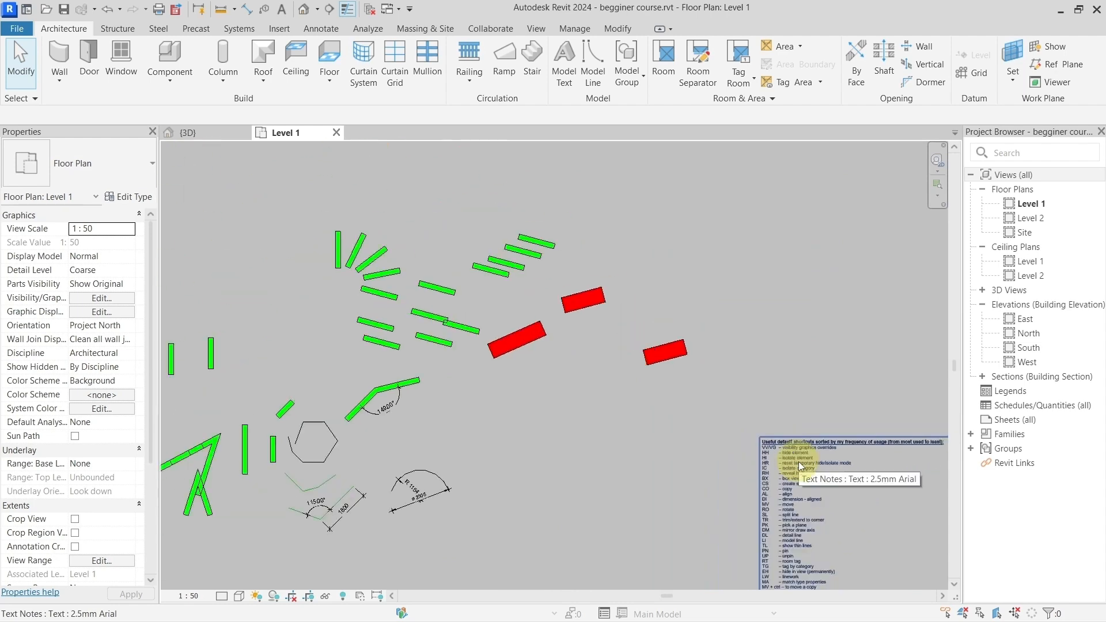
scroll(620, 429, up, 1)
scroll(580, 417, up, 2)
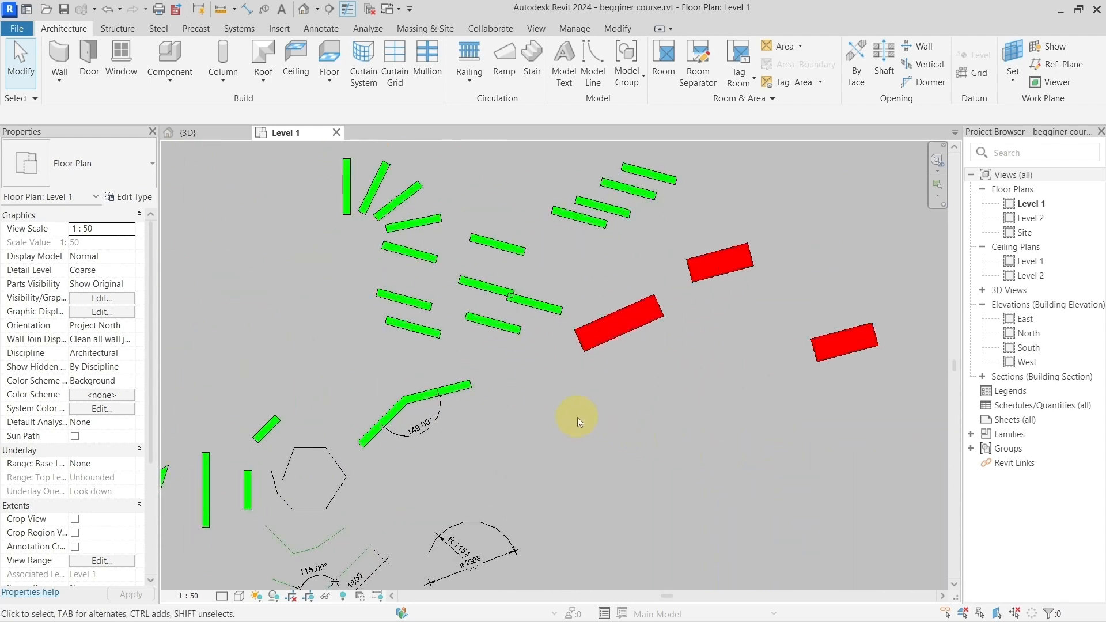
scroll(557, 385, up, 2)
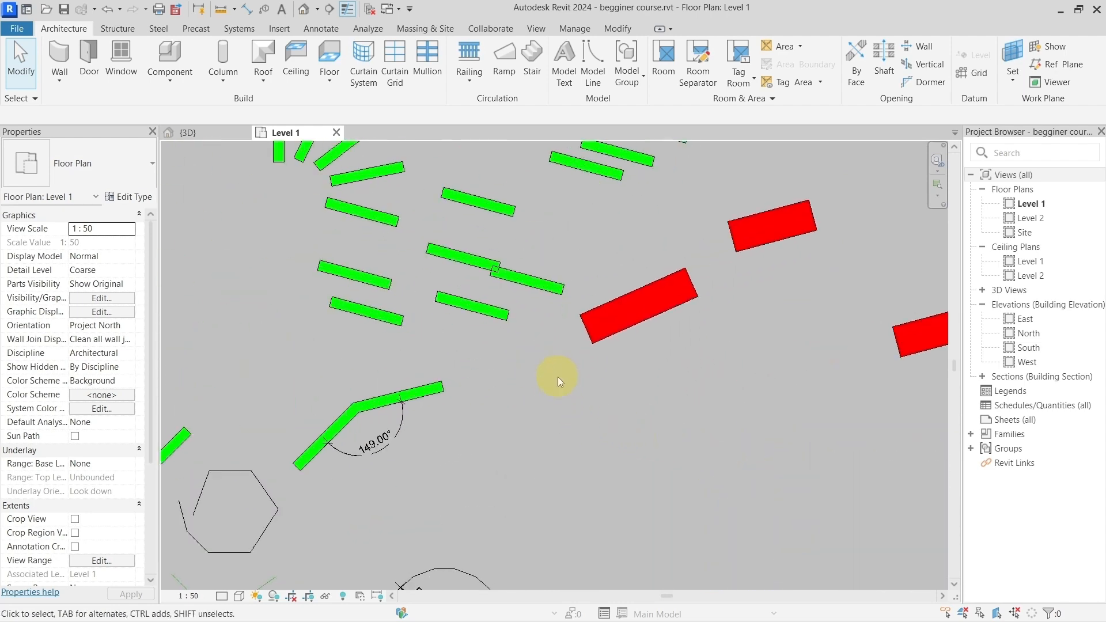
click(604, 327)
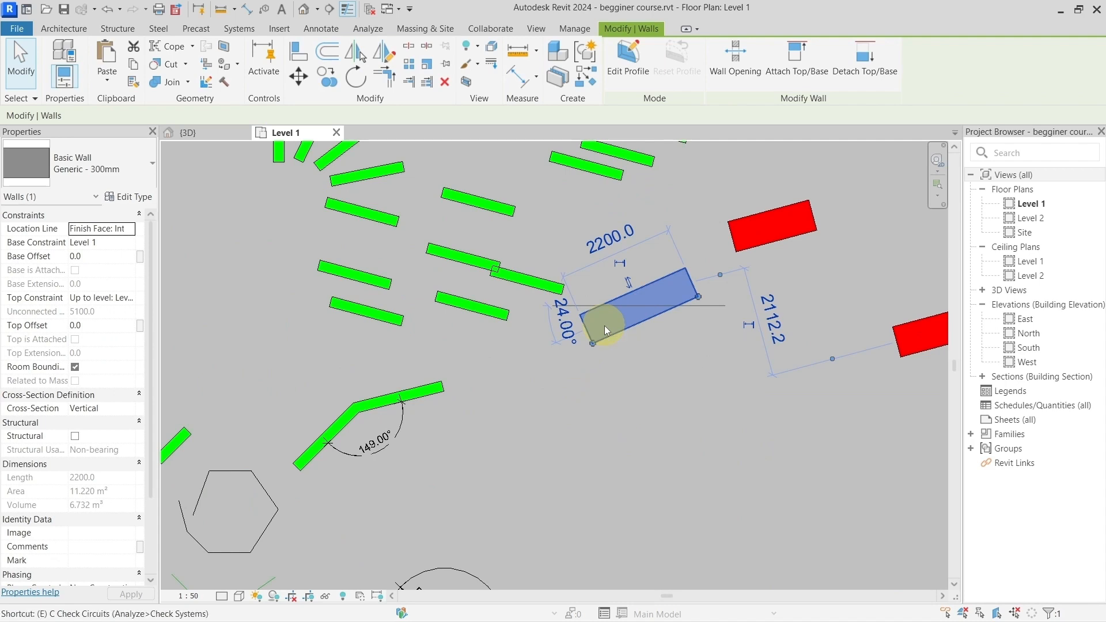
key(Delete)
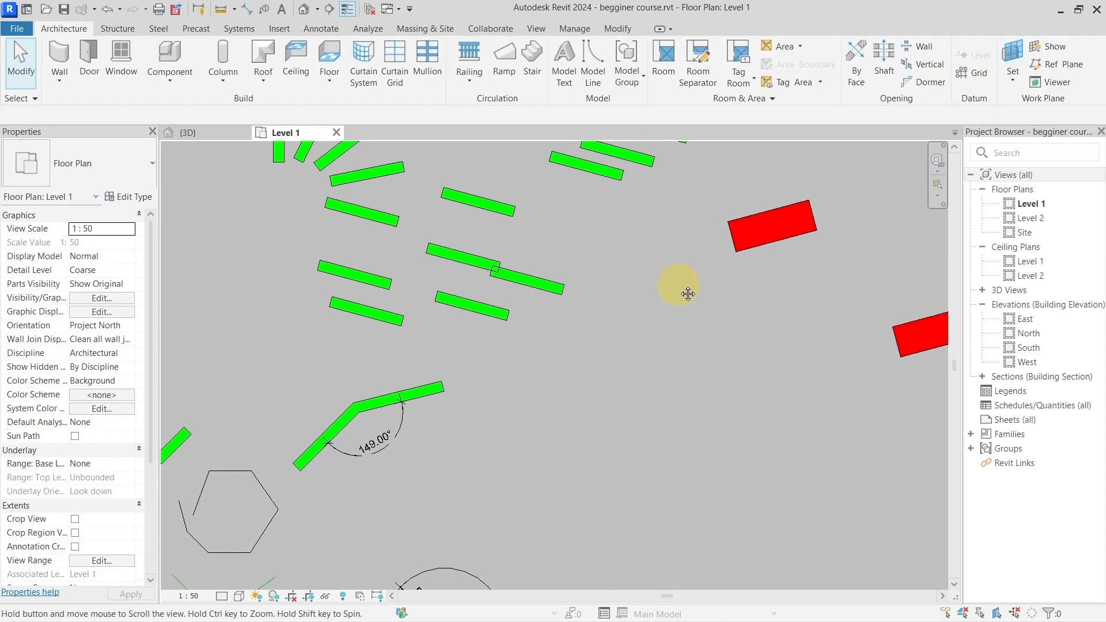
middle_drag(676, 286, 629, 348)
drag(545, 338, 713, 478)
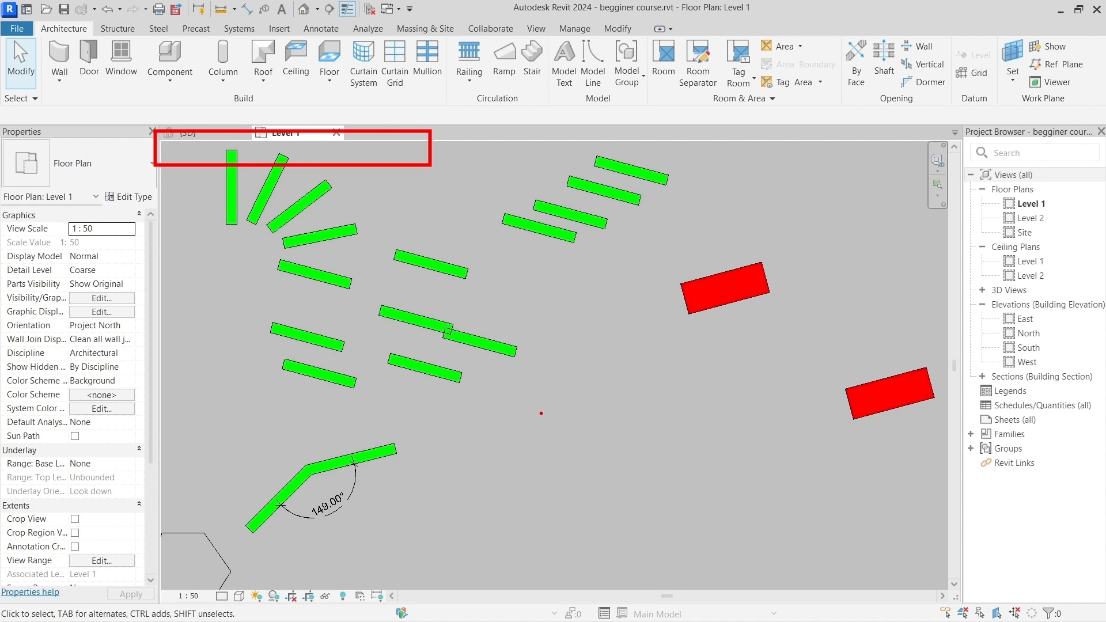
key(Escape)
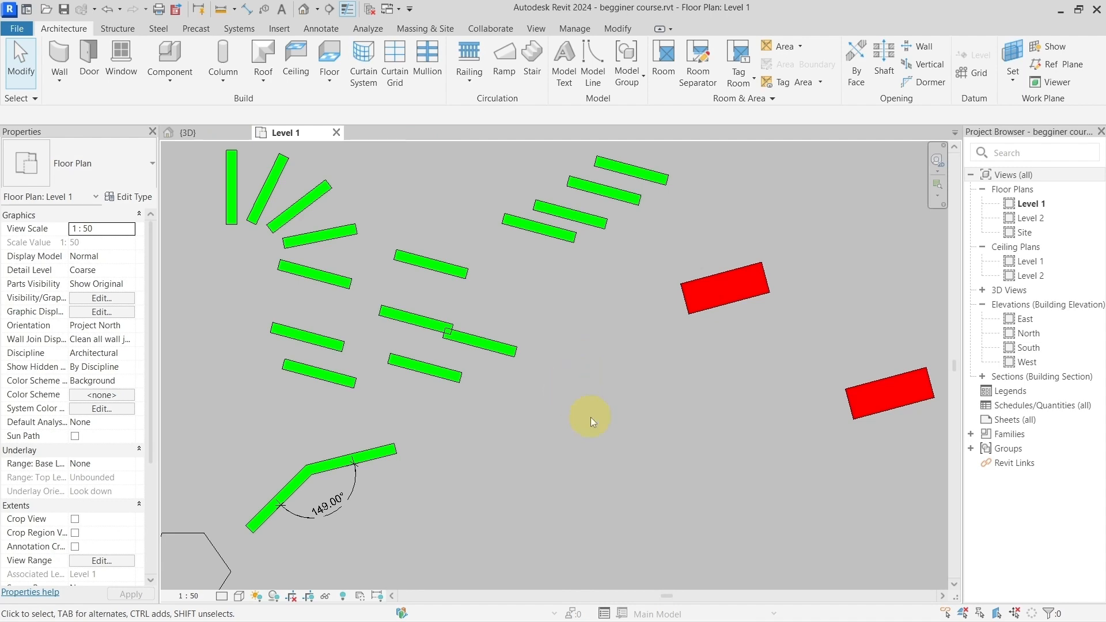
Step: Hide the upper overlapping green wall, the first and third staggered green walls from below and the upper red wall permanently in the view
scroll(541, 392, down, 2)
click(451, 338)
scroll(451, 339, up, 1)
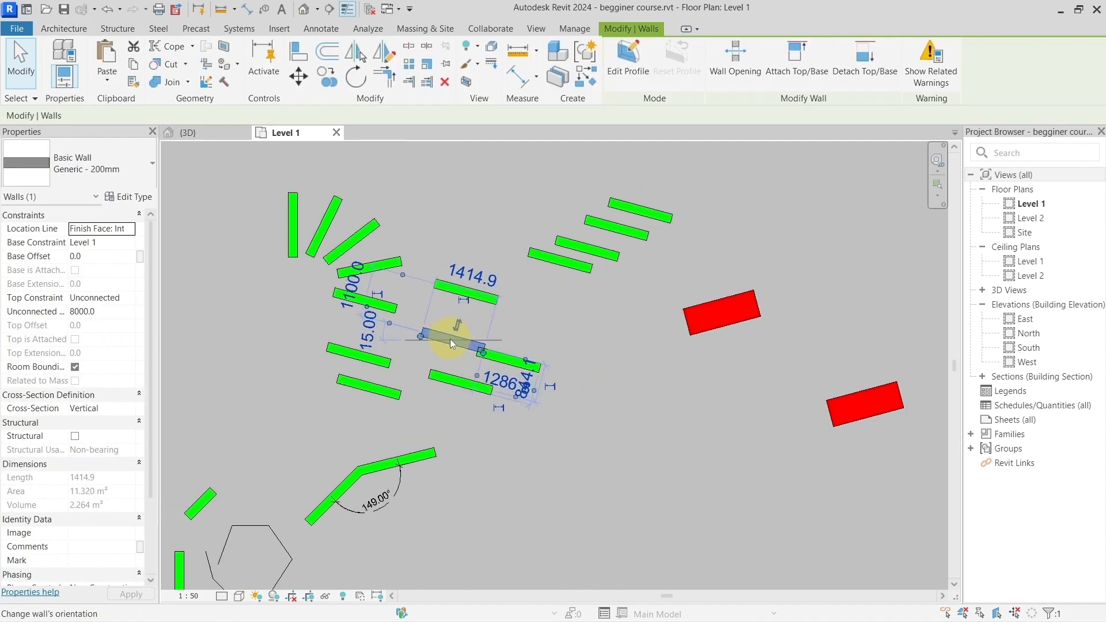
scroll(451, 339, up, 1)
ctrl+click(596, 257)
ctrl+click(647, 214)
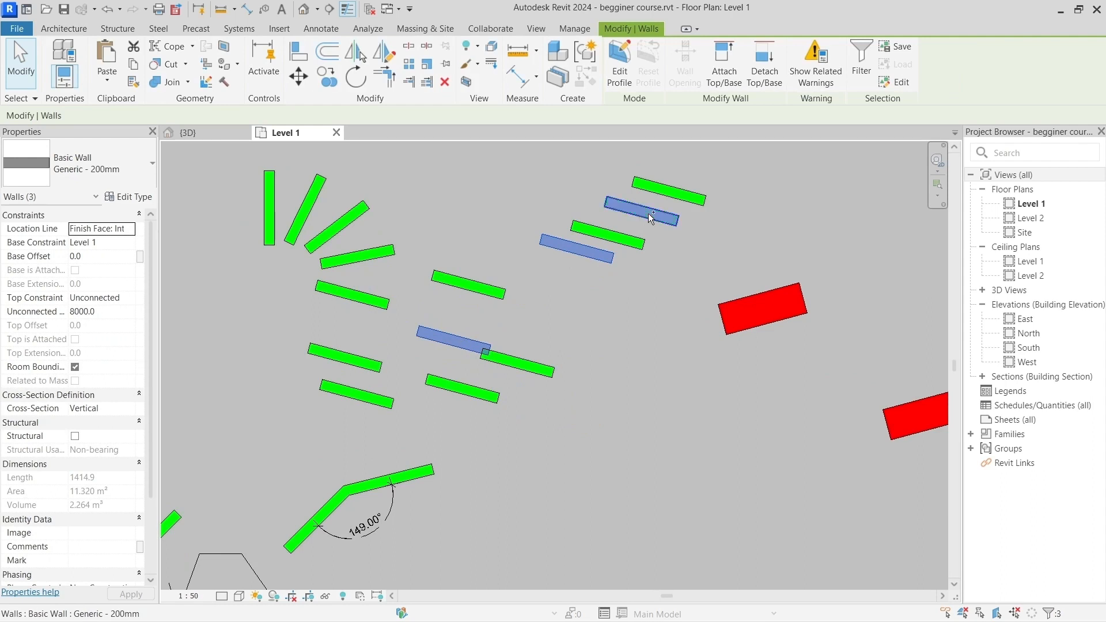
ctrl+click(752, 310)
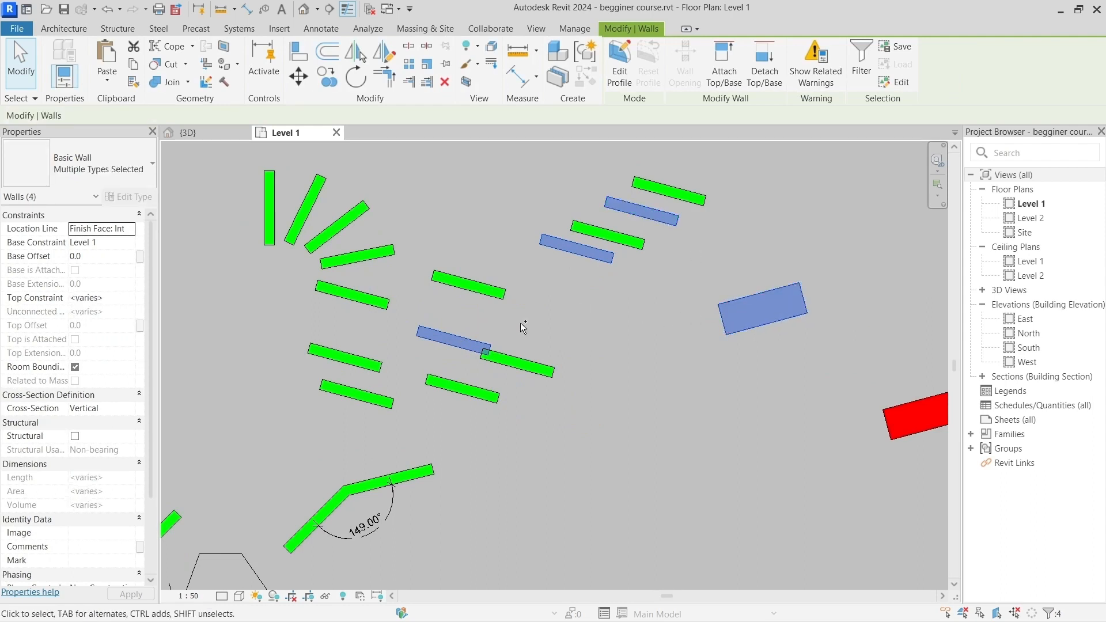
key(Delete)
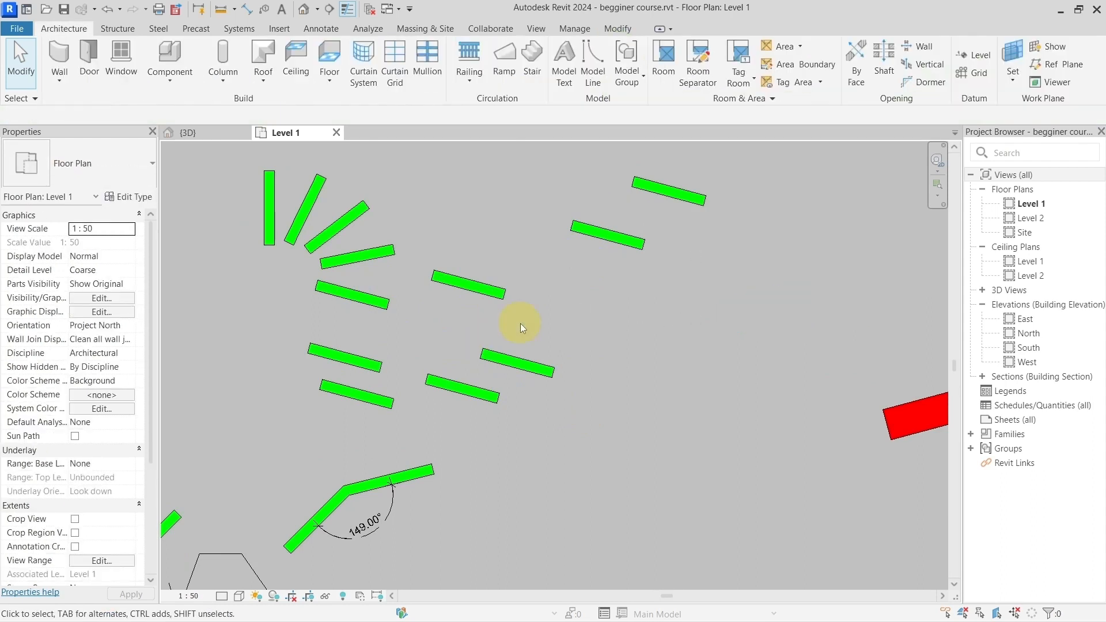
middle_drag(680, 308, 583, 357)
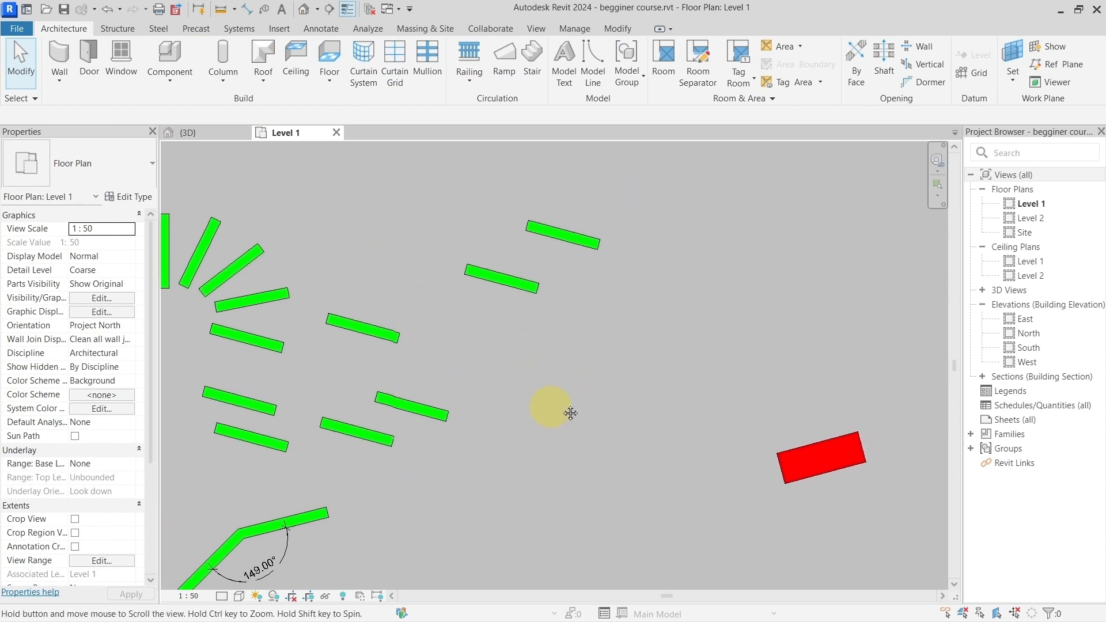
middle_drag(548, 408, 601, 387)
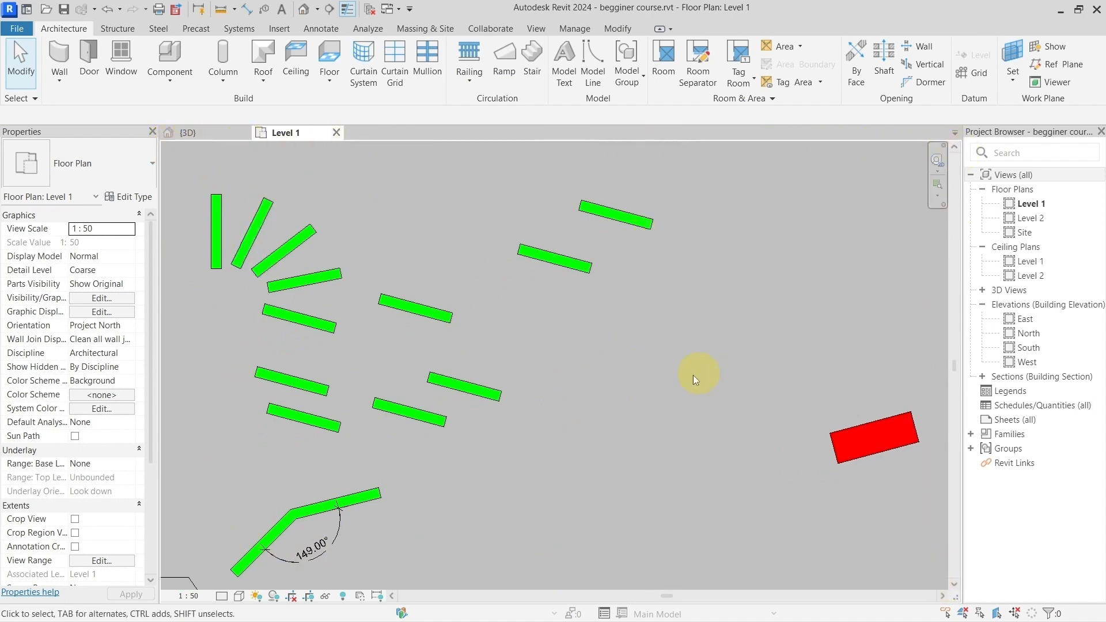
scroll(615, 381, down, 4)
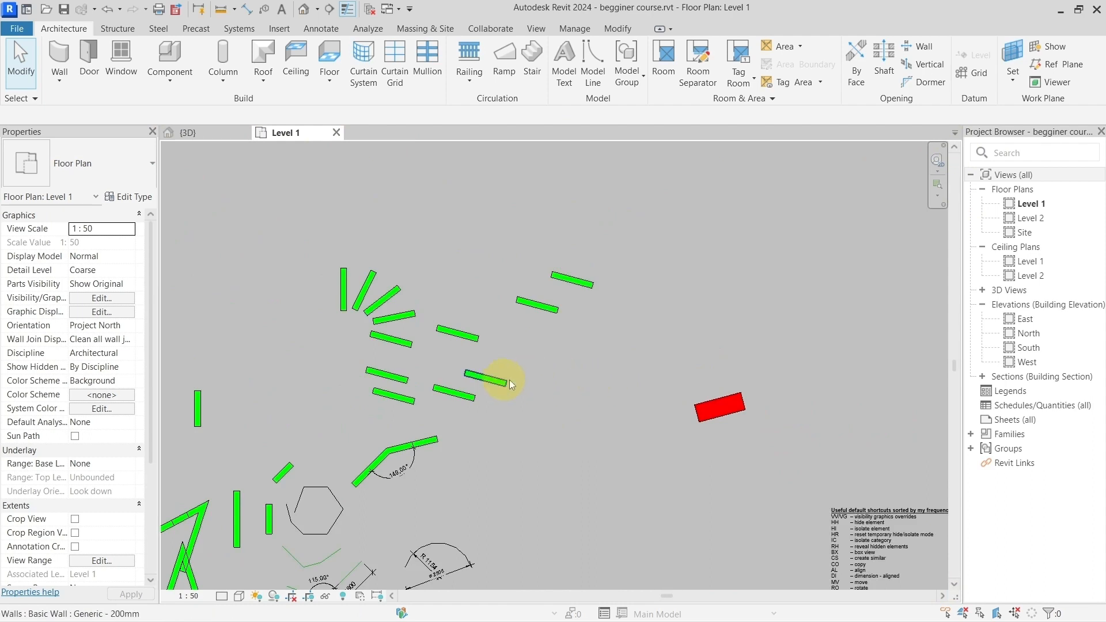
scroll(512, 382, up, 2)
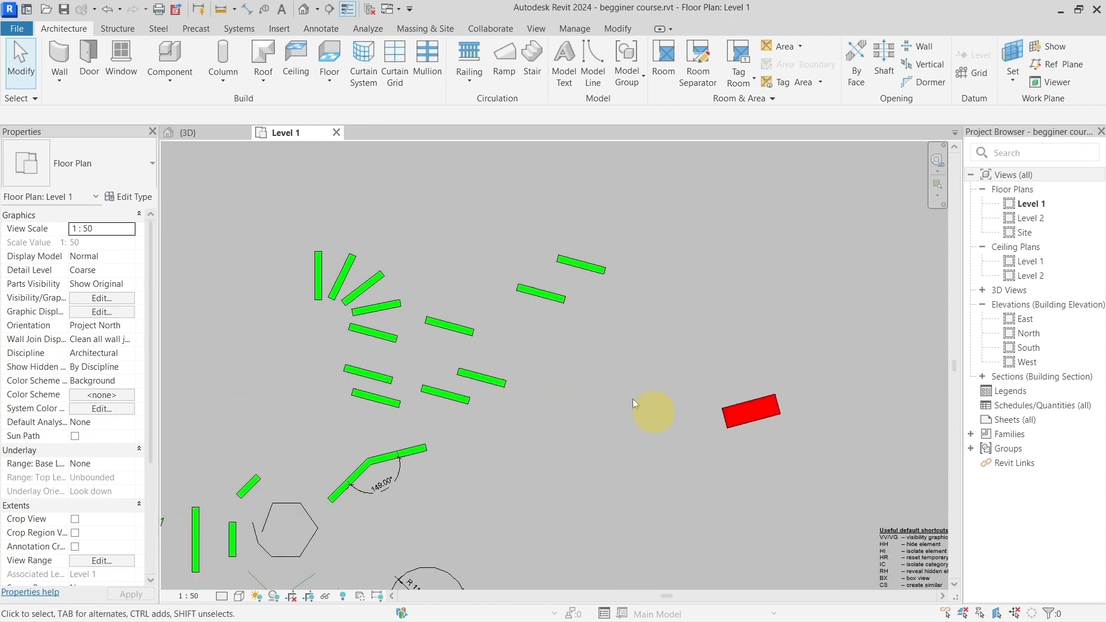
scroll(558, 361, up, 2)
scroll(536, 371, down, 1)
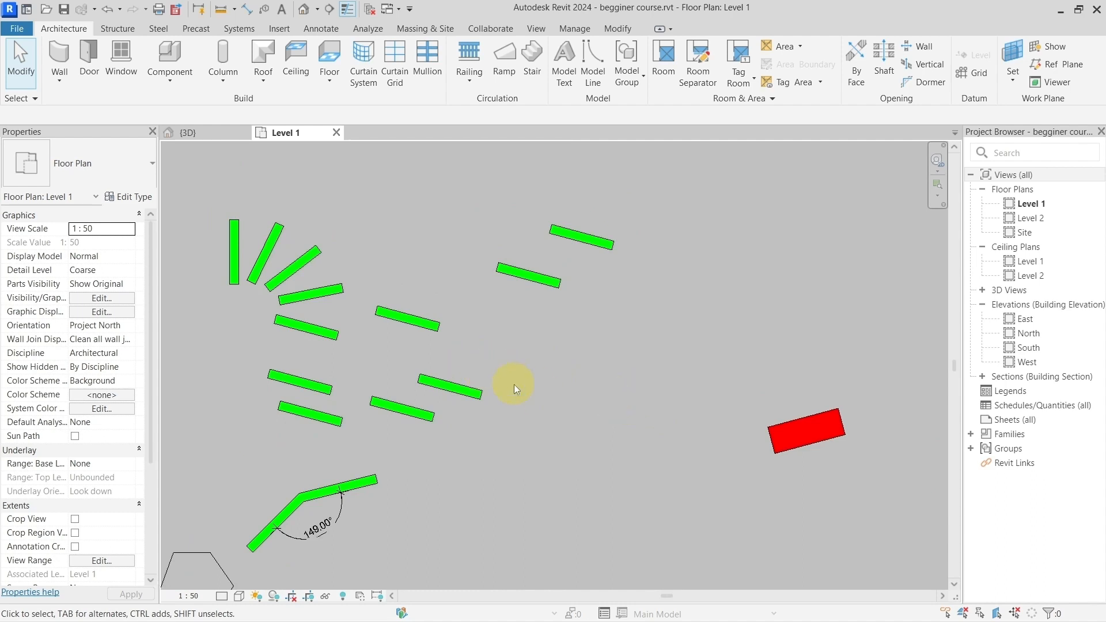
middle_drag(532, 497, 526, 469)
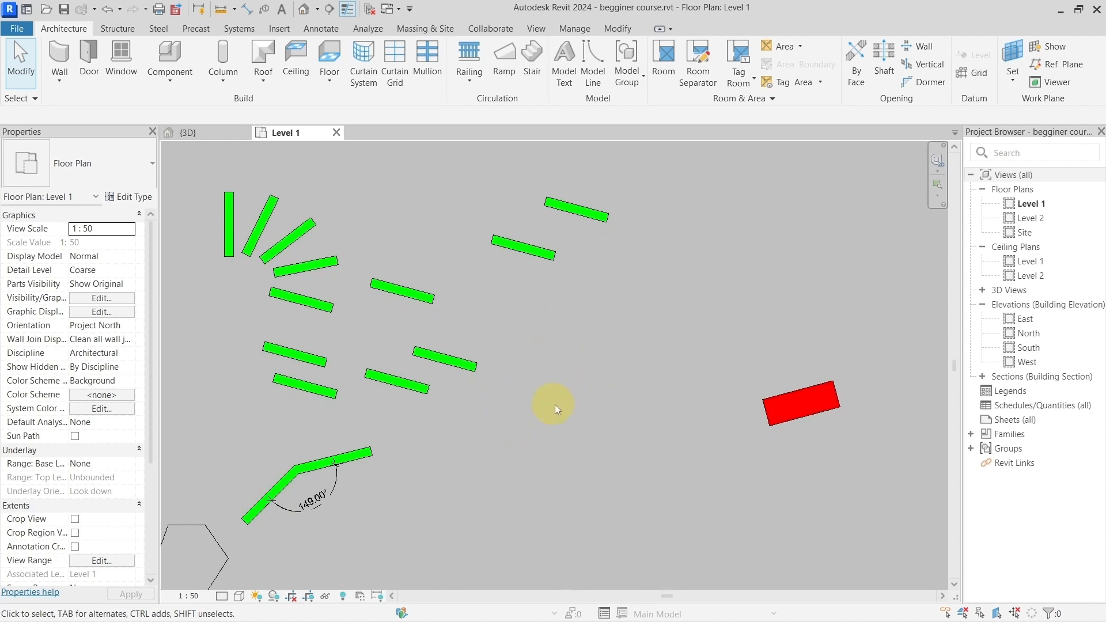
Step: Examine the default shortcuts list for the entry on revealing hidden elements
scroll(557, 444, down, 1)
middle_drag(666, 467, 419, 306)
scroll(564, 457, up, 4)
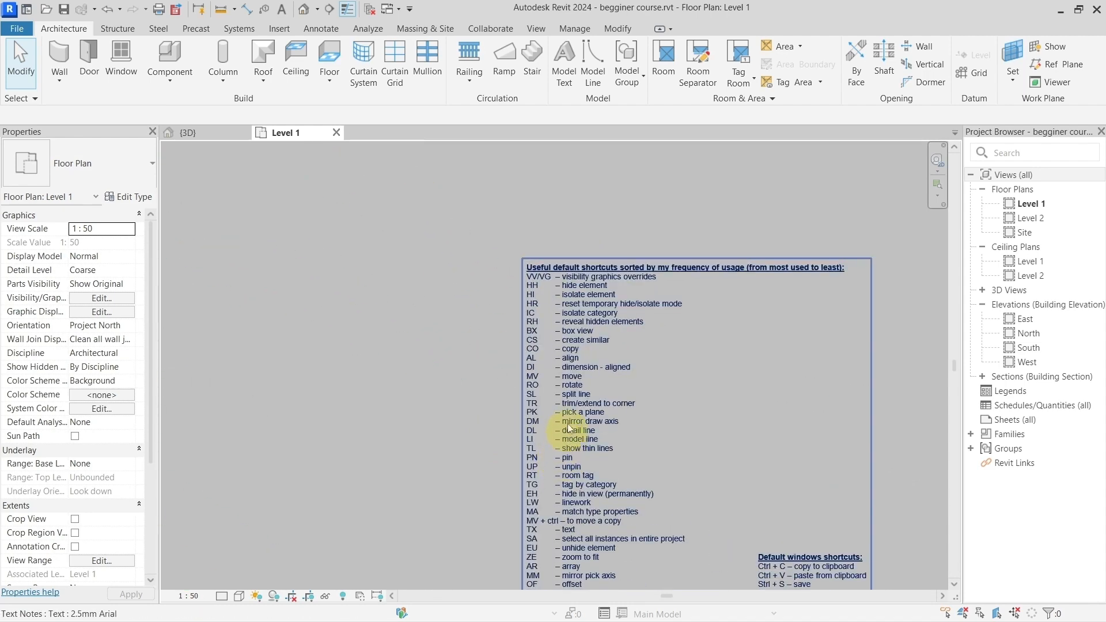
scroll(569, 324, up, 4)
scroll(520, 324, up, 2)
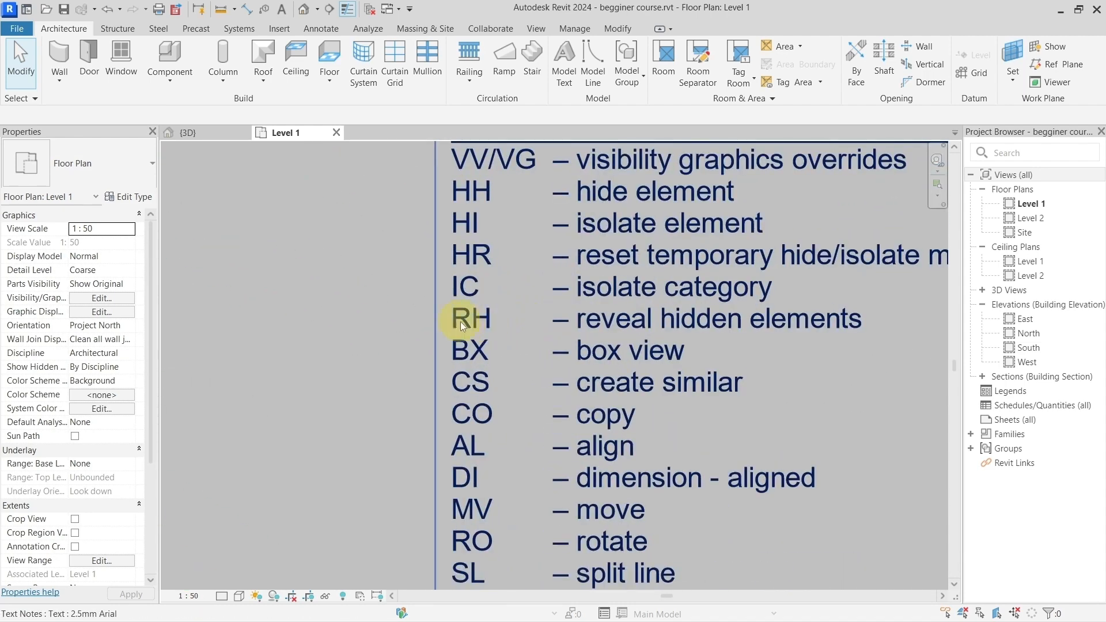
scroll(573, 319, down, 5)
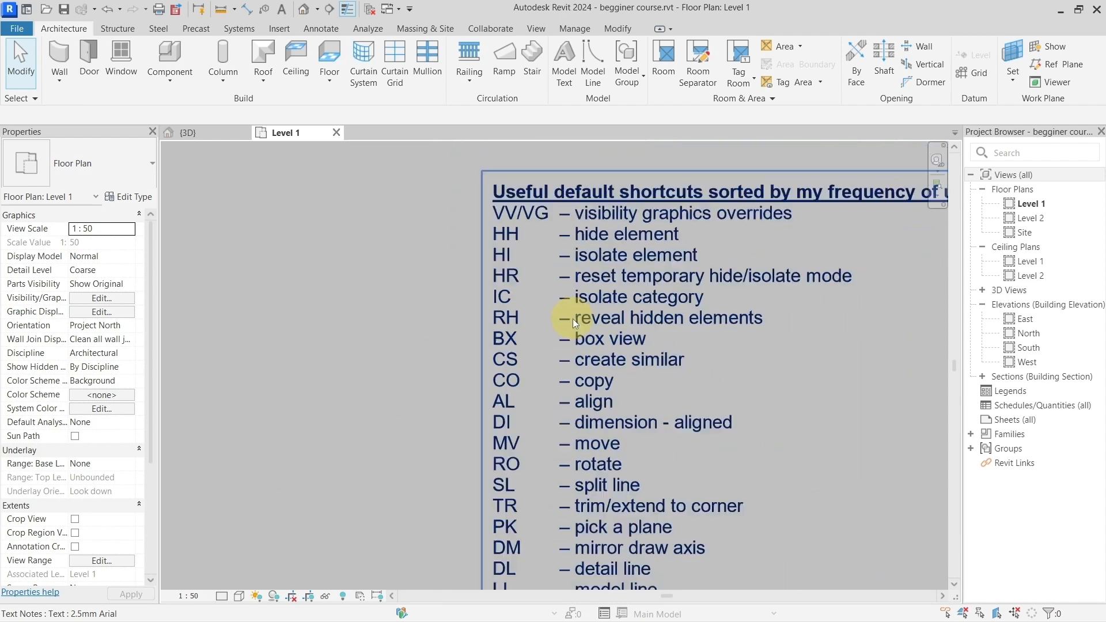
middle_drag(447, 255, 671, 427)
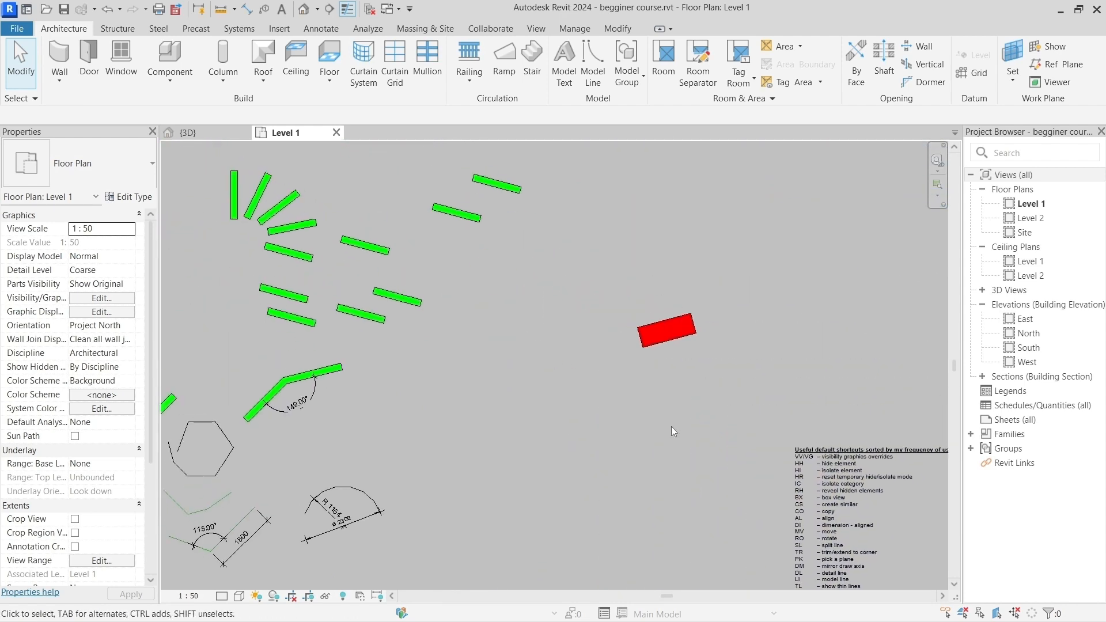
Step: Turn on Reveal Hidden Elements mode for the walls in the Level 1 plan
middle_drag(463, 327, 519, 384)
scroll(494, 395, up, 2)
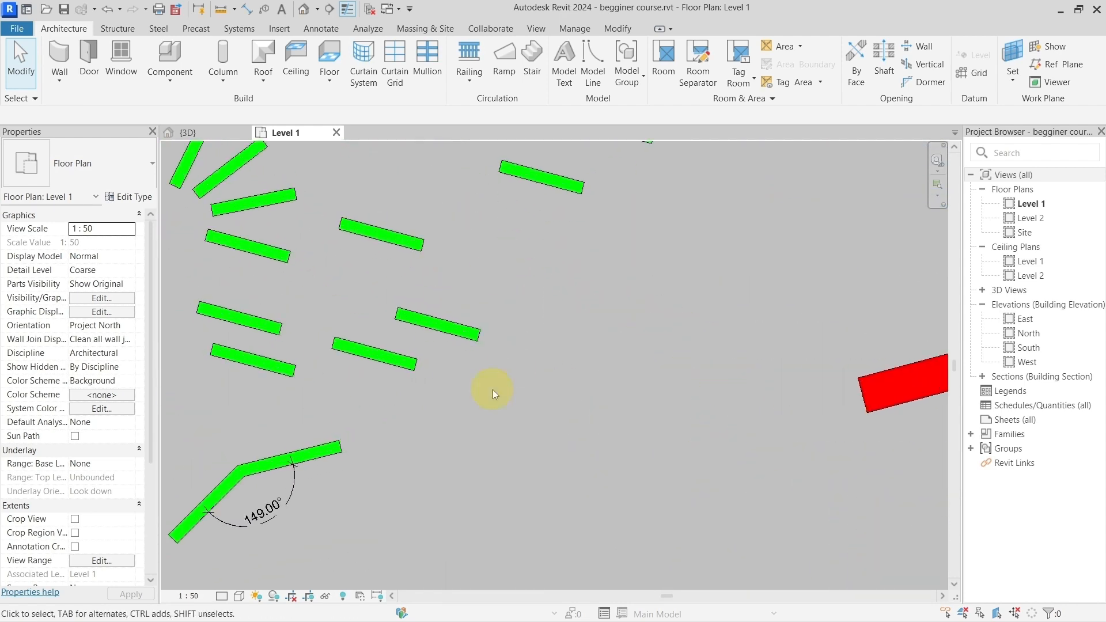
scroll(490, 358, up, 1)
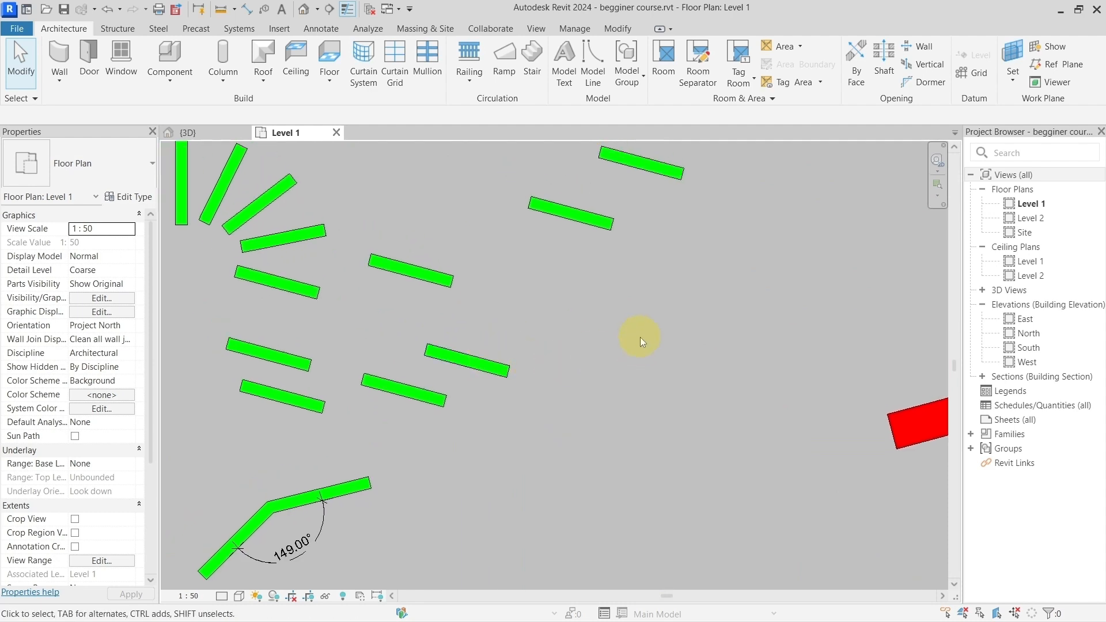
key(r)
key(h)
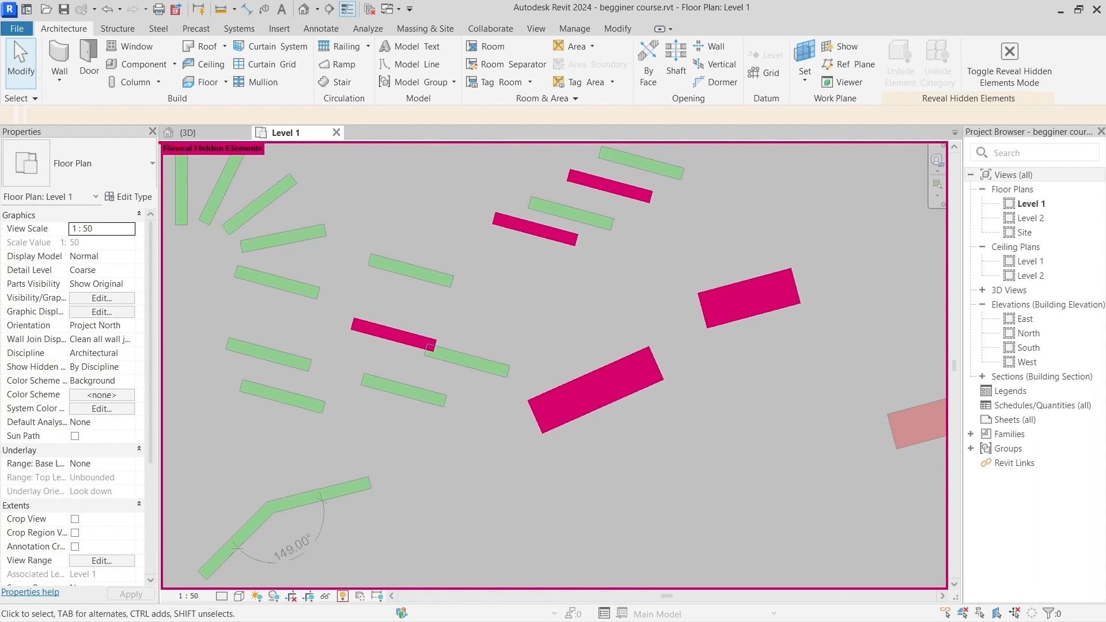
ctrl+drag(150, 137, 294, 164)
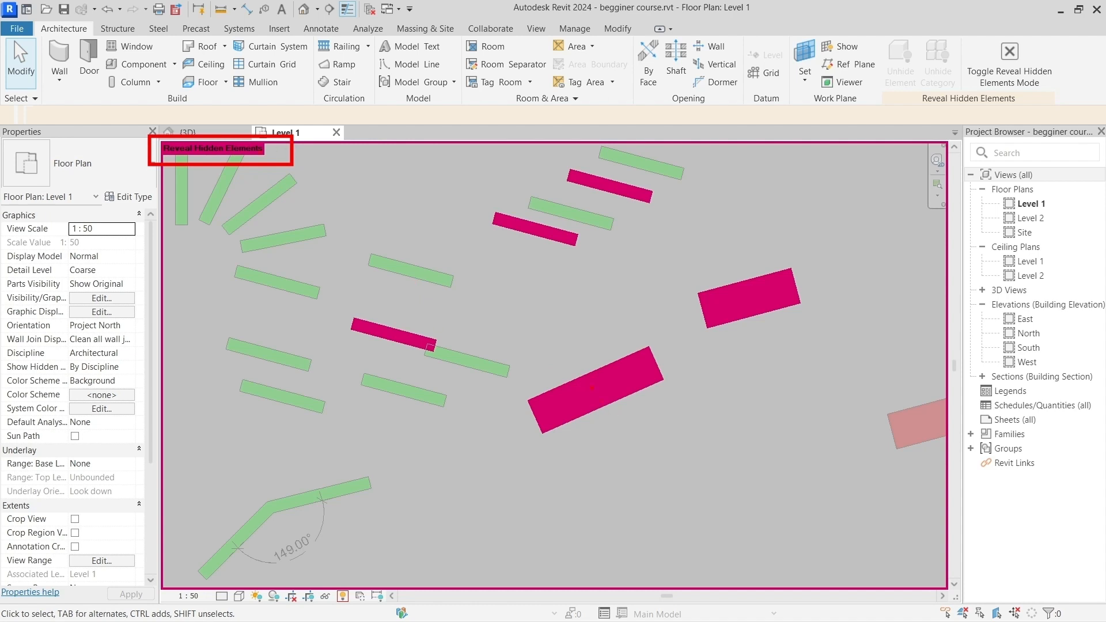
drag(738, 331, 752, 390)
drag(617, 414, 669, 471)
drag(388, 349, 366, 428)
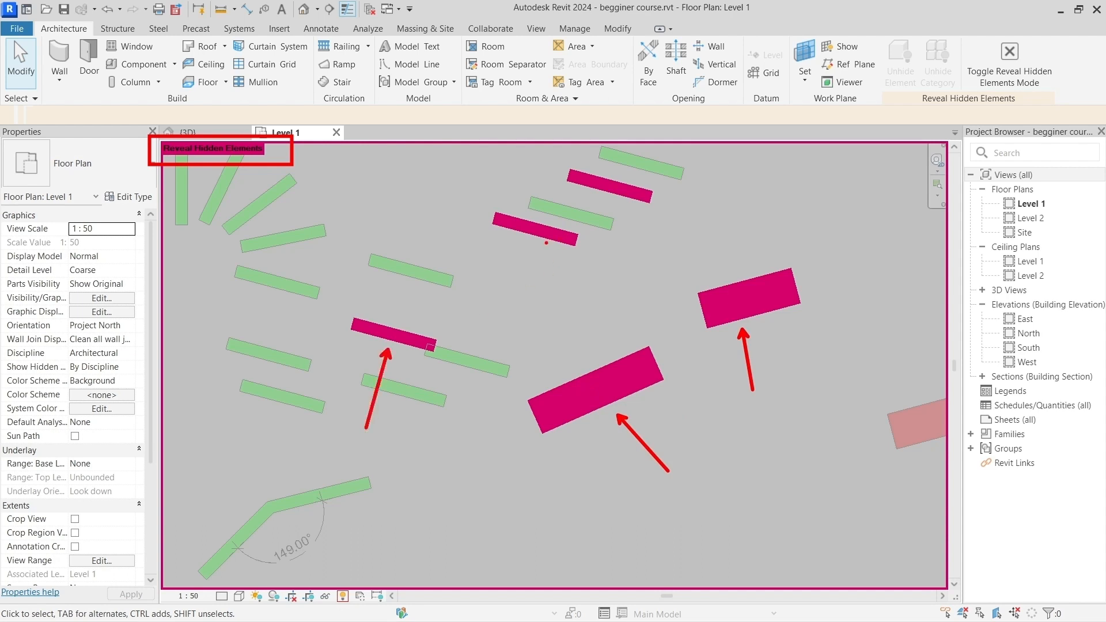
drag(546, 243, 533, 331)
drag(617, 204, 619, 284)
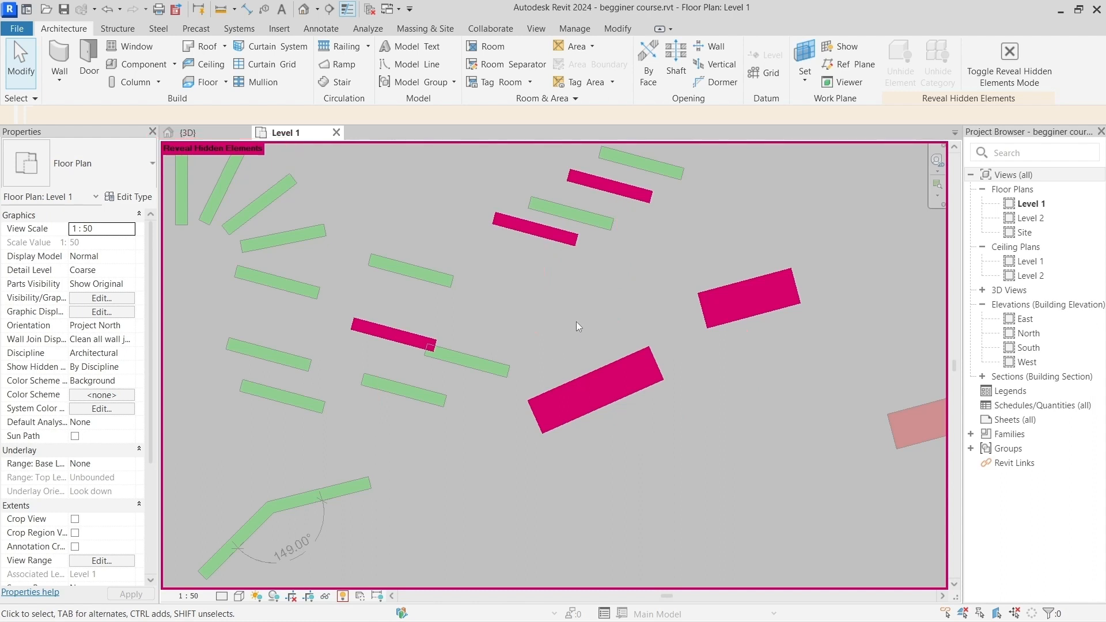
Step: Unhide the two red walls, the two staggered green walls and the upper overlapping green wall as elements in the view
click(606, 383)
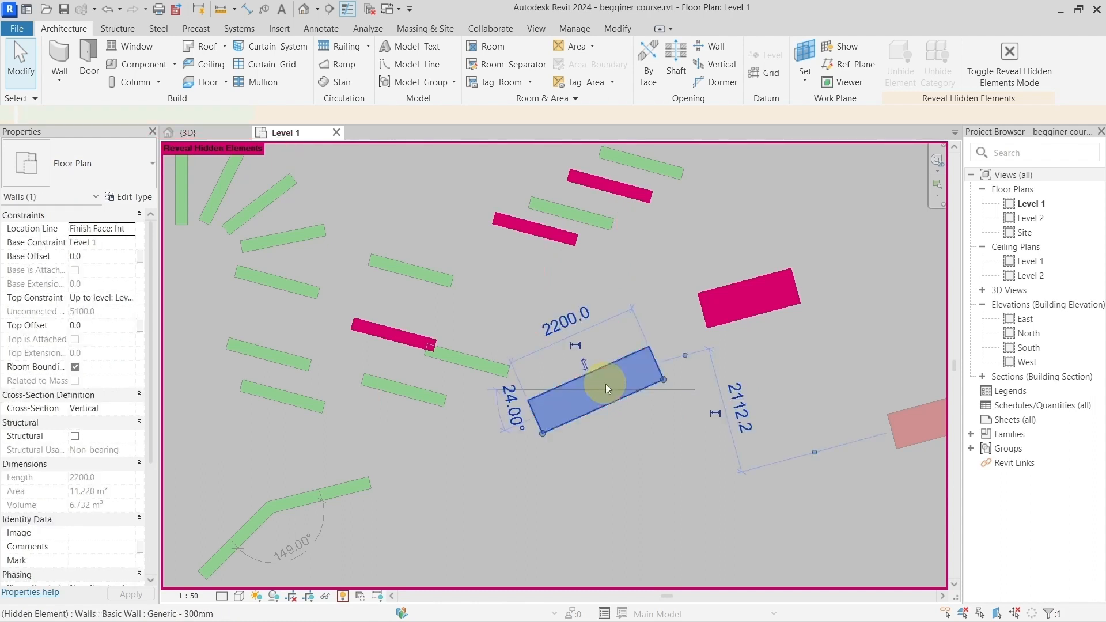
ctrl+click(711, 312)
ctrl+click(622, 189)
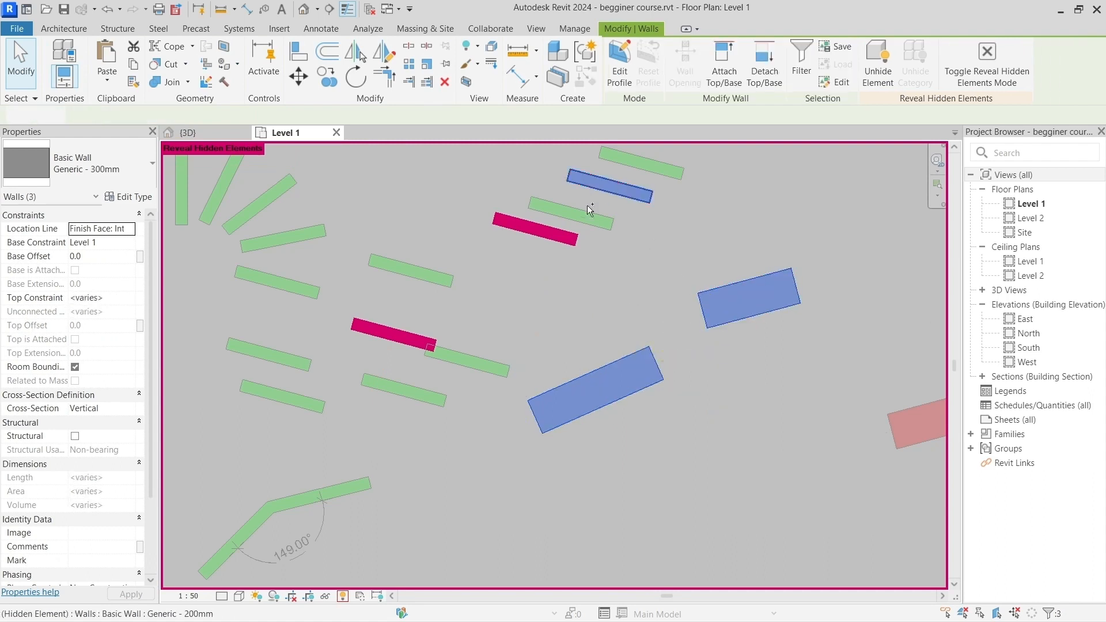
ctrl+click(569, 239)
ctrl+click(404, 333)
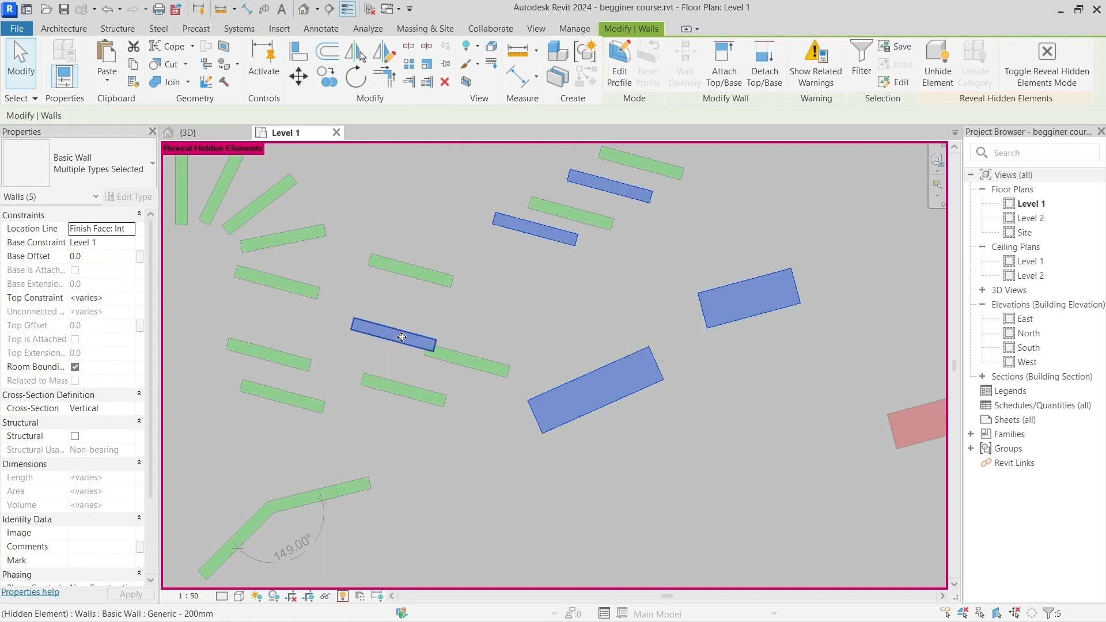
right_click(402, 337)
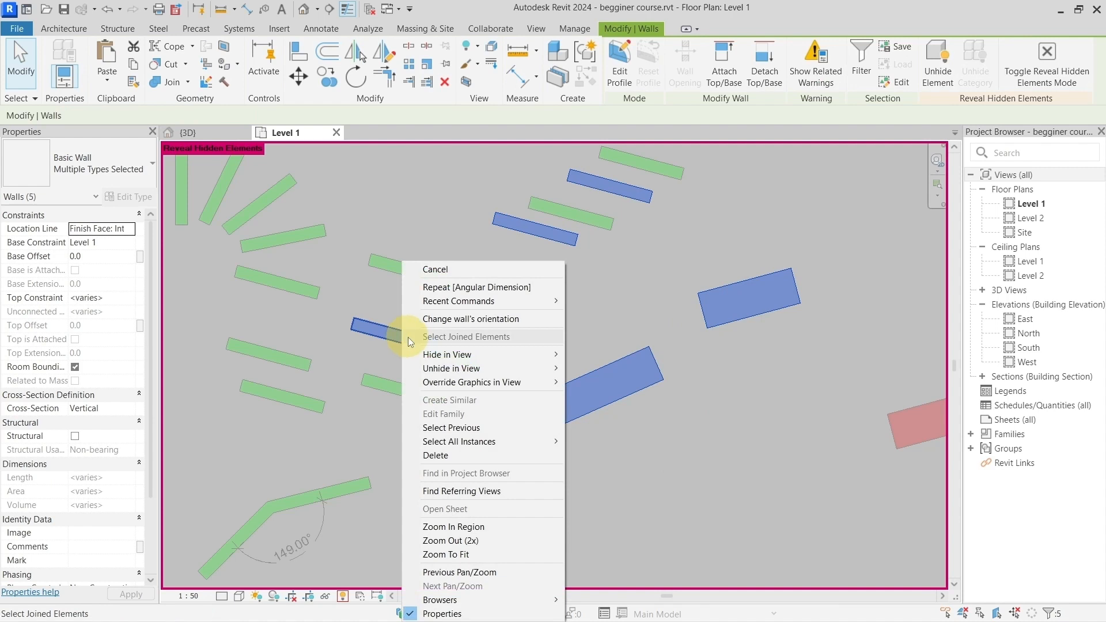
mouse_move(547, 369)
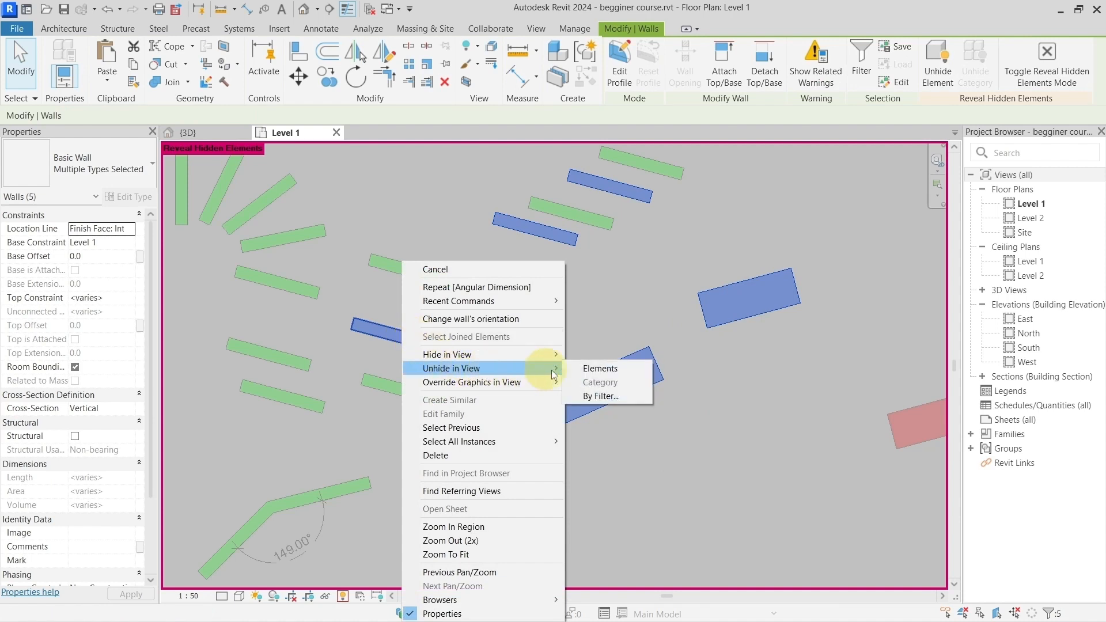
click(590, 370)
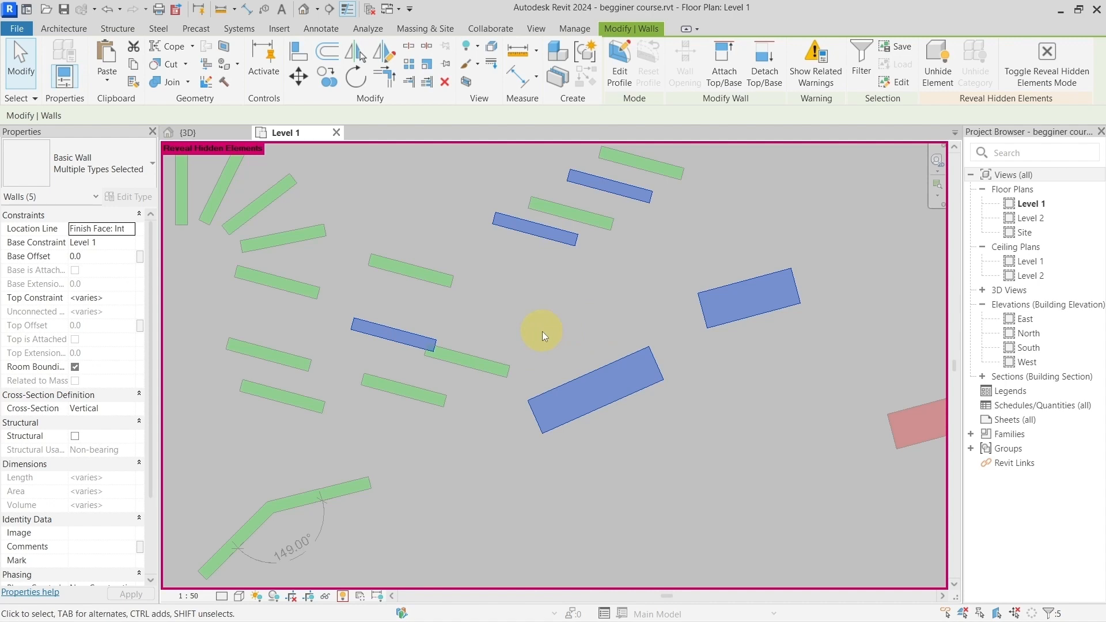
click(556, 326)
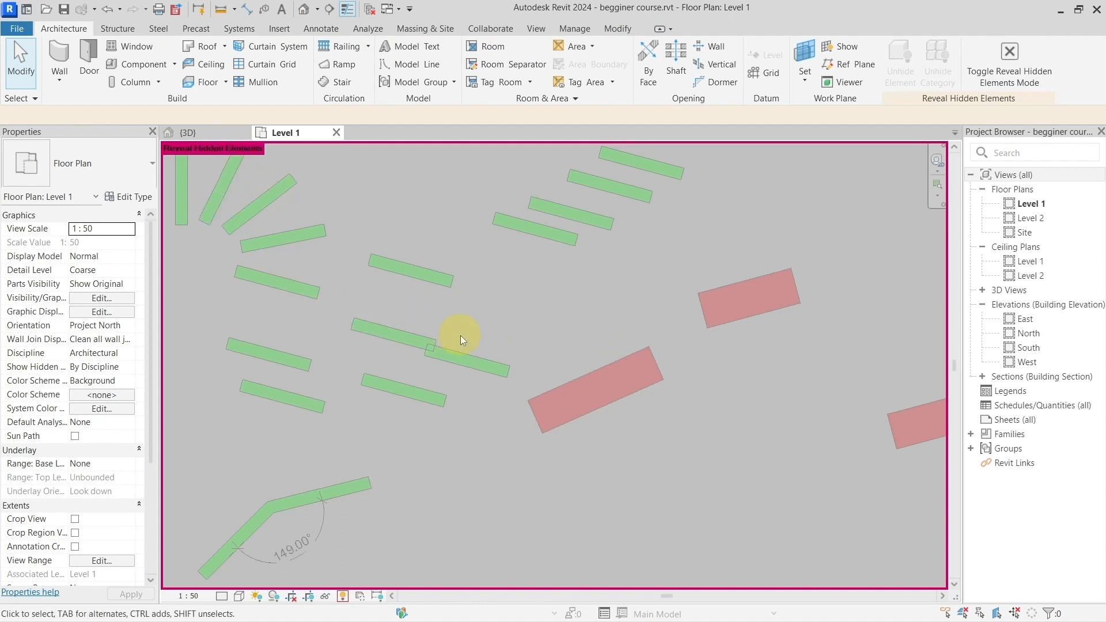
scroll(488, 334, down, 3)
middle_drag(513, 352, 481, 327)
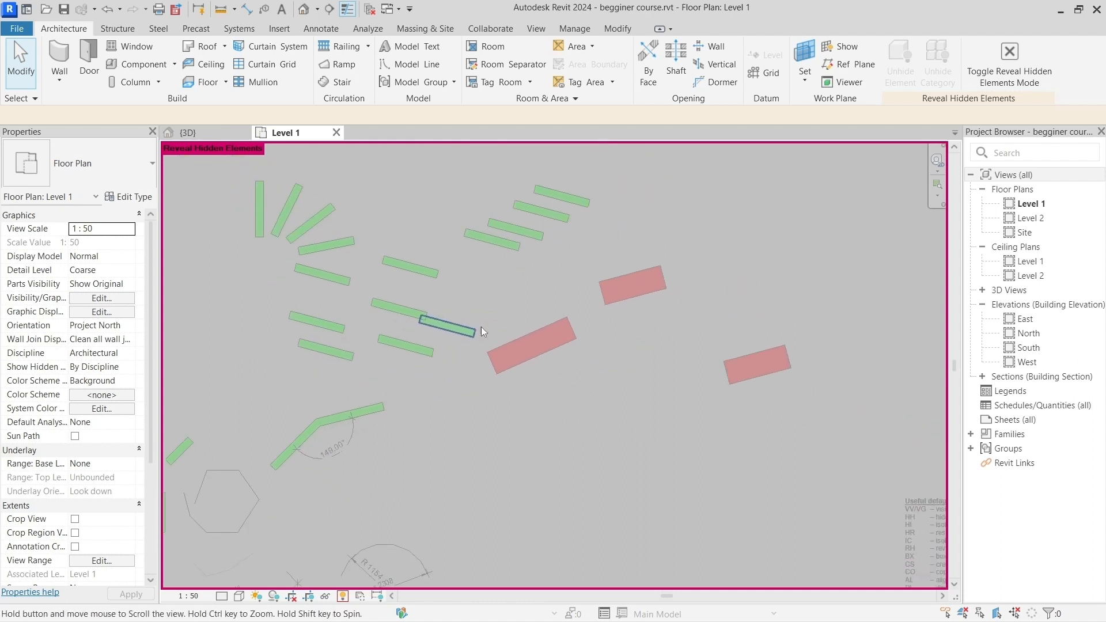
Step: Turn off Reveal Hidden Elements mode in the Level 1 plan
scroll(450, 351, up, 2)
scroll(451, 351, up, 1)
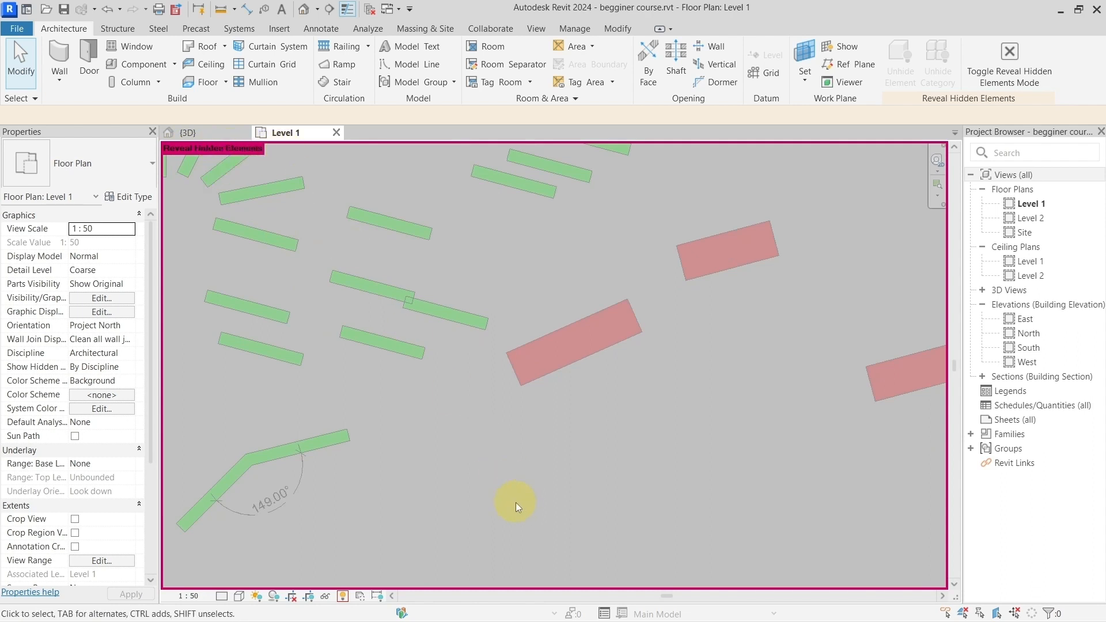
key(r)
key(h)
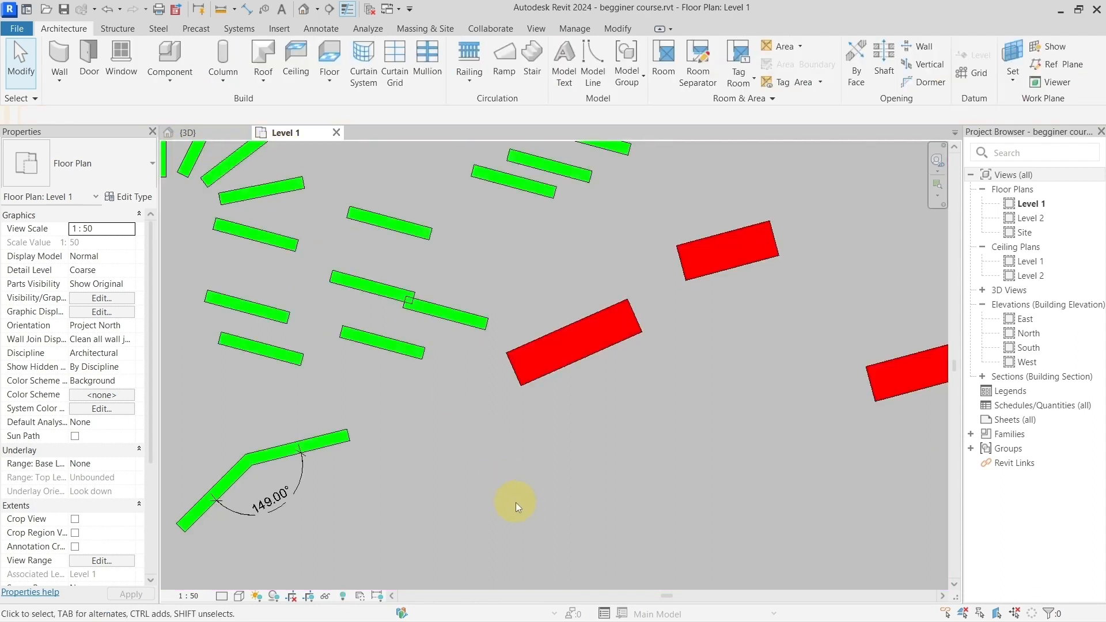
Step: Temporarily hide the upper red wall, the red wall nearest the green ones and the lower overlapping green wall, and reset the temporary hide
scroll(575, 391, down, 2)
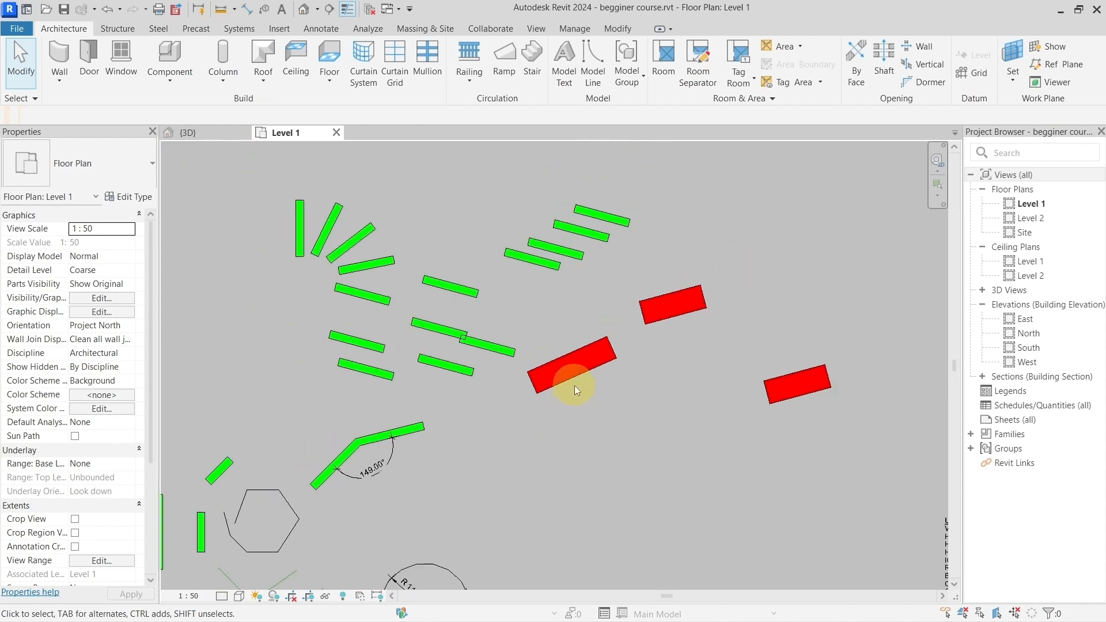
middle_drag(575, 385, 541, 399)
scroll(542, 399, up, 2)
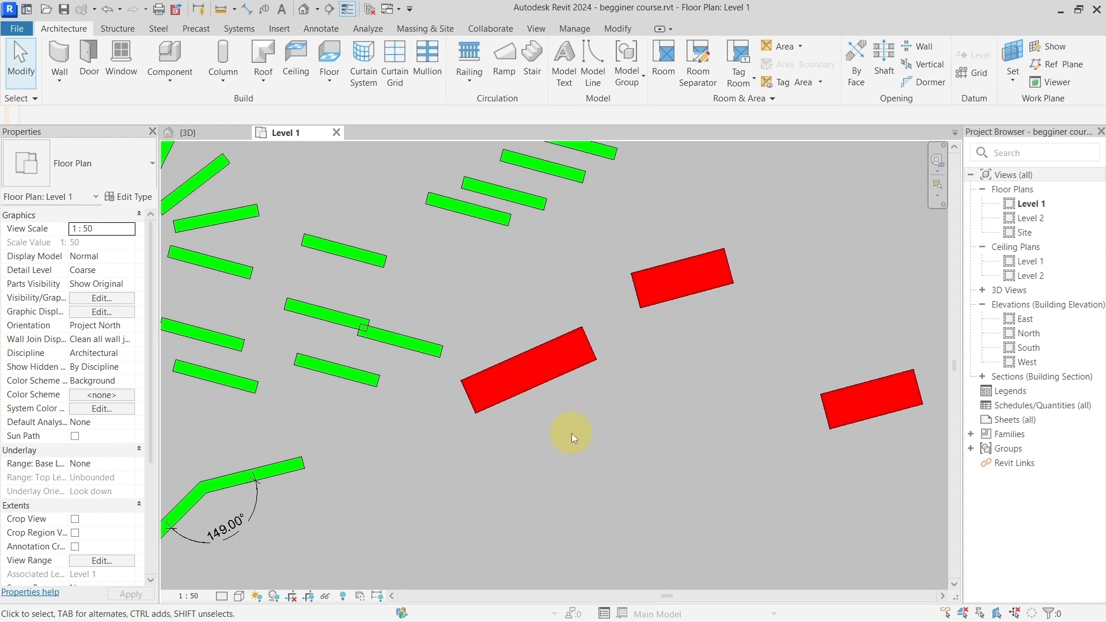
middle_drag(496, 420, 542, 424)
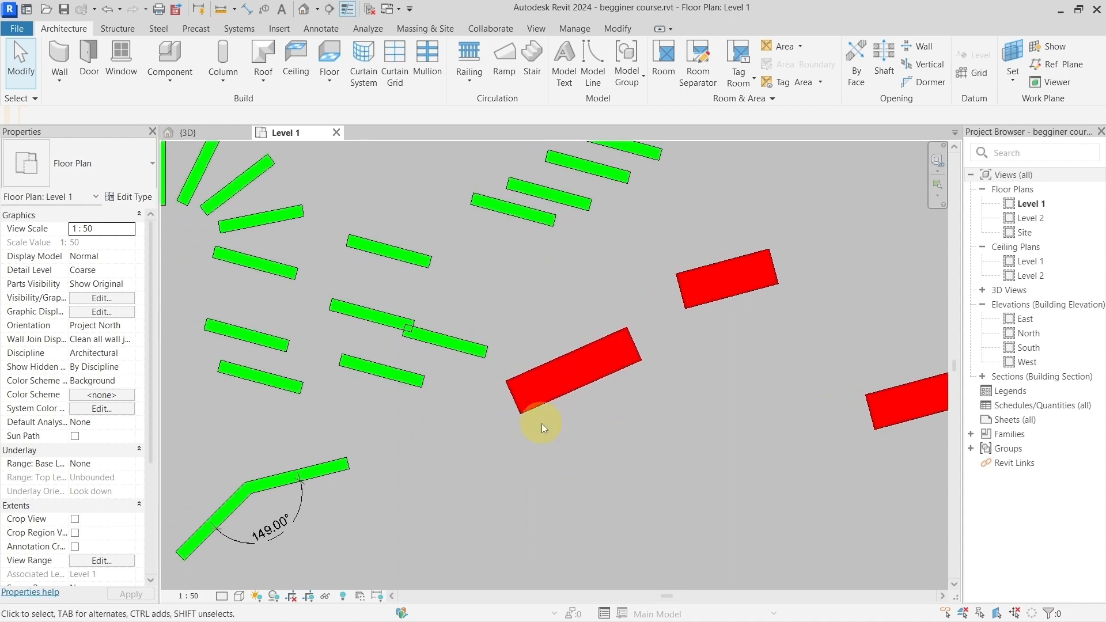
click(557, 387)
ctrl+click(699, 295)
ctrl+click(481, 347)
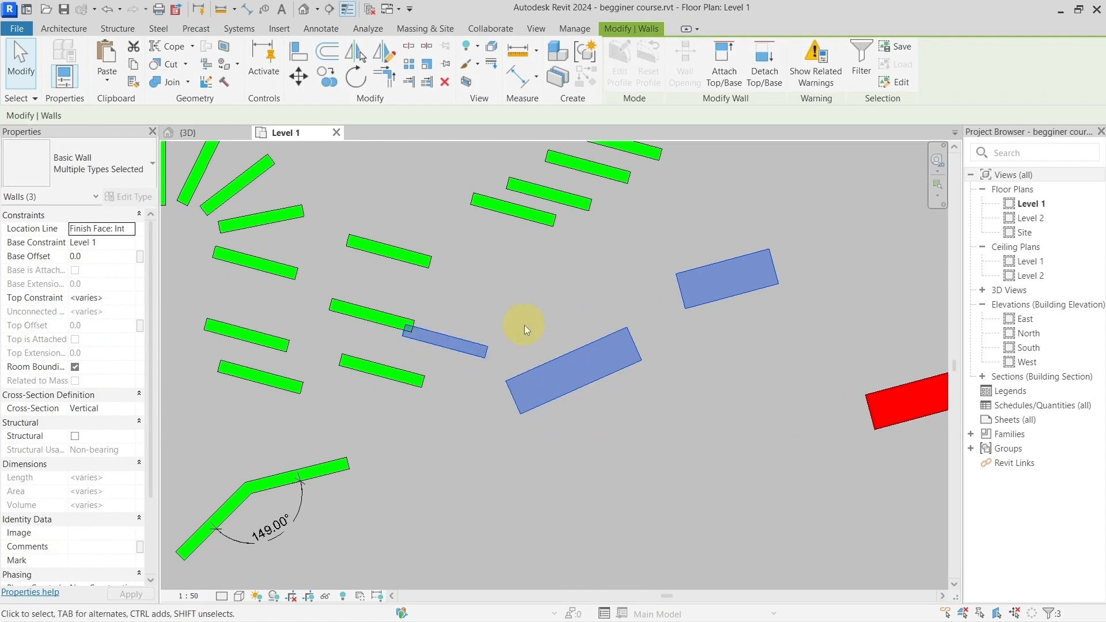
key(h)
key(h)
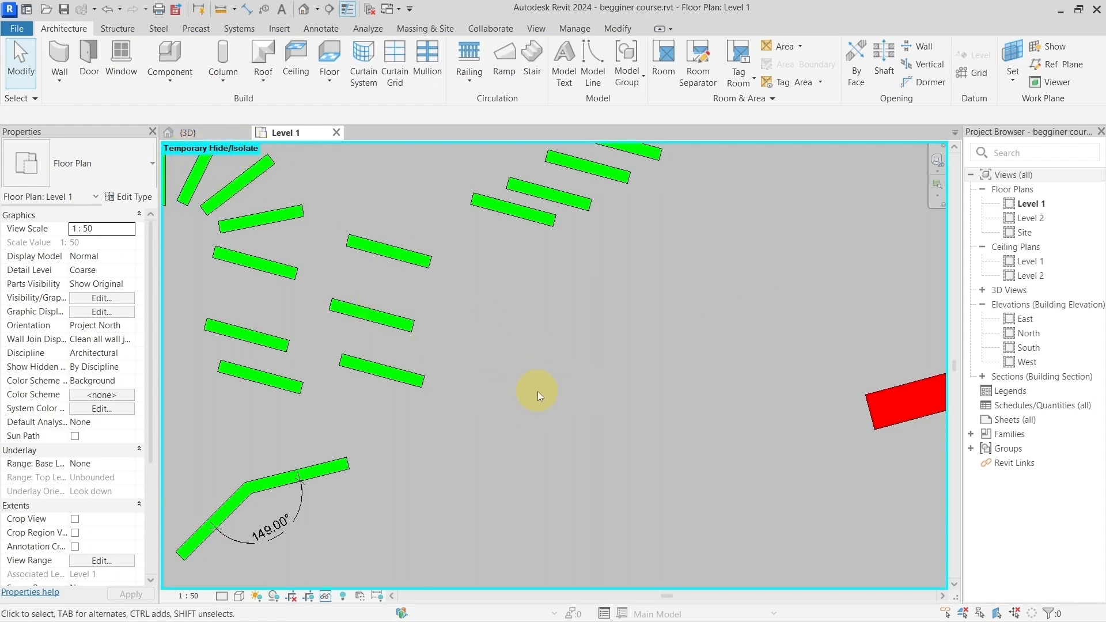
key(h)
key(r)
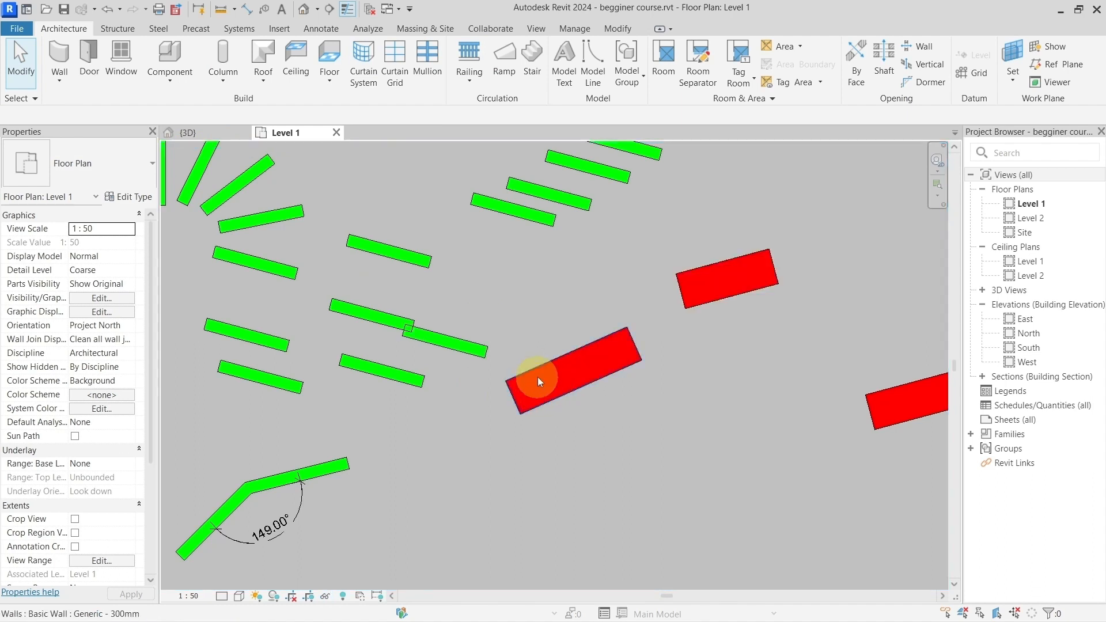
Step: Temporarily isolate the nearest red wall, both overlapping green walls and the green wall above them, and reset the isolation
click(545, 379)
ctrl+click(444, 342)
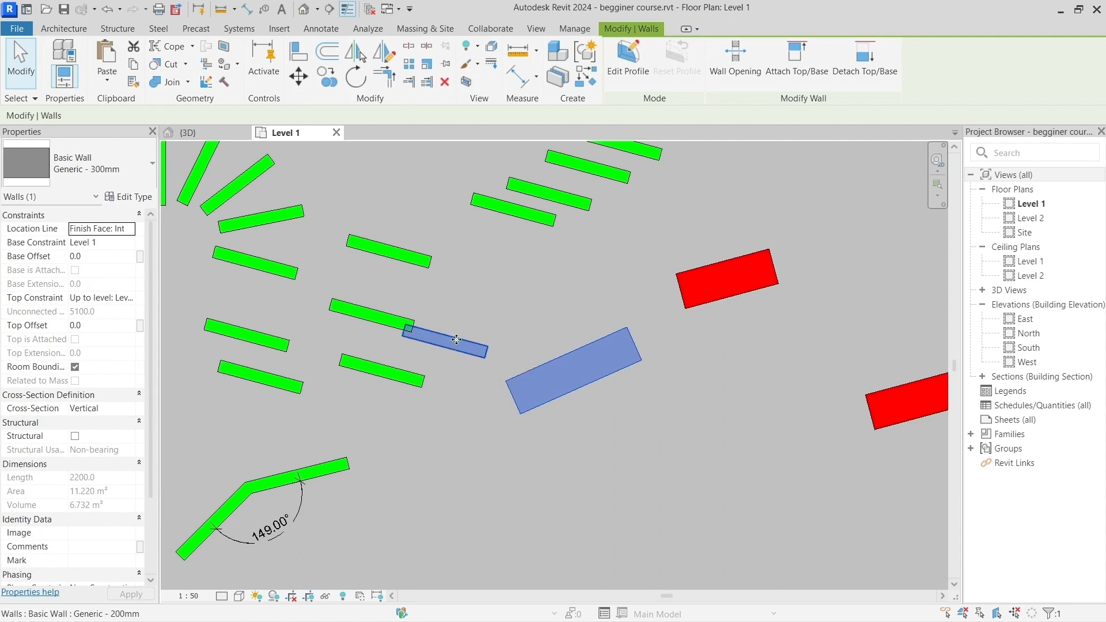
ctrl+click(360, 313)
ctrl+click(389, 251)
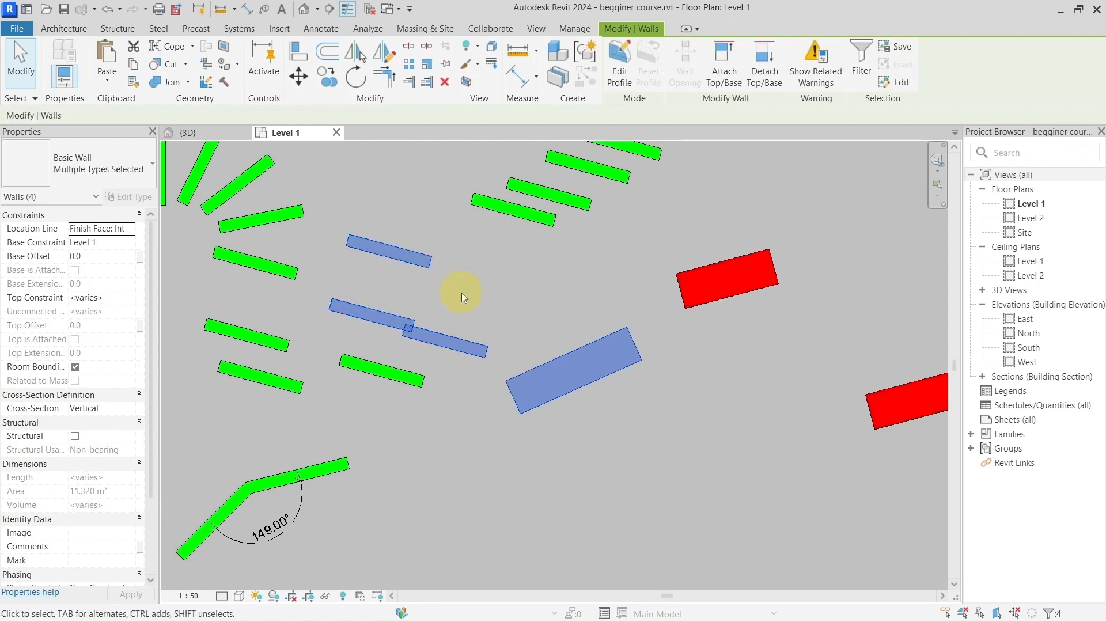
key(h)
key(i)
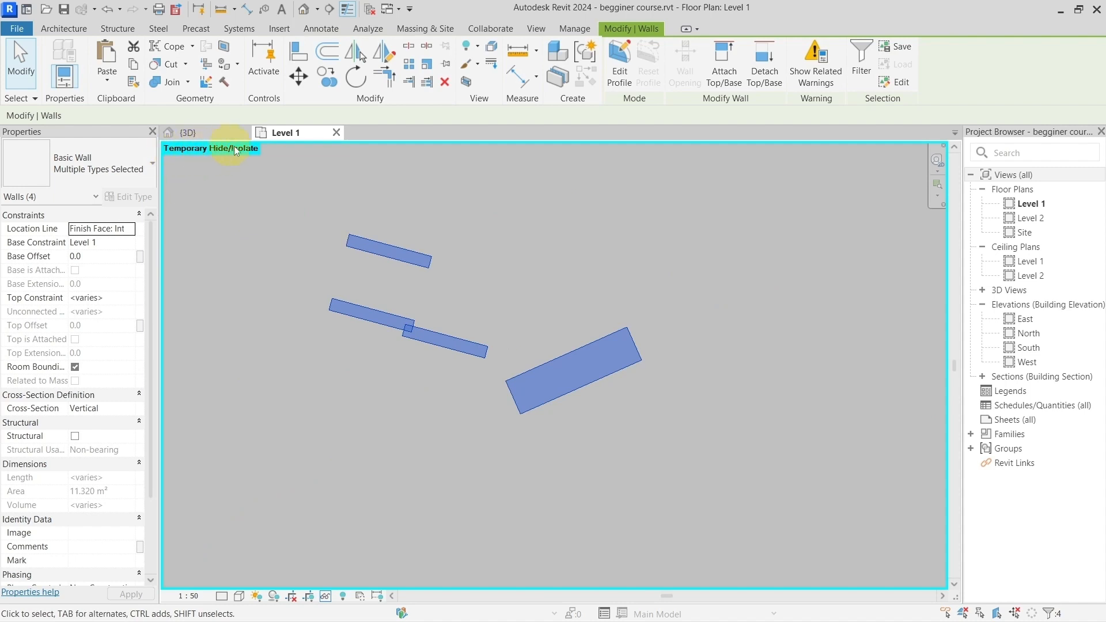
click(461, 295)
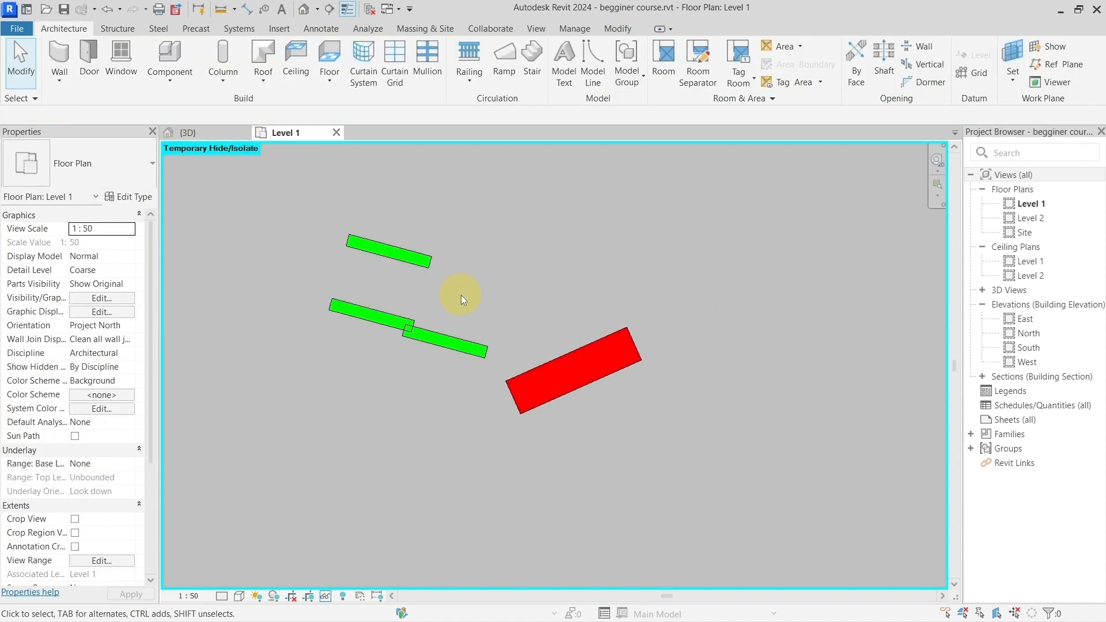
key(h)
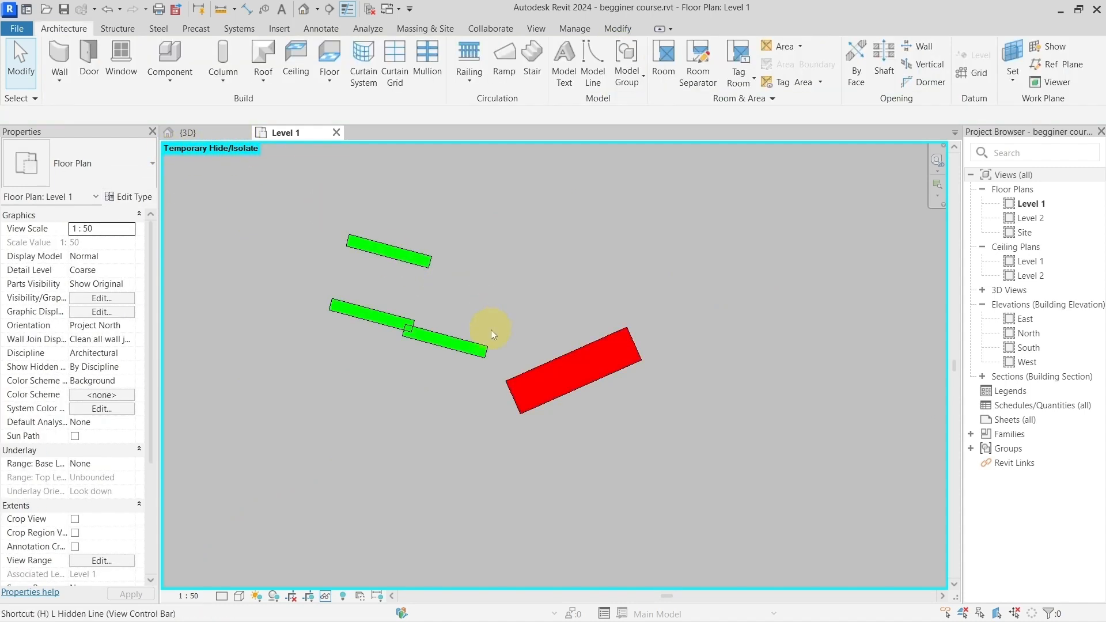
key(r)
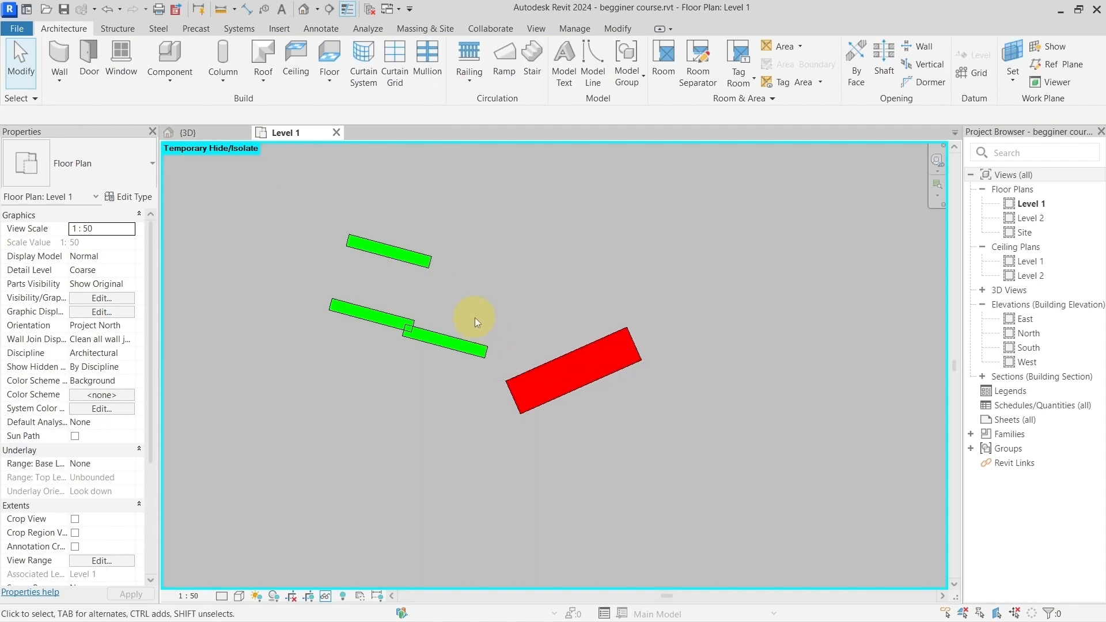
key(h)
key(r)
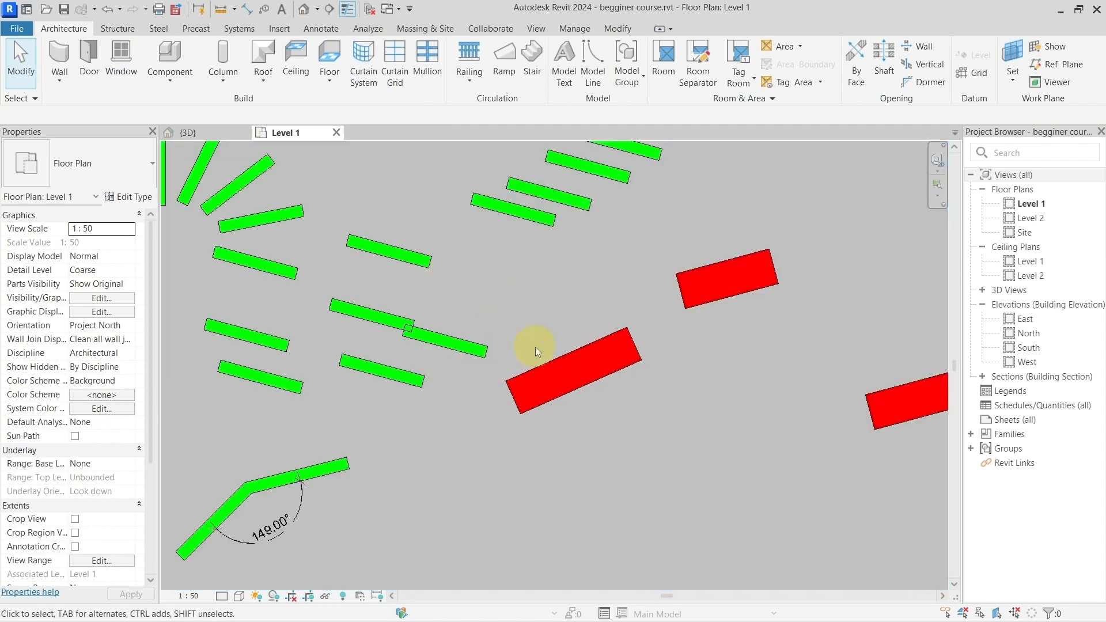
Step: Isolate the Walls category from the red wall nearest the green ones, and reset the temporary isolation
click(559, 377)
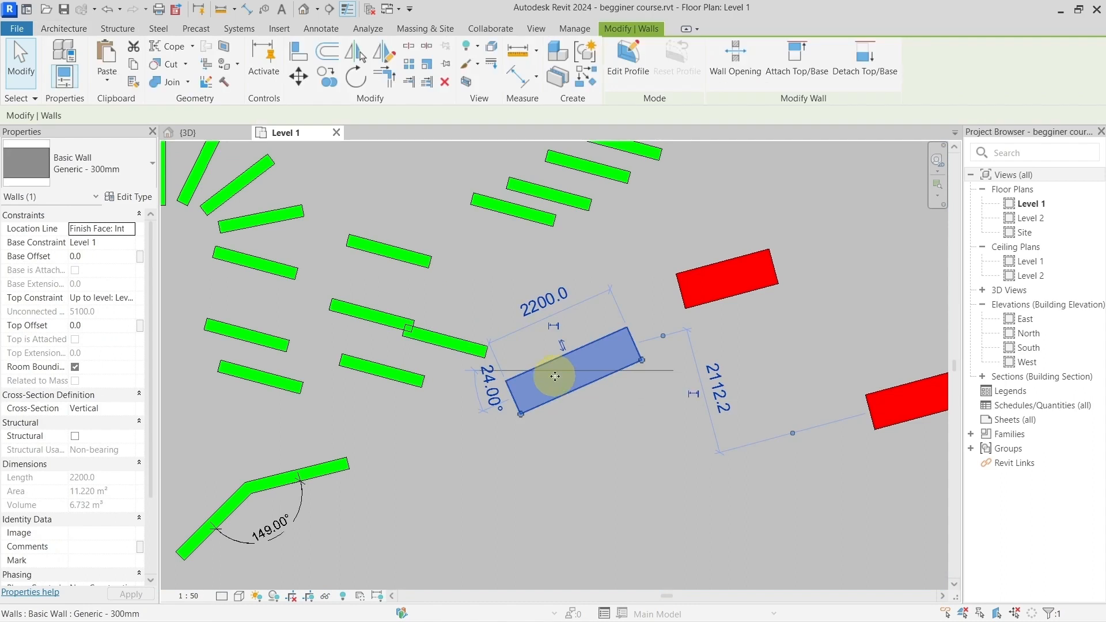
key(i)
key(c)
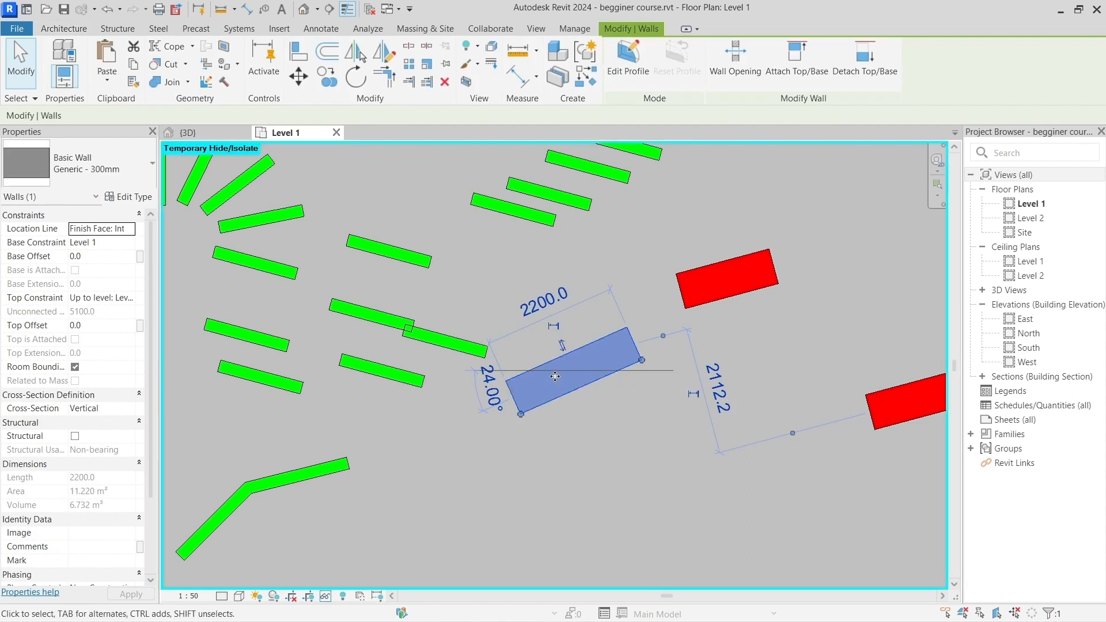
scroll(474, 436, down, 5)
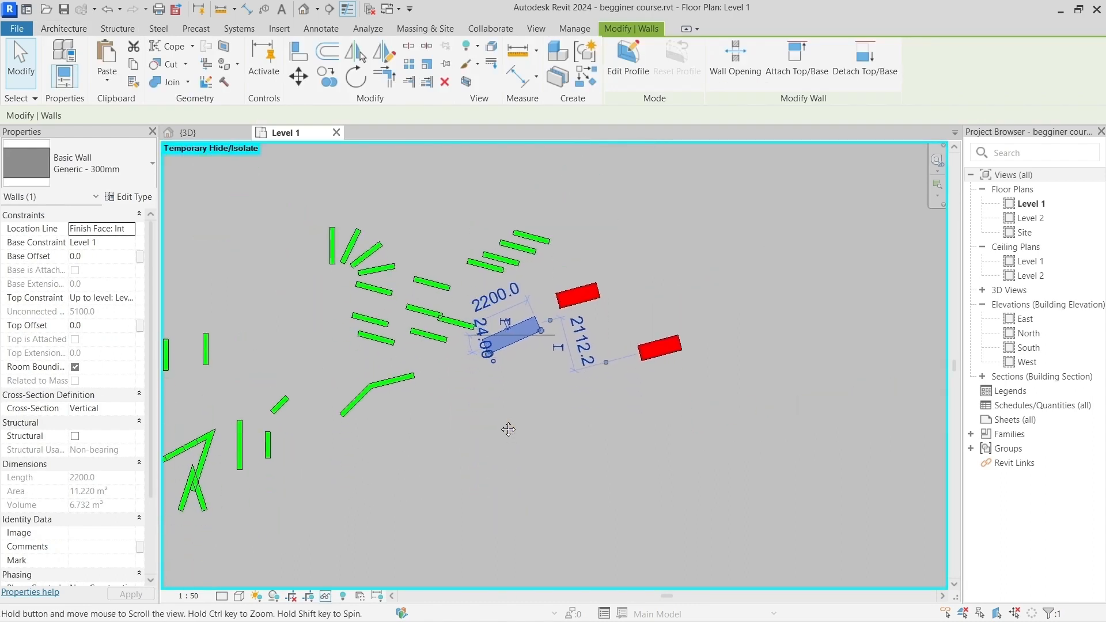
scroll(493, 444, up, 1)
scroll(493, 405, up, 3)
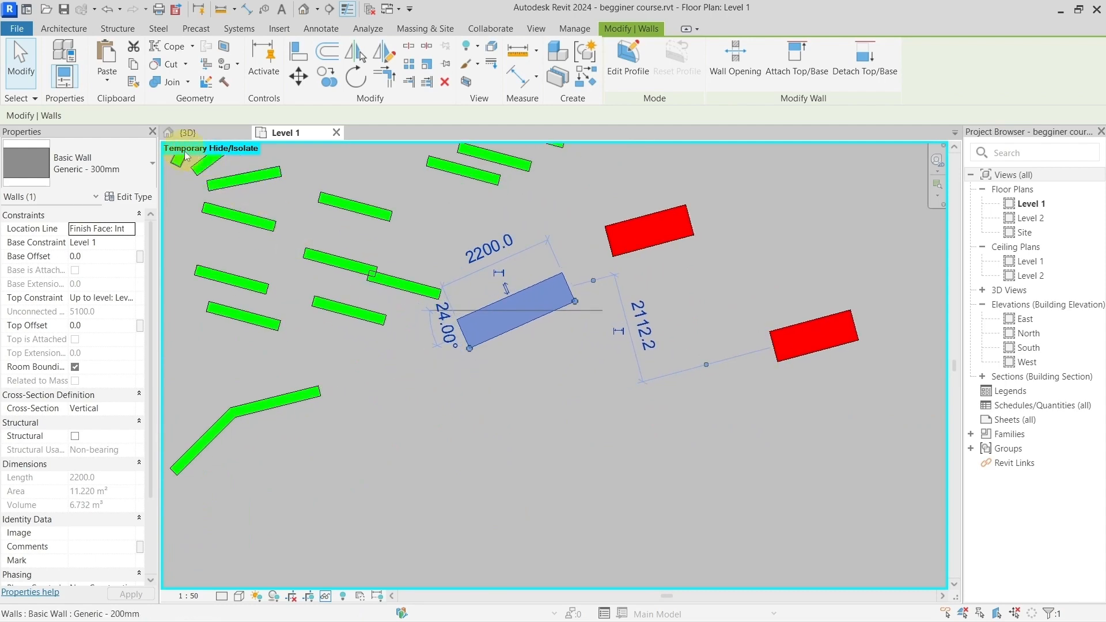
click(495, 410)
key(h)
key(r)
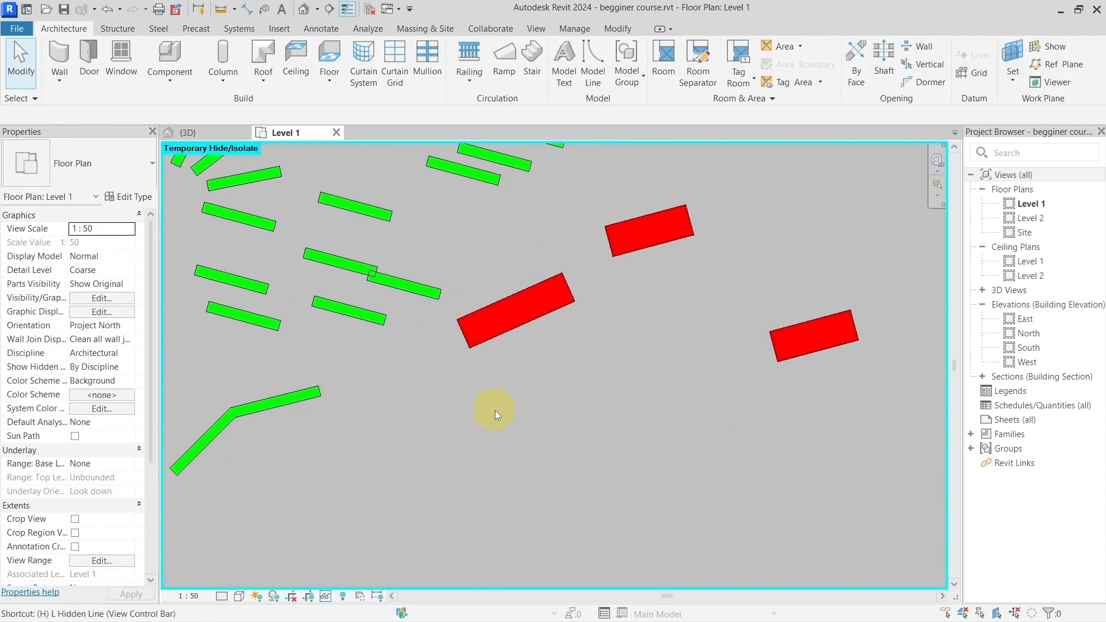
Step: Hide the nearest red wall, the lower overlapping green wall and the upper red wall permanently in the view
scroll(481, 409, down, 1)
middle_drag(461, 308, 473, 329)
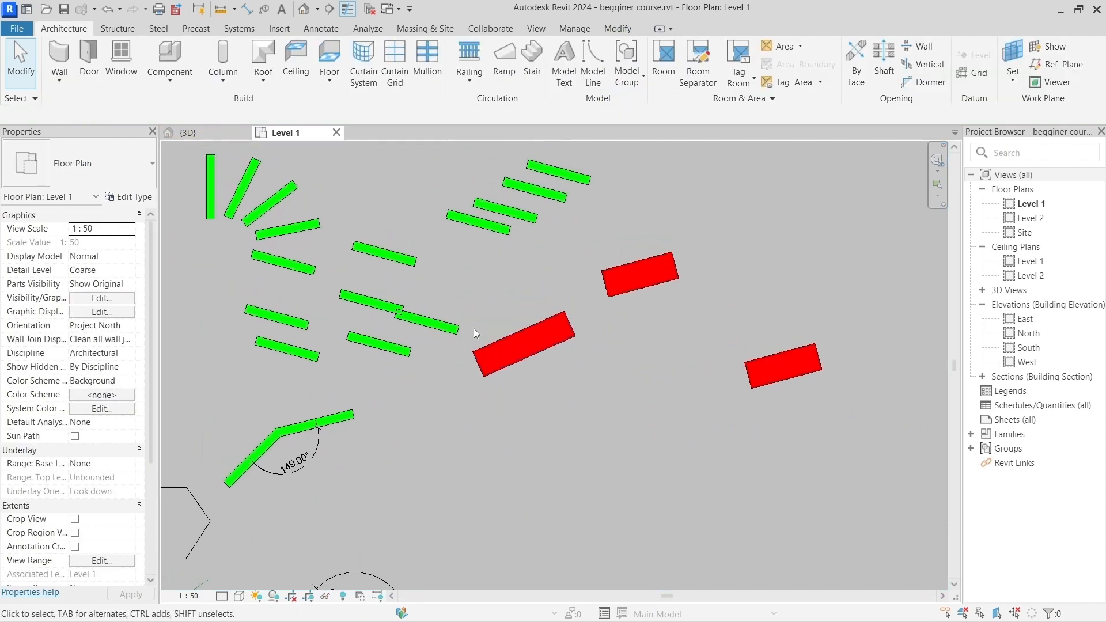
scroll(473, 329, up, 1)
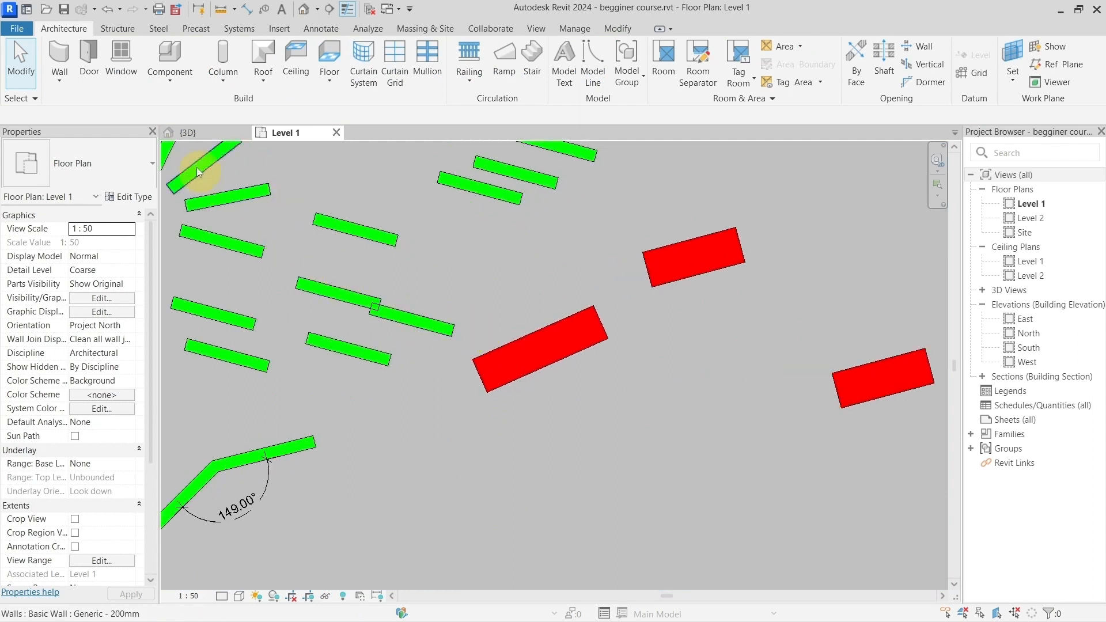
click(499, 362)
ctrl+click(417, 325)
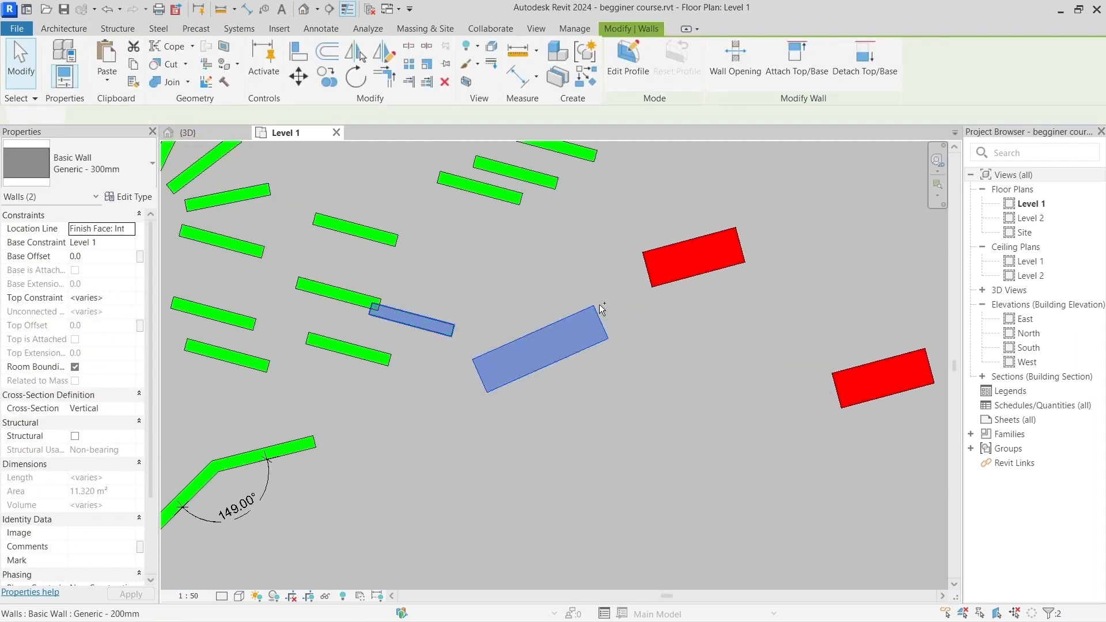
ctrl+click(669, 272)
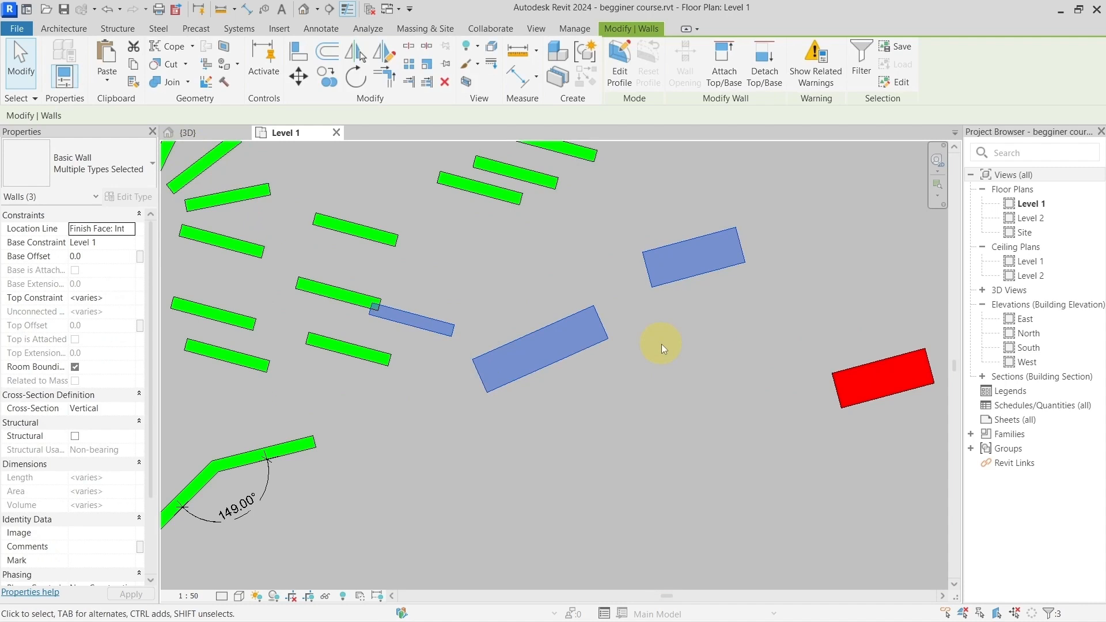
key(Delete)
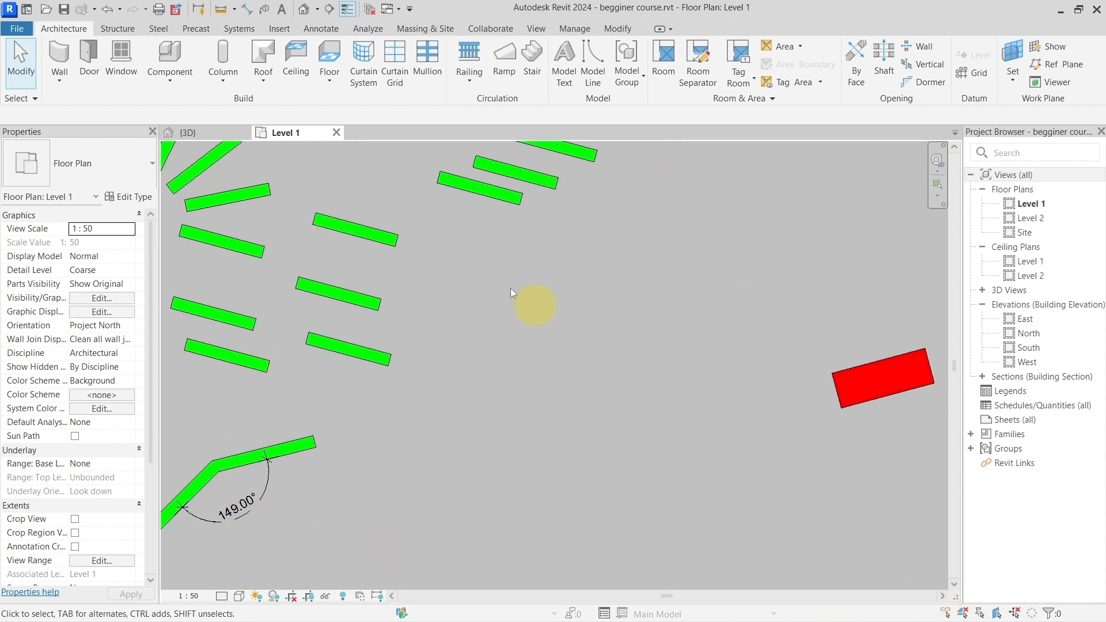
Step: Turn on Reveal Hidden Elements mode for the permanently hidden walls
drag(428, 241, 779, 459)
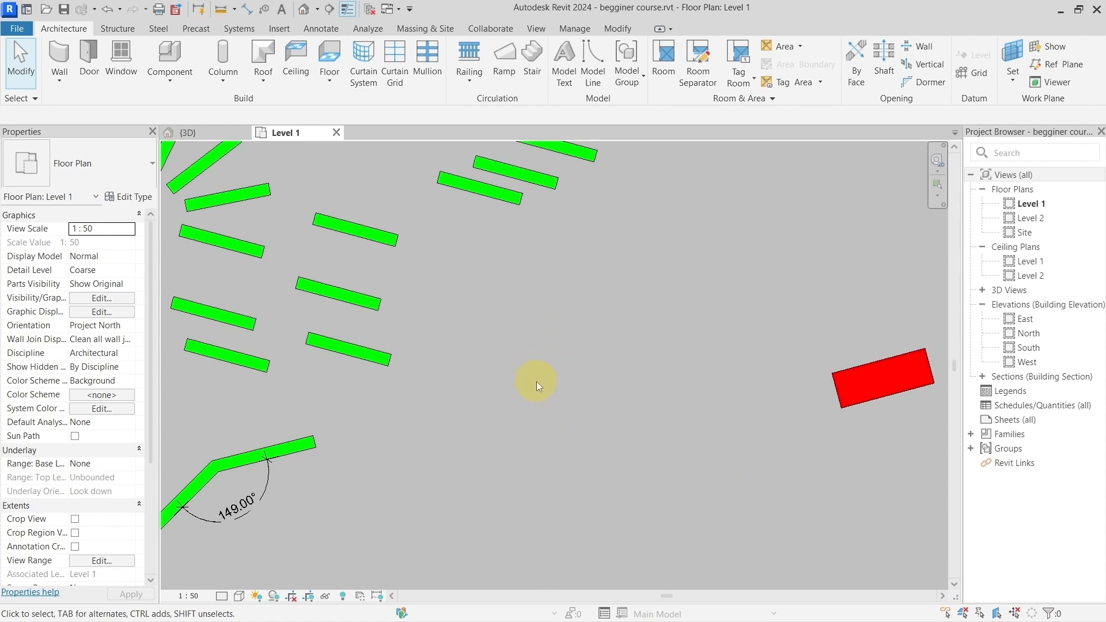
key(r)
key(h)
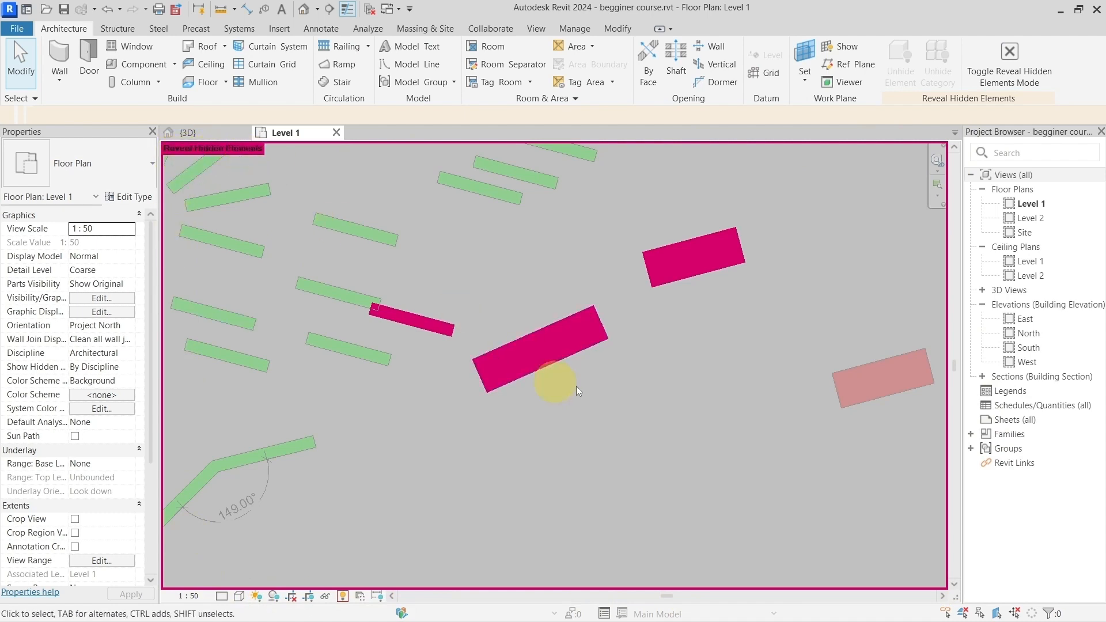
Step: Unhide the two red walls and the lower overlapping green wall in the view, and exit Reveal Hidden Elements mode
drag(737, 400, 446, 251)
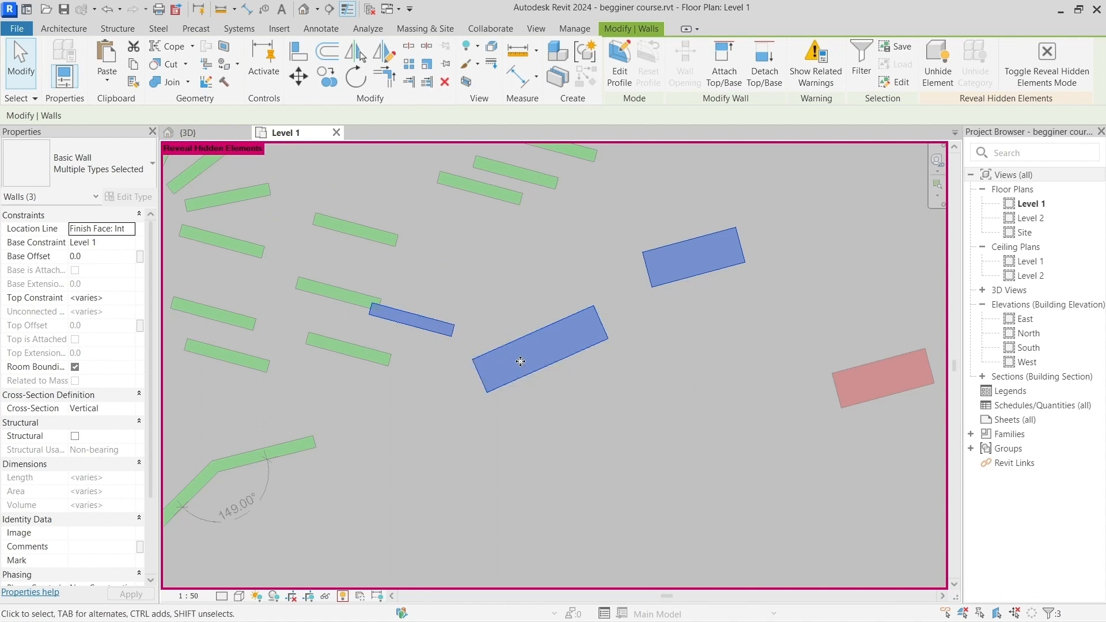
click(530, 314)
click(538, 354)
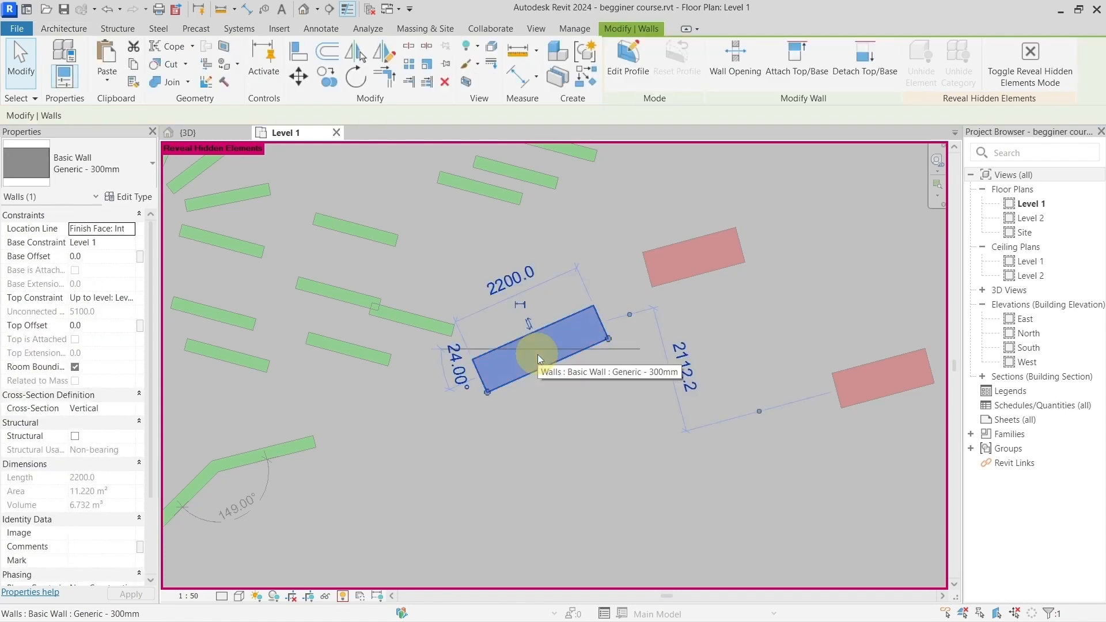
right_click(537, 354)
mouse_move(633, 368)
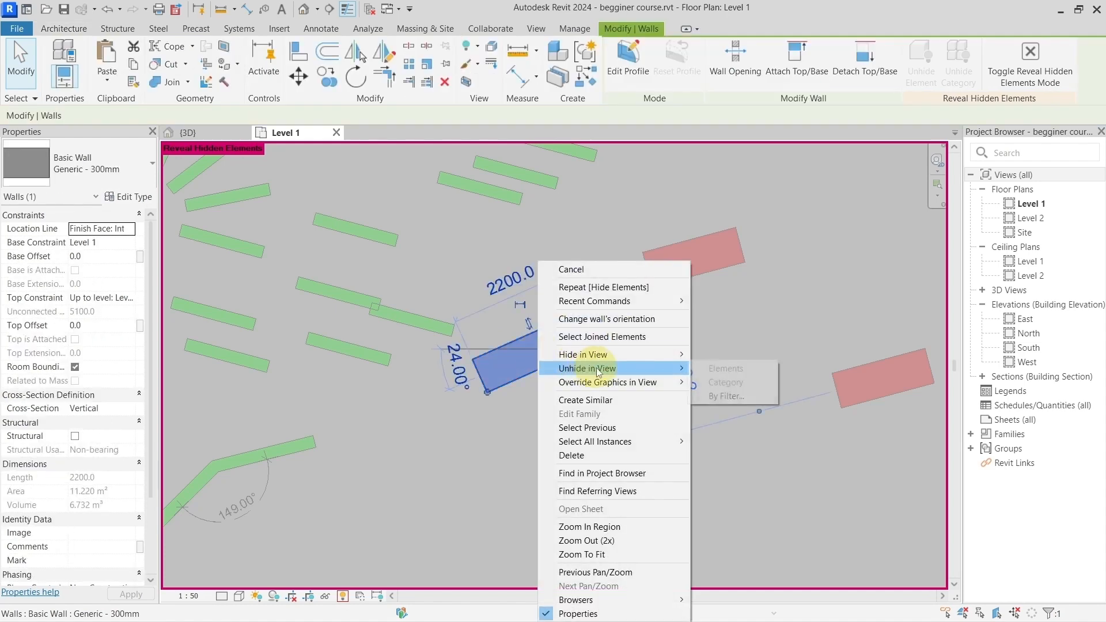
click(450, 357)
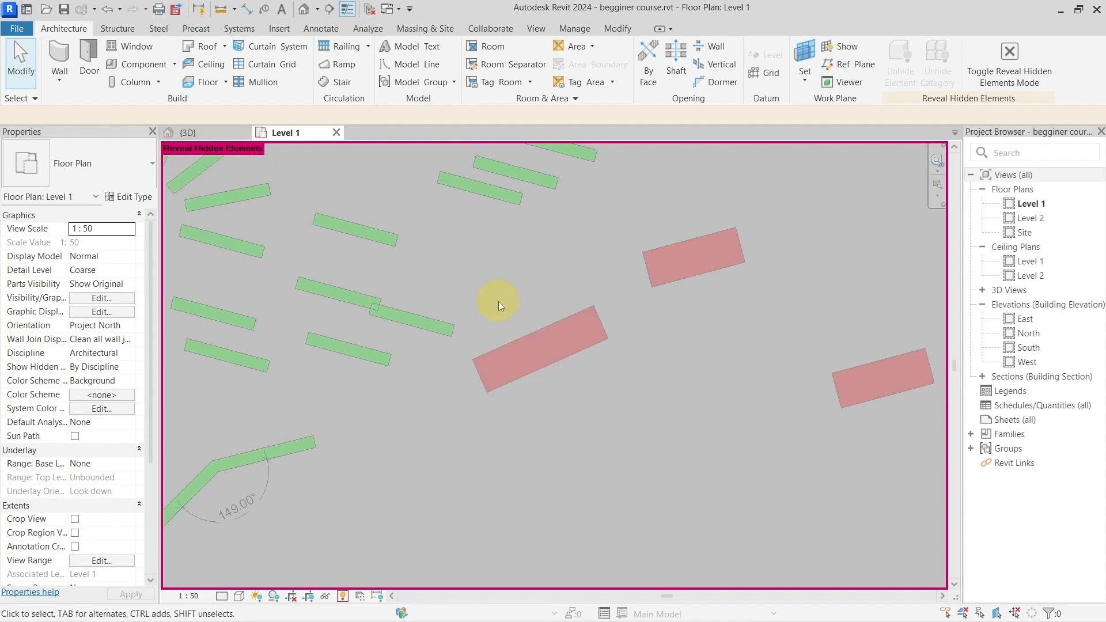
key(r)
key(h)
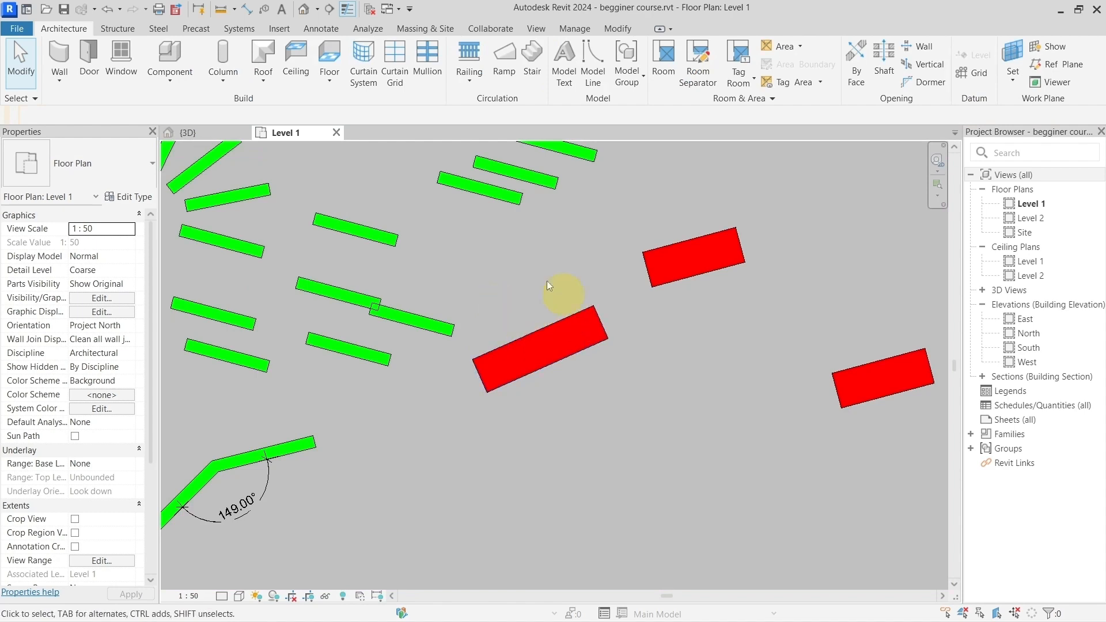
Step: Examine the Temporary Hide/Isolate options, and toggle Reveal Hidden Elements mode on and off
click(328, 596)
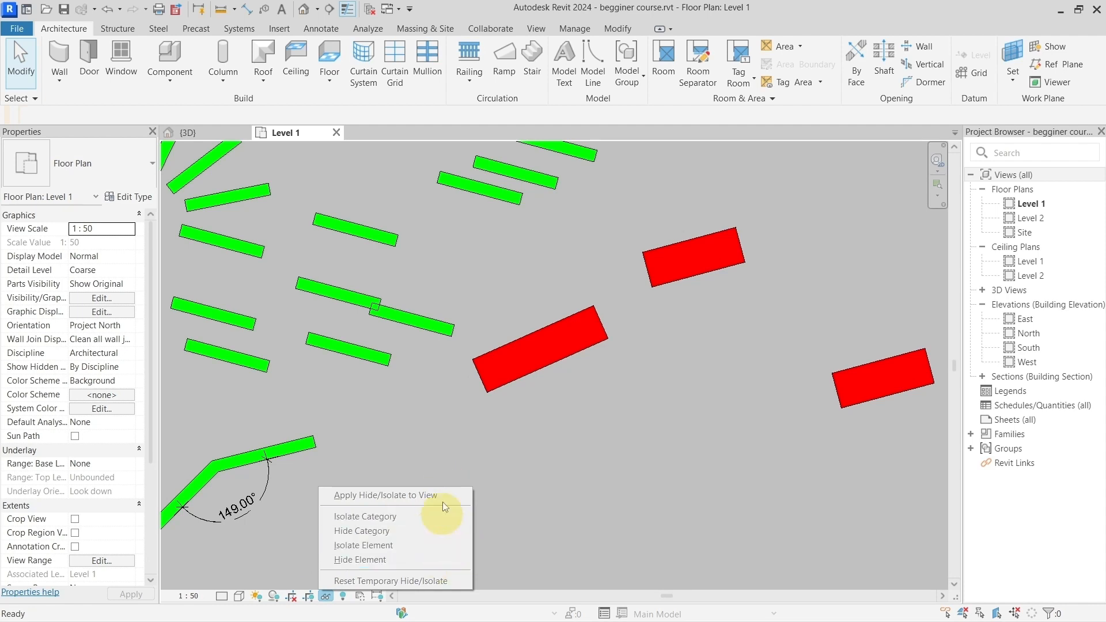
click(427, 439)
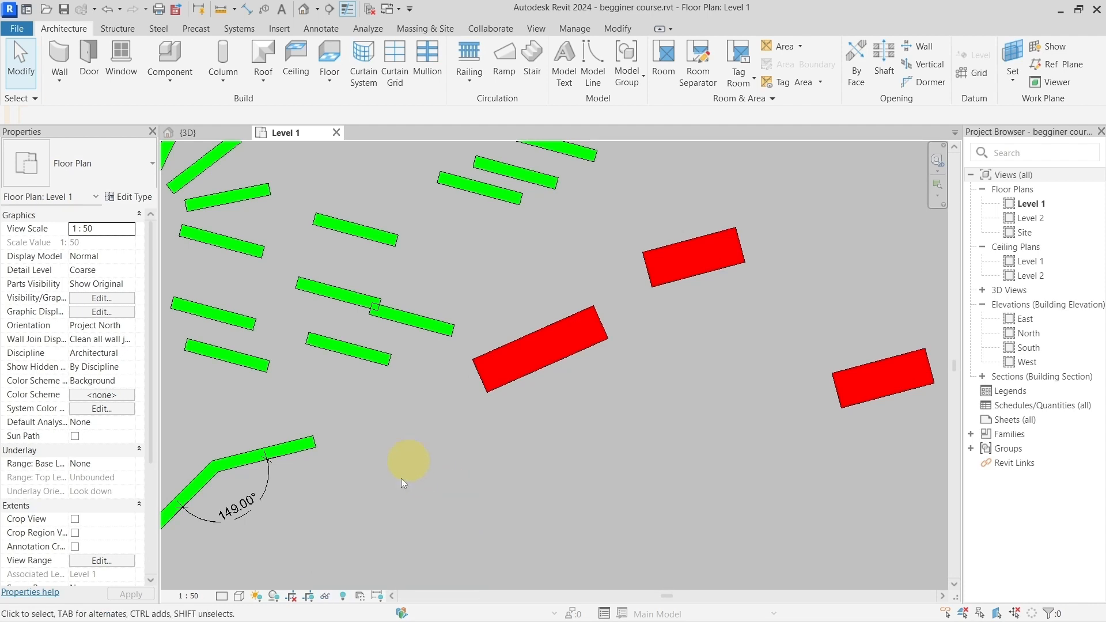
click(344, 597)
click(345, 597)
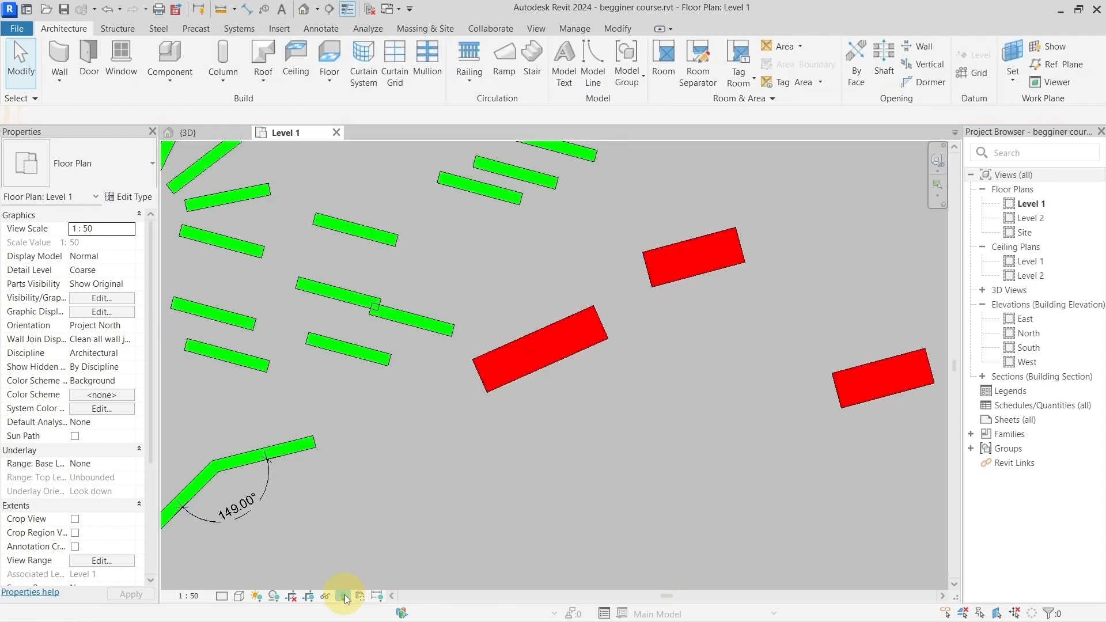
click(344, 598)
click(345, 598)
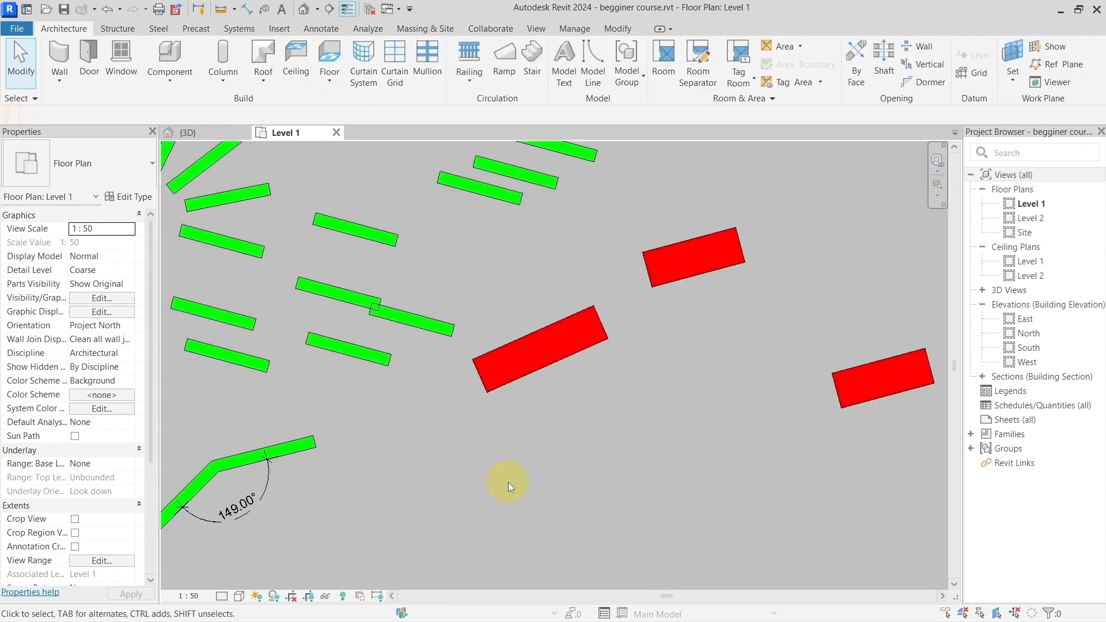
Step: Examine the hide, isolate, reset, reveal and unhide entries in the default shortcuts text note beside the walls
scroll(492, 460, down, 2)
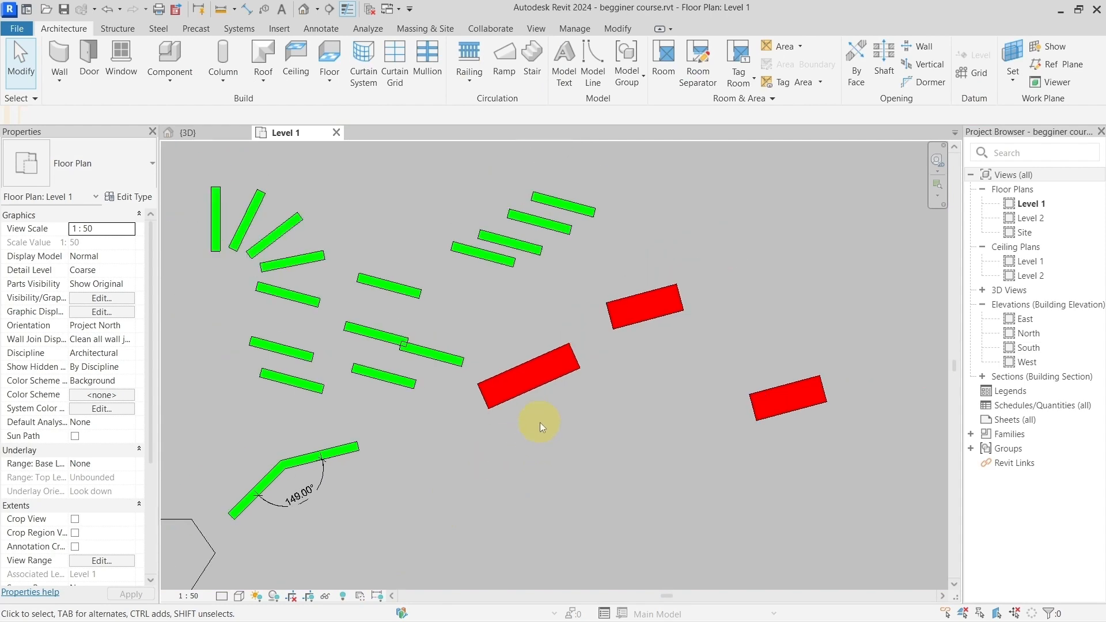
scroll(544, 430, down, 4)
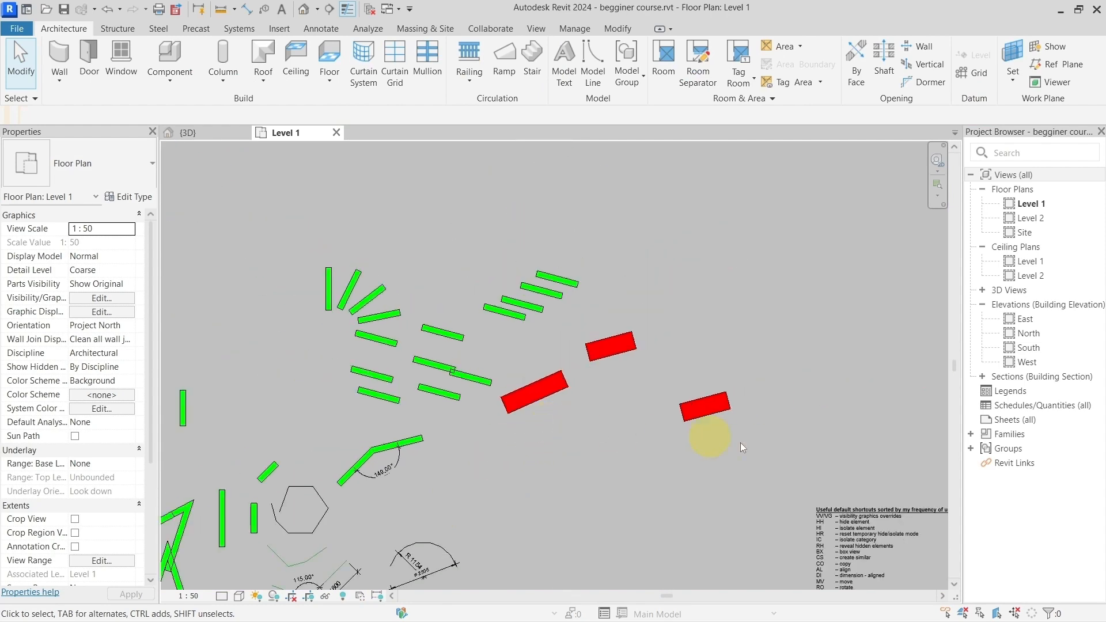
middle_drag(741, 442, 408, 276)
scroll(510, 388, up, 6)
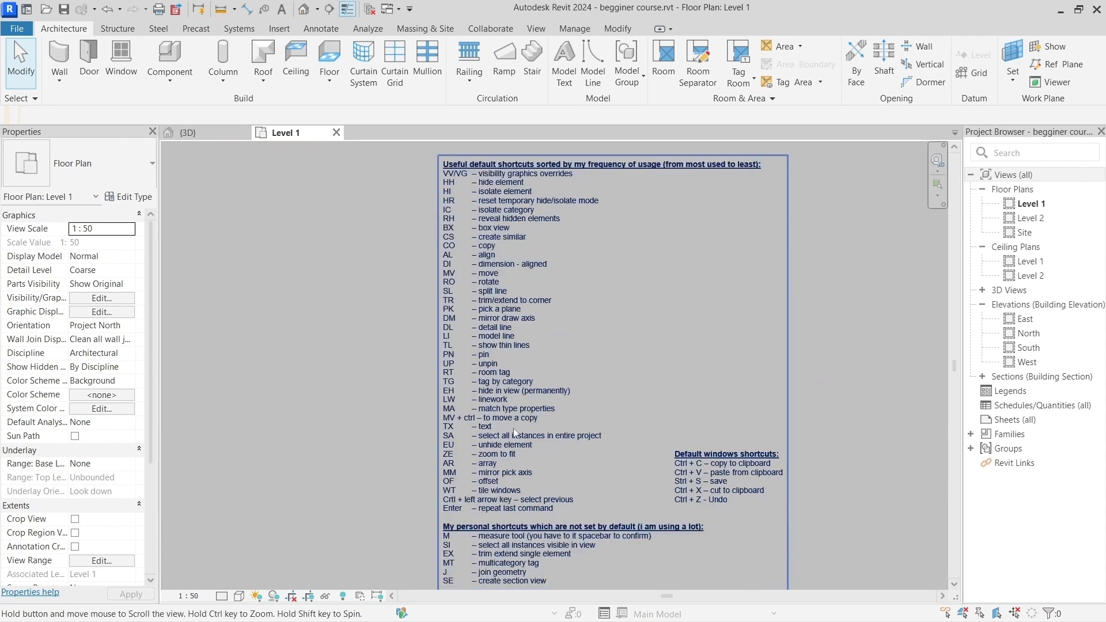
scroll(503, 472, up, 2)
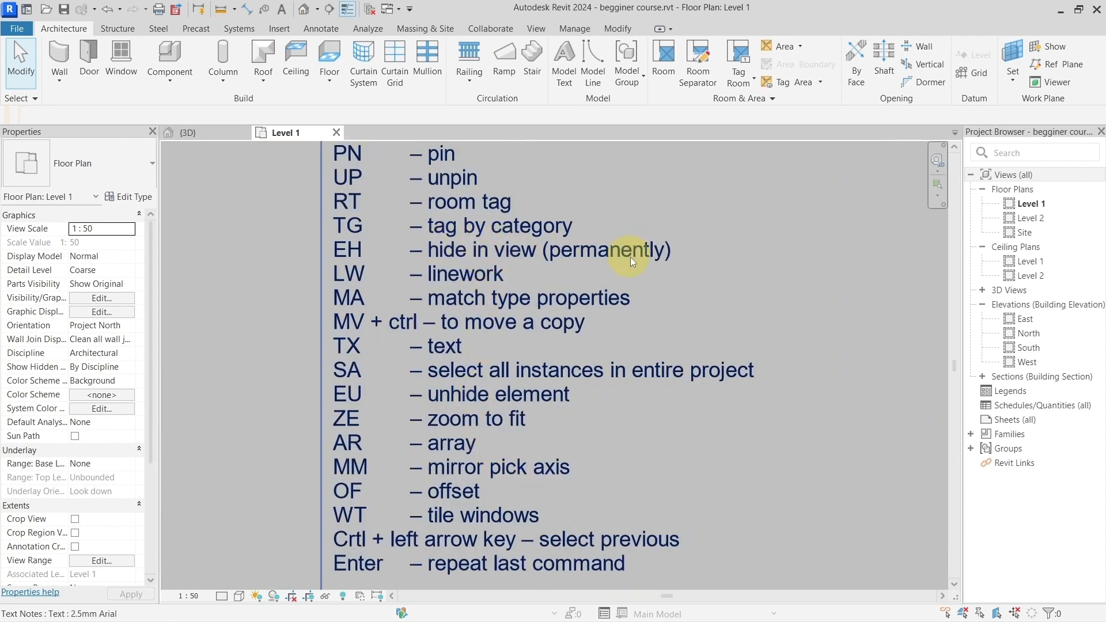
scroll(630, 280, down, 5)
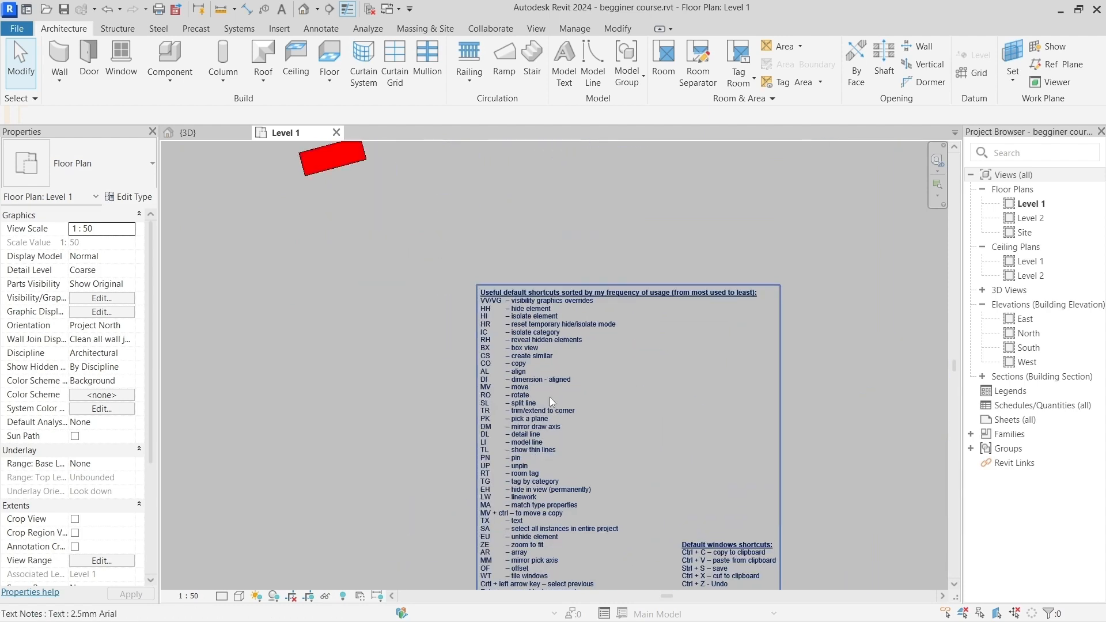
scroll(528, 323, up, 5)
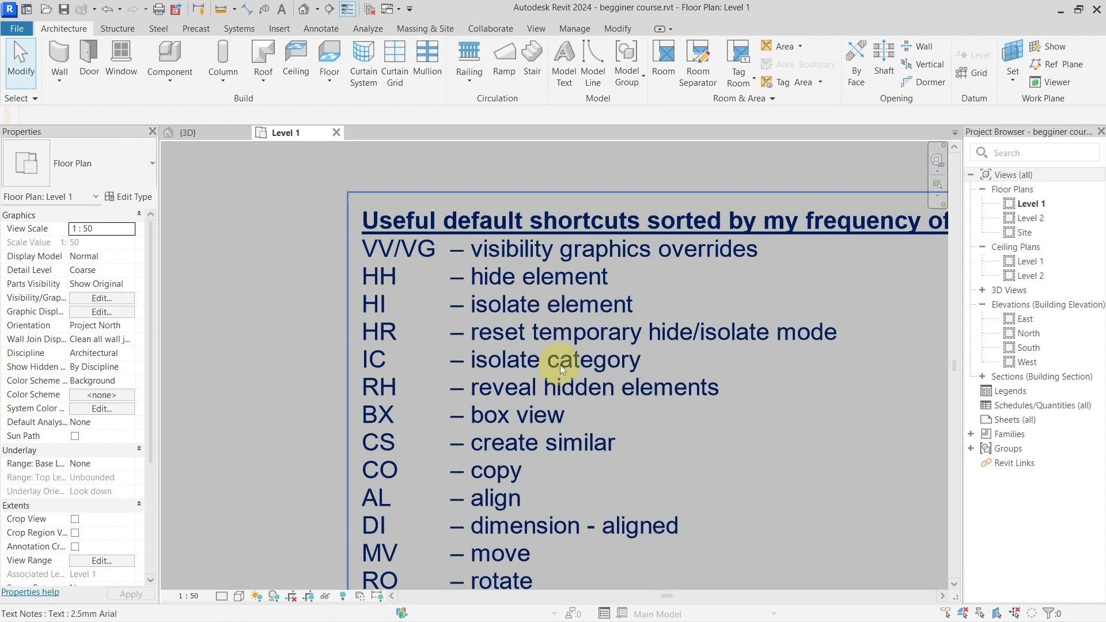
scroll(565, 363, down, 4)
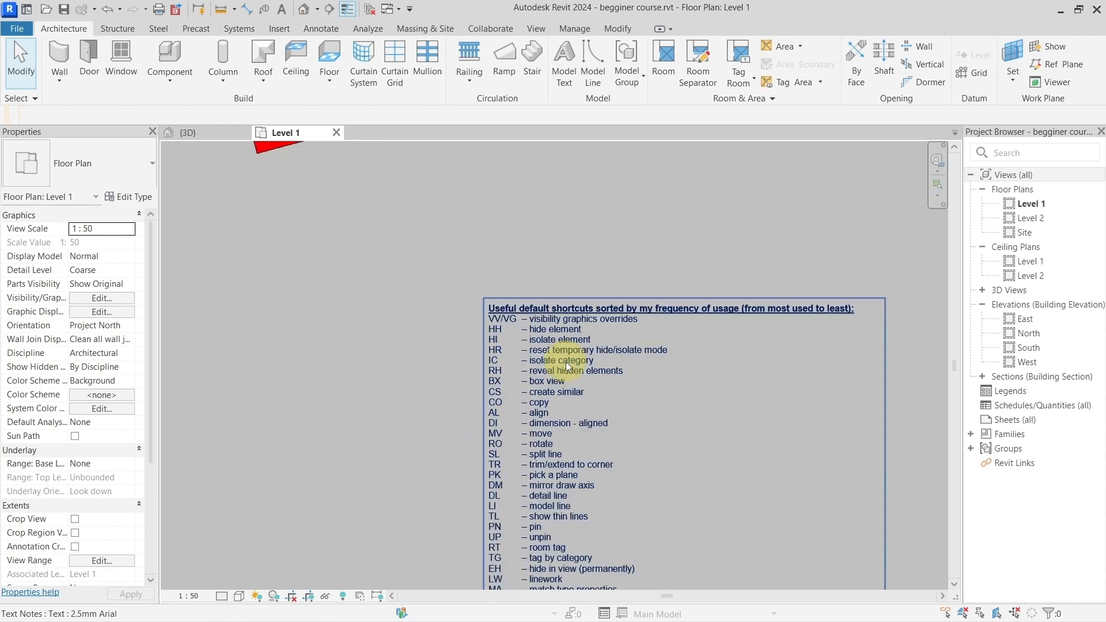
scroll(584, 341, up, 3)
scroll(586, 345, down, 8)
middle_drag(431, 294, 645, 357)
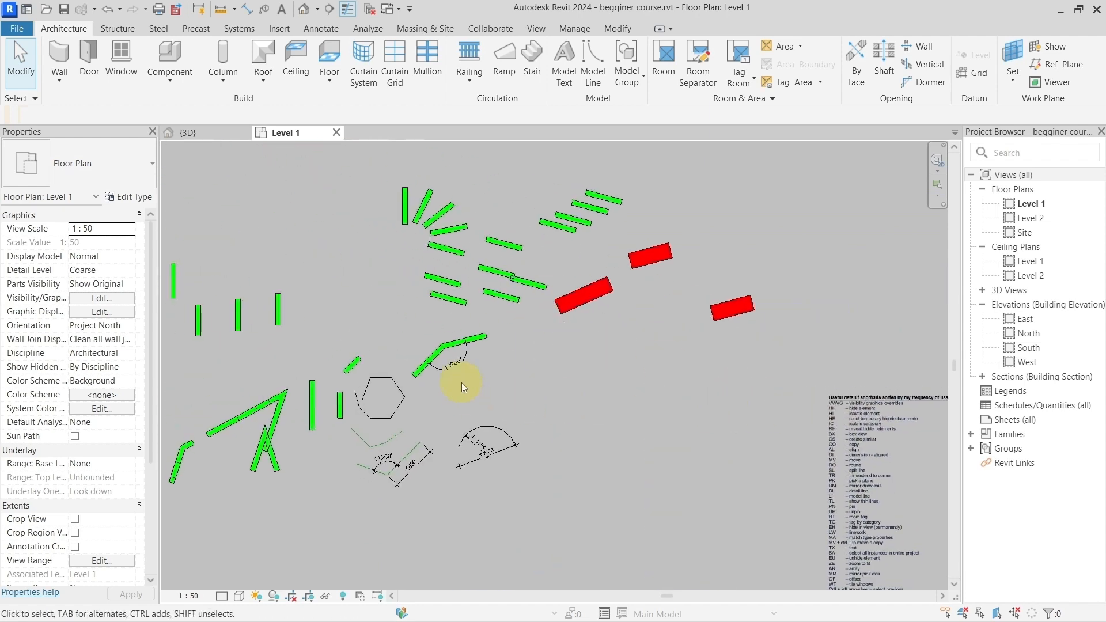